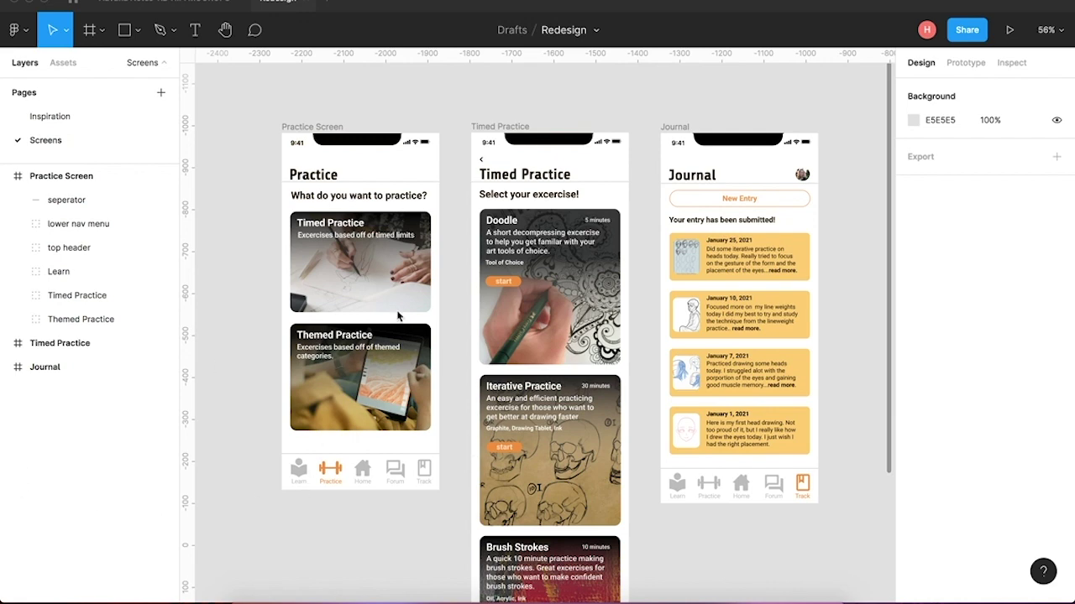
Examine the Practice, Timed Practice and Journal screens up close with the interface hidden, then restore the interface.
scroll(493, 424, "up", 5)
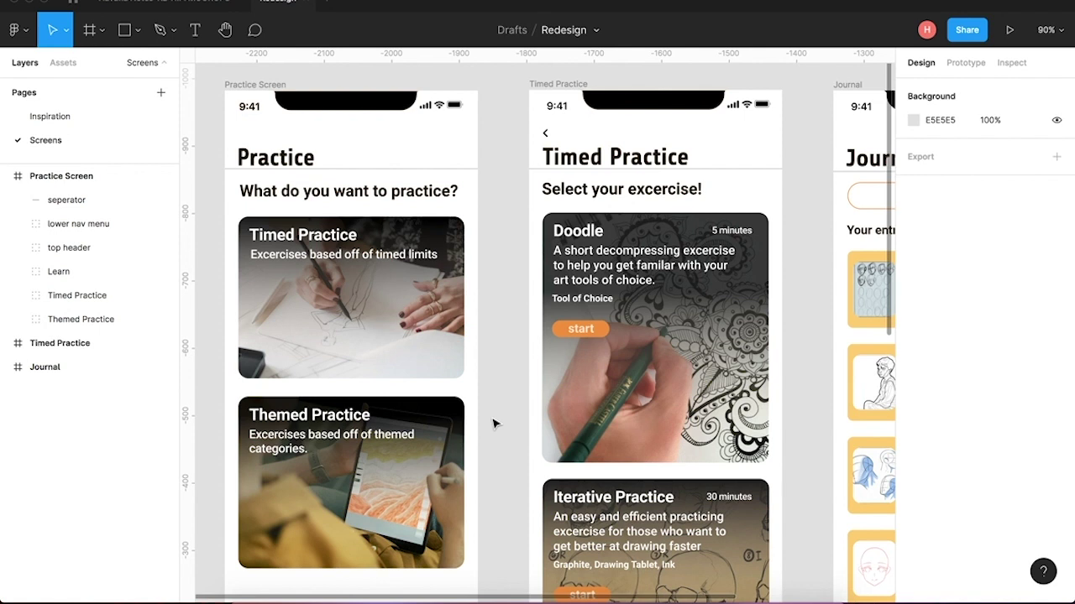
key("ctrl+backslash")
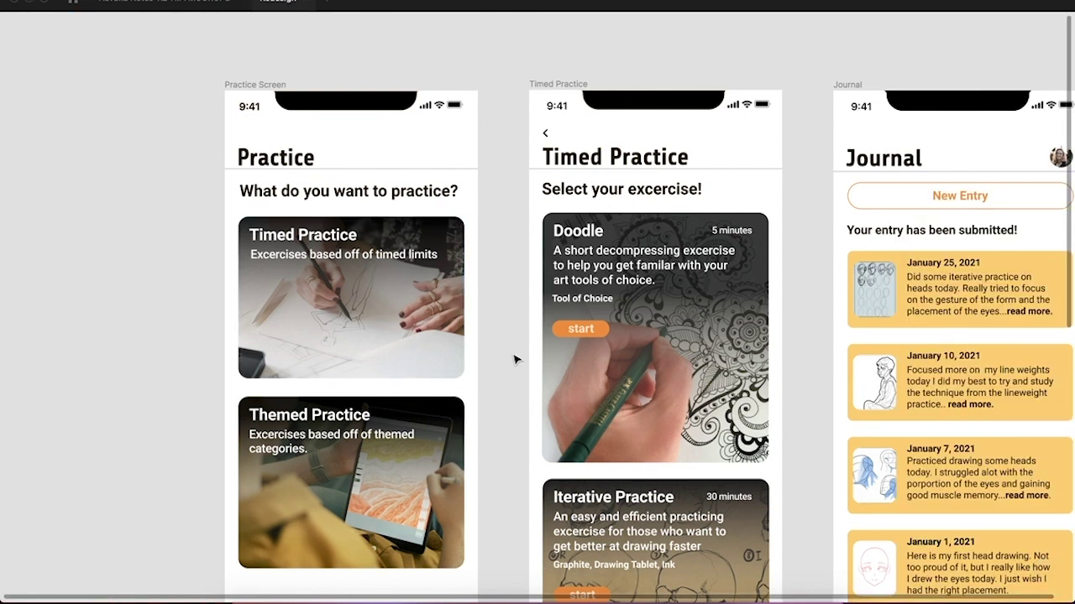
scroll(515, 359, "down", 2)
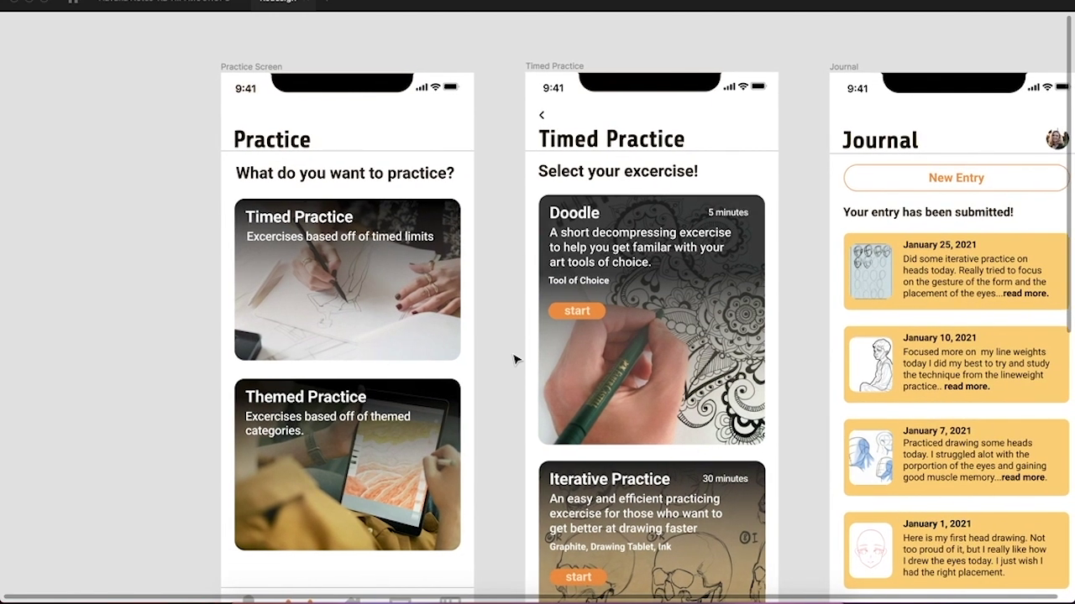
scroll(515, 359, "right", 1)
scroll(515, 359, "down", 1)
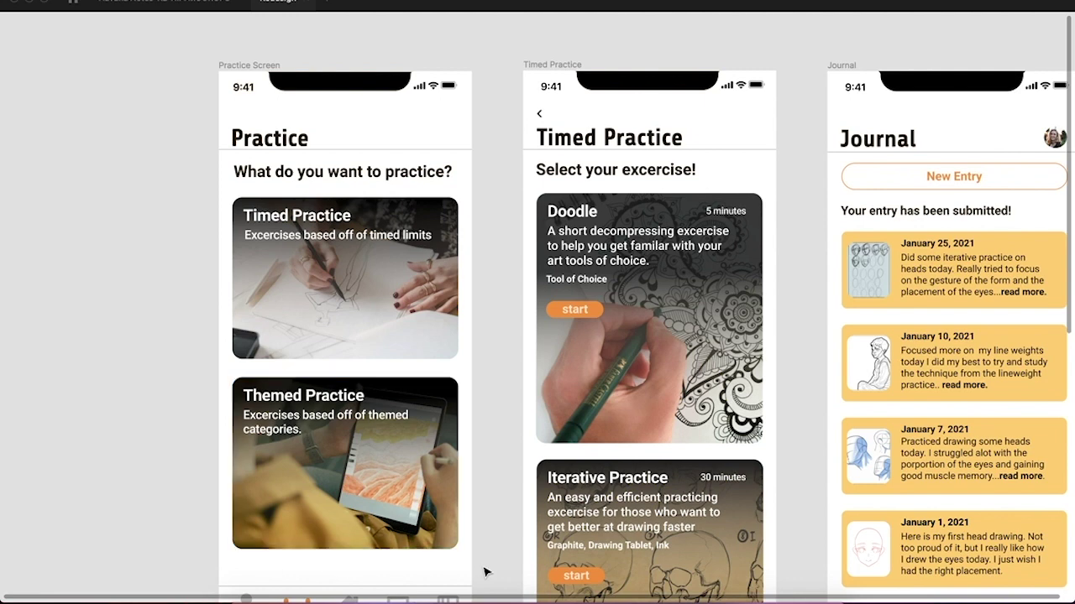
scroll(480, 569, "down", 5)
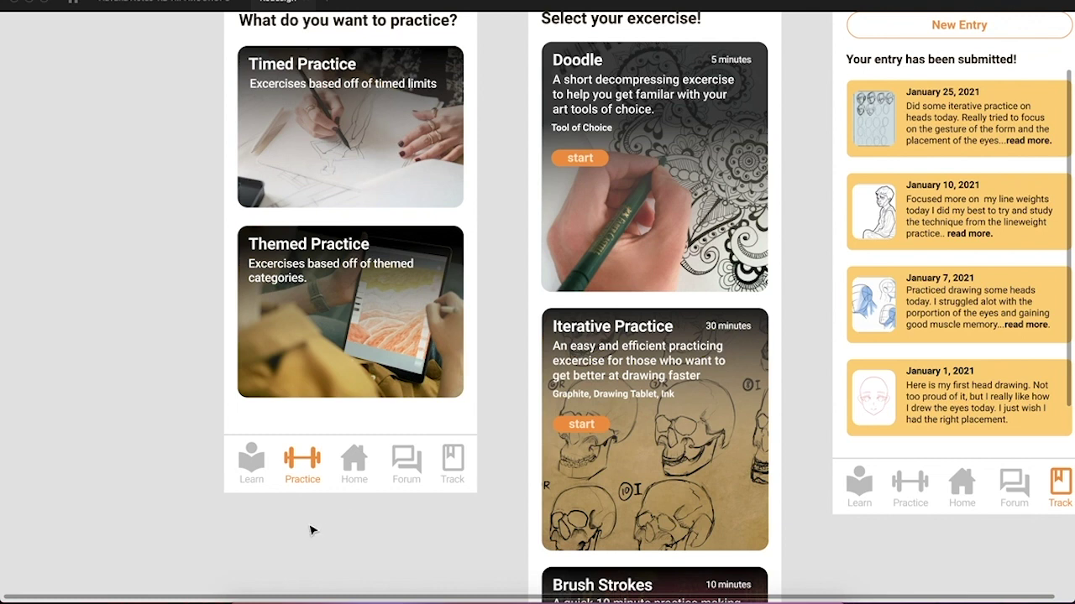
scroll(241, 504, "up", 2)
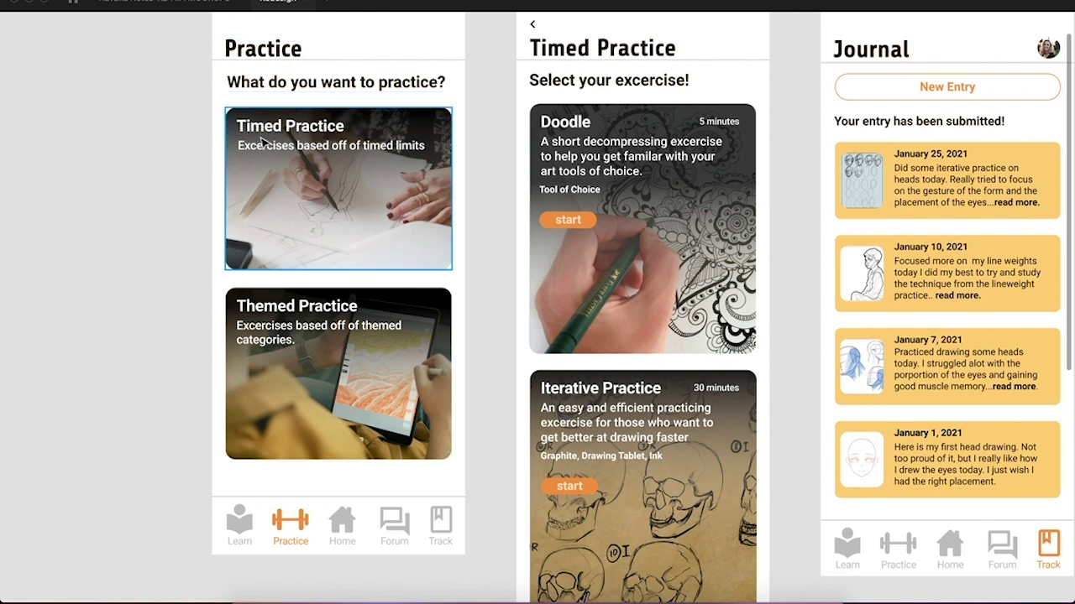
key("ctrl+backslash")
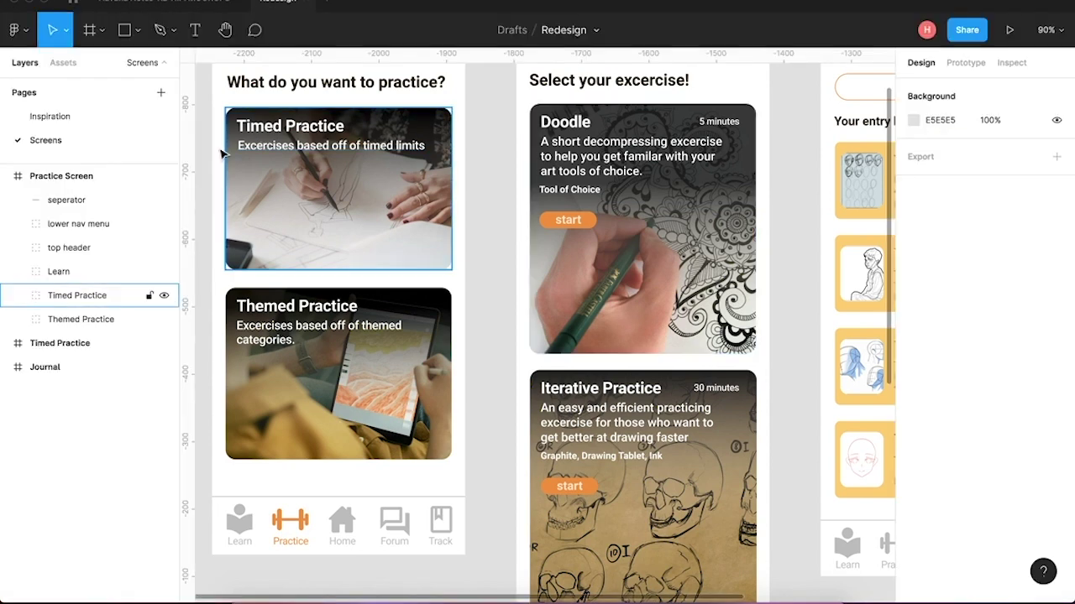
Inspect the text properties of the Timed Practice card's description and the heading group above the card on the Practice screen.
left_click(270, 151)
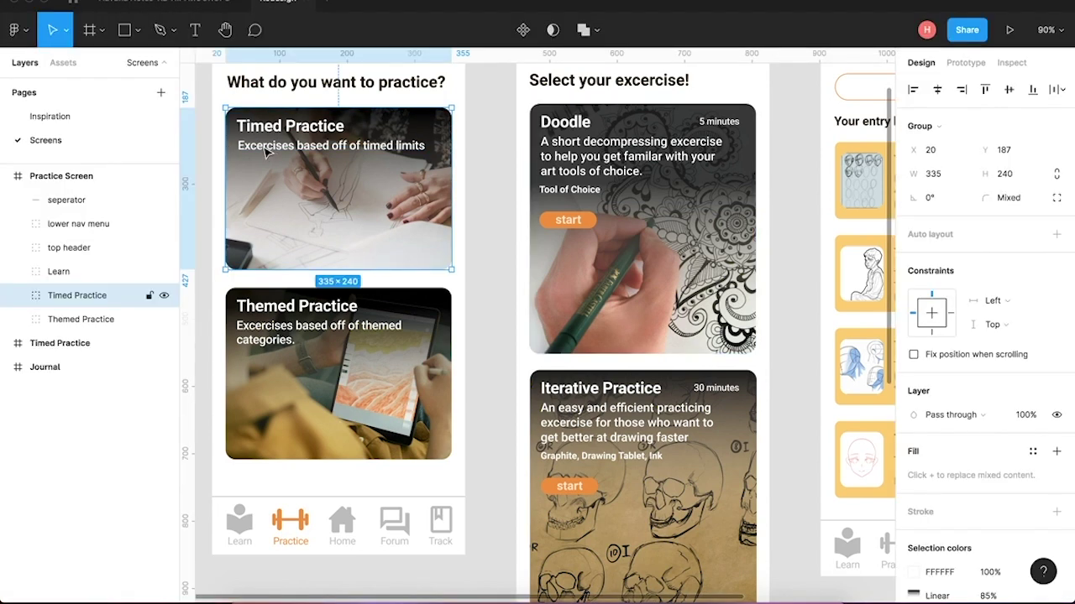
double_click(265, 151)
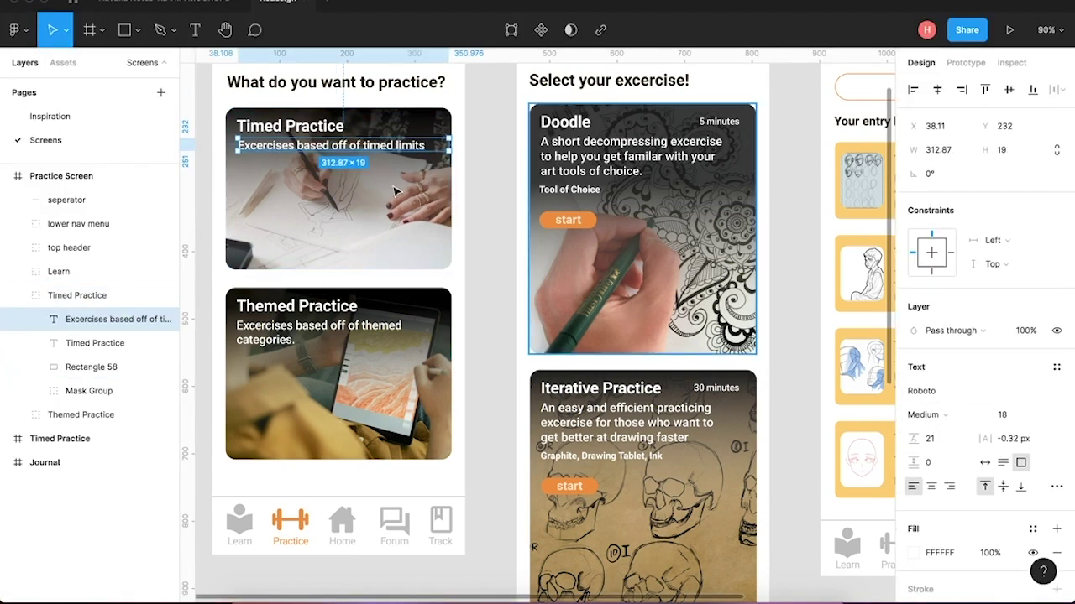
scroll(296, 129, "up", 1)
scroll(296, 129, "up", 1)
left_click(292, 150)
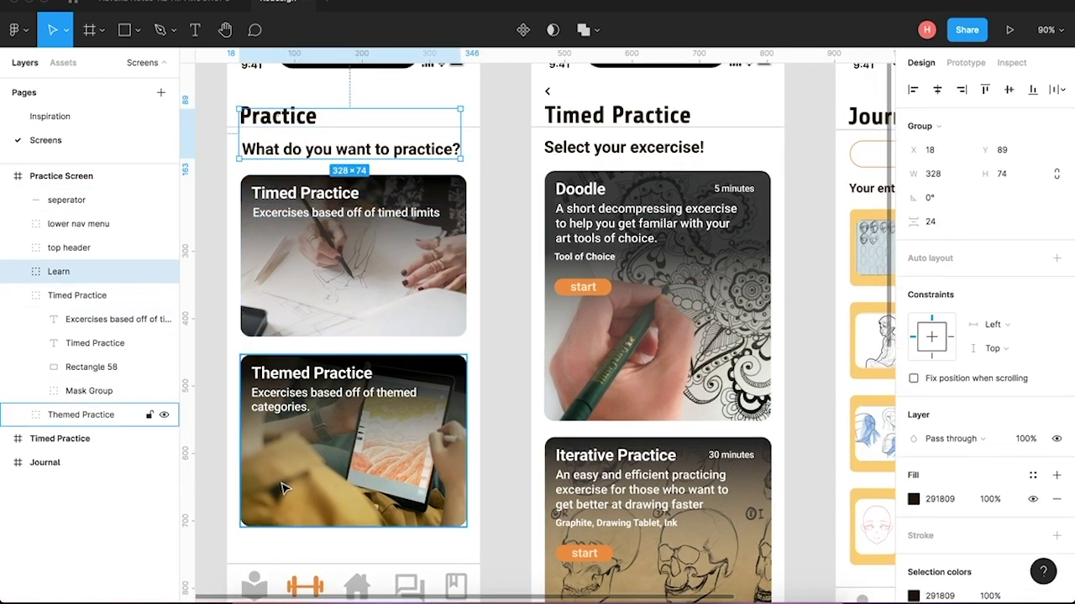
Inspect the text properties of the Practice label in the lower nav menu and of the Practice screen's title.
scroll(282, 437, "down", 1)
scroll(282, 438, "down", 2)
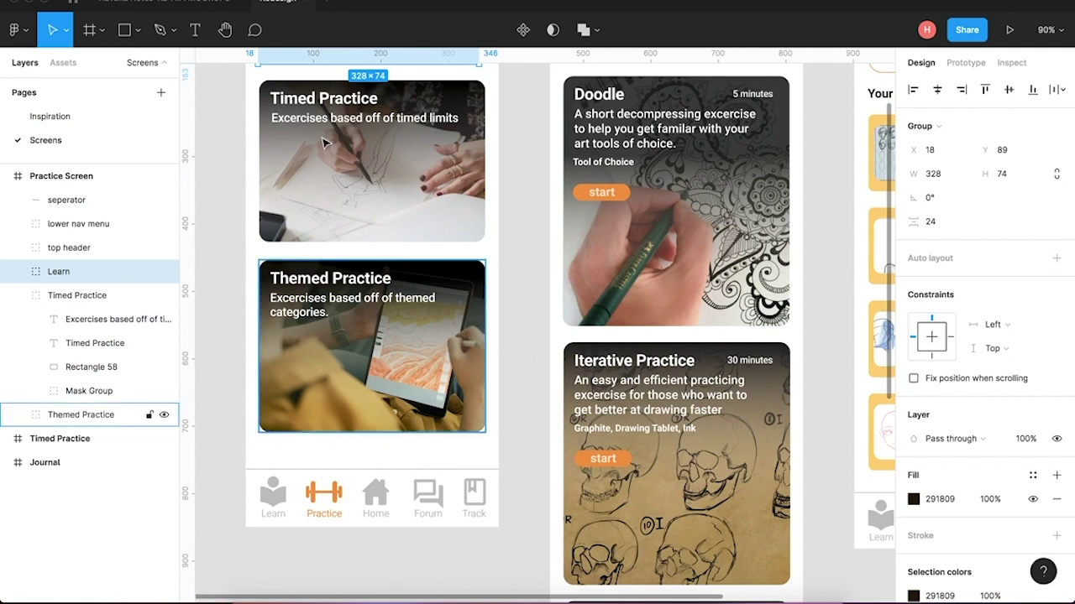
left_click(328, 522)
double_click(324, 513)
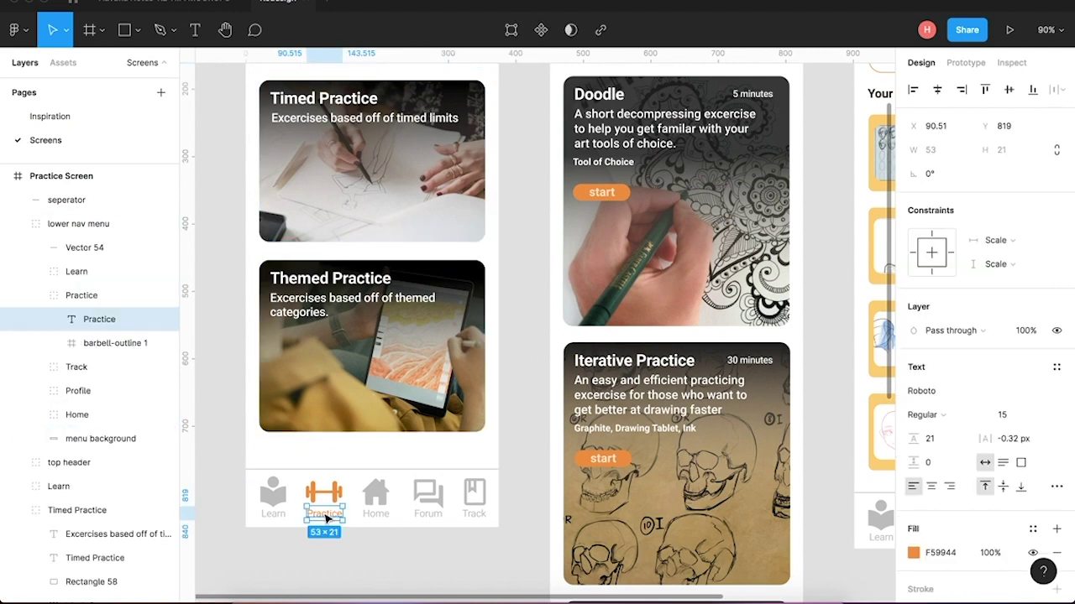
scroll(395, 441, "up", 5)
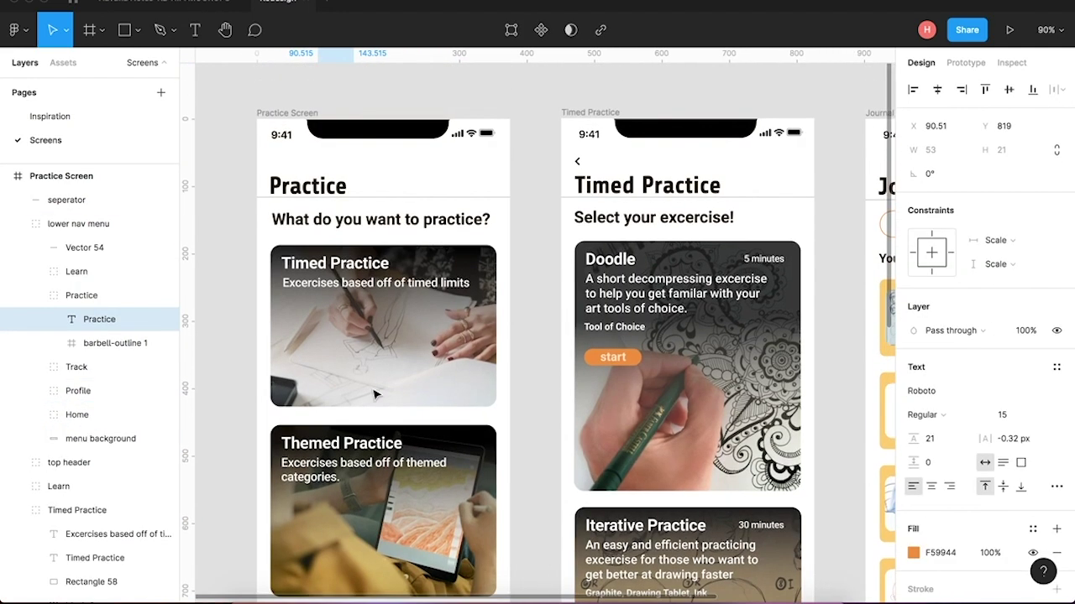
left_click(316, 217)
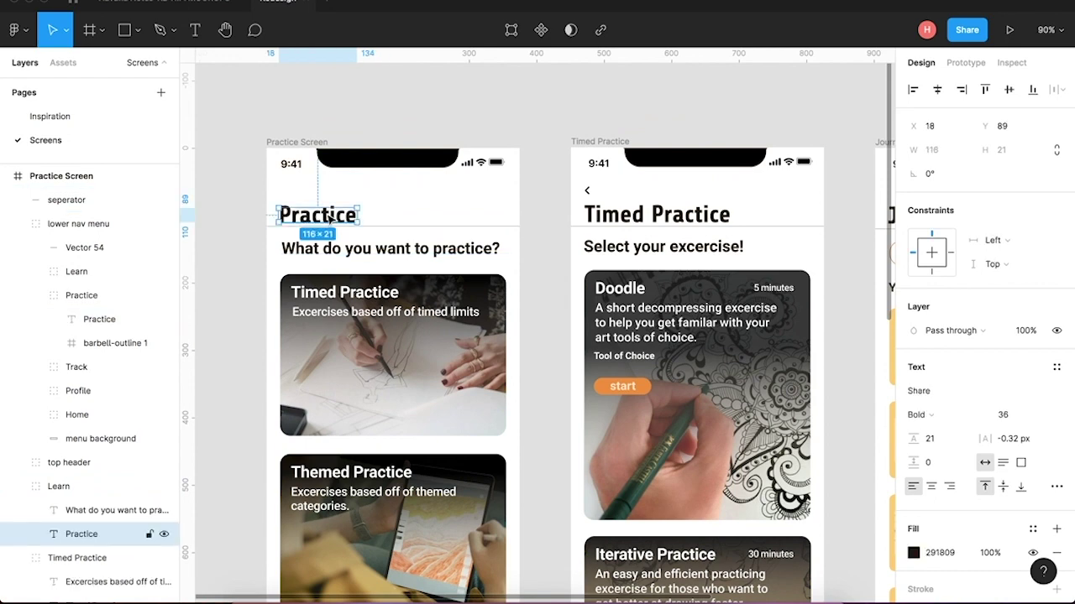
left_click(542, 339)
scroll(541, 337, "down", 1)
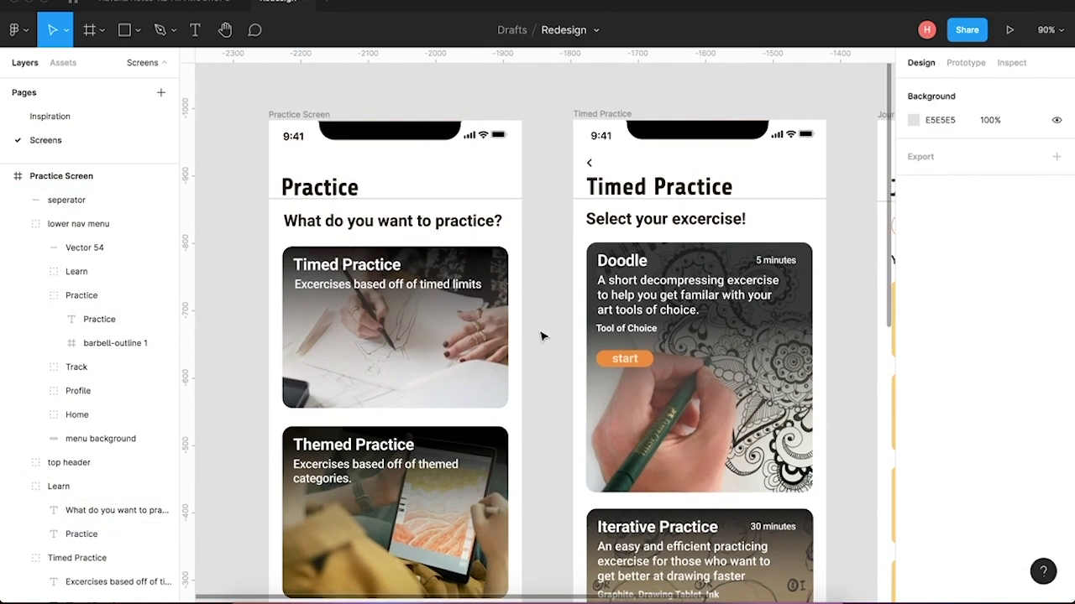
scroll(542, 337, "down", 1)
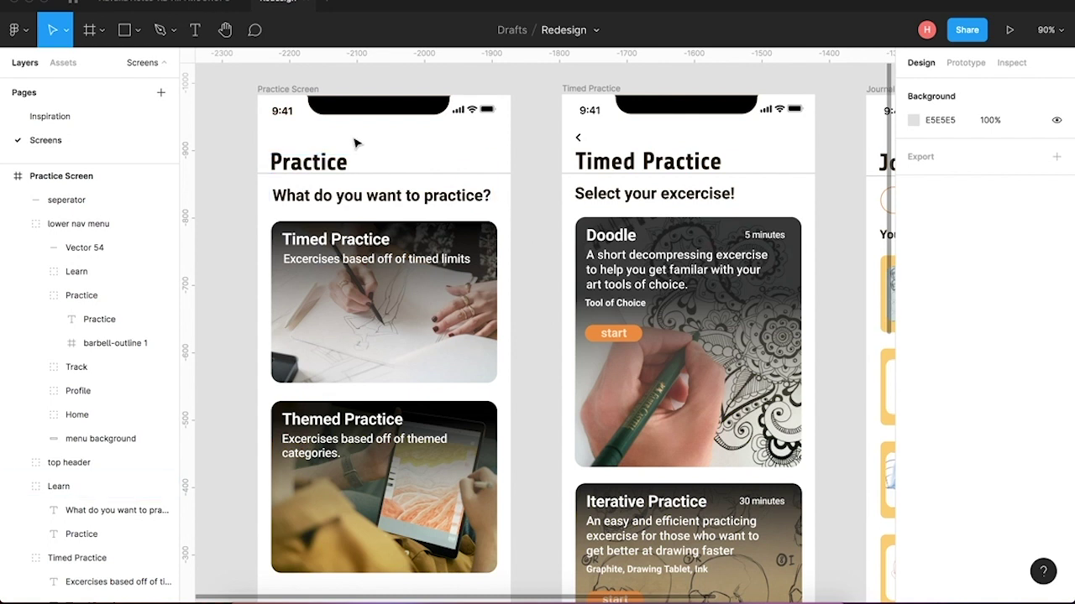
Compare the text styles of the Practice title, the "What do you want to practice?" heading, and the Timed Practice card's title and description.
left_click(324, 162)
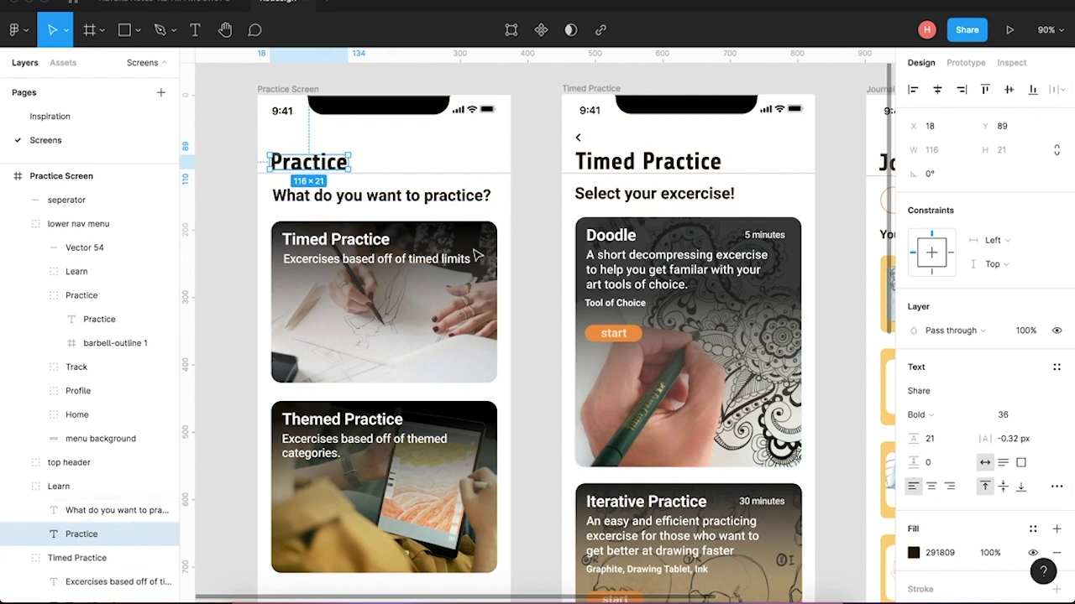
left_click(450, 198)
left_click(396, 244)
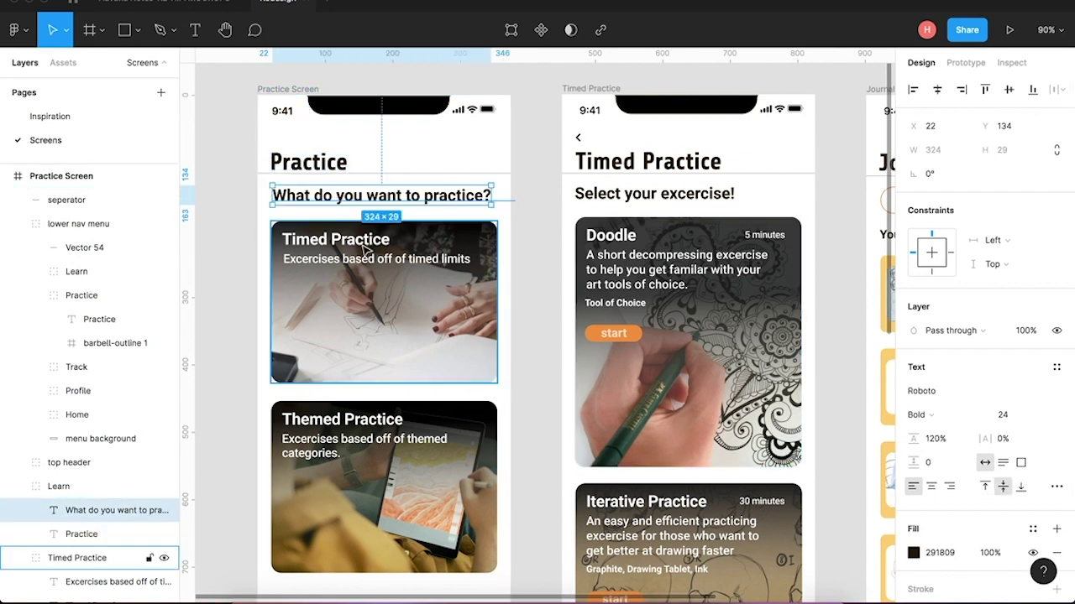
double_click(359, 241)
left_click(356, 262)
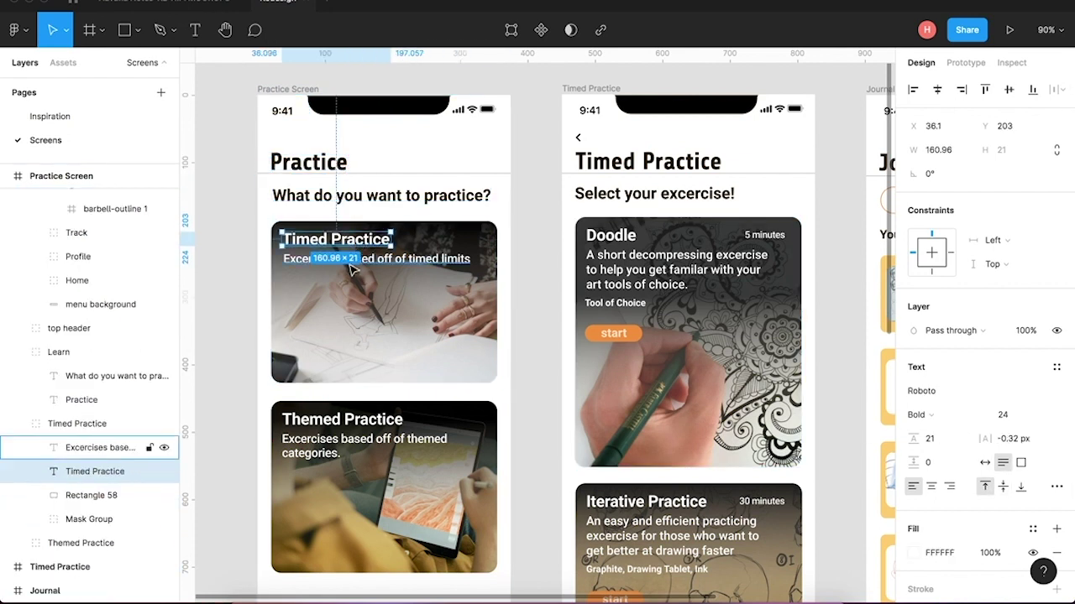
Check the font and size of the Practice label in the Practice screen's lower nav menu, leaving nothing selected.
scroll(378, 269, "down", 5)
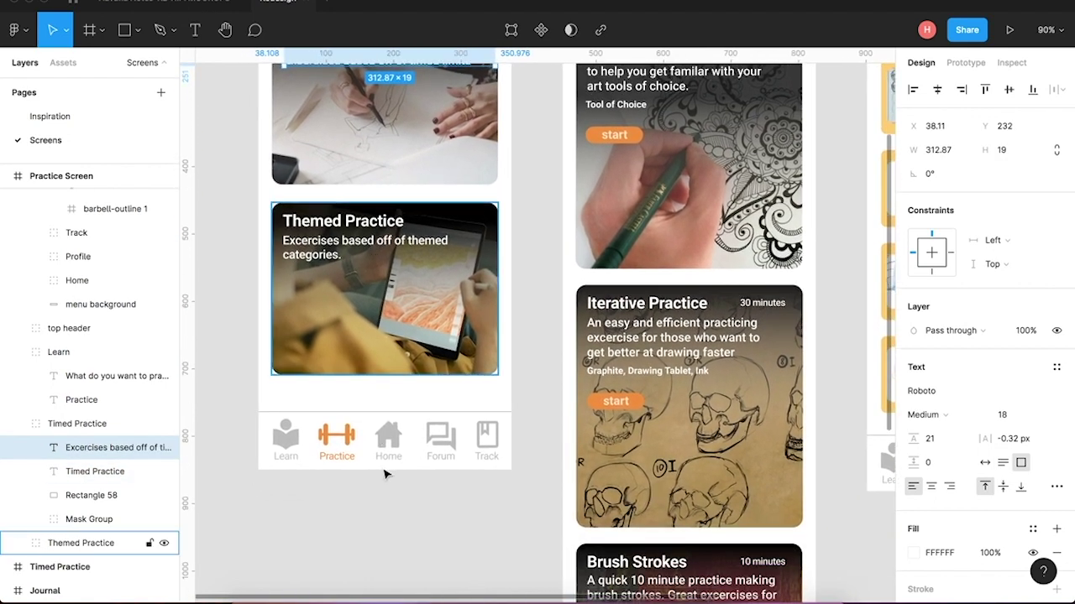
left_click(339, 456)
left_click(338, 455)
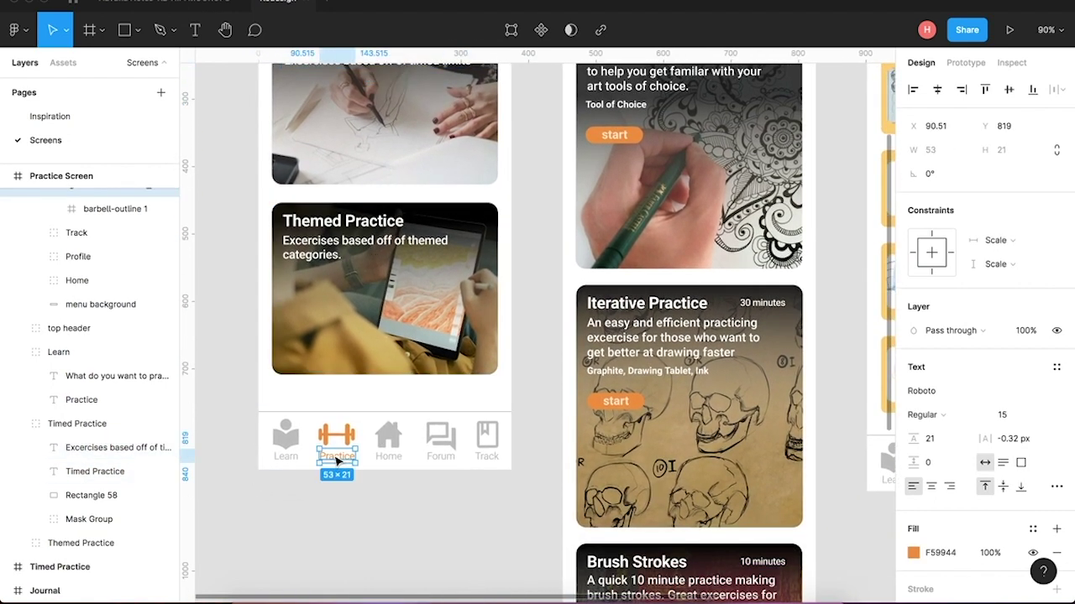
left_click(432, 508)
scroll(755, 285, "up", 1)
scroll(756, 285, "right", 1)
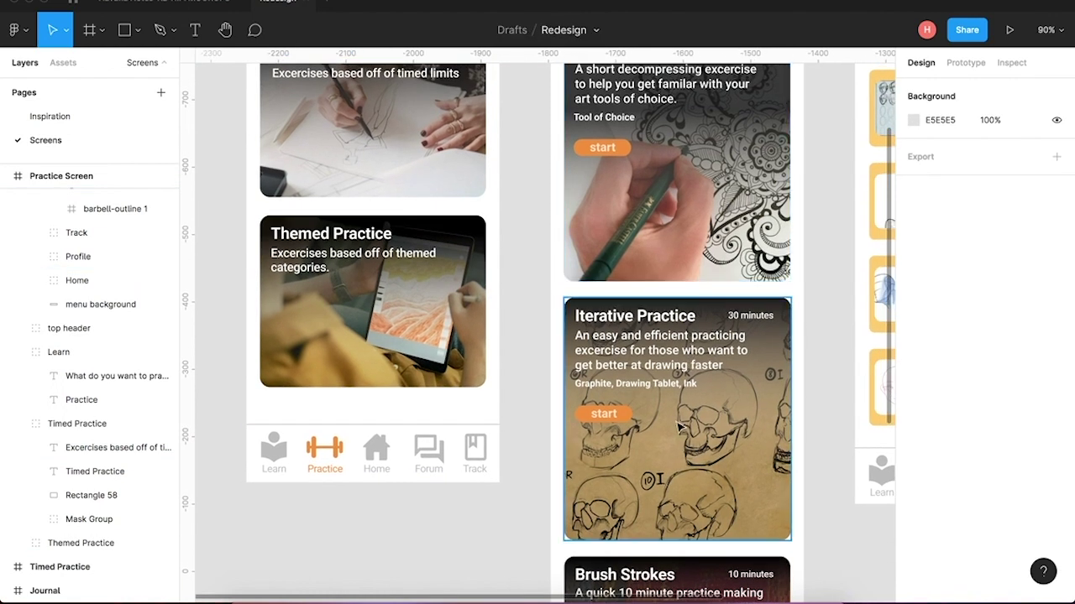
Inspect the text properties of the "30 minutes" label on the Iterative Practice card, leaving nothing selected.
double_click(751, 319)
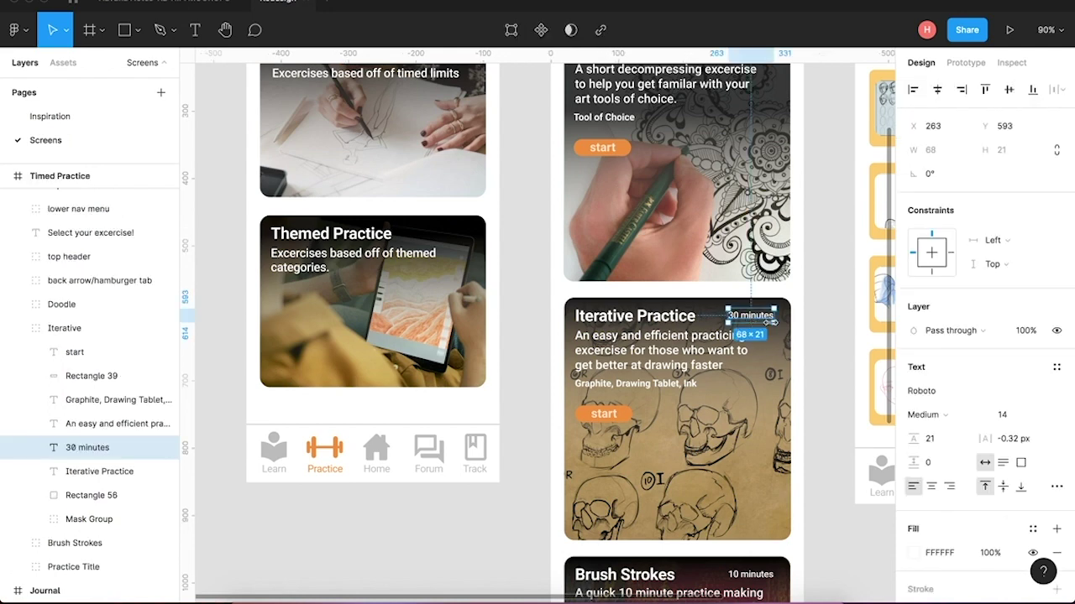
left_click(492, 530)
scroll(492, 530, "up", 3)
scroll(492, 530, "left", 2)
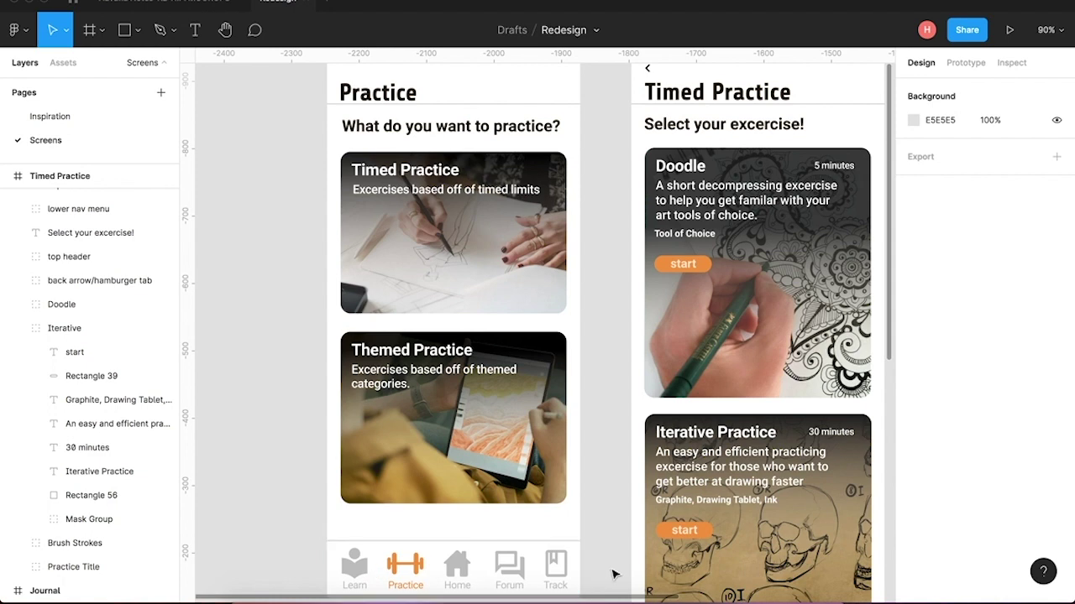
Inspect the menu background behind the Practice screen's navigation icons, leaving nothing selected.
scroll(613, 571, "down", 2)
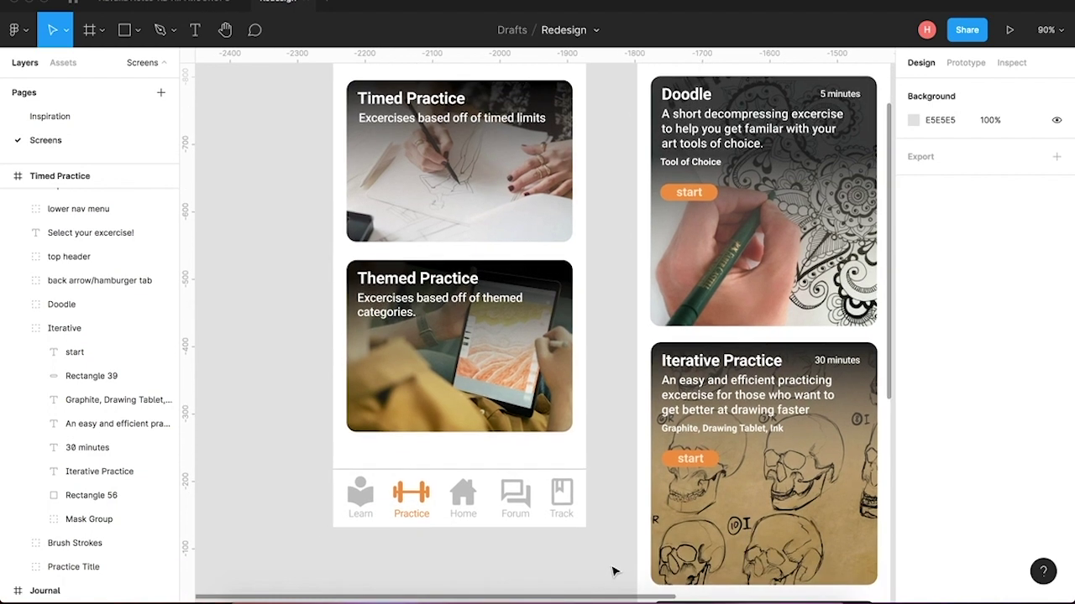
left_click(562, 500)
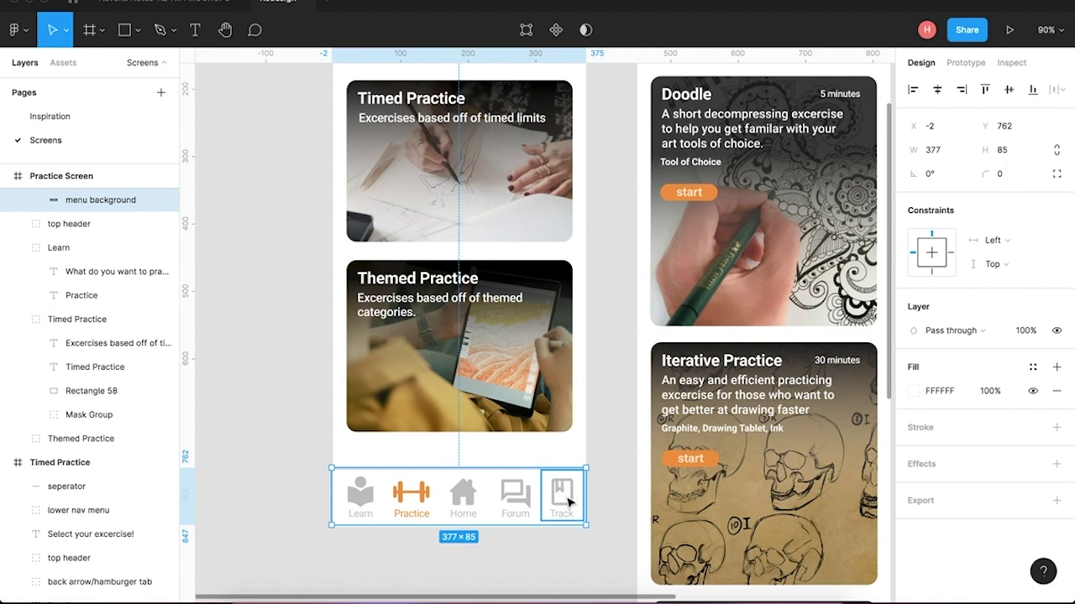
left_click(619, 513)
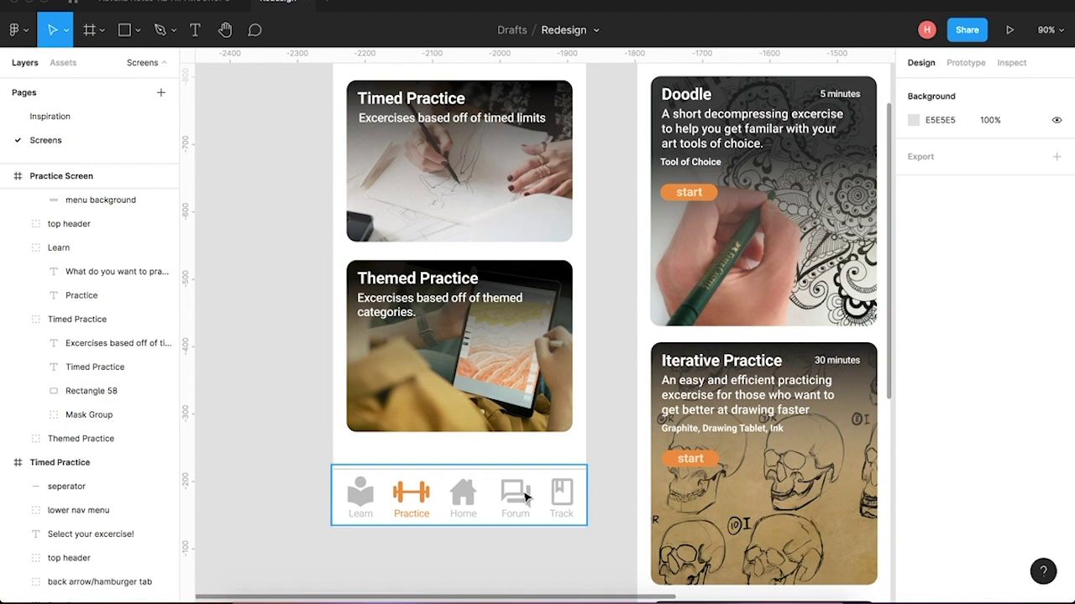
Inspect the gradient overlay rectangle on the Iterative Practice card and look over the Brush Strokes card below it.
scroll(262, 410, "right", 3)
scroll(263, 410, "up", 1)
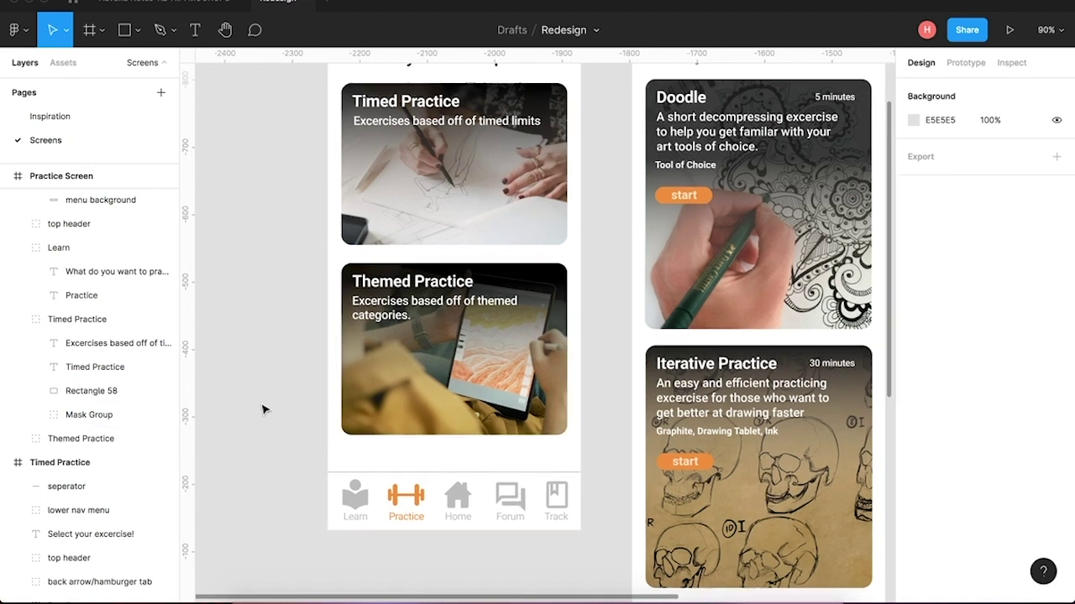
scroll(262, 410, "right", 1)
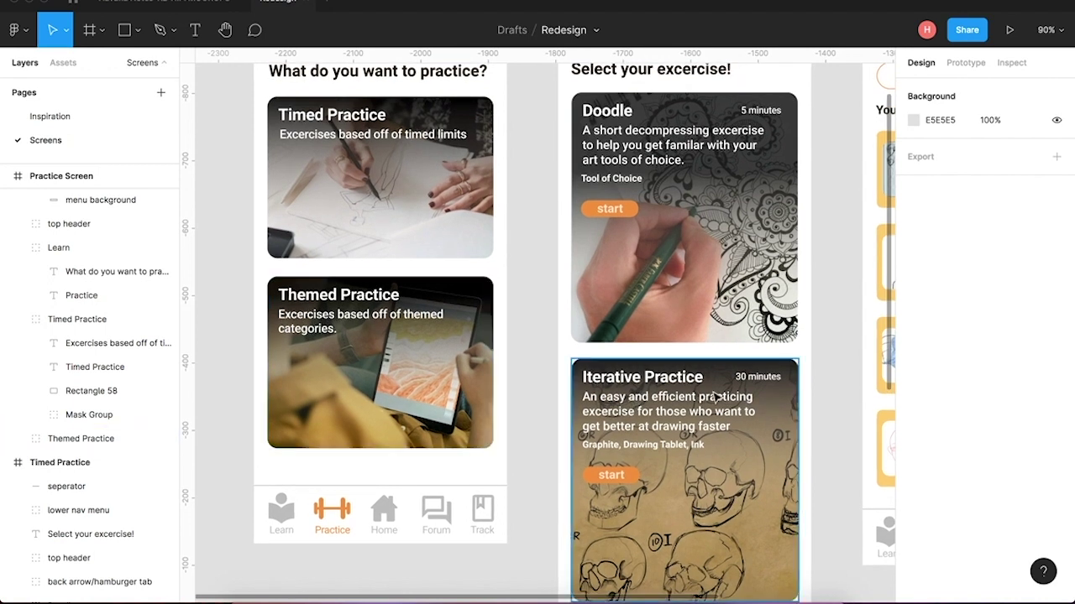
left_click(735, 378)
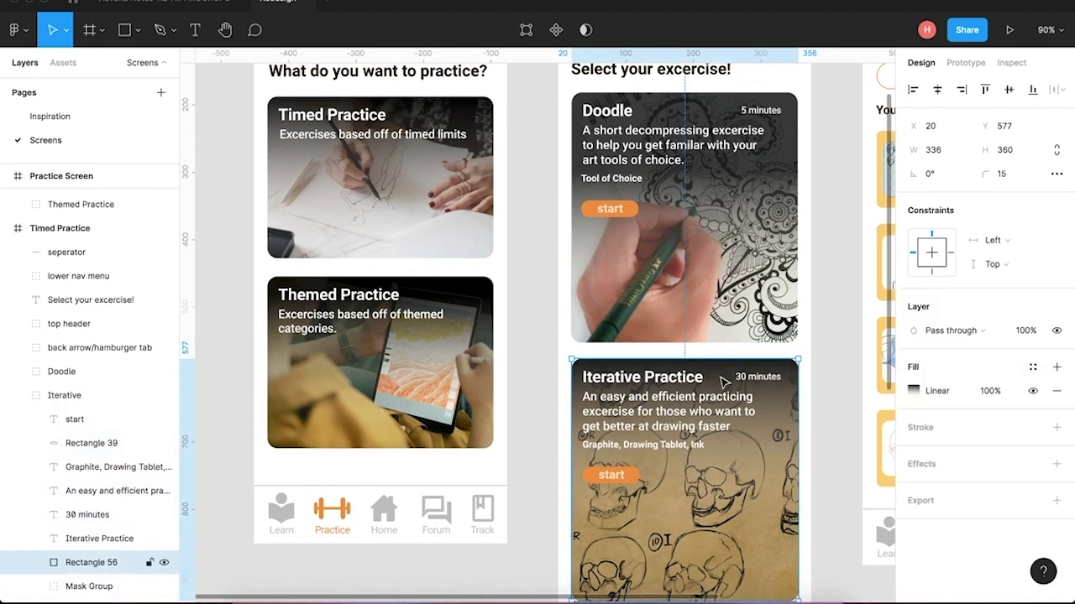
double_click(789, 397)
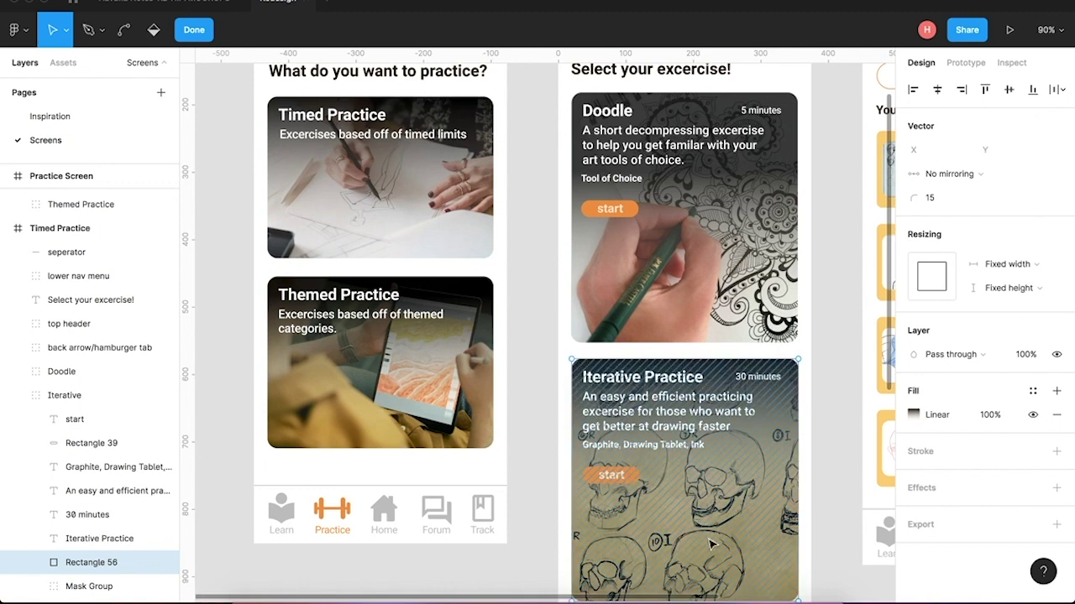
scroll(840, 468, "down", 1)
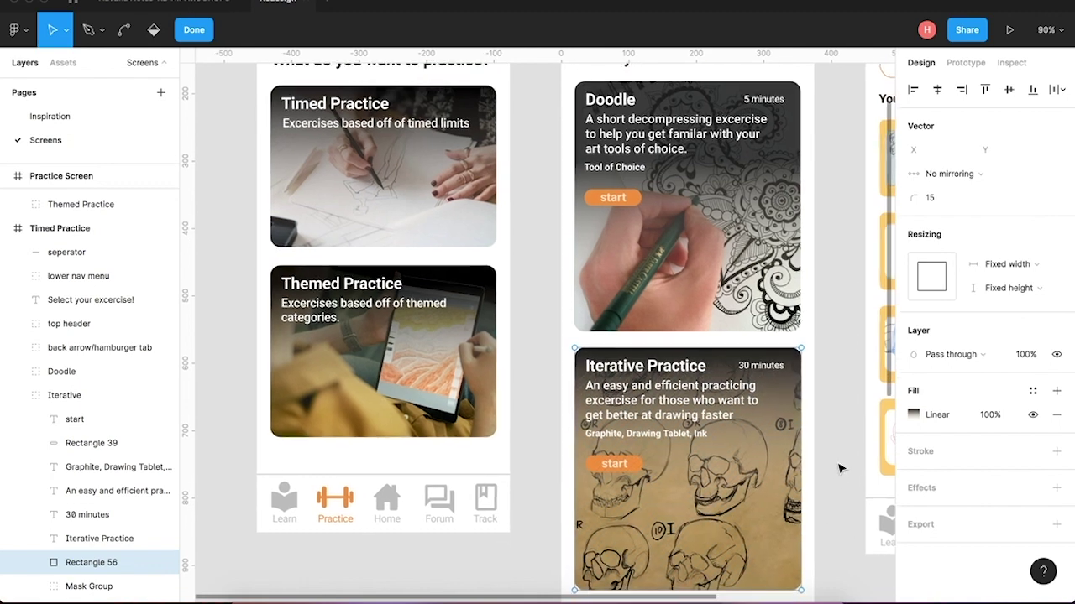
scroll(839, 468, "down", 1)
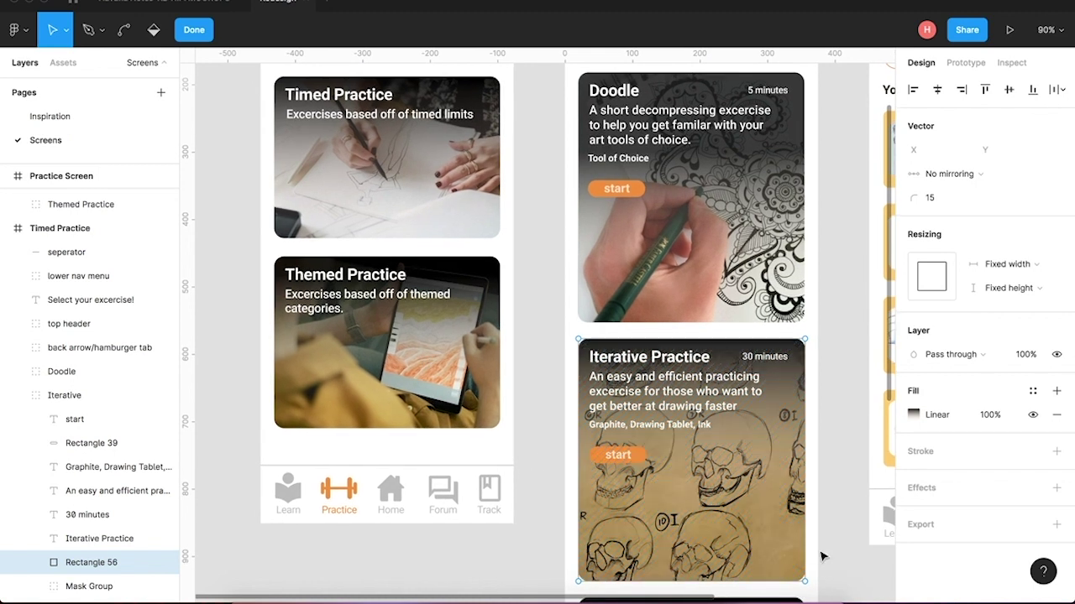
scroll(839, 570, "down", 5)
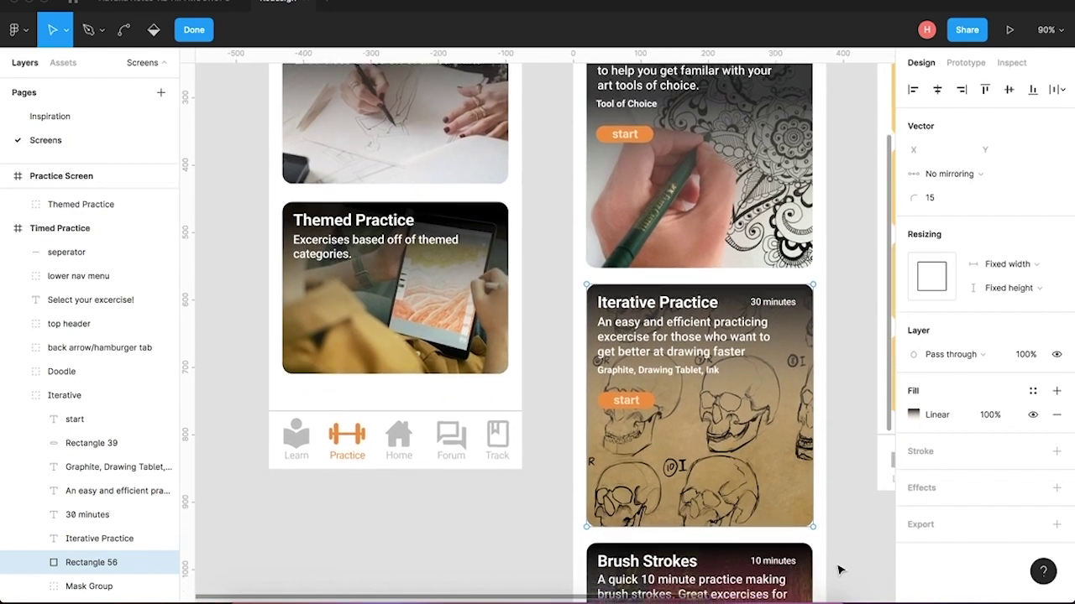
scroll(840, 570, "down", 2)
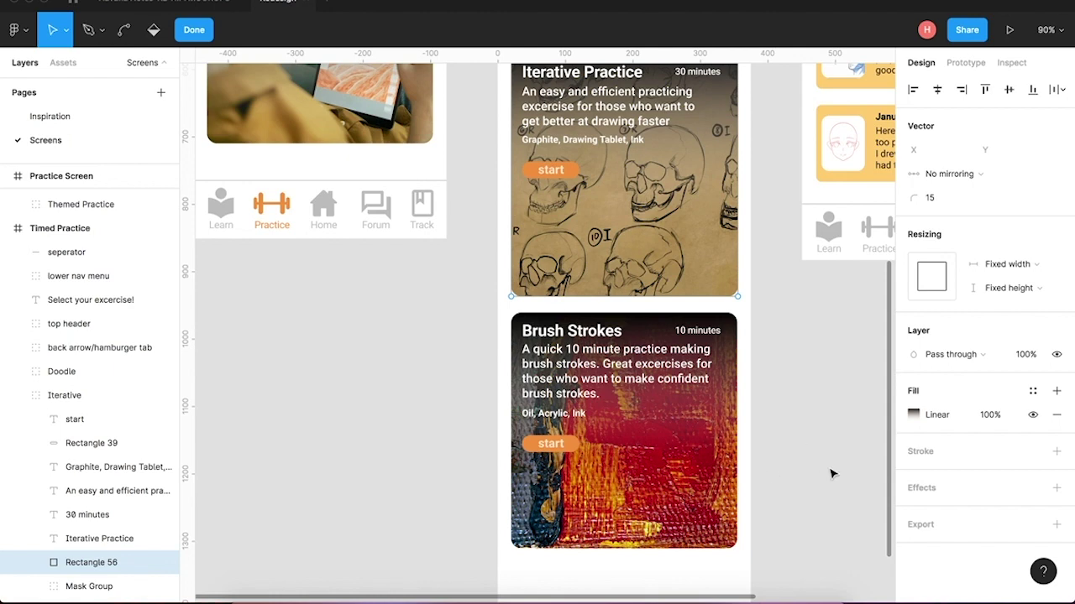
Examine the layout of the Iterative Practice and Brush Strokes cards on the Timed Practice screen.
scroll(831, 475, "up", 3)
scroll(832, 474, "right", 2)
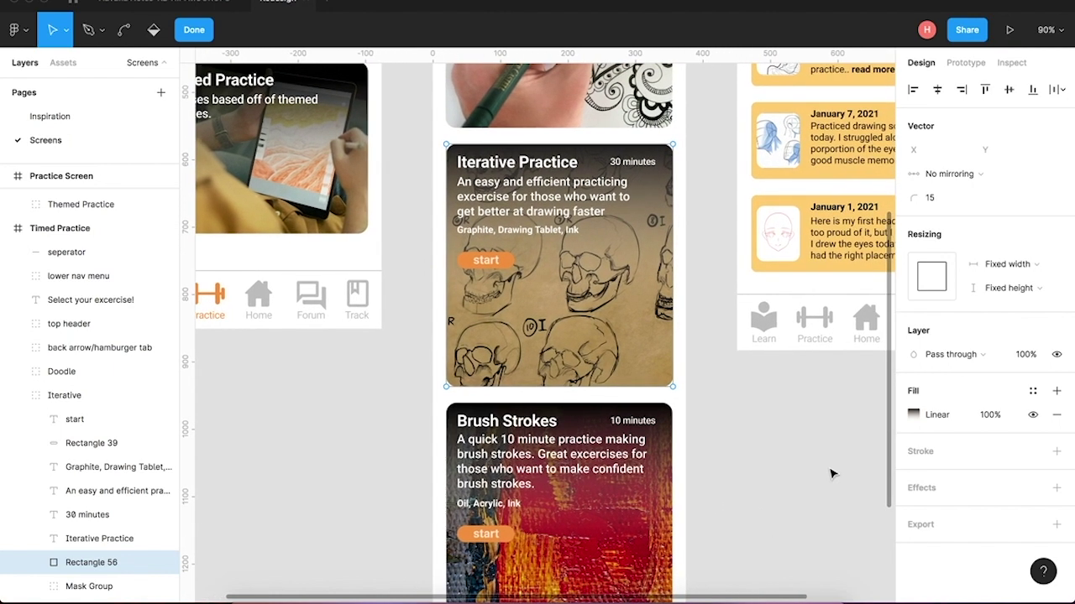
scroll(831, 475, "down", 1)
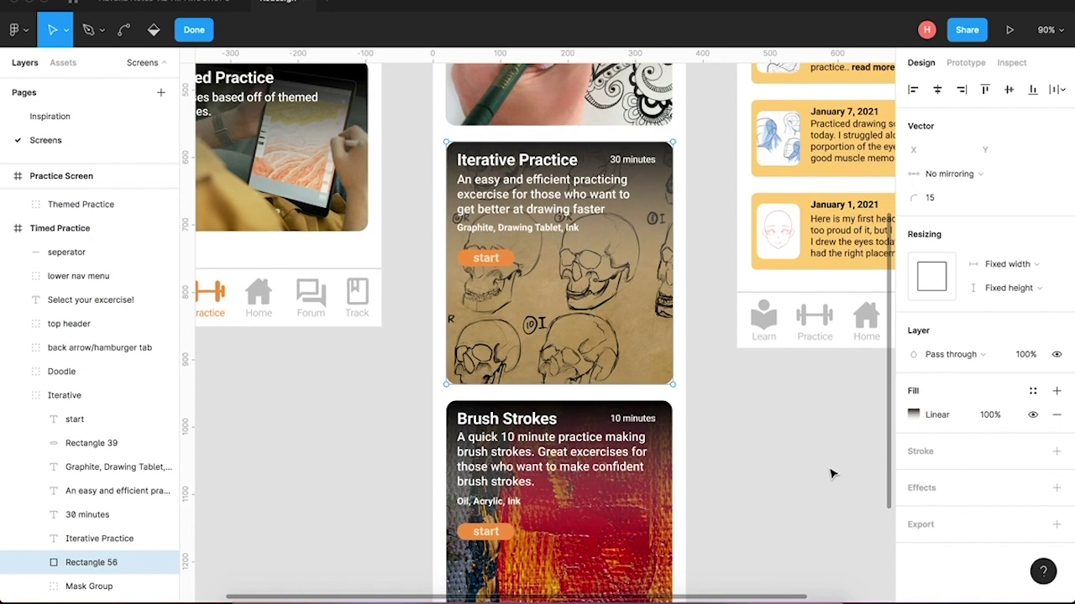
scroll(831, 474, "up", 3)
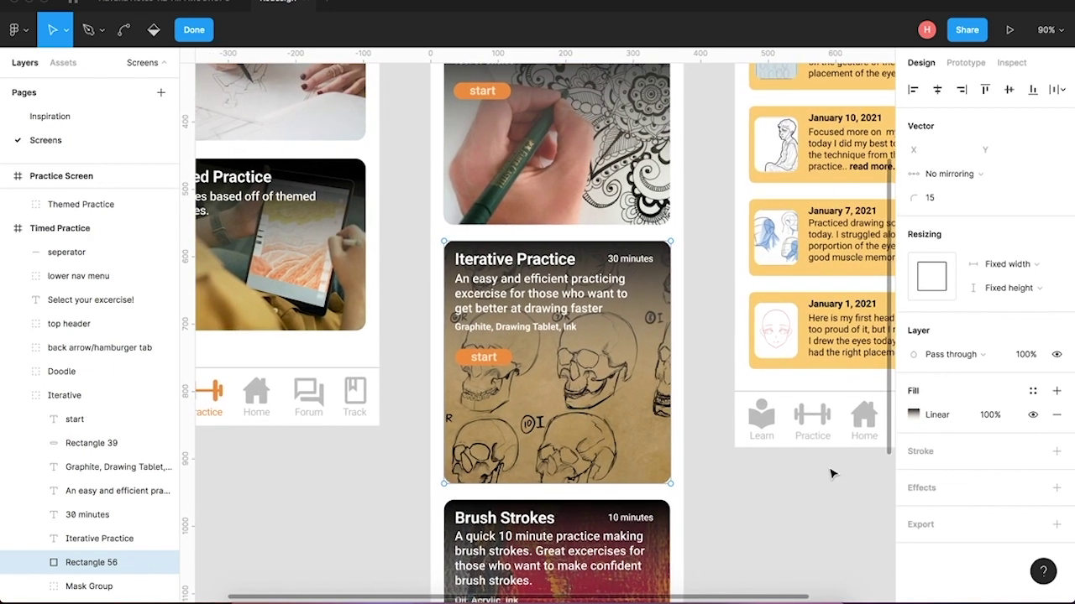
scroll(831, 474, "left", 1)
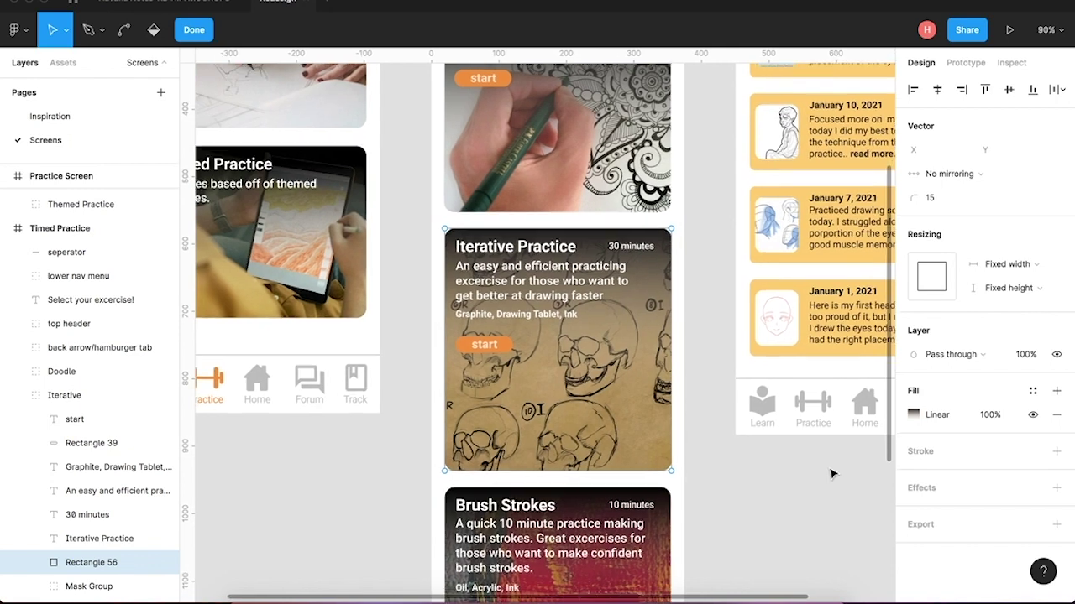
scroll(831, 474, "down", 7)
scroll(831, 474, "down", 1)
scroll(832, 474, "down", 2)
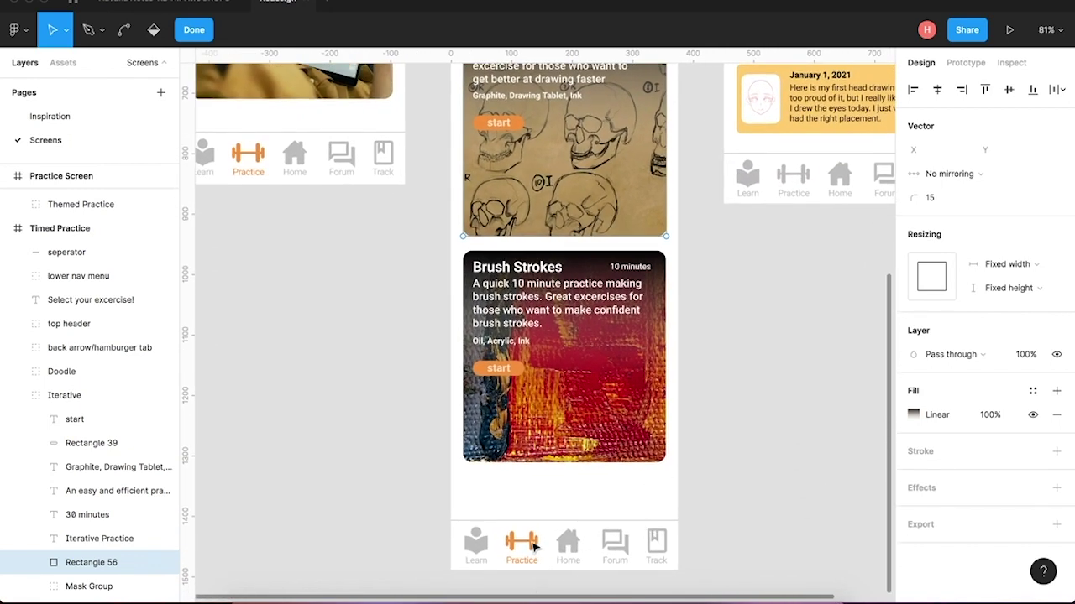
Examine the Timed Practice screen's lower nav menu and its spacing below the Brush Strokes card against the neighbouring screens.
scroll(532, 480, "up", 3)
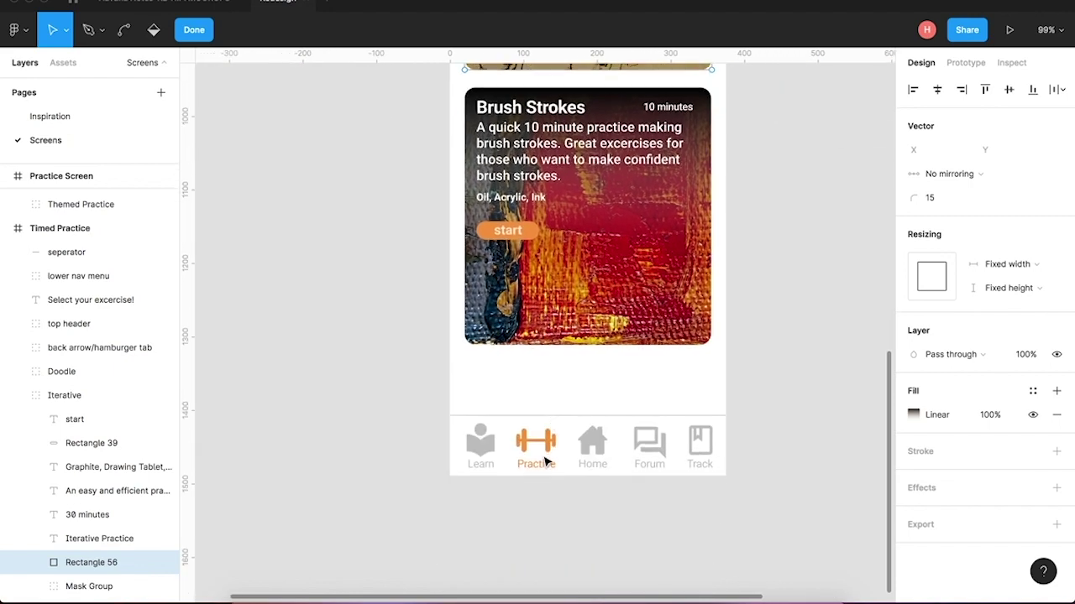
scroll(545, 462, "down", 1)
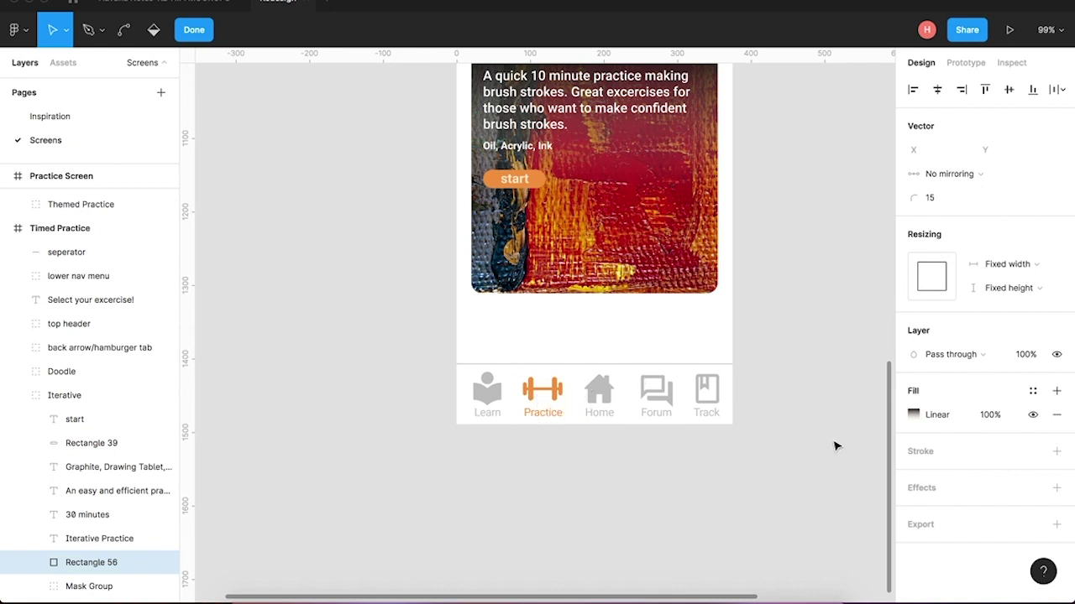
scroll(764, 370, "down", 10, "ctrl")
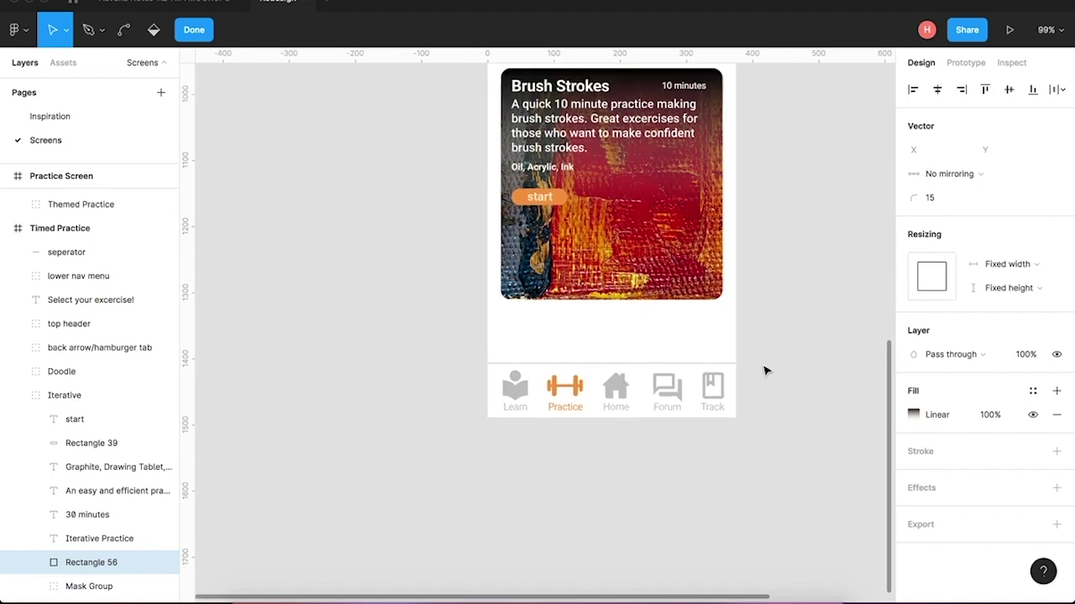
scroll(764, 370, "up", 5, "ctrl")
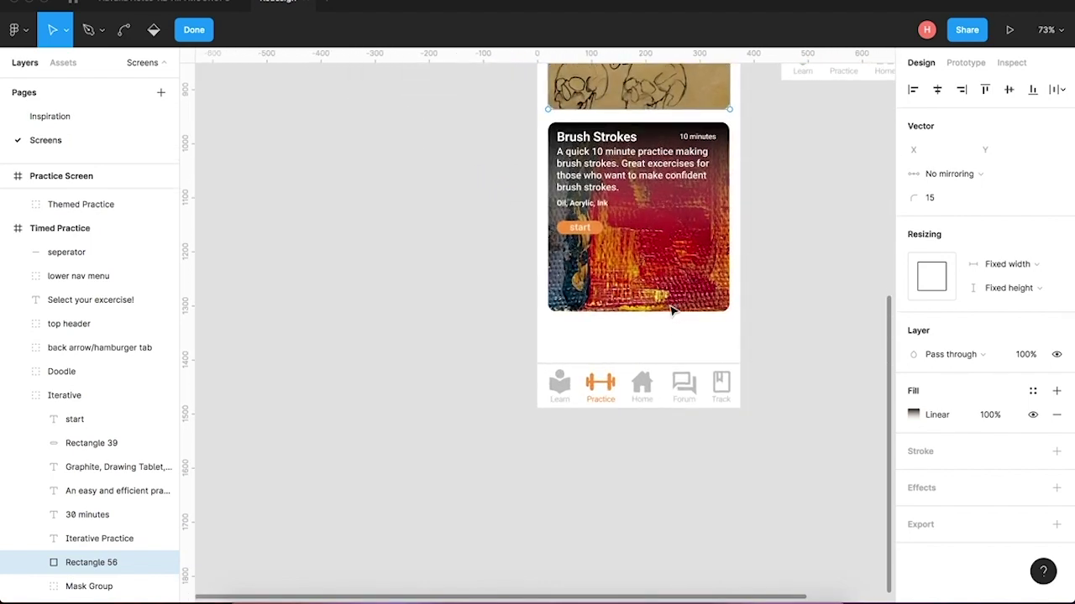
scroll(616, 304, "up", 5)
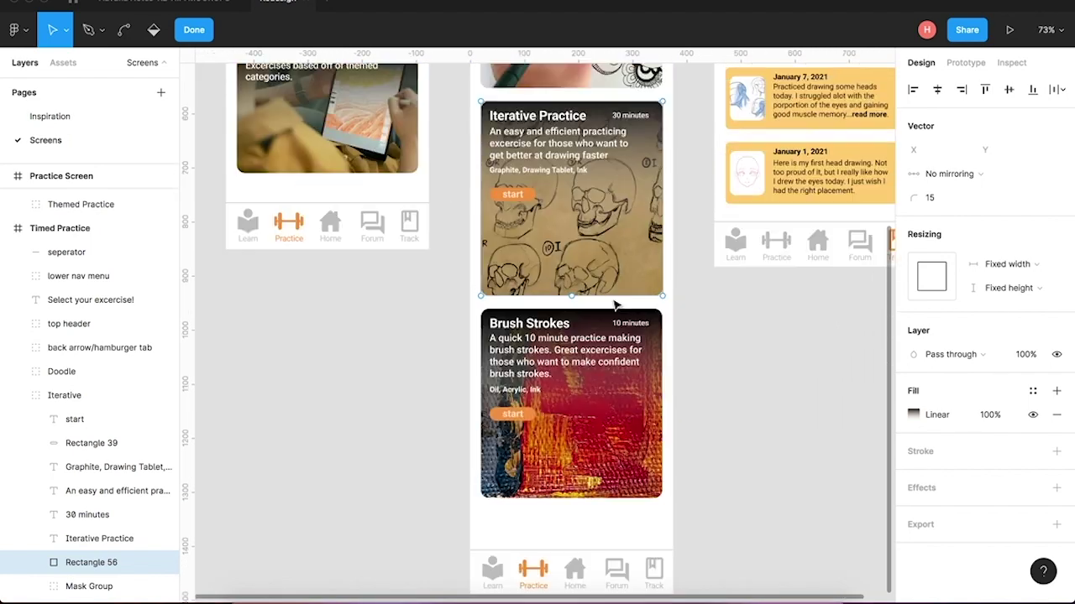
scroll(615, 304, "right", 2)
scroll(489, 381, "down", 5)
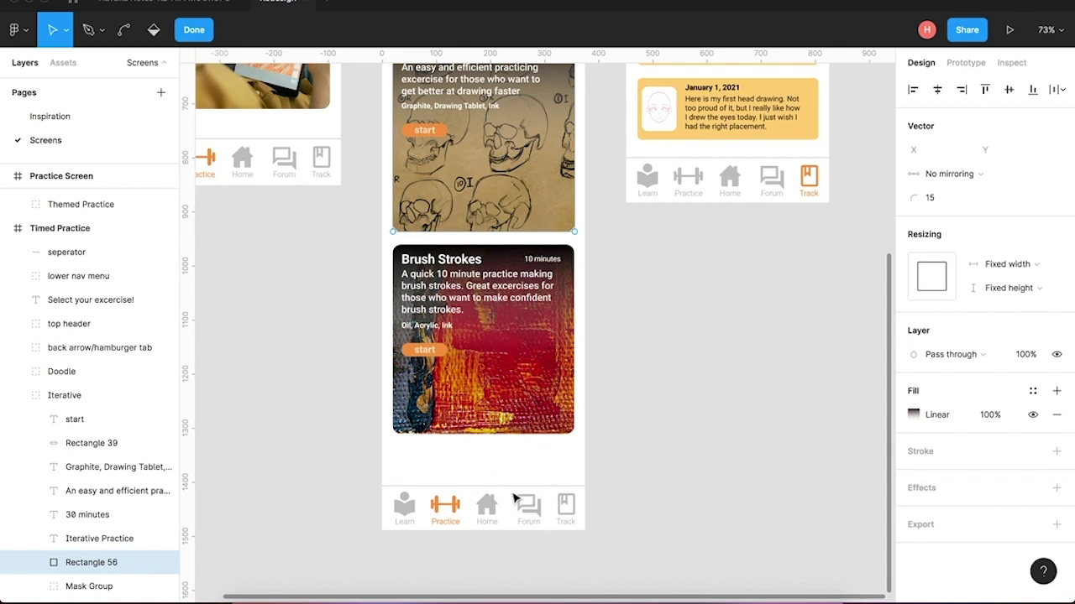
scroll(694, 450, "right", 1)
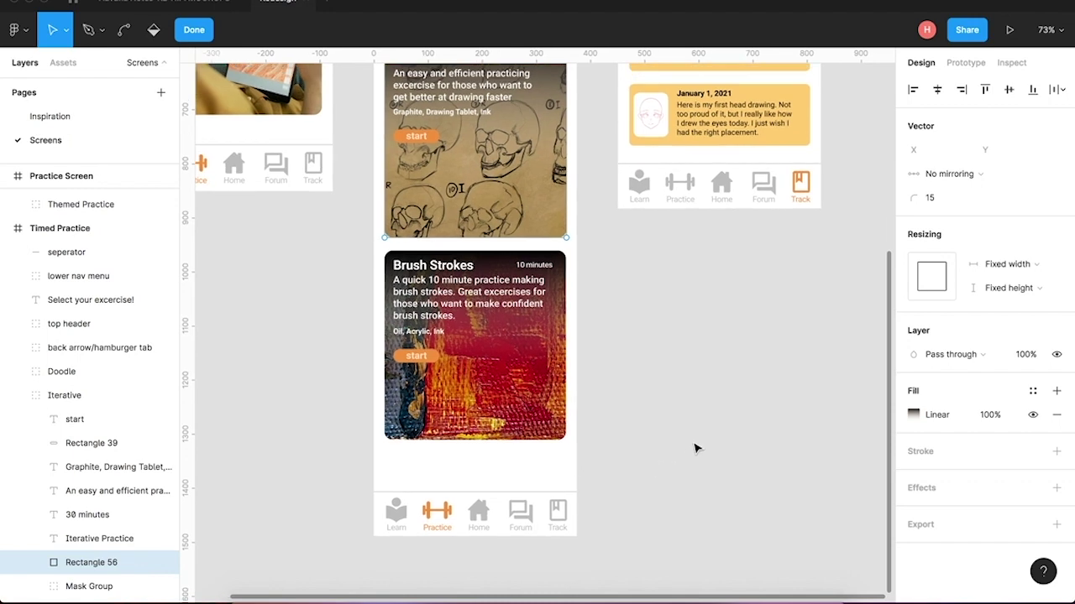
Examine the Journal screen's New Entry button, submission message and dated entry cards.
scroll(695, 449, "up", 5)
scroll(695, 448, "right", 2)
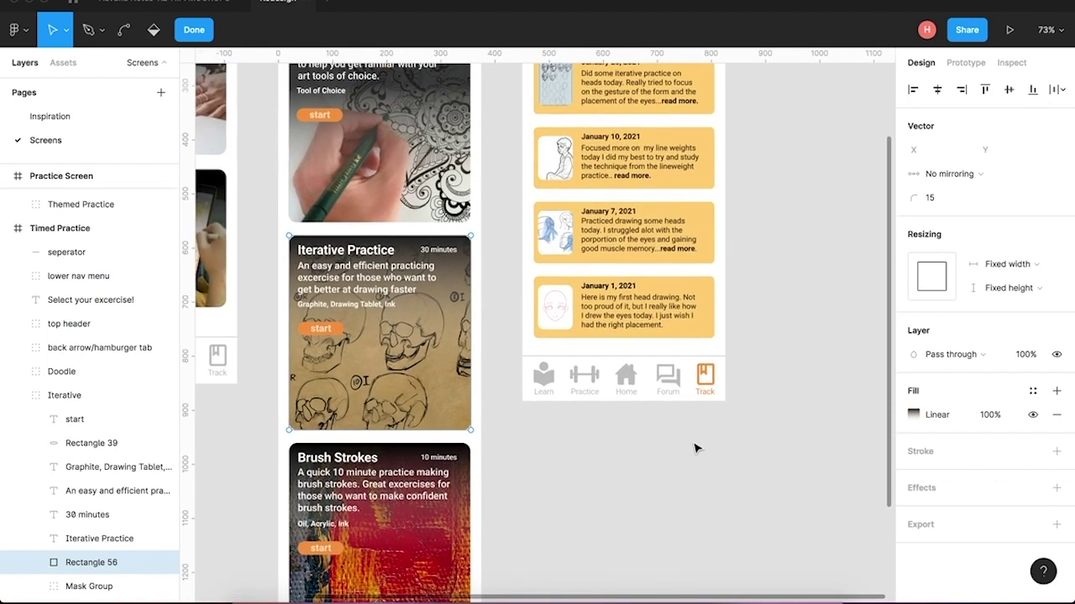
scroll(694, 448, "up", 4)
scroll(694, 449, "right", 1)
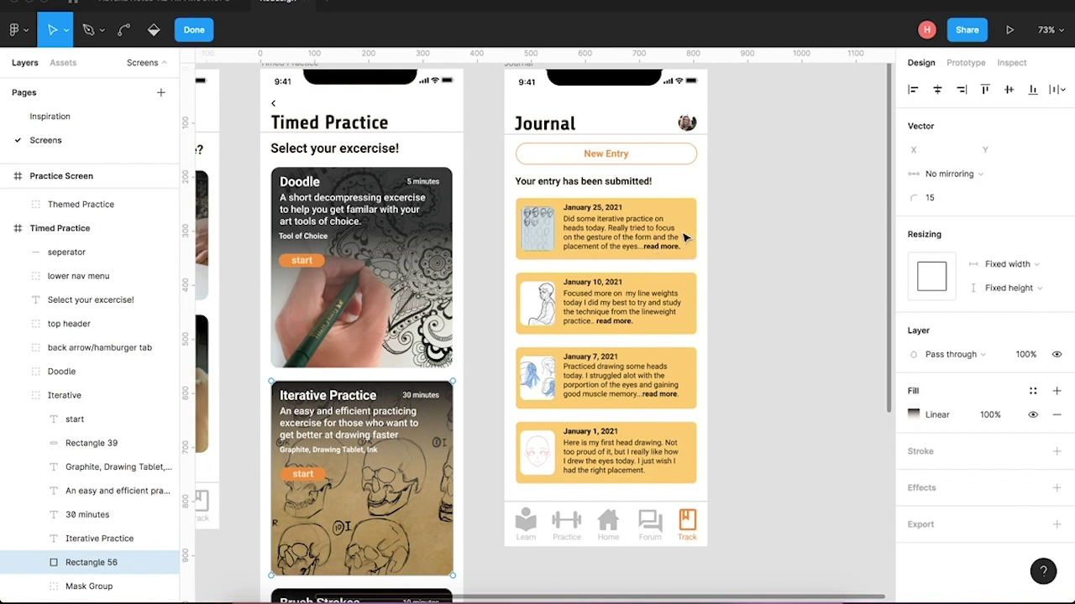
scroll(657, 220, "up", 5)
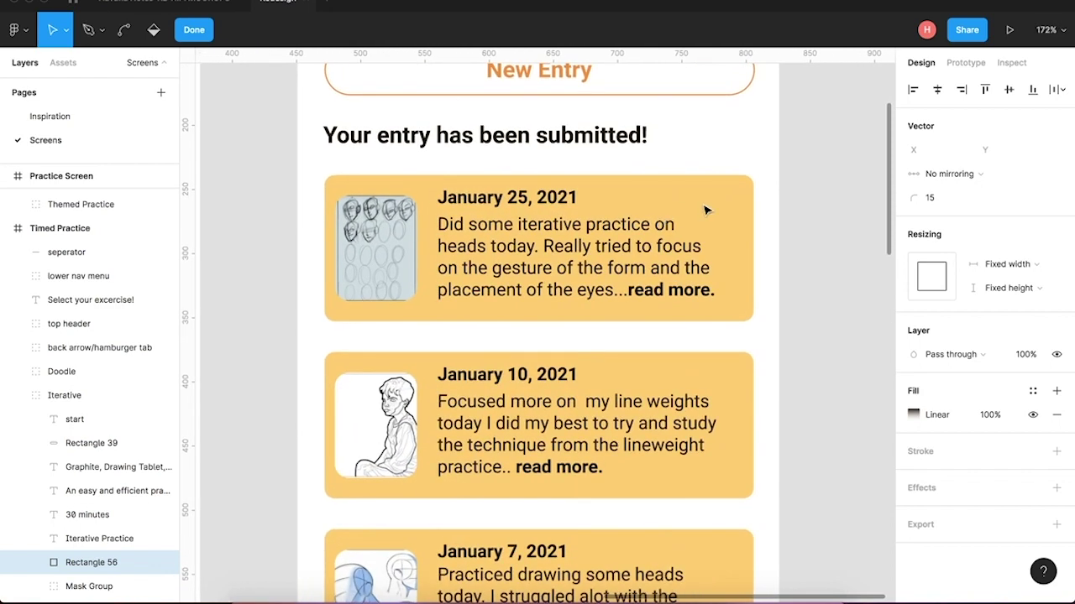
key("super")
scroll(720, 277, "down", 5)
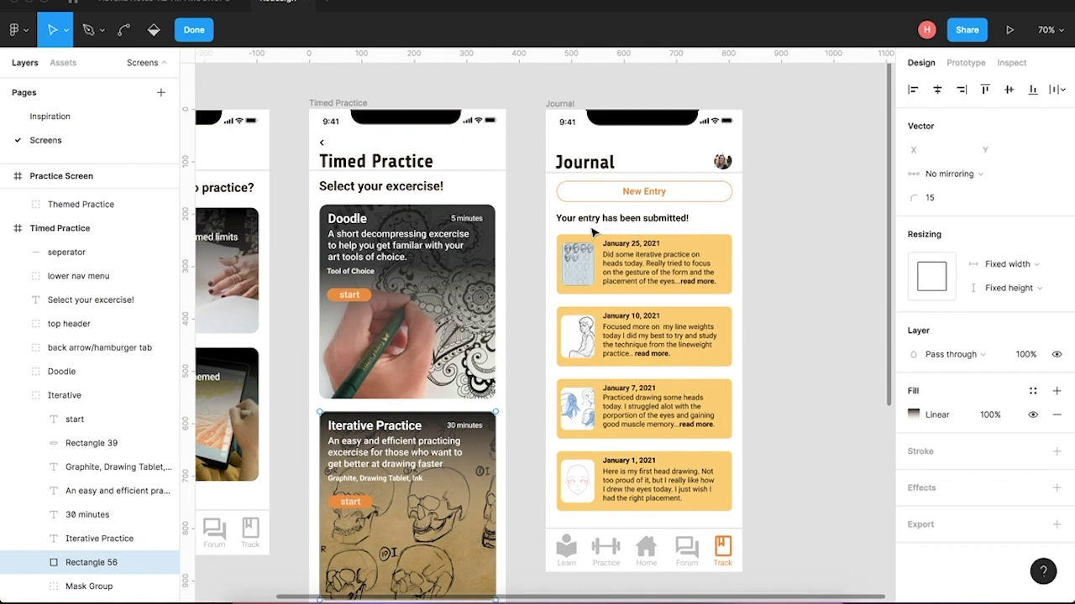
scroll(652, 79, "up", 5)
scroll(585, 372, "down", 3)
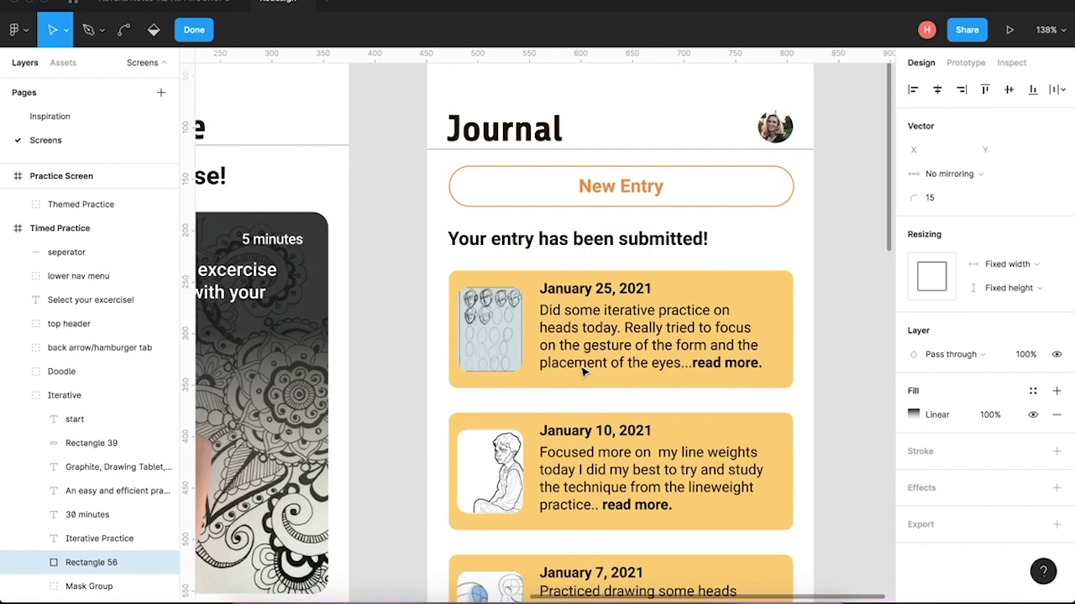
Measure the spacing around the Journal's submission message and around the January 25 entry card, down to the January 10 card.
key("Escape")
left_click(571, 225)
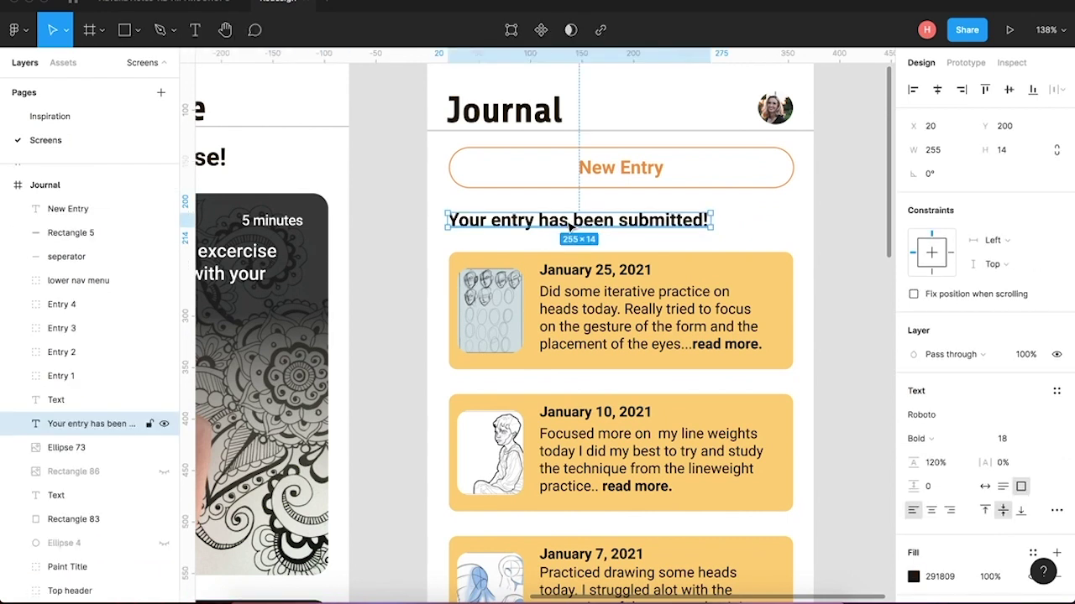
key("alt")
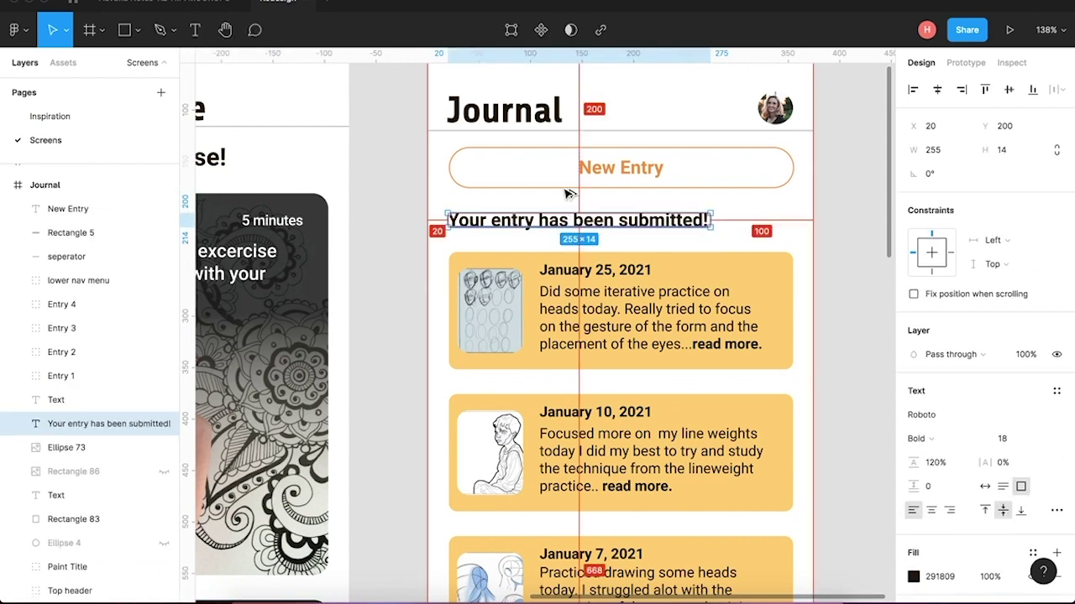
mouse_move(585, 262)
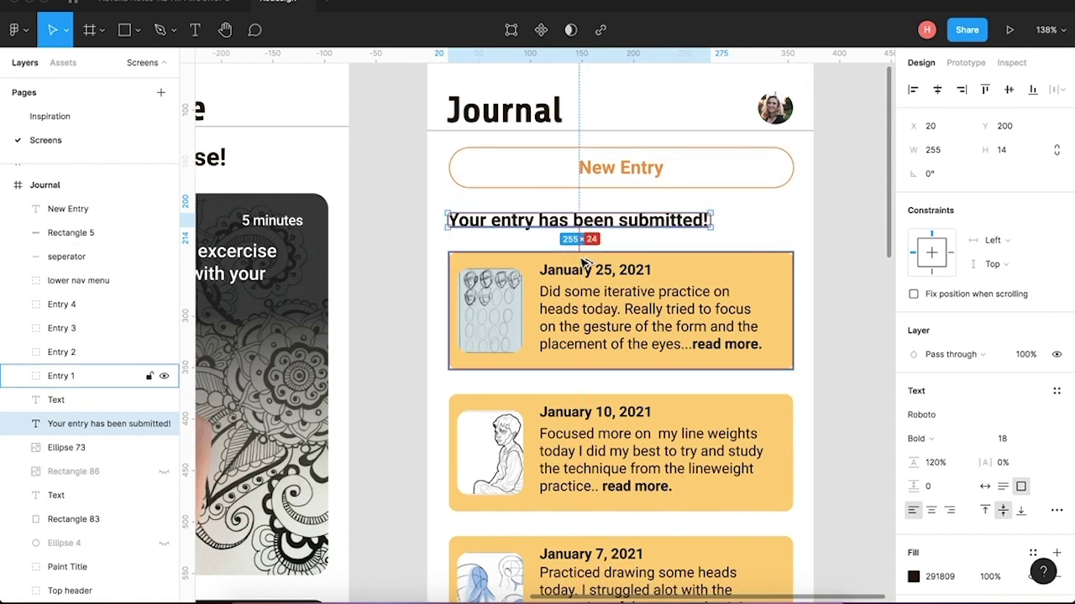
left_click(581, 363)
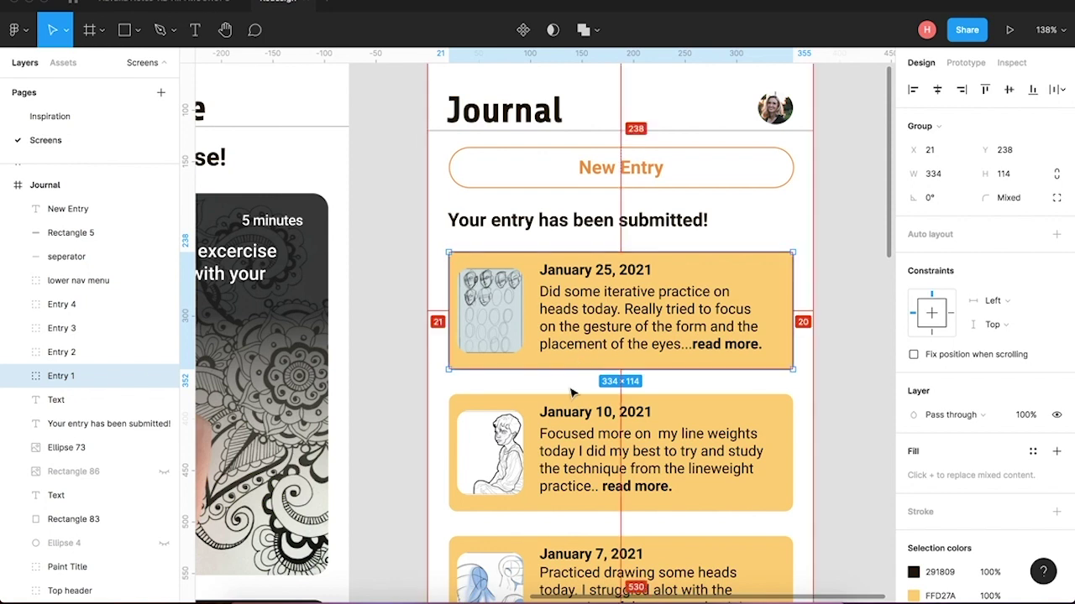
mouse_move(573, 402)
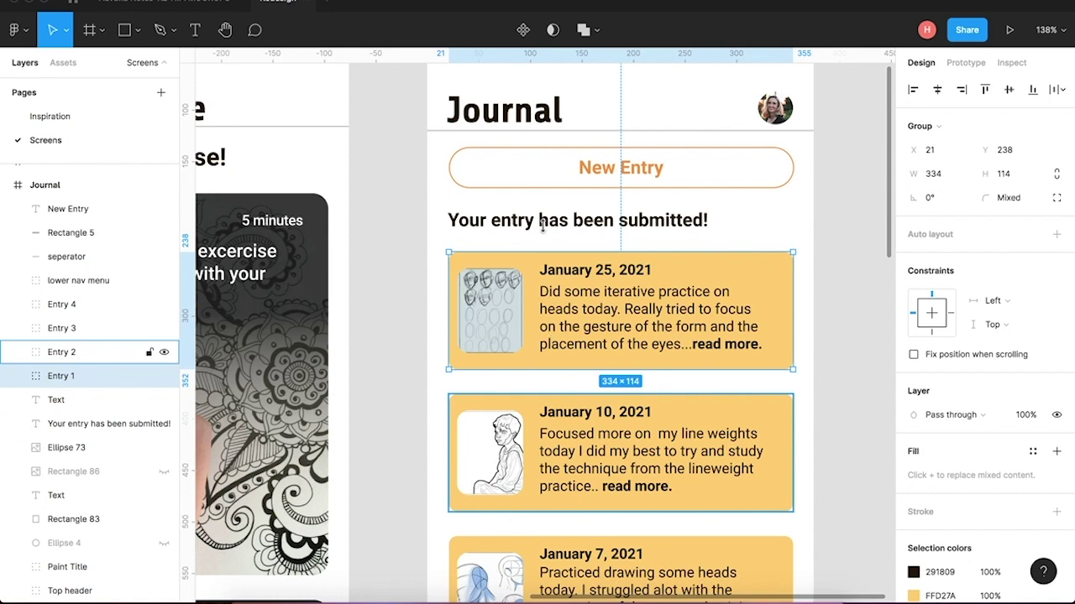
Measure the gap between the New Entry button's outline and the header separator, leaving nothing selected.
left_click(513, 176)
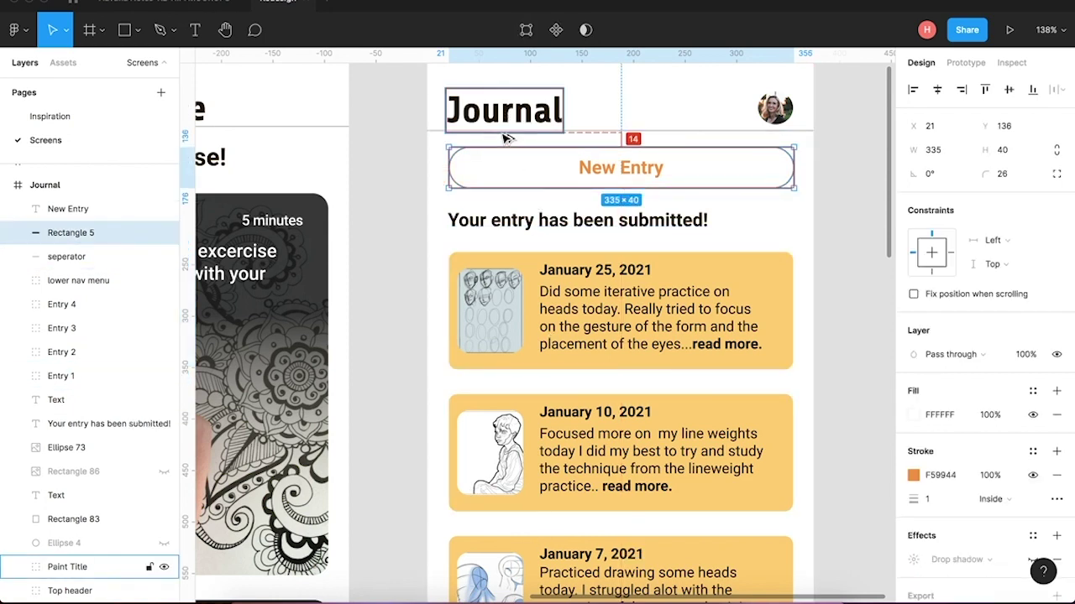
mouse_move(506, 136)
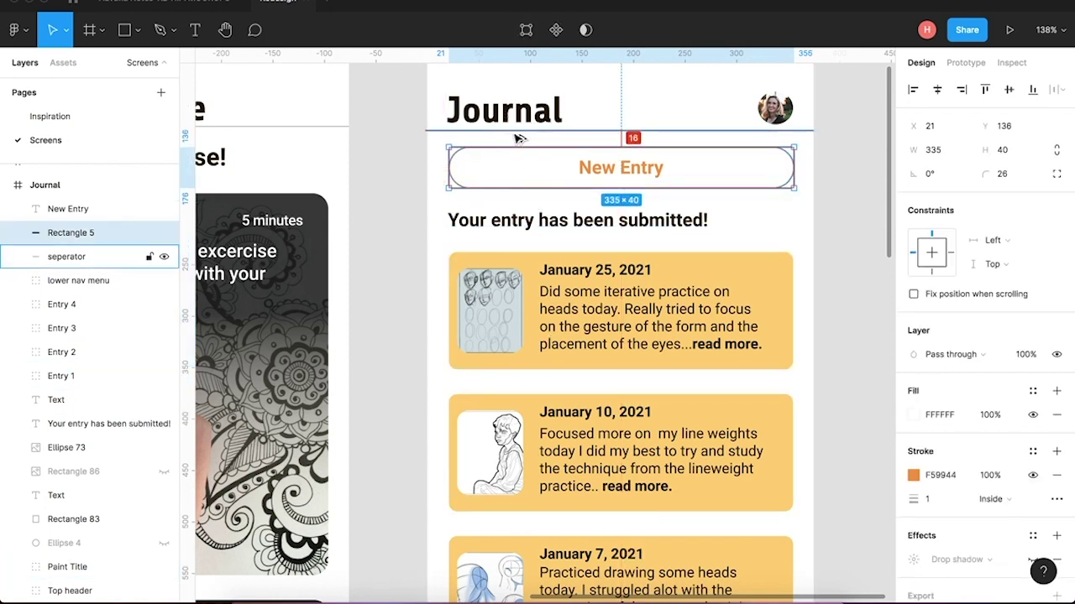
left_click(401, 262)
Look over the Practice, Timed Practice and Journal screens side by side.
key("minus")
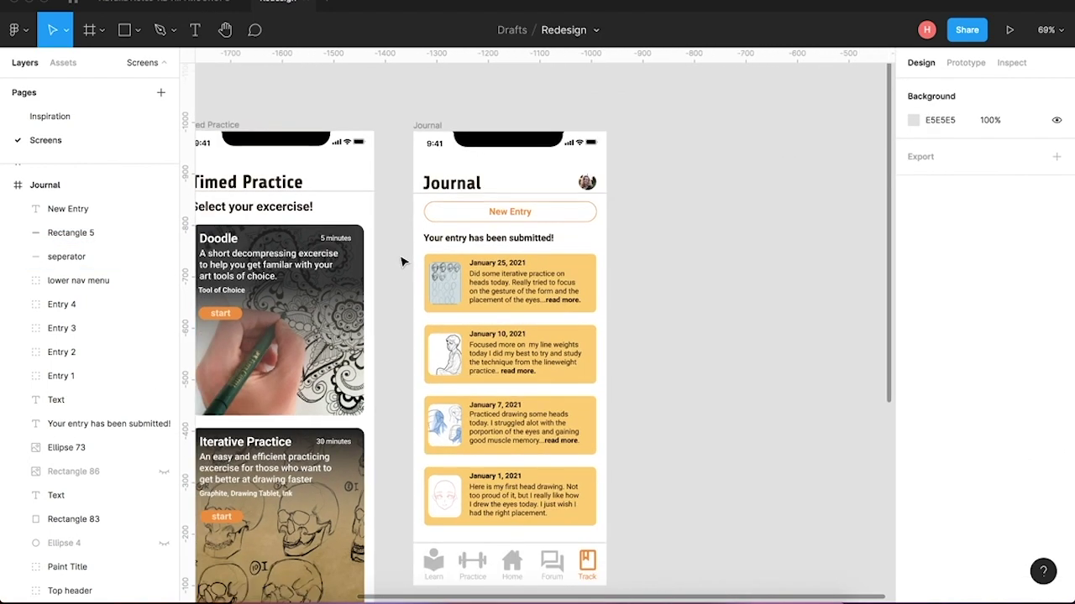
scroll(401, 262, "down", 1)
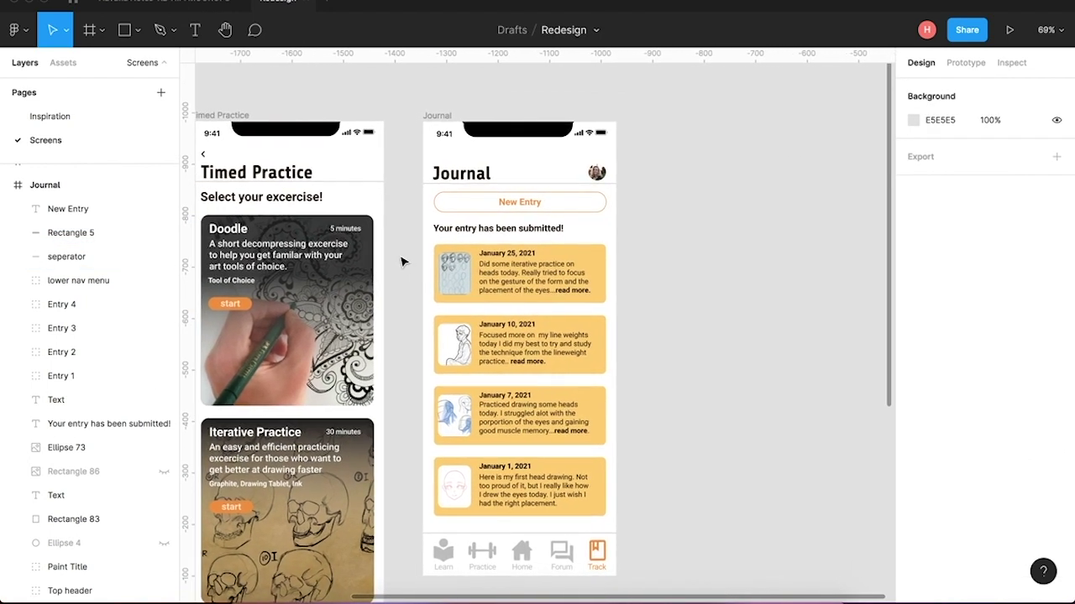
scroll(402, 262, "left", 5)
scroll(401, 262, "left", 2)
scroll(401, 262, "up", 2)
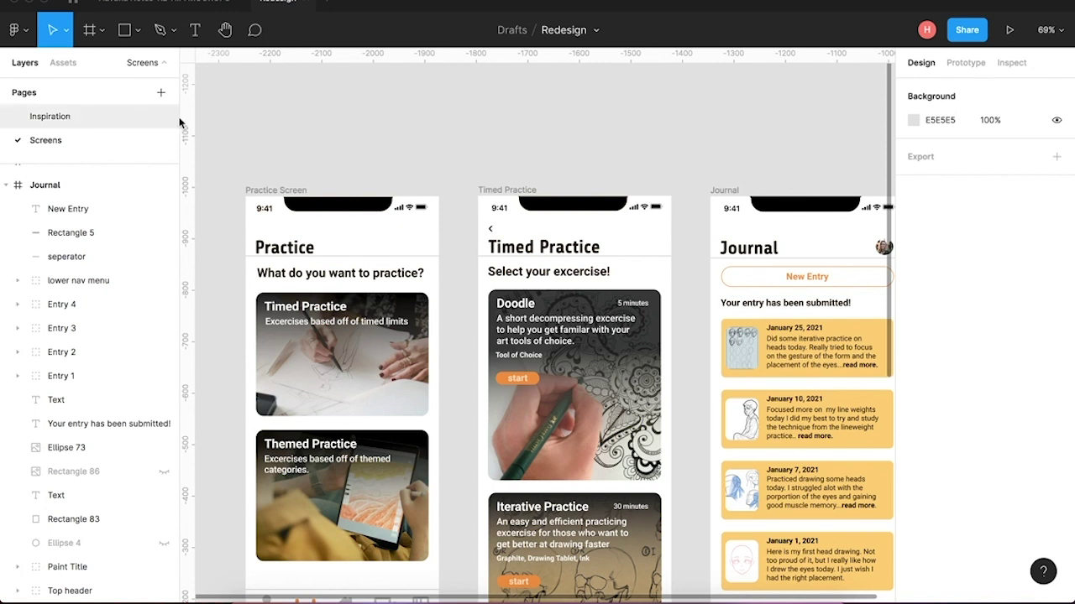
Open the Inspiration page and examine the Educational, Encouraging and Approachable keywords.
left_click(62, 116)
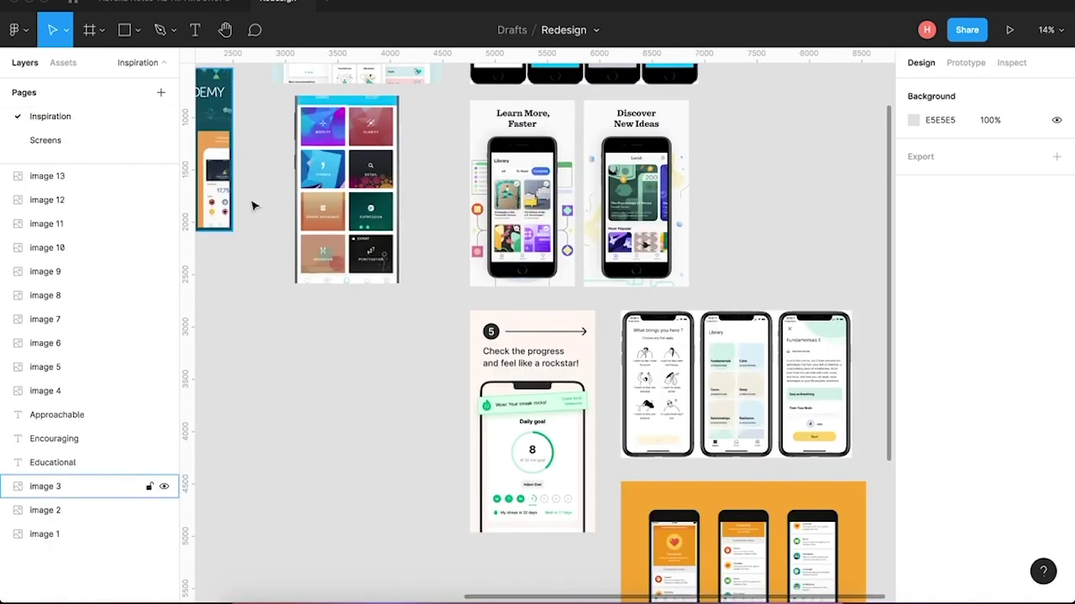
scroll(251, 205, "left", 15)
scroll(252, 205, "up", 8)
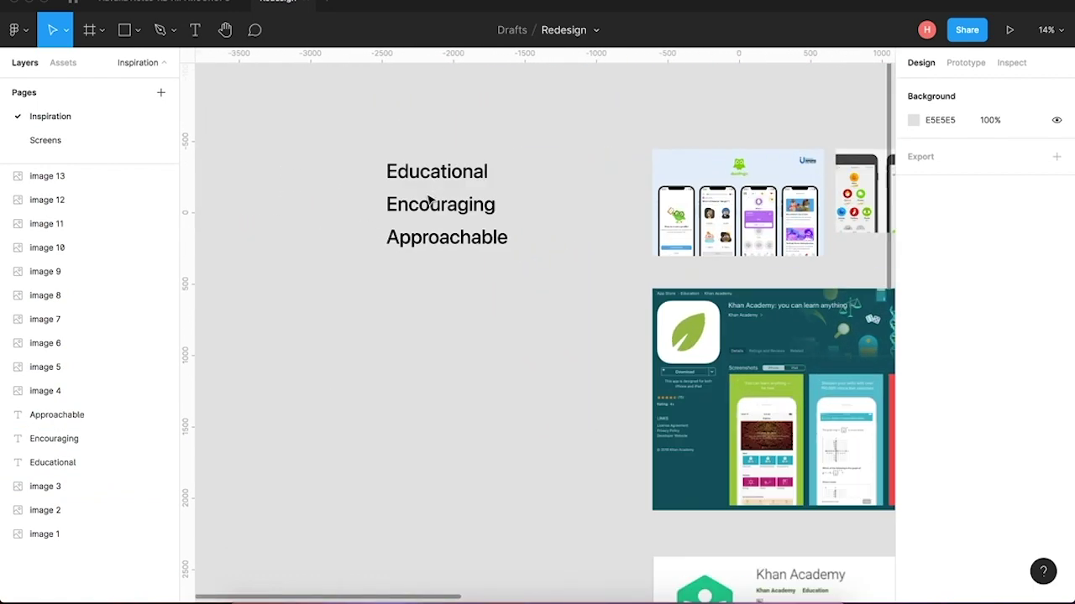
scroll(429, 199, "up", 4, "ctrl")
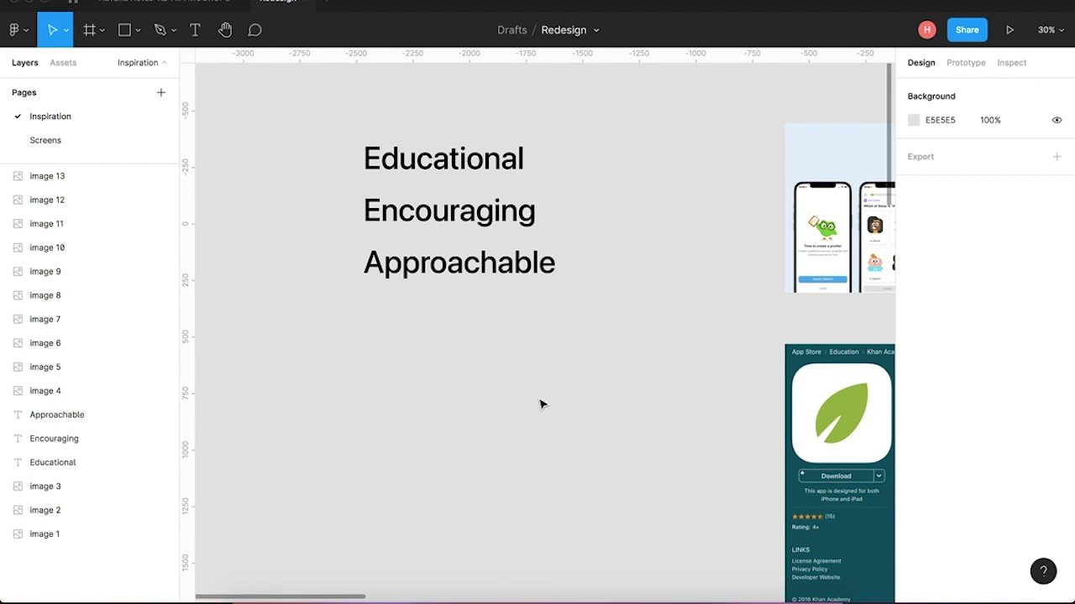
Examine the Duolingo reference screenshots on the Inspiration page up close, with the interface panels hidden.
scroll(634, 326, "right", 5)
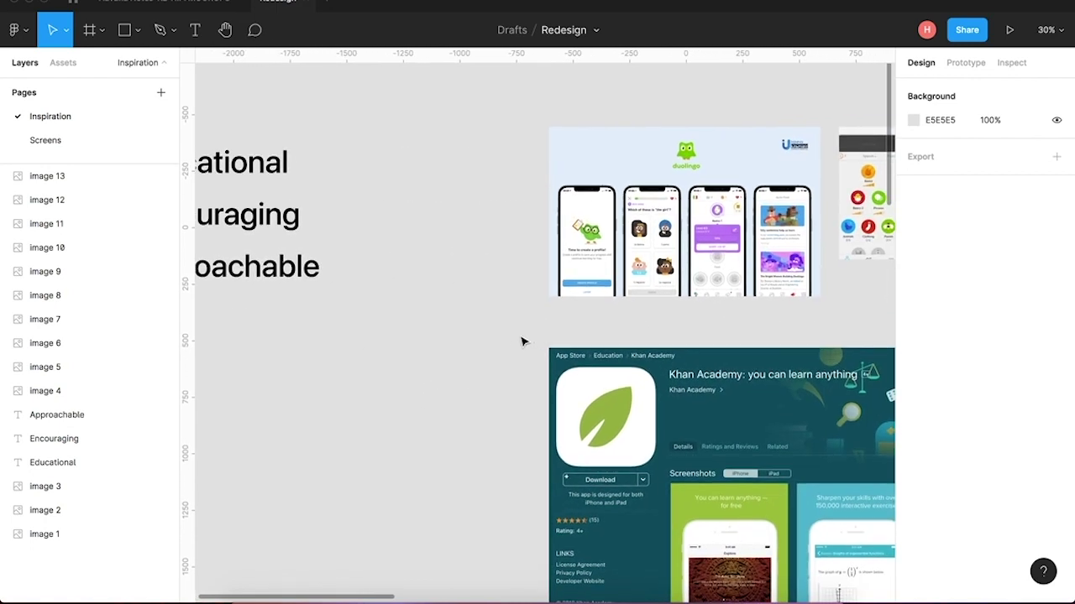
scroll(515, 344, "down", 2)
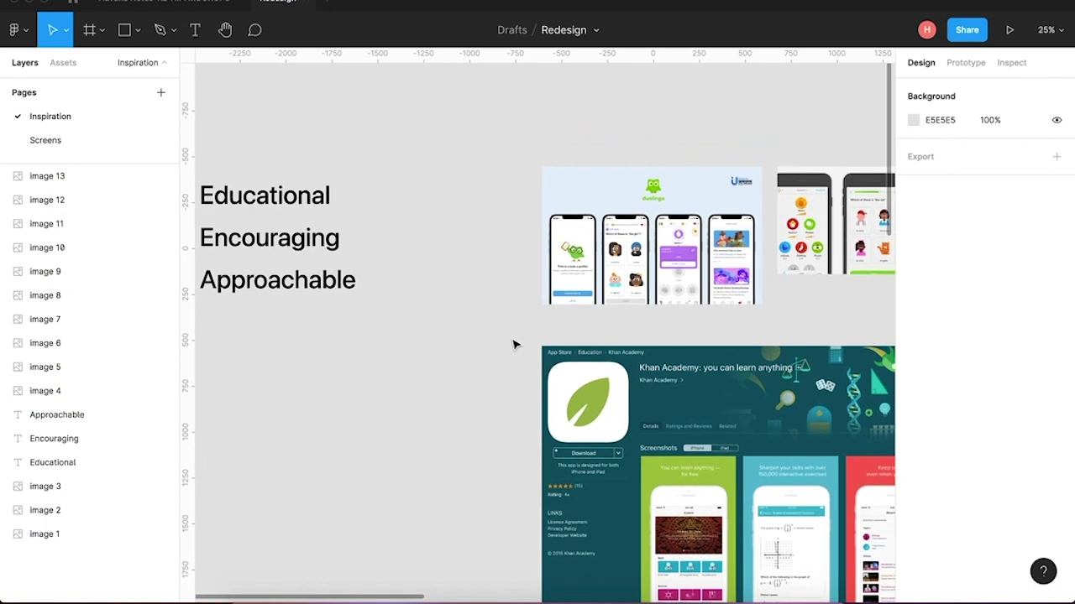
scroll(515, 344, "right", 3)
scroll(681, 257, "up", 5)
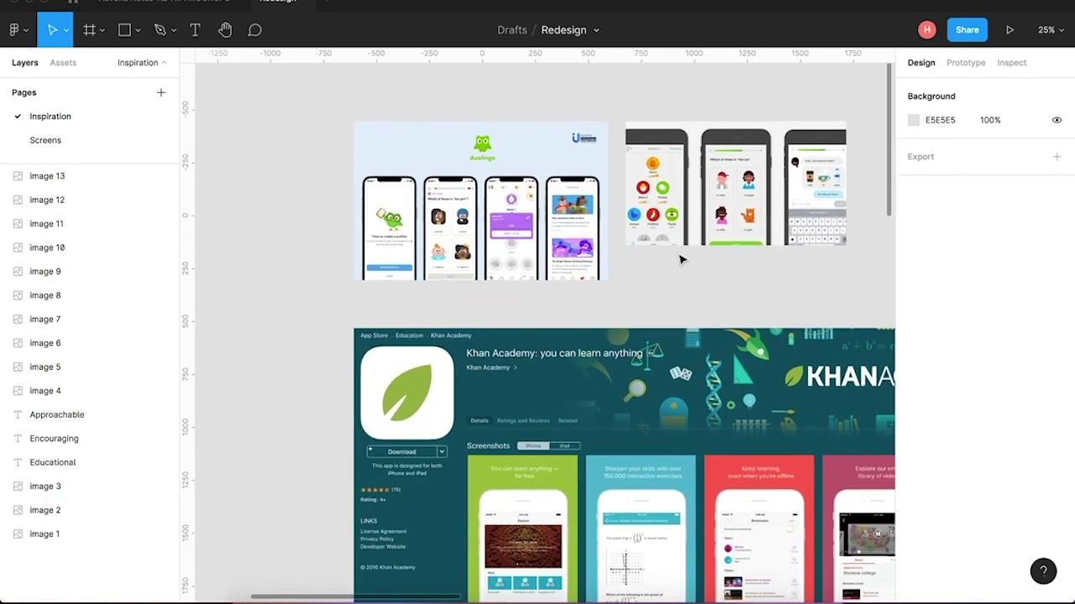
scroll(681, 260, "up", 2)
scroll(680, 259, "left", 2)
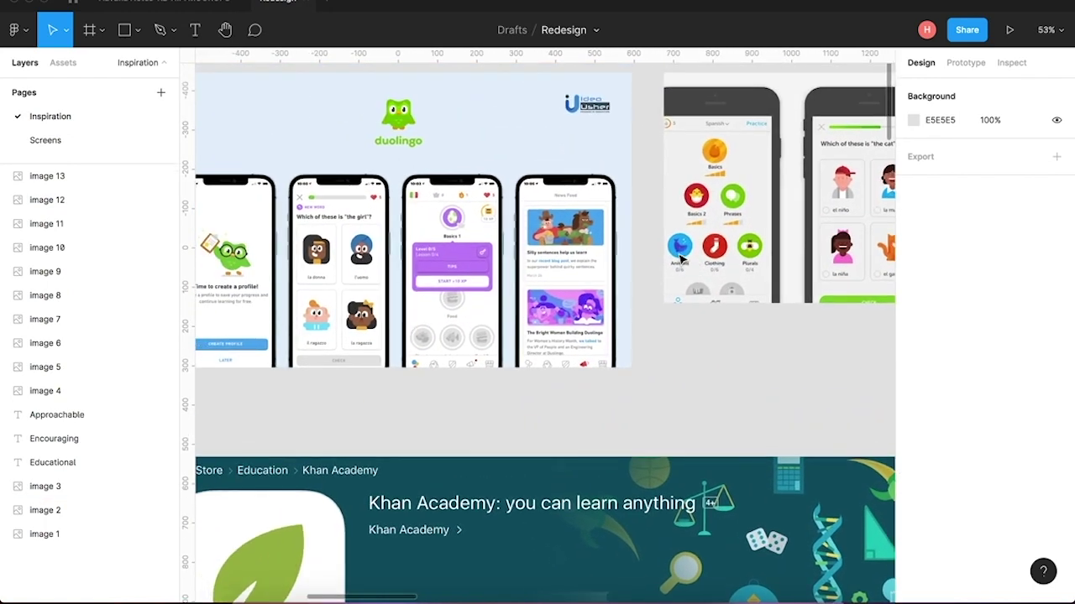
key("super+backslash")
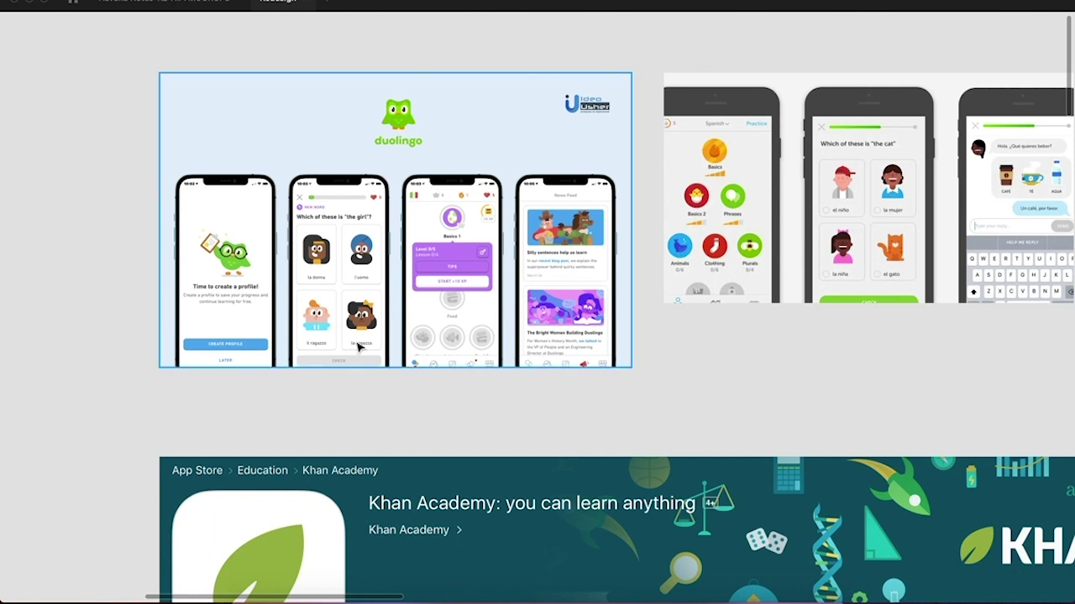
Compare the first Duolingo reference image with the Spanish lesson screenshots beside it, examining their illustrations and lesson layouts.
scroll(342, 363, "up", 3)
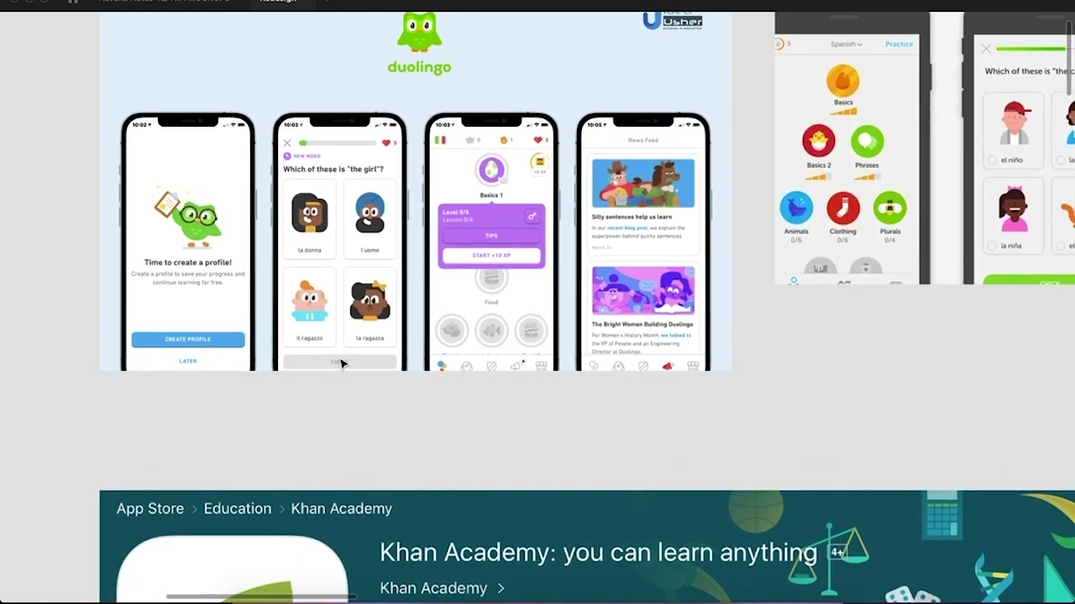
scroll(342, 364, "up", 1)
scroll(343, 363, "left", 1)
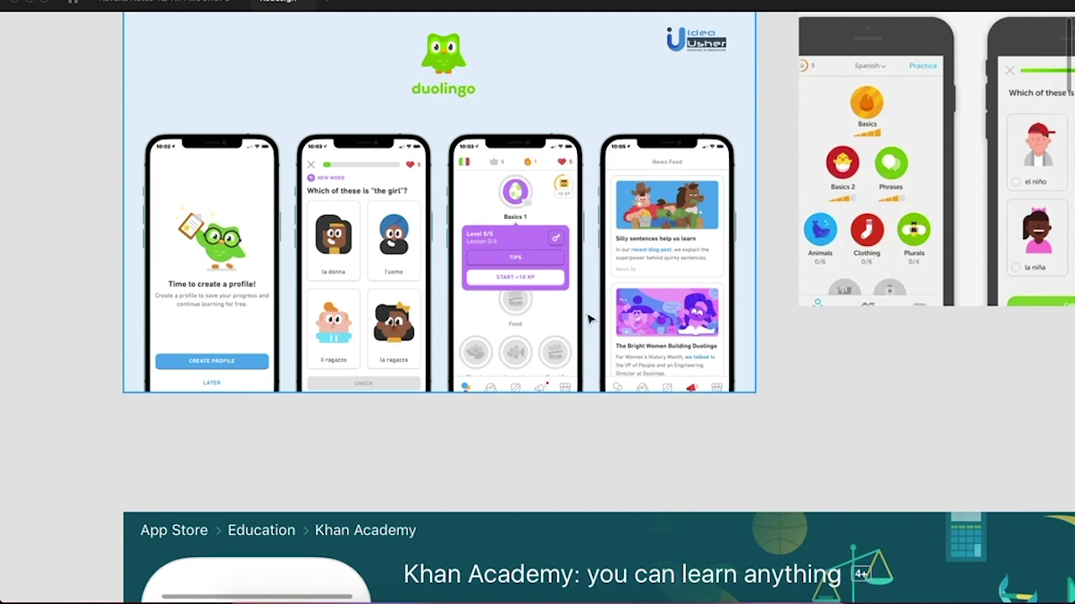
scroll(844, 337, "right", 8)
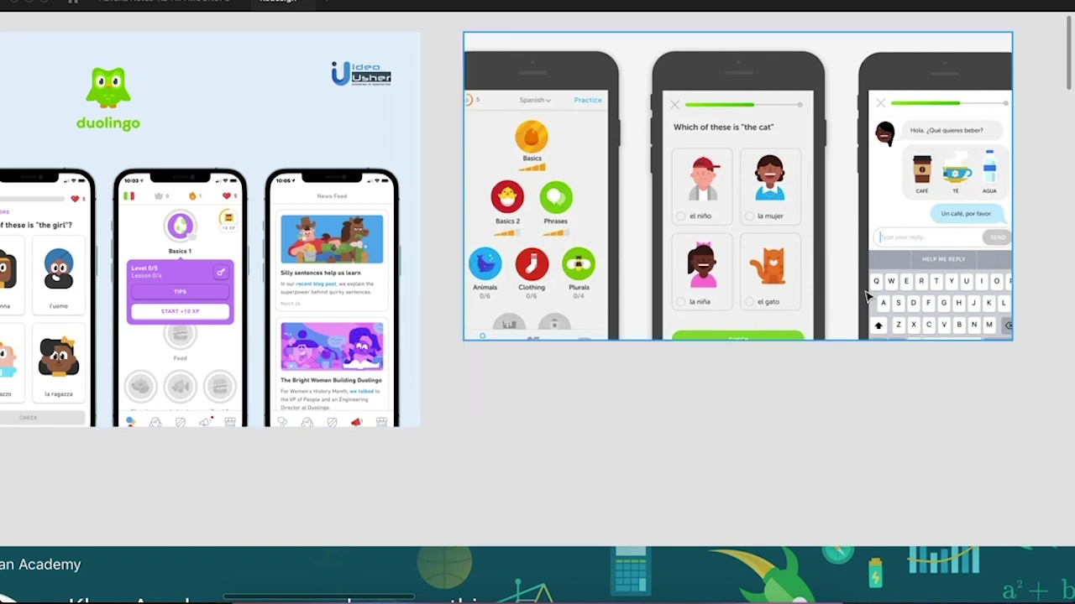
Examine the Khan Academy App Store screenshots up close, including the Explore screen's subject cards and bottom navigation.
scroll(647, 426, "down", 5)
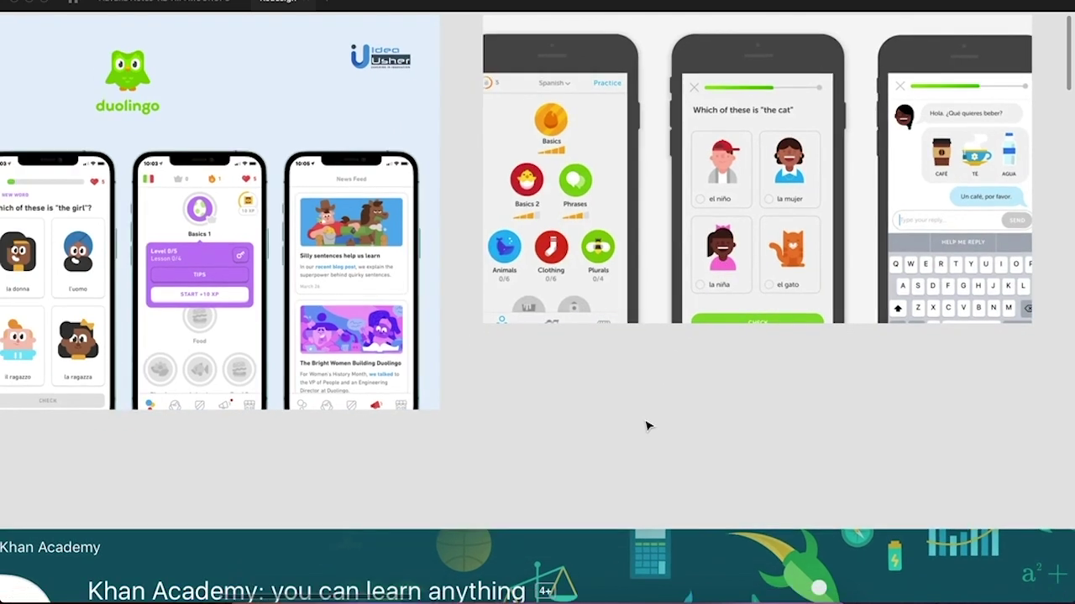
scroll(647, 427, "down", 5)
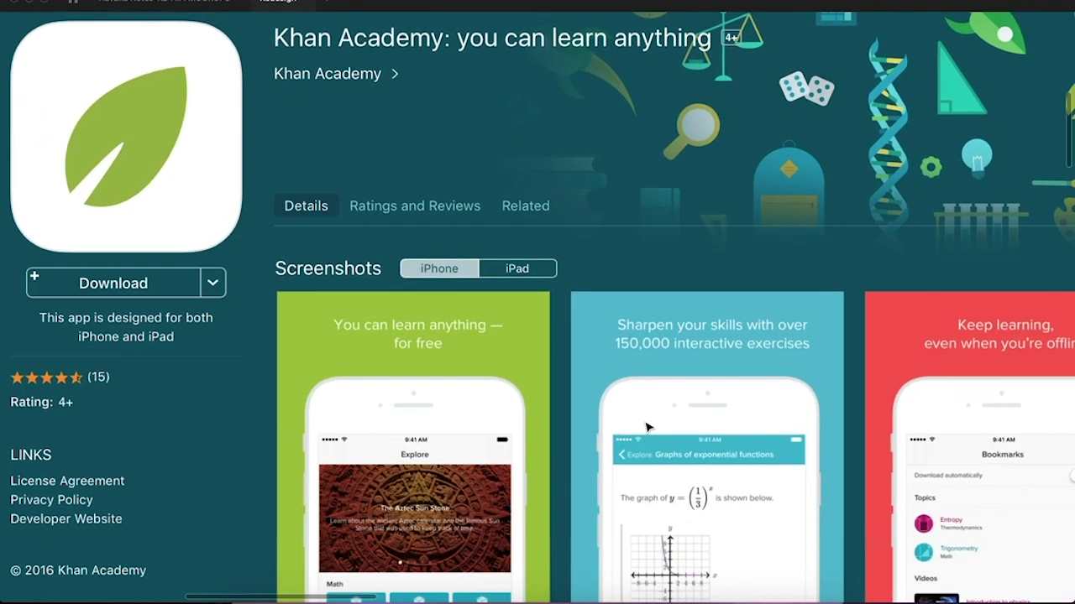
scroll(646, 429, "down", 5)
scroll(647, 428, "right", 3)
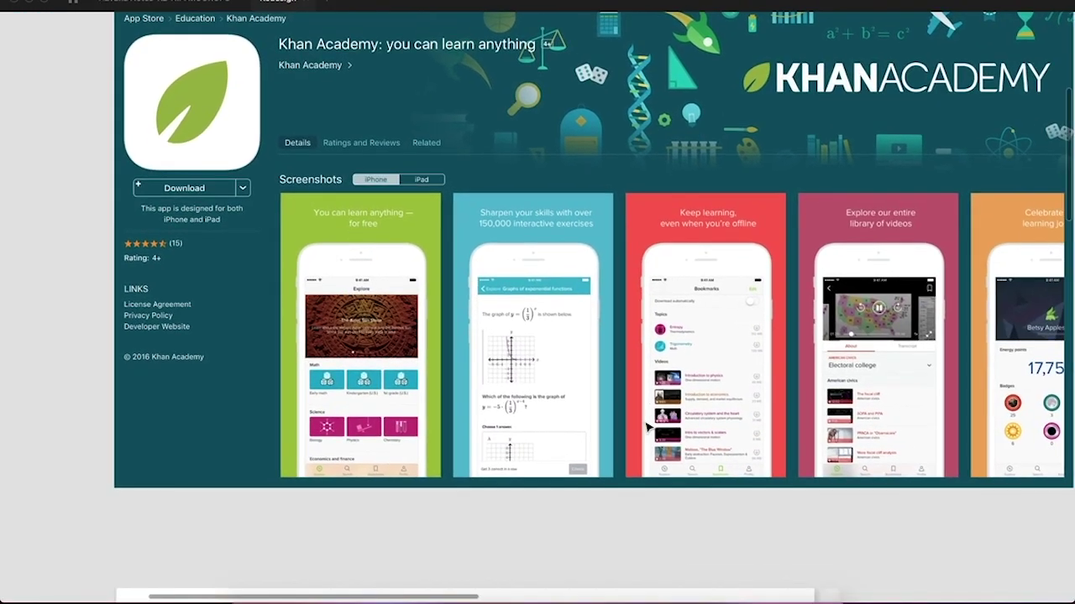
scroll(647, 428, "up", 3)
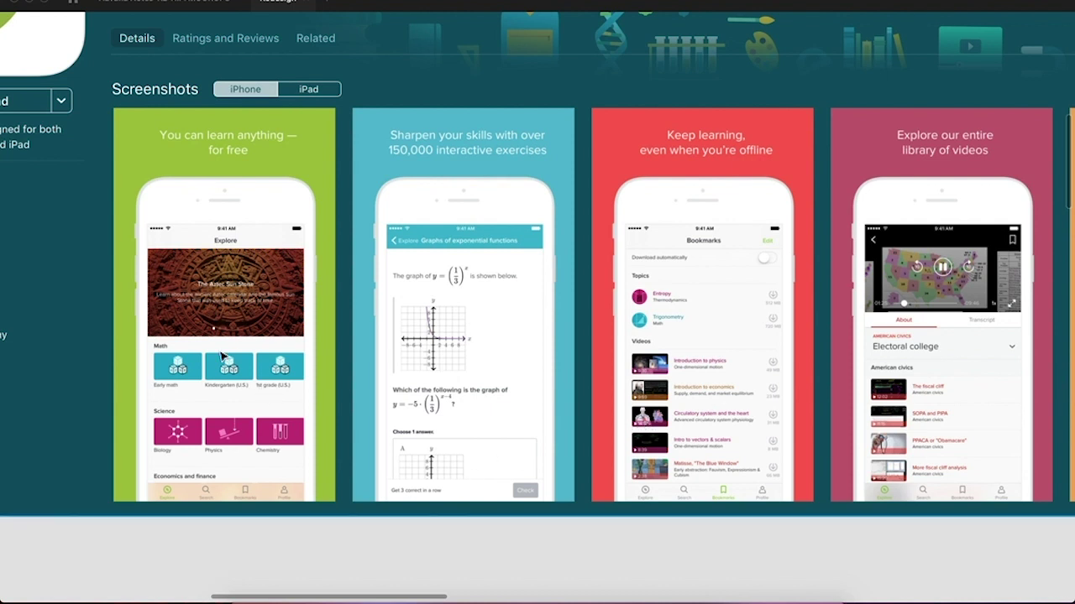
scroll(217, 491, "down", 2)
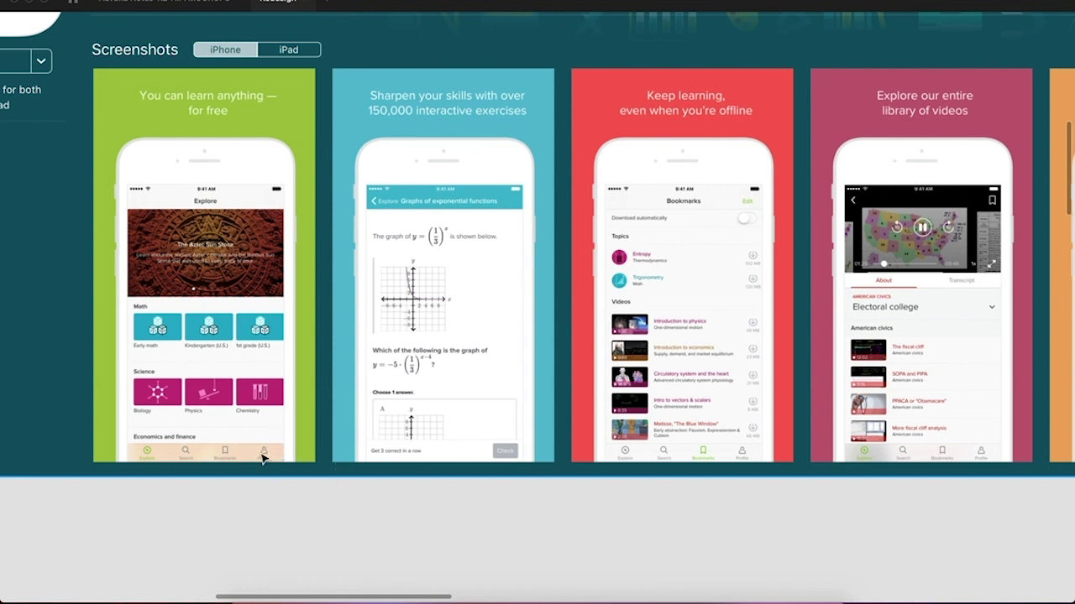
scroll(262, 456, "down", 1)
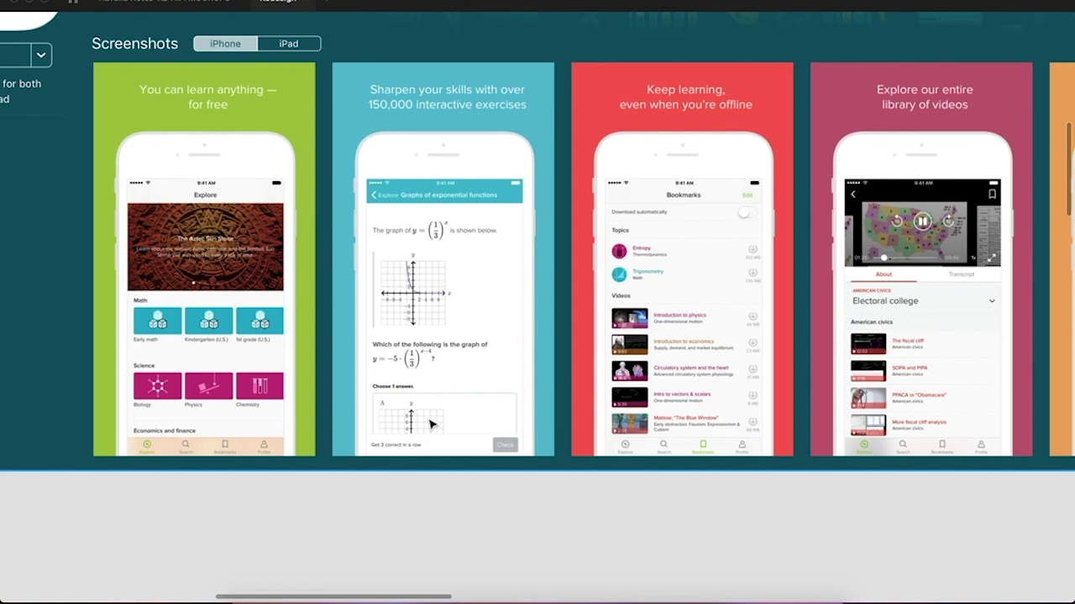
Examine the second Khan Academy reference, the store listing with the dark blue screenshots.
scroll(430, 424, "down", 5)
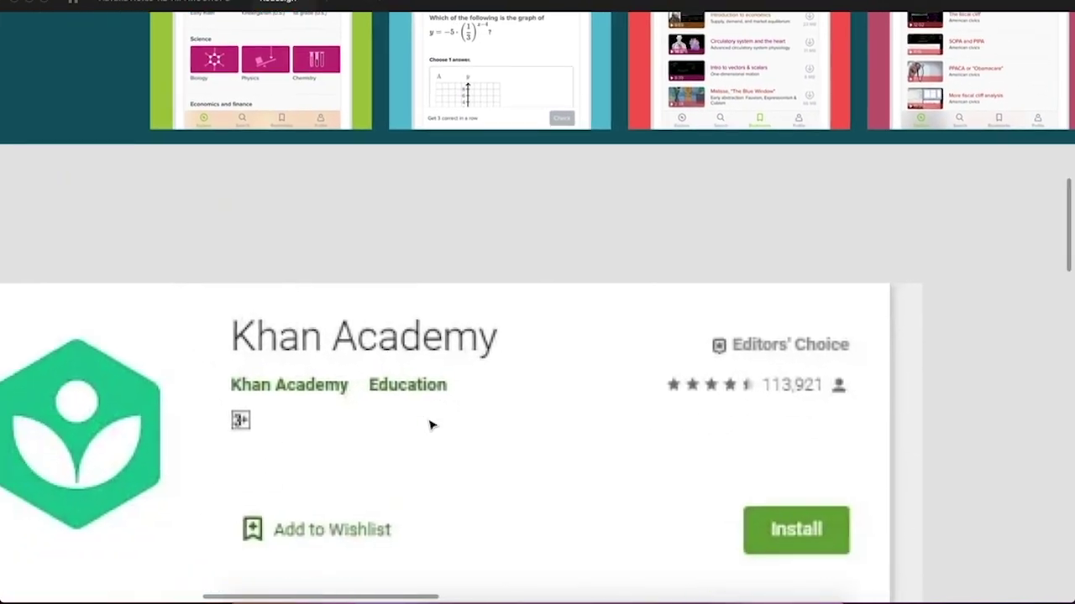
scroll(430, 425, "down", 3)
scroll(430, 425, "down", 3)
scroll(430, 428, "up", 2)
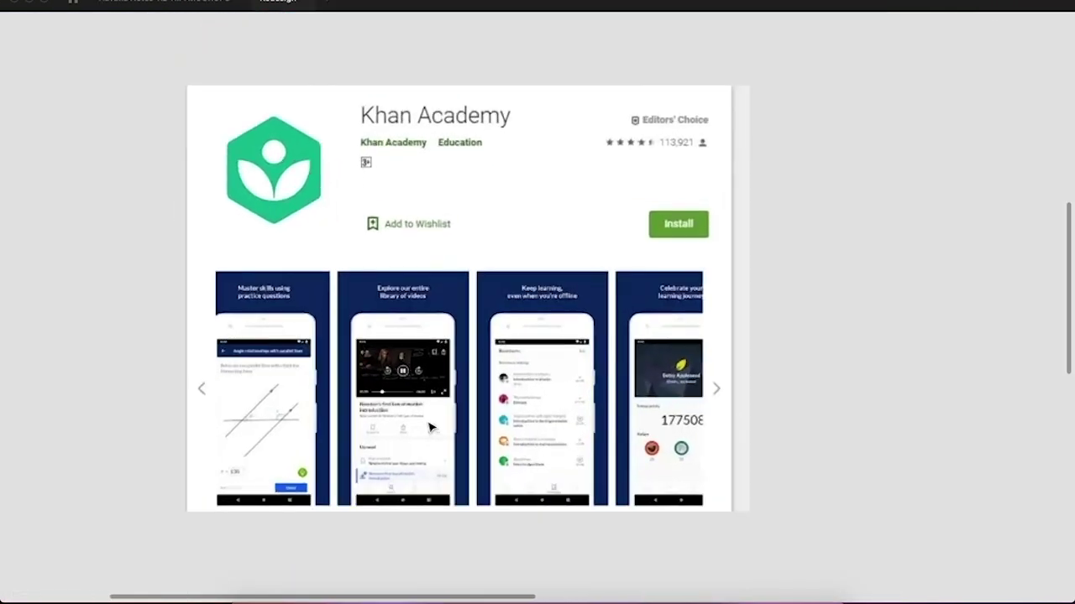
scroll(429, 428, "up", 3)
scroll(432, 431, "down", 1)
scroll(606, 443, "down", 1)
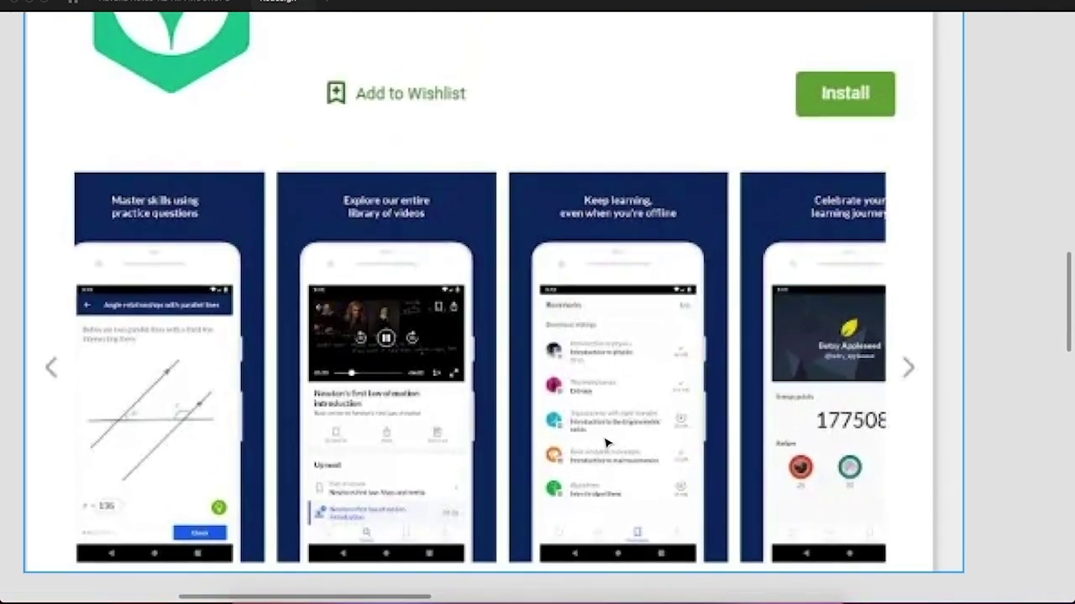
Look over the reference images together and examine the Balance app's category cards and illustrations up close.
scroll(606, 443, "down", 5)
scroll(608, 445, "up", 3)
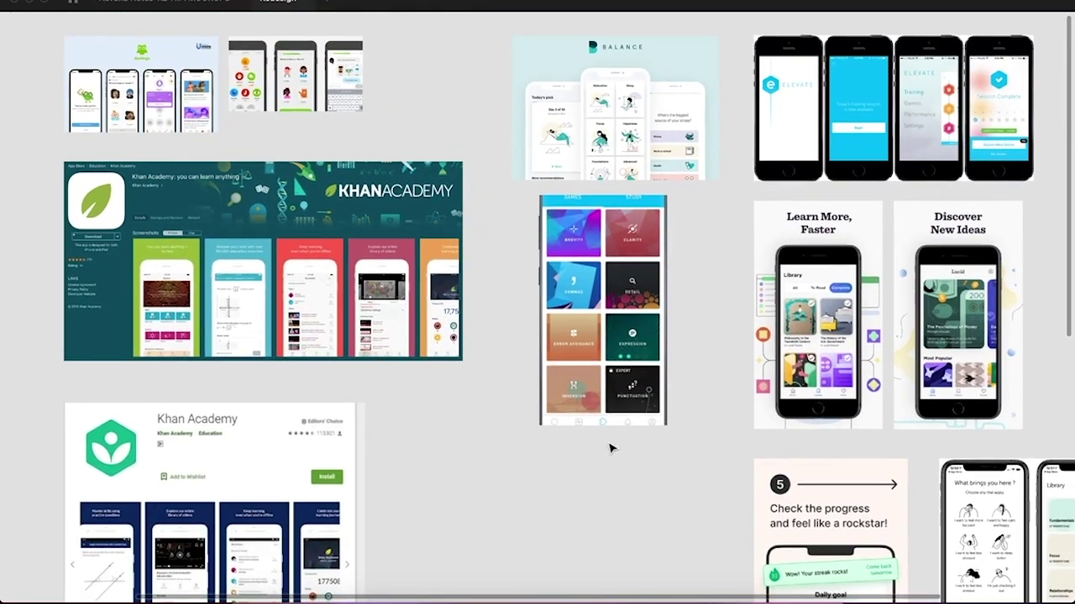
scroll(610, 447, "down", 3)
scroll(610, 446, "up", 3)
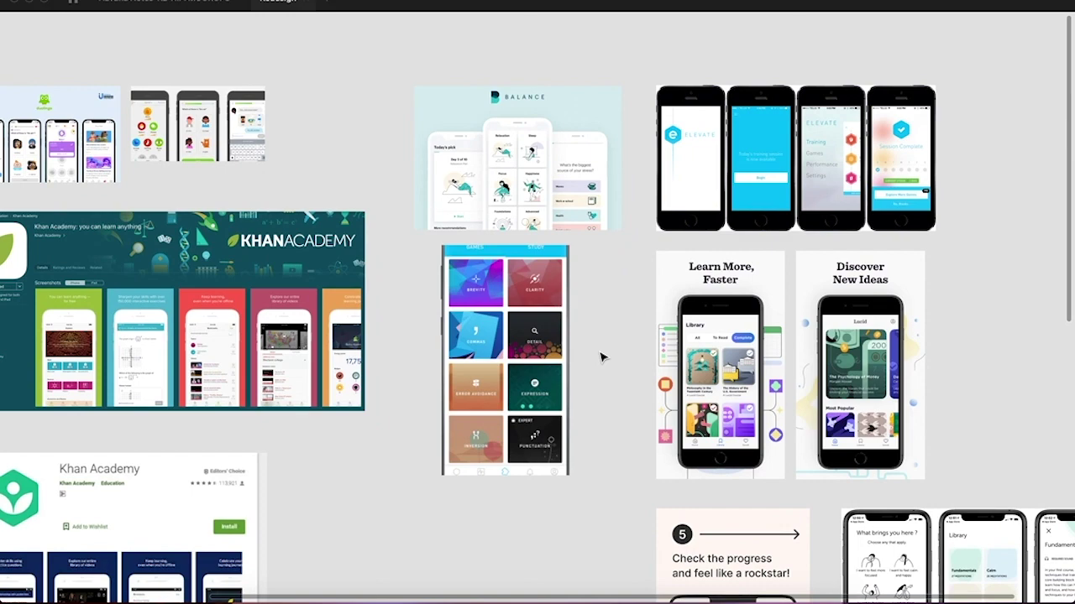
scroll(554, 197, "up", 5)
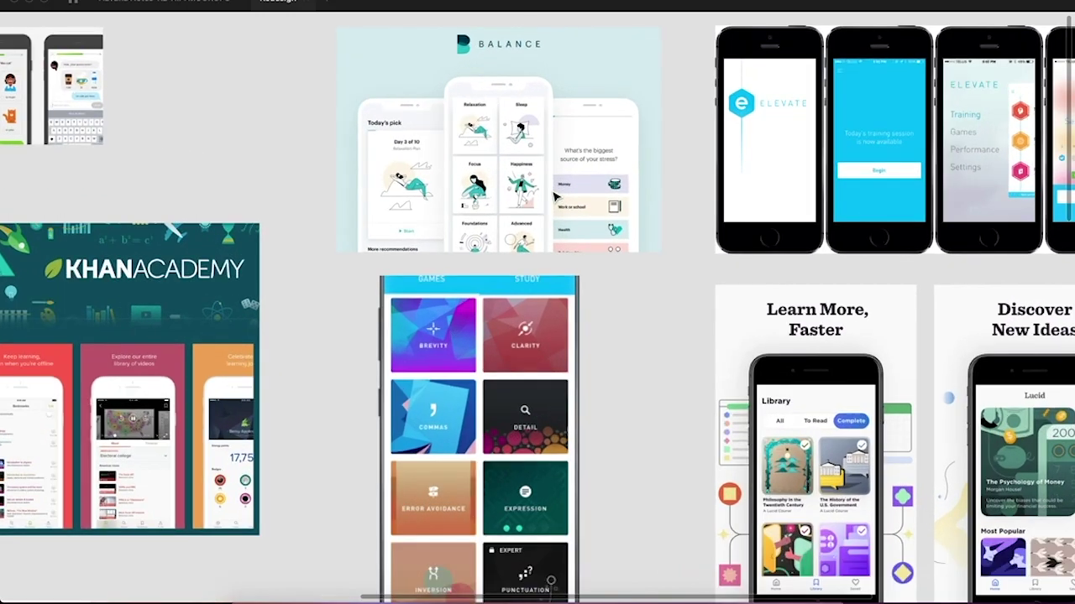
scroll(554, 197, "up", 3)
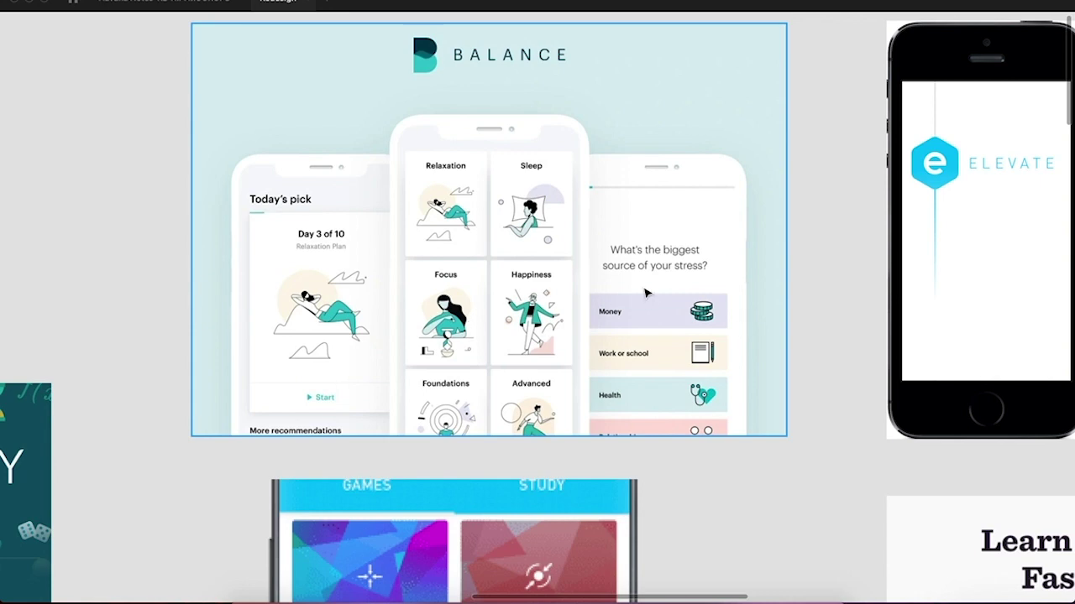
Examine the Games and Study reference below Balance, from the Brevity and Clarity cards to Inversion and Punctuation.
scroll(652, 353, "down", 8)
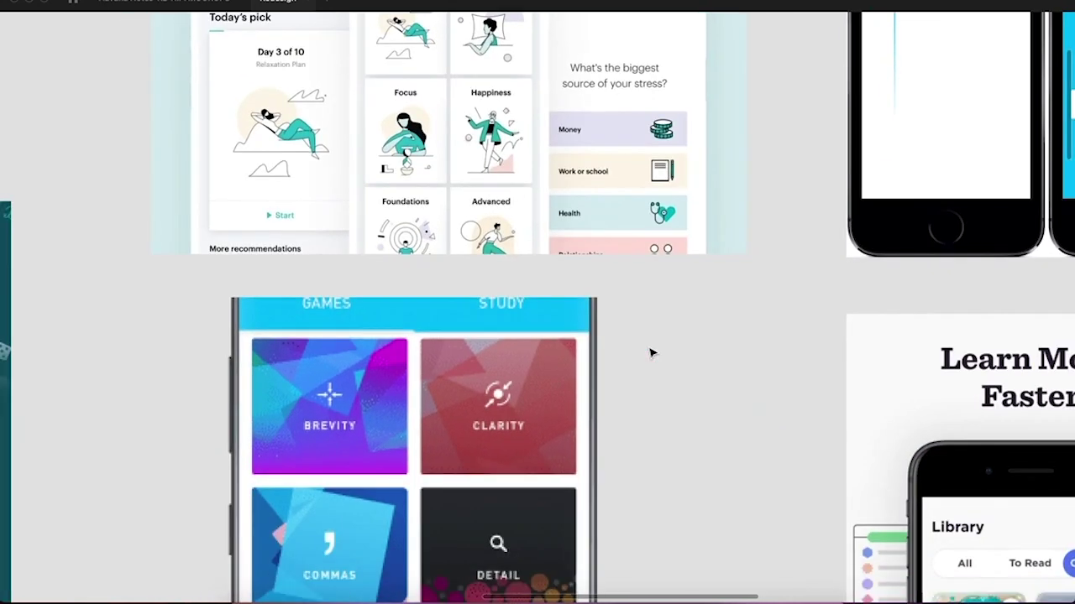
scroll(503, 365, "down", 3)
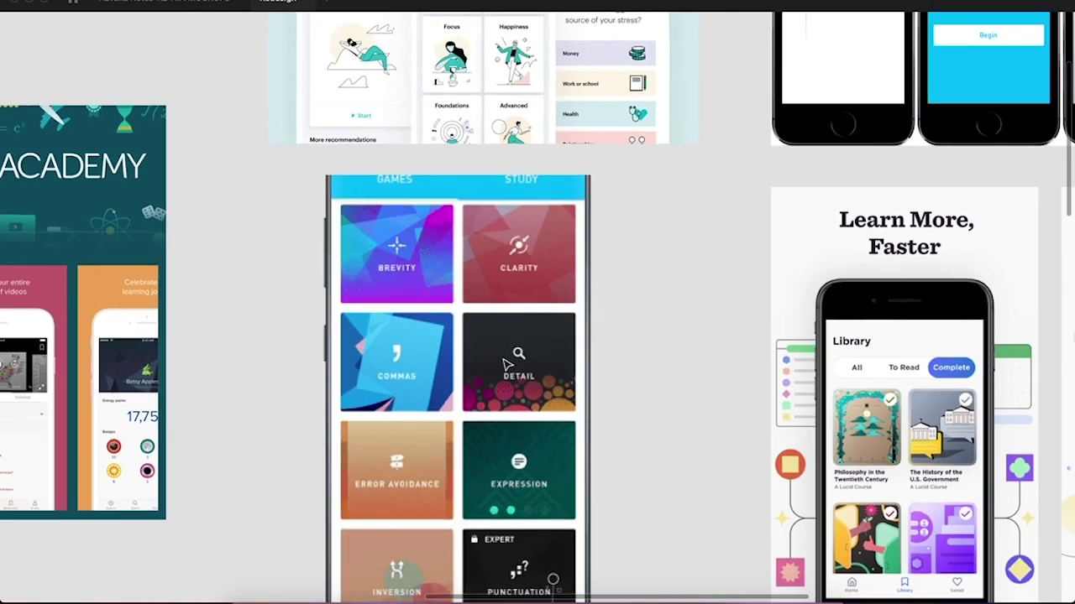
scroll(504, 364, "down", 4)
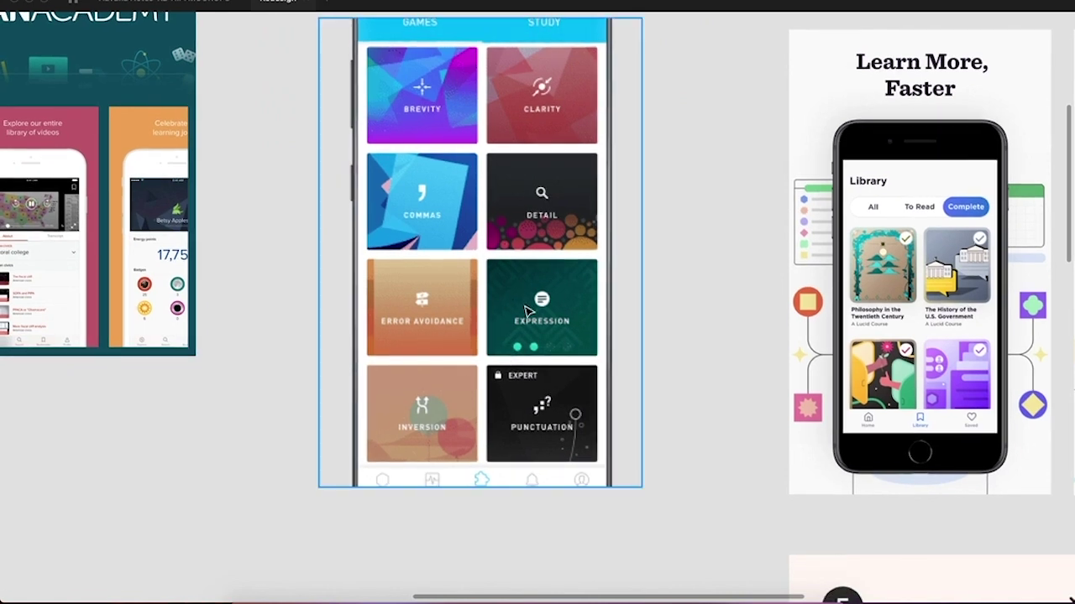
scroll(520, 294, "up", 5)
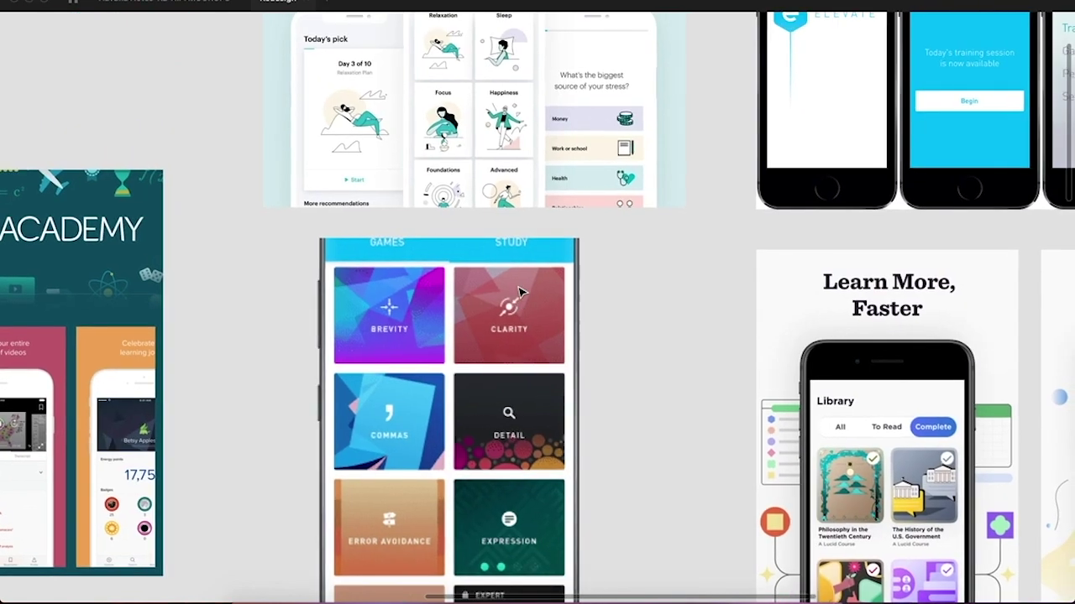
scroll(520, 292, "down", 4)
scroll(518, 291, "down", 1)
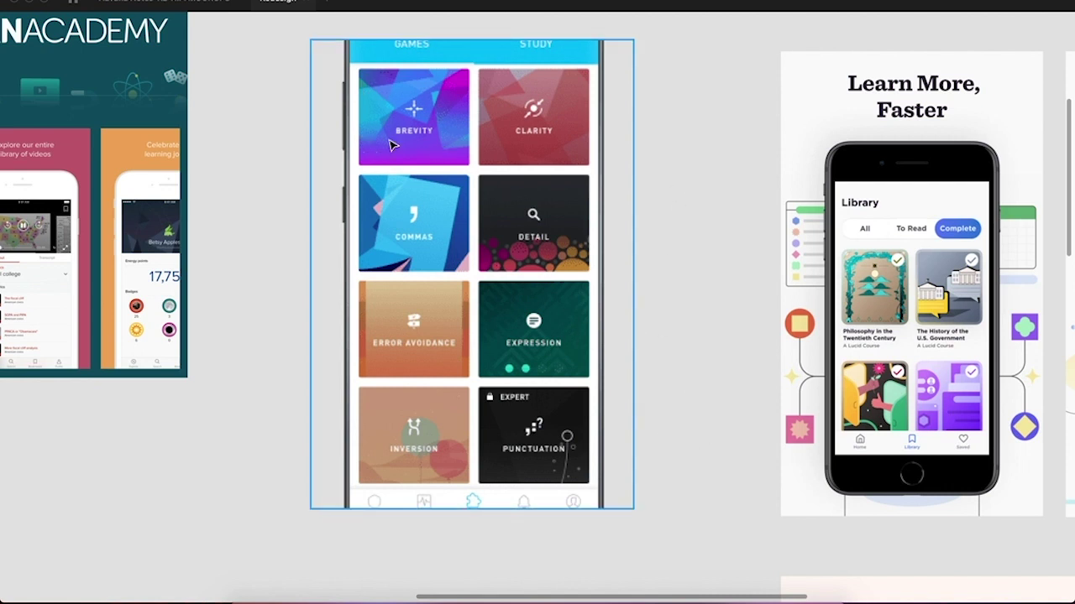
scroll(460, 77, "up", 2)
scroll(460, 77, "up", 2)
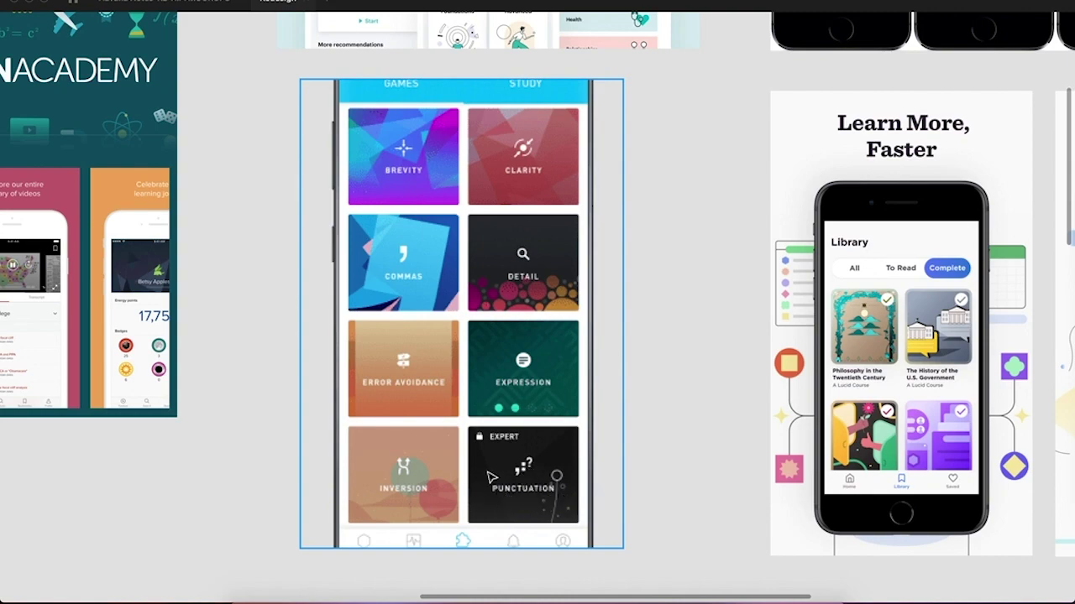
Examine the four Elevate screens up close, from the splash screen to the Session Complete streak.
scroll(641, 439, "up", 5)
scroll(640, 439, "right", 5)
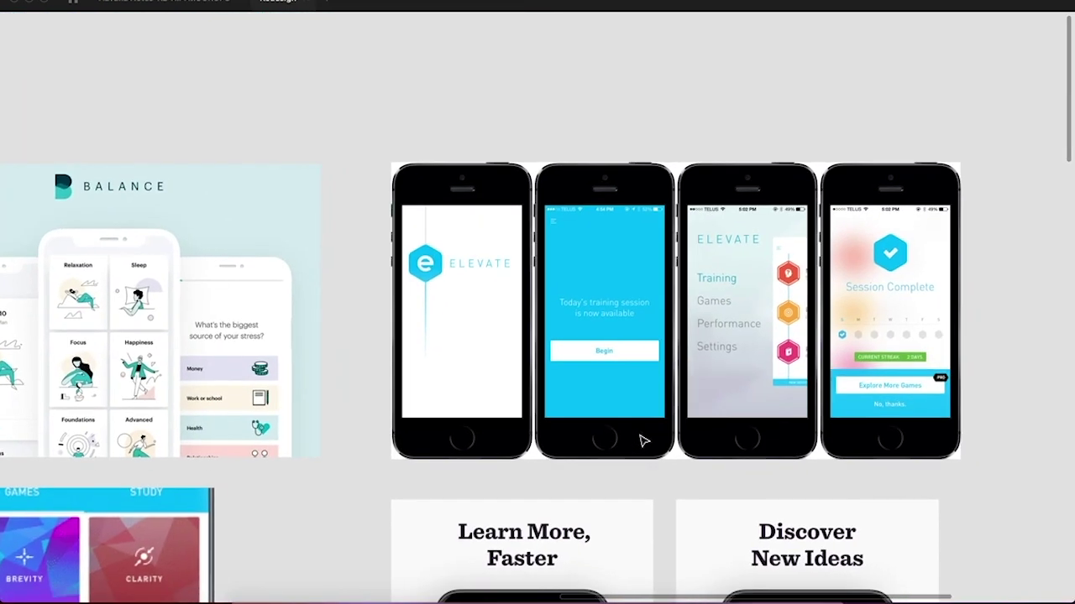
scroll(640, 439, "down", 2)
scroll(640, 439, "right", 2)
left_click(567, 319)
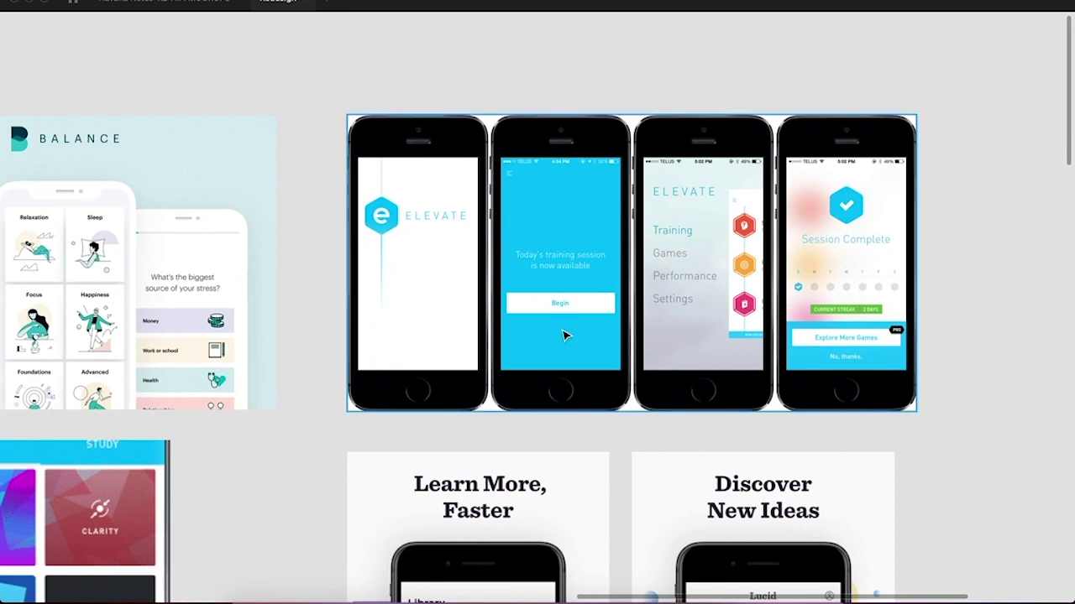
scroll(567, 335, "up", 5)
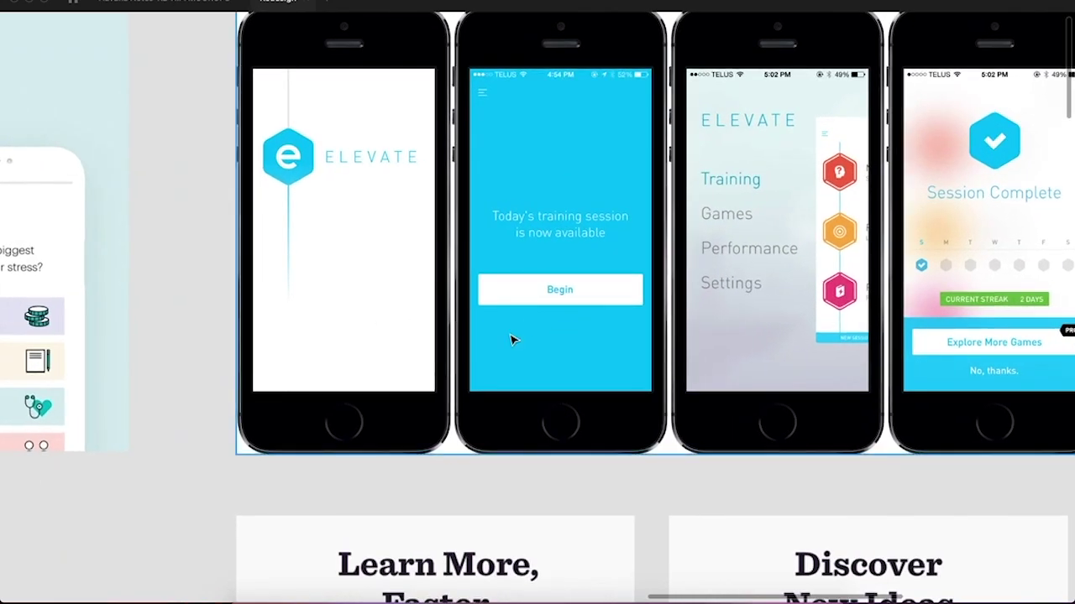
scroll(514, 340, "right", 4)
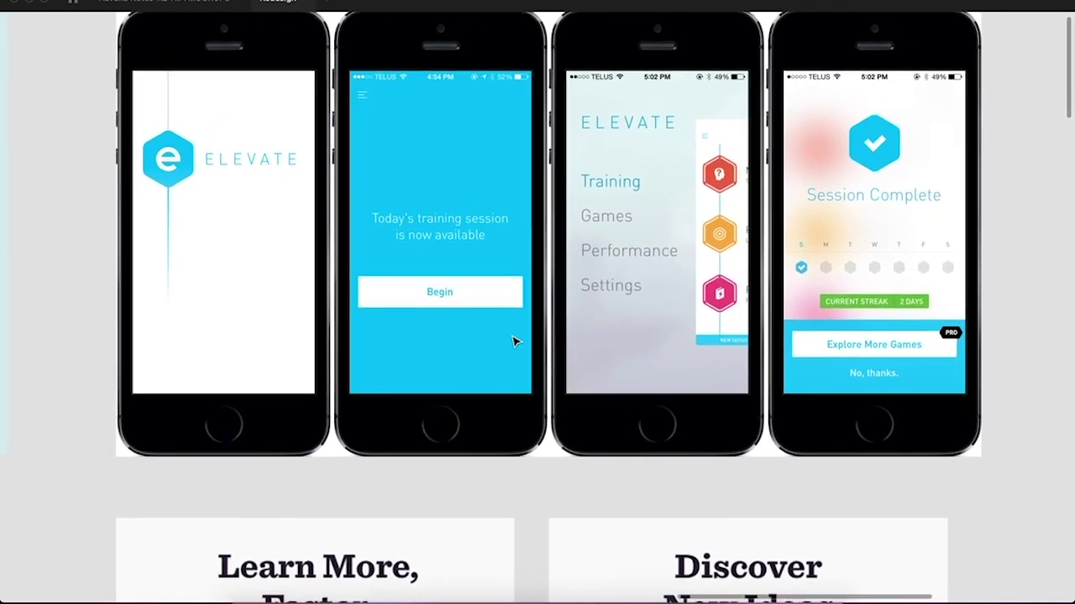
scroll(515, 341, "right", 2)
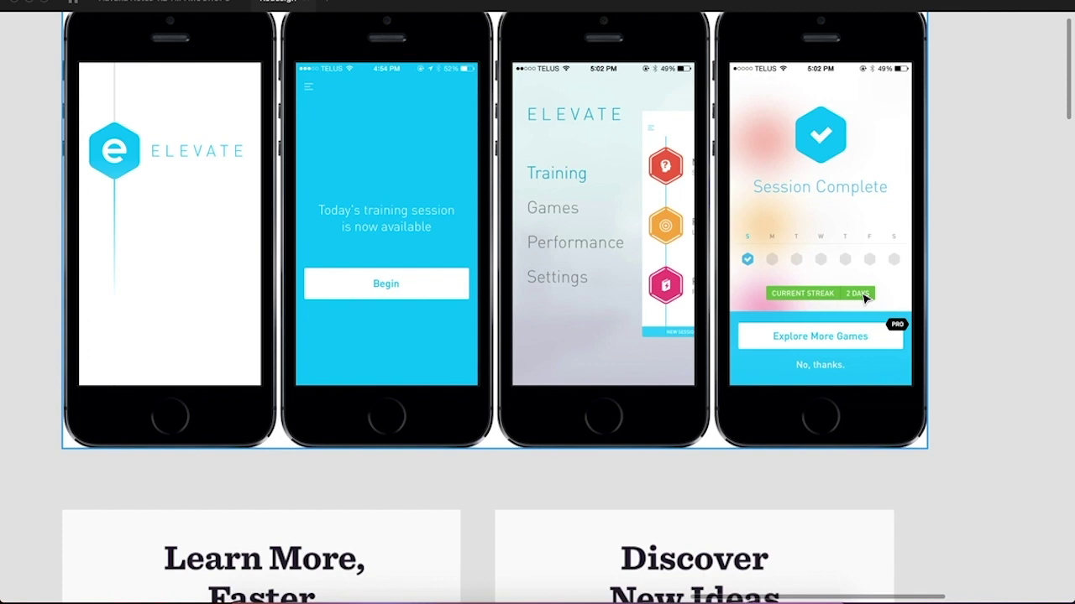
Examine the Lucid app's Library and Home reference screens, including their filters, illustrated cards and bottom navigation.
scroll(923, 496, "down", 4)
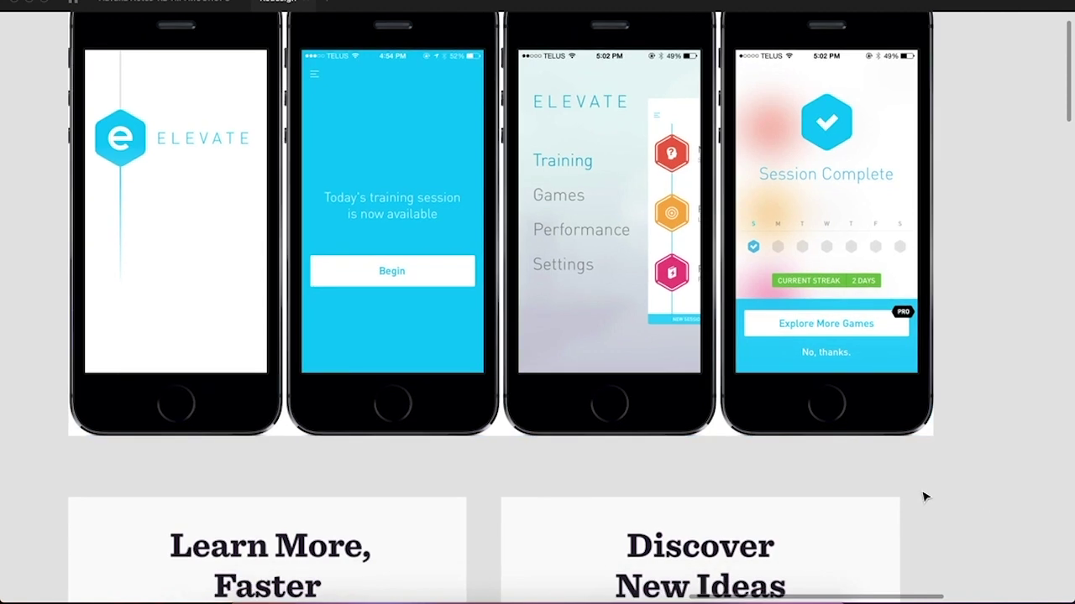
scroll(924, 497, "down", 3)
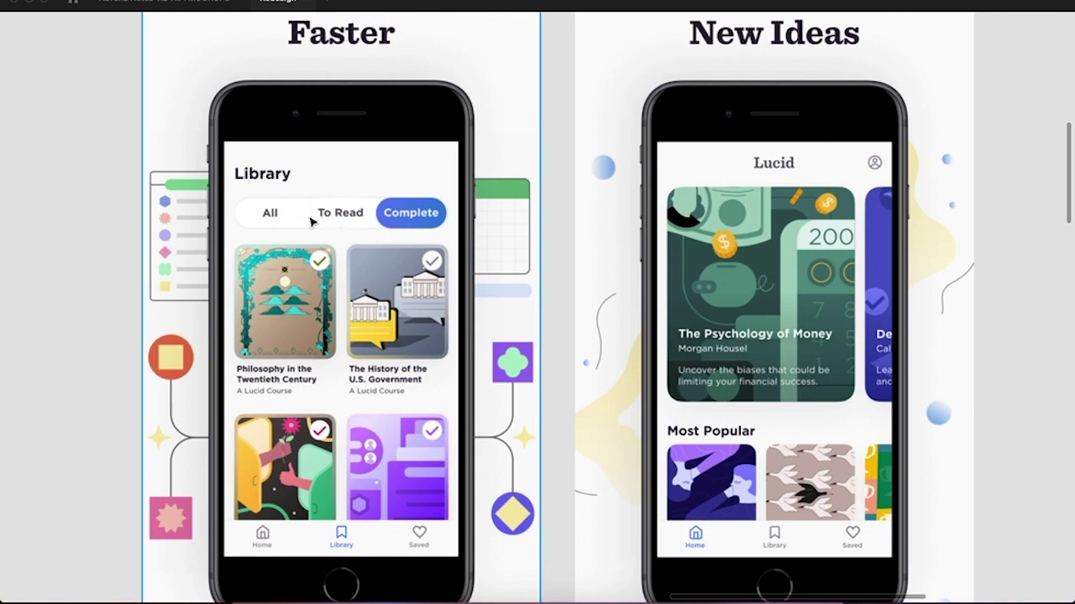
scroll(380, 429, "down", 2)
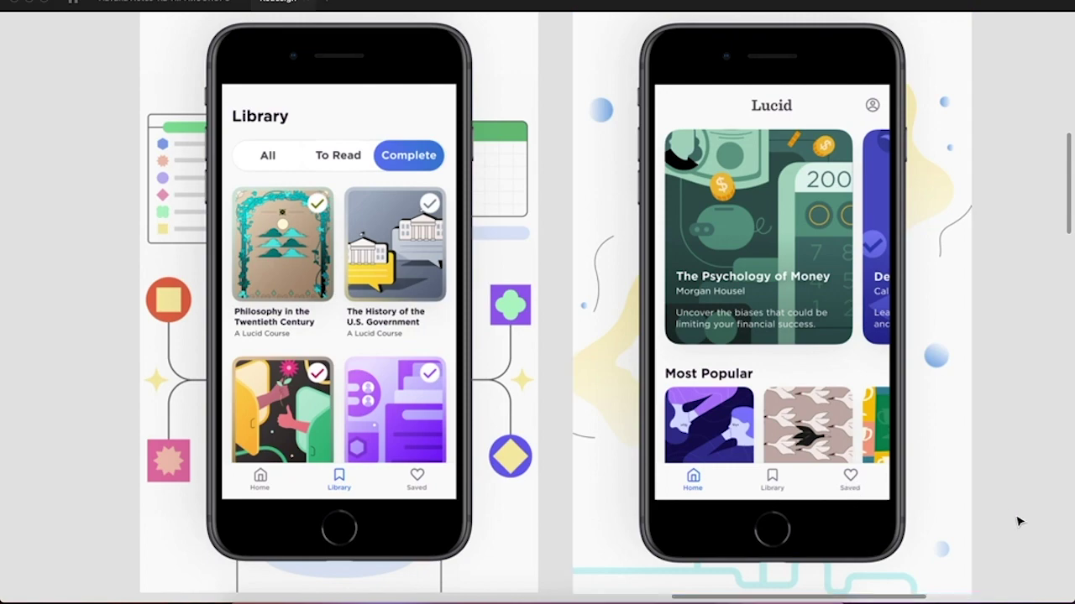
Examine the "Check the progress and feel like a rockstar!" reference with its daily goal ring and weekly streak.
scroll(1018, 521, "down", 5)
scroll(1019, 521, "down", 5)
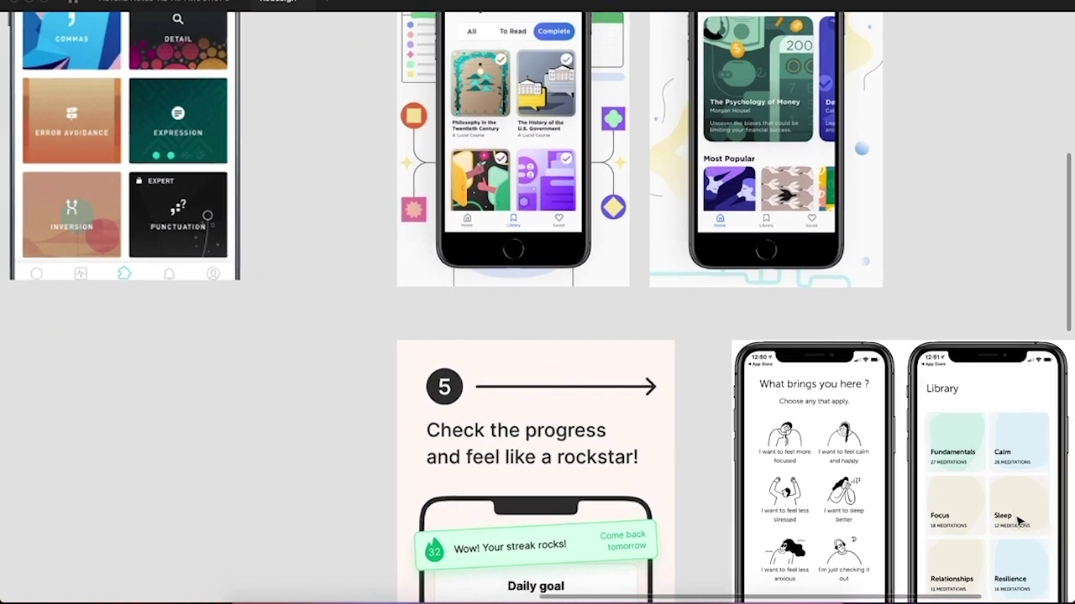
scroll(1019, 521, "down", 5)
scroll(1018, 521, "right", 4)
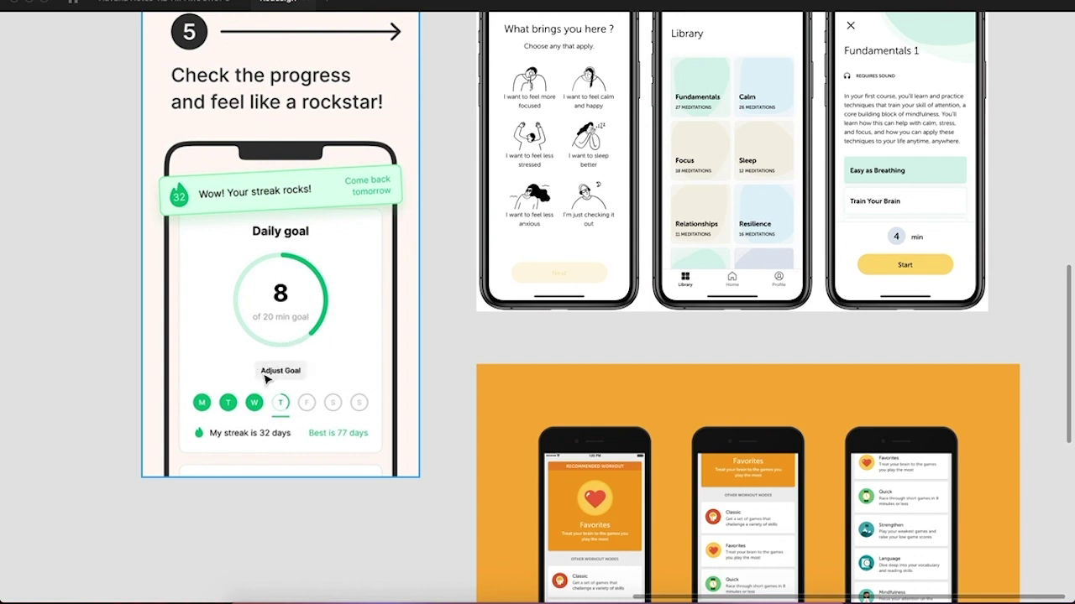
left_click(428, 413)
Examine the meditation app's "What brings you here ?", Library and Fundamentals 1 reference screens up close.
scroll(555, 351, "up", 3)
scroll(554, 351, "right", 3)
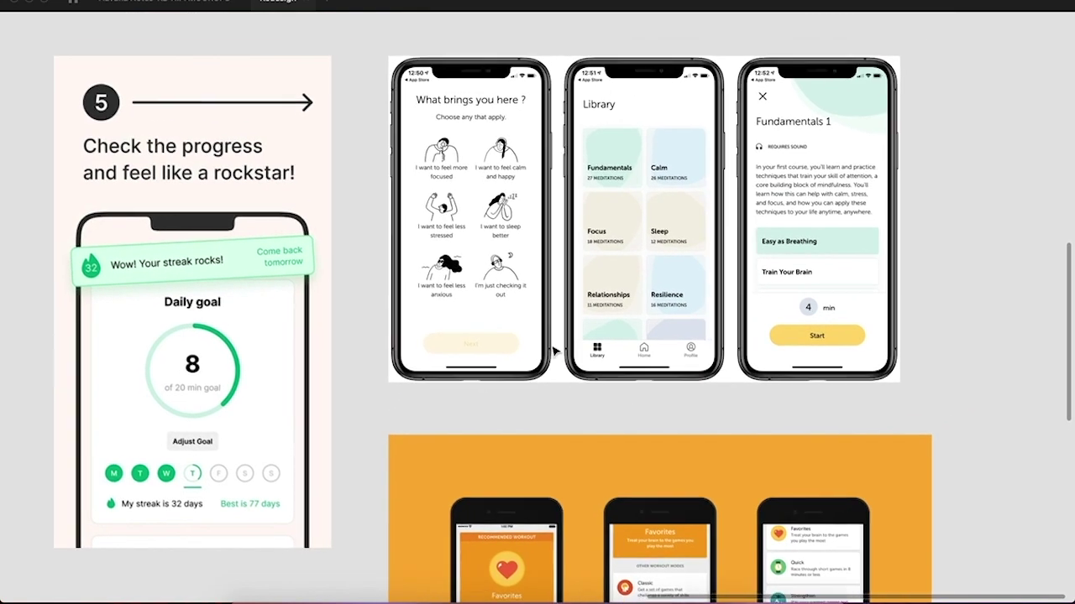
scroll(613, 227, "up", 5)
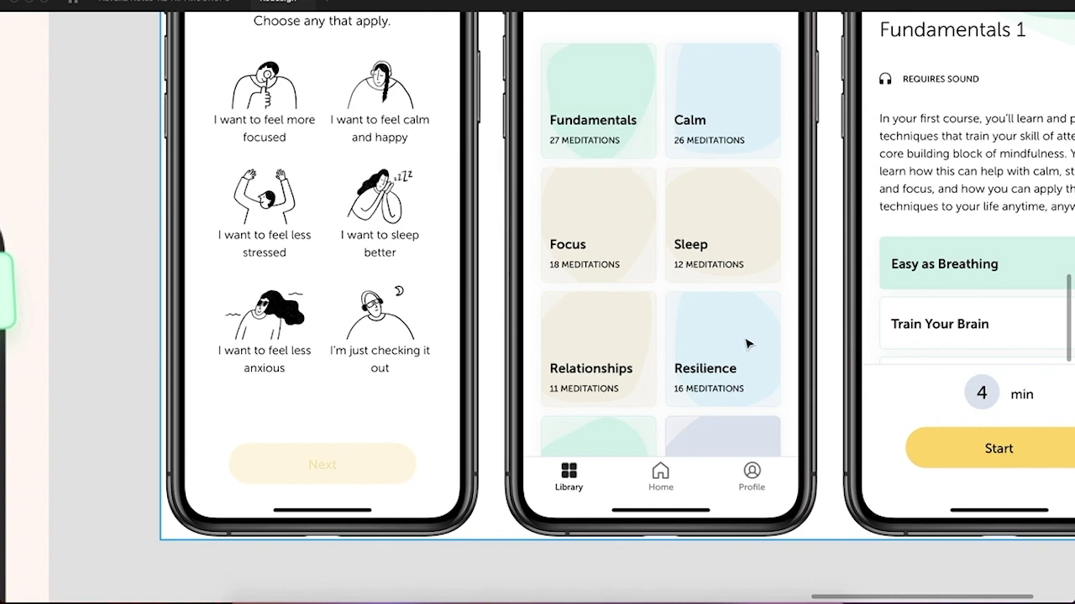
scroll(683, 355, "right", 5)
scroll(682, 353, "right", 3)
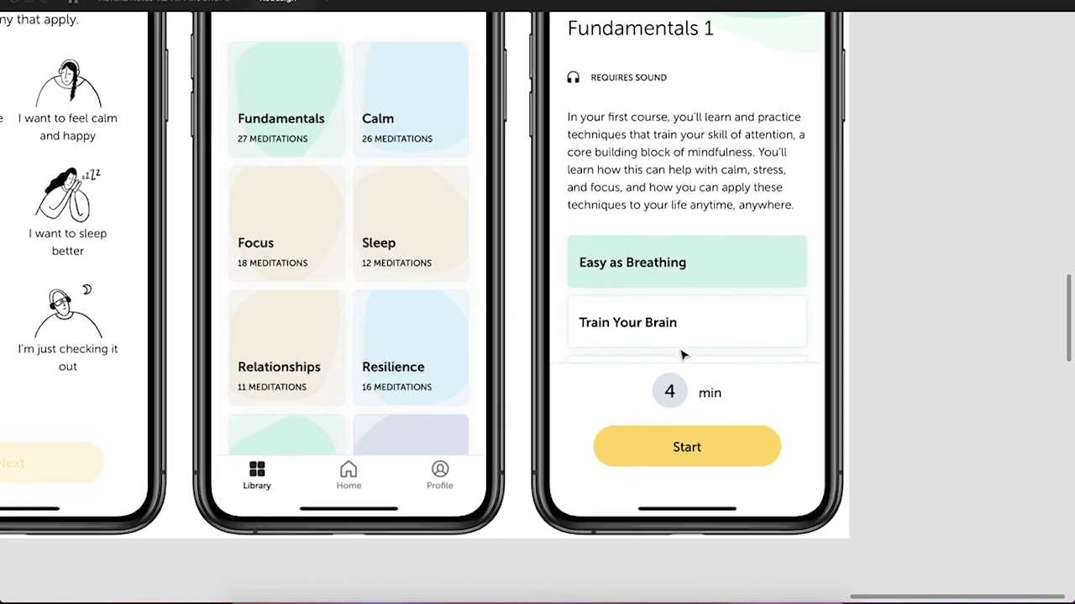
Examine the orange workout reference up close, including its Favorites recommendation card and the list of other workout modes.
scroll(695, 294, "down", 3)
scroll(695, 294, "down", 2)
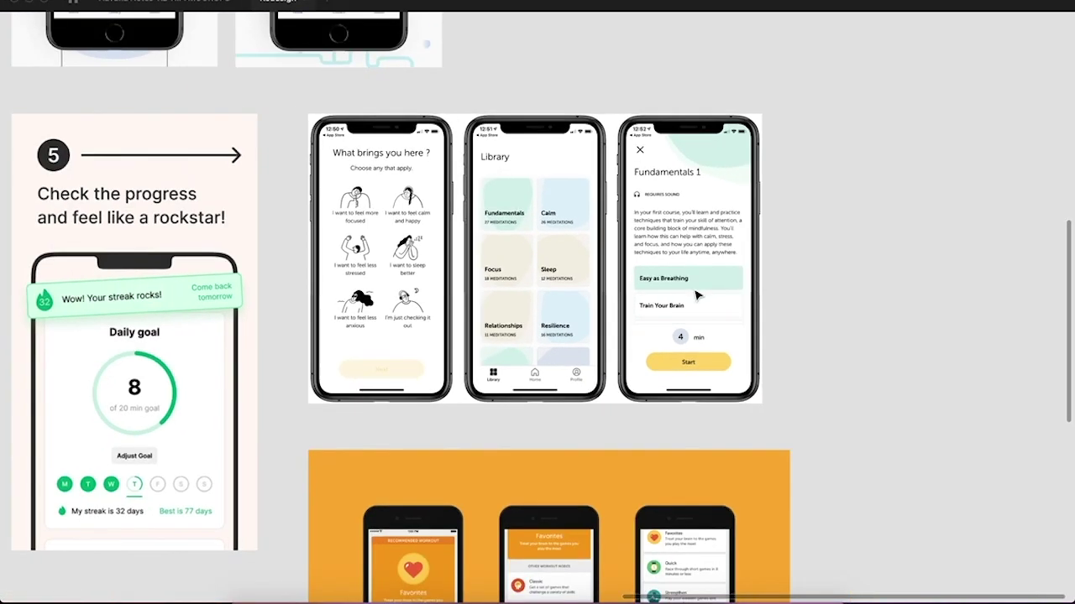
scroll(696, 336, "down", 4)
scroll(523, 398, "down", 1)
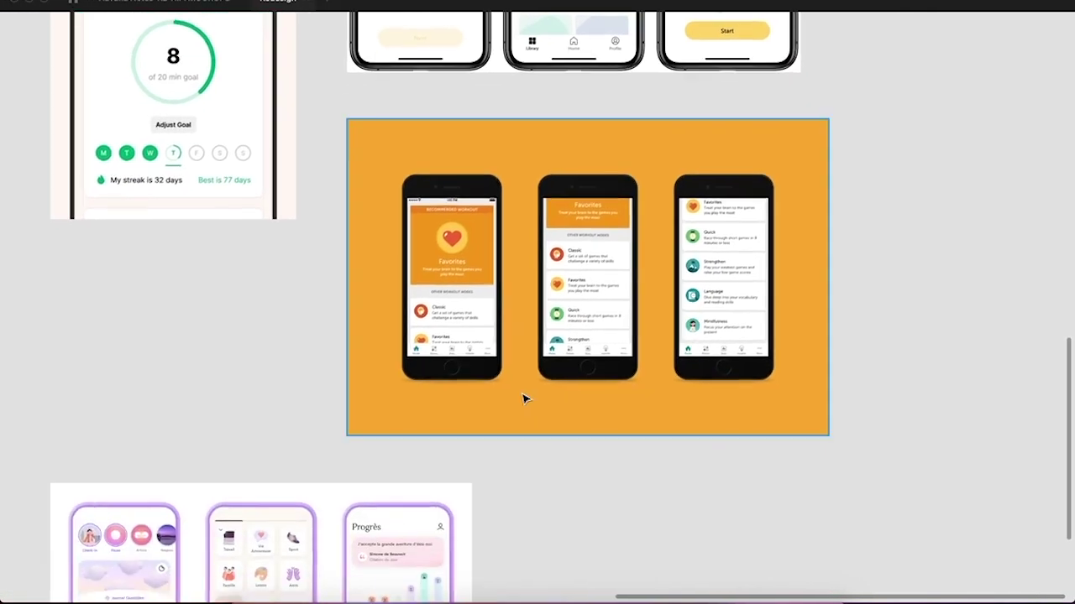
scroll(465, 434, "down", 3)
scroll(547, 169, "up", 5)
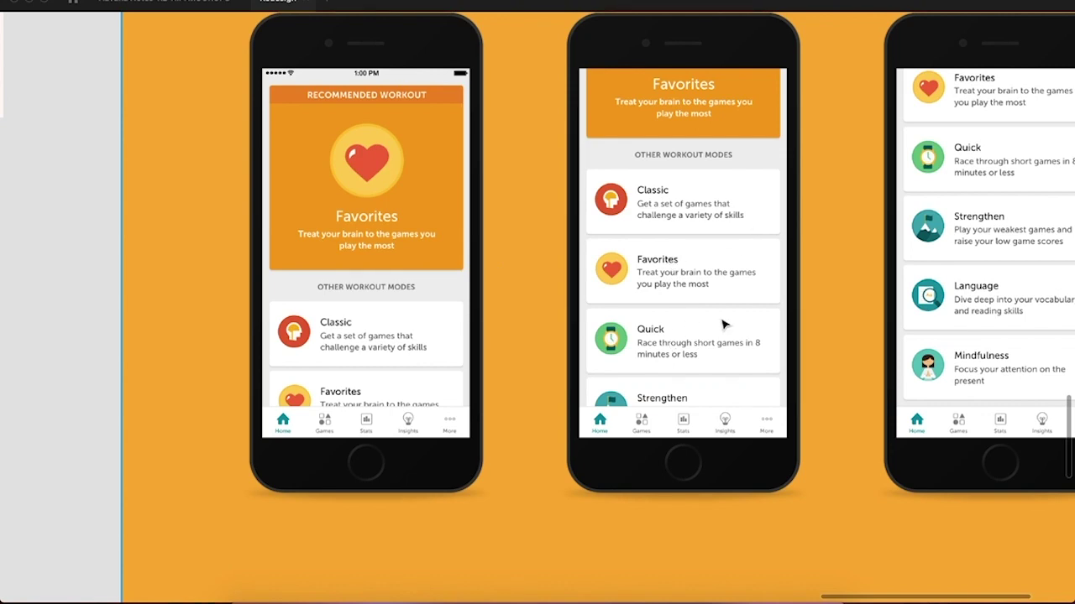
scroll(751, 295, "right", 5)
Examine the purple-framed French wellness app's illustrated category grid and its Progrès screen with the weekly mood chart.
scroll(750, 295, "down", 10)
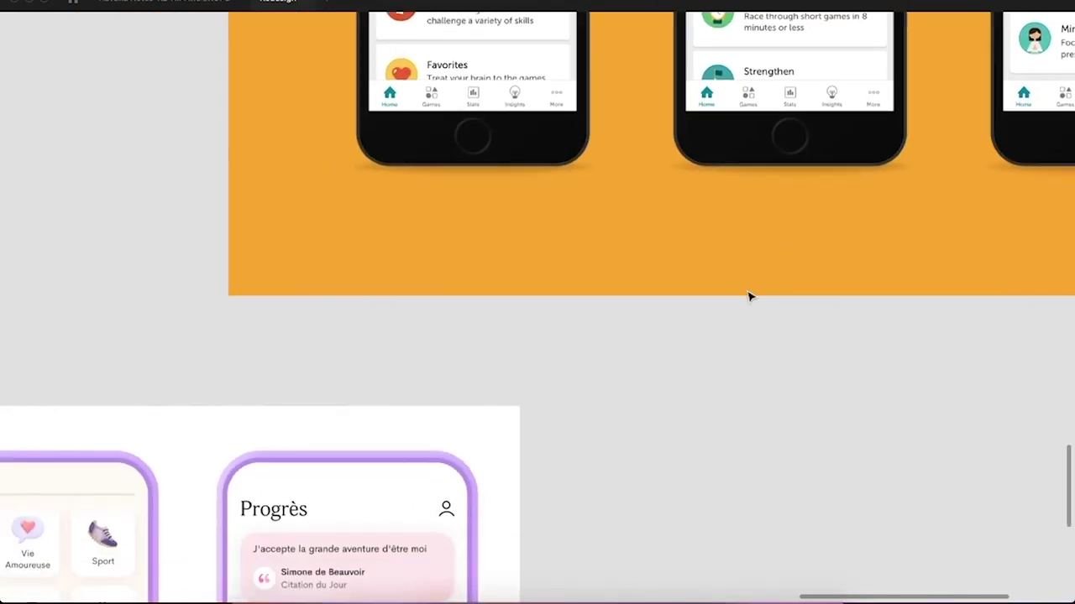
scroll(749, 296, "left", 5)
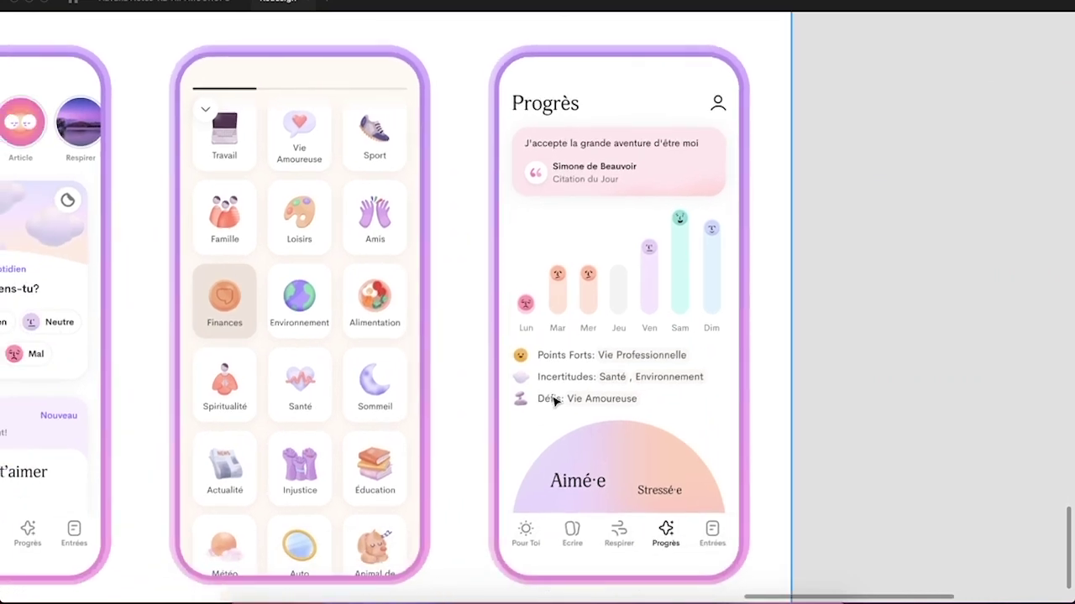
scroll(407, 327, "down", 5)
scroll(408, 327, "up", 3)
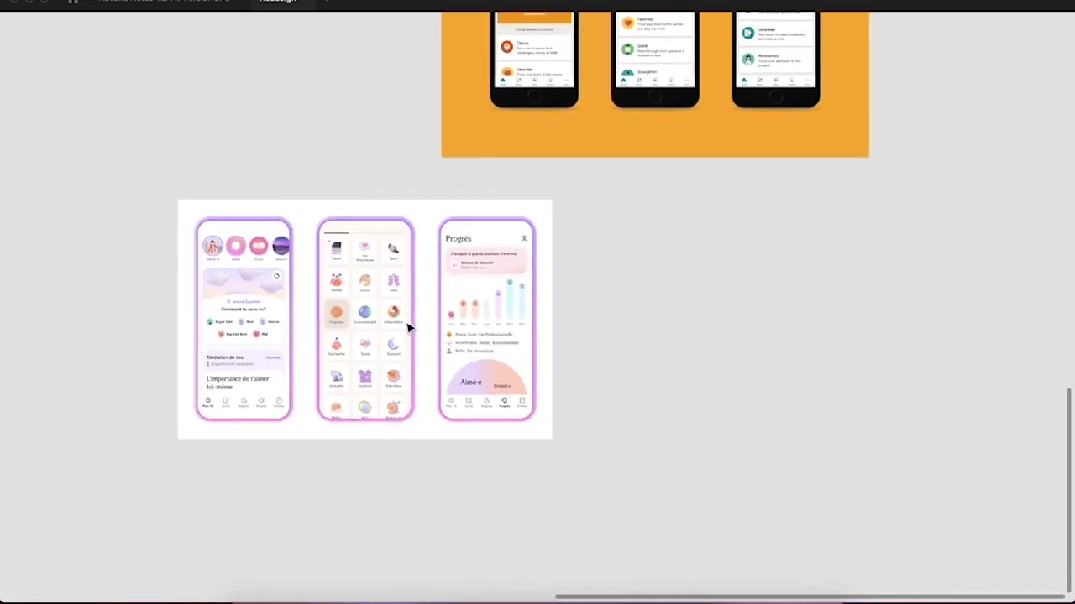
Look back over the orange workout, meditation and daily goal references, returning to the Lucid and game category screens.
scroll(408, 327, "up", 5)
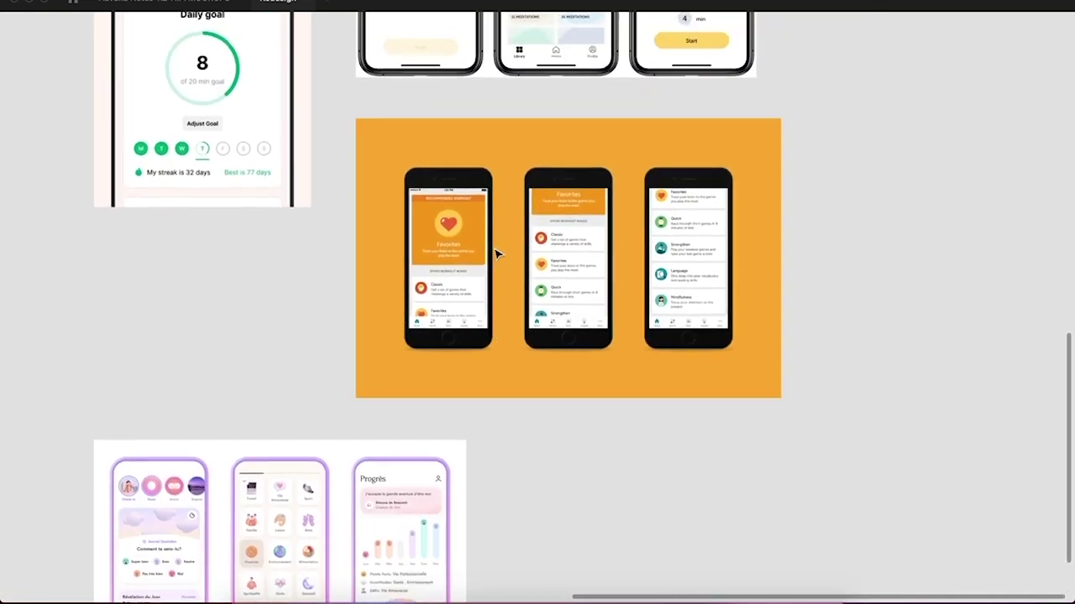
scroll(496, 250, "up", 5)
scroll(496, 247, "left", 1)
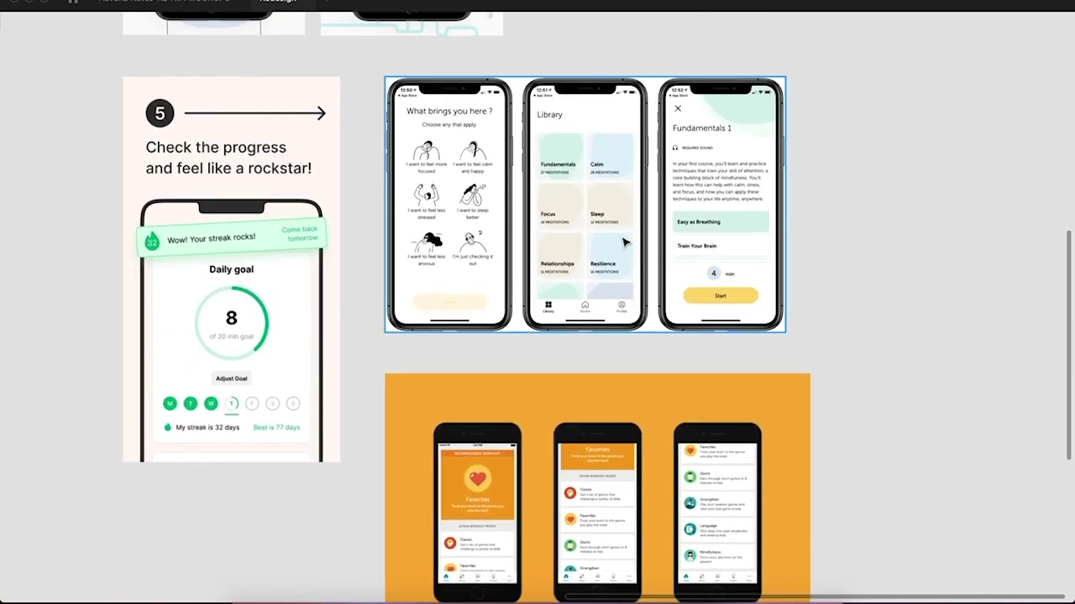
scroll(624, 243, "left", 2)
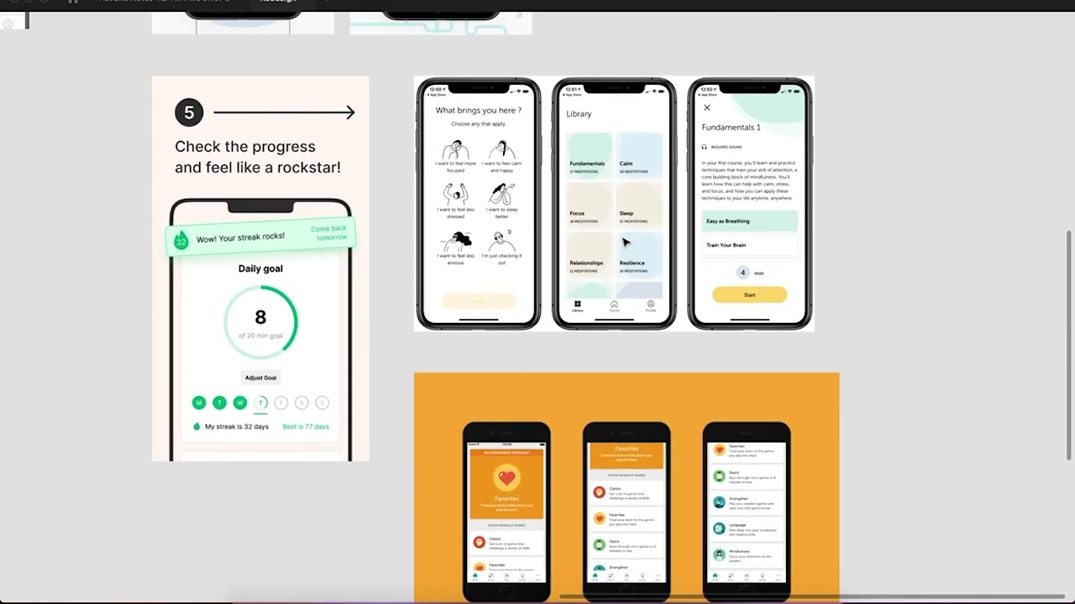
scroll(623, 243, "up", 4)
scroll(624, 243, "up", 3)
scroll(624, 242, "left", 2)
scroll(605, 242, "left", 3)
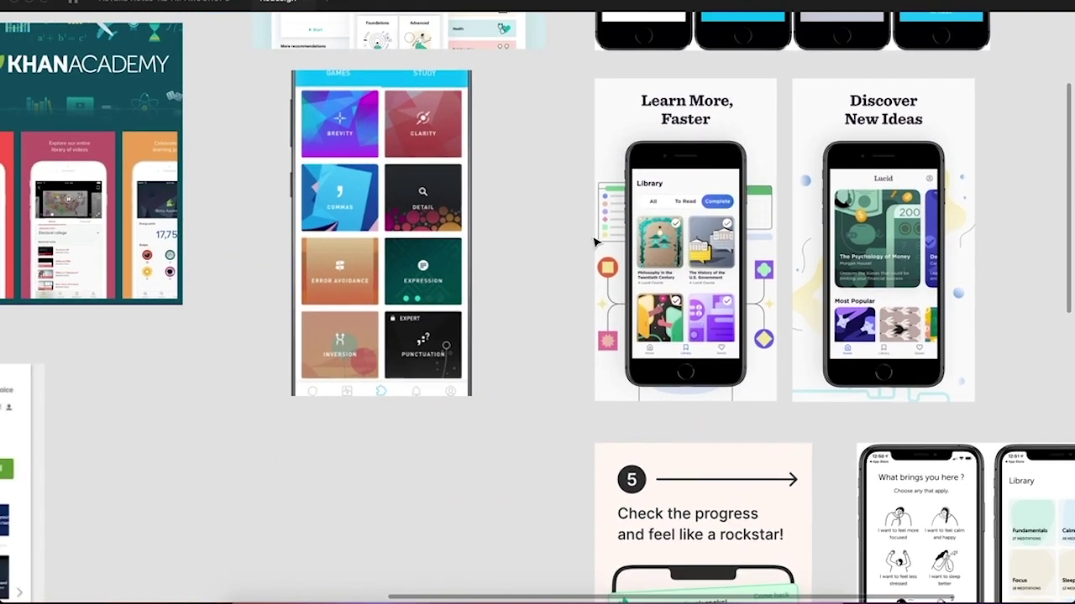
Examine the Balance reference up close, including Today's pick, the illustrated topic cards and the stress question.
scroll(772, 321, "up", 3)
scroll(774, 322, "up", 2)
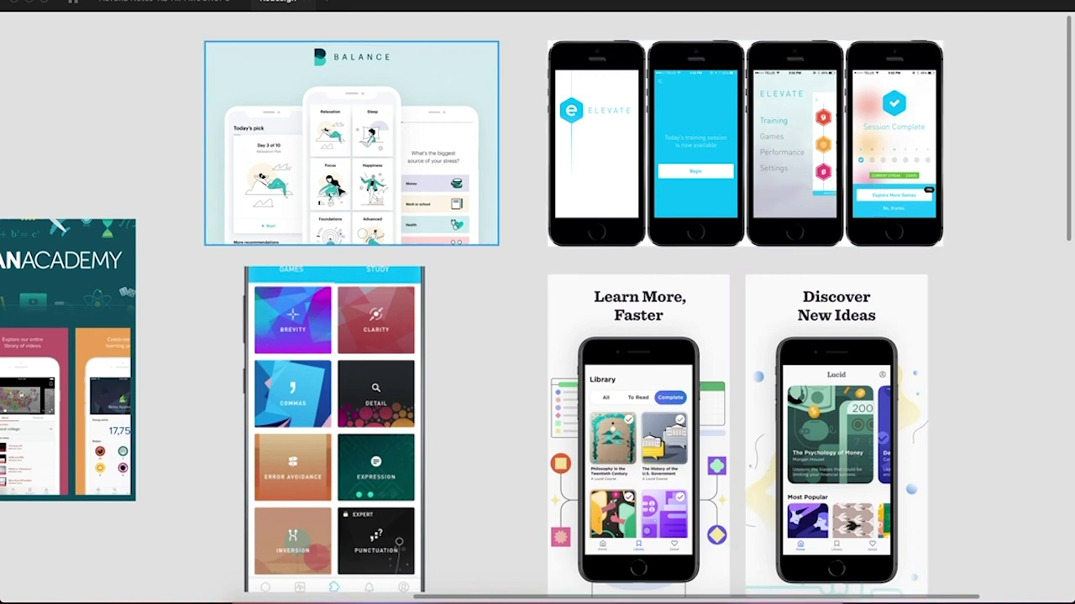
scroll(340, 191, "up", 5)
scroll(340, 191, "up", 2)
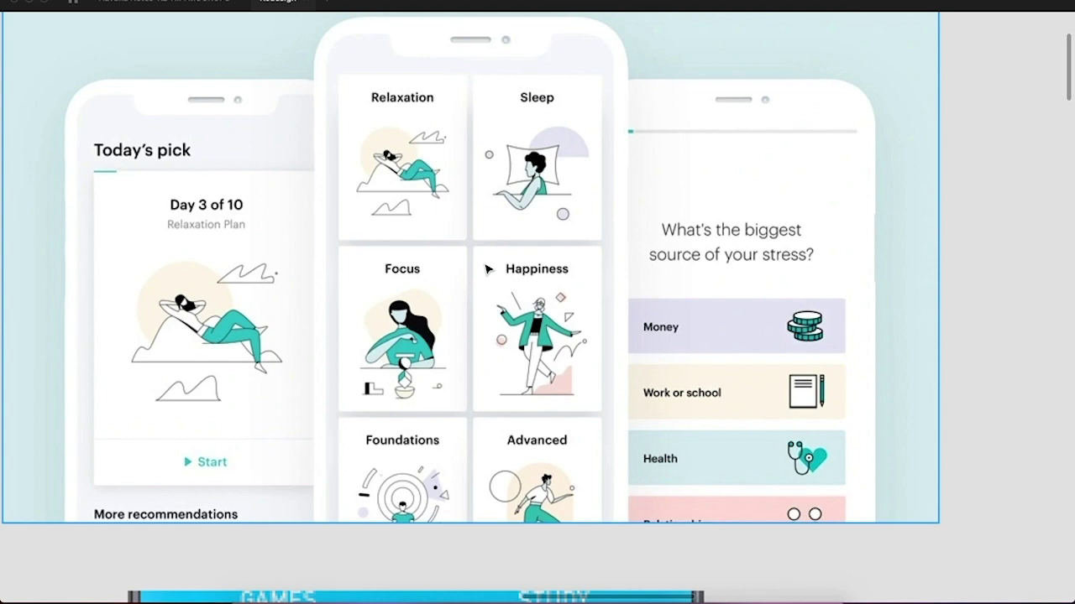
scroll(485, 268, "down", 5)
scroll(485, 269, "up", 5)
Examine the two Khan Academy store listings with their coloured screenshot cards.
scroll(485, 269, "left", 3)
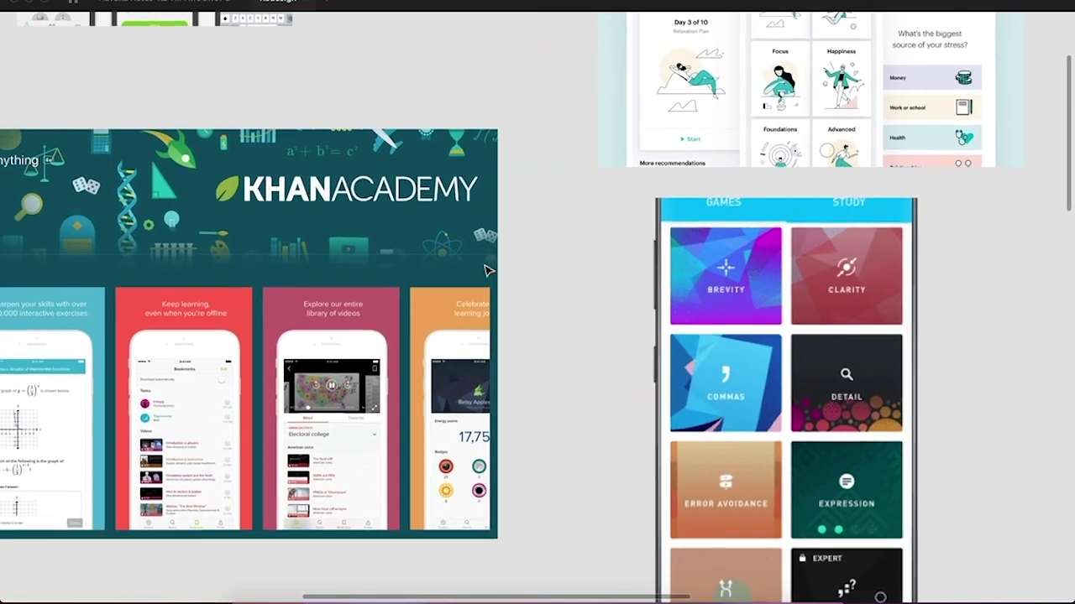
scroll(485, 269, "down", 3)
scroll(485, 268, "left", 5)
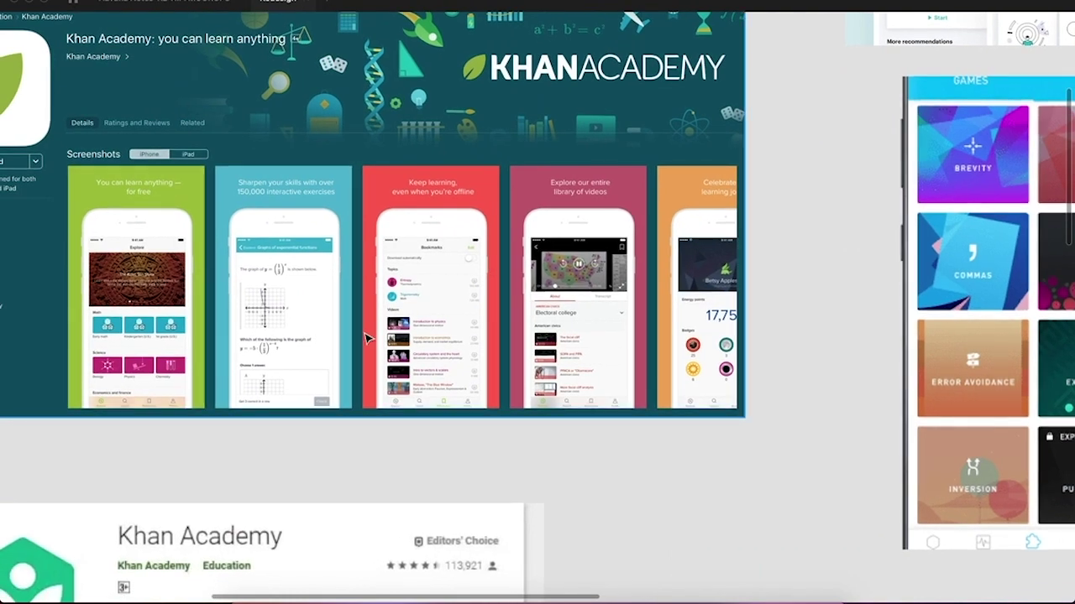
scroll(366, 335, "down", 5)
scroll(365, 336, "left", 2)
scroll(365, 336, "up", 1)
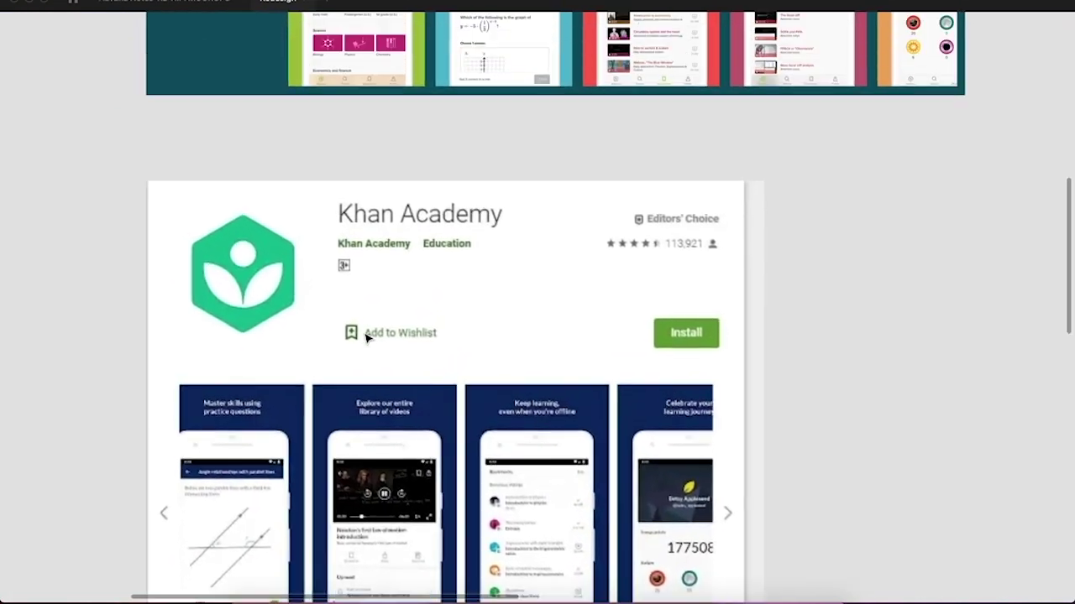
Examine the Duolingo reference up close, including its word-choice lesson, Basics 1 skill path and News Feed.
scroll(365, 336, "up", 10)
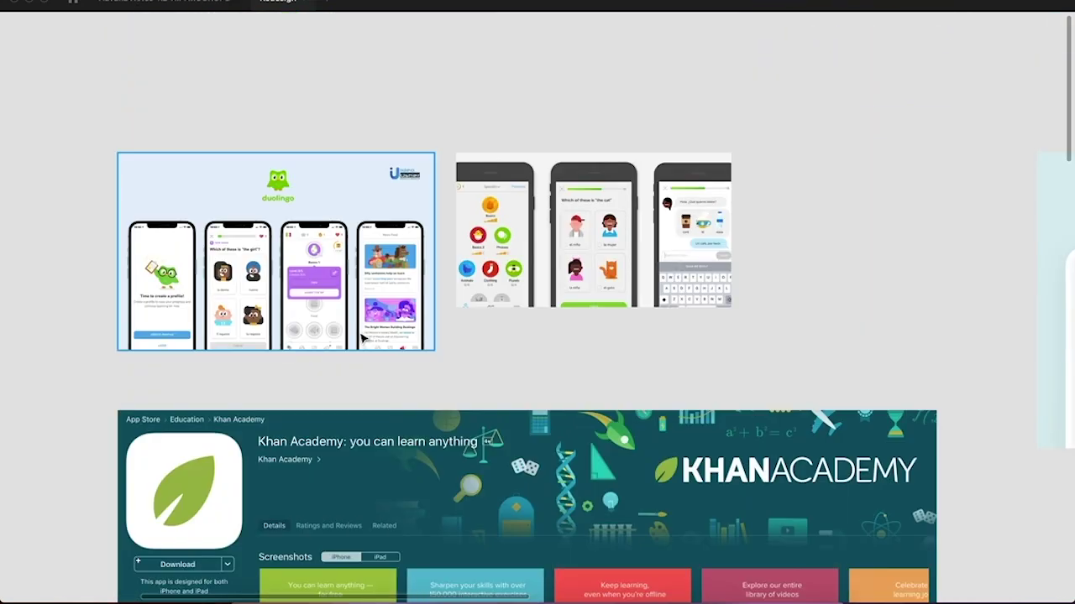
scroll(297, 309, "up", 5)
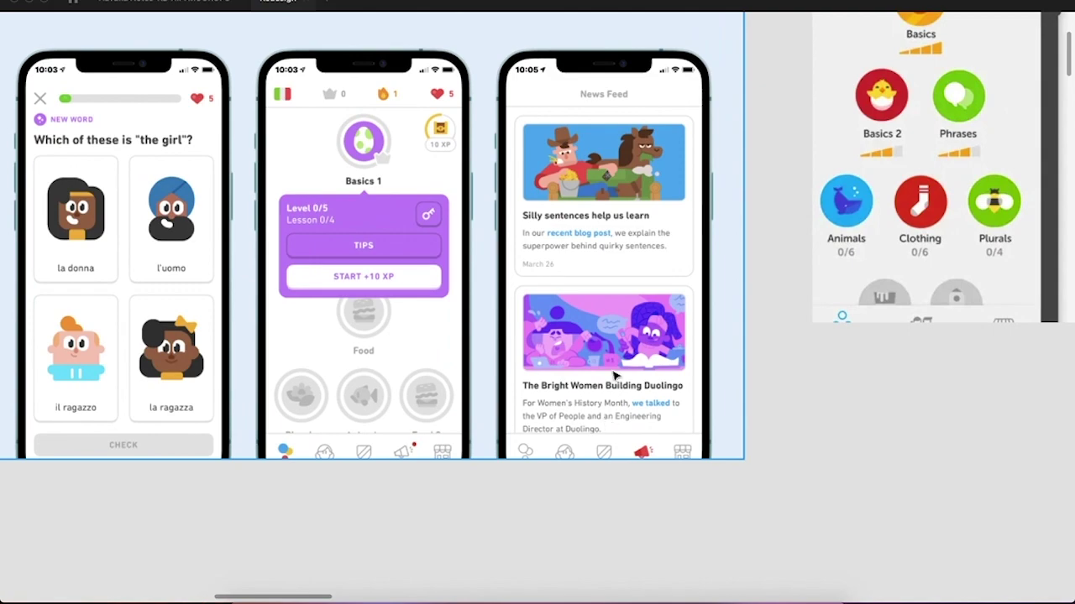
scroll(1042, 360, "down", 10)
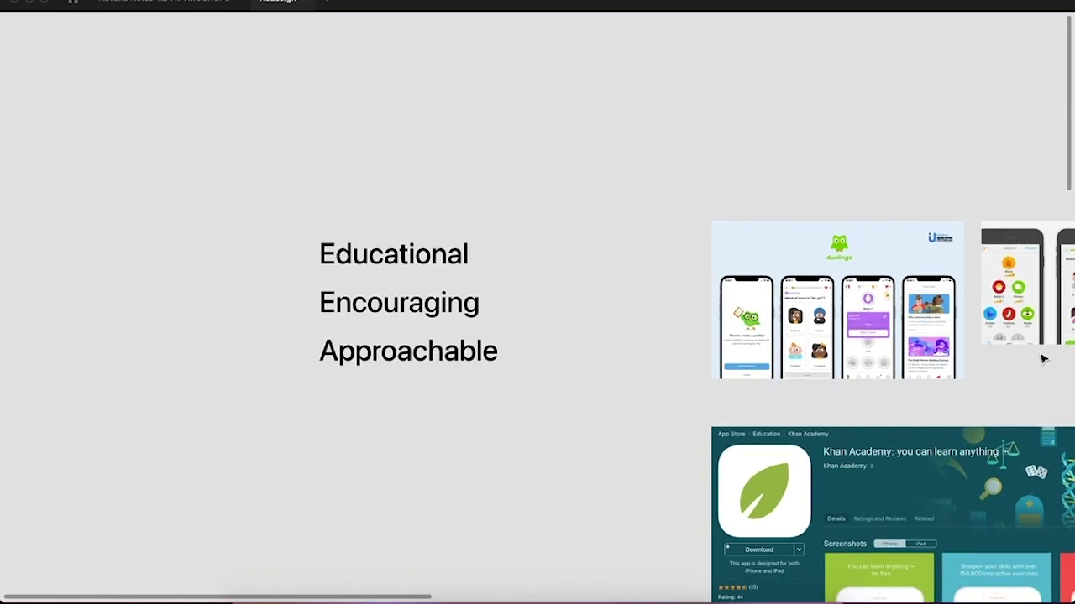
Review the keywords Educational, Encouraging and Approachable beside the Duolingo and Khan Academy references.
scroll(1041, 360, "down", 5)
scroll(1041, 360, "right", 5)
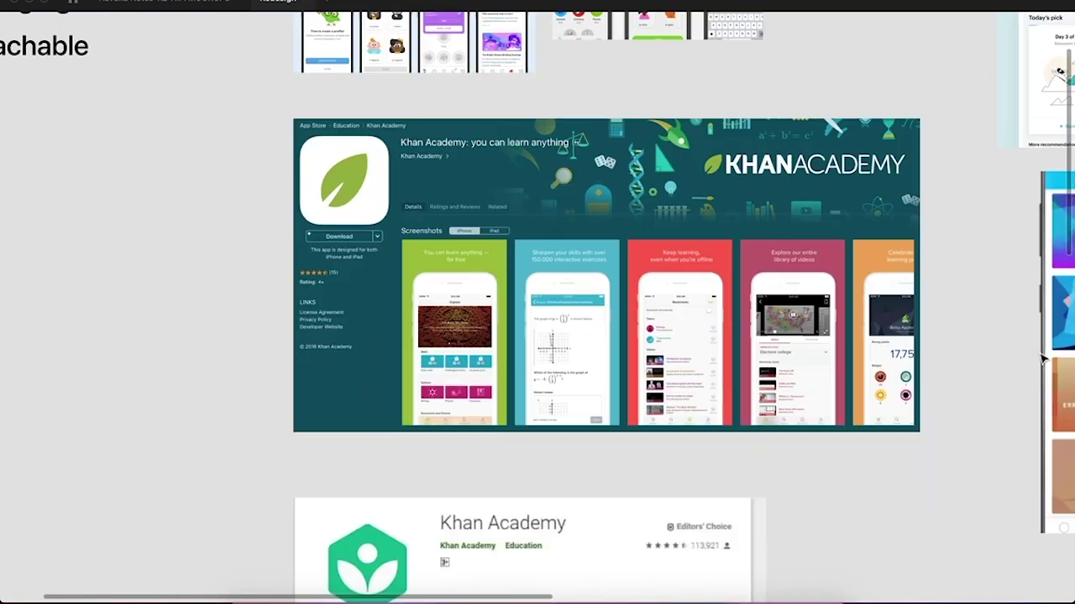
scroll(1041, 360, "up", 5)
scroll(1041, 360, "left", 3)
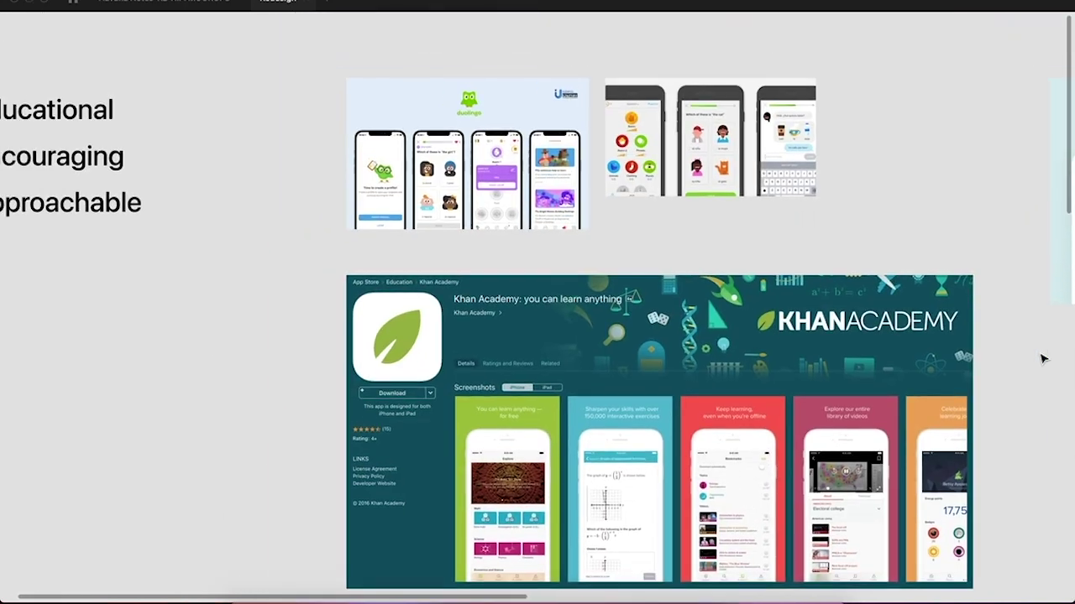
scroll(1041, 359, "left", 2)
scroll(1041, 359, "down", 1)
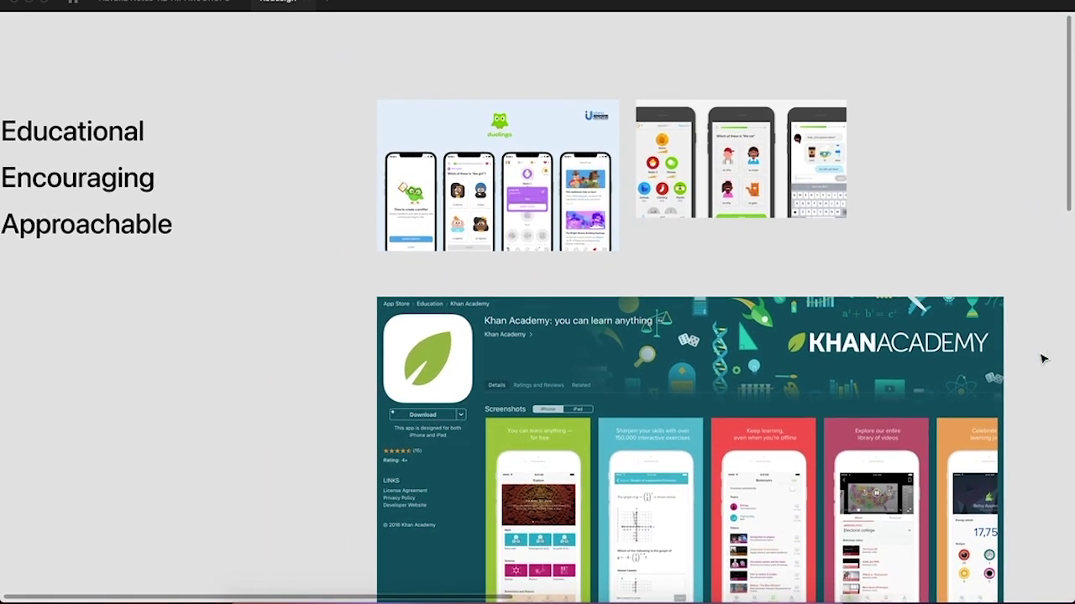
left_click(127, 187)
left_click(120, 235)
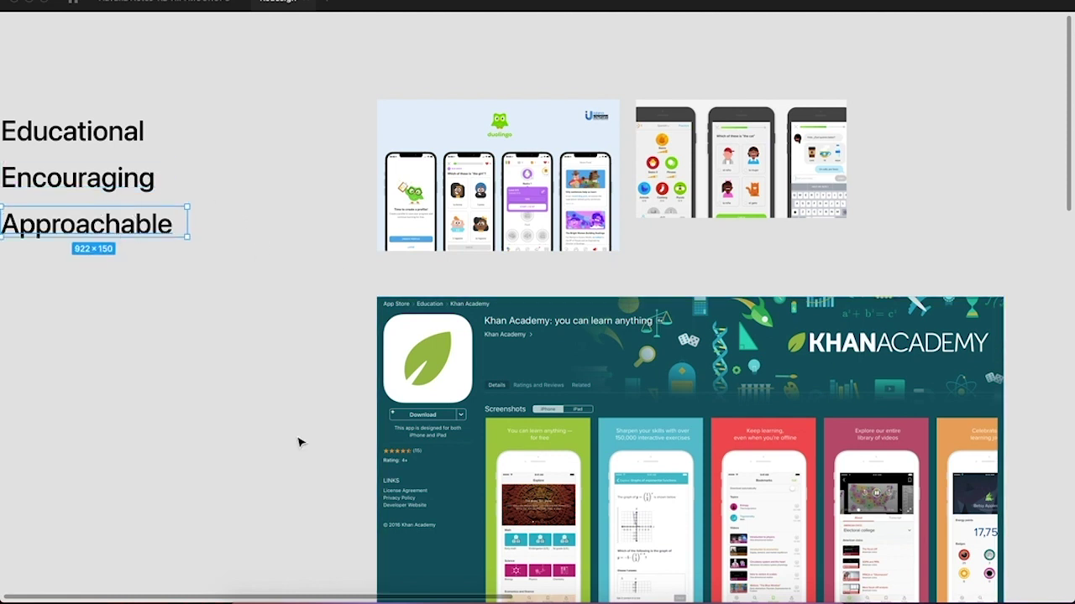
left_click(283, 393)
Survey the whole reference collection from Khan Academy across to the purple-framed French wellness app.
scroll(1034, 505, "right", 10)
scroll(1034, 506, "down", 4)
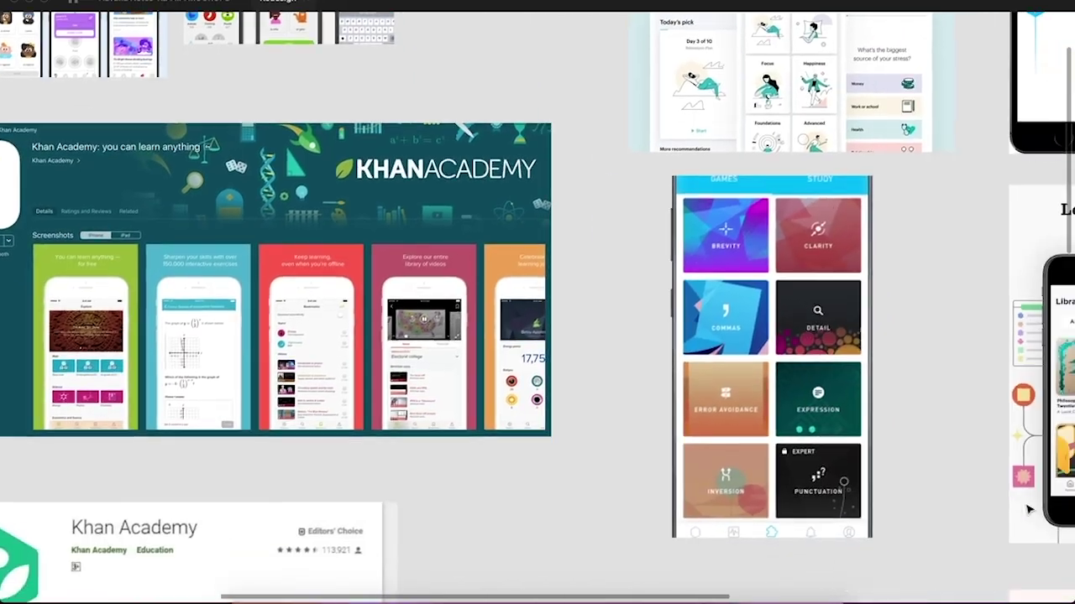
scroll(1028, 509, "right", 10)
scroll(1029, 509, "down", 5)
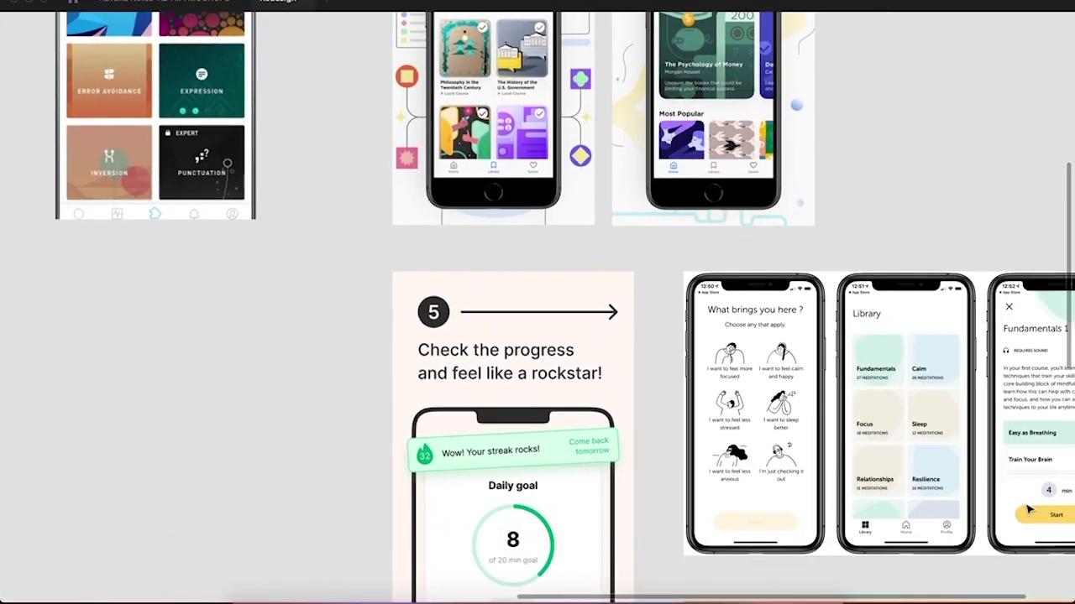
scroll(1028, 509, "right", 5)
scroll(1028, 508, "down", 8)
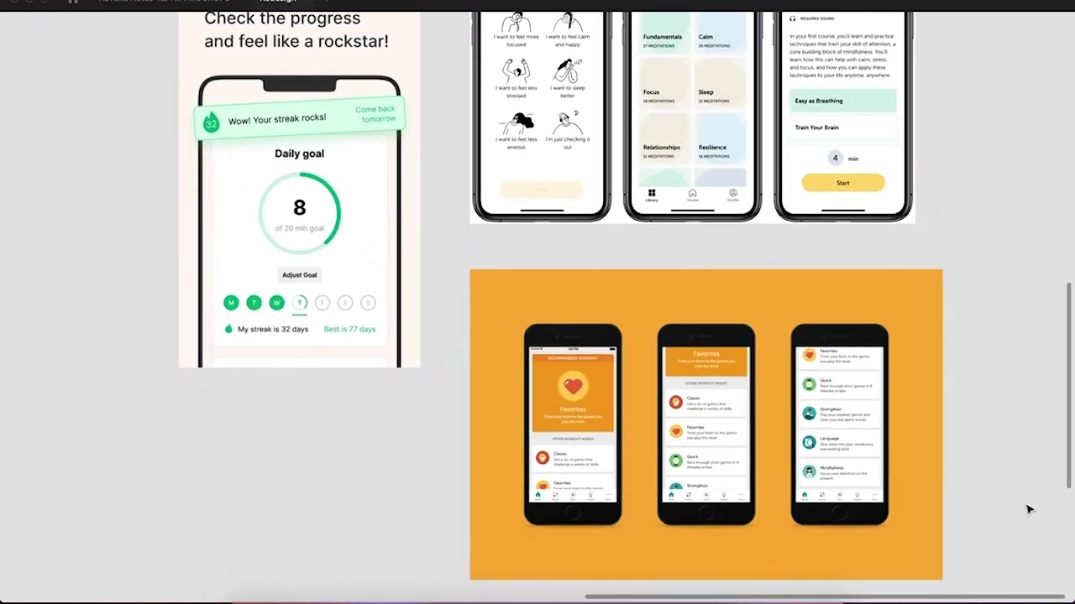
scroll(1028, 509, "down", 5)
scroll(1029, 509, "left", 1)
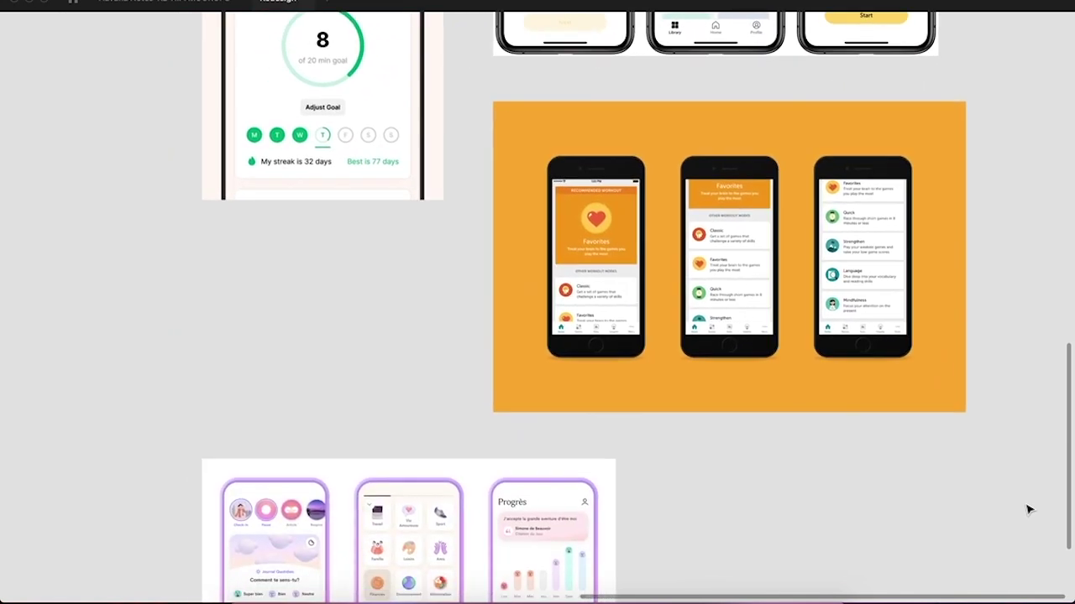
scroll(1029, 508, "down", 1)
scroll(1028, 509, "left", 1)
scroll(1029, 509, "down", 5)
scroll(1029, 509, "left", 1)
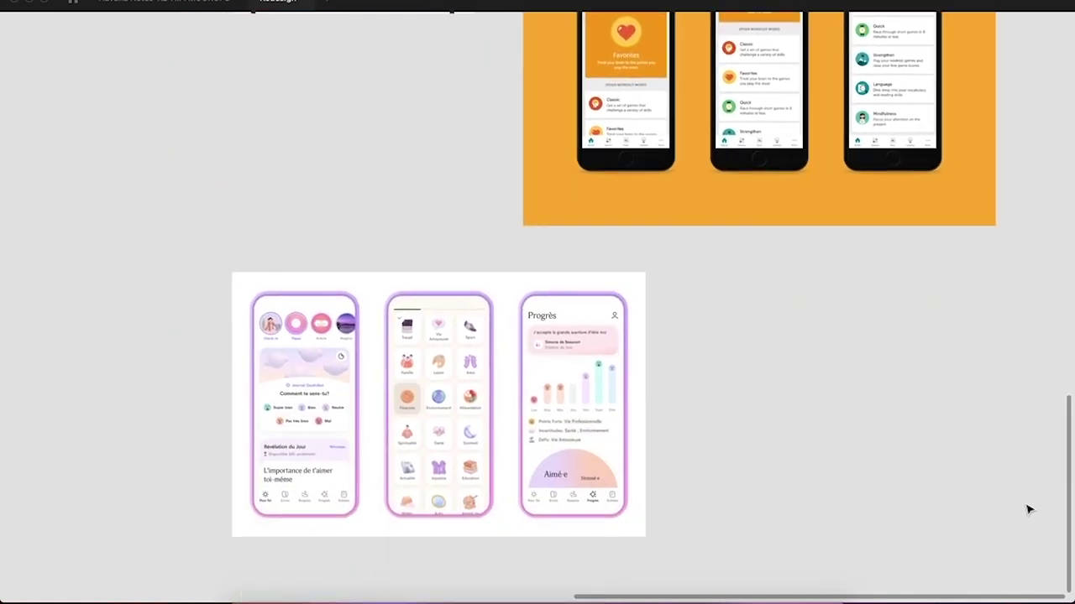
Compare the Lucid, Elevate and Balance references with the colourful Games and Study category grid.
scroll(788, 439, "up", 20)
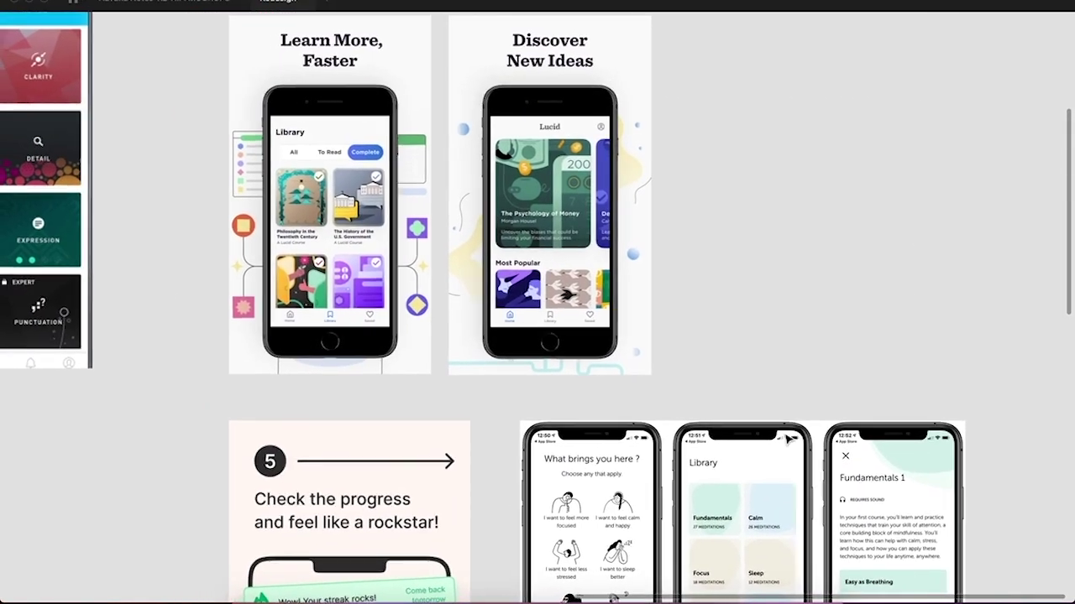
scroll(787, 439, "up", 10)
scroll(788, 439, "left", 4)
scroll(788, 439, "down", 4)
scroll(788, 439, "left", 5)
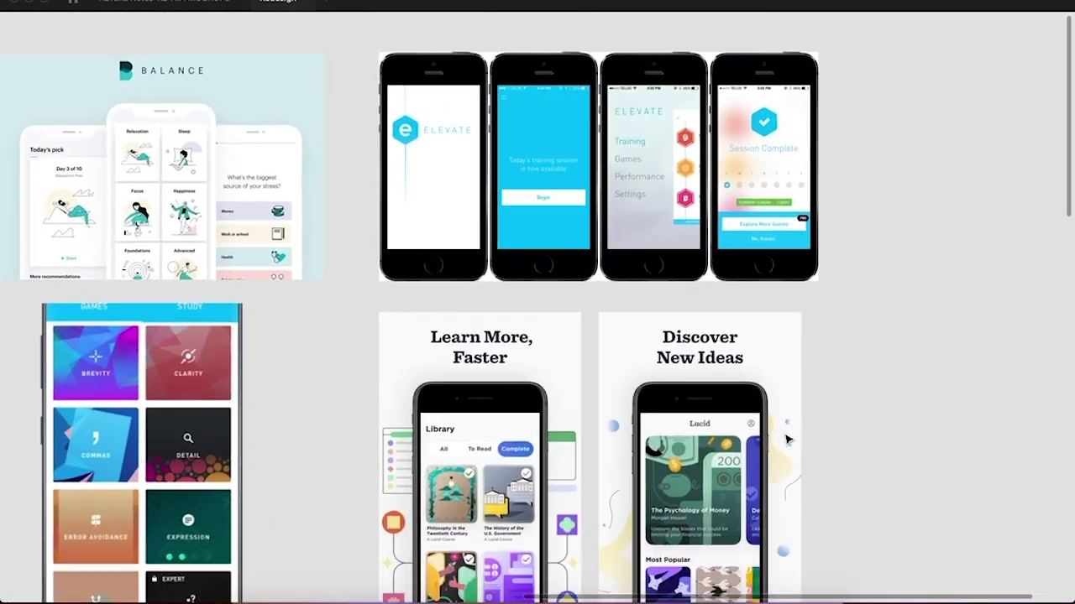
scroll(799, 399, "down", 4)
scroll(800, 399, "left", 4)
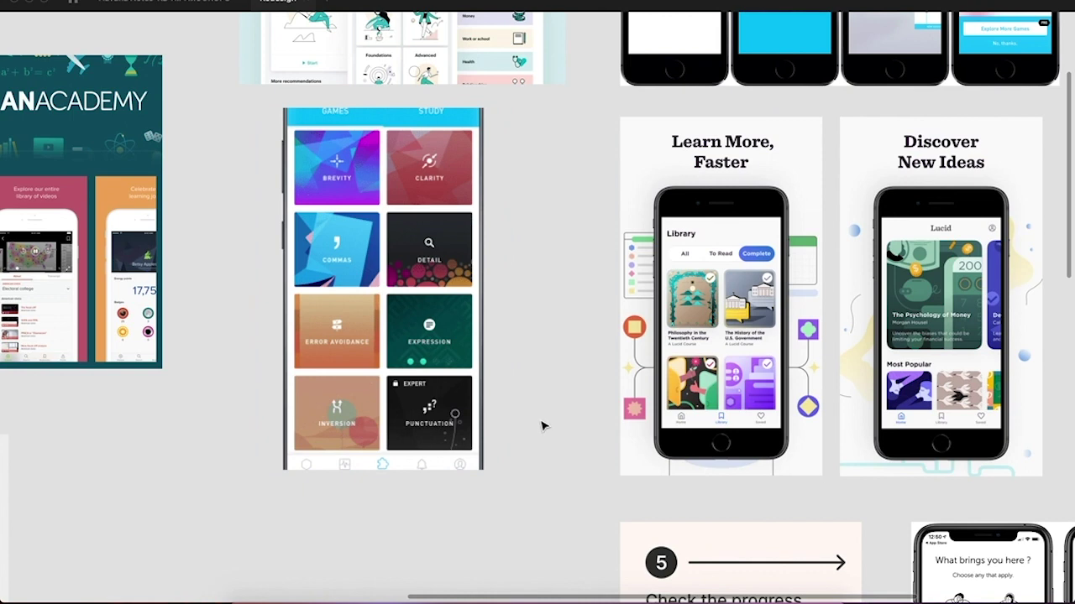
Re-examine Balance's line-drawn illustrations and the coloured answer rows under its stress-source question.
scroll(542, 425, "up", 5)
scroll(541, 426, "left", 1)
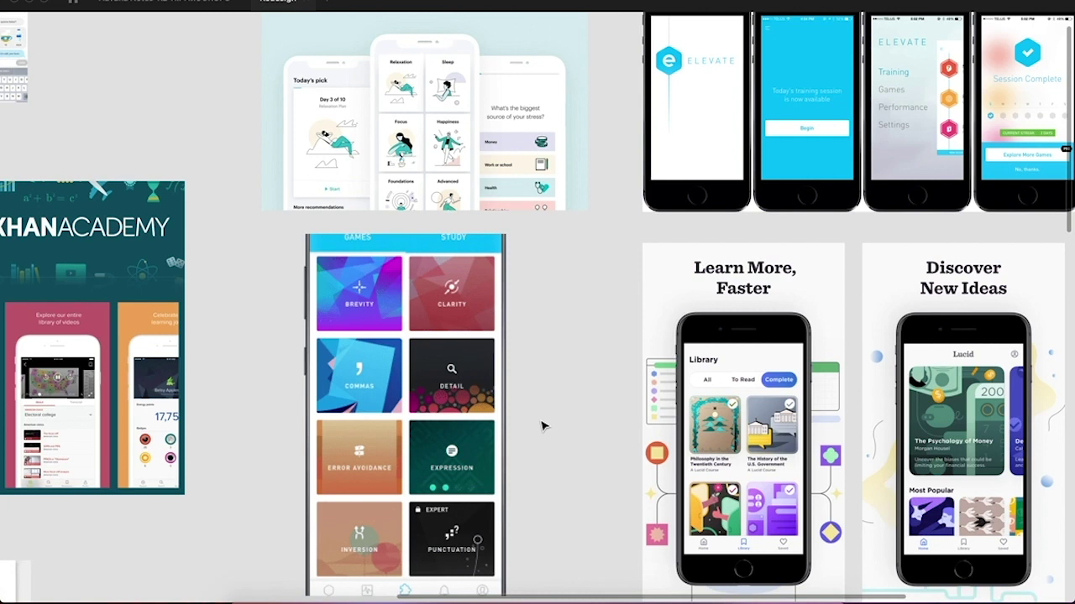
scroll(416, 132, "up", 5)
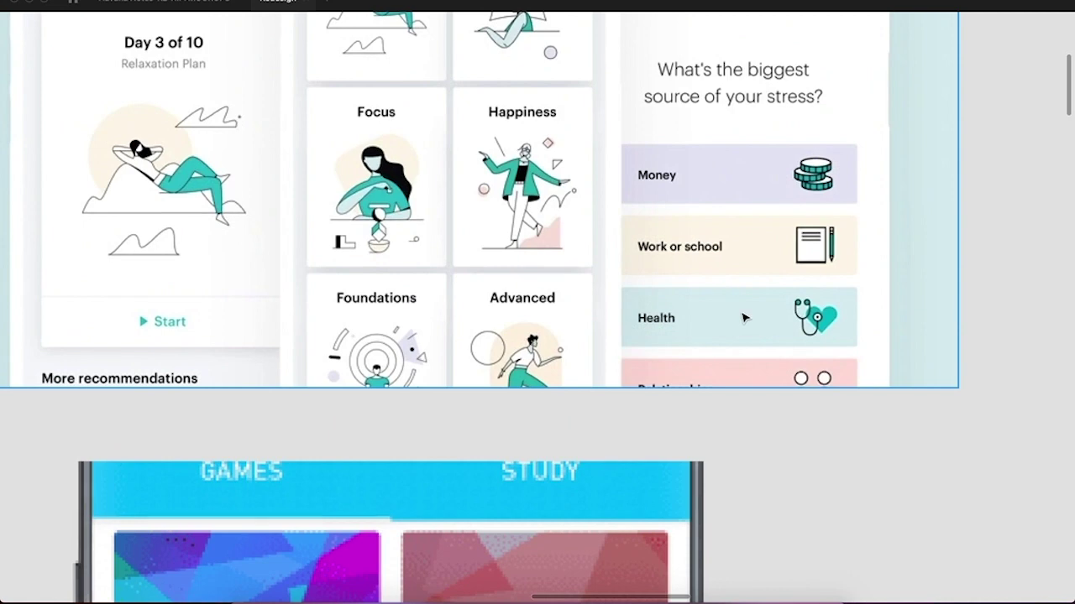
scroll(741, 314, "down", 2)
scroll(742, 314, "right", 4)
scroll(741, 318, "down", 3)
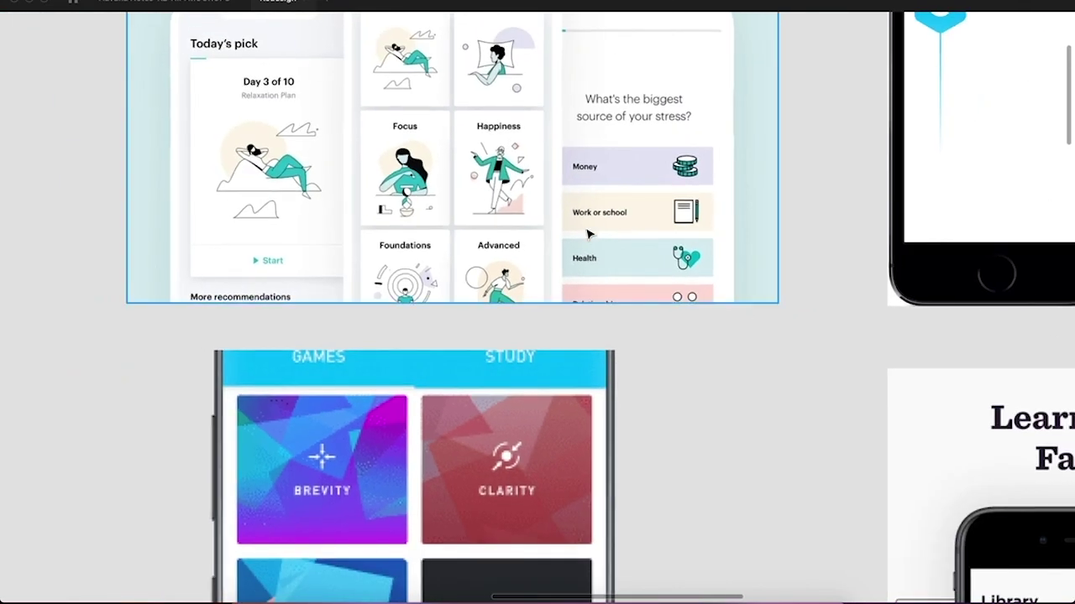
Look over the Lucid "Learn More, Faster" and "Discover New Ideas" references together with the Elevate screens above them.
scroll(588, 233, "down", 5)
scroll(588, 233, "right", 14)
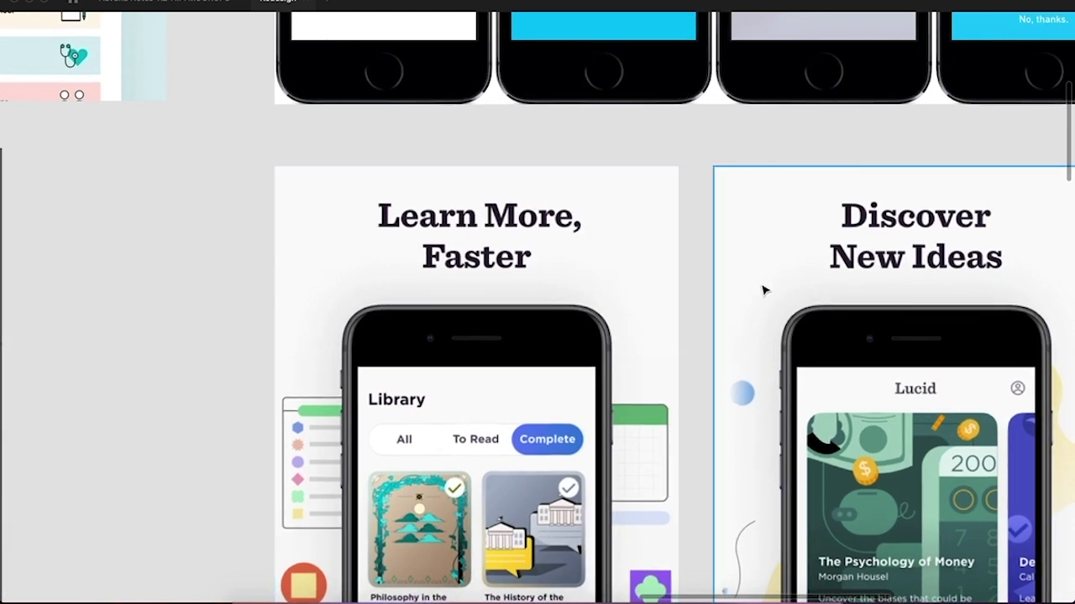
scroll(763, 290, "down", 3)
scroll(764, 290, "right", 4)
scroll(763, 290, "up", 2)
scroll(763, 291, "up", 8)
scroll(763, 291, "right", 2)
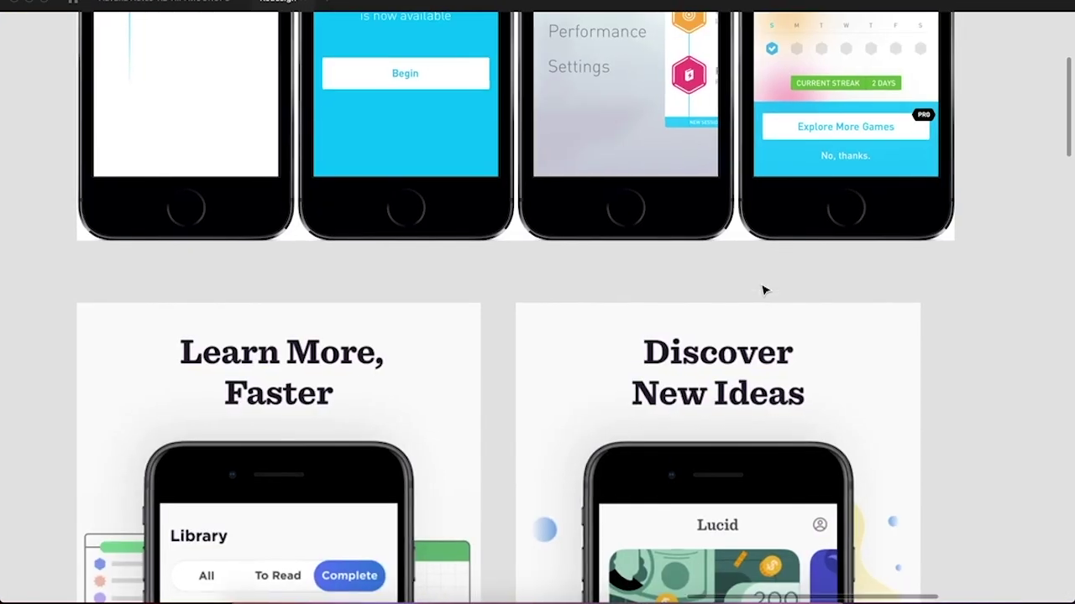
Examine the Elevate session screens, the Lucid references, the daily goal streak reference and the "What brings you here ?" meditation app screens.
scroll(763, 291, "up", 2)
scroll(763, 290, "left", 1)
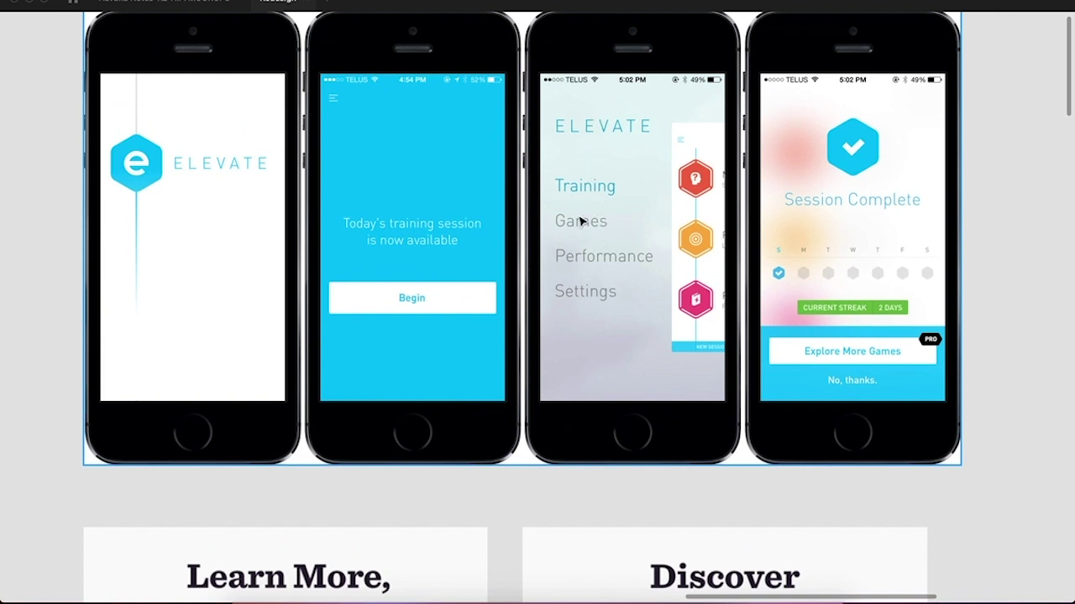
scroll(581, 221, "down", 4)
scroll(580, 221, "down", 5, "ctrl")
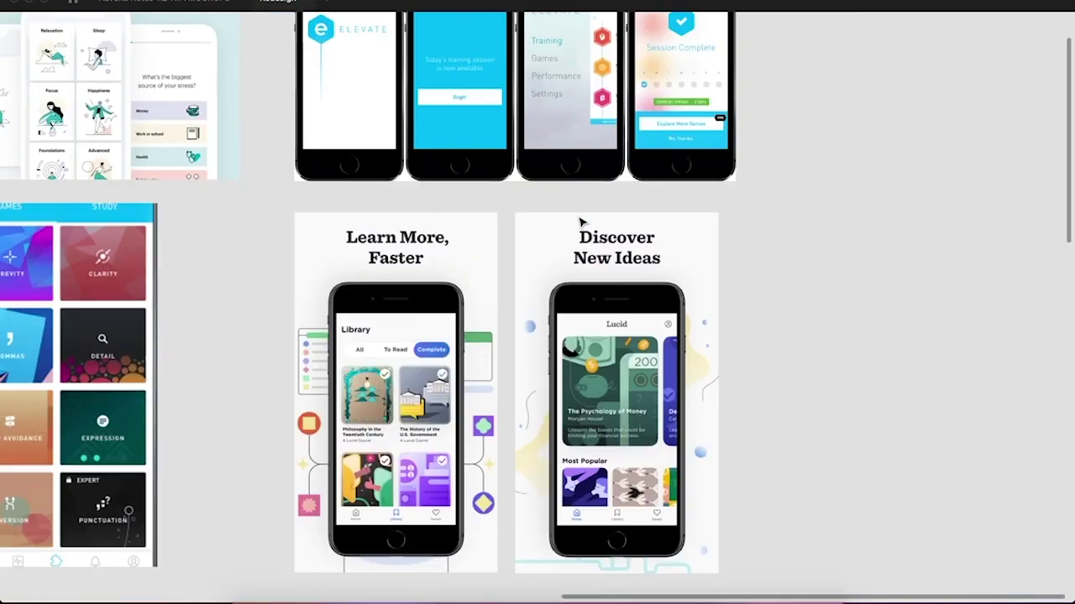
scroll(582, 222, "down", 4)
scroll(582, 223, "down", 2)
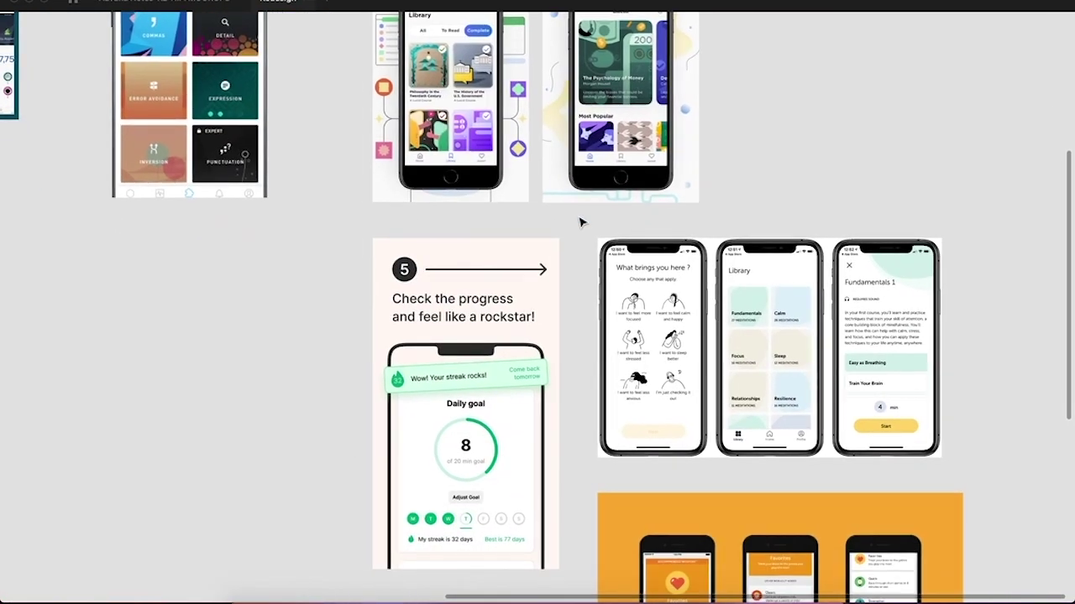
scroll(580, 222, "down", 1)
scroll(600, 351, "up", 5, "ctrl")
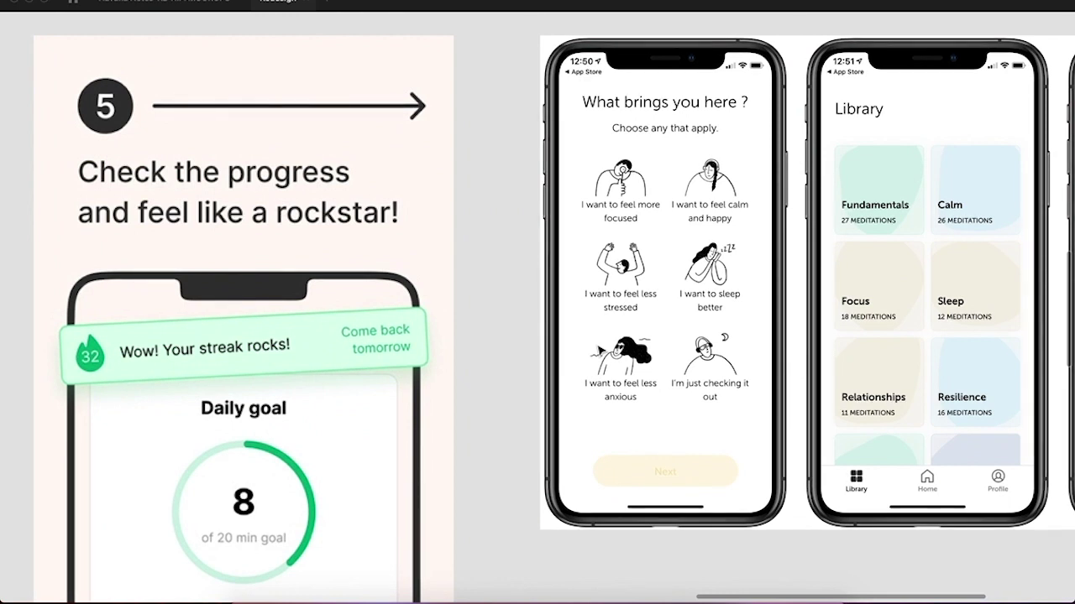
Restore the editor interface, switch to the Screens page and move the Timed Practice and Journal frames below the Practice Screen.
key("ctrl+backslash")
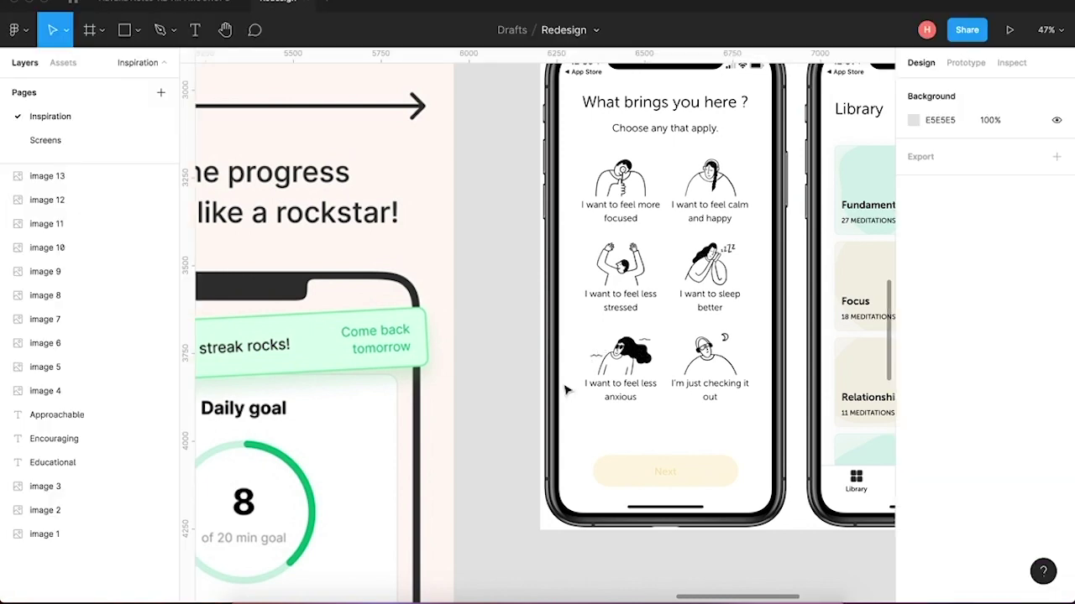
left_click(45, 141)
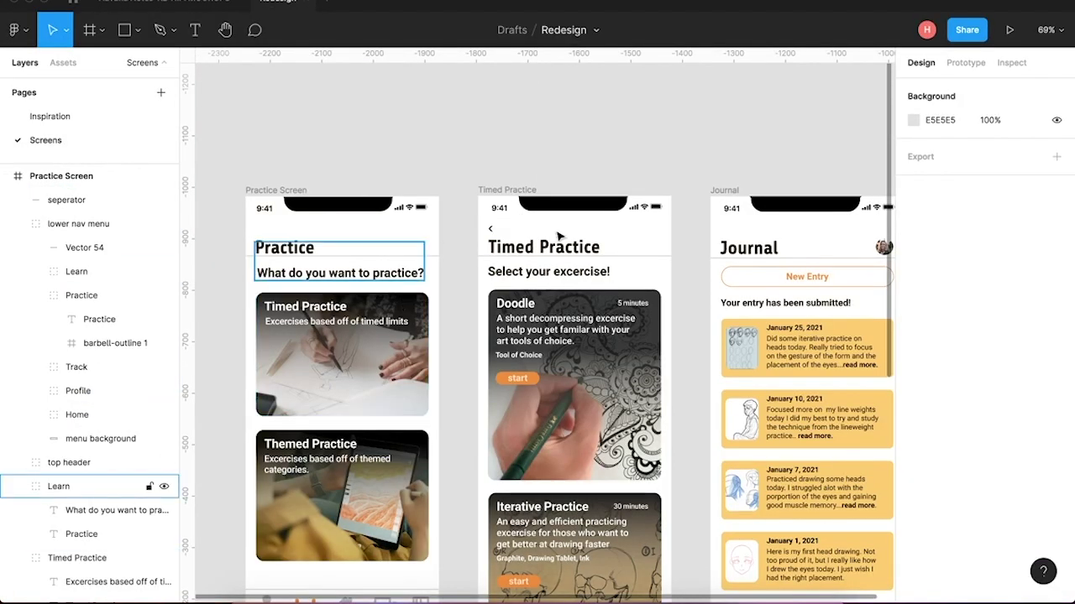
scroll(467, 344, "up", 3, "ctrl")
scroll(470, 345, "down", 5, "ctrl")
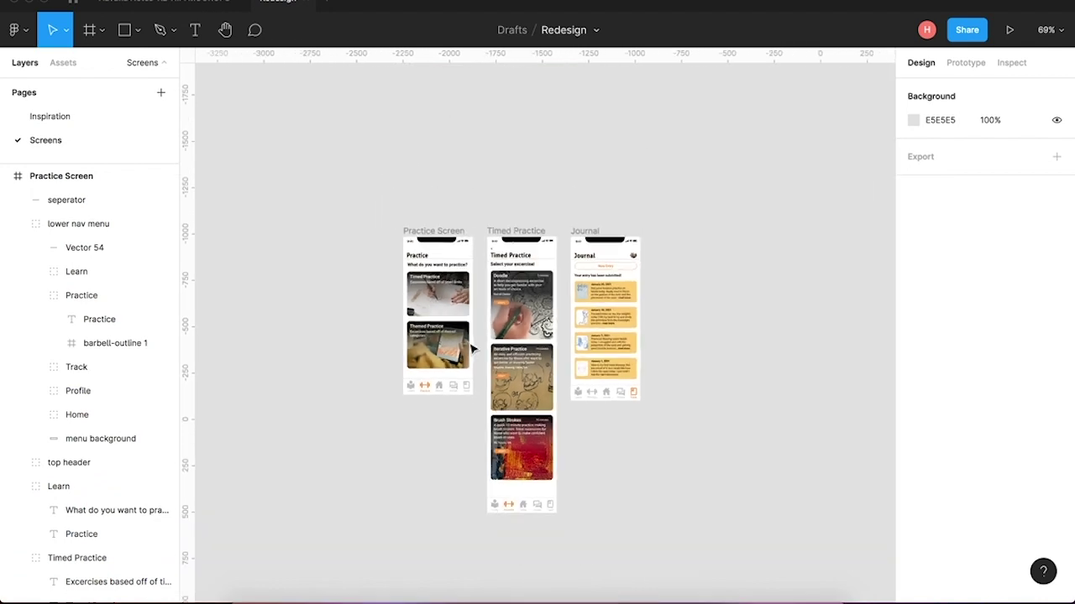
left_click(514, 232)
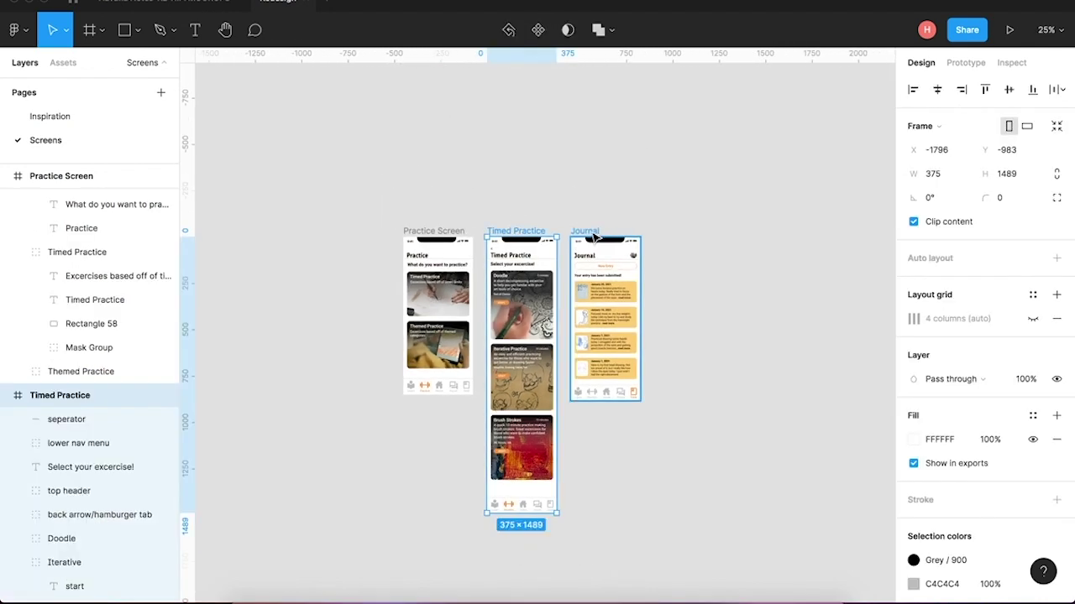
left_click(585, 231, "shift")
left_click_drag(530, 235, 447, 419)
left_click(485, 365)
Add a blank iPhone 13 mini frame and place it close beside the Practice Screen, aligned with its upper edge.
scroll(485, 364, "up", 5)
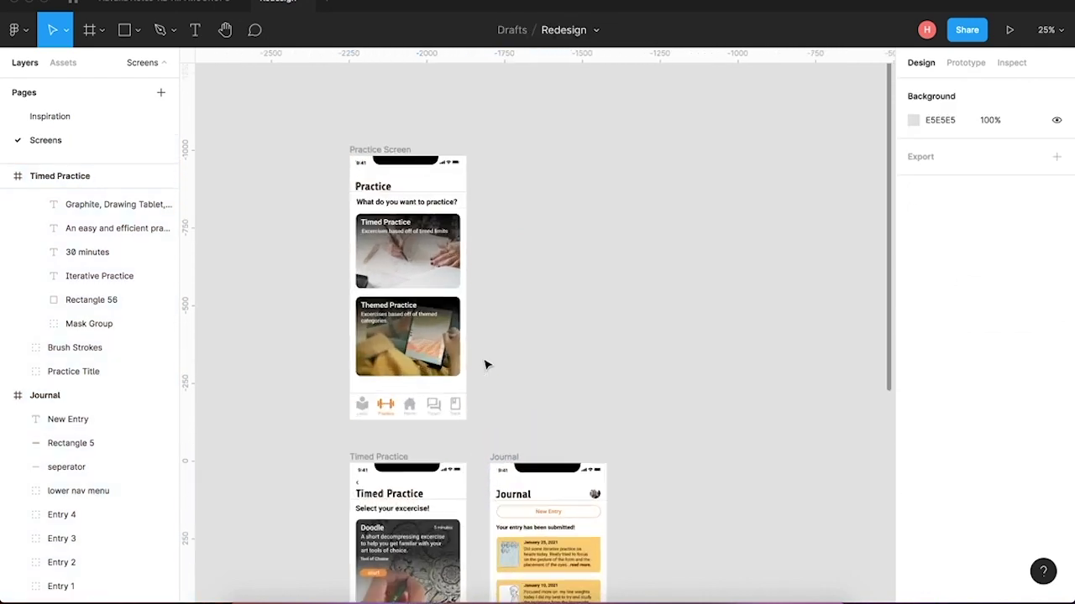
scroll(484, 364, "up", 1)
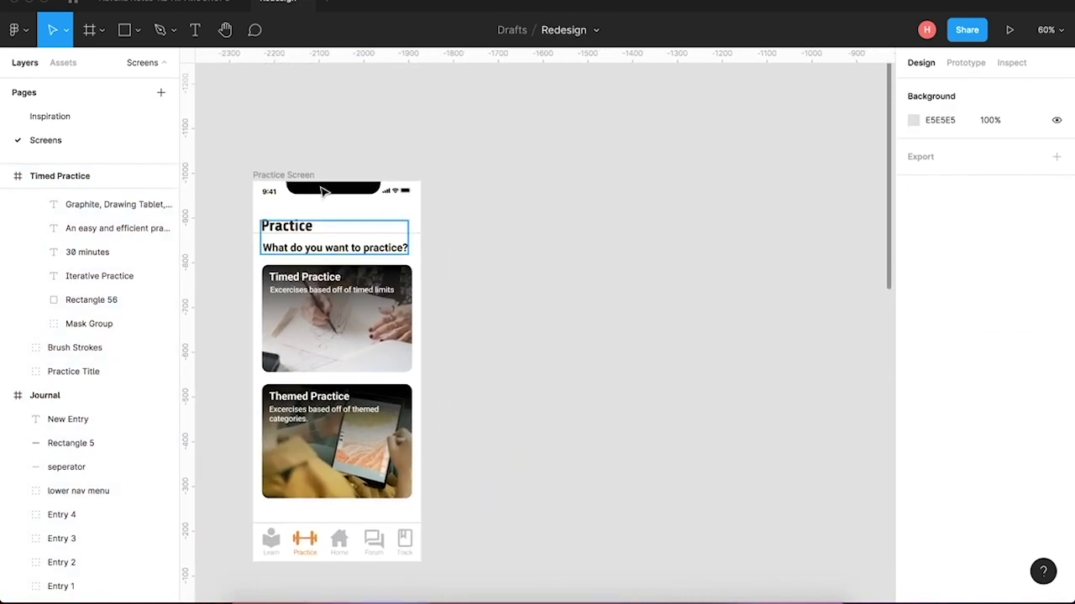
key("f")
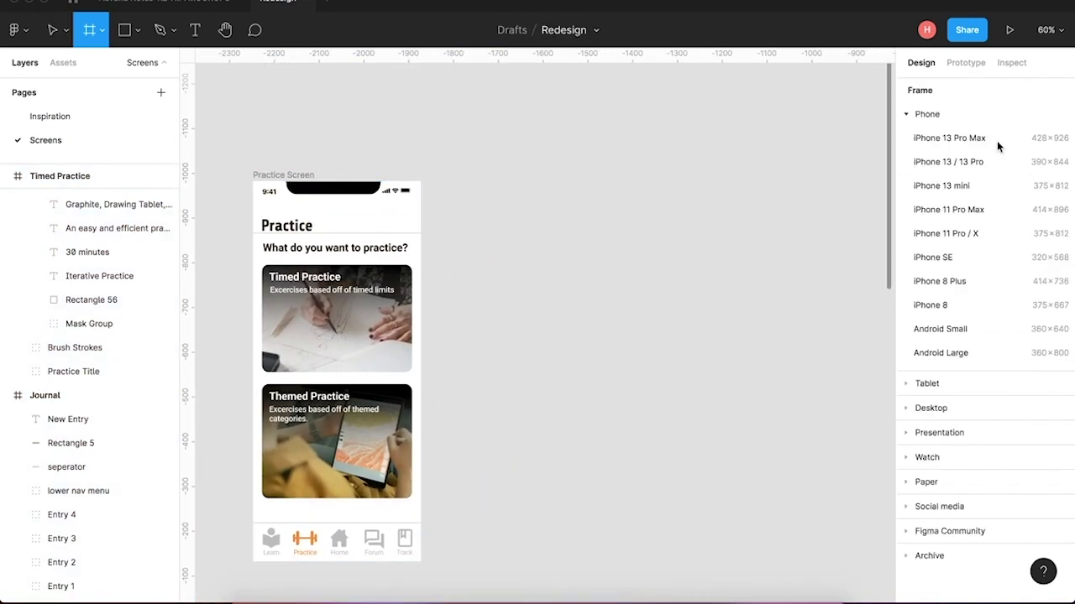
left_click(1045, 188)
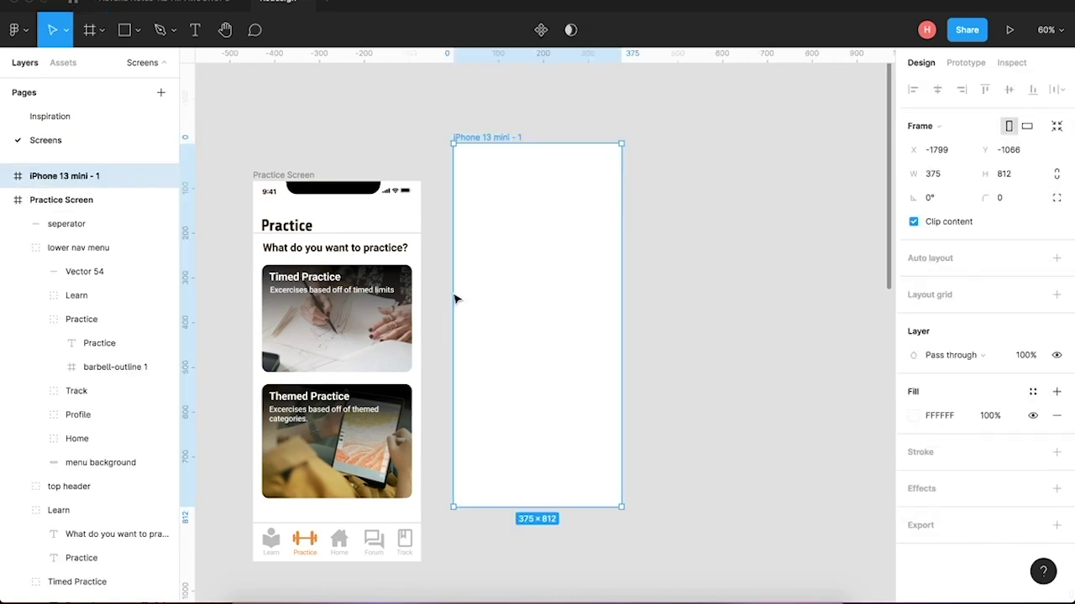
left_click_drag(515, 259, 575, 278)
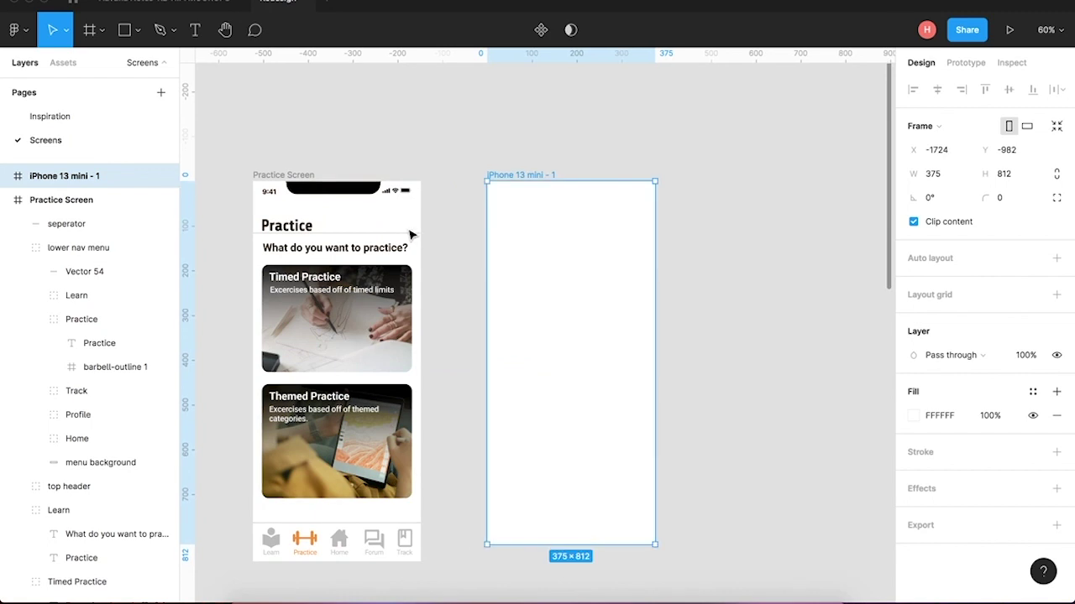
left_click(283, 175)
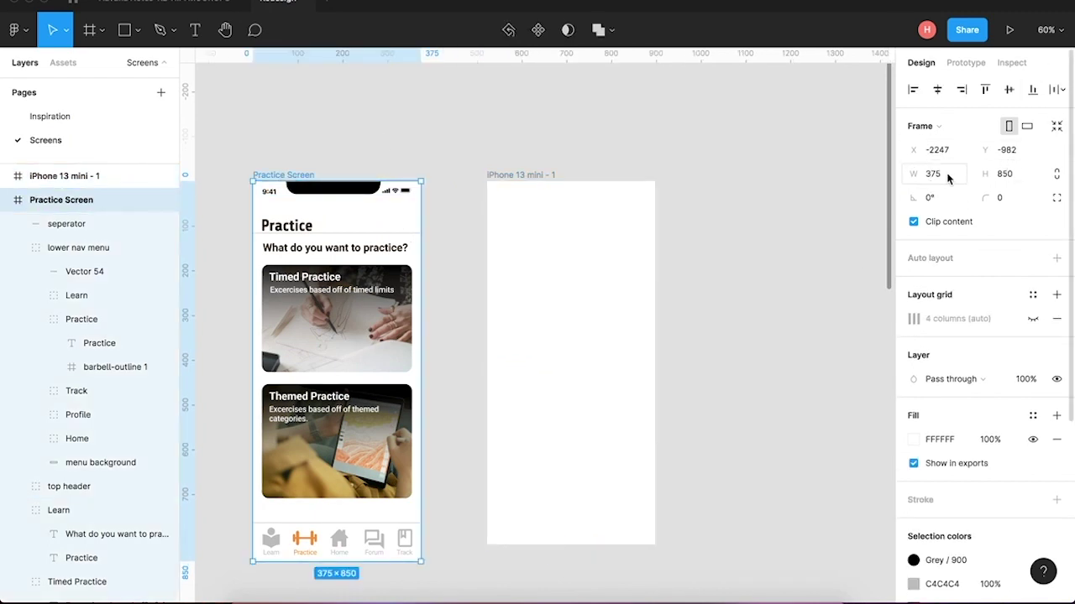
left_click(550, 302)
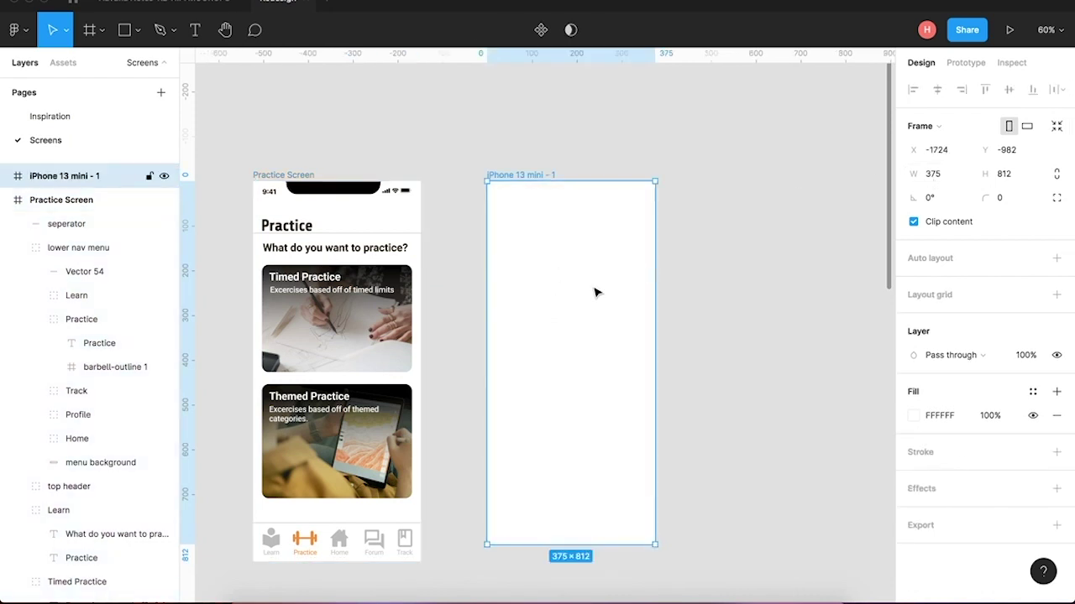
left_click_drag(568, 357, 554, 471)
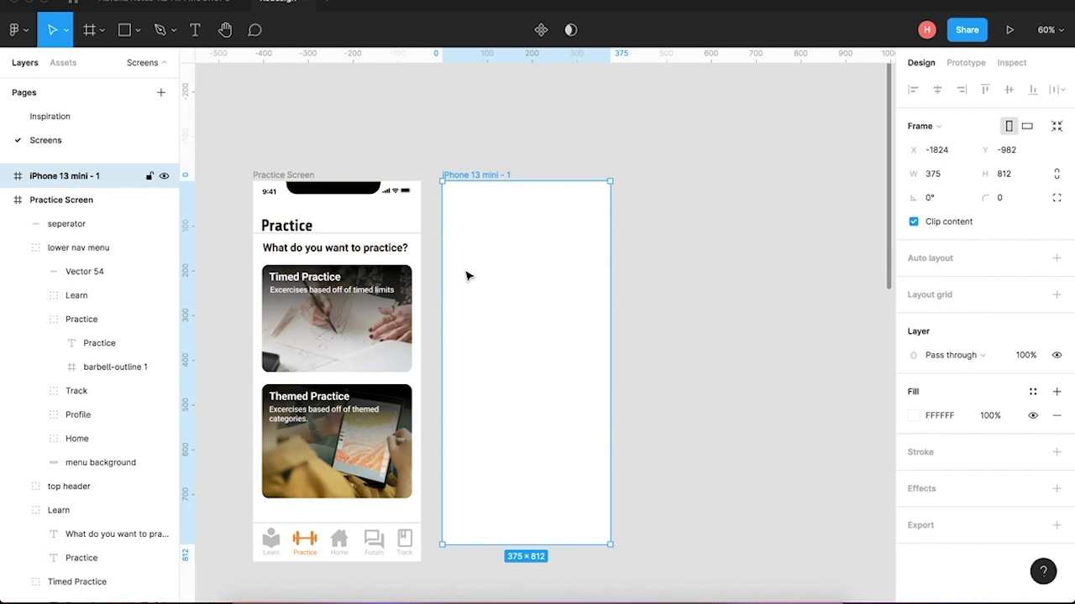
Copy the top header status bar group from the Practice Screen into the blank iPhone 13 mini frame.
left_click(237, 187)
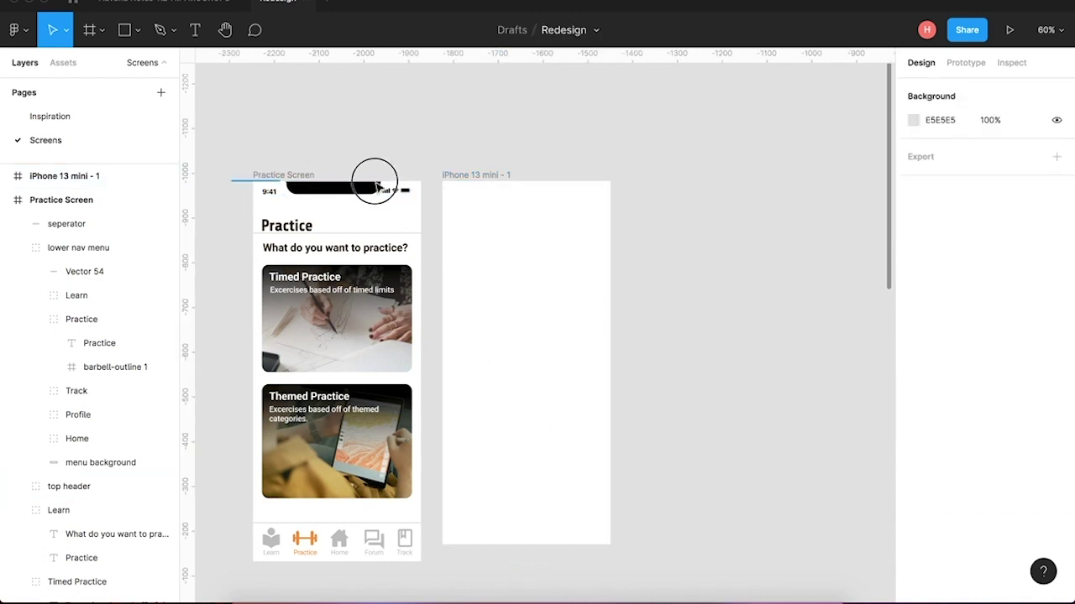
left_click(395, 188)
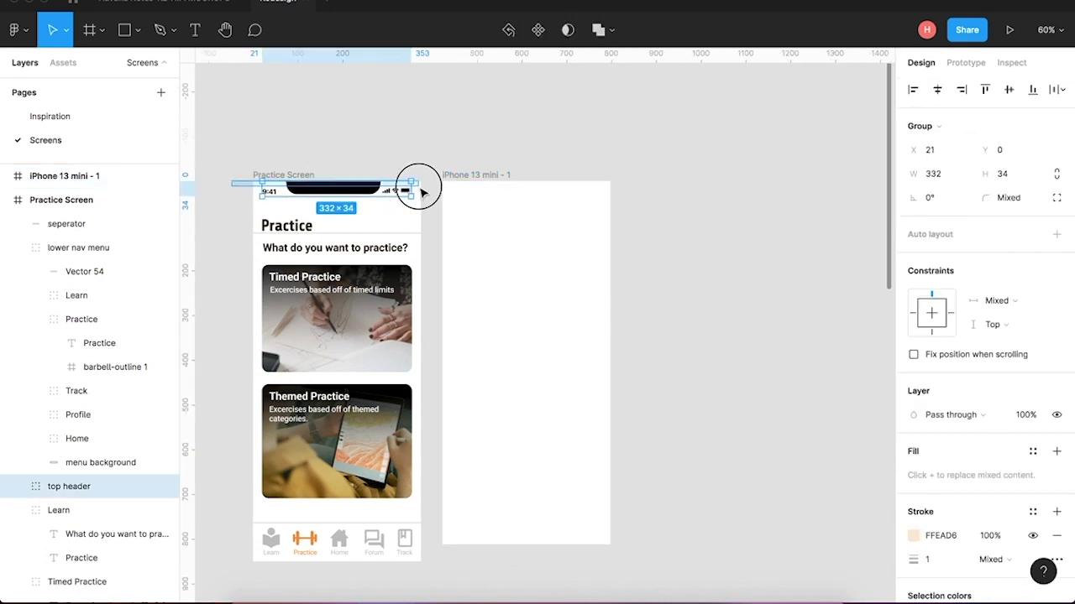
left_click(499, 179)
key("ctrl+v")
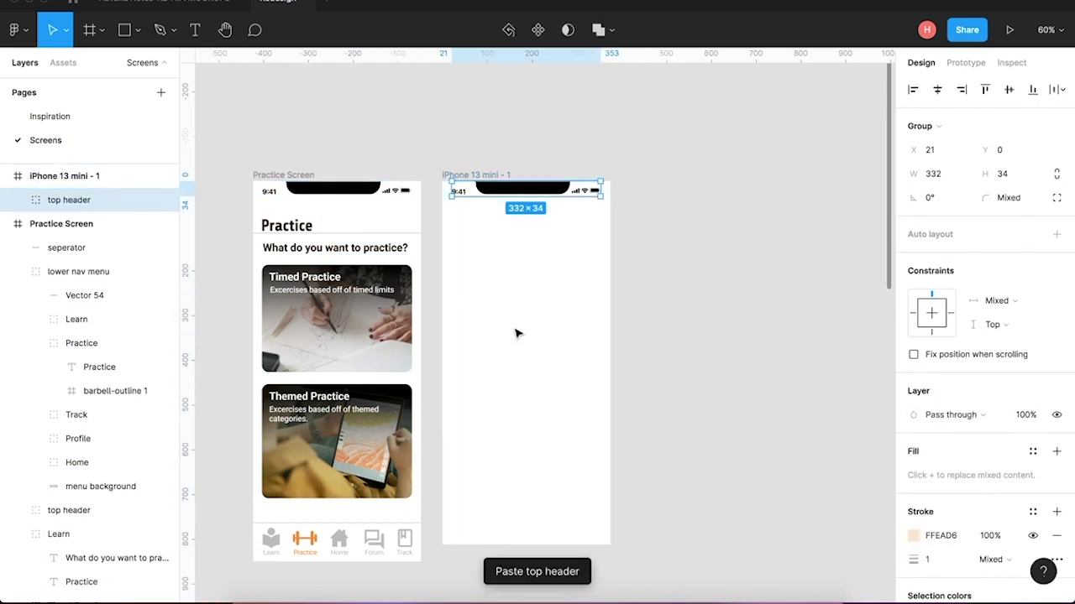
left_click(677, 419)
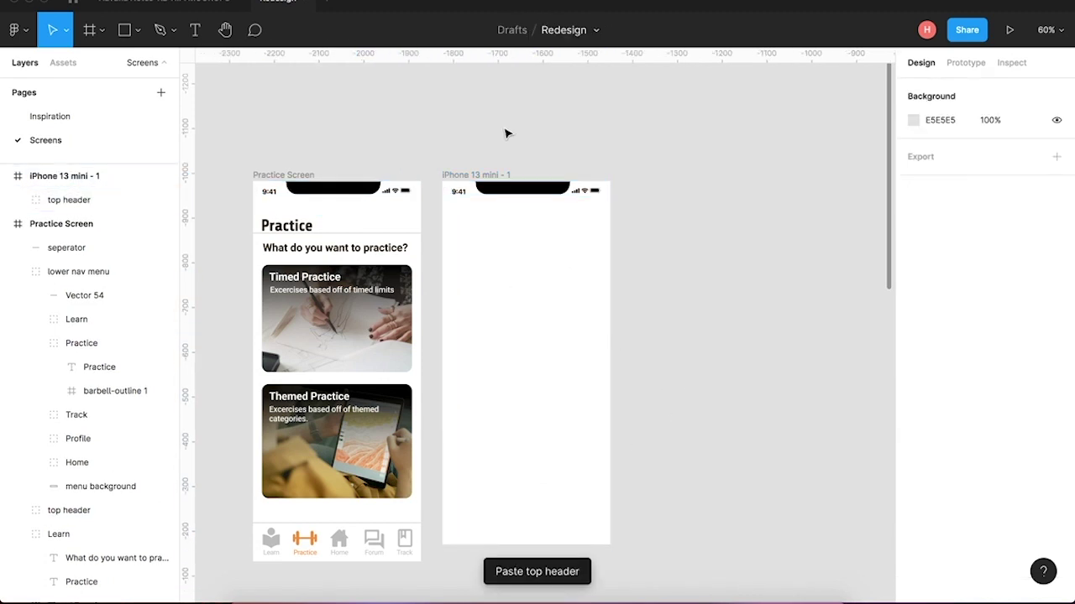
Rename the iPhone 13 mini frame as "Practice Screen REDESIGN A".
left_click(503, 175)
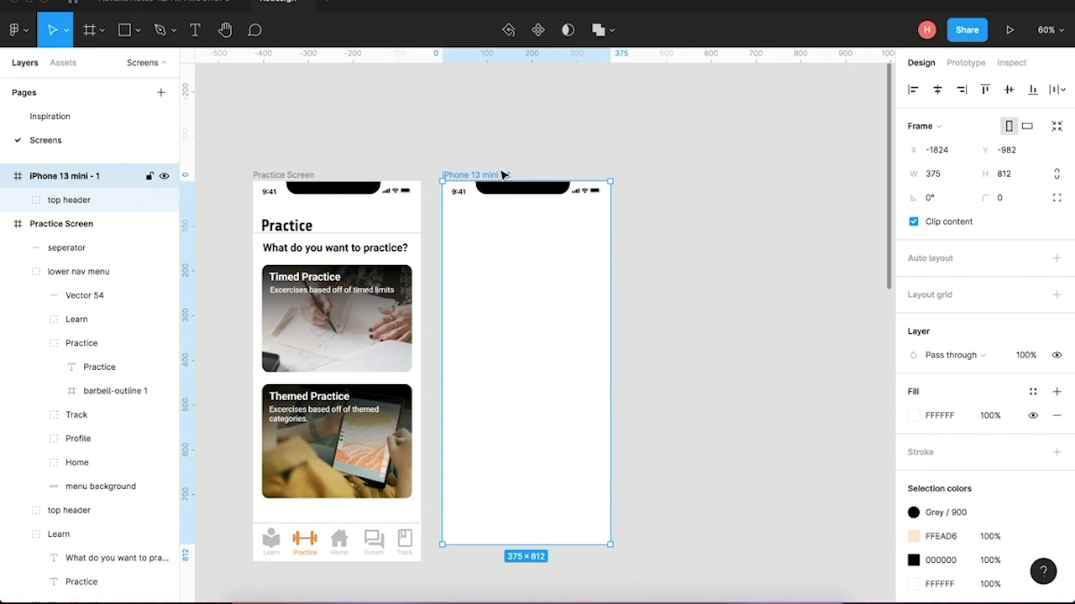
key("ctrl+r")
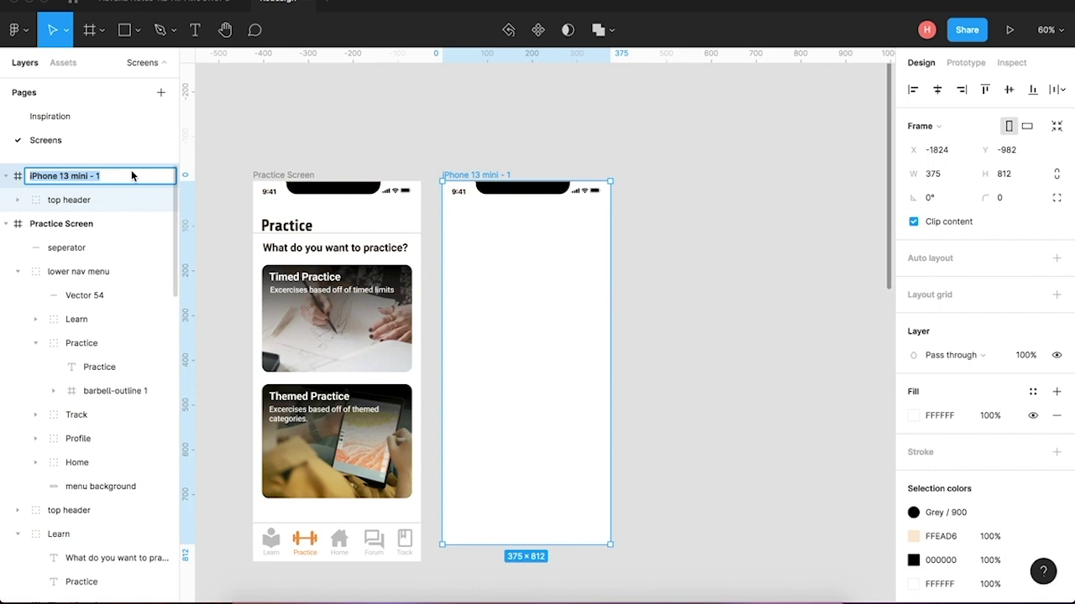
type("Practice Screen REDESIGN A")
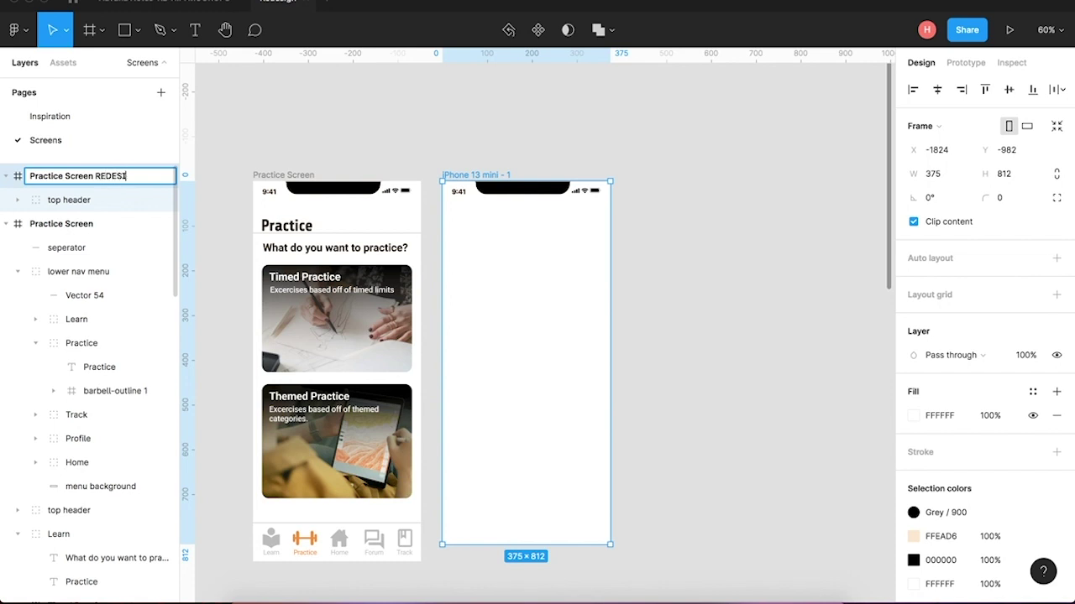
left_click(699, 291)
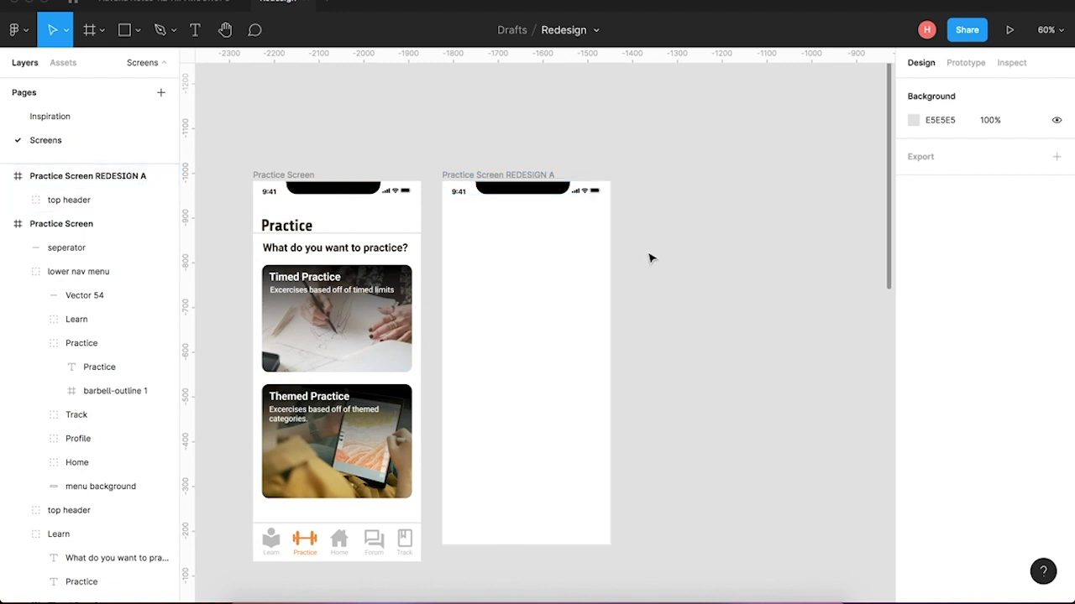
Inspect the Timed Practice and Themed Practice cards on the original Practice Screen up close.
scroll(630, 357, "down", 2)
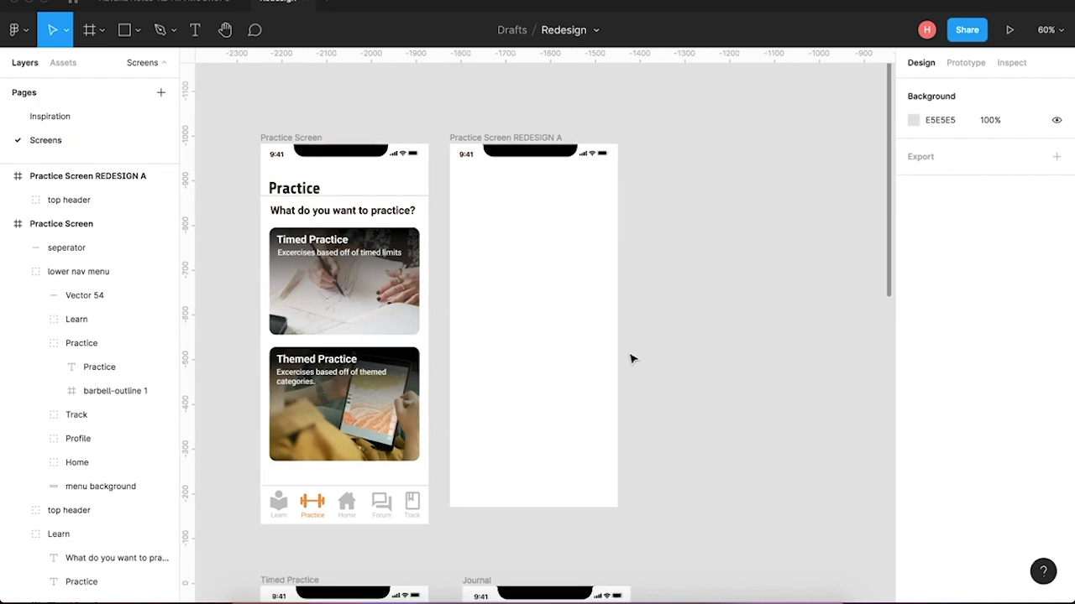
scroll(630, 357, "right", 2)
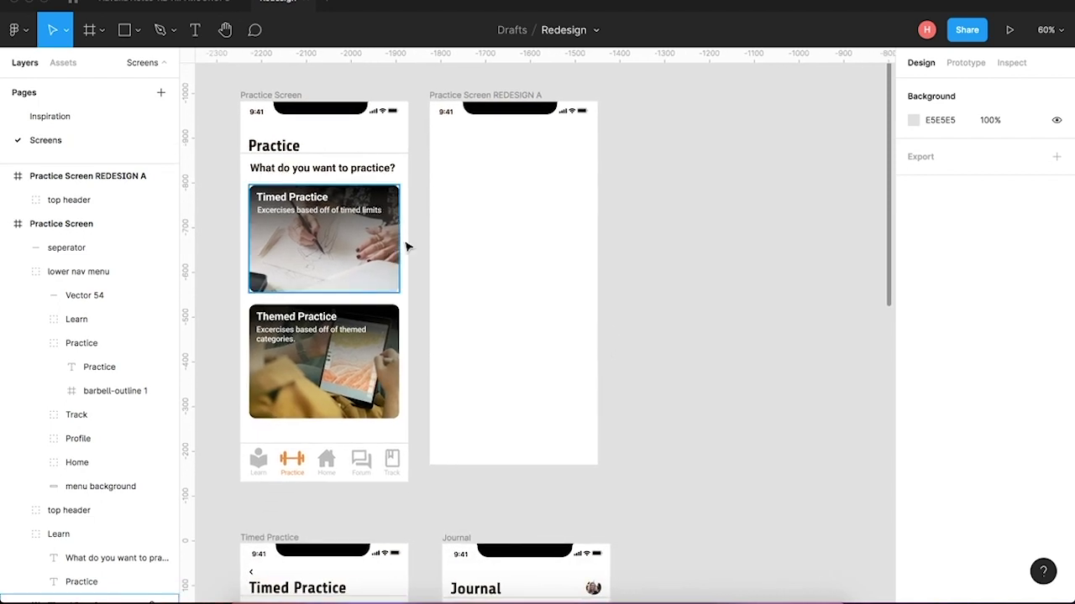
left_click(254, 250)
scroll(251, 247, "up", 5)
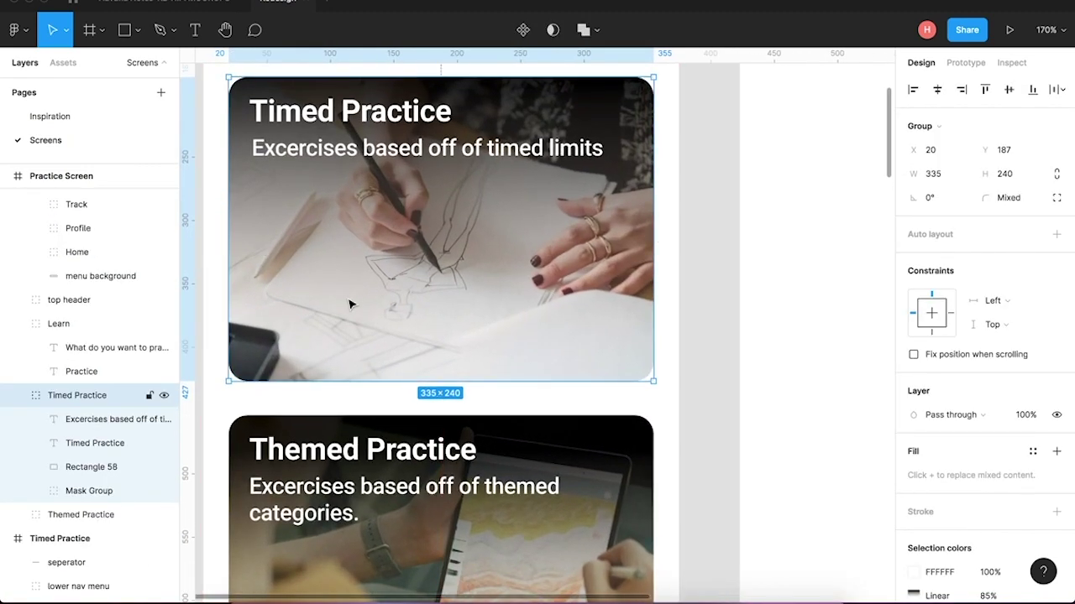
scroll(350, 304, "down", 5)
left_click(547, 333)
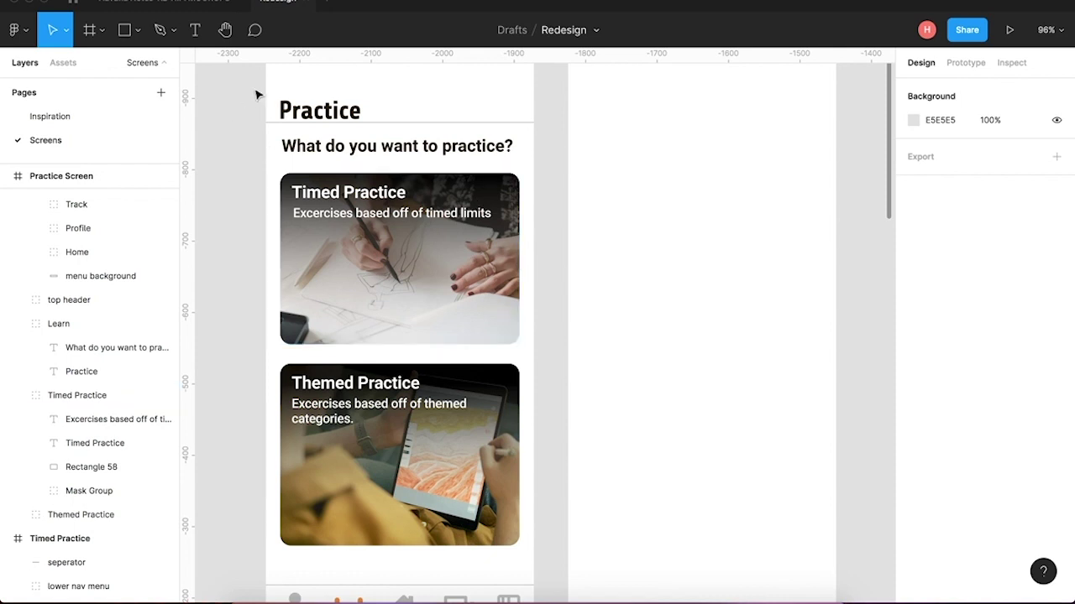
Revisit the meditation app reference on the Inspiration page, studying its line illustrations, Library category cards and Fundamentals 1 course screen.
left_click(67, 123)
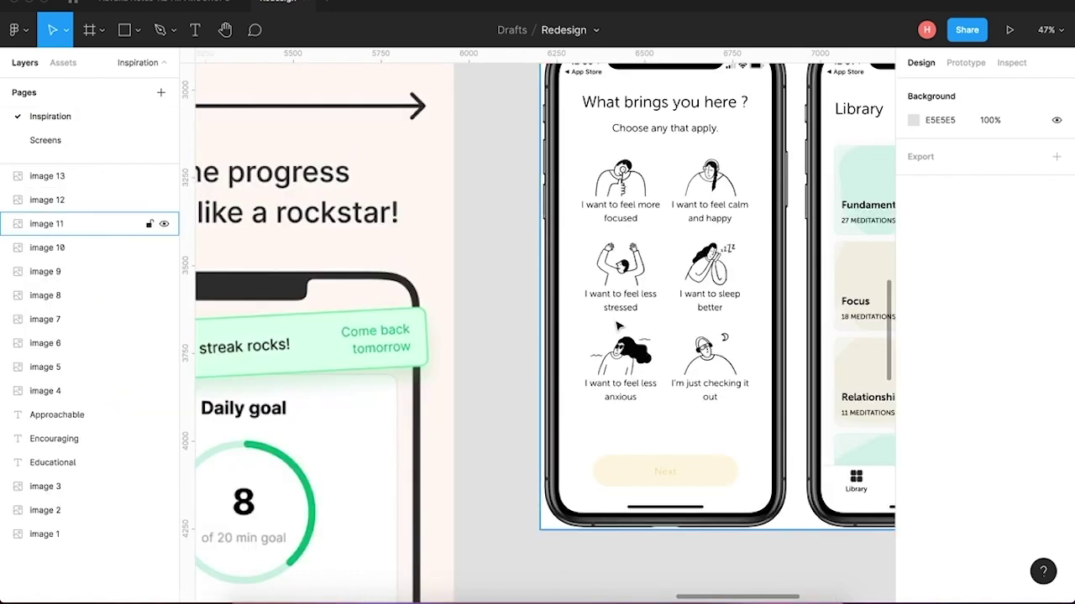
scroll(642, 332, "right", 3)
scroll(643, 332, "down", 1)
scroll(642, 331, "right", 3)
scroll(643, 331, "down", 2)
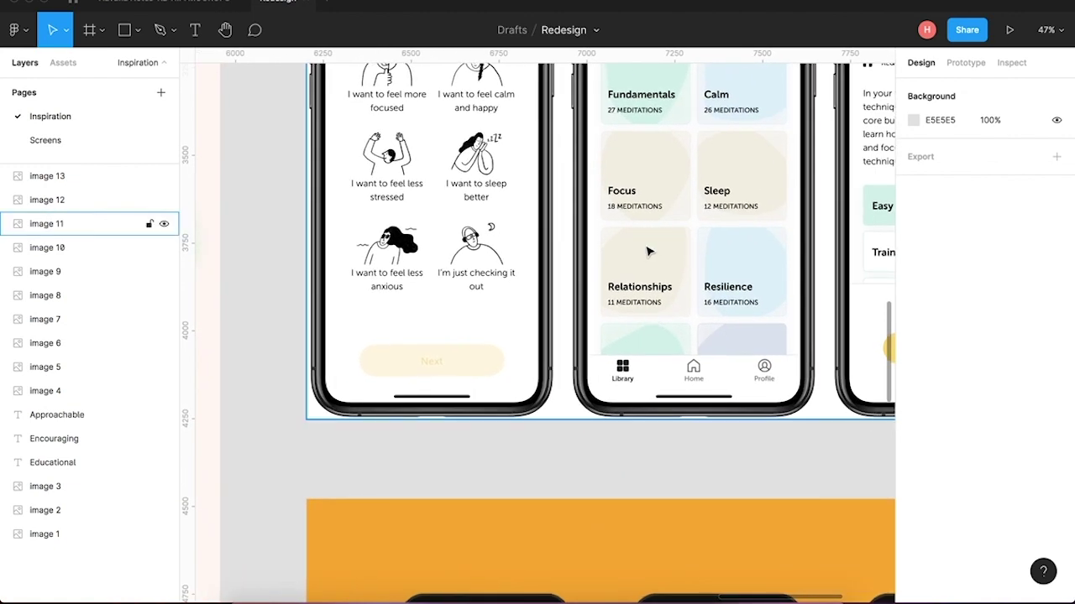
scroll(612, 243, "right", 3)
scroll(612, 244, "up", 2)
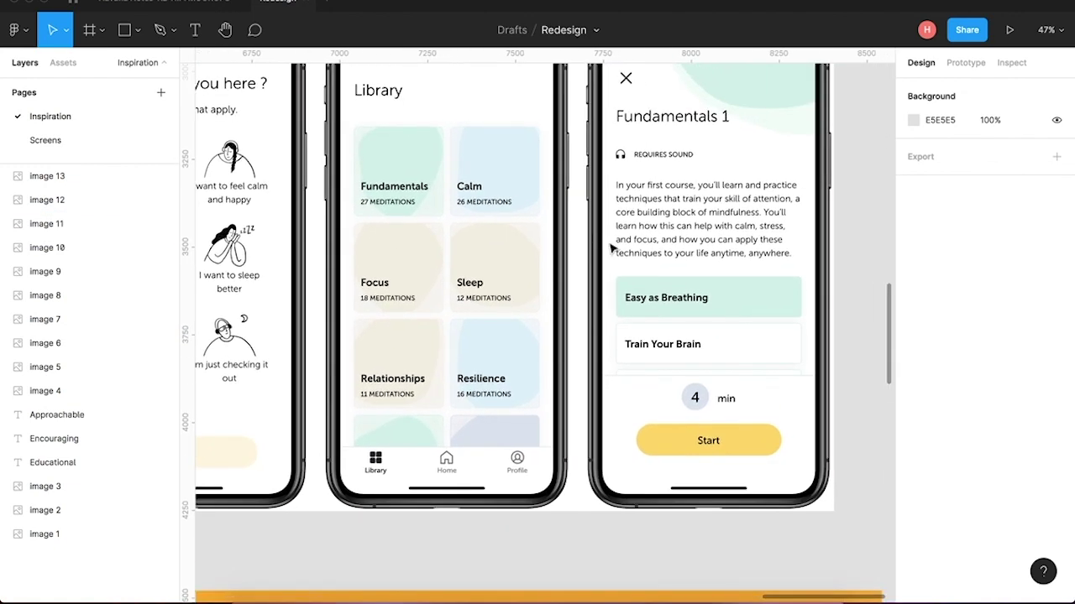
scroll(612, 243, "left", 3)
scroll(612, 244, "up", 2)
Return to the Screens page and add the text "Practice" in a box about 134 × 32 below the header of Practice Screen REDESIGN A.
left_click(56, 142)
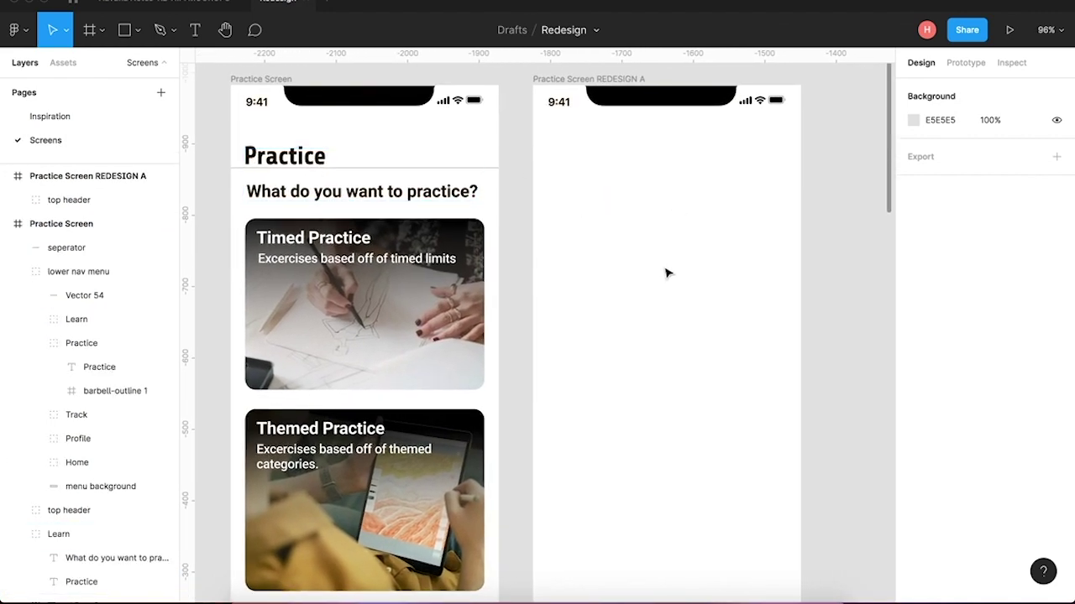
key("t")
left_click_drag(554, 135, 649, 159)
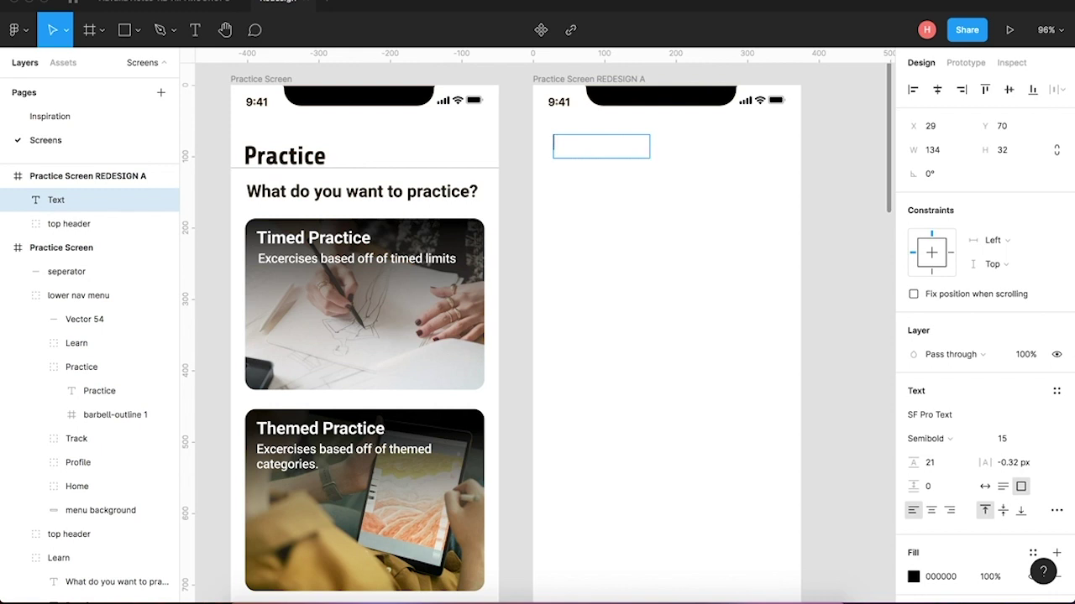
type("Practice")
Set the new Practice text to size 20, left-aligned and vertically centred in its box.
key("super+a")
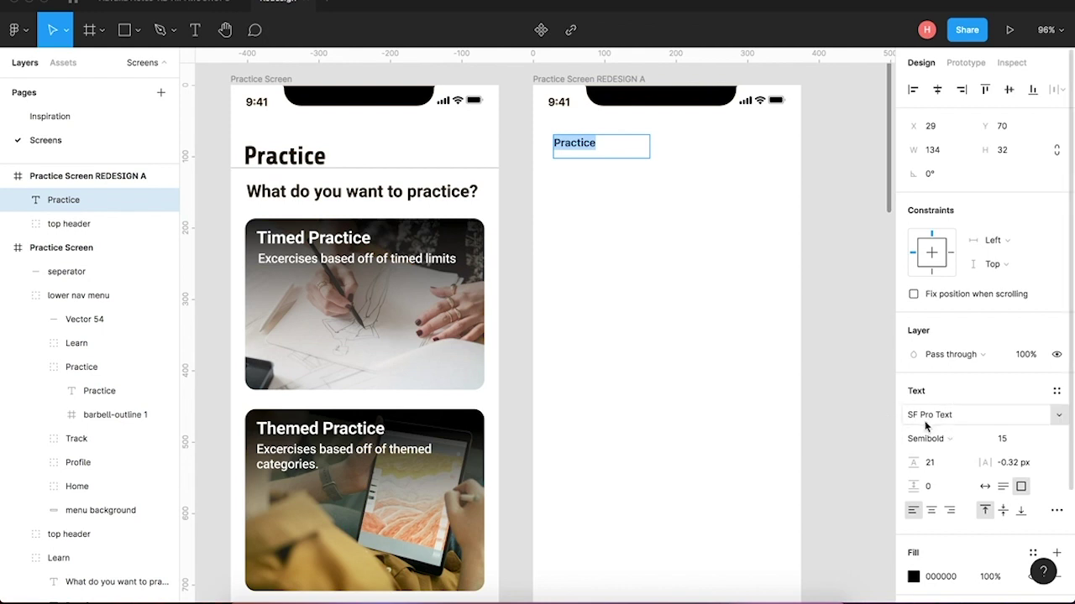
left_click(1010, 443)
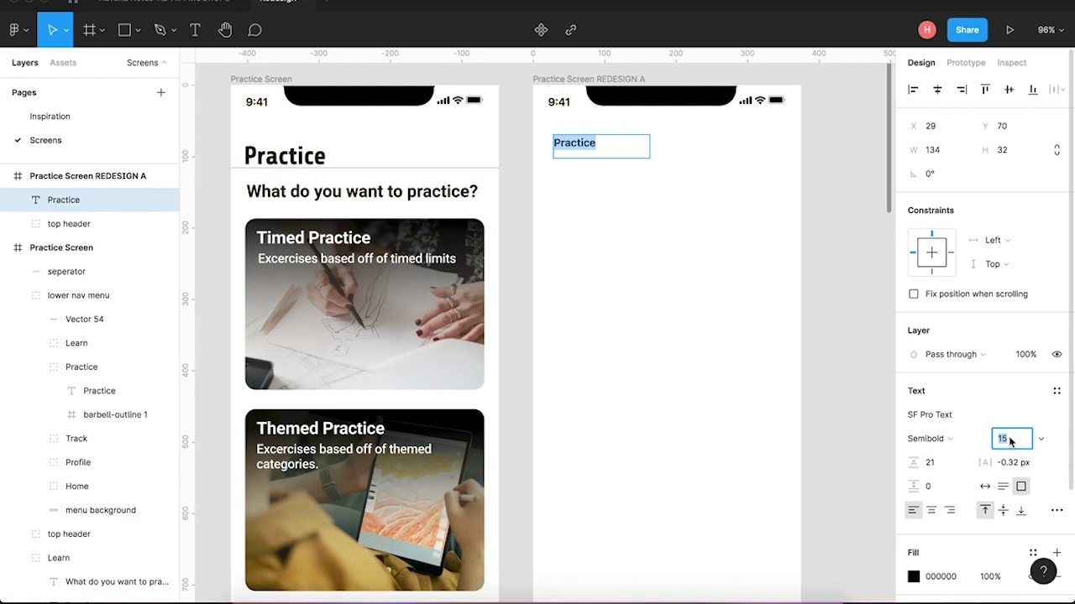
type("20")
key("Return")
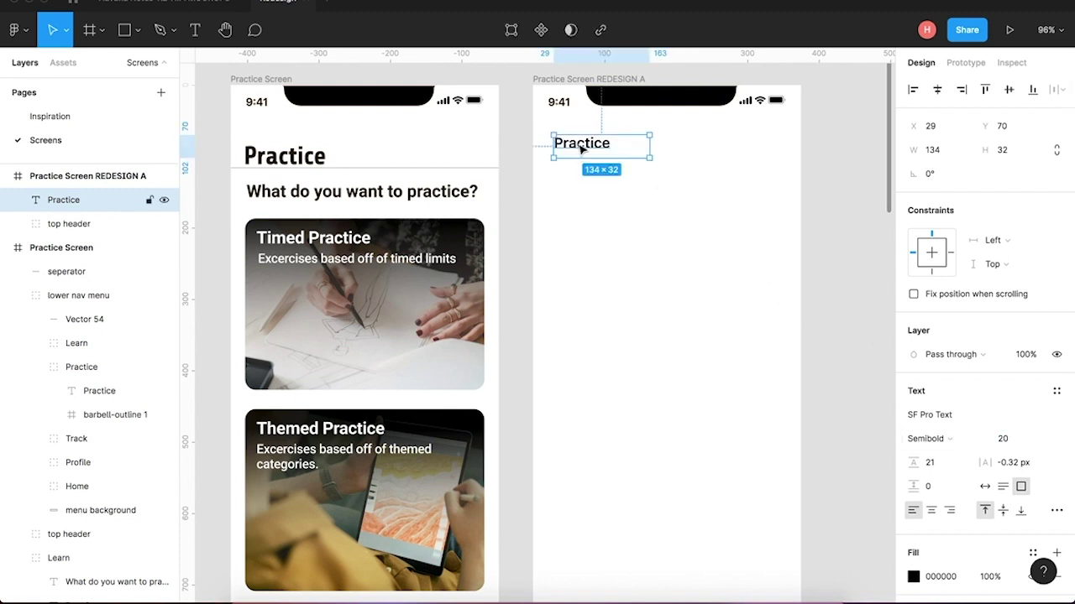
left_click(931, 510)
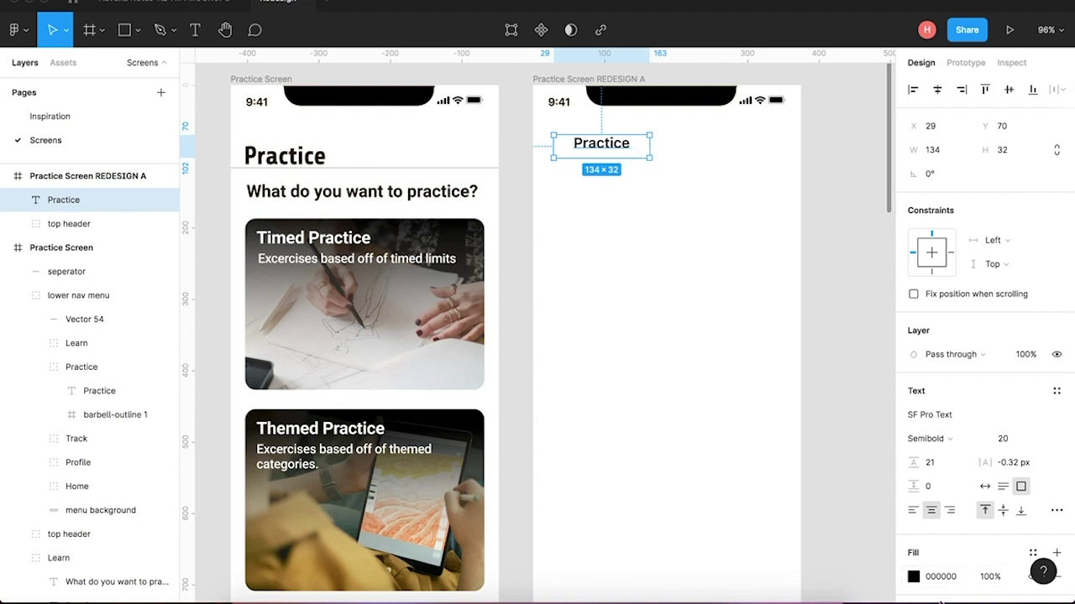
left_click(913, 510)
left_click(1003, 511)
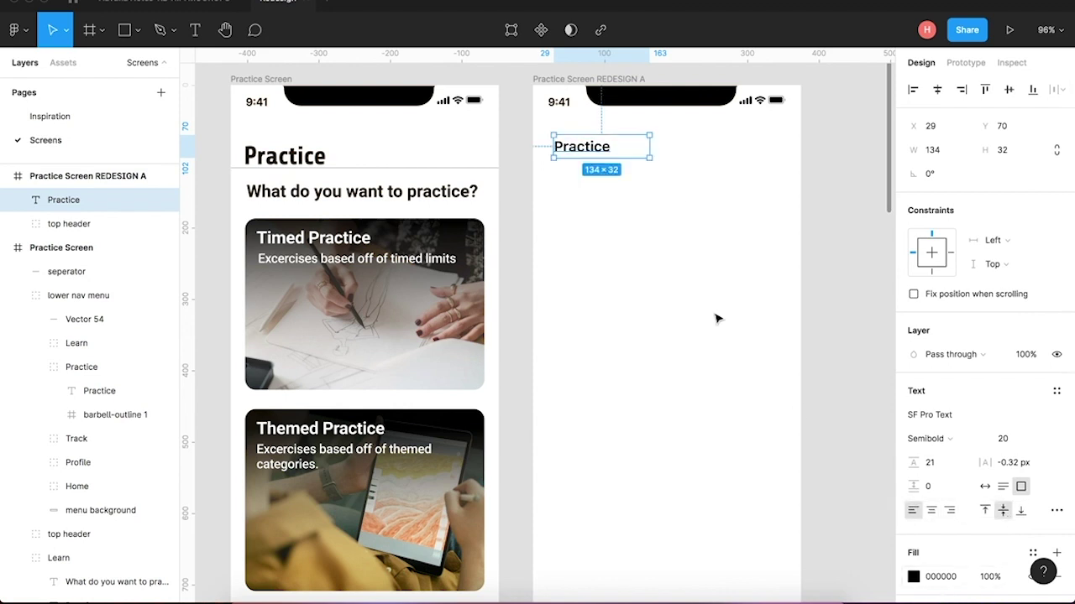
Shrink the Practice text box to about 95 × 23 and position it at X 24, Y 77 in the redesign frame.
left_click_drag(649, 157, 586, 153)
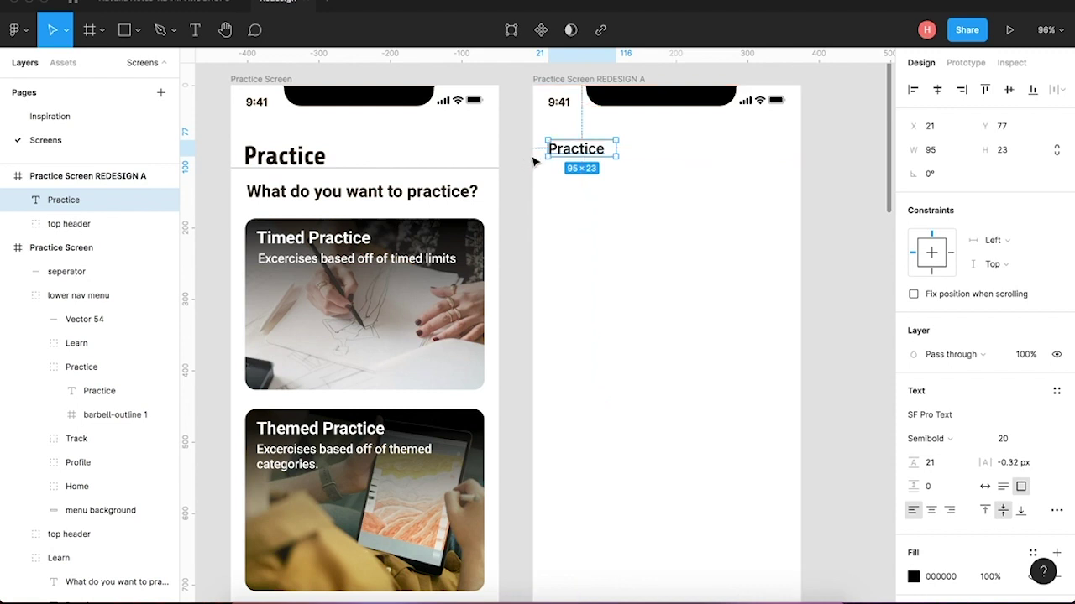
left_click_drag(569, 152, 576, 152)
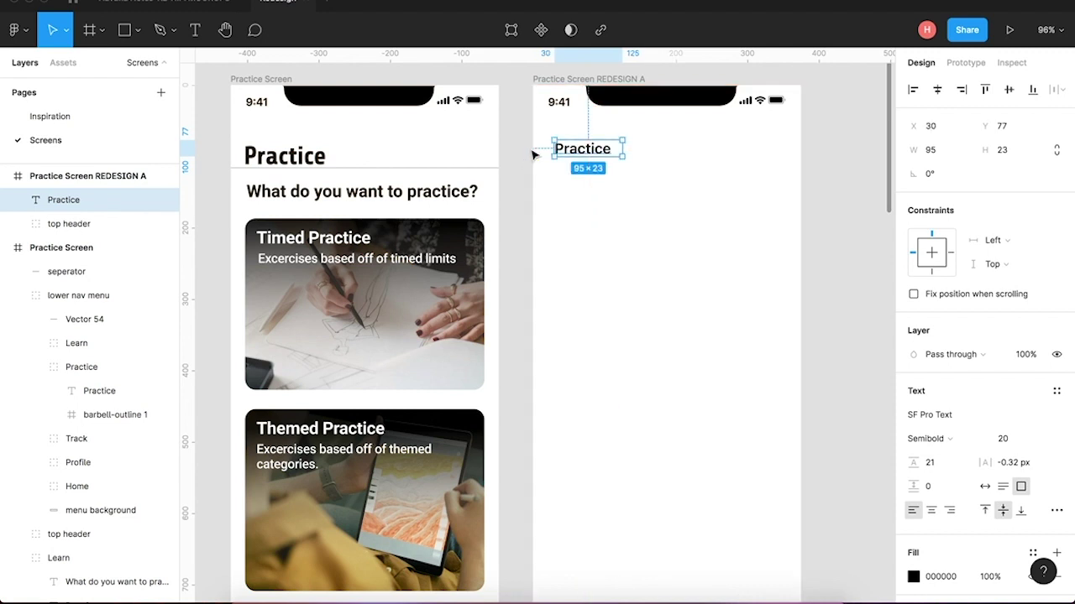
key("Left")
key("Left")
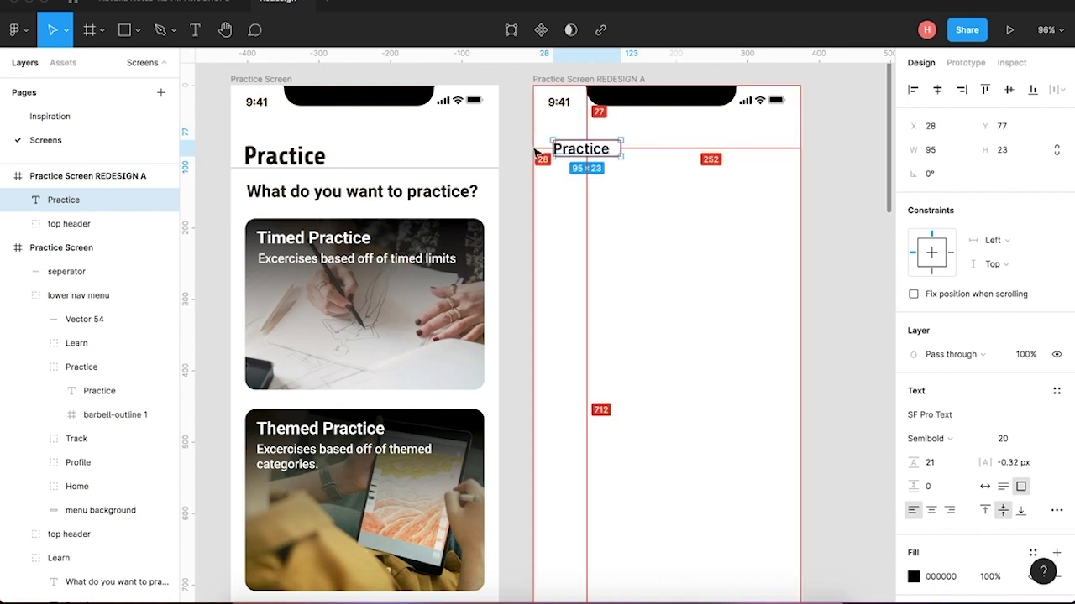
key("Left")
key("Left")
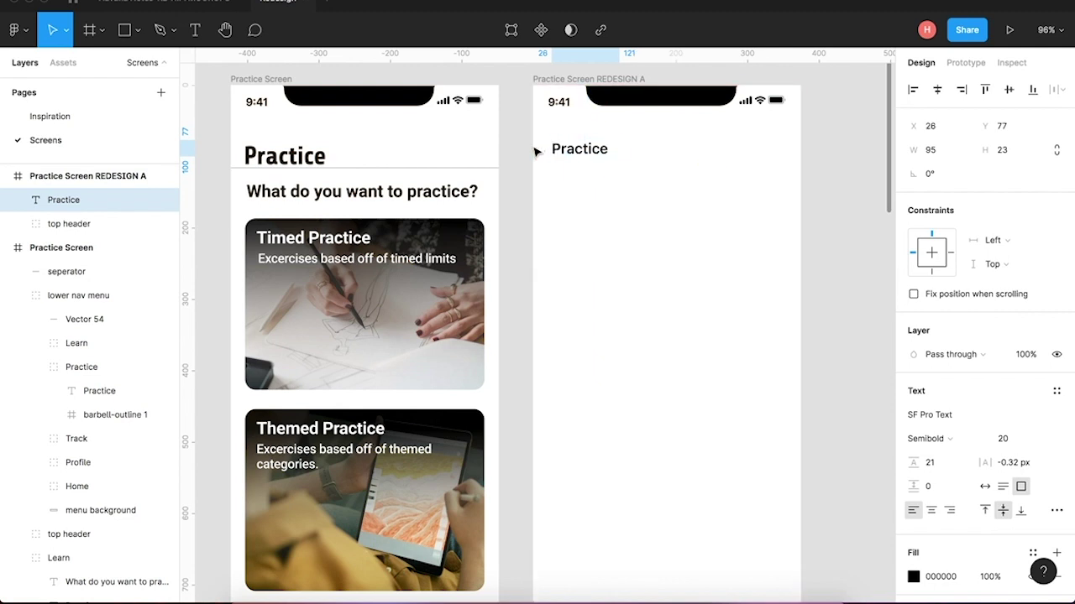
key("Left")
key("Left")
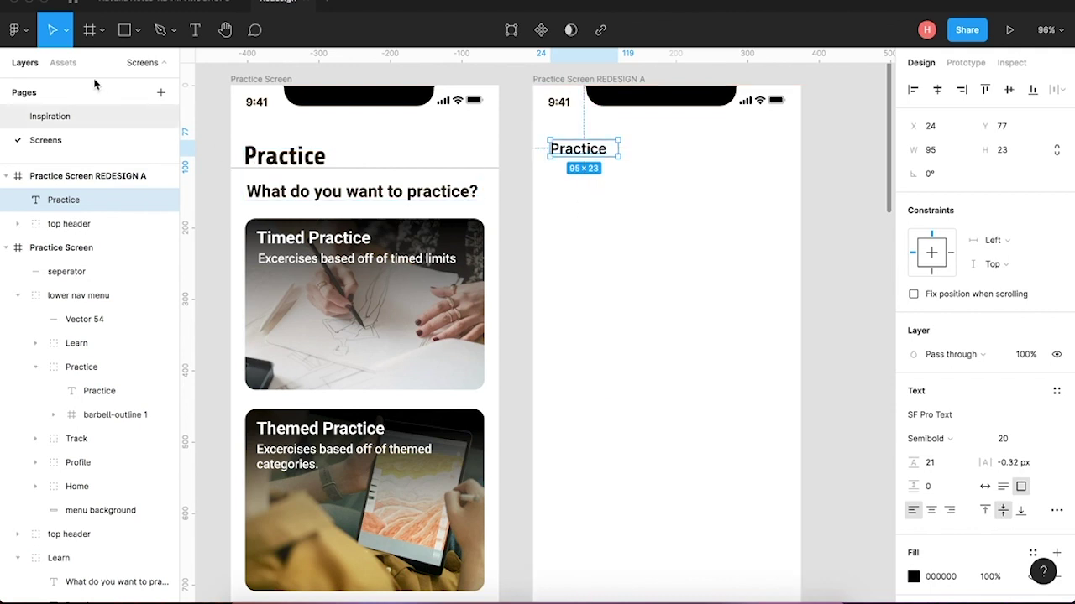
Check the small and big nudge amounts in the preferences.
left_click(20, 32)
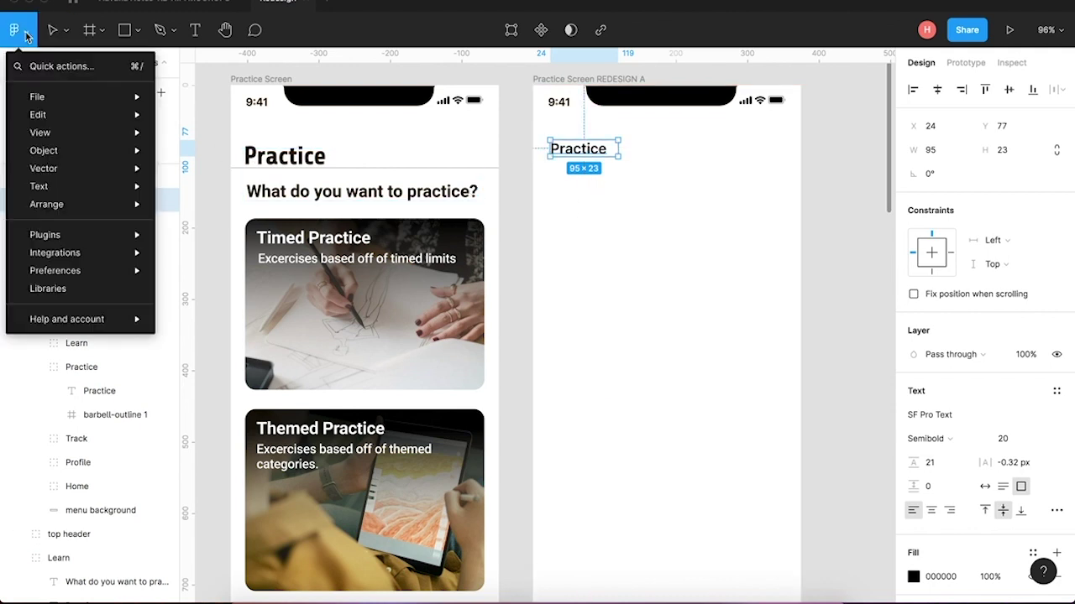
mouse_move(125, 274)
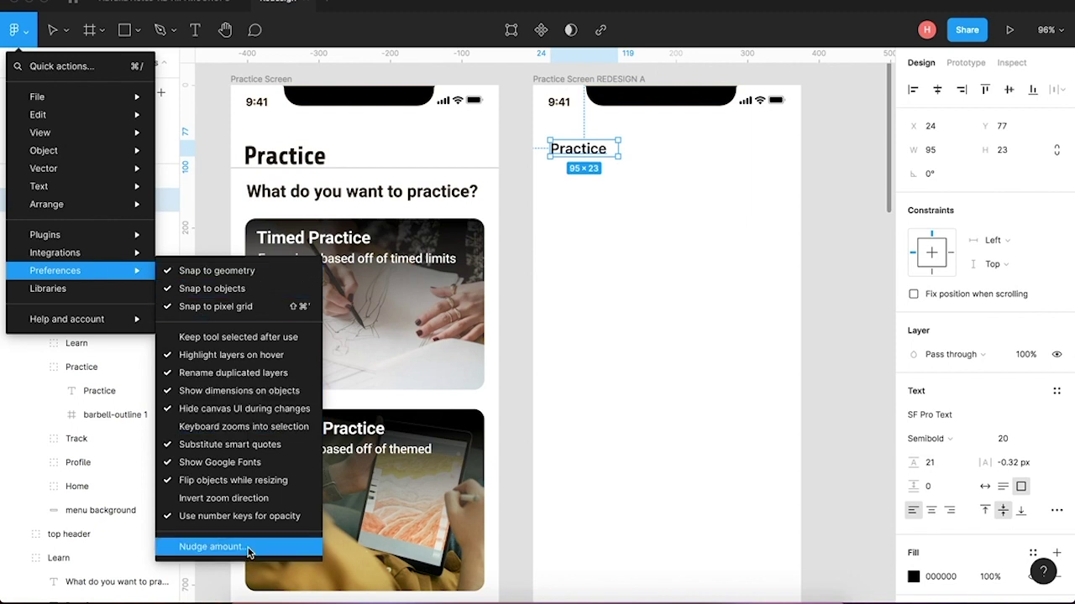
left_click(209, 547)
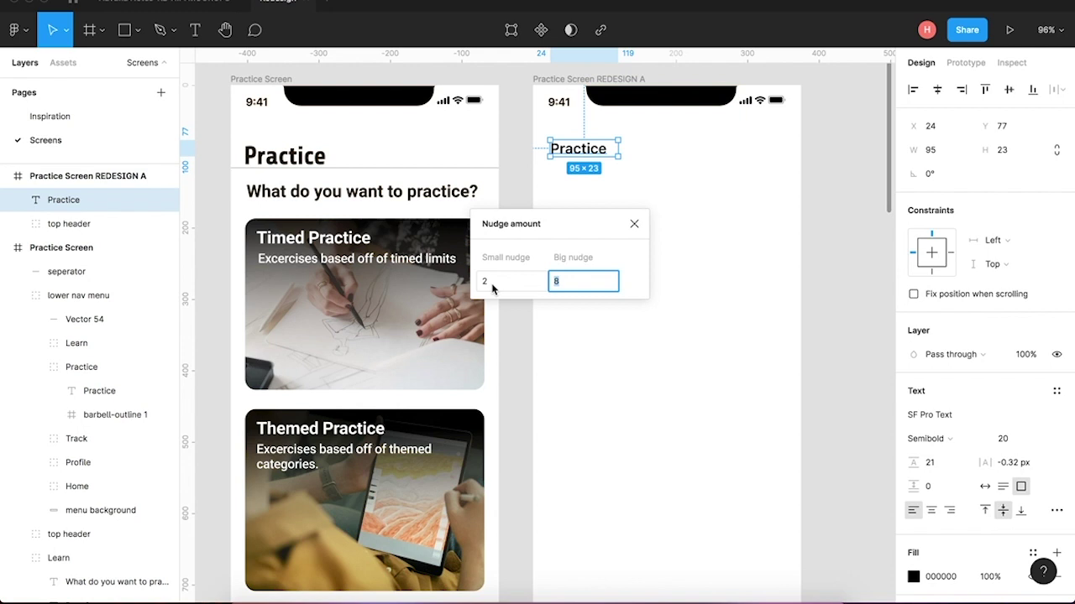
left_click(578, 283)
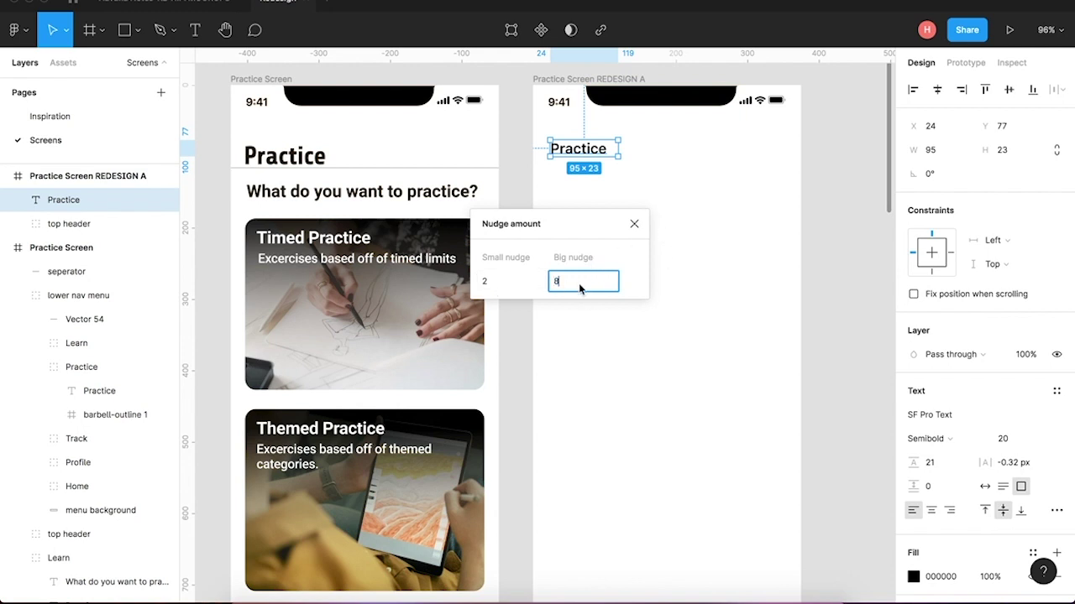
left_click(635, 225)
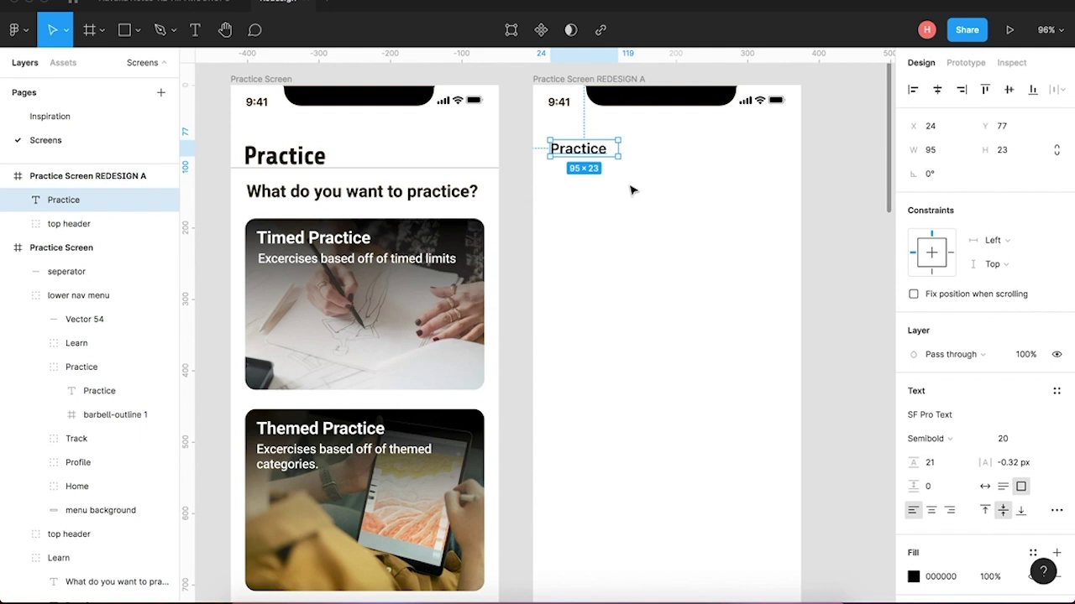
Duplicate the Practice text to Y 127, change the copy to "What do you want to practice?" and widen its box to about 317.
left_click(632, 186)
left_click(585, 157)
left_click_drag(585, 157, 580, 193)
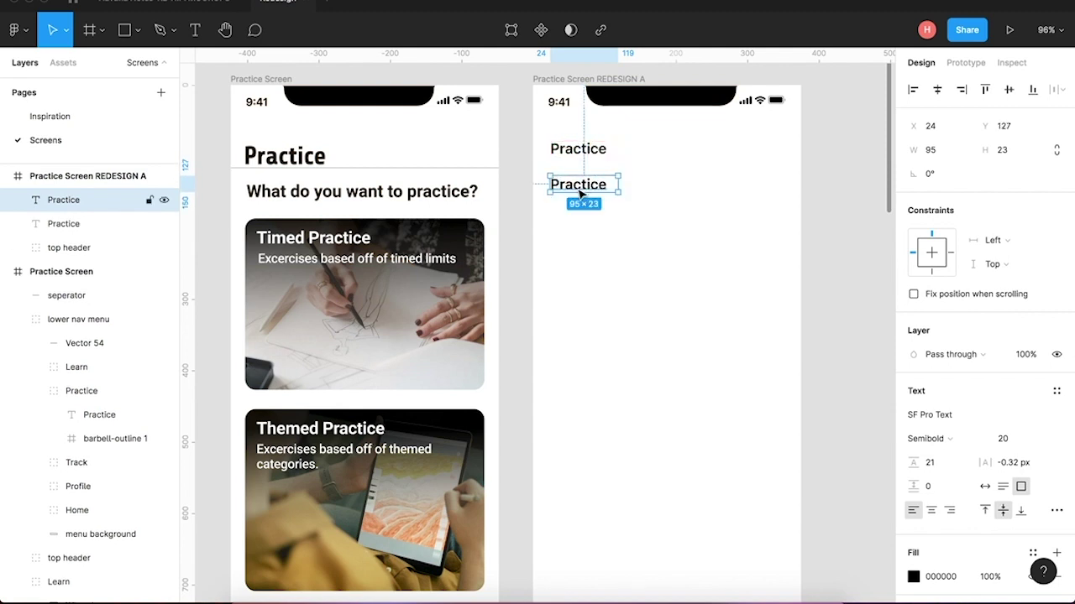
double_click(577, 186)
type("What d")
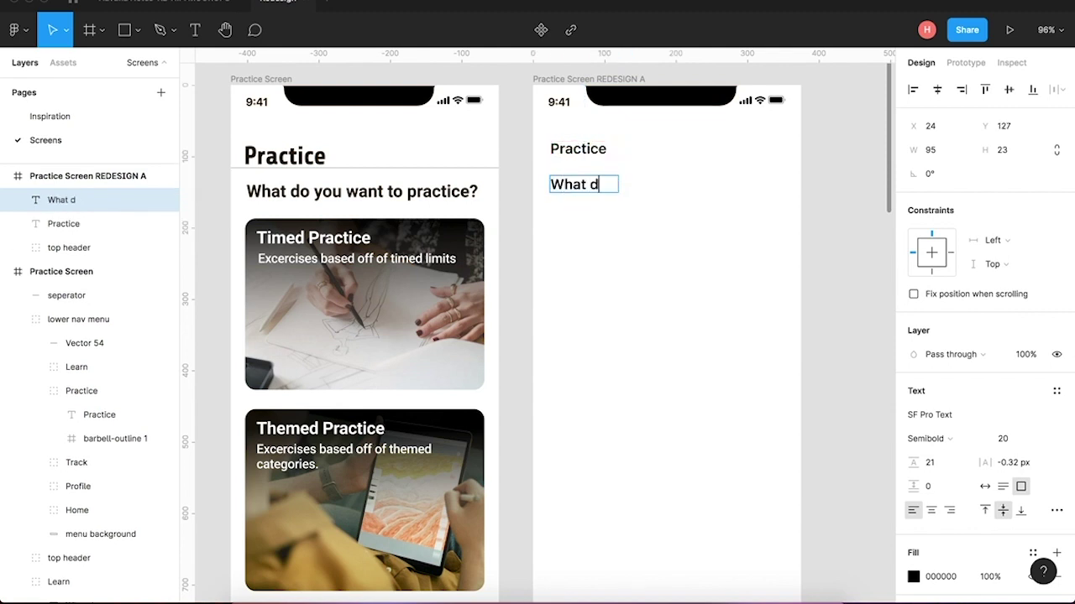
type("o you want to pra")
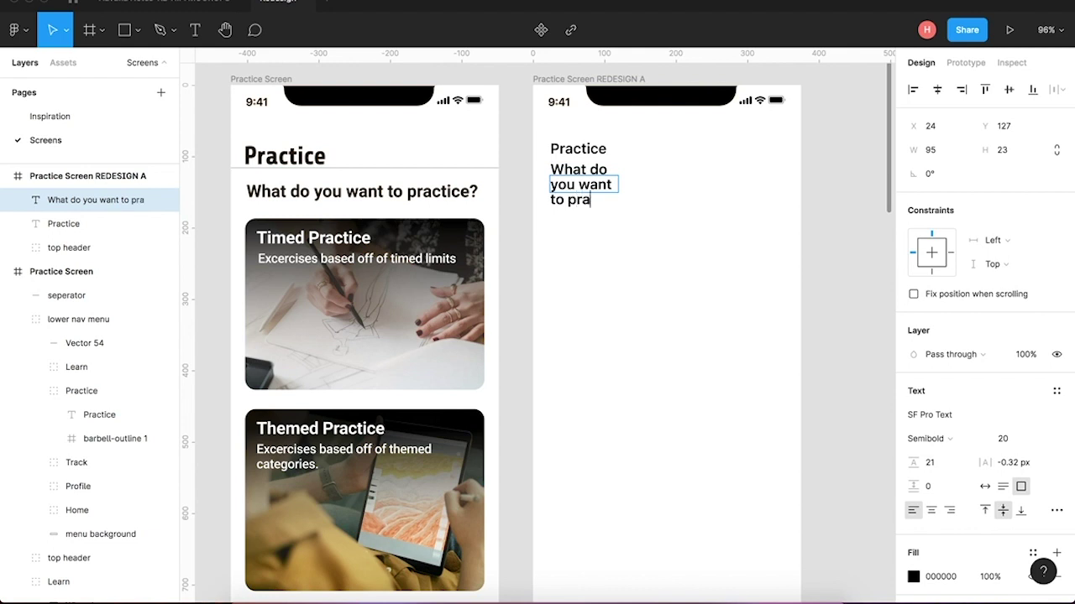
type("ctice?")
key("Escape")
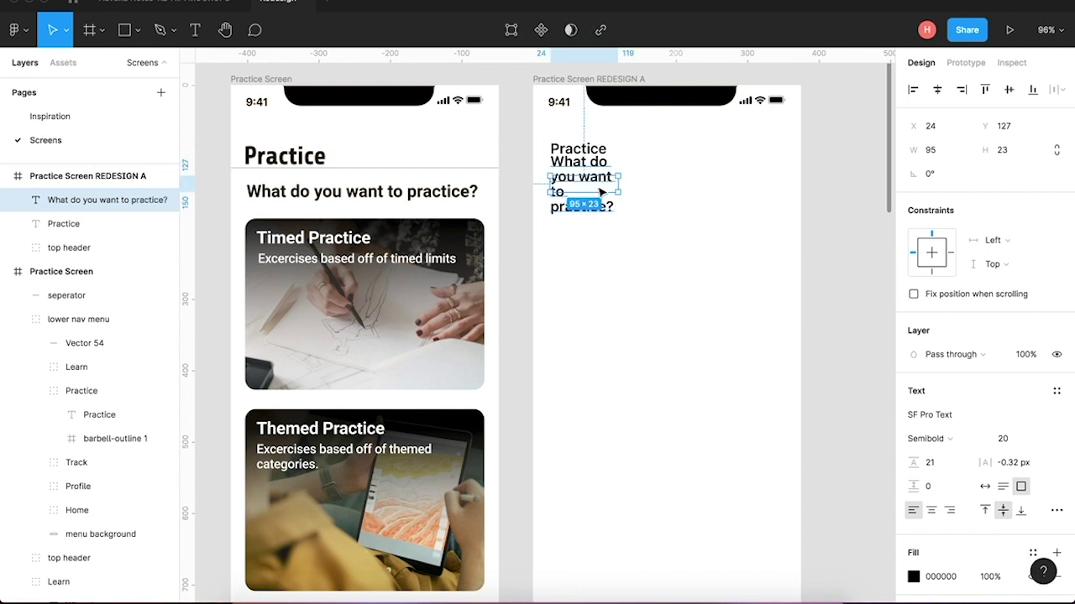
left_click_drag(618, 184, 780, 204)
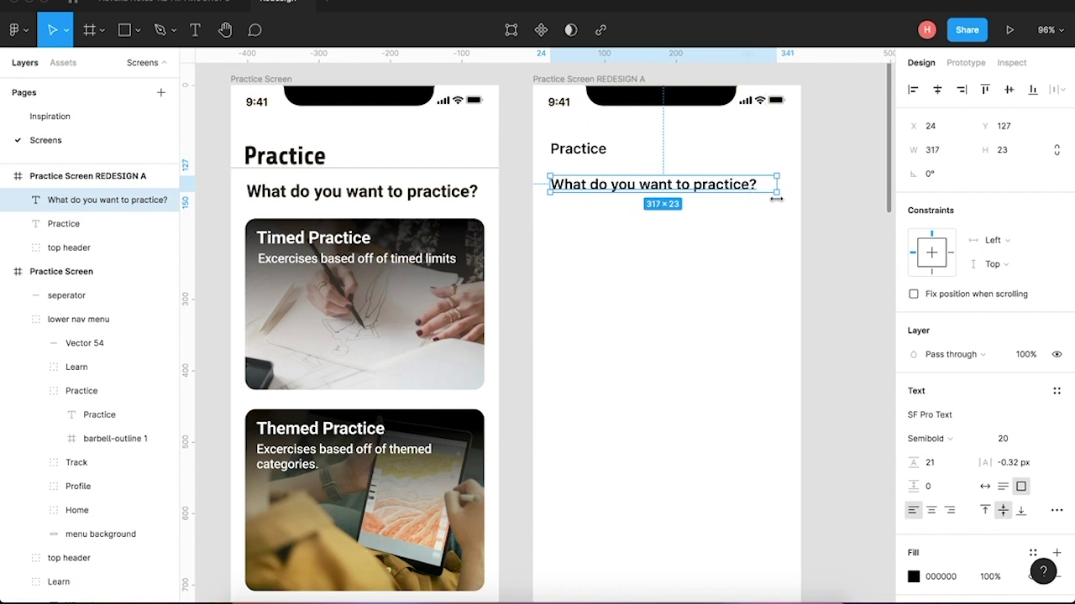
Draw a rectangle about 322 × 193 below the question text and shift it down to Y 177.
left_click(731, 214)
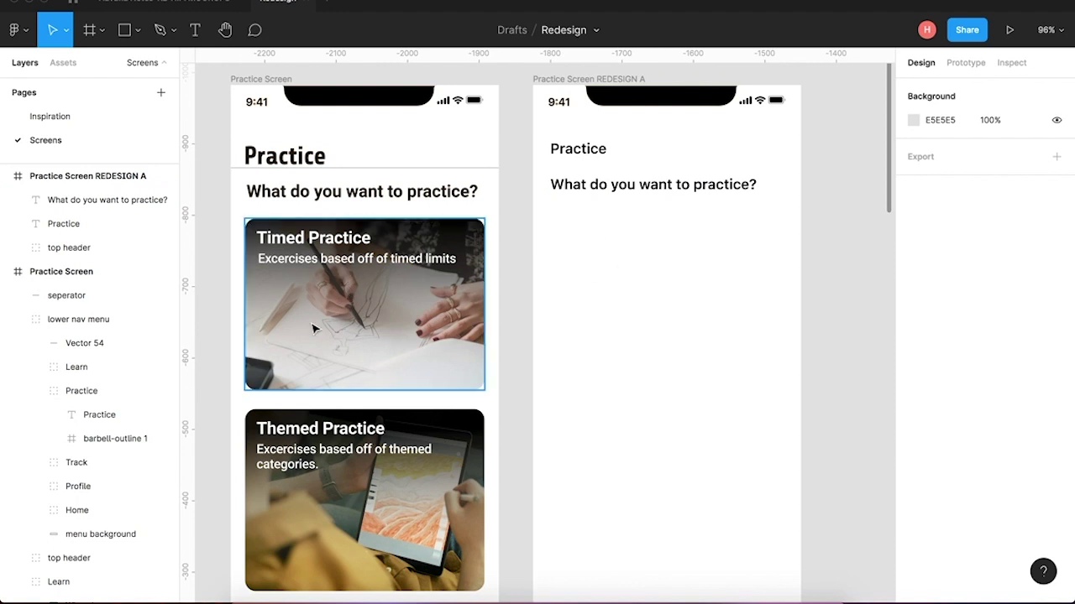
key("r")
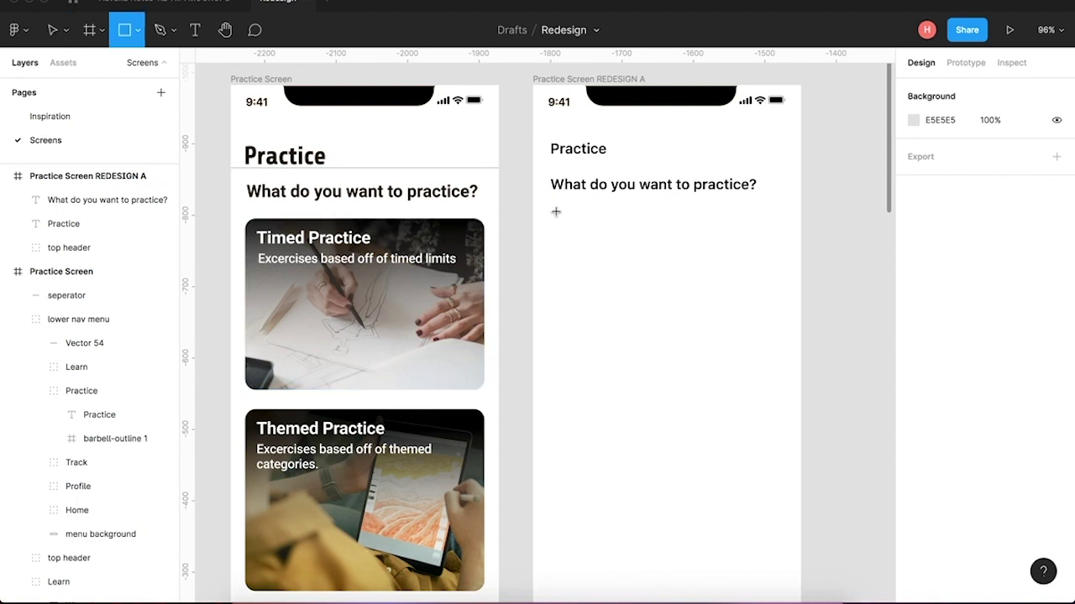
left_click_drag(552, 210, 777, 347)
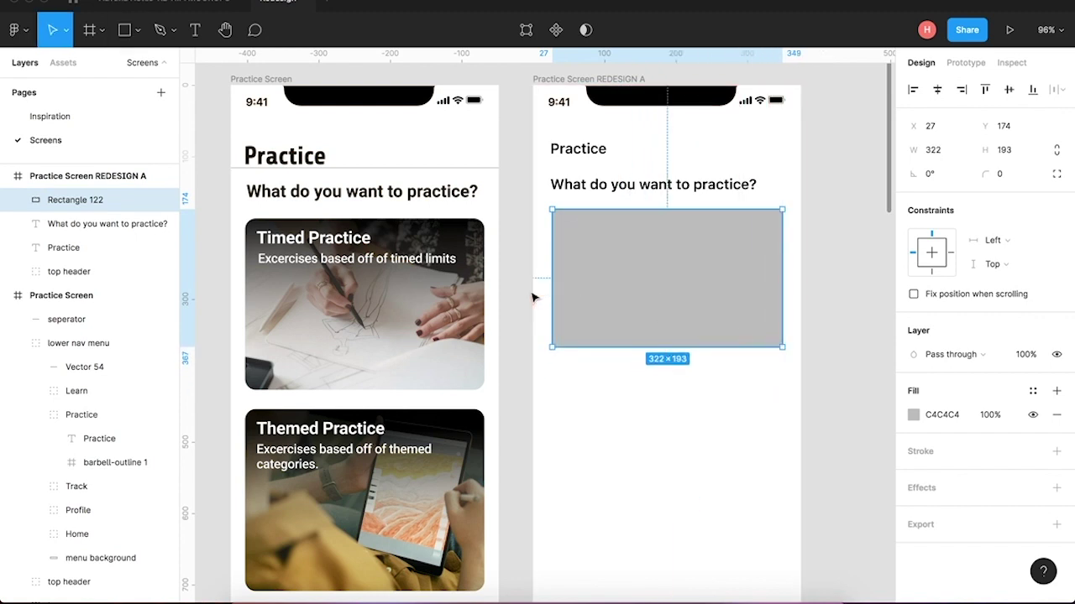
left_click(577, 275)
left_click_drag(577, 274, 579, 281)
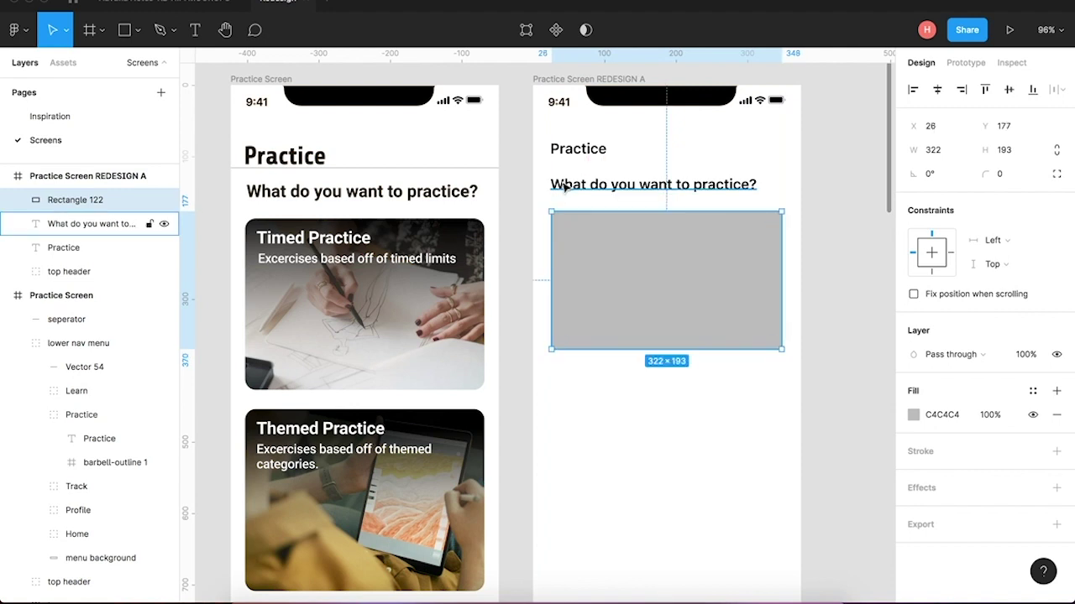
Align the grey rectangle's left edge with the text above, at X 24 in the redesign frame.
left_click(564, 187)
left_click(590, 275)
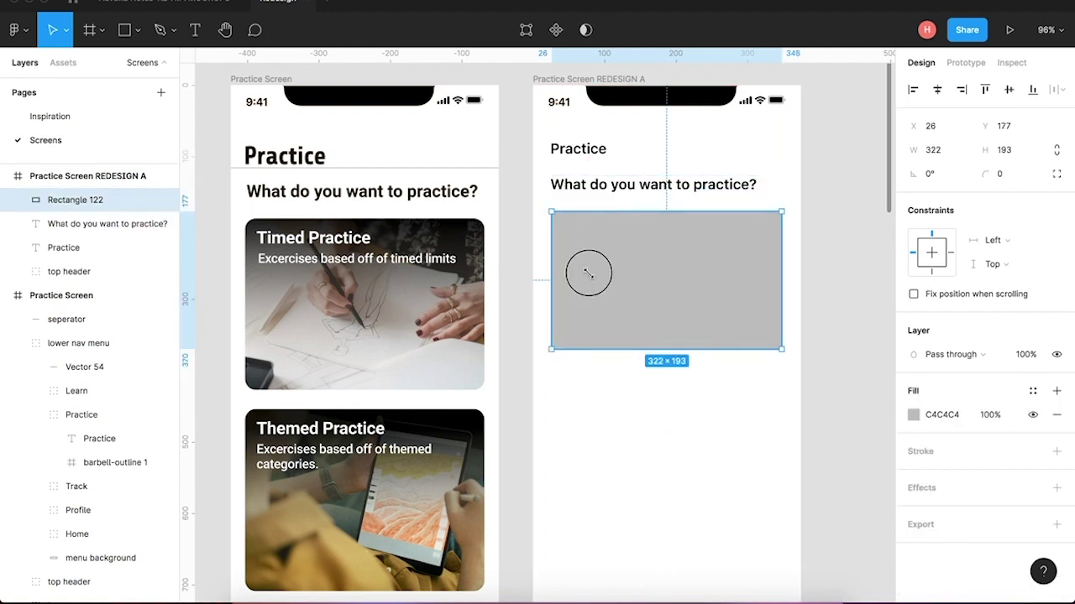
left_click_drag(587, 273, 582, 276)
key("alt")
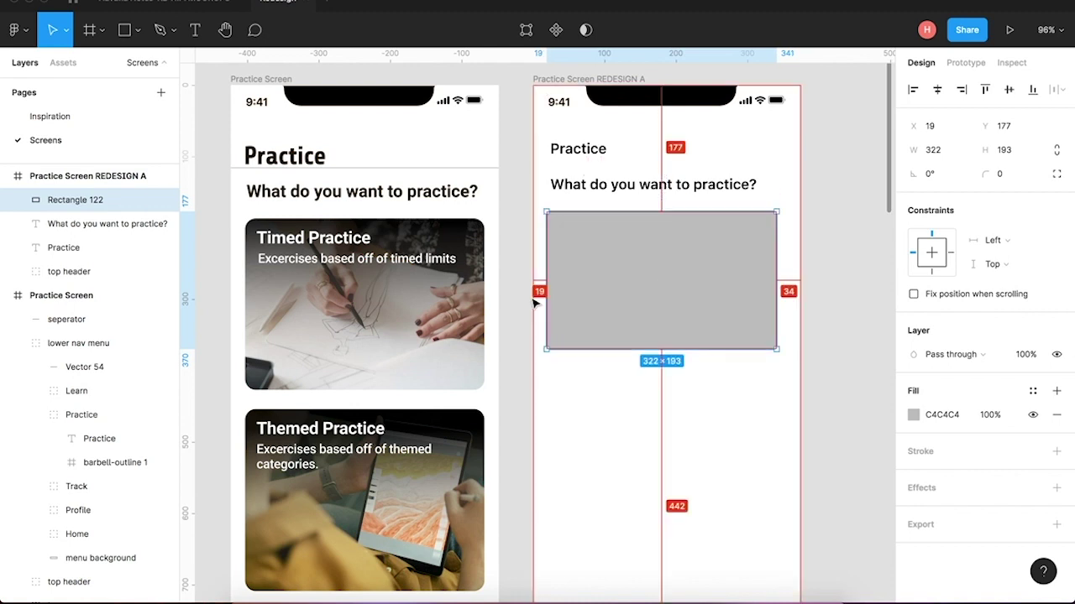
key("Right")
key("Right")
key("Right")
key("Right")
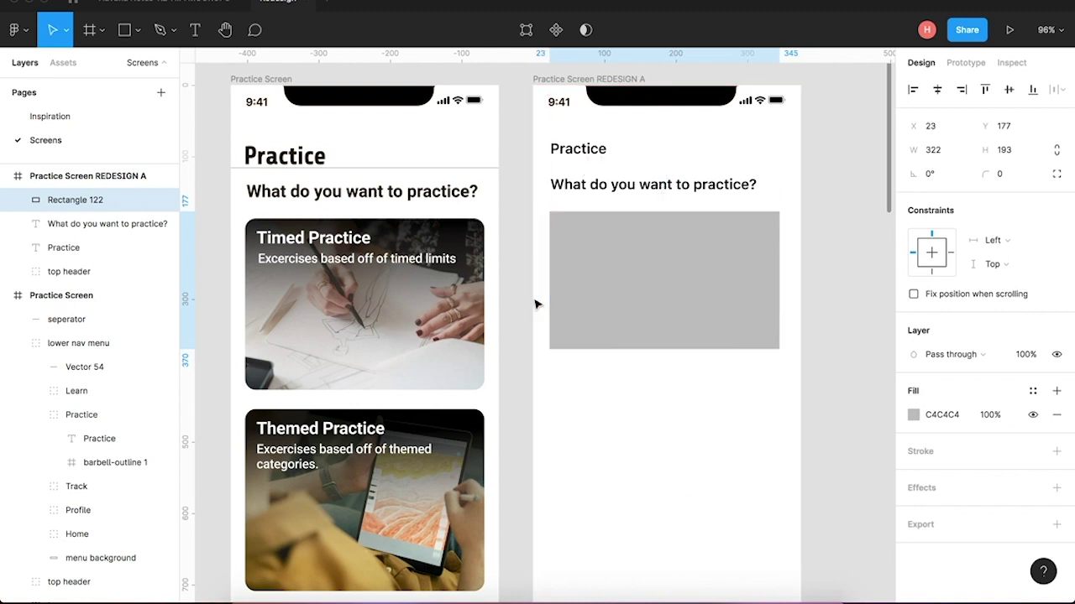
key("Right")
key("Right")
key("alt")
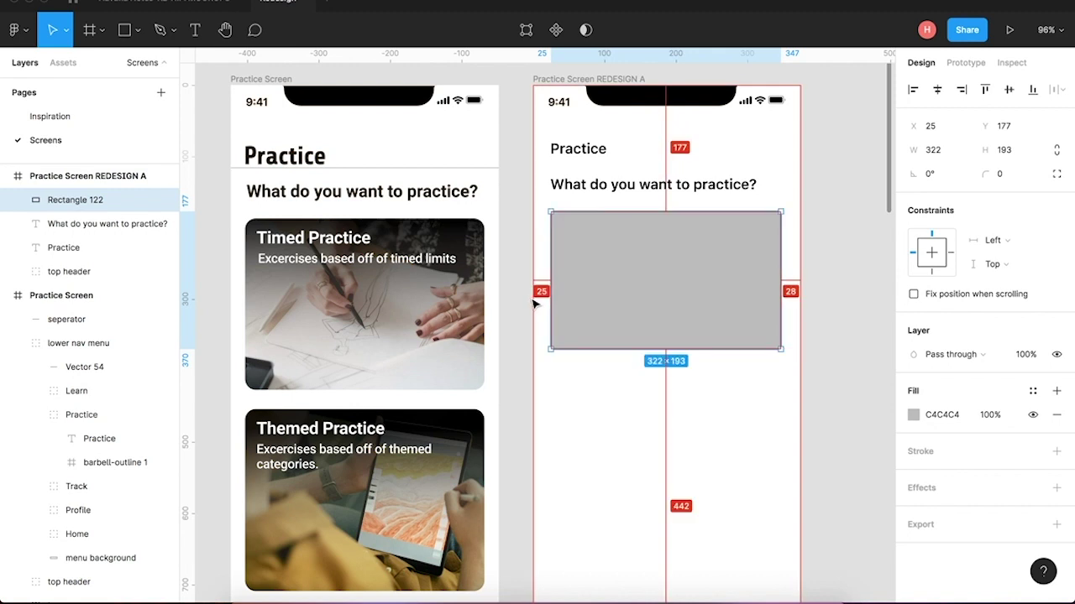
scroll(562, 272, "up", 10)
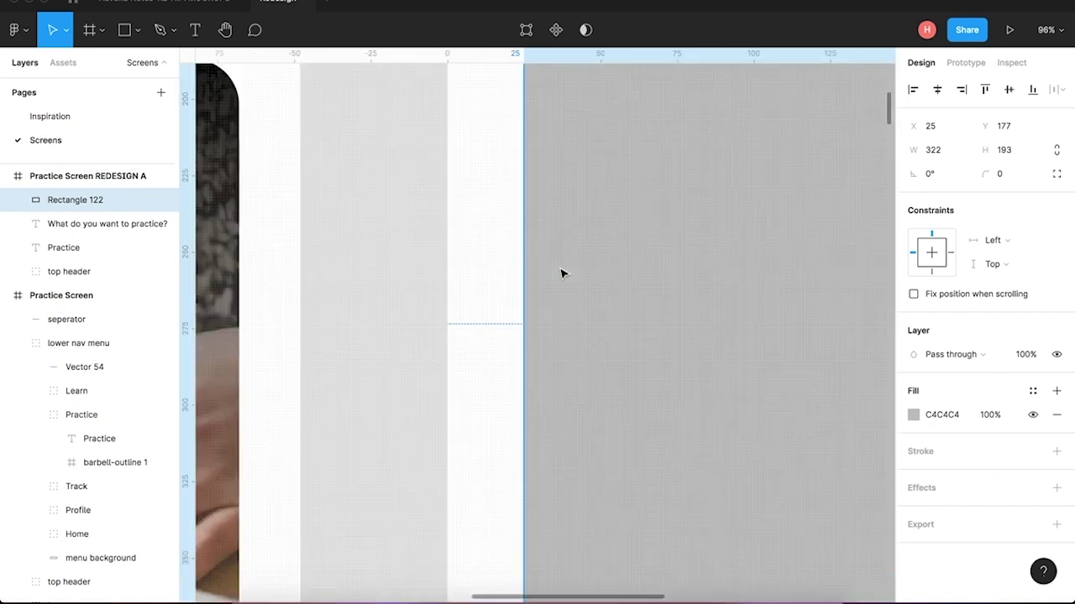
key("Left")
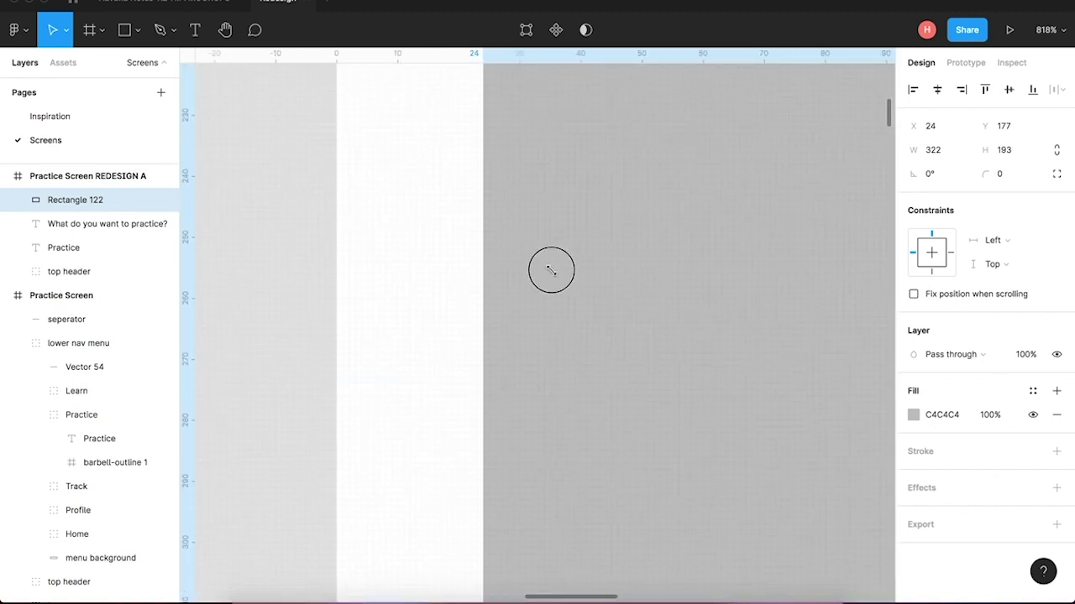
scroll(722, 404, "down", 10)
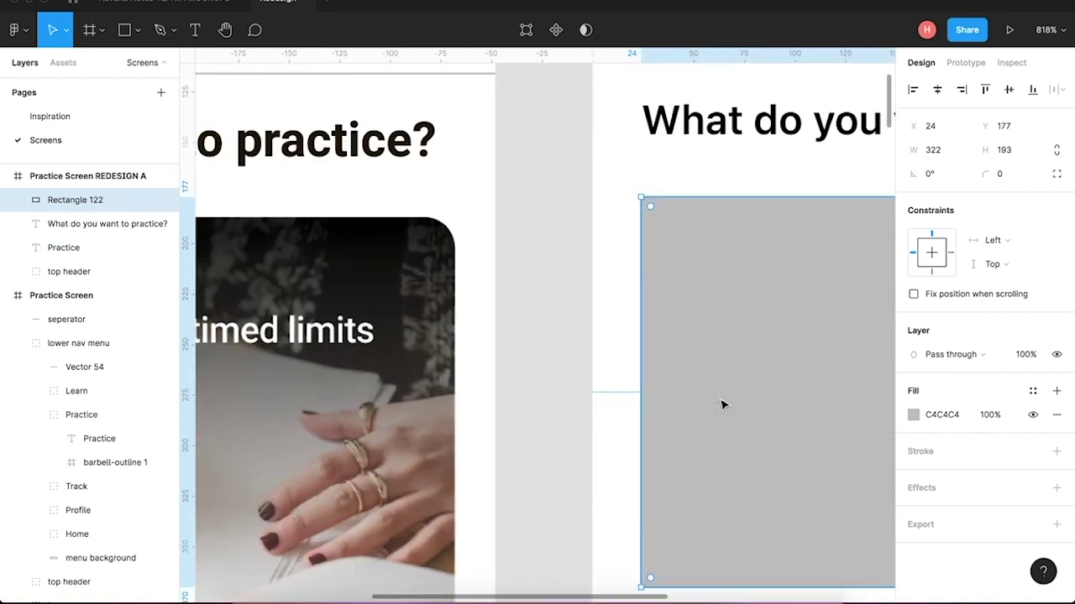
scroll(722, 407, "down", 5)
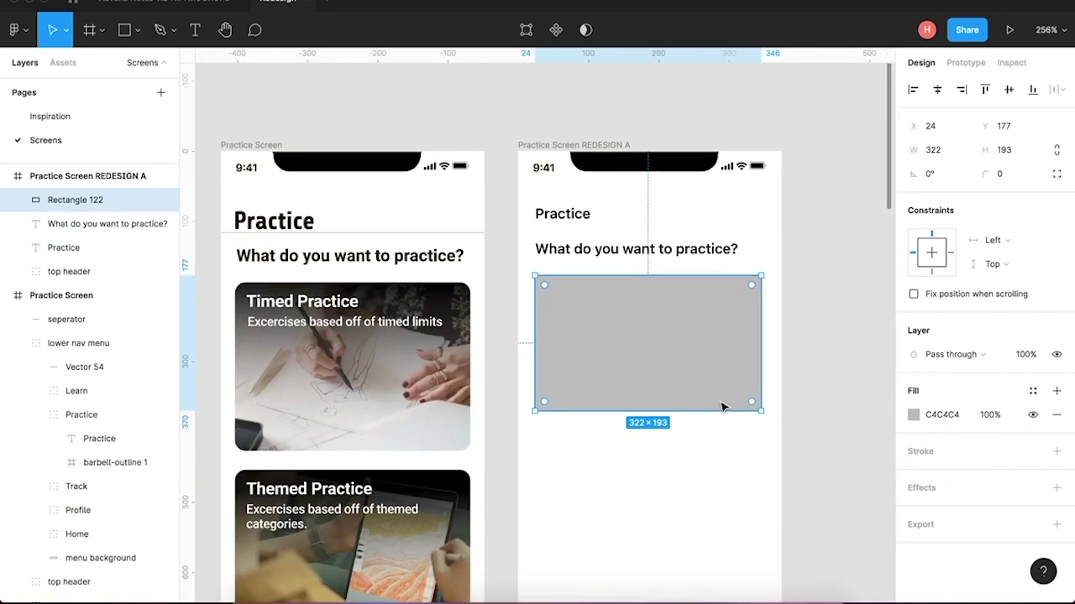
Widen the grey rectangle to a width of 327.
left_click_drag(758, 350, 766, 349)
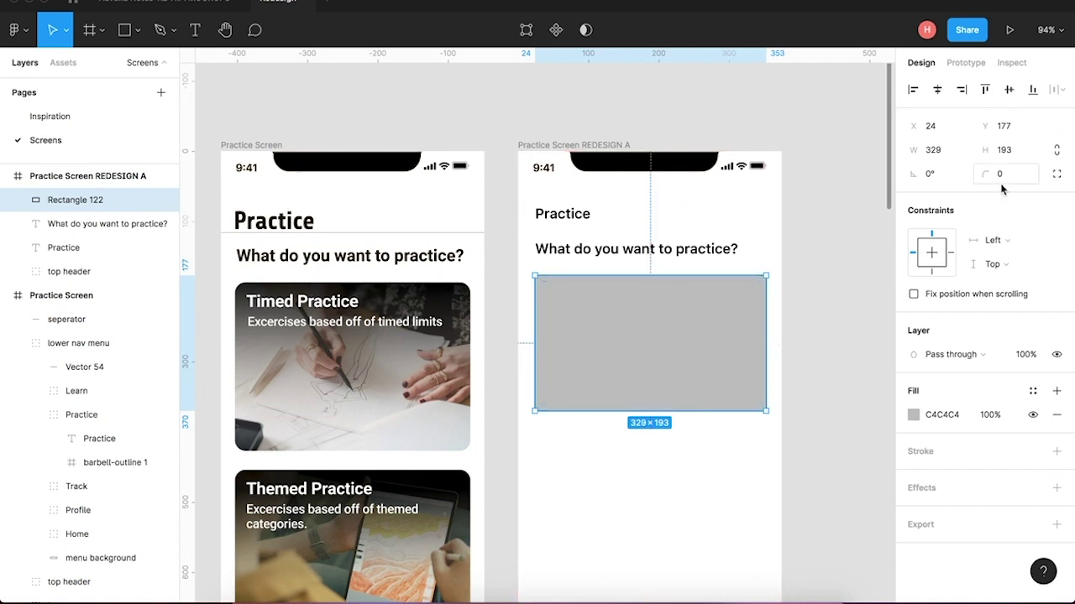
left_click(939, 150)
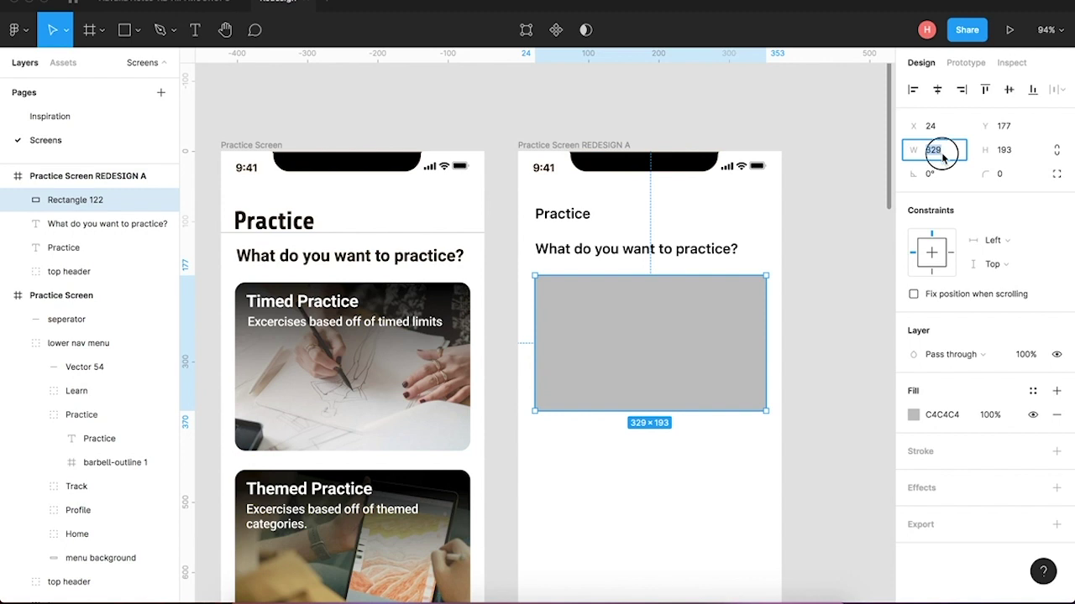
left_click(942, 156)
type("7")
left_click(823, 325)
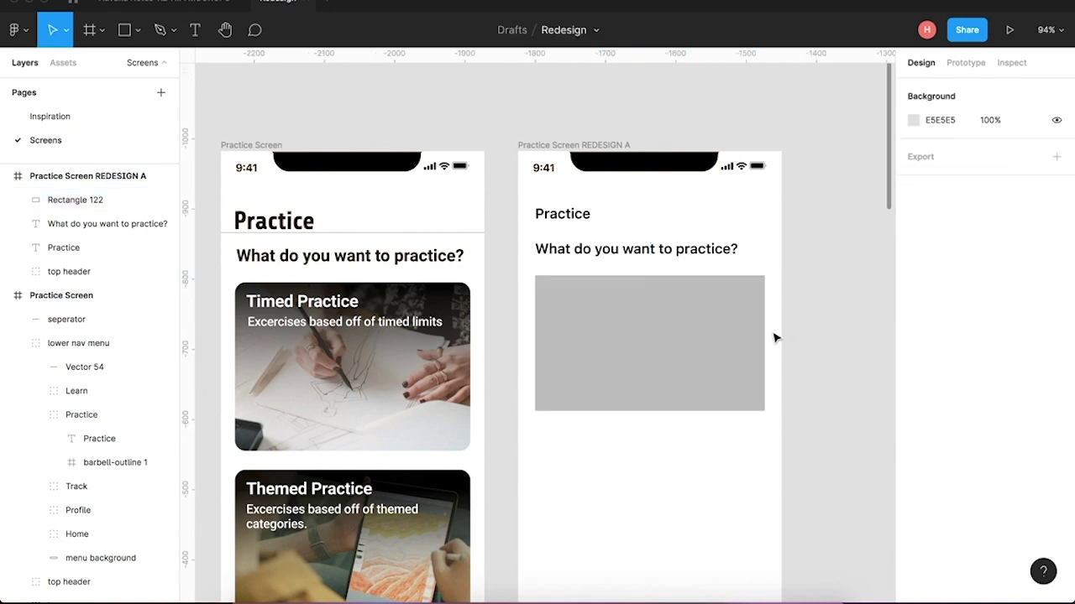
Round the corners of the grey card rectangle below the question text to a radius of 16.
left_click(751, 360)
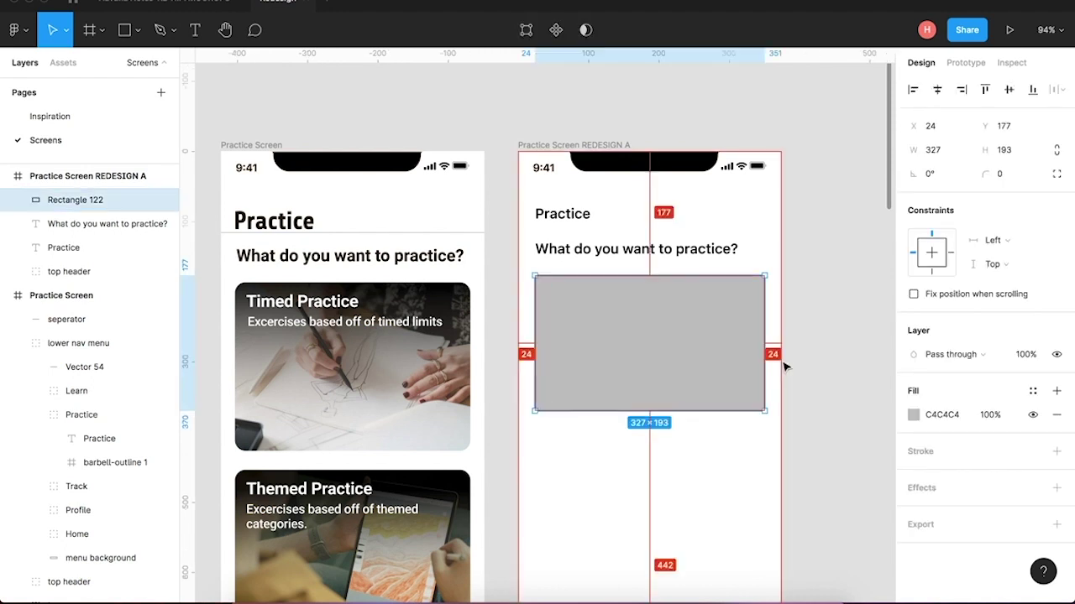
key("alt")
left_click(811, 403)
left_click(693, 344)
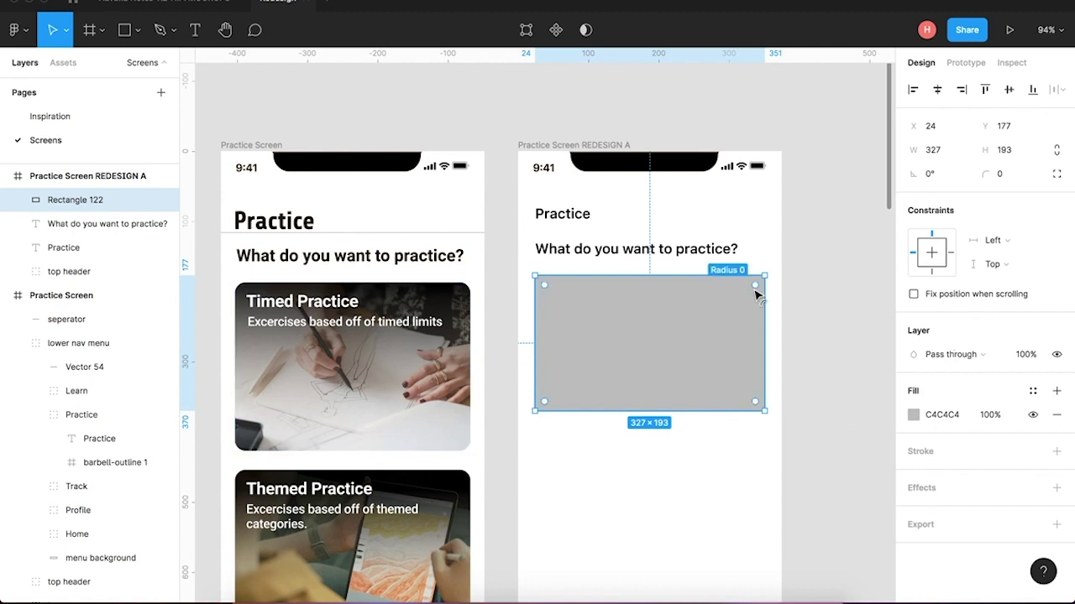
left_click_drag(755, 286, 750, 298)
left_click_drag(749, 292, 754, 288)
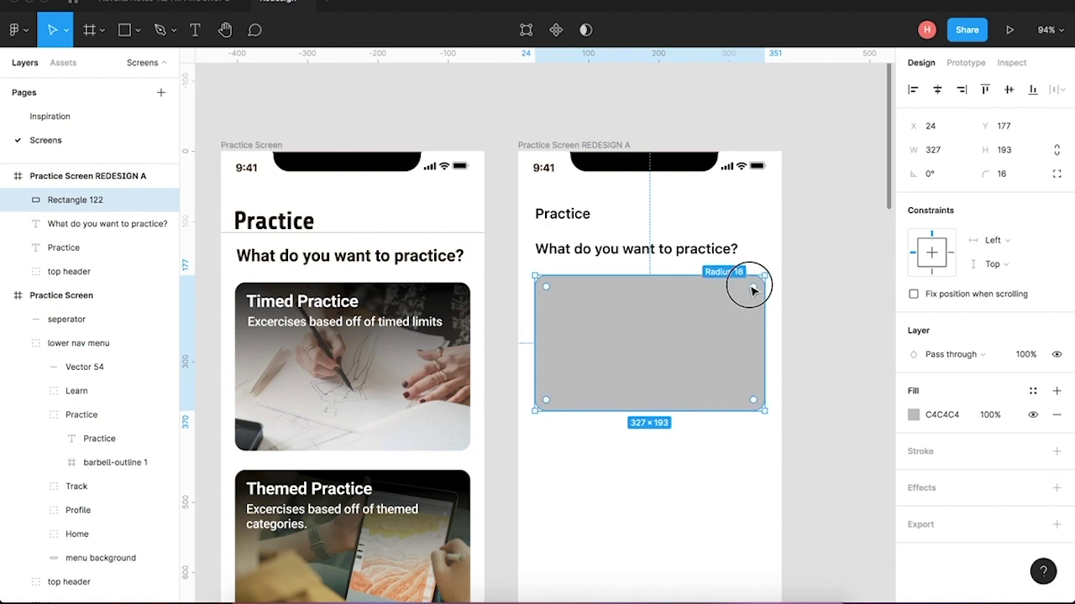
left_click(850, 375)
Duplicate the rounded grey card directly below the first one, keeping X 24 and placing it at Y 386.
left_click(663, 350)
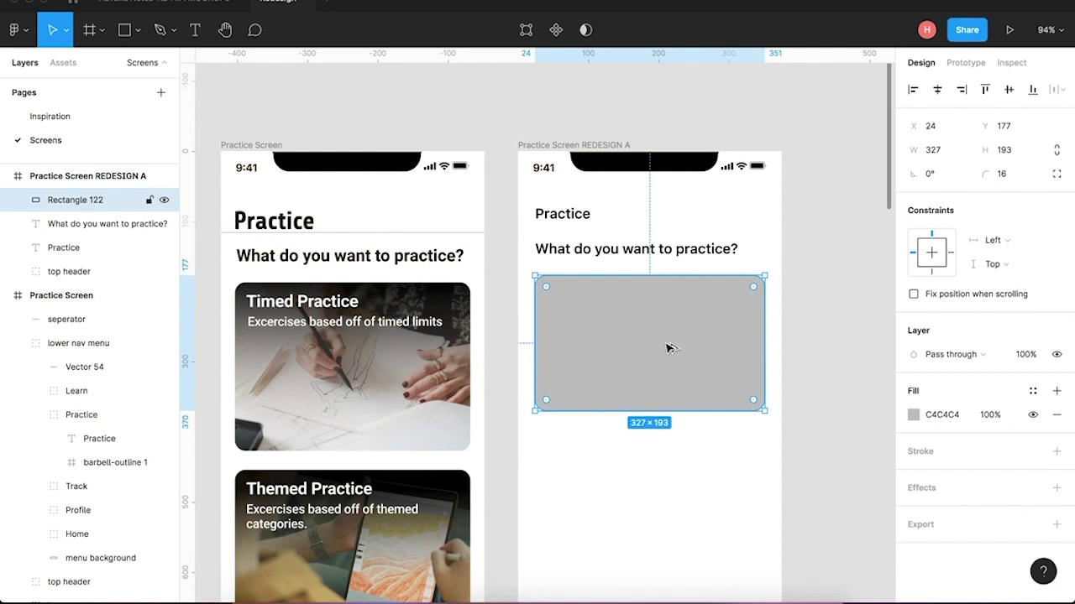
left_click_drag(669, 347, 667, 495, "alt")
left_click(828, 471)
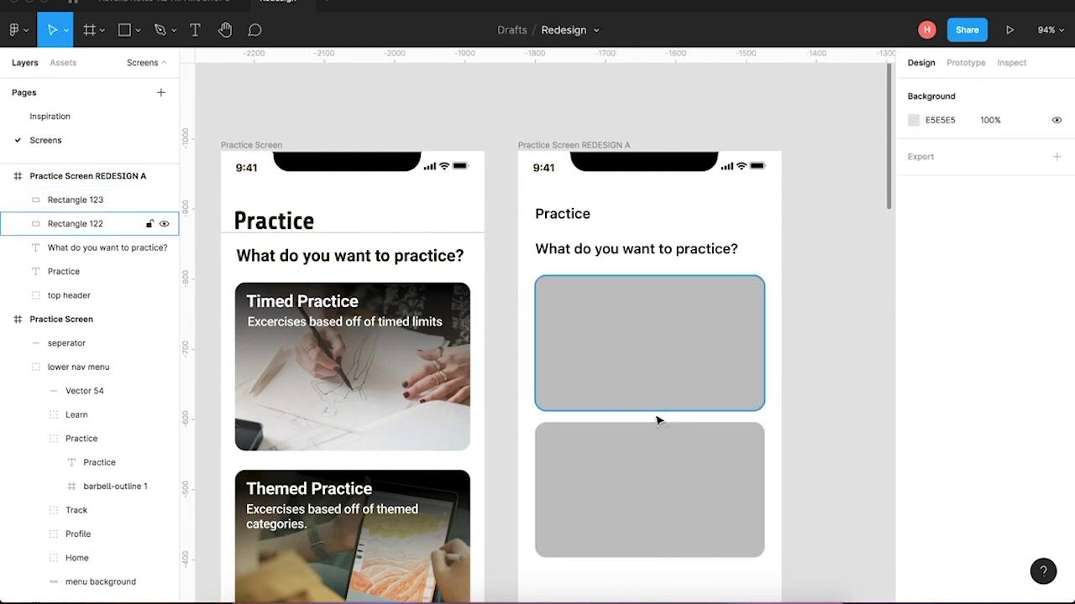
left_click(675, 526)
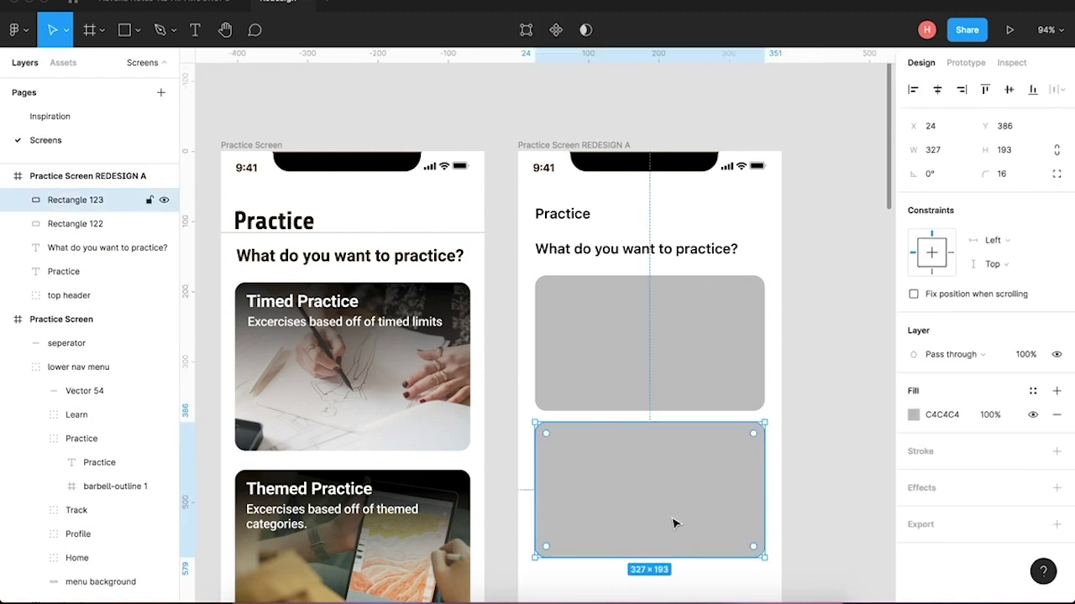
left_click(837, 439)
scroll(837, 439, "down", 4)
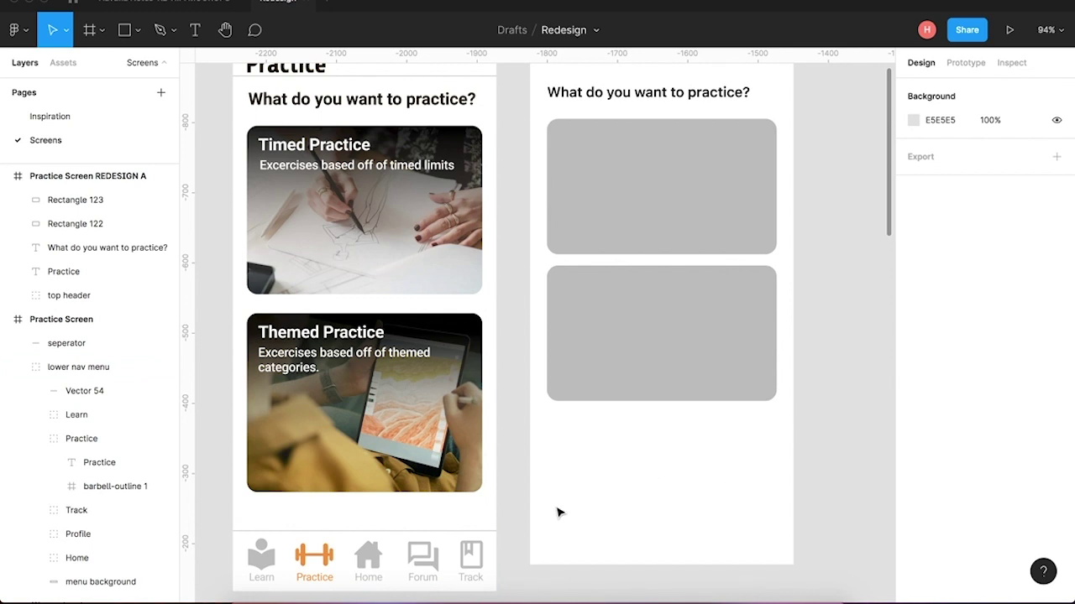
key("r")
left_click_drag(529, 518, 792, 562)
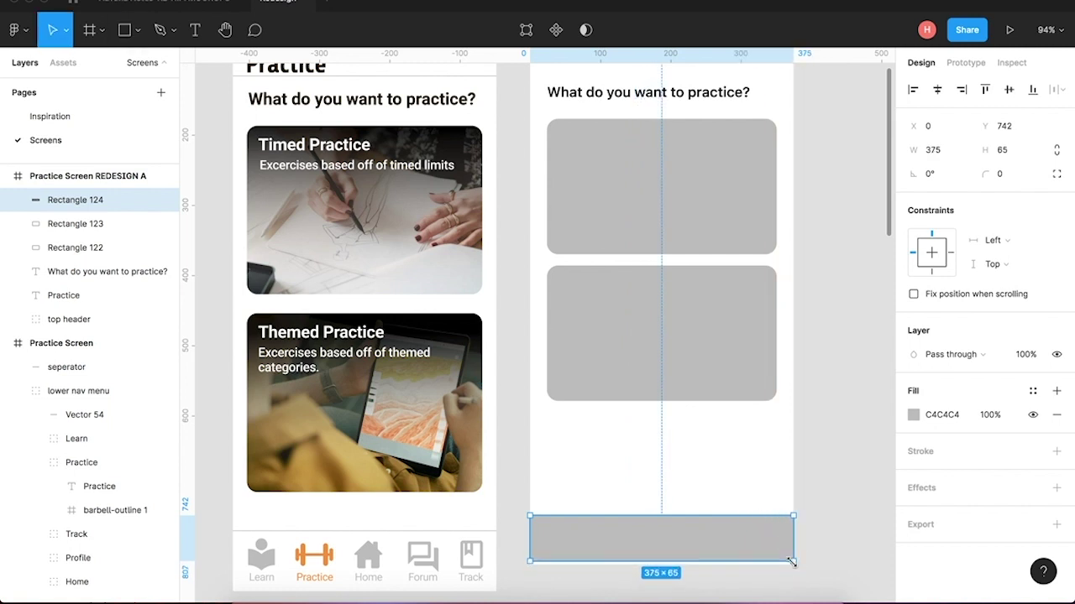
key("Delete")
Draw a full-width rectangle about 375 × 68 along the redesign frame's bottom edge and fill it with white (FFFFFF).
key("r")
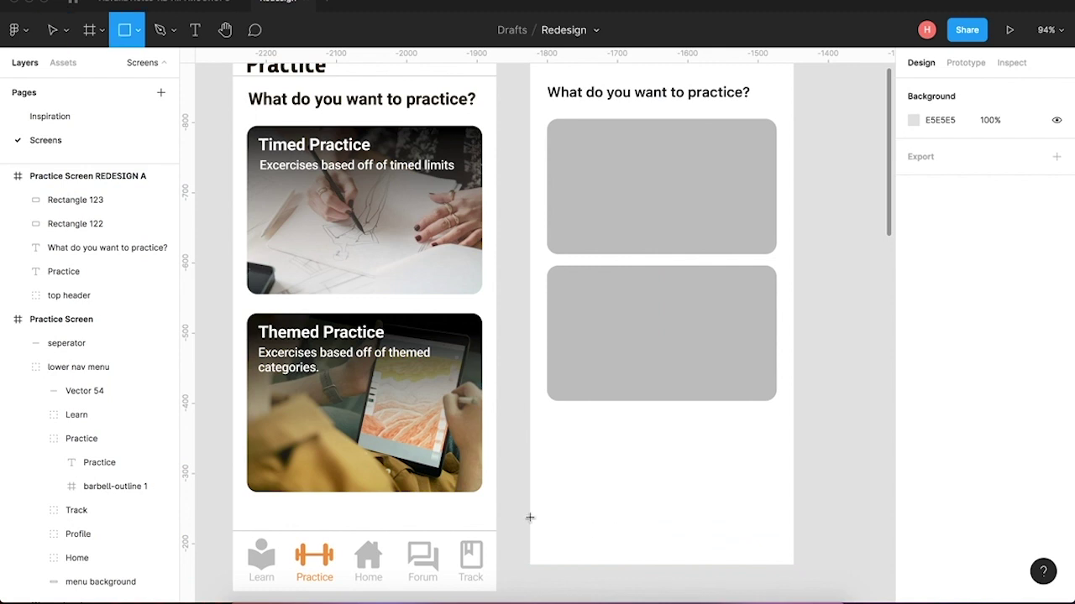
left_click_drag(530, 518, 792, 564)
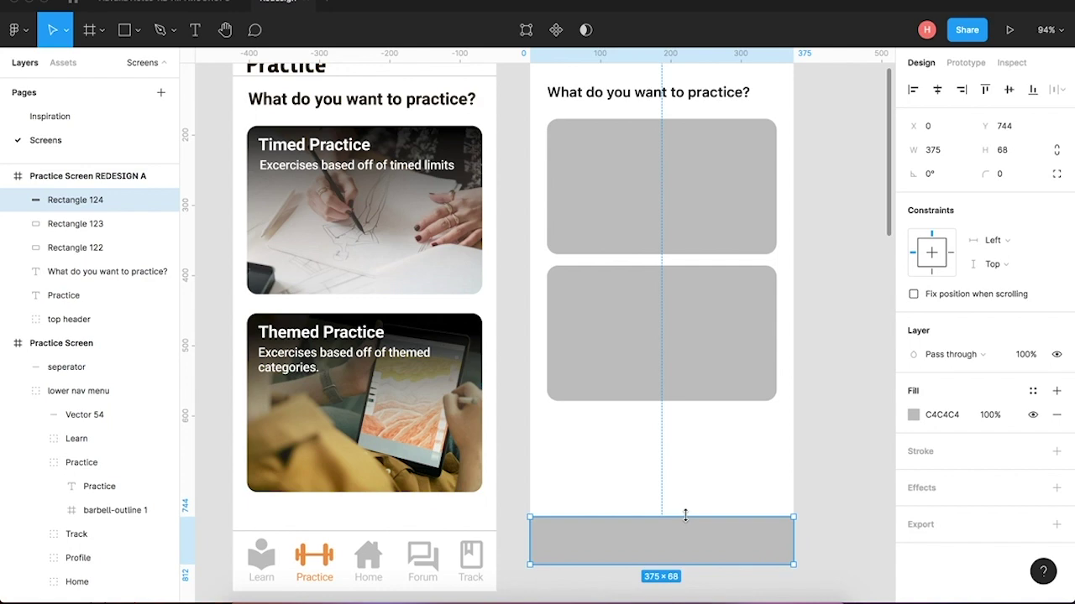
scroll(685, 516, "up", 2)
scroll(683, 513, "down", 2)
scroll(683, 511, "up", 2)
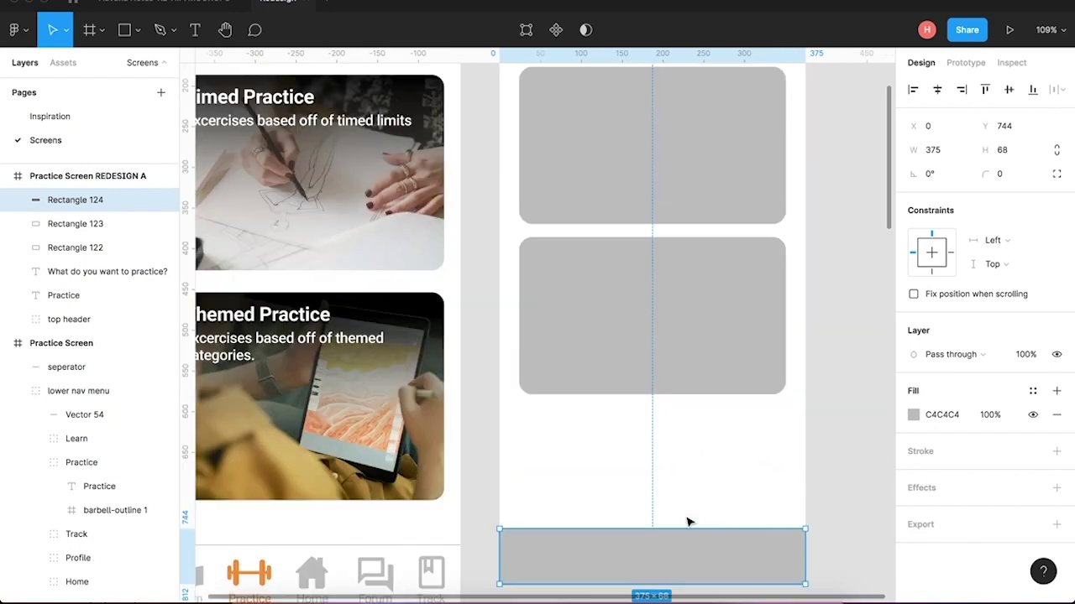
scroll(689, 520, "up", 2)
scroll(688, 521, "down", 4)
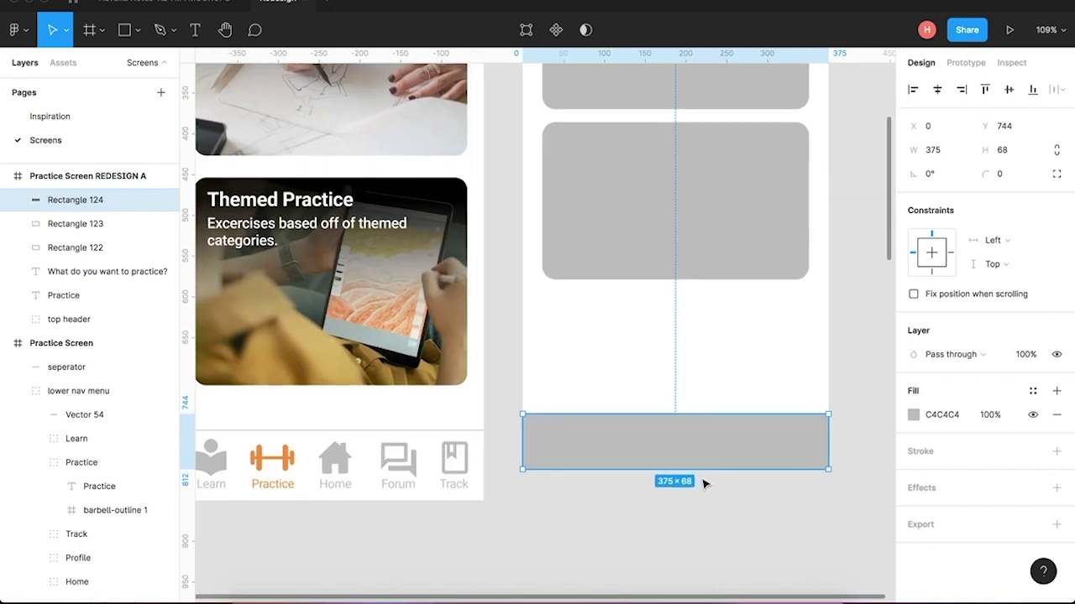
left_click(914, 414)
left_click(736, 529)
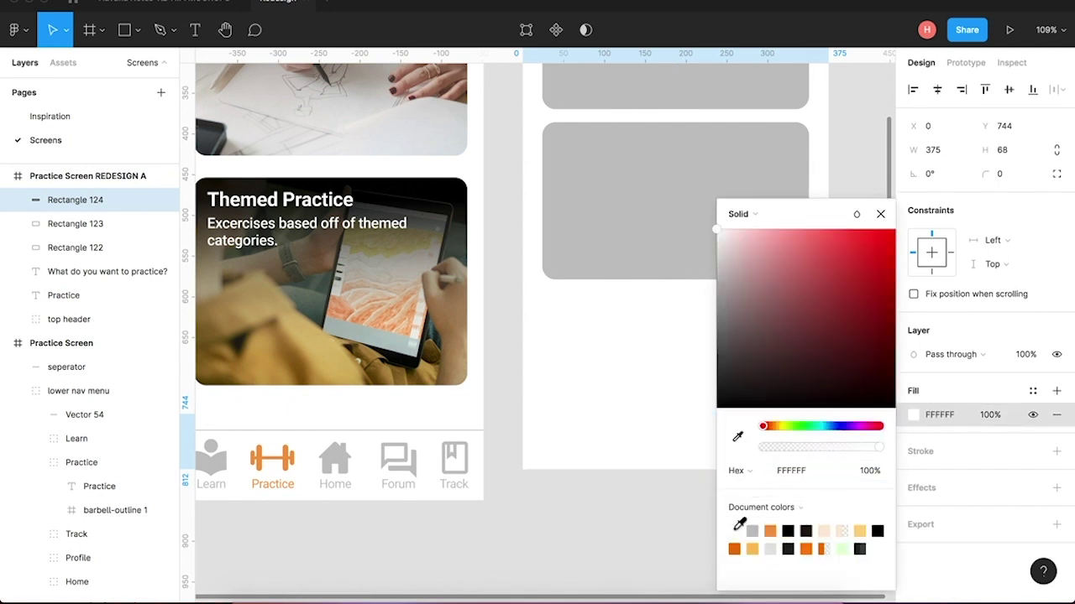
left_click(510, 401)
left_click(598, 443)
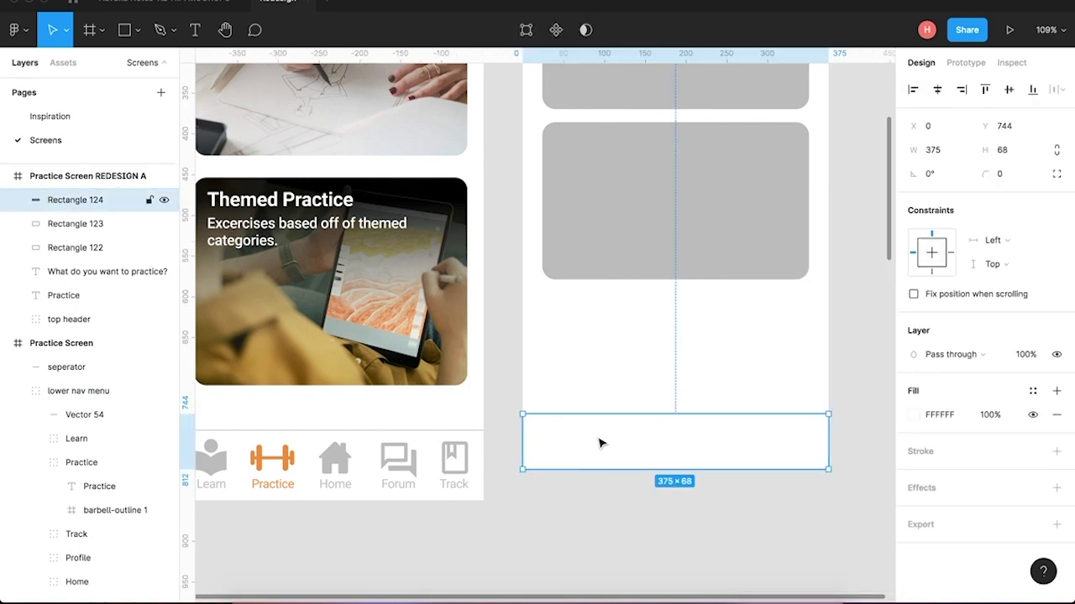
key("r")
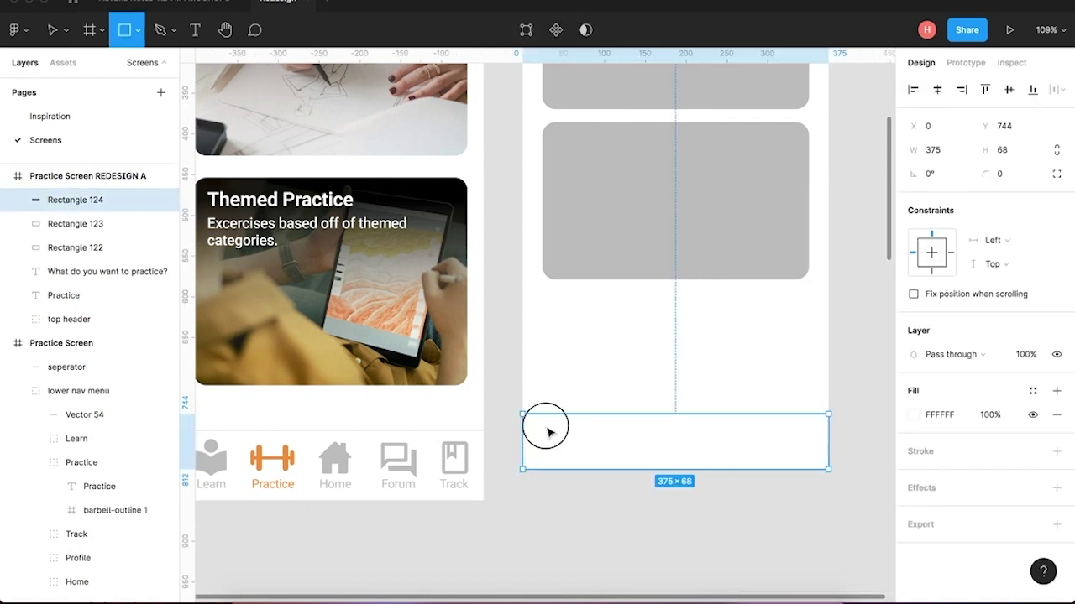
left_click_drag(545, 424, 561, 438)
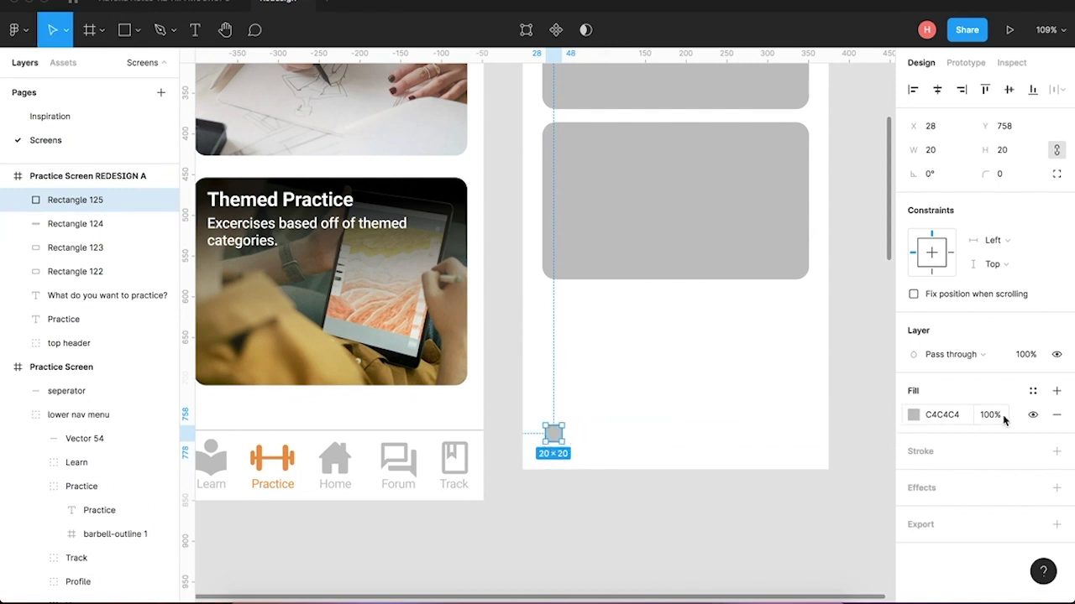
left_click(580, 571)
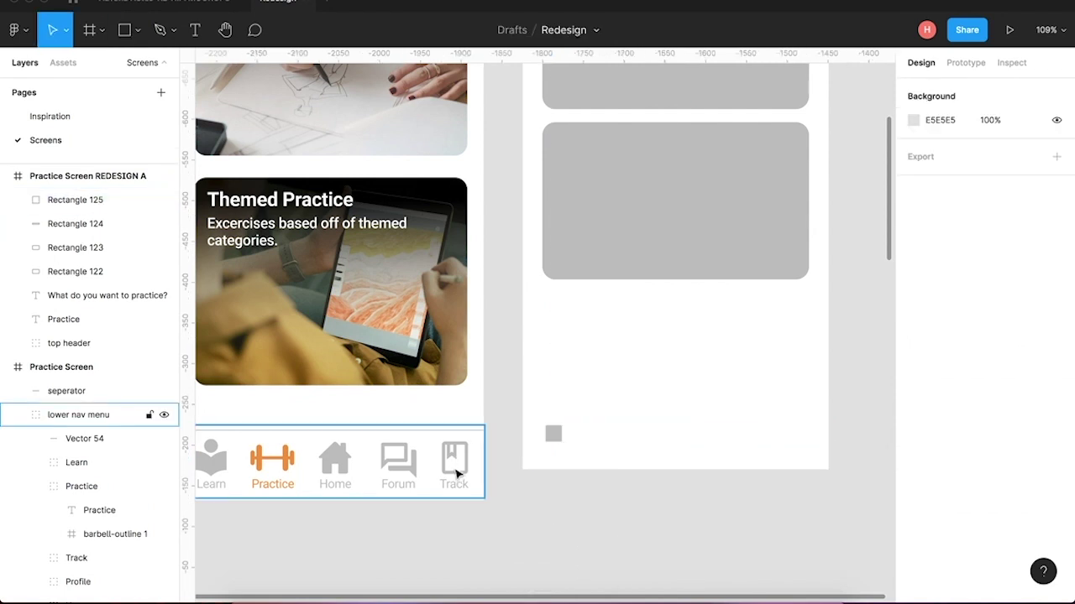
left_click(554, 434)
key("Delete")
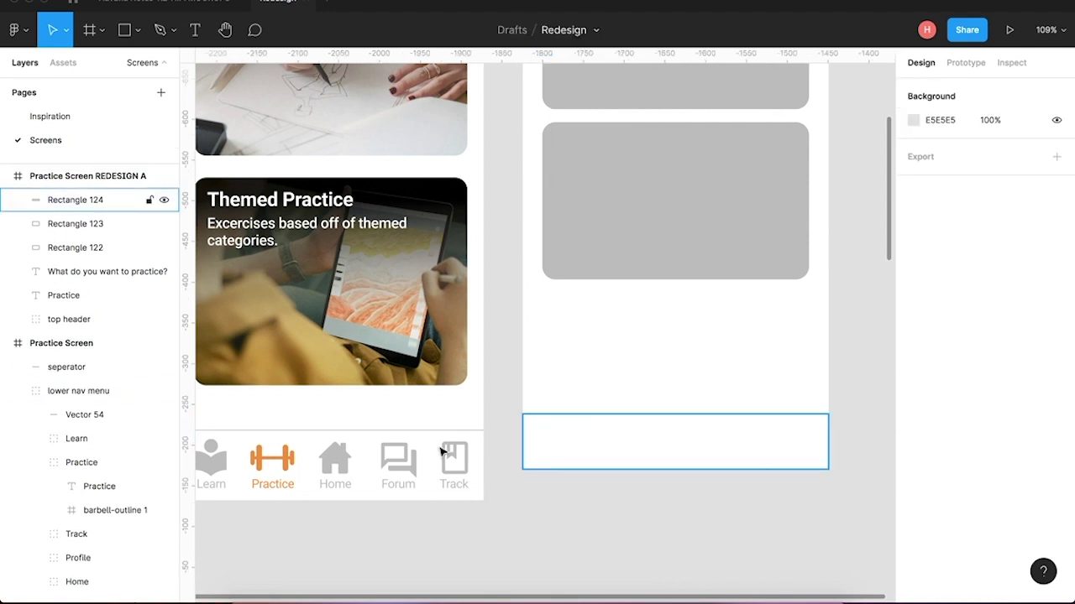
Copy the Learn icon's vector from the original screen's lower nav menu and paste it into the redesign frame.
scroll(249, 460, "left", 2)
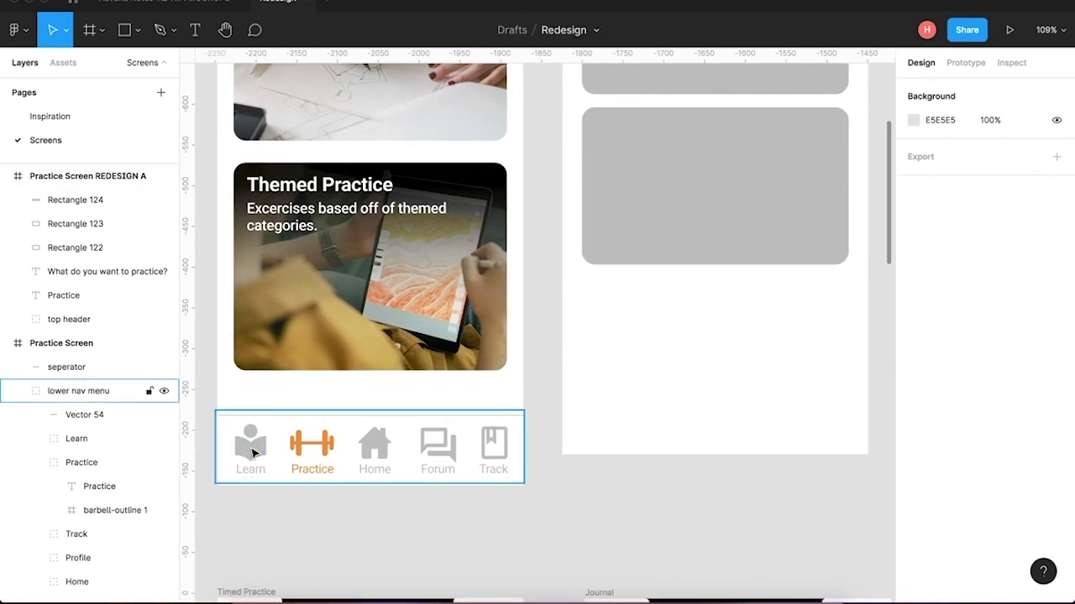
left_click(251, 443)
double_click(251, 440)
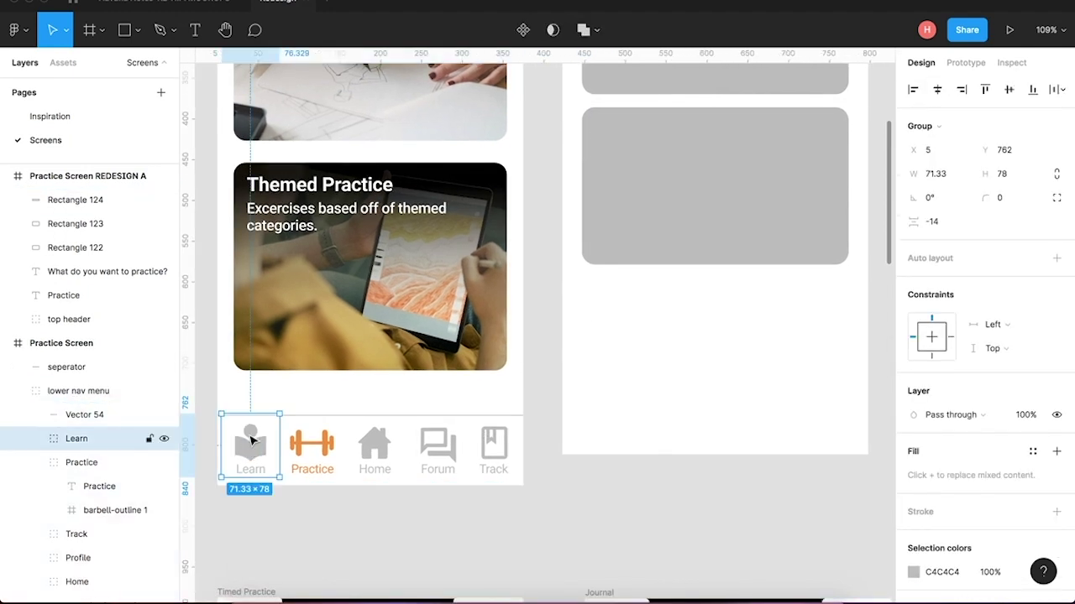
double_click(251, 441)
double_click(251, 441)
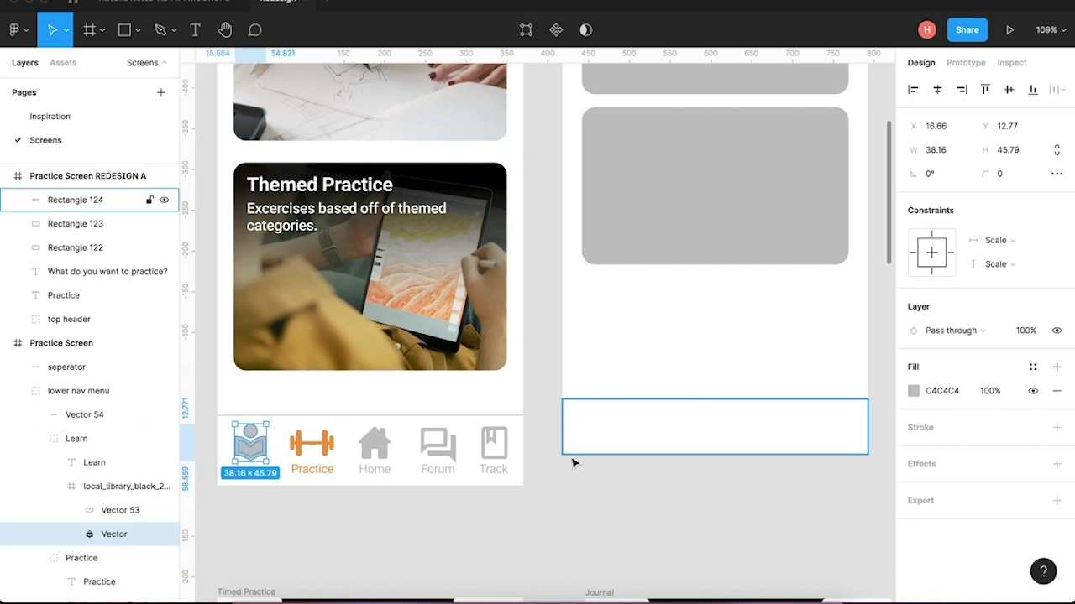
left_click(633, 419)
key("ctrl+v")
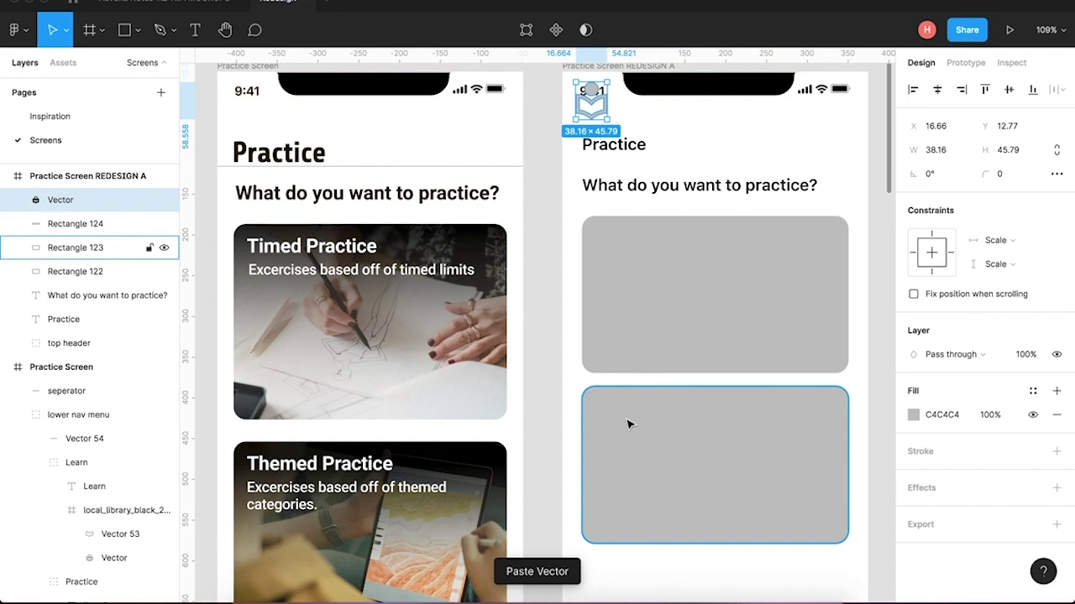
Move the pasted Learn icon onto the white bottom bar at about X 36, Y 744, scaled down to about 27 × 33.
left_click_drag(591, 117, 605, 473)
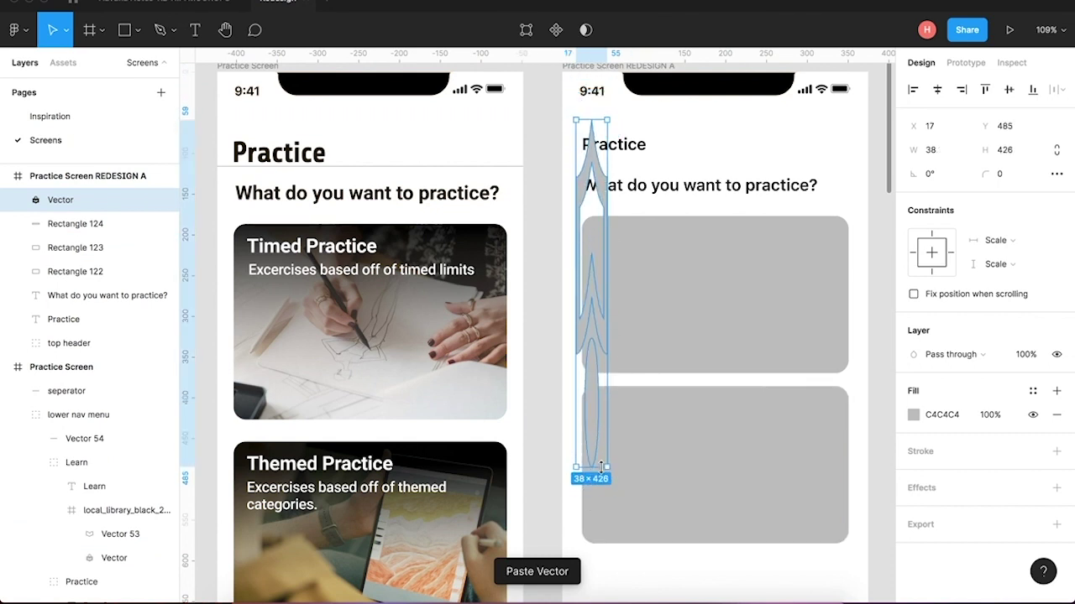
key("ctrl+z")
left_click_drag(596, 104, 602, 442)
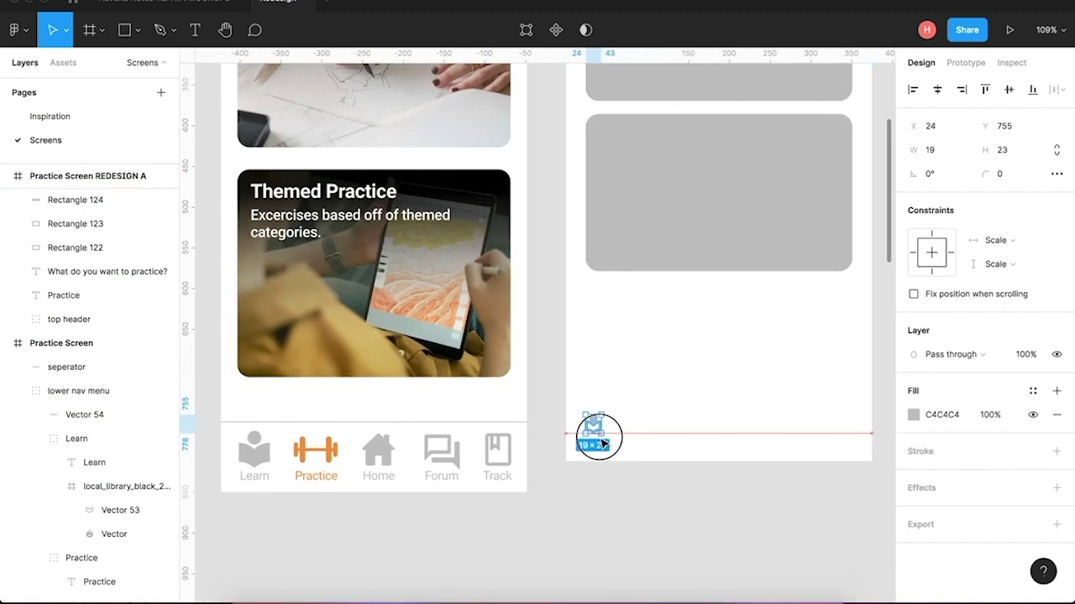
left_click(630, 453)
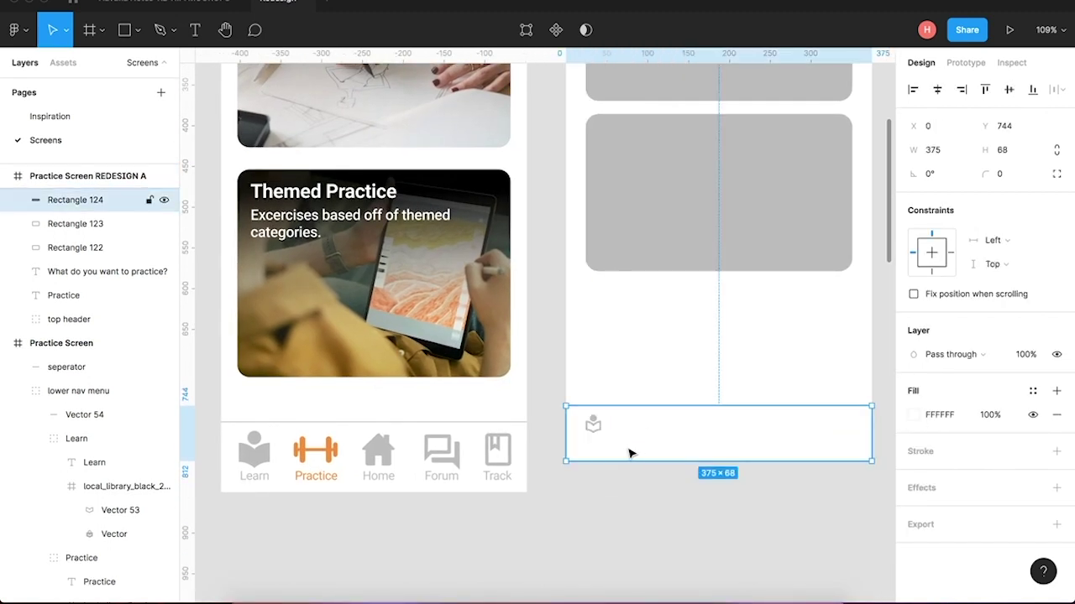
left_click(603, 434)
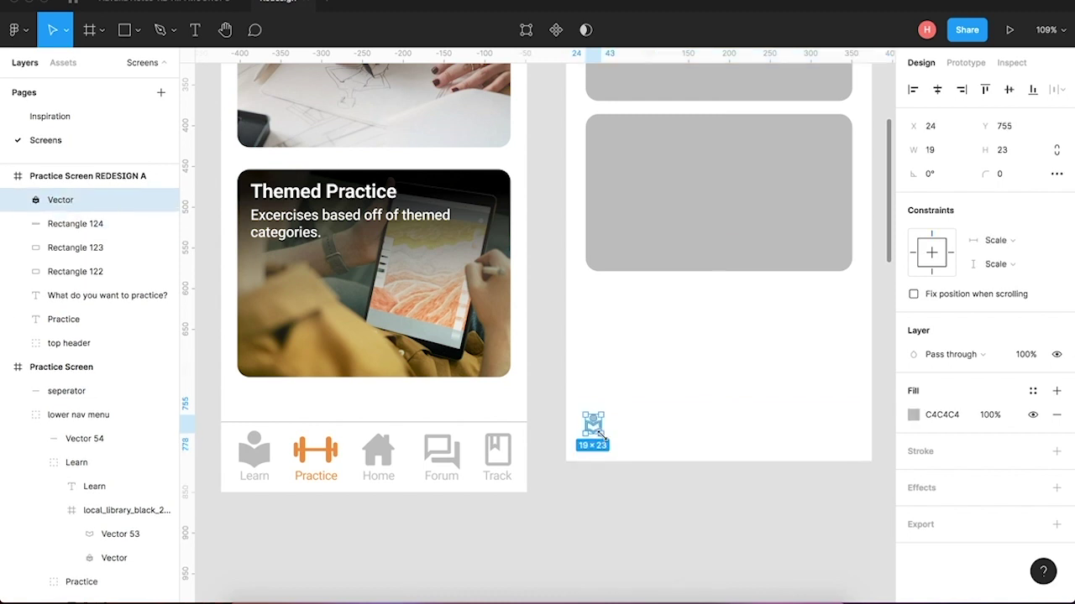
left_click_drag(602, 433, 608, 427)
left_click(622, 497)
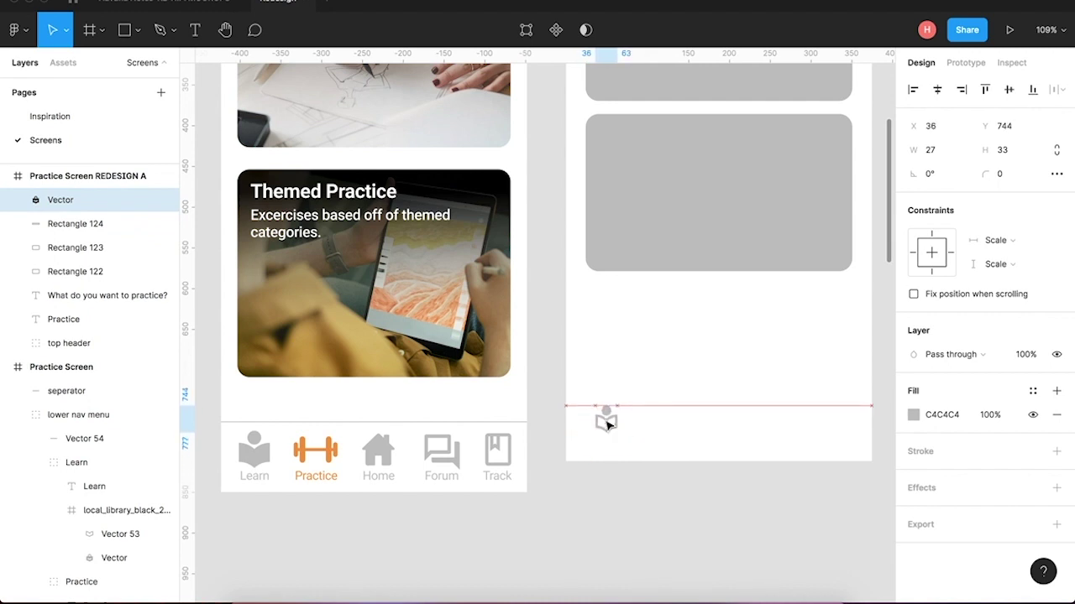
left_click(689, 443)
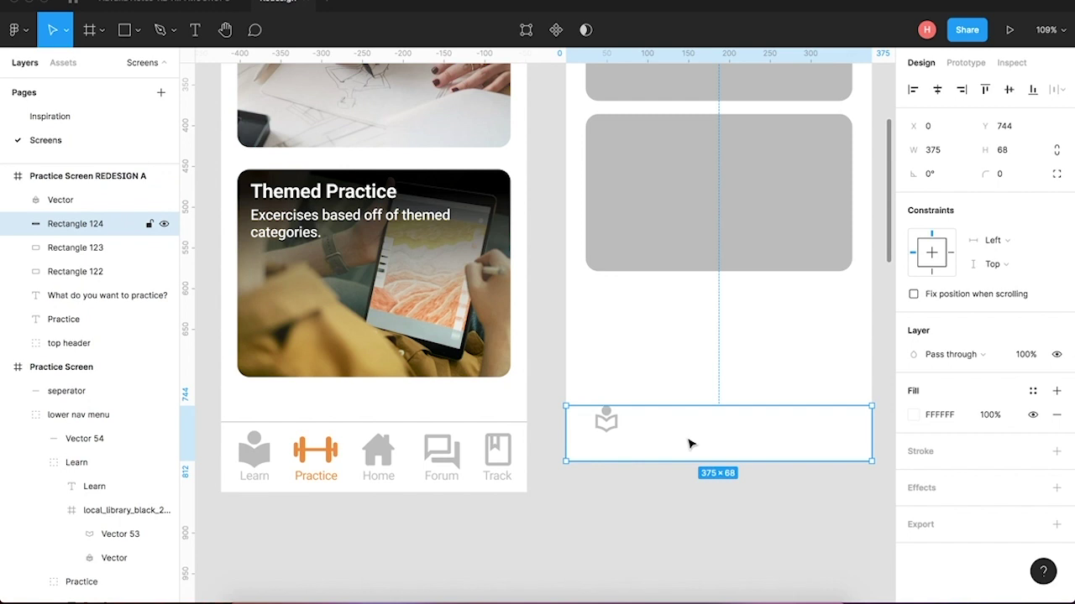
left_click(607, 423)
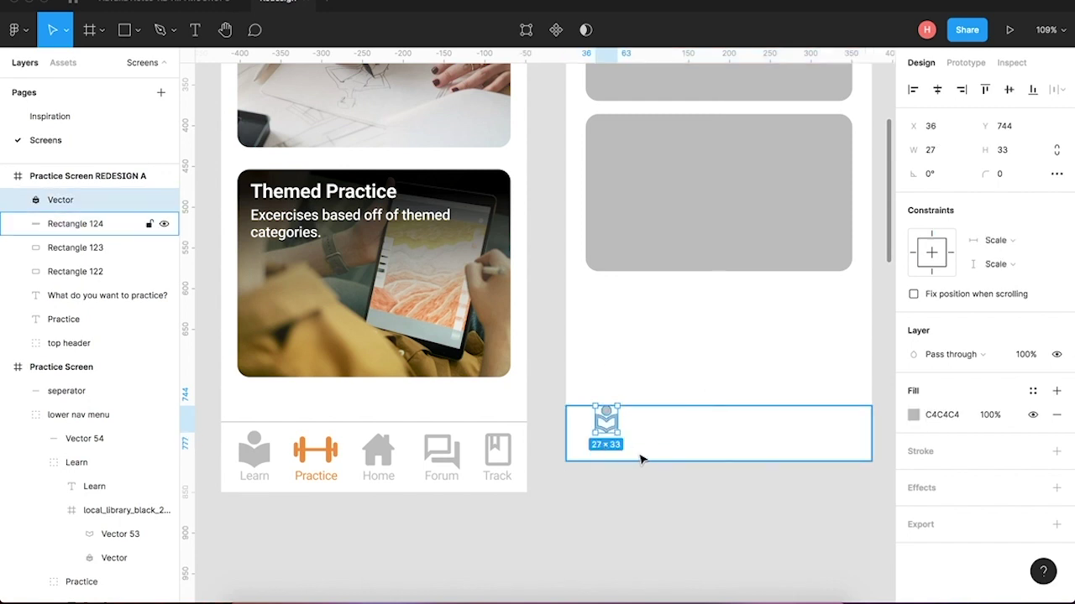
left_click(640, 459)
Add a text box about 54 × 11 below the Learn icon in the bottom bar, reading "Learn".
key("t")
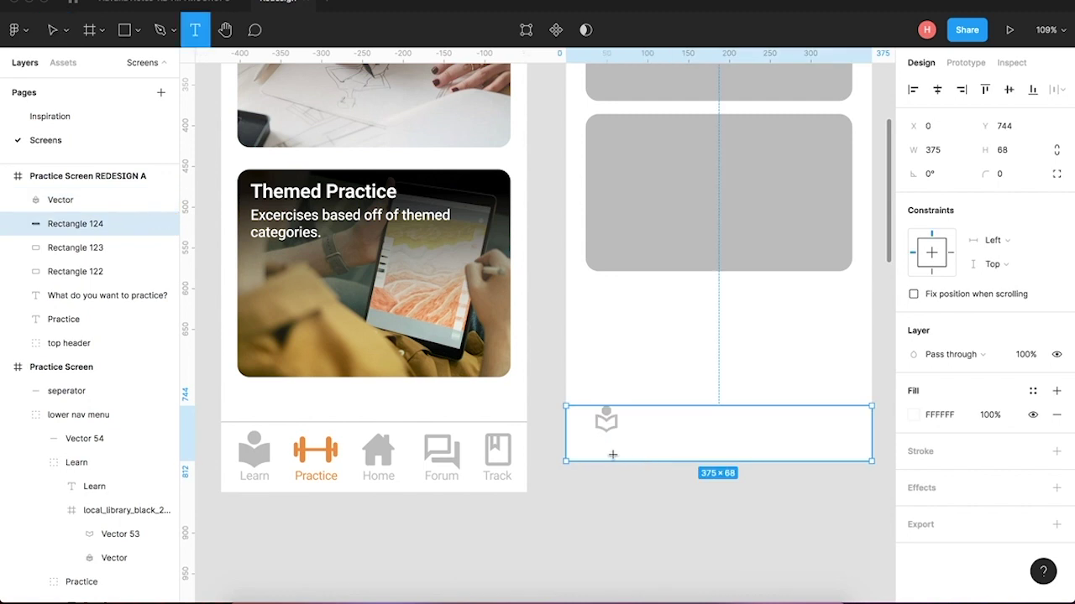
left_click_drag(585, 440, 628, 447)
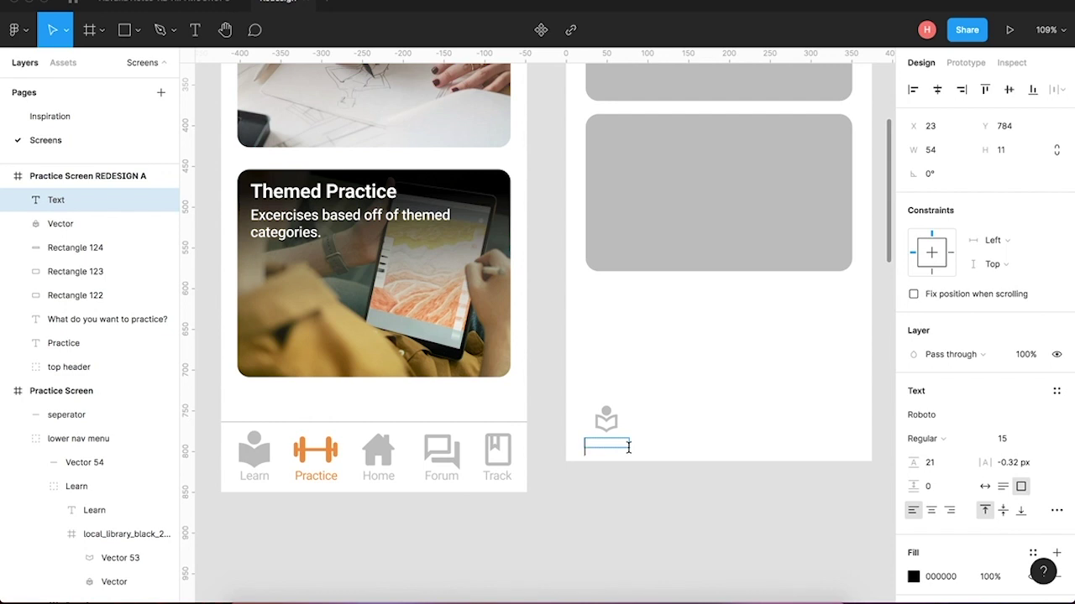
type("Learn")
Change the font of the new Learn label in the redesign's bottom bar to SF Pro.
key("ctrl+a")
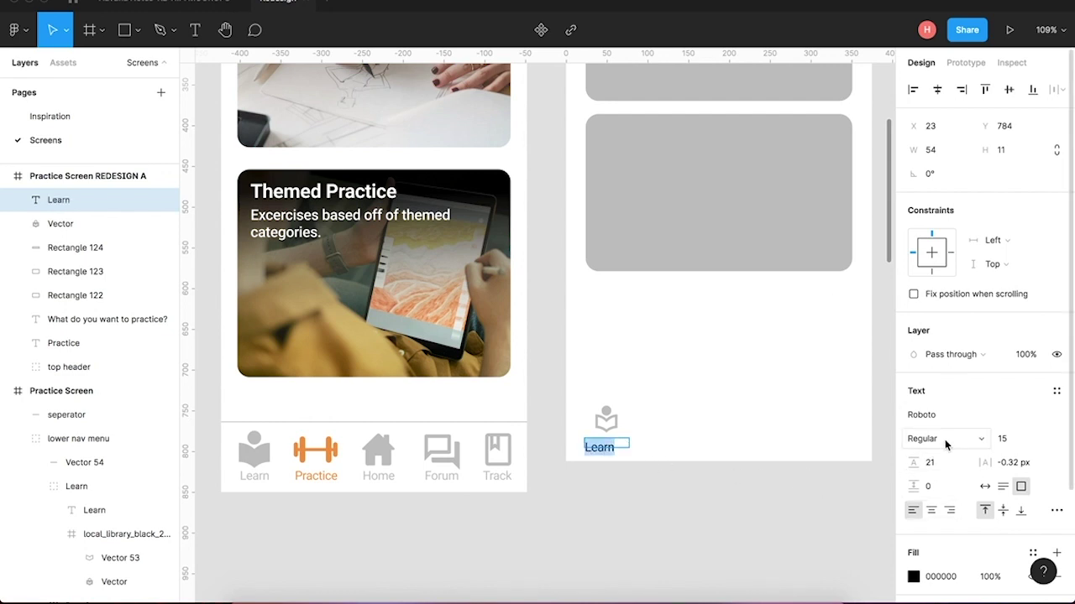
left_click(930, 417)
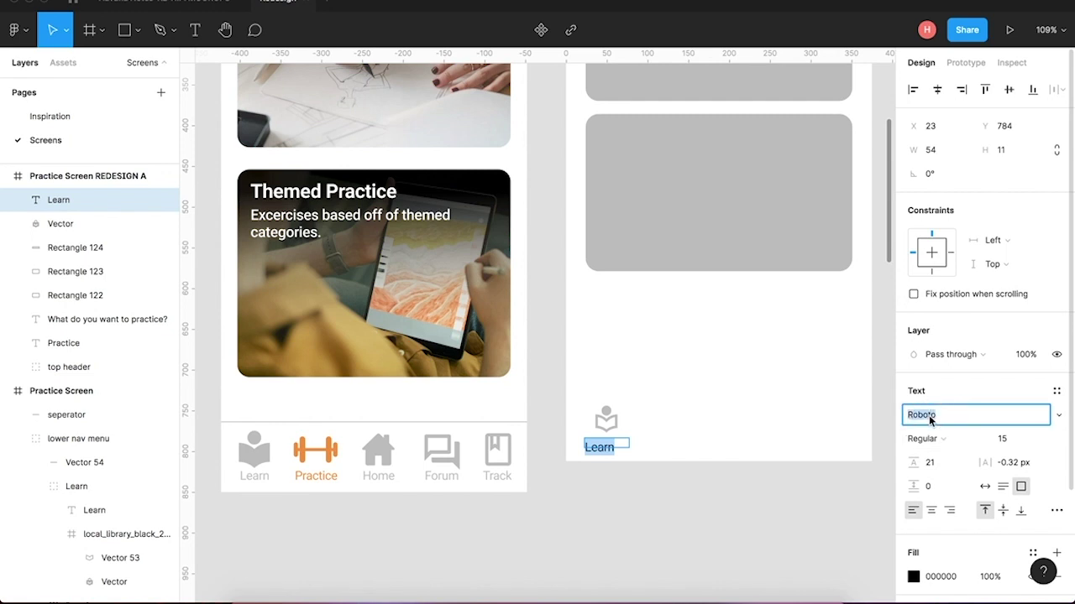
type("Sf")
key("Return")
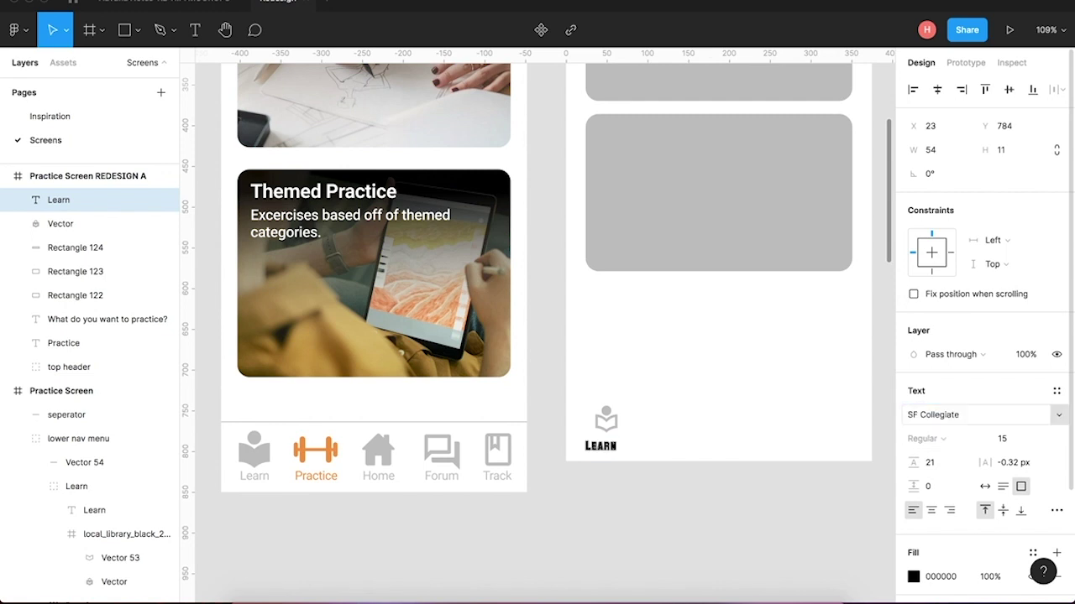
left_click(915, 419)
type("SF Pro")
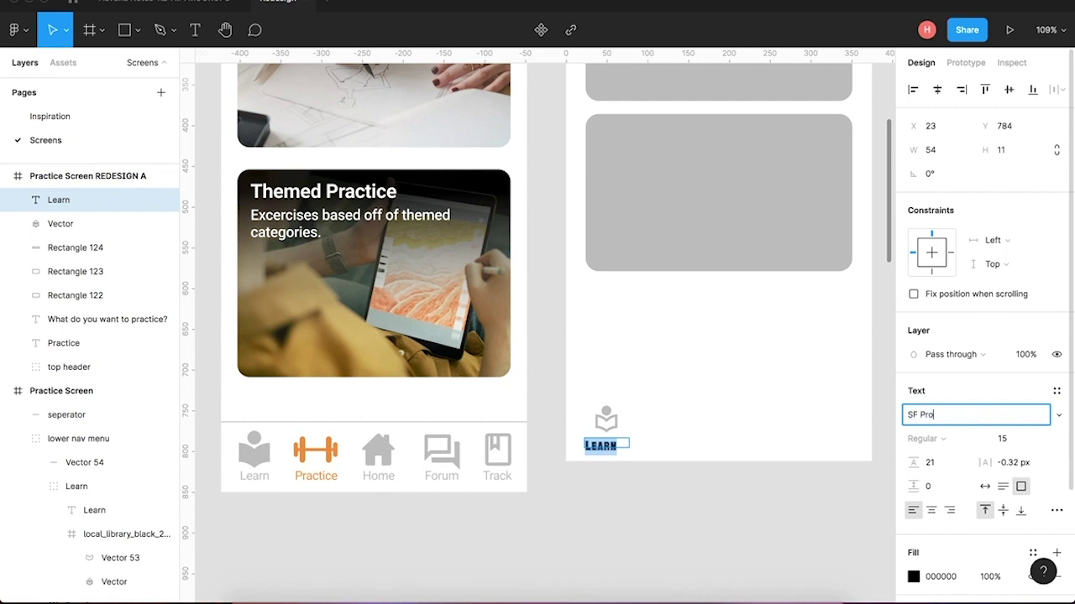
key("Return")
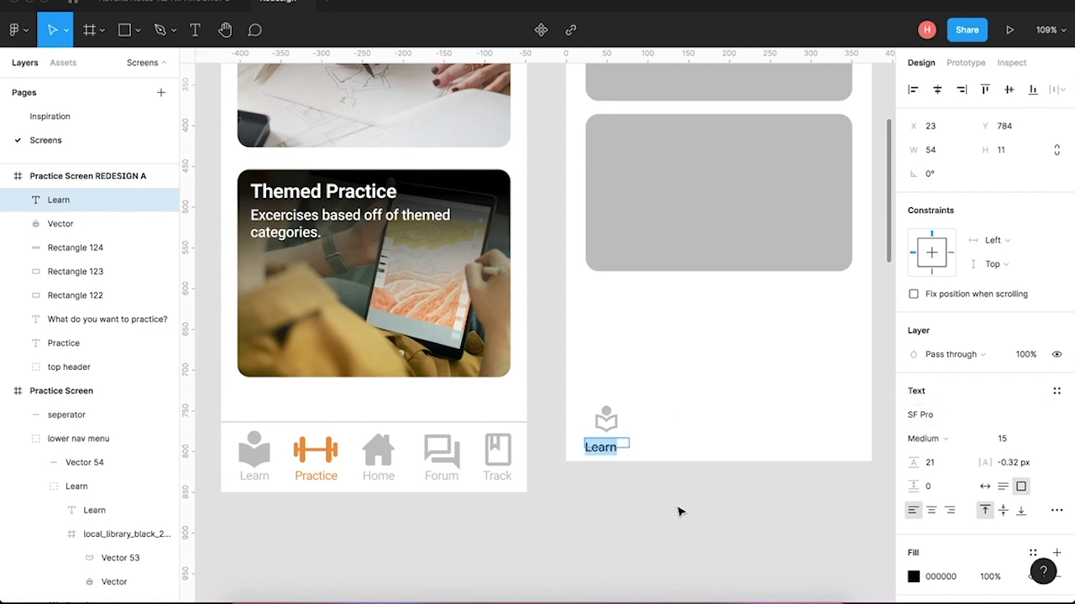
Enlarge the Learn label's text box to 54 × 19 and centre its text horizontally.
left_click(624, 455)
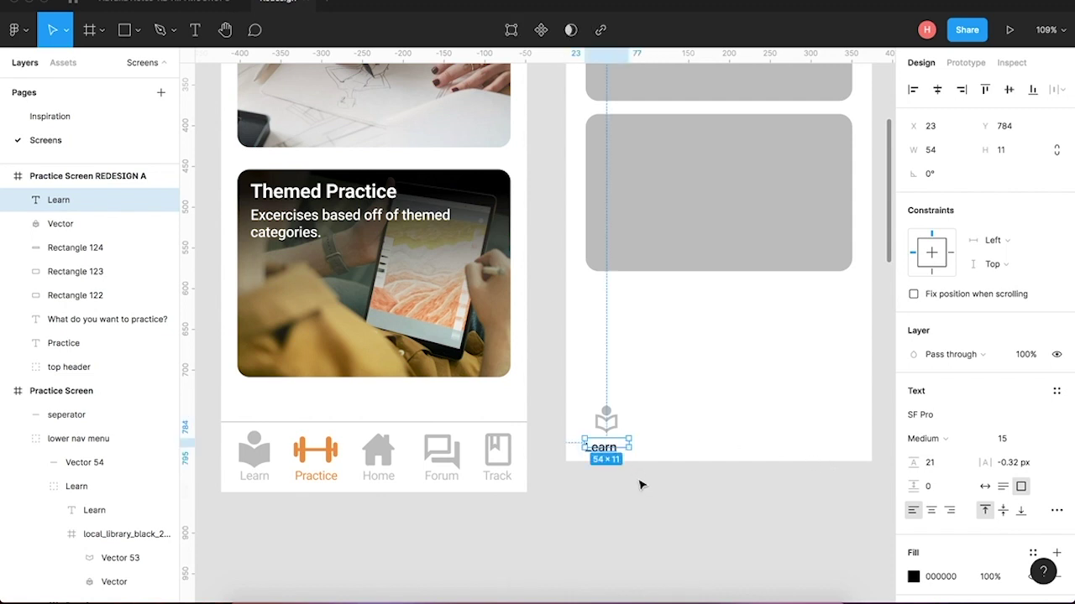
left_click_drag(630, 454, 630, 460)
left_click(931, 510)
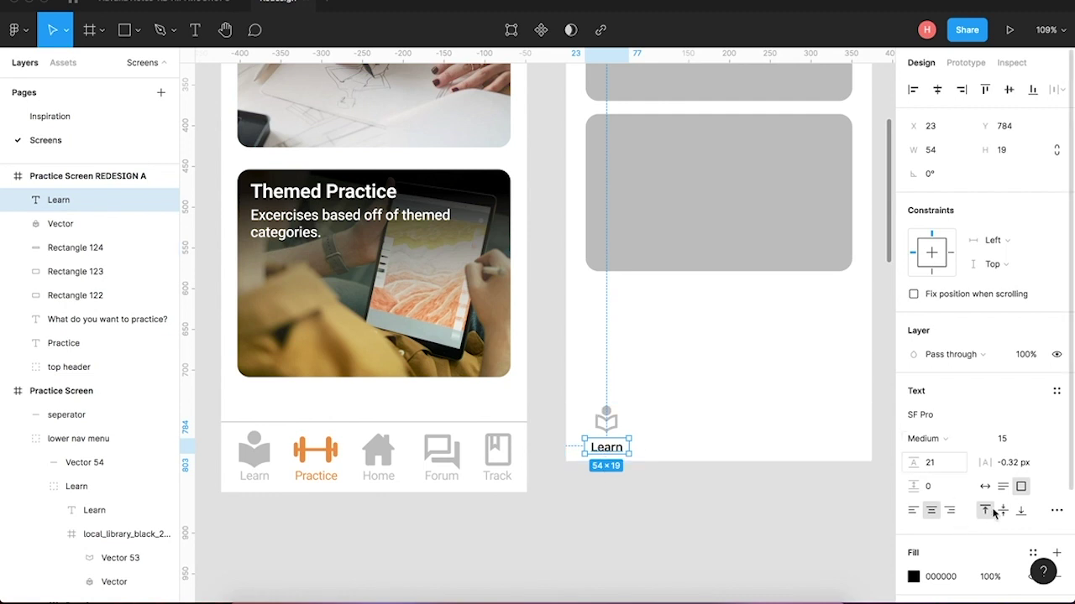
left_click(674, 518)
Move the Learn label up to Y 780 and align its horizontal centre with the Learn icon above it.
left_click(606, 451)
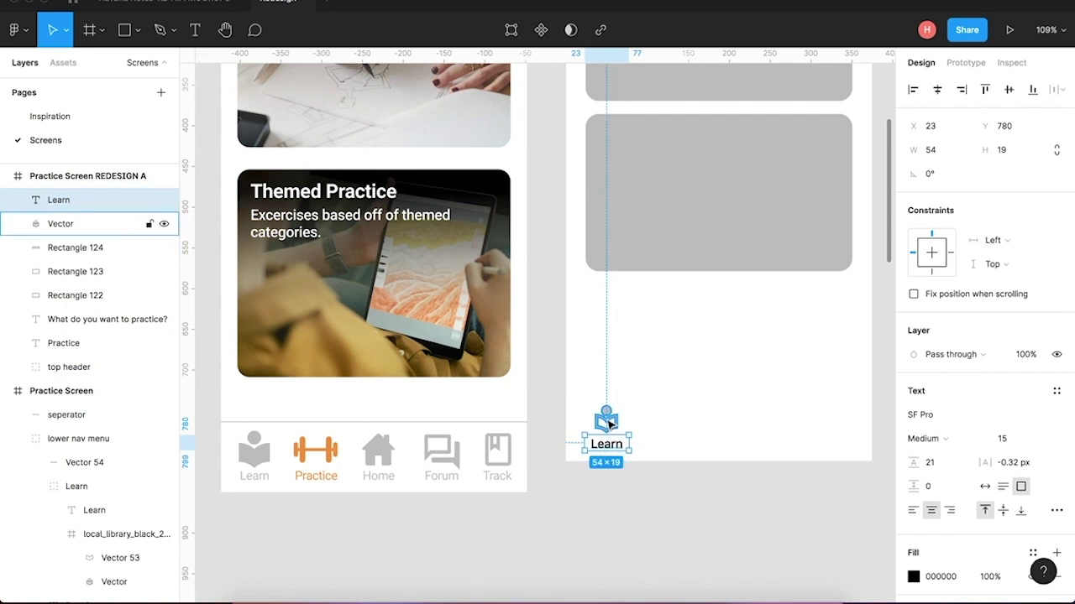
left_click(607, 421, "shift")
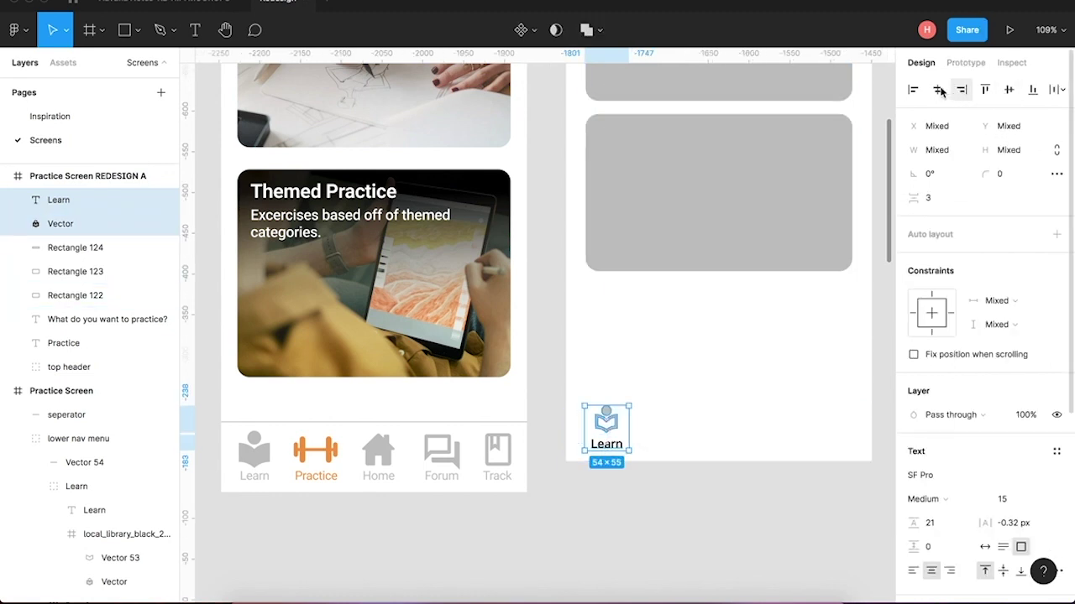
left_click(688, 544)
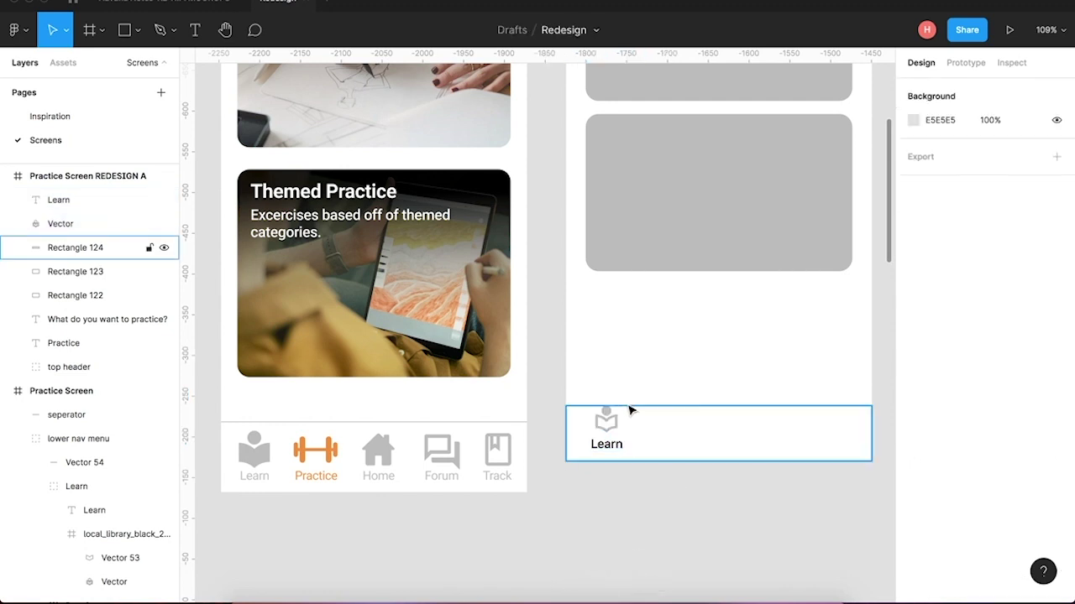
Recolour the Learn label to the Learn icon's grey (C4C4C4) by sampling the icon.
left_click(611, 451)
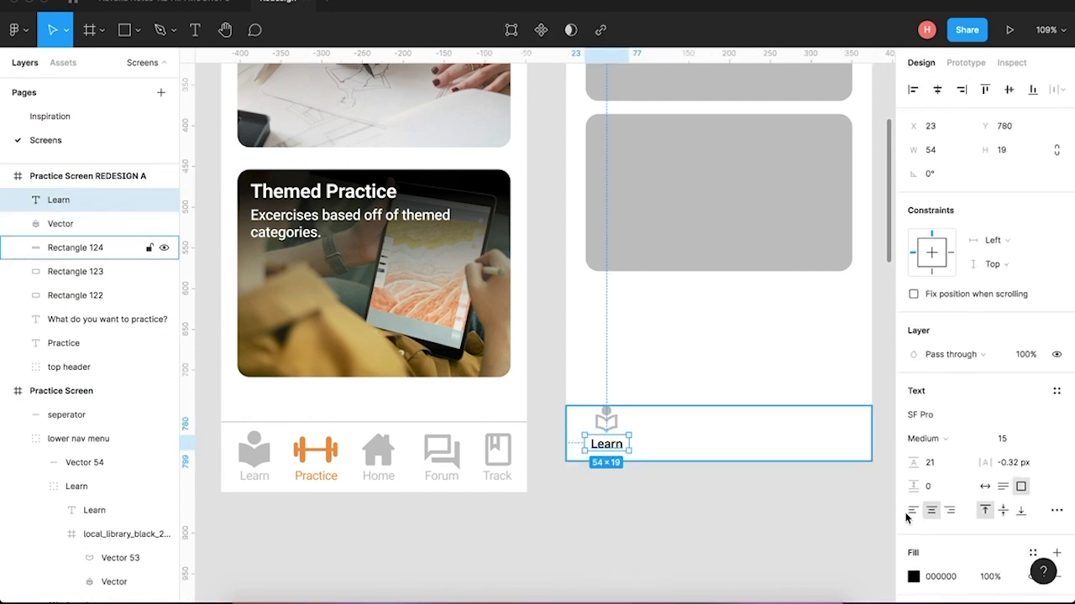
left_click(914, 577)
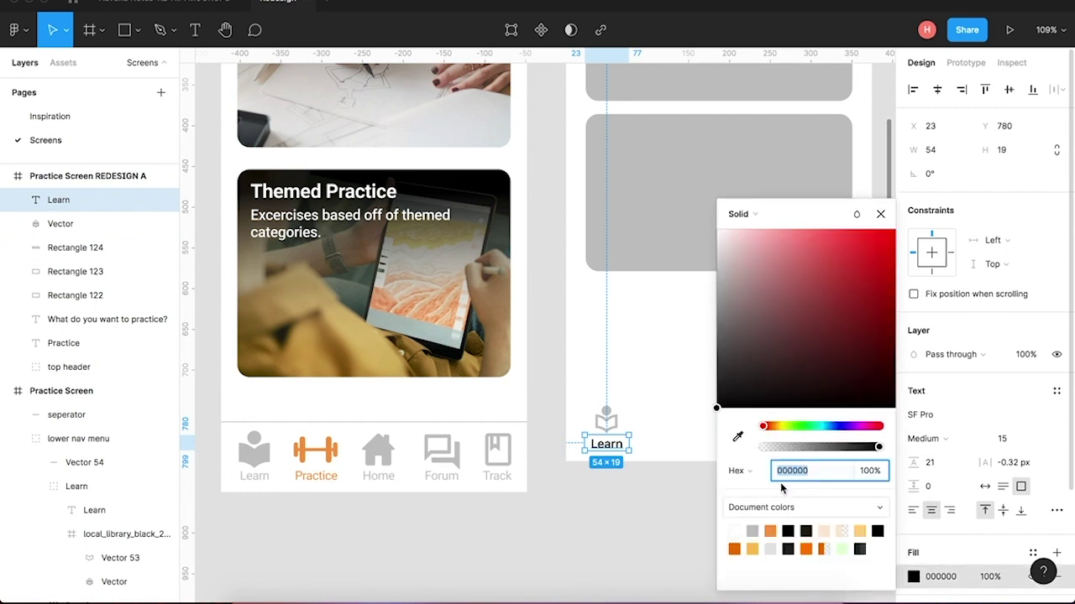
left_click(738, 437)
left_click(606, 413)
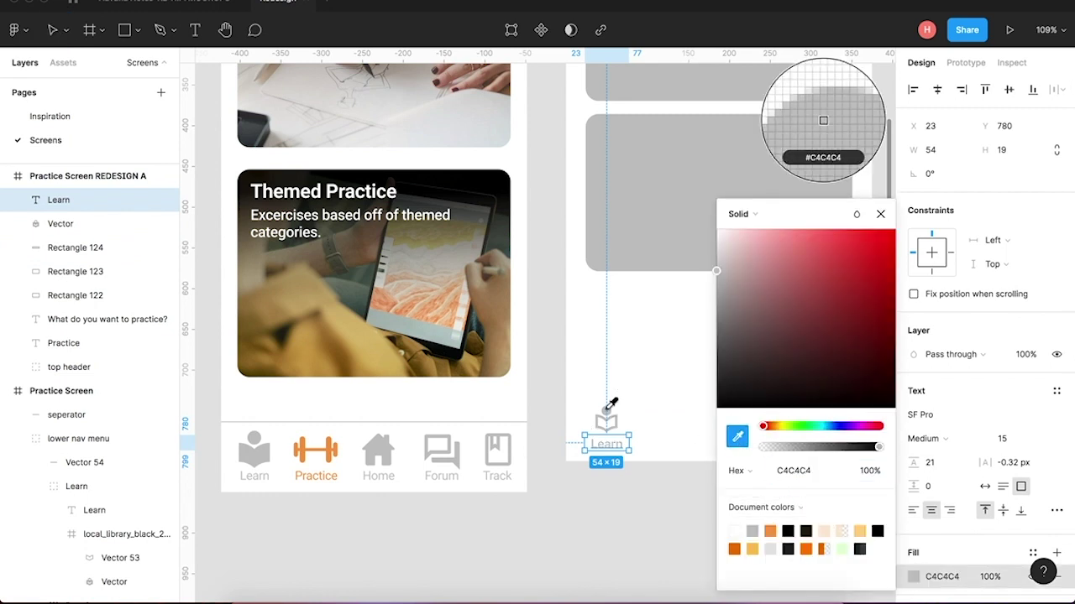
left_click(659, 551)
Extend the white bottom bar's upper edge to Y 734, making the bar 375 × 78.
scroll(724, 554, "right", 3)
scroll(723, 554, "up", 2)
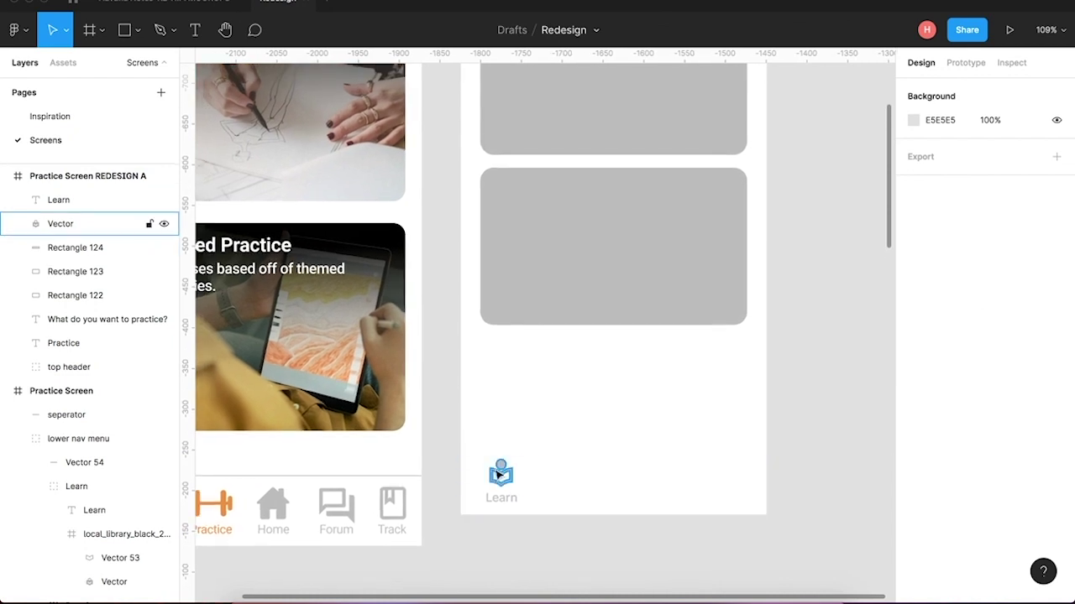
right_click(439, 468)
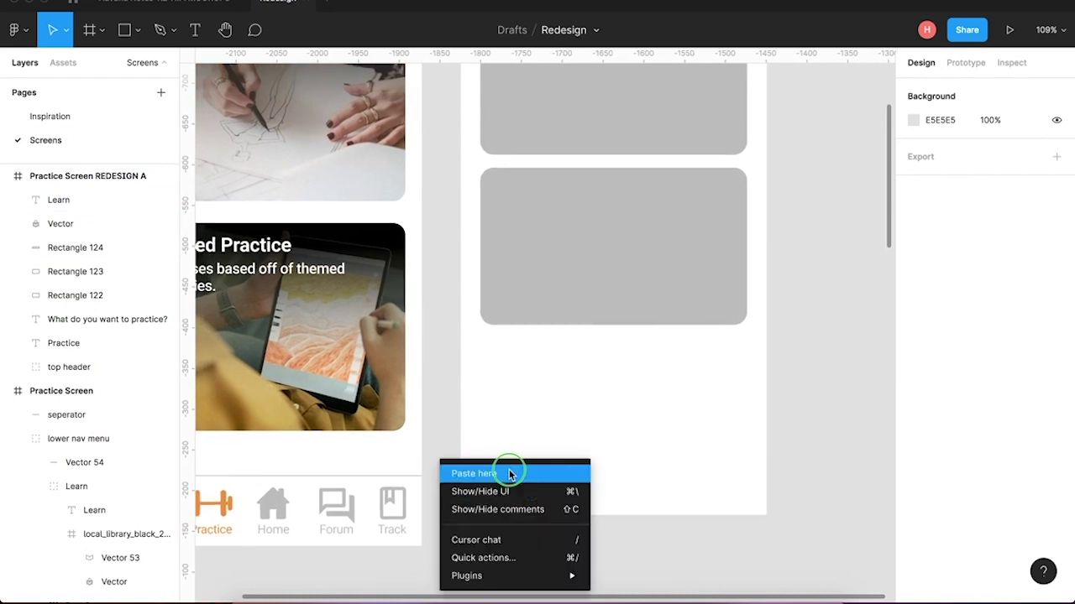
left_click(566, 458)
left_click(604, 496)
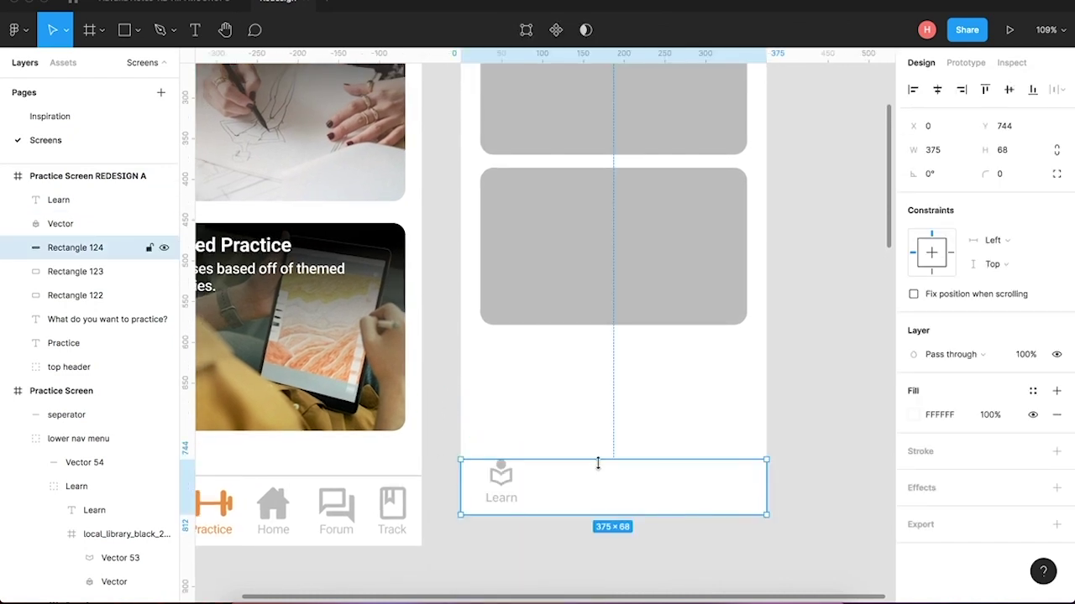
left_click(597, 461)
left_click_drag(597, 461, 597, 452)
scroll(596, 452, "down", 5)
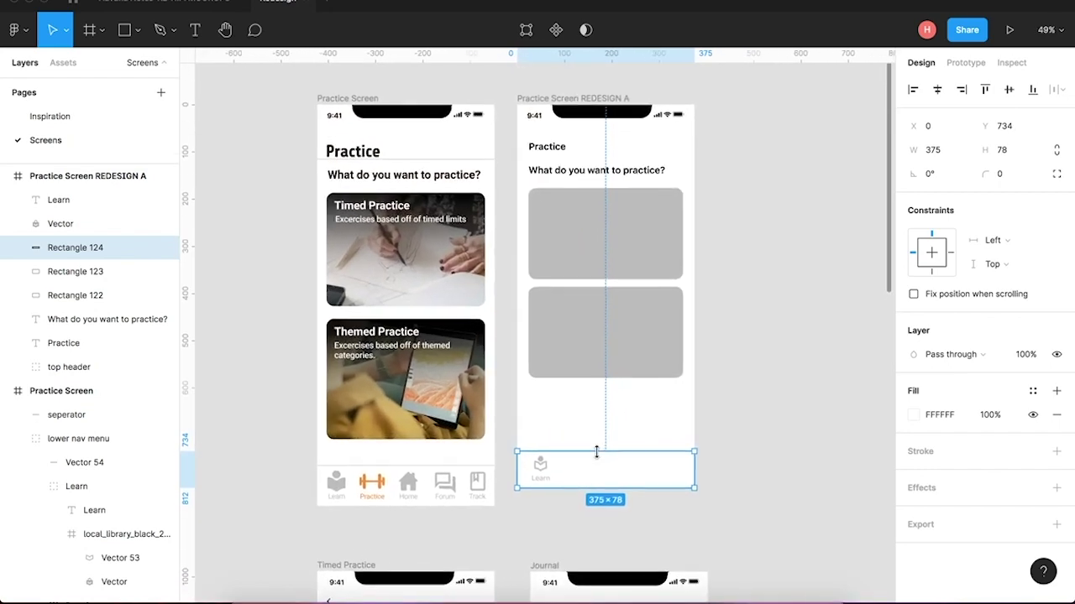
scroll(596, 452, "up", 2)
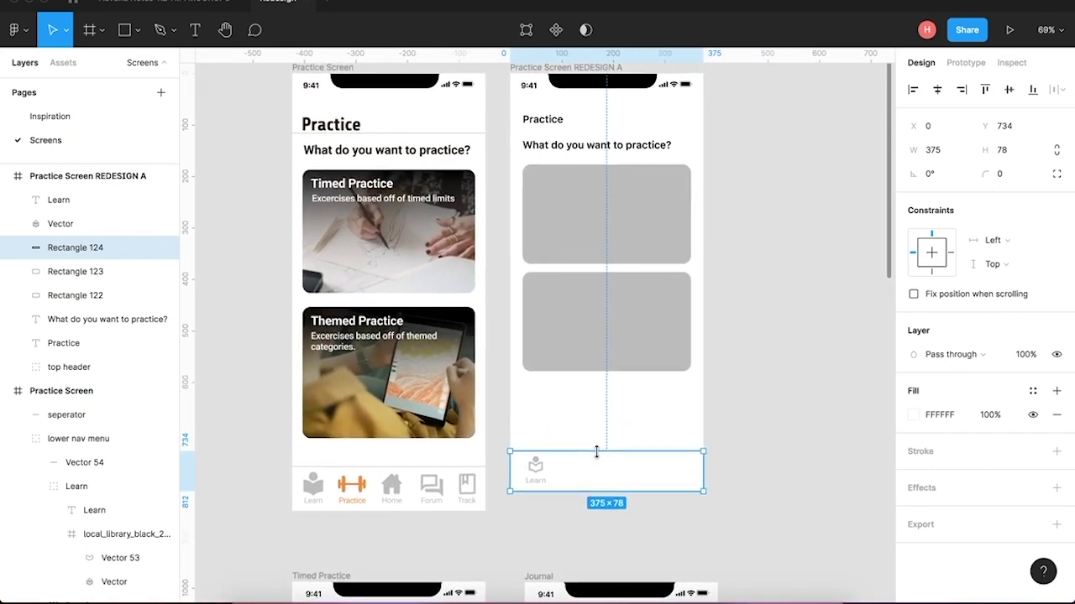
left_click(696, 543)
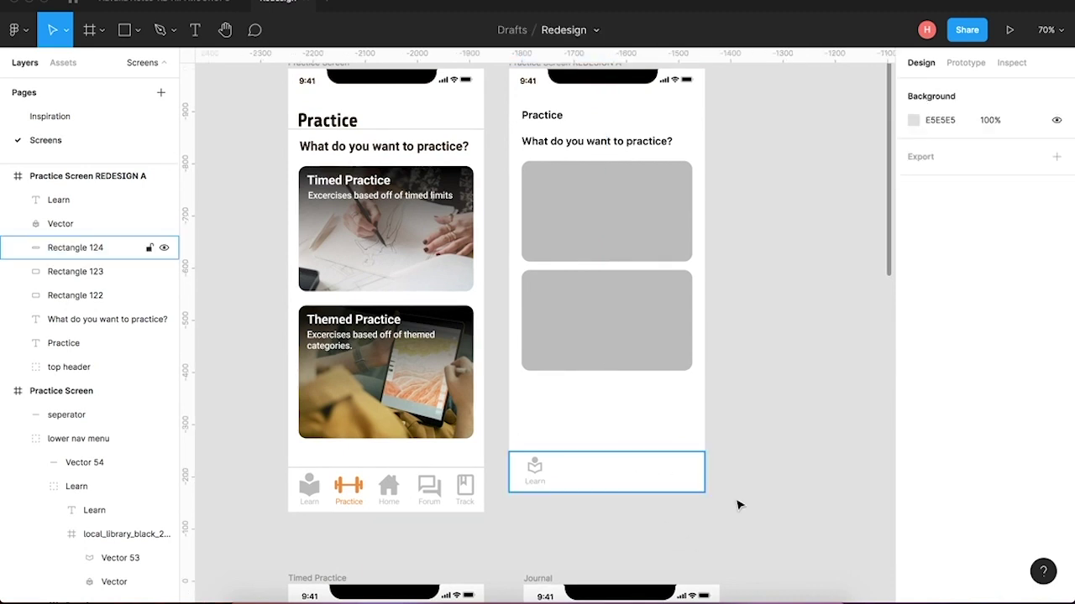
scroll(771, 416, "up", 2)
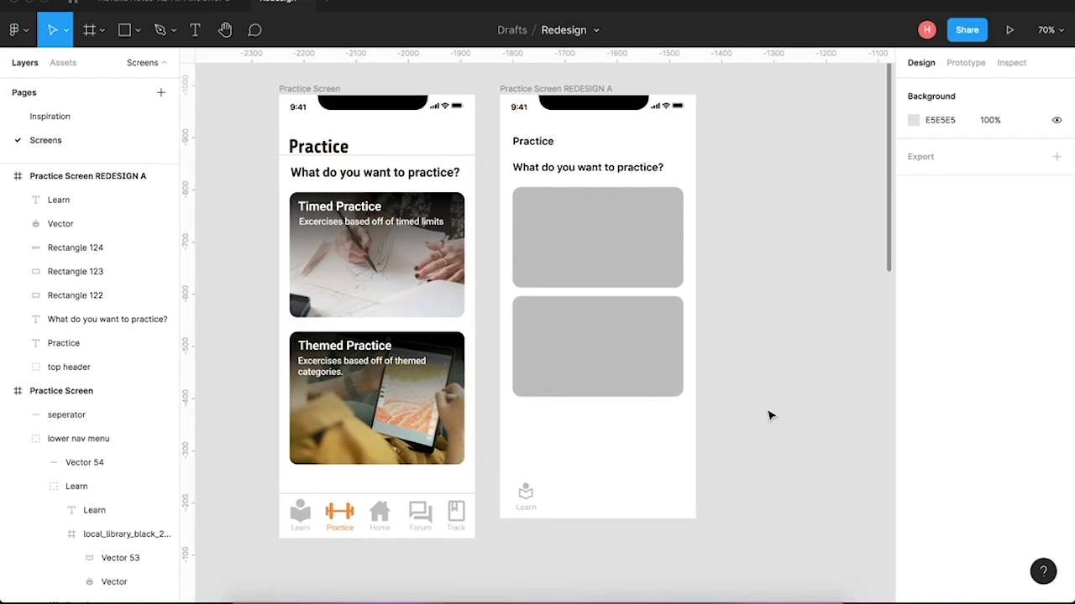
scroll(771, 416, "up", 5)
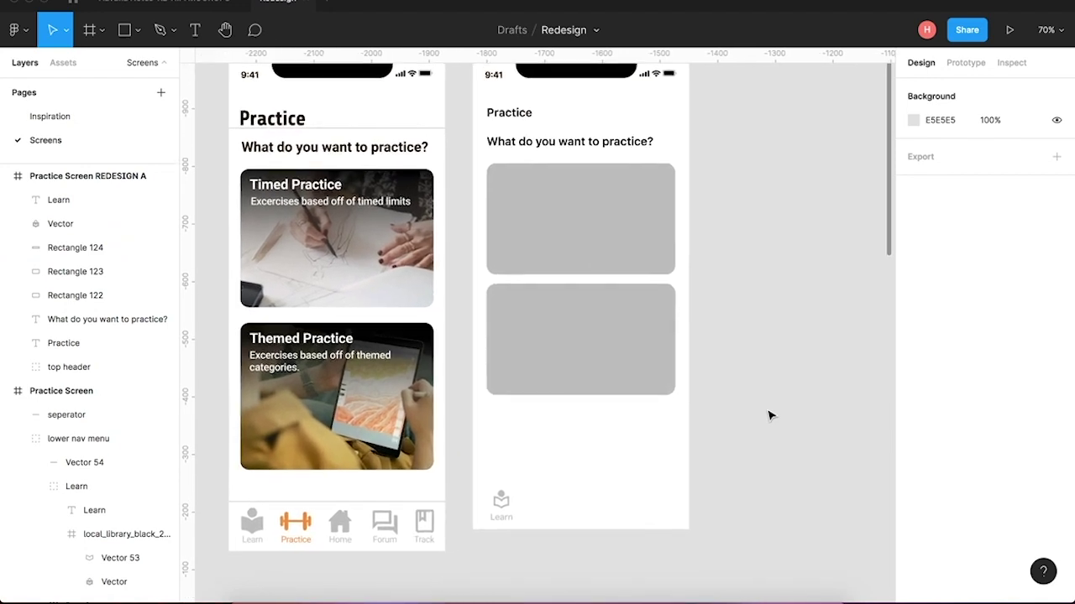
scroll(771, 416, "left", 1)
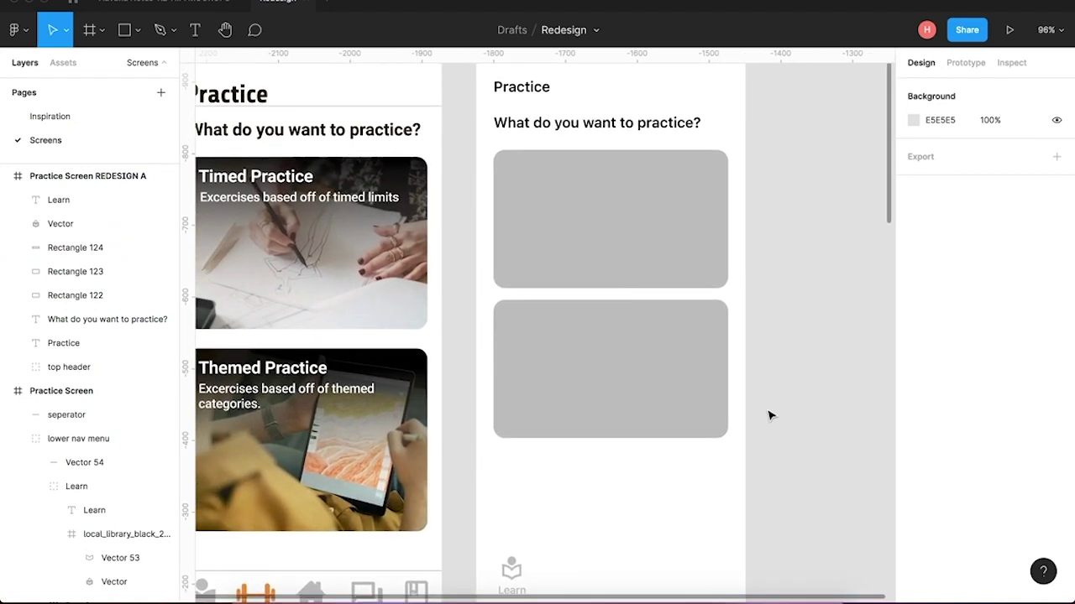
scroll(770, 416, "down", 2)
scroll(771, 416, "down", 2)
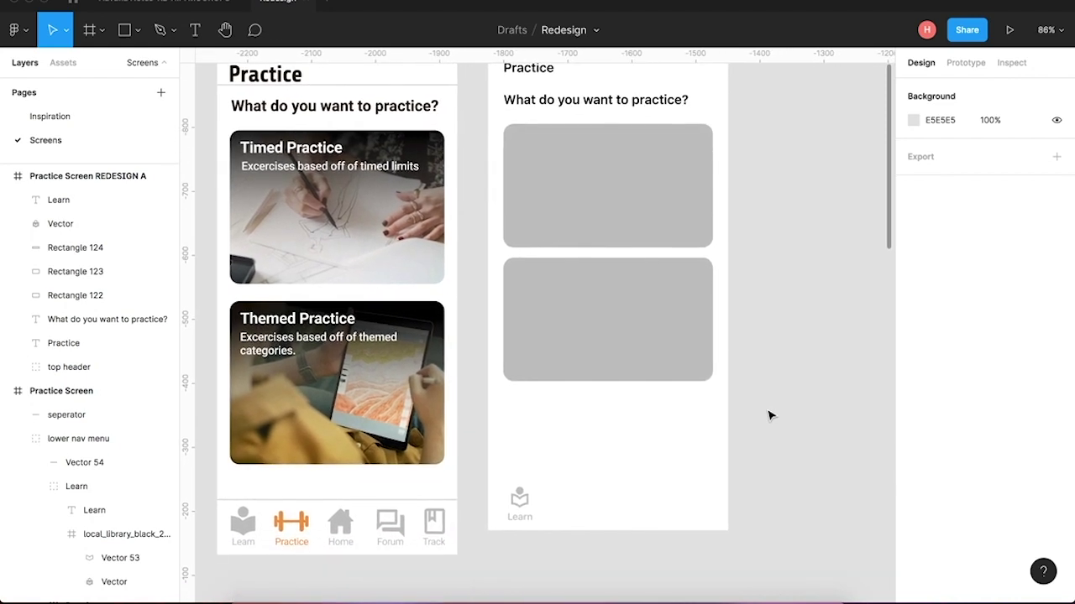
left_click(518, 518)
left_click(854, 497)
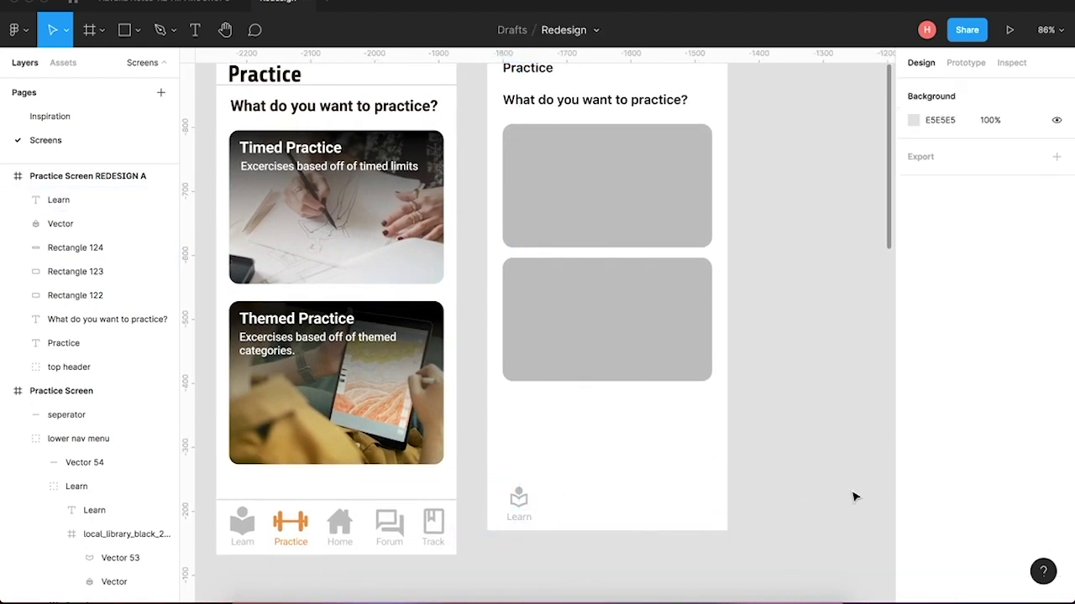
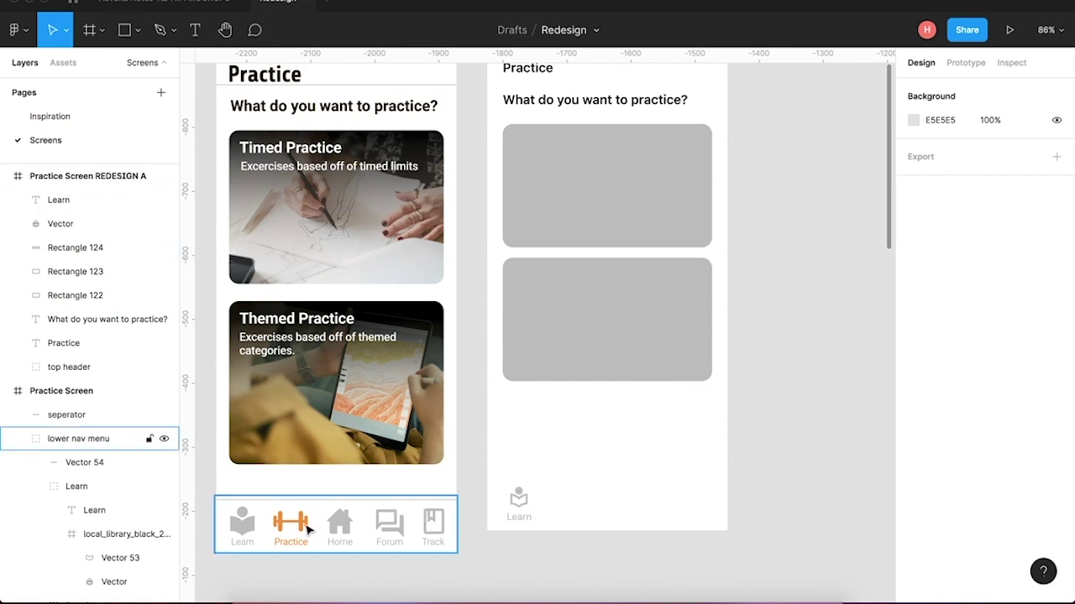
Copy the complete orange barbell icon frame from the original screen's lower nav menu and paste it into the redesign frame.
left_click(300, 524)
double_click(300, 523)
double_click(301, 525)
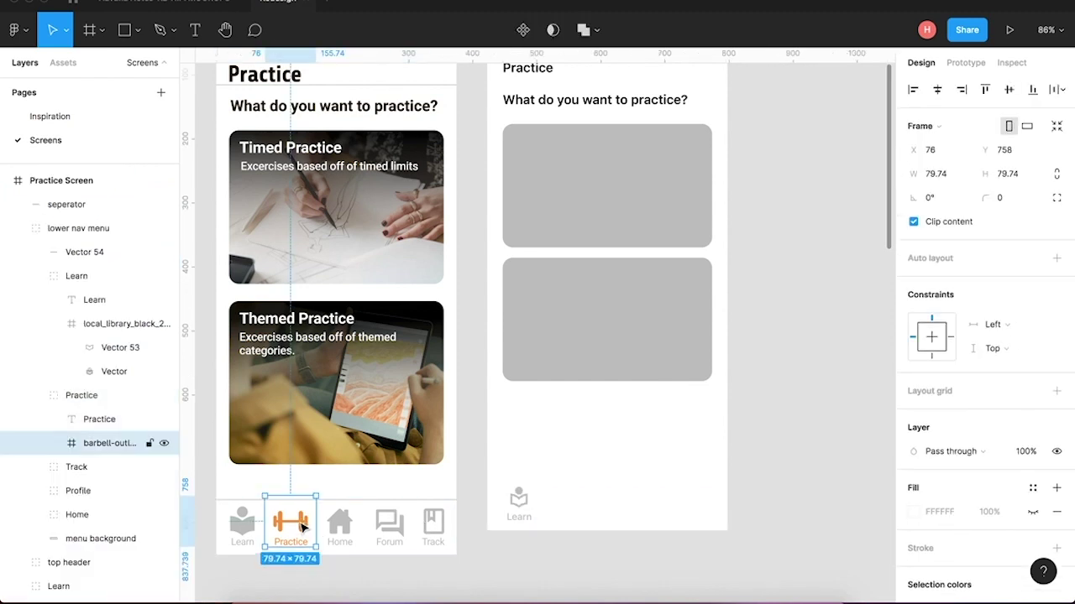
double_click(304, 523)
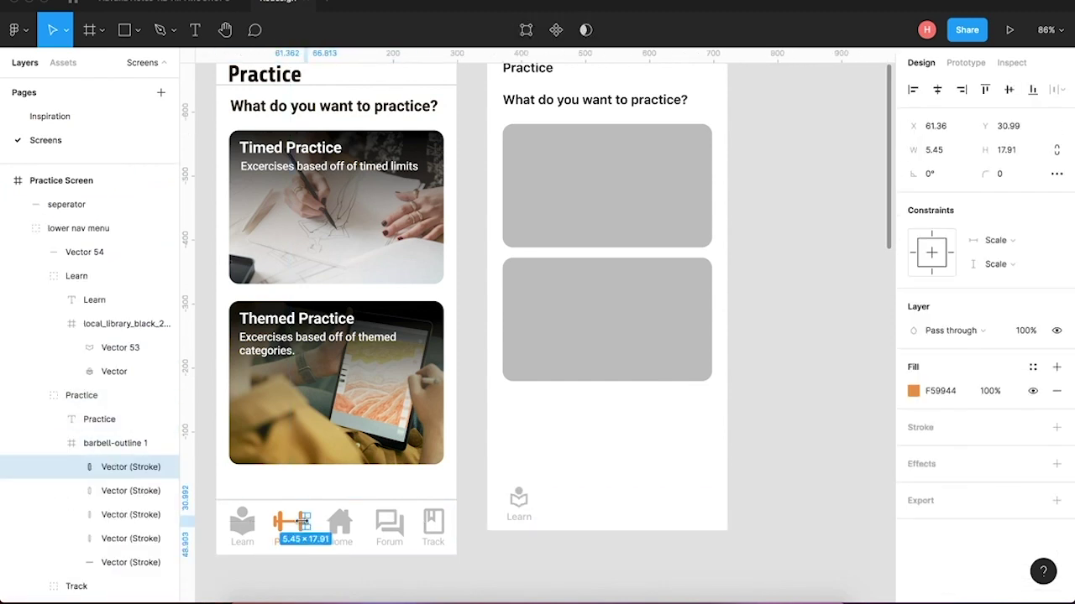
left_click(305, 587)
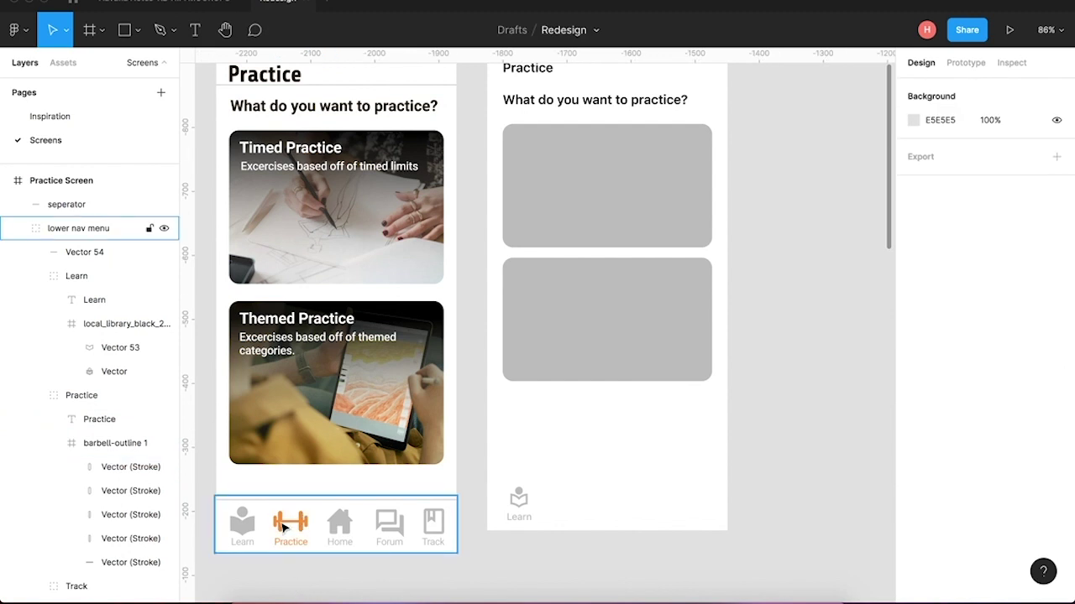
left_click(284, 526)
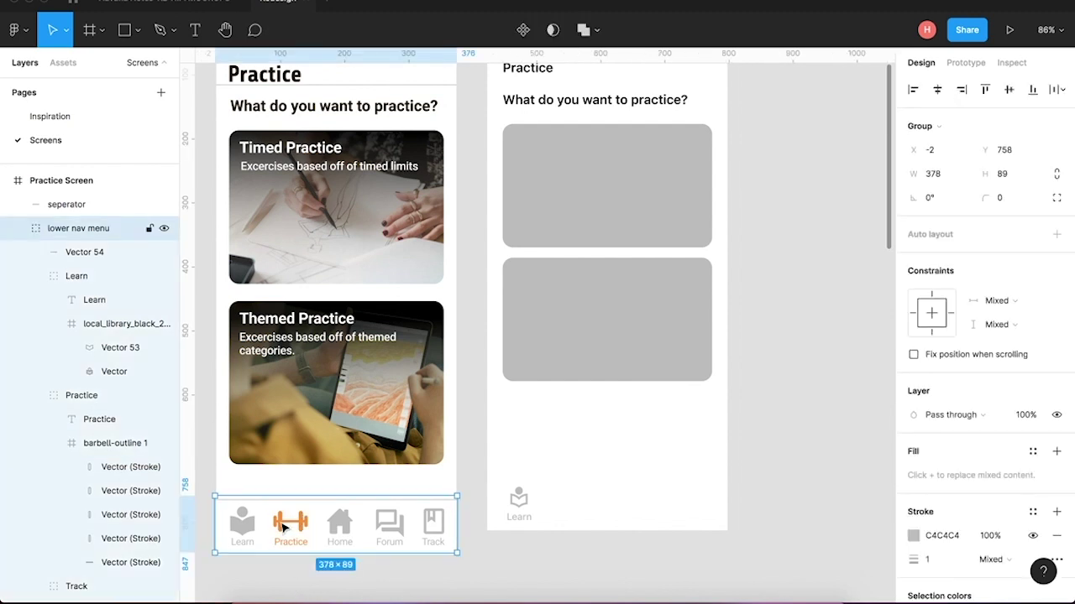
left_click(104, 444)
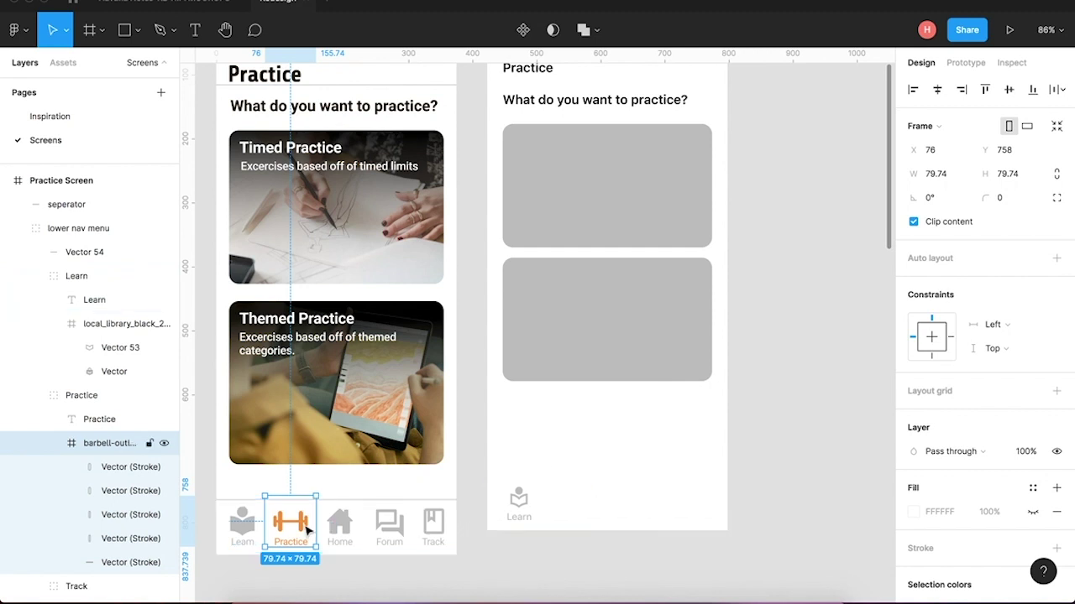
left_click(574, 507)
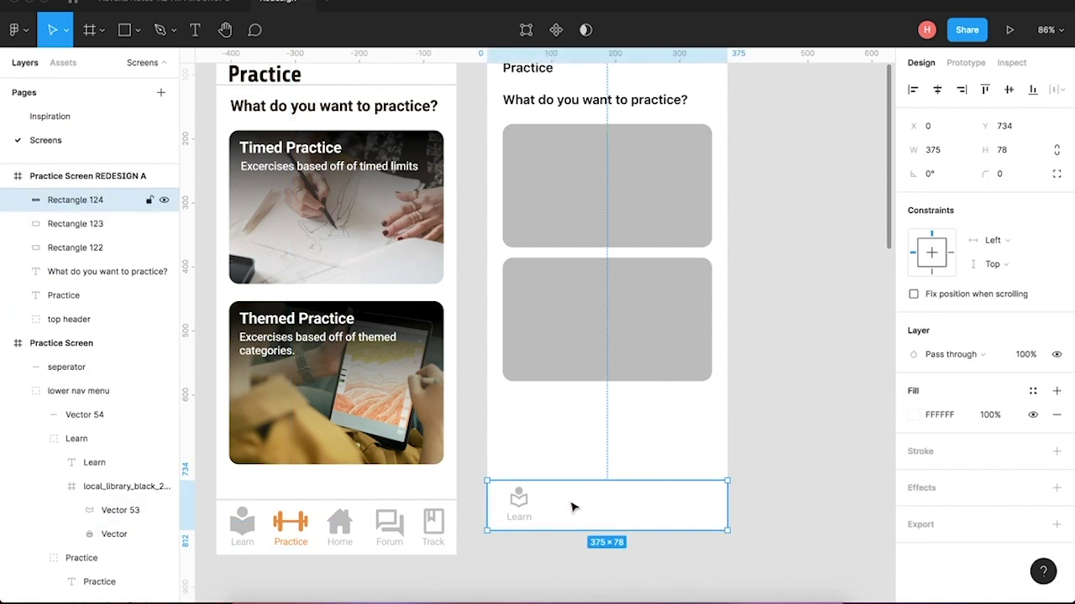
key("ctrl+v")
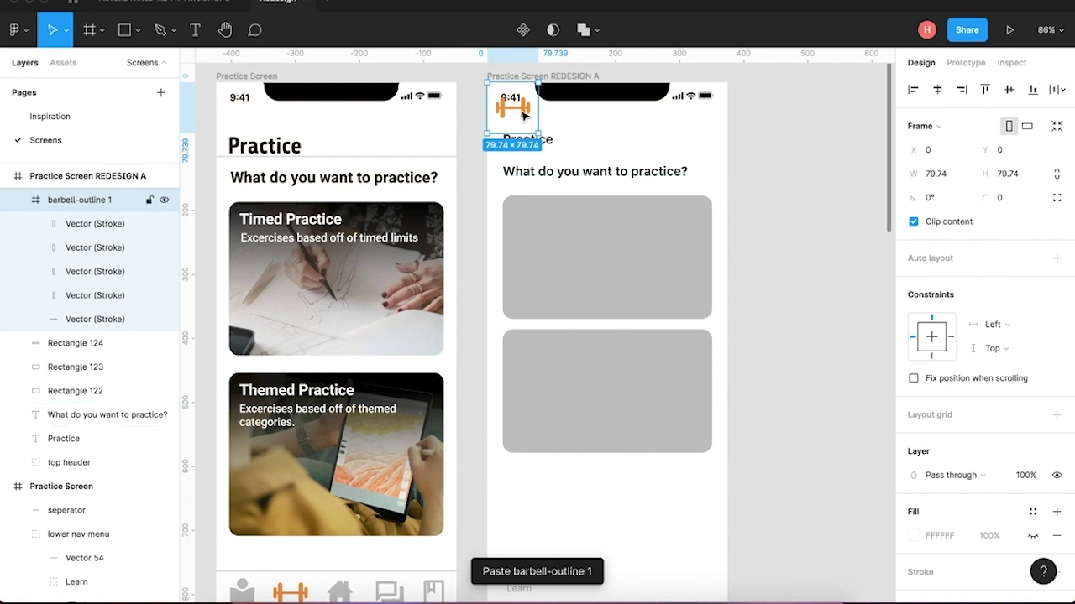
Move the pasted barbell icon beside the Learn icon at about X 97, Y 734, scaled down to 53 × 53.
left_click_drag(514, 107, 611, 220)
left_click_drag(581, 181, 587, 263)
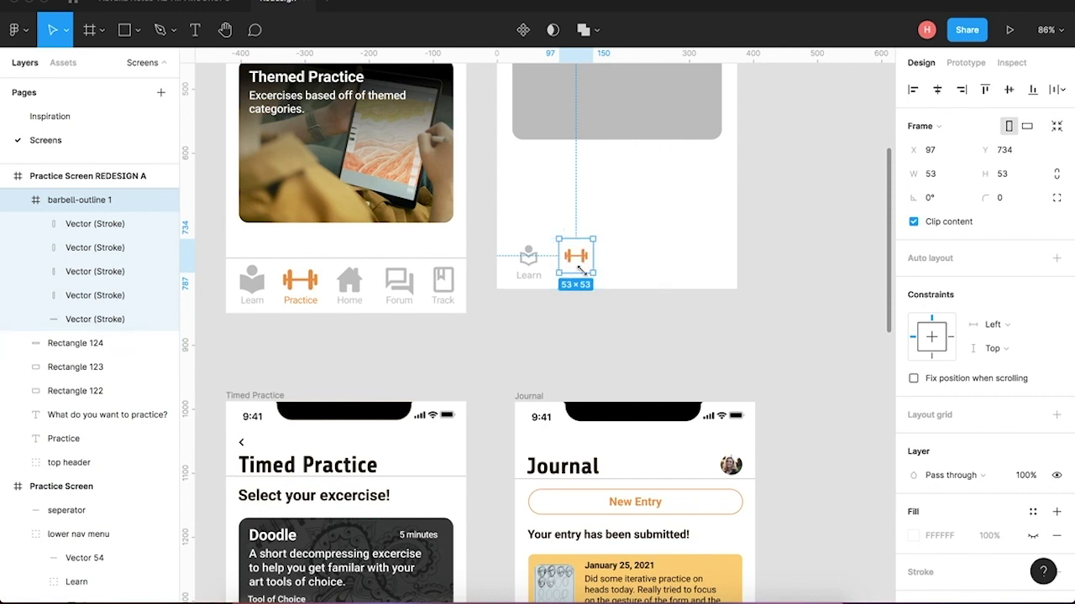
key("ctrl+v")
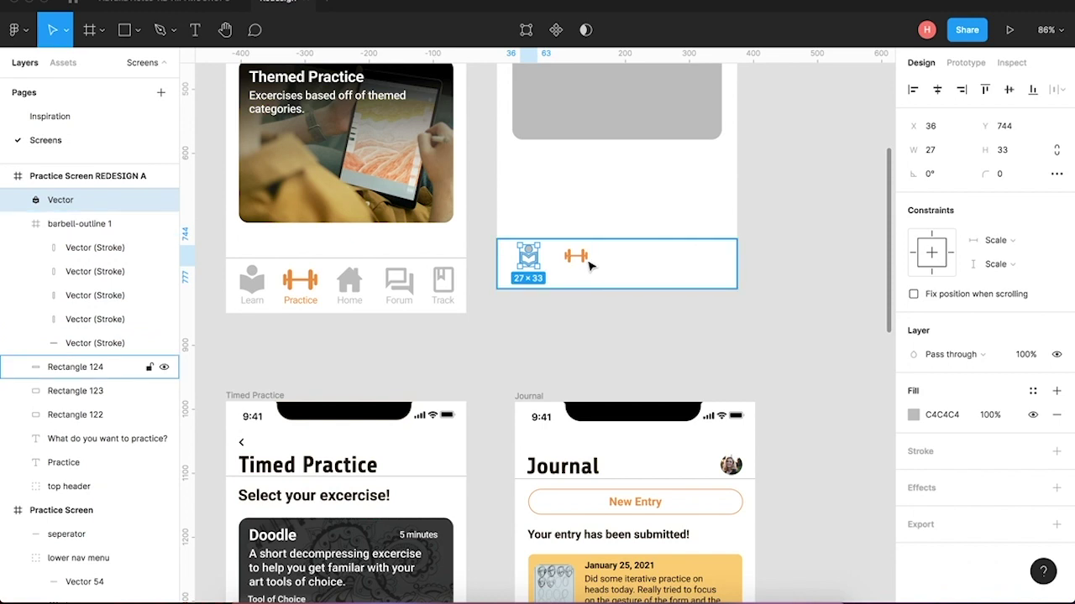
left_click(588, 266)
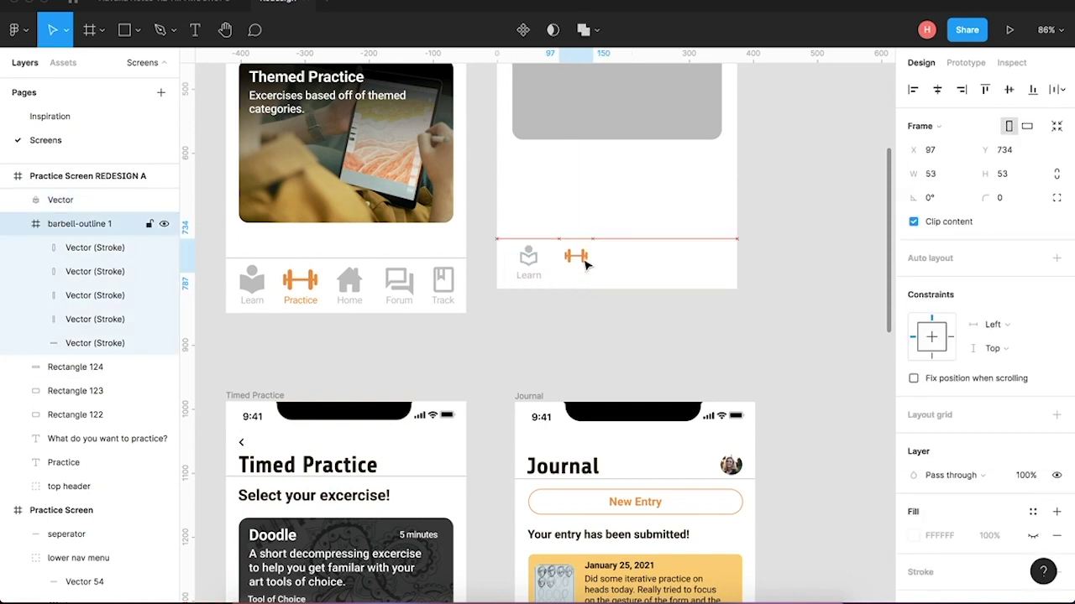
Duplicate the Learn label to X 97, Y 780 beneath the barbell icon and change the copy's text to Practice.
left_click(530, 280)
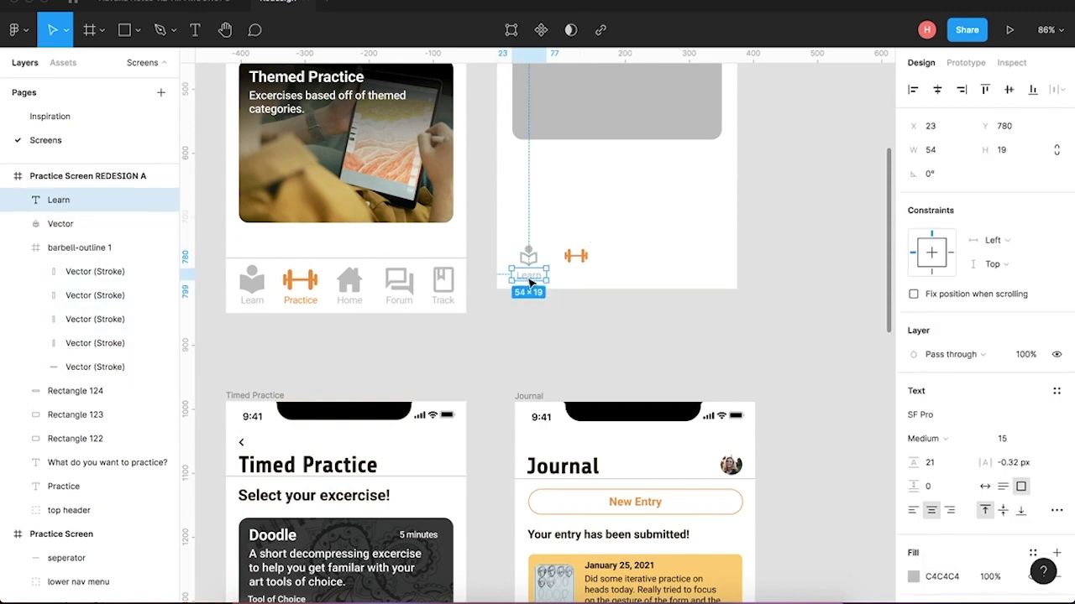
left_click_drag(529, 281, 578, 285)
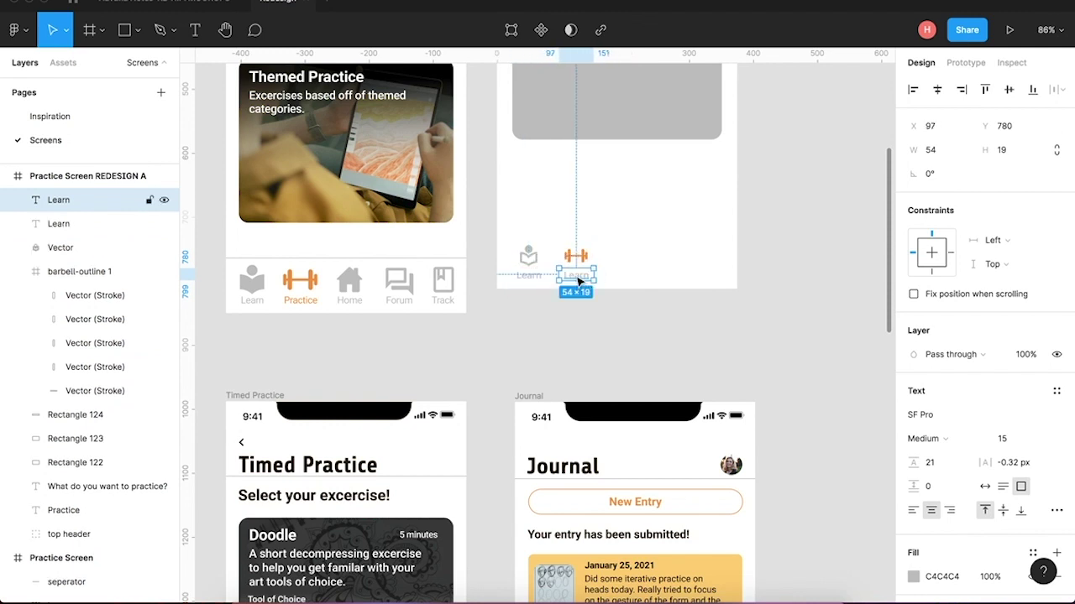
double_click(576, 276)
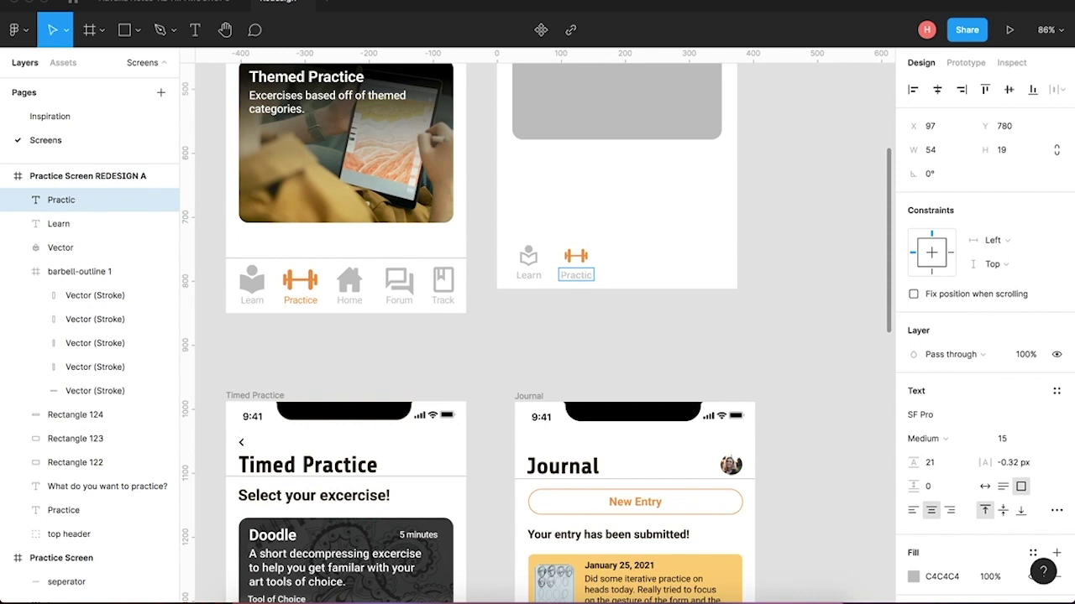
key("Escape")
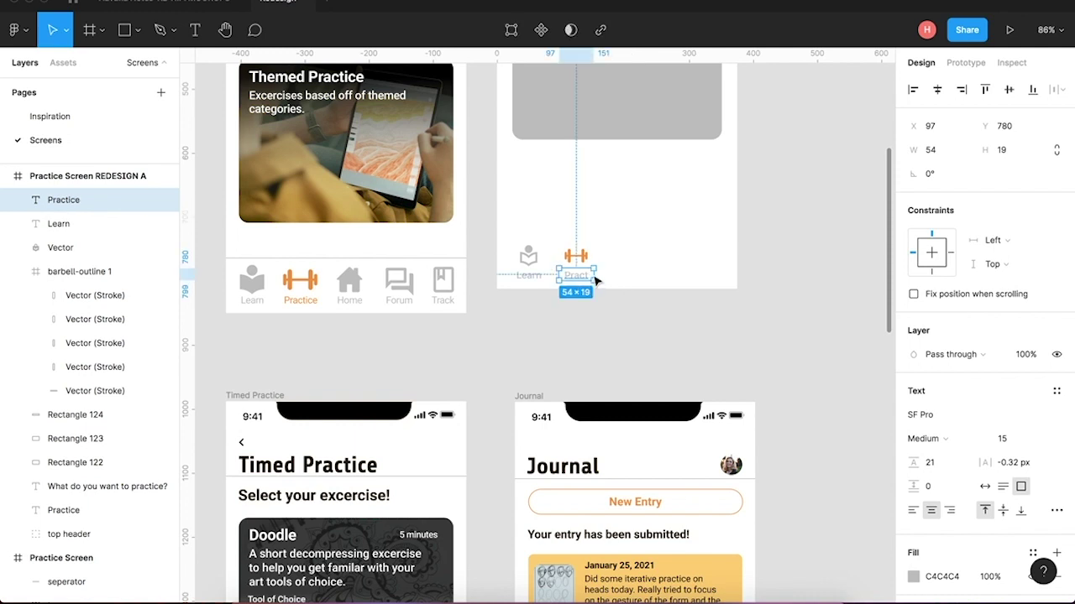
Widen the new Practice label's text box to 61 and centre the barbell icon and label horizontally with each other.
scroll(596, 279, "up", 5)
left_click_drag(594, 277, 613, 281)
left_click(573, 239)
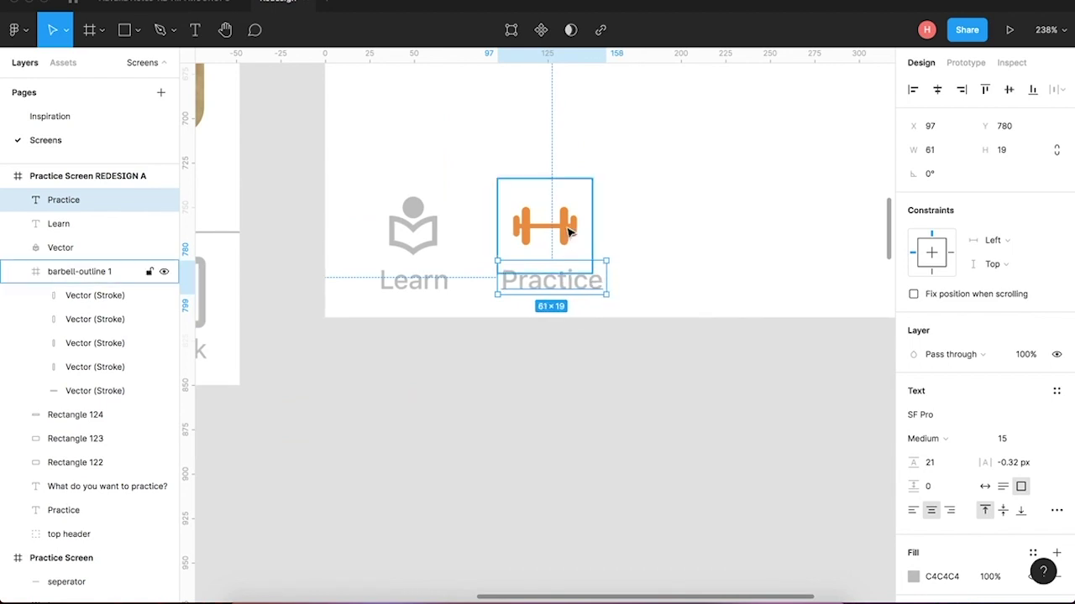
left_click(585, 294, "shift")
left_click(937, 89)
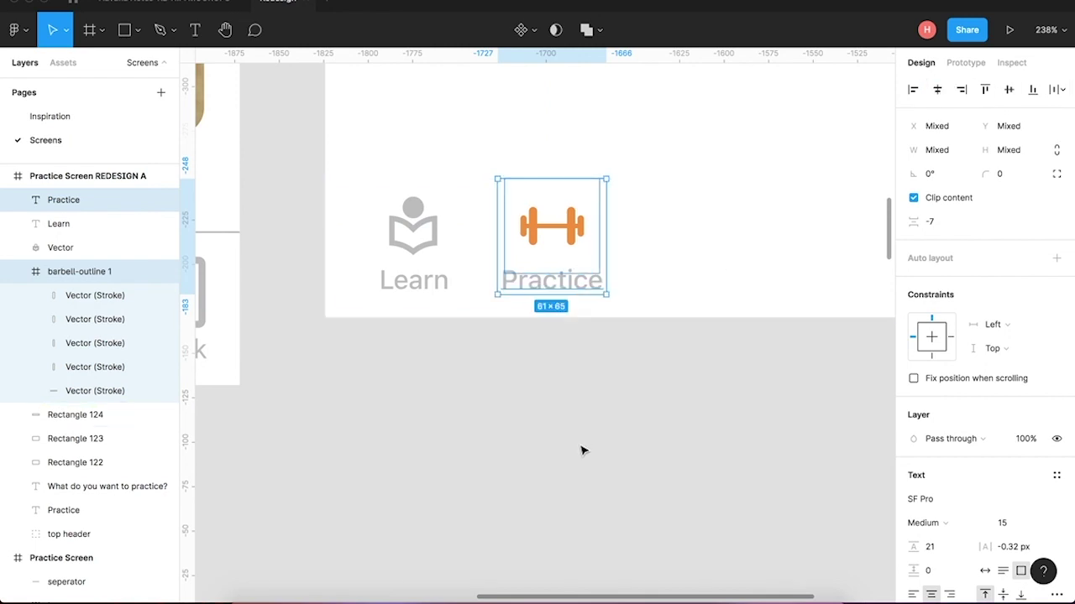
left_click(584, 451)
left_click(557, 291)
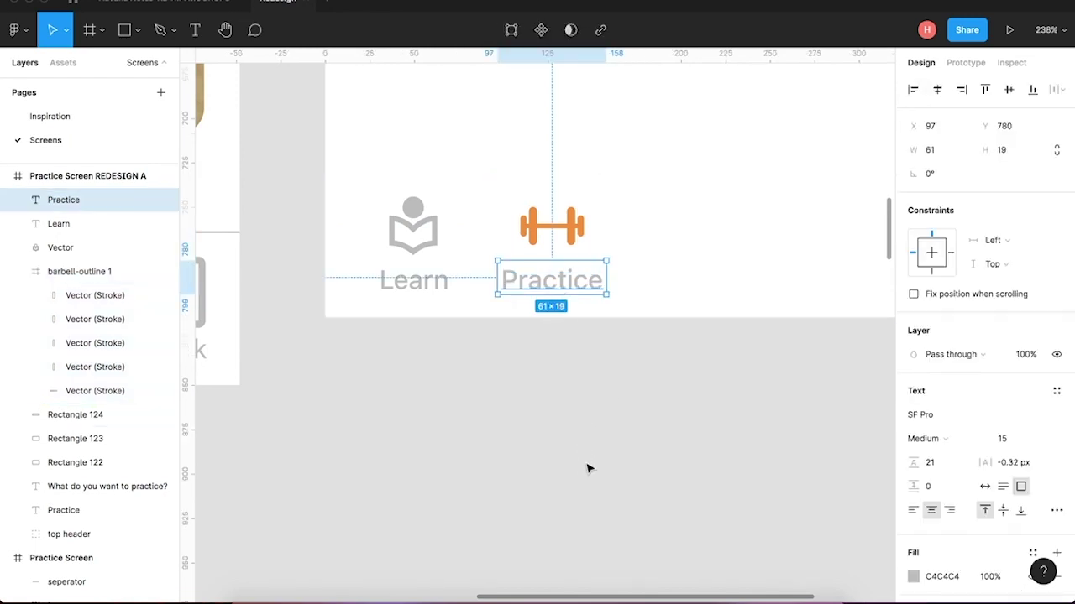
left_click(588, 468)
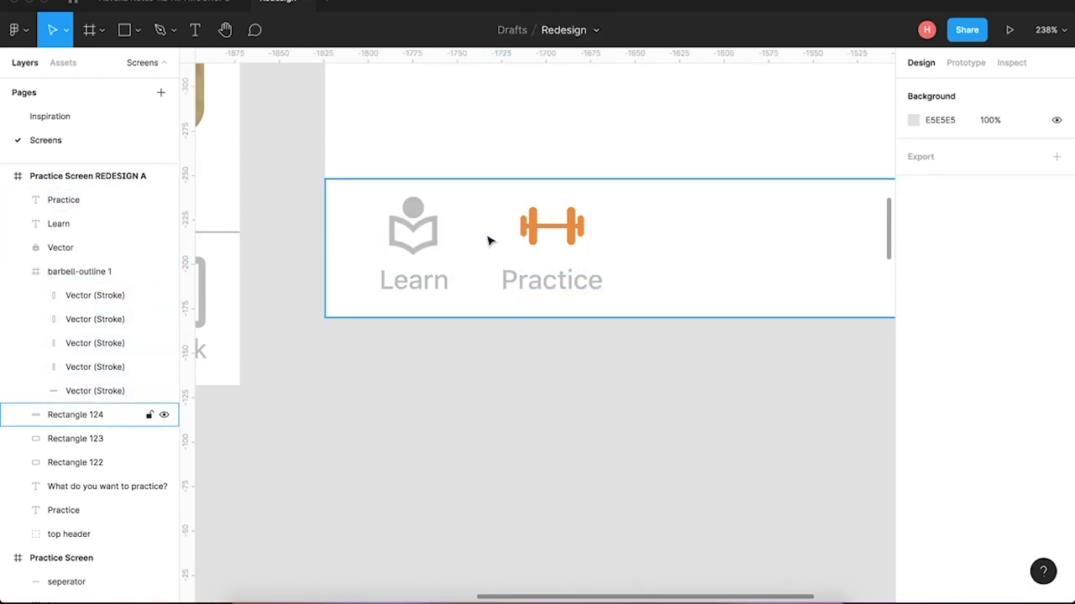
double_click(575, 232)
left_click(563, 406)
Copy the home icon's five shapes from the original lower nav menu and place them in the redesign's bottom bar, beside the barbell icon.
scroll(563, 405, "down", 5)
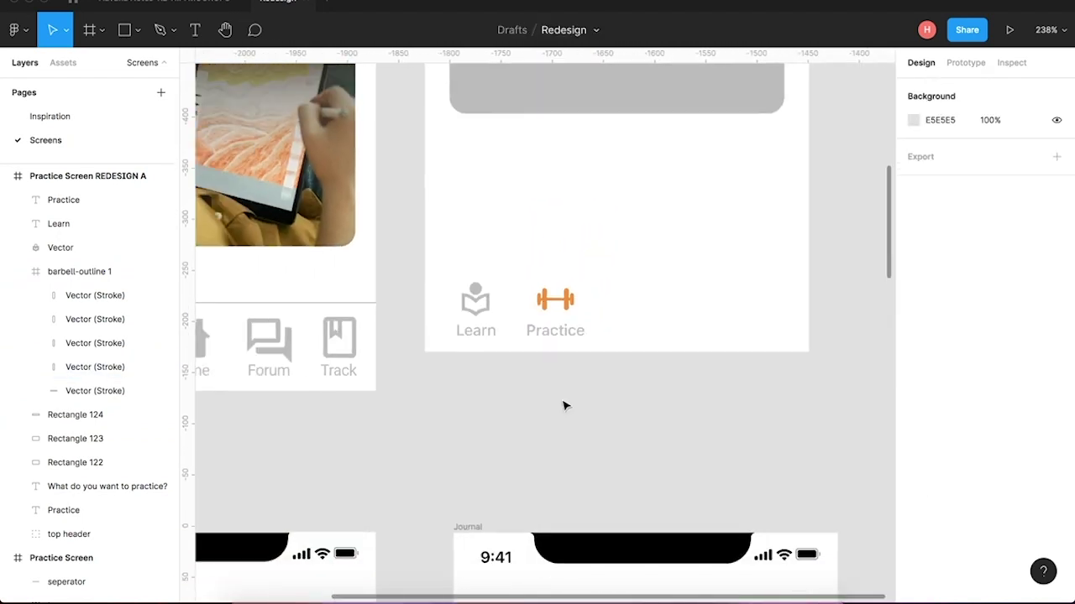
scroll(504, 362, "left", 1)
scroll(504, 362, "down", 1)
scroll(504, 363, "left", 2)
scroll(504, 363, "down", 1)
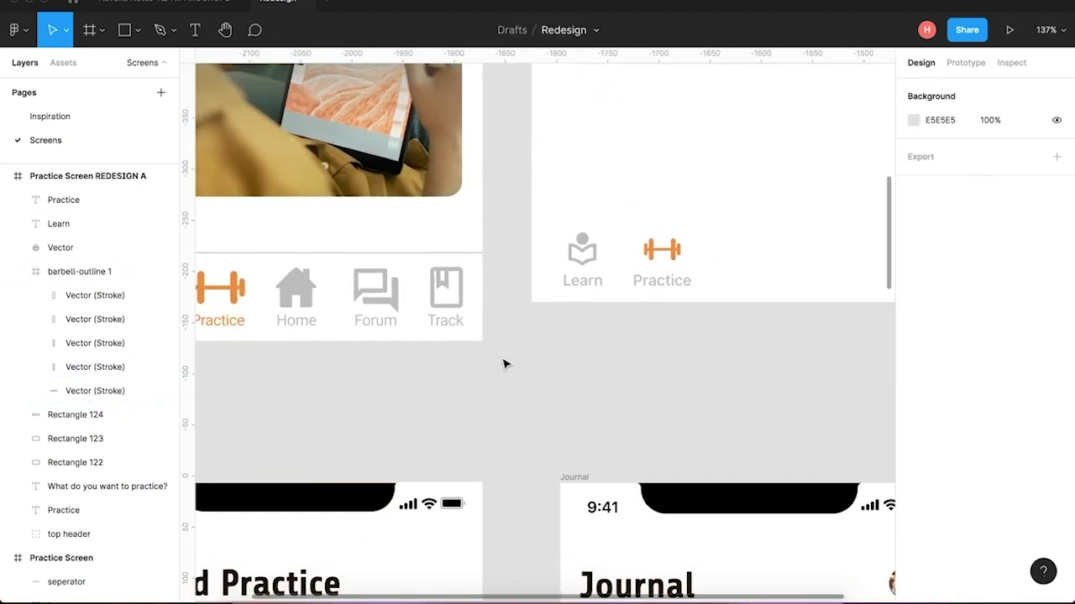
double_click(306, 291)
left_click(317, 445)
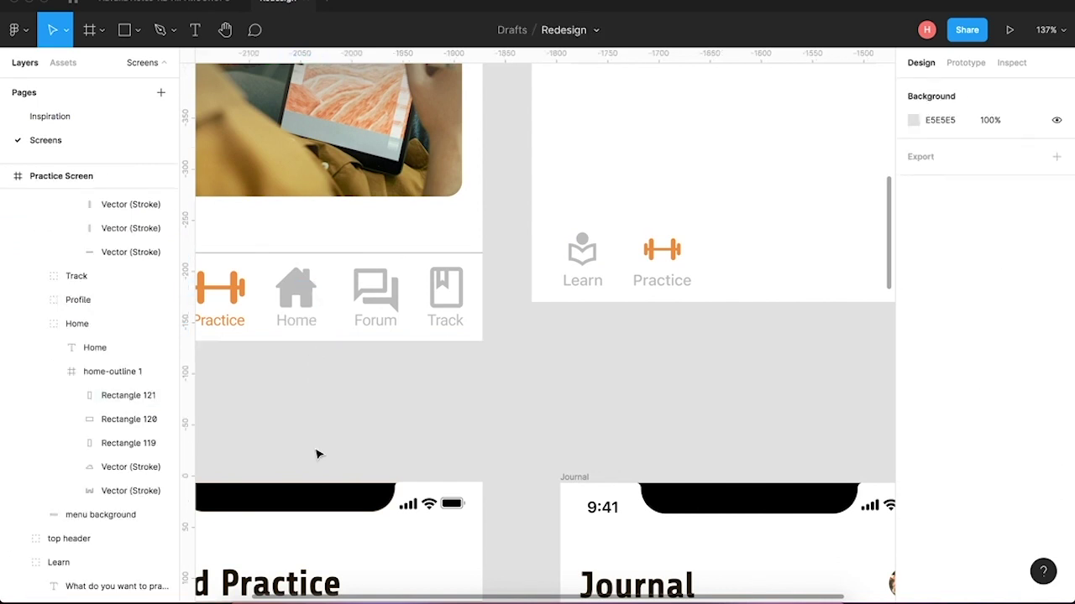
left_click(296, 287)
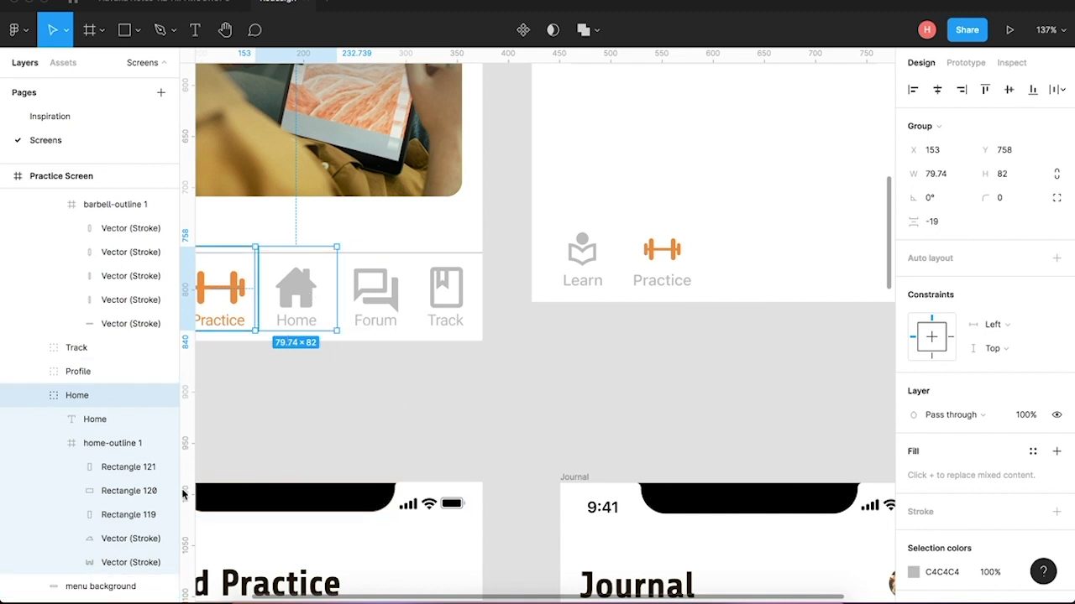
scroll(120, 541, "down", 1)
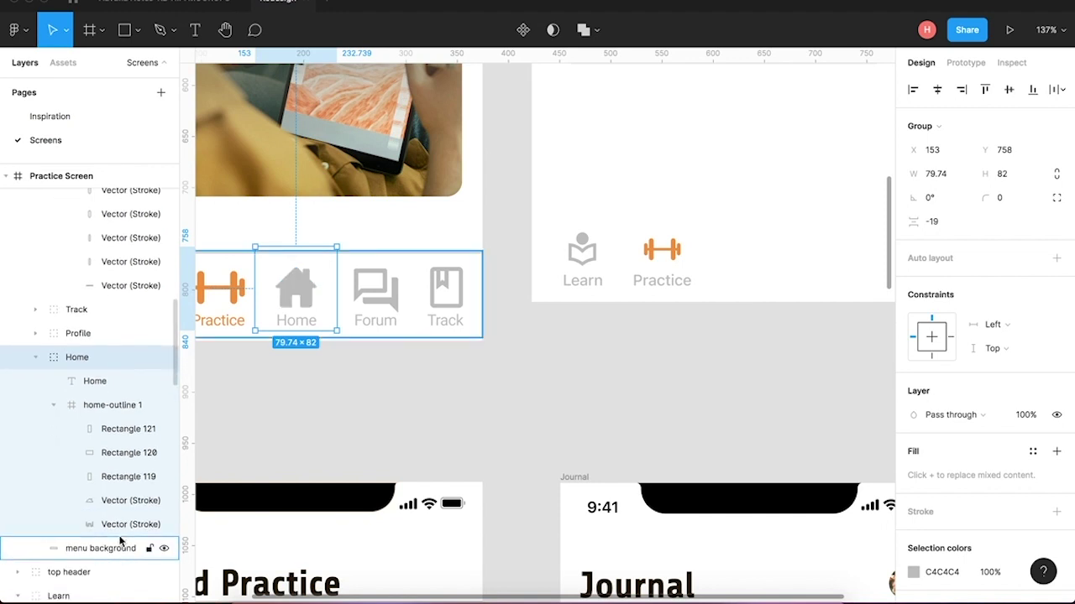
left_click(111, 525)
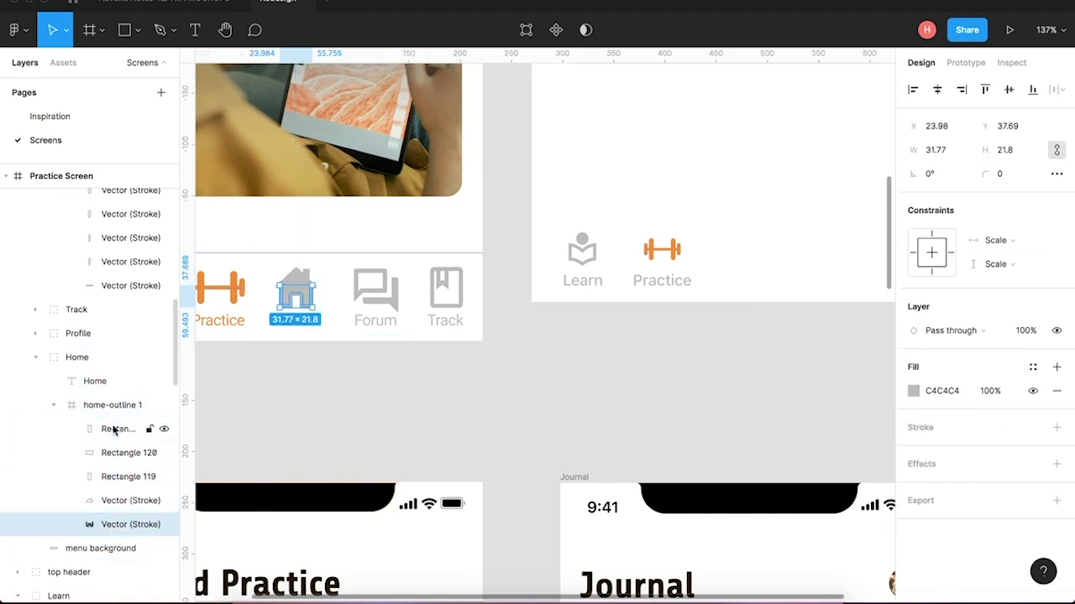
left_click(115, 428, "shift")
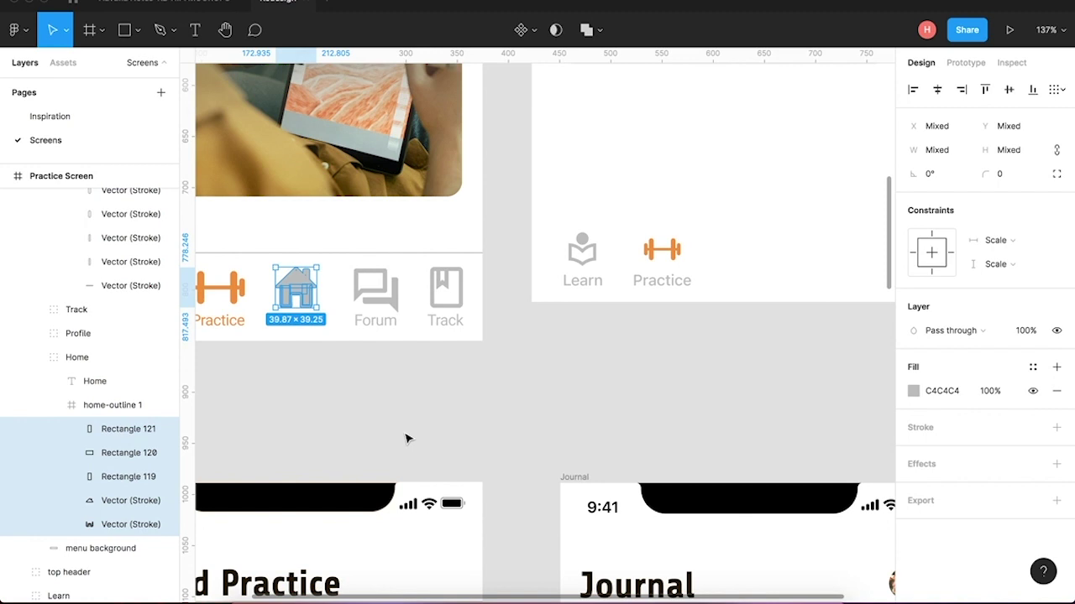
left_click(773, 266)
scroll(772, 266, "right", 3)
key("ctrl+v")
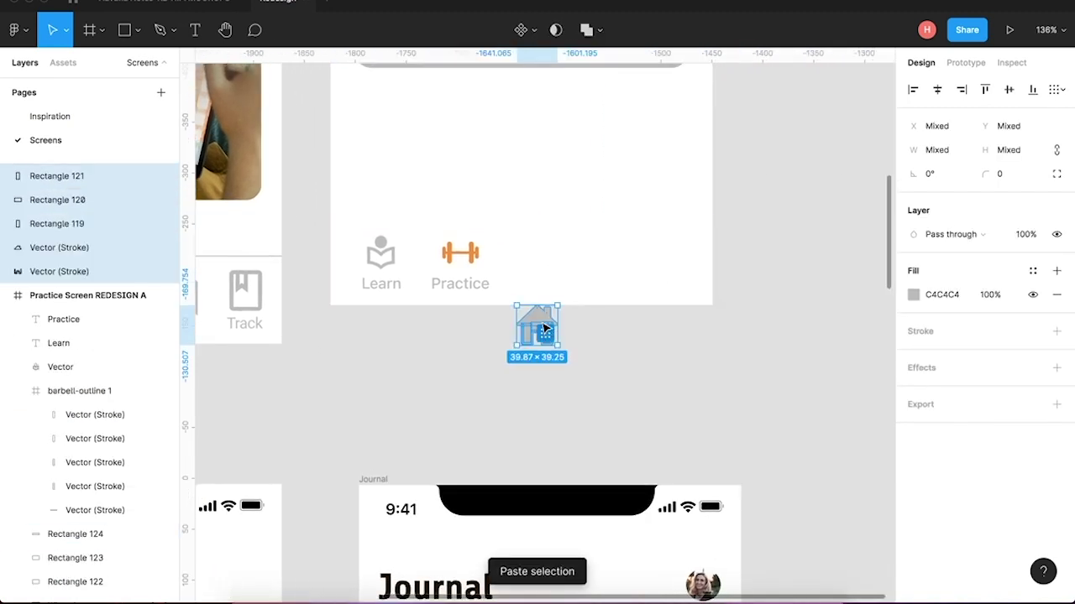
left_click_drag(537, 325, 535, 257)
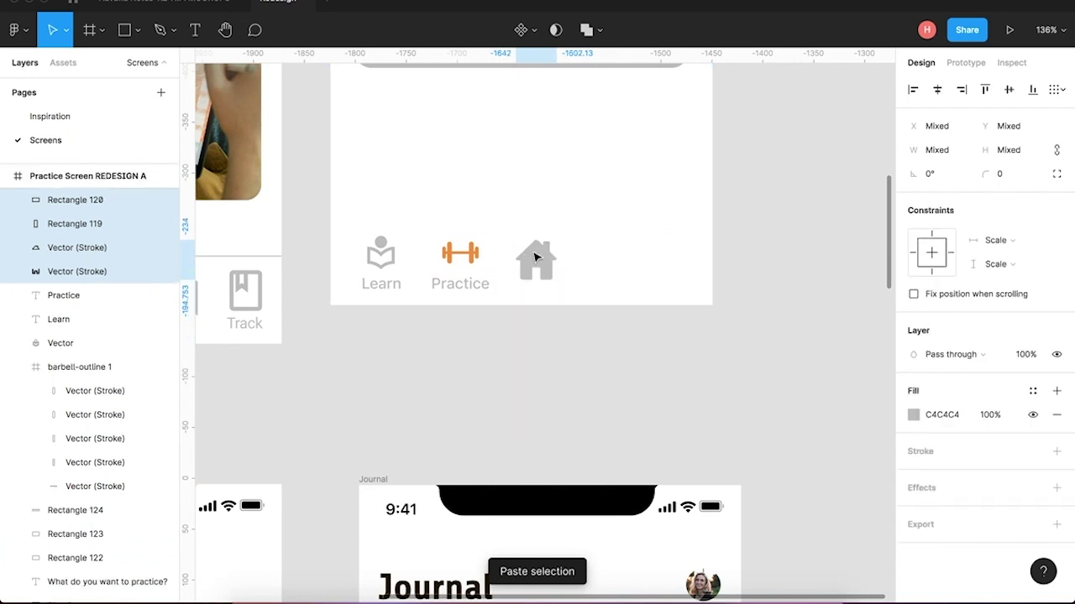
Group the pasted home icon shapes and rename the group home-icon.
key("ctrl+g")
key("ctrl+r")
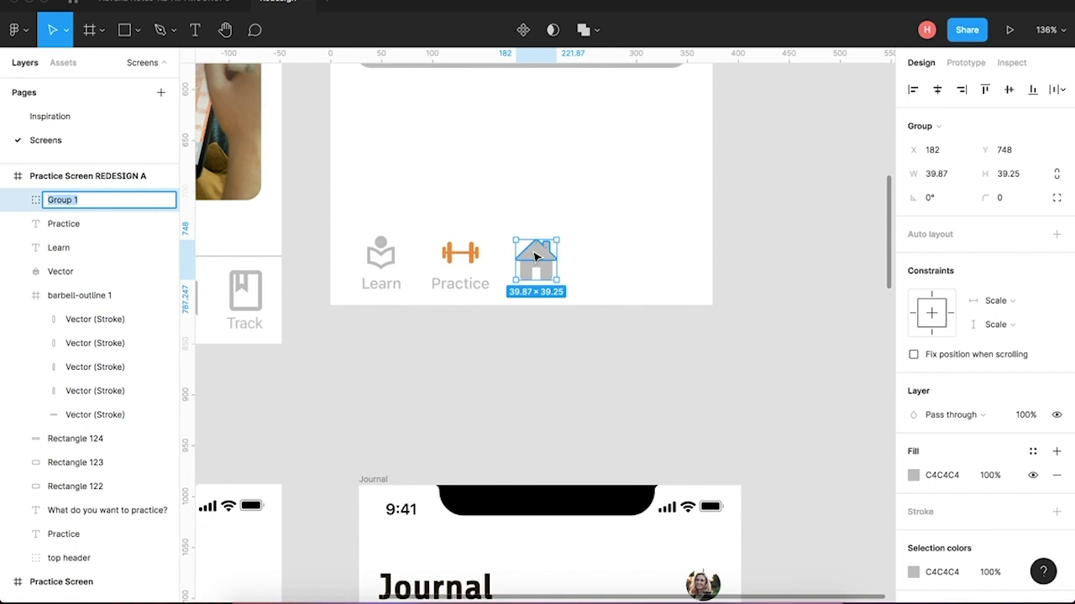
type("icon")
key("Return")
Group the barbell's five strokes, move the group out of the barbell-outline 1 frame and delete that empty frame.
left_click(473, 254)
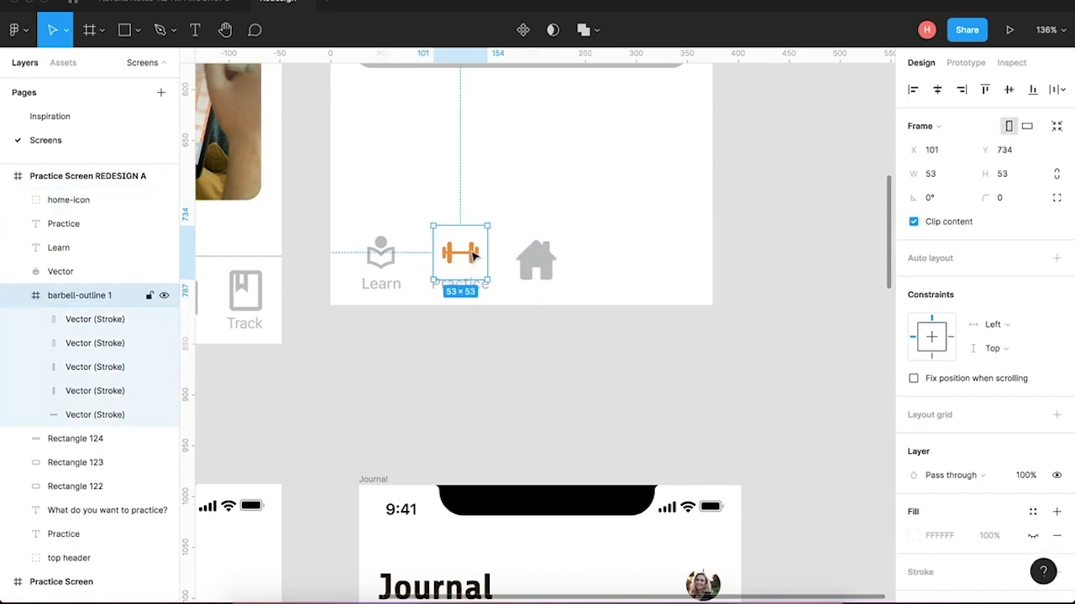
left_click(95, 320)
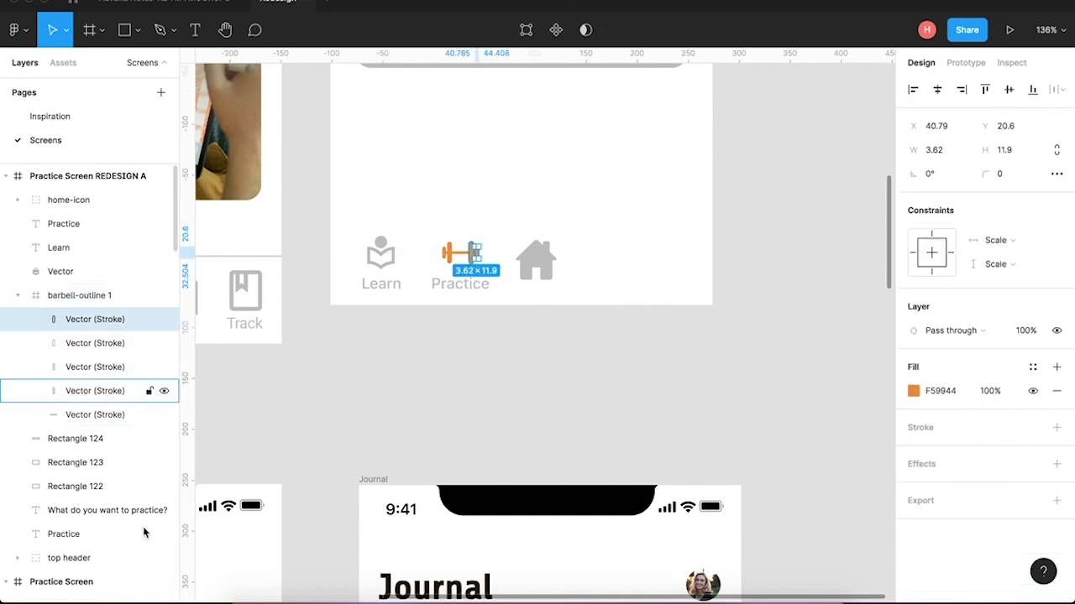
left_click(98, 415, "shift")
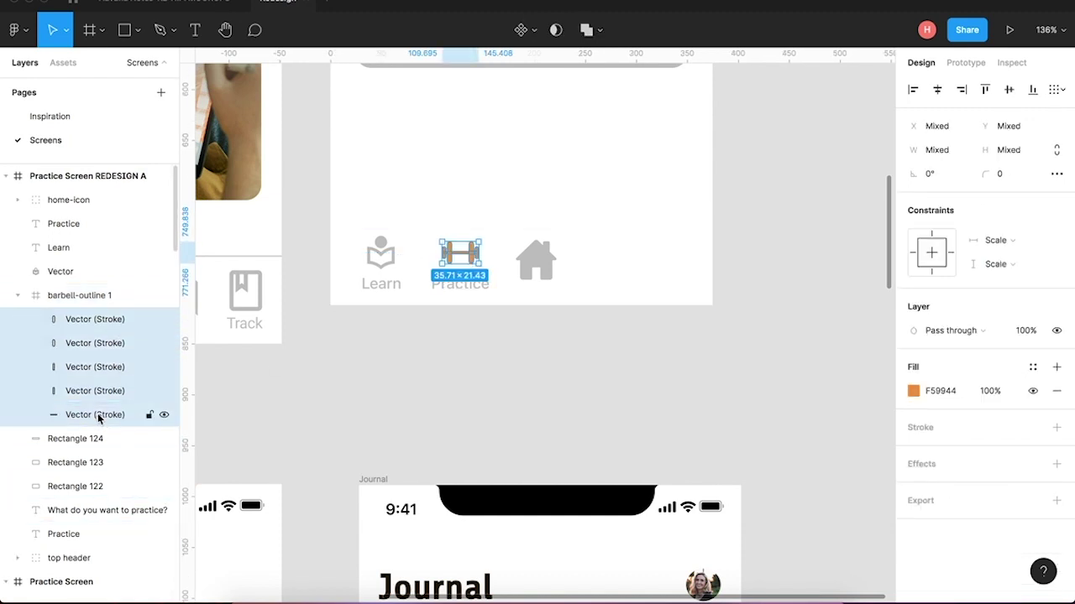
key("ctrl+g")
left_click(74, 314)
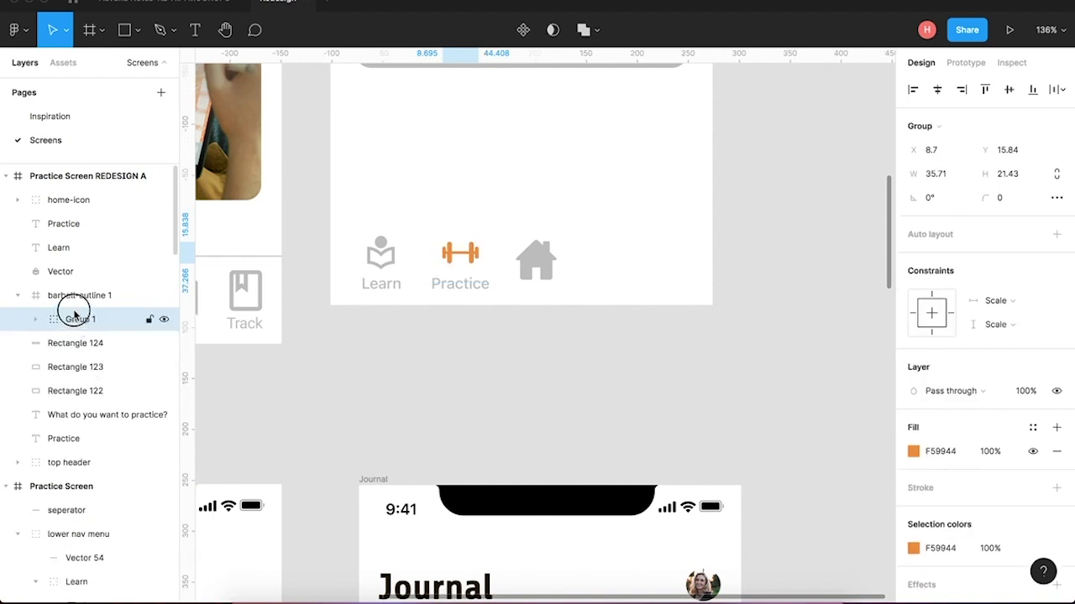
left_click_drag(74, 315, 72, 286)
left_click(76, 319)
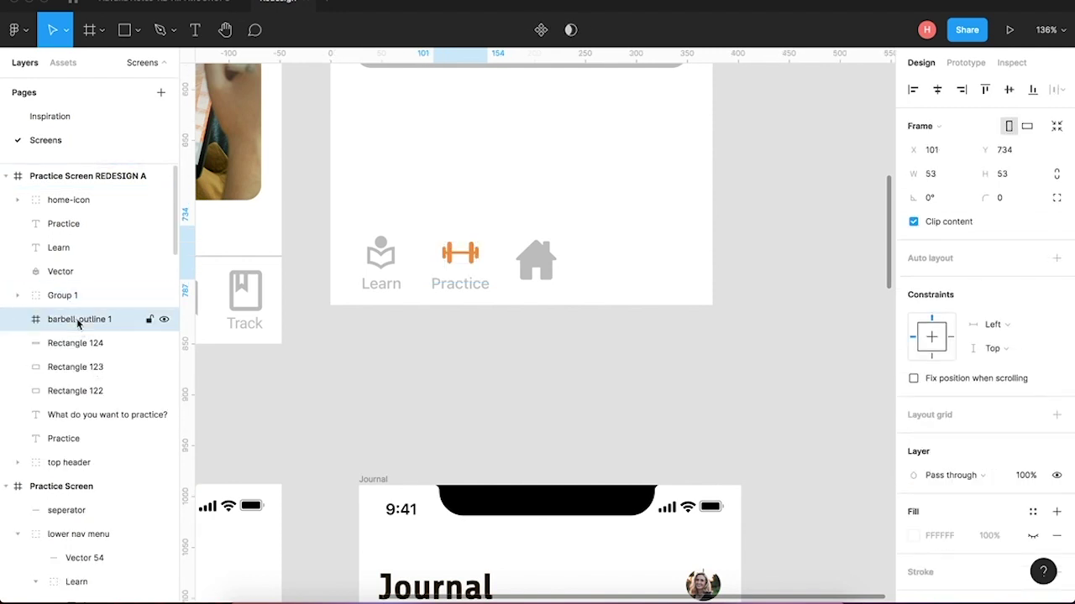
key("Delete")
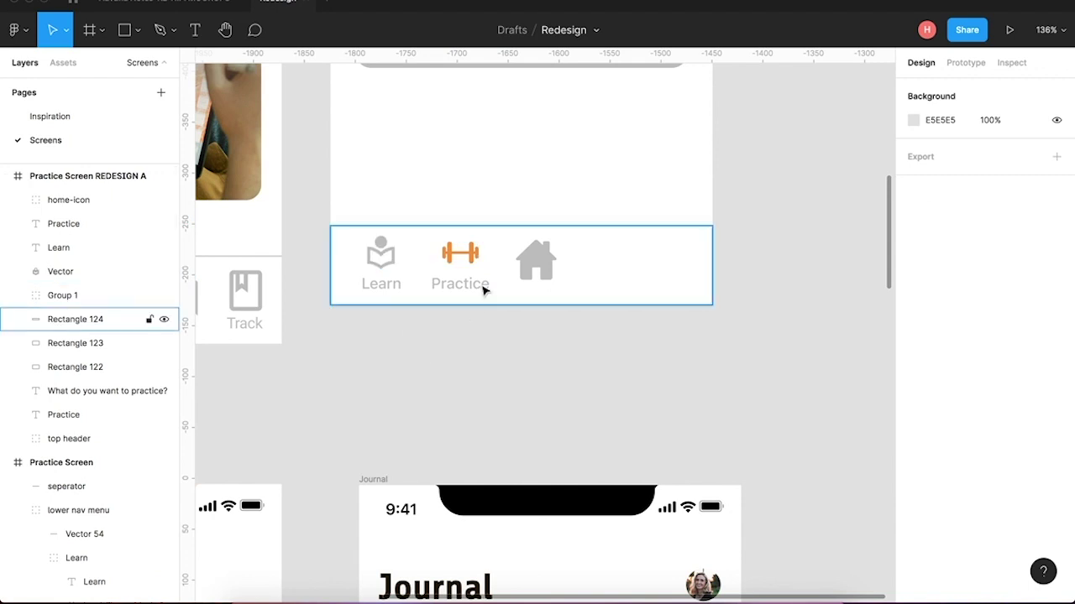
Rename the barbell group practice-icon and the Learn icon's vector learn-icon.
left_click(472, 260)
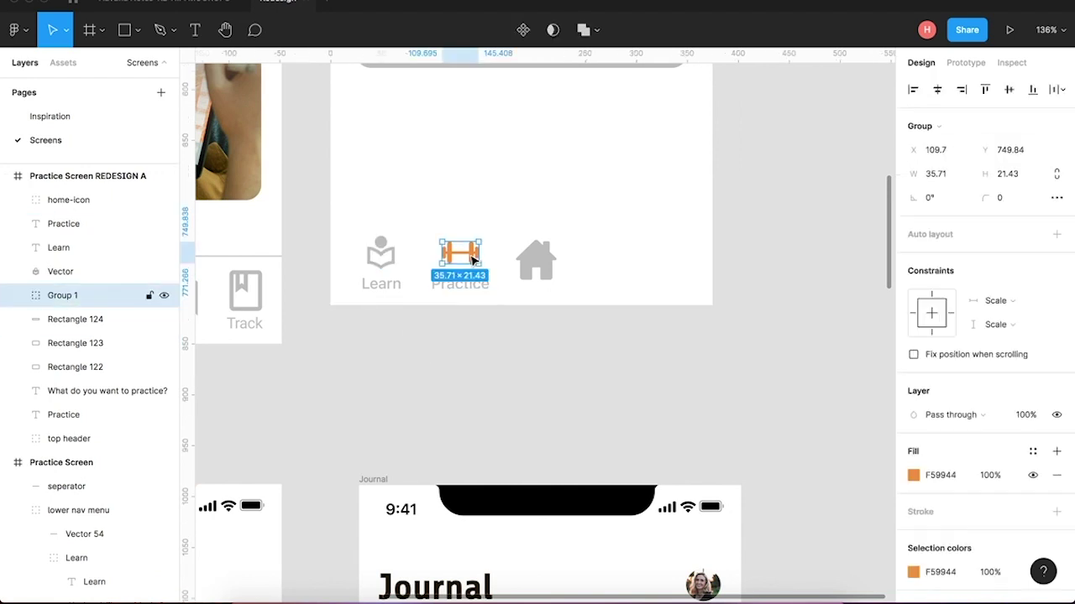
key("super+r")
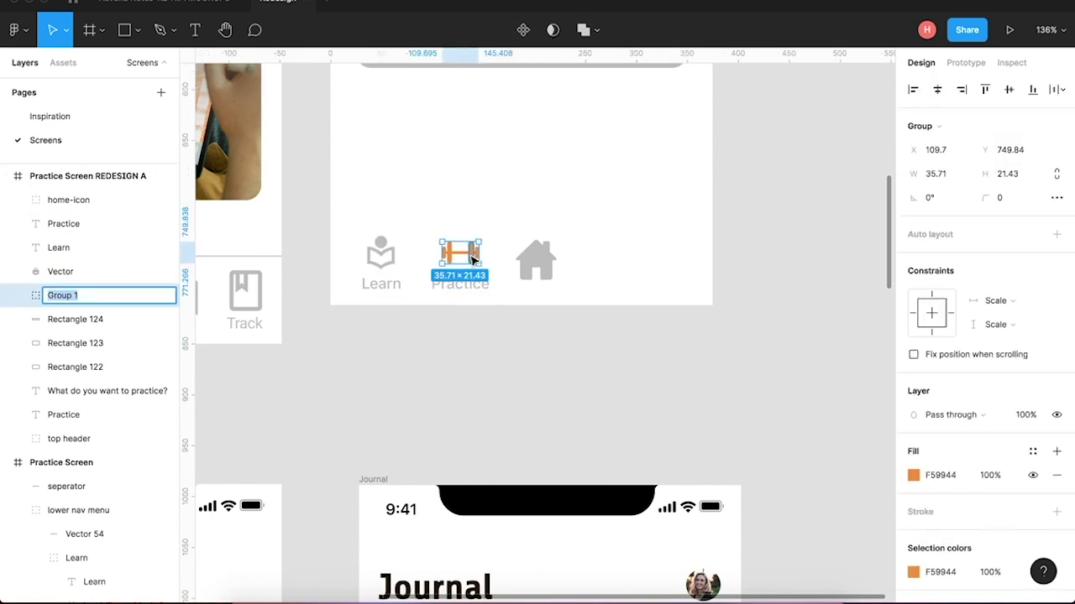
type("Practice-icon")
key("Return")
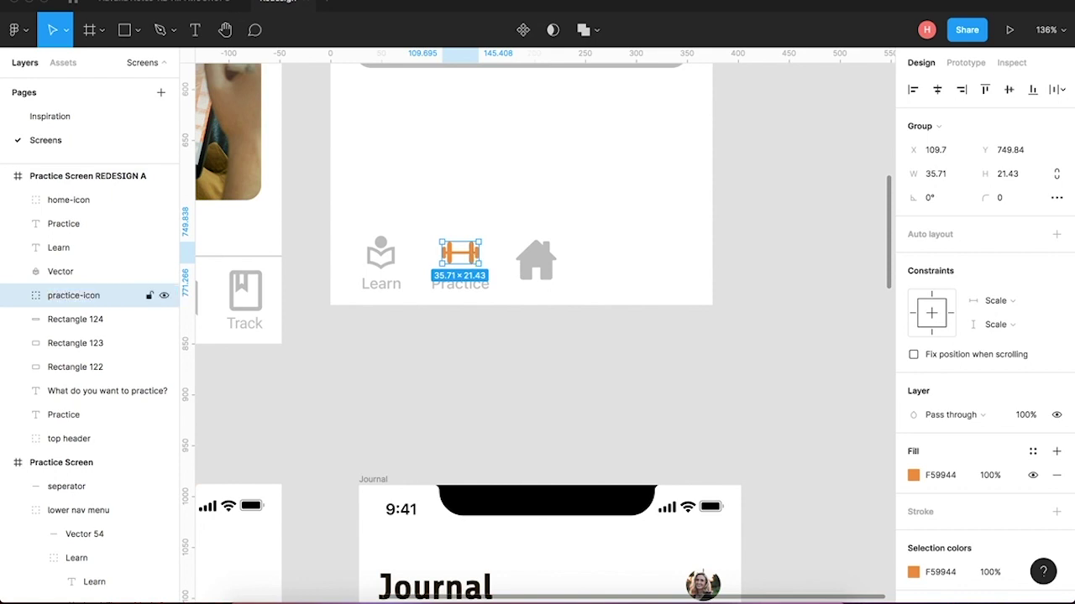
left_click(382, 262)
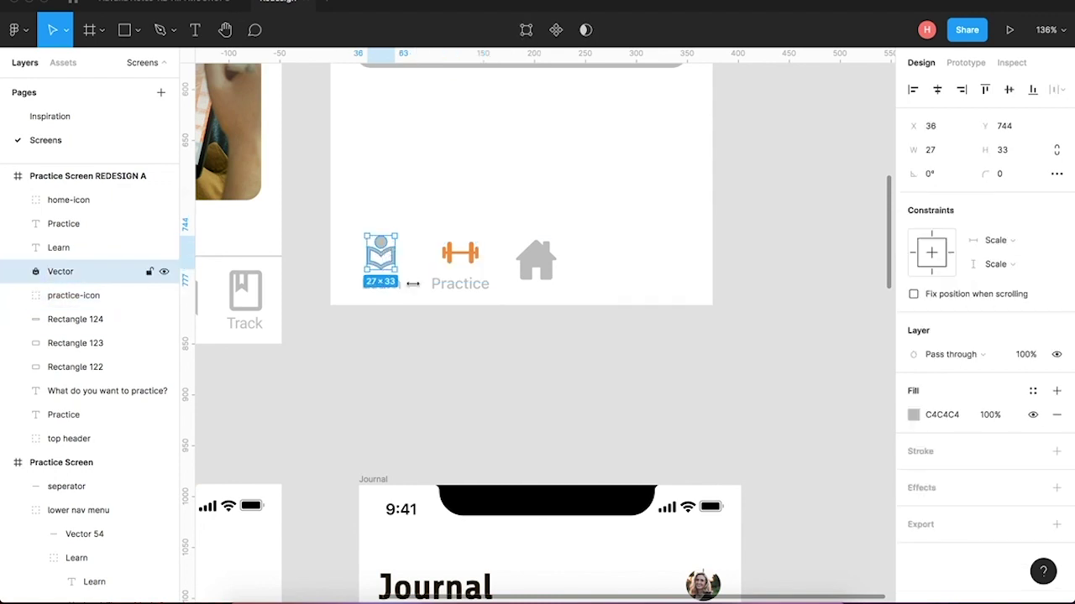
key("ctrl+r")
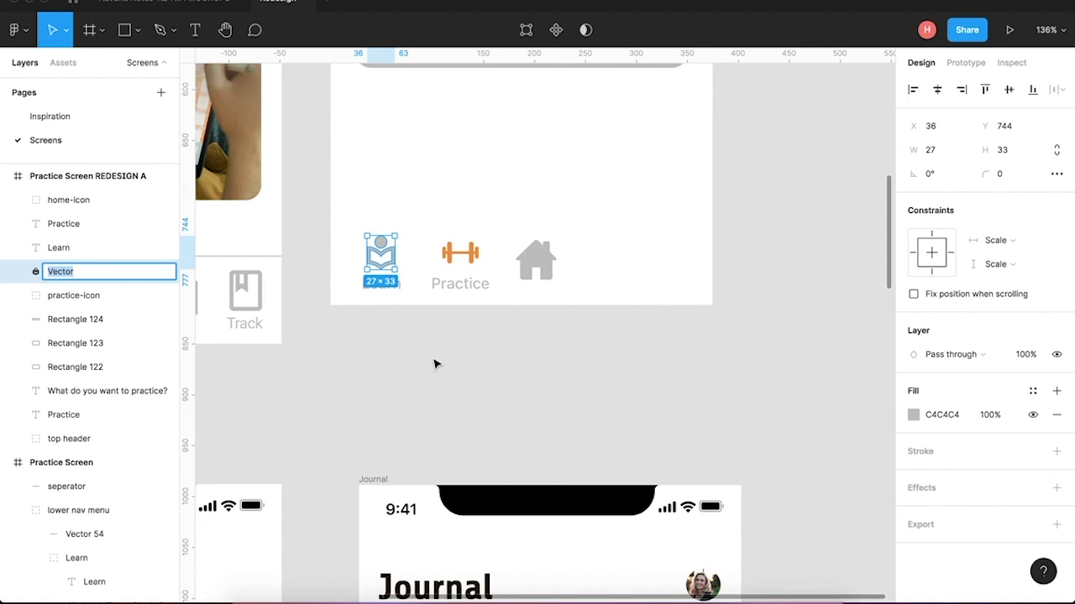
type("learn-icon")
Scale the home icon in the bottom bar down to 26 × 25.59.
left_click(539, 262)
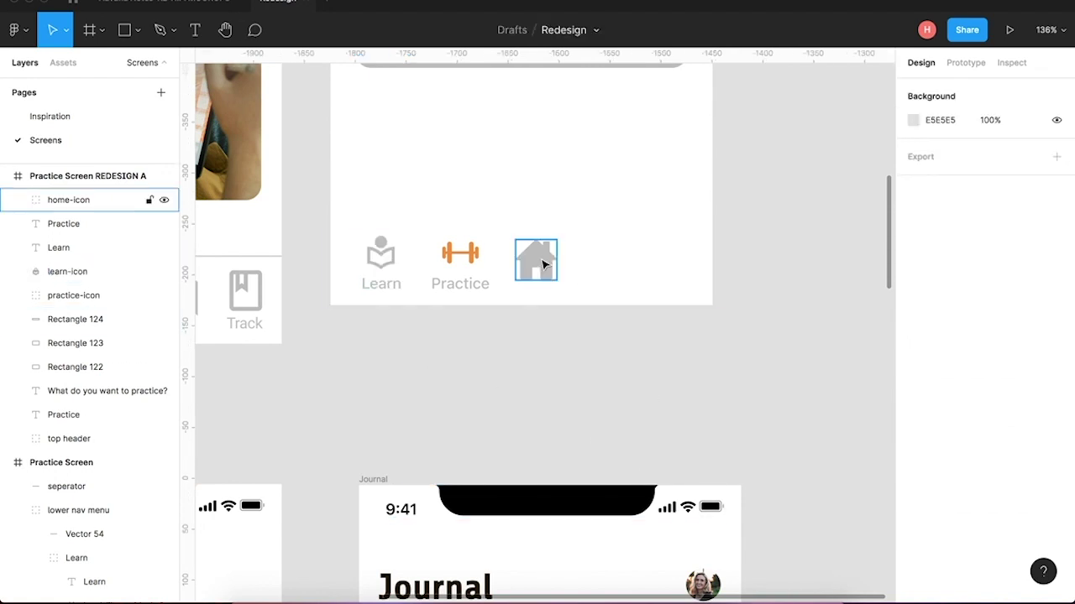
left_click_drag(556, 280, 532, 257)
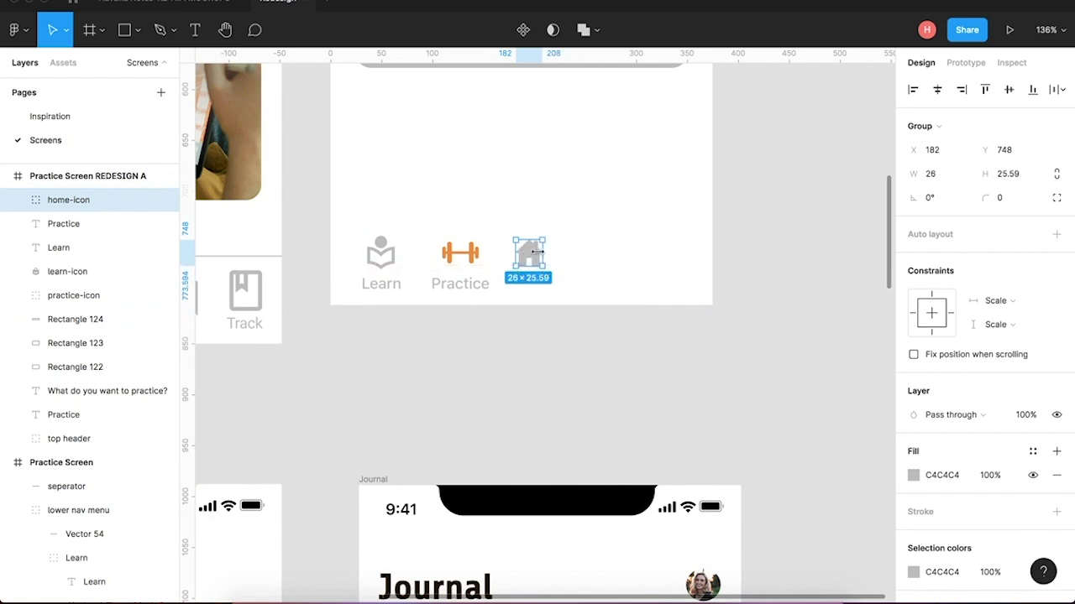
Duplicate the Practice label to X 172, Y 780 with the text Home, and move the home icon to X 186 above it.
left_click(458, 287)
left_click_drag(458, 288, 529, 288)
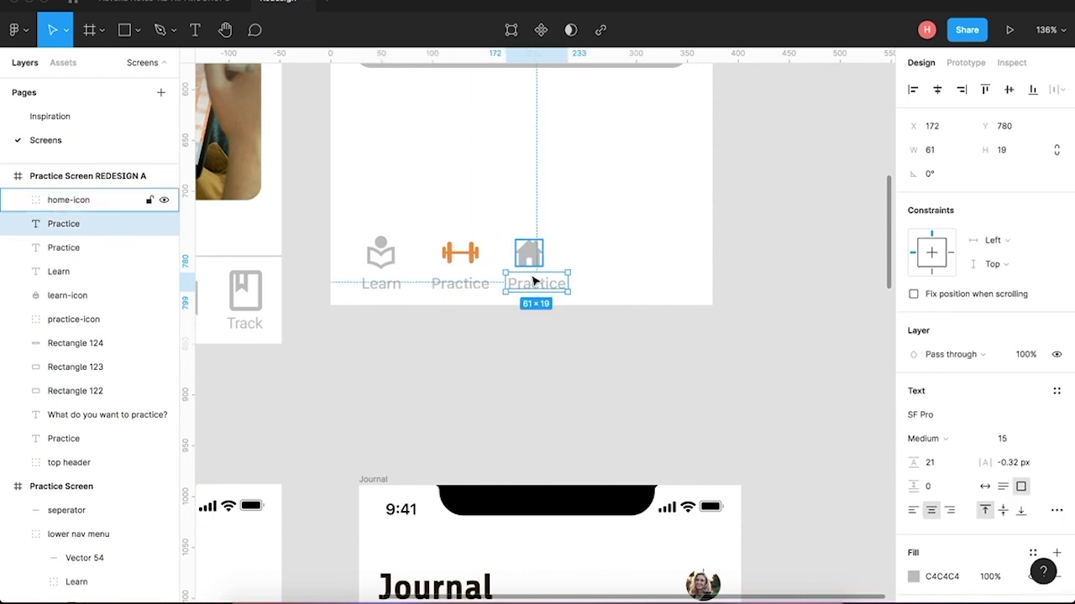
double_click(528, 283)
type("Home")
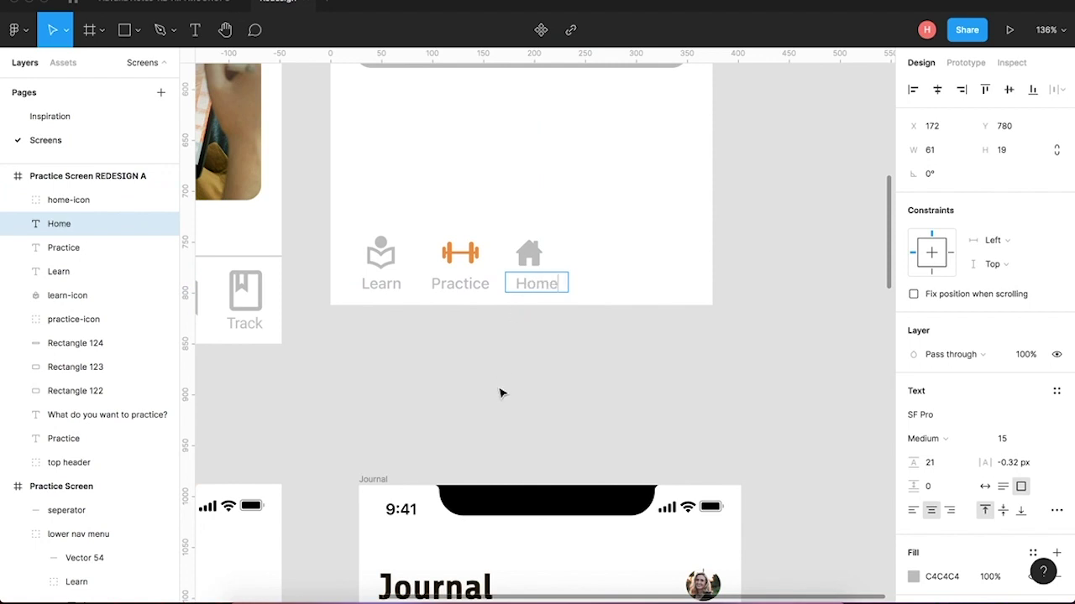
key("Escape")
left_click(532, 255)
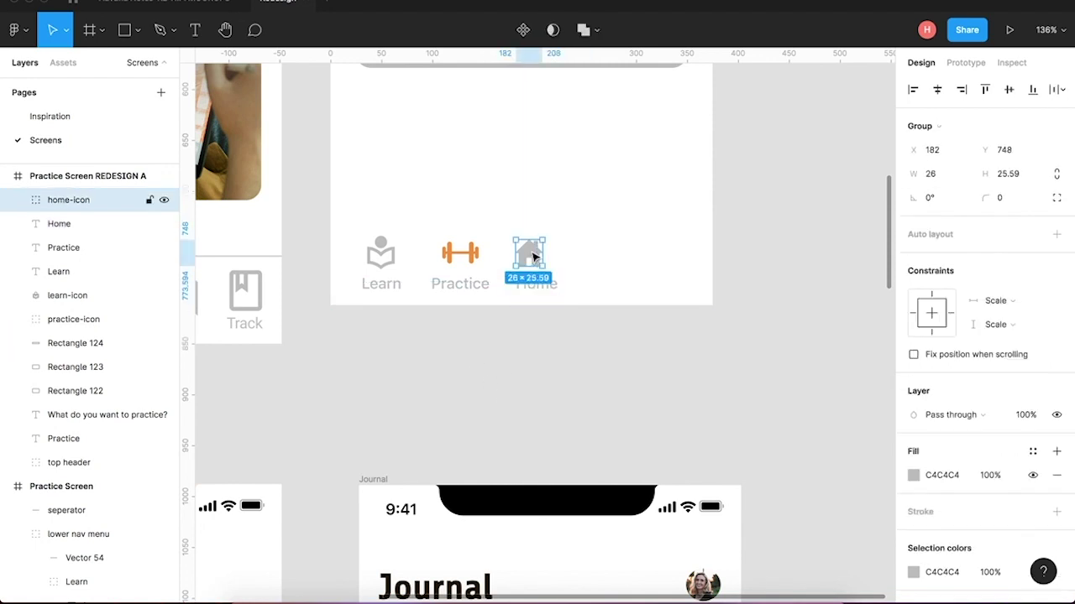
scroll(238, 284, "left", 5)
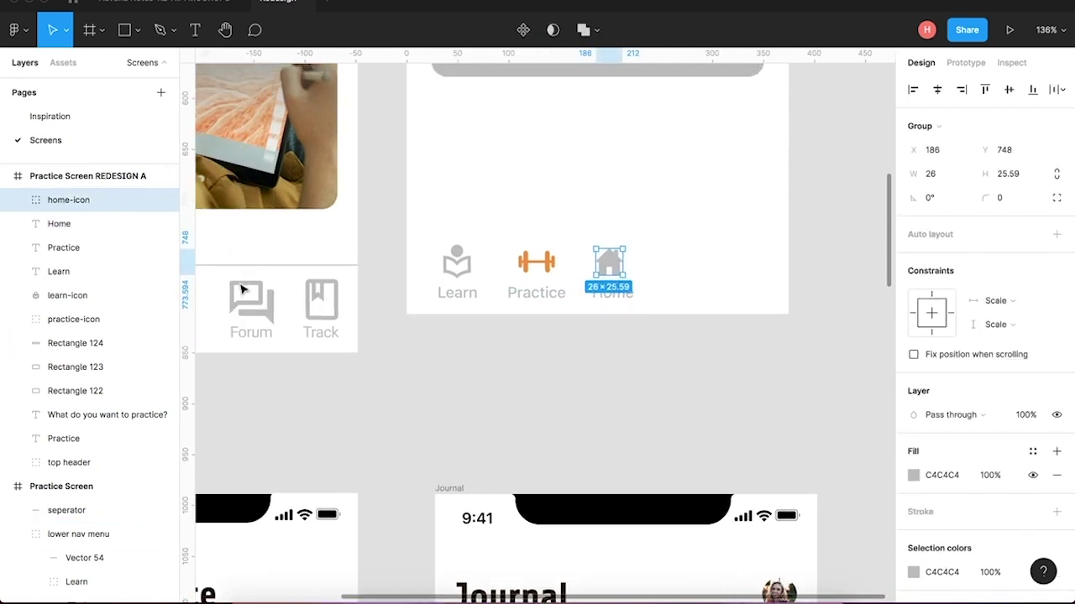
Copy the forum icon's vector from the old navigation menu into the redesign's bottom bar, scaled down and placed beside the home icon.
left_click(263, 304)
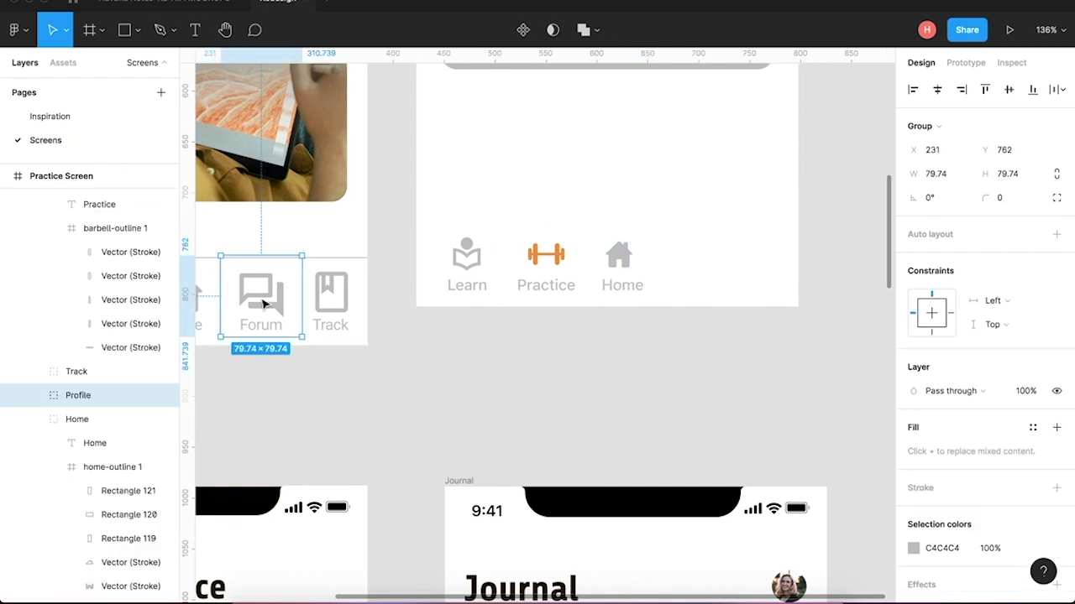
double_click(263, 304)
double_click(263, 304)
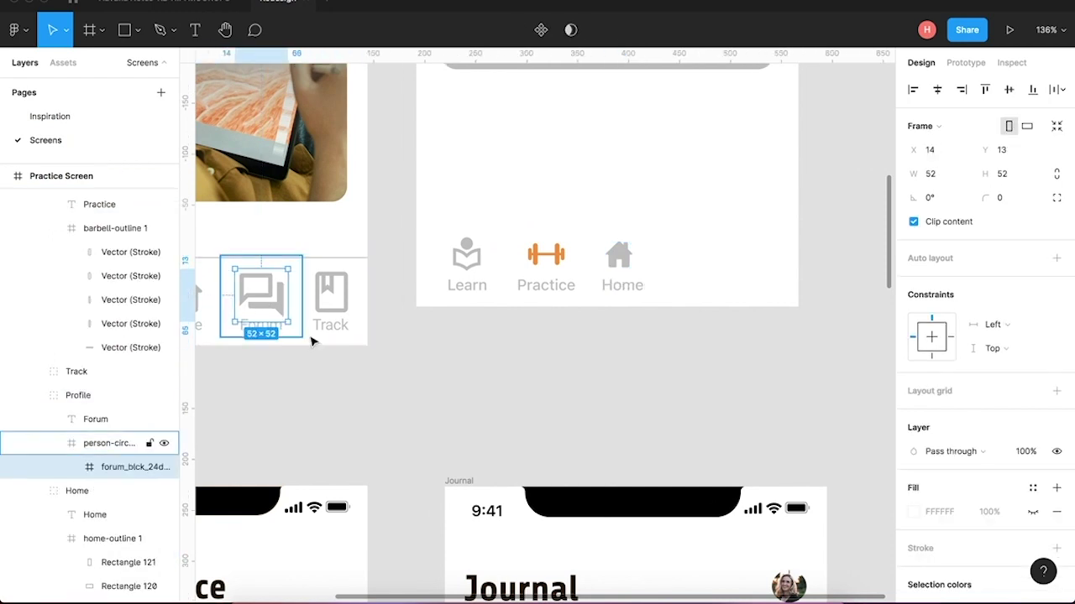
left_click(72, 467)
left_click(120, 491)
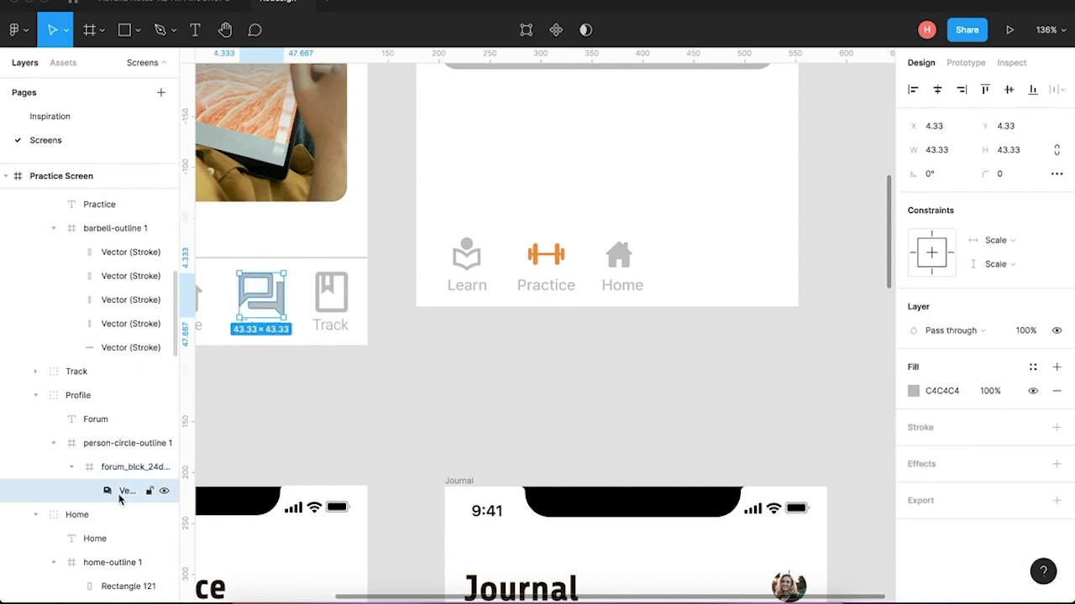
left_click(697, 259)
key("ctrl+v")
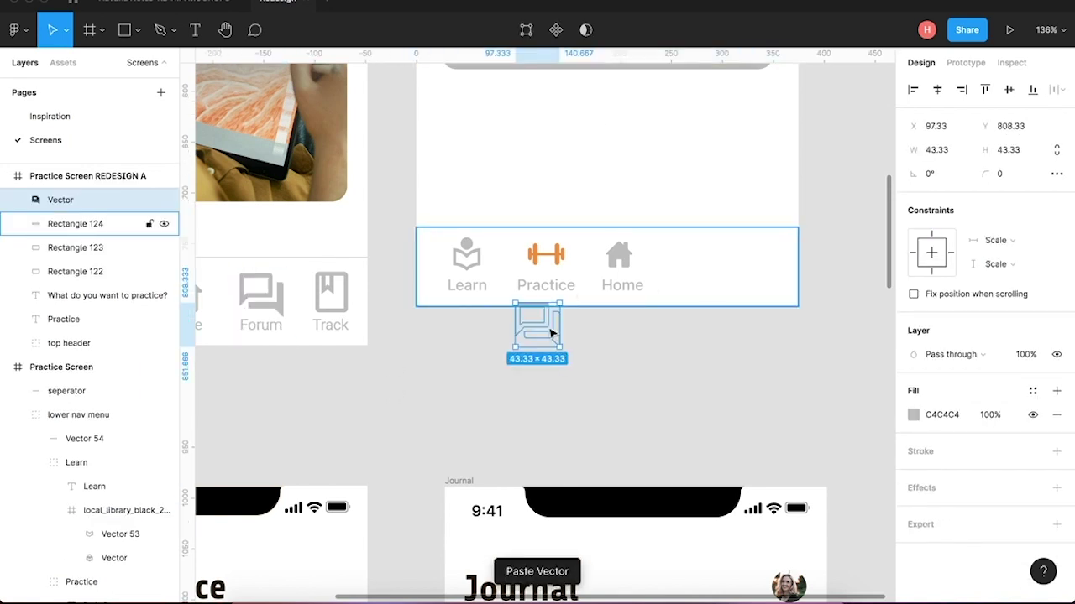
left_click_drag(551, 334, 713, 266)
Duplicate the Home label to X 247, Y 780 under the forum icon and change its text to Forum.
left_click(636, 290)
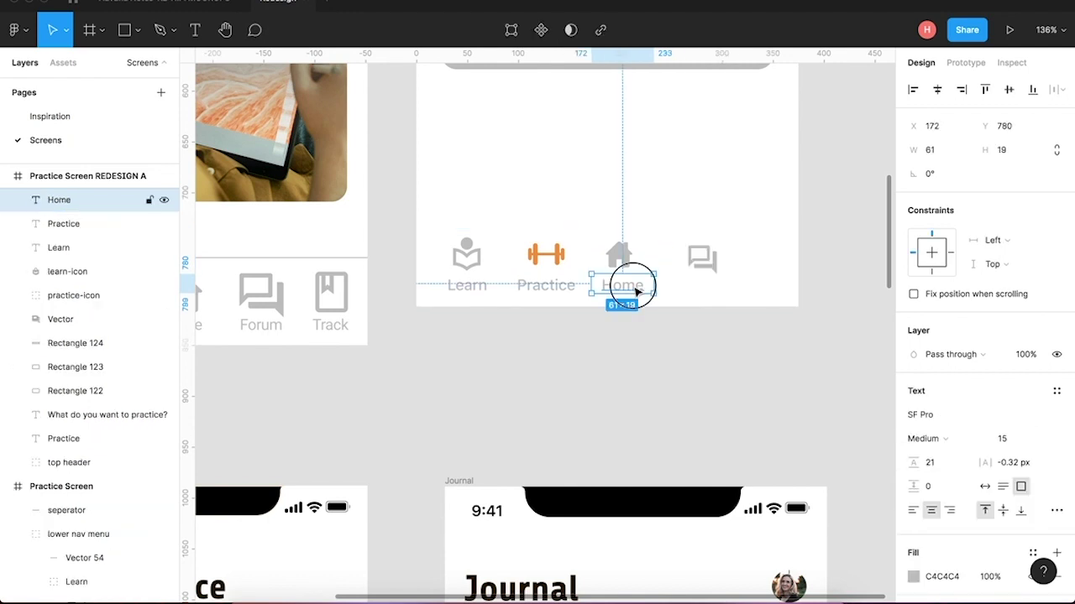
left_click_drag(635, 290, 710, 286)
double_click(710, 286)
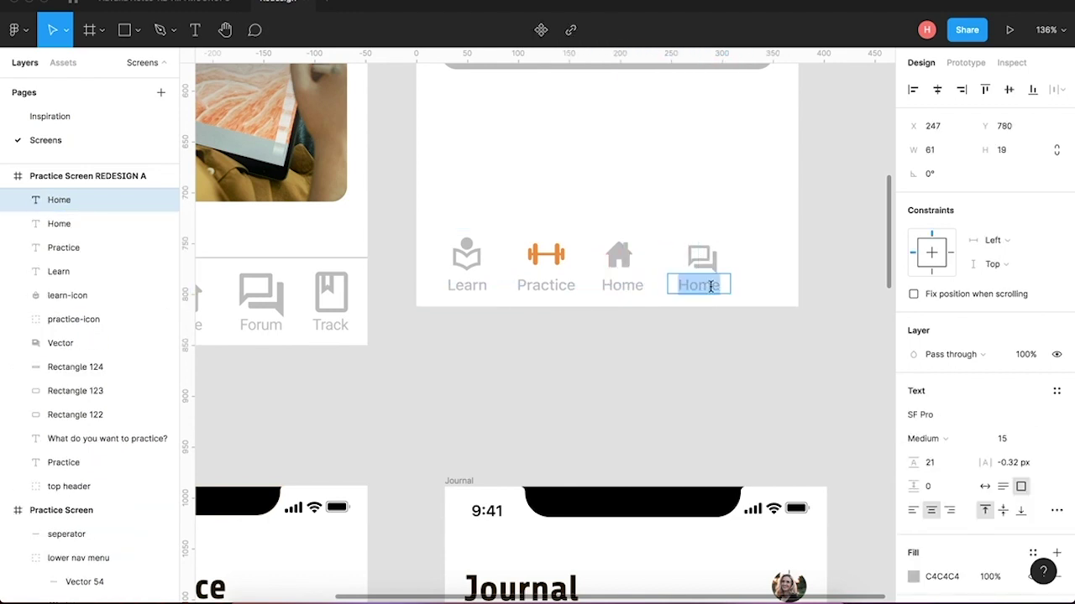
type("Form")
key("BackSpace")
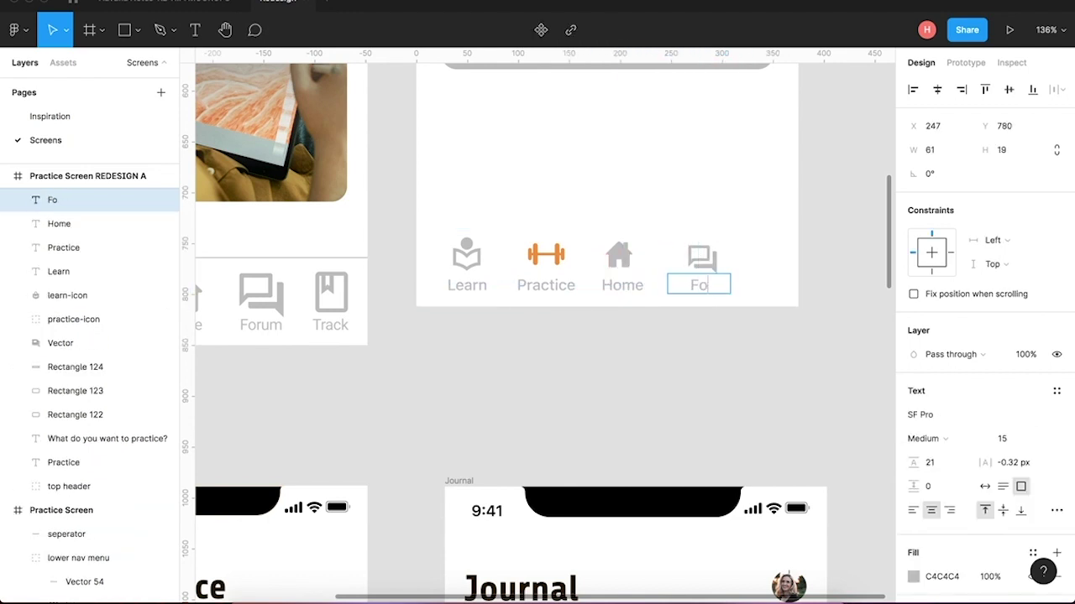
type("rum")
key("Escape")
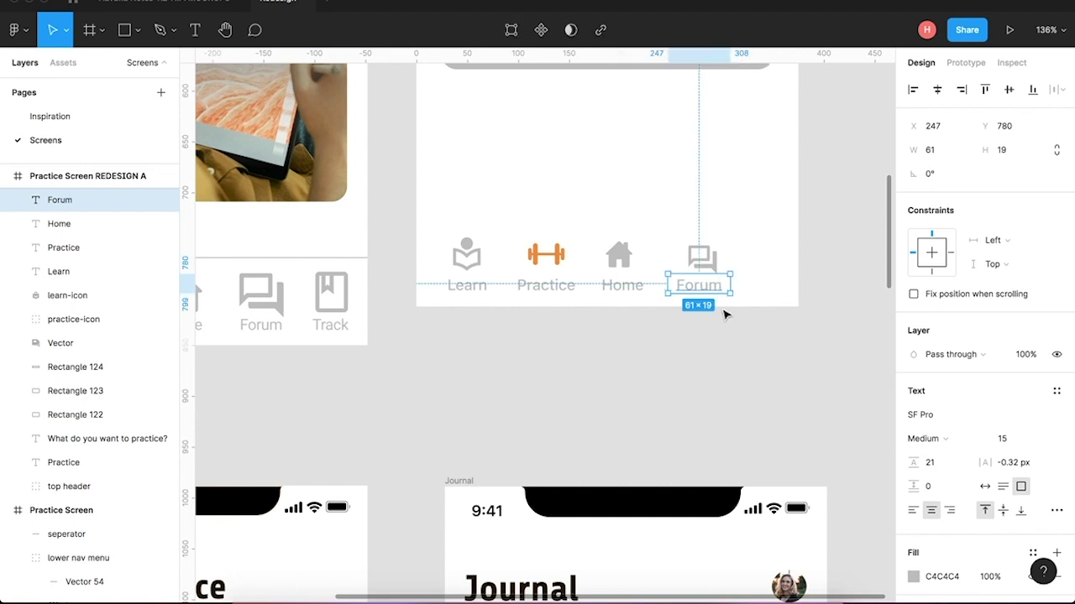
left_click(709, 397)
Copy the Track icon's vector from the old menu into the redesign's bottom bar, scaled to 22 × 28 at X 329, Y 750.
left_click(340, 295, "super")
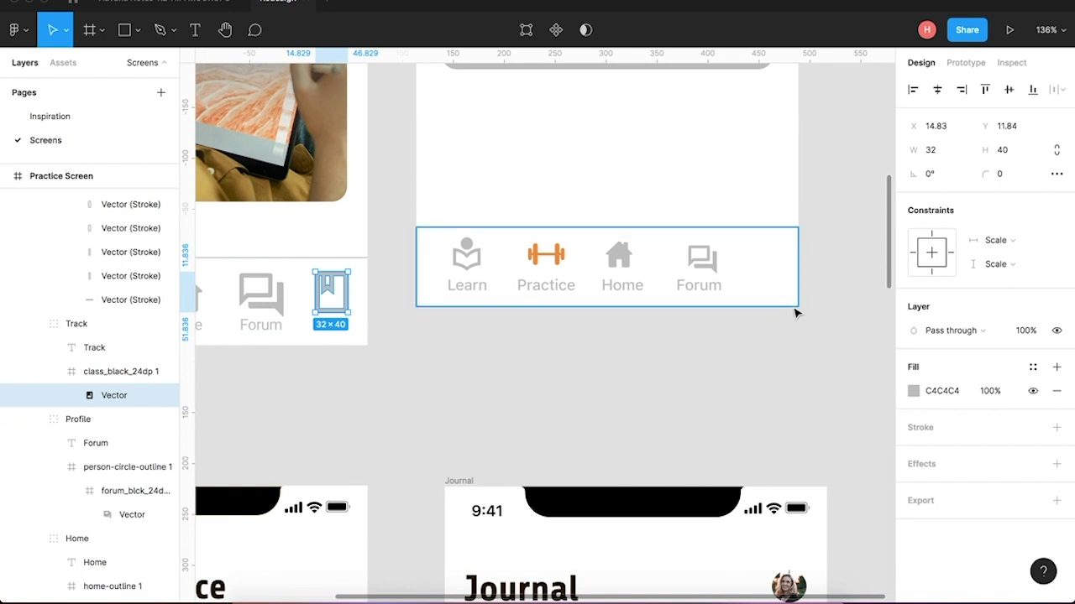
scroll(789, 306, "right", 3)
key("super+v")
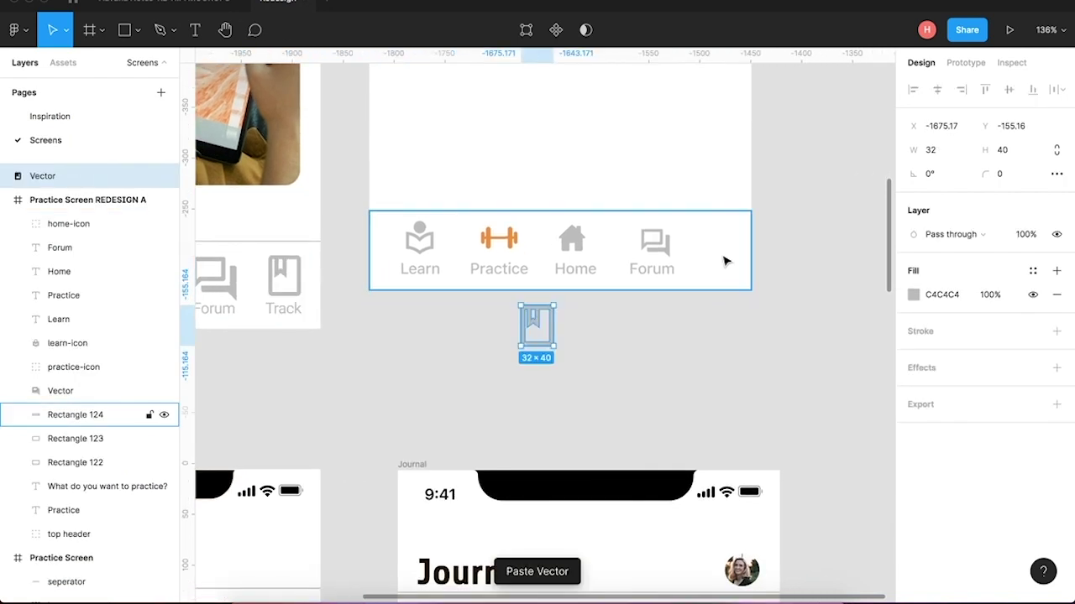
left_click(536, 323)
left_click_drag(537, 324, 715, 241)
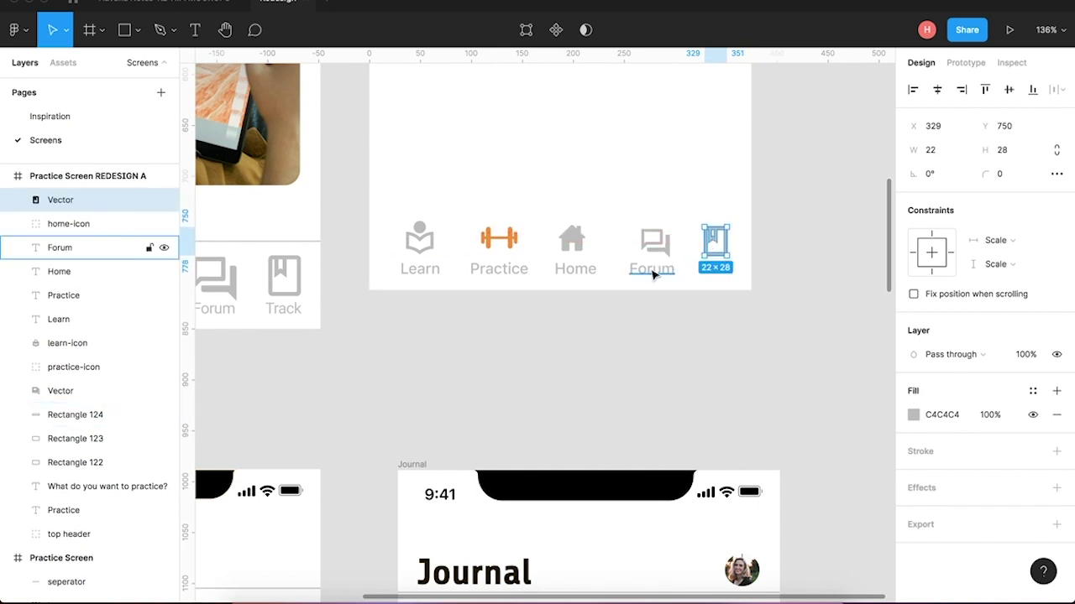
Duplicate the Forum label to X 308, Y 780 under the bookmark icon and change its text to Track.
left_click(653, 274)
left_click_drag(654, 275, 715, 274)
double_click(713, 270)
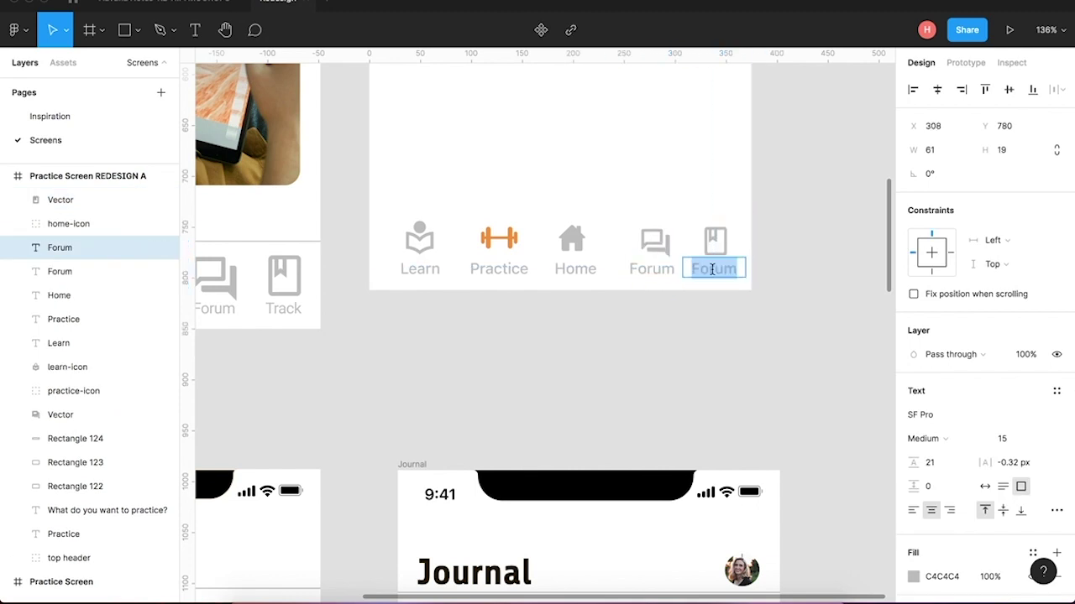
type("Track")
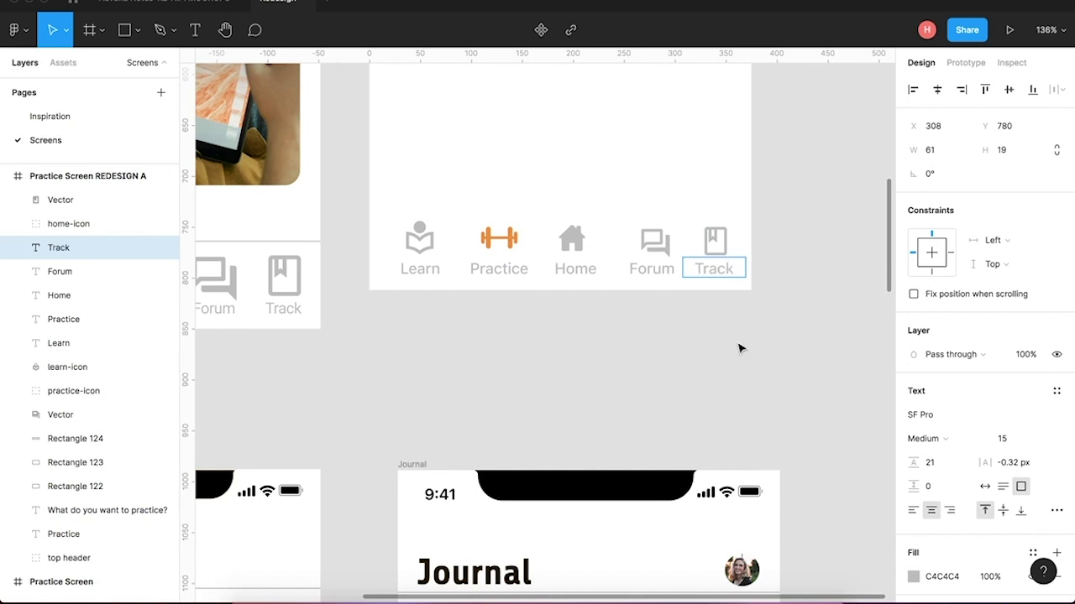
key("Escape")
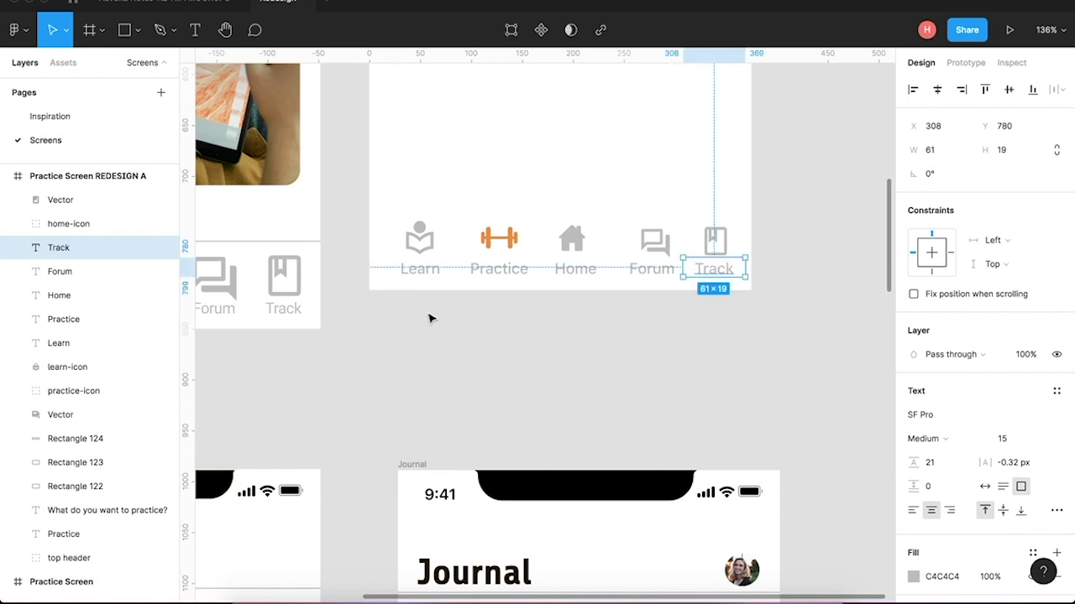
Group the Learn label with its icon in the redesign's bottom bar and name the group LEarn.
left_click_drag(429, 314, 408, 282)
left_click(378, 365)
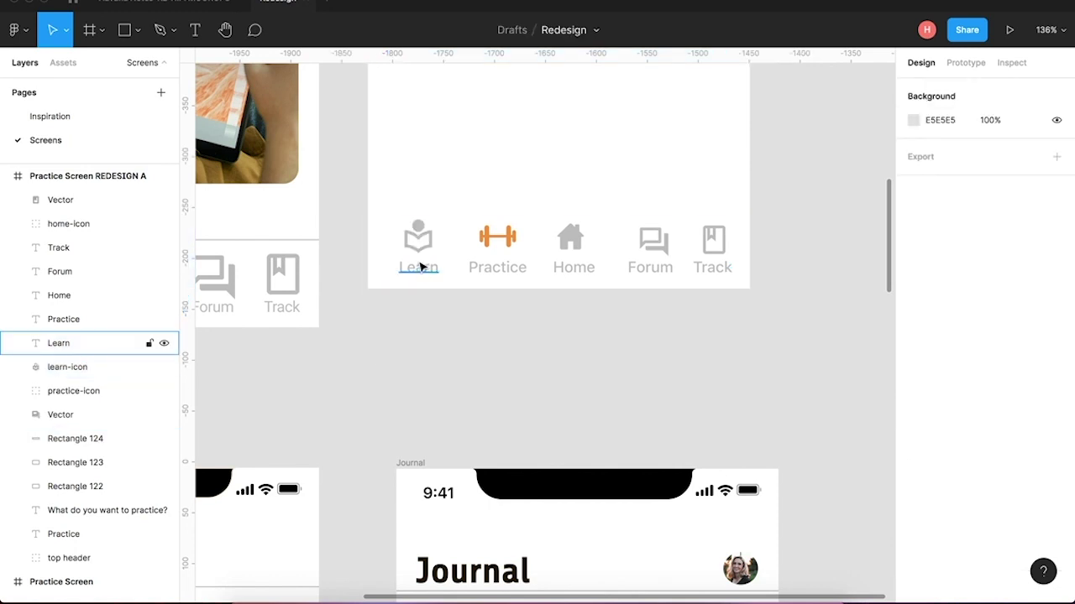
left_click(418, 269)
left_click(420, 237, "shift")
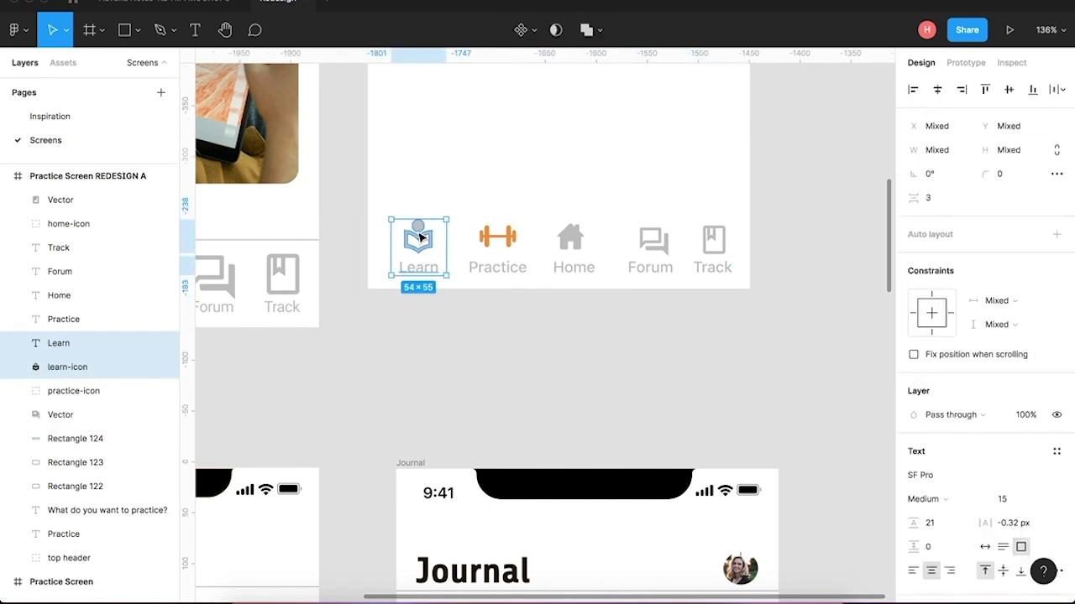
key("ctrl+g")
key("ctrl+r")
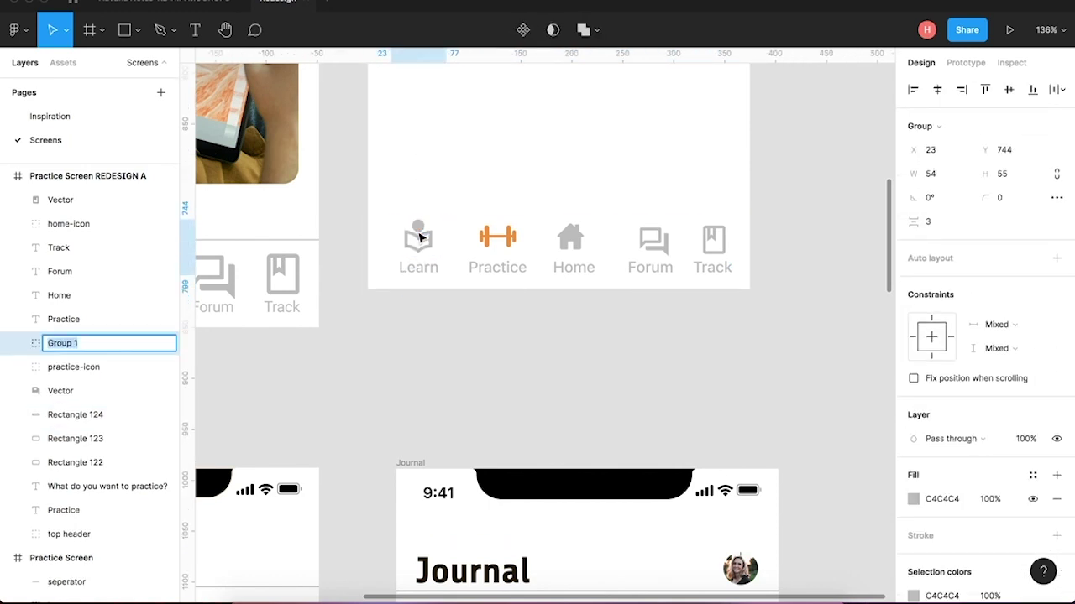
type("LEarn")
key("Return")
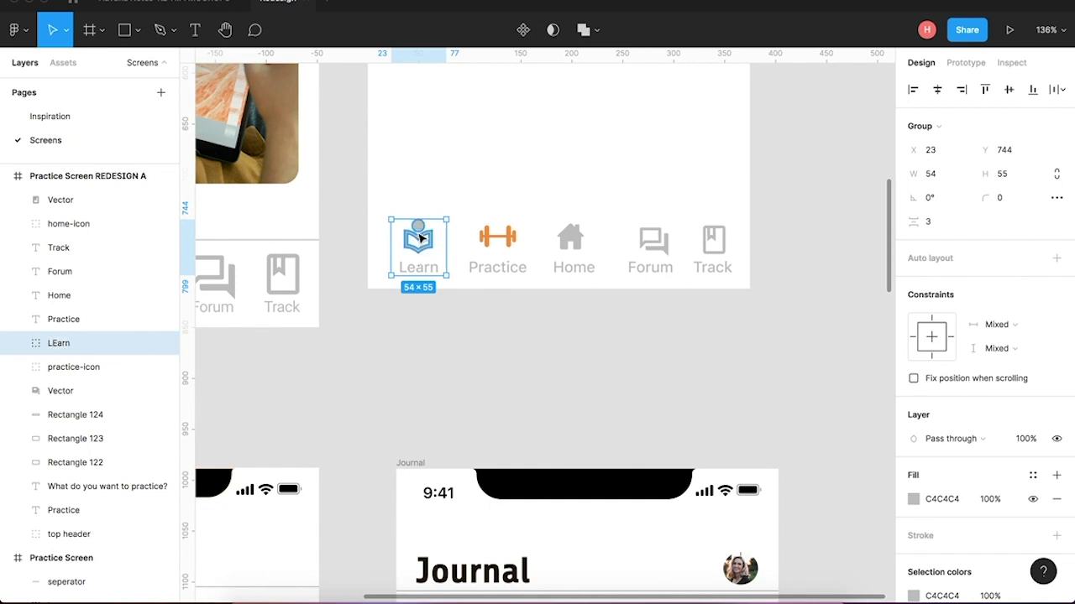
Rename the grouped Learn icon and label as "Learn".
key("ctrl+r")
type("Le")
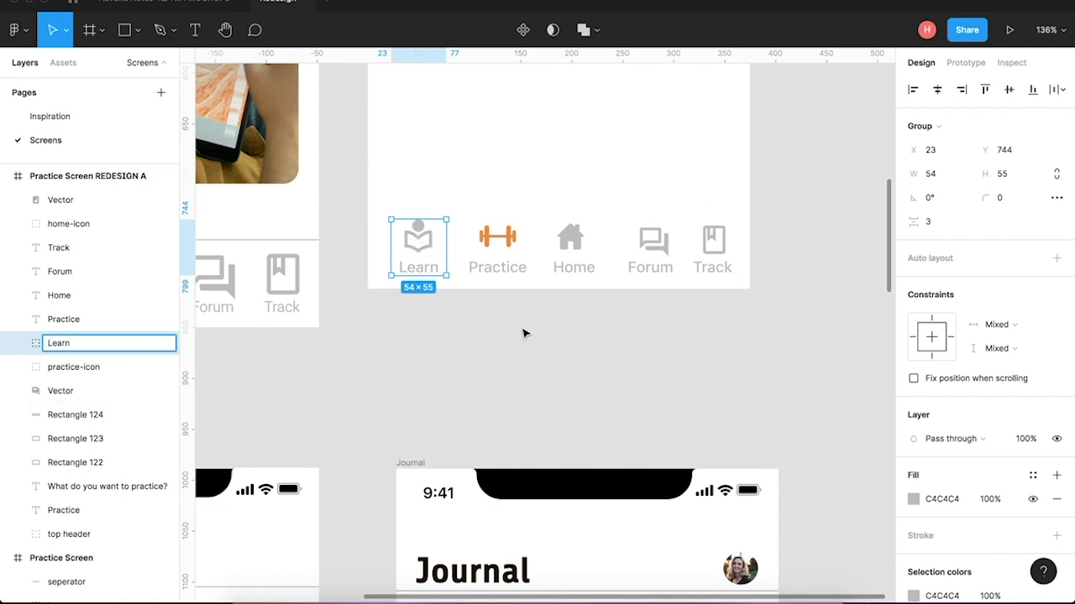
type("arn")
left_click(523, 333)
Group the Practice label with the dumbbell icon in the redesign's navigation bar and name the group "Practice".
left_click(500, 270)
left_click(513, 241, "shift")
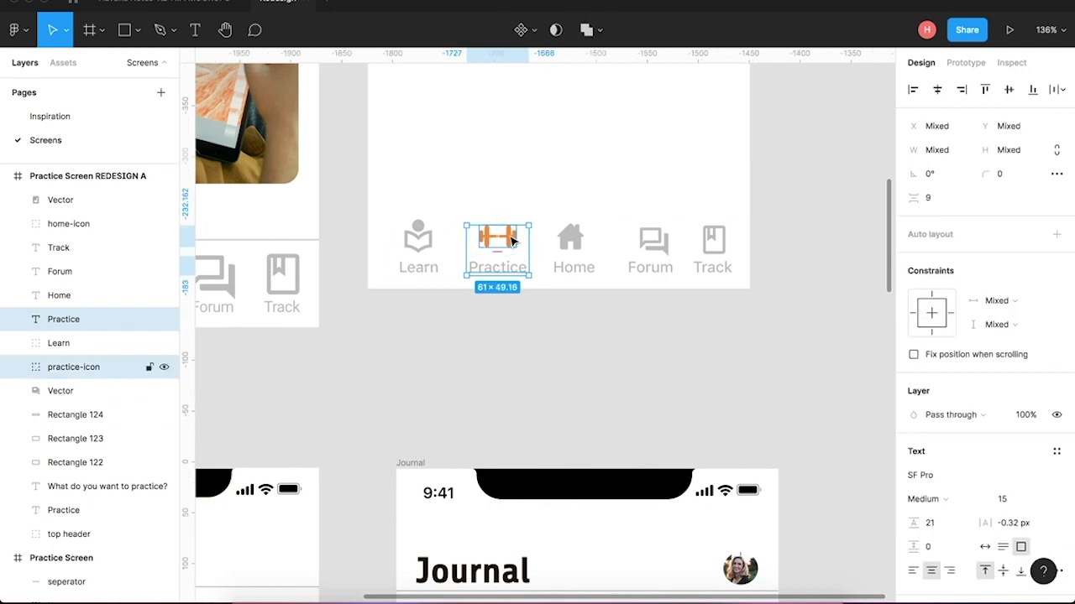
key("ctrl+g")
key("ctrl+r")
type("PRact")
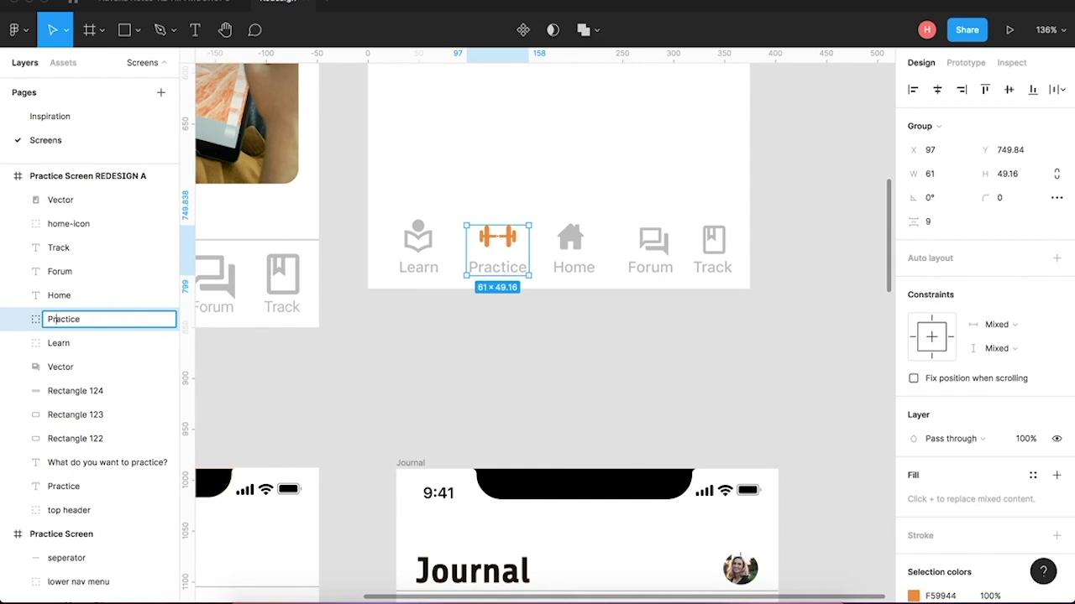
left_click(568, 338)
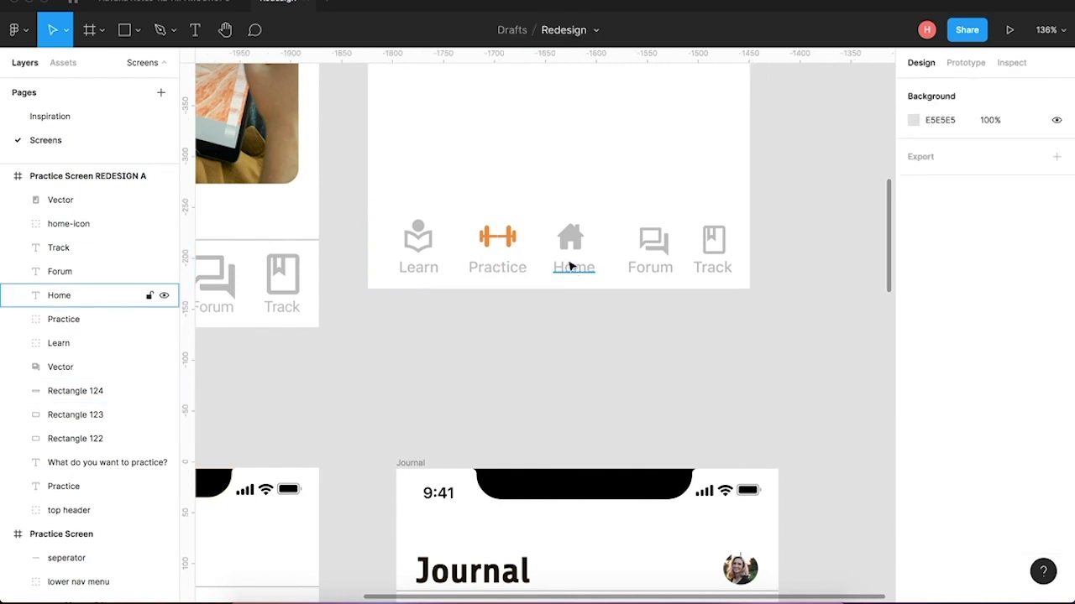
Horizontally centre the house icon on the Home label, then group them under the name "Home".
left_click(569, 265)
left_click(570, 229, "shift")
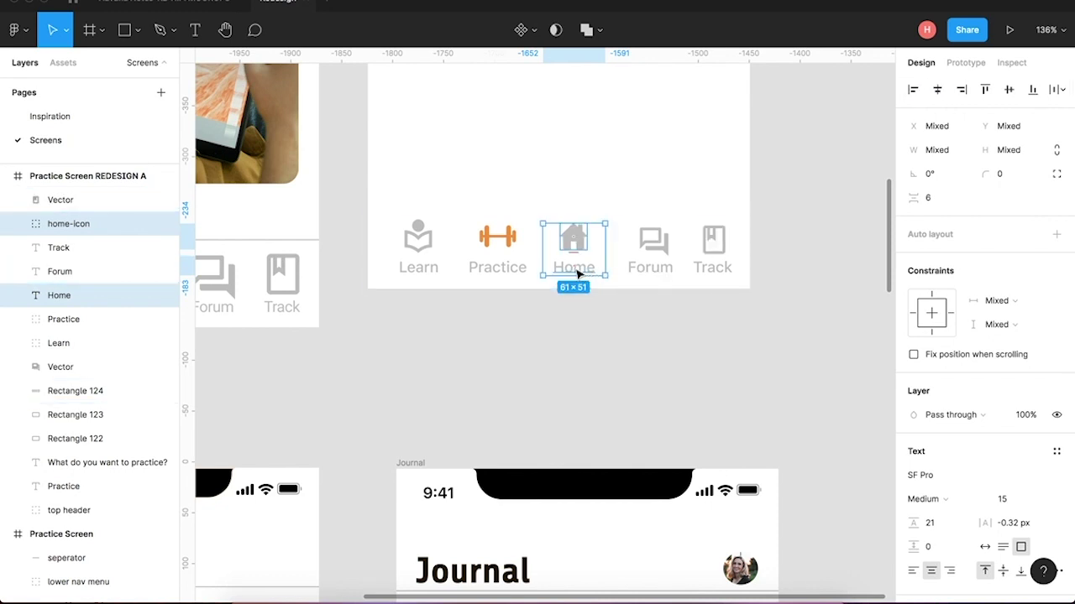
key("ctrl+g")
key("ctrl+r")
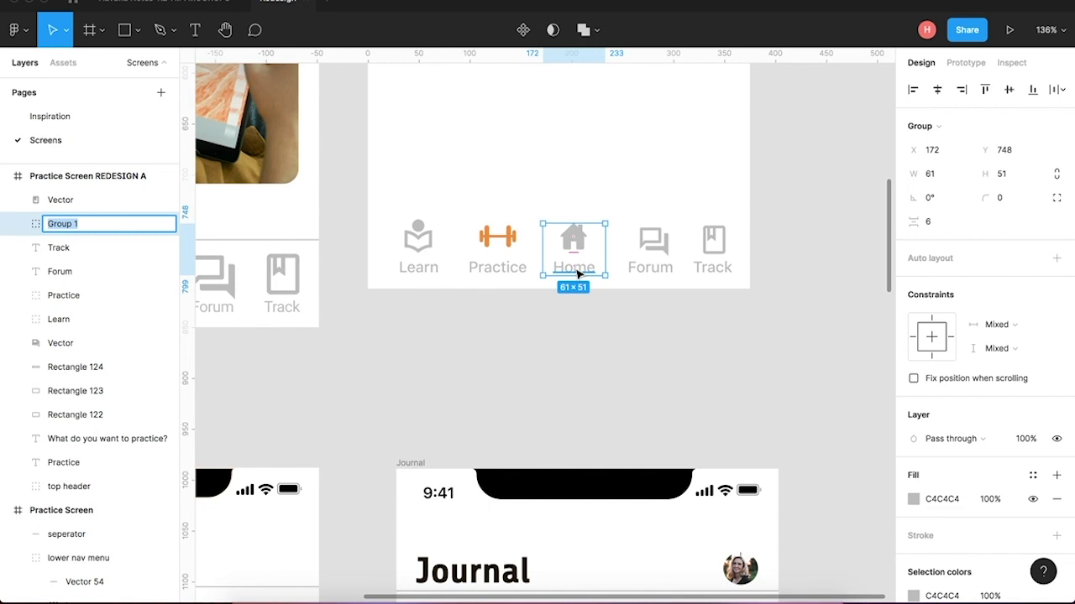
type("Home")
key("Return")
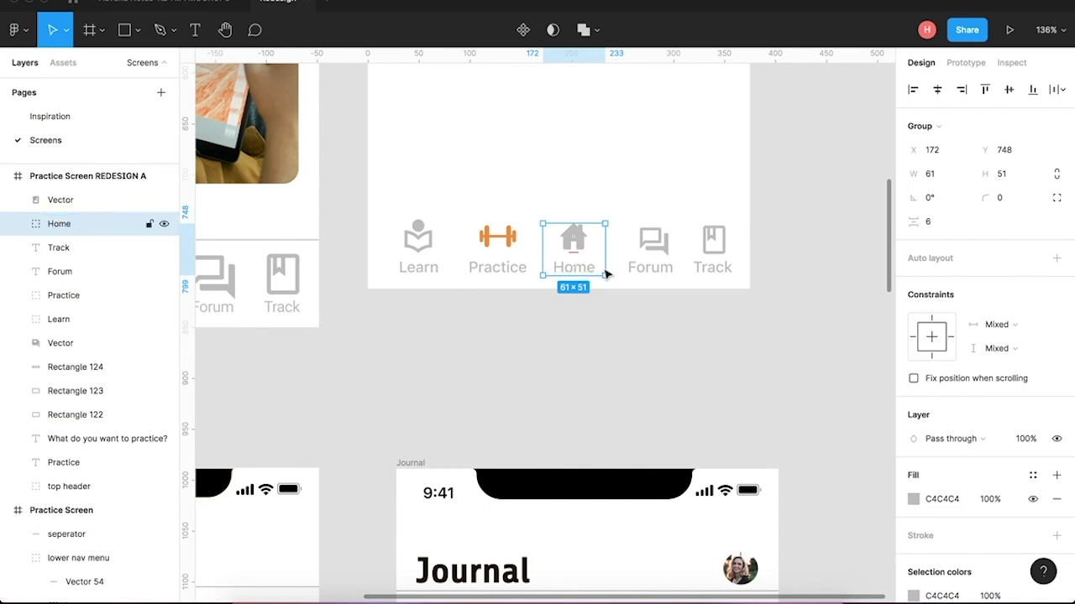
Align the horizontal centres of the Forum label and chat icon, then group them under the name "Forum".
left_click(662, 273)
left_click(662, 250, "shift")
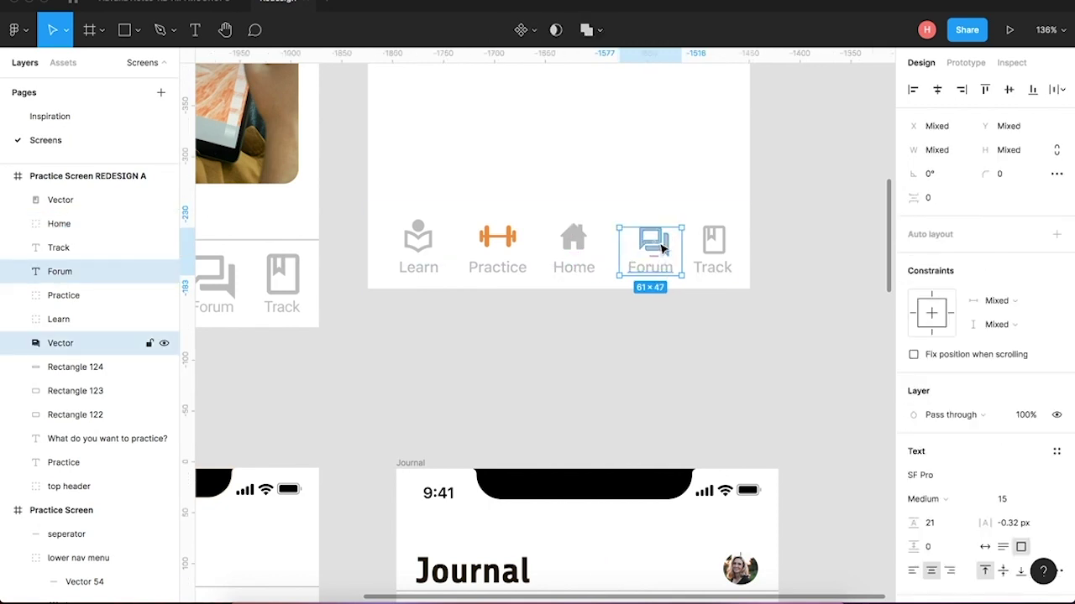
left_click(938, 89)
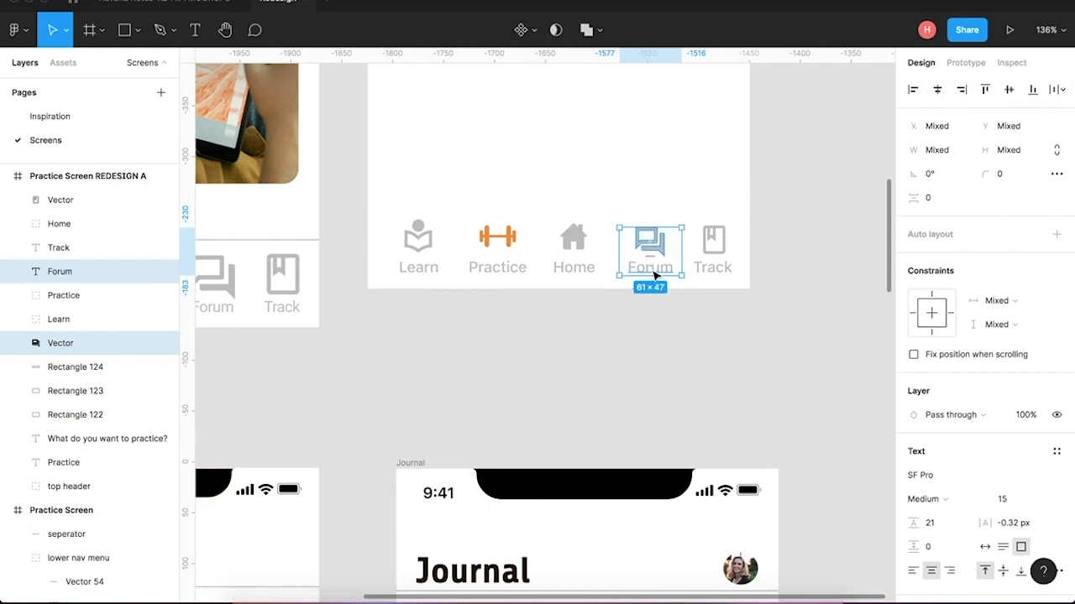
key("super+g")
key("super+r")
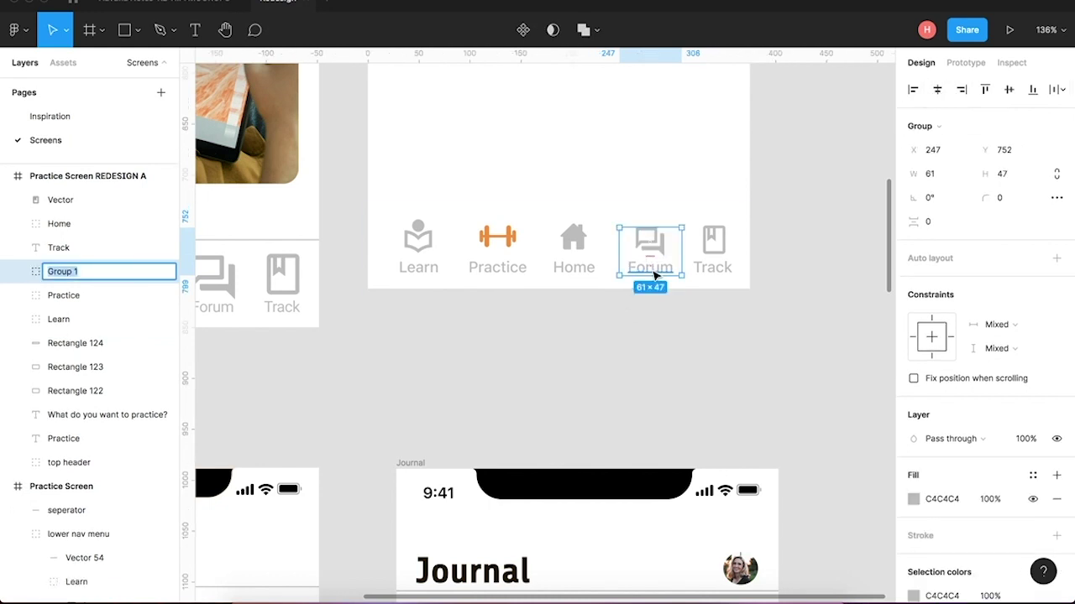
type("Forum")
left_click(724, 403)
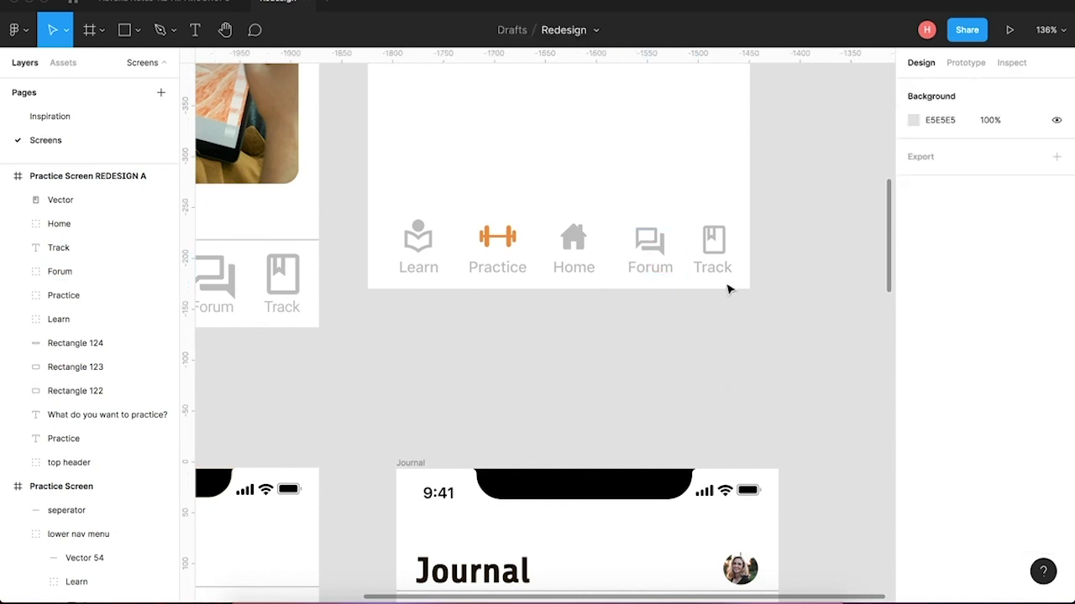
Horizontally centre the bookmark icon on the Track label, then group them under the name "Track".
left_click(720, 271)
left_click(715, 240, "shift")
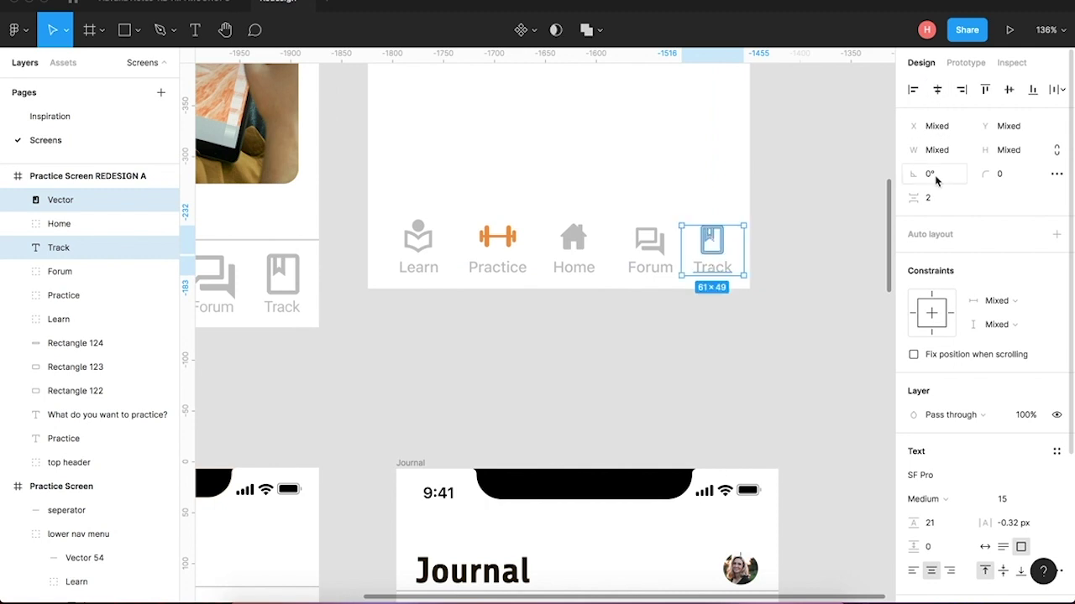
key("ctrl+g")
key("ctrl+r")
type("T")
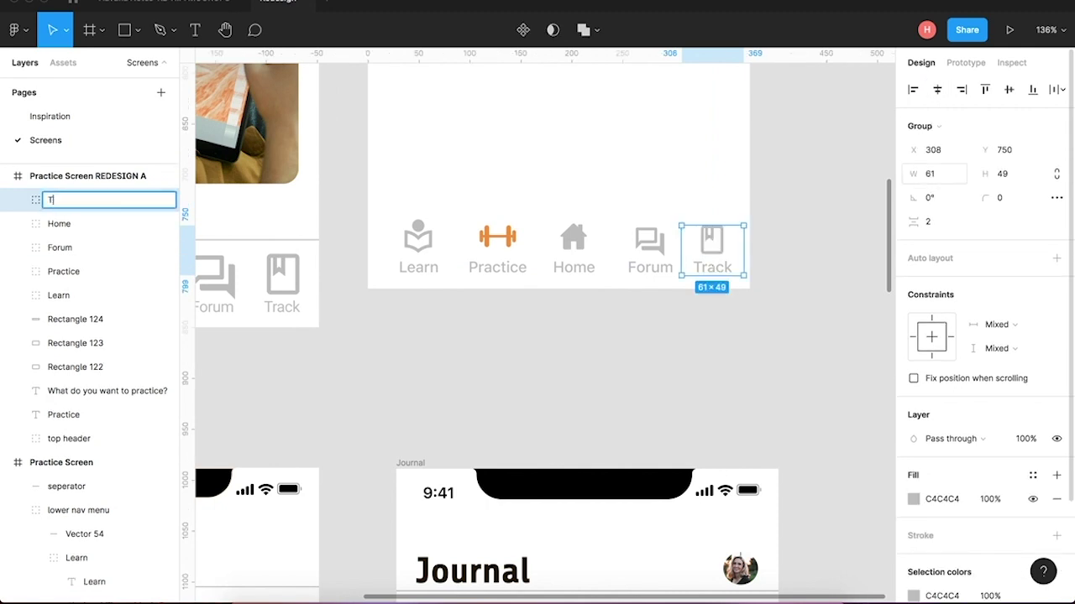
type("rack")
left_click(741, 307)
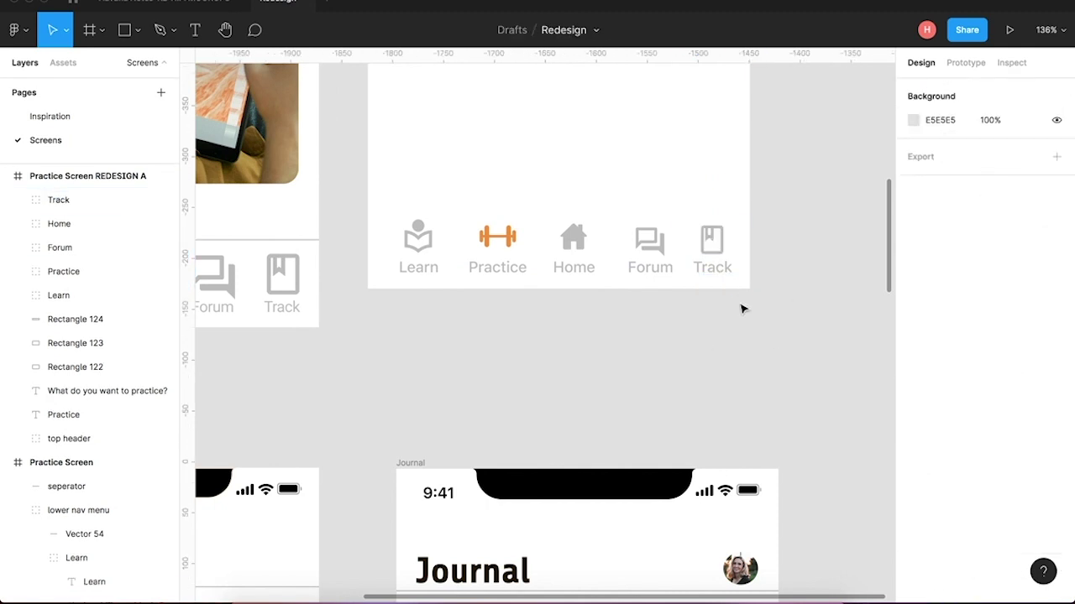
Reposition the five navigation groups together within the white bar and space them evenly with 14 px gaps.
left_click_drag(732, 317, 411, 231)
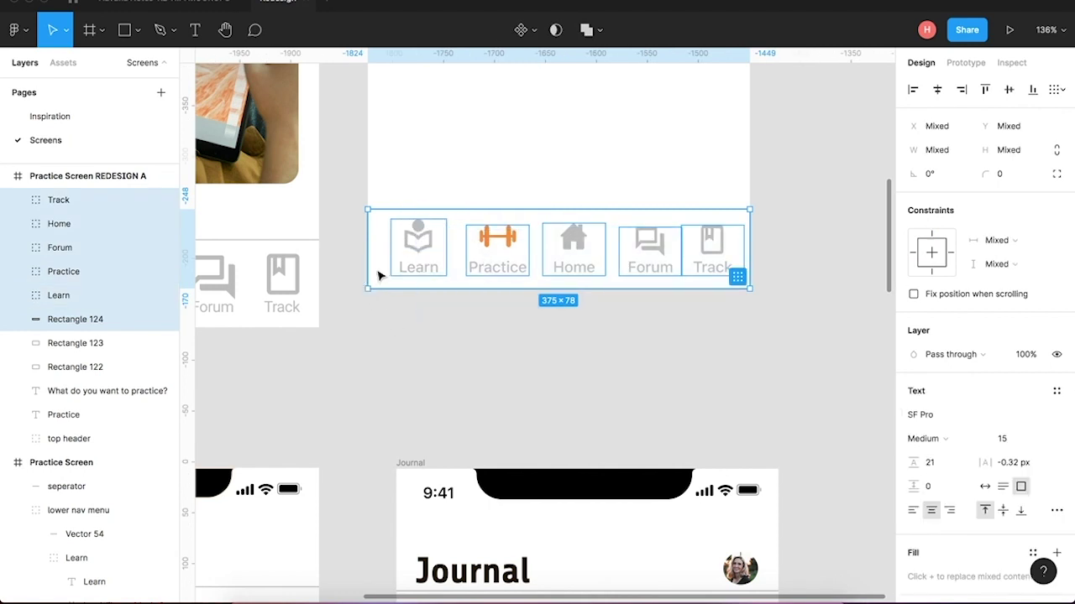
left_click(379, 276, "shift")
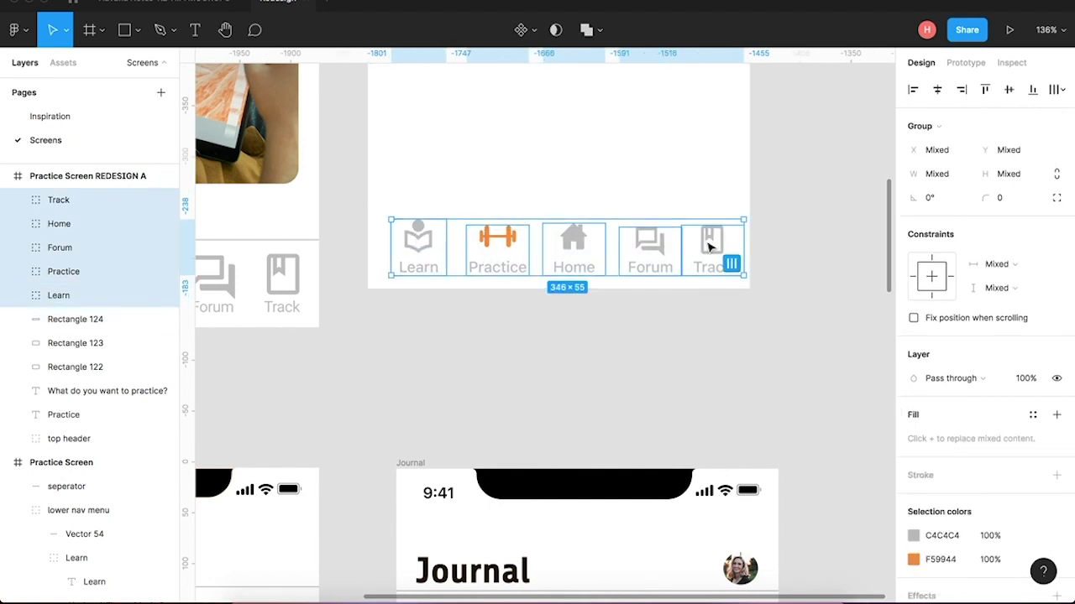
left_click_drag(709, 245, 703, 244)
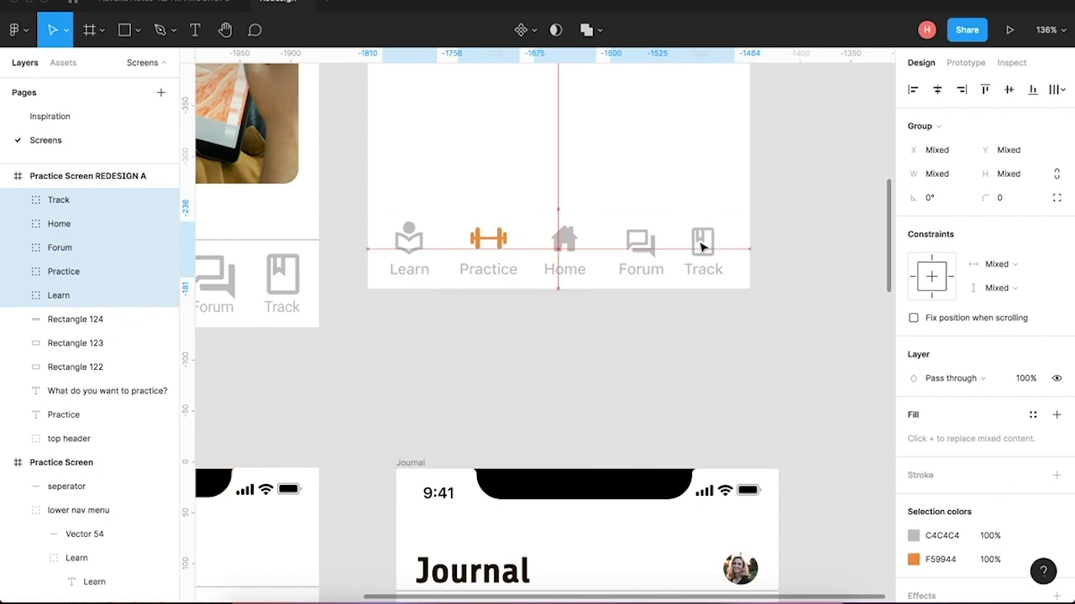
left_click(722, 267)
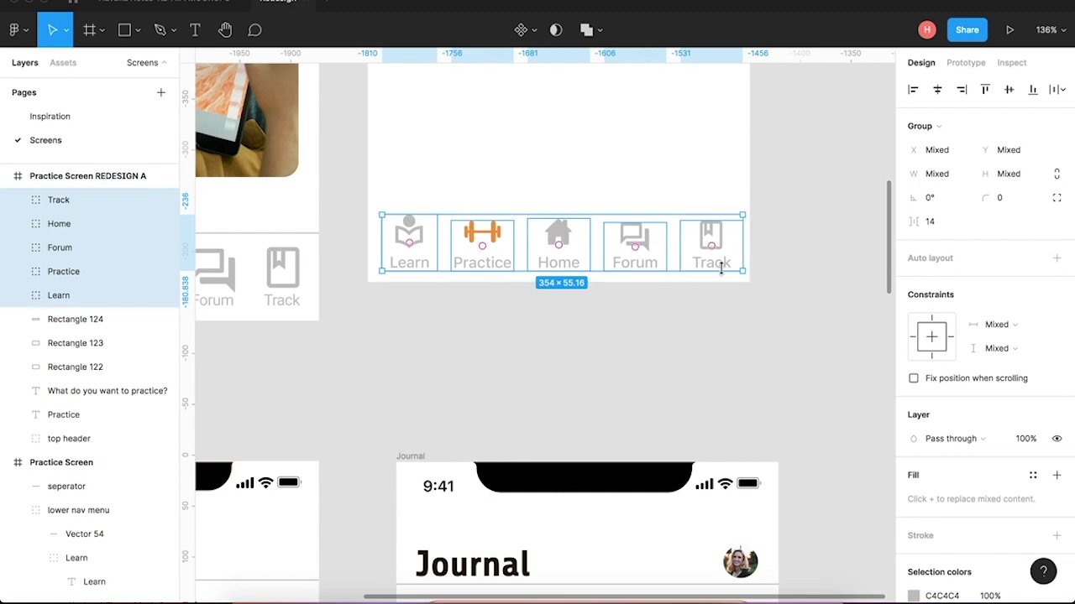
left_click(778, 372)
scroll(819, 333, "down", 5)
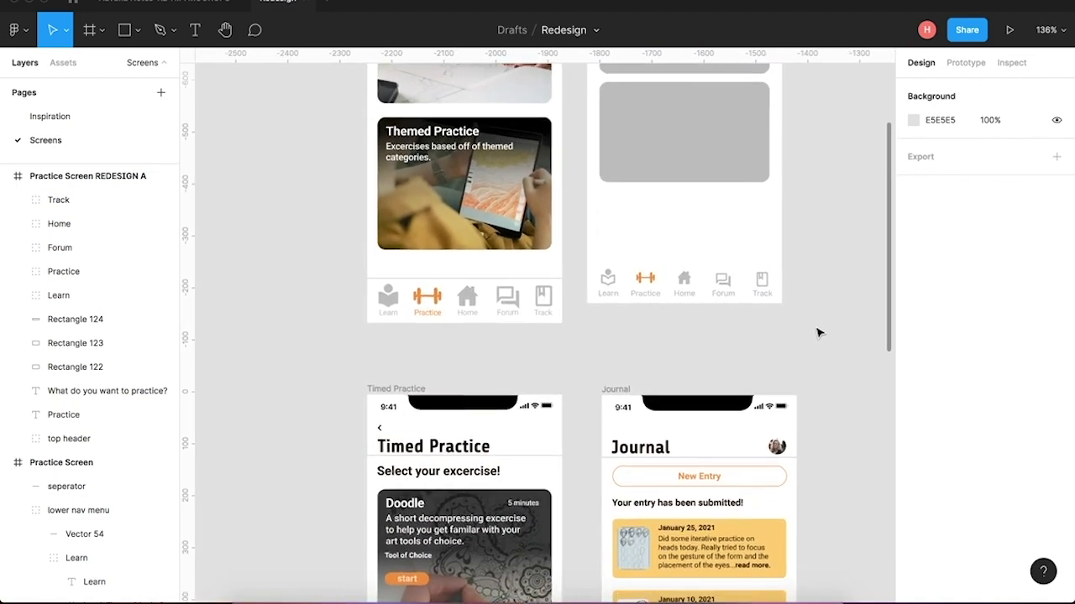
scroll(819, 333, "right", 1)
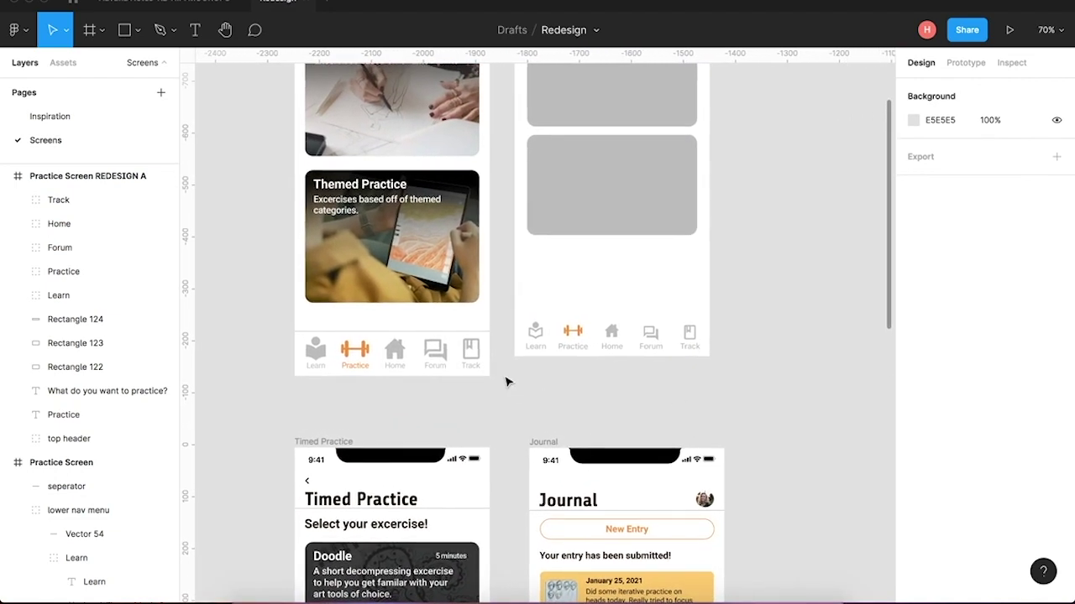
scroll(516, 369, "up", 3)
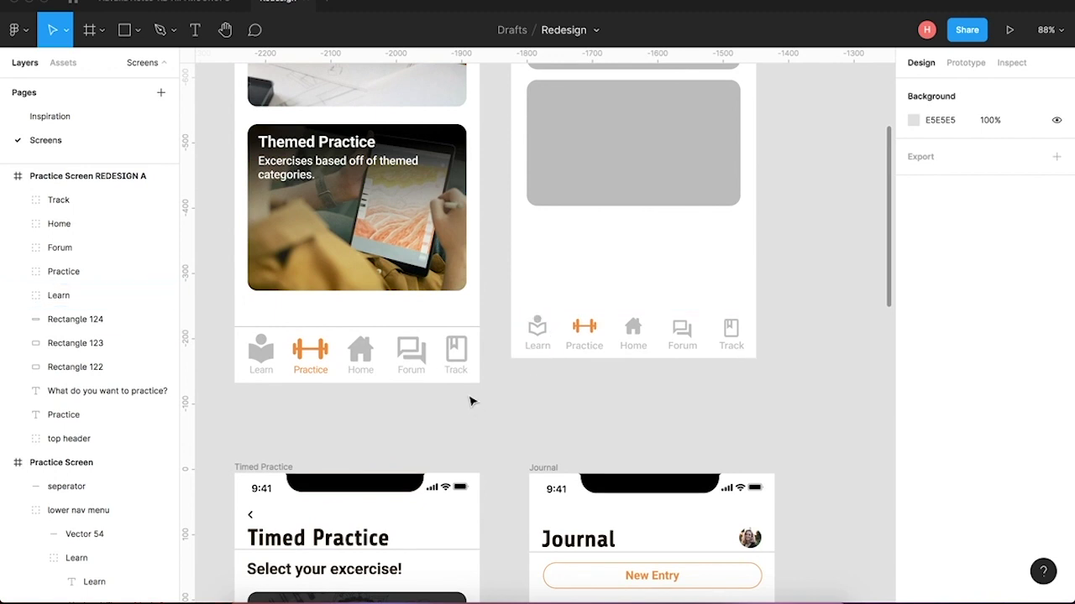
left_click(616, 320)
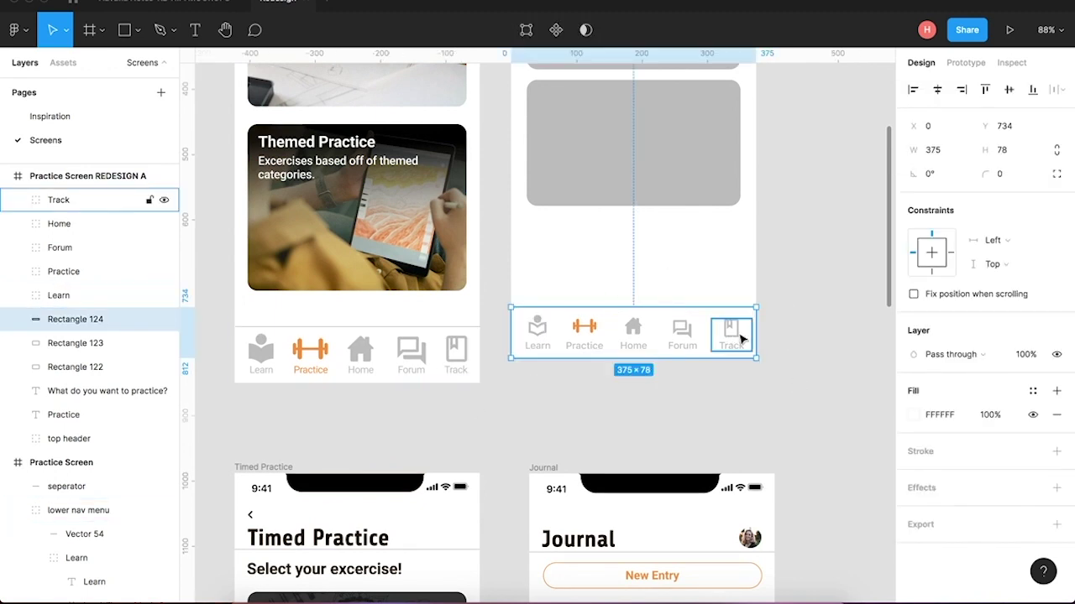
left_click(810, 374)
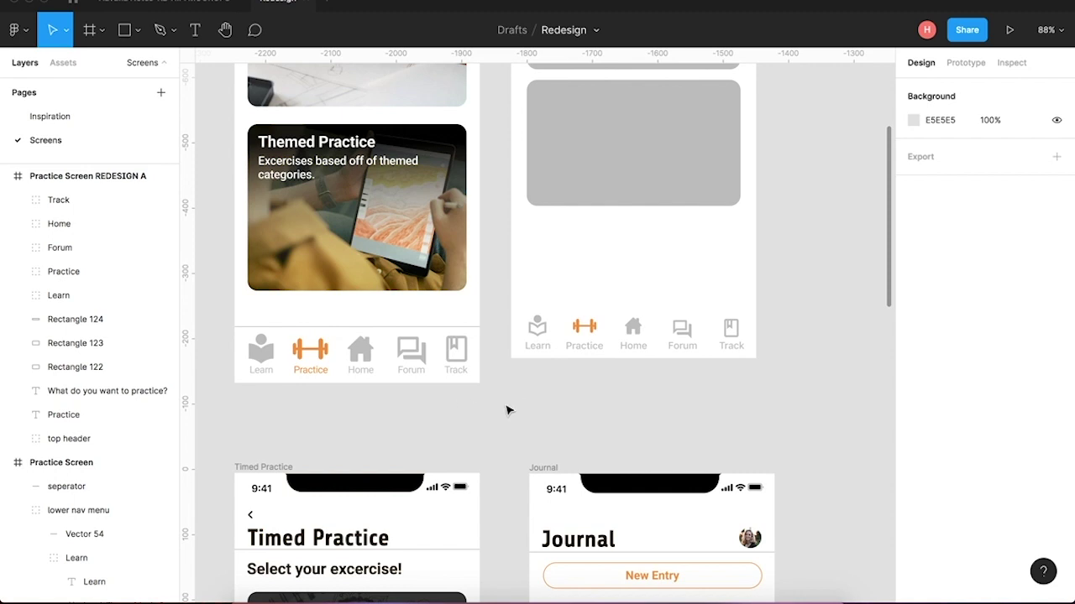
Set the font weight of the Learn, Practice, Home, Forum and Track labels in the redesign to Semibold.
double_click(537, 348)
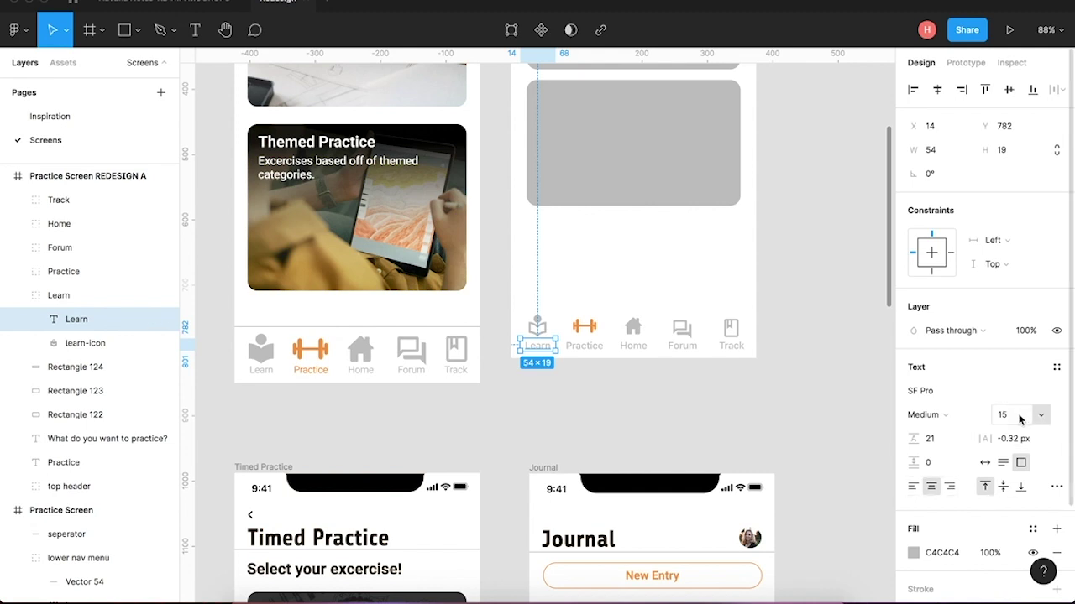
left_click(586, 351, "shift")
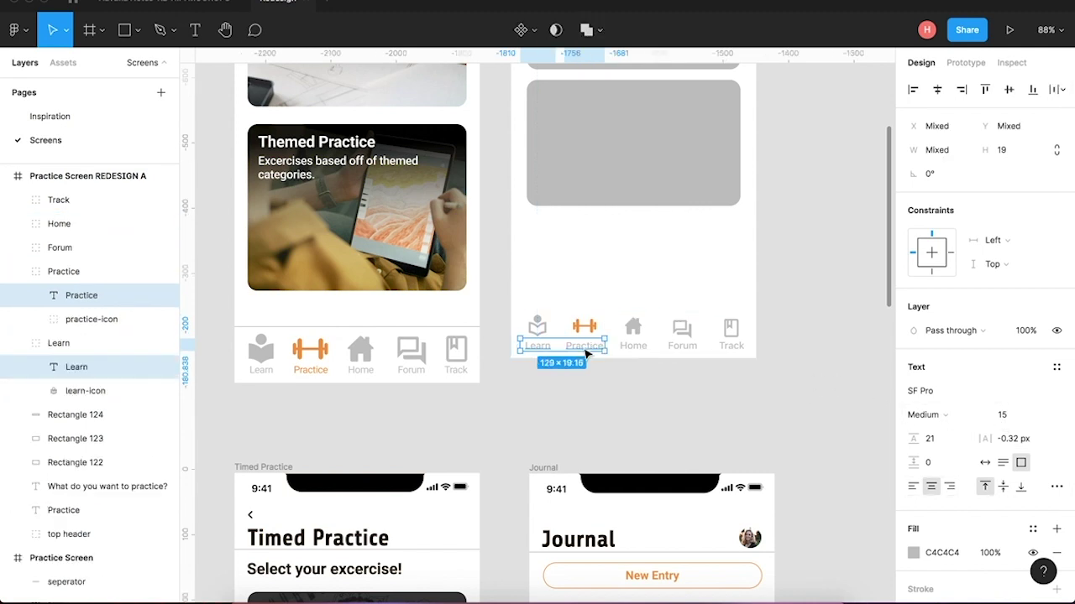
left_click(635, 351, "shift")
left_click(685, 350, "shift")
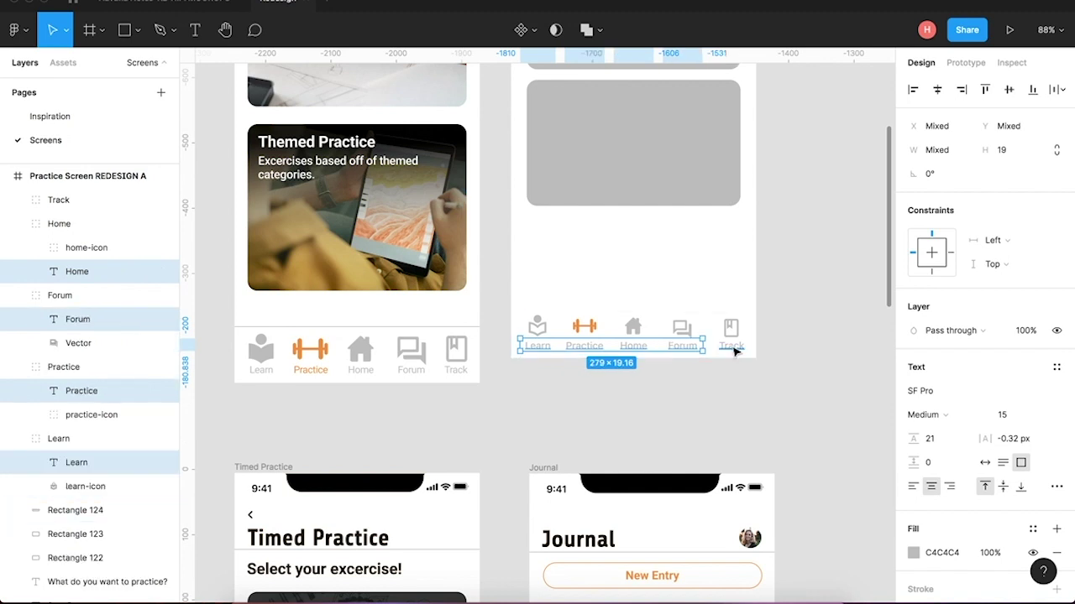
left_click(731, 348, "shift")
left_click(931, 417)
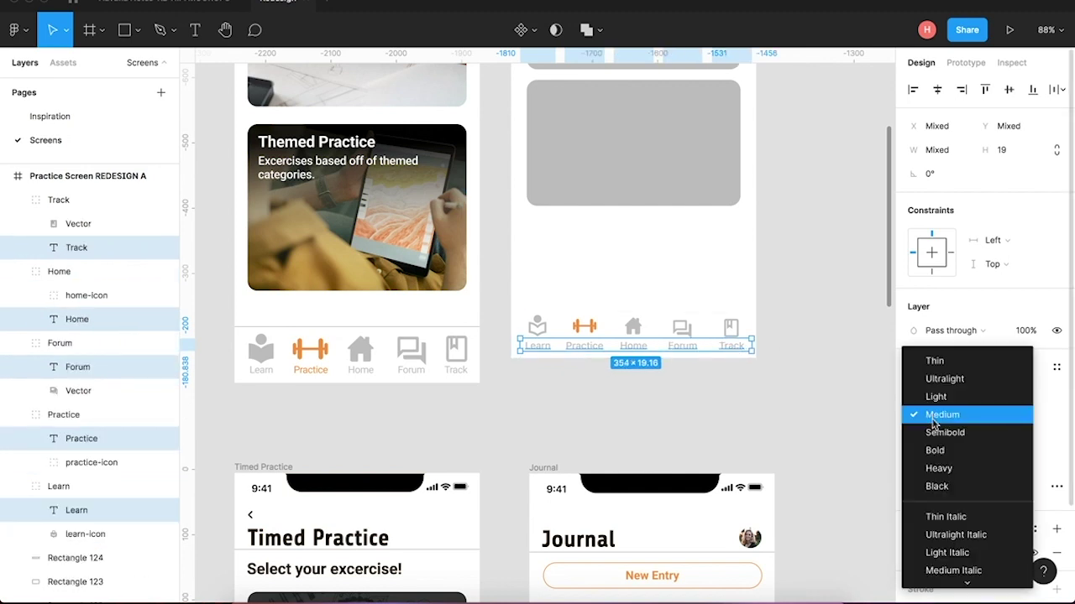
left_click(935, 432)
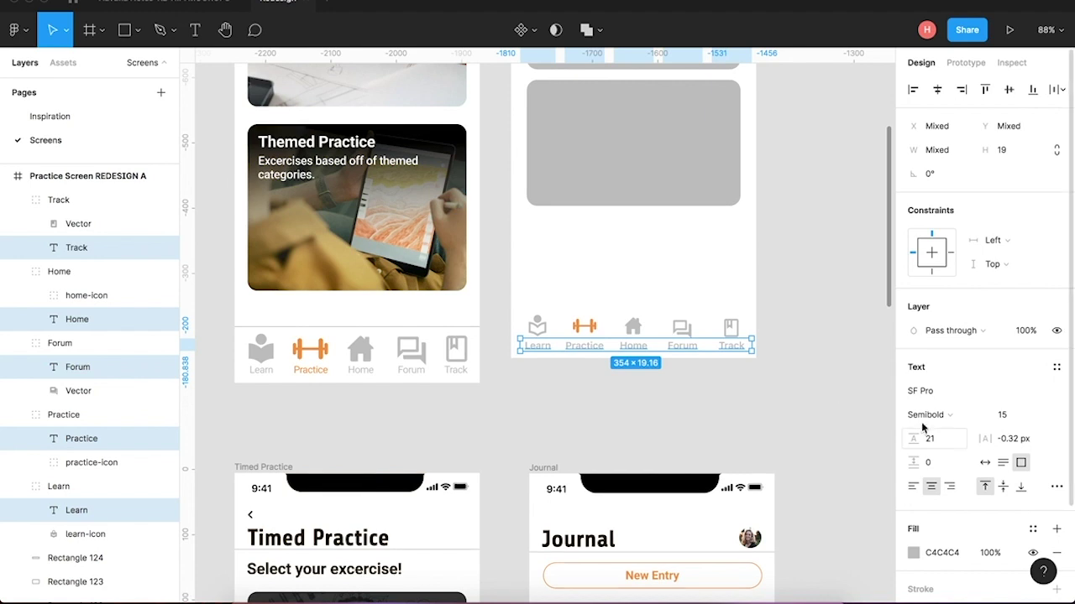
left_click(828, 418)
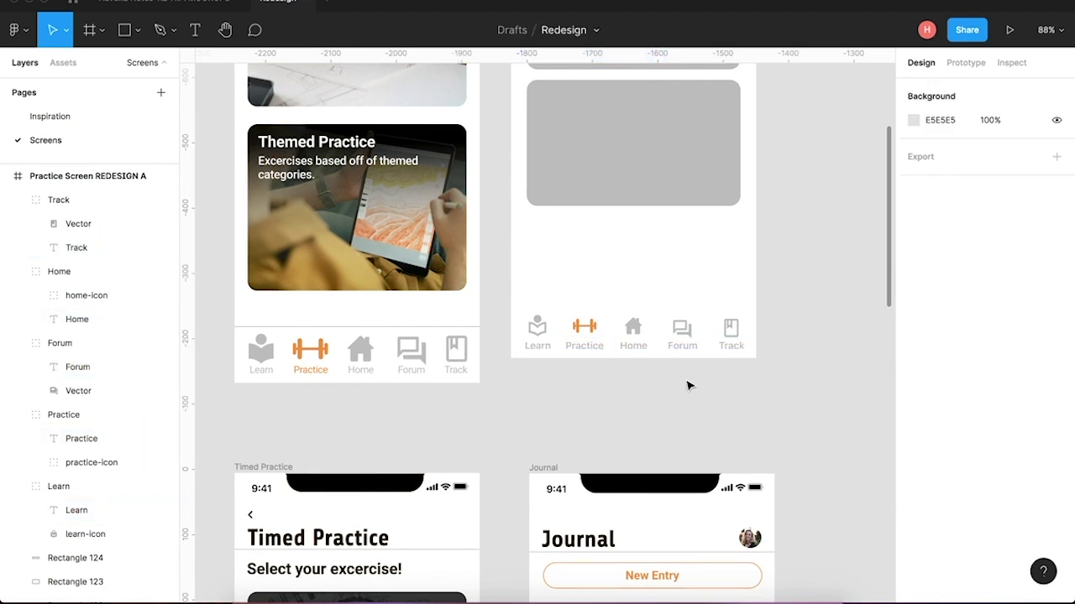
Fill the redesign's Practice navigation label with the orange document colour F59944 to match its icon.
scroll(539, 388, "up", 5)
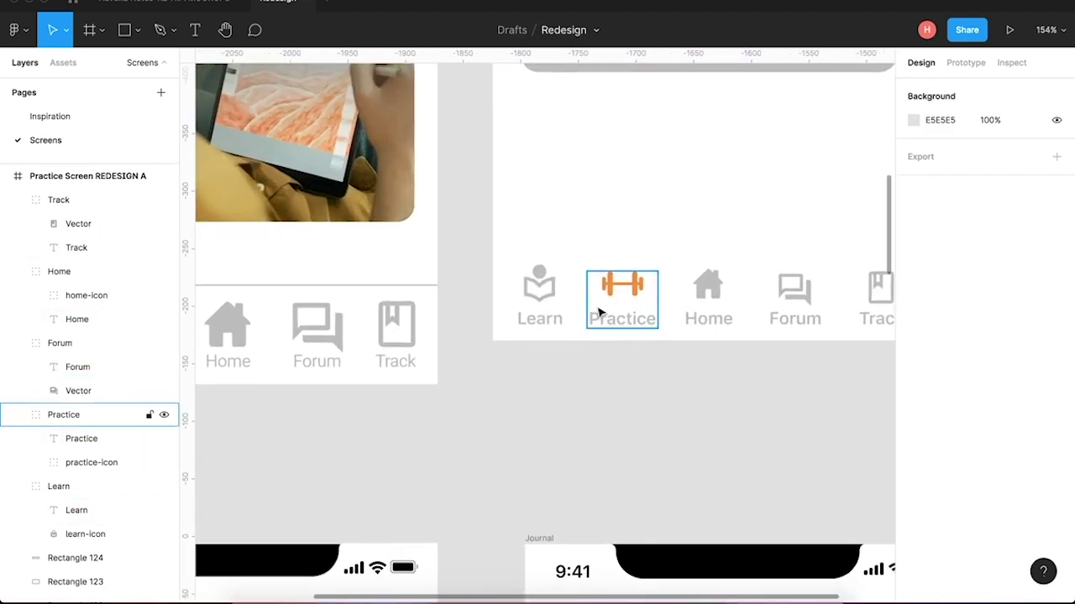
left_click(619, 321, "ctrl")
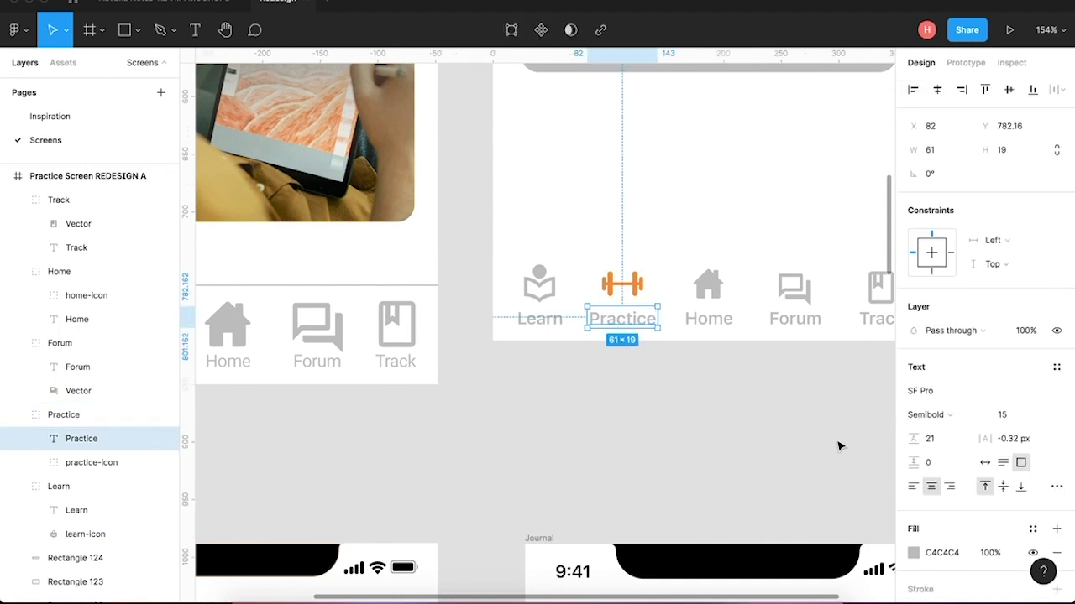
left_click(912, 554)
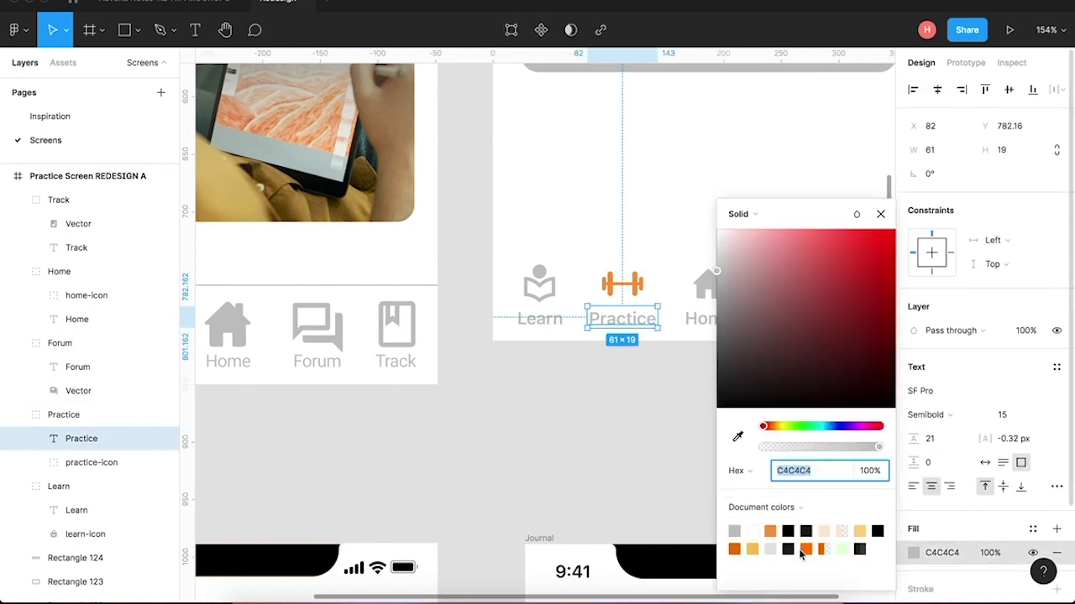
left_click(771, 529)
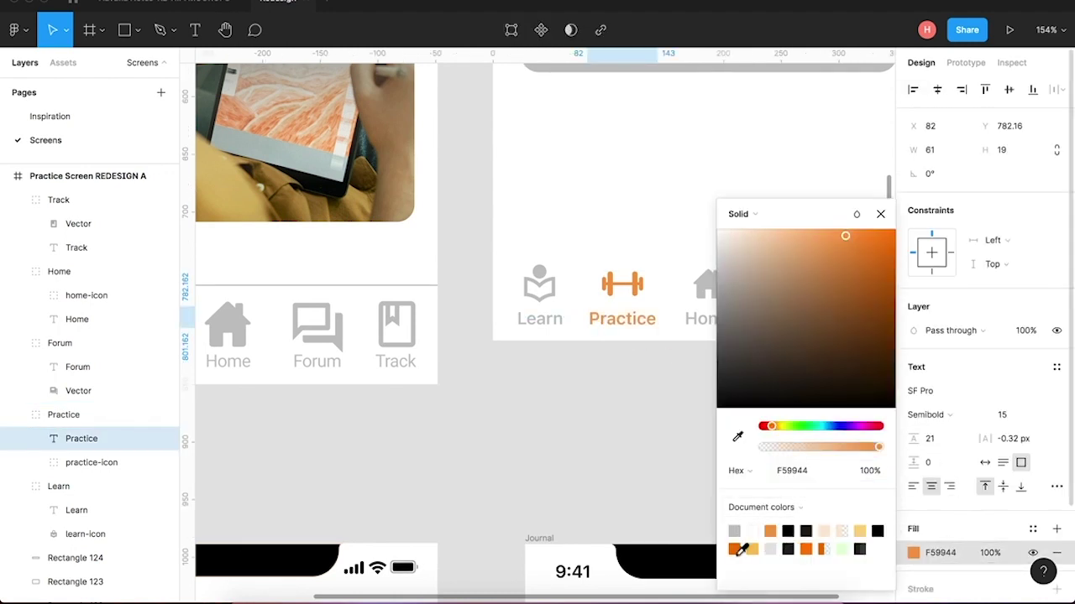
left_click(684, 499)
scroll(683, 499, "down", 6)
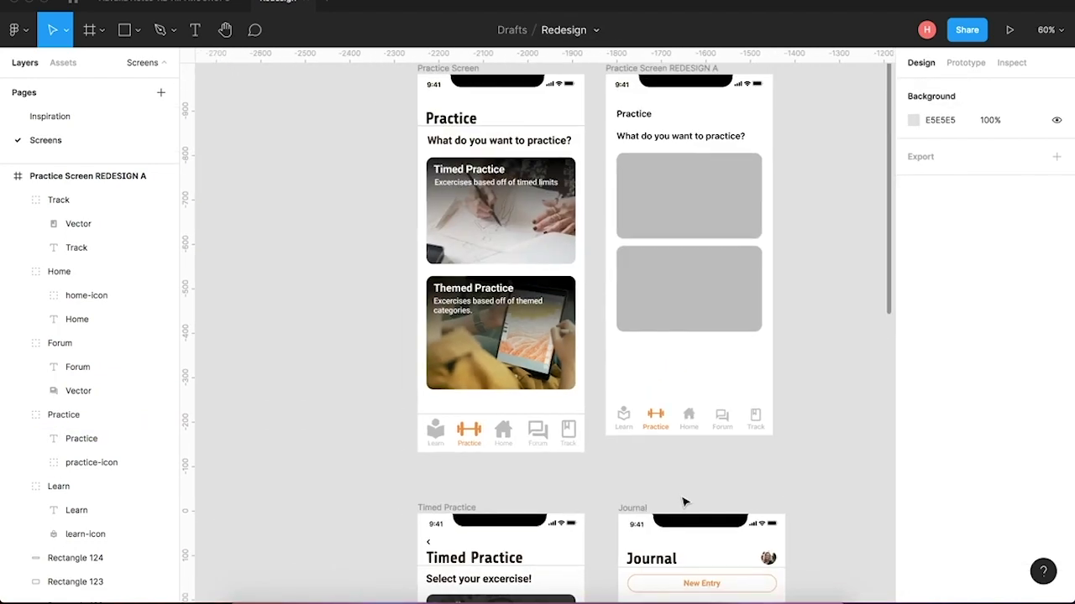
scroll(683, 502, "right", 3)
scroll(684, 503, "up", 2)
scroll(576, 302, "up", 3)
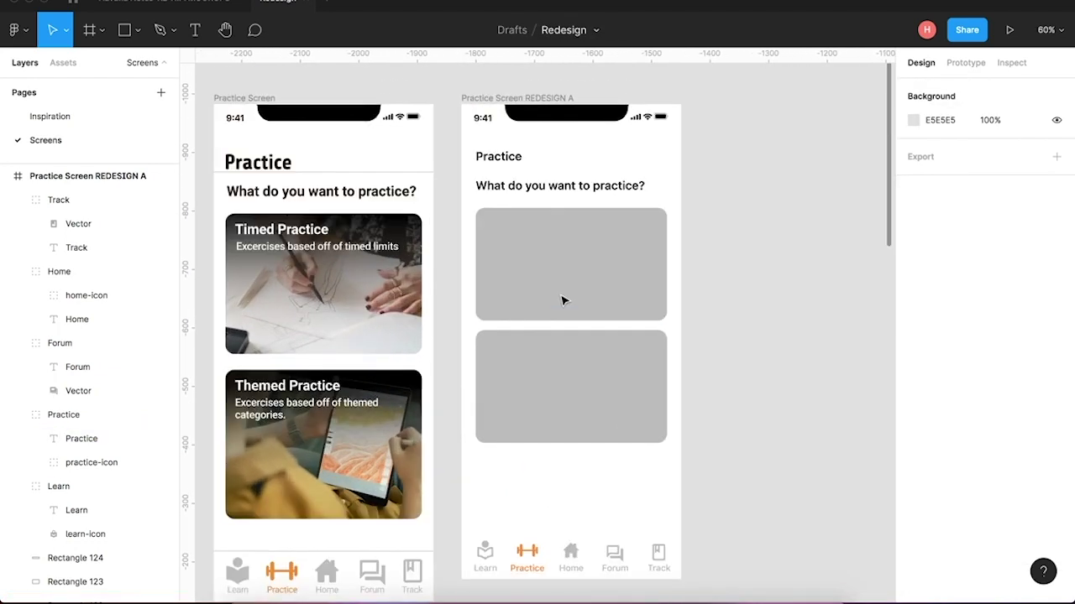
Examine the exercise cards on the Timed Practice screen and the entries on the Journal screen beside the redesign's two placeholder cards.
scroll(562, 300, "up", 4)
left_click(570, 321)
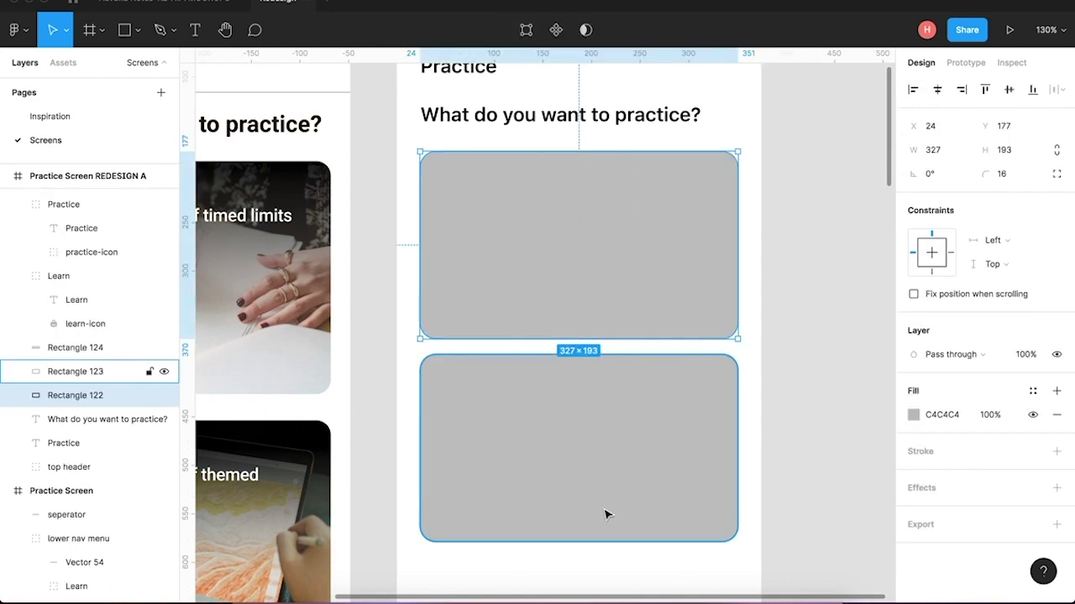
left_click(605, 512, "shift")
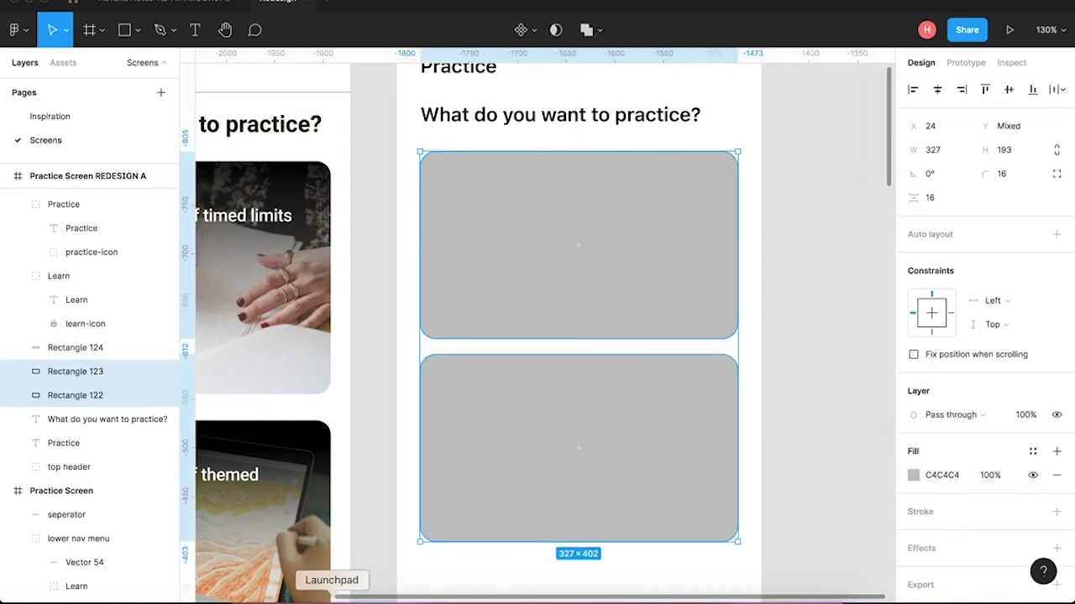
scroll(307, 426, "down", 5)
scroll(307, 424, "down", 5)
scroll(308, 424, "left", 3)
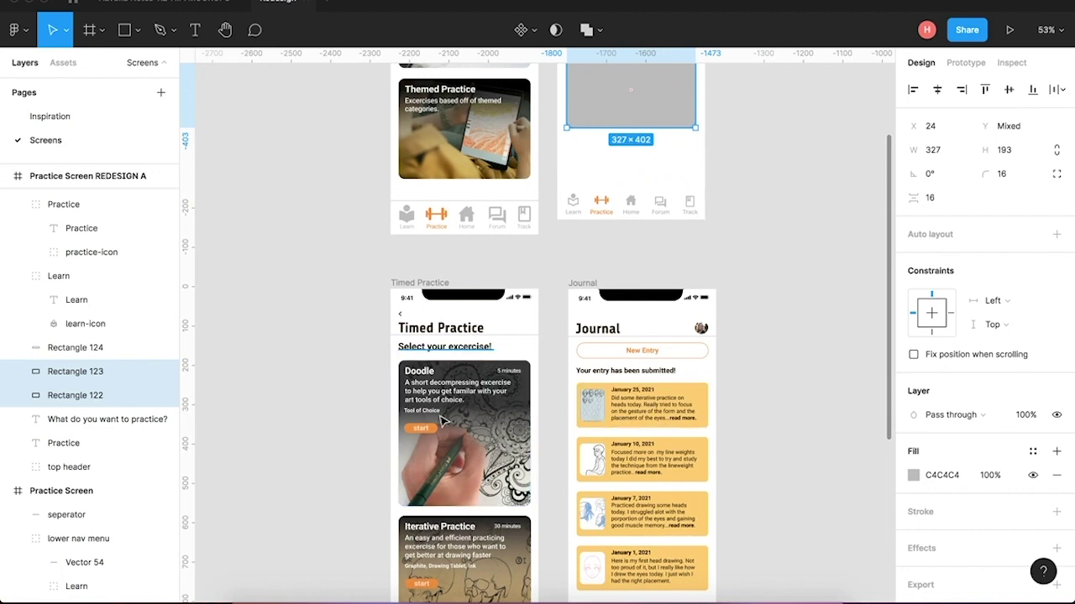
scroll(445, 429, "down", 4)
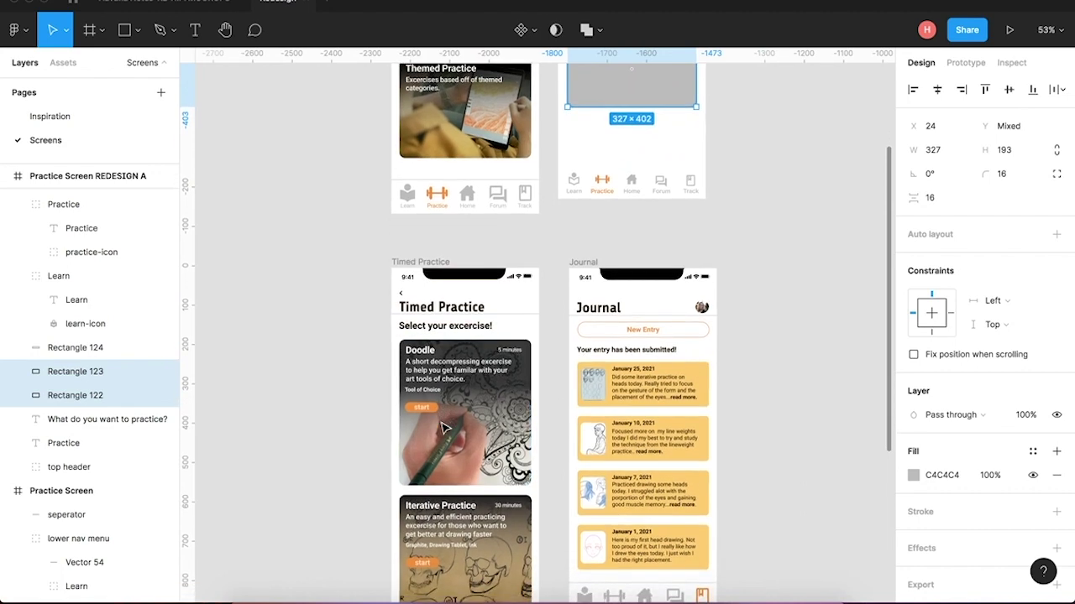
scroll(445, 428, "down", 1)
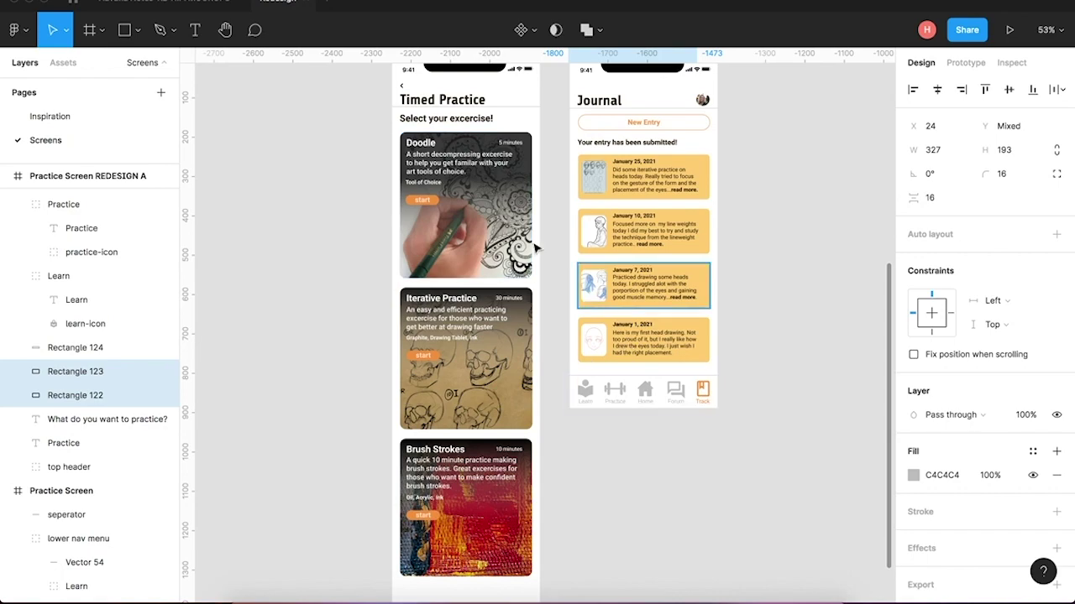
scroll(429, 208, "up", 5)
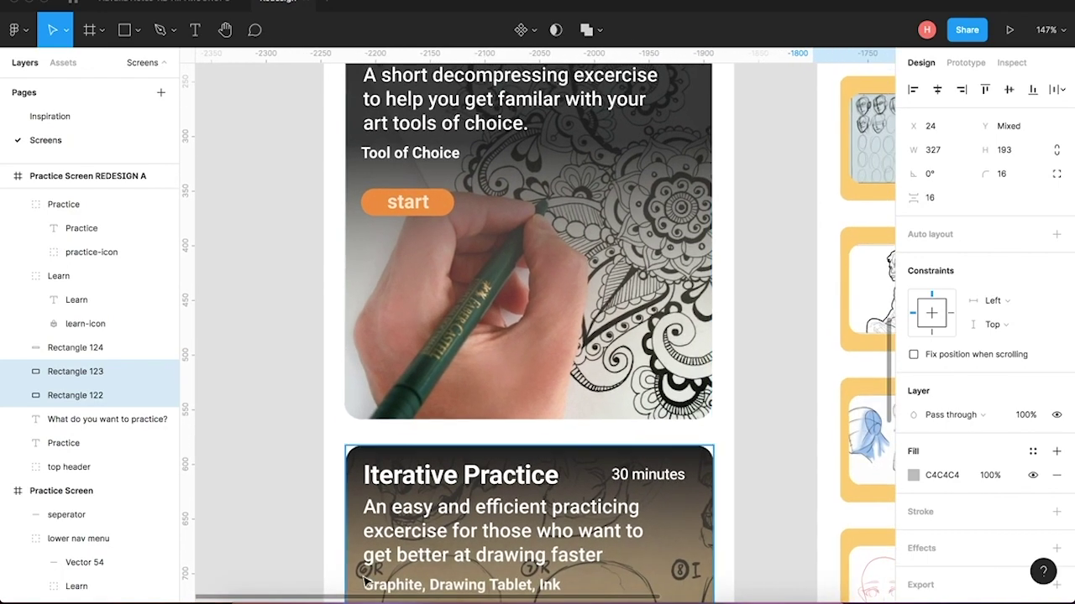
Switch to Color Hunt in the browser and look through the orange colour palettes for card colours.
left_click(277, 597)
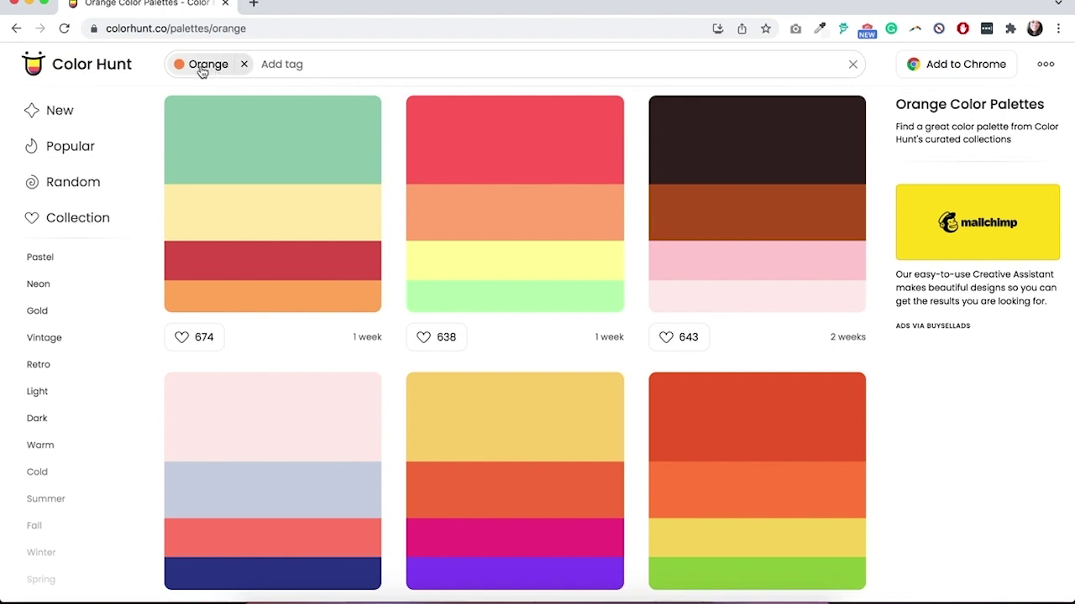
scroll(528, 418, "down", 3)
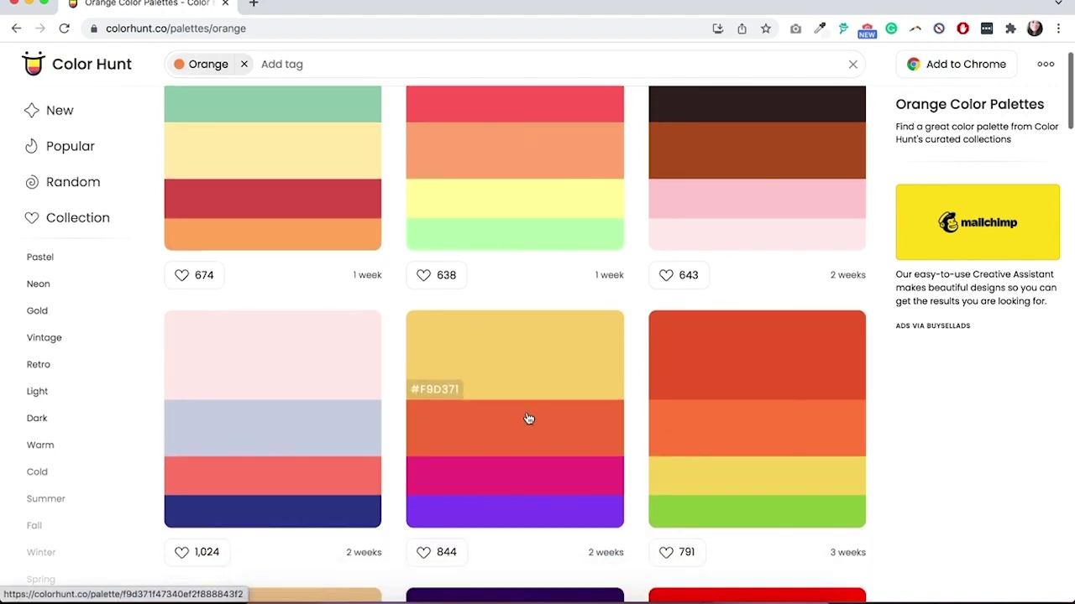
scroll(528, 418, "down", 1)
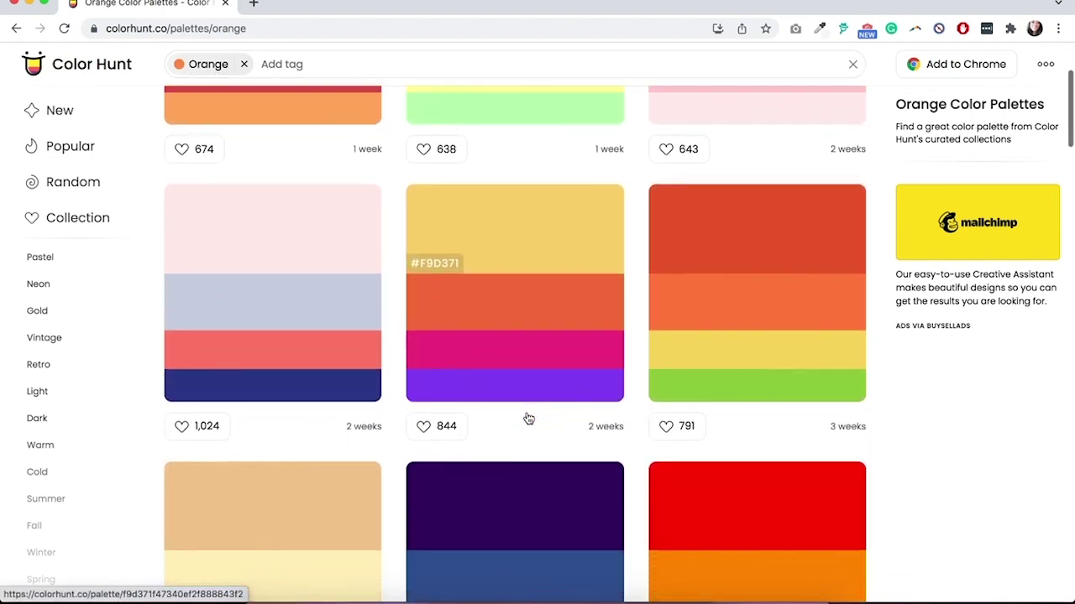
scroll(528, 418, "down", 1)
scroll(528, 418, "down", 1)
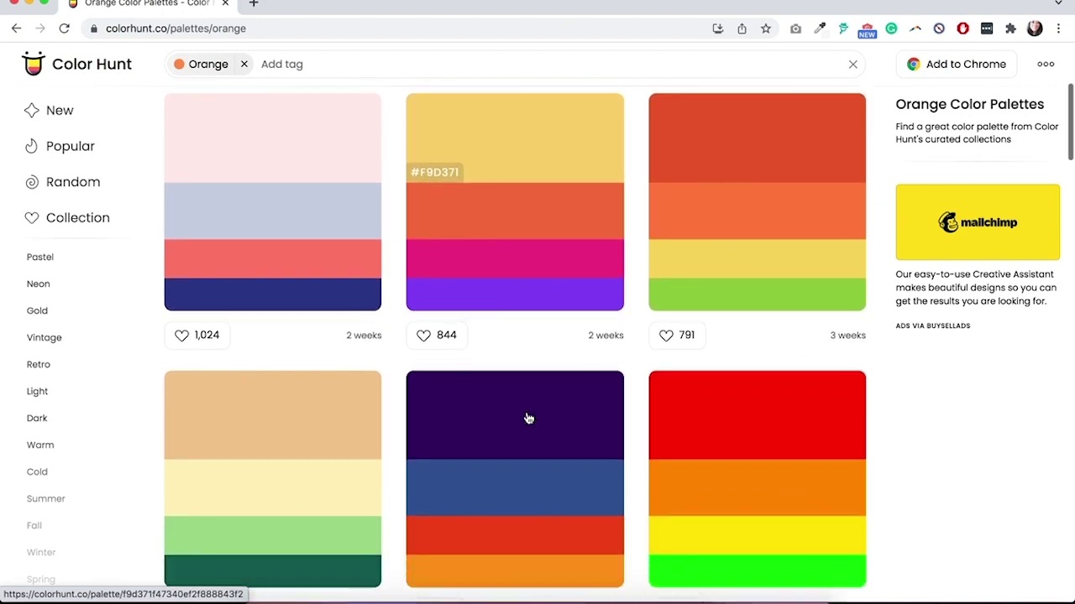
scroll(528, 418, "up", 1)
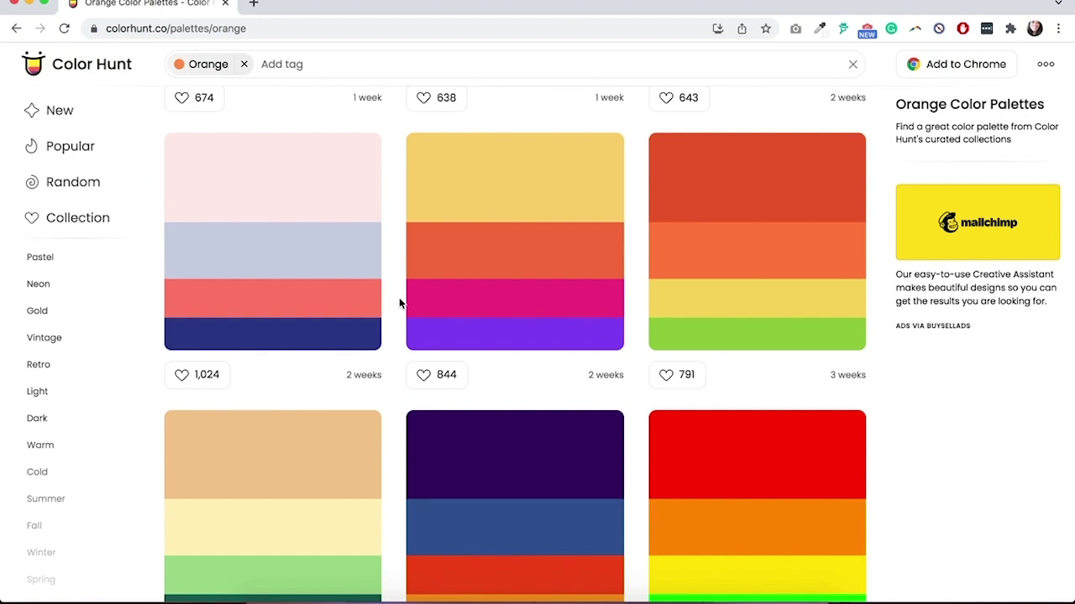
scroll(400, 303, "down", 6)
scroll(400, 303, "down", 6)
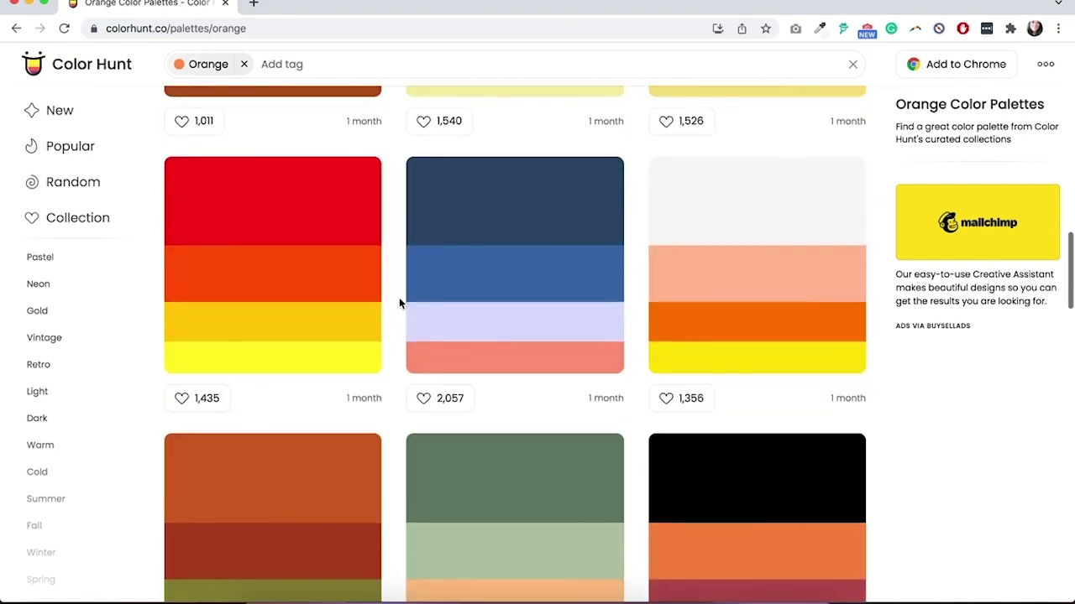
key("Home")
scroll(398, 297, "down", 3)
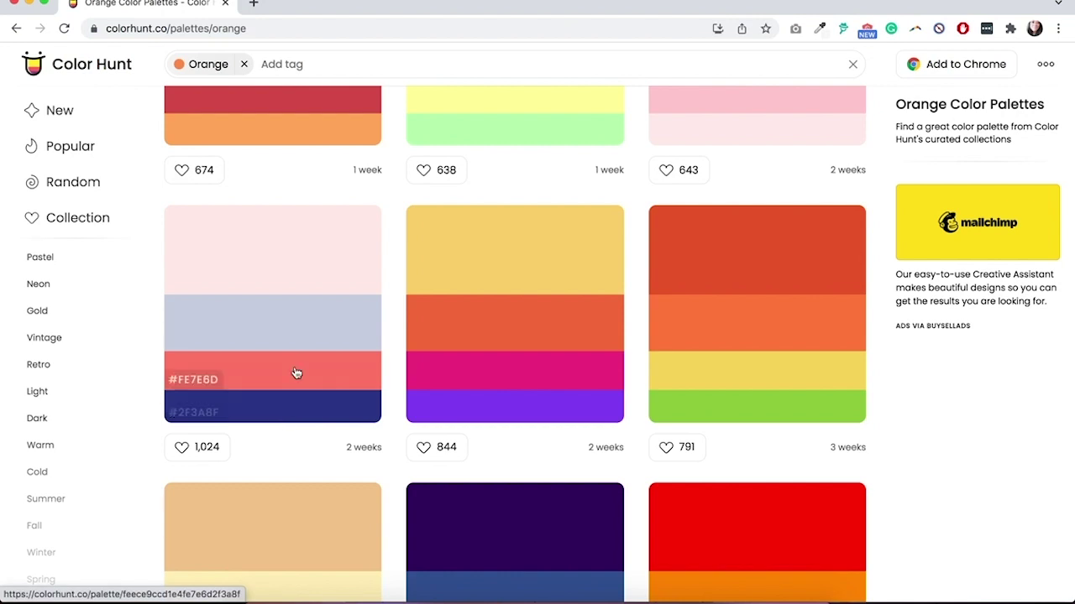
Copy the coral colour FE7E6D from the pink, coral and navy palette, then return to Figma and select both grey placeholder cards.
left_click(202, 380)
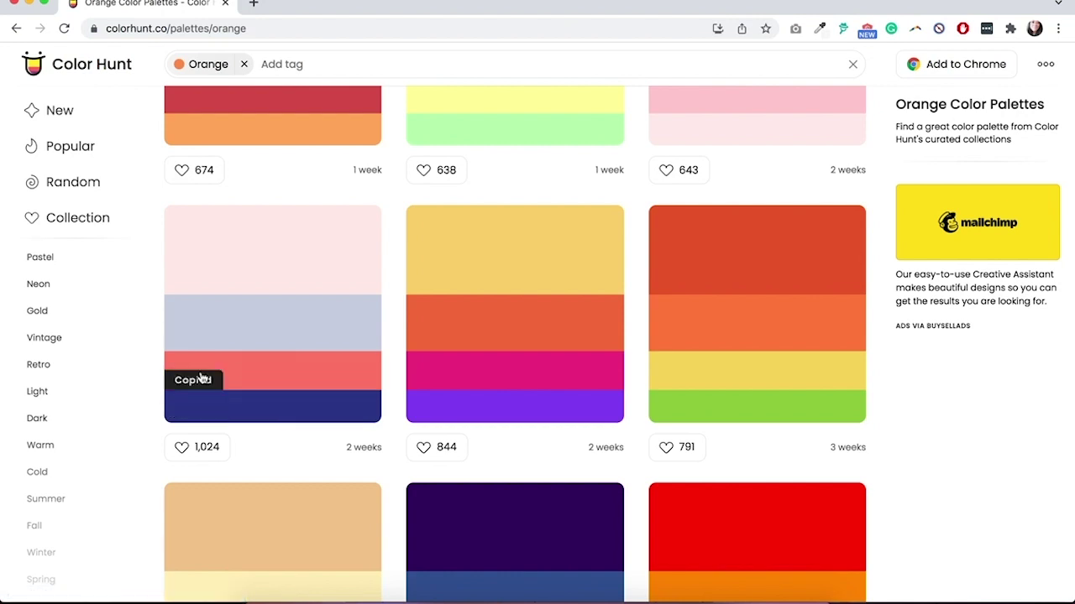
left_click(601, 598)
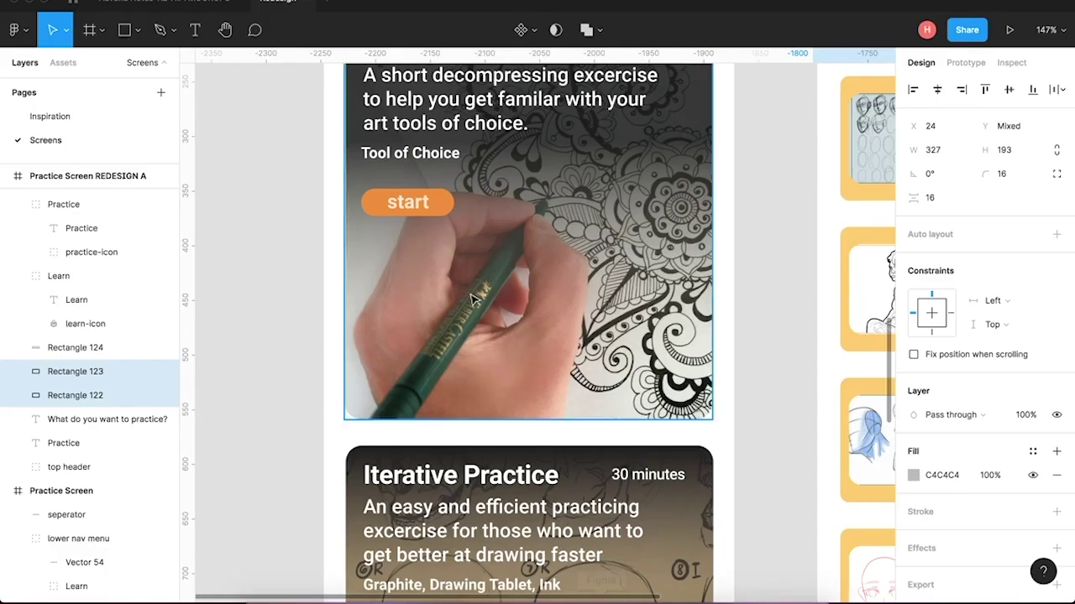
scroll(695, 339, "down", 8)
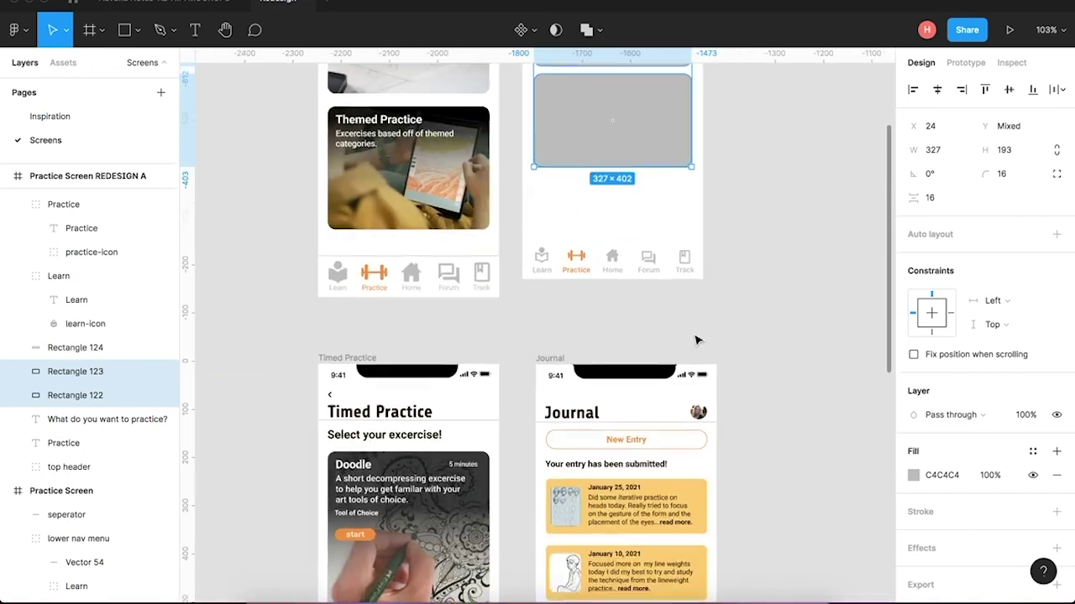
scroll(595, 372, "up", 8)
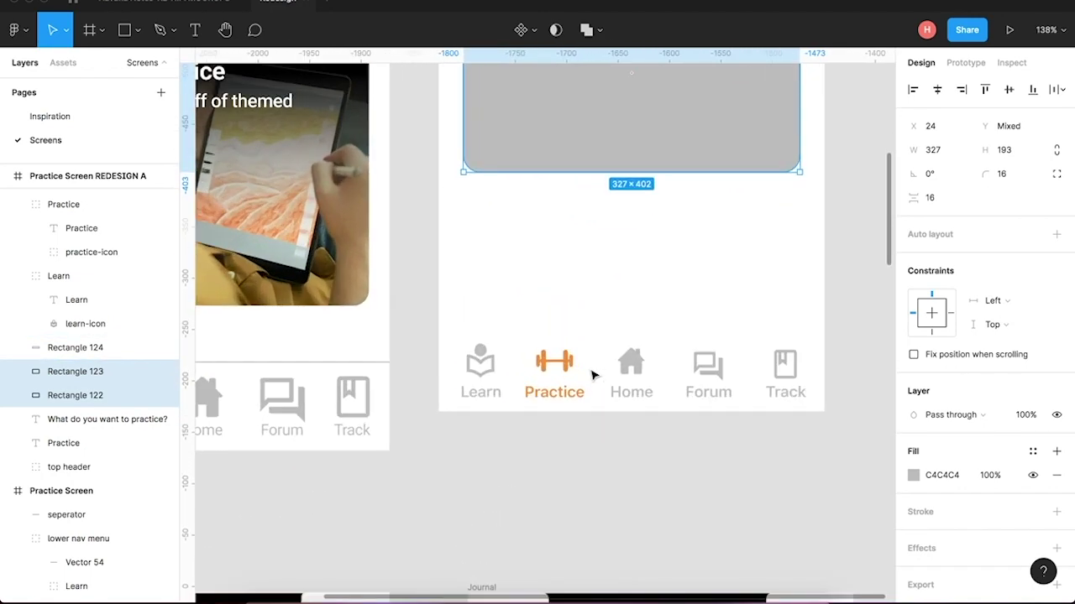
scroll(652, 193, "up", 5)
scroll(647, 226, "down", 4)
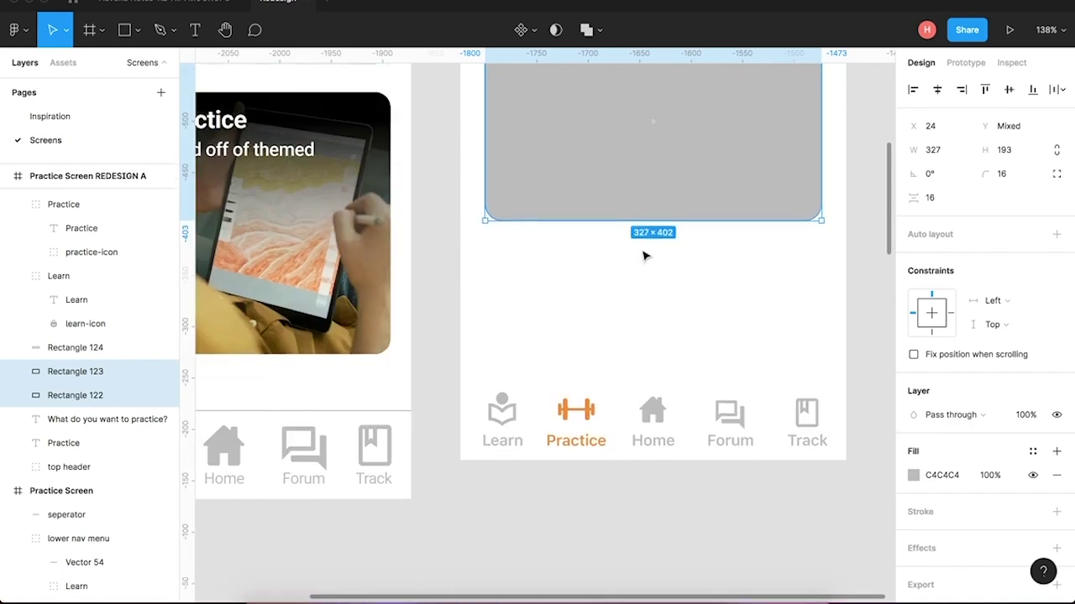
scroll(636, 485, "up", 5)
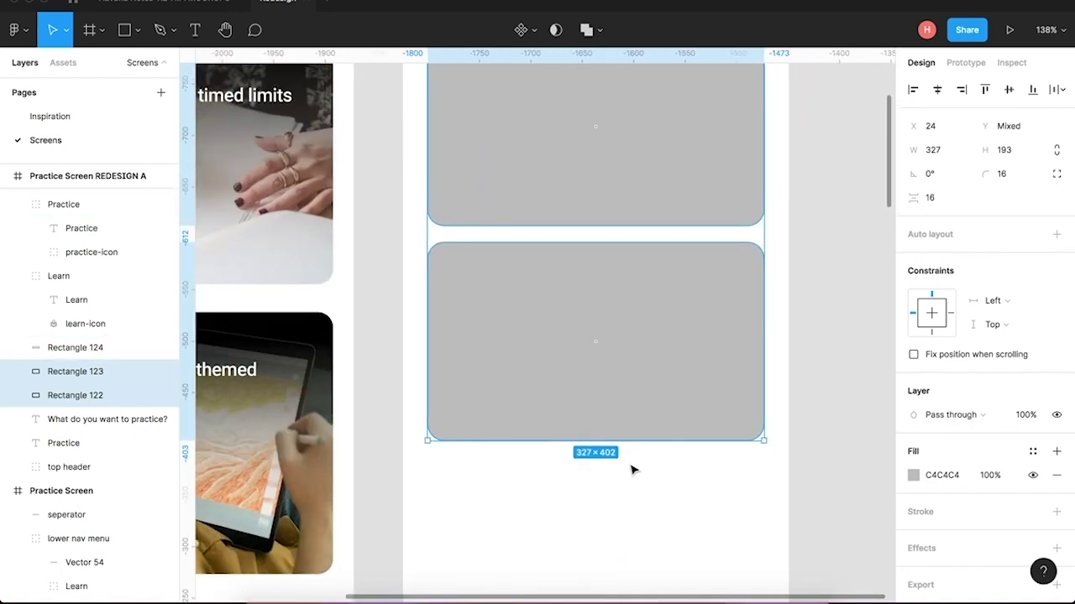
scroll(677, 422, "down", 3)
left_click(677, 243)
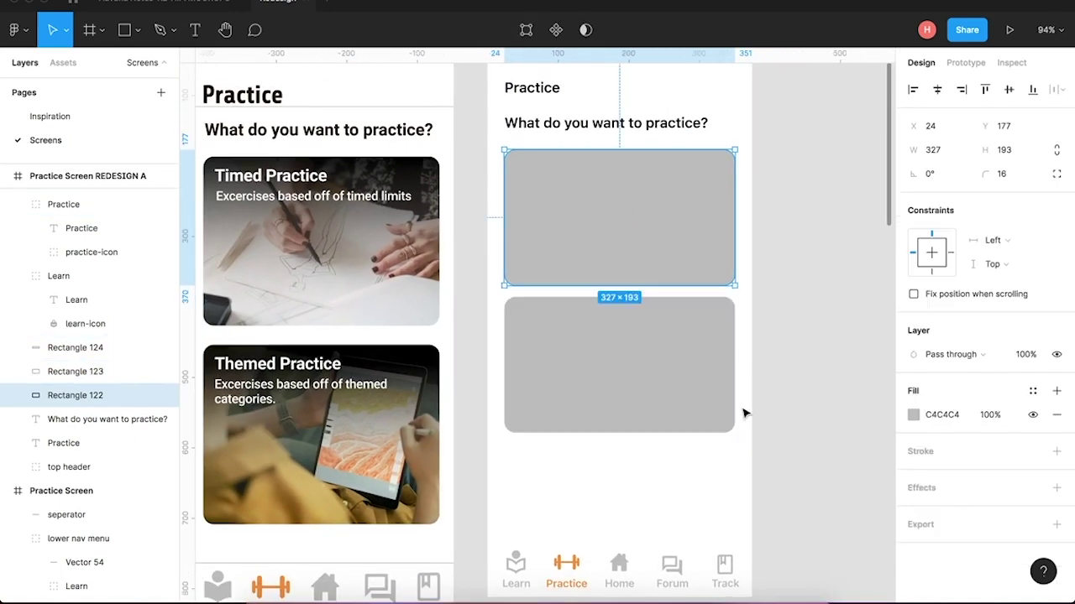
left_click(690, 397, "shift")
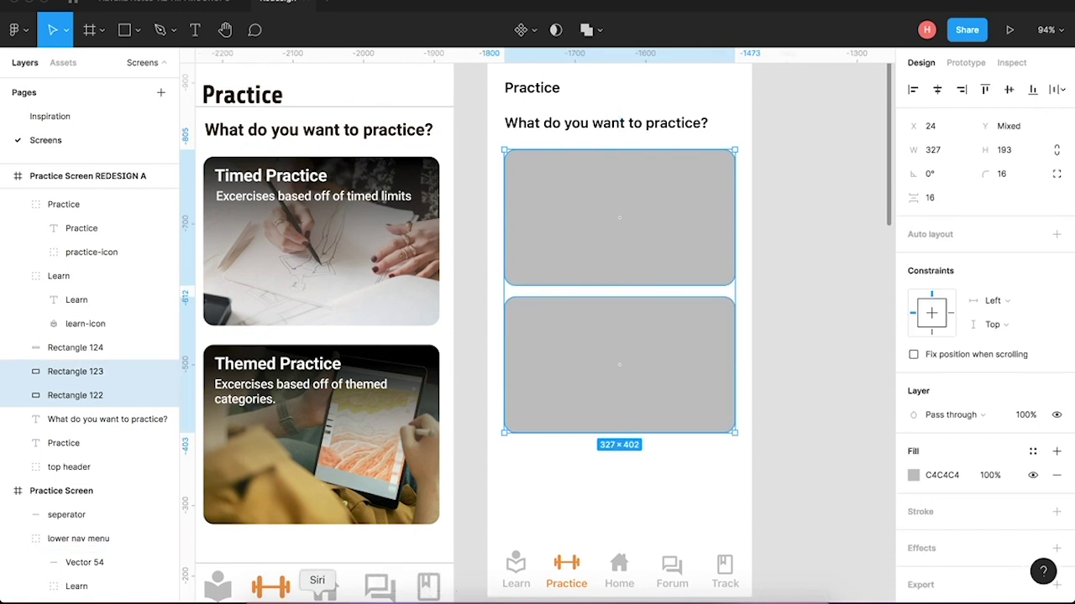
Switch to Color Hunt, copy the pale pink FEECE9 from the pink, coral and navy palette, and return to Figma.
left_click(286, 596)
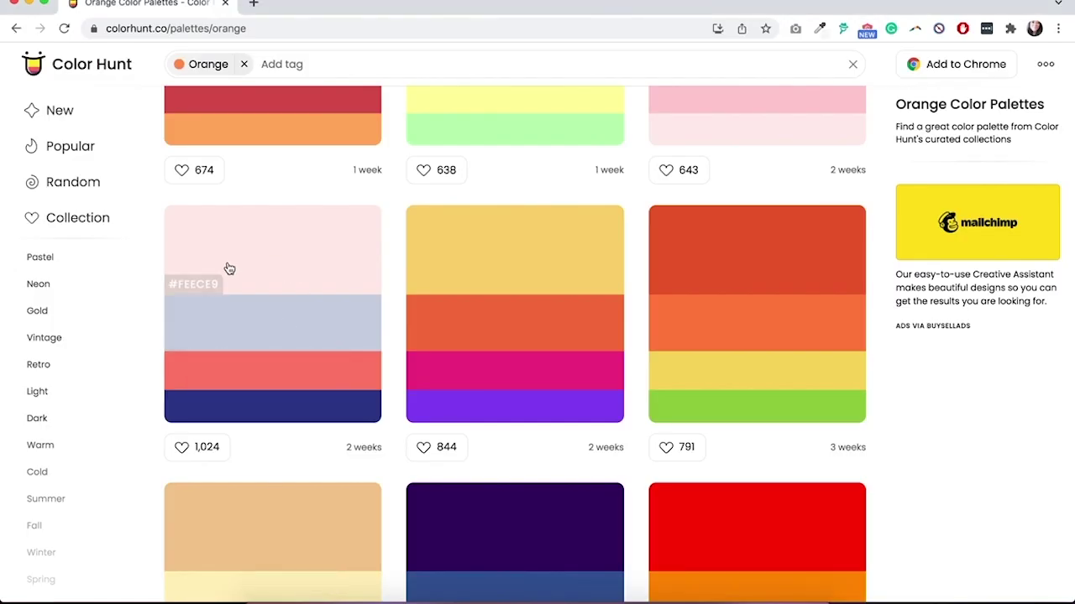
left_click(202, 285)
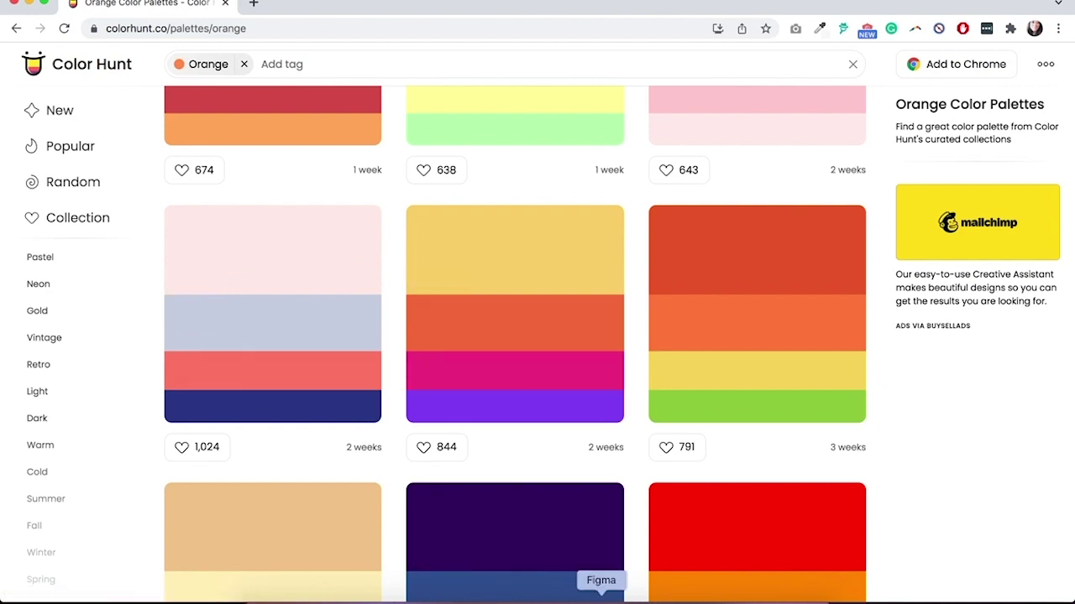
left_click(601, 596)
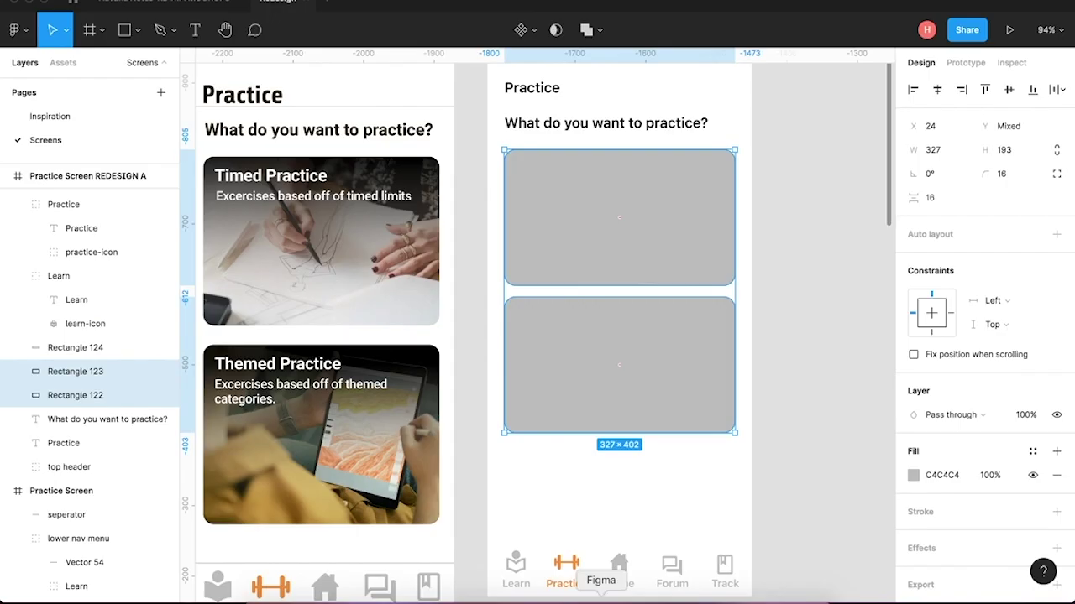
Fill both grey placeholder cards in the redesign with the pale pink FEECE9.
left_click(821, 393)
left_click(679, 271)
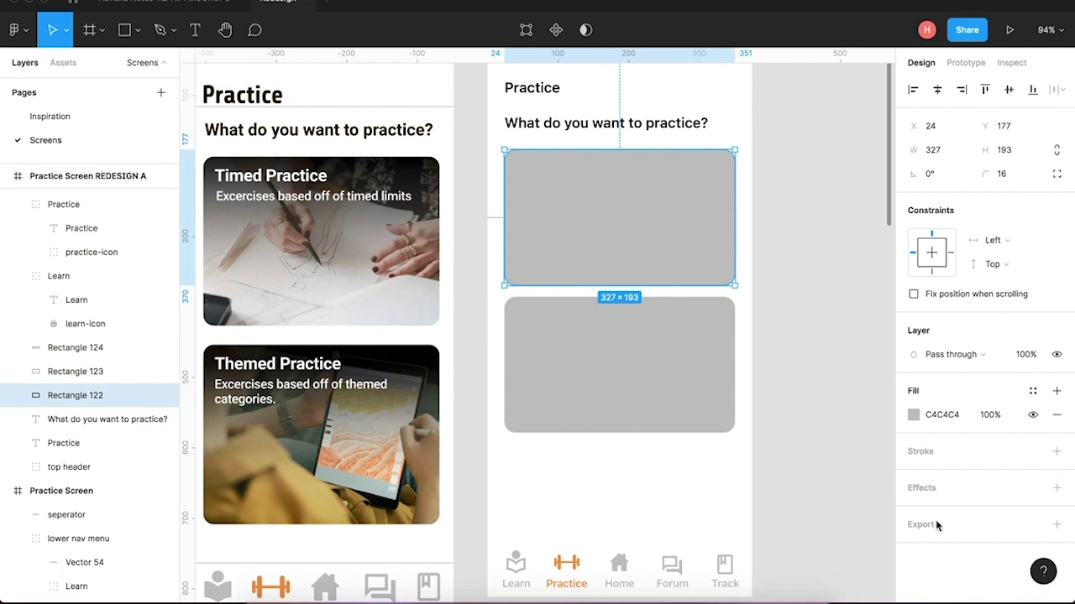
left_click(934, 415)
key("super+v")
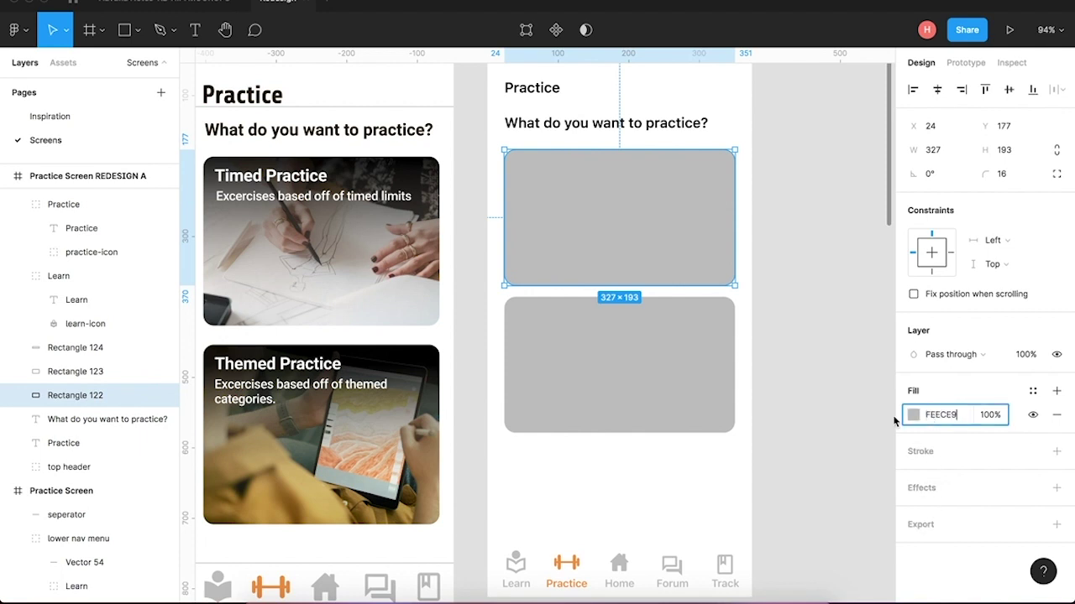
left_click(832, 351)
left_click(660, 378)
left_click(942, 414)
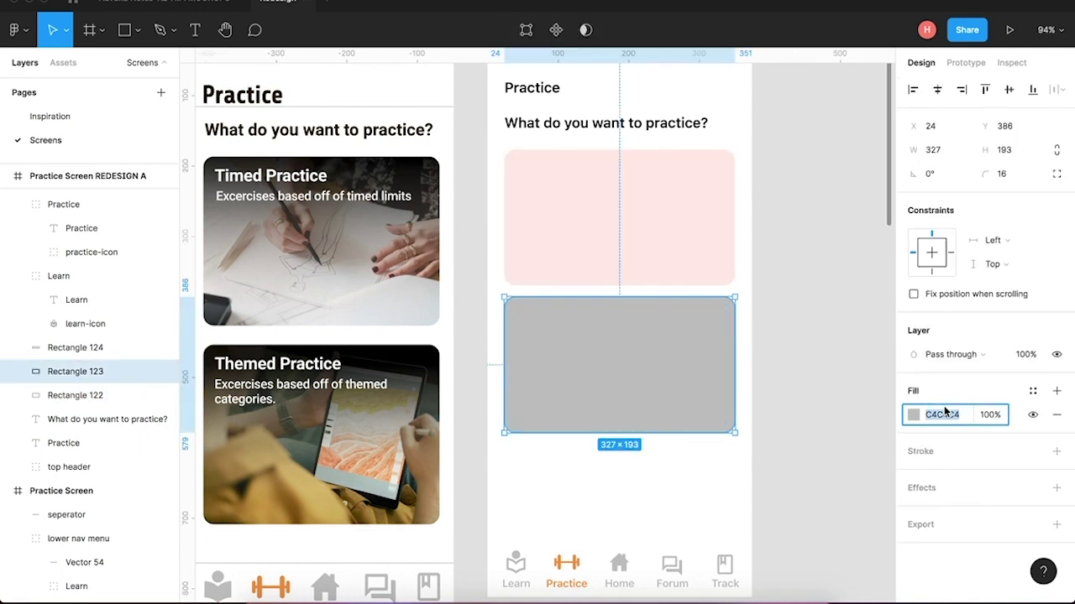
key("super+v")
left_click(823, 407)
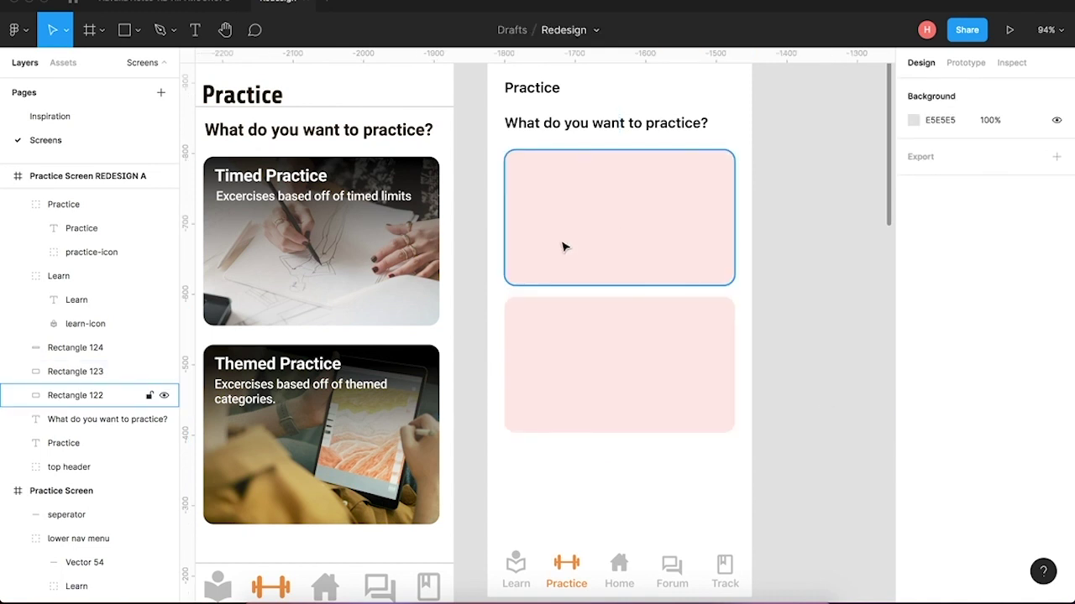
left_click(560, 126)
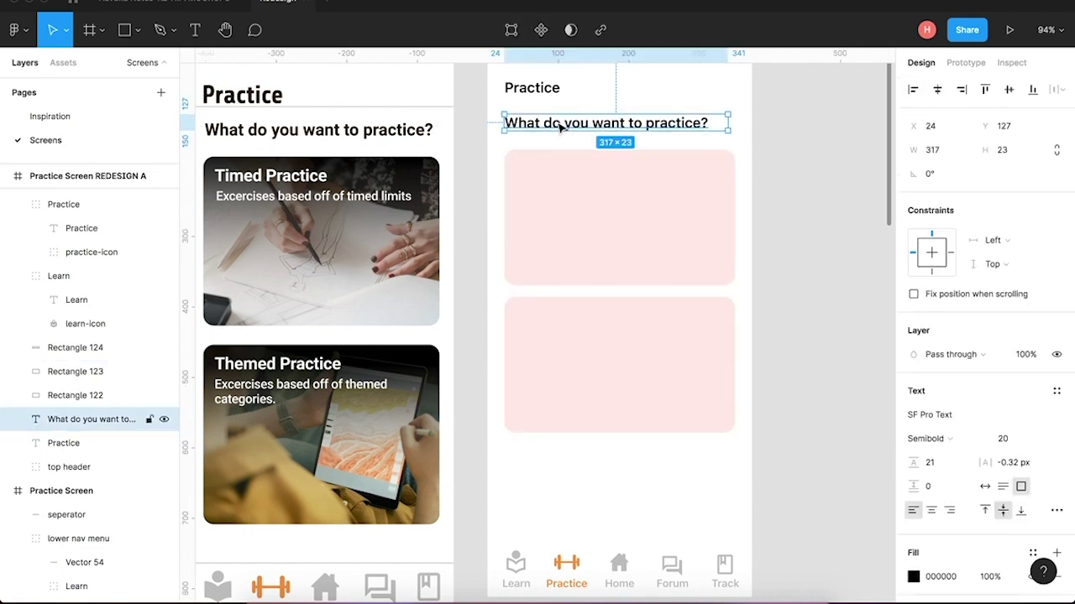
right_click(560, 127)
key("Escape")
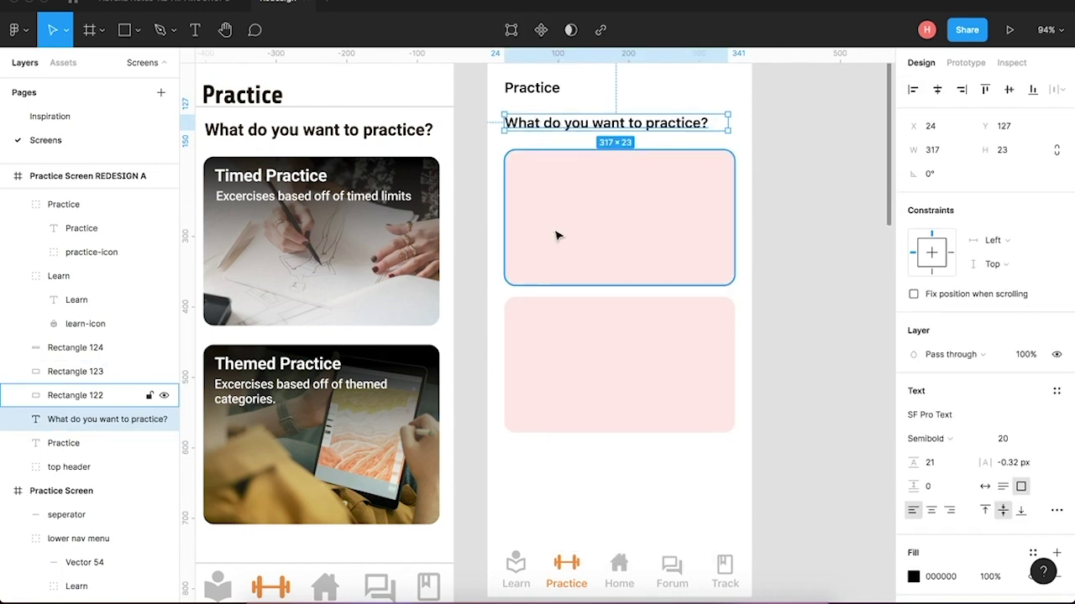
key("Escape")
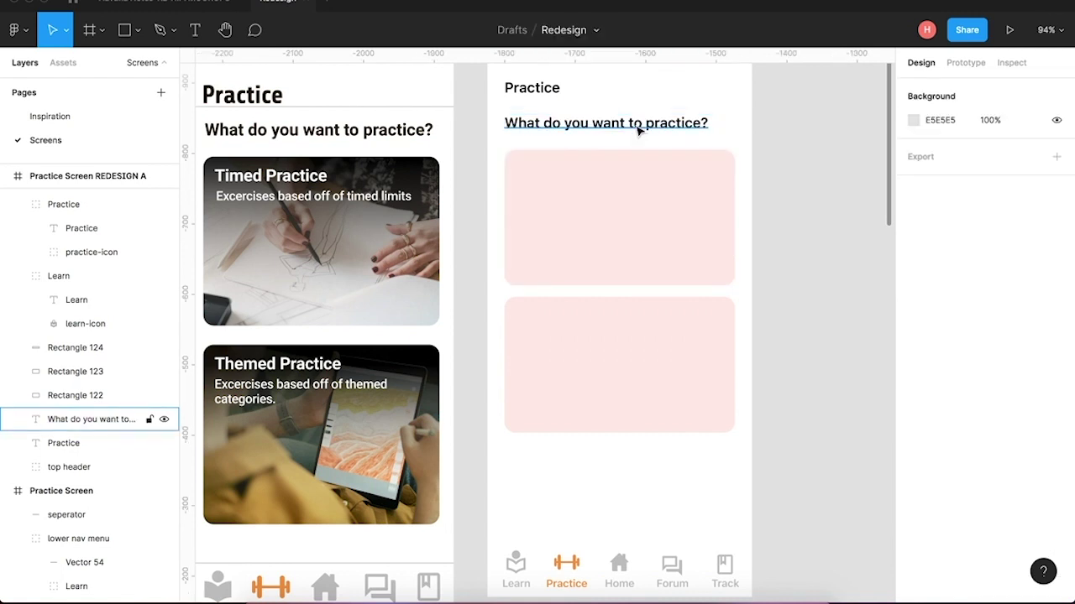
Duplicate the redesign's "What do you want to practice?" heading onto the upper pink card at Y 287 and layer the copy above both card rectangles.
left_click(619, 124)
left_click_drag(619, 124, 617, 240)
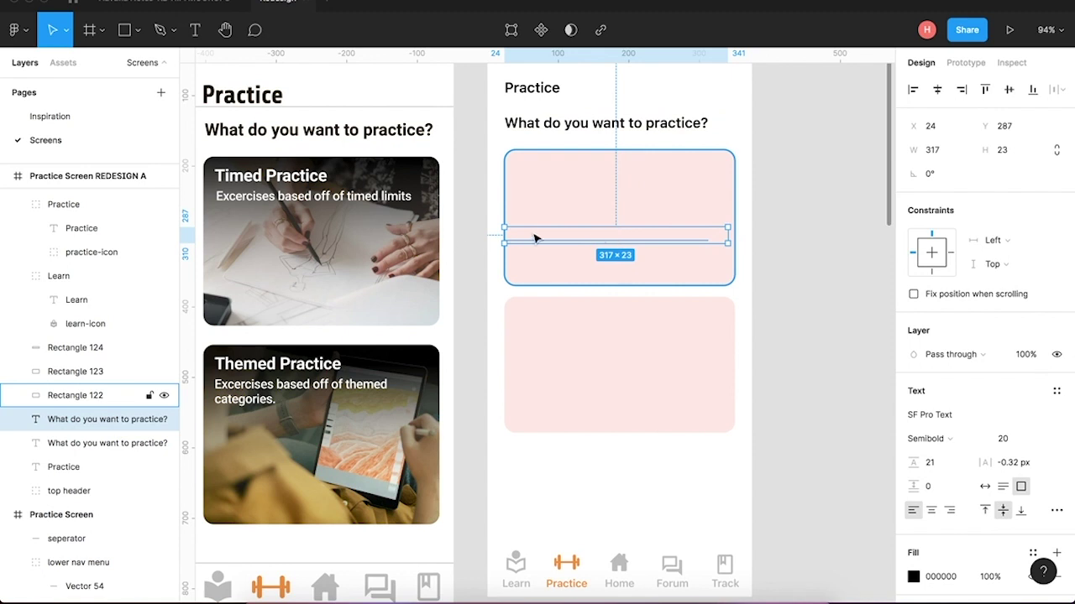
right_click(87, 413)
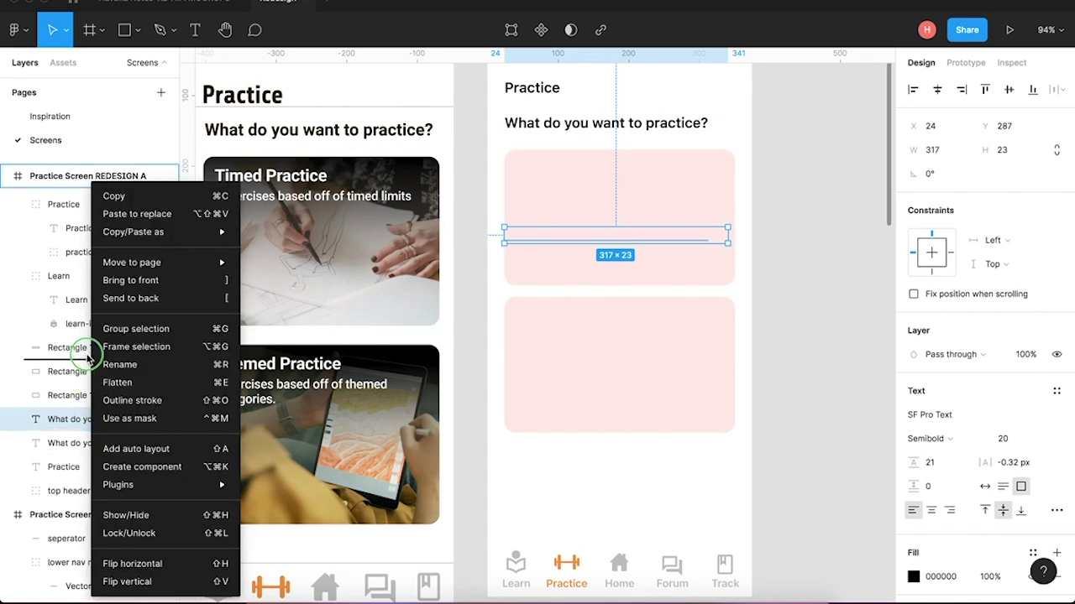
left_click_drag(88, 357, 71, 354)
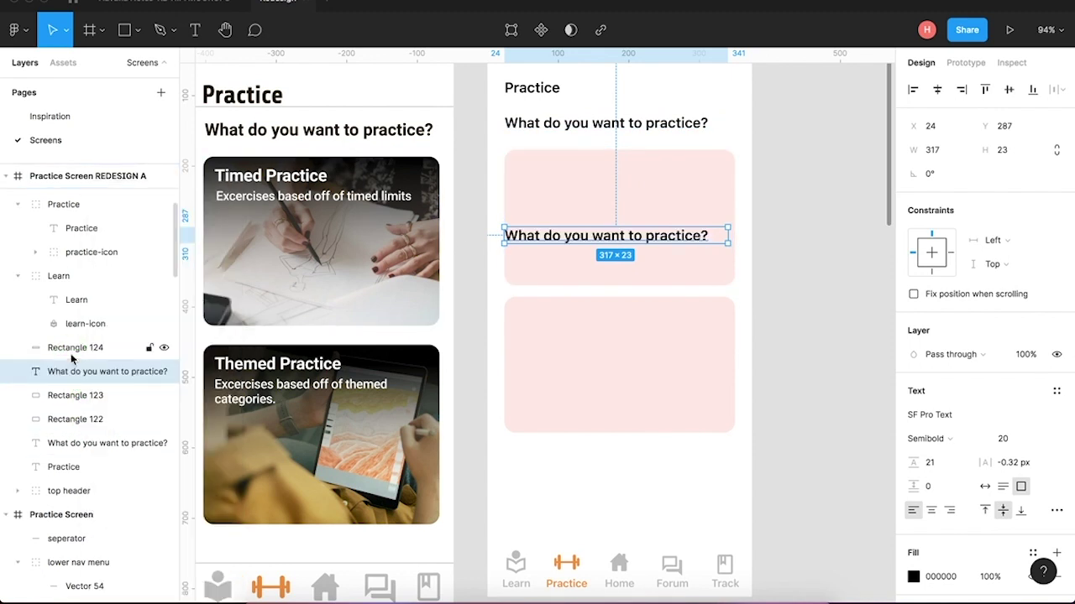
left_click(800, 343)
Rename the white background rectangle behind the redesign's navigation icons as "bottom nav".
left_click(649, 556)
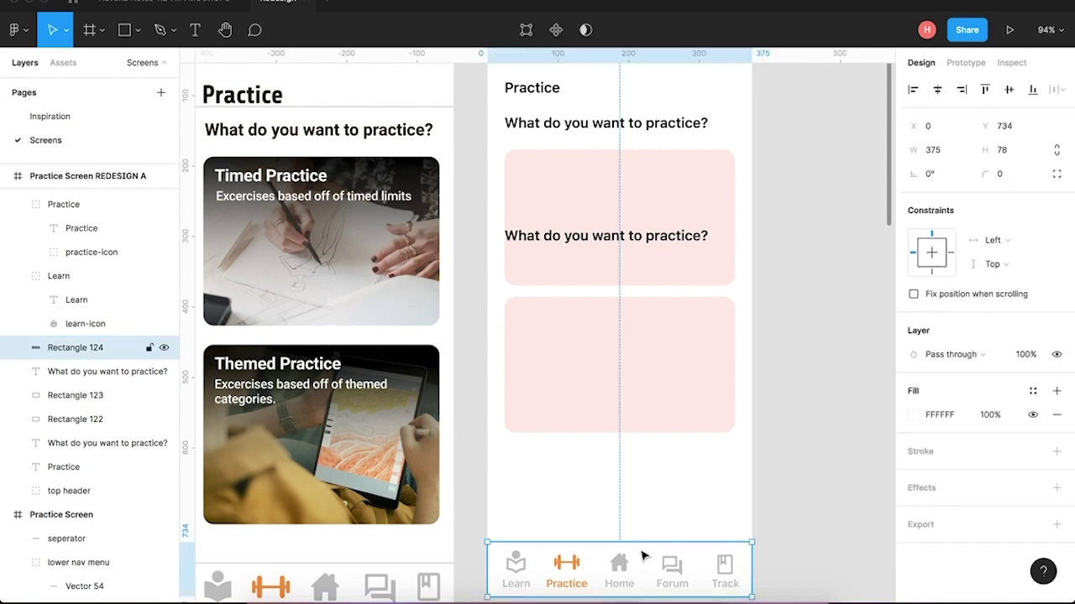
key("ctrl+r")
type("bott")
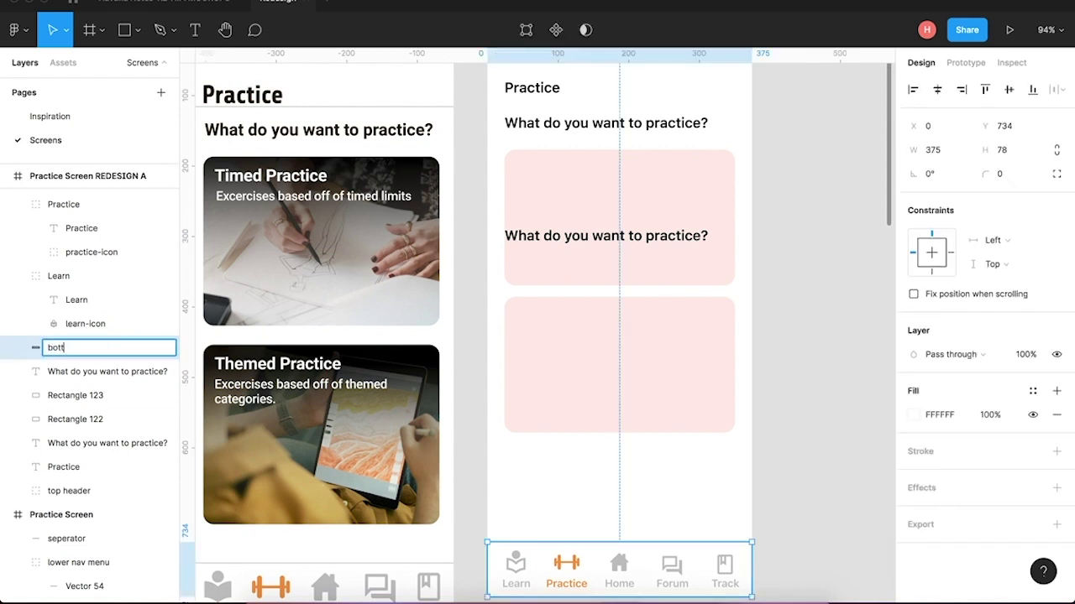
key("Return")
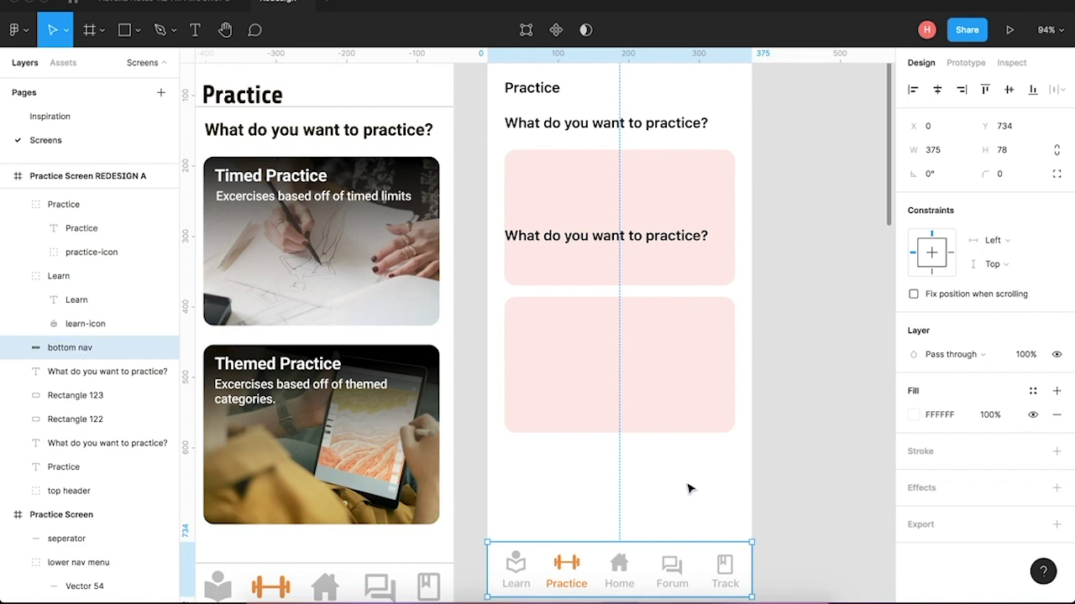
Rename the rectangle layers of both pink cards as "Selection bg".
left_click(624, 275)
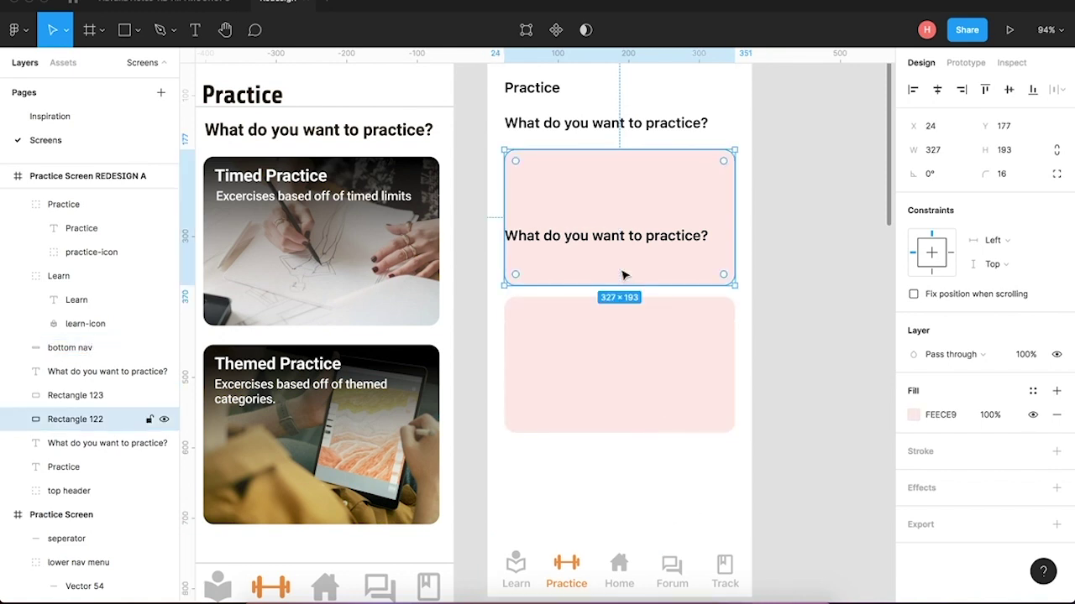
key("ctrl+r")
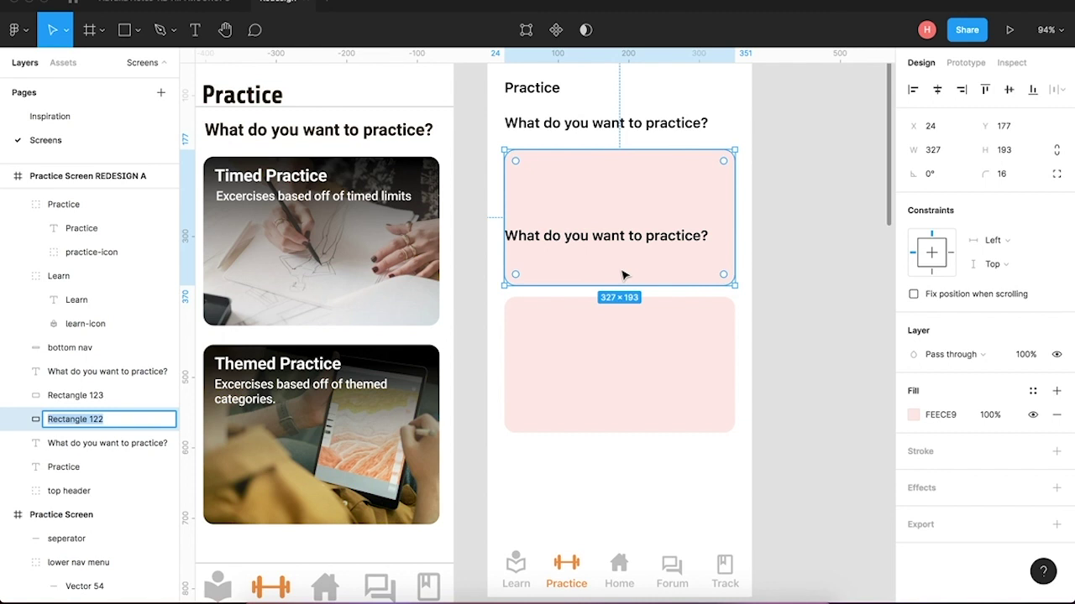
type("Selection")
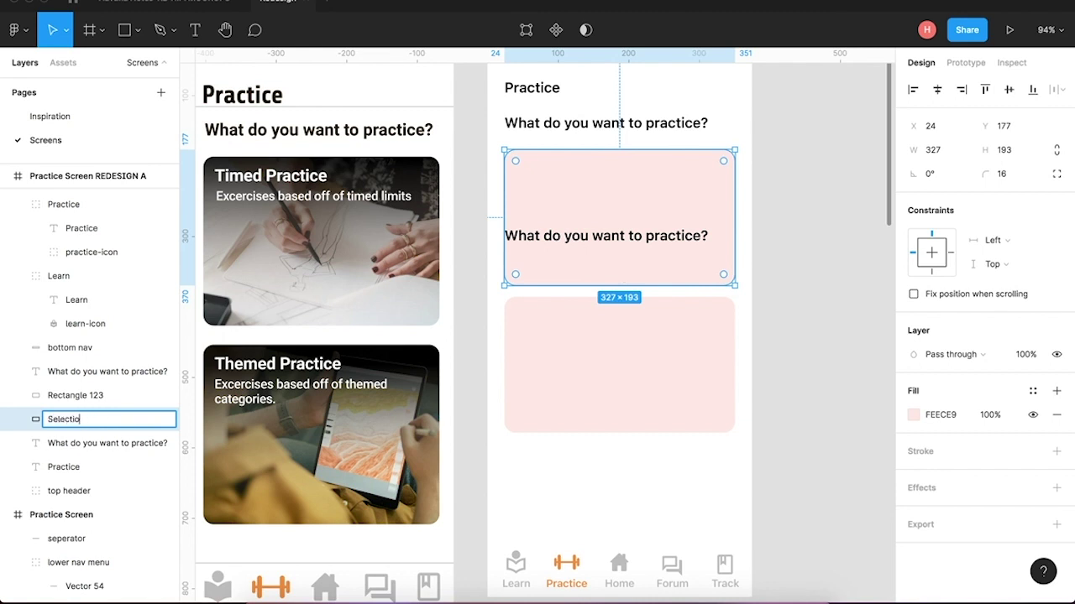
left_click(840, 378)
left_click(657, 398)
key("ctrl+r")
type("Se")
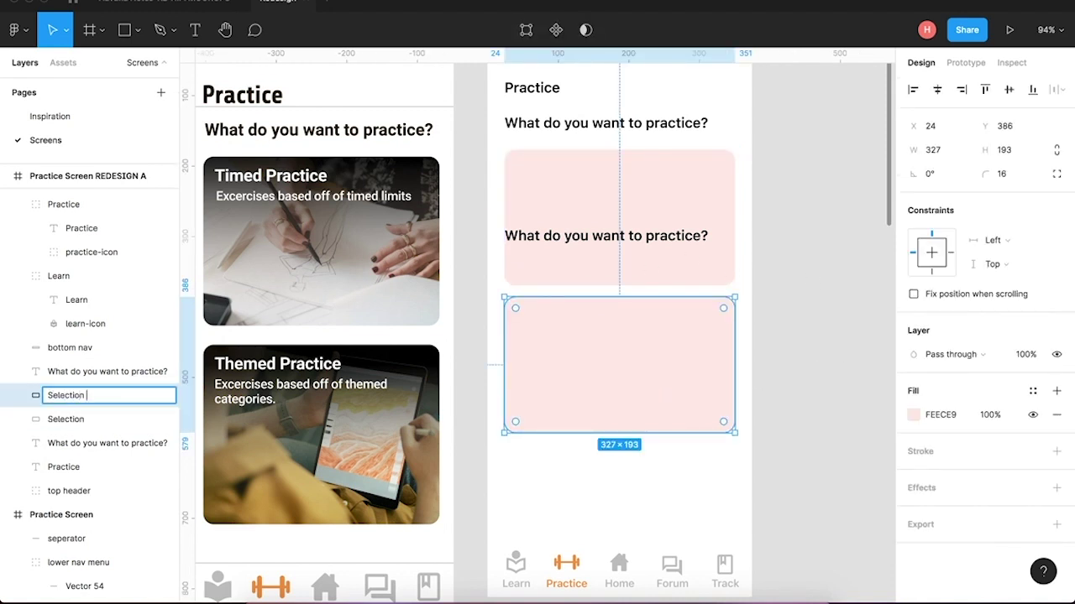
left_click(806, 423)
left_click(695, 286)
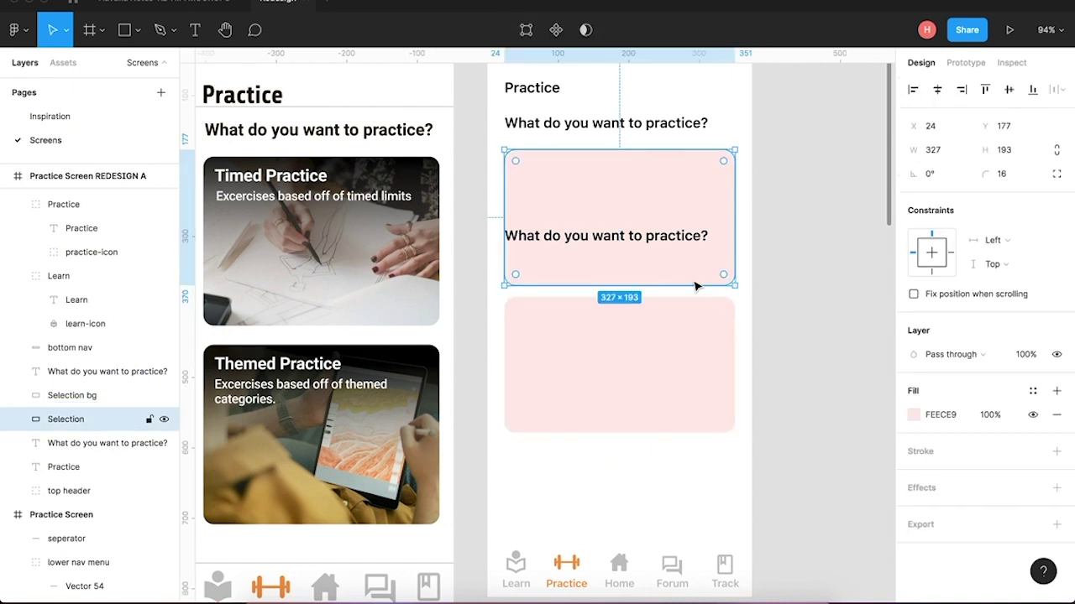
key("ctrl+r")
key("Right")
type("bg")
key("Return")
left_click(834, 293)
Move the copied heading on the upper pink card to X 51, Y 285 and change its text to "Timed Practice".
left_click(654, 242)
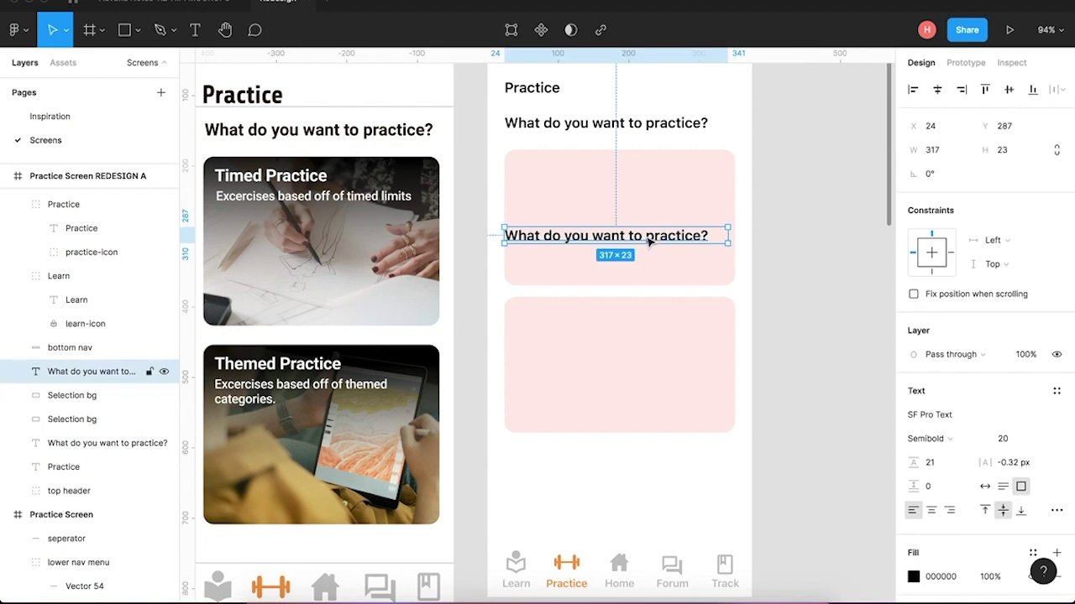
left_click_drag(654, 243, 669, 240)
double_click(663, 236)
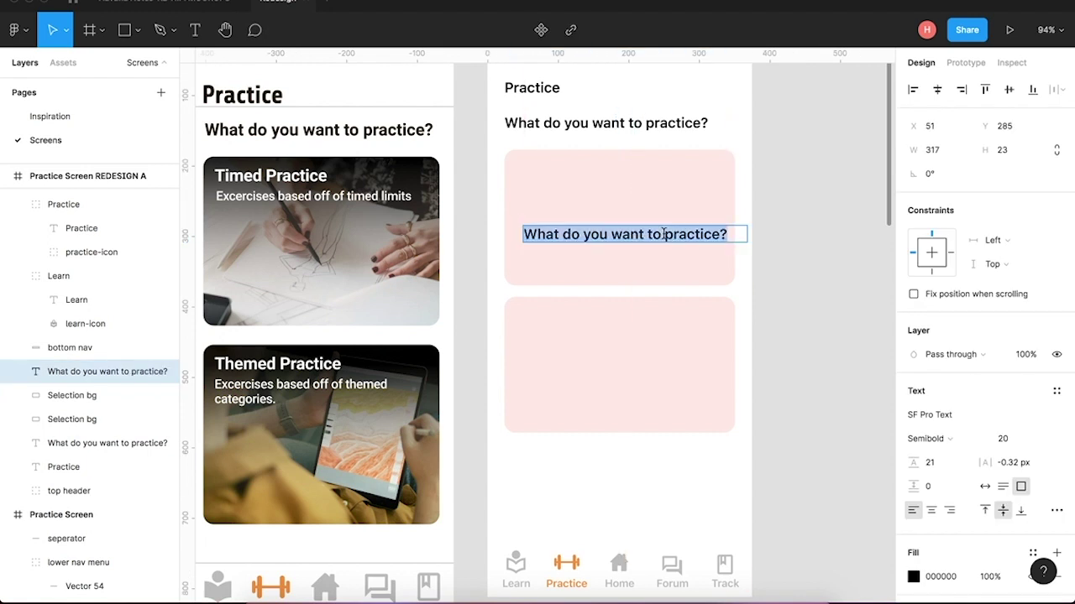
type("Timed P")
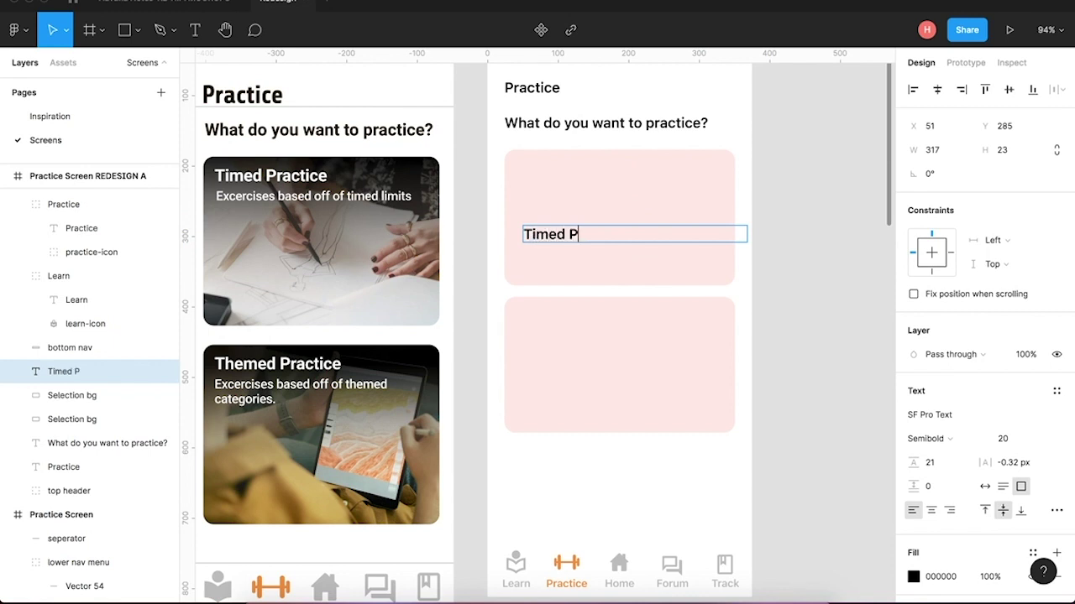
type("ractice")
key("Escape")
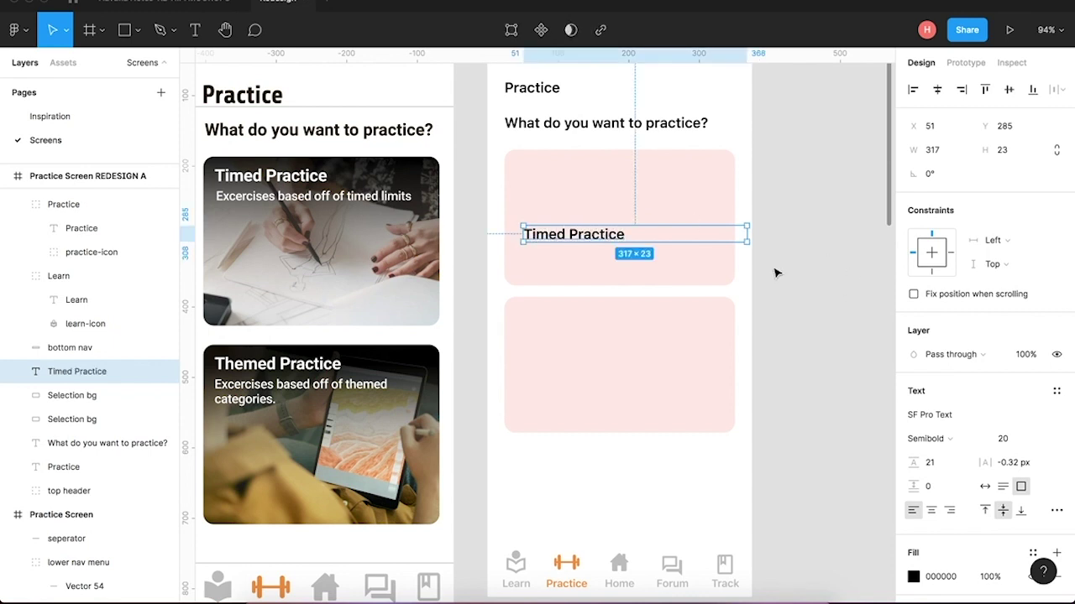
Narrow the "Timed Practice" text box to a width of 260 and move it down to X 53, Y 305.
left_click_drag(746, 235, 713, 235)
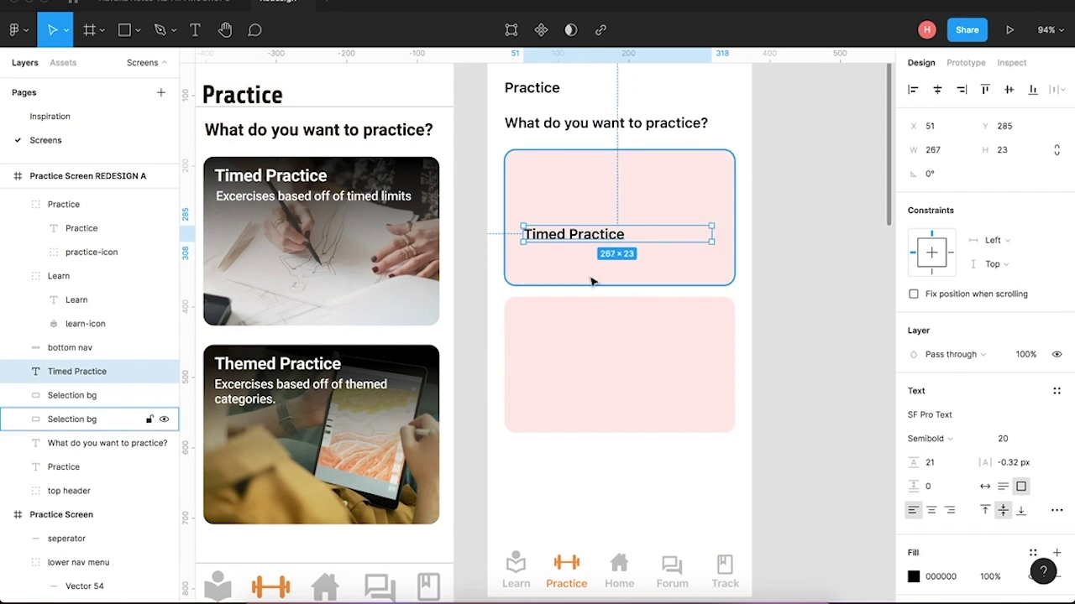
left_click(794, 327)
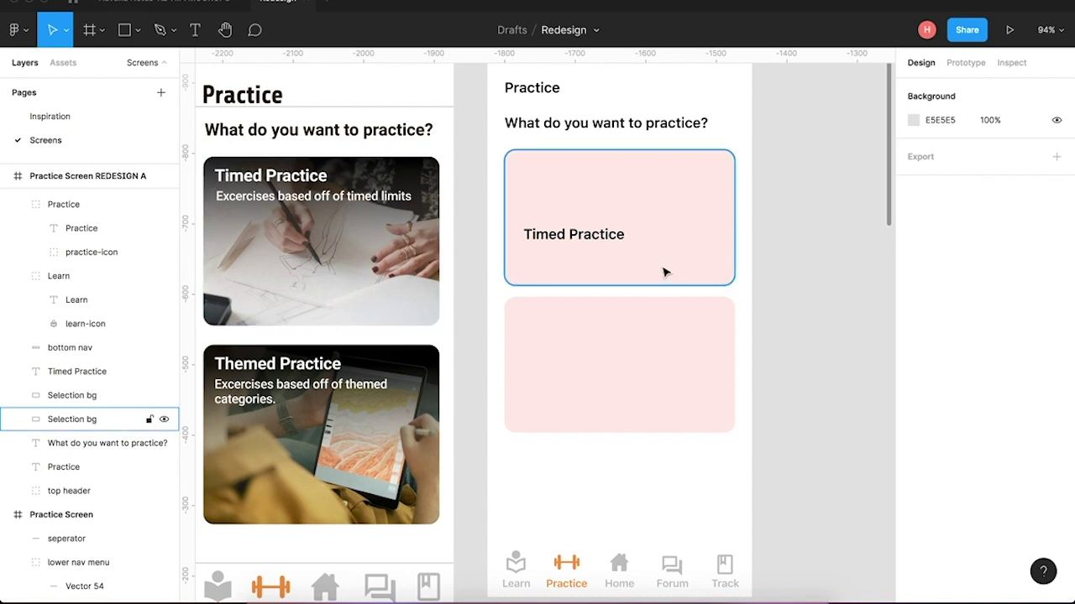
left_click(581, 242)
left_click_drag(579, 242, 578, 249)
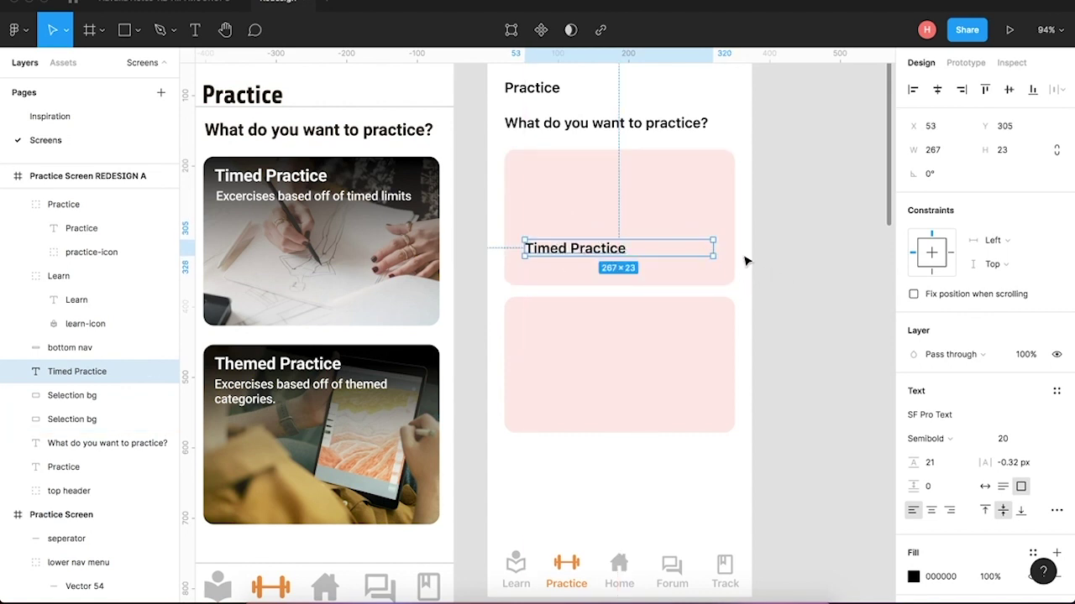
left_click_drag(714, 249, 708, 250)
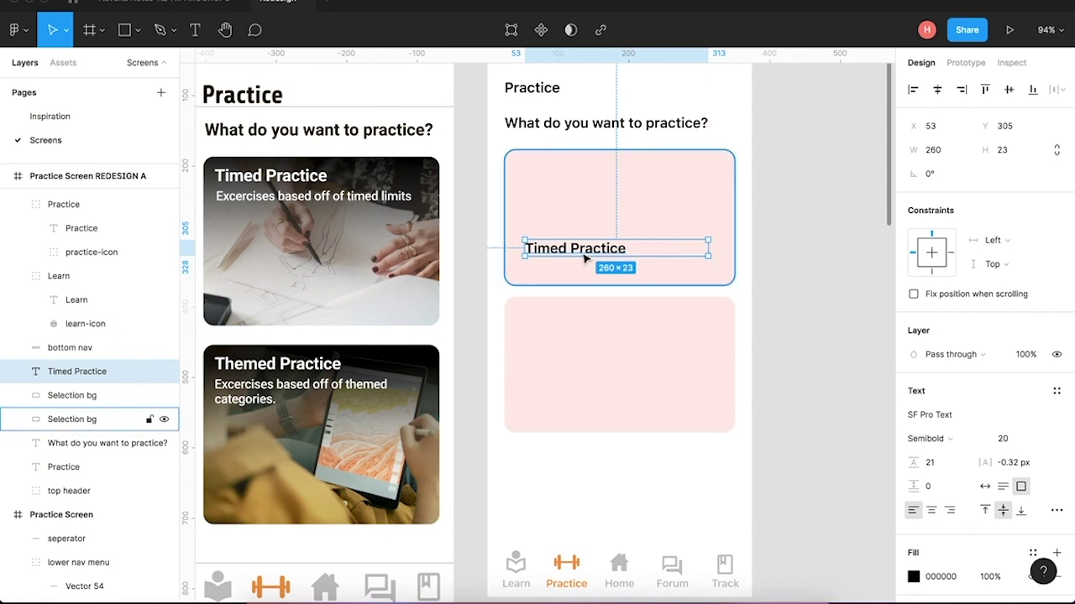
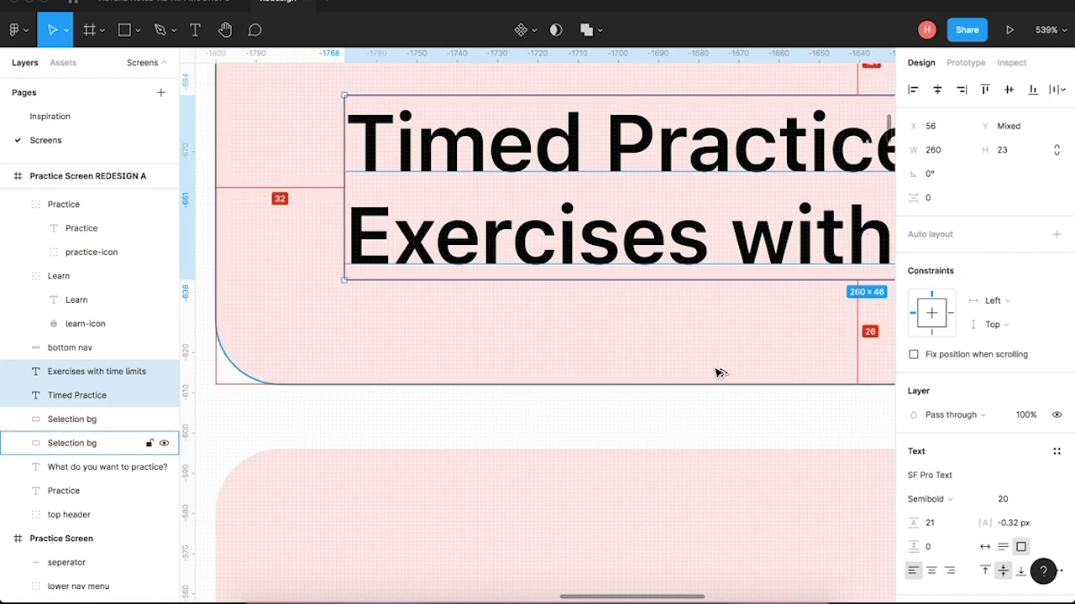
Nudge the title and description lines together upward until they sit 32 px above the upper card's bottom edge.
scroll(737, 263, "down", 1)
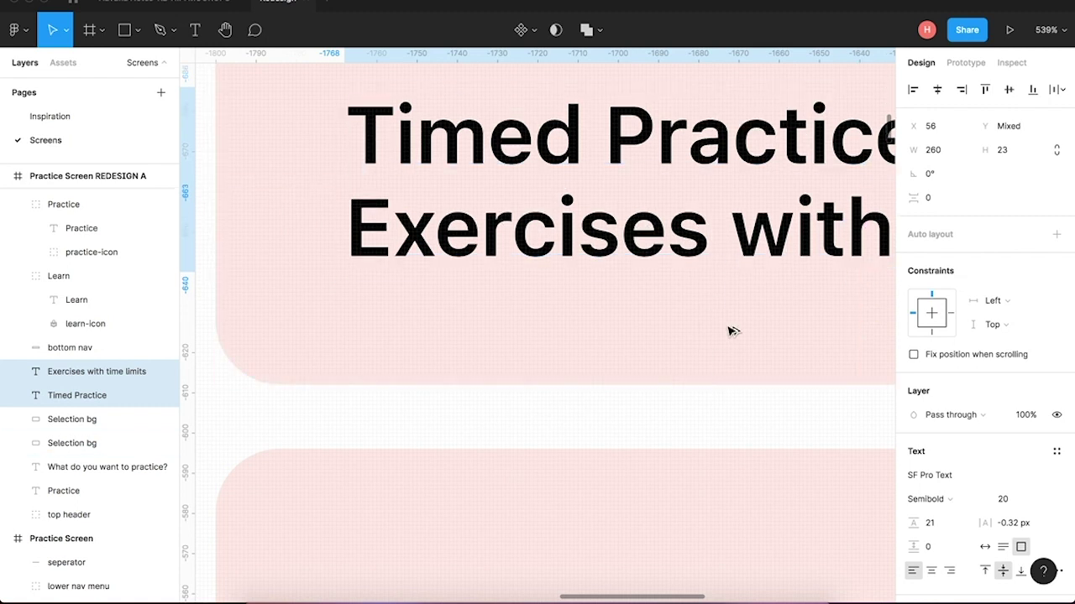
scroll(720, 385, "down", 2)
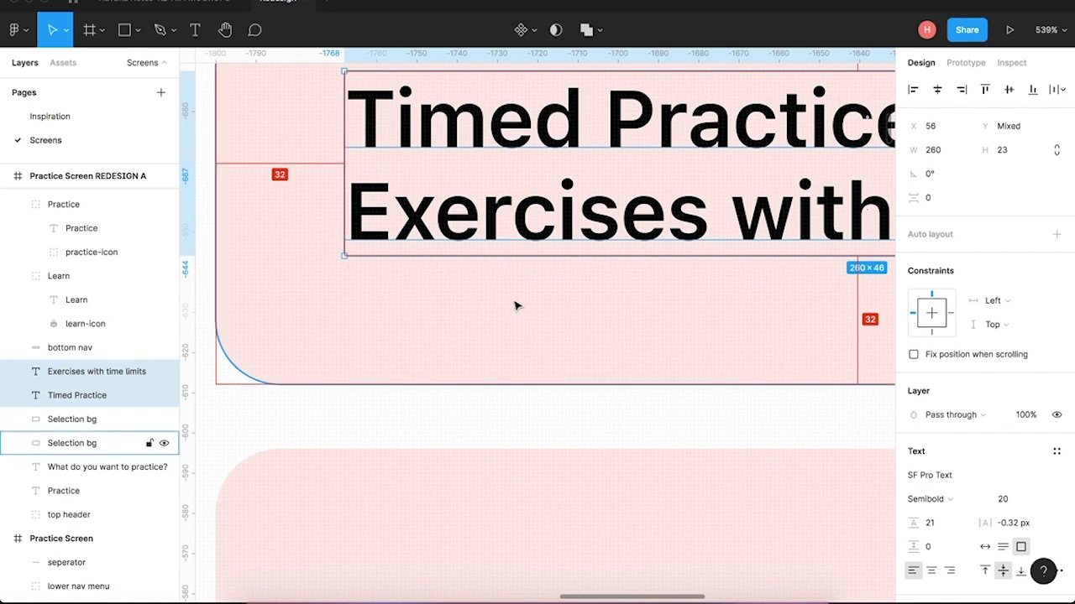
scroll(515, 304, "up", 5)
scroll(516, 304, "right", 4)
scroll(515, 305, "down", 5)
scroll(813, 400, "down", 2)
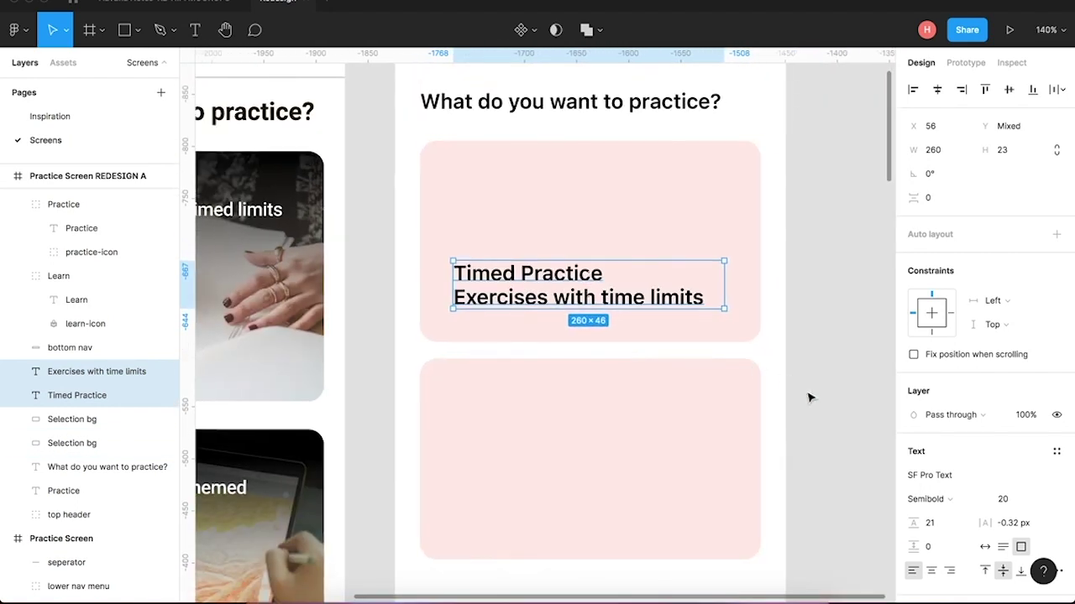
left_click(827, 400)
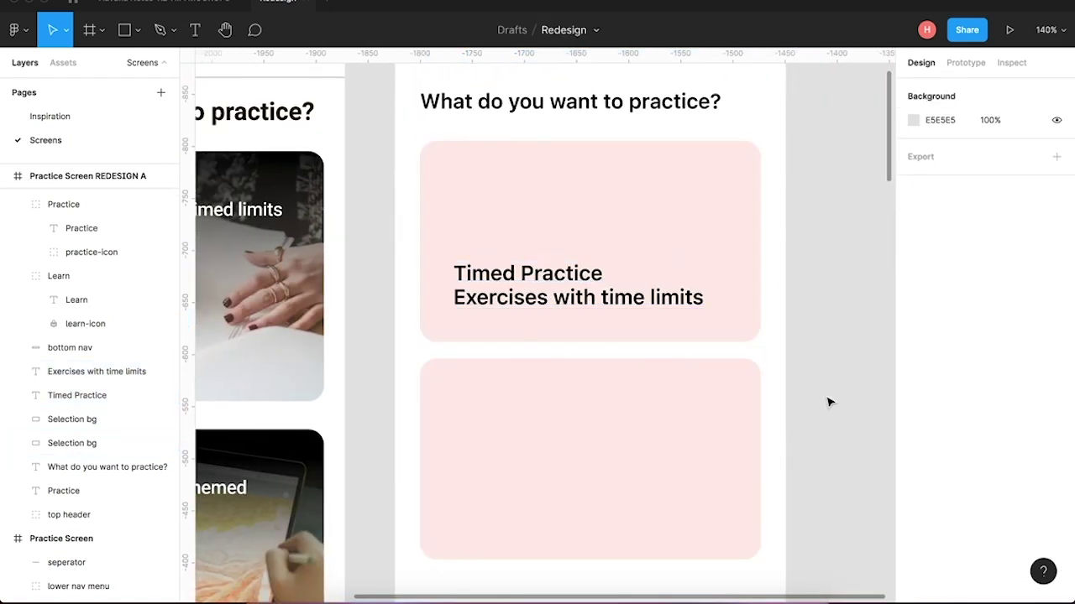
left_click(509, 278)
left_click(501, 306, "shift")
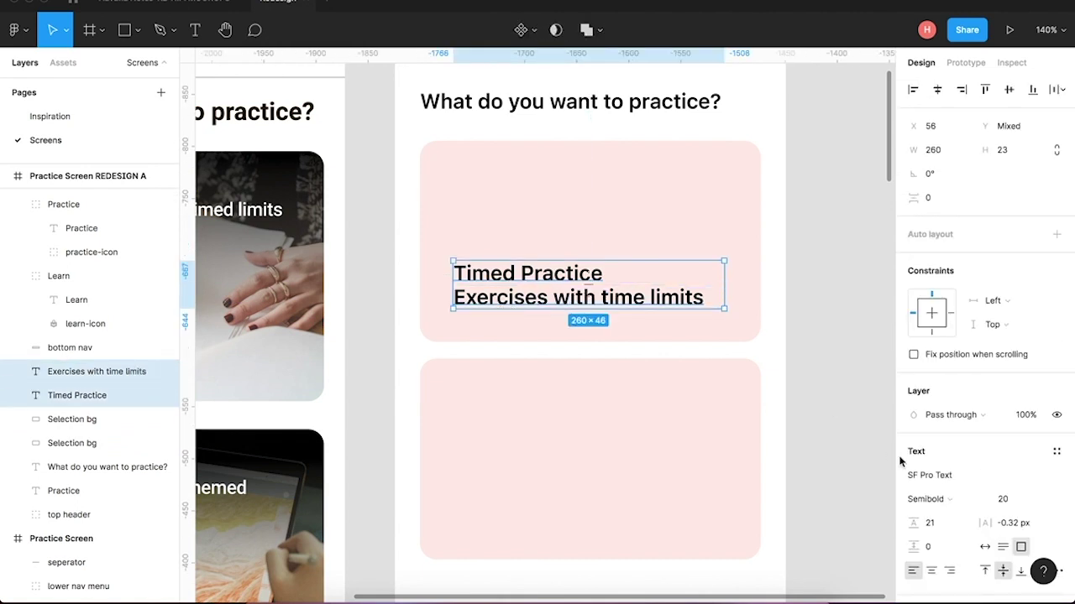
Delete the empty lower pink card from the redesign.
left_click(810, 413)
left_click_drag(797, 385, 504, 585)
key("Delete")
Group the remaining pink card with its two text lines and name the group "Practice Type".
left_click_drag(805, 343, 469, 199)
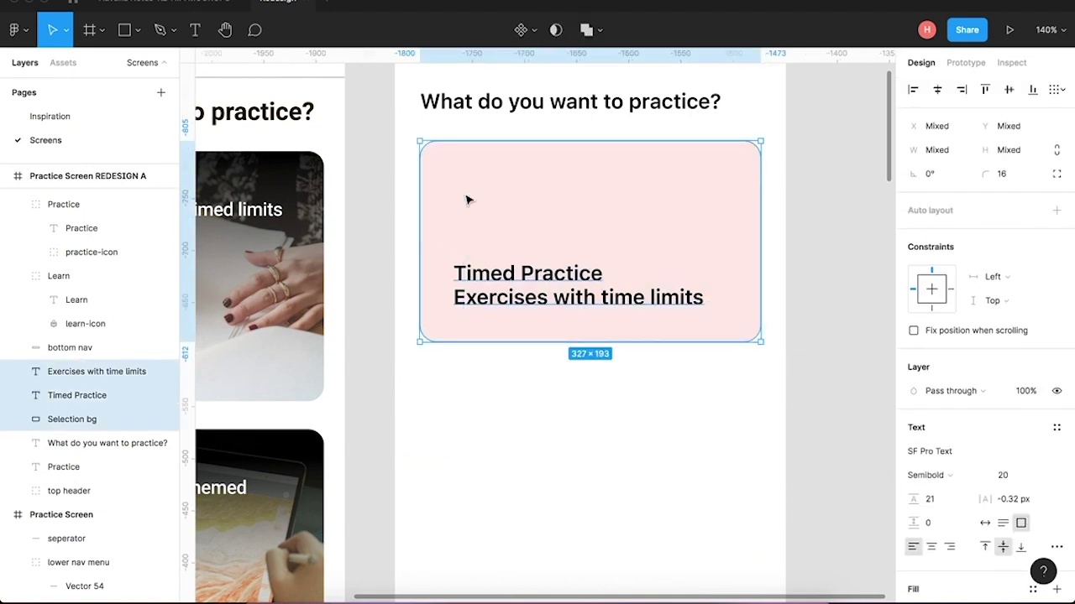
key("ctrl+g")
key("ctrl+r")
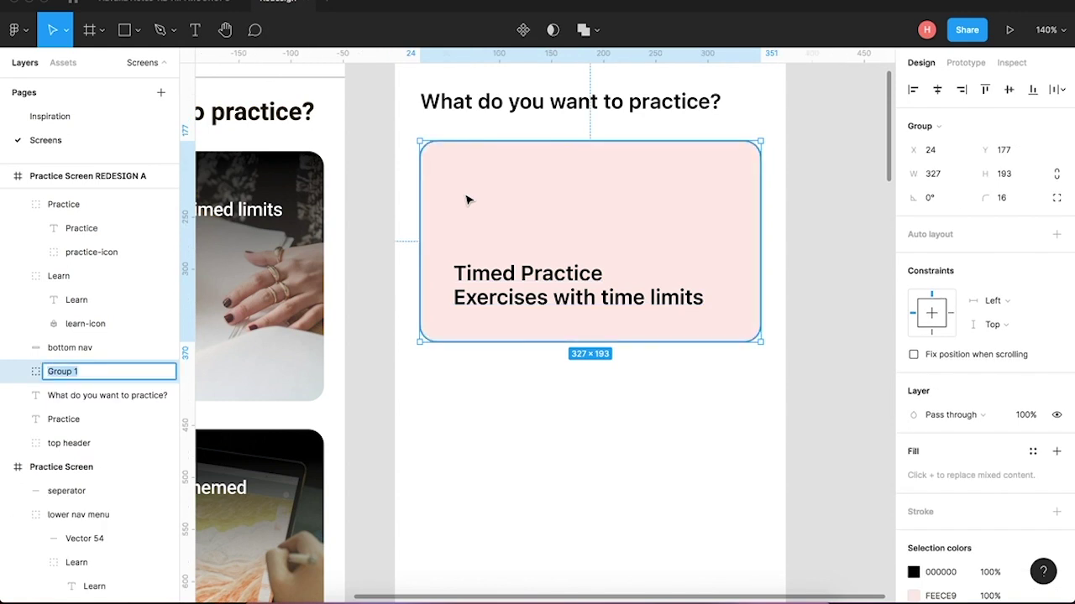
type("Practice Type")
left_click(590, 403)
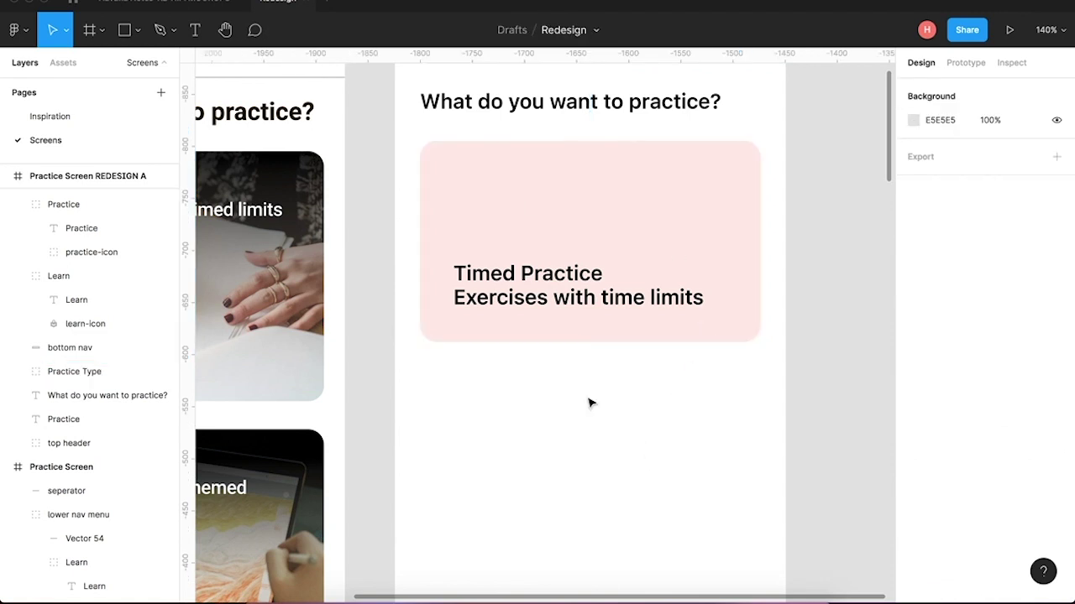
Duplicate the "Practice Type" card group directly below the original and nudge the copy to X 24, Y 386.
left_click(602, 299)
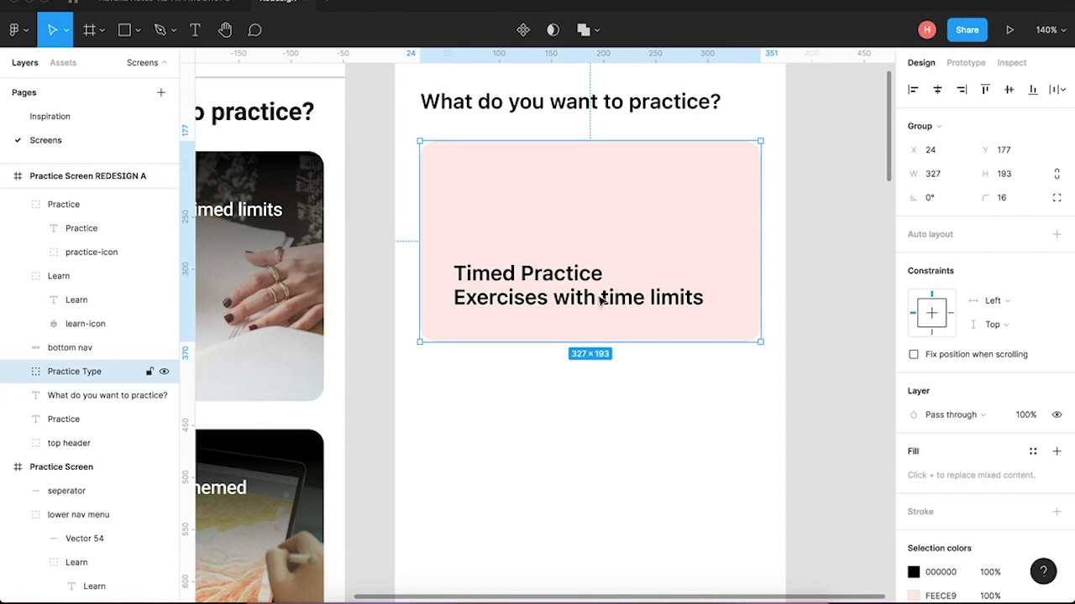
left_click_drag(602, 300, 580, 486)
key("Down")
key("Down")
key("Down")
key("Down")
key("Down")
key("Down")
key("Down")
key("Down")
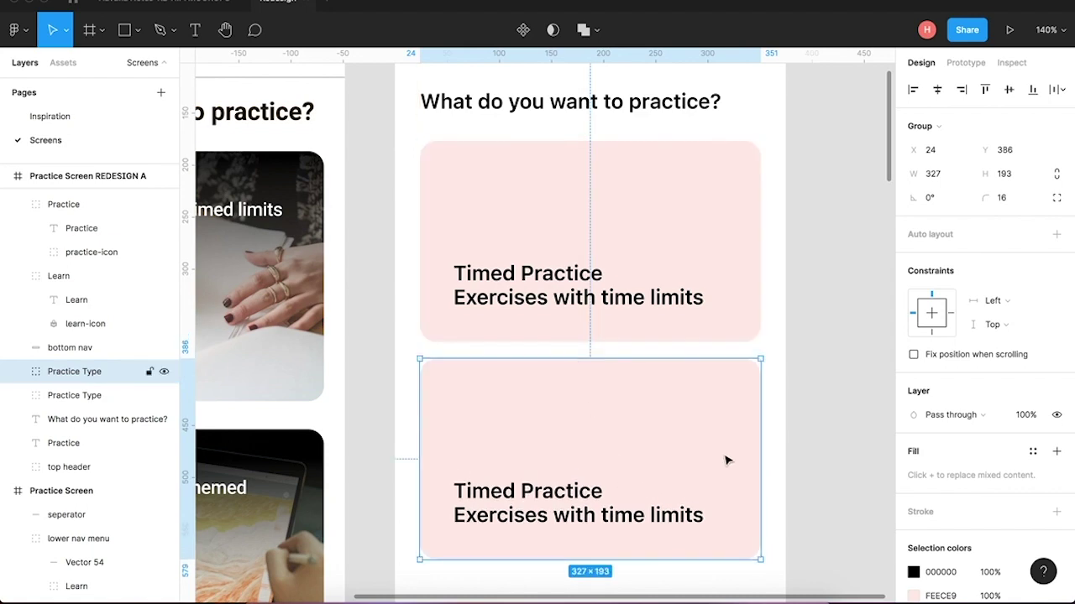
left_click(818, 472)
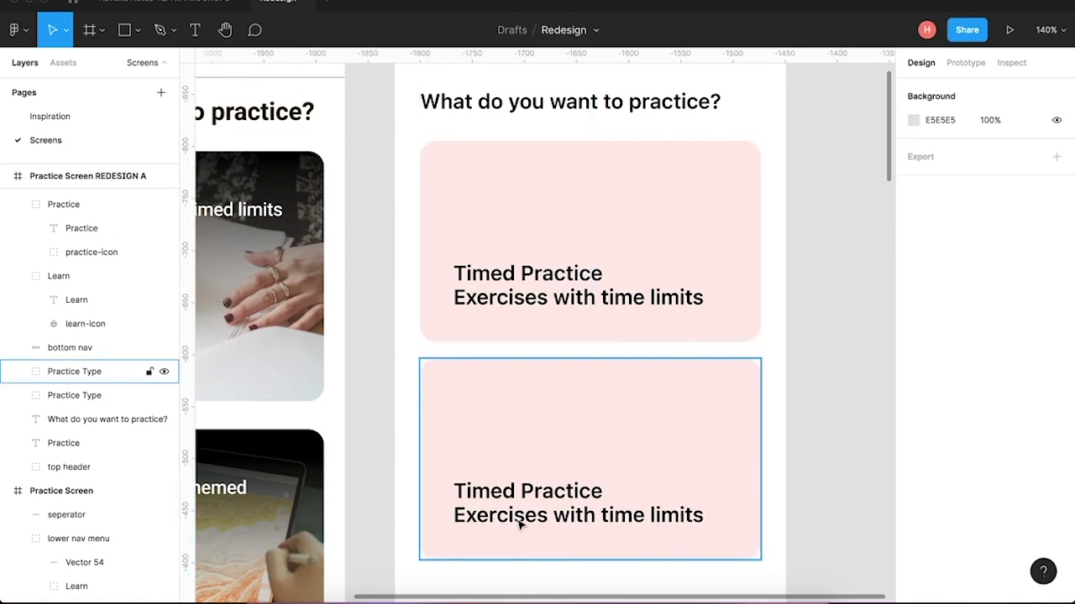
Change the title on the lower card from "Timed" to "Themed Practice".
double_click(470, 496)
scroll(492, 496, "down", 3)
scroll(492, 496, "left", 3)
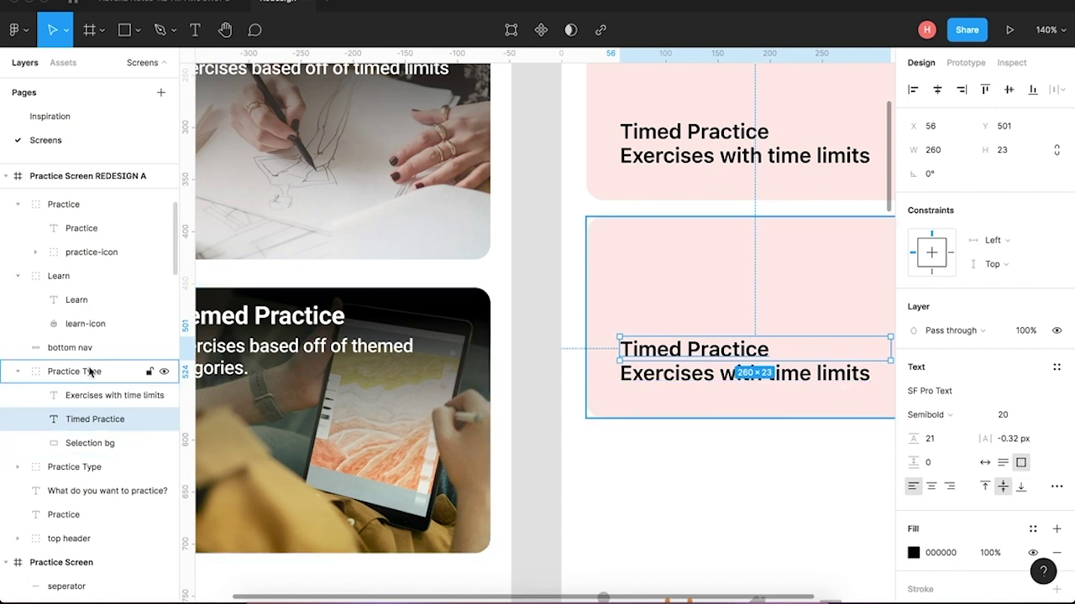
double_click(654, 351)
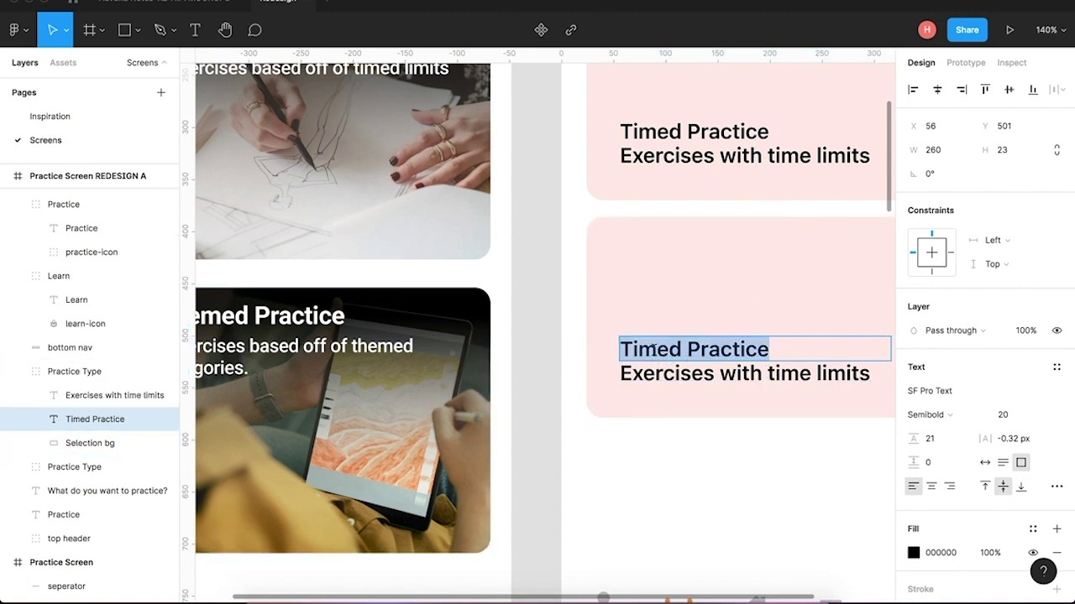
double_click(653, 350)
type("Themed")
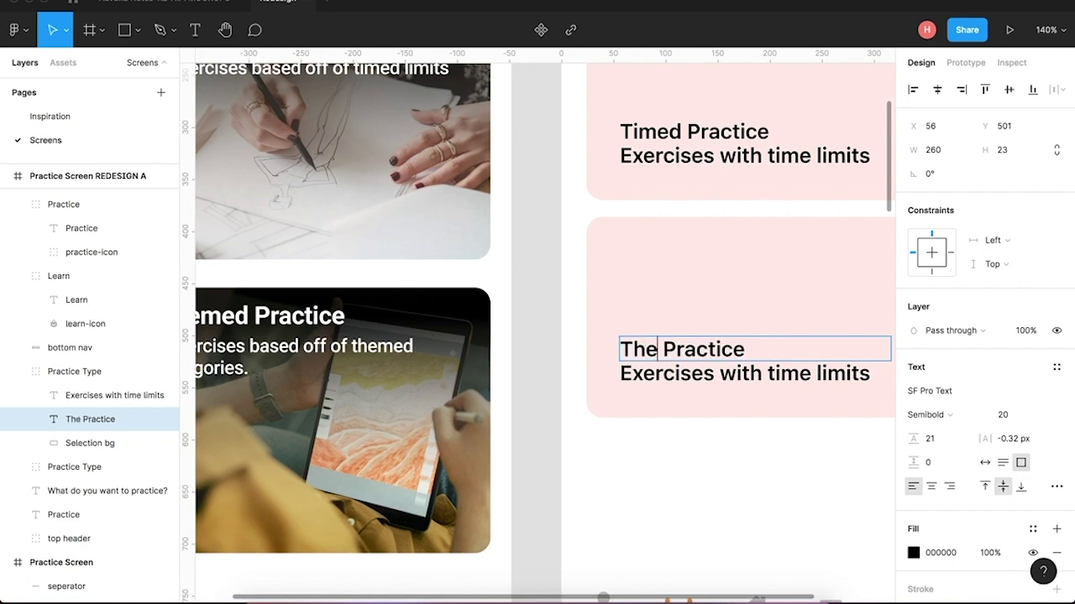
scroll(757, 448, "down", 3)
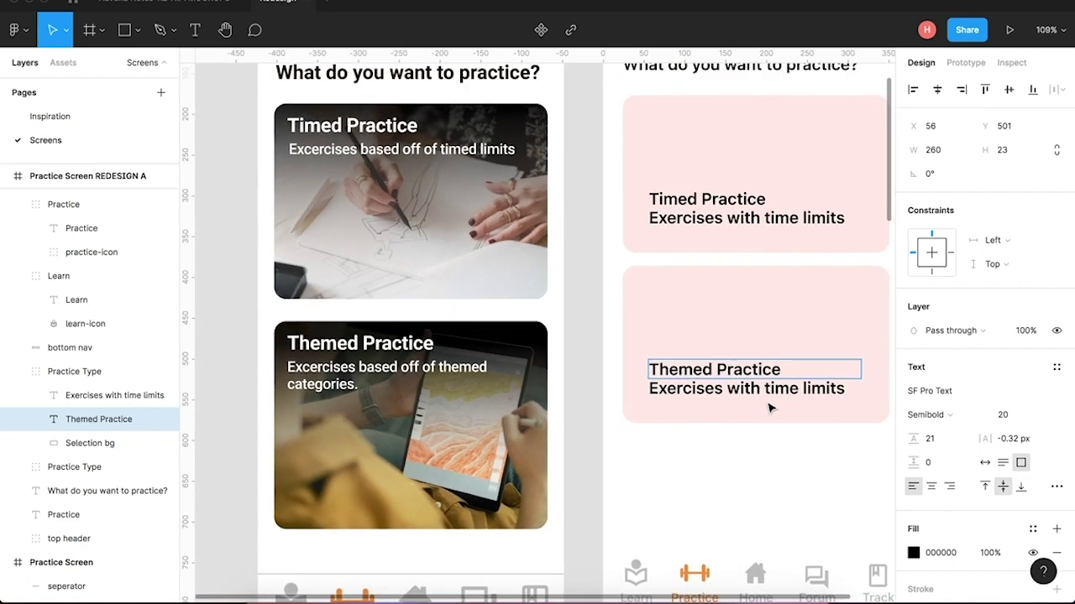
Shorten the lower card's description to "Exercises with".
left_click(739, 389)
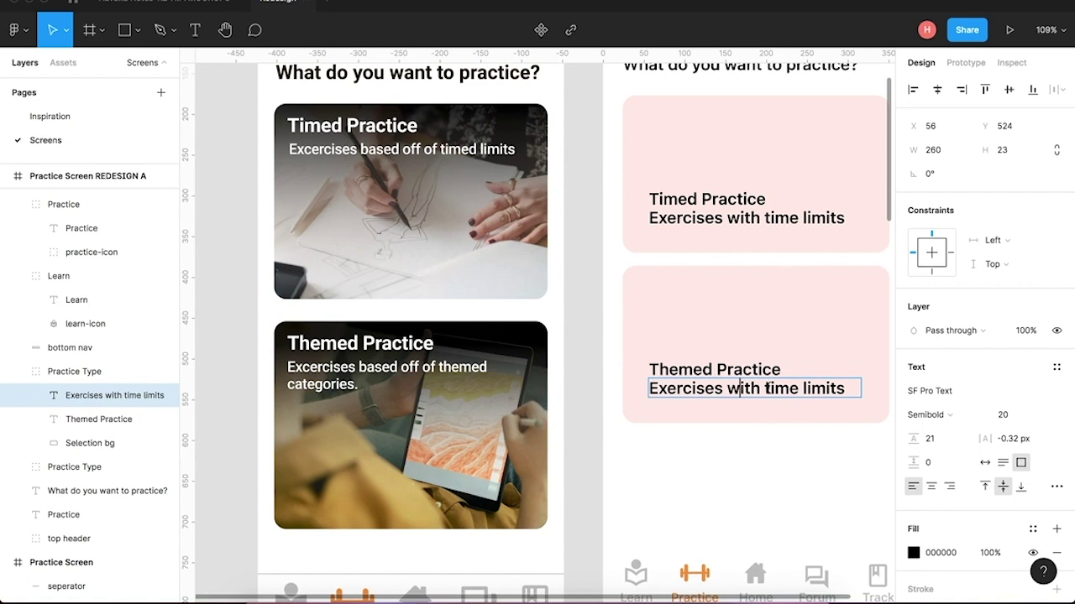
left_click_drag(767, 387, 850, 386)
key("BackSpace")
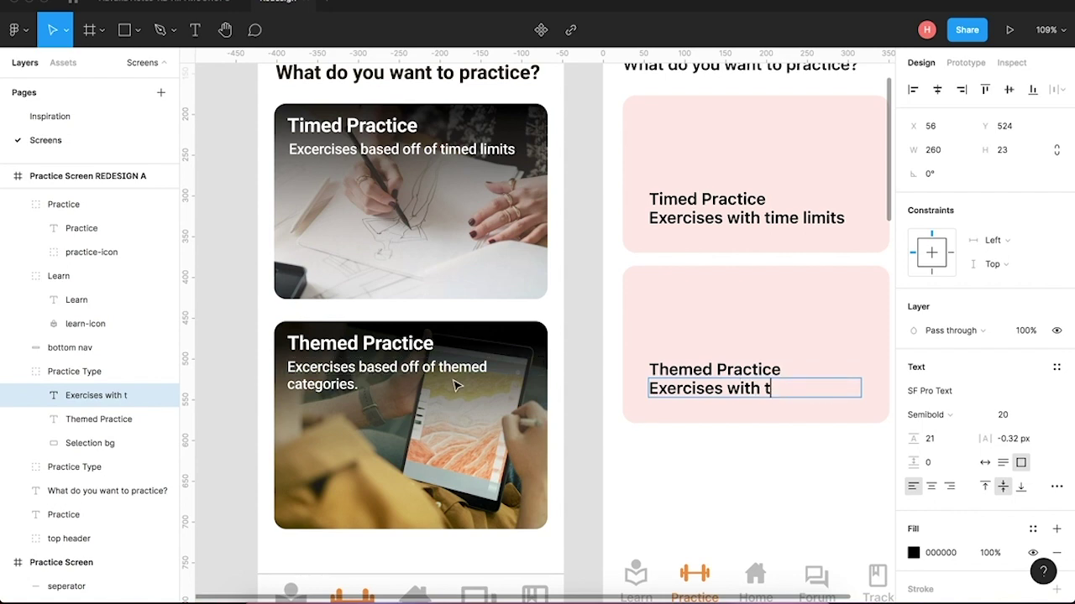
scroll(456, 386, "down", 3)
scroll(455, 385, "up", 3)
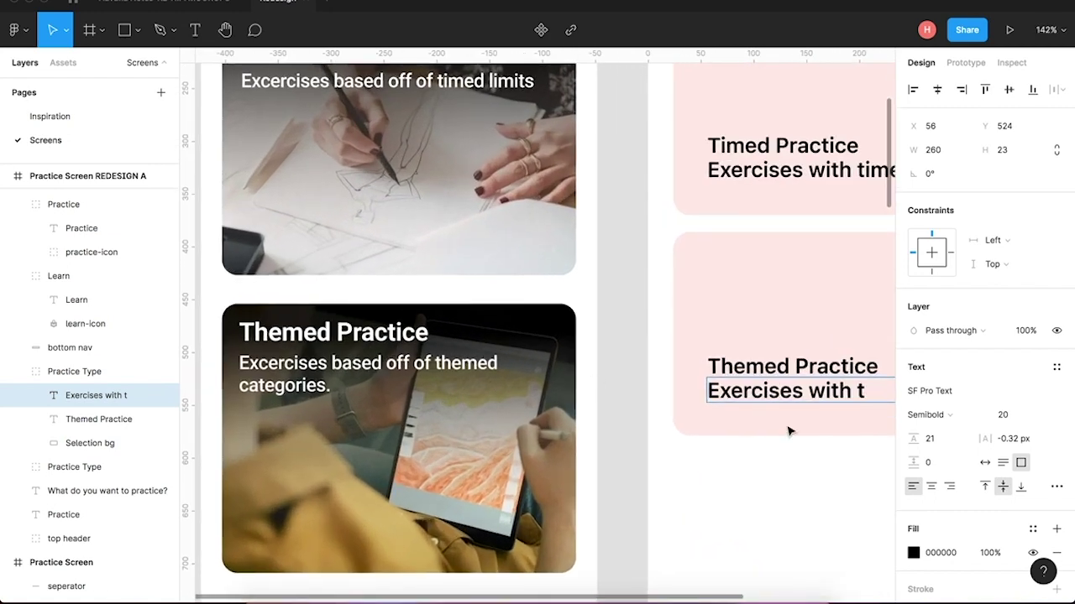
scroll(793, 415, "right", 5)
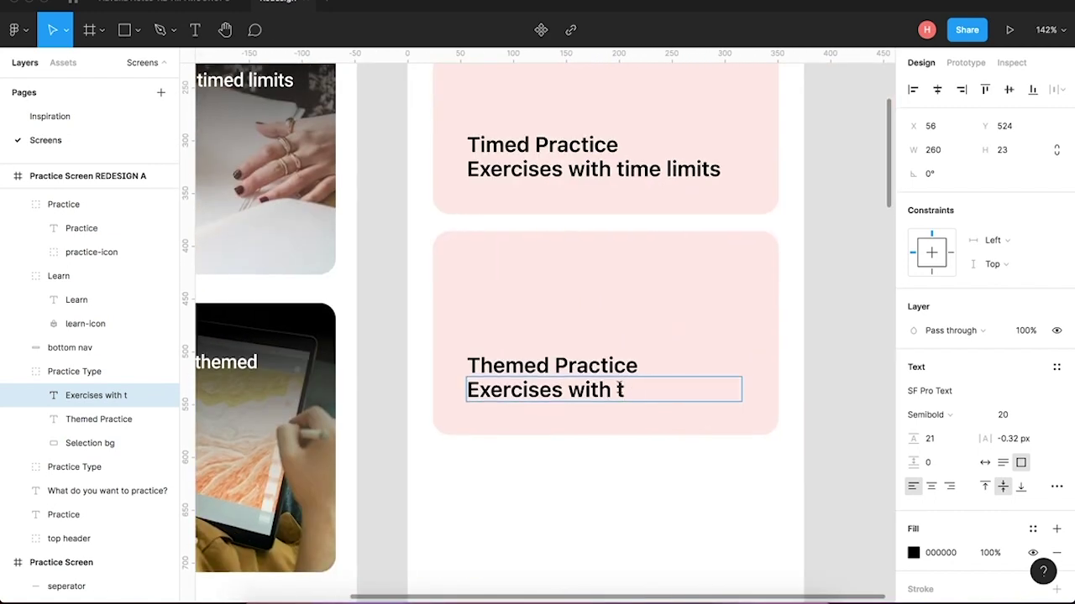
double_click(630, 388)
key("BackSpace")
scroll(630, 388, "down", 5)
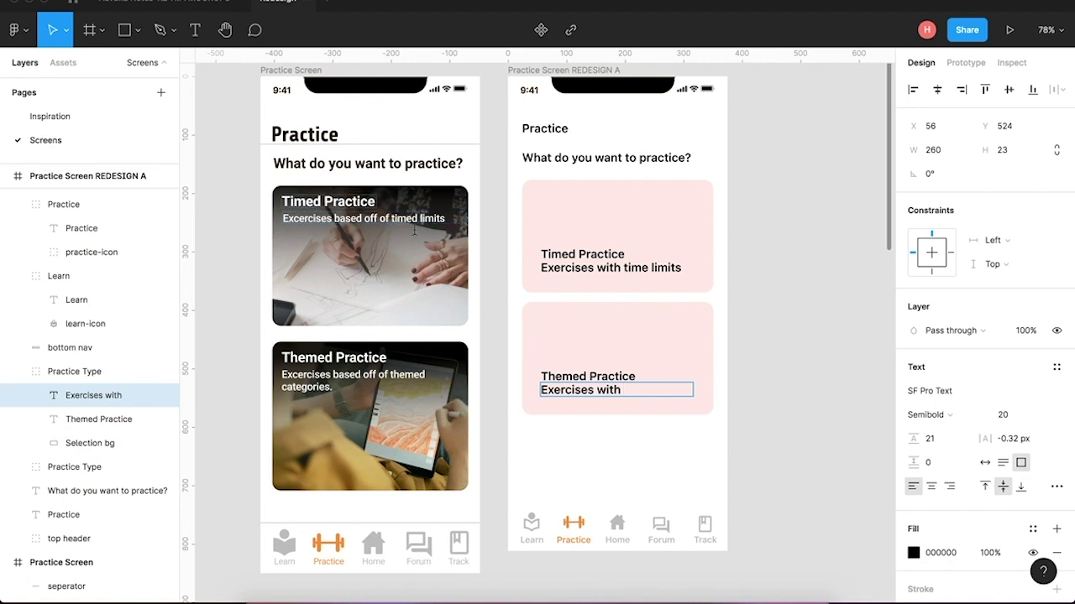
key("Escape")
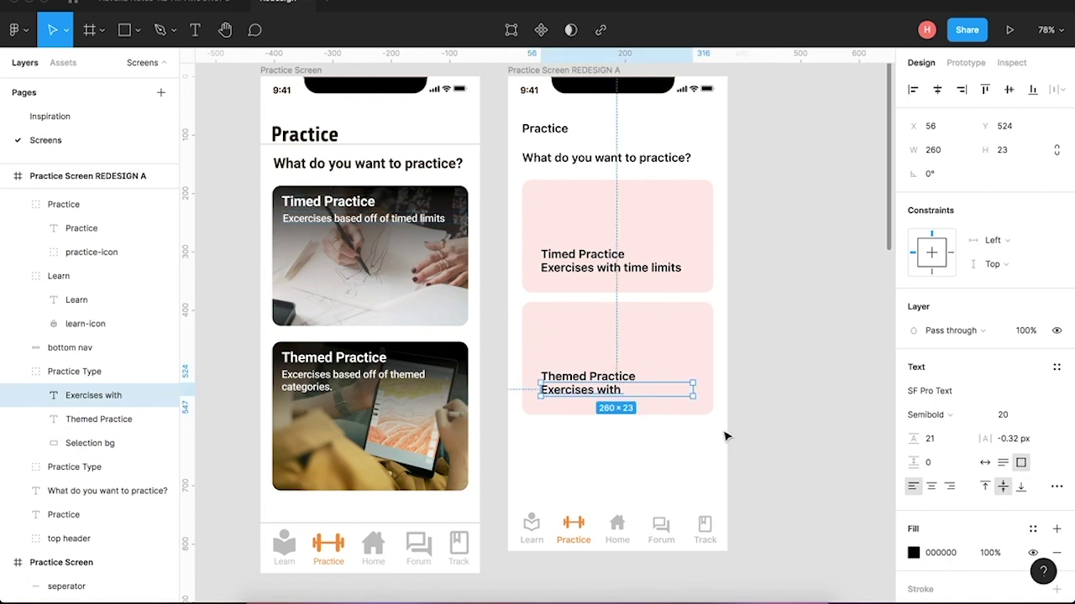
Delete the description line from the upper card and move its "Timed Practice" title down to Y 314.
left_click(584, 270)
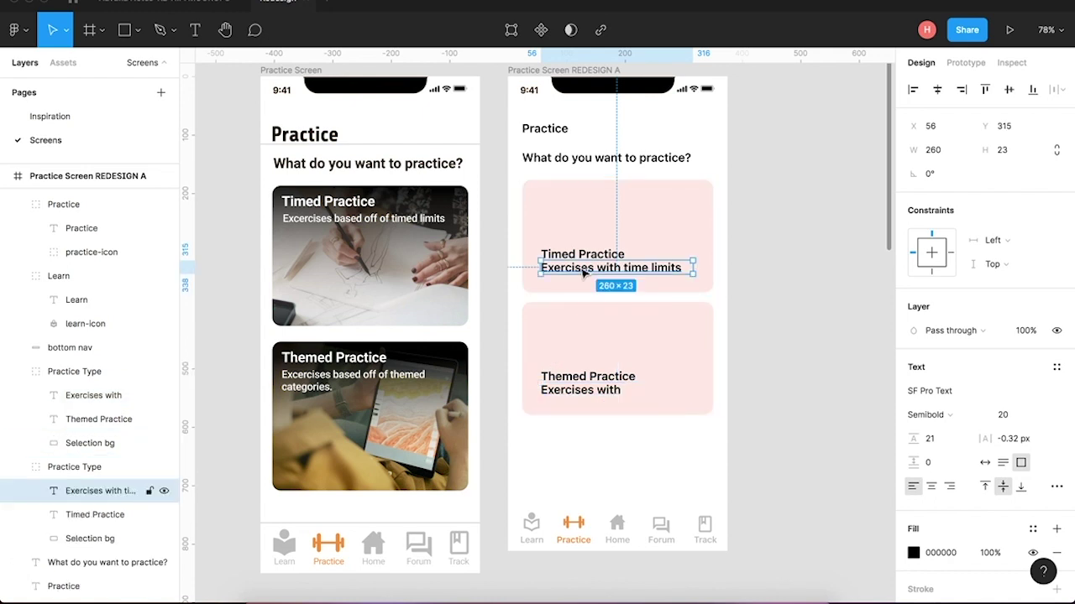
key("Delete")
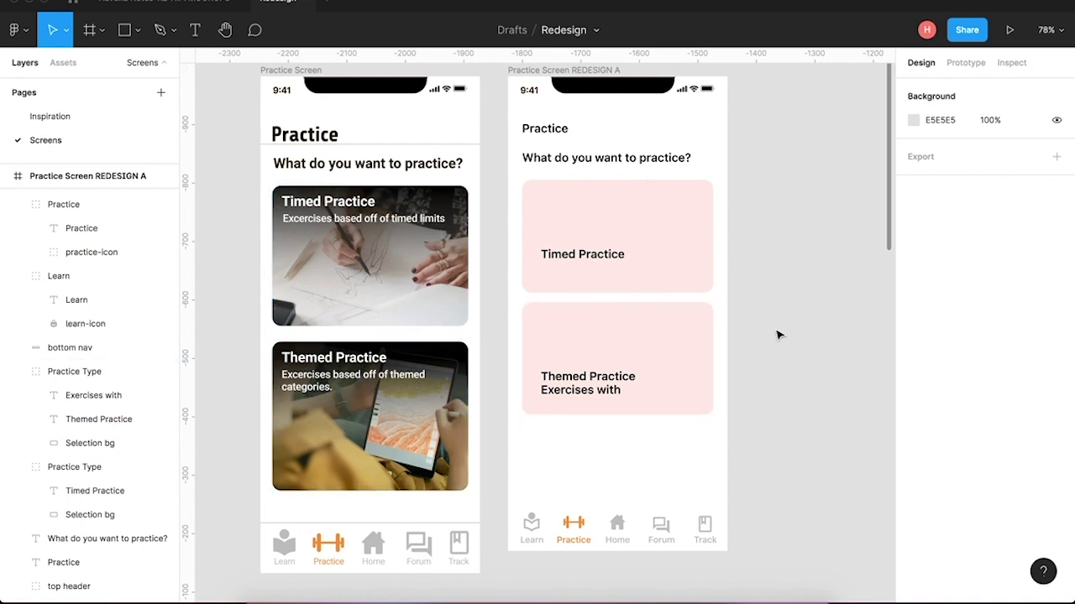
left_click(576, 260)
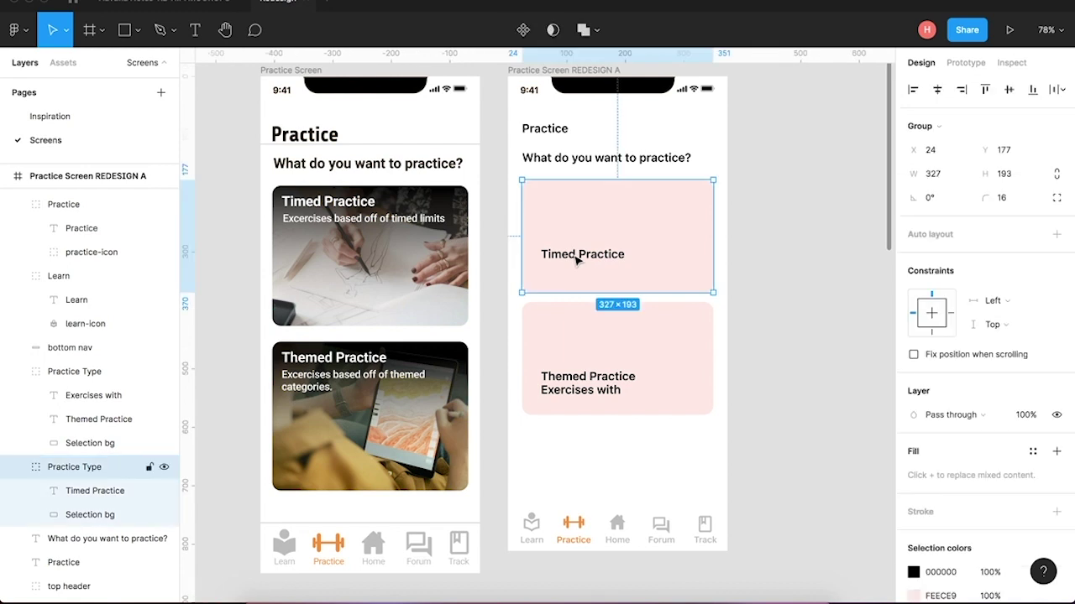
left_click(568, 262)
left_click_drag(562, 256, 560, 271)
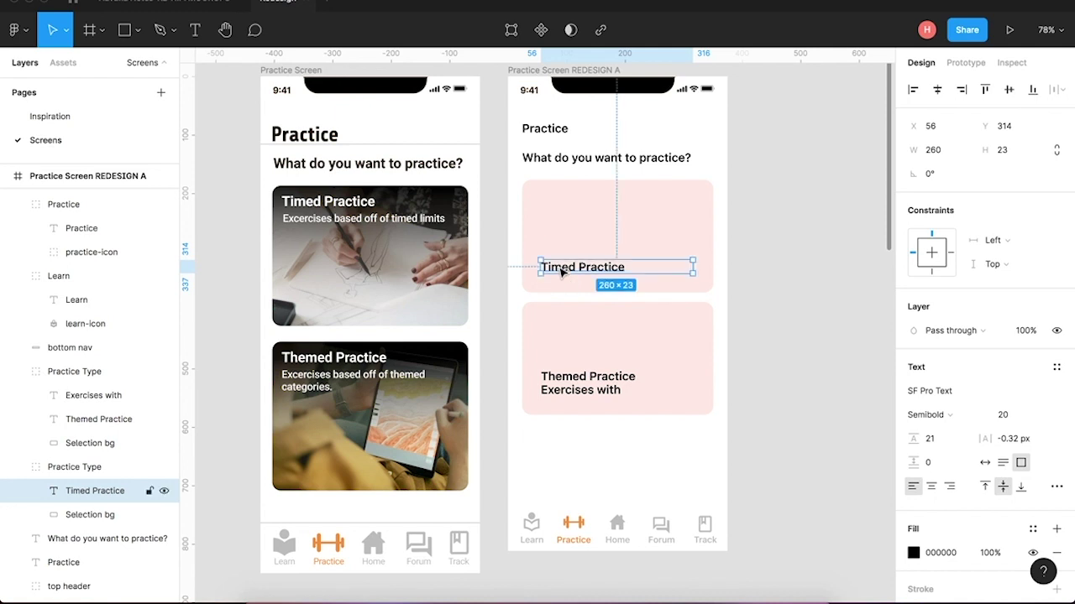
Delete the description line under "Themed Practice" and remove the whole lower card group.
double_click(585, 394)
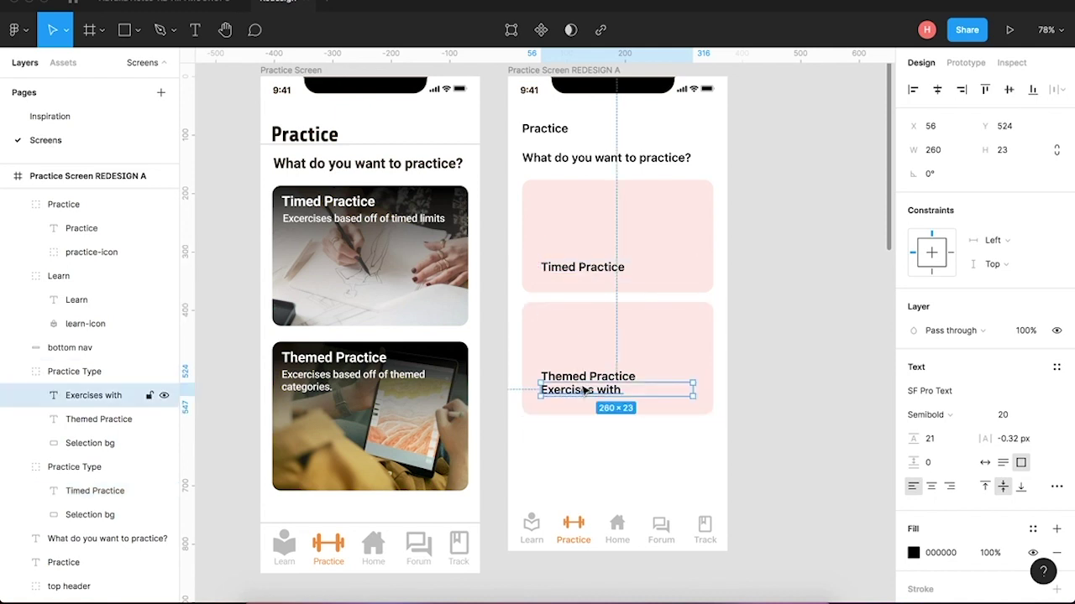
key("Delete")
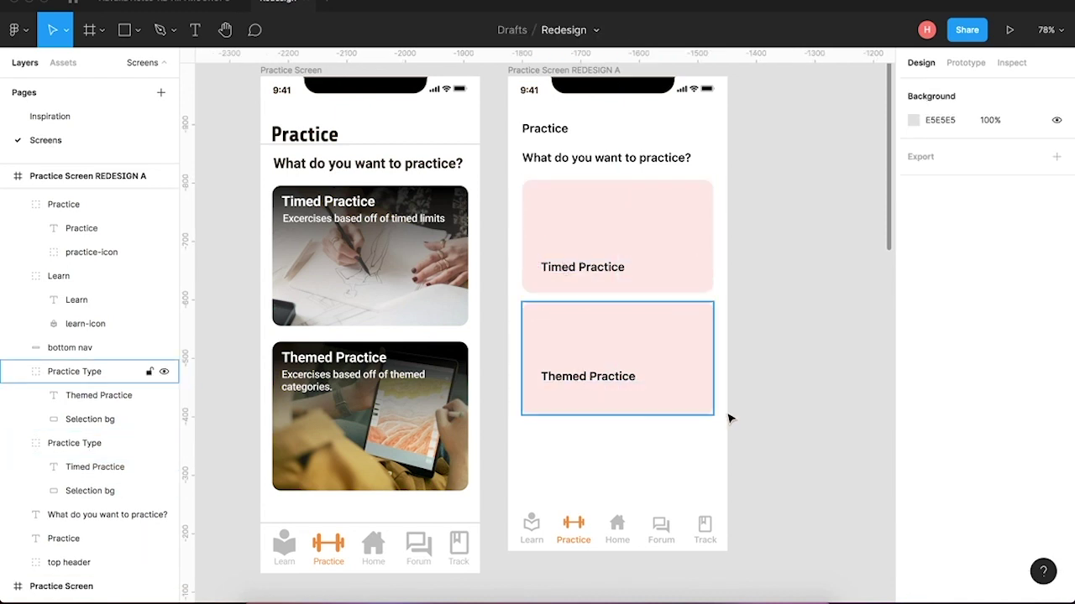
left_click(574, 376)
key("Delete")
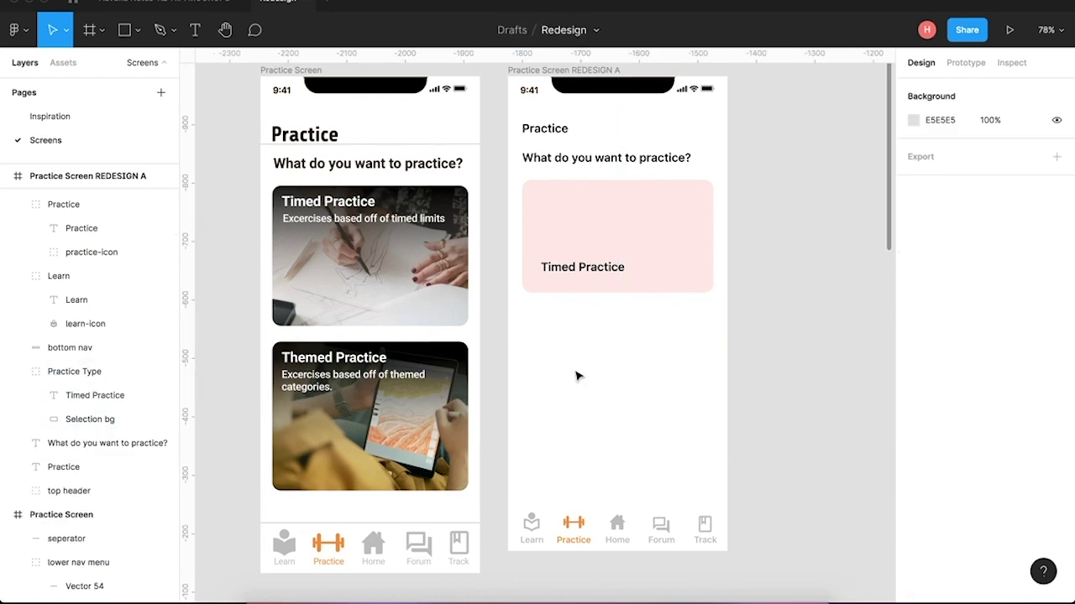
Check the "Timed Practice" title's spacing to its card's edges and shift the title down to Y 315.
left_click(563, 271)
scroll(561, 271, "up", 5, "ctrl")
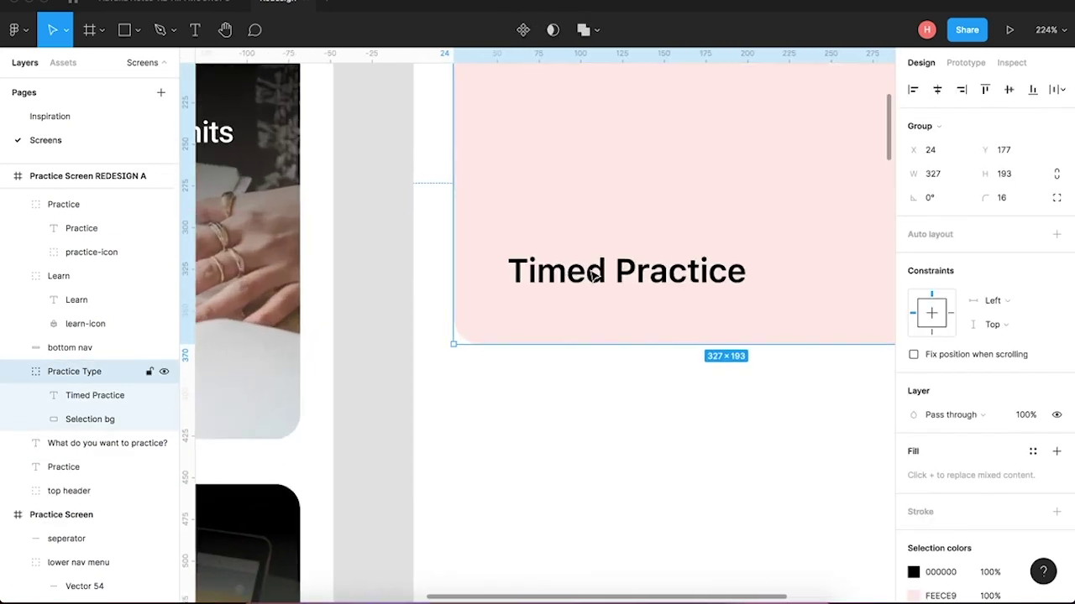
left_click(590, 273)
key("alt")
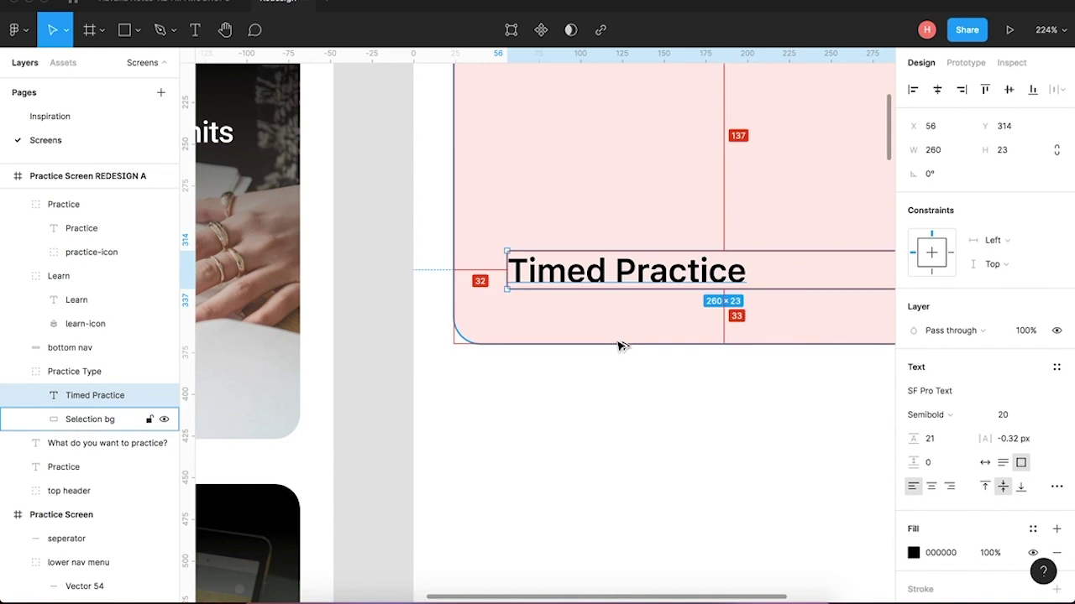
scroll(619, 278, "up", 10, "ctrl")
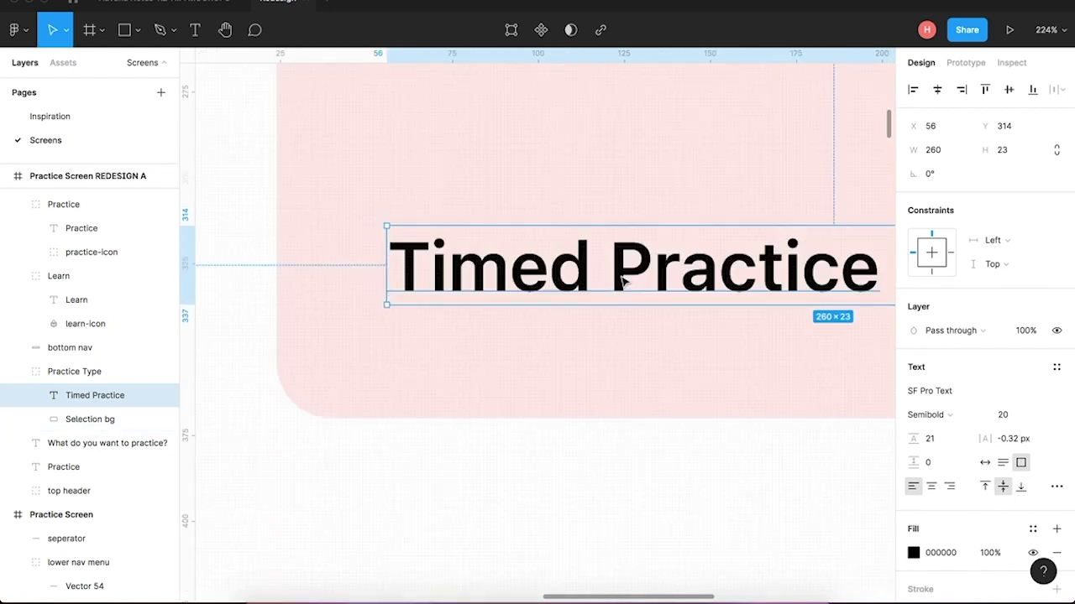
left_click_drag(618, 277, 619, 288)
scroll(618, 288, "down", 10, "ctrl")
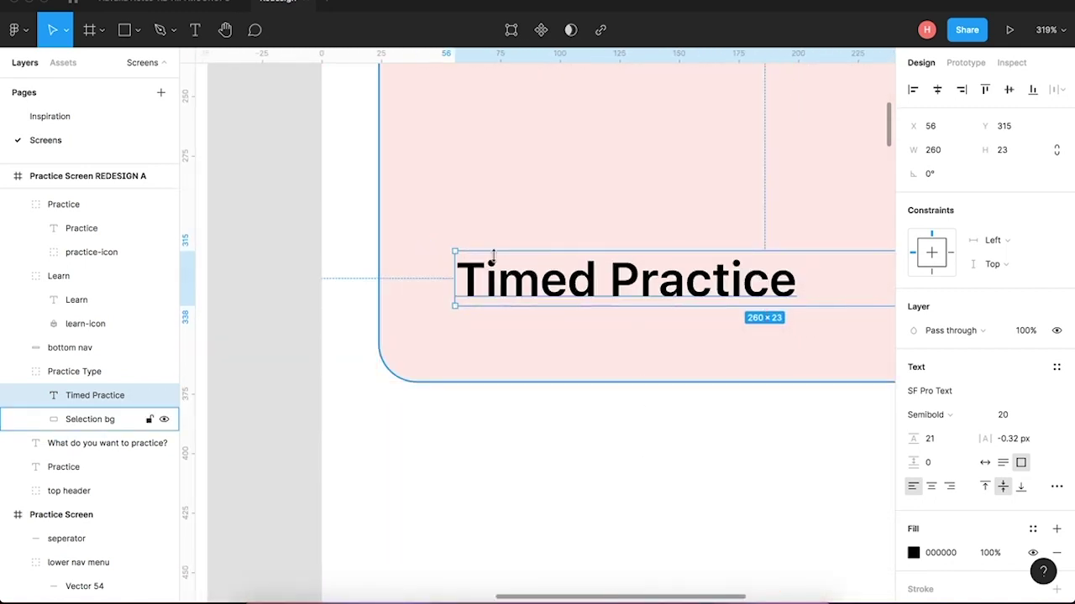
scroll(619, 358, "down", 10)
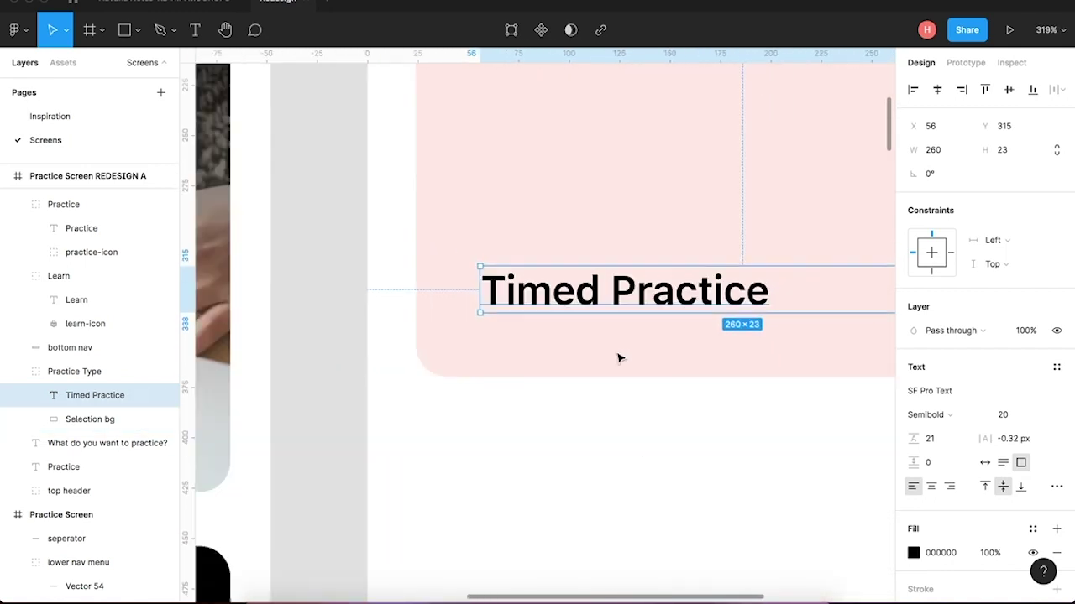
left_click(748, 376)
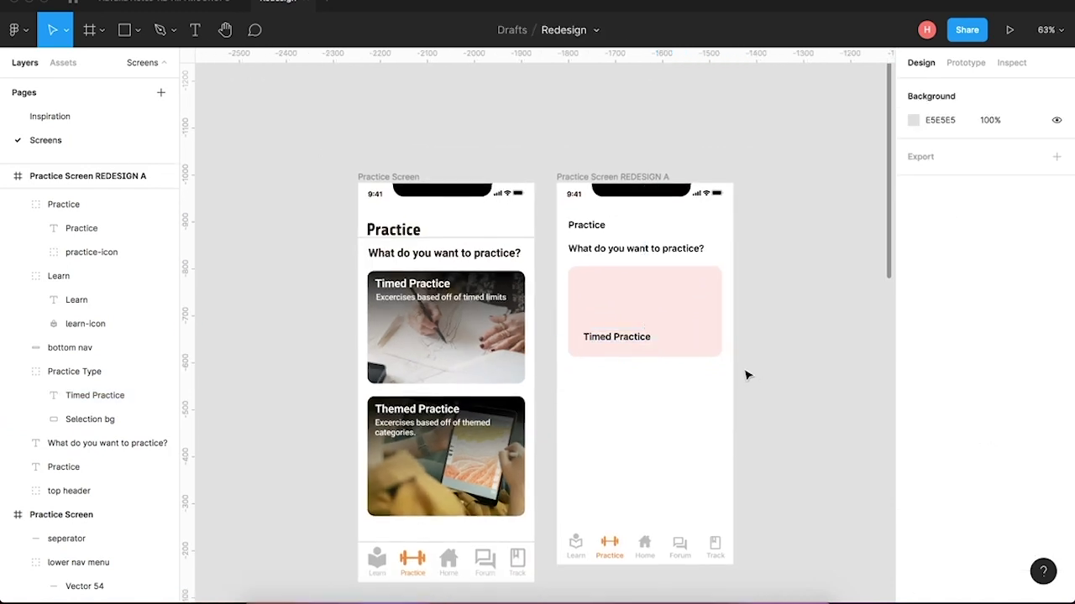
Duplicate the "Timed Practice" card group directly below the original and position the copy at X 24, Y 386.
left_click(703, 346)
left_click_drag(677, 319, 678, 427)
scroll(676, 417, "up", 5)
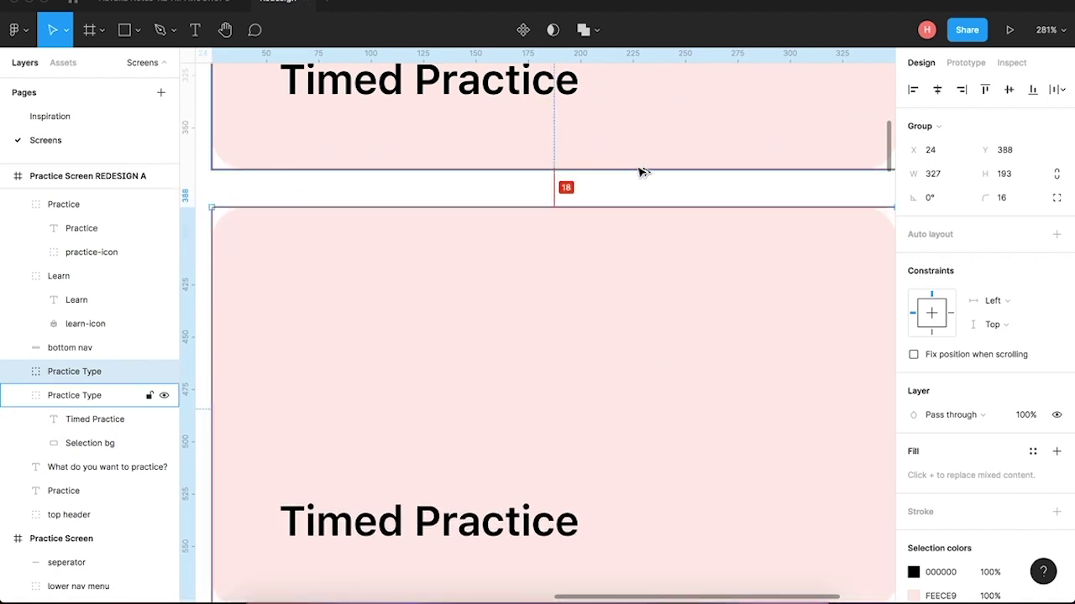
key("Up")
key("Up")
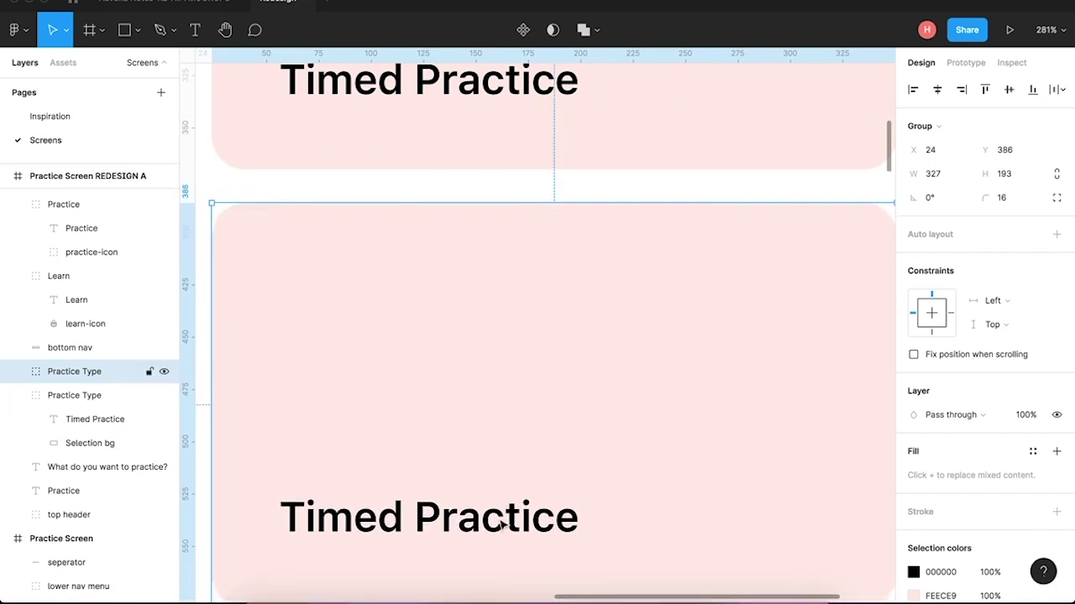
Change the title on the lower card to "Themed Practice".
double_click(343, 522)
double_click(338, 517)
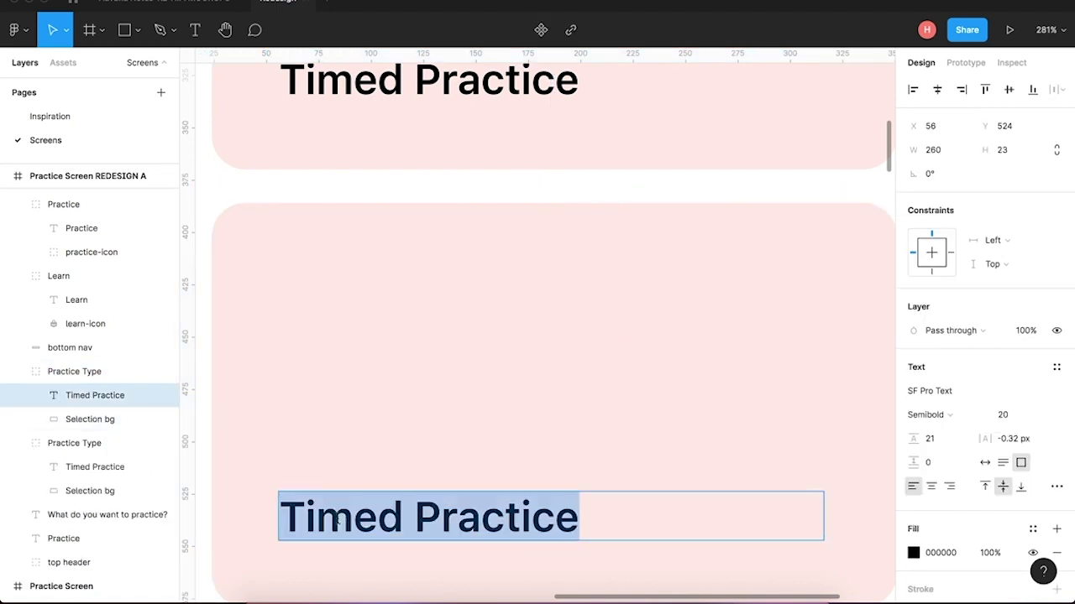
double_click(340, 522)
type("Themed")
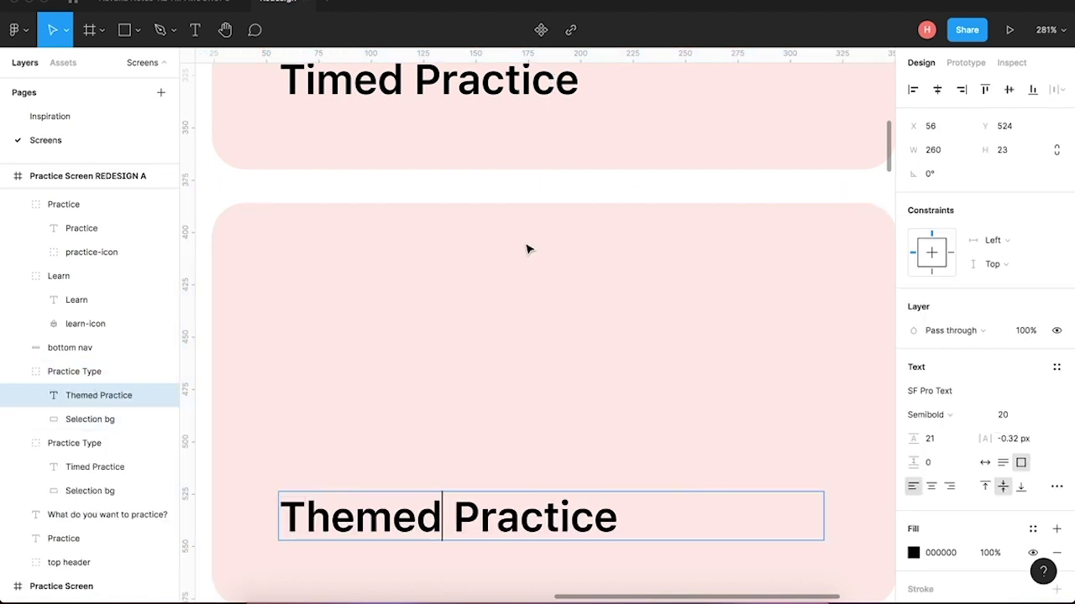
key("Escape")
scroll(543, 183, "down", 5)
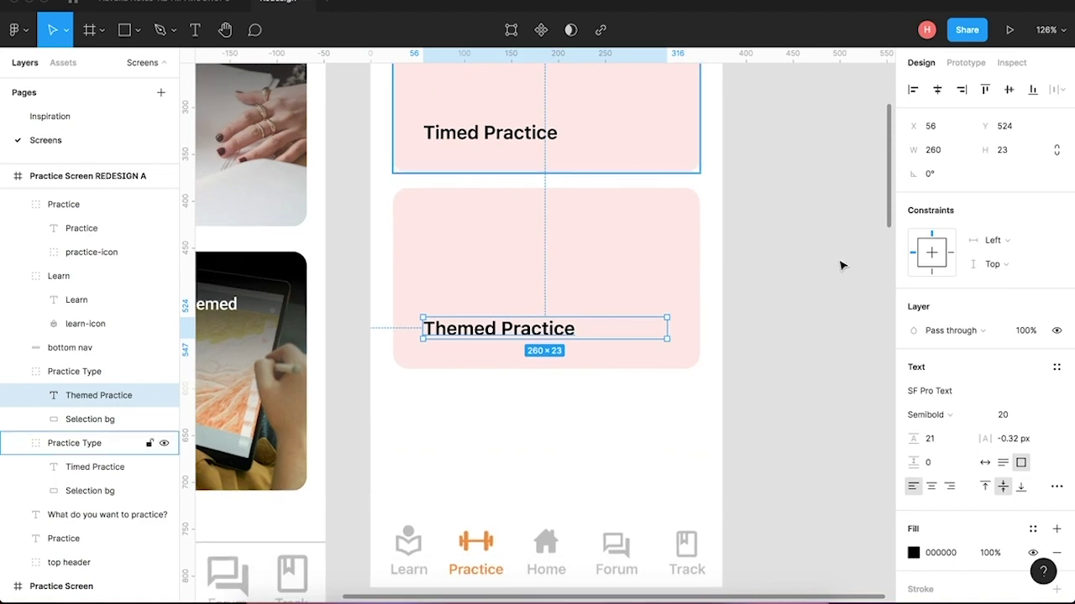
left_click(842, 266)
Set the font size of the redesign's "Practice" heading to 28.
scroll(842, 266, "up", 5)
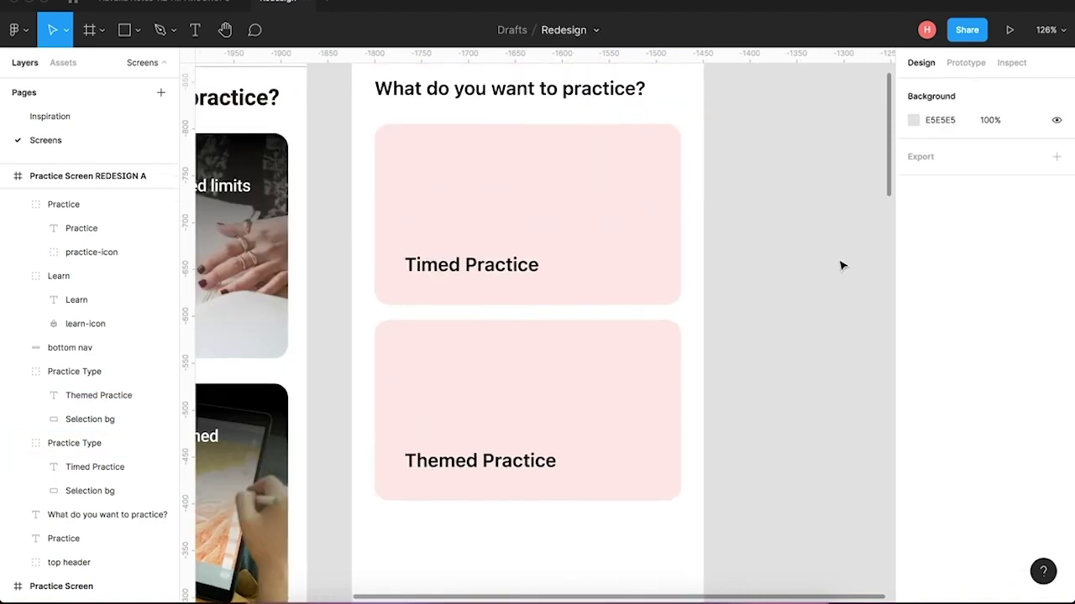
scroll(842, 265, "down", 5)
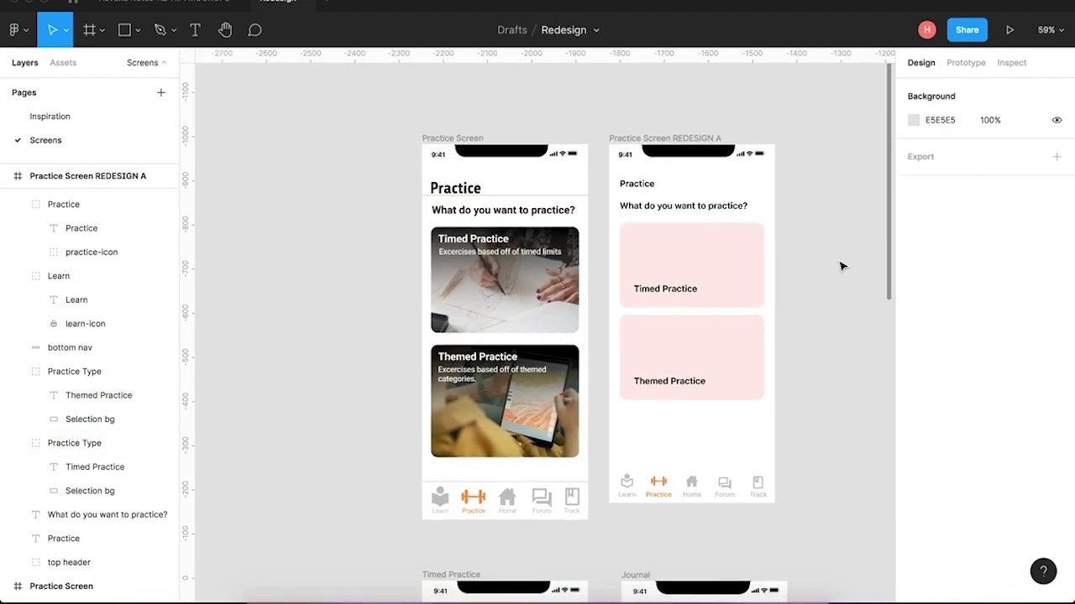
scroll(839, 383, "right", 3)
scroll(839, 384, "down", 1)
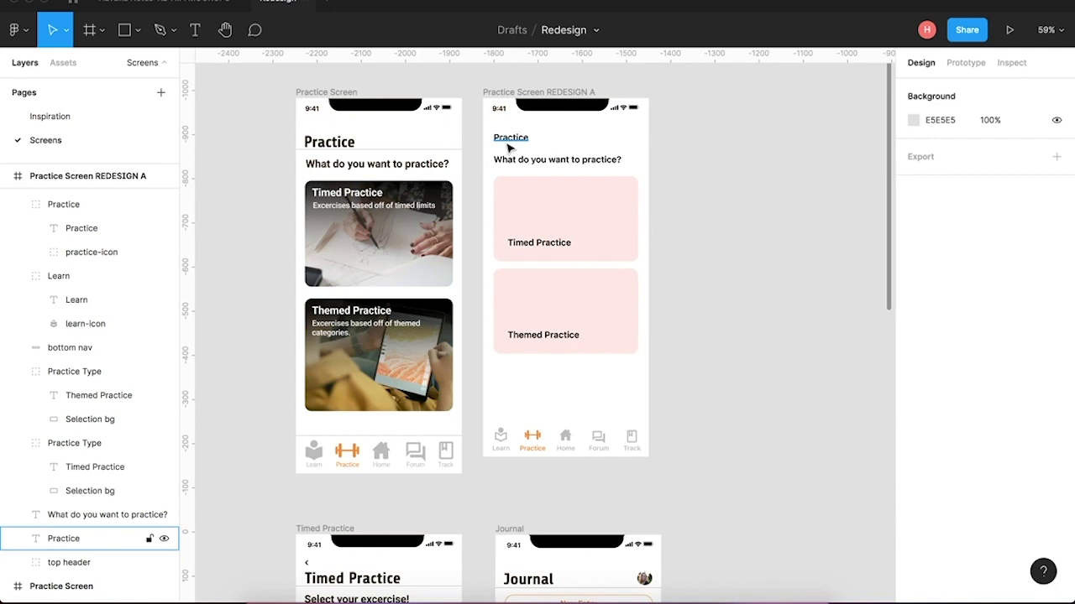
scroll(507, 146, "up", 1)
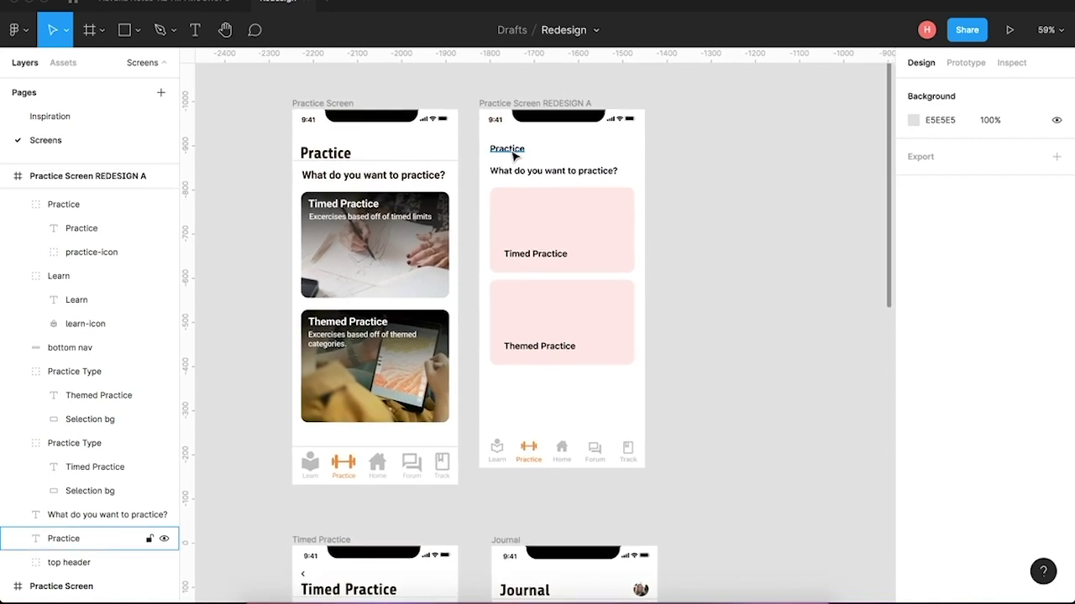
left_click(513, 155)
scroll(643, 230, "up", 5)
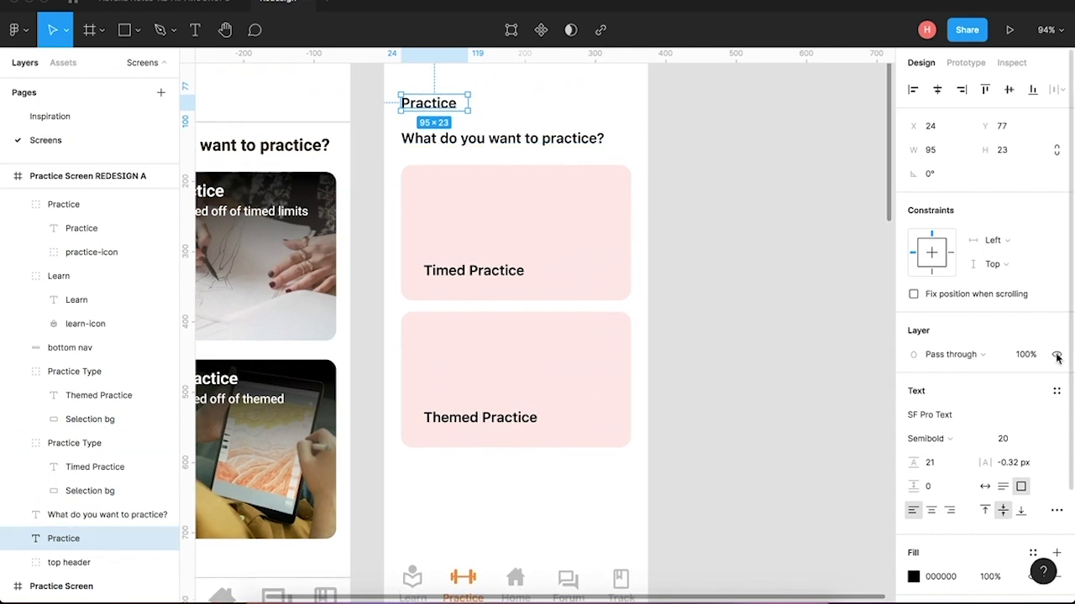
left_click(1006, 440)
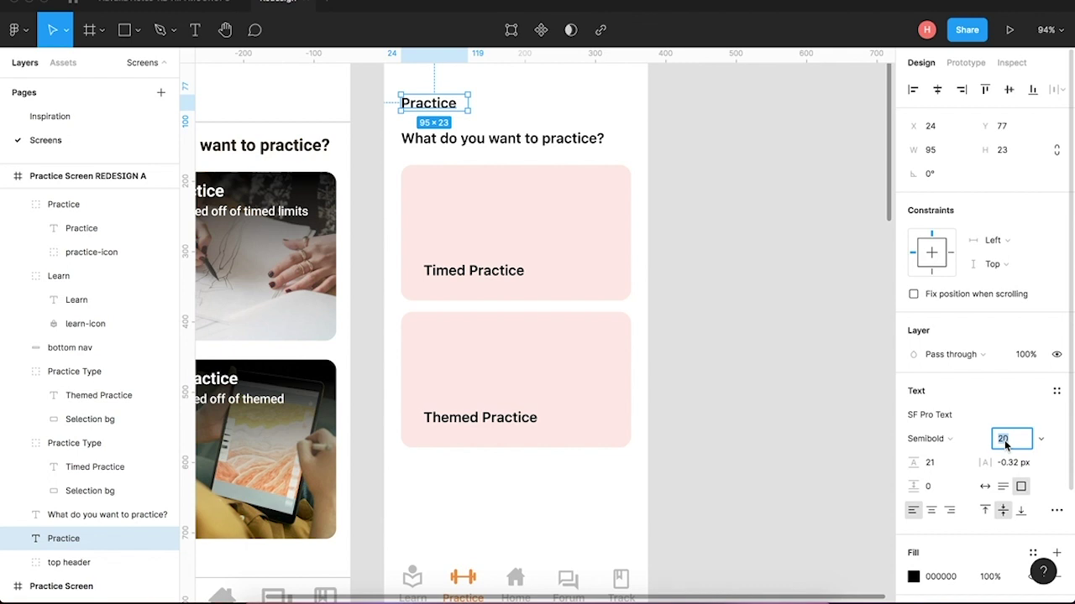
type("28")
key("Return")
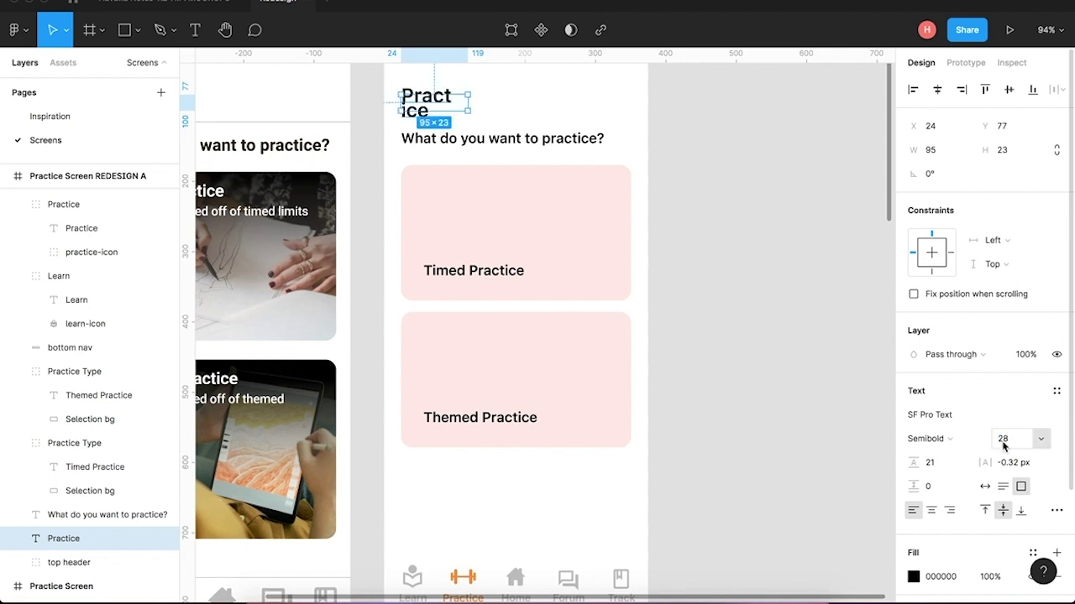
Widen the "Practice" heading's text box so the word fits on a single line.
left_click(470, 106)
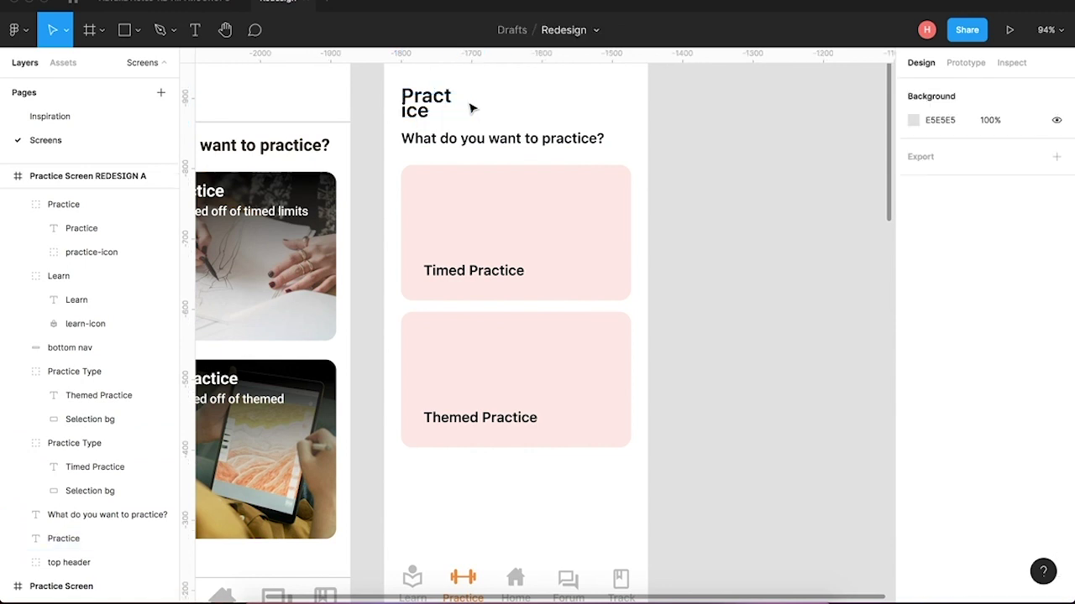
left_click(470, 110)
left_click_drag(469, 103, 504, 101)
left_click(792, 190)
scroll(792, 189, "up", 3)
scroll(791, 190, "left", 2)
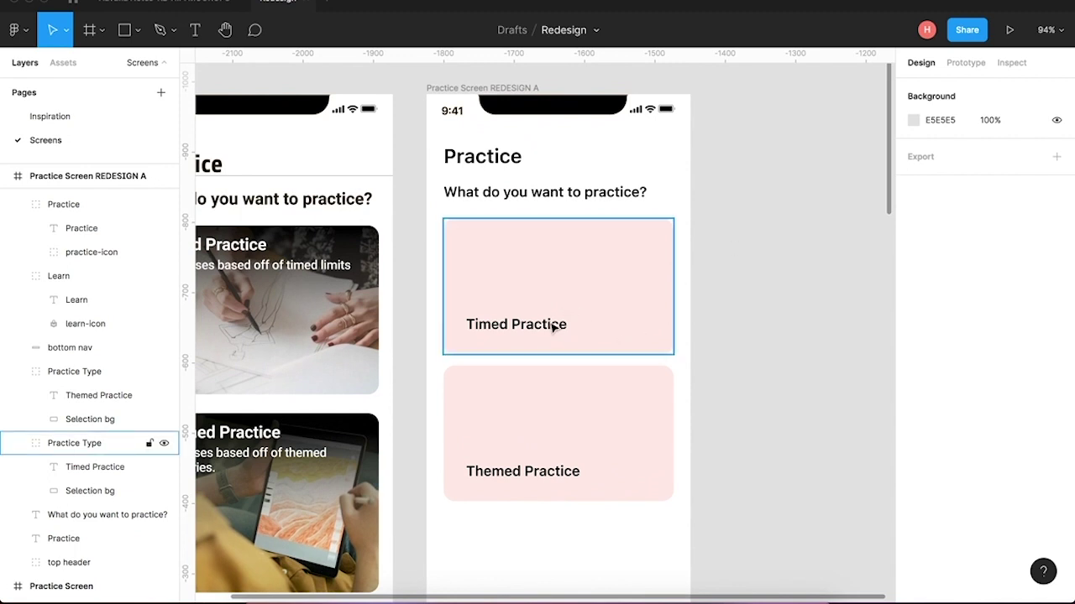
Set the font size of both card titles, "Timed Practice" and "Themed Practice", to 28.
left_click(538, 331)
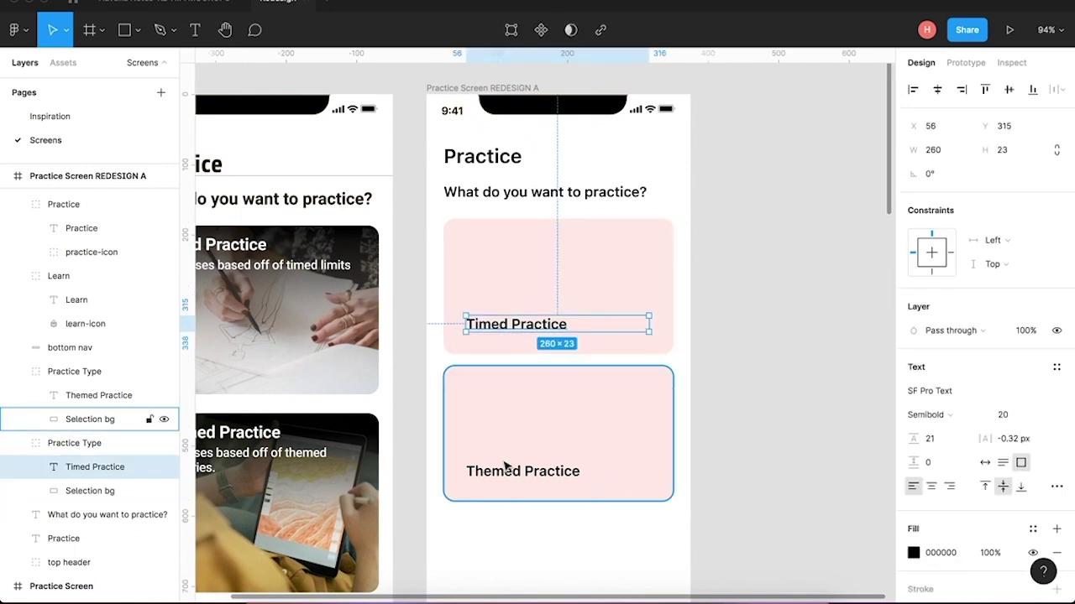
left_click(504, 473, "shift")
left_click(1008, 415)
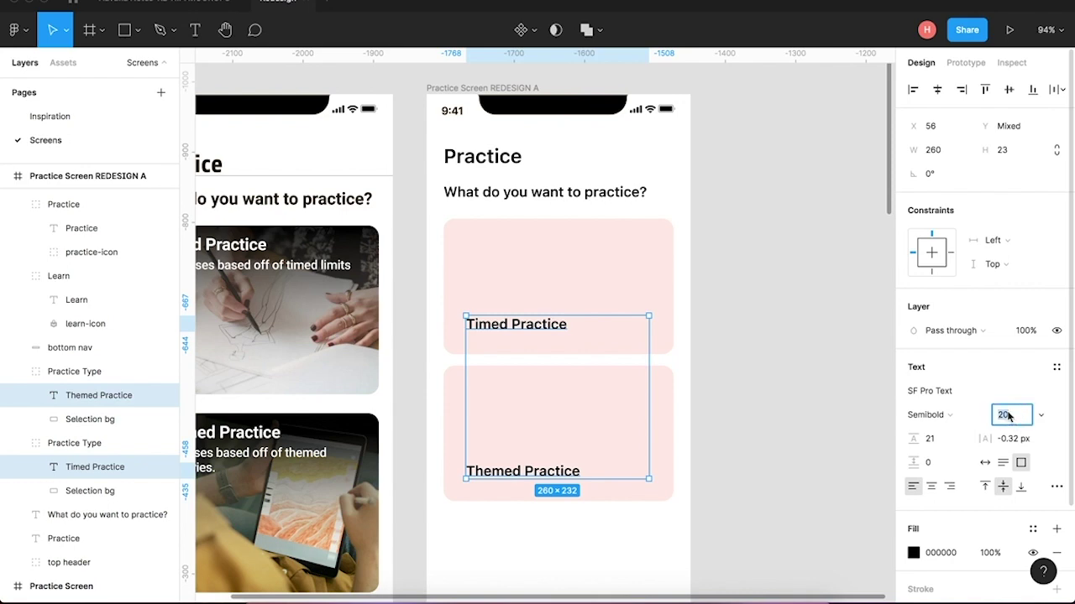
type("28")
key("Return")
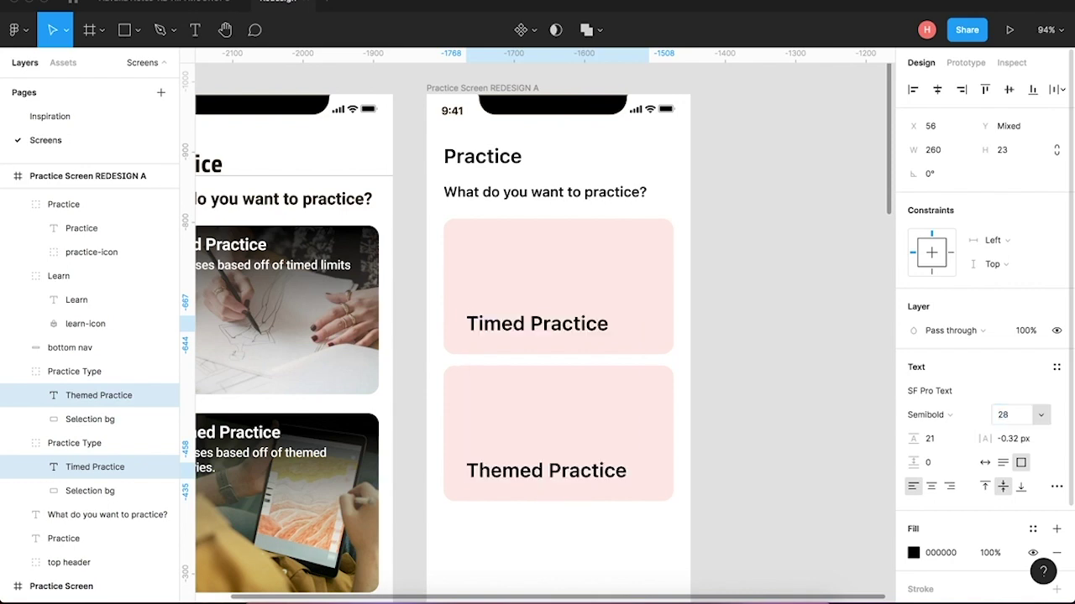
left_click(776, 438)
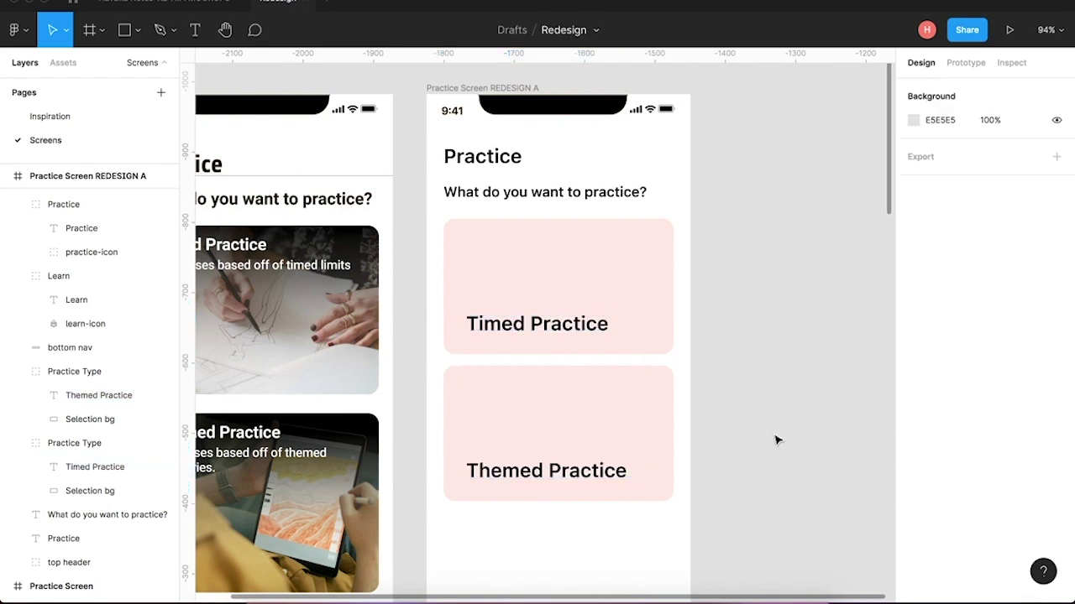
Examine the redesigned screen's heading, card titles and bottom navigation for text size and spacing.
scroll(776, 440, "left", 2)
scroll(776, 440, "up", 3)
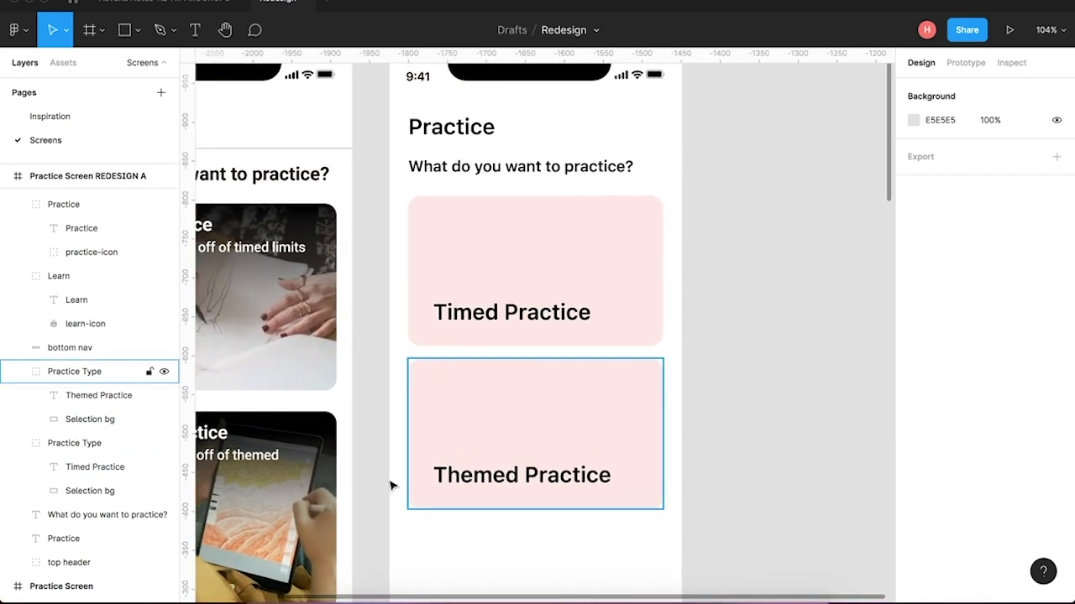
double_click(419, 485)
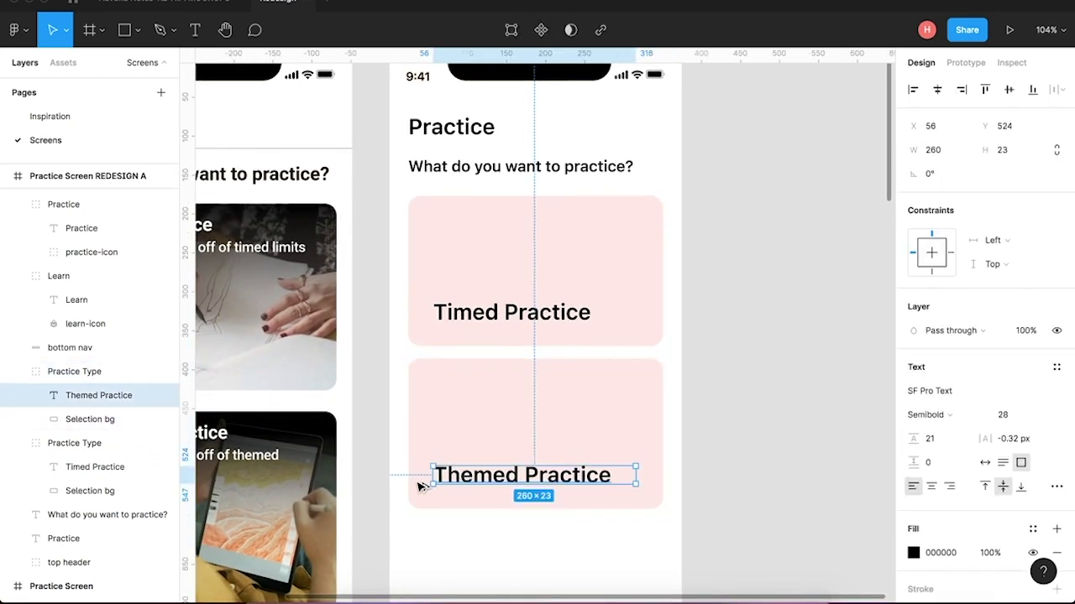
left_click(751, 501)
scroll(774, 456, "down", 3)
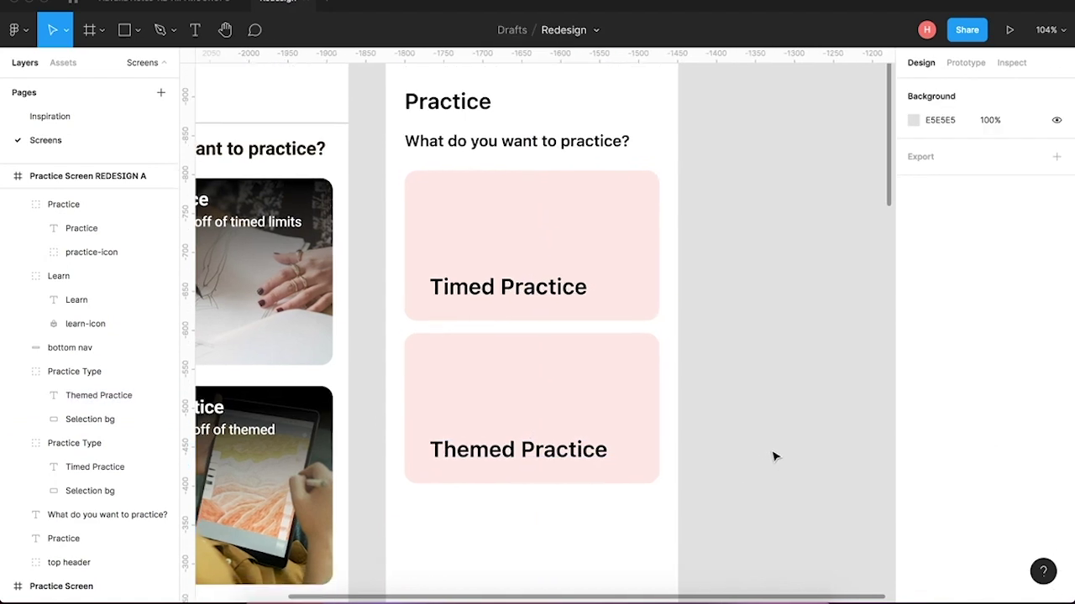
scroll(774, 457, "down", 1)
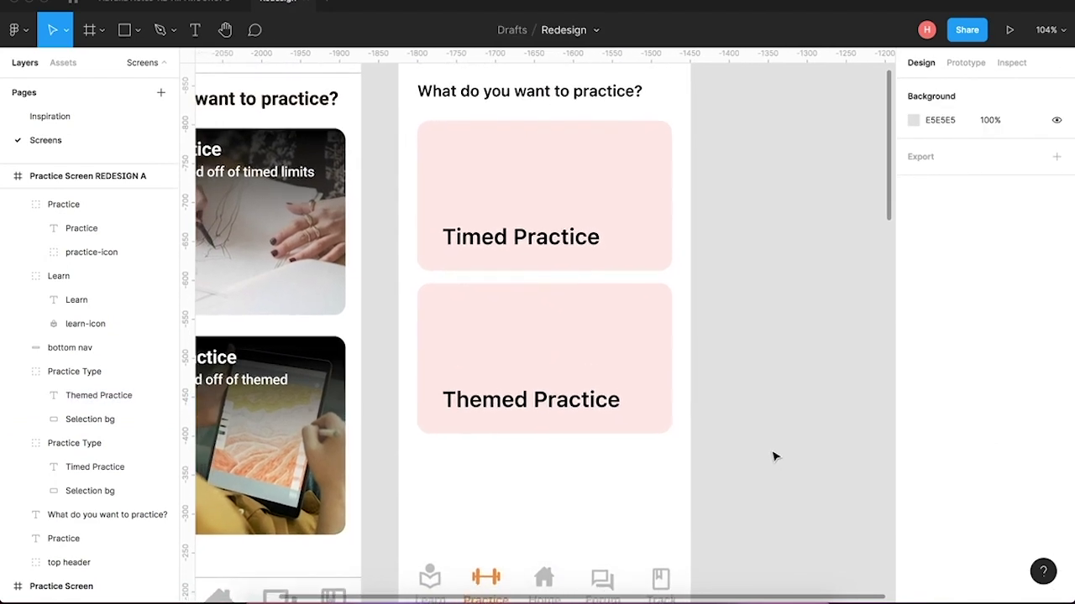
scroll(774, 457, "up", 3)
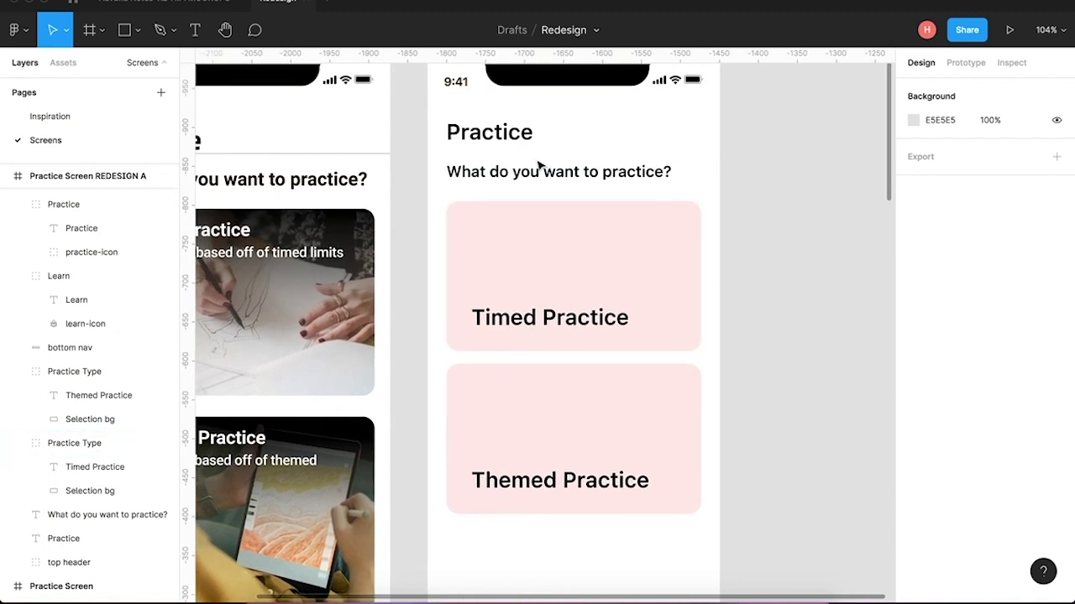
left_click(510, 138)
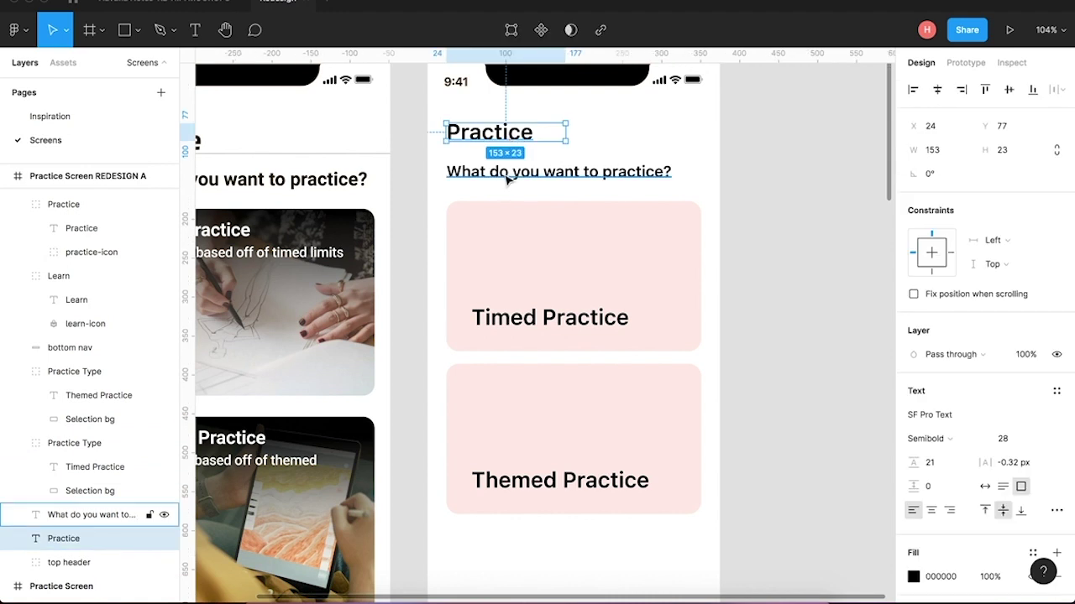
left_click(771, 198)
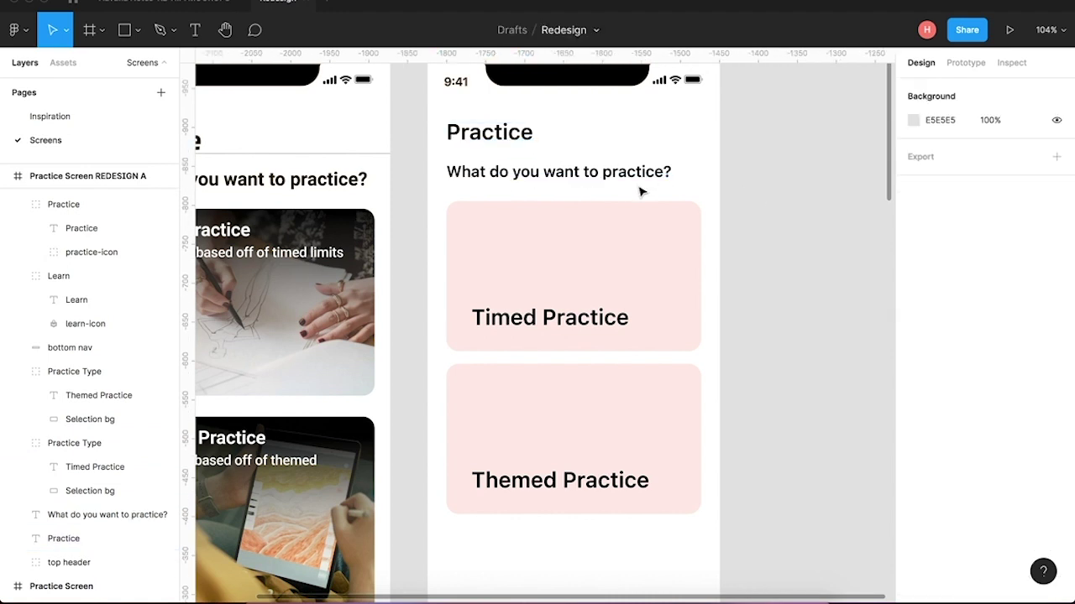
Move the "What do you want to practice?" text closer beneath the "Practice" heading, to Y 116.
left_click(551, 173)
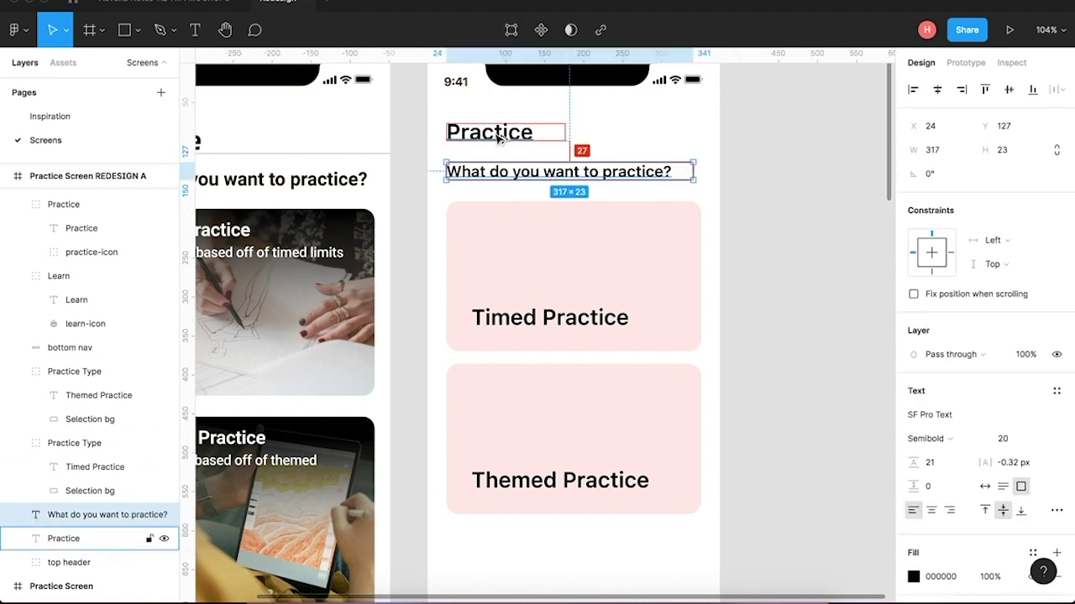
left_click_drag(488, 172, 524, 163)
key("alt")
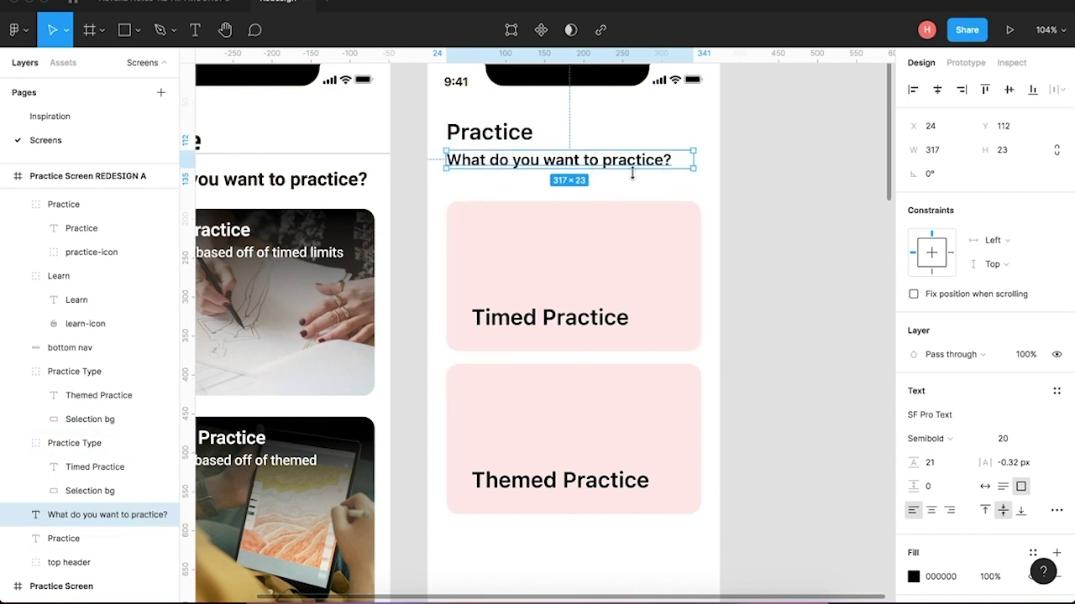
key("alt")
left_click_drag(558, 167, 559, 171)
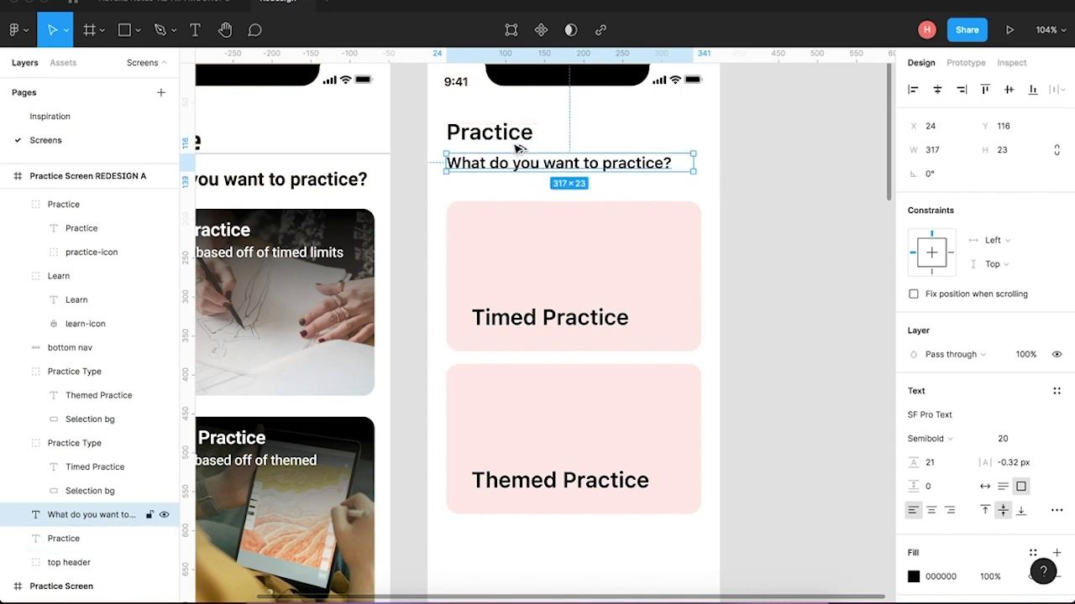
left_click(789, 231)
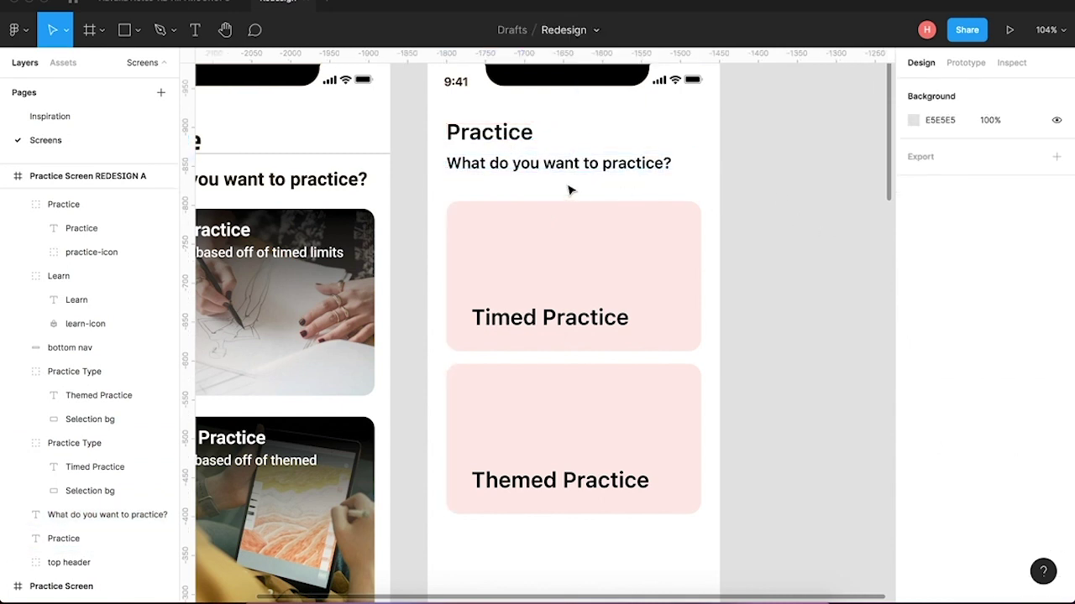
Shift both pink cards up together so the upper card sits at Y 175, 36 px below the question text.
left_click(477, 237)
key("alt")
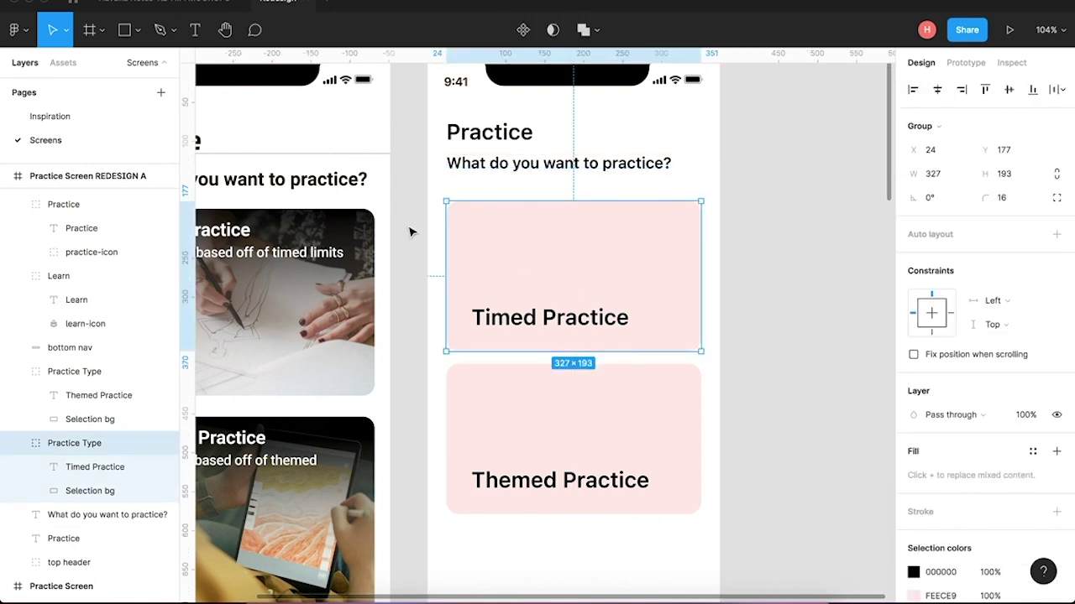
left_click_drag(407, 226, 669, 494)
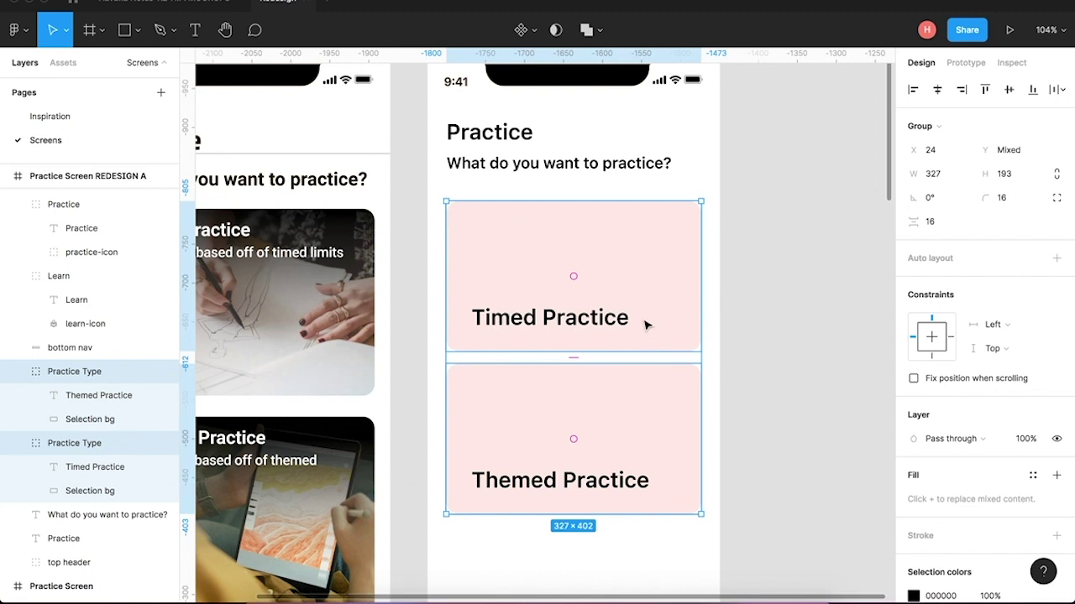
key("Up")
key("Up")
key("Up")
key("Up")
key("alt")
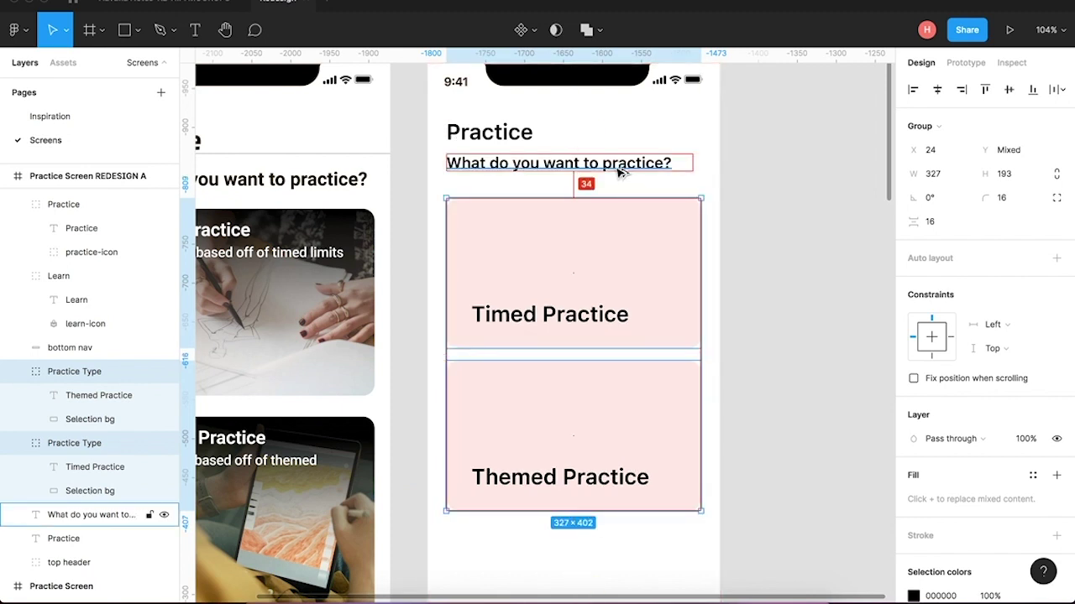
left_click(773, 222)
left_click_drag(769, 247, 499, 487)
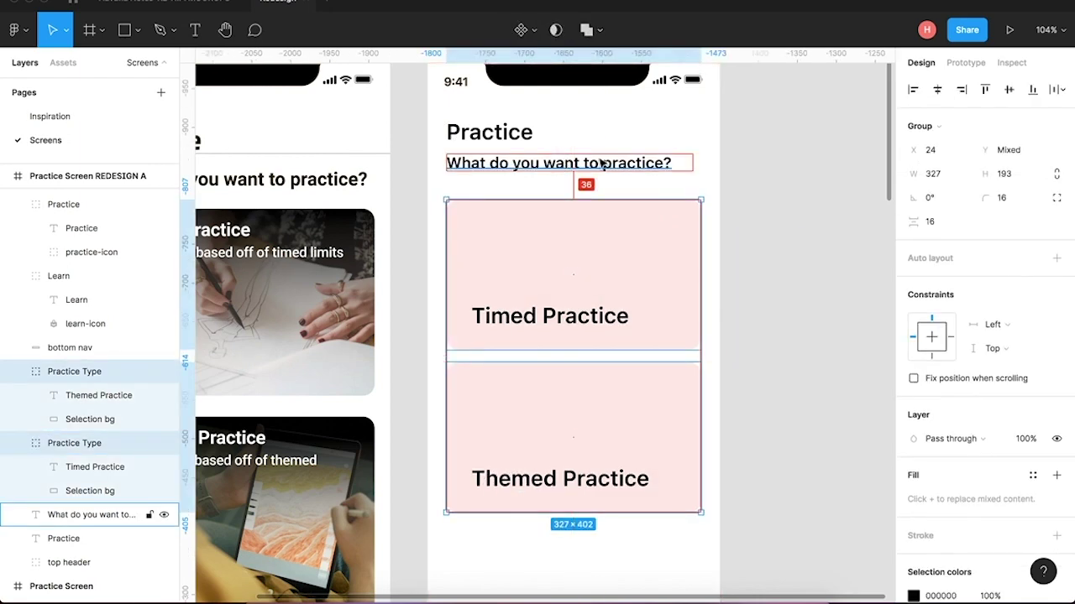
left_click(803, 310)
Compare the grouping and spacing of the heading, question text and cards in the redesign with the original screen.
scroll(806, 312, "down", 1)
scroll(806, 312, "down", 5)
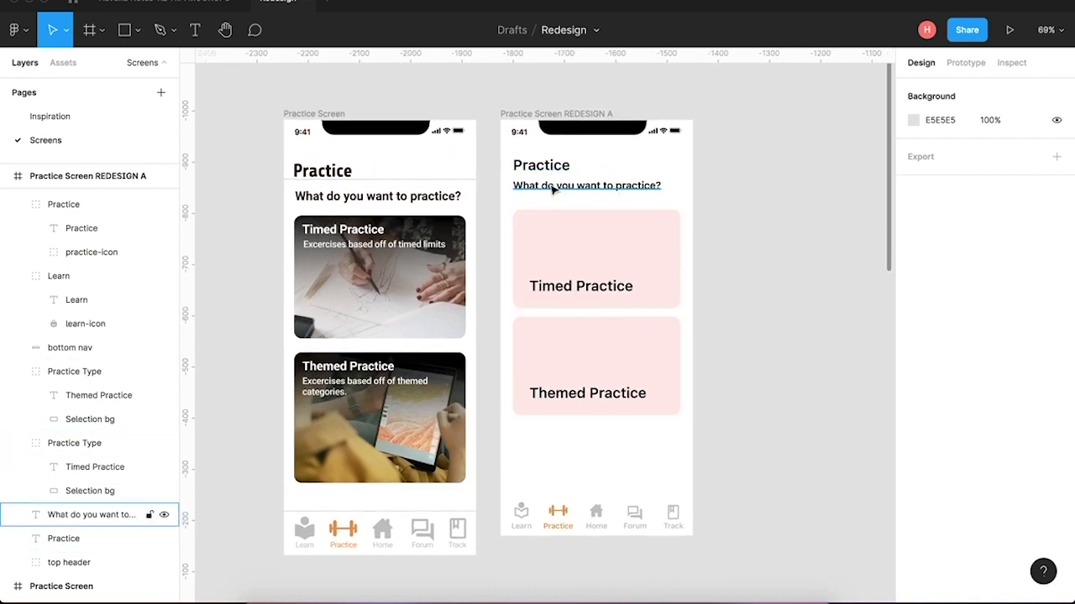
left_click(544, 188)
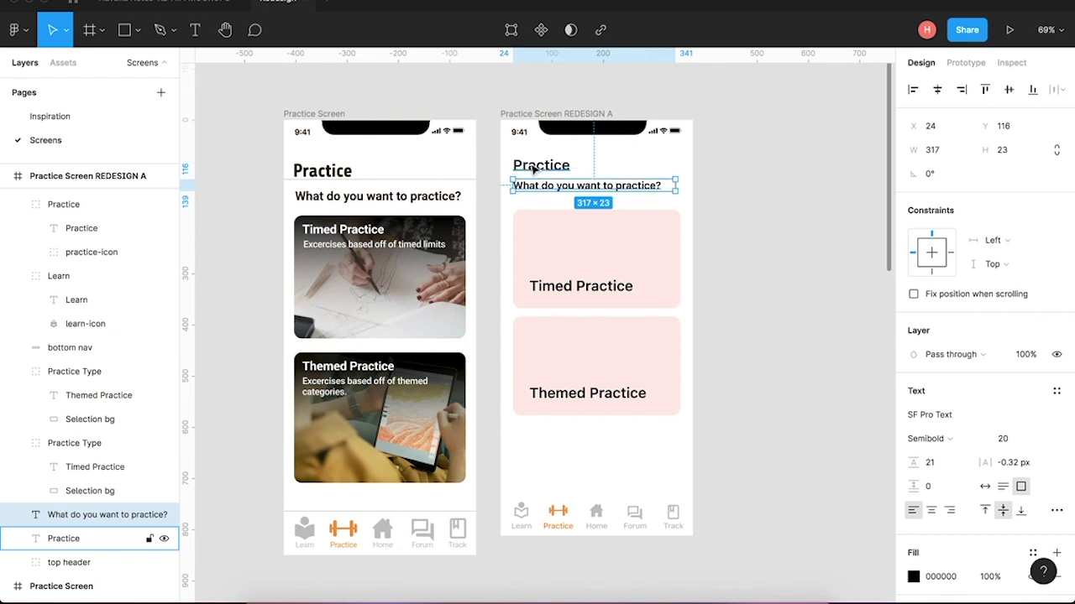
left_click(527, 307)
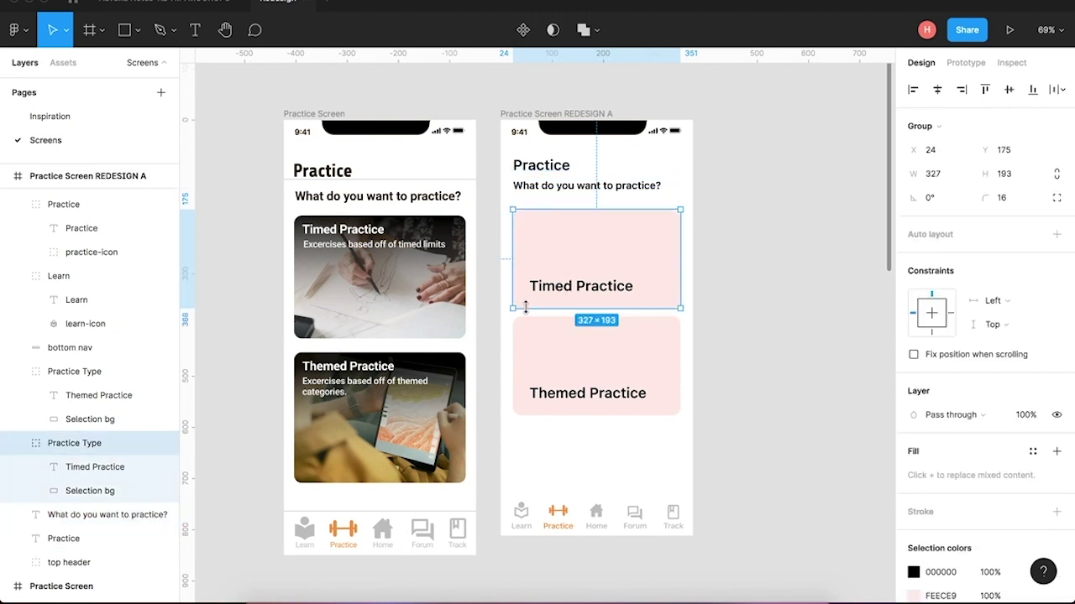
left_click(540, 333, "shift")
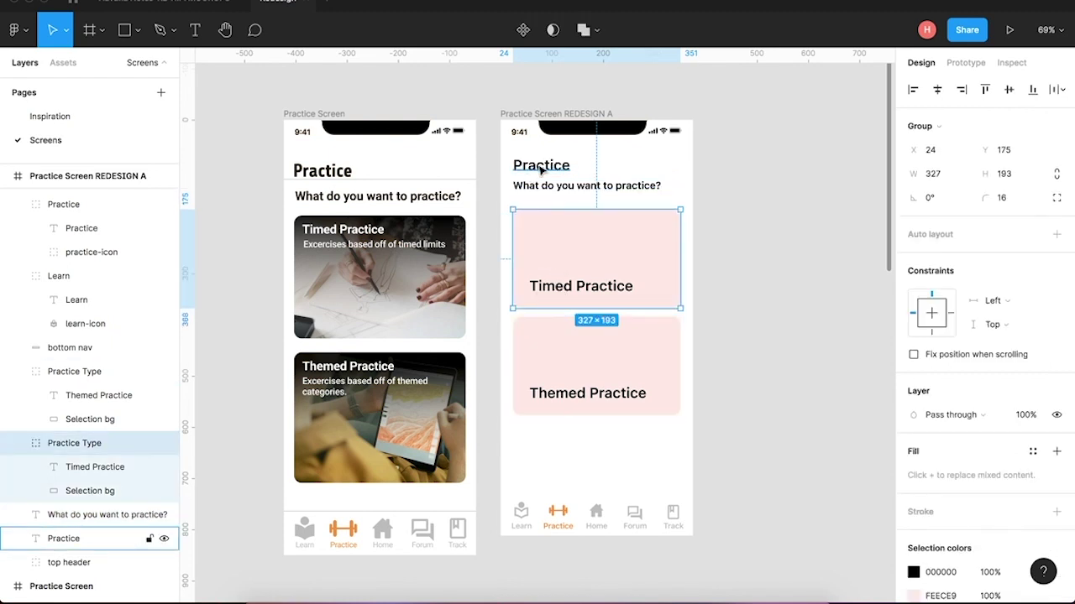
left_click(546, 194)
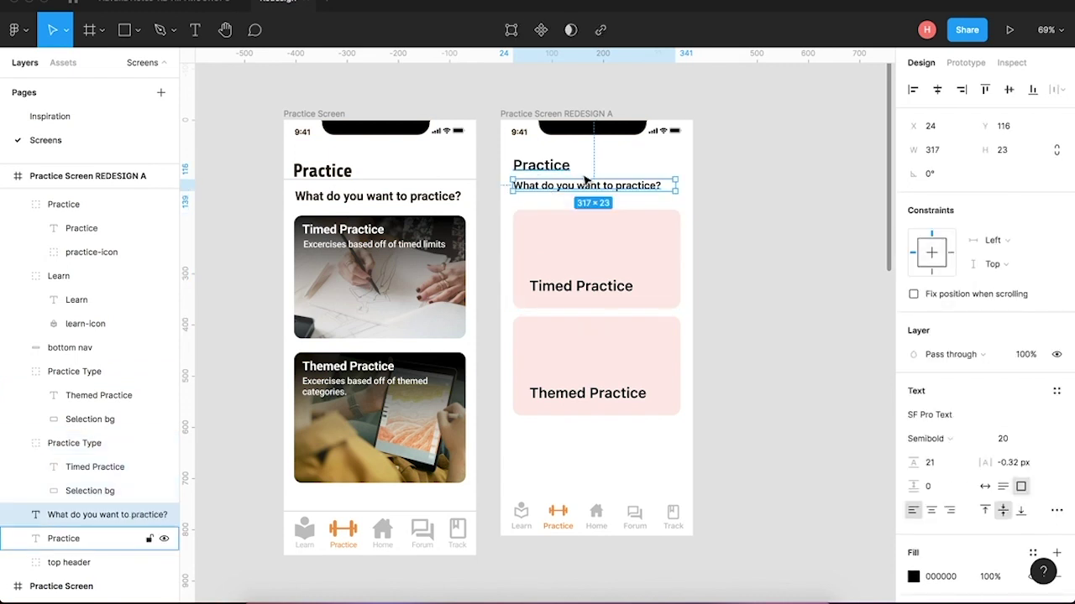
left_click(752, 229)
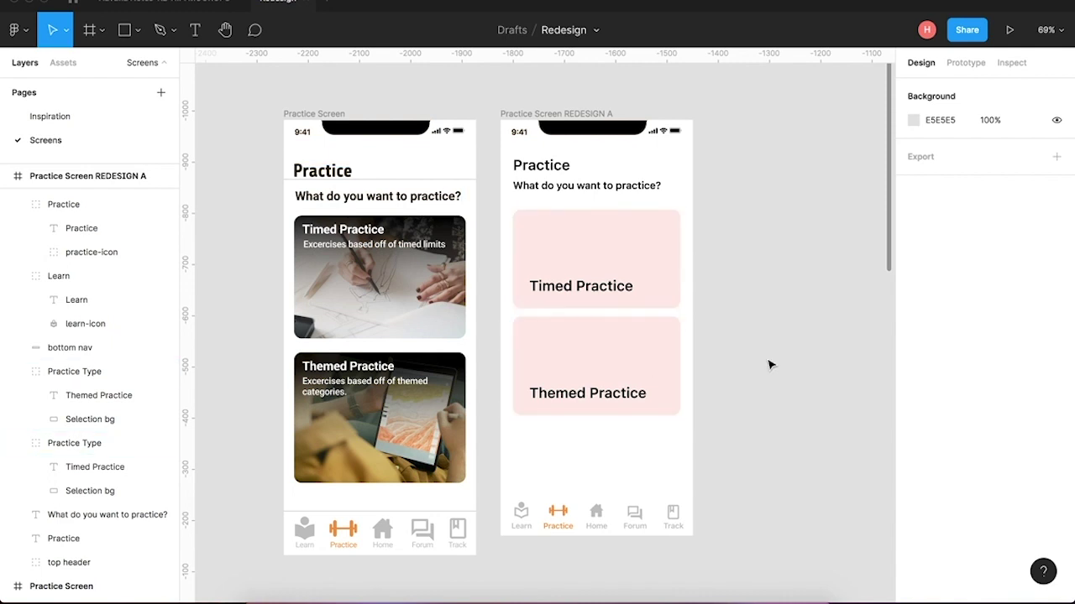
left_click(592, 115)
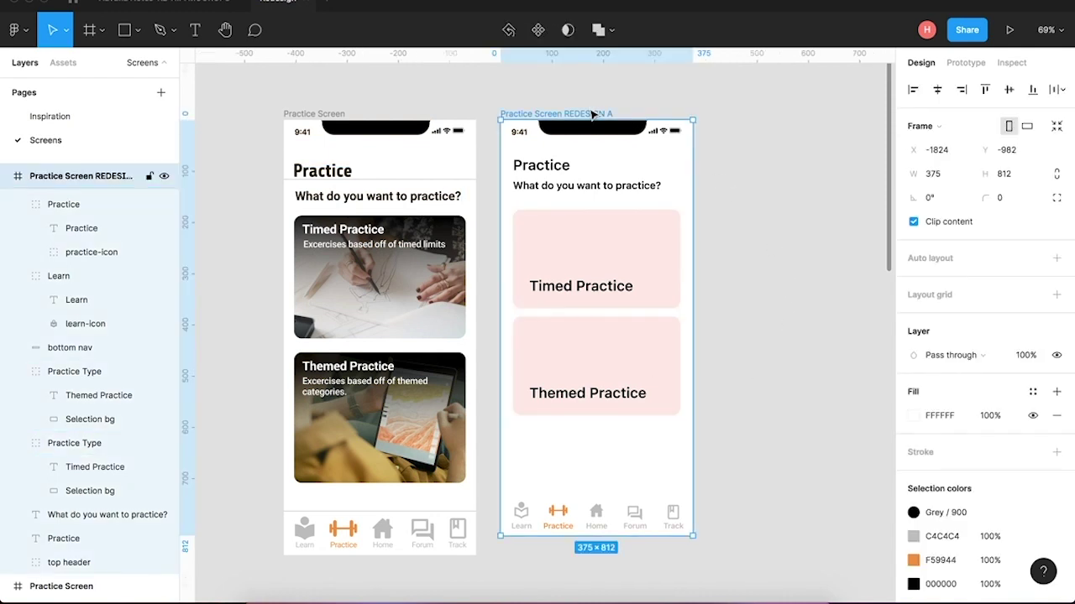
left_click(769, 240)
Draw a grey rectangle of 236 × 71 beside the redesign frame and duplicate it into a column of five with 16 px gaps.
scroll(769, 241, "right", 5)
key("r")
mouse_move(591, 148)
left_mouse_down()
mouse_move(711, 184)
mouse_move(676, 168)
mouse_move(679, 218)
left_mouse_up()
key("ctrl+d")
key("ctrl+d")
key("ctrl+d")
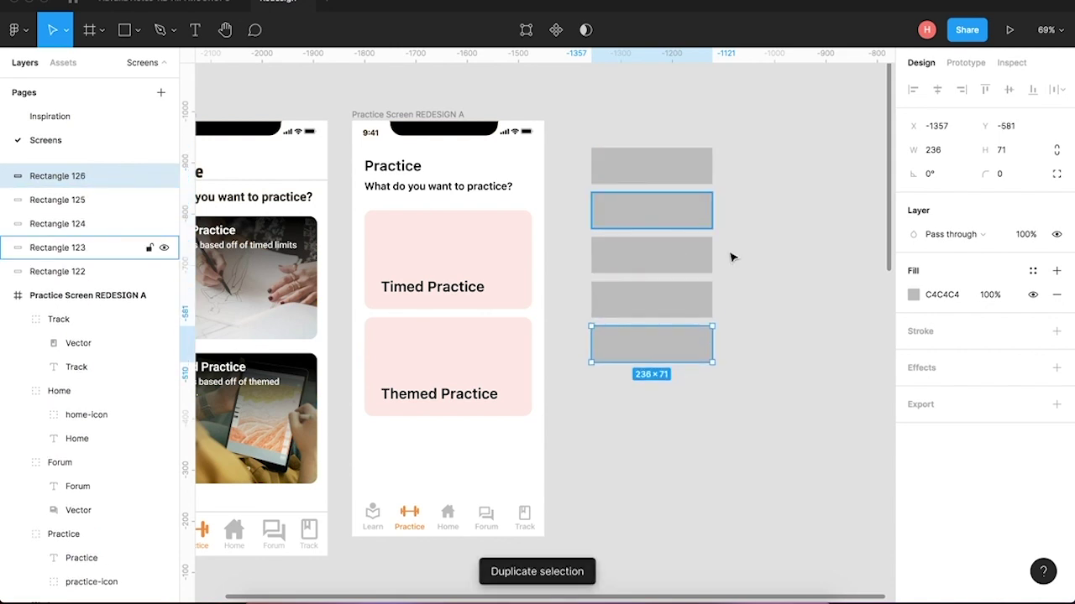
left_click(782, 306)
Copy the rectangle into a second column and duplicate it into three pairs, with 16 px between the rectangles of each pair.
left_click(669, 176)
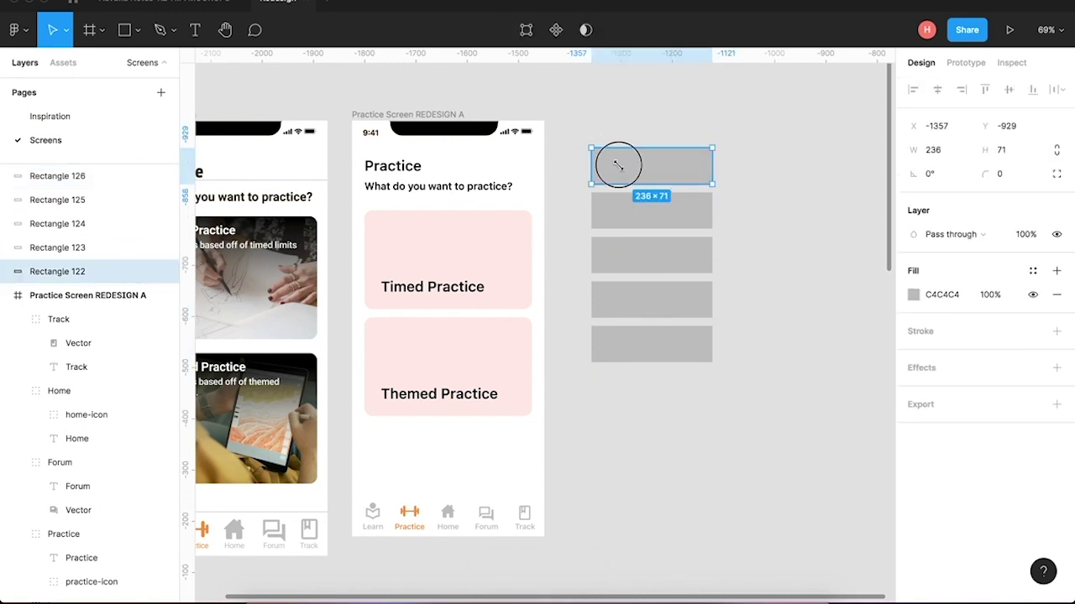
left_click_drag(617, 165, 755, 173)
key("ctrl+z")
left_click_drag(653, 168, 813, 215)
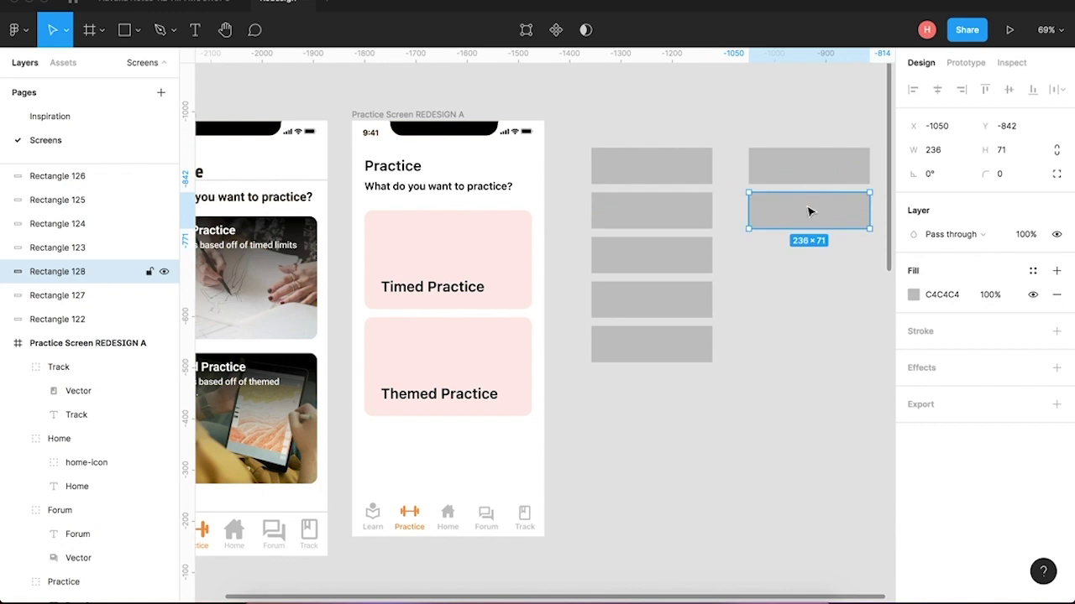
left_click_drag(832, 267, 786, 271)
key("ctrl+d")
scroll(802, 378, "right", 1)
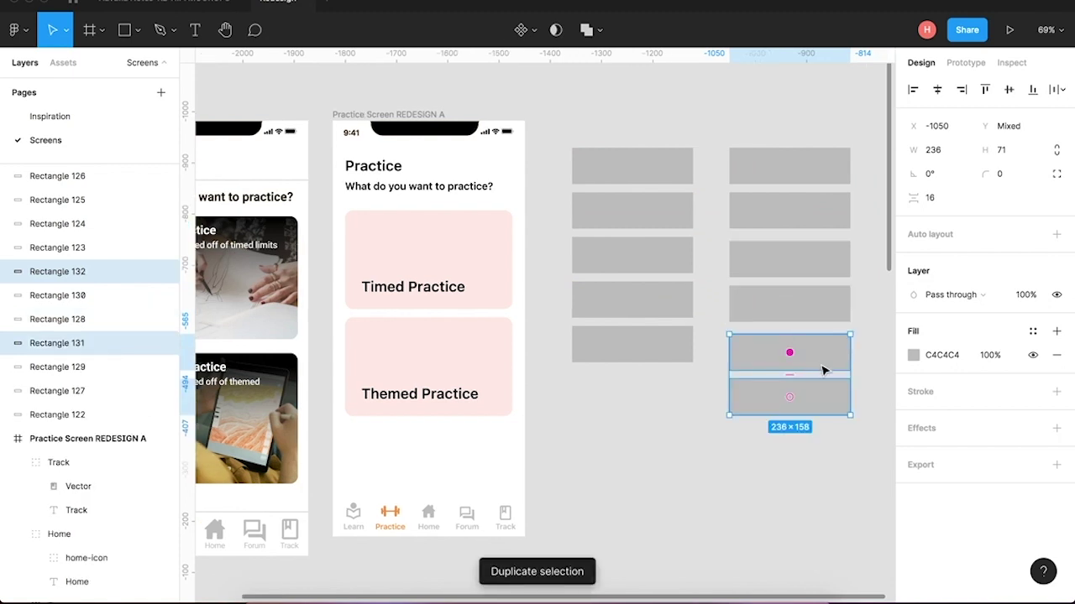
left_click_drag(820, 360, 824, 361)
left_click(871, 350)
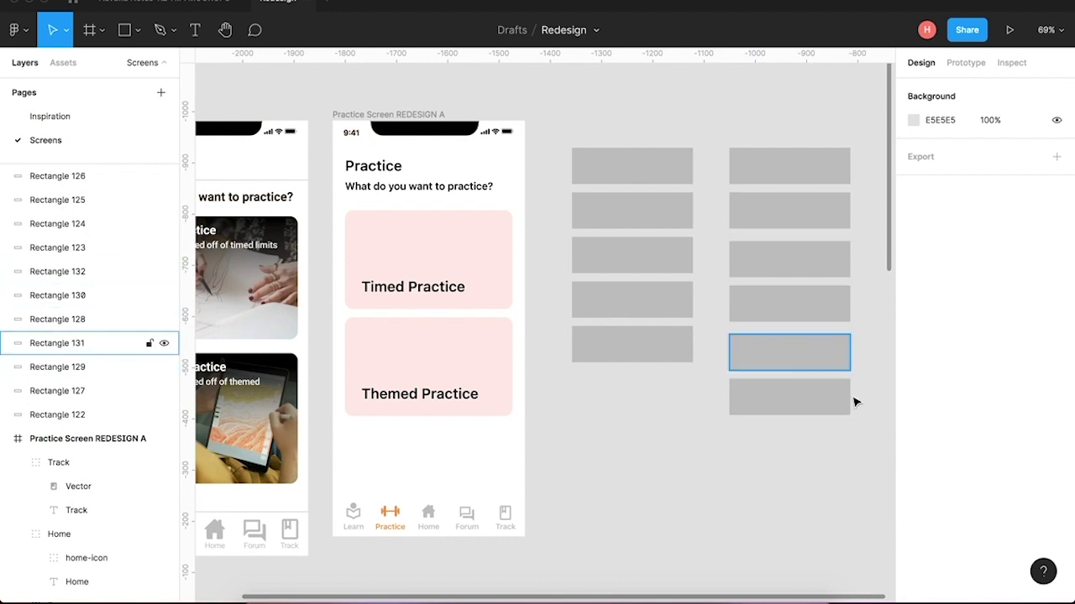
Widen the gaps between the three rectangle pairs in the second column to 36 px.
left_click_drag(827, 450, 768, 263)
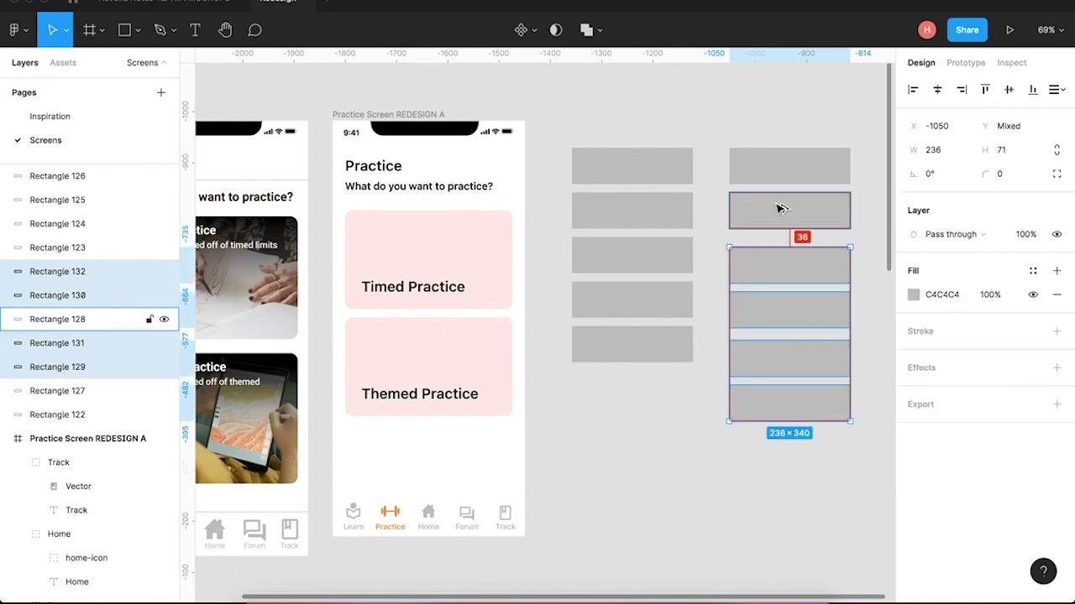
left_click(836, 500)
left_click_drag(852, 480, 762, 366)
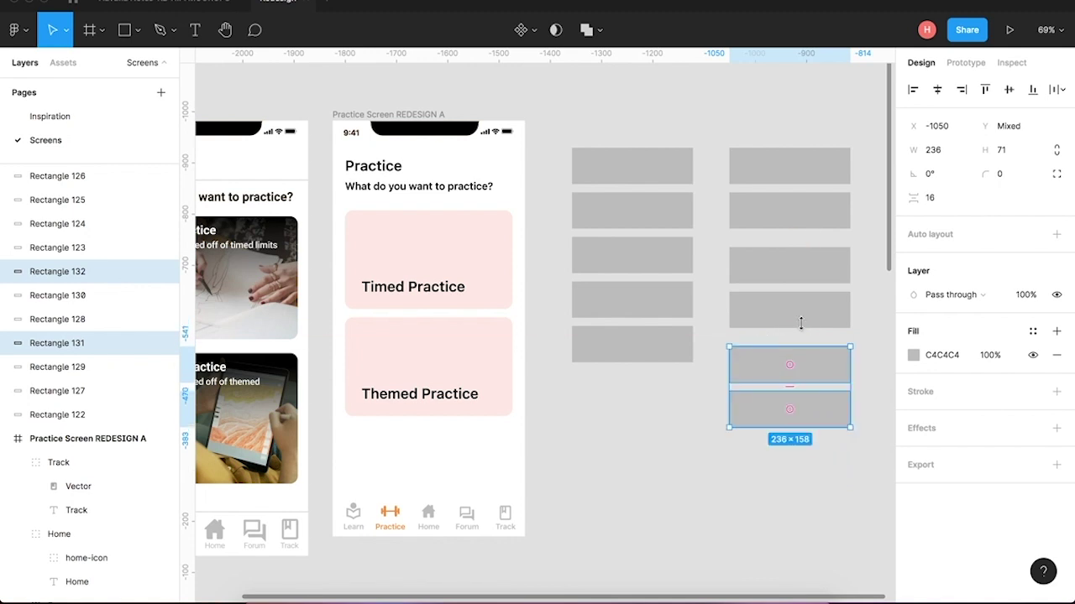
left_click(876, 319)
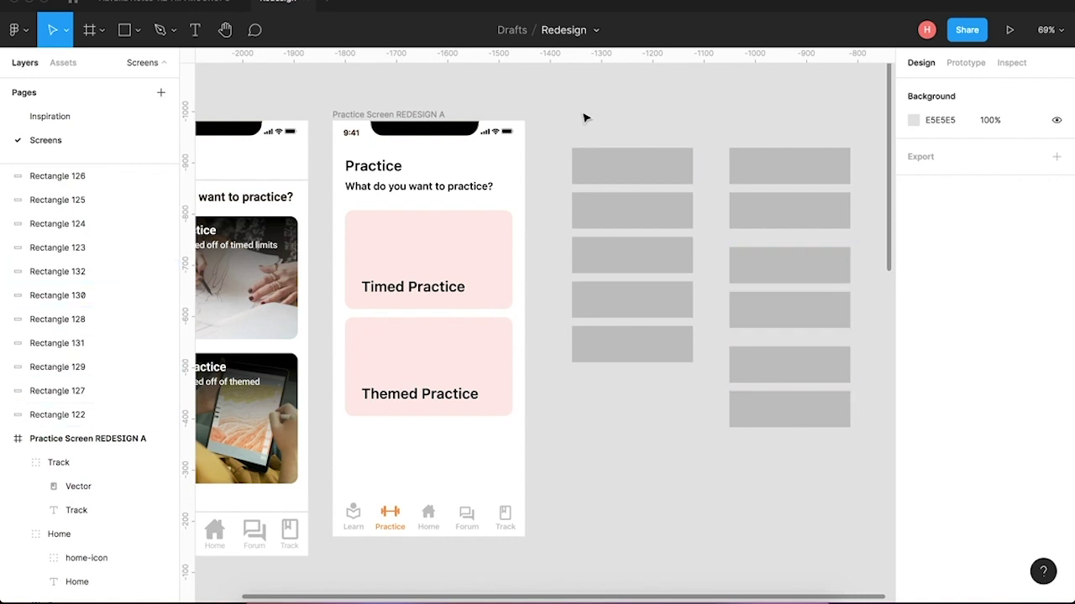
Delete all the grey example rectangles from both columns and return to the two Practice screens.
left_click_drag(572, 102, 836, 472)
key("Delete")
scroll(619, 431, "left", 5)
scroll(620, 430, "down", 2)
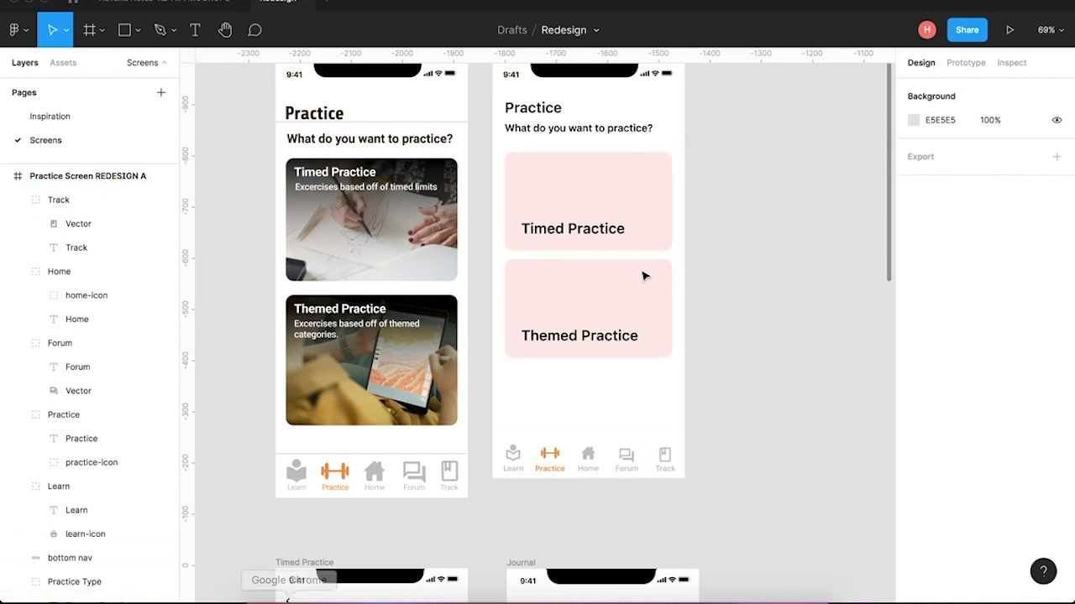
Open the light pink, grey-blue, coral and navy palette in Color Hunt, and return to the Figma design.
key("super+Tab")
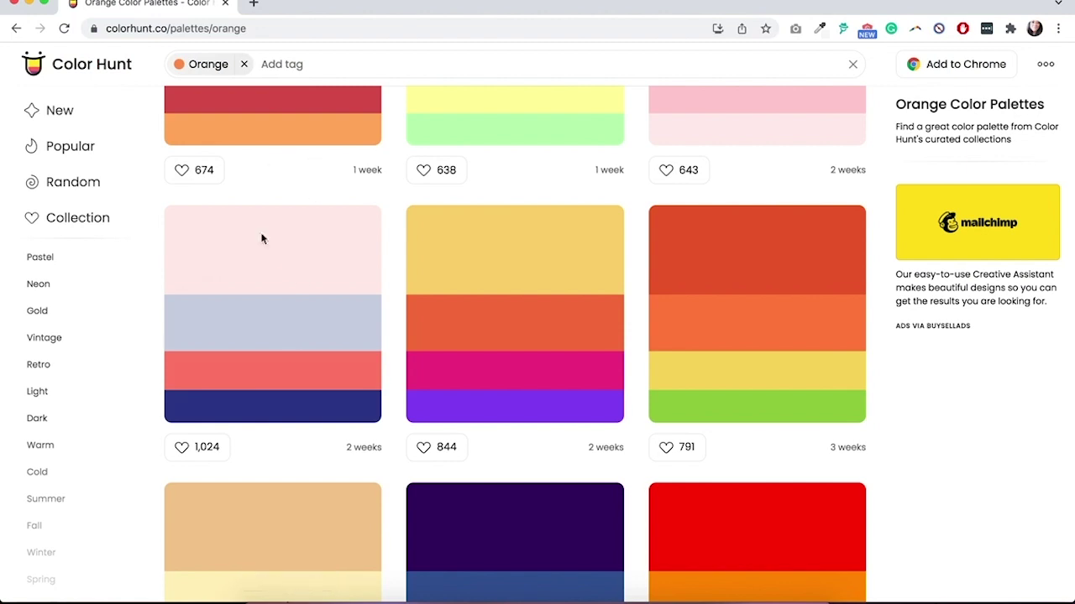
left_click(247, 382)
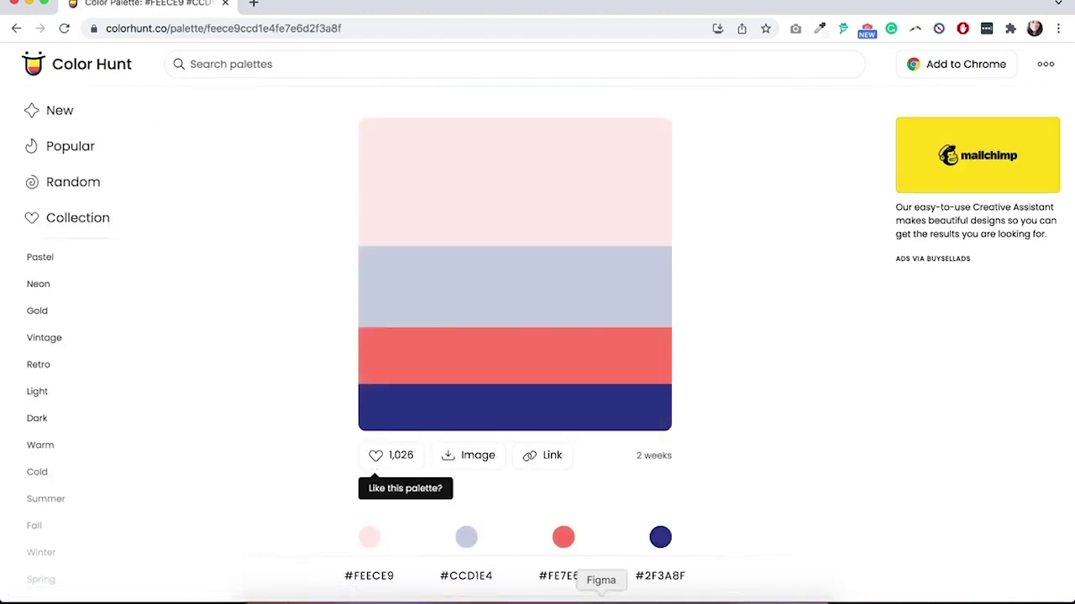
left_click(601, 598)
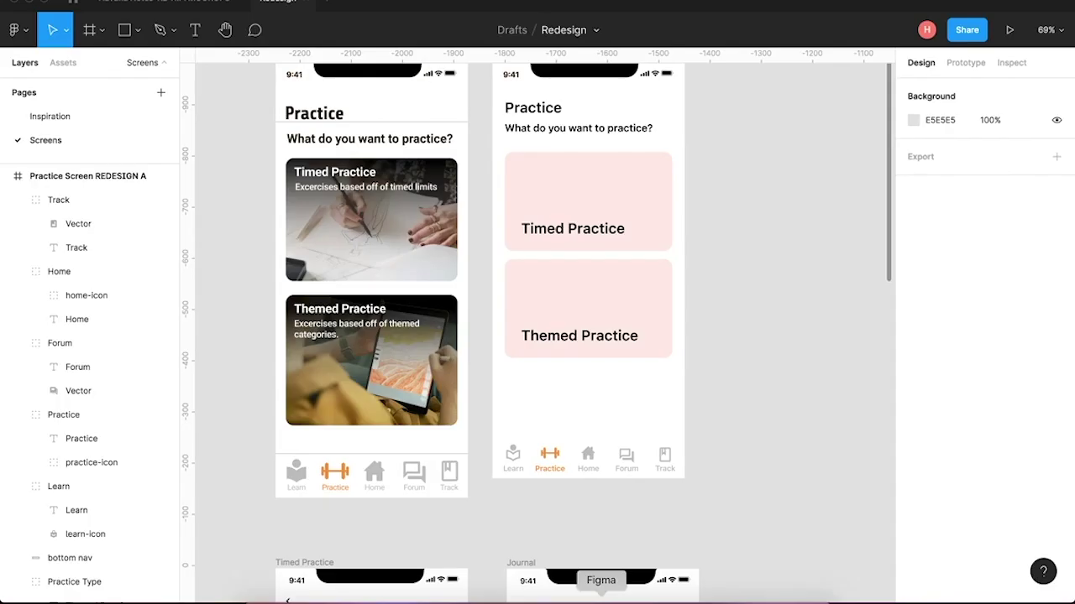
Set the fill of the dumbbell icon in the redesign's navigation bar to FEECE9.
scroll(550, 453, "up", 5)
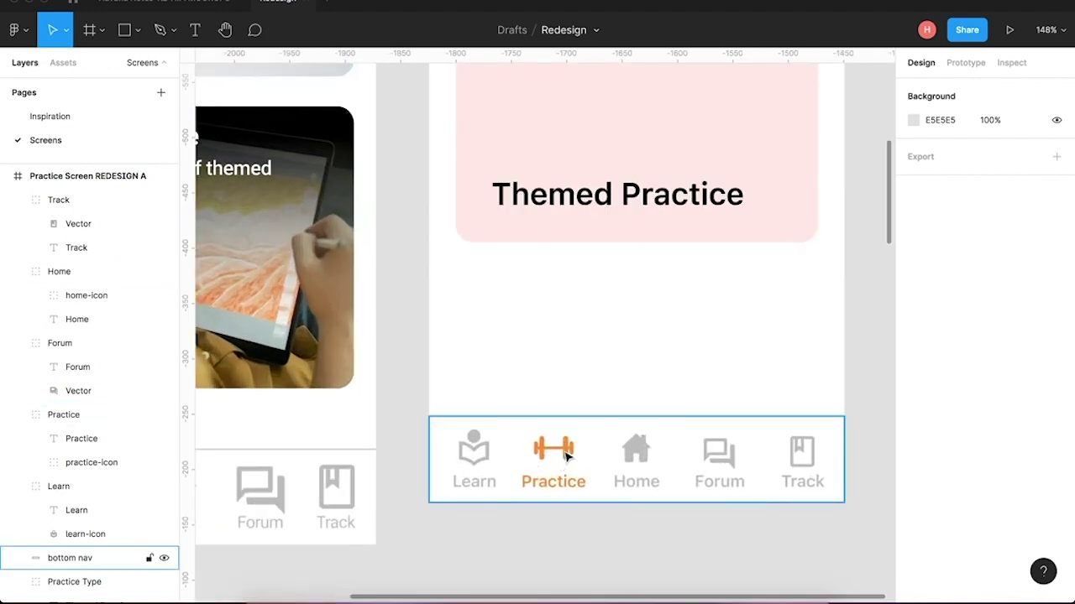
double_click(567, 454)
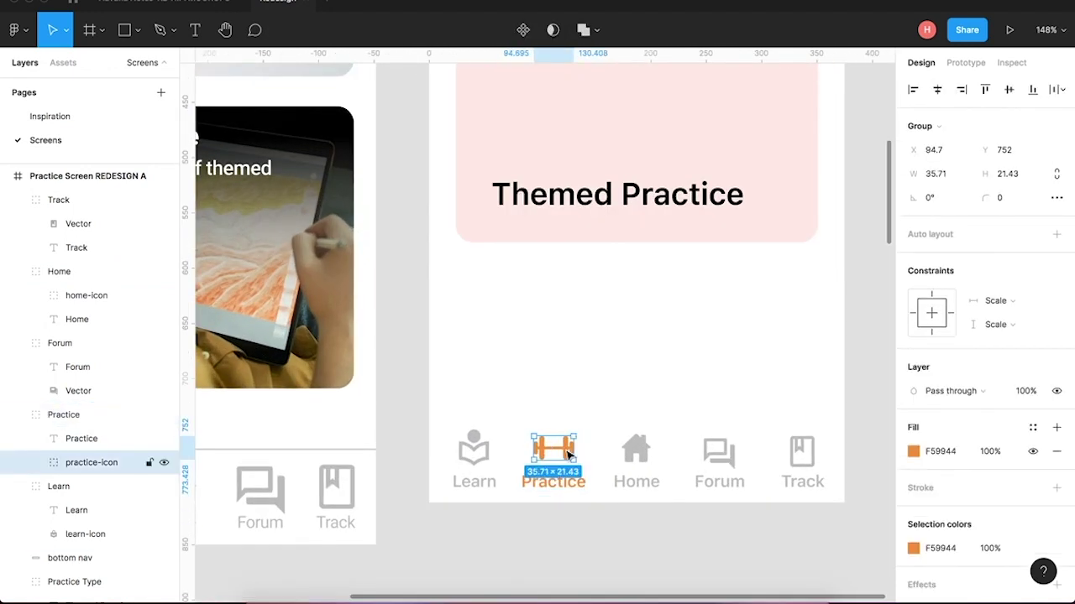
left_click(936, 452)
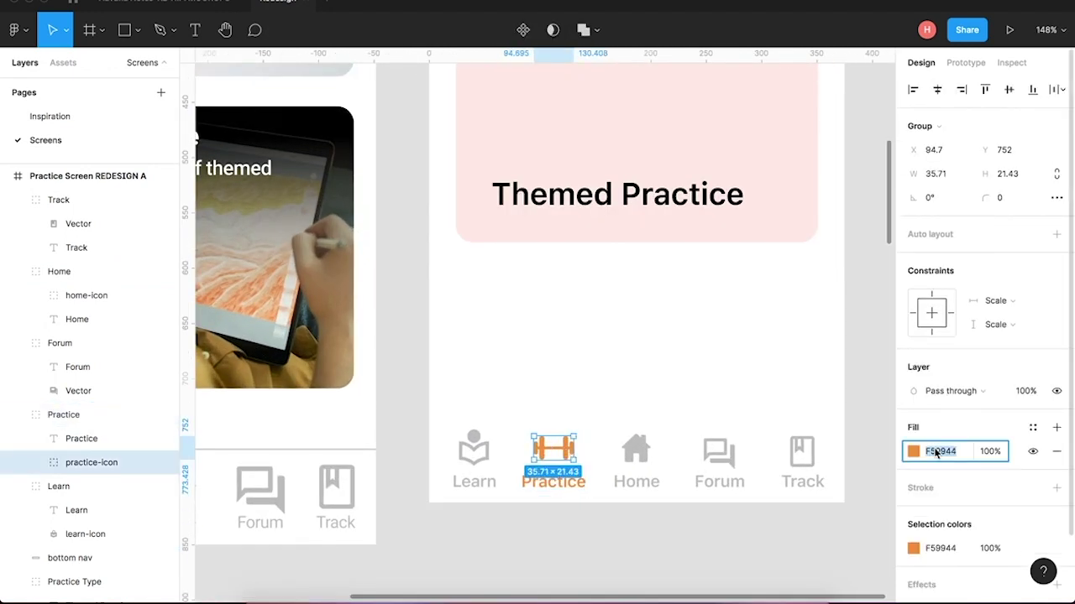
type("FEECE9")
key("Return")
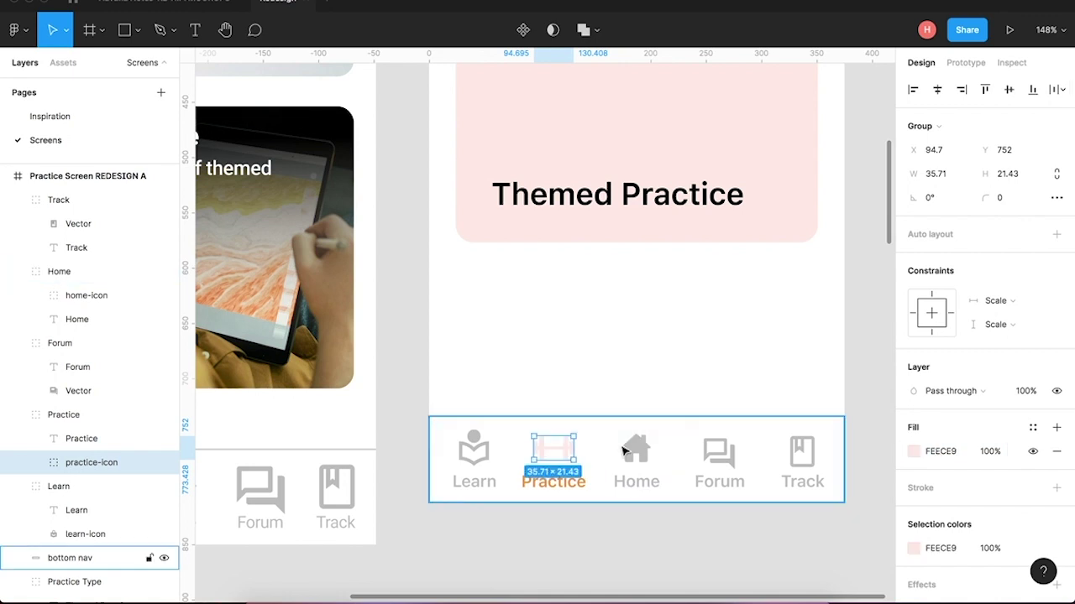
Copy the coral colour from the Color Hunt palette and set the redesign's dumbbell icon fill to FE7E6D in Figma.
left_click(288, 598)
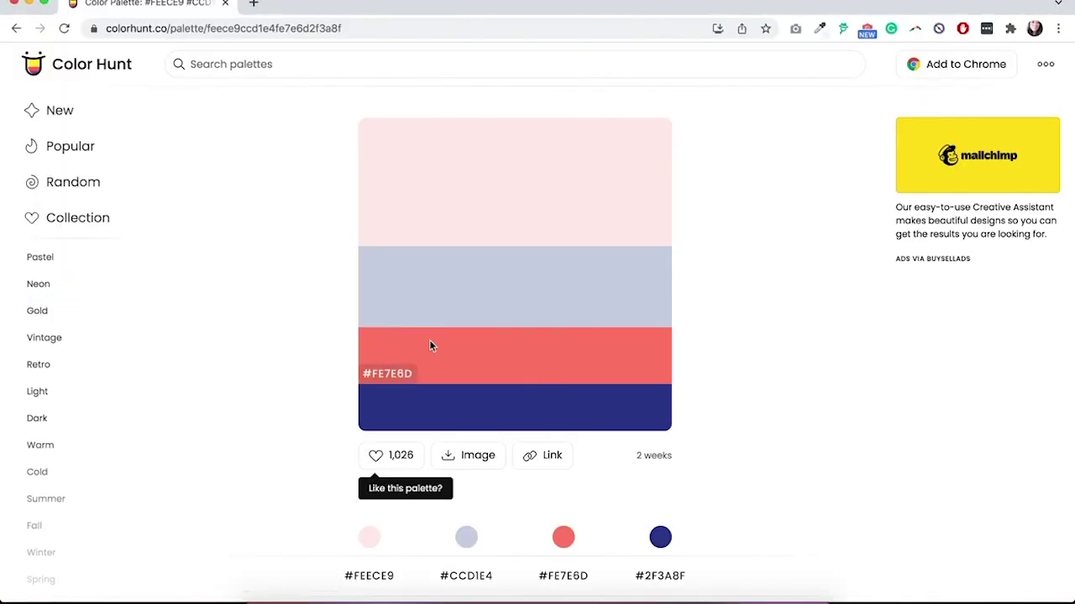
left_click(388, 374)
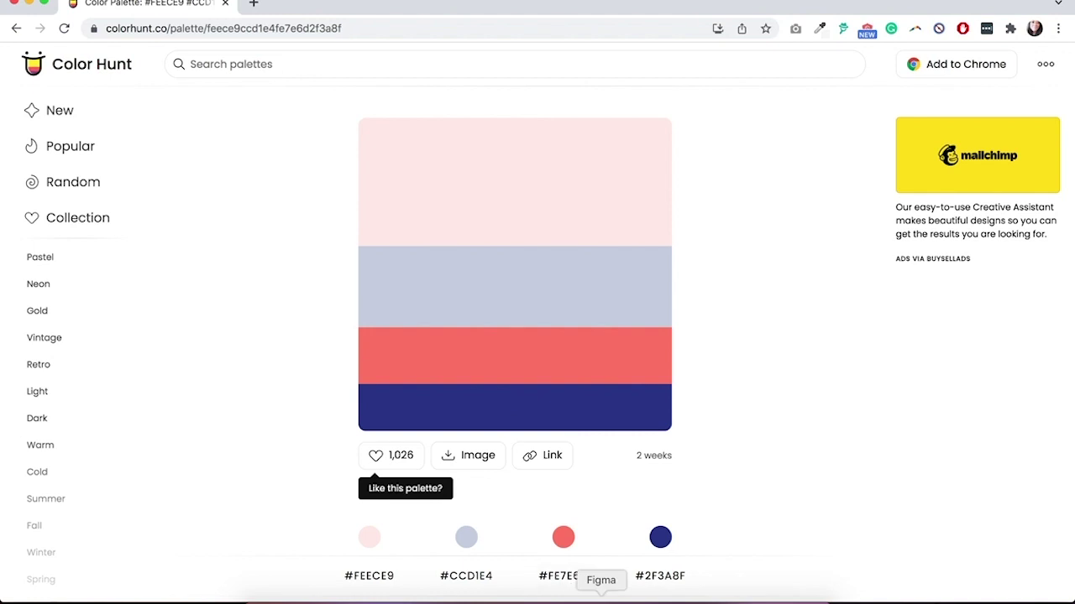
left_click(599, 597)
left_click(940, 451)
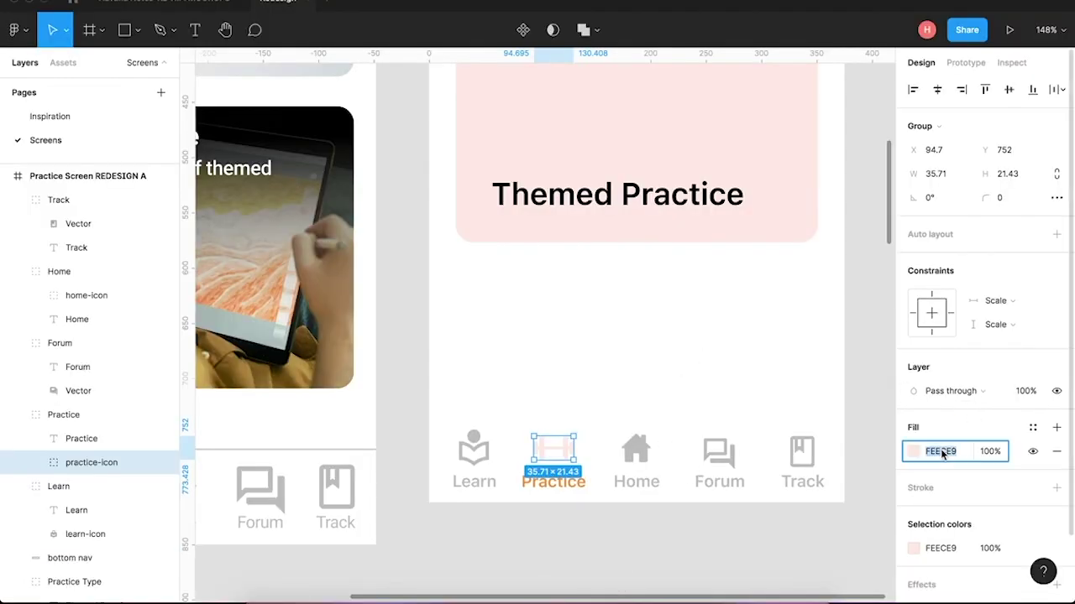
type("FE7E6D")
key("Return")
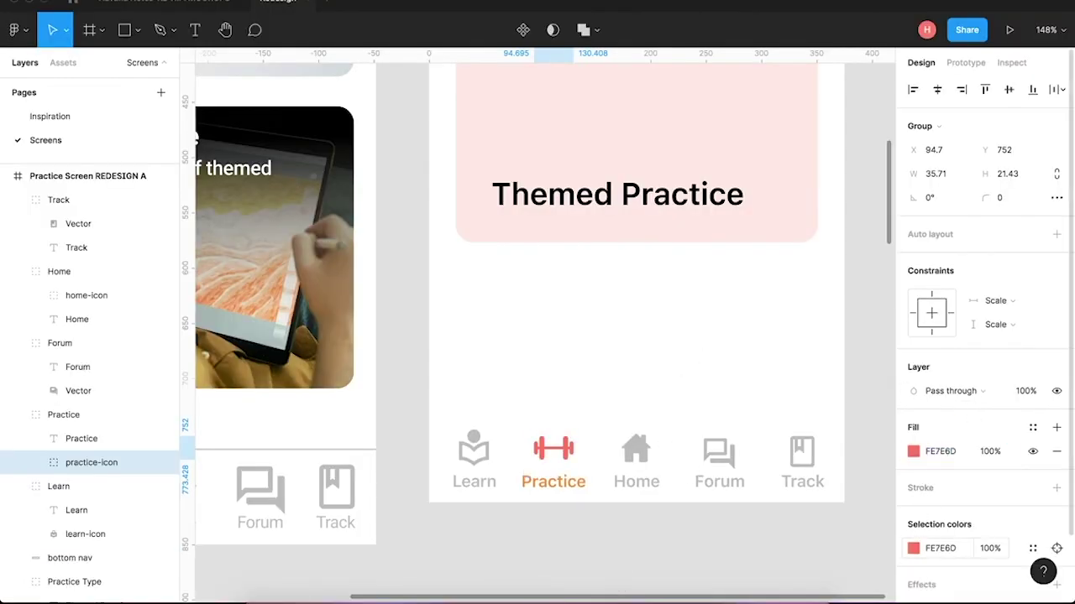
left_click(684, 543)
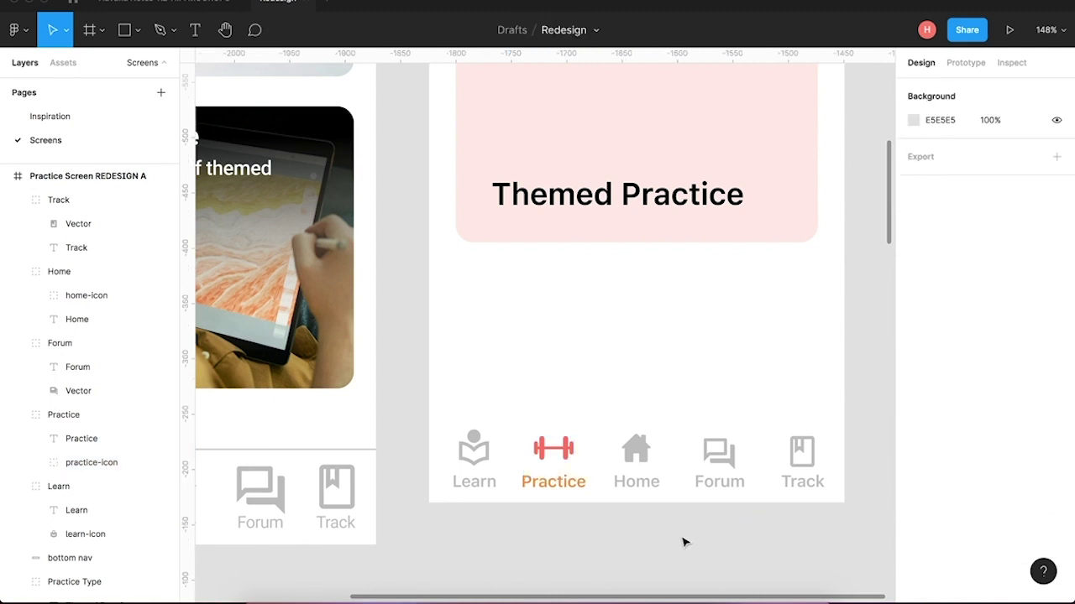
Set the text fill of the Practice label in the redesign's navigation bar to FE7E6D.
double_click(568, 490)
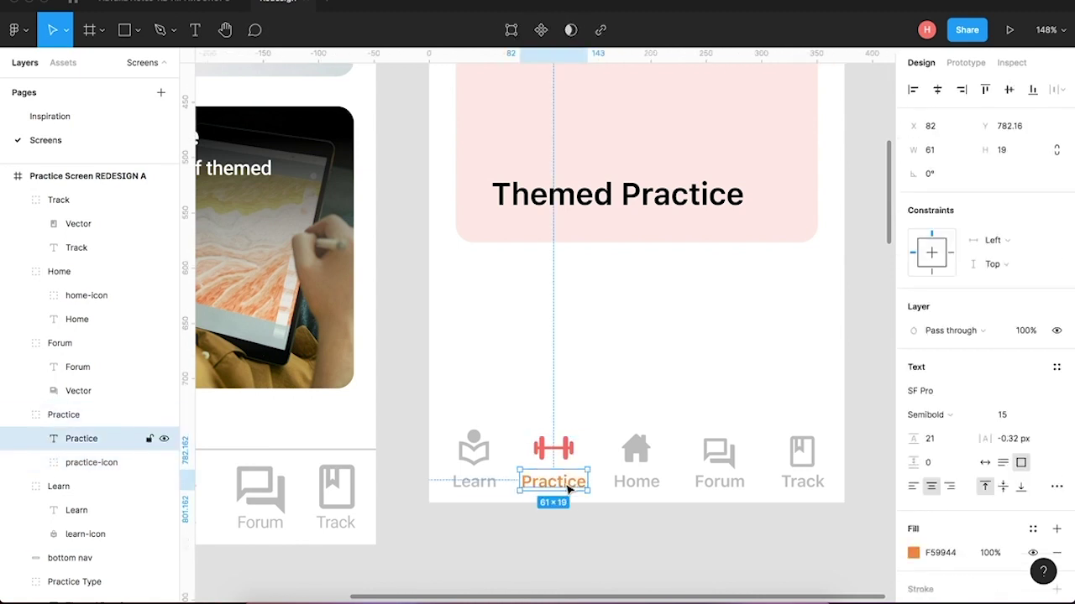
left_click(941, 553)
type("FE7E6D")
key("Return")
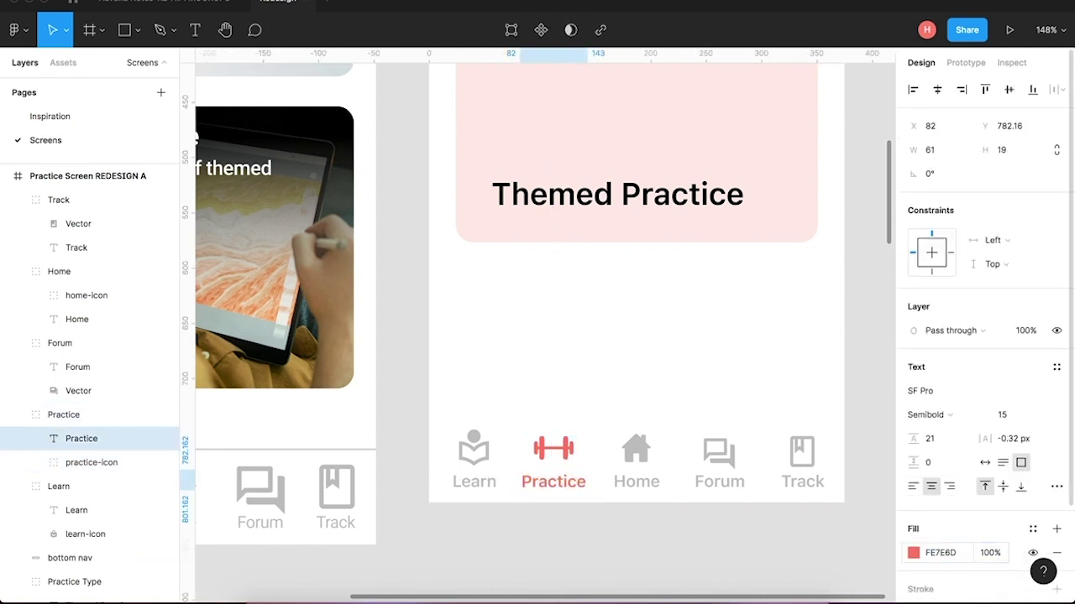
left_click(671, 545)
Copy the grey-blue colour CCD1E4 from the Color Hunt palette and return to the Figma design.
scroll(582, 547, "down", 5)
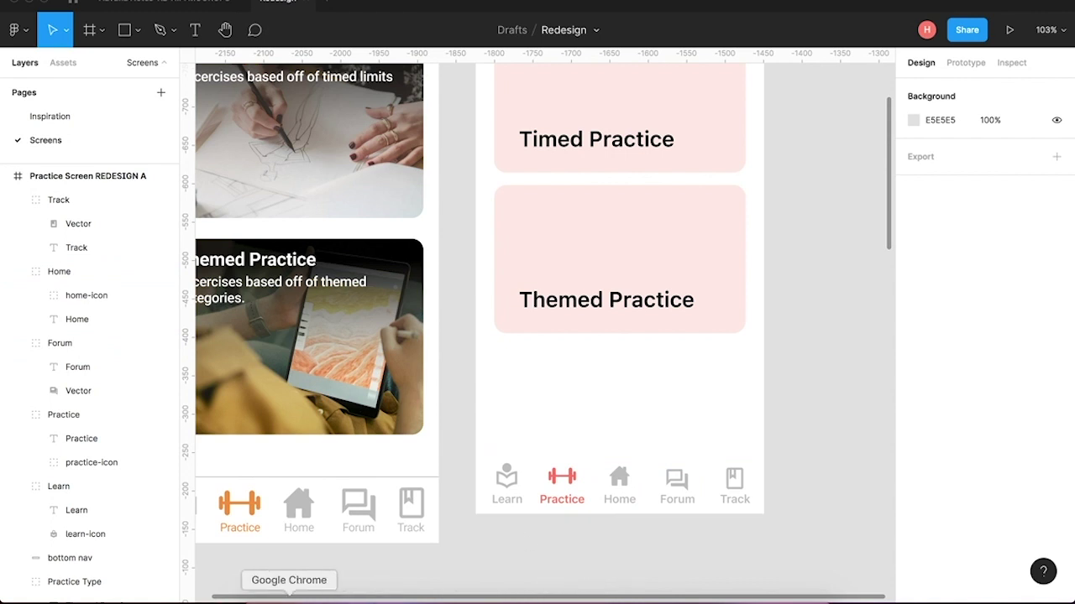
left_click(289, 598)
mouse_move(492, 312)
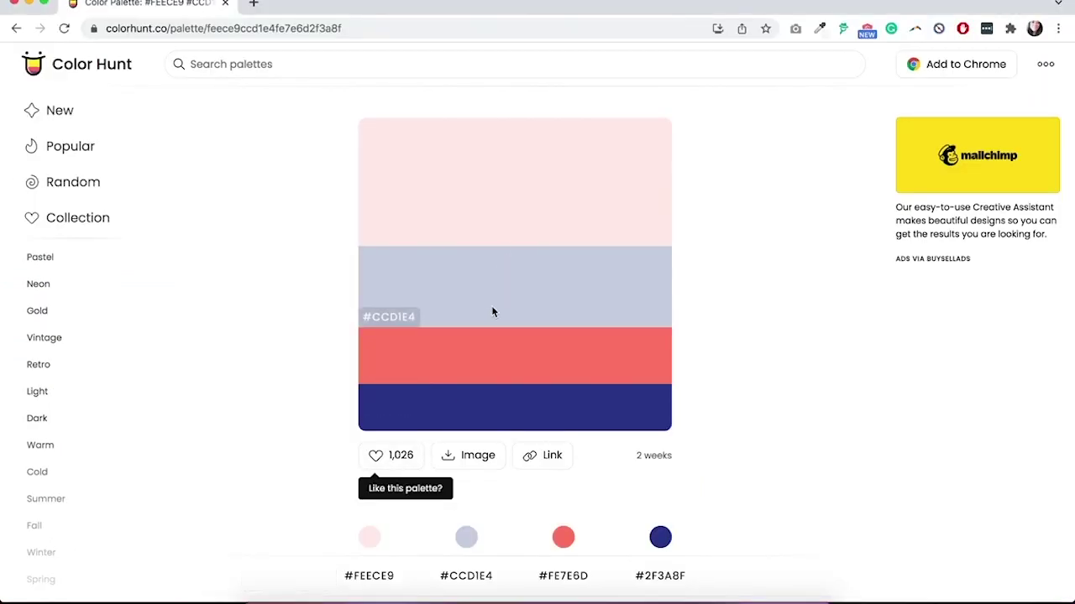
left_click(380, 319)
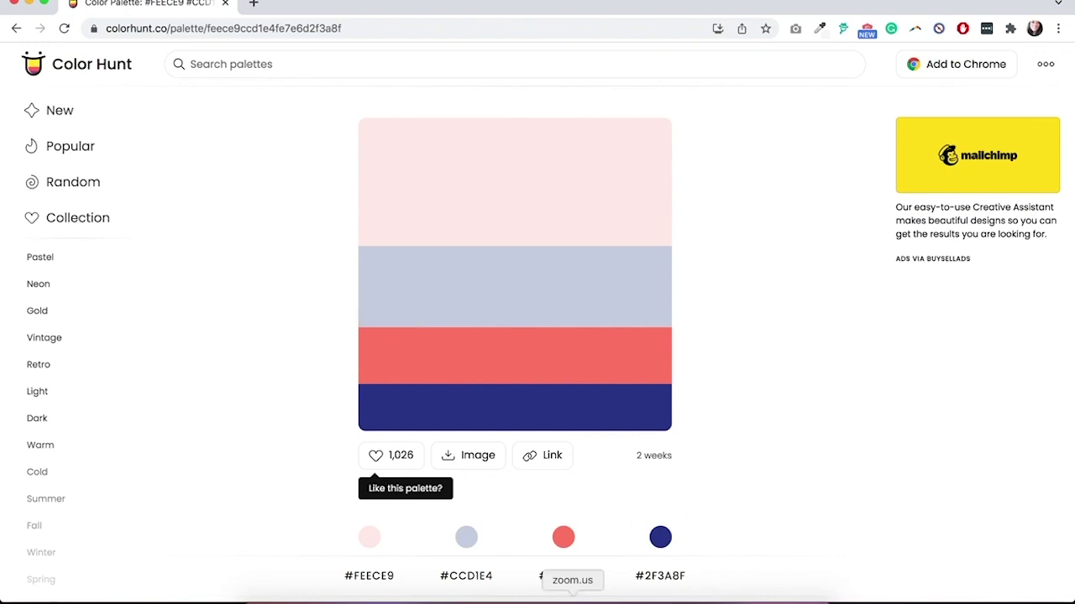
left_click(602, 598)
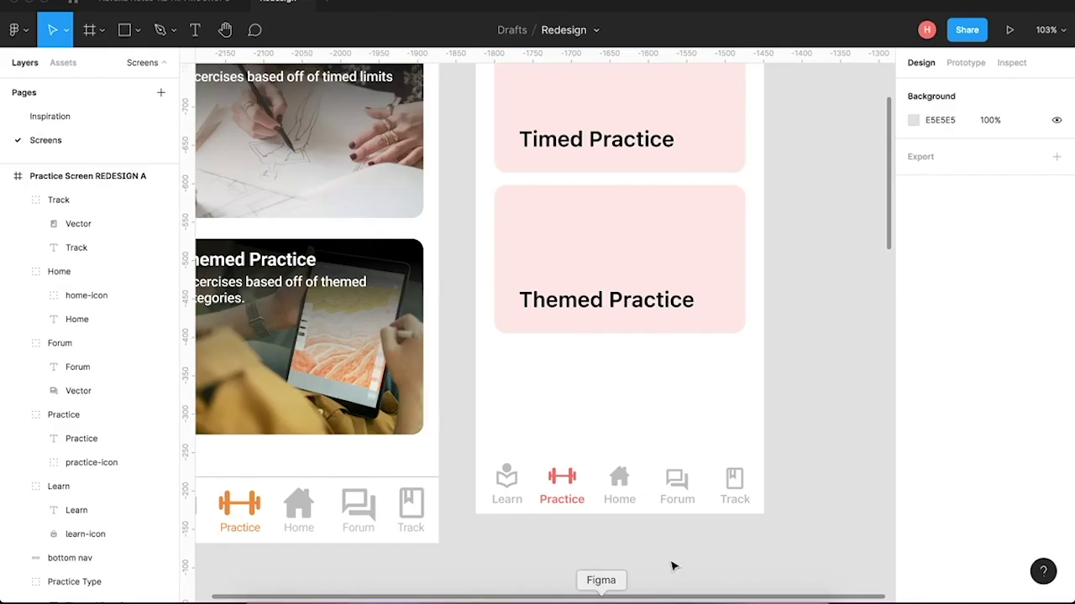
Set the fill of the Learn, Home, Forum and Track icons in the redesign's navigation bar to CCD1E4.
left_click(506, 474)
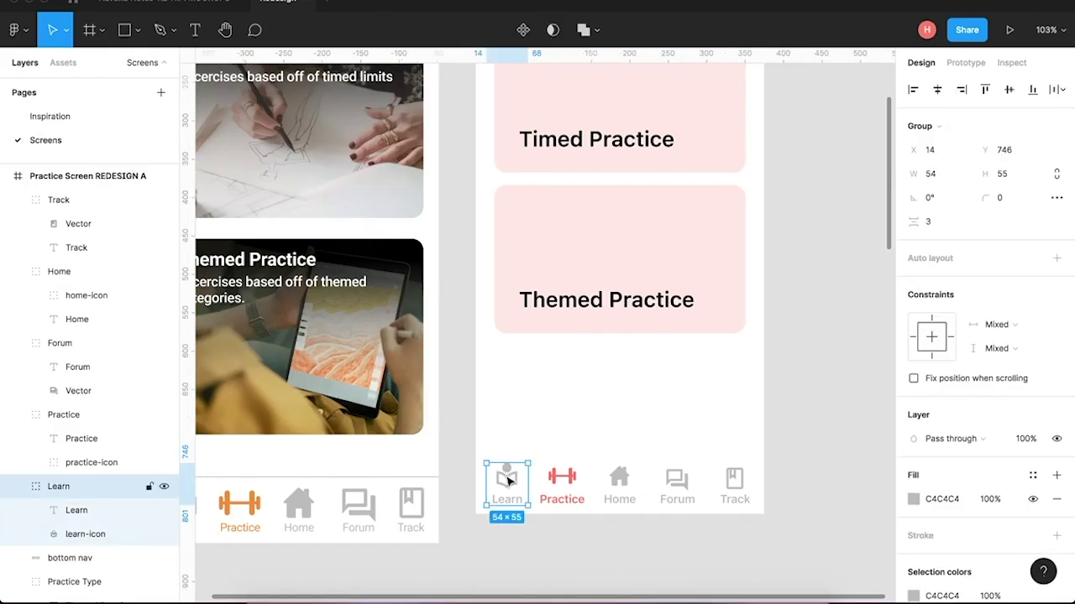
double_click(508, 477)
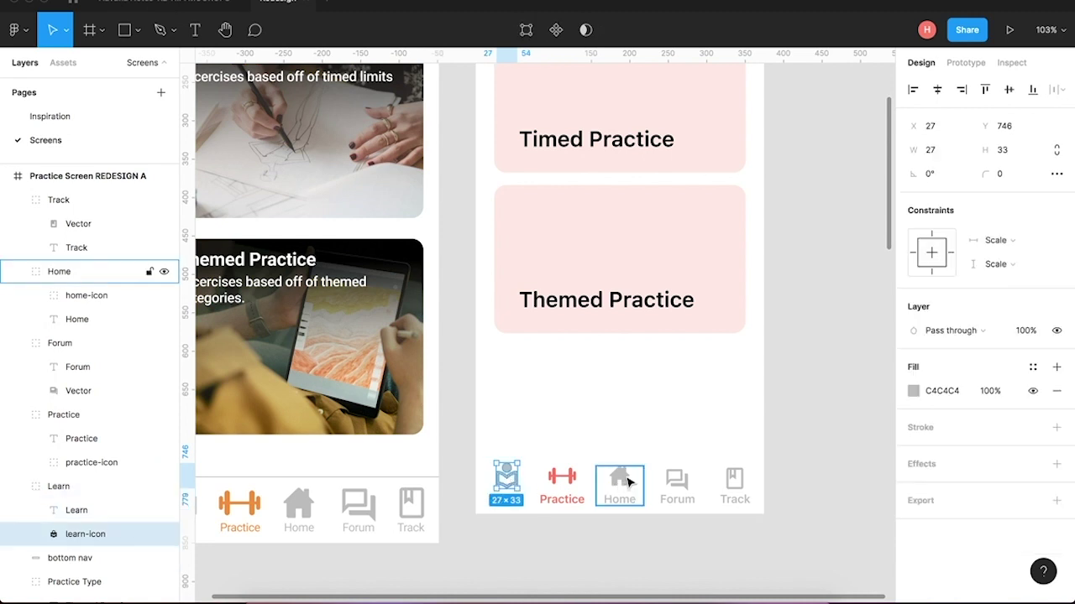
left_click(622, 480, "shift")
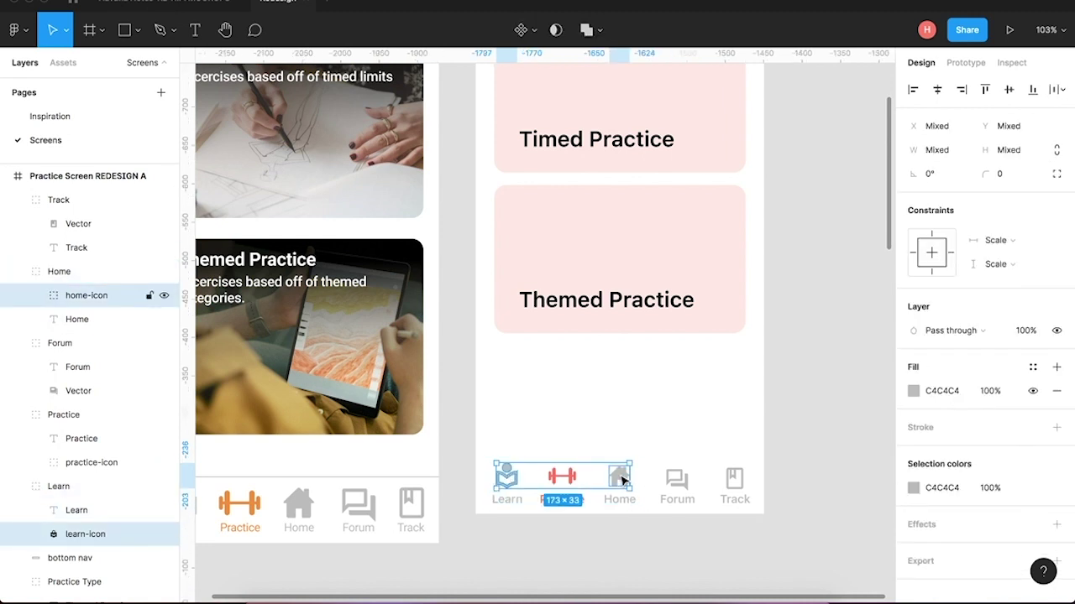
left_click(676, 478, "shift")
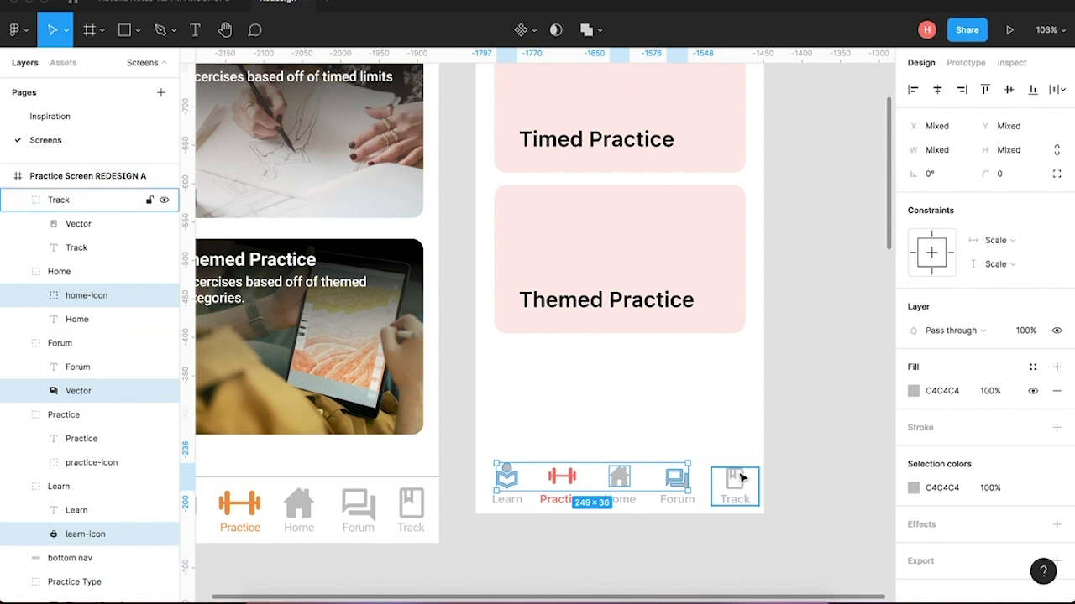
left_click(741, 477, "shift")
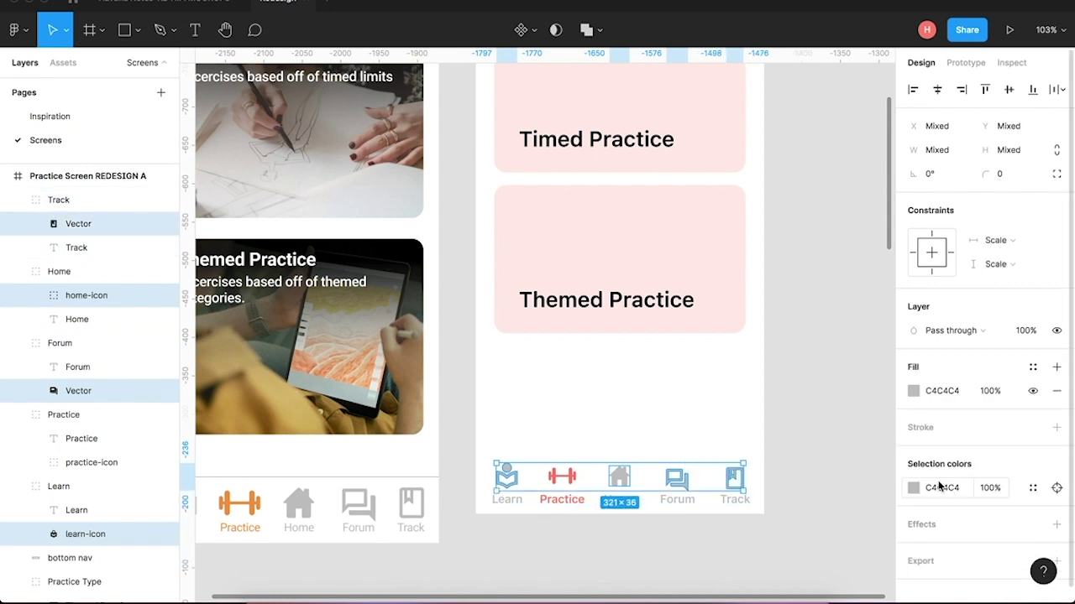
left_click(946, 393)
type("CCD1E4")
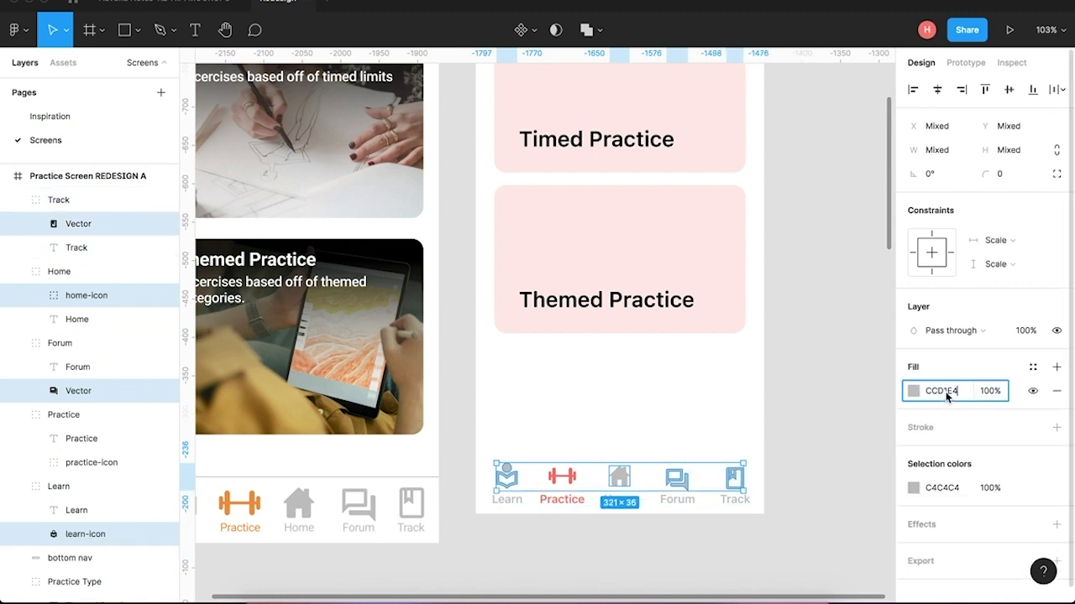
key("Return")
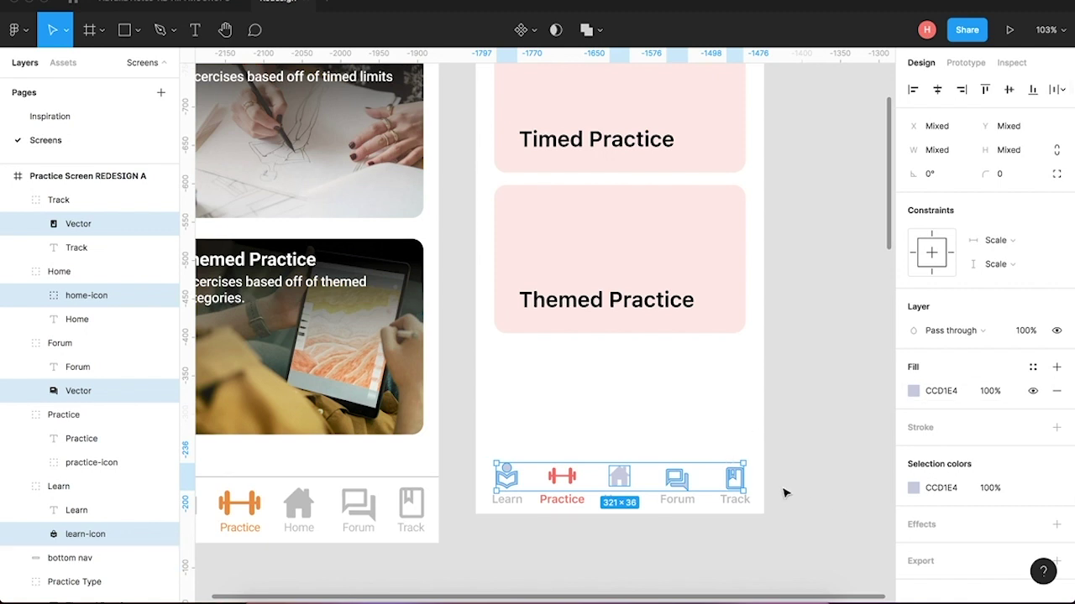
left_click(722, 581)
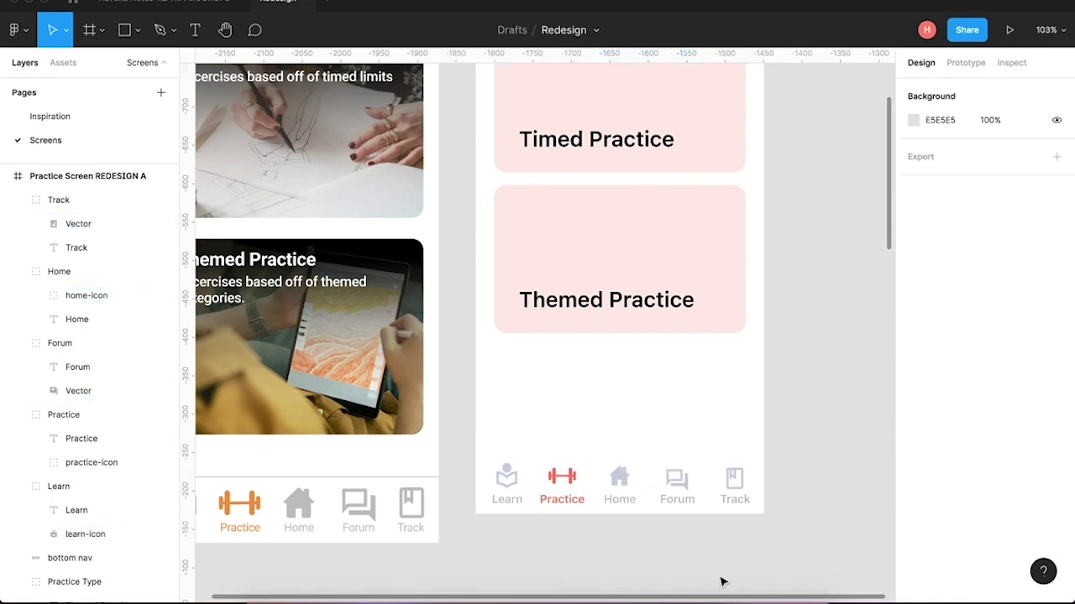
Set the text fill of the Learn, Home, Forum and Track labels in the redesign's navigation bar to CCD1E4.
left_click(505, 502)
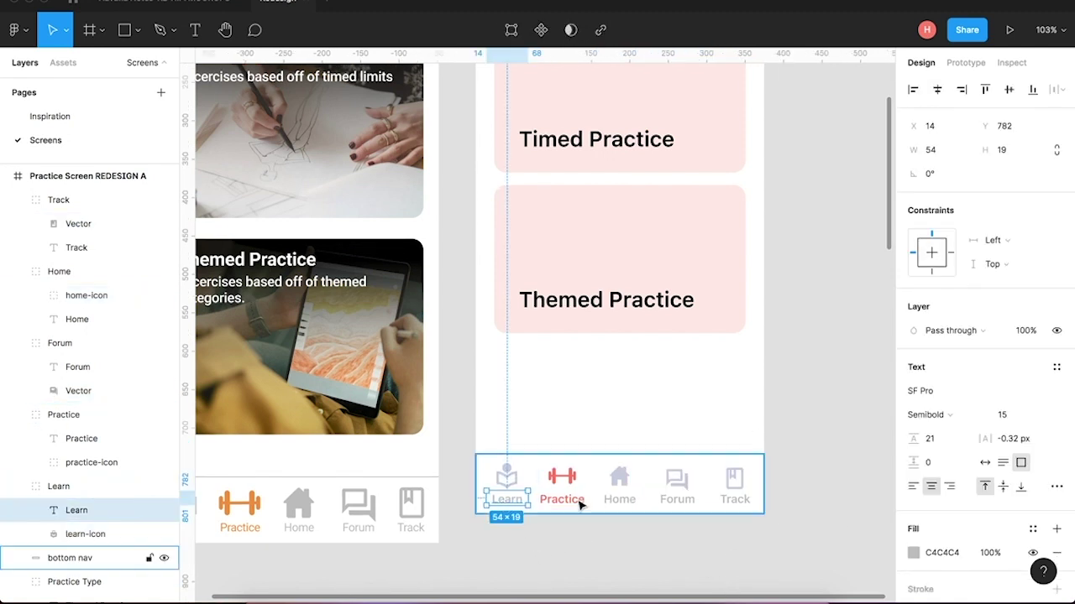
left_click(626, 499, "shift")
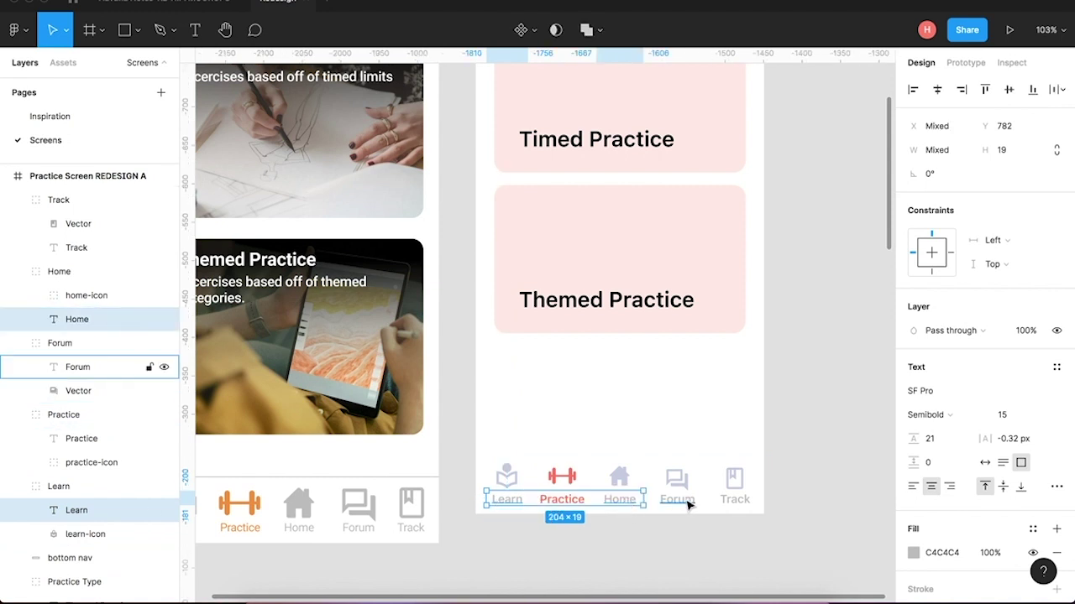
left_click(682, 502, "shift")
left_click(740, 502, "shift")
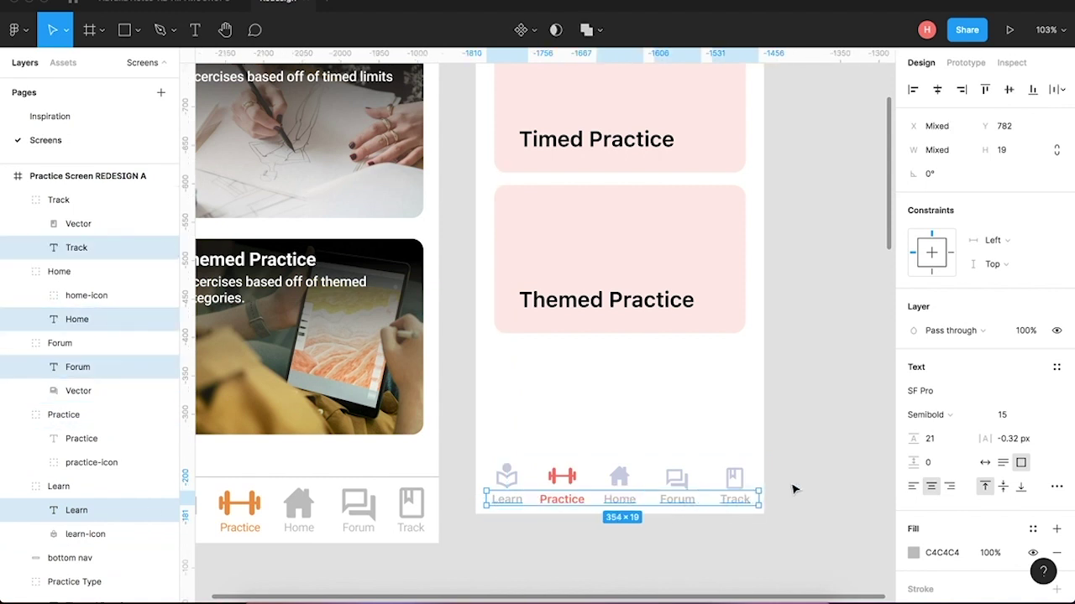
left_click(940, 553)
type("CCD1E4")
key("Return")
left_click(858, 546)
scroll(848, 490, "down", 5)
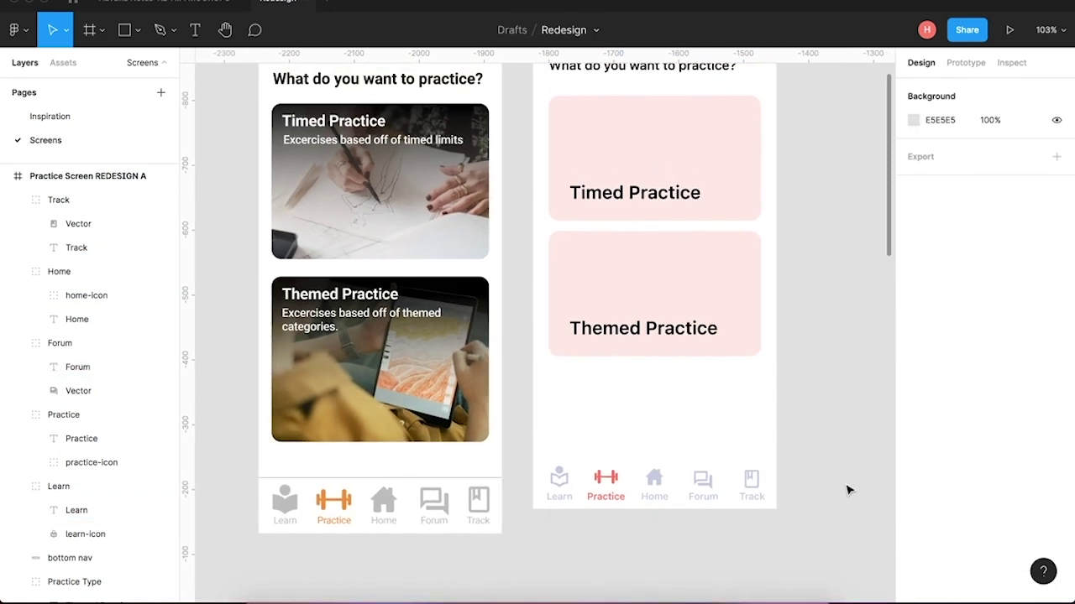
scroll(848, 490, "down", 3)
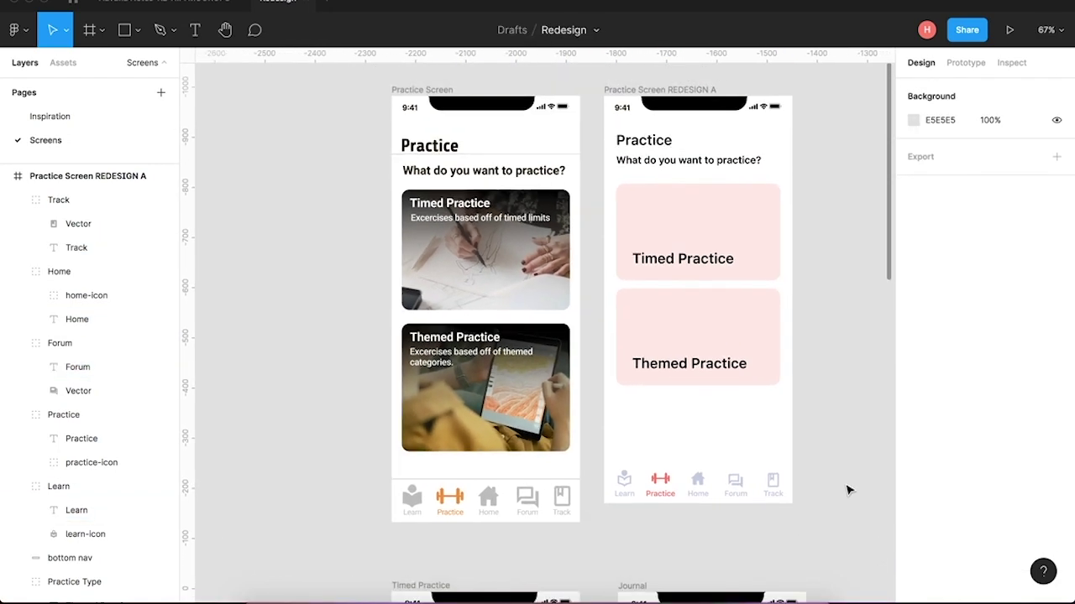
scroll(848, 490, "up", 5)
scroll(848, 490, "up", 1)
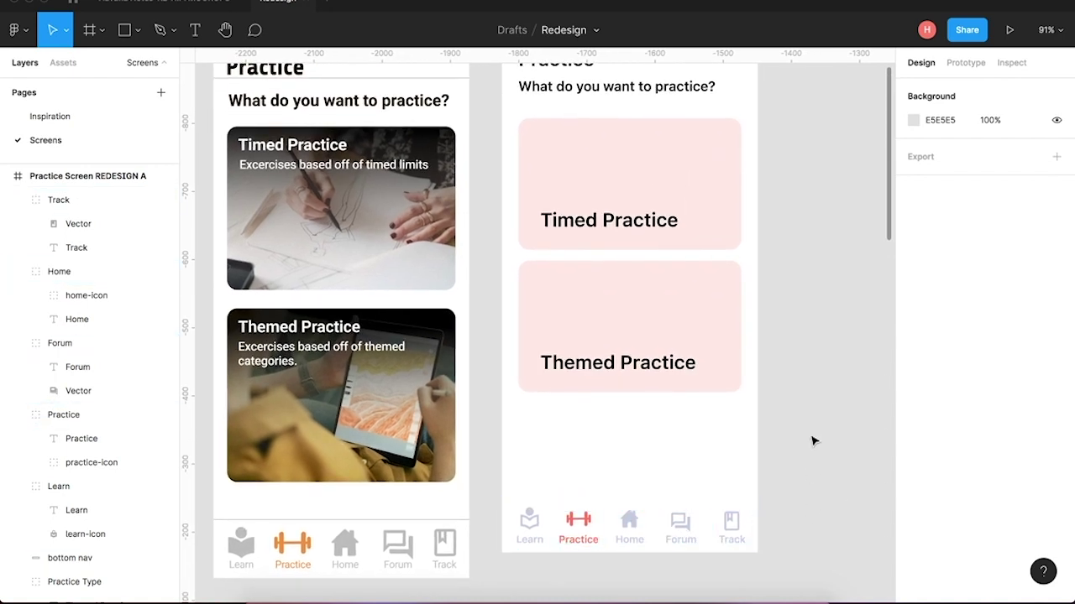
scroll(813, 439, "up", 1)
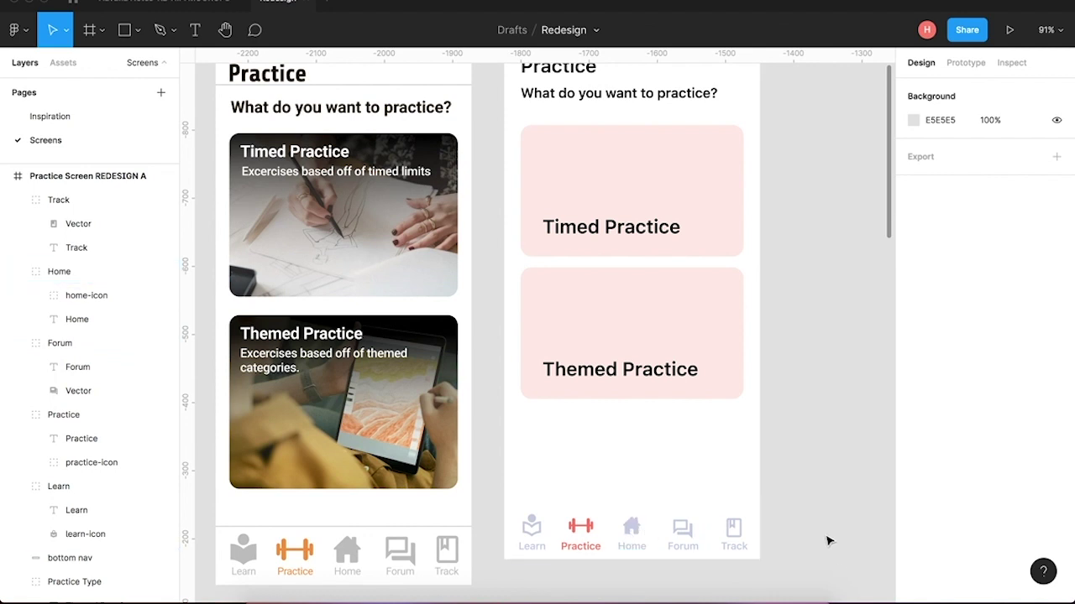
scroll(828, 541, "down", 2)
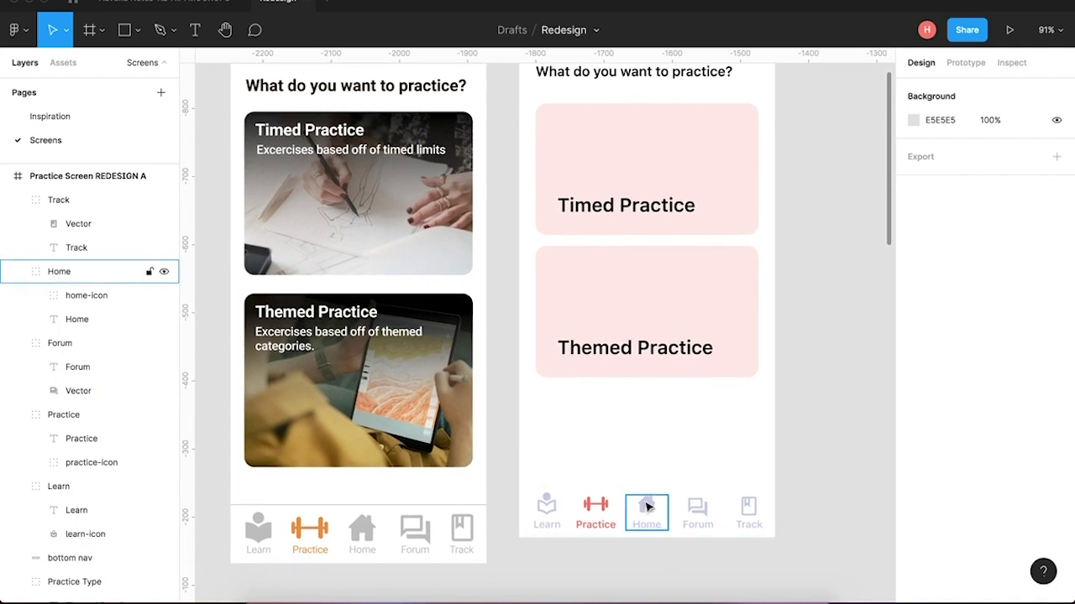
Search the Community plugins for "contrast", install the Contrast plugin by Maark, and return to the Redesign file.
left_click(72, 4)
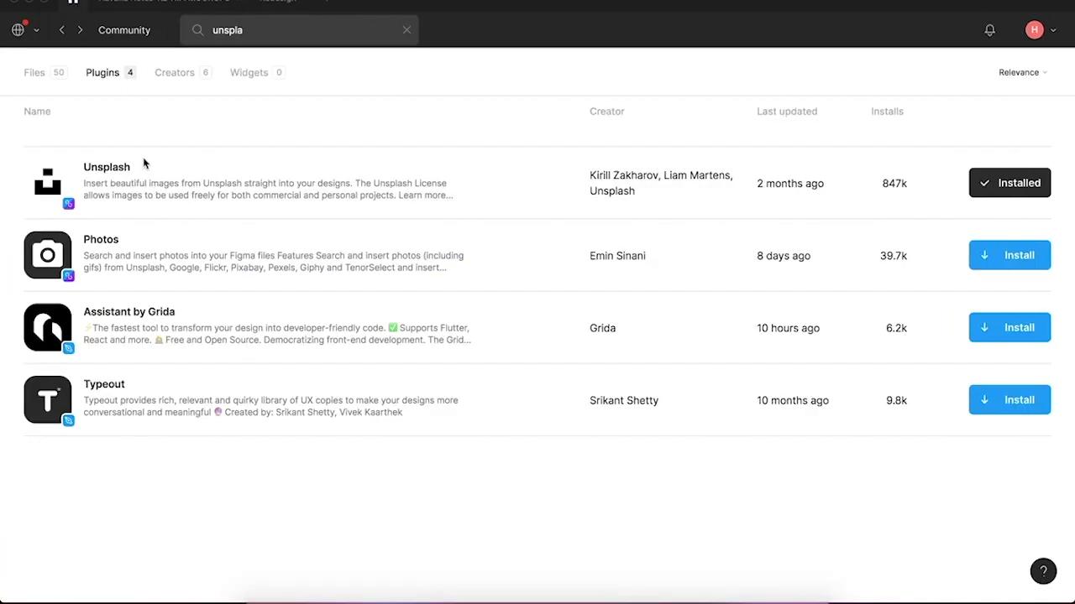
left_click(406, 30)
type("contrast")
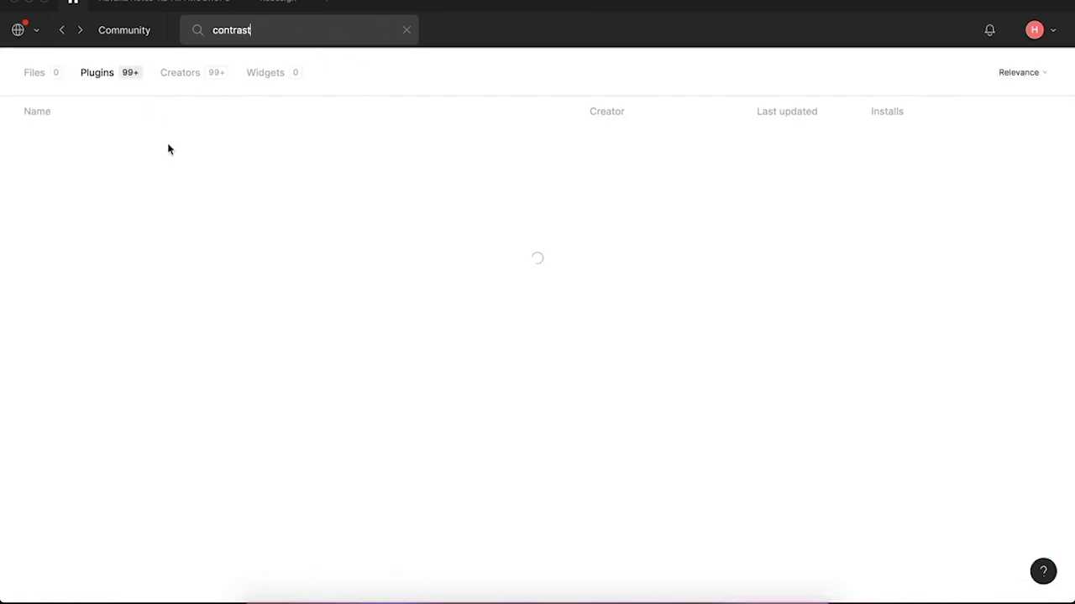
left_click(105, 73)
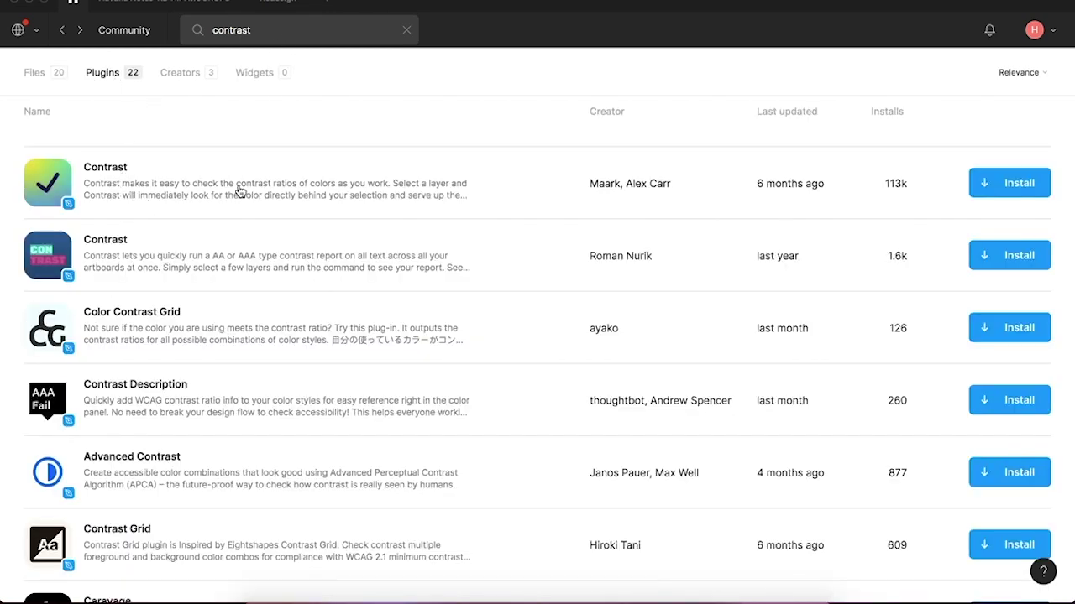
left_click(988, 188)
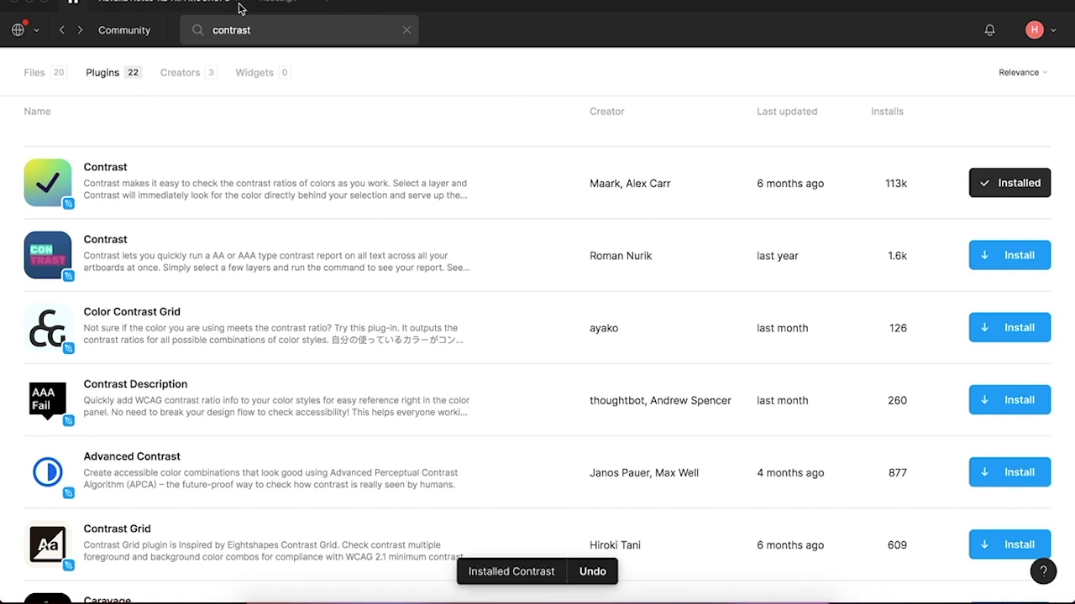
left_click(276, 3)
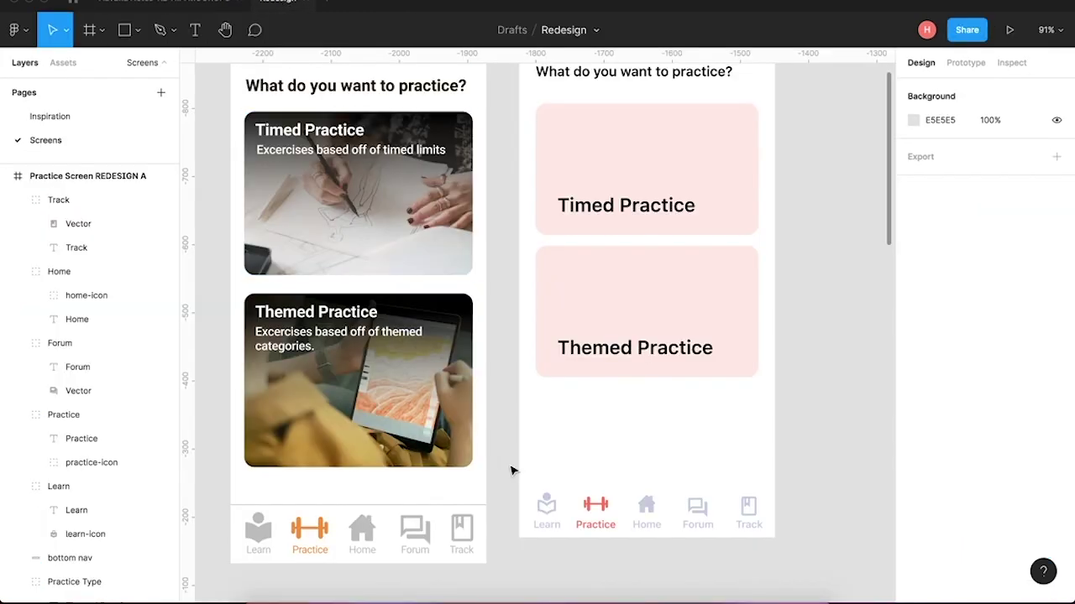
Run the Contrast plugin on the home-icon group in the redesign's navigation bar.
left_click(654, 516)
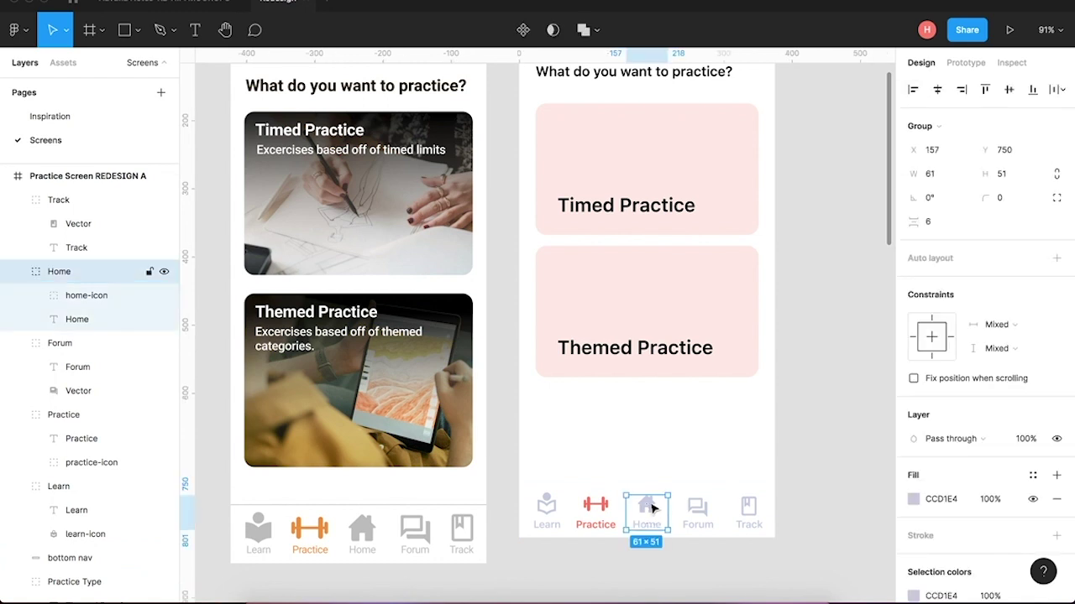
left_click(683, 582)
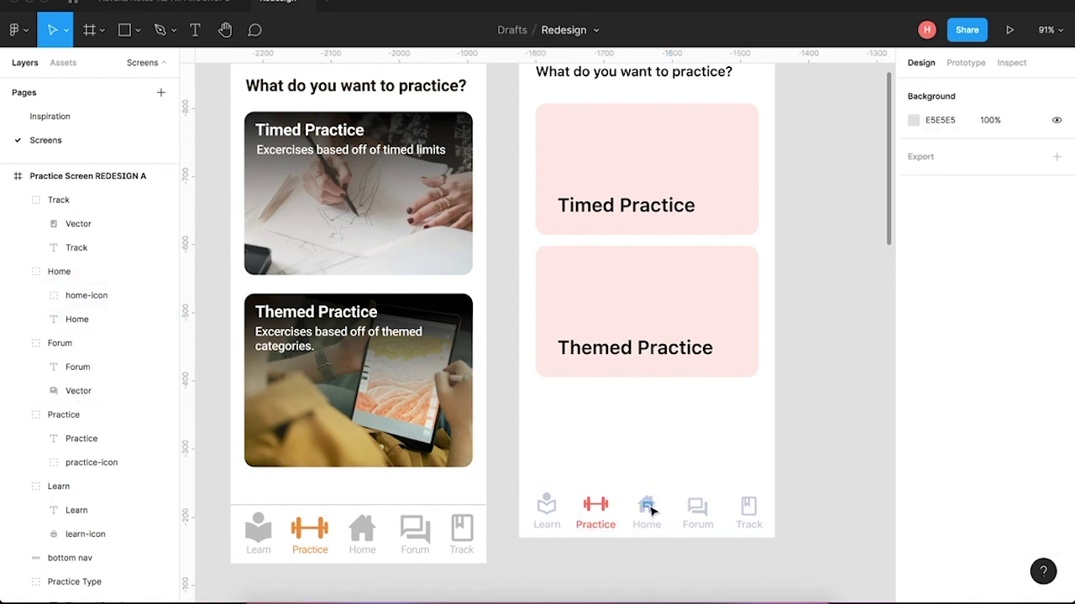
double_click(649, 507)
left_click(648, 505)
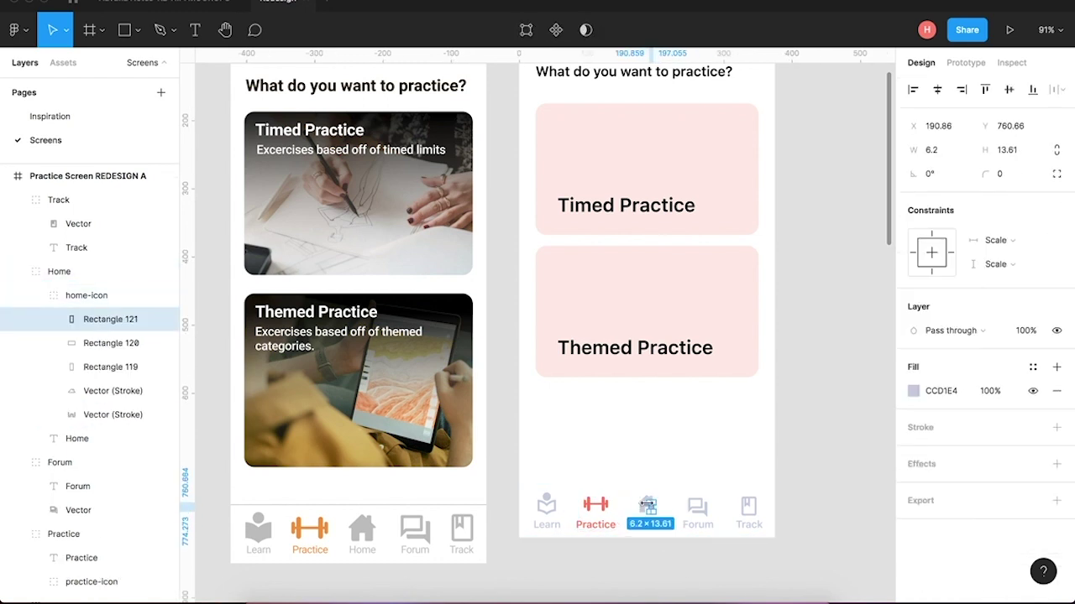
scroll(646, 504, "up", 5)
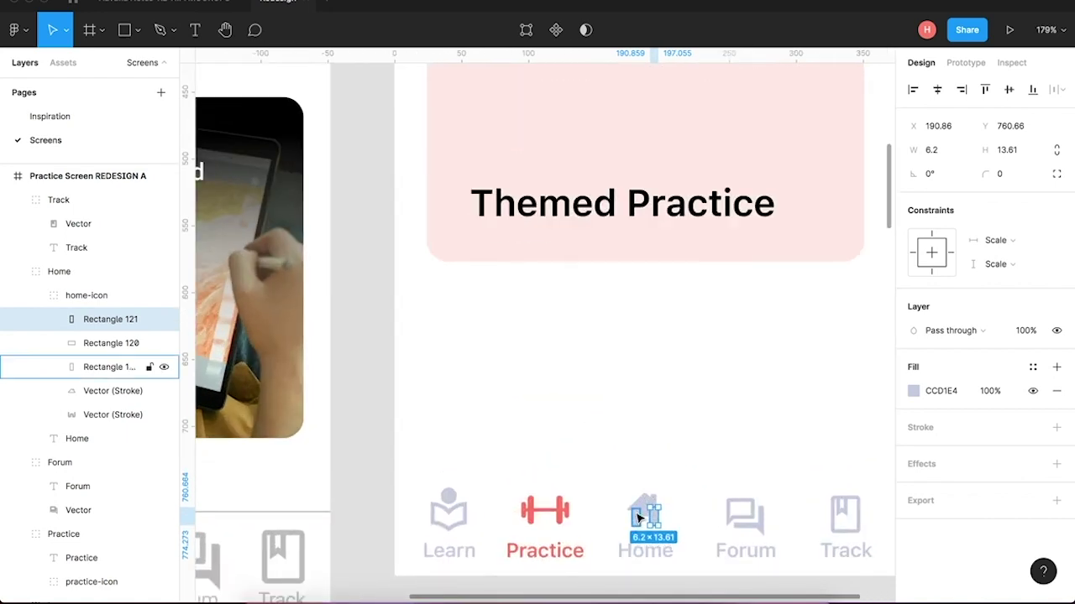
left_click(635, 513)
left_click(591, 439)
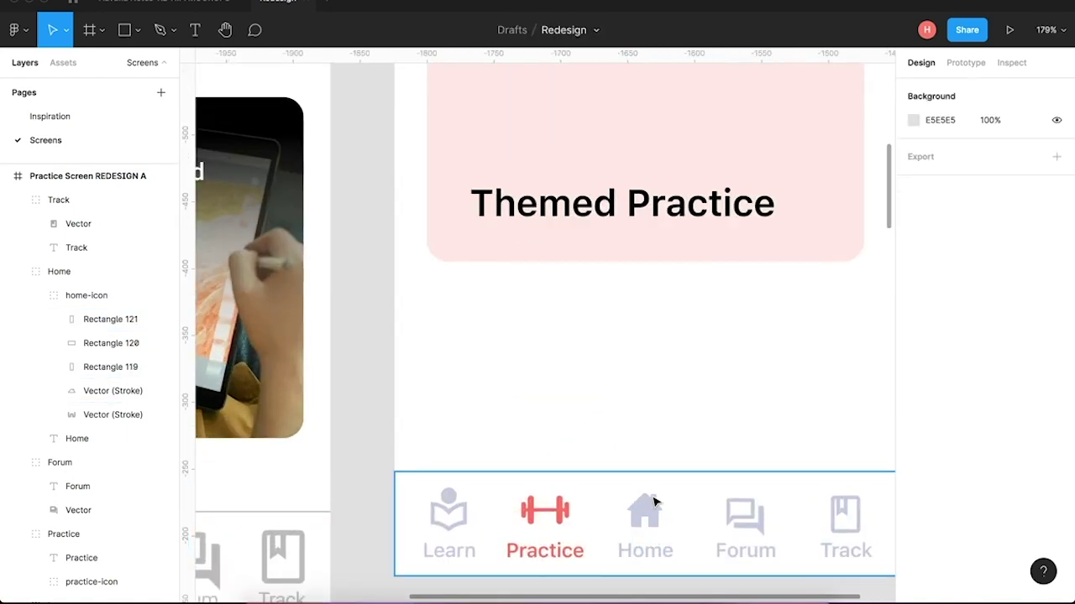
double_click(647, 507)
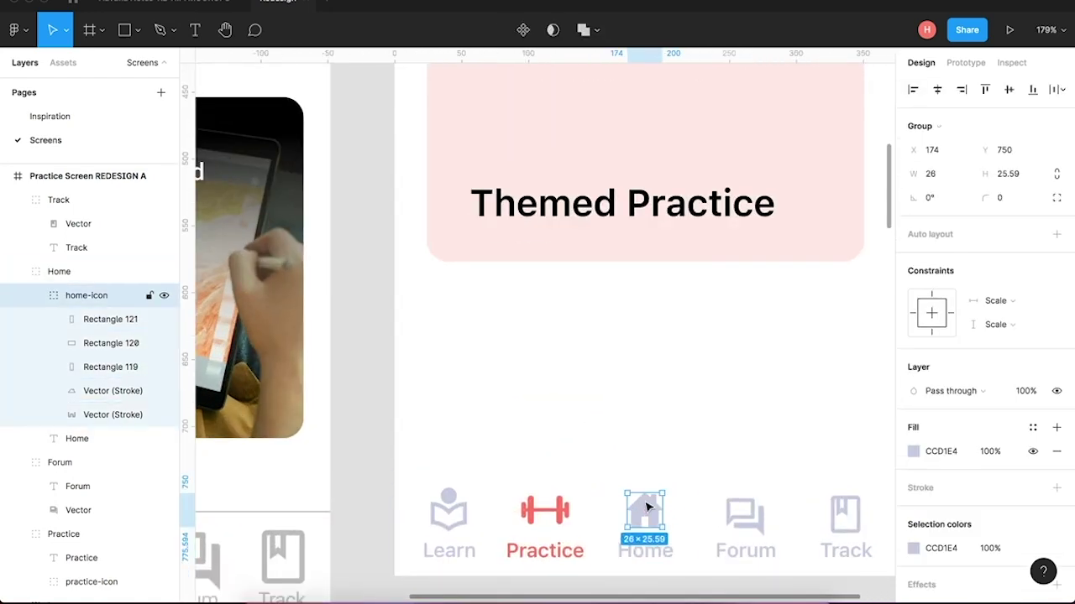
left_click(25, 34)
mouse_move(130, 237)
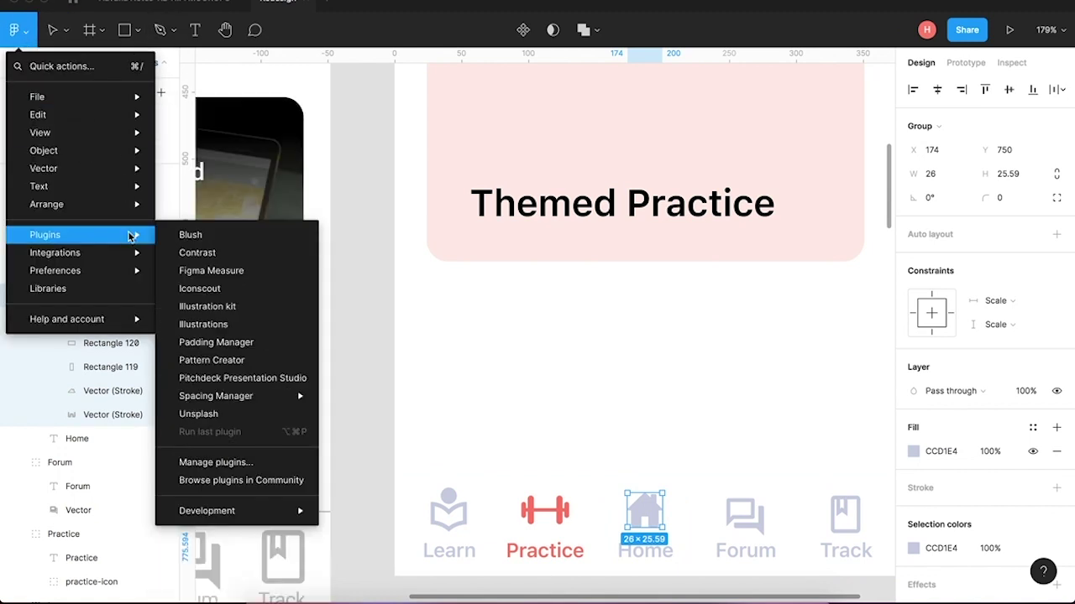
left_click(236, 255)
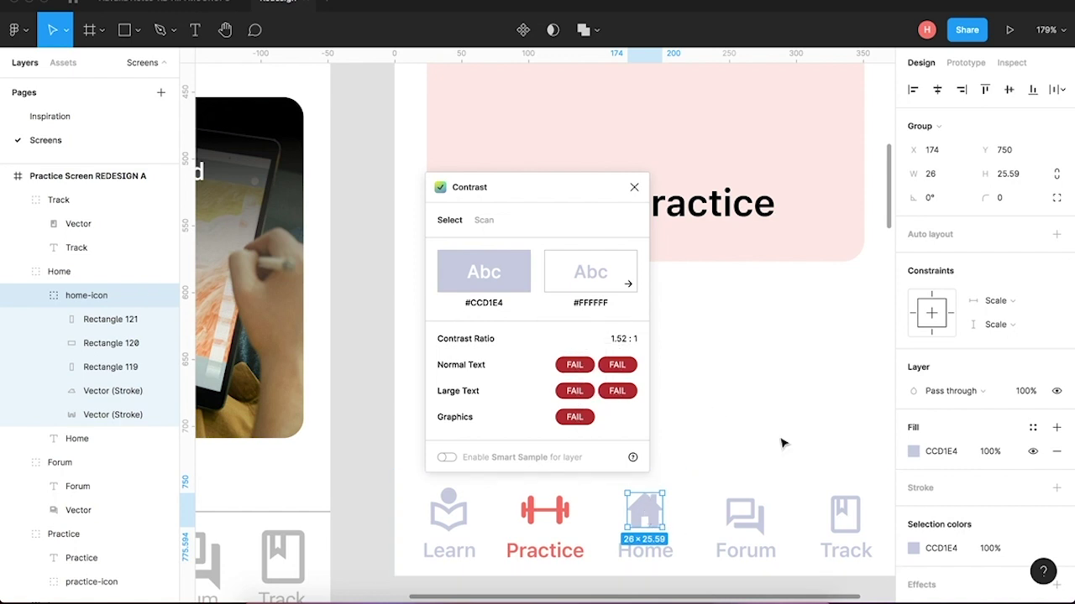
Darken the Home icon's fill to A3AFD9 and its small inner rectangle to 52619A, testing the colours with the Contrast plugin.
left_click(913, 452)
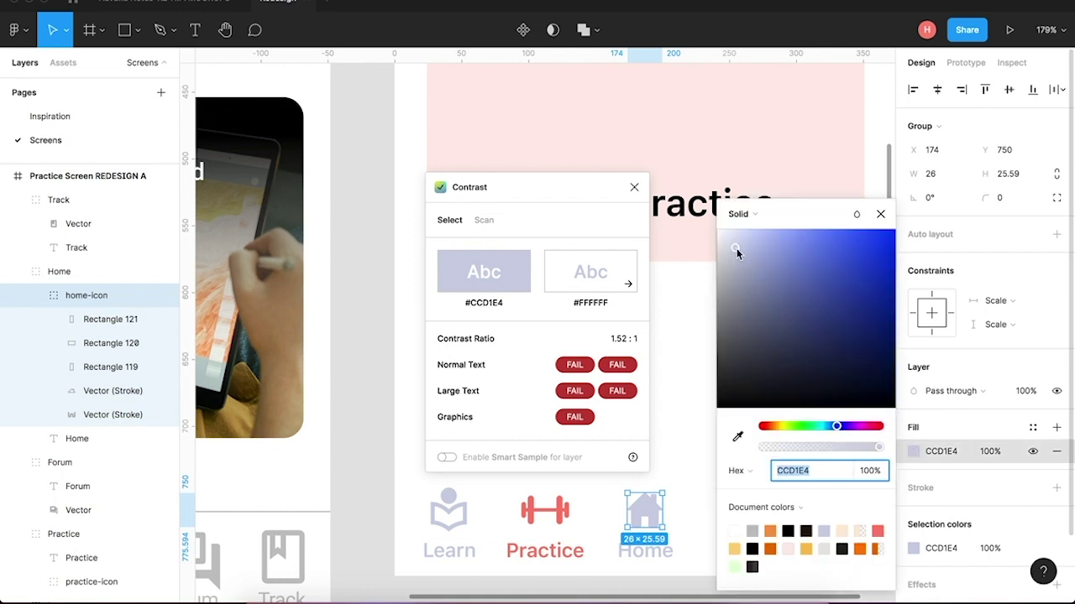
left_click_drag(737, 248, 760, 255)
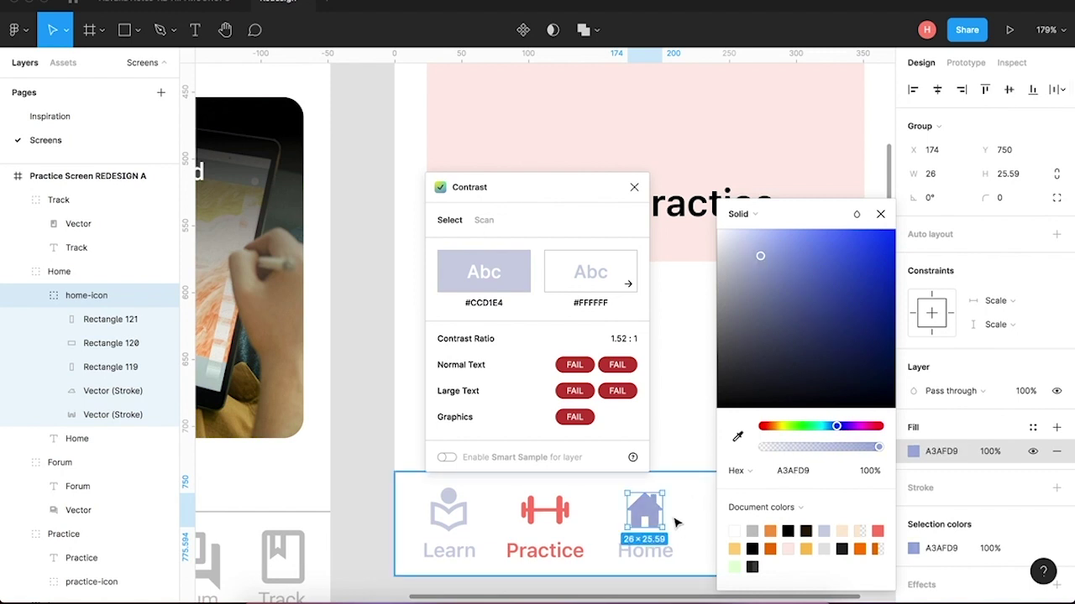
left_click(643, 511)
left_click(644, 508, "super")
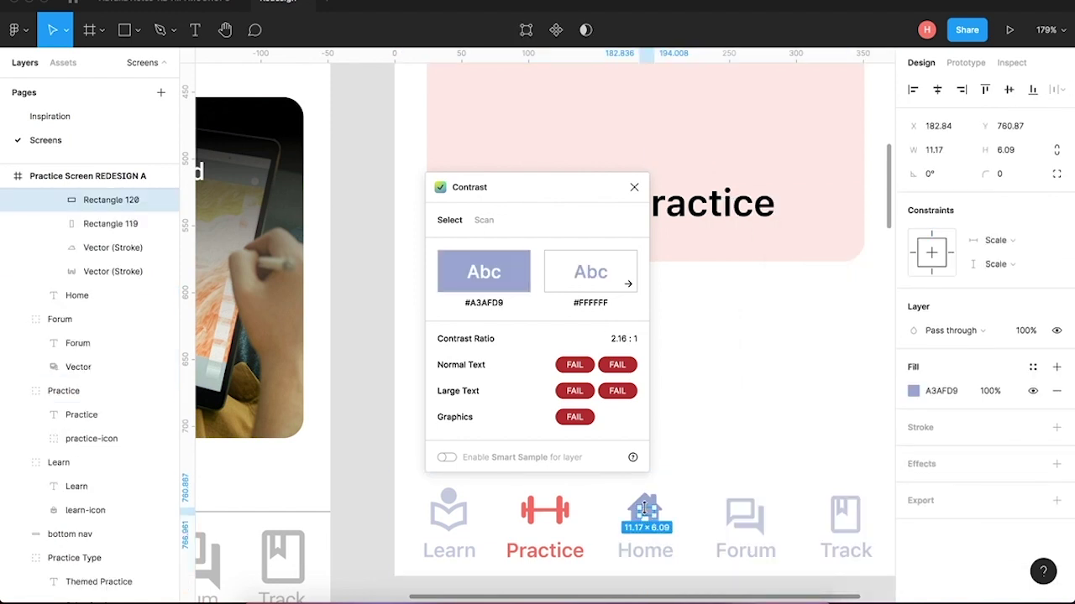
left_click(911, 392)
left_click_drag(795, 282, 790, 269)
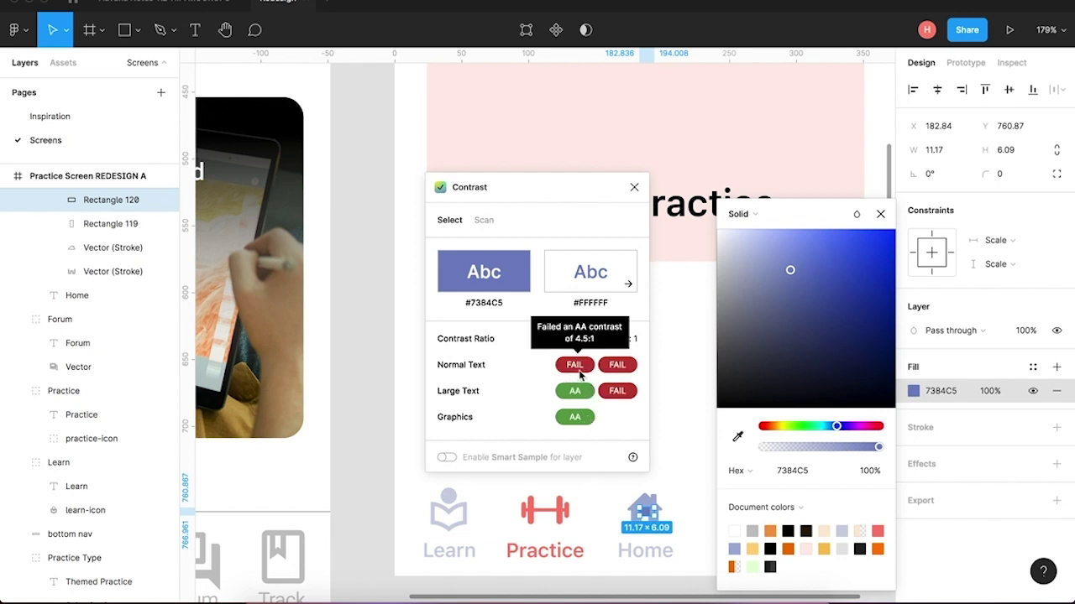
left_click(800, 302)
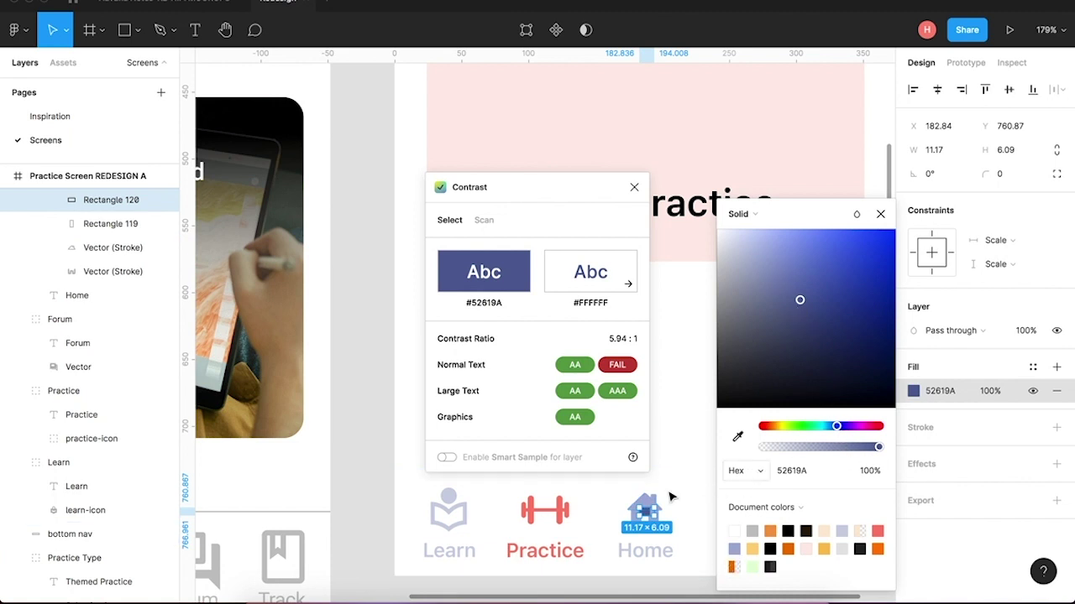
left_click(374, 542)
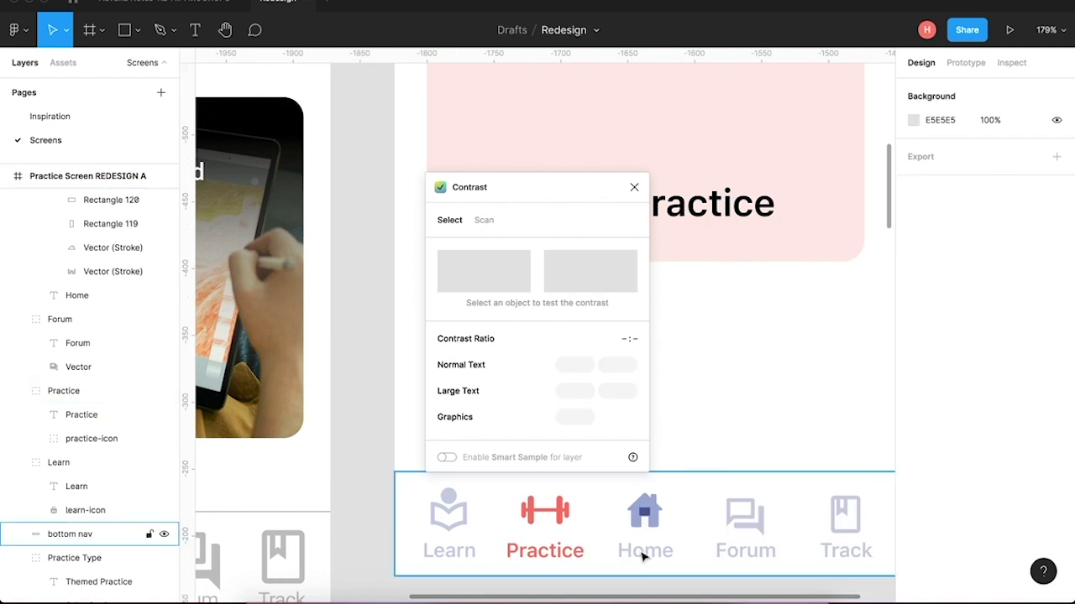
Set the fill of the Learn, Home, Forum and Track icons in the redesign's navigation bar to 52619A.
left_click(659, 522)
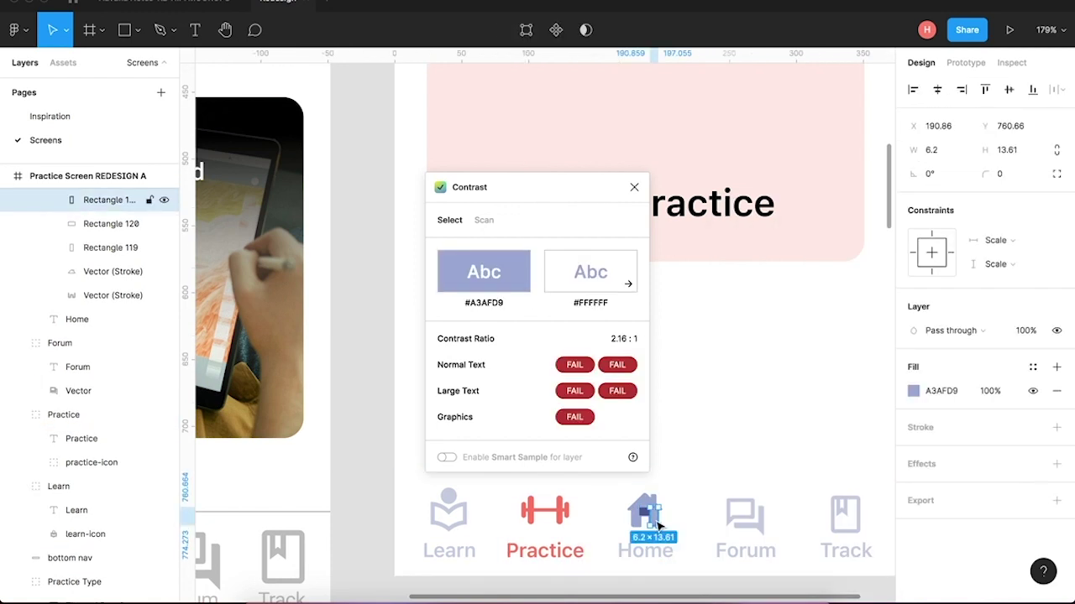
left_click(454, 513)
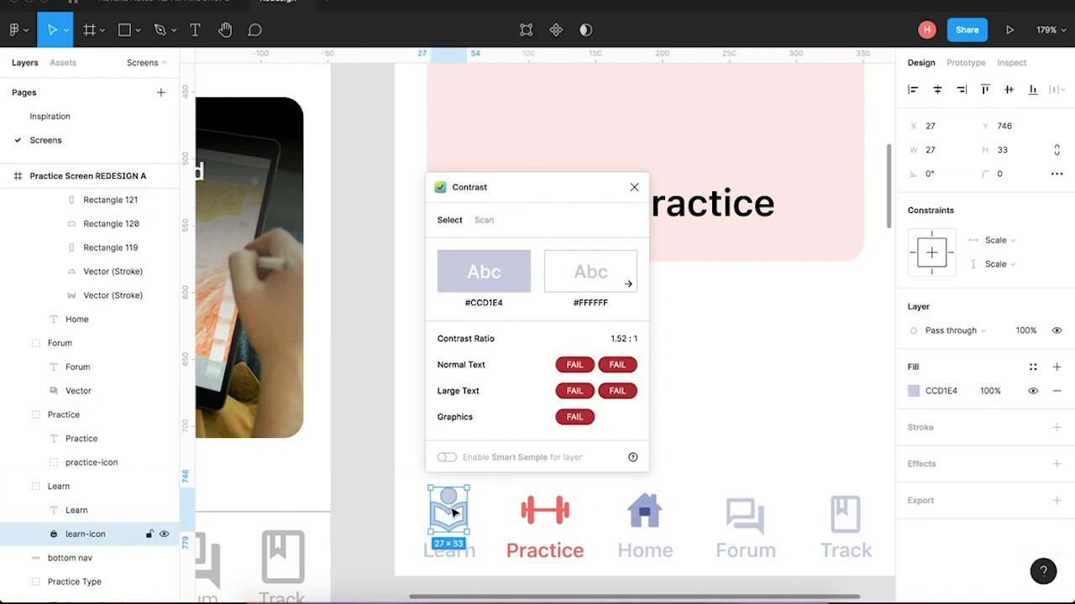
left_click(651, 502, "shift")
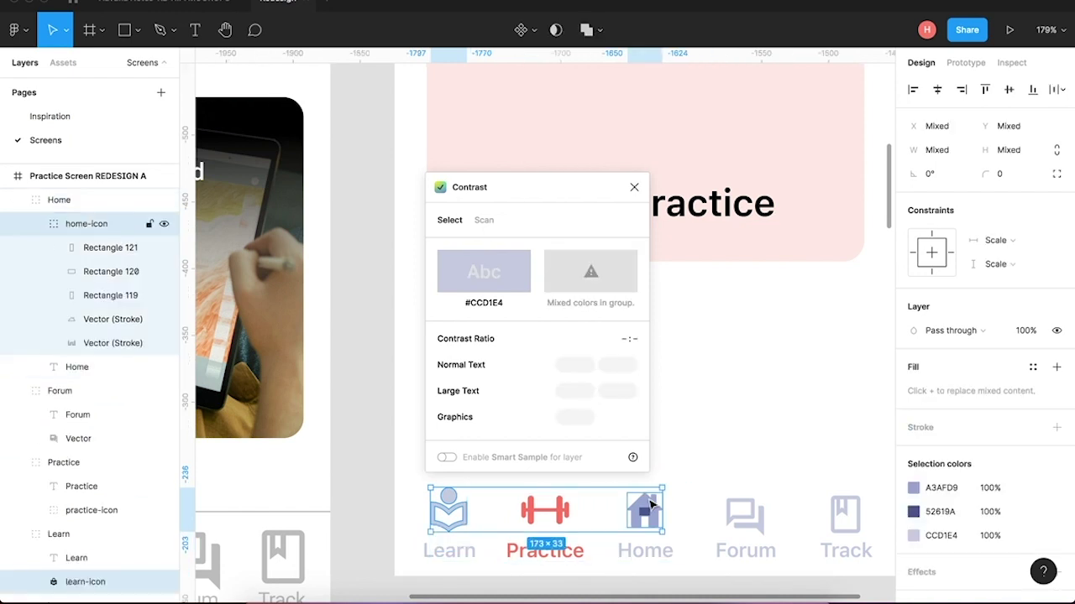
left_click(753, 516, "shift")
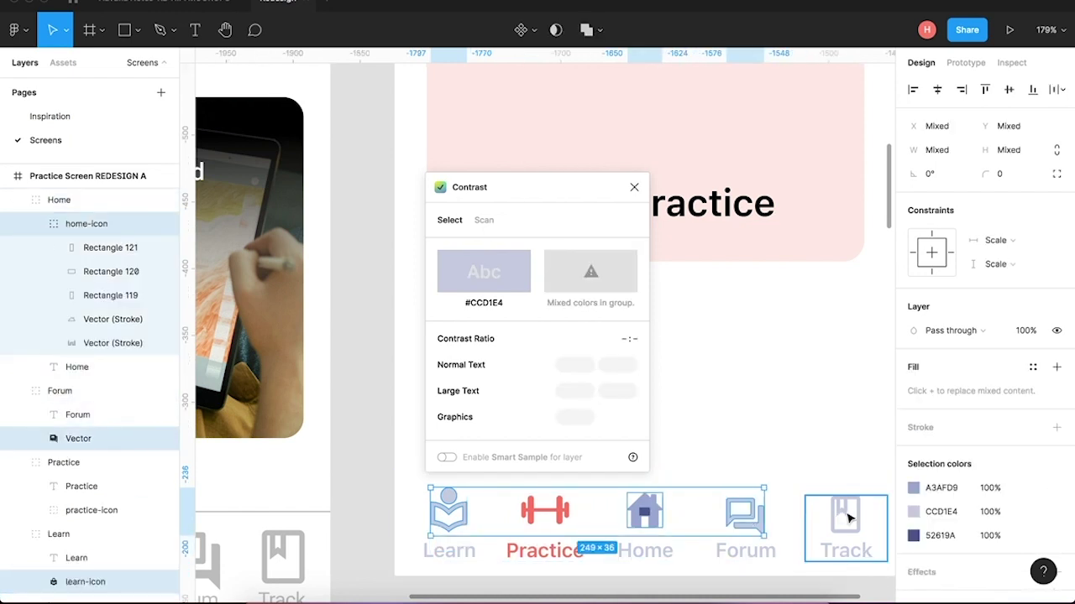
left_click(846, 513, "shift")
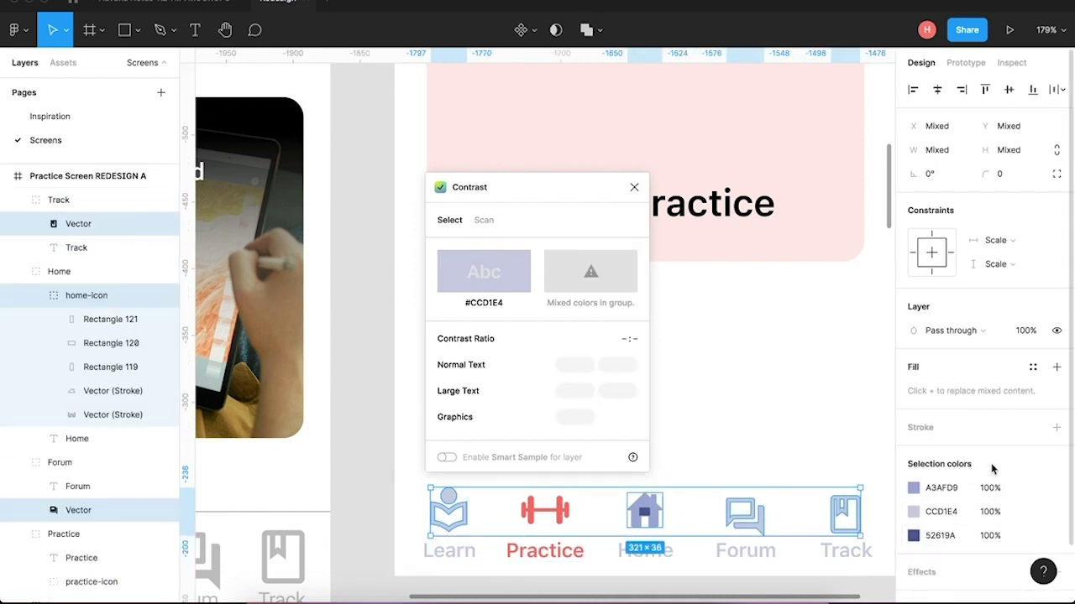
scroll(990, 470, "down", 2)
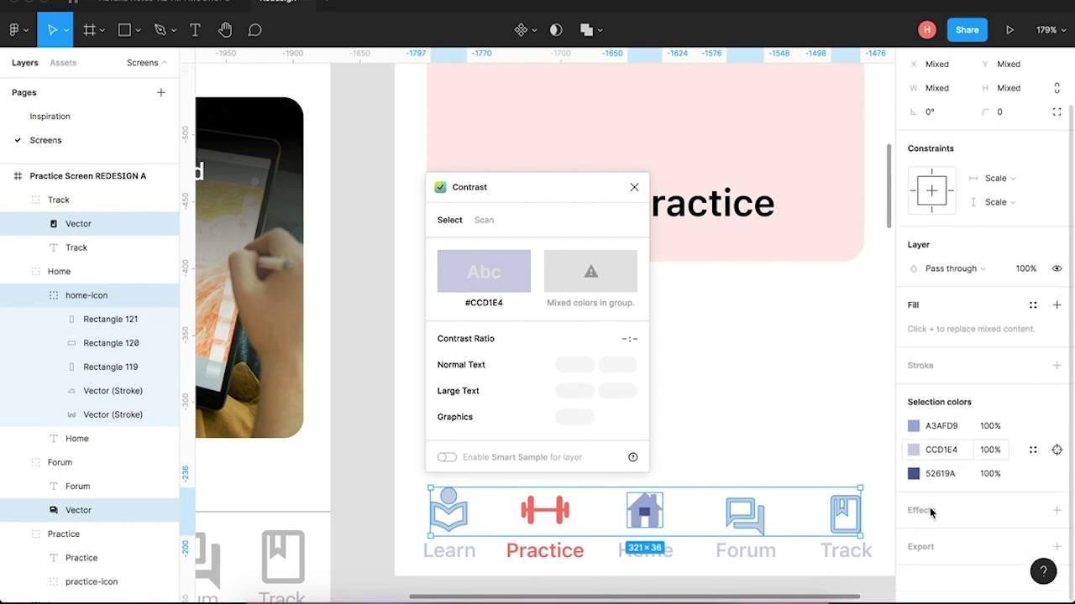
scroll(1041, 420, "up", 2)
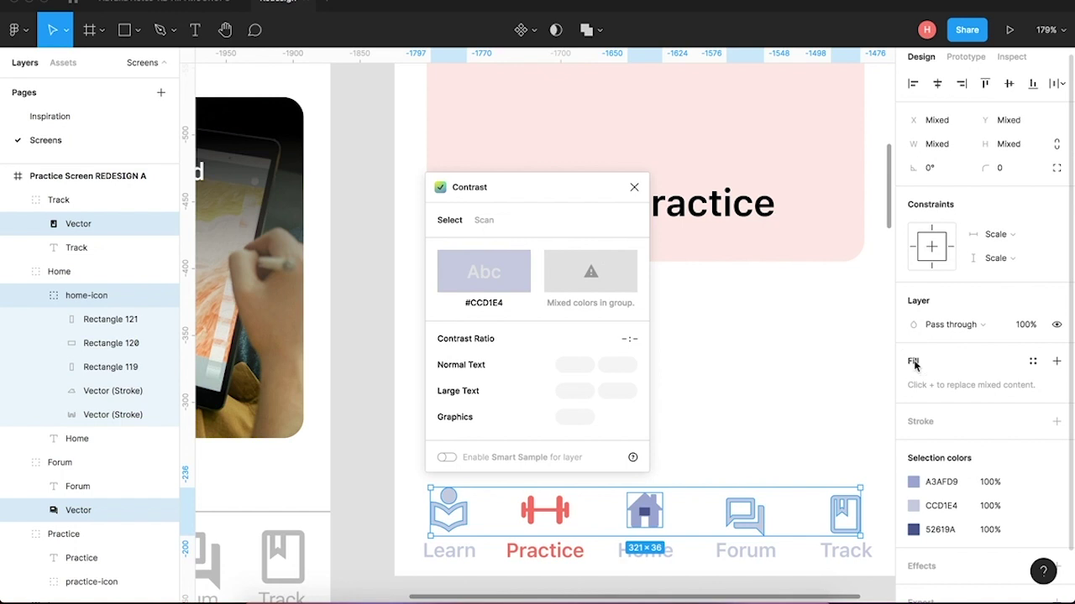
left_click(1056, 361)
left_click(796, 461)
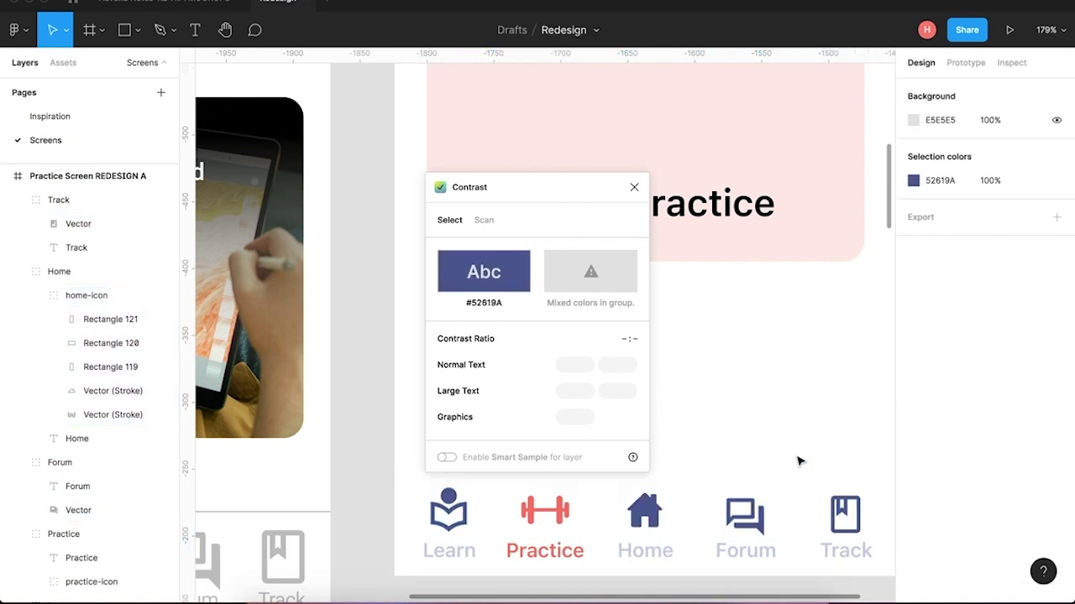
Match the text fill of the Learn, Home, Forum and Track labels to the Forum icon's 52619A and close the Contrast plugin.
scroll(714, 496, "down", 5)
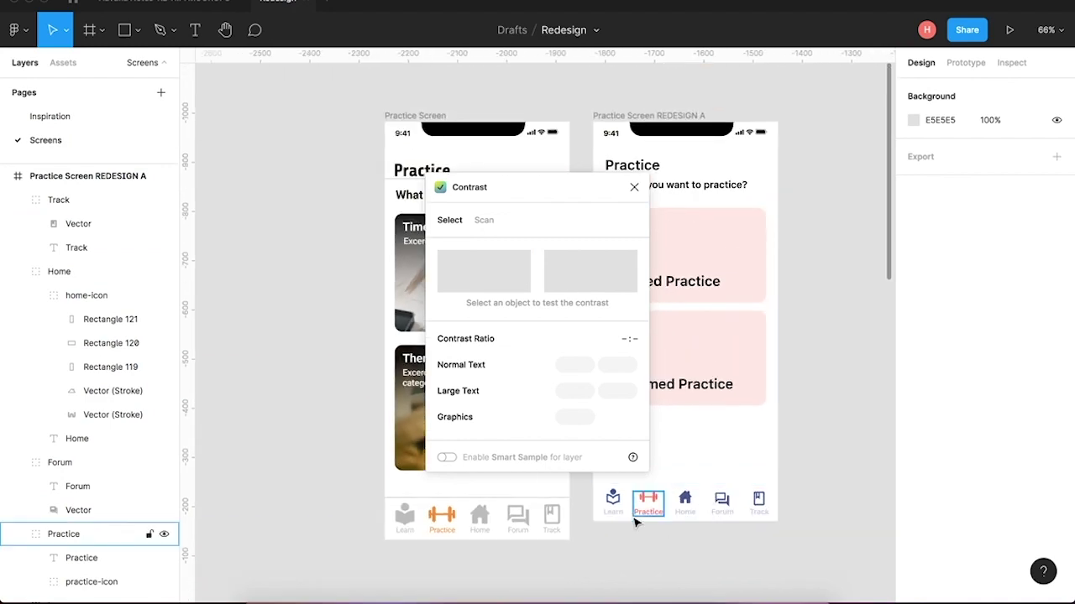
scroll(613, 507, "up", 5)
left_click(589, 512)
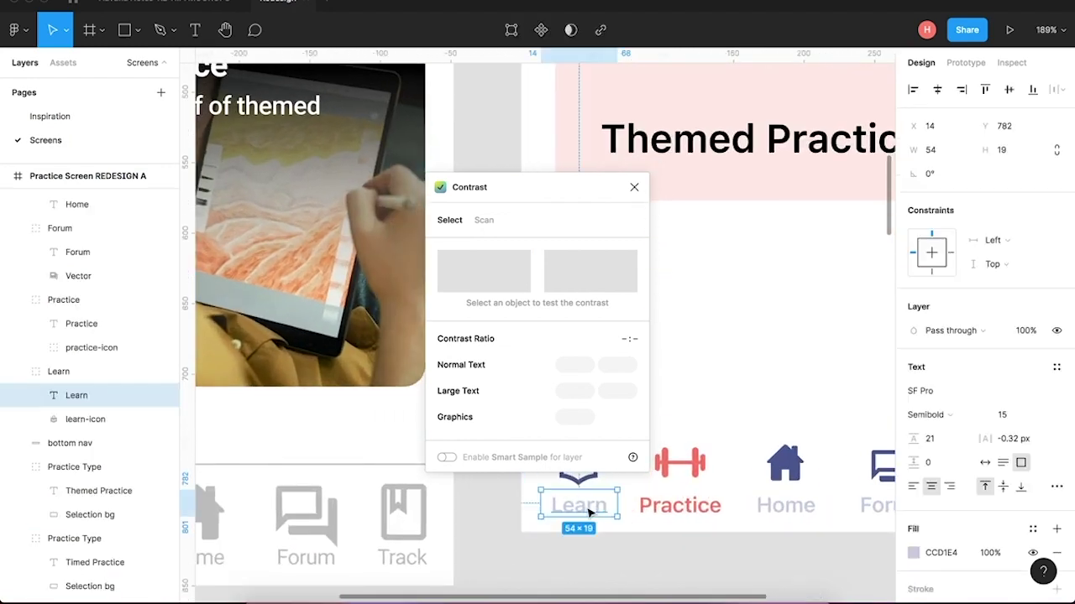
left_click(785, 506, "shift")
left_click(878, 508, "shift")
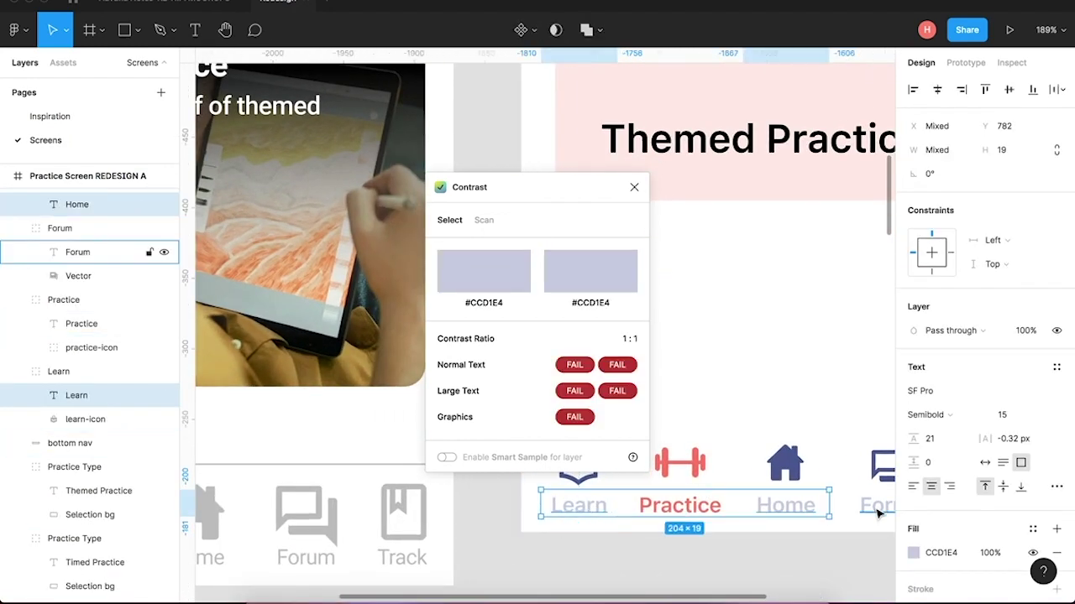
scroll(878, 511, "right", 5)
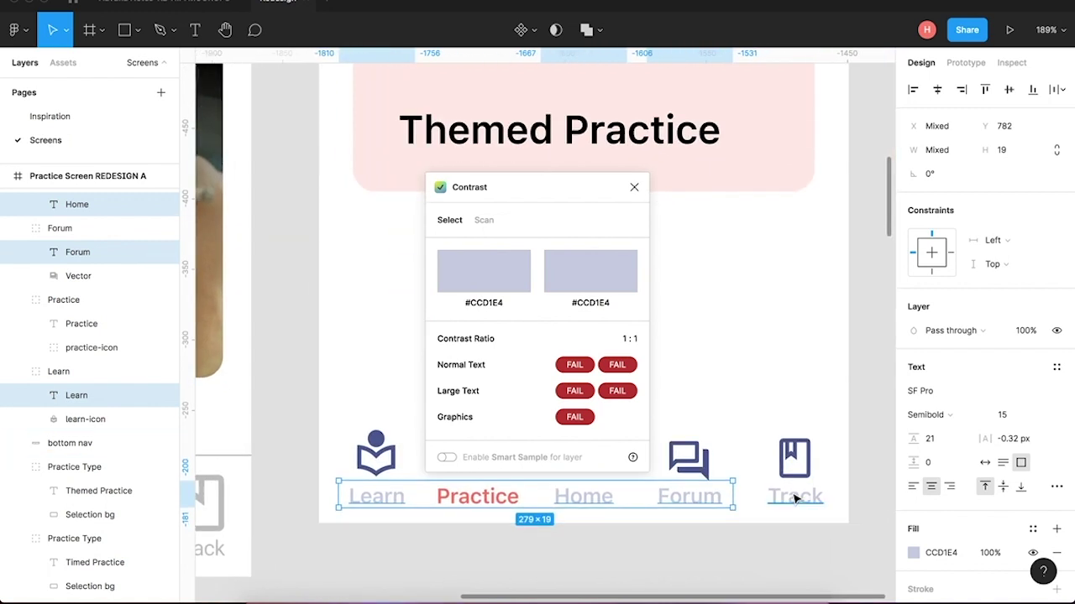
left_click(794, 501, "shift")
left_click(914, 553)
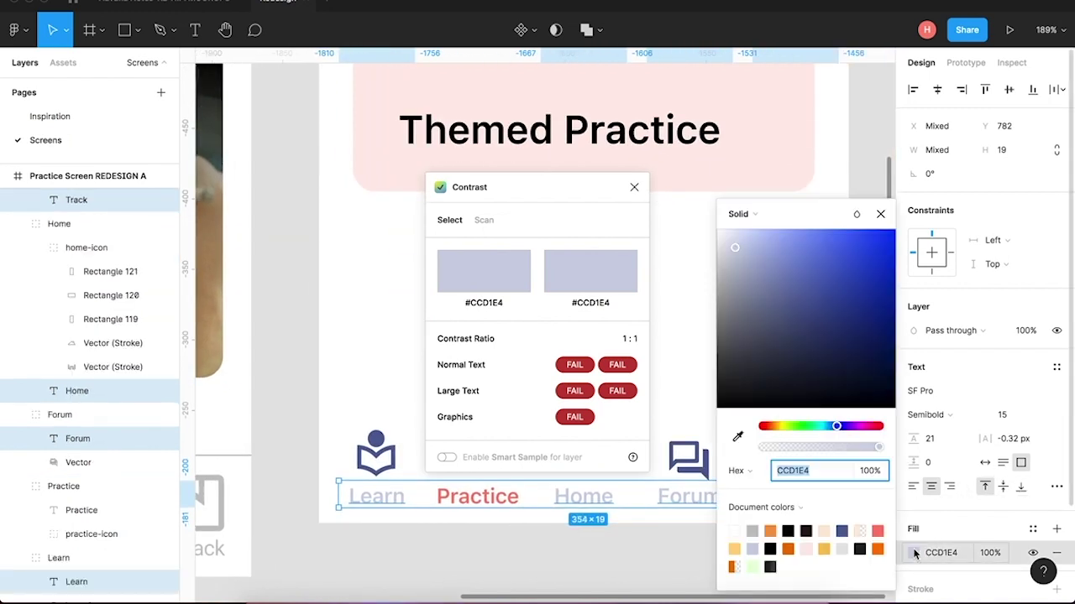
left_click(737, 437)
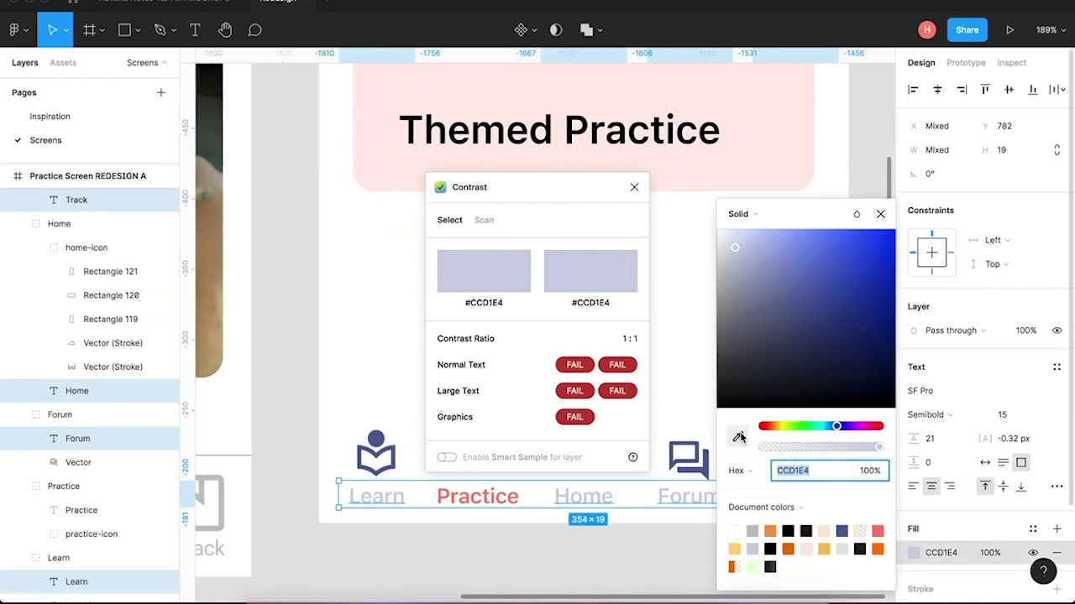
left_click(690, 457)
left_click(601, 579)
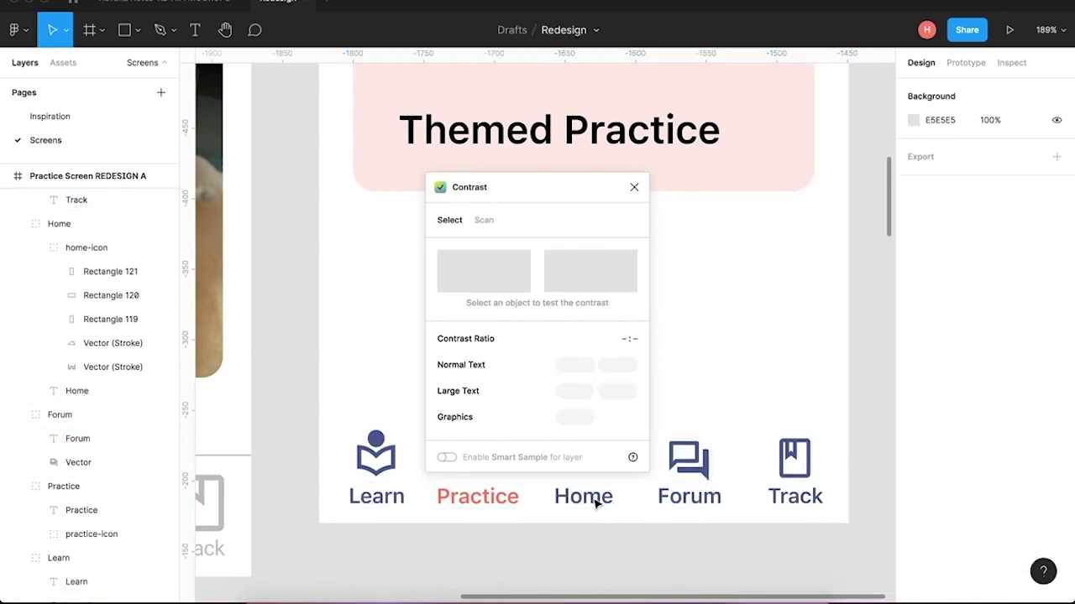
left_click(634, 187)
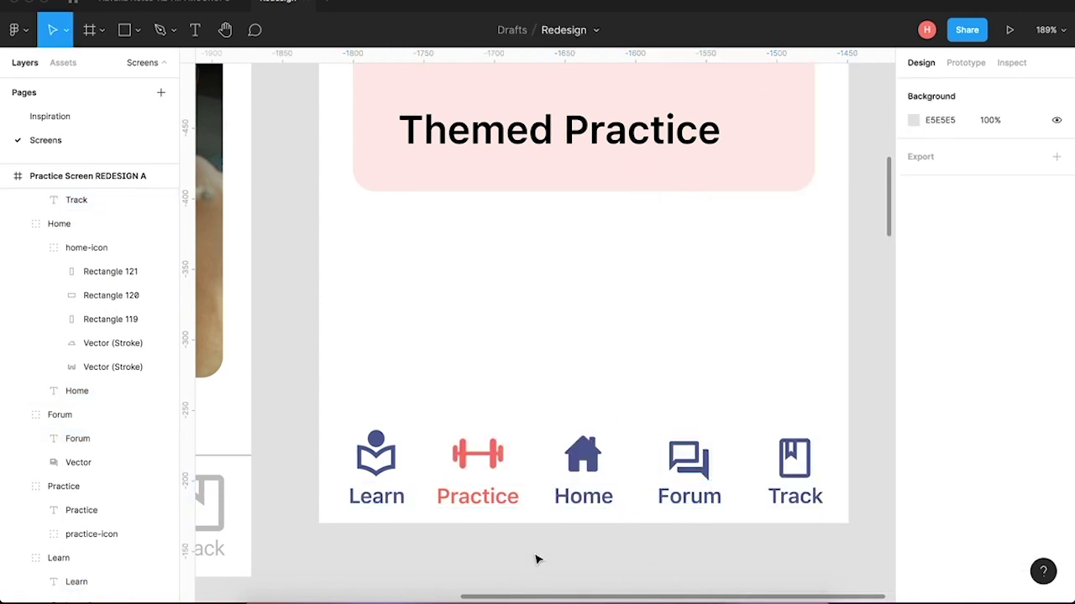
Compare the redesign's recoloured navigation bar and layout with the original Practice screen.
scroll(567, 552, "down", 5)
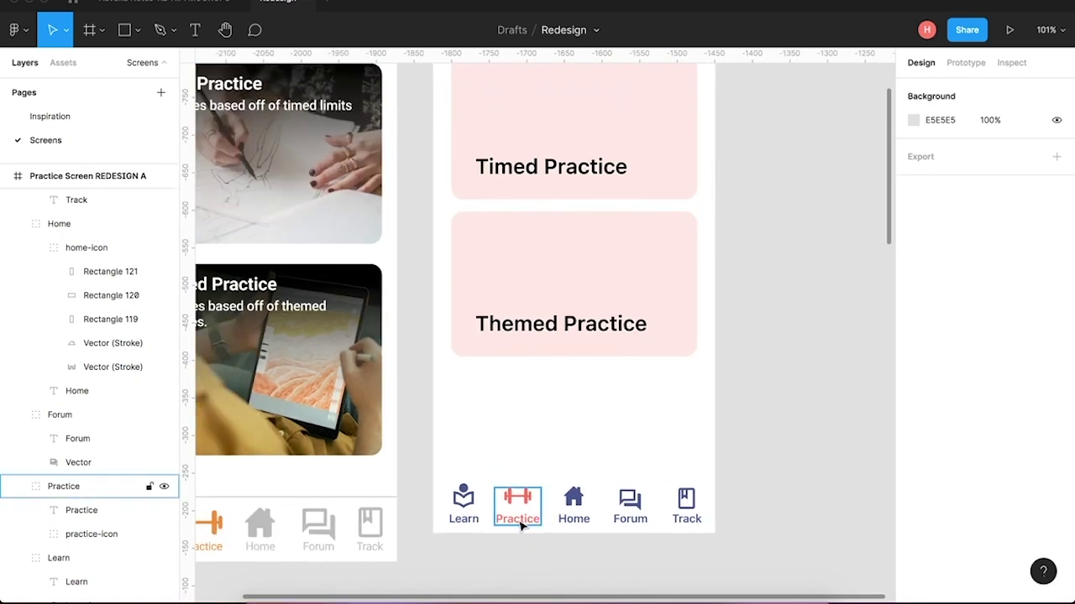
scroll(520, 526, "left", 2)
scroll(521, 527, "down", 1)
scroll(521, 527, "left", 2)
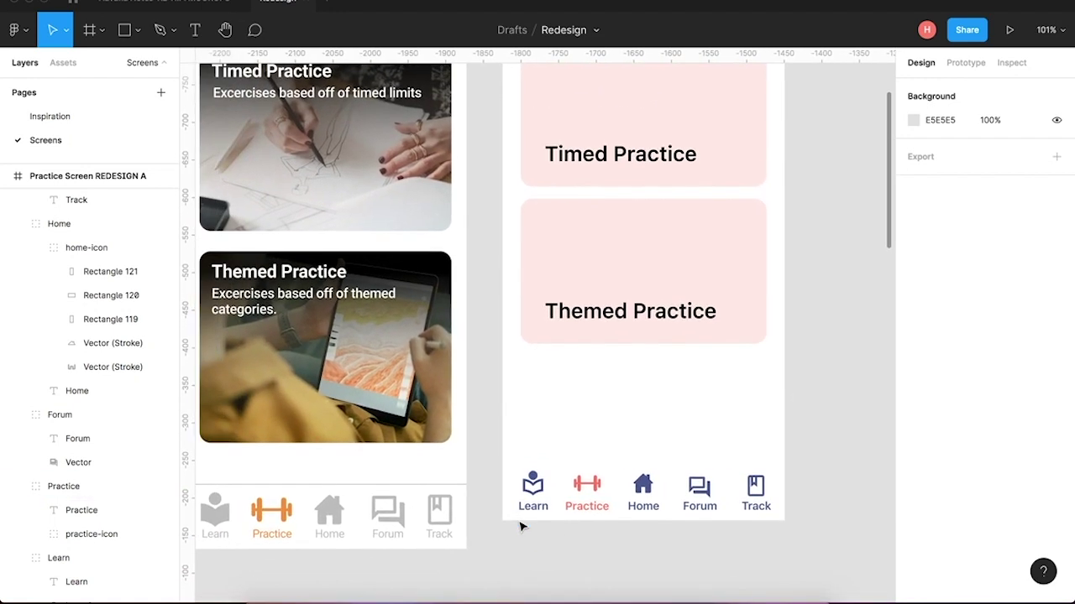
scroll(520, 526, "left", 2)
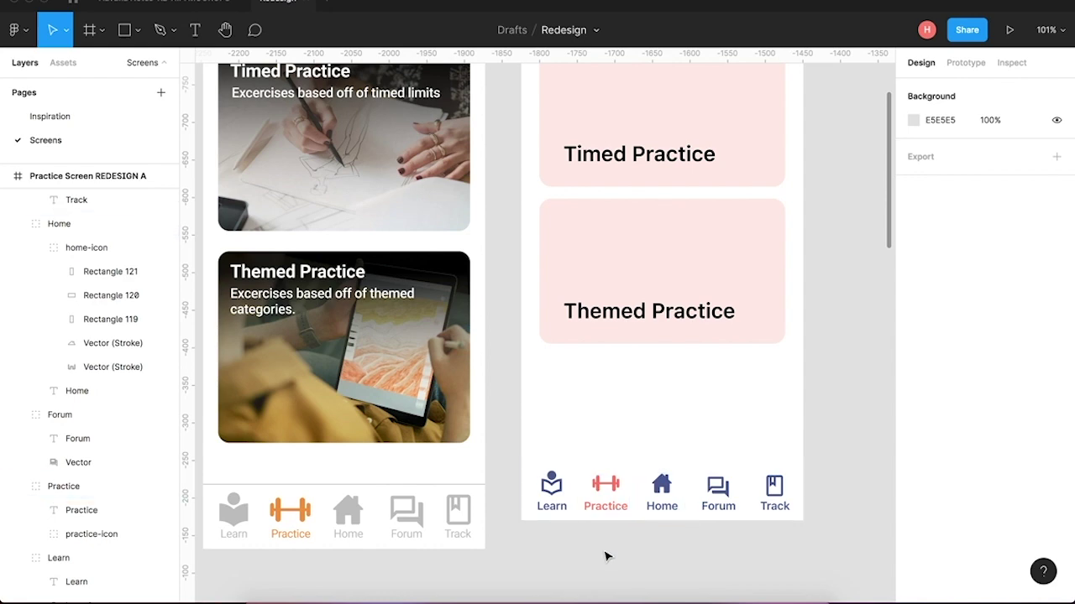
scroll(608, 557, "down", 5)
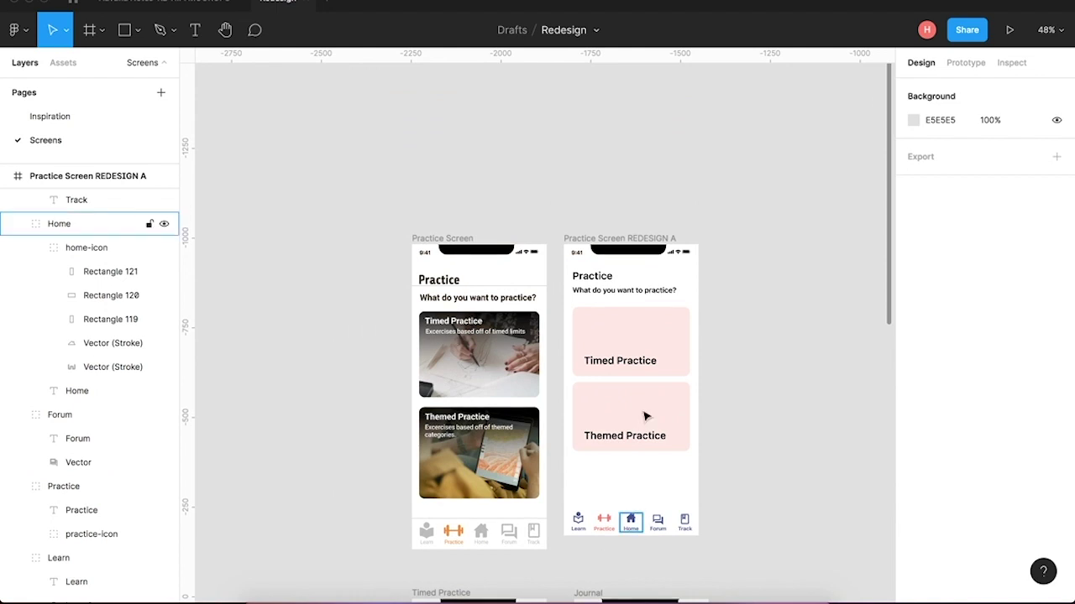
left_click(577, 242)
left_click_drag(576, 241, 728, 286)
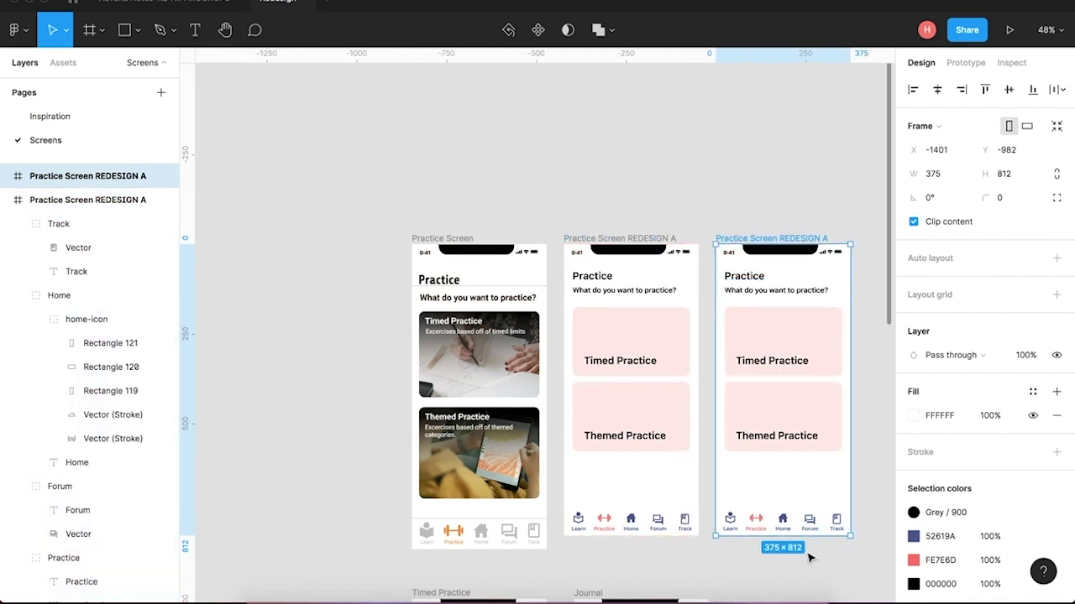
key("Delete")
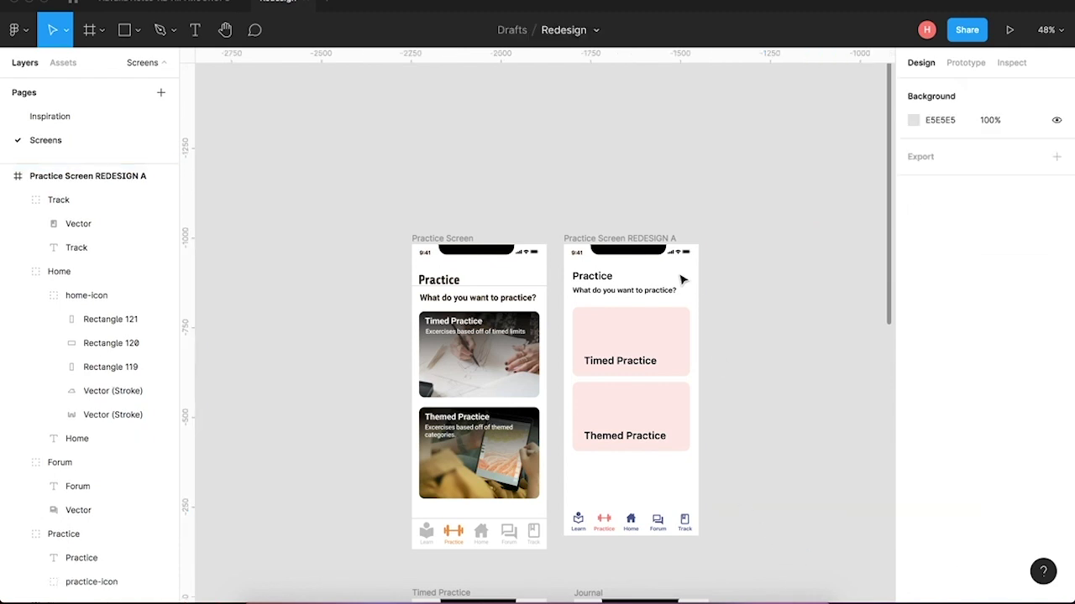
Duplicate the Practice Screen REDESIGN A frame beside itself and rename the copy Nav Design B.
left_click(612, 238)
left_click_drag(611, 235, 765, 242)
key("super+r")
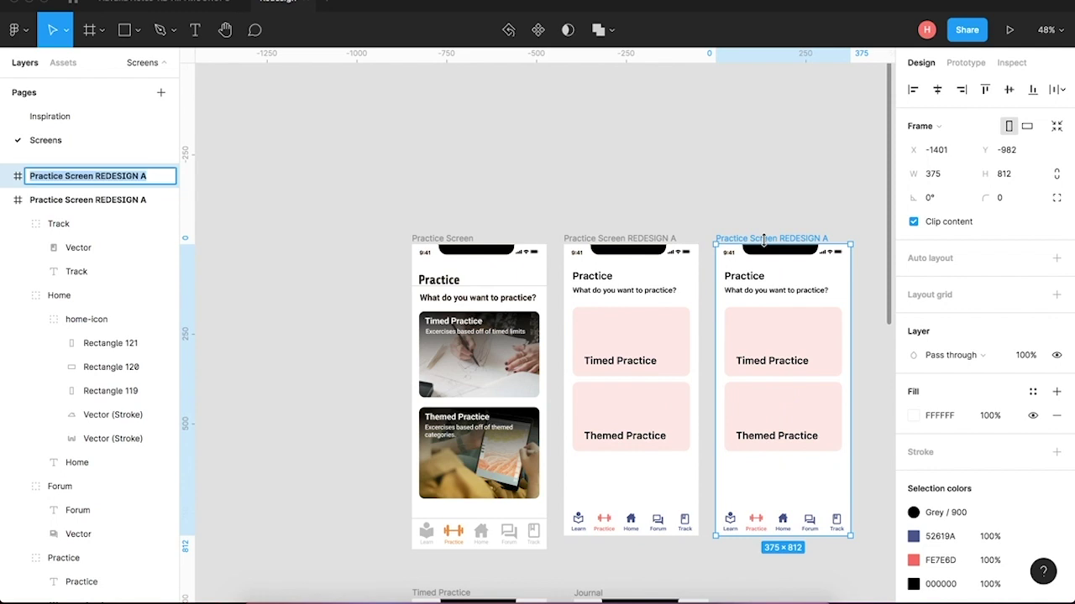
type("Nav")
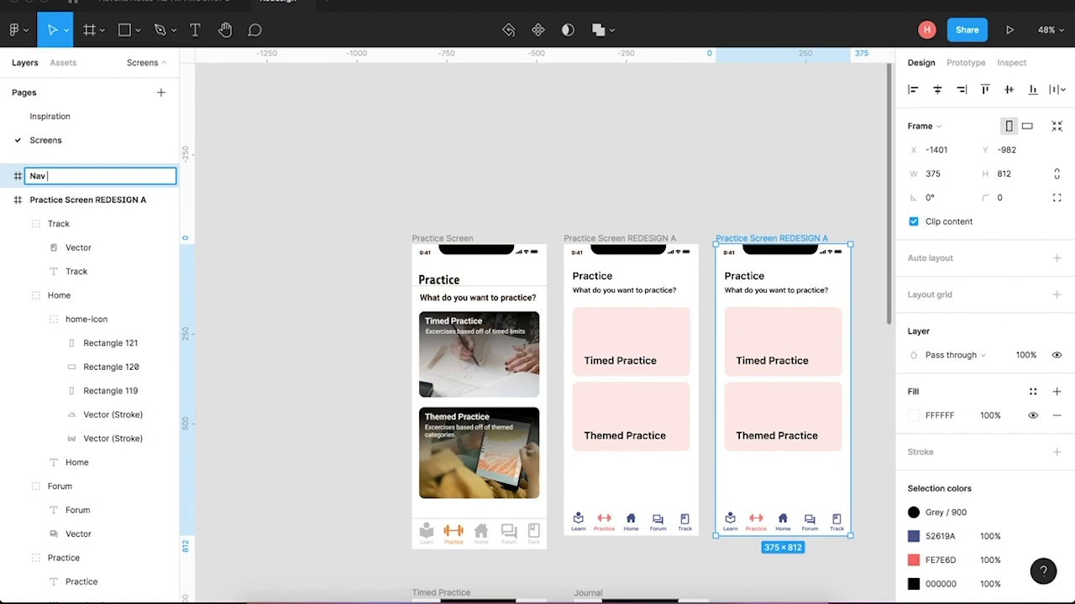
type(" Design B")
key("Return")
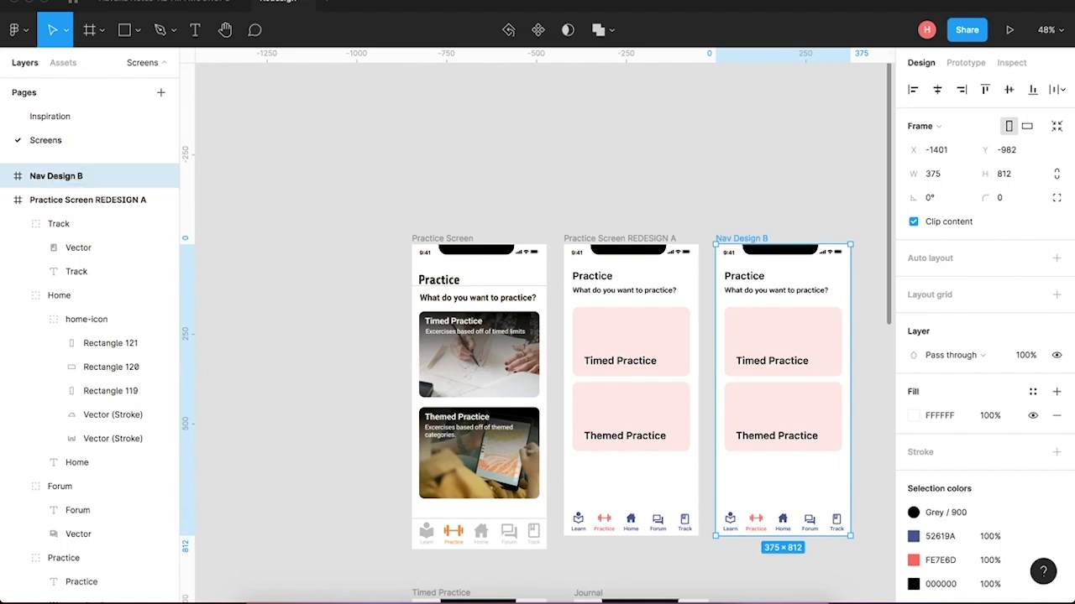
left_click(878, 331)
Draw a rectangle about 86 × 80 over the Practice item in Nav Design B's navigation bar, reaching the frame's lower edge.
scroll(771, 507, "up", 10)
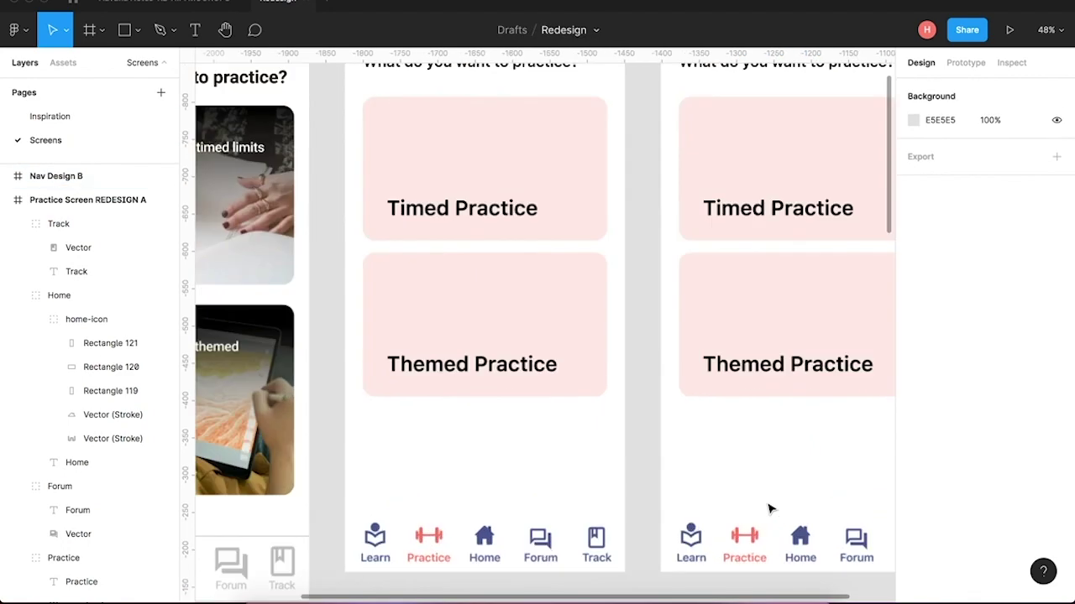
scroll(768, 509, "down", 5)
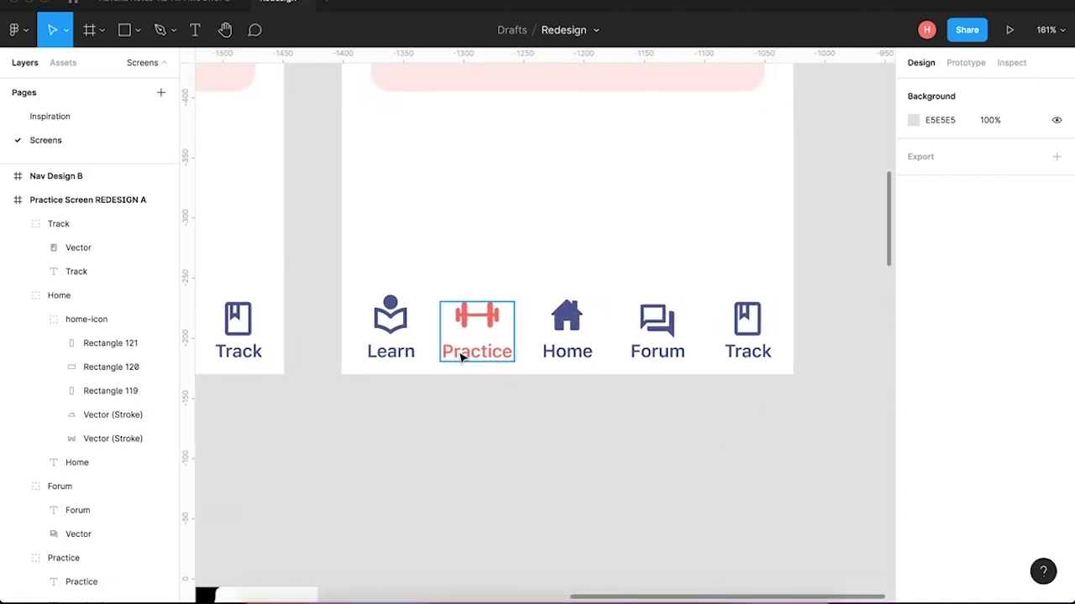
left_click(461, 358)
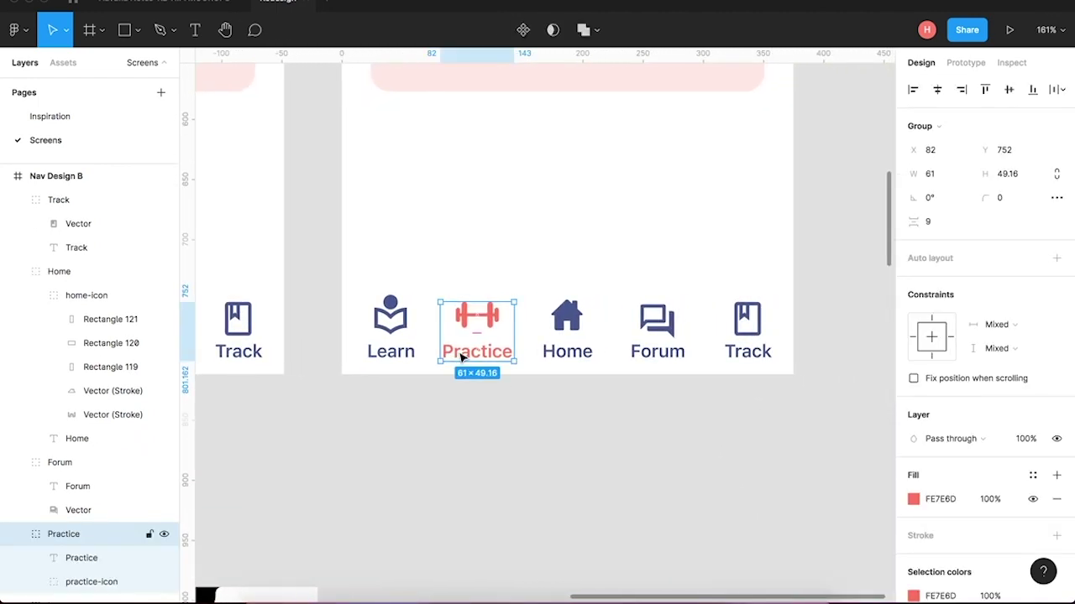
key("r")
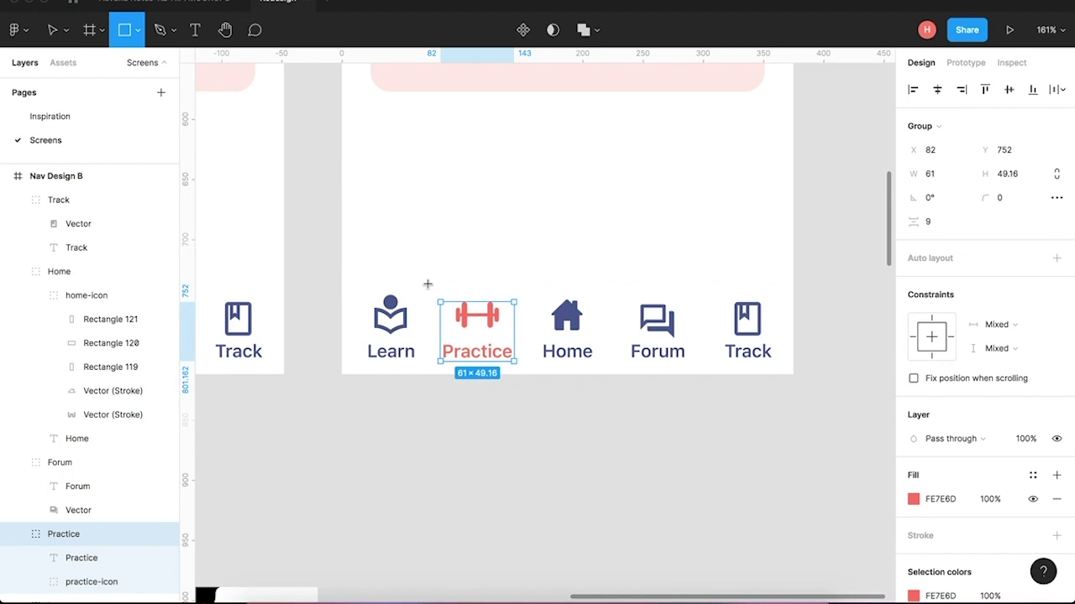
left_click_drag(424, 282, 530, 374)
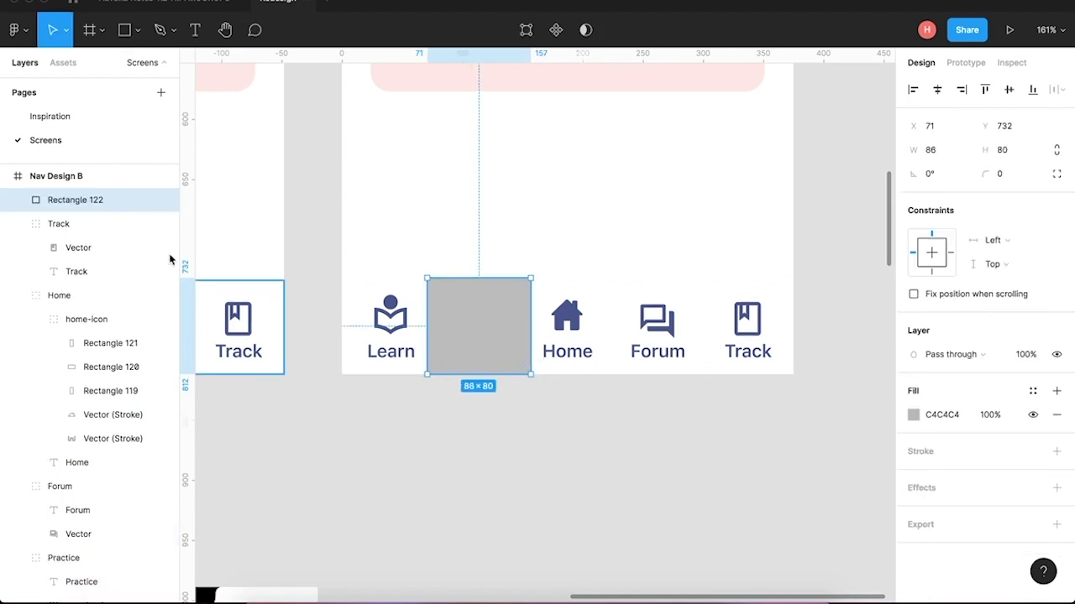
Rename the new rectangle "selection" and move it beneath the Practice group in the layer order.
double_click(108, 200)
type("sele")
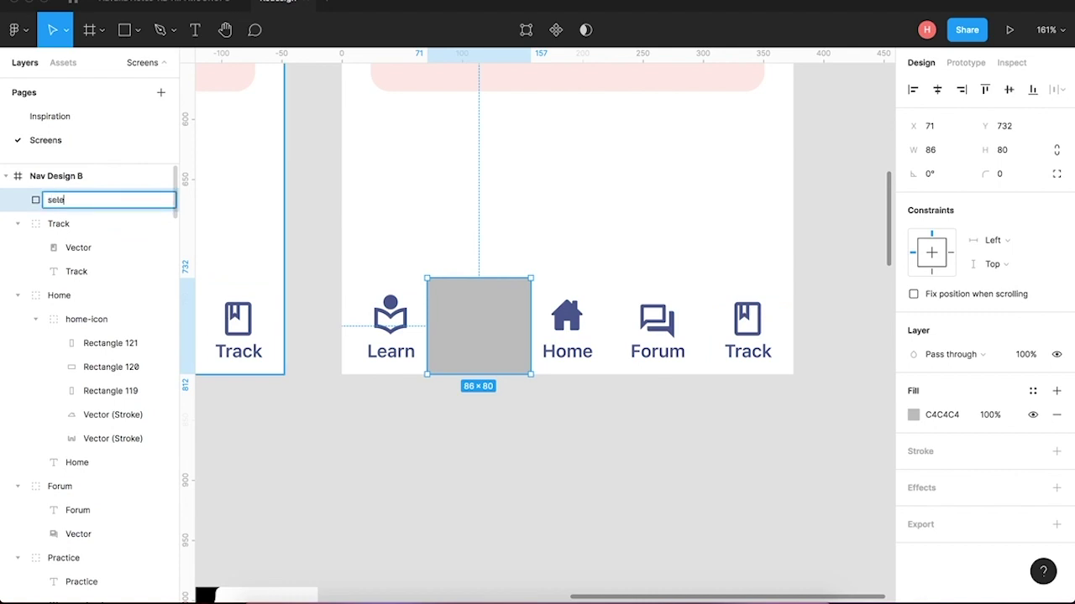
type("ction")
key("Return")
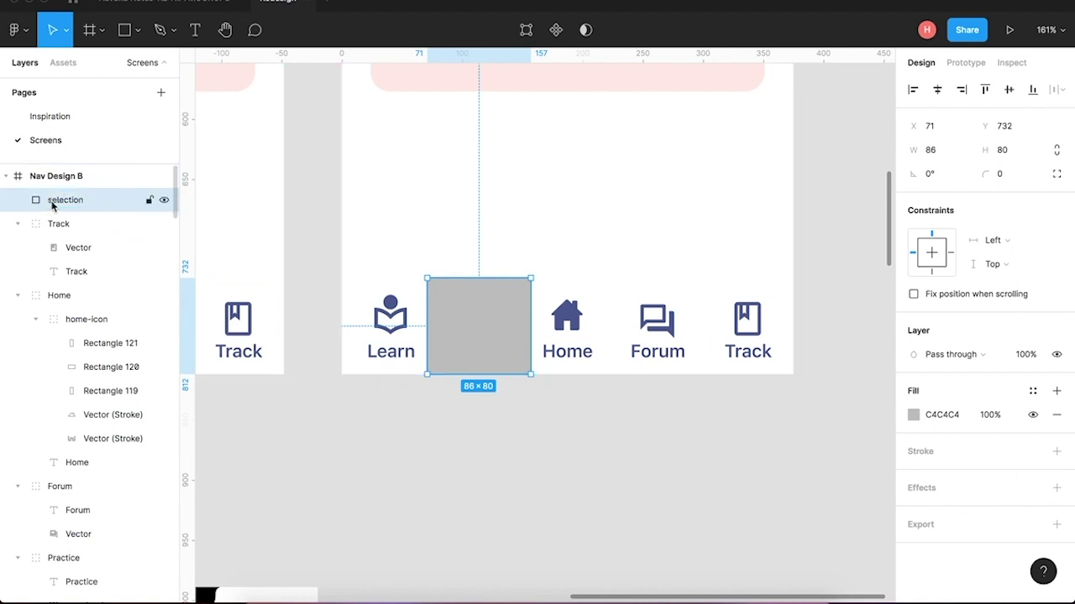
mouse_move(52, 203)
left_mouse_down()
mouse_move(53, 454)
mouse_move(58, 427)
mouse_move(65, 434)
left_mouse_up()
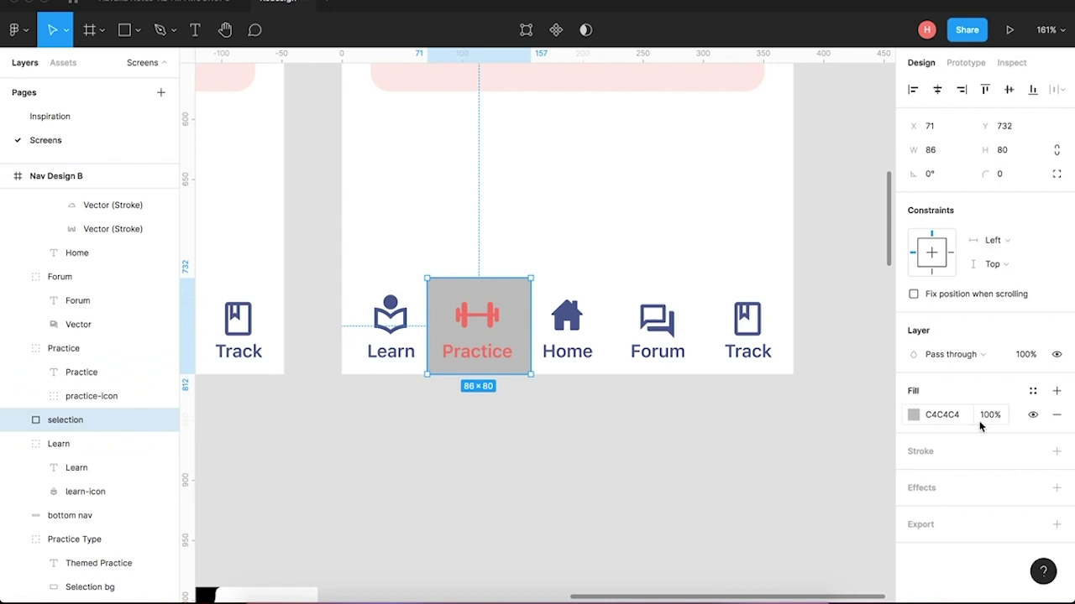
Fill the selection rectangle with the cream document color FFEAD6.
left_click(914, 415)
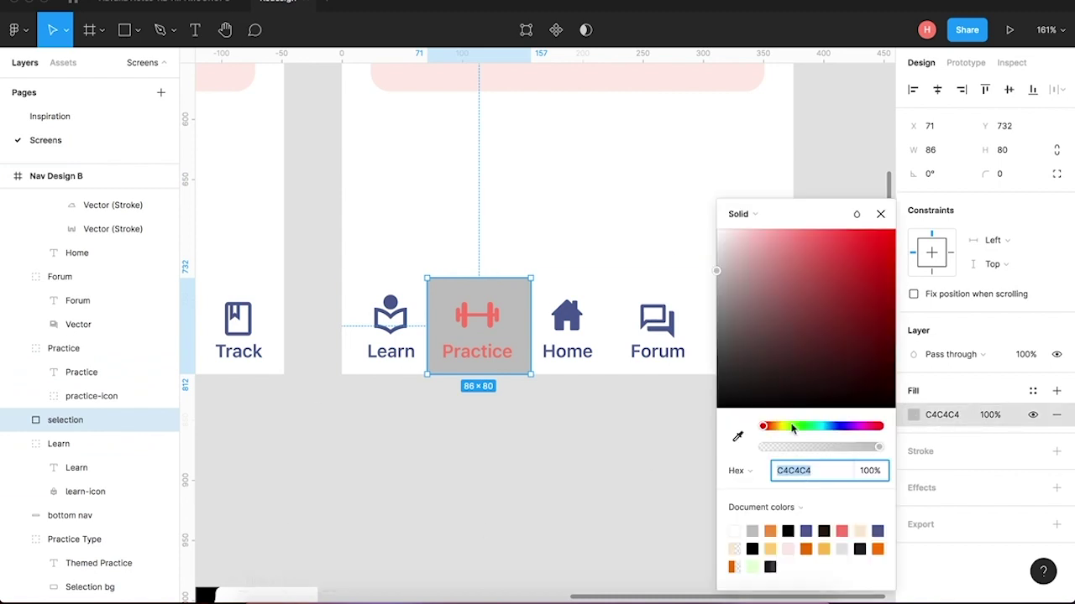
left_click(857, 532)
left_click(587, 471)
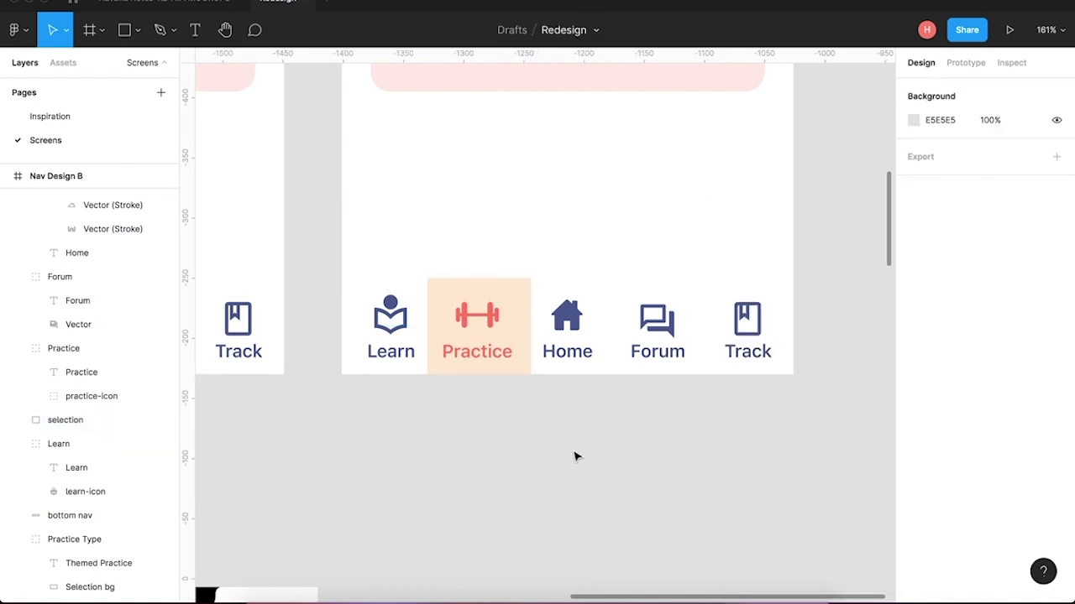
Check the Practice icon's color against the cream background with the Contrast plugin, then close the plugin.
left_click(491, 318, "ctrl")
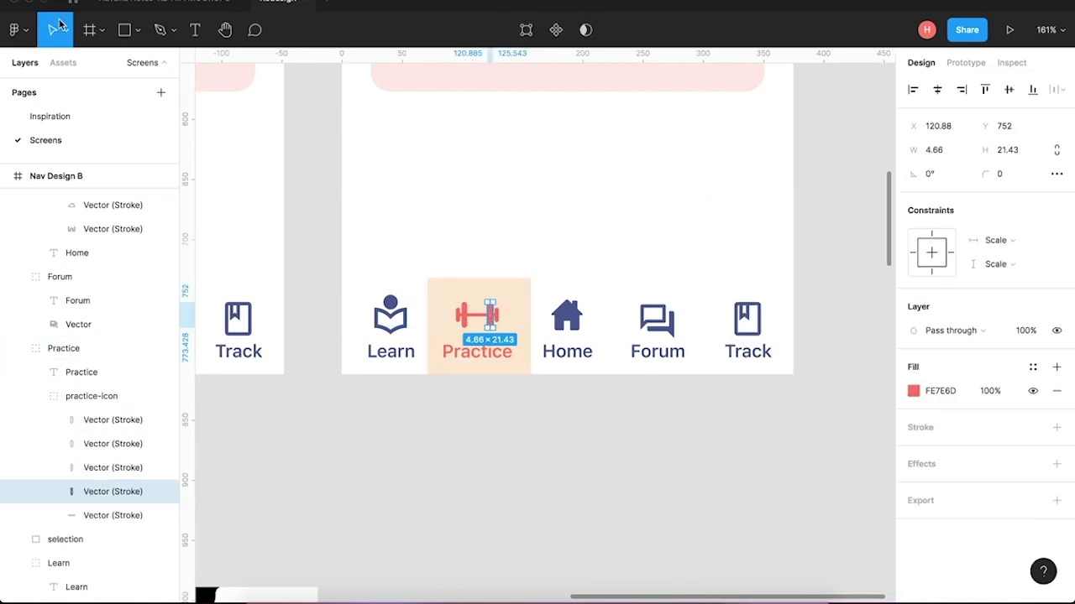
left_click(15, 30)
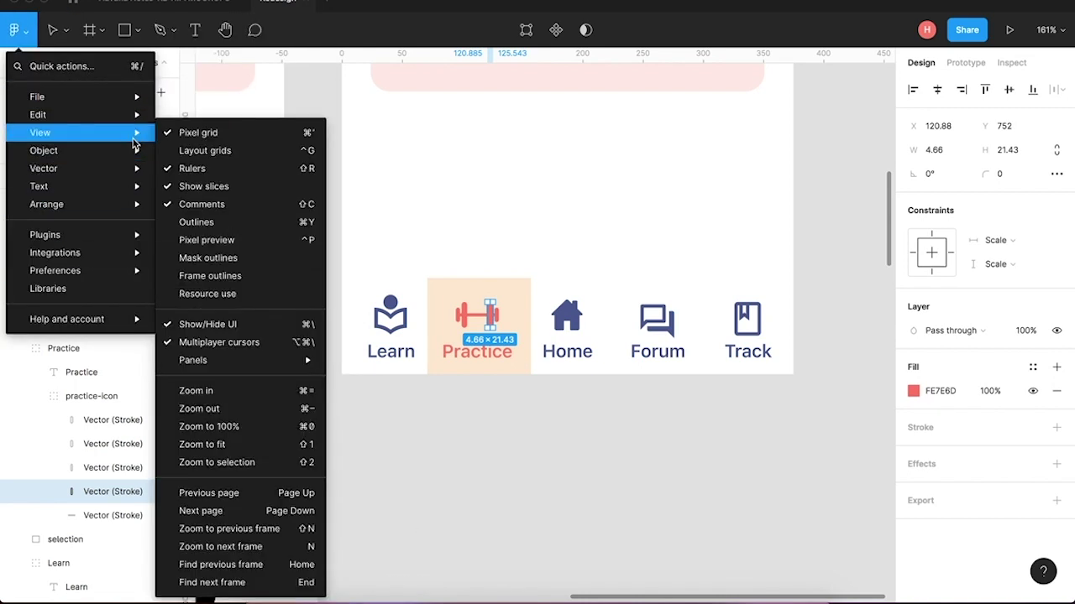
mouse_move(131, 237)
left_click(197, 252)
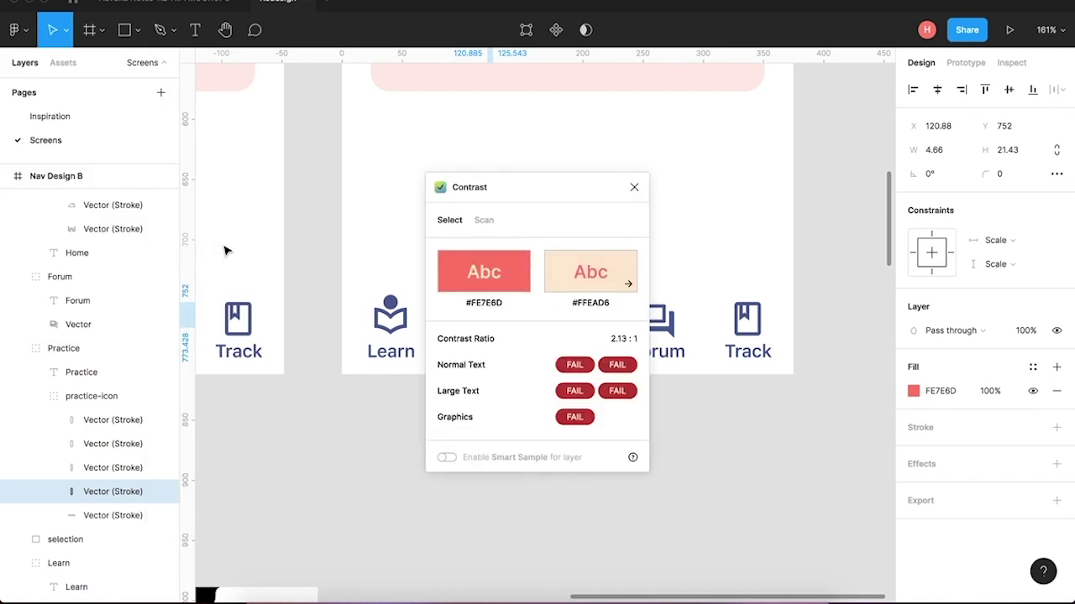
left_click(635, 187)
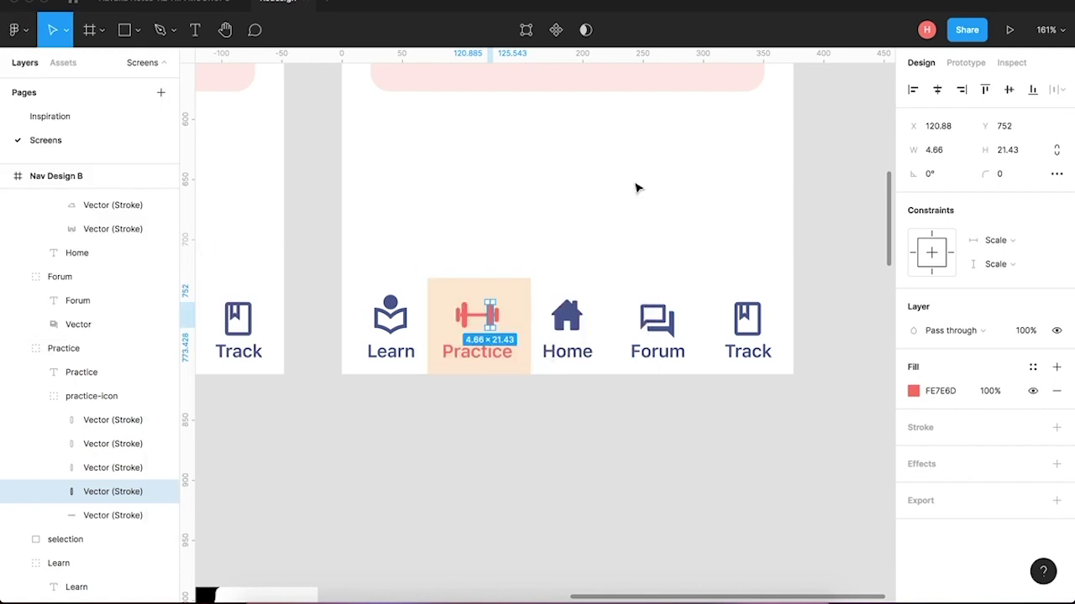
Reduce the selection rectangle's fill opacity to 37%.
left_click(519, 376)
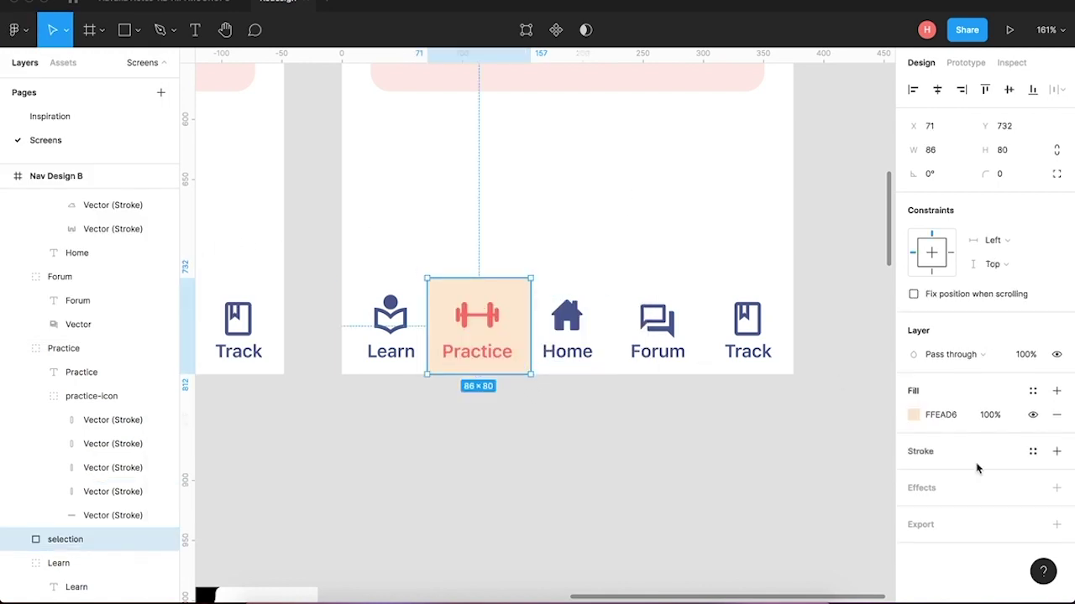
left_click(913, 415)
left_click(806, 449)
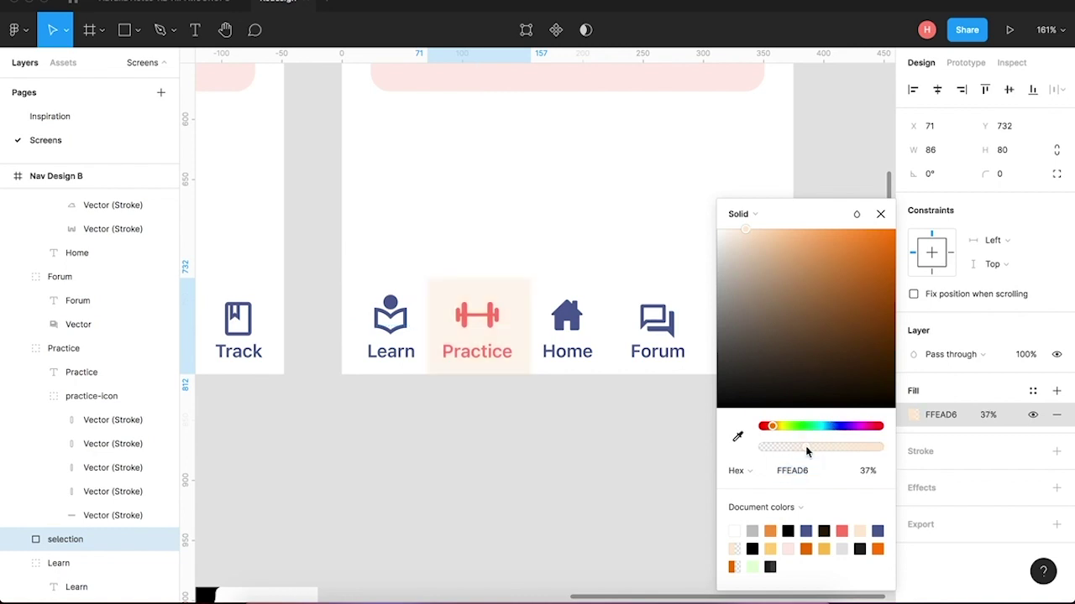
left_click(631, 457)
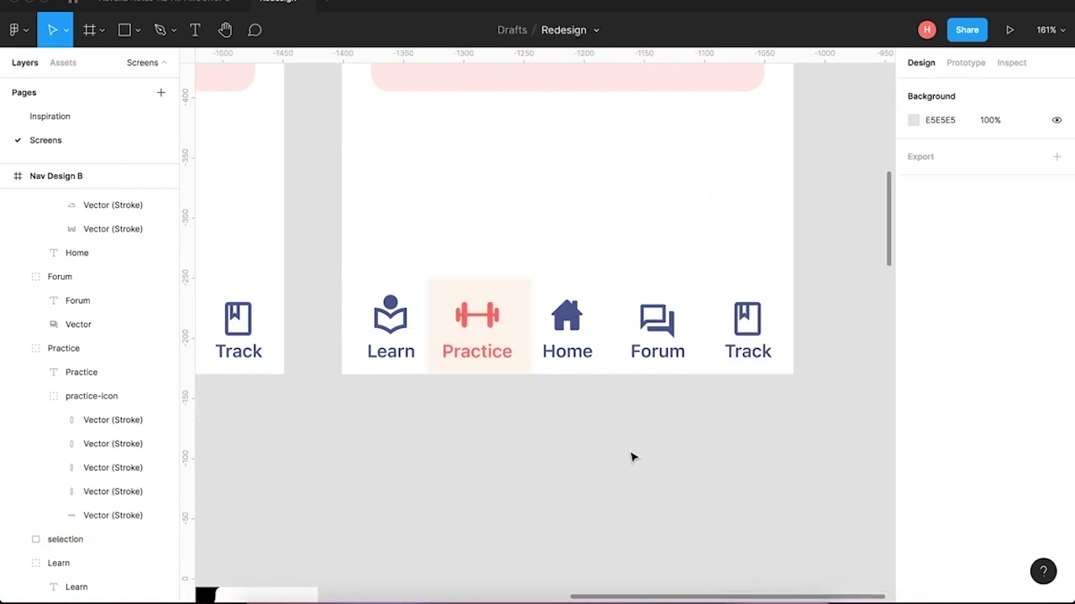
Narrow the selection rectangle from both sides to 74 wide at X 76 so it fits evenly around the Practice item.
scroll(469, 422, "down", 5)
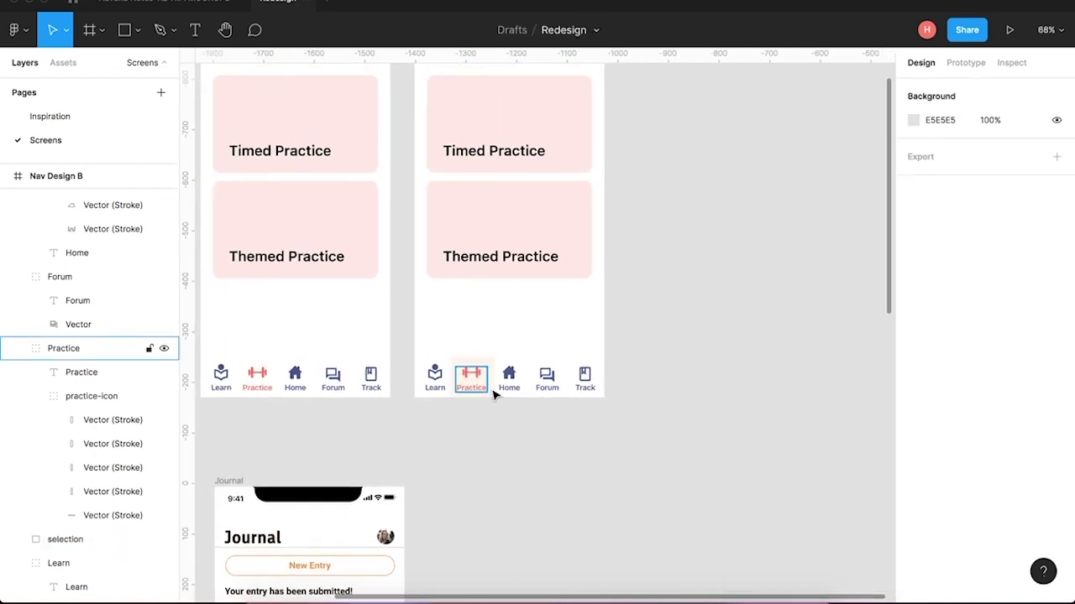
left_click(490, 378)
double_click(473, 375)
scroll(470, 380, "up", 4)
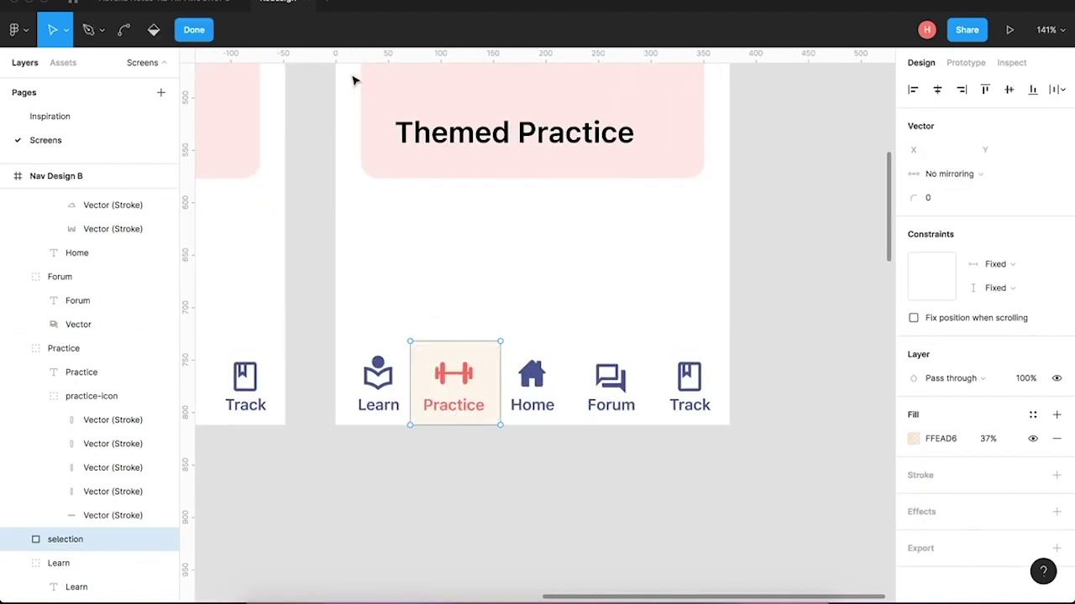
left_click(202, 32)
left_click(408, 377)
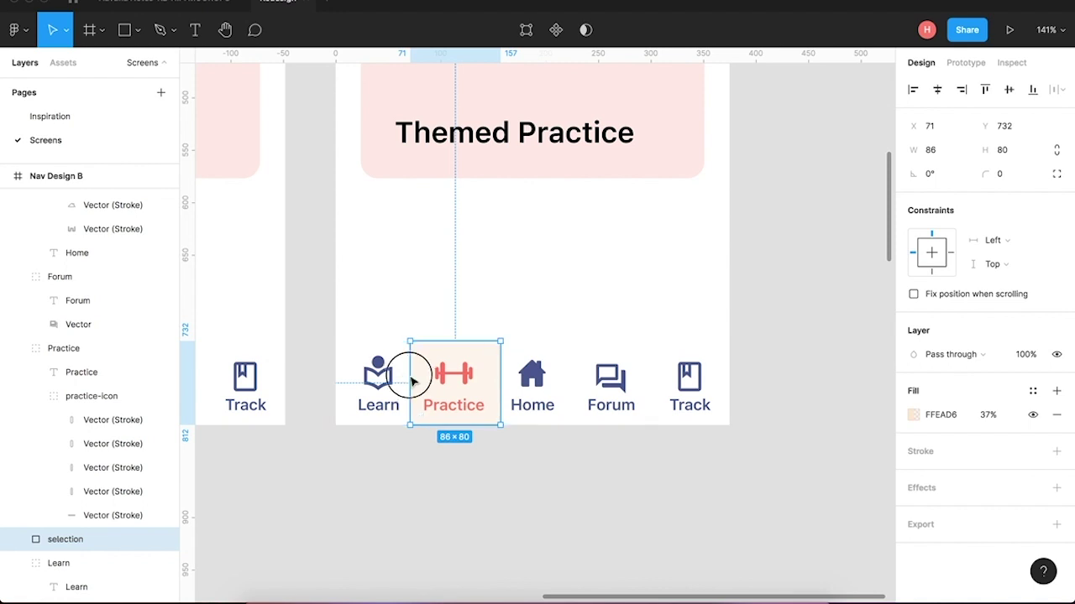
left_click_drag(414, 377, 419, 376)
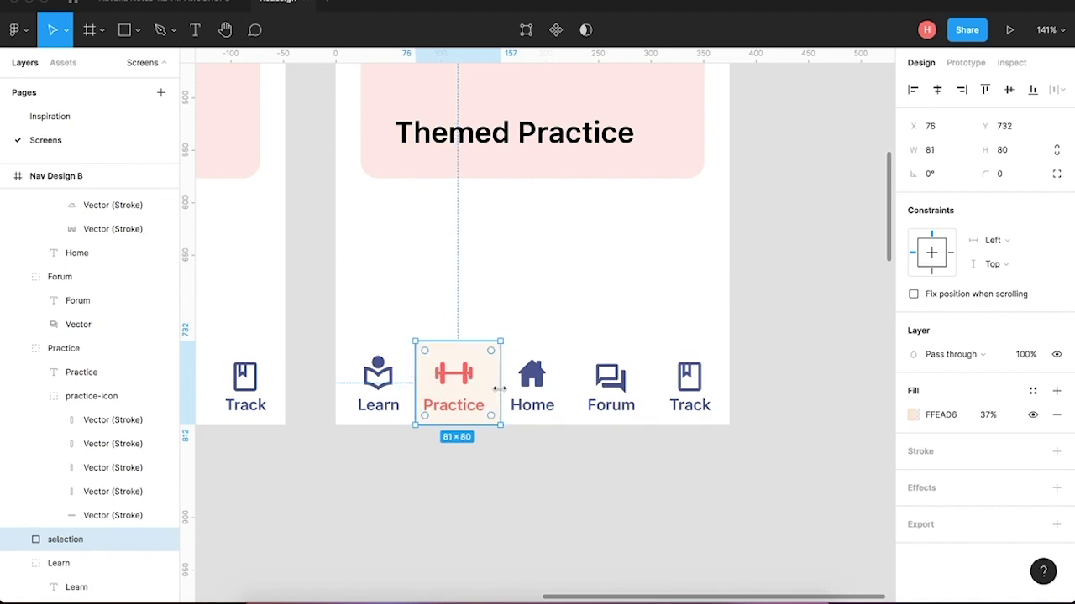
left_click_drag(498, 388, 494, 386)
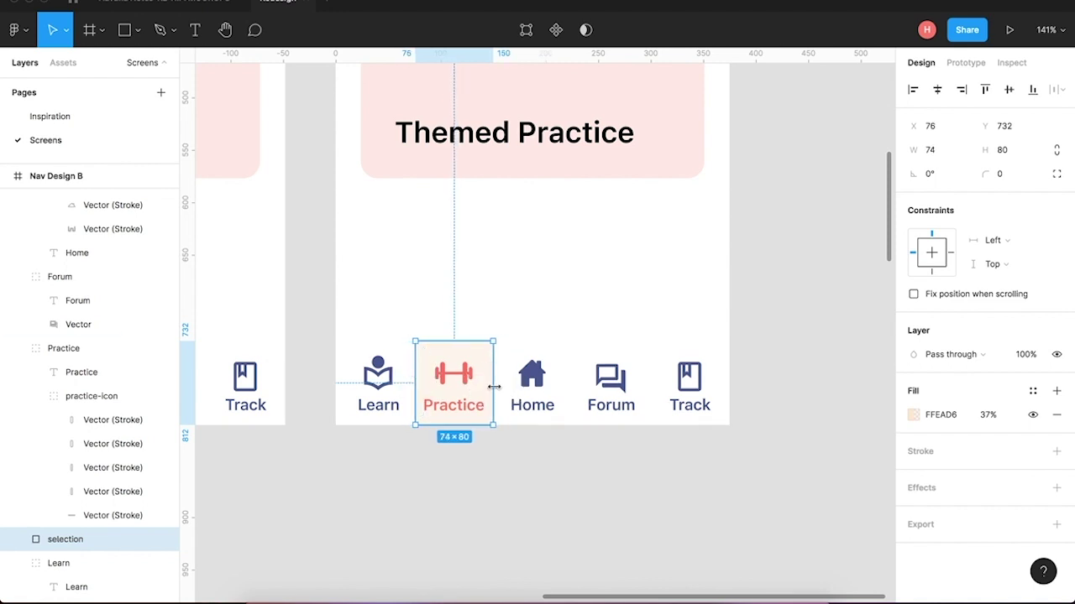
left_click(460, 510)
Duplicate the Nav Design B frame and rename the copy Nav Design C.
scroll(460, 509, "down", 6)
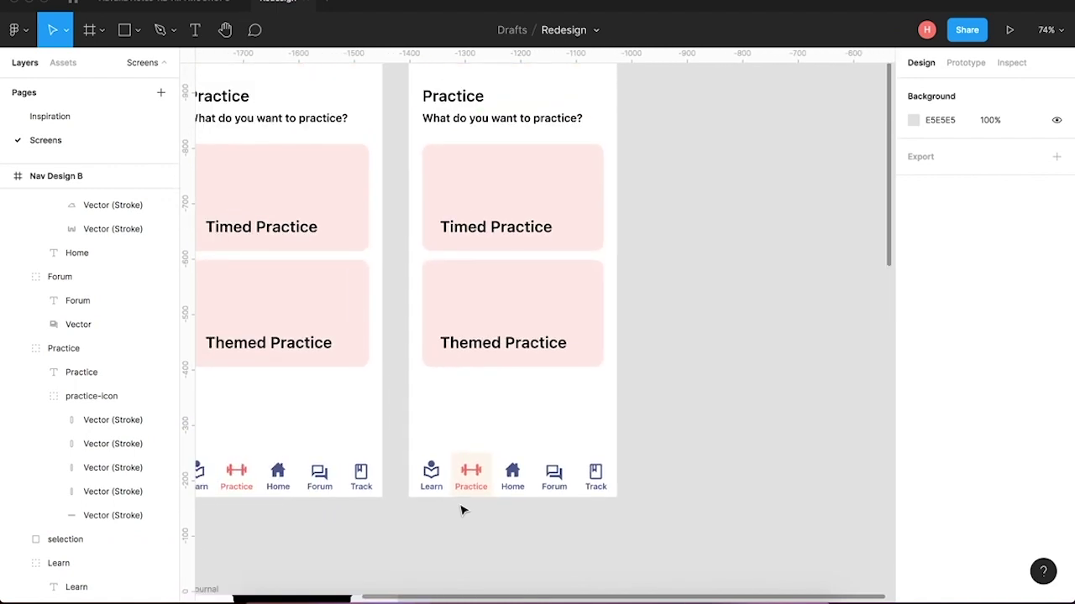
left_click(425, 165)
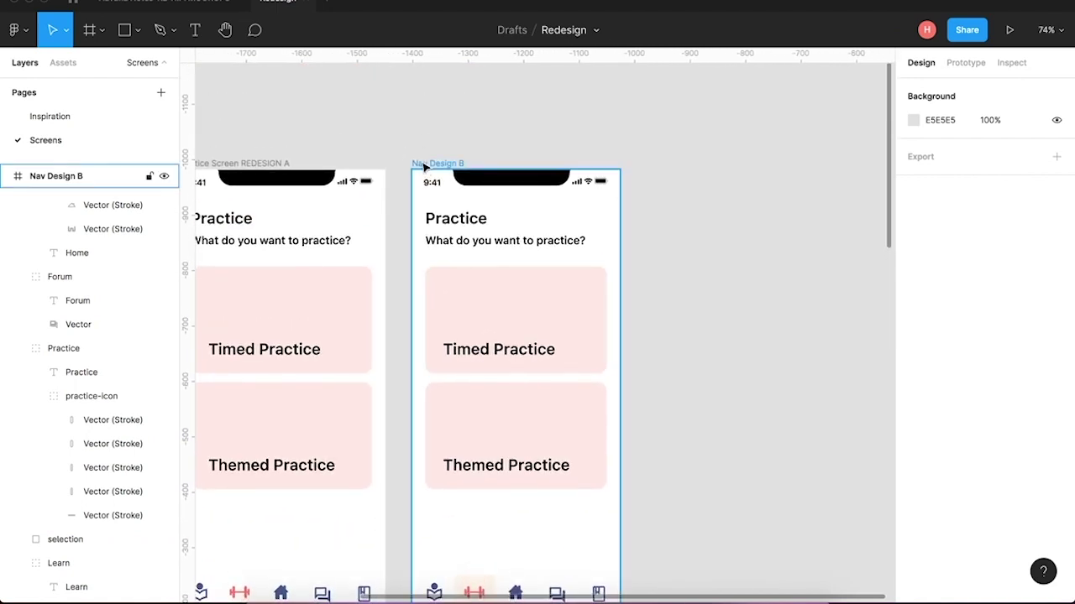
key("ctrl+d")
scroll(425, 164, "down", 1)
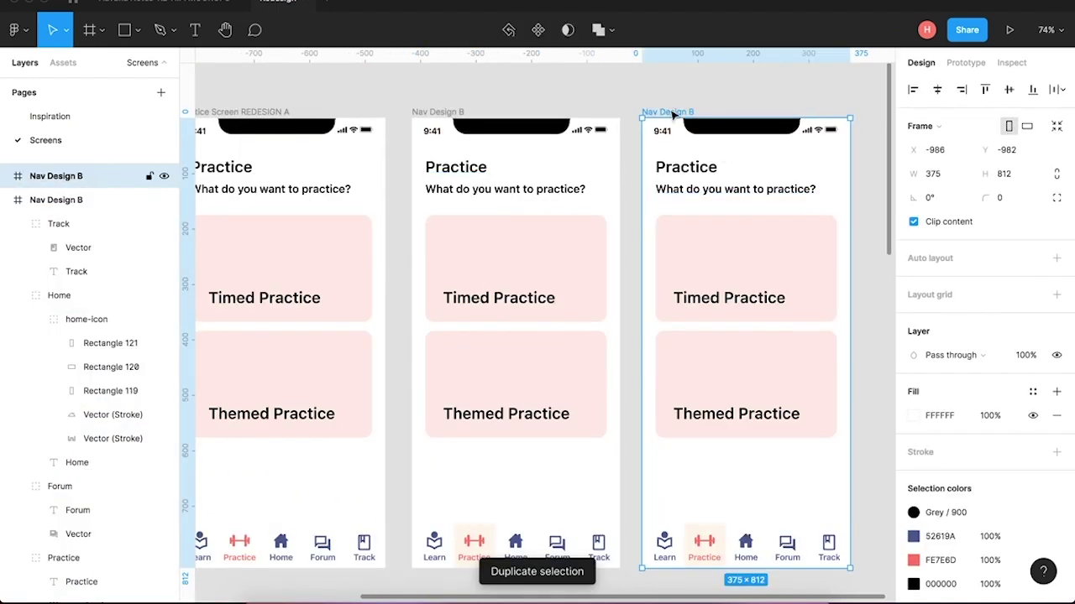
key("ctrl+r")
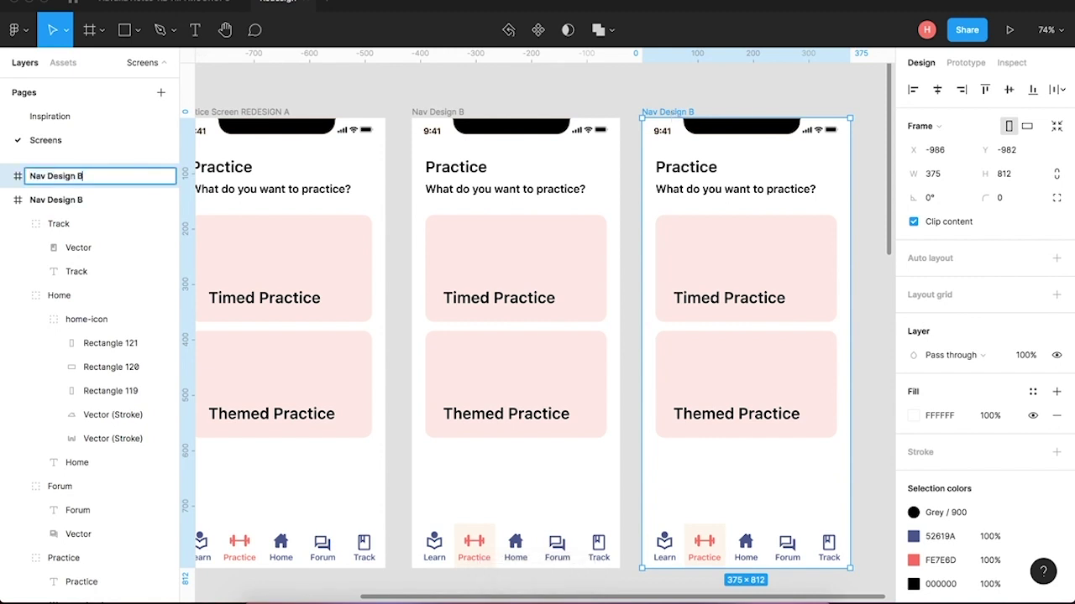
type("C")
left_click(870, 242)
Shrink the selection rectangle behind Practice in Nav Design C to a 4 high strip along the navigation bar's upper edge.
scroll(868, 244, "down", 5)
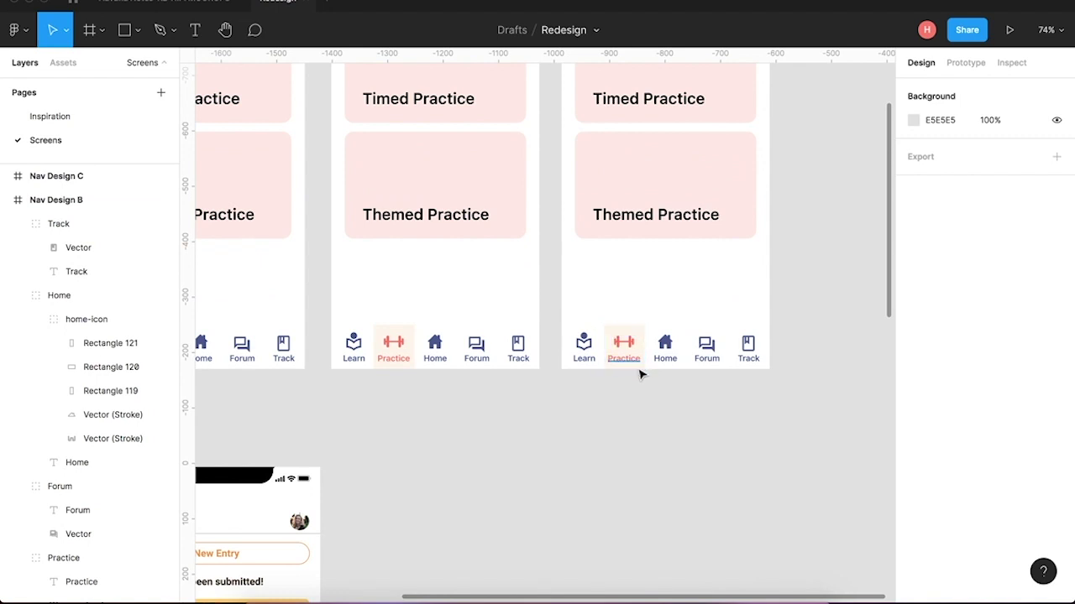
scroll(640, 373, "up", 5)
scroll(640, 373, "up", 3)
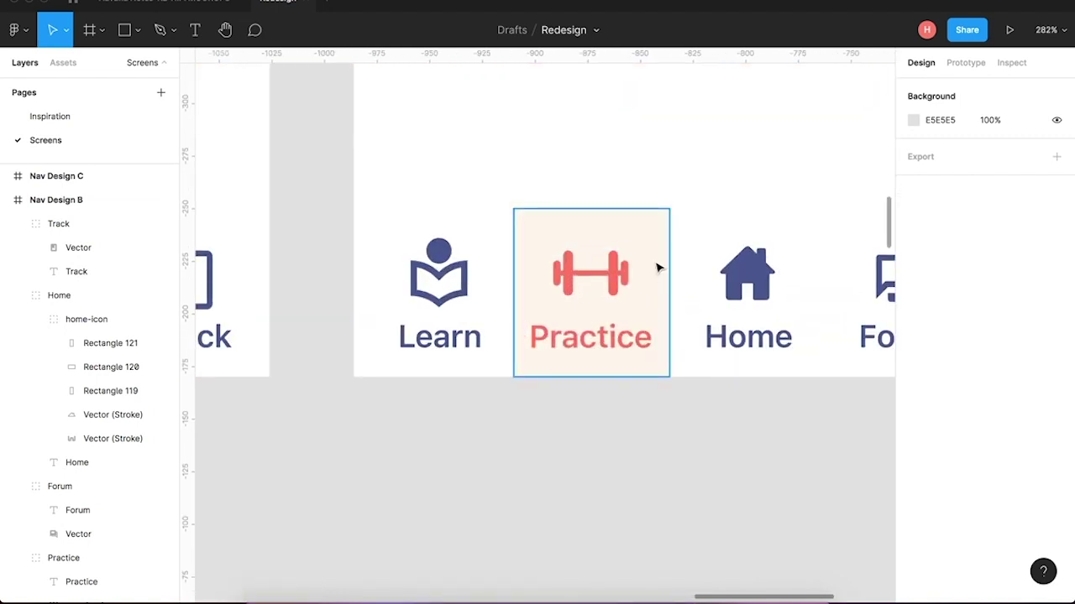
left_click(581, 377)
left_click_drag(575, 377, 574, 216)
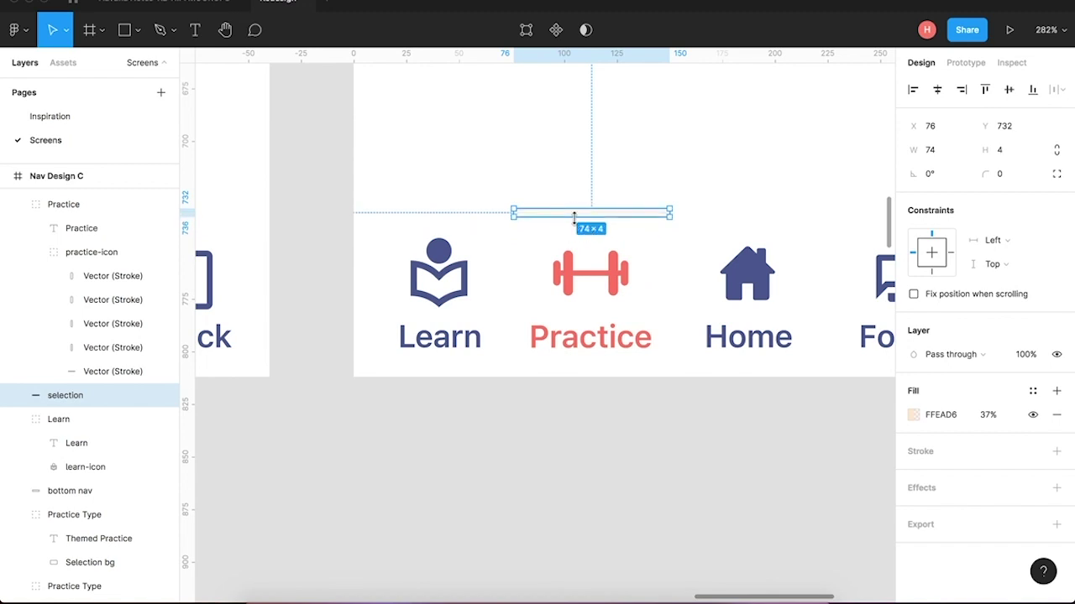
Fill the strip above the Practice icon with the coral document color FE7E6D at 100% opacity.
left_click(914, 416)
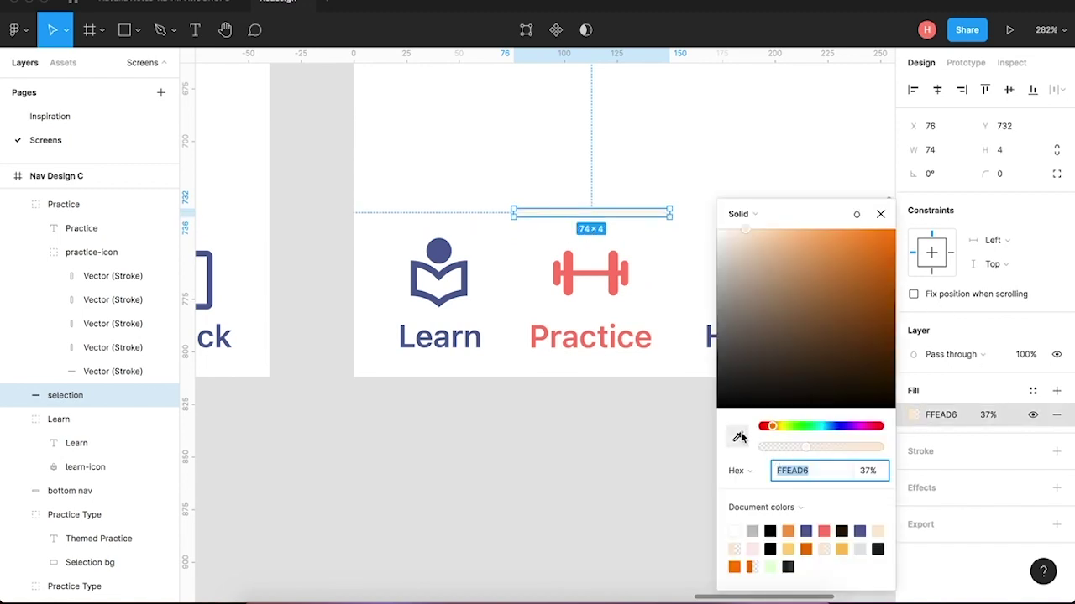
left_click(823, 530)
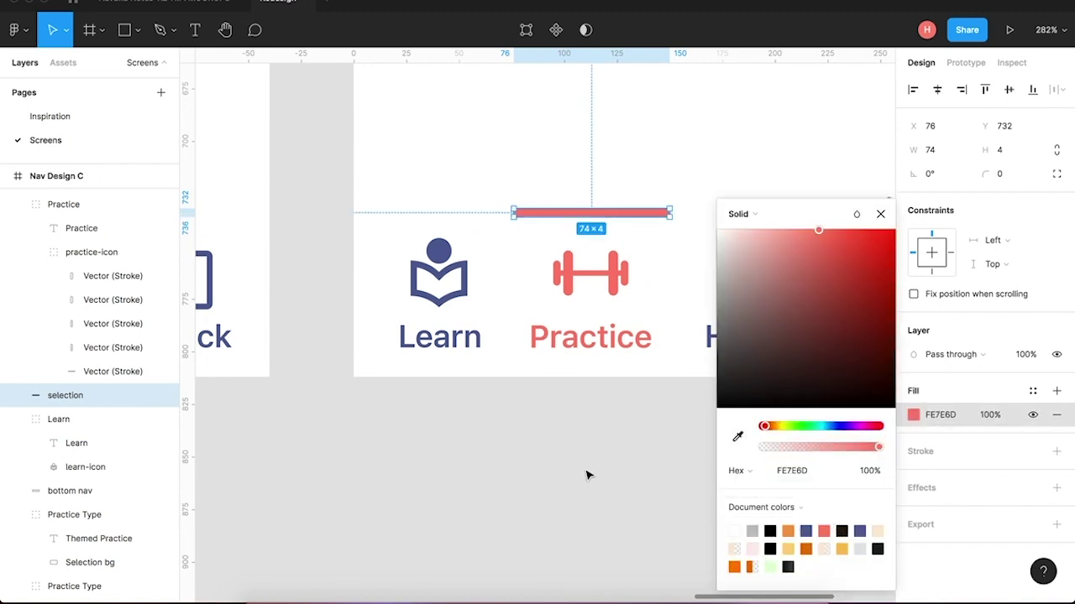
left_click(585, 495)
scroll(585, 495, "down", 5)
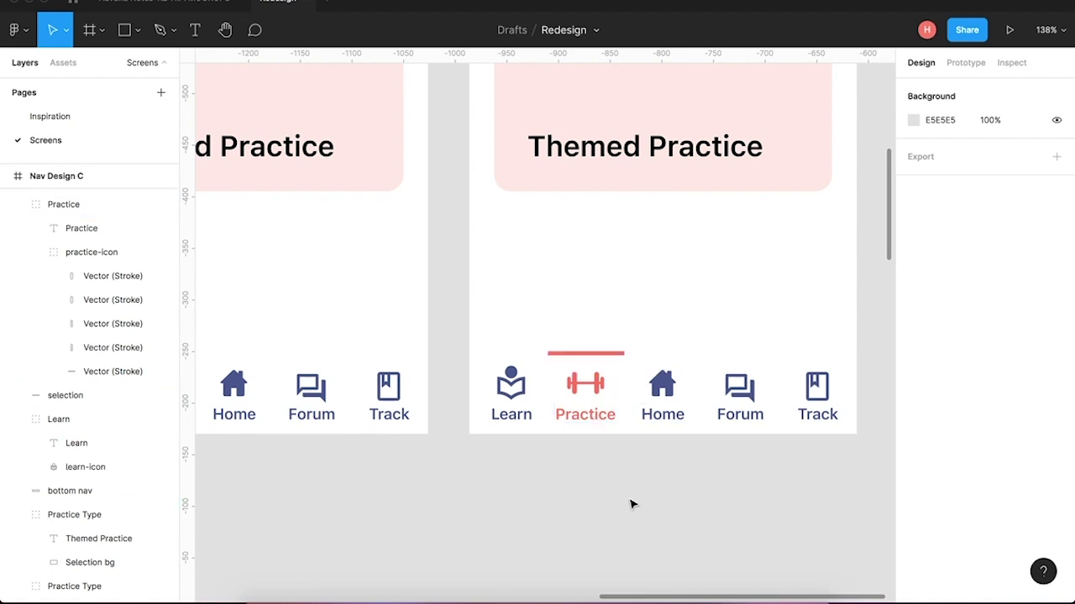
Move the coral strip in Nav Design C slightly down to Y 734, closer to the Practice icon.
scroll(630, 504, "down", 5)
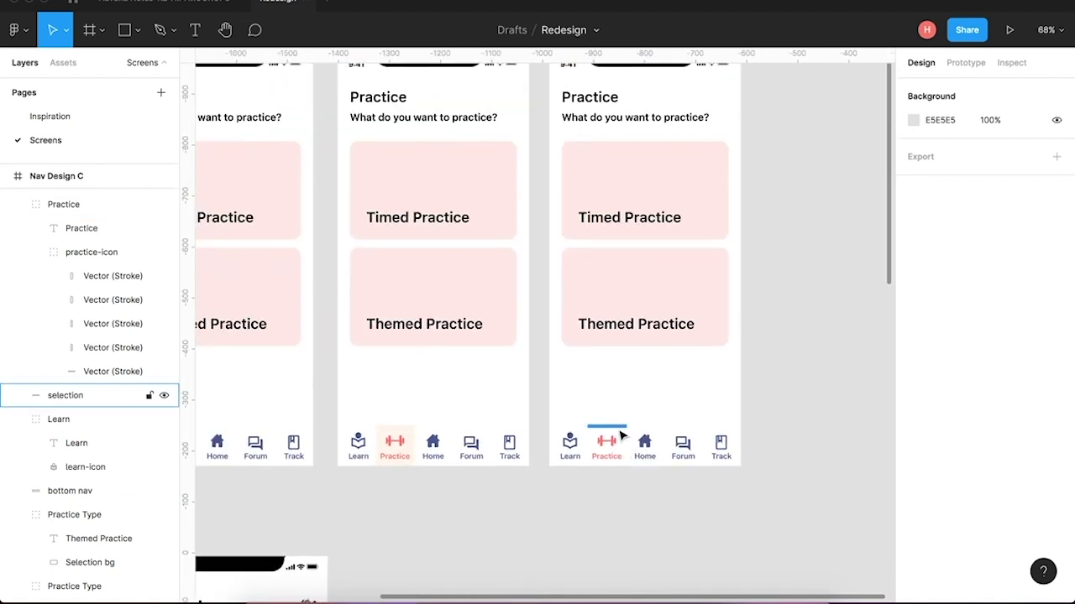
scroll(620, 430, "up", 7)
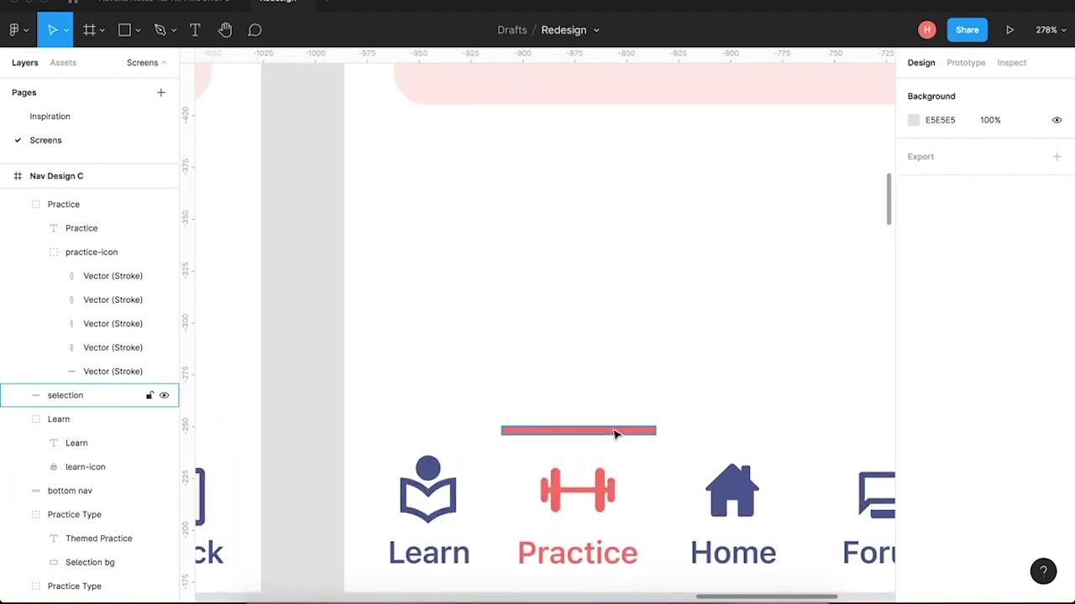
left_click_drag(611, 431, 611, 436)
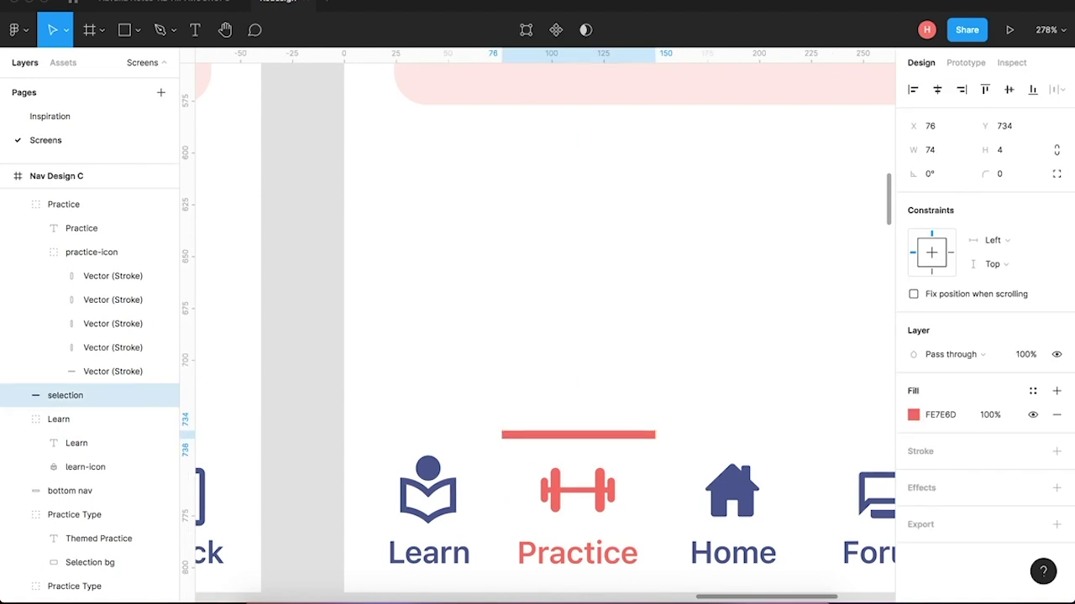
scroll(655, 571, "down", 5)
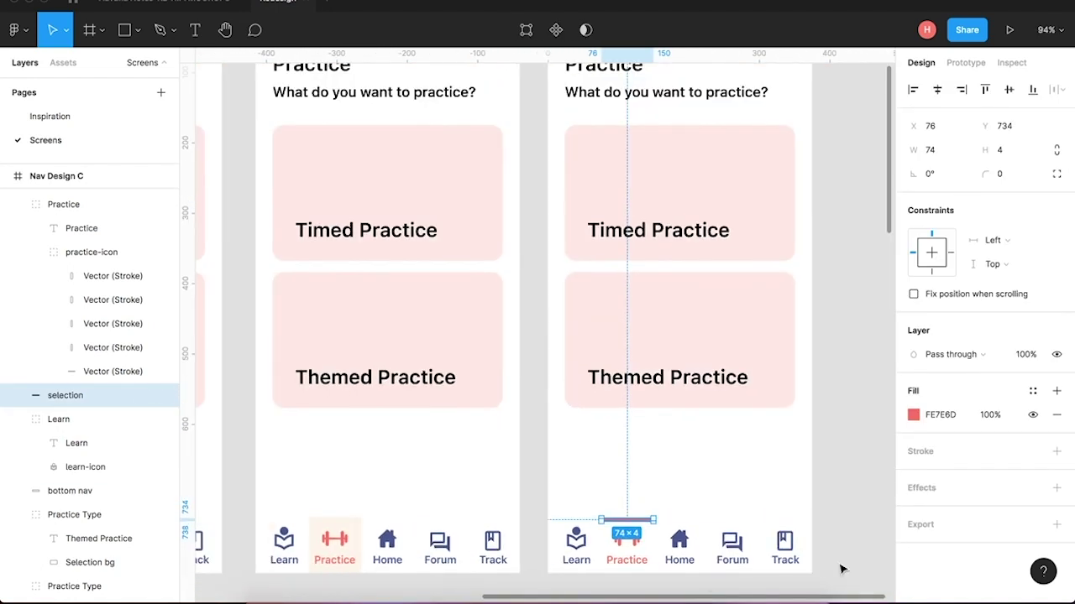
left_click(839, 569)
Duplicate the Nav Design C frame and rename the copy Nav Design D.
scroll(842, 569, "down", 3)
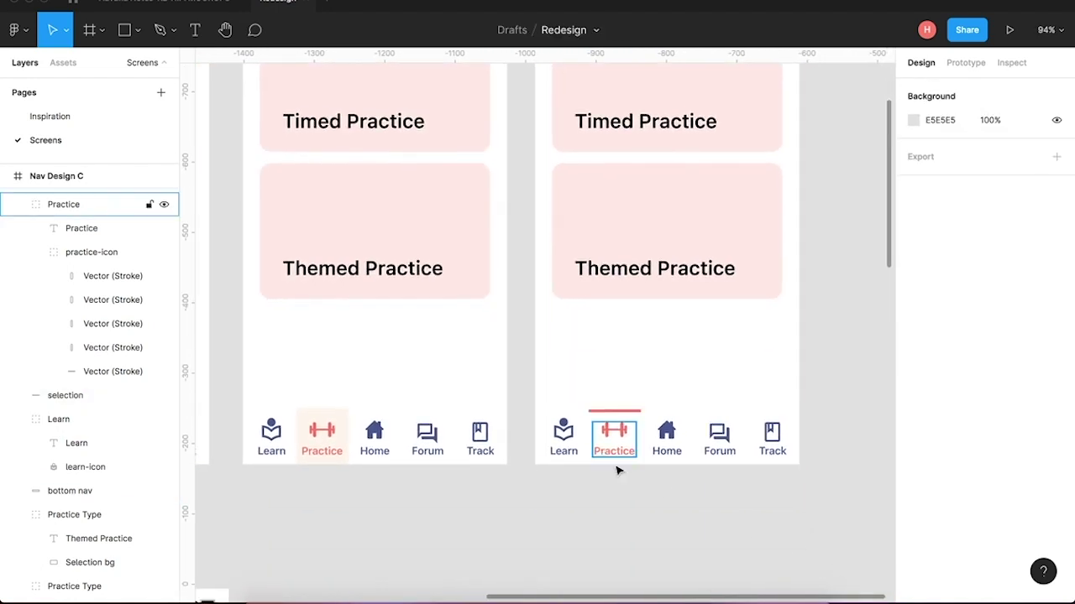
scroll(694, 554, "down", 5)
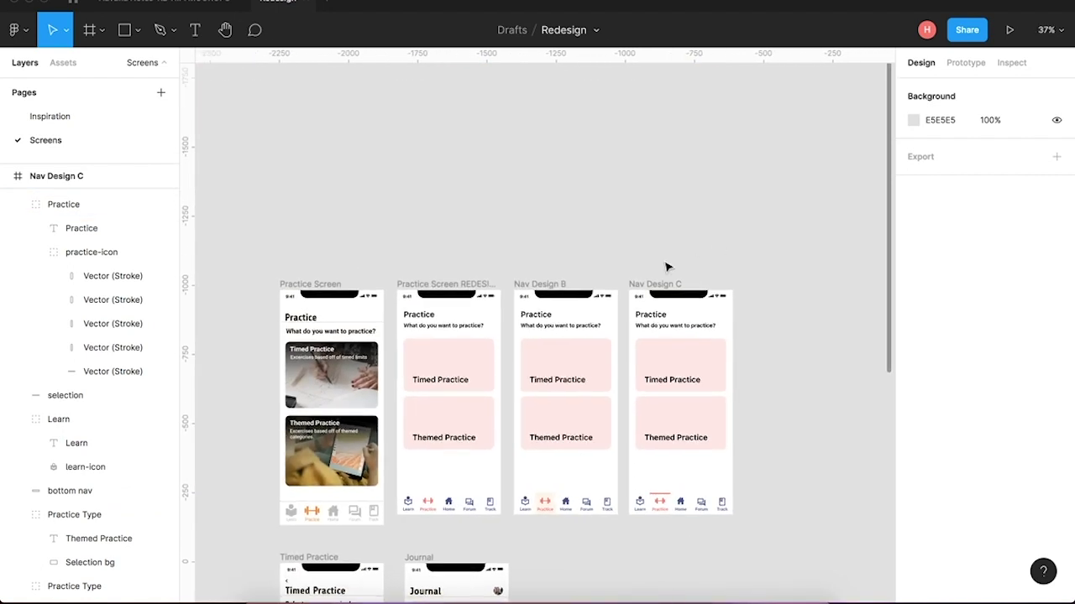
left_click(657, 286)
key("ctrl+d")
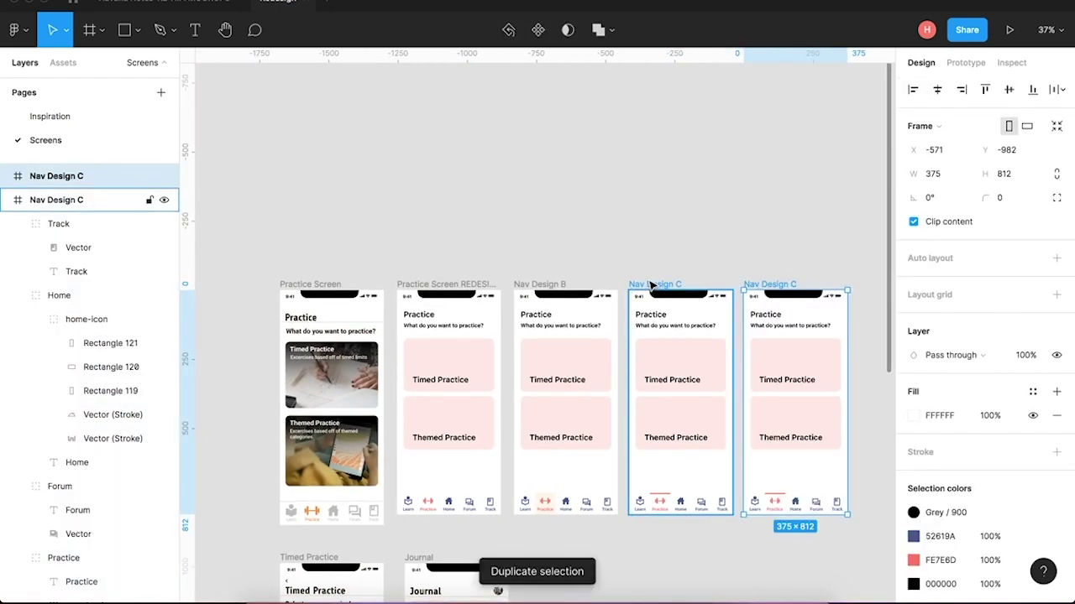
key("ctrl+r")
key("Right")
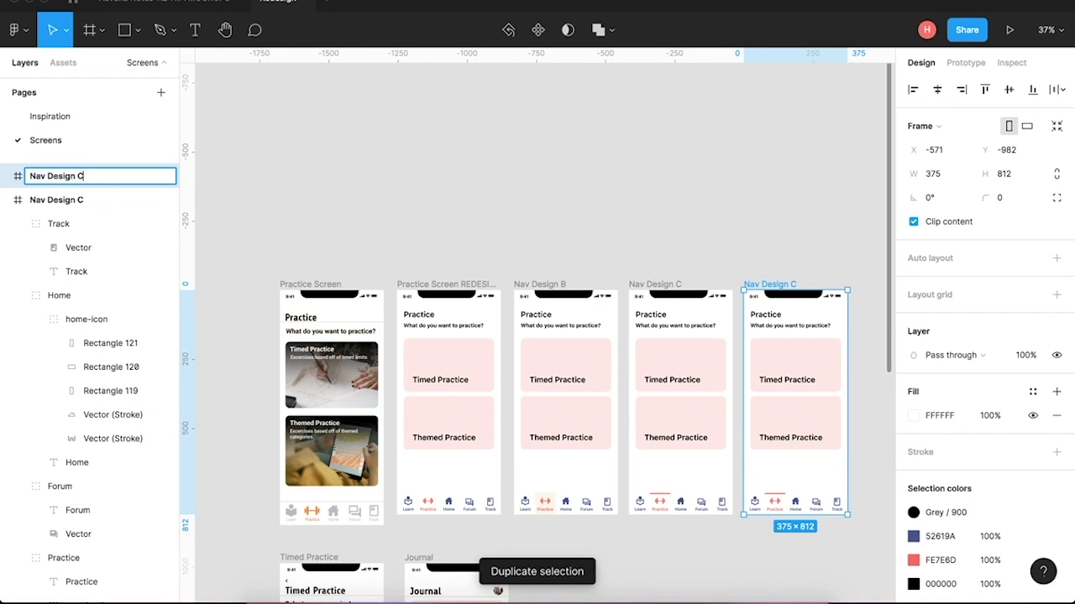
type("D")
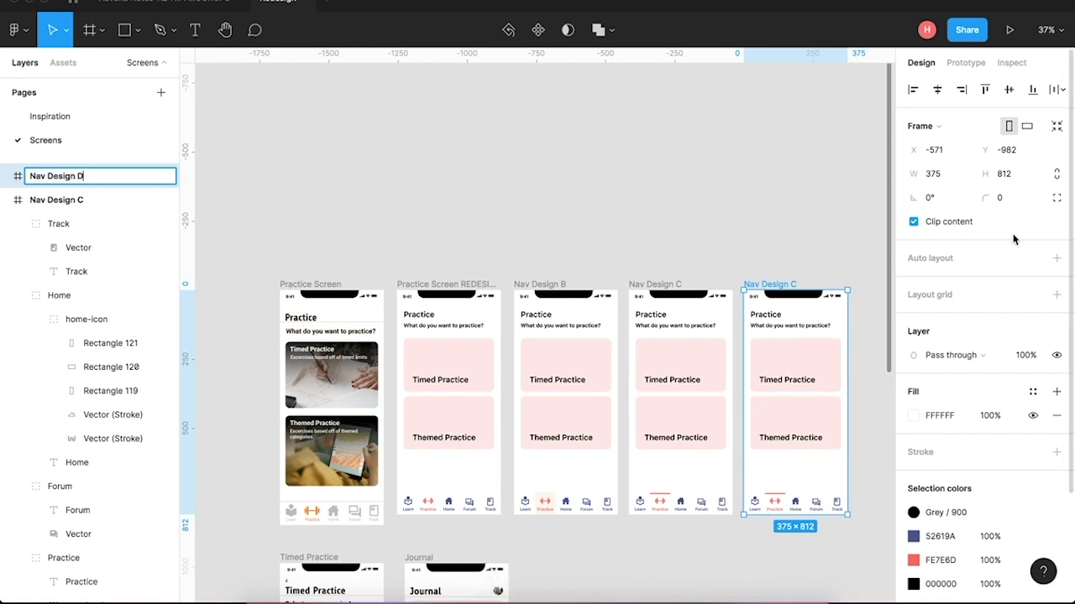
left_click(835, 252)
Move the coral strip in Nav Design D below the Practice label to the frame's lower edge at Y 808.
scroll(767, 439, "down", 3)
scroll(770, 442, "right", 3)
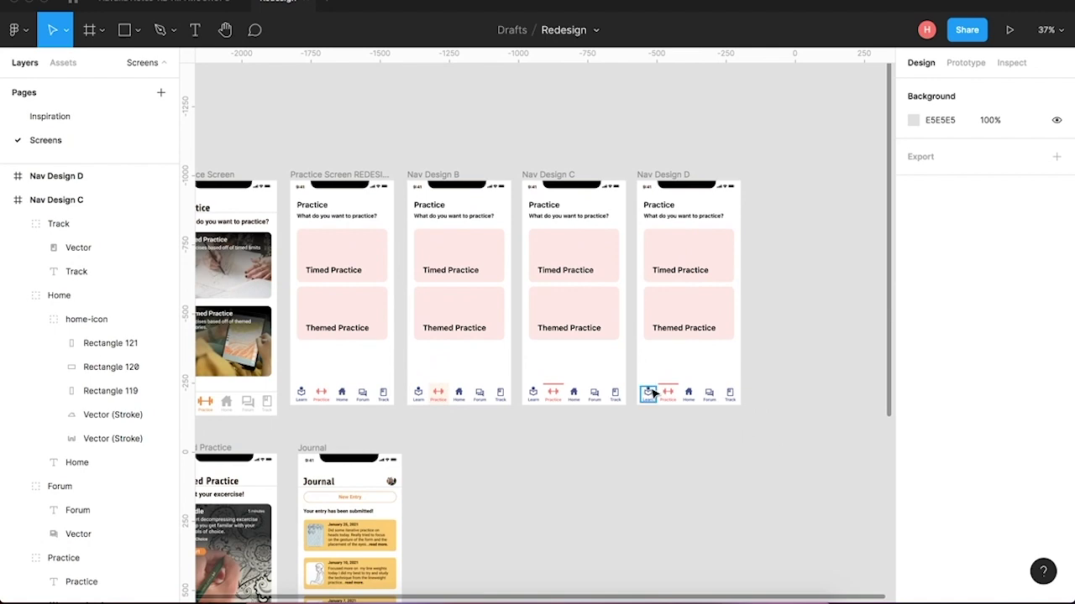
scroll(653, 395, "up", 5)
scroll(652, 391, "right", 3)
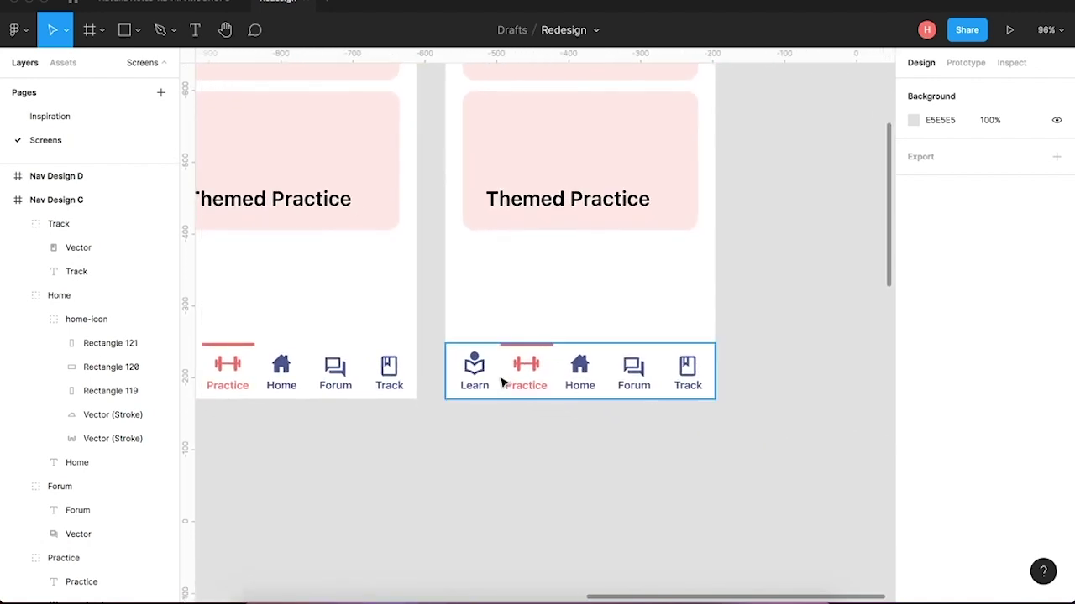
scroll(514, 380, "up", 5)
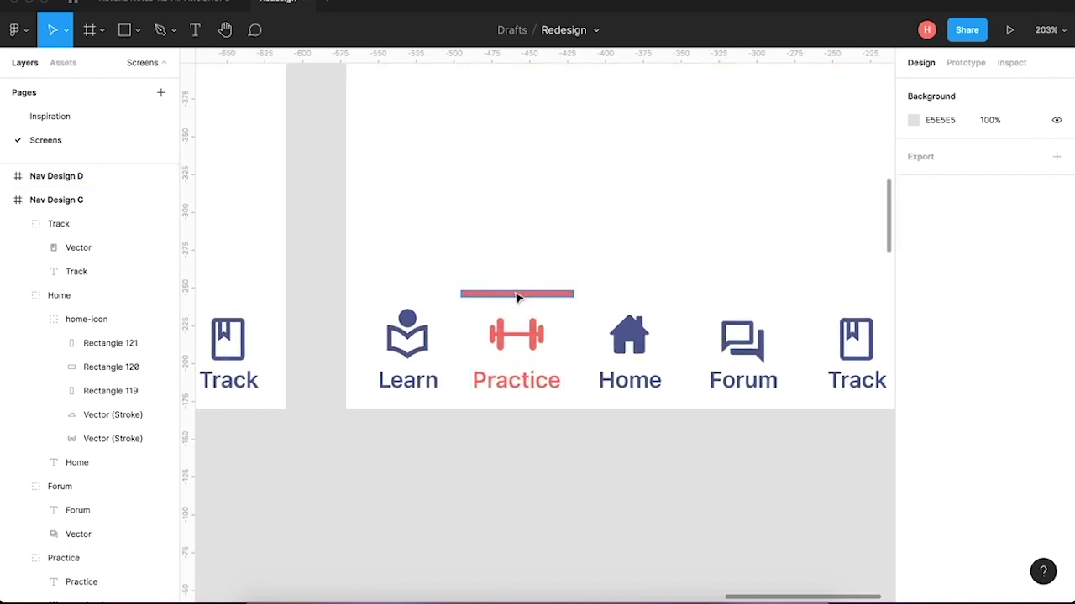
left_click(517, 295)
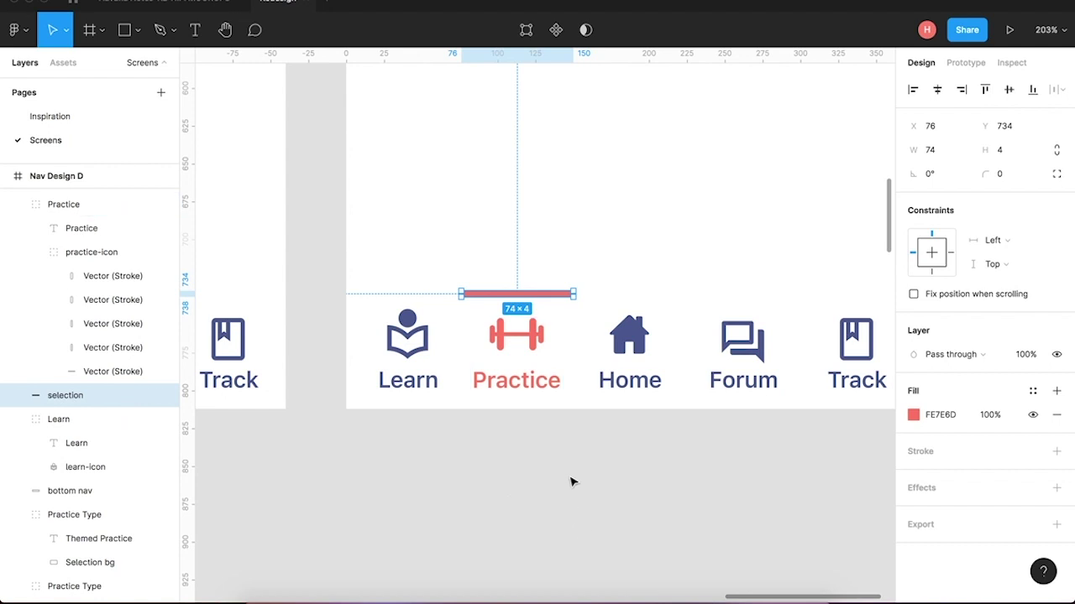
left_click_drag(515, 296, 508, 406)
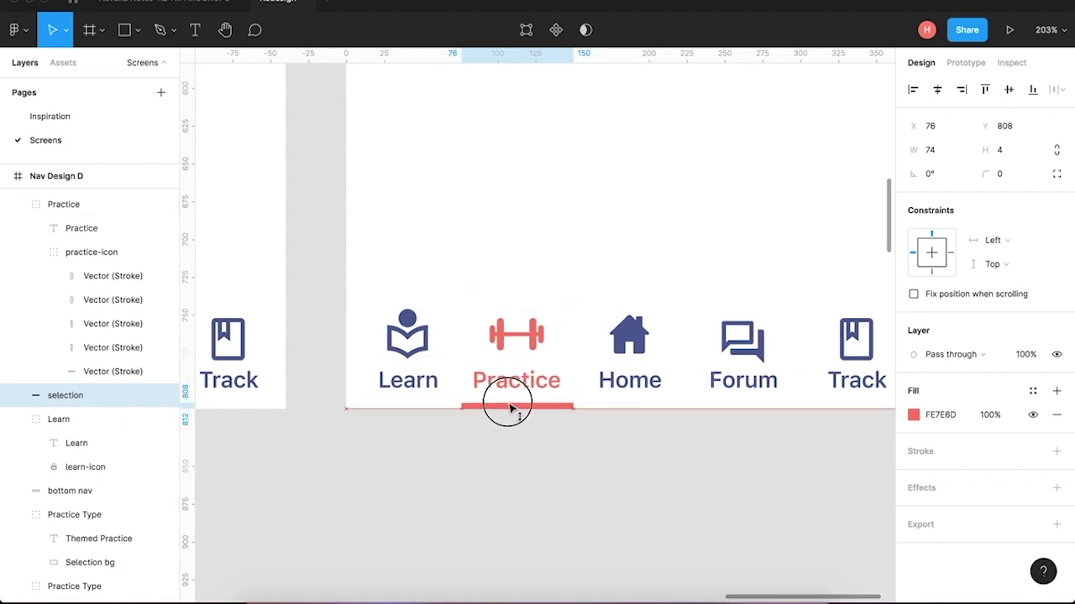
left_click(549, 480)
scroll(549, 479, "down", 6)
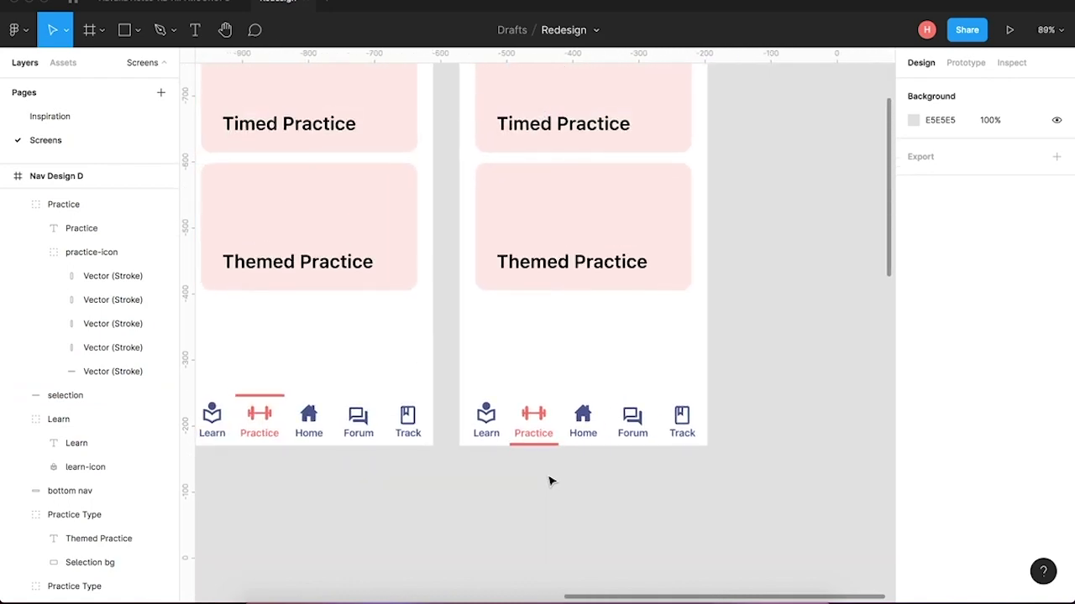
Duplicate the Nav Design B frame and rename the copy Nav Design E.
scroll(551, 482, "down", 1)
scroll(550, 481, "down", 2)
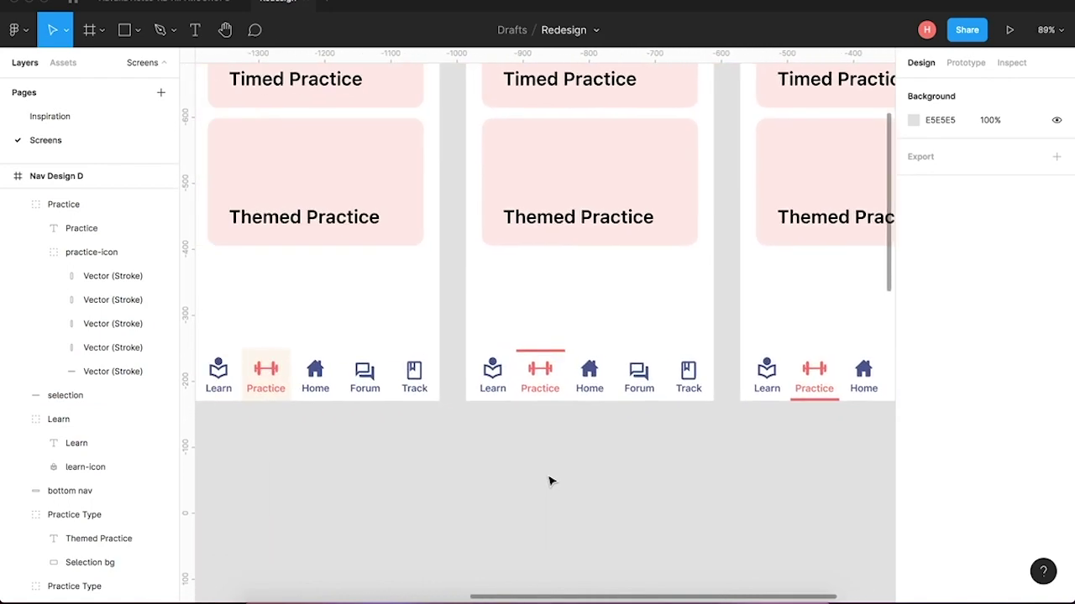
scroll(550, 483, "left", 3)
scroll(550, 484, "down", 3)
scroll(550, 483, "up", 2)
scroll(550, 482, "down", 3)
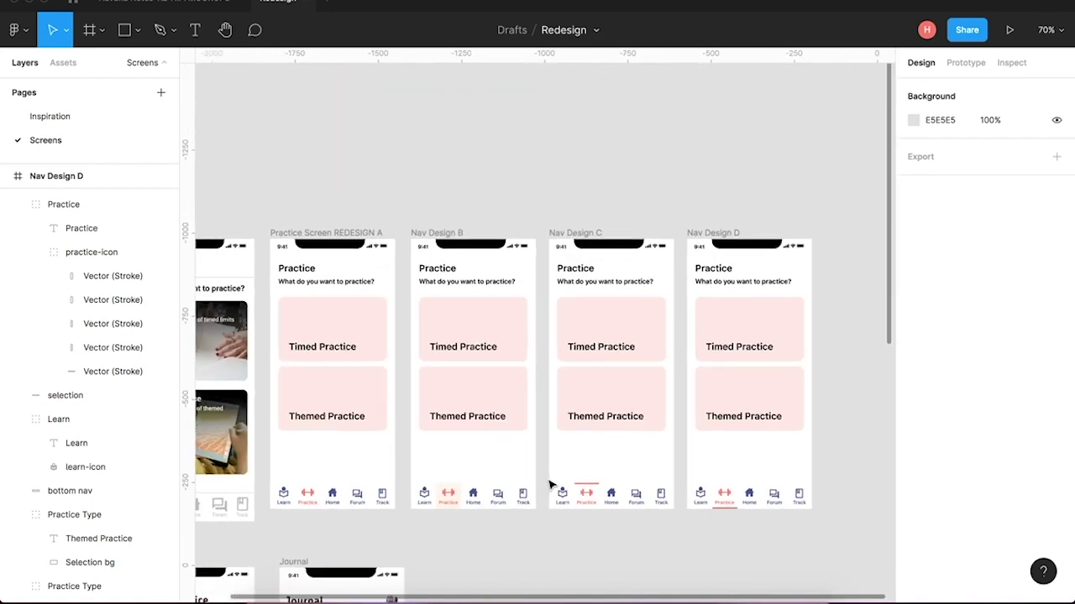
left_click(447, 241)
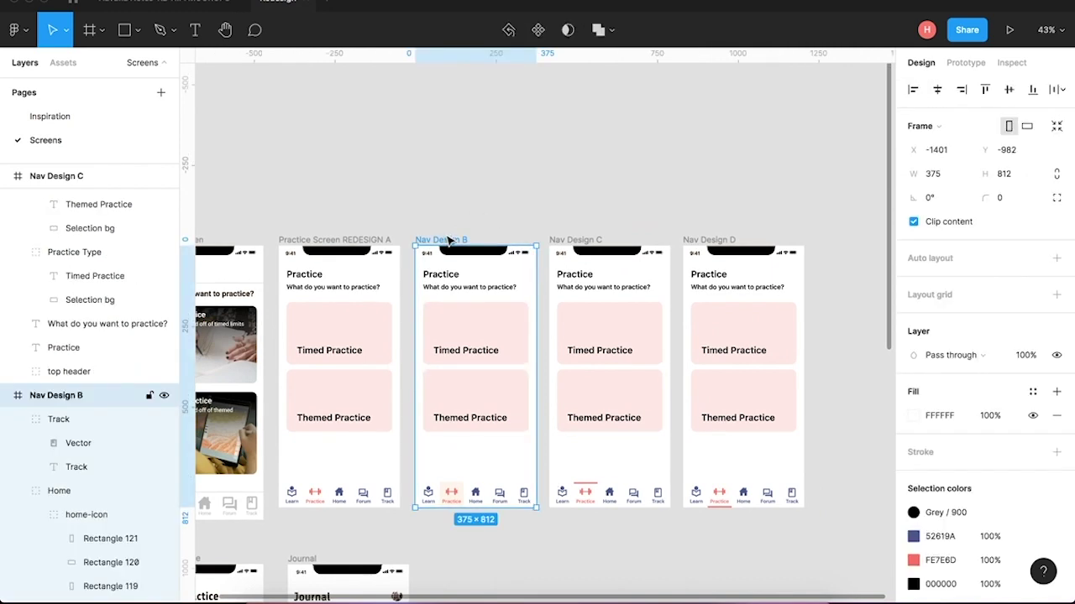
key("ctrl+d")
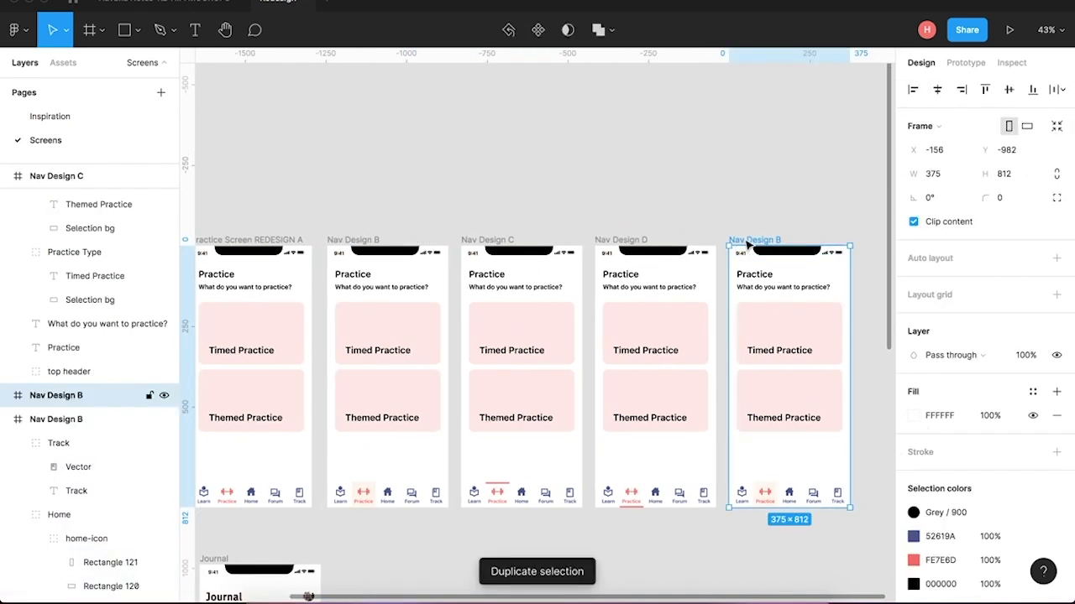
key("ctrl+r")
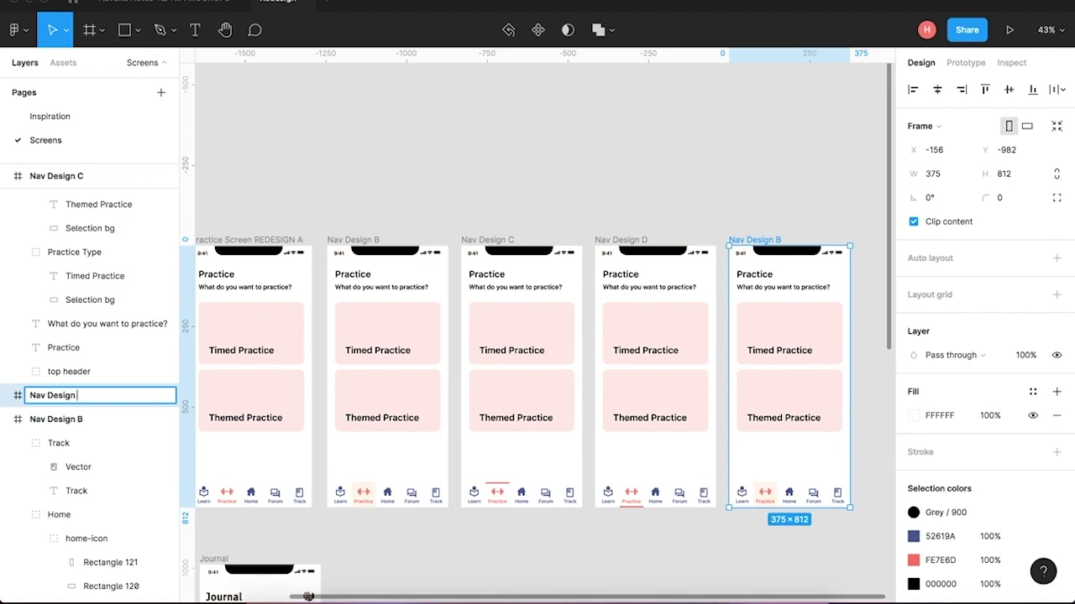
type("E")
left_click(757, 223)
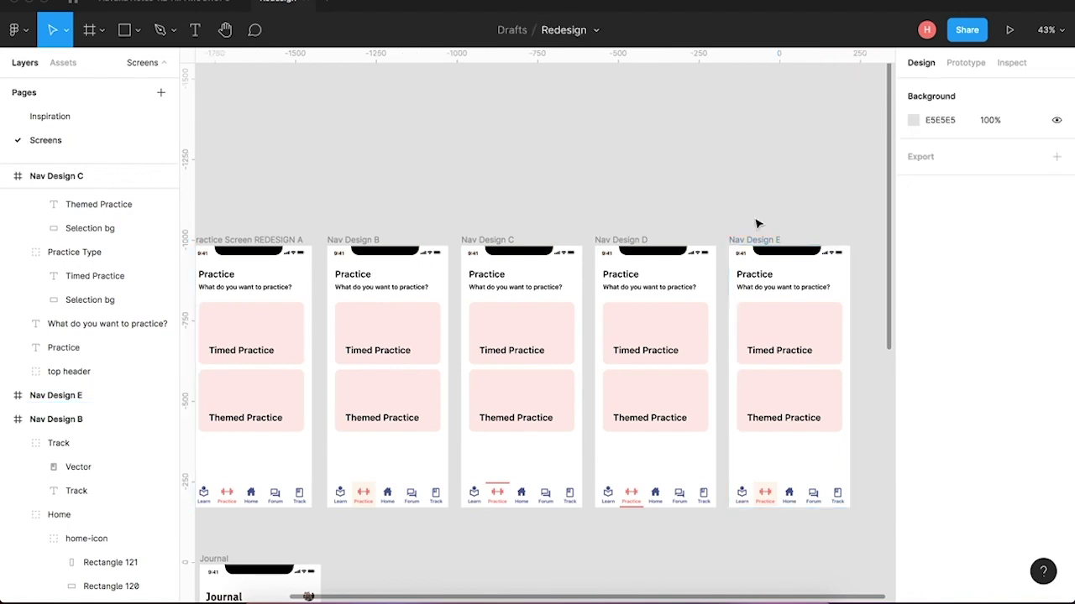
Duplicate the cream selection rectangle in Nav Design E and shrink the copy to a 4 high strip at Y 808 along its lower edge.
scroll(852, 538, "up", 6)
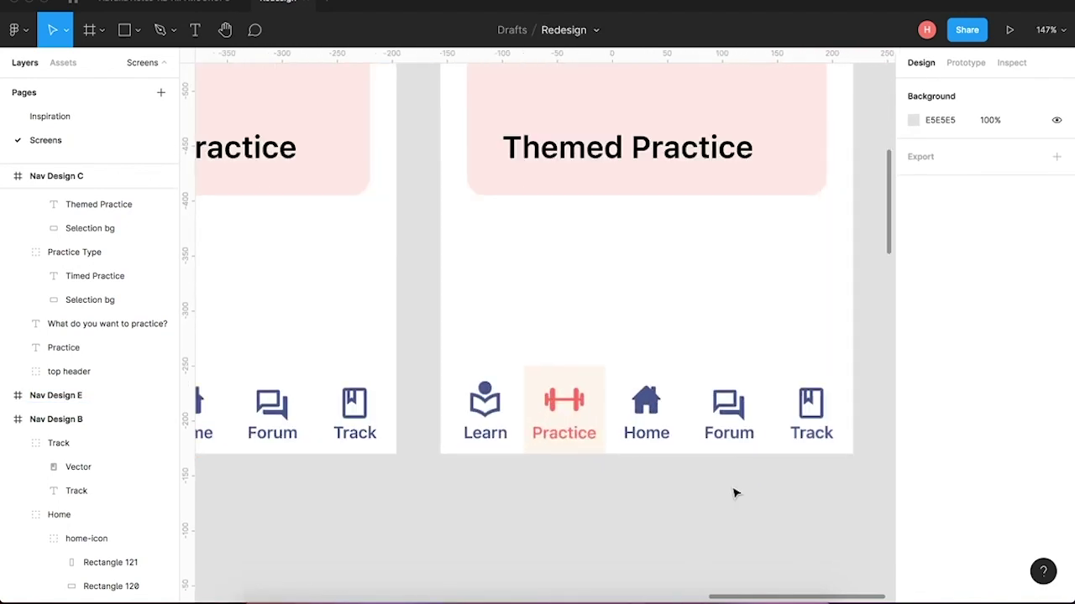
left_click(600, 369)
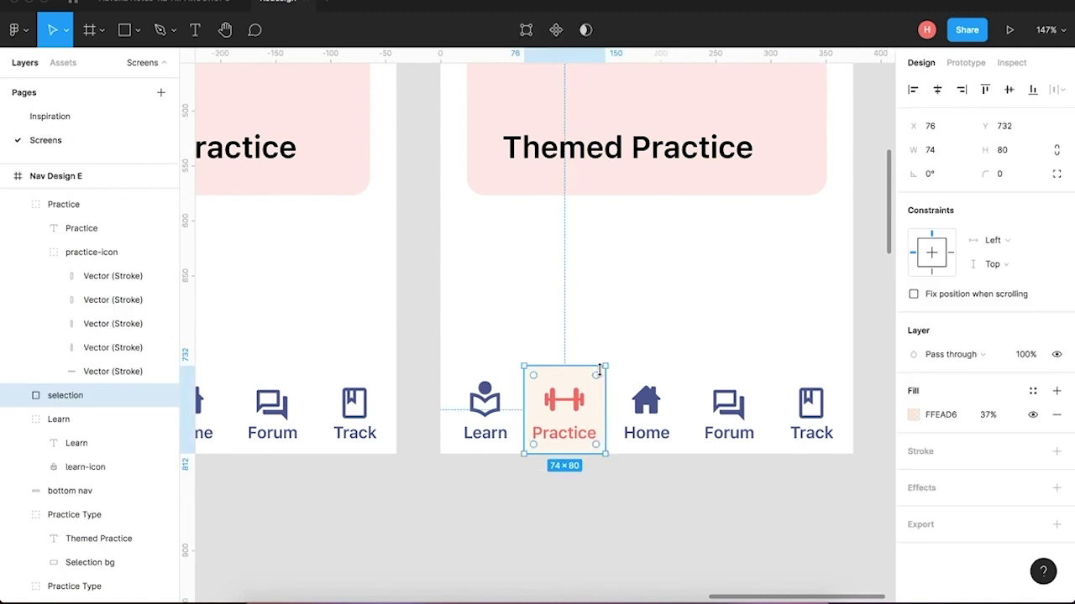
key("ctrl+d")
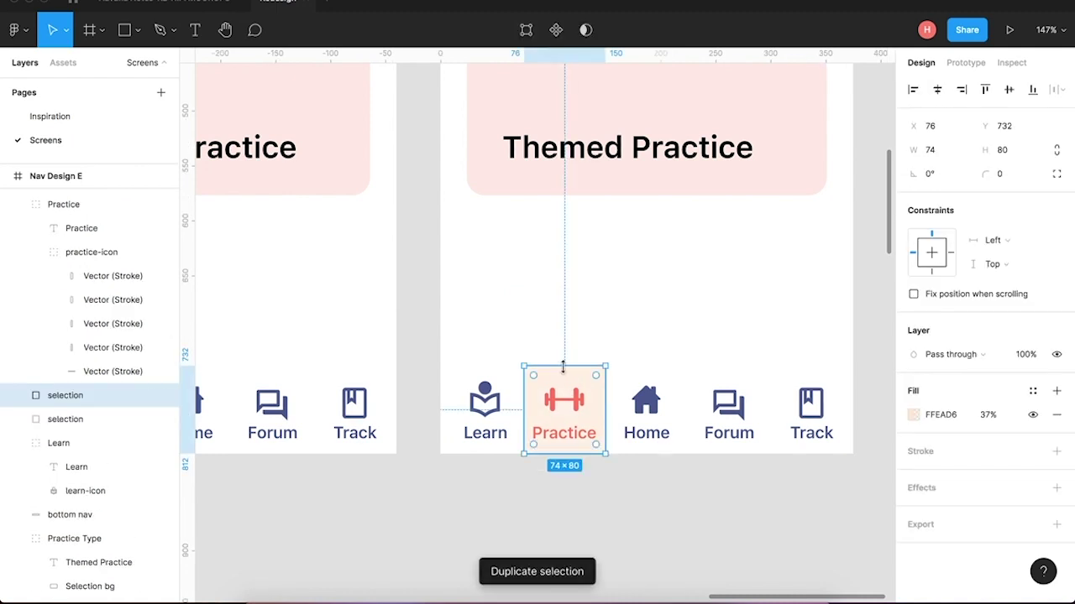
left_click_drag(563, 367, 568, 455)
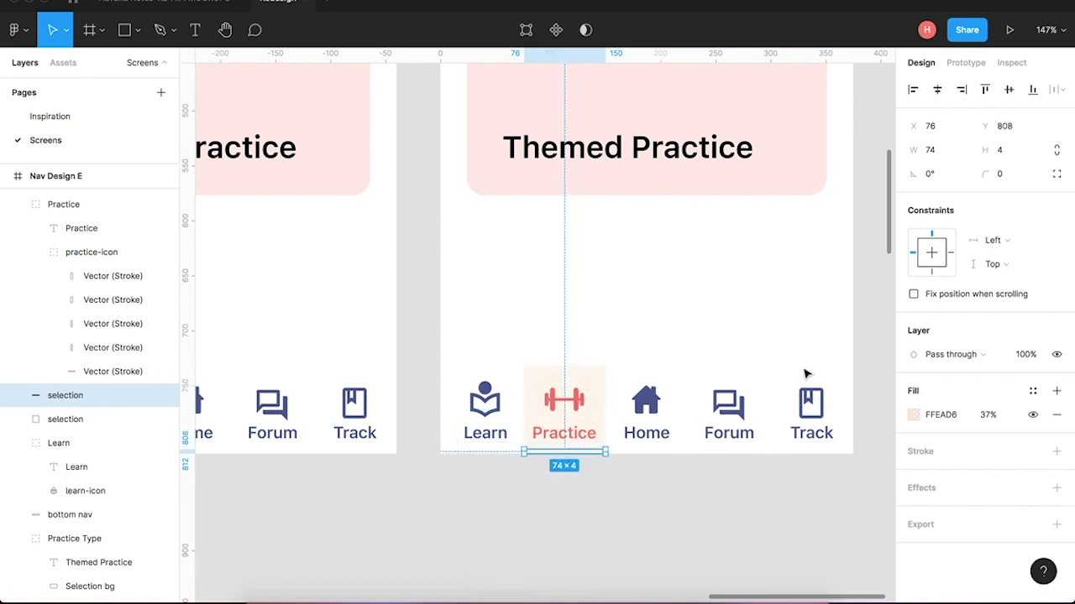
Recolour the 4 high selection strip in Nav Design E with the coral document colour.
left_click(906, 417)
left_click(913, 415)
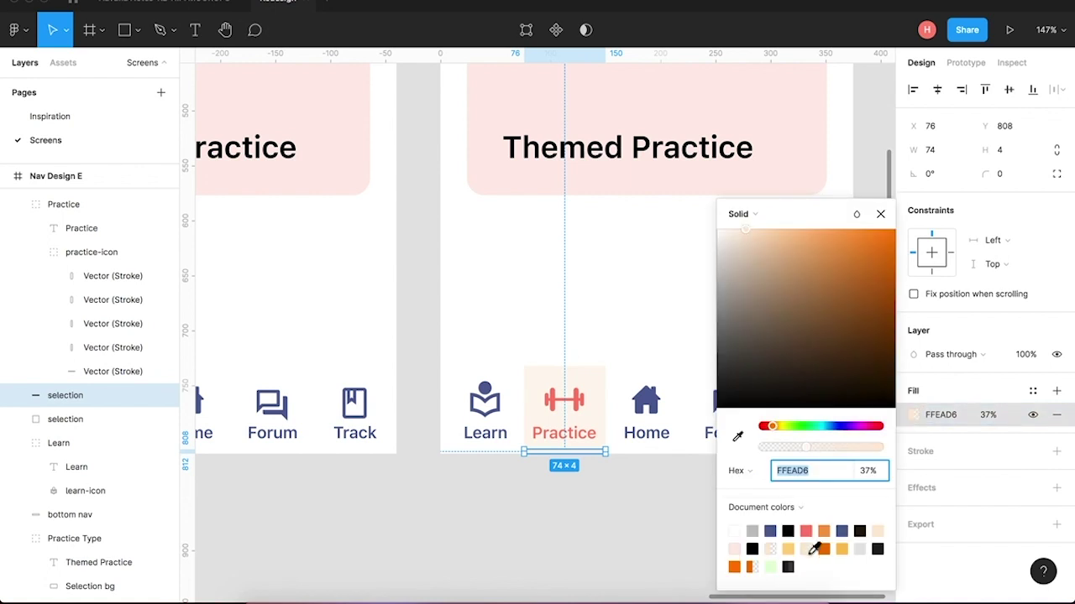
left_click(805, 531)
left_click(674, 537)
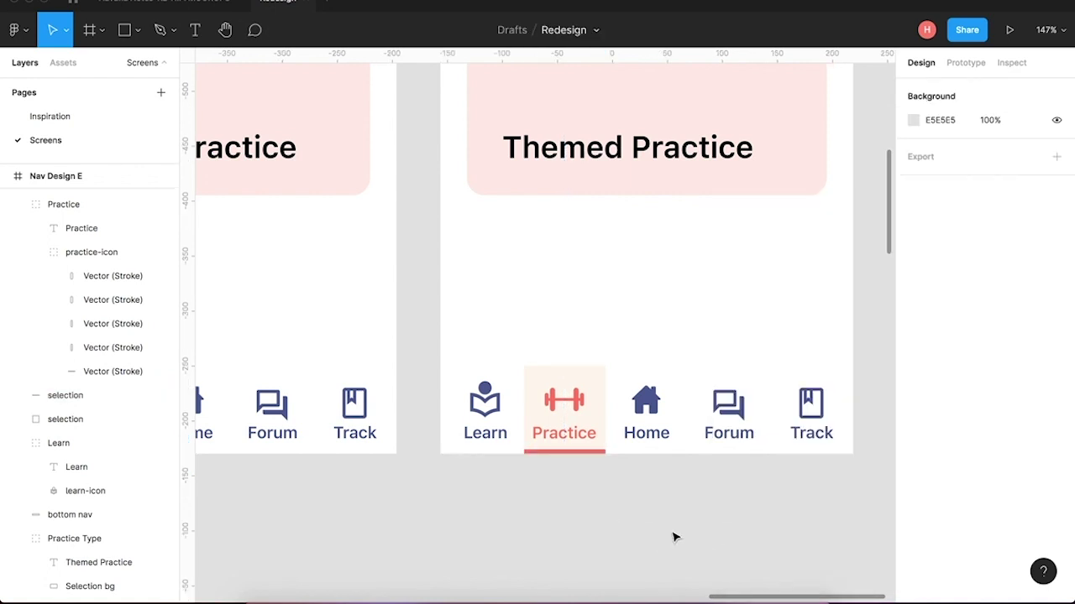
Move the Nav Design B, C, D and E frames together above the row of practice screens to Y -1960.
scroll(587, 535, "down", 5)
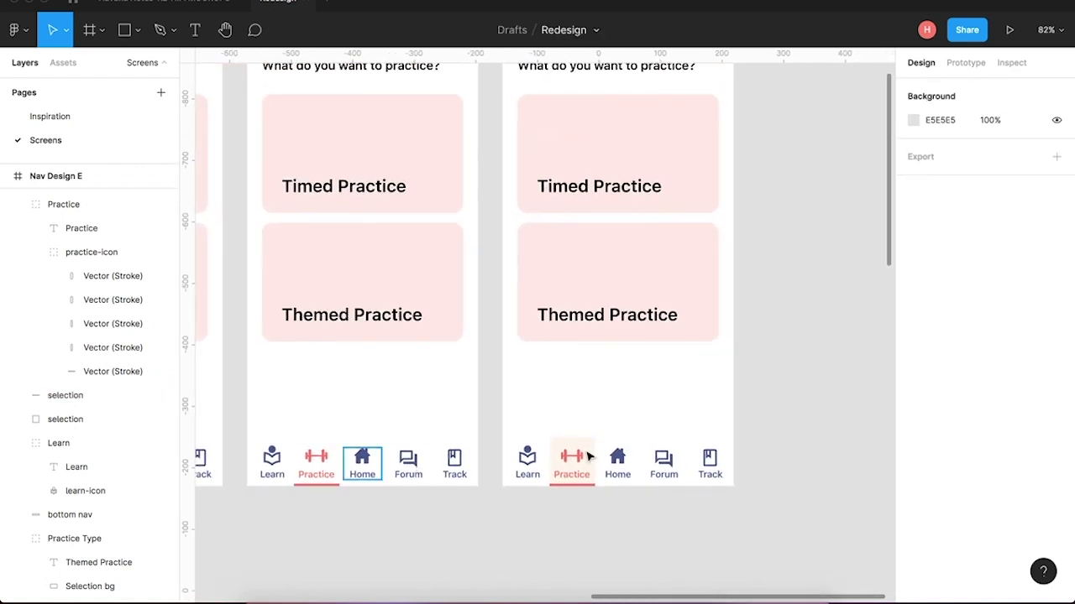
scroll(617, 525, "down", 8)
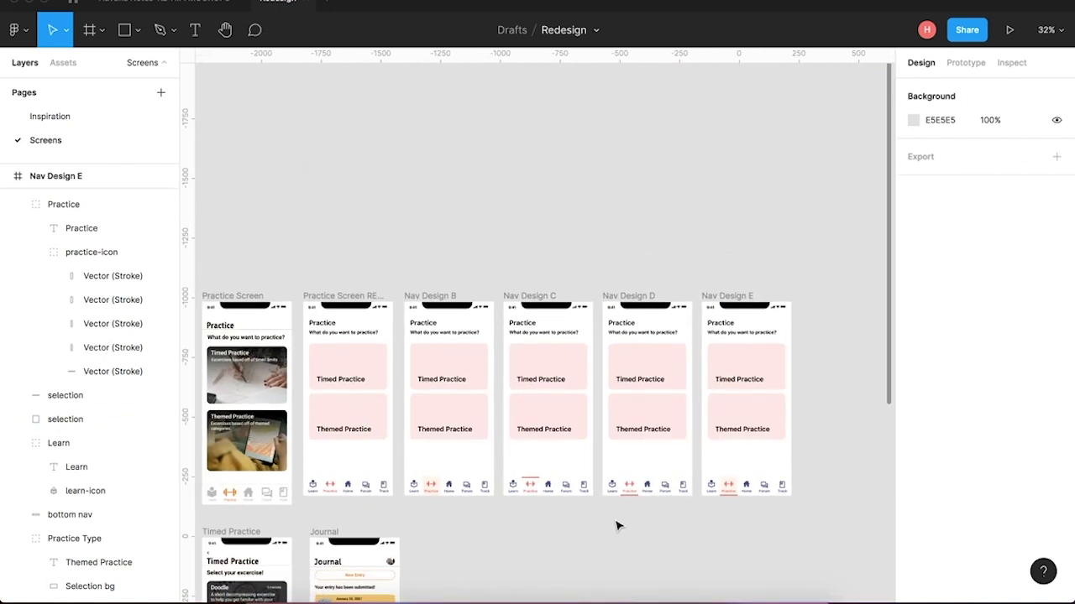
left_click(419, 296)
left_click(548, 296, "shift")
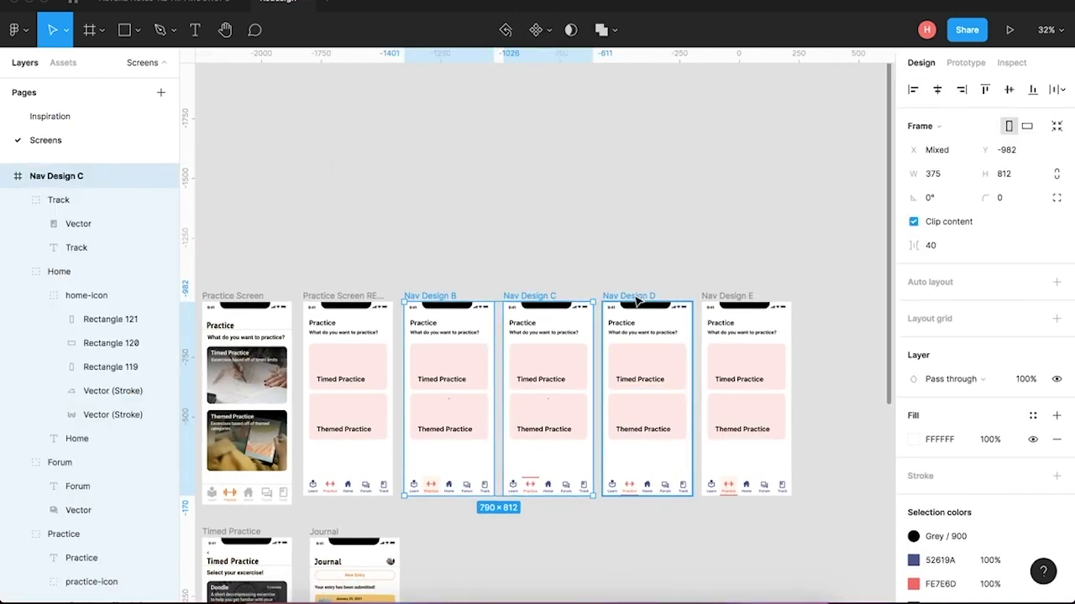
left_click(638, 298, "shift")
left_click(726, 299, "shift")
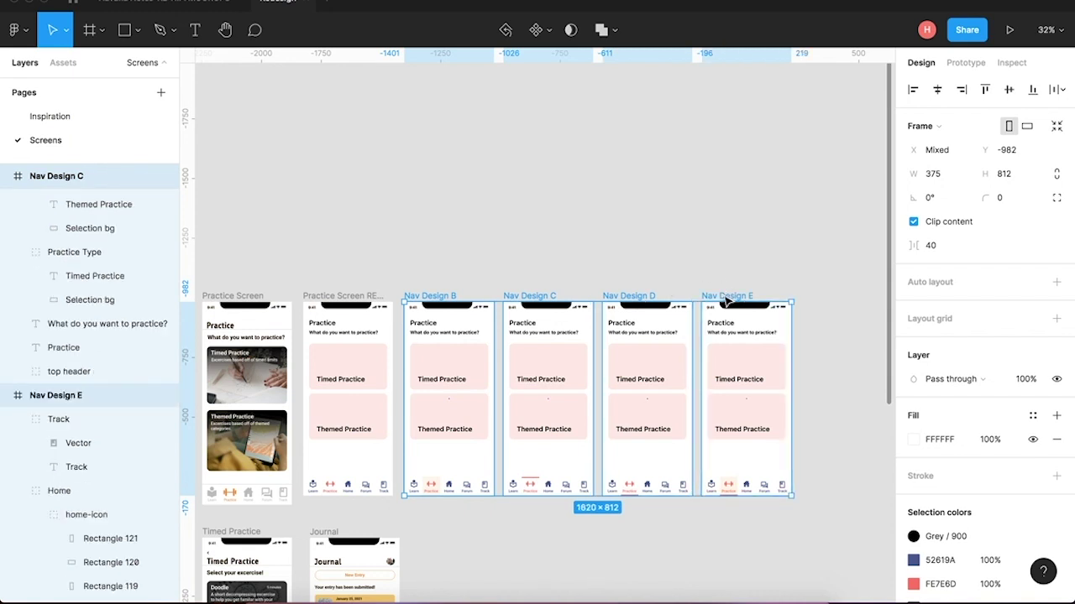
left_click_drag(726, 299, 726, 168)
left_click_drag(723, 176, 728, 187)
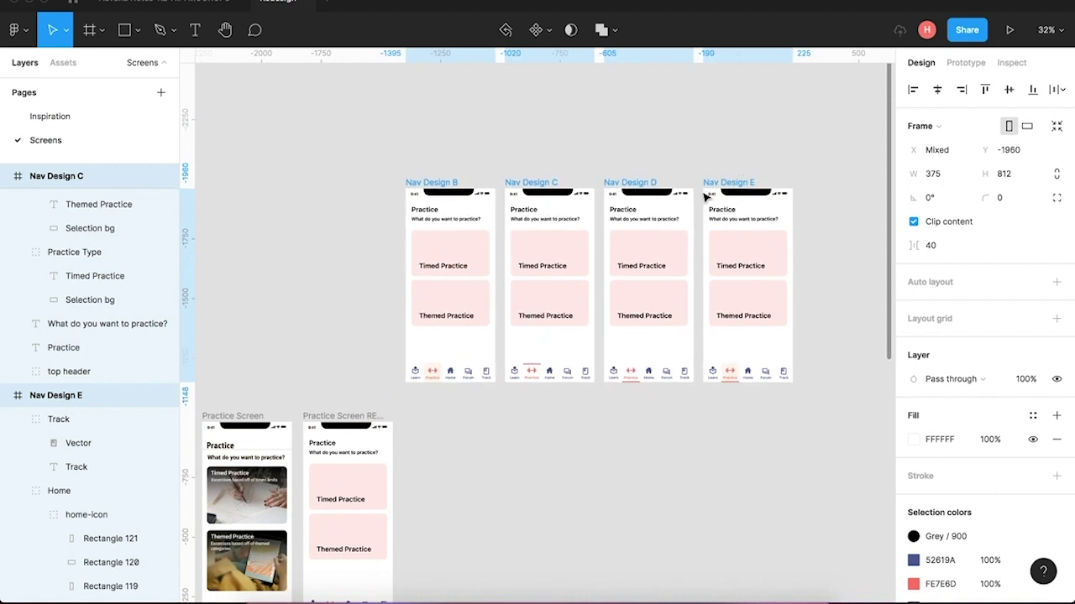
left_click(624, 501)
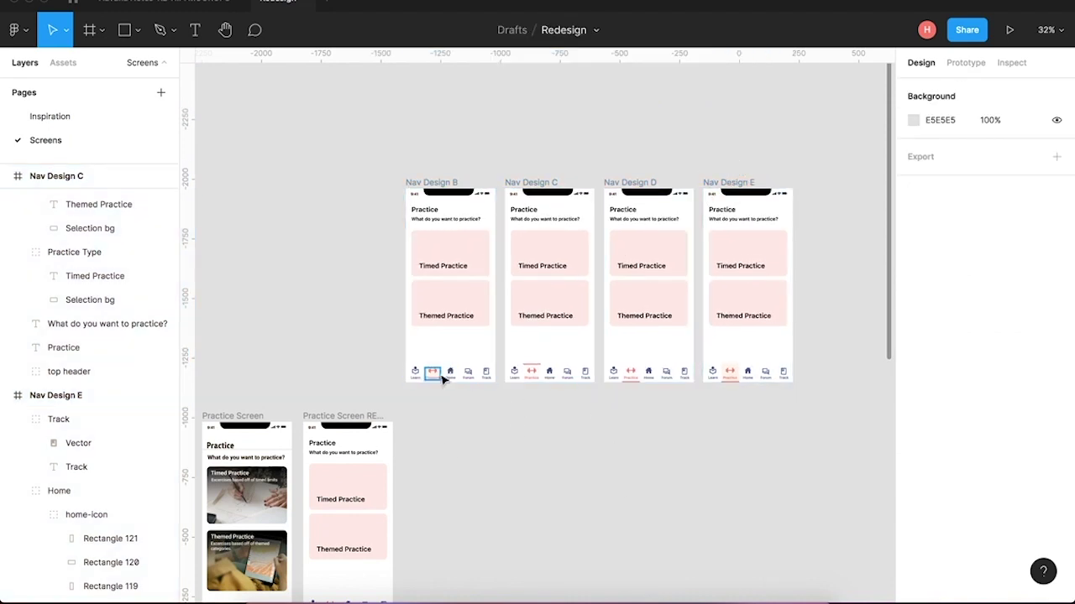
Narrow the Timed Practice text box in Practice Screen REDESIGN A to a width of 229.
scroll(613, 430, "up", 3)
scroll(613, 430, "up", 2)
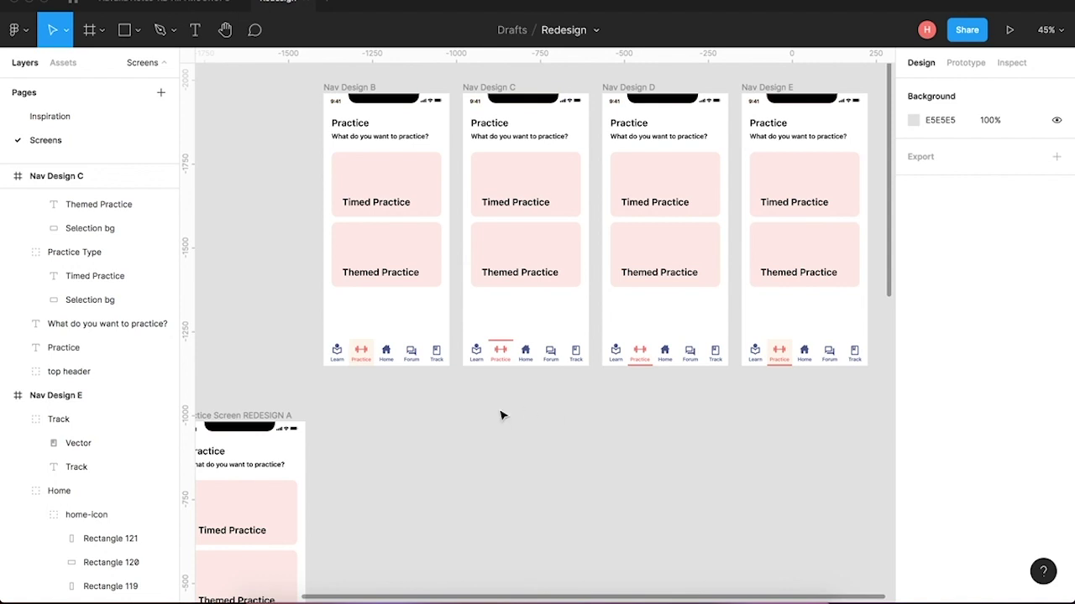
scroll(412, 503, "down", 6)
scroll(413, 504, "left", 3)
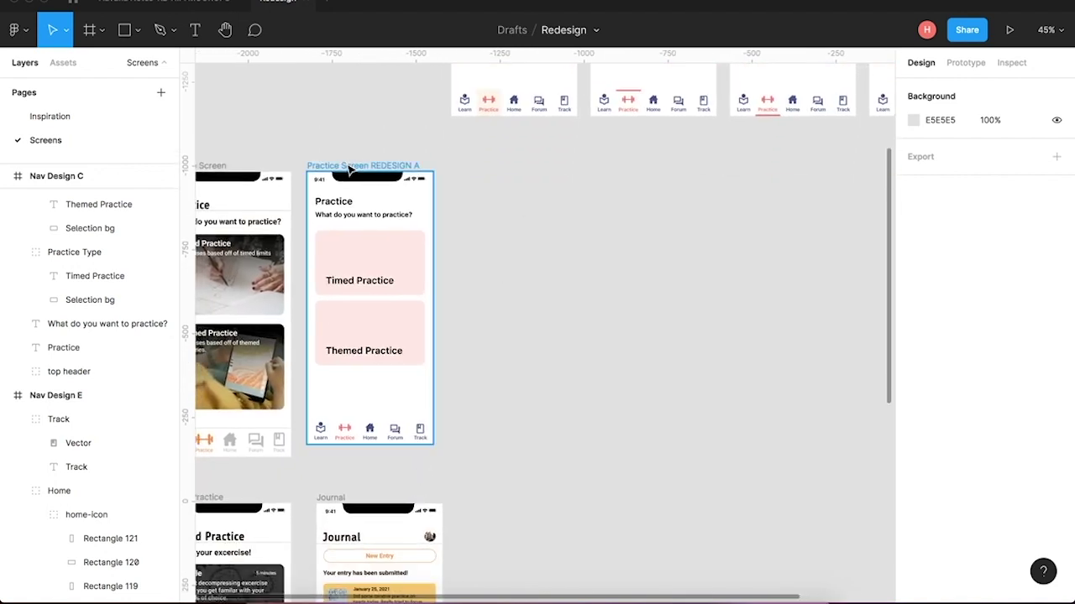
left_click(367, 244)
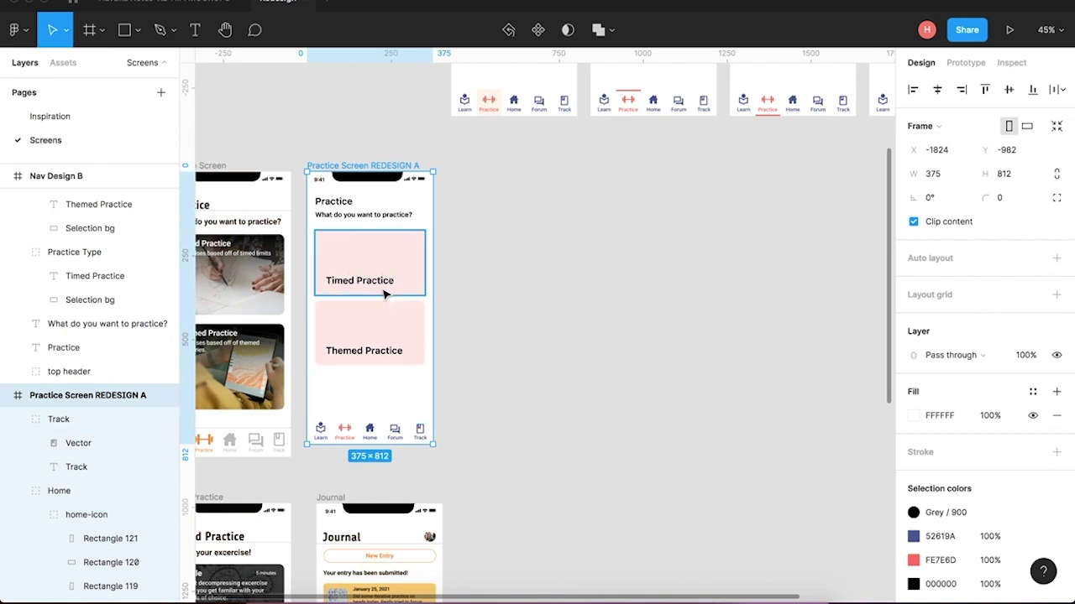
scroll(384, 291, "up", 5)
scroll(383, 293, "down", 2)
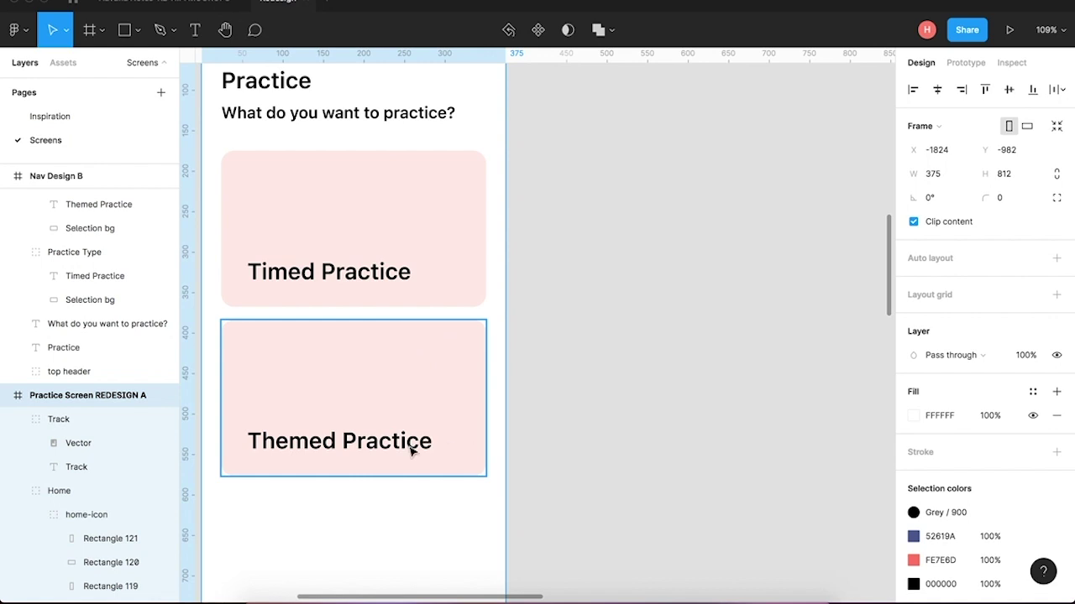
left_click(341, 273, "super")
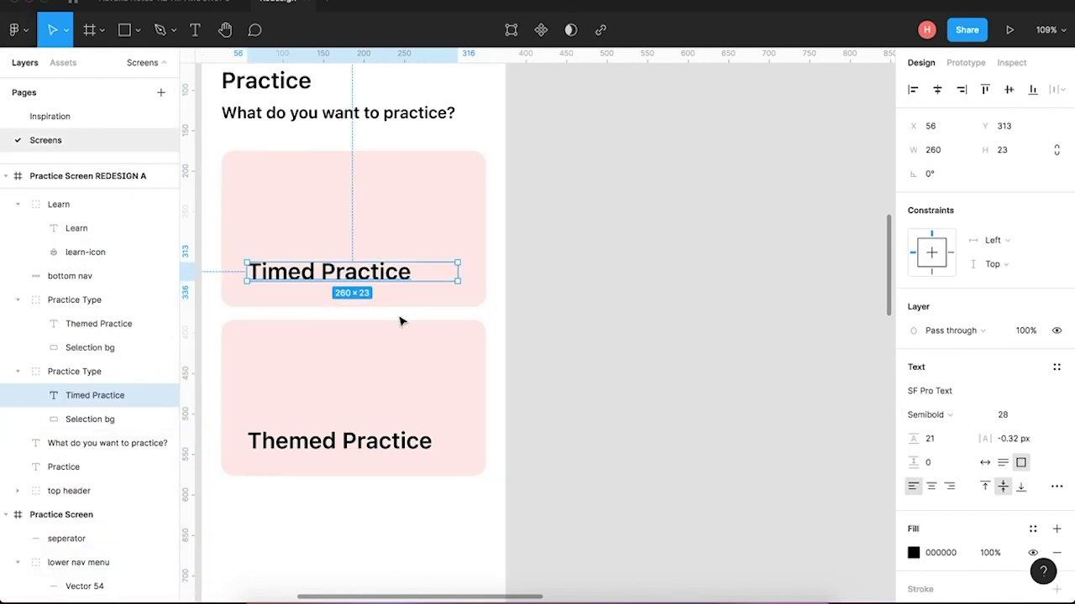
left_click_drag(458, 271, 434, 272)
key("super+z")
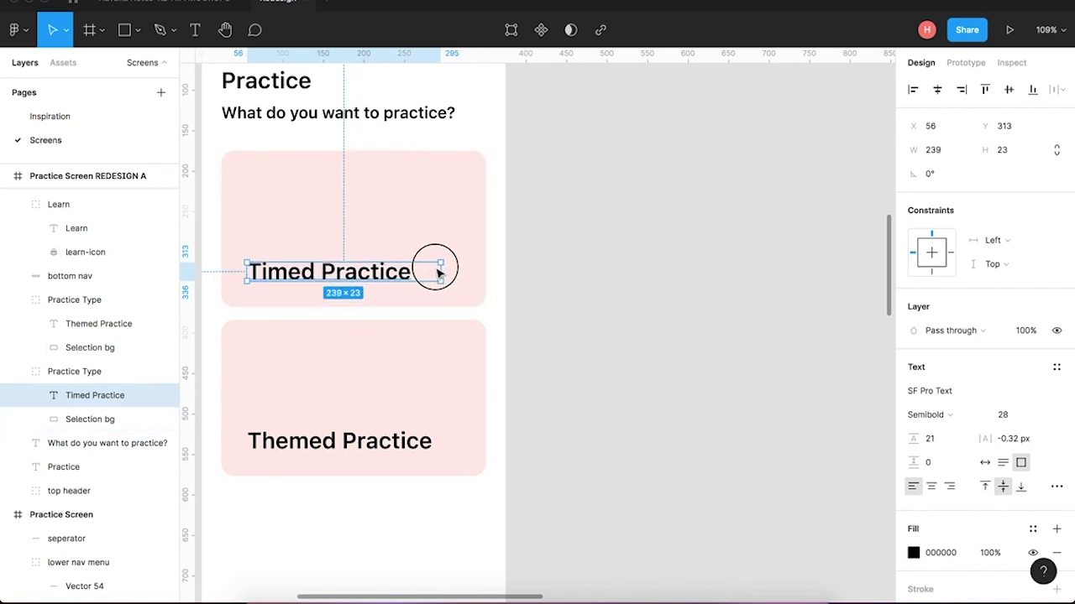
Try to reach the Iconscout plugin's design resources by running it and paging through its introduction.
left_click(25, 37)
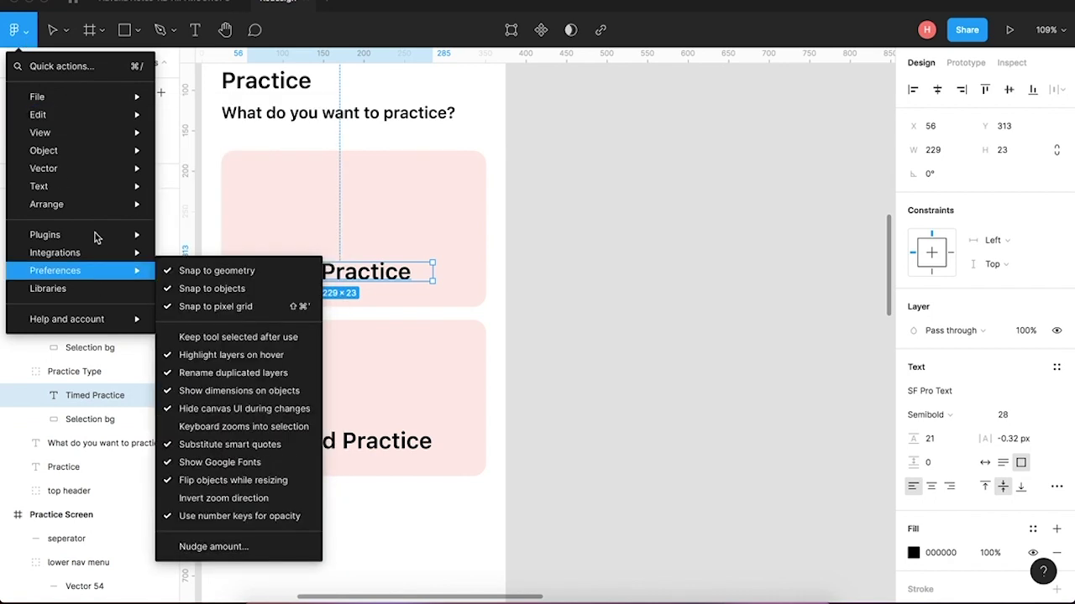
mouse_move(96, 235)
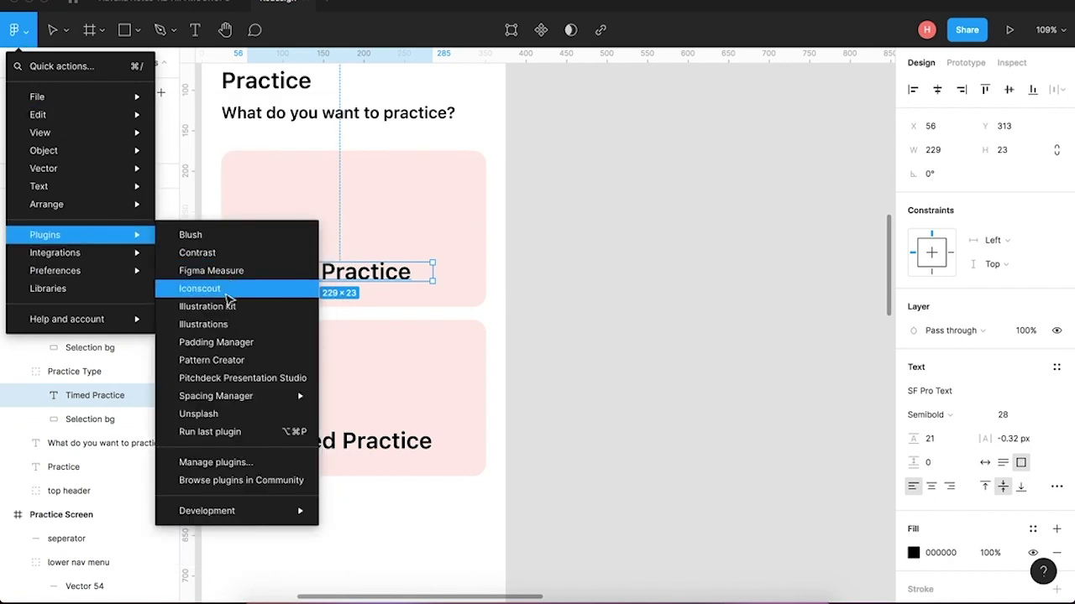
left_click(201, 289)
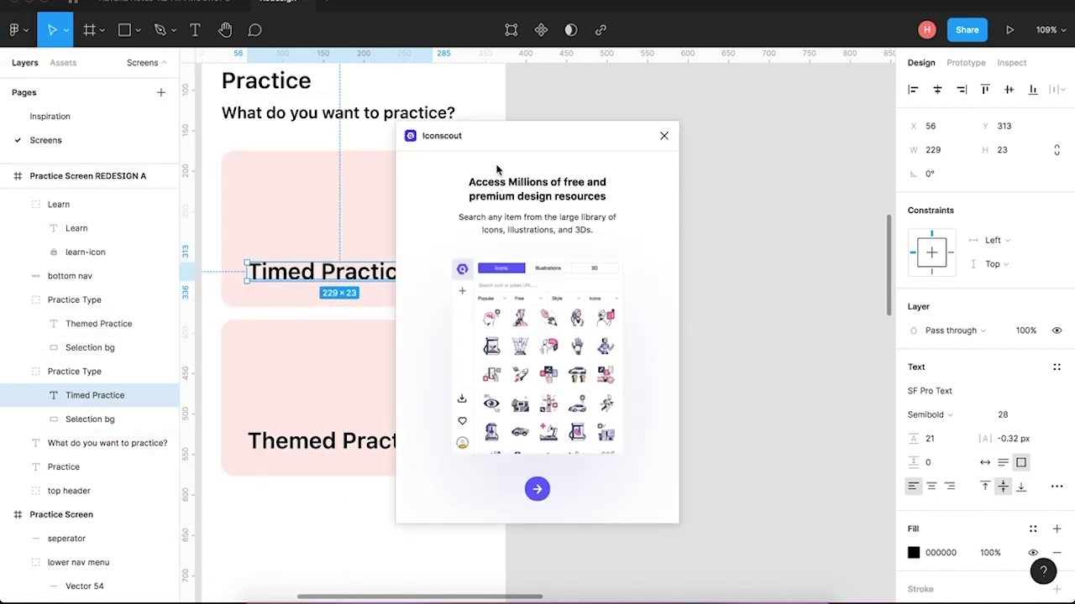
left_click(537, 490)
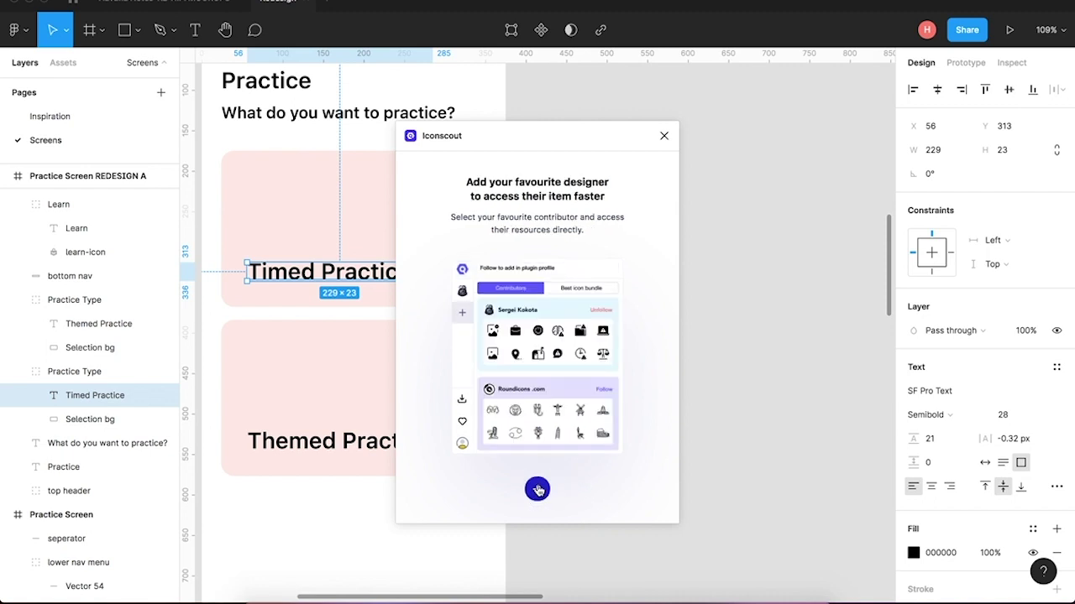
left_click(537, 491)
left_click(538, 491)
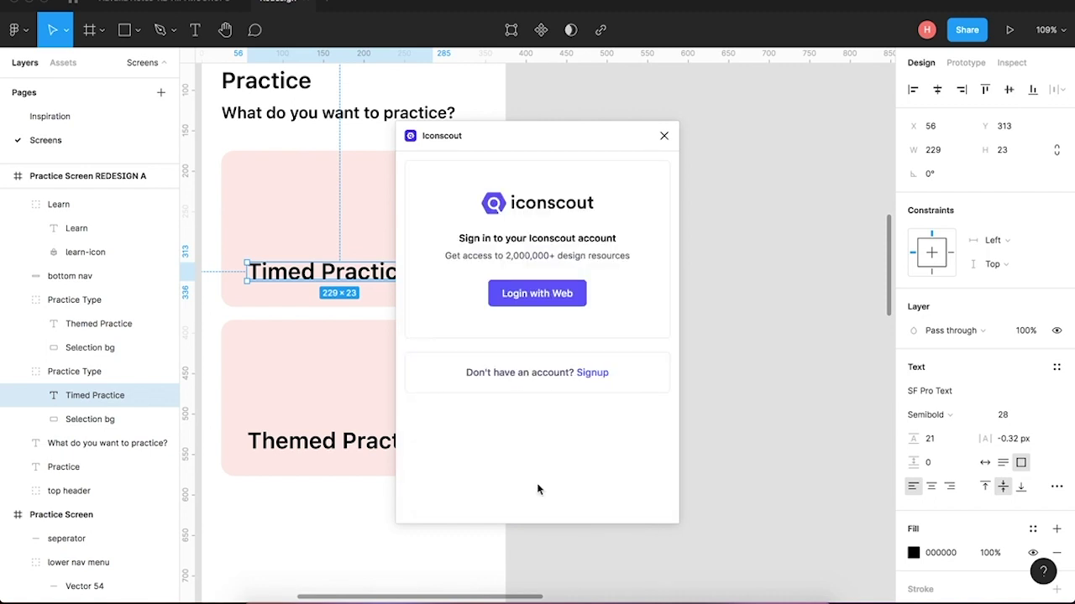
left_click(663, 135)
left_click(20, 34)
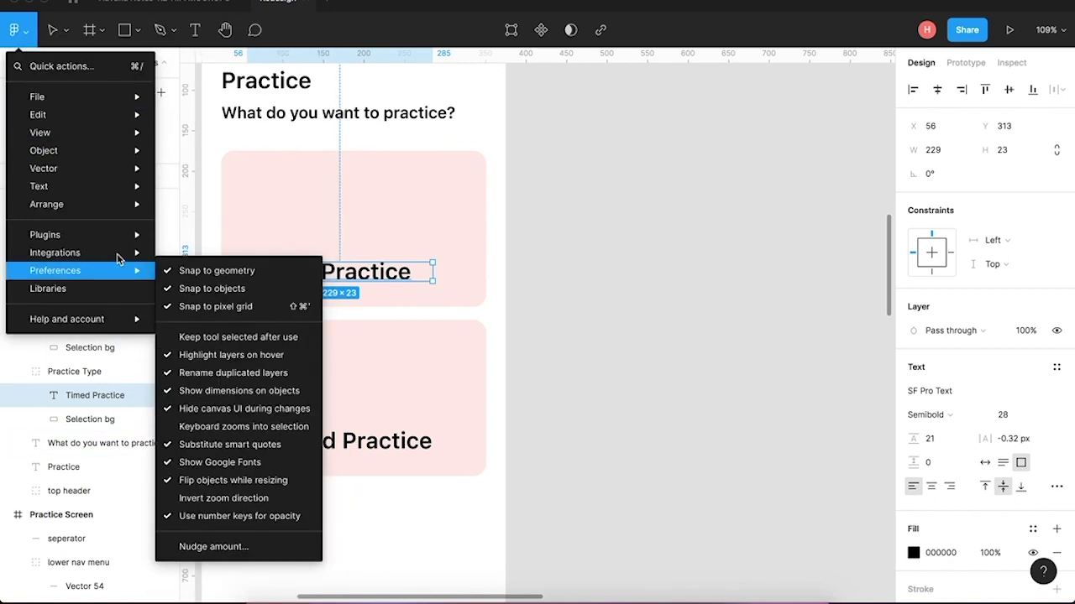
mouse_move(117, 257)
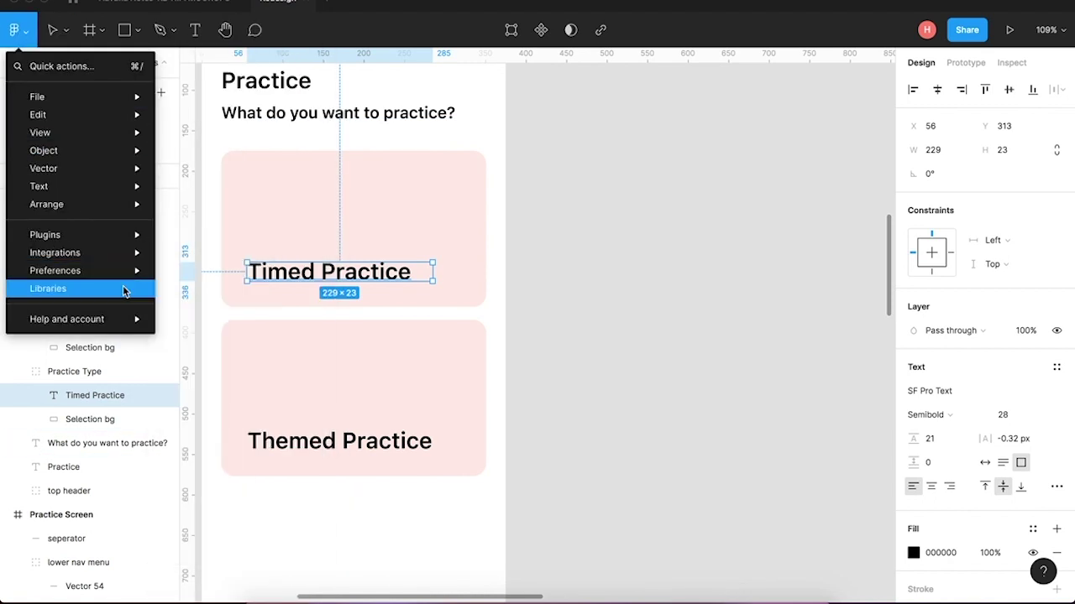
mouse_move(134, 234)
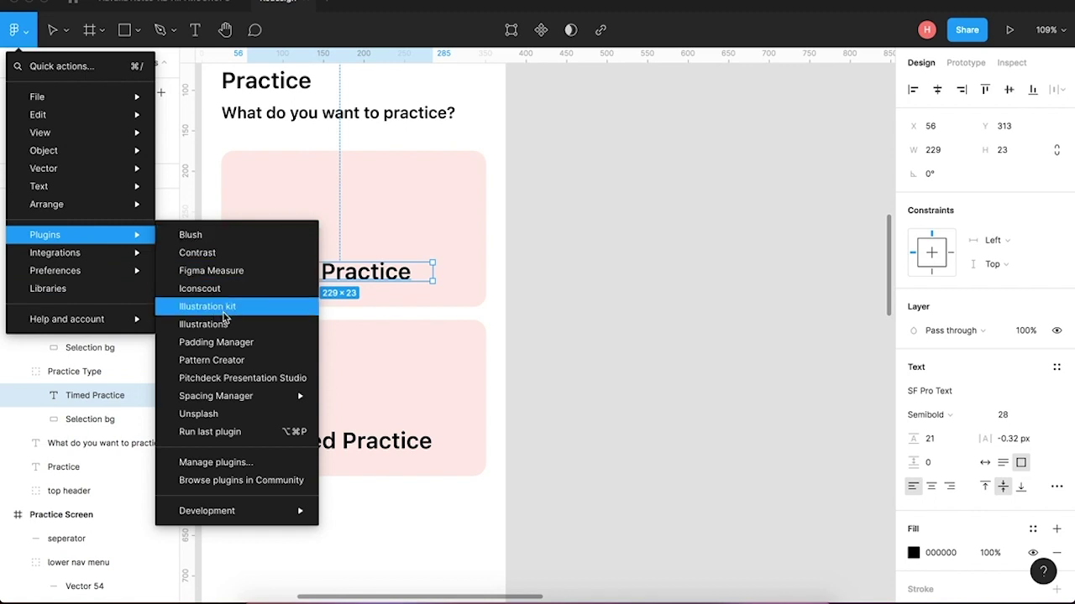
left_click(612, 477)
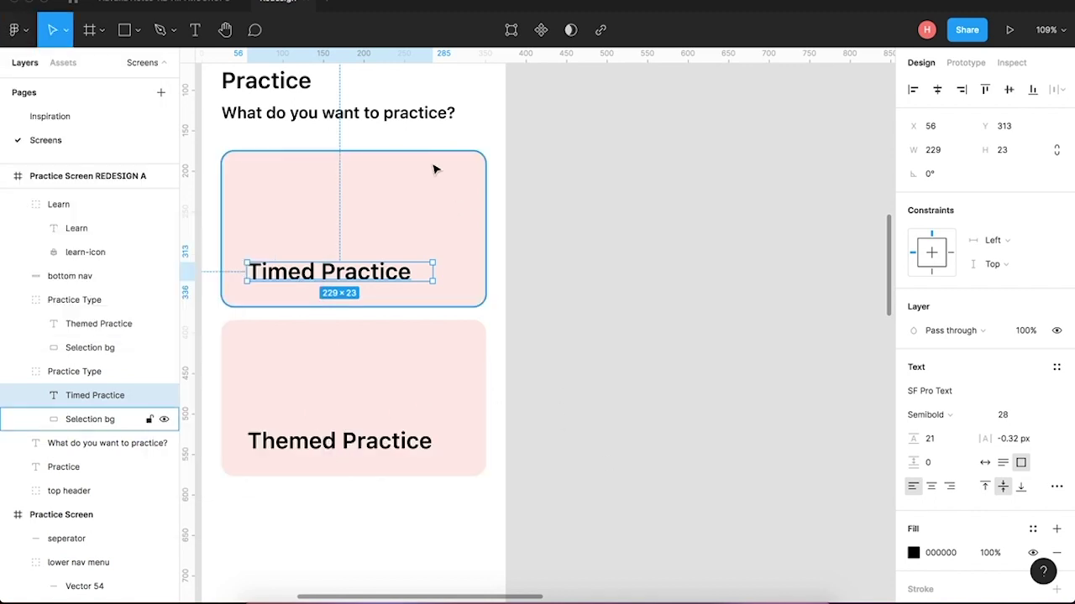
Search the Community plugins for "fontawesome" and install the Streamline Icons, Illustrations and Emoji plugin.
left_click(74, 5)
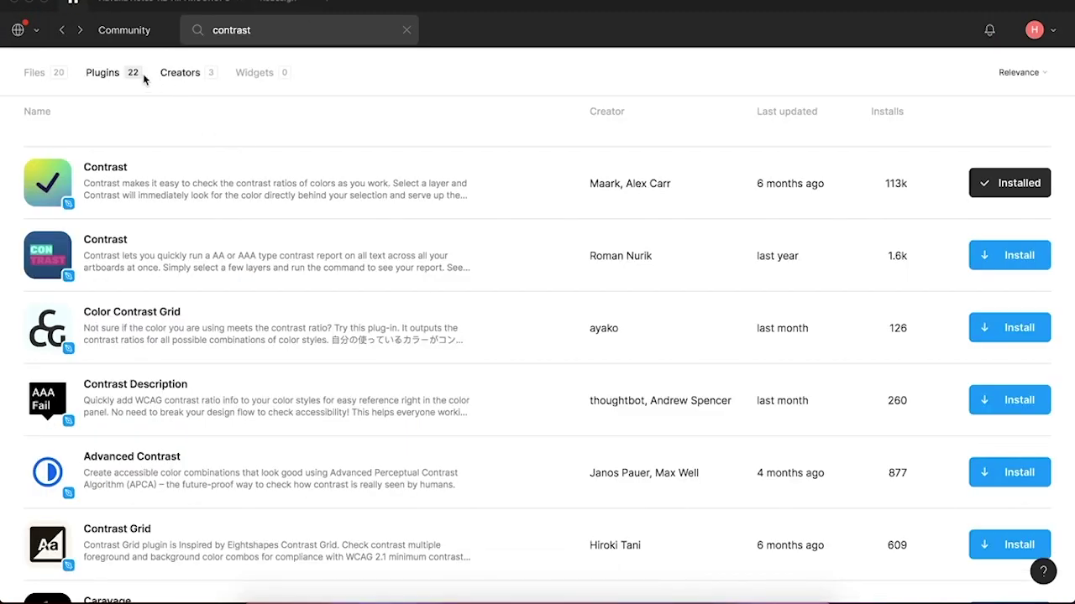
double_click(249, 31)
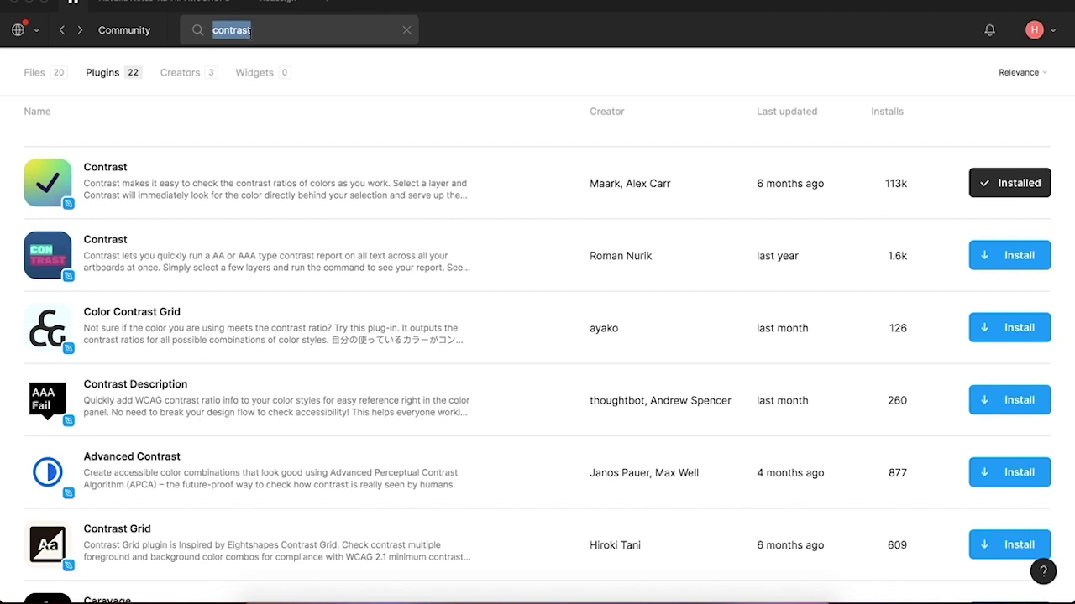
type("fontawesome")
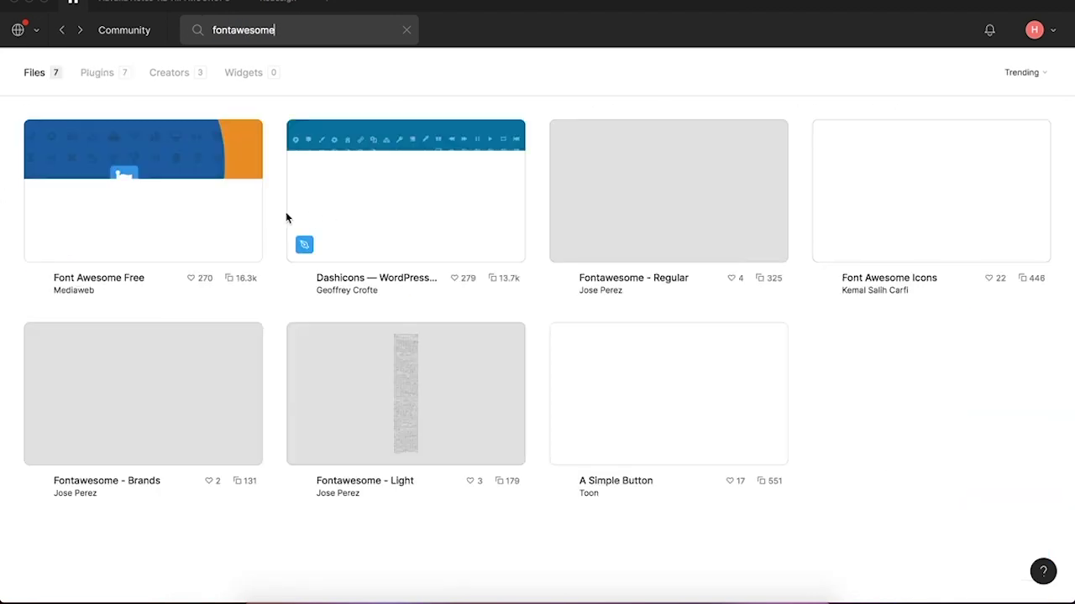
left_click(96, 77)
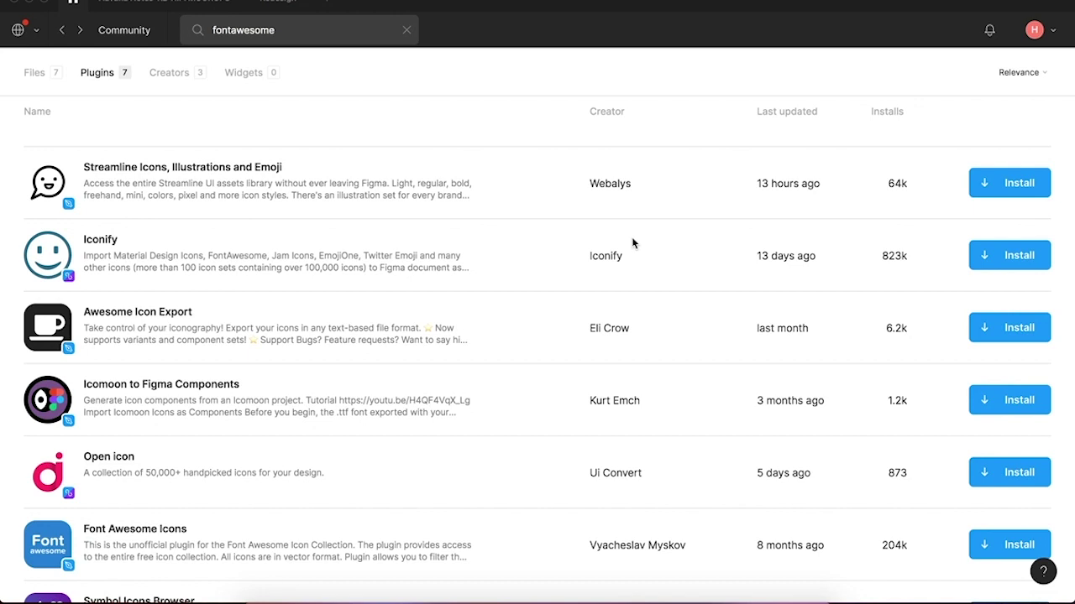
left_click(993, 191)
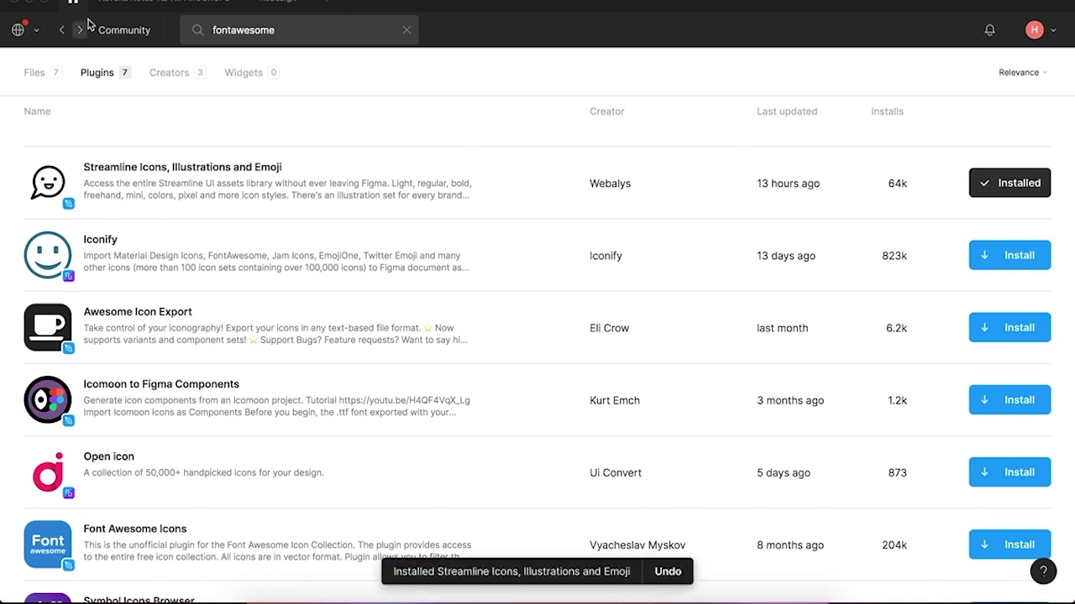
Run the Streamline Icons, Illustrations and Emoji plugin in the Redesign file and search its icons for "caret" and "arrow".
left_click(281, 4)
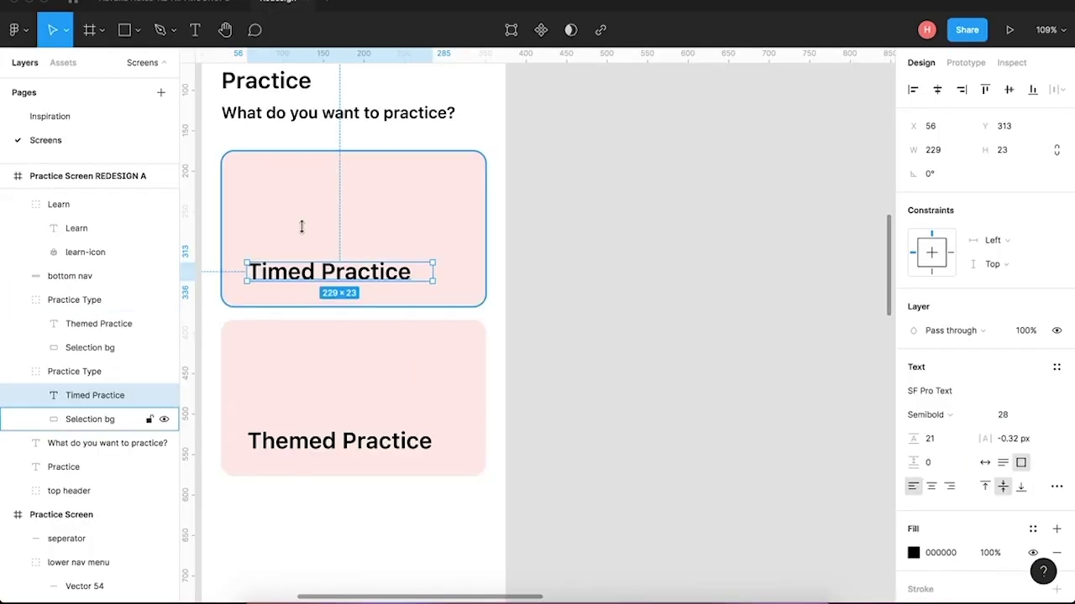
left_click(15, 31)
mouse_move(117, 234)
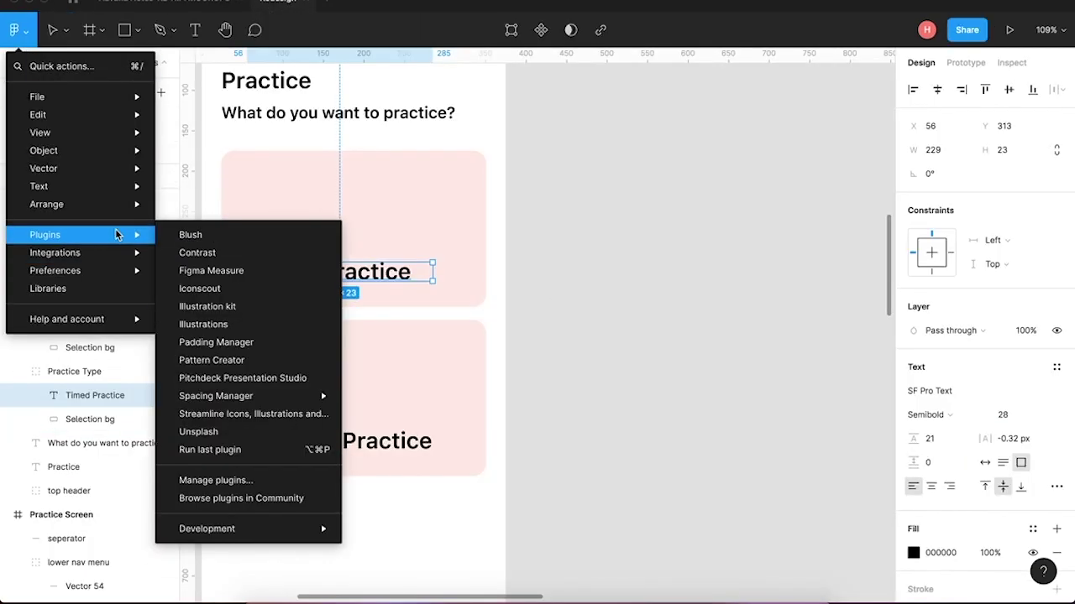
left_click(255, 416)
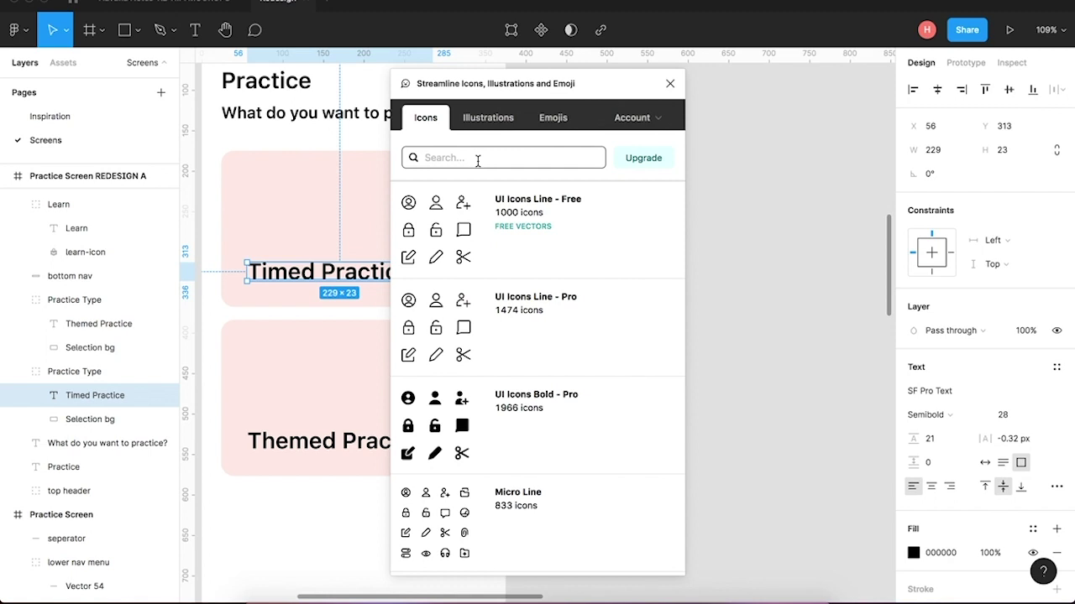
left_click(477, 159)
type("caret")
double_click(495, 157)
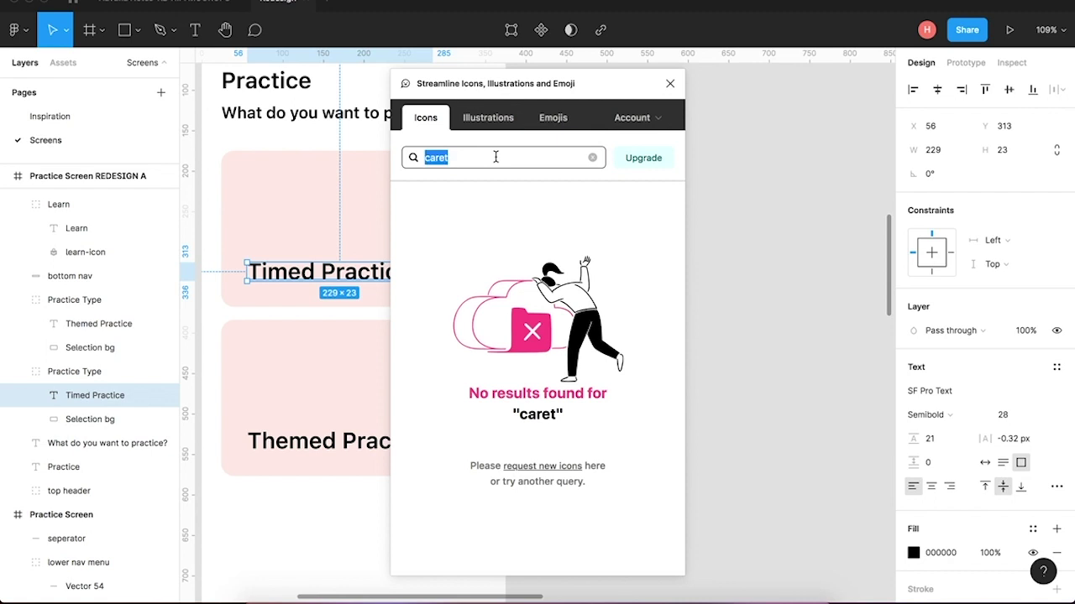
type("arrow")
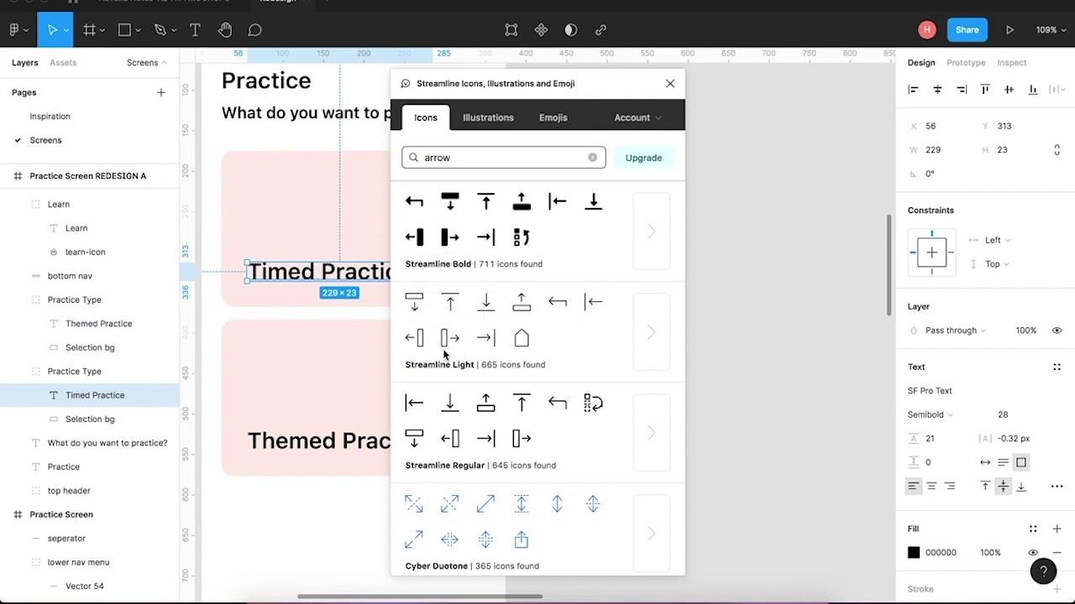
Find the Arrow Button Right 1 double-chevron icon in the Streamline Colors arrow set and insert it at 24 px.
scroll(550, 431, "down", 5)
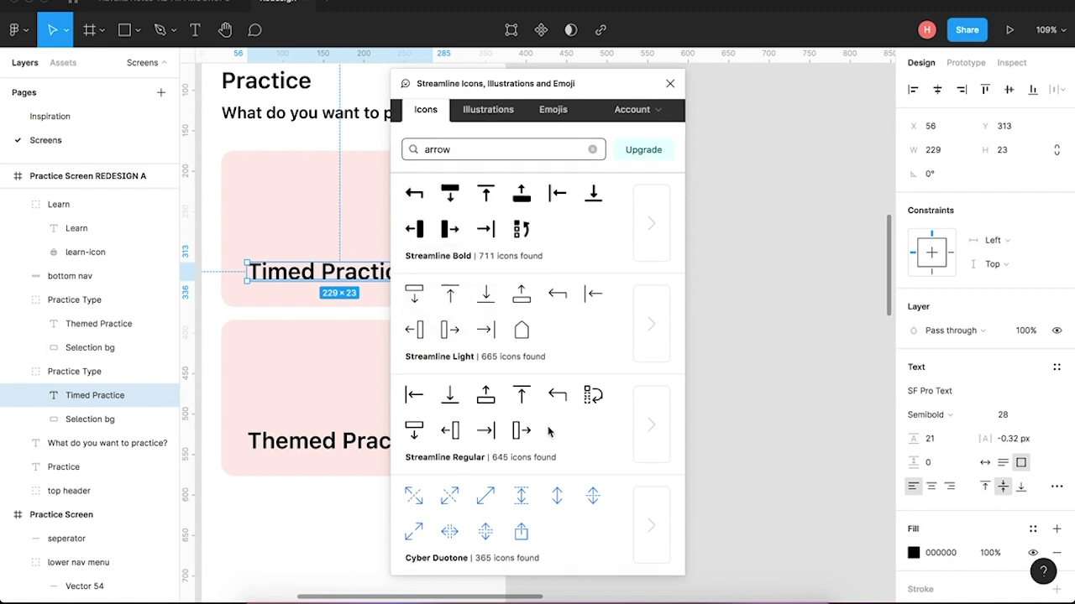
scroll(548, 431, "down", 3)
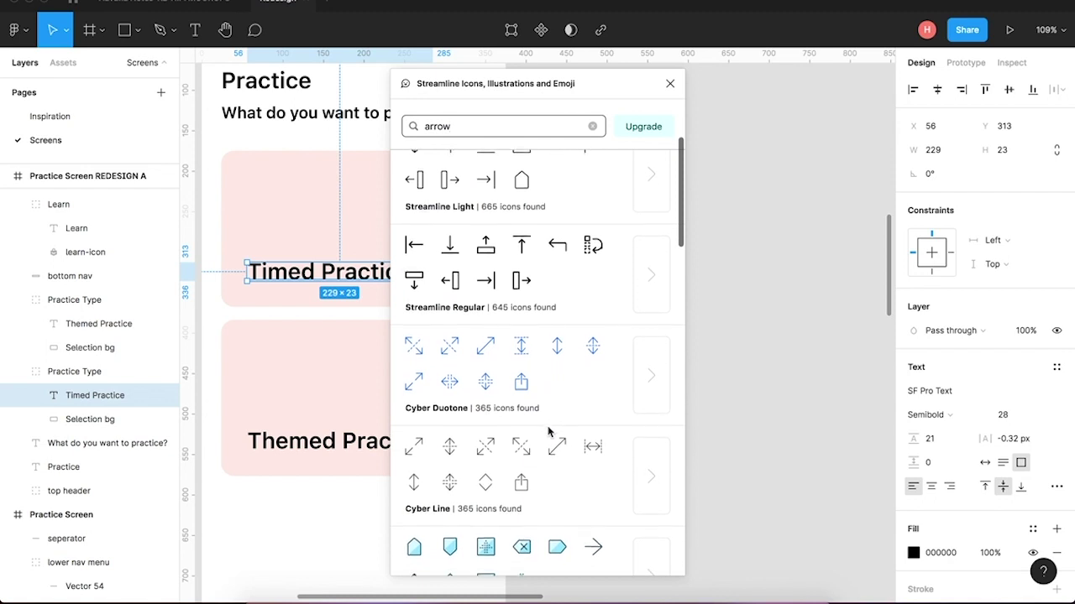
scroll(554, 436, "down", 1)
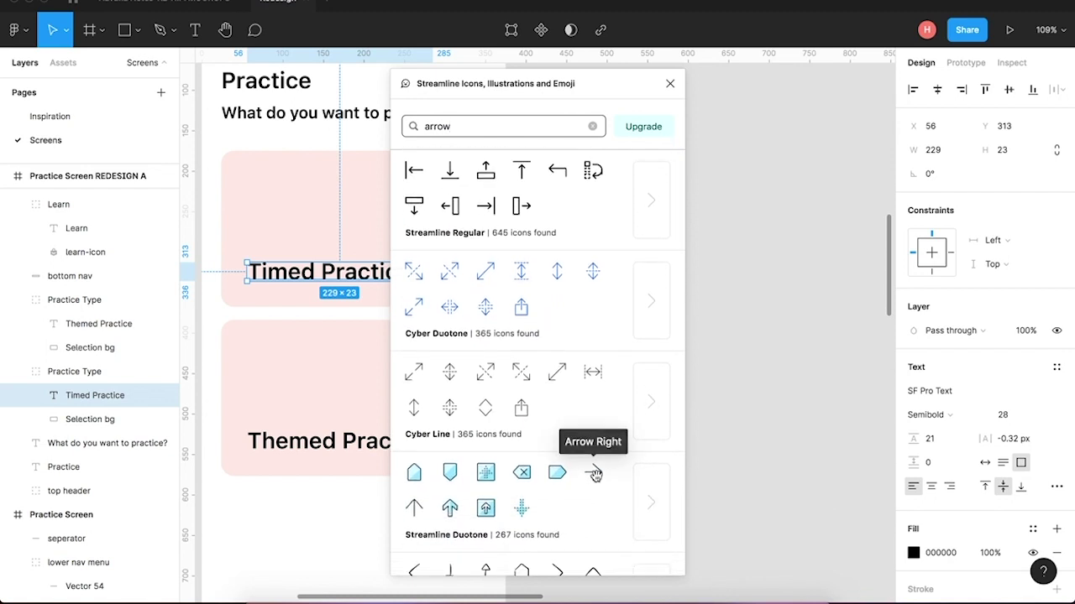
scroll(596, 482, "down", 4)
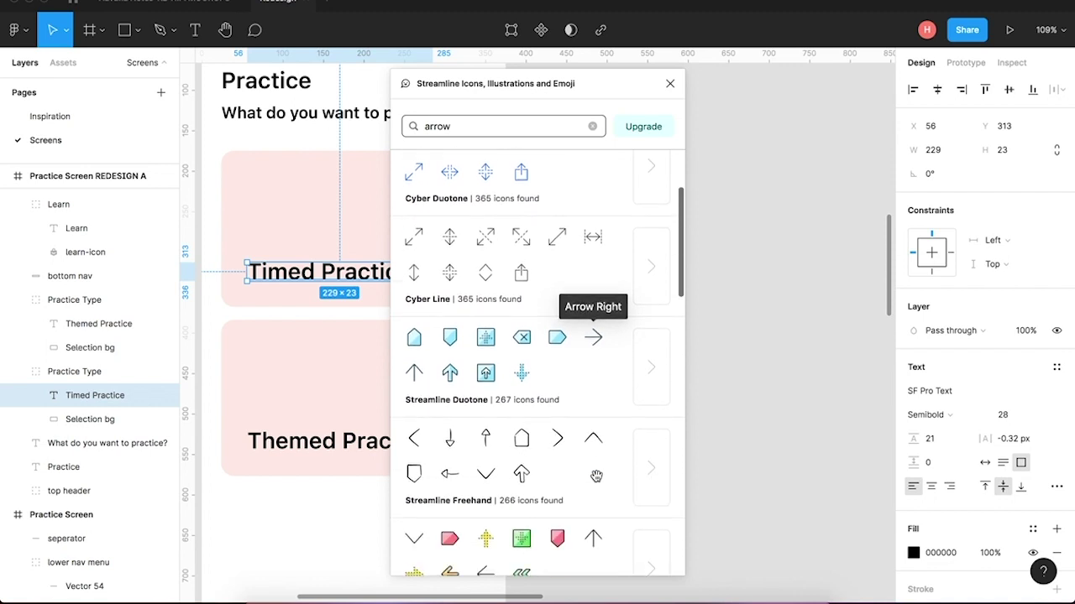
scroll(597, 476, "down", 7)
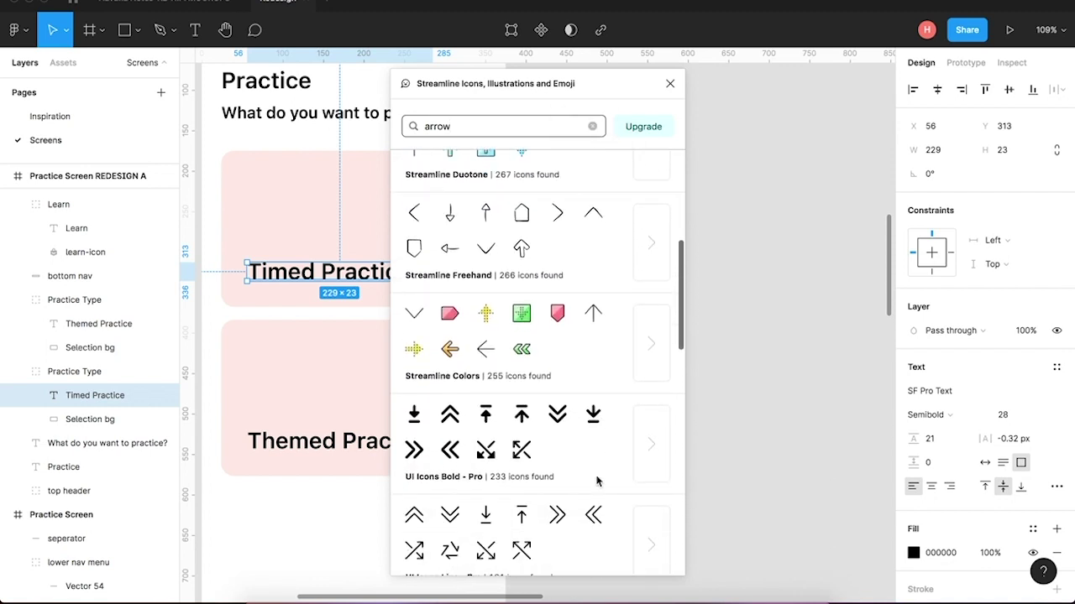
scroll(596, 480, "down", 2)
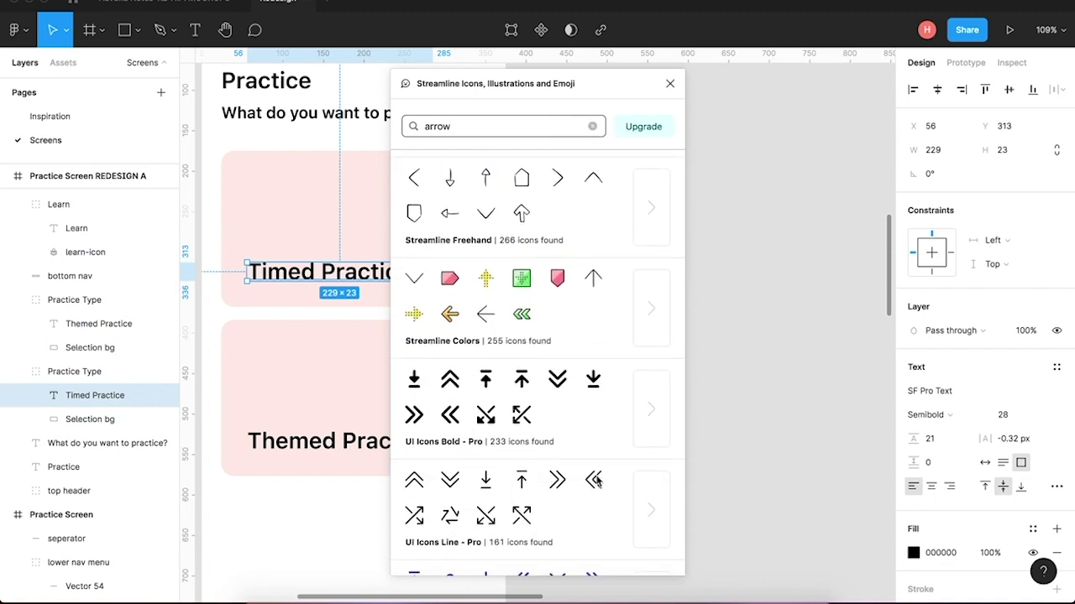
left_click(653, 324)
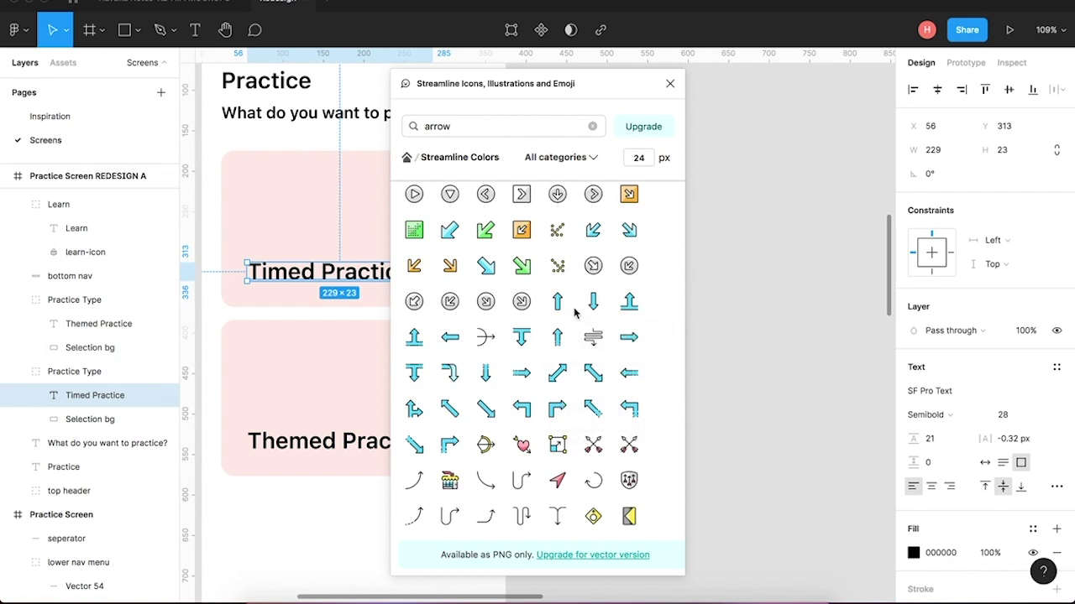
scroll(622, 436, "down", 5)
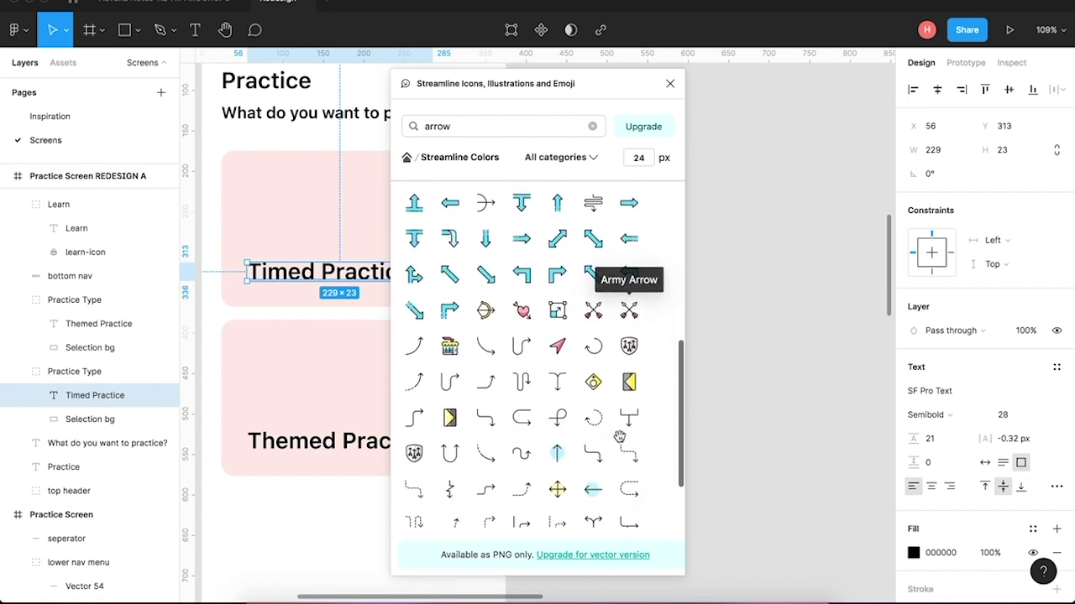
scroll(621, 437, "down", 4)
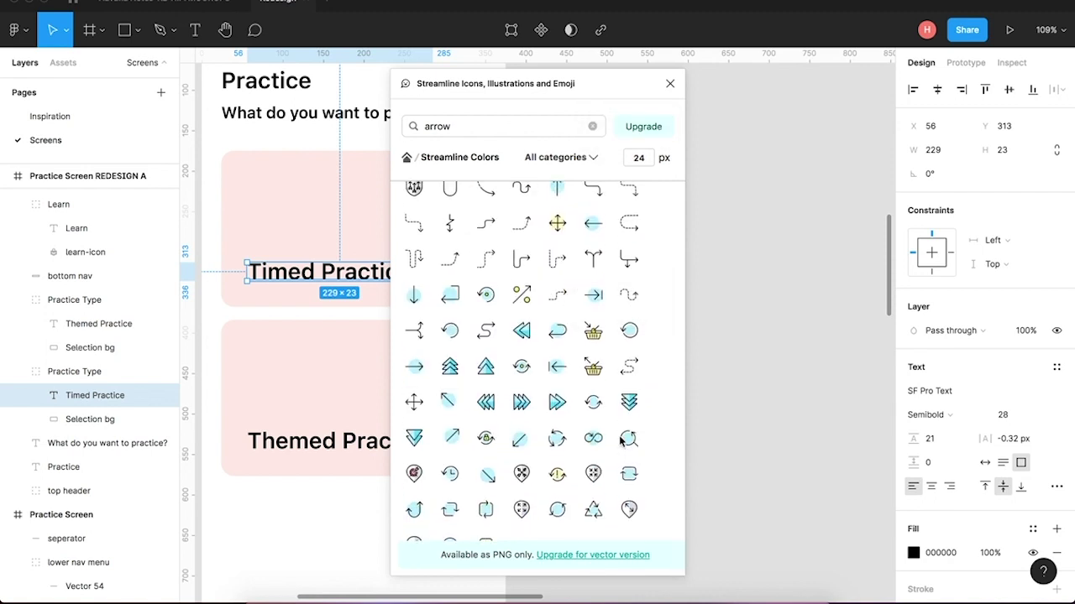
scroll(622, 442, "up", 10)
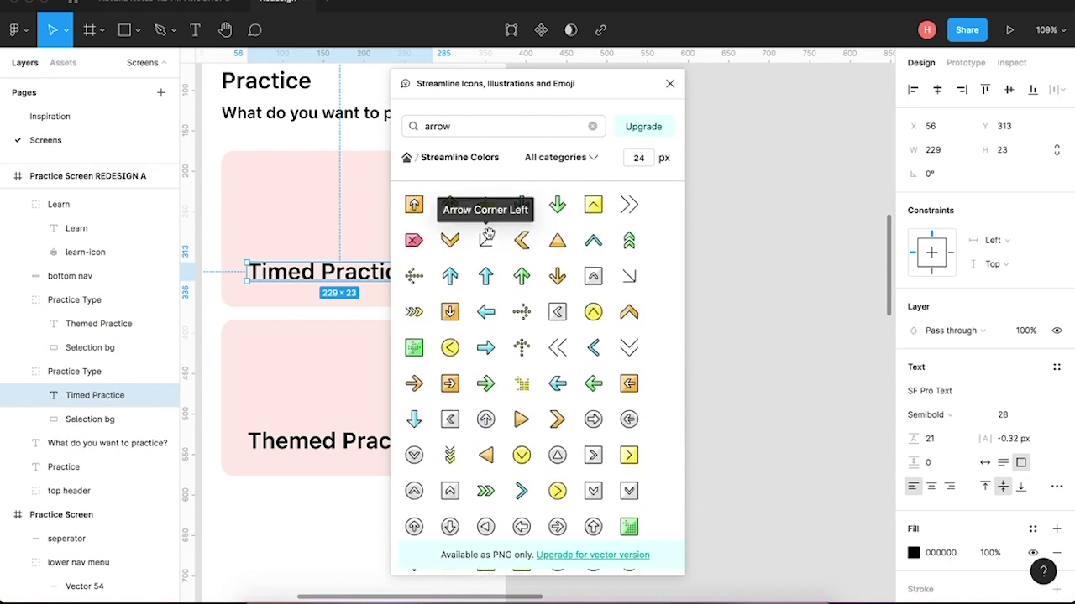
left_click(630, 204)
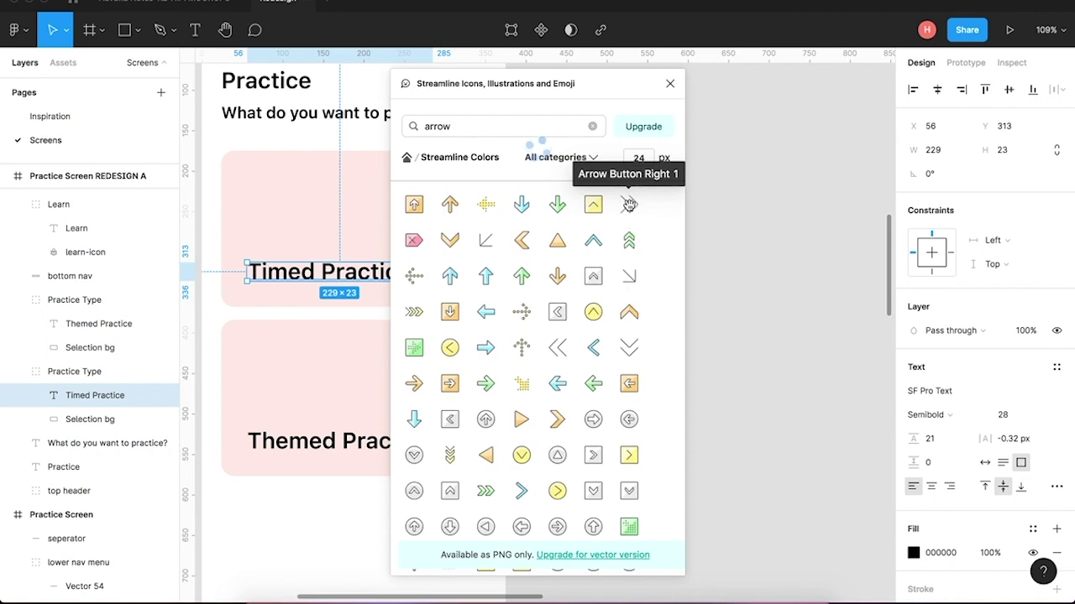
Place the arrow icon in the upper card beside the Timed Practice label at X 298, Y 313, and close the plugin.
left_click(324, 563)
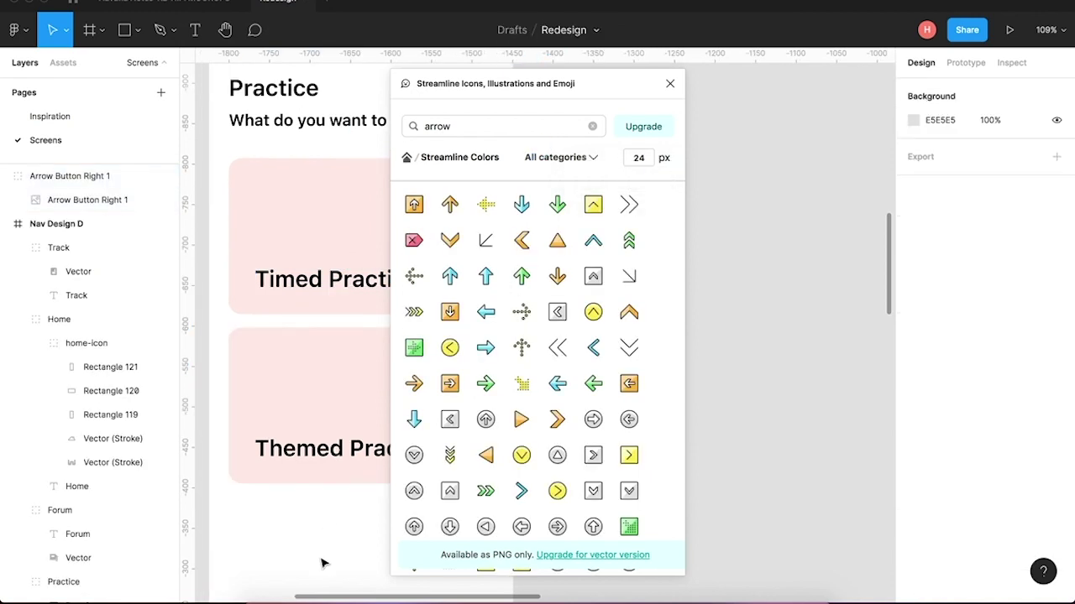
left_click_drag(586, 79, 818, 89)
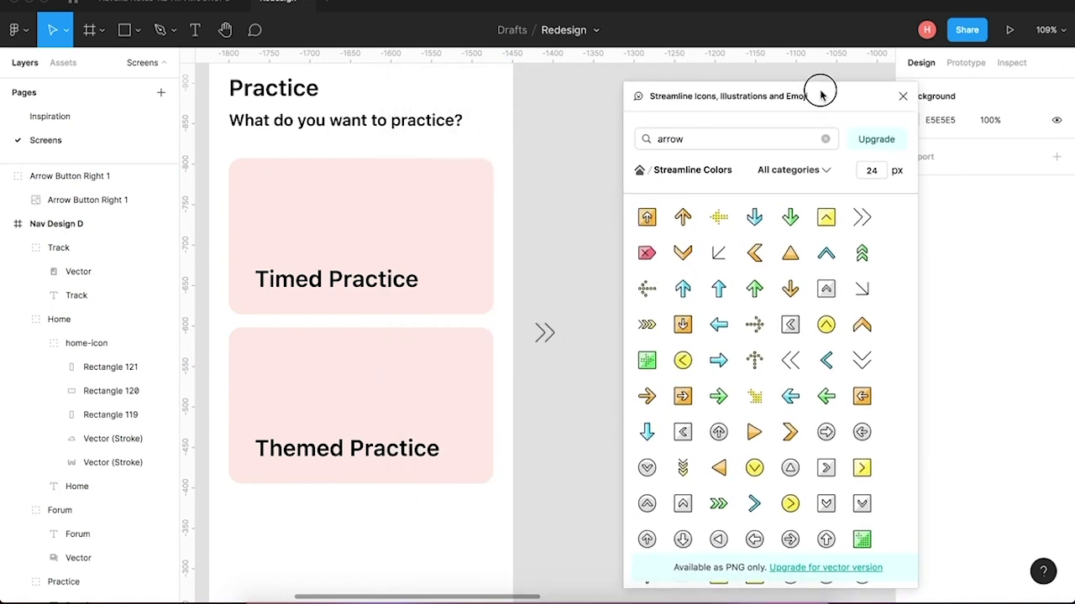
left_click_drag(545, 335, 458, 281)
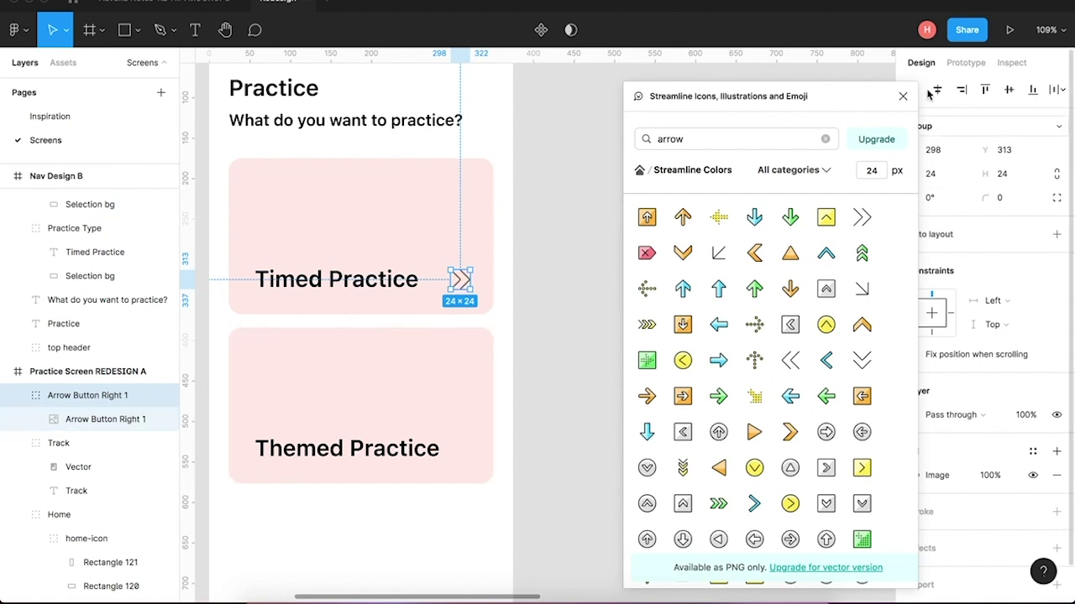
left_click(903, 96)
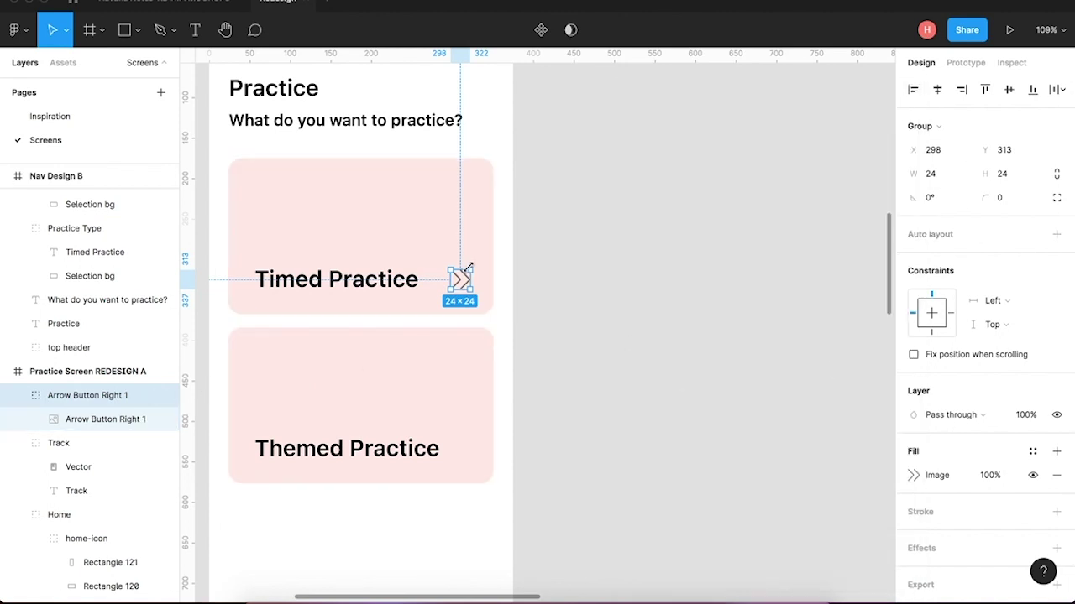
Scale the Timed Practice arrow icon down to 18 × 18 and shift it to X 301, Y 316.
left_click_drag(470, 269, 457, 281)
key("alt")
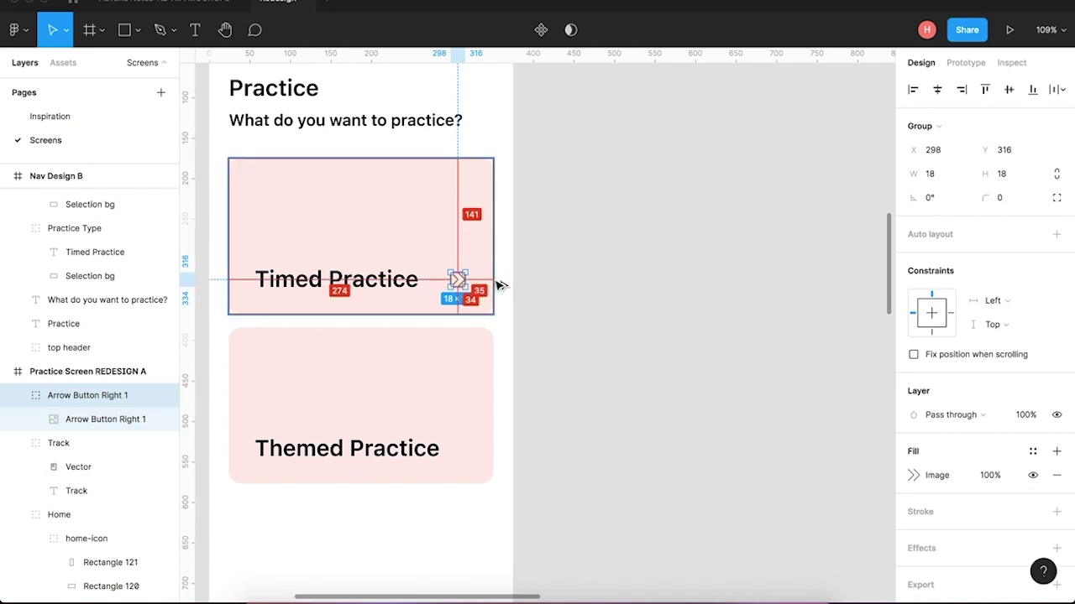
key("Right")
key("Right")
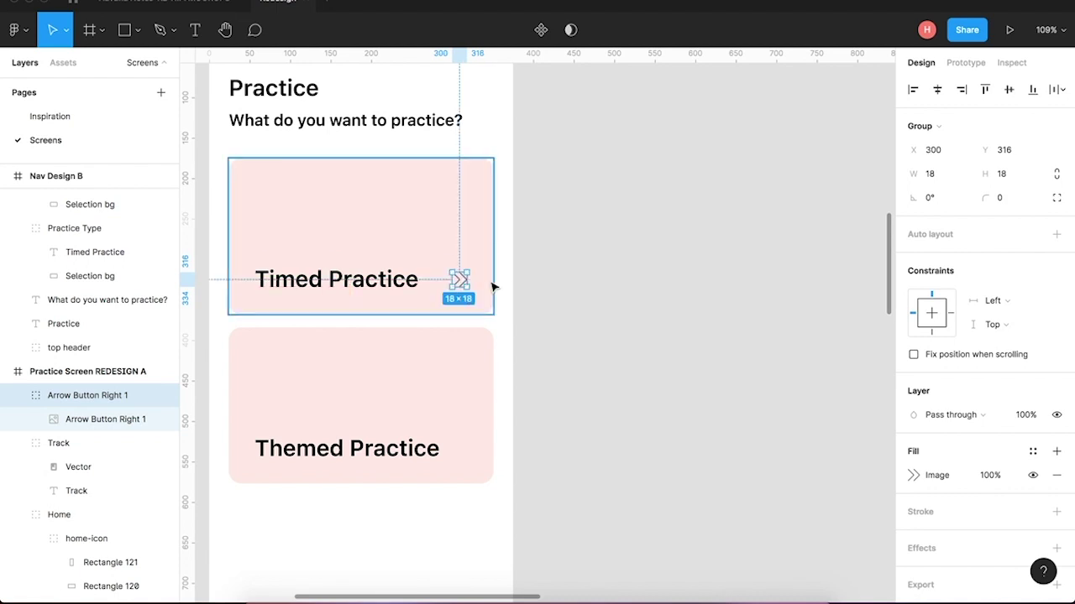
scroll(494, 288, "up", 10)
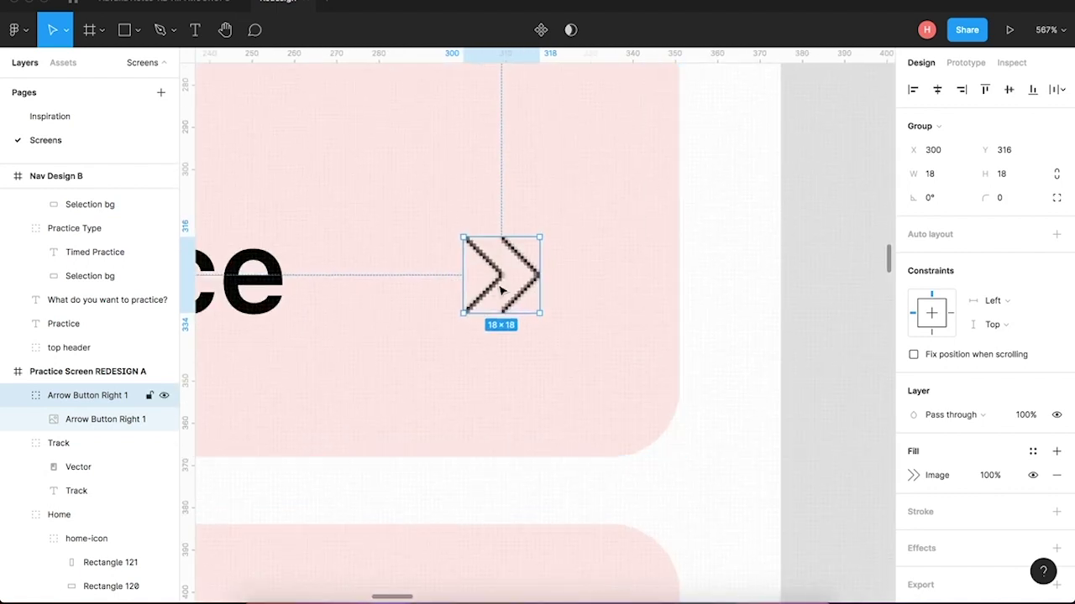
left_click_drag(498, 288, 504, 288)
scroll(564, 301, "down", 10)
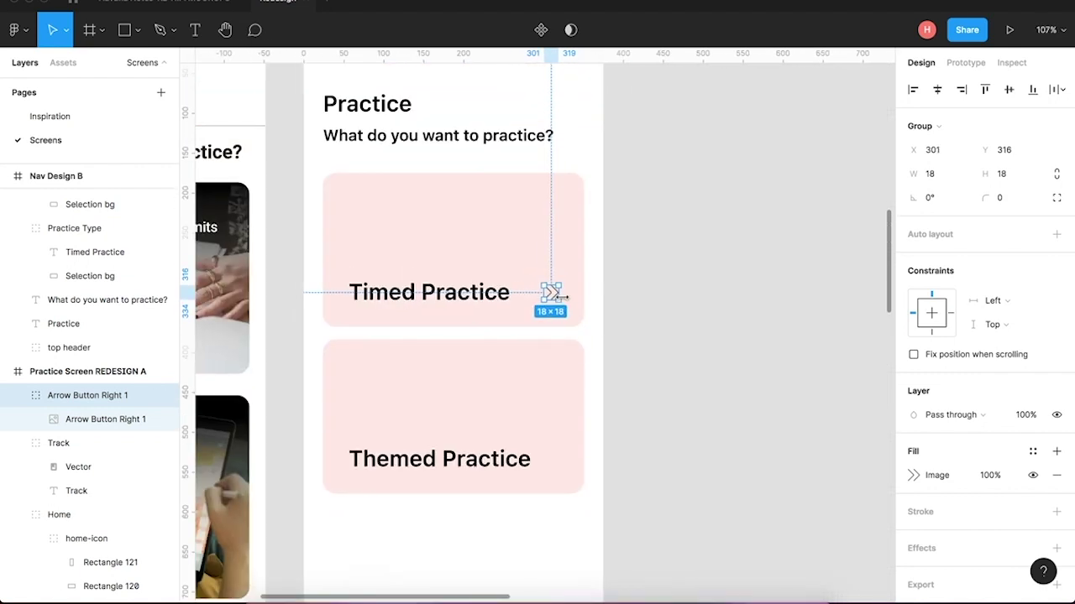
left_click(643, 335)
Copy the arrow icon into the Themed Practice card, beside its label and aligned under the arrow in the upper card.
left_click(551, 292)
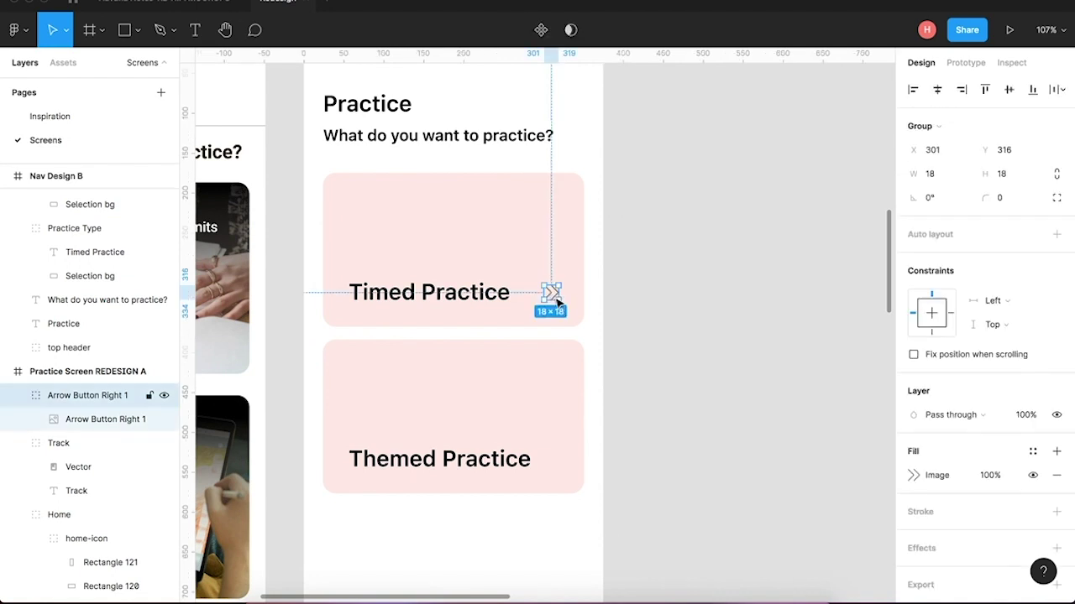
left_click(546, 467)
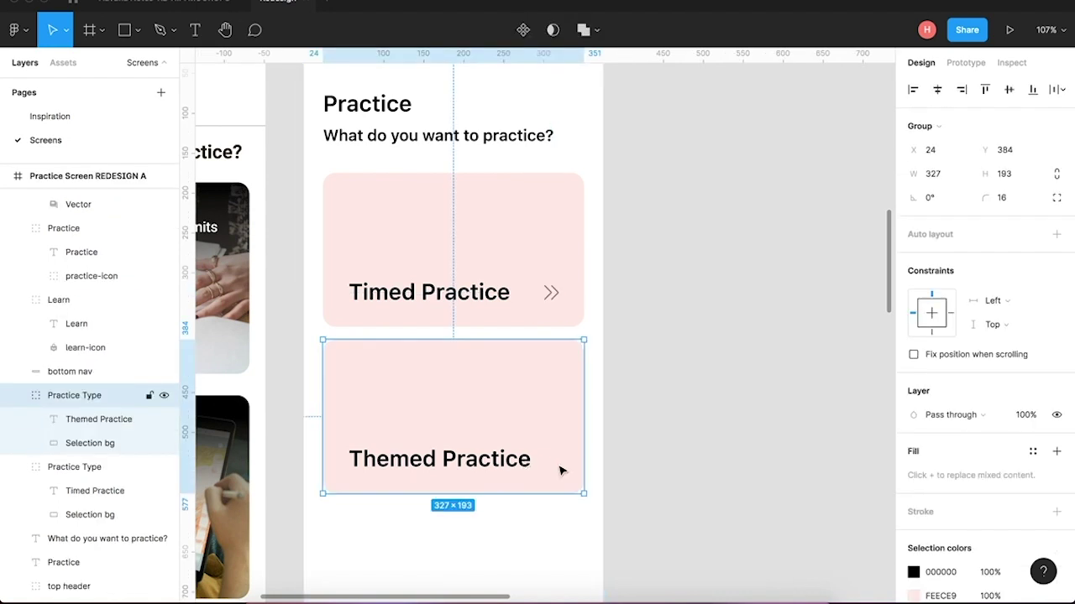
double_click(560, 473)
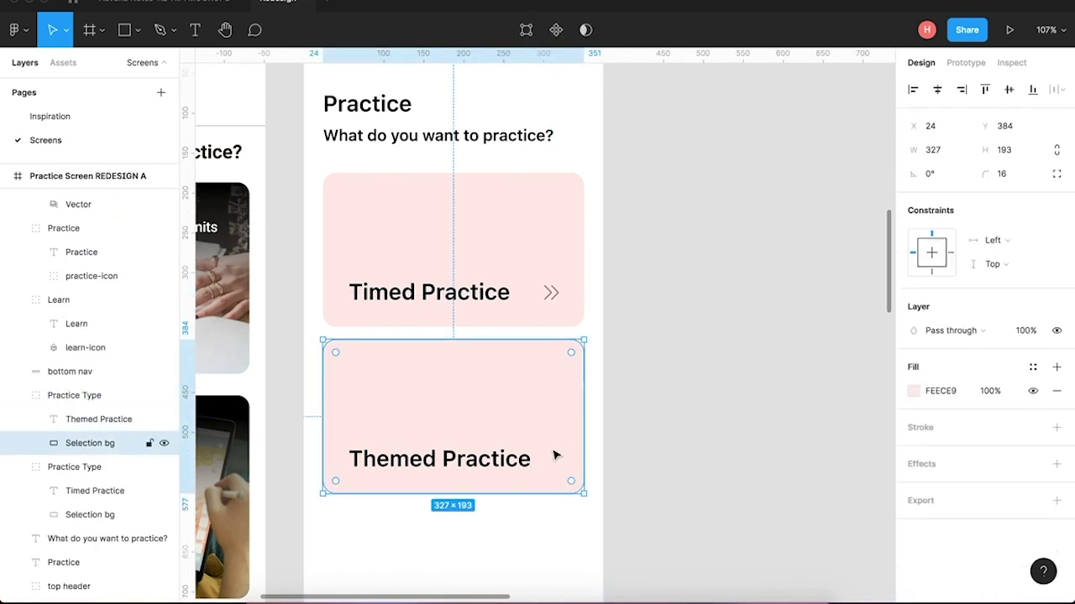
key("ctrl+v")
left_click_drag(569, 417, 551, 461)
left_click(595, 496)
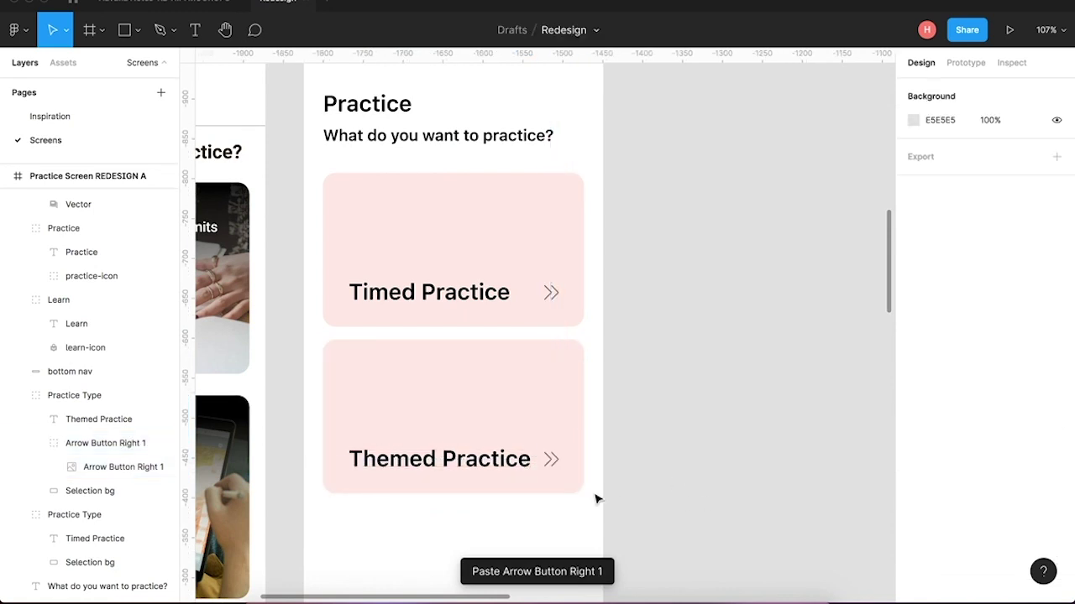
scroll(716, 460, "down", 5)
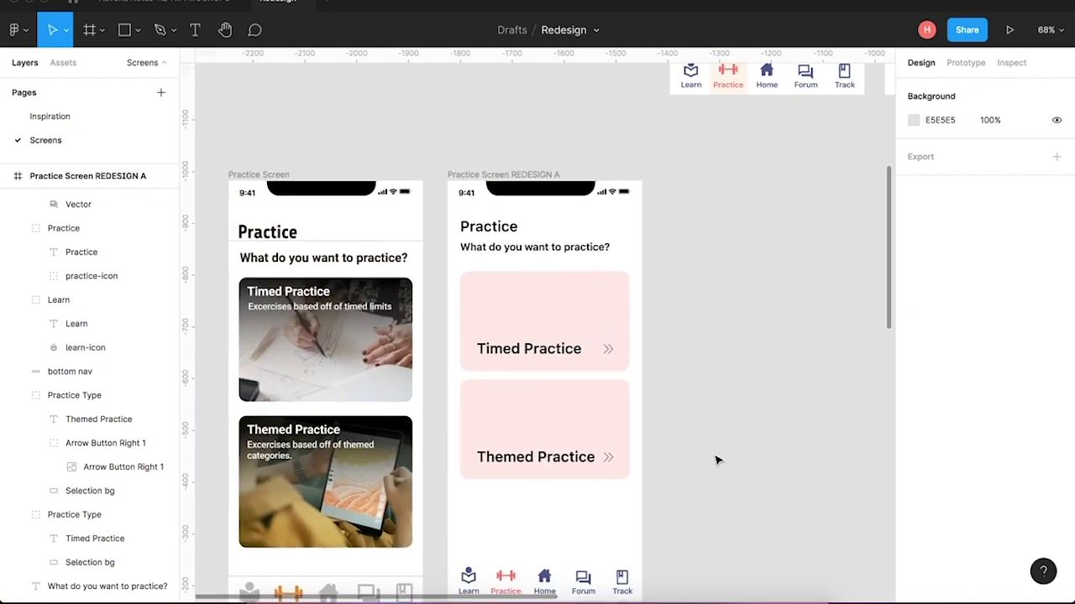
scroll(715, 456, "up", 5)
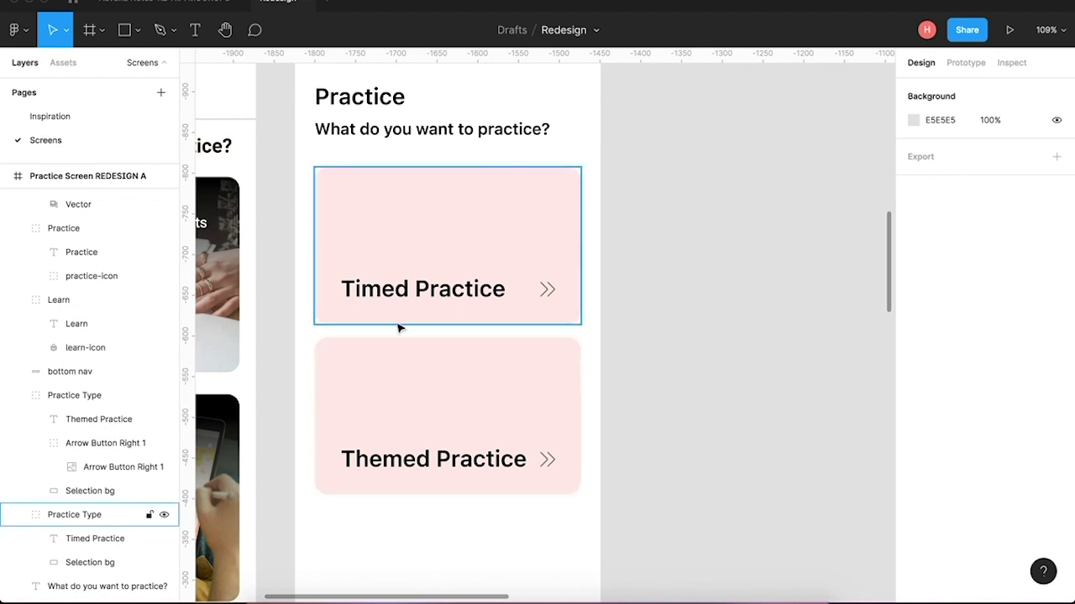
Duplicate the Practice Screen REDESIGN A frame to its right and rename the copy Practice Screen REDESIGN B.
scroll(399, 327, "down", 10)
left_click_drag(409, 244, 487, 244)
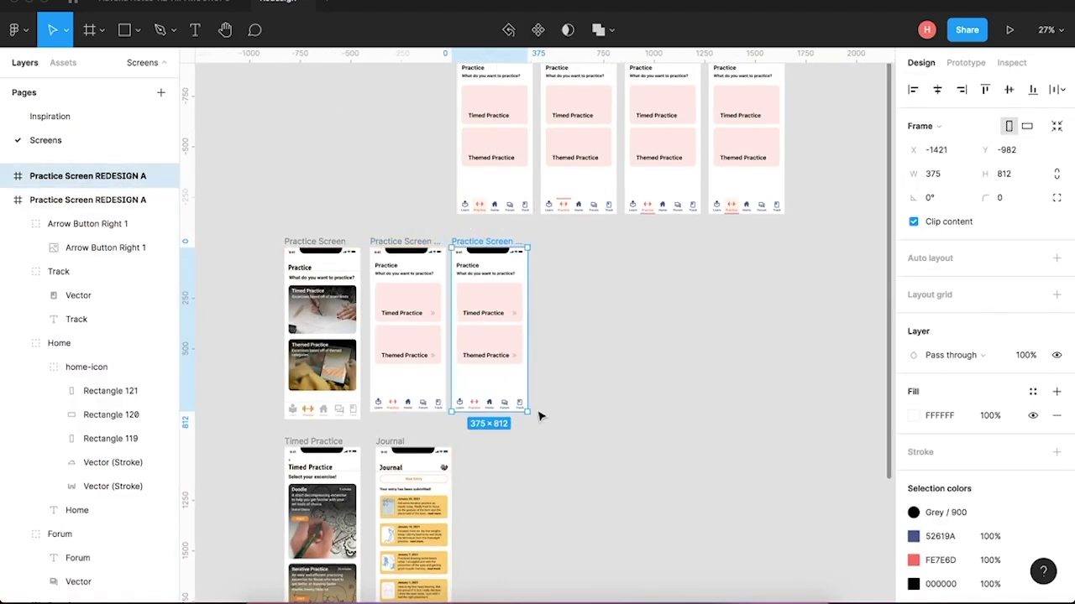
scroll(538, 415, "up", 6)
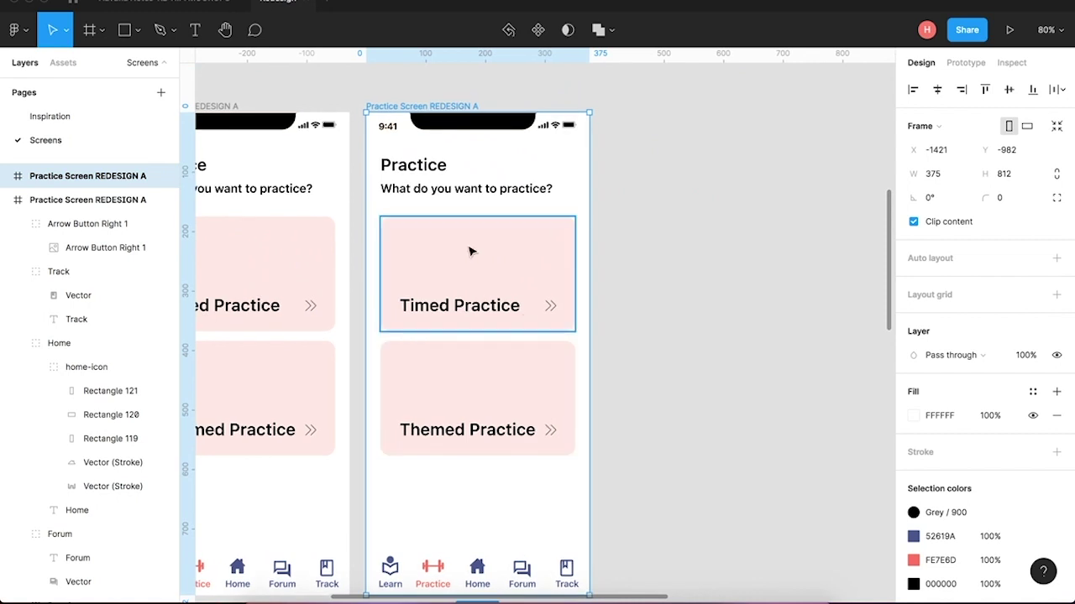
key("ctrl+r")
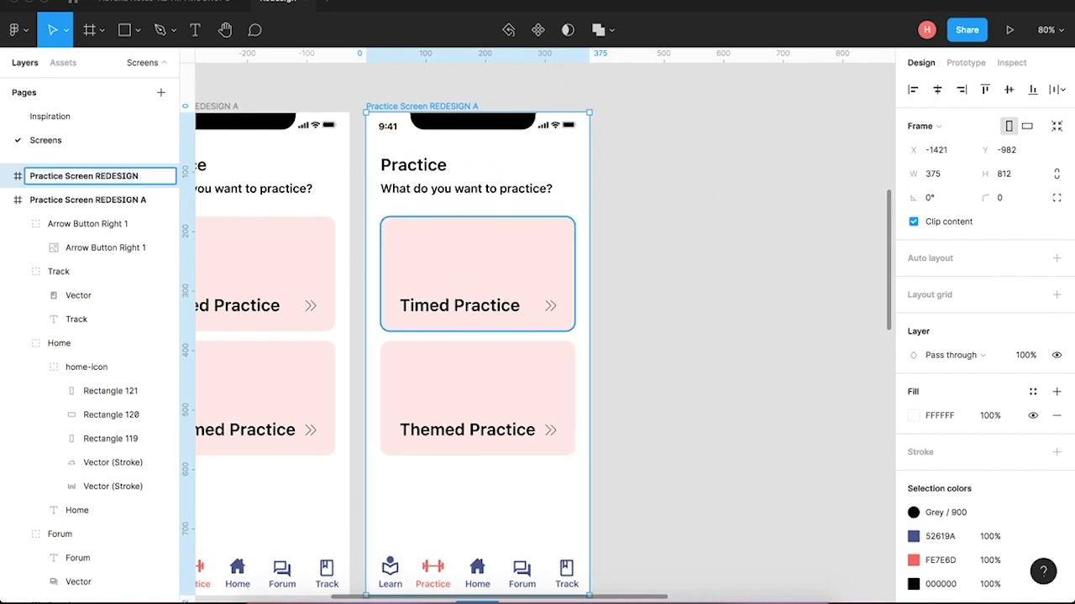
type("B")
left_click(744, 317)
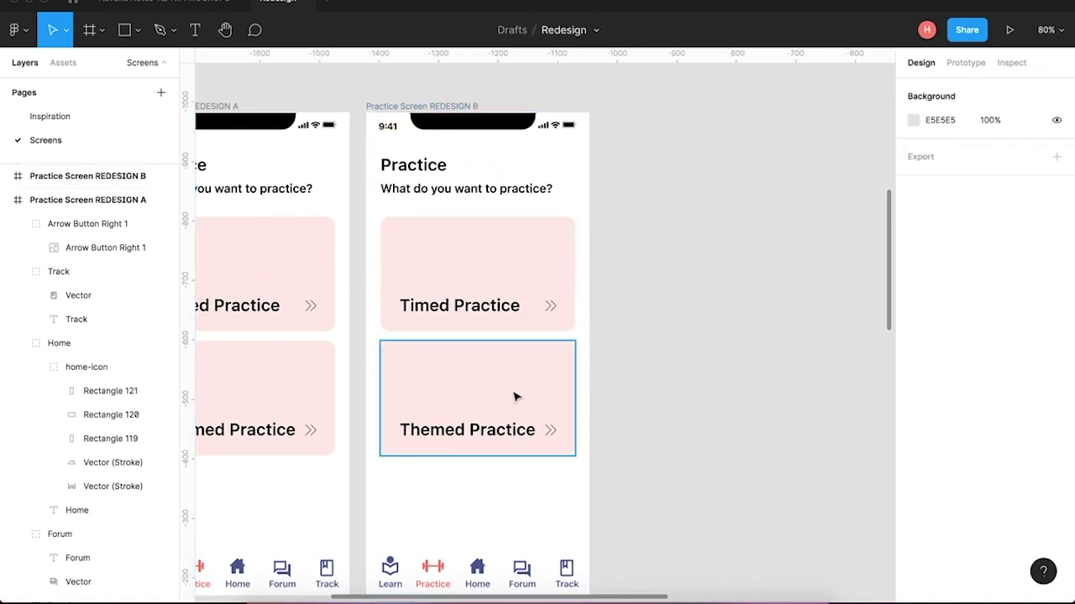
Switch to the Color Hunt palette in Chrome, copy the hex code CCD1E4, and return to Figma.
left_click(518, 377)
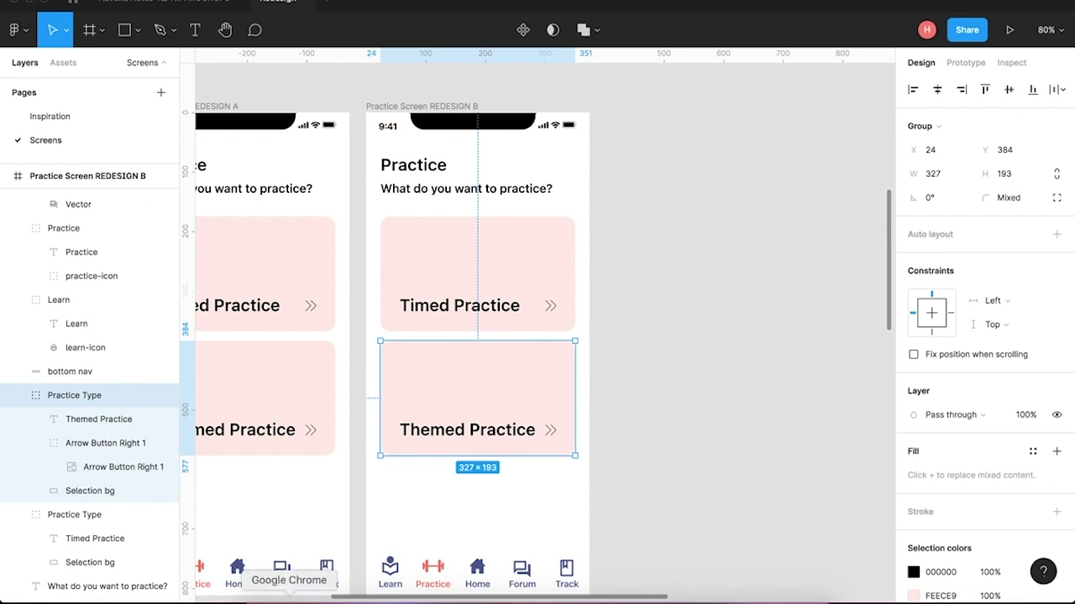
left_click(288, 596)
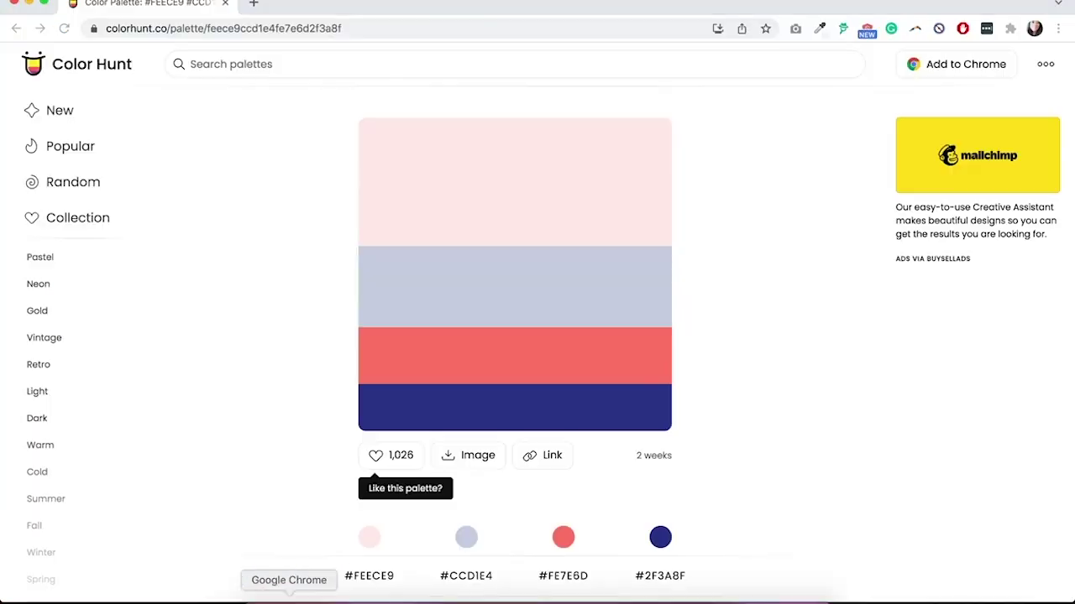
left_click(389, 318)
left_click(601, 597)
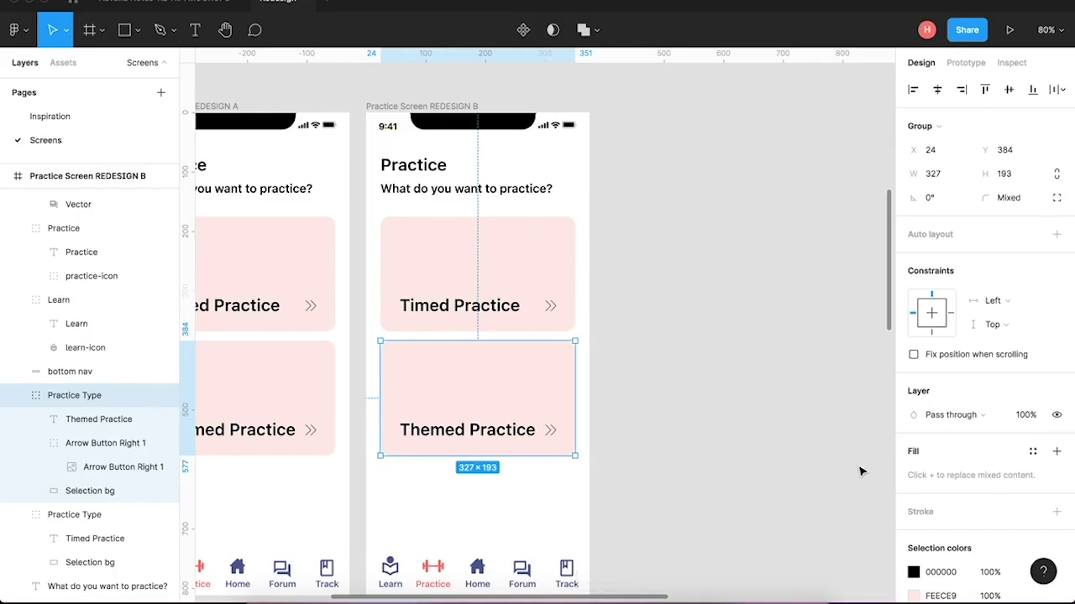
Set the fill of the Themed Practice card's background rectangle in REDESIGN B to CCD1E4.
scroll(748, 510, "down", 3)
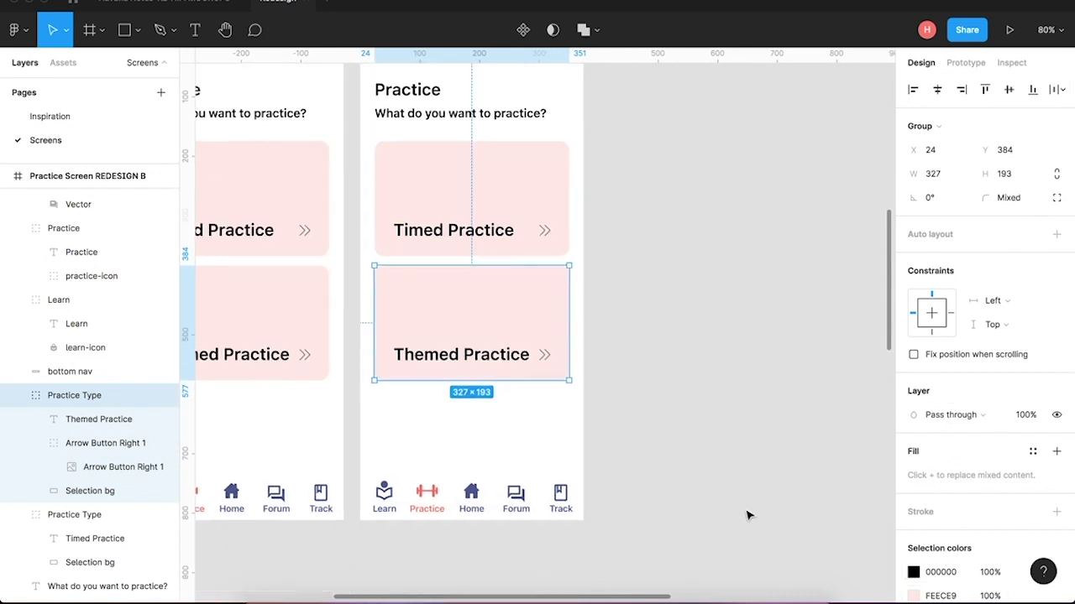
left_click(570, 297)
left_click(549, 276)
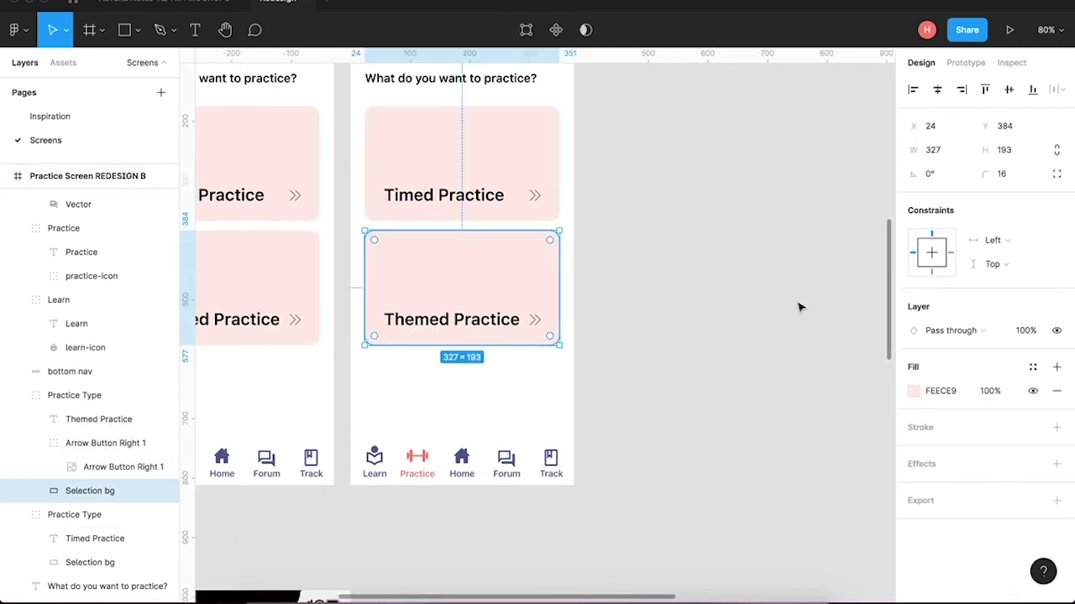
type("CCD1E4")
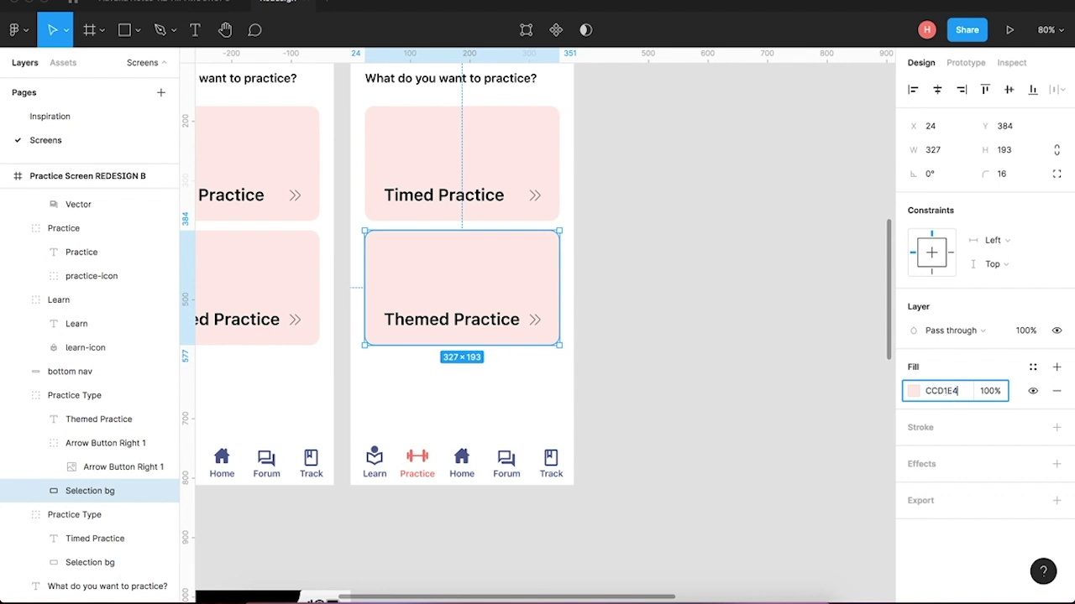
key("Return")
left_click(735, 300)
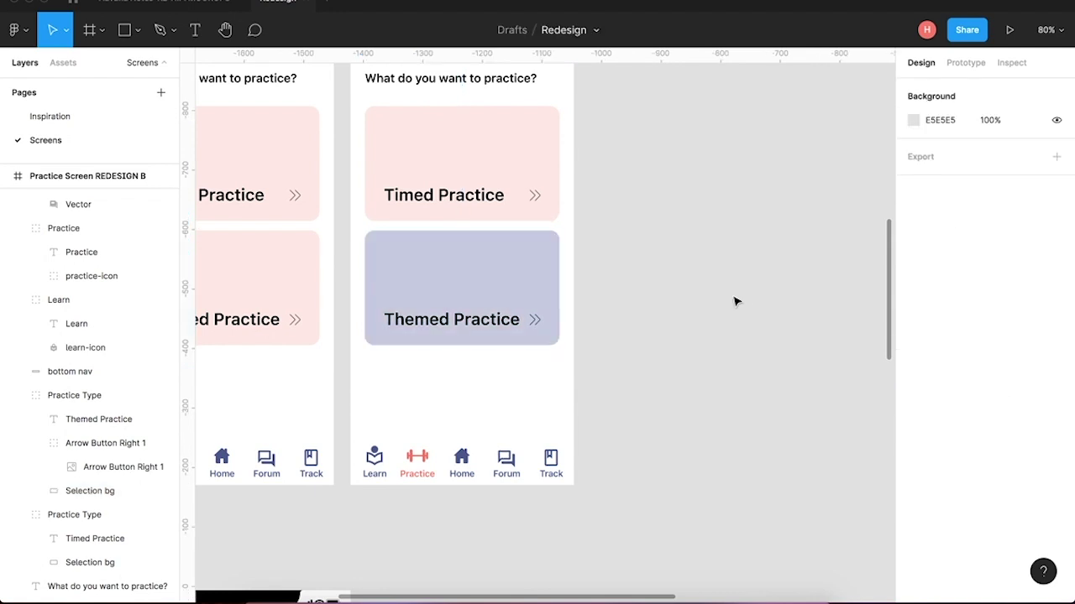
scroll(494, 278, "up", 5)
scroll(494, 278, "left", 3)
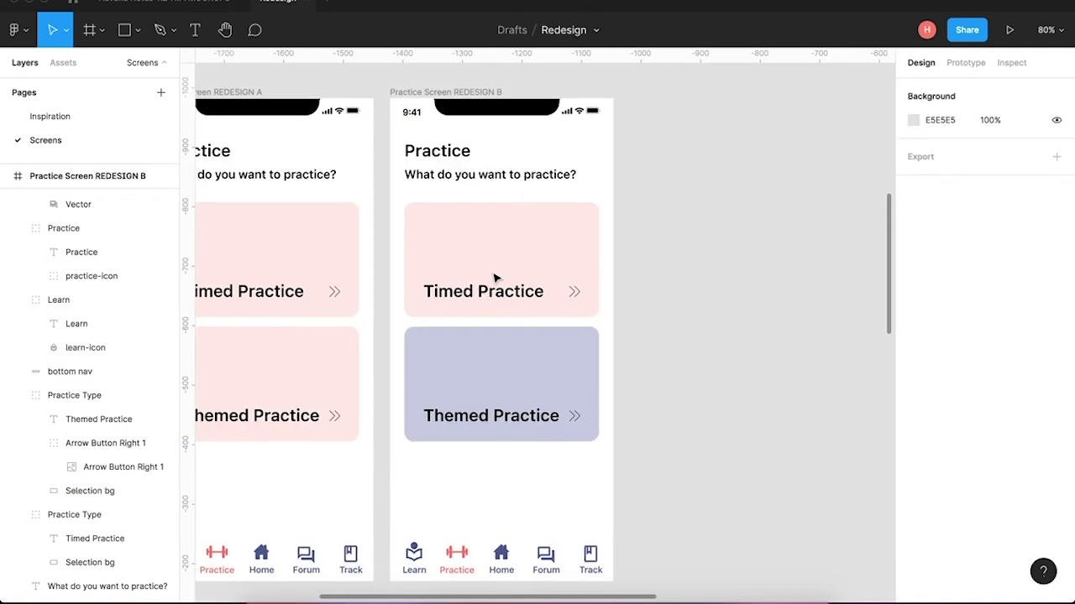
left_click(474, 90)
key("ctrl+d")
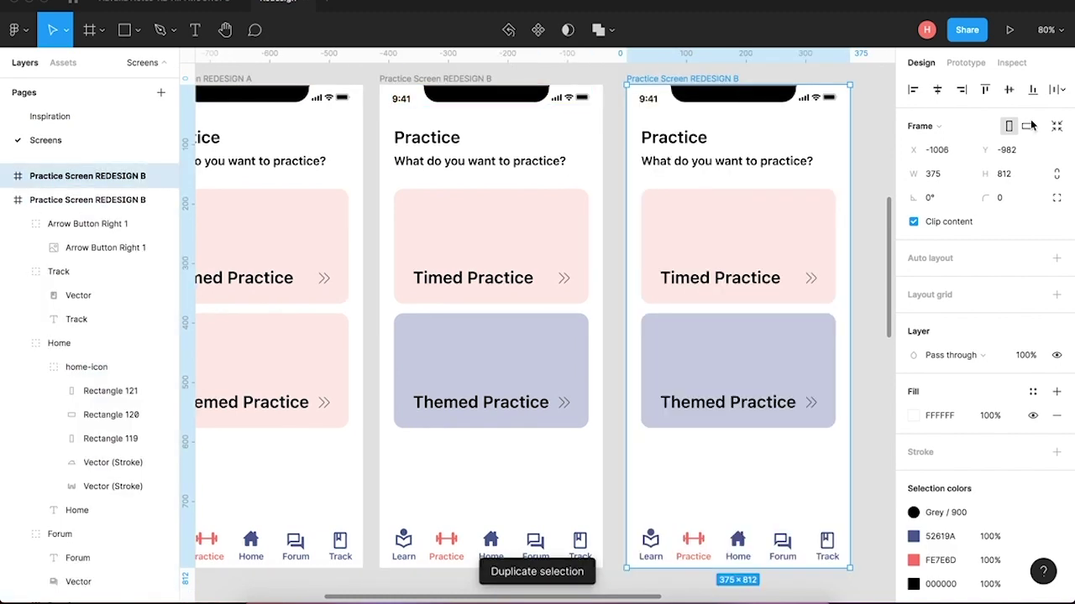
key("ctrl+z")
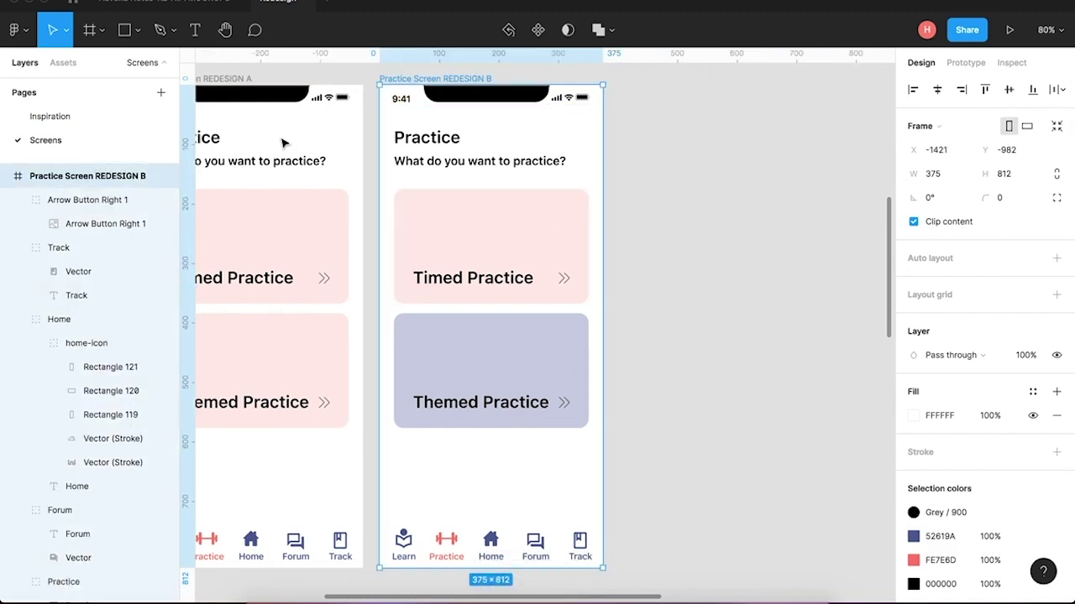
Duplicate the Practice Screen REDESIGN A frame and rename the copy beside REDESIGN B as Practice Screen REDESIGN C.
scroll(282, 134, "left", 3)
left_click(277, 93)
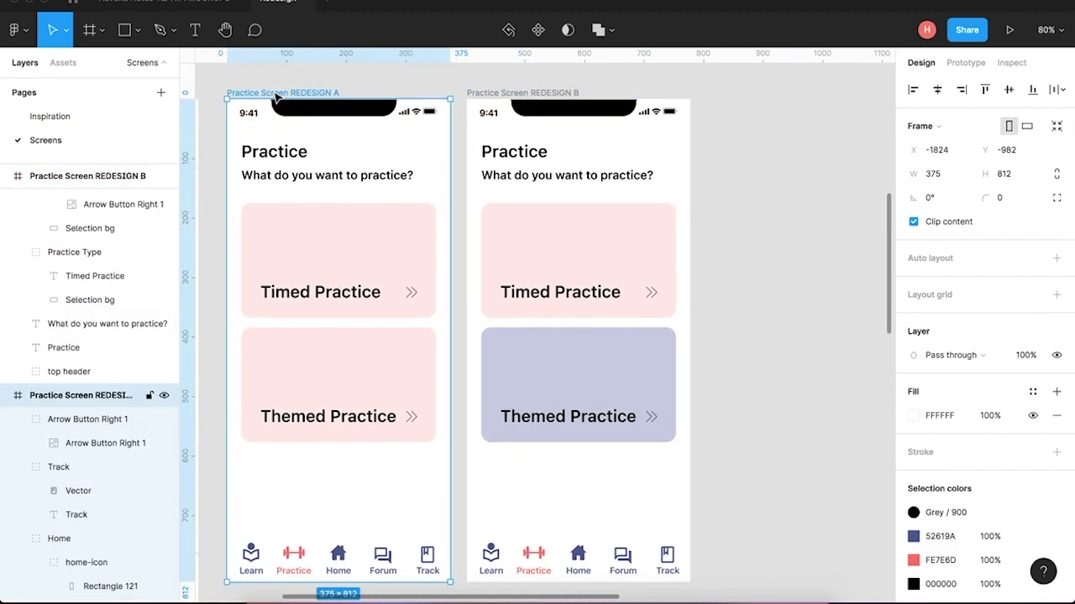
key("ctrl+d")
left_click(882, 242)
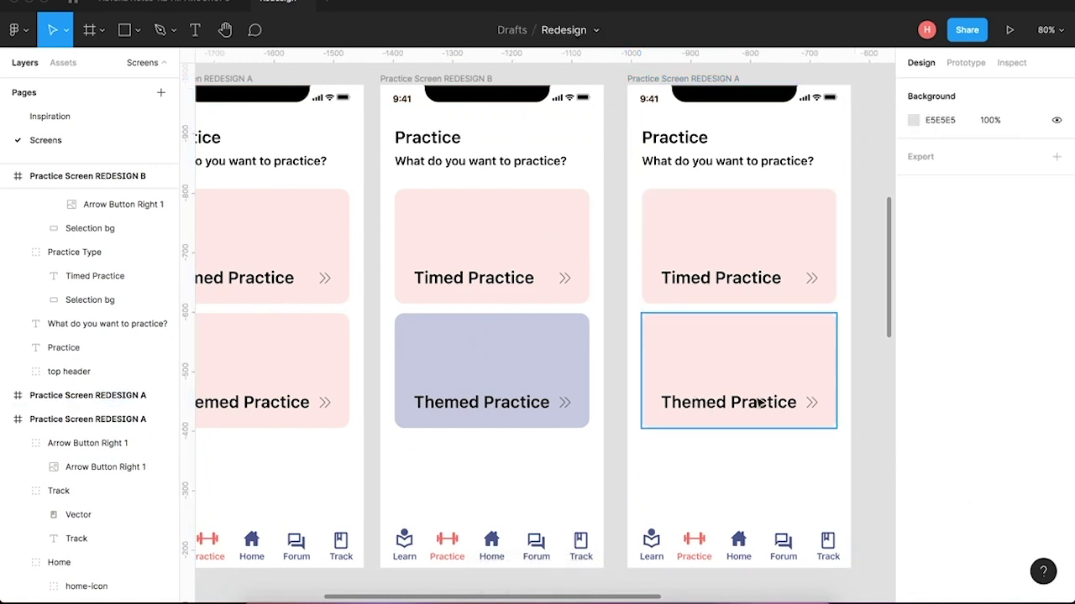
left_click(699, 80)
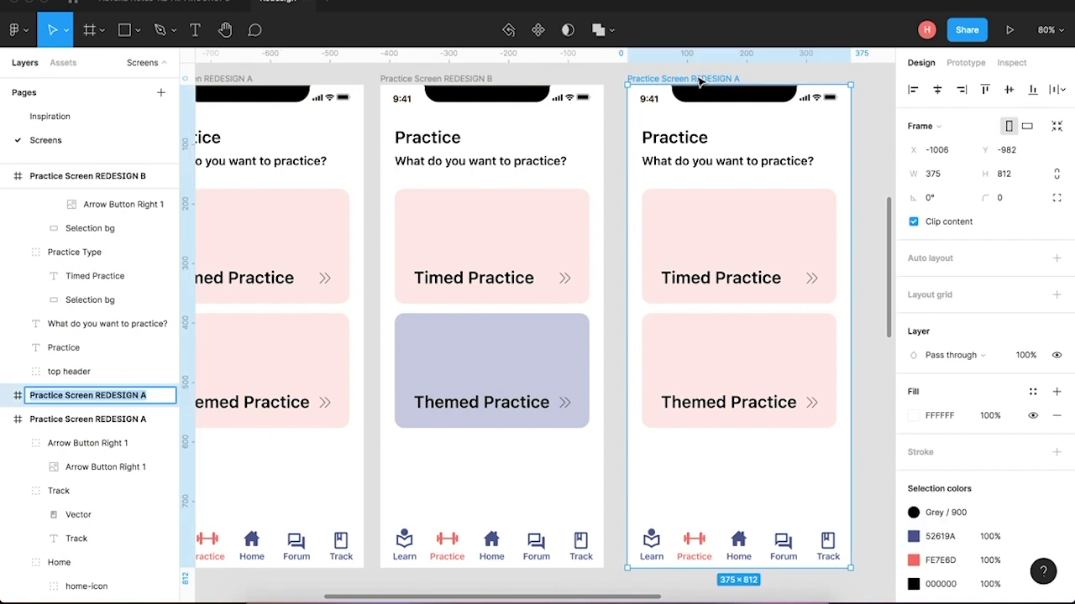
key("super+r")
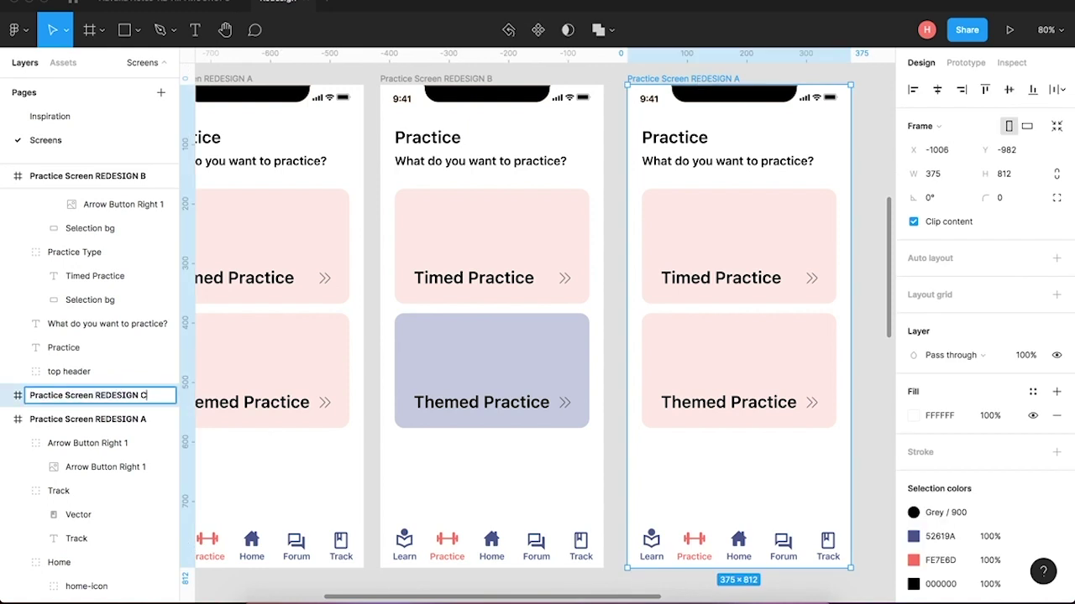
type("C")
key("Return")
left_click(875, 295)
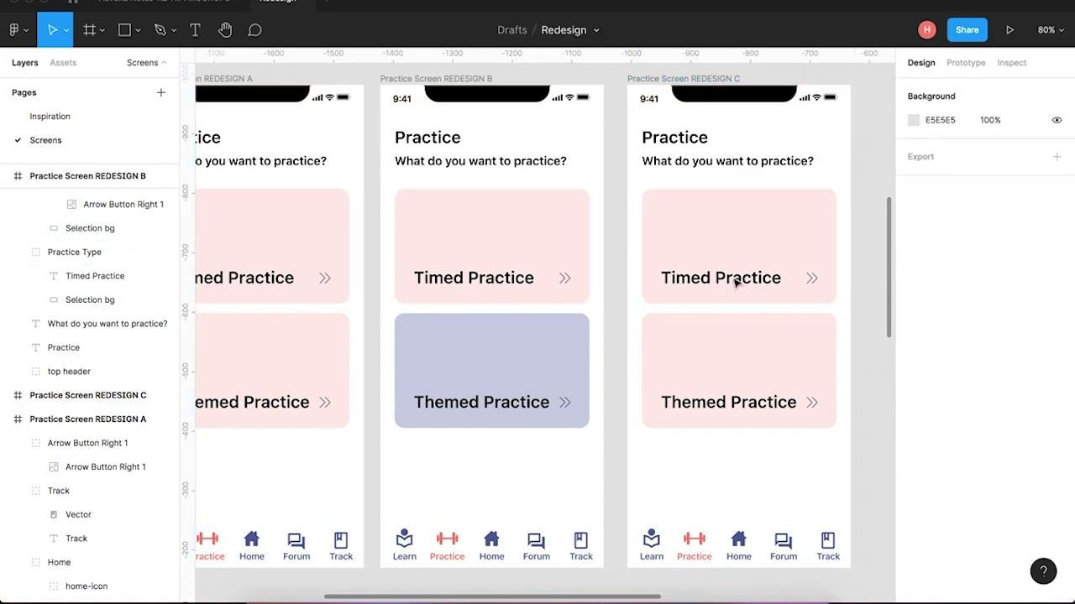
With REDESIGN C's Timed Practice card selected, run the Blush plugin, search for "clock" and browse the illustrations.
left_click(741, 240)
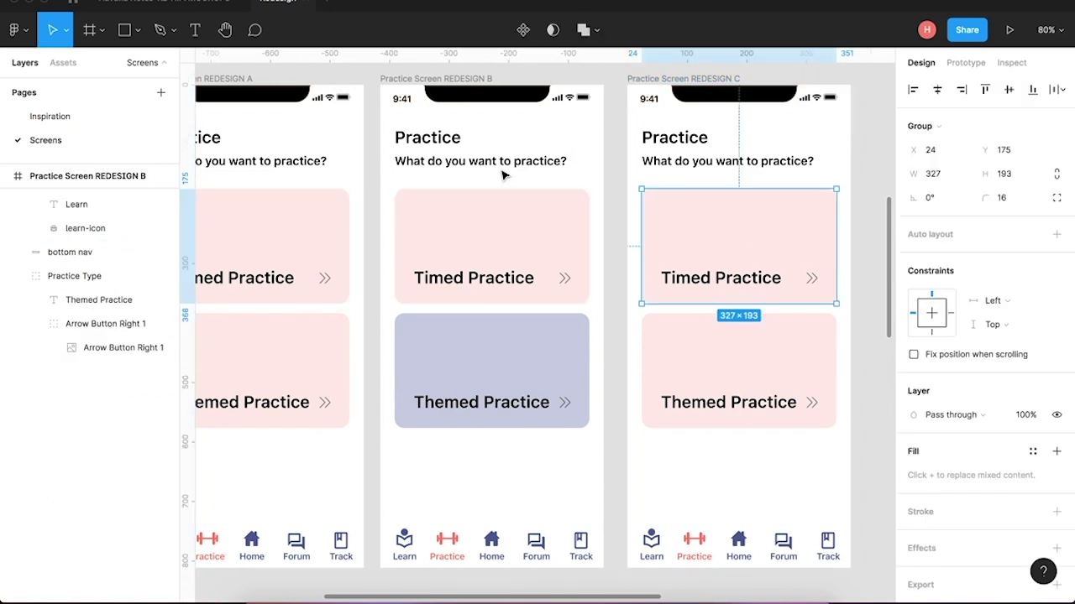
left_click(22, 35)
mouse_move(79, 235)
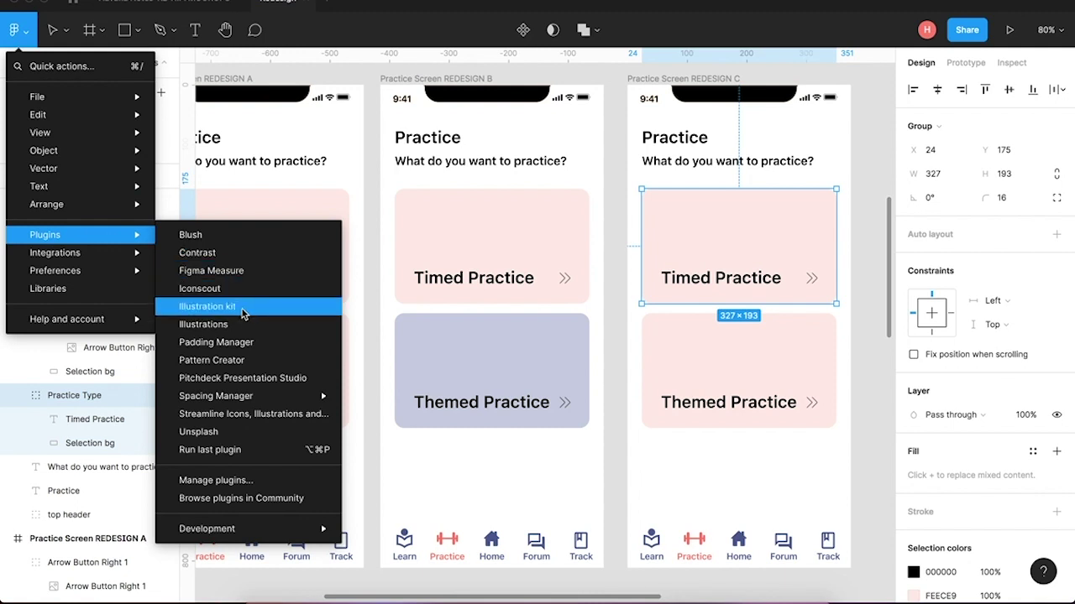
left_click(201, 235)
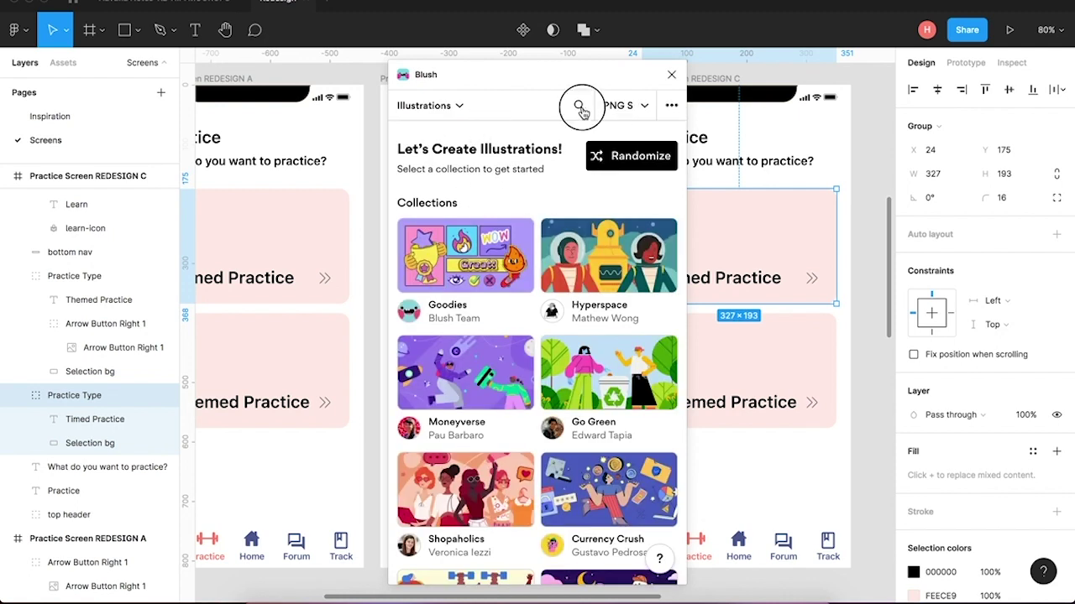
left_click(579, 108)
type("cl")
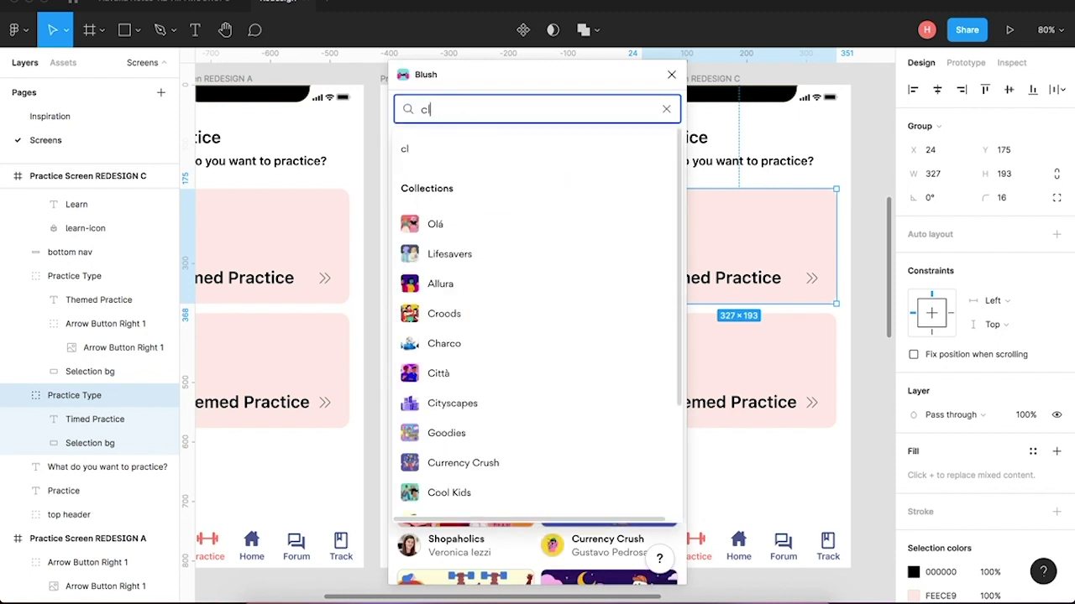
left_click(553, 223)
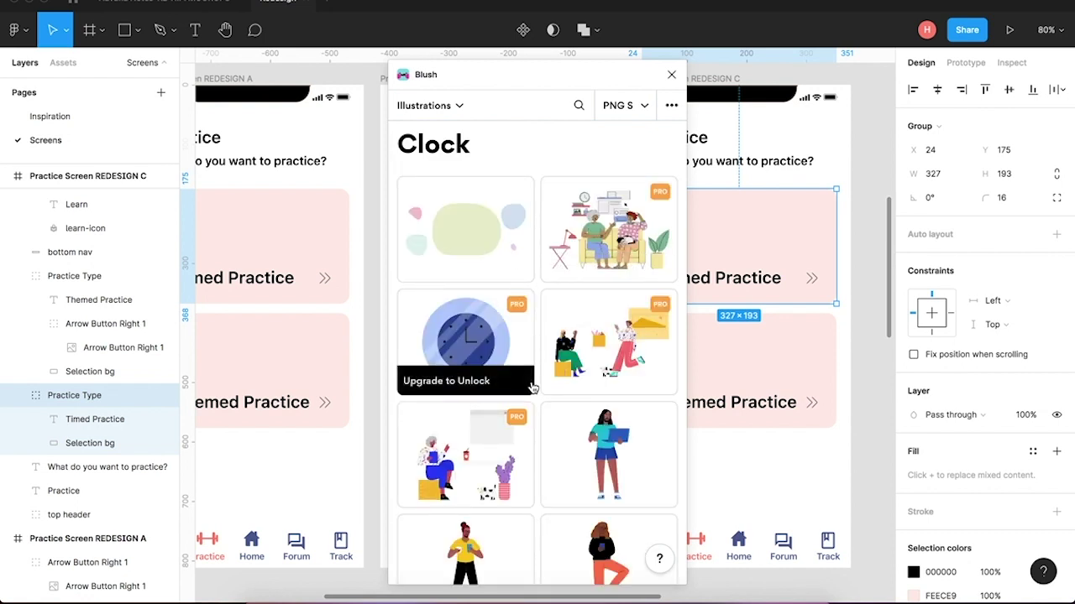
scroll(530, 383, "down", 3)
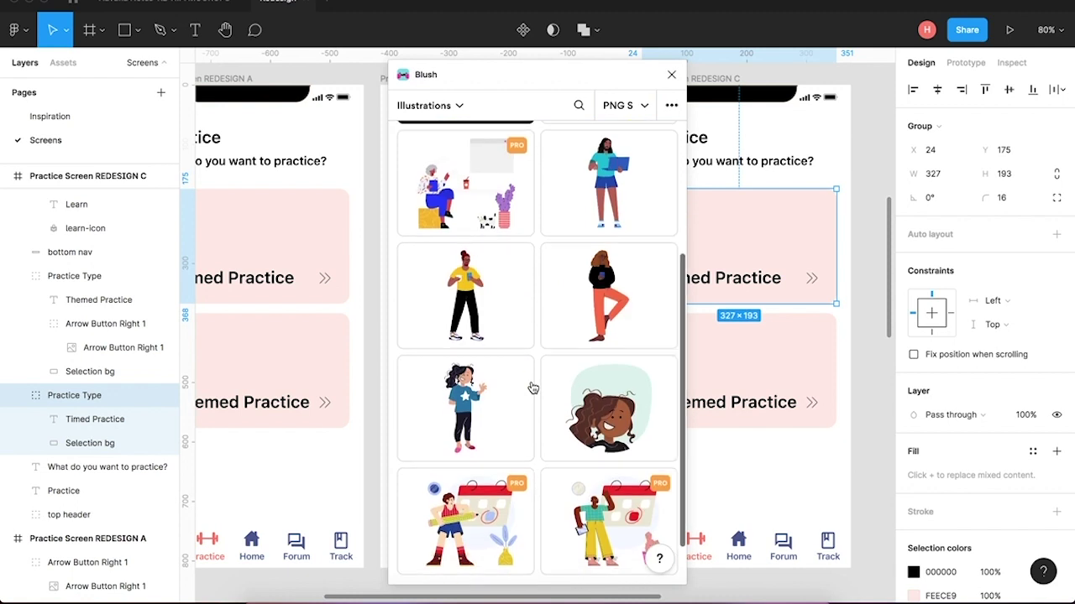
scroll(533, 388, "down", 2)
scroll(530, 387, "up", 5)
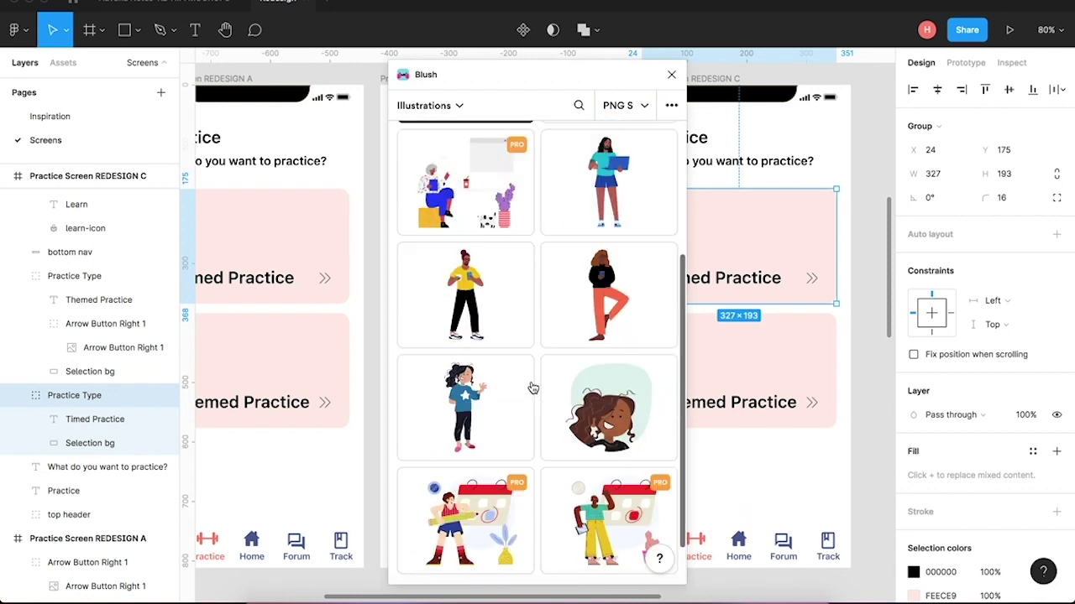
Search the Blush illustrations for "time", browse the results, and close the plugin.
left_click(581, 107)
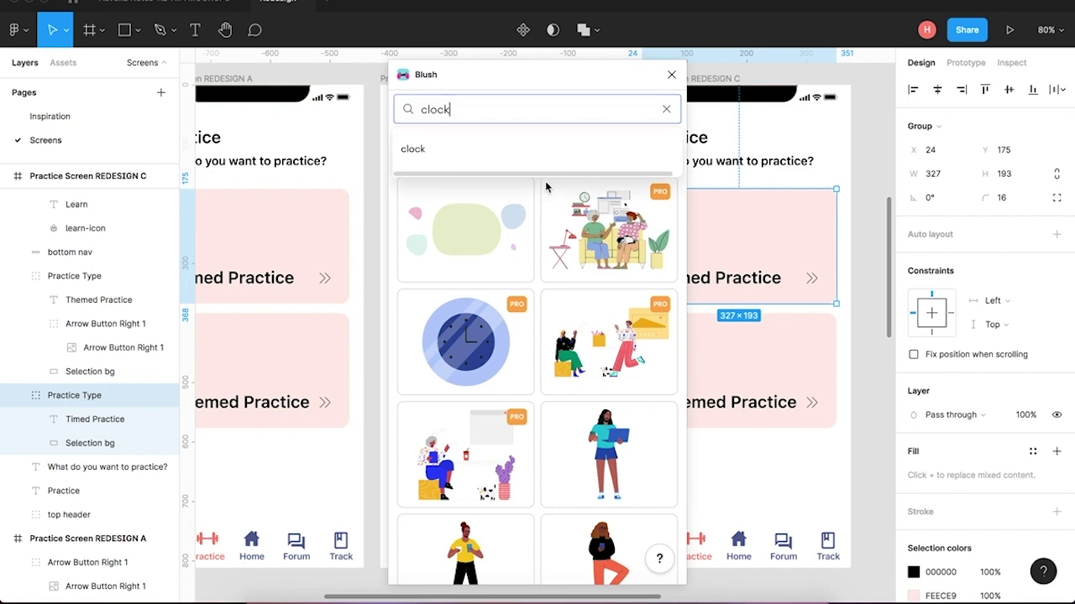
type("time")
key("Return")
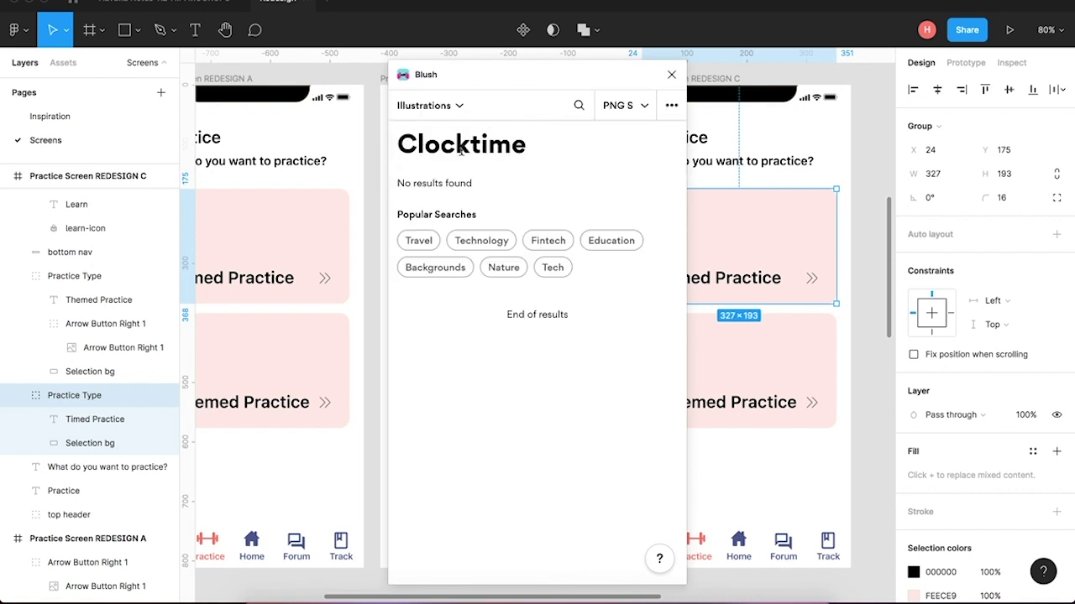
left_click_drag(470, 145, 392, 148)
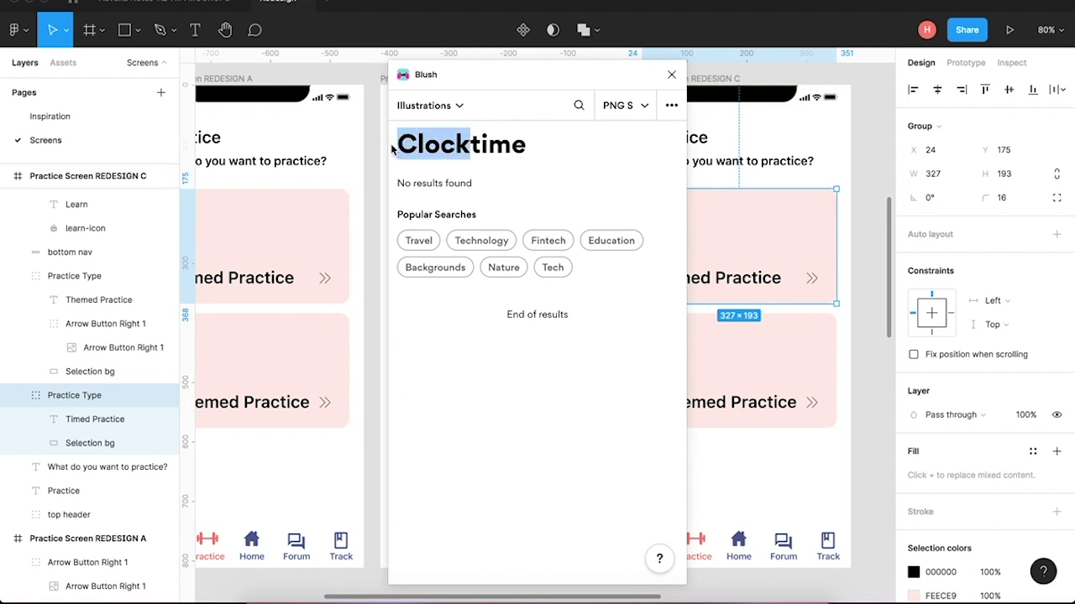
left_click(579, 106)
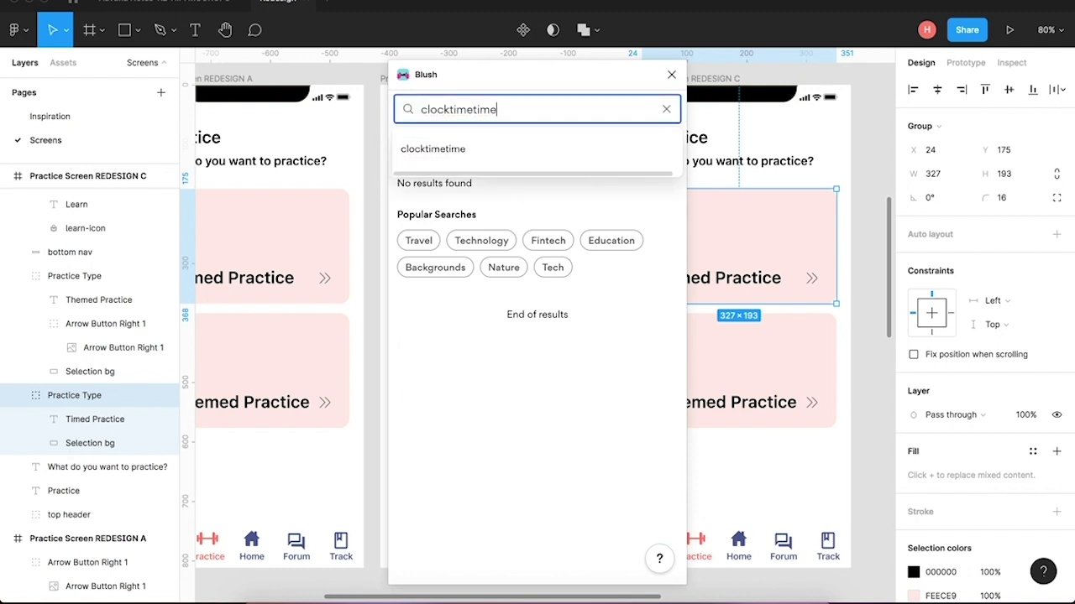
left_click_drag(521, 109, 406, 112)
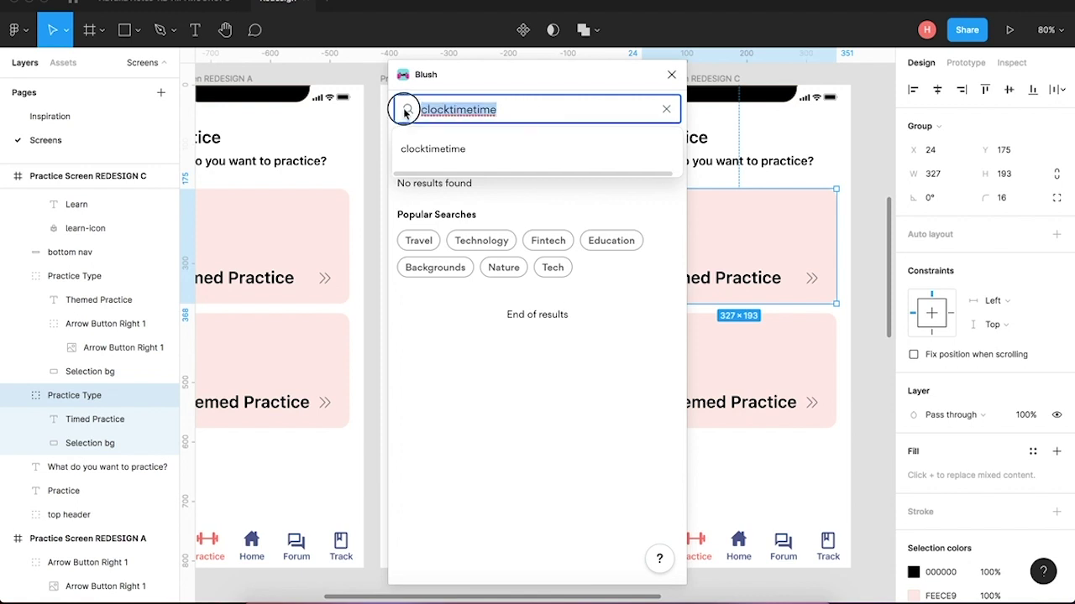
type("time")
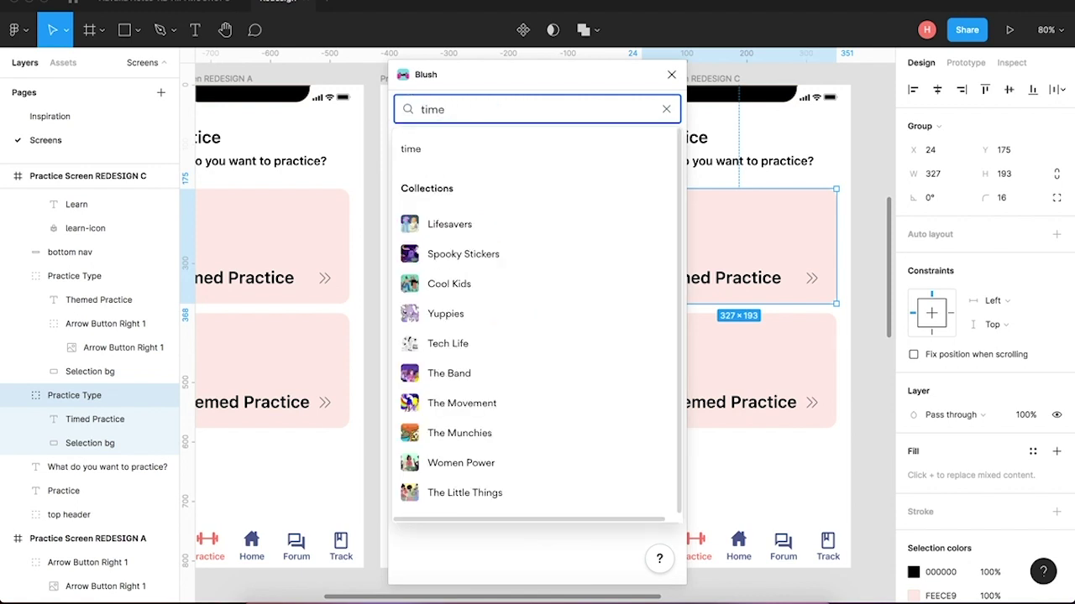
key("Return")
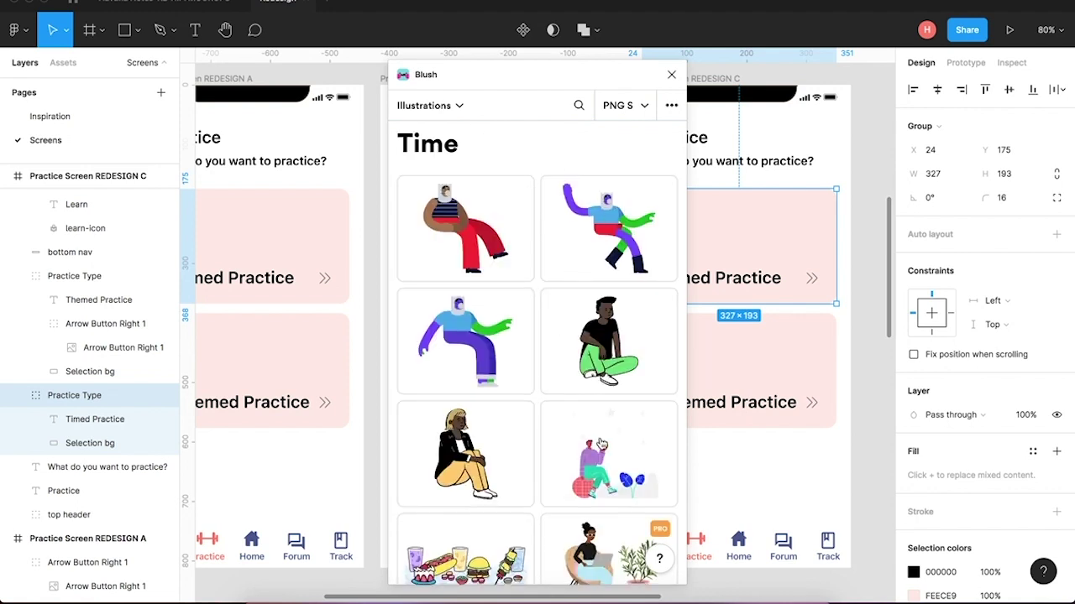
scroll(601, 443, "down", 4)
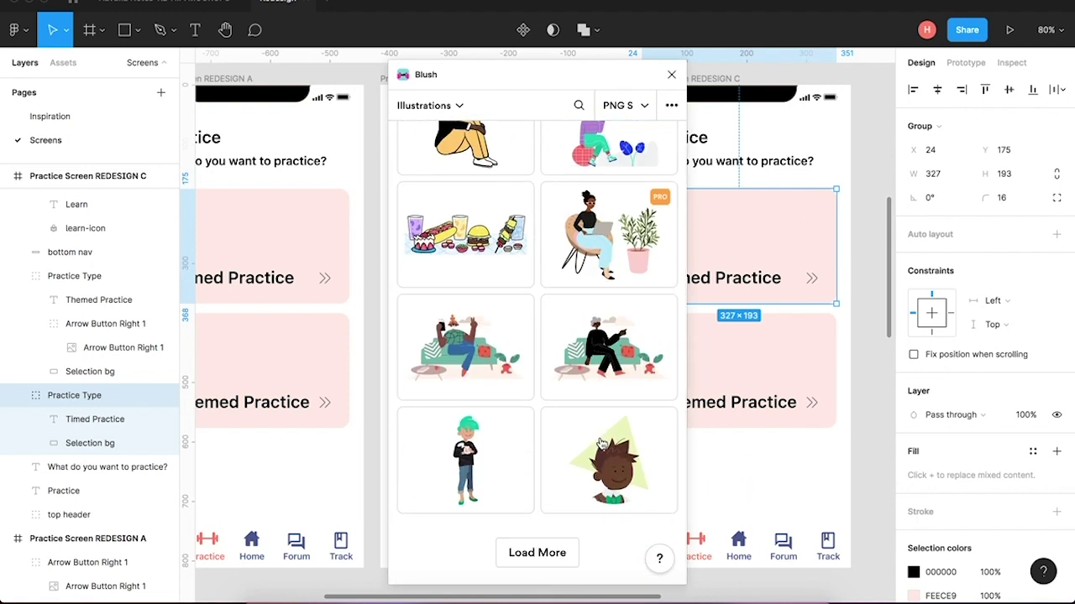
left_click(671, 73)
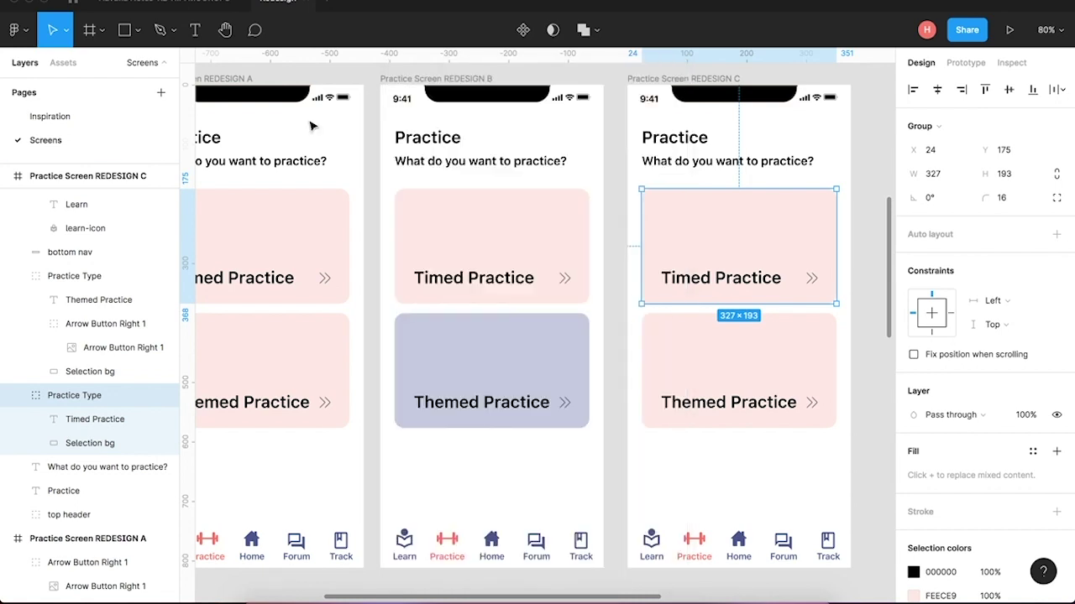
Run the Illustration kit plugin and browse its illustrations for one about time.
left_click(28, 32)
mouse_move(101, 235)
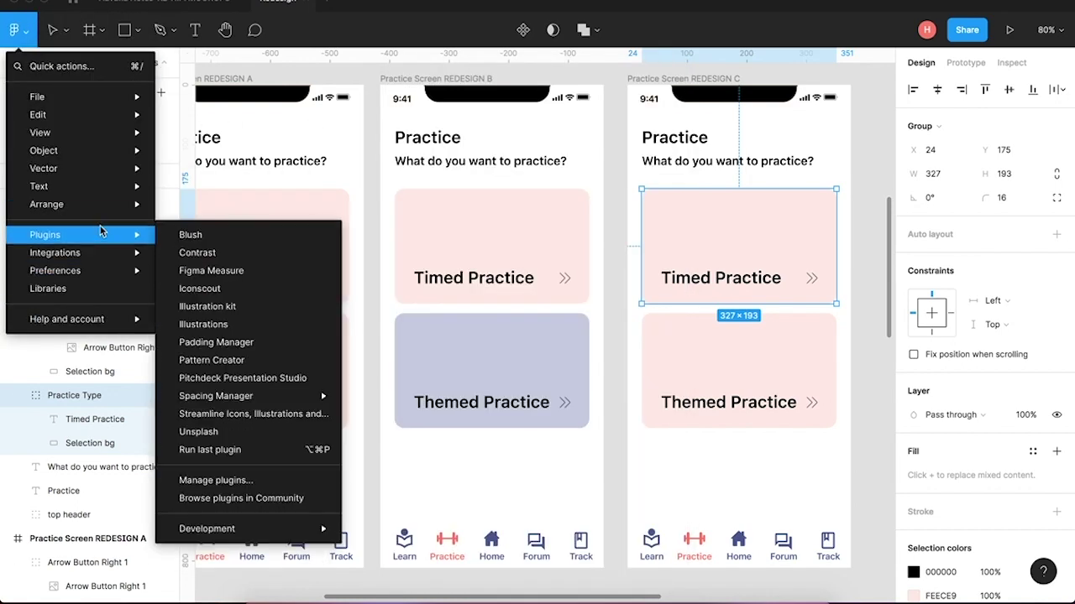
left_click(209, 307)
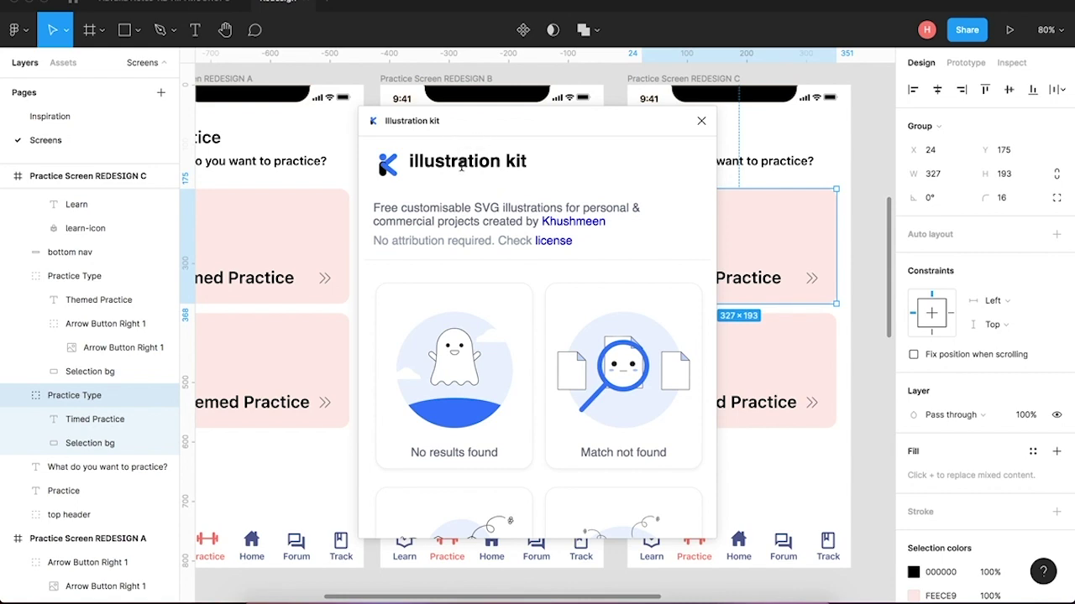
scroll(575, 241, "down", 10)
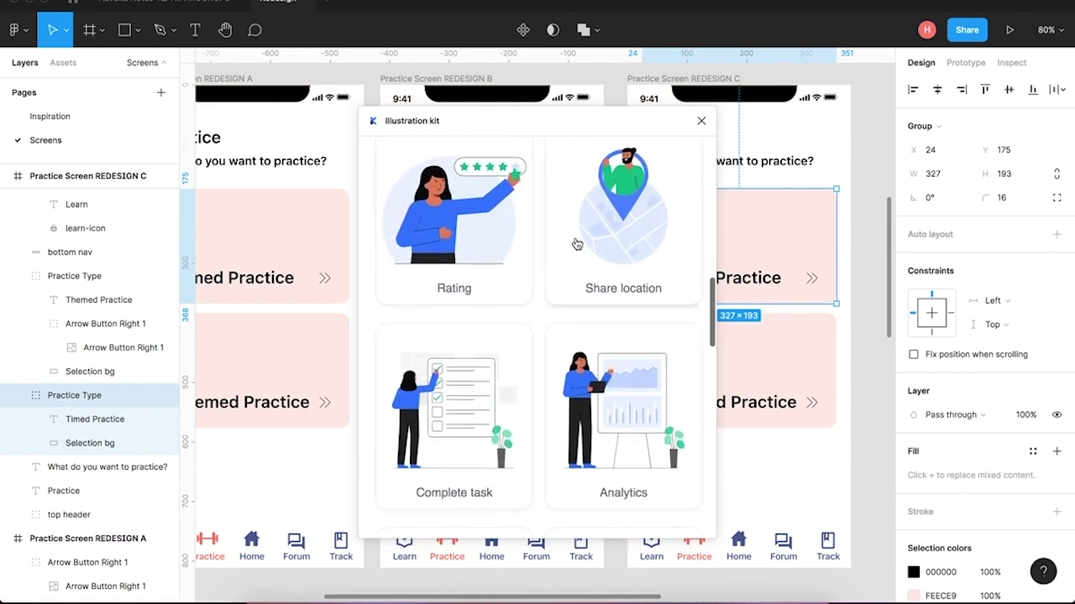
scroll(576, 241, "up", 10)
left_click(600, 174)
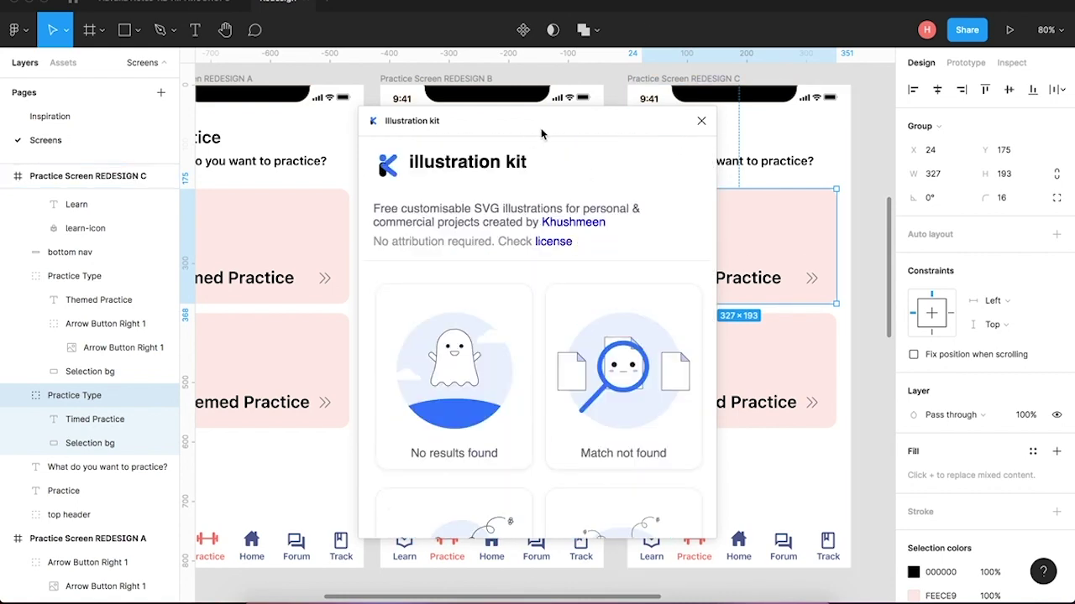
scroll(640, 448, "down", 8)
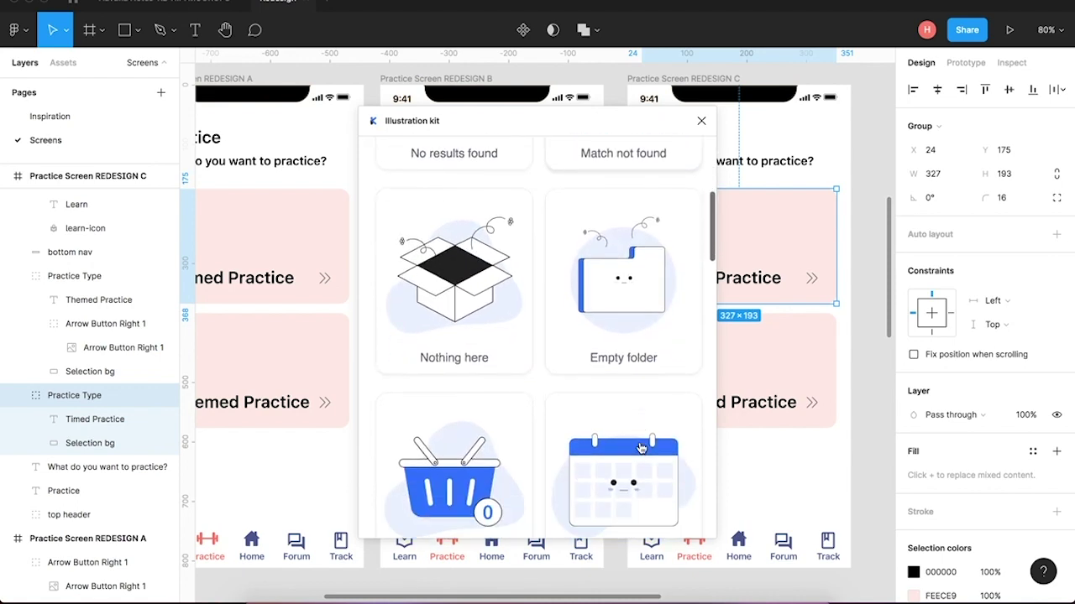
scroll(641, 448, "down", 8)
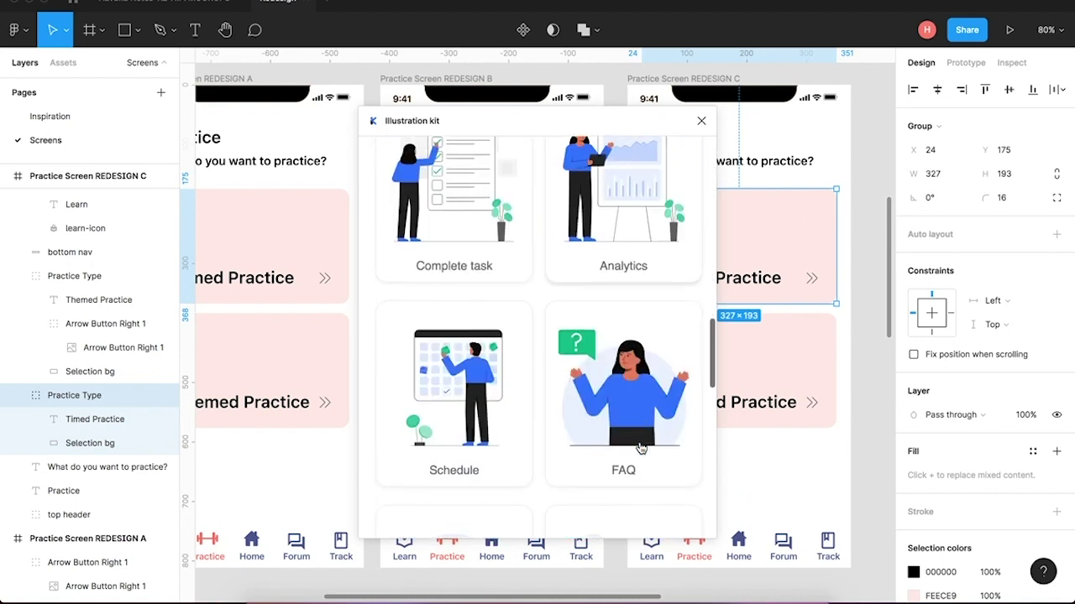
scroll(641, 448, "down", 8)
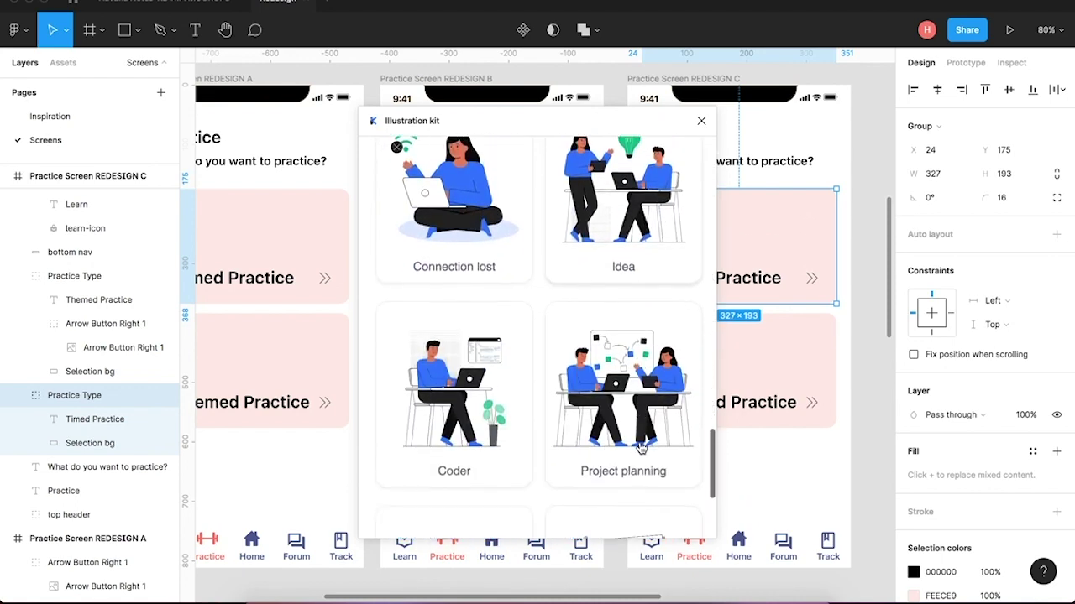
scroll(641, 448, "down", 8)
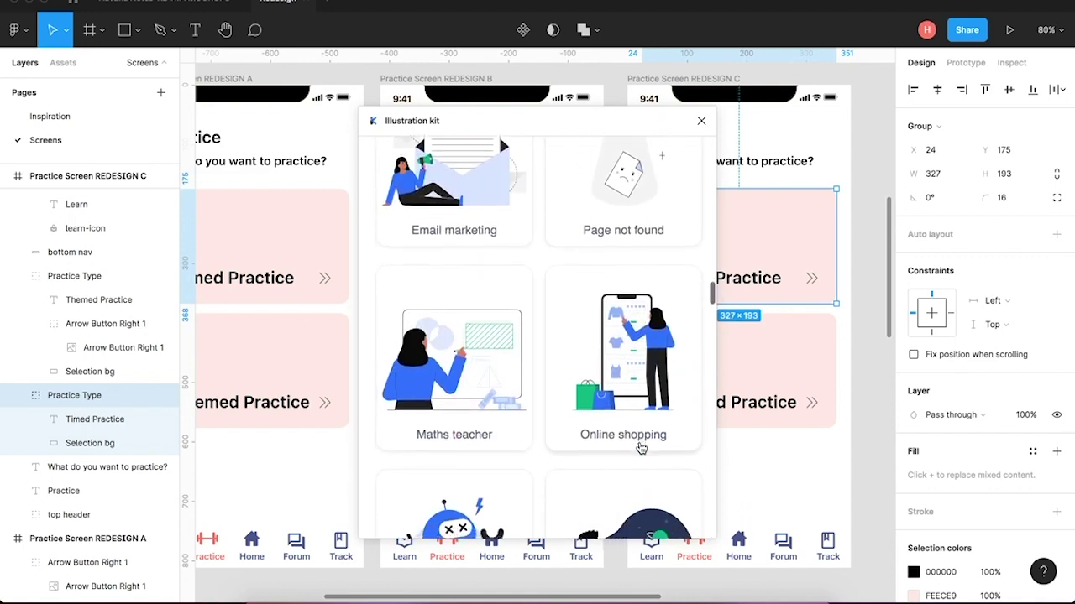
scroll(641, 448, "down", 8)
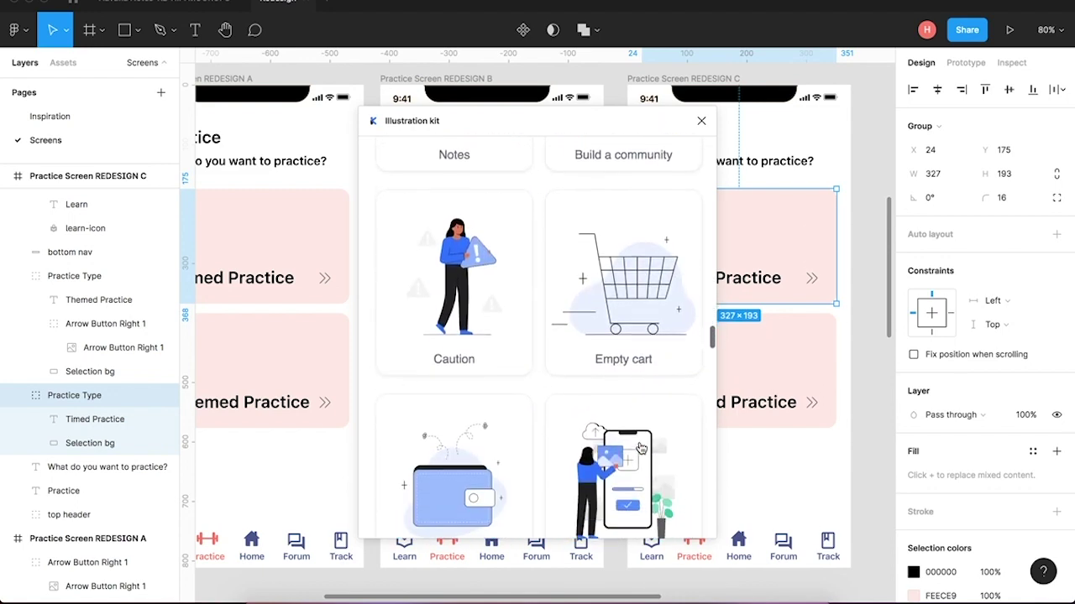
scroll(640, 448, "down", 8)
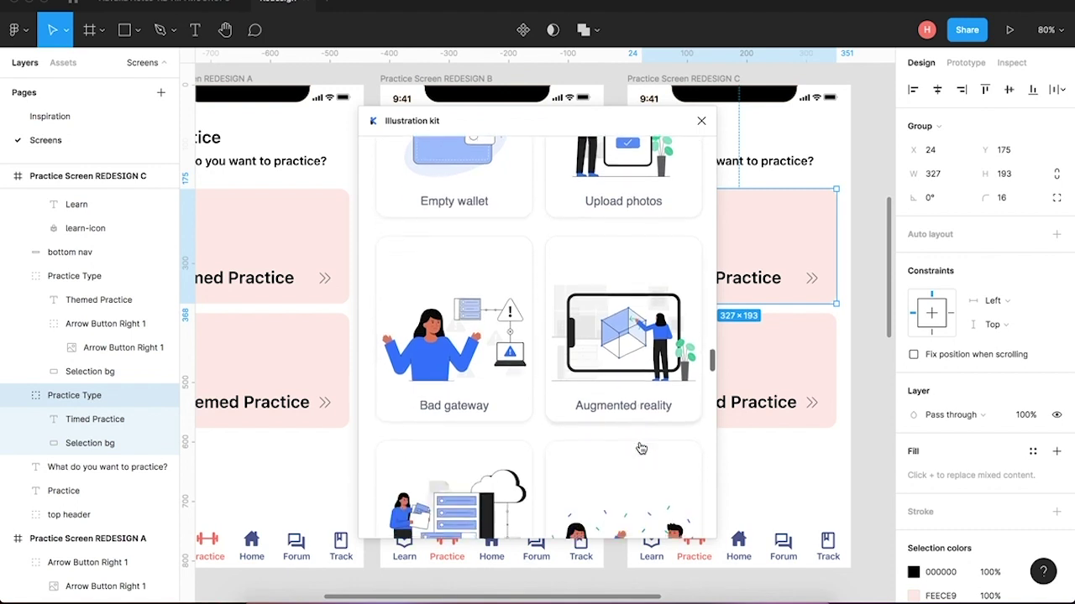
scroll(641, 449, "down", 4)
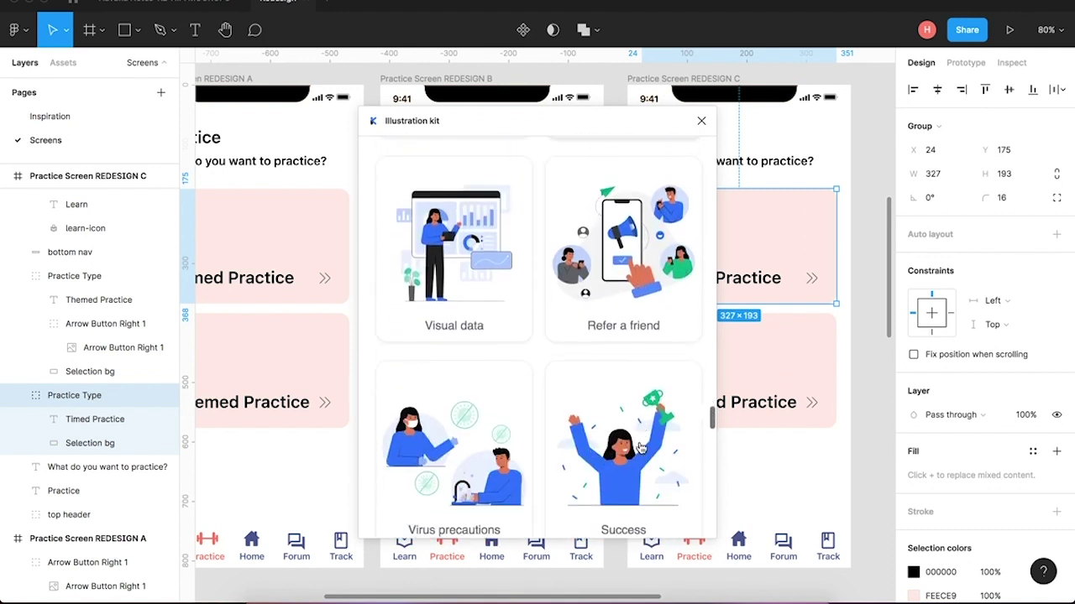
scroll(640, 449, "up", 2)
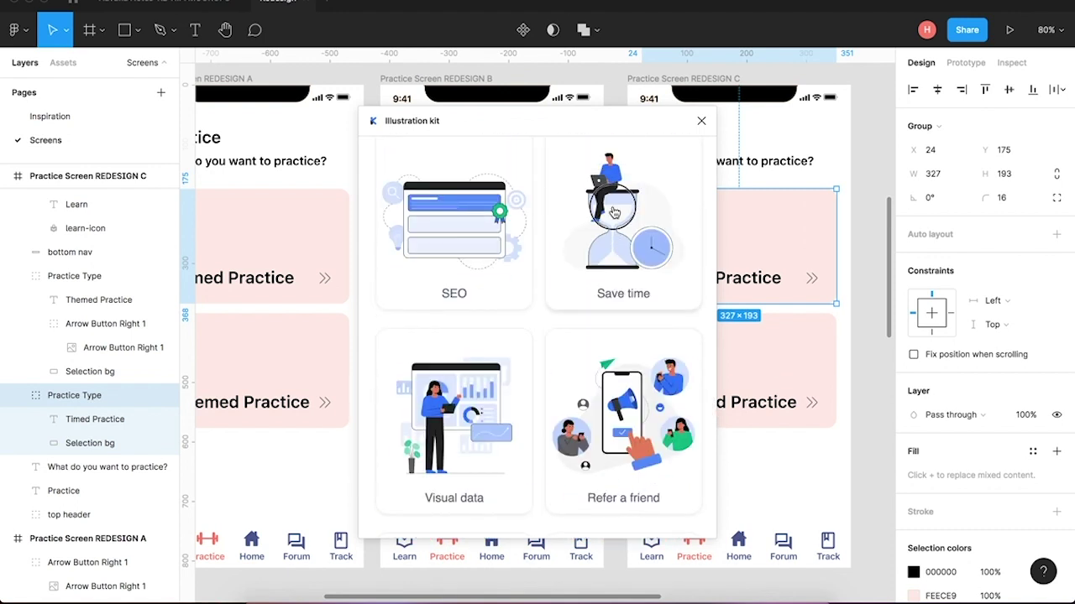
Insert the Save time illustration from the Illustration kit plugin into the file.
left_click_drag(613, 213, 758, 231)
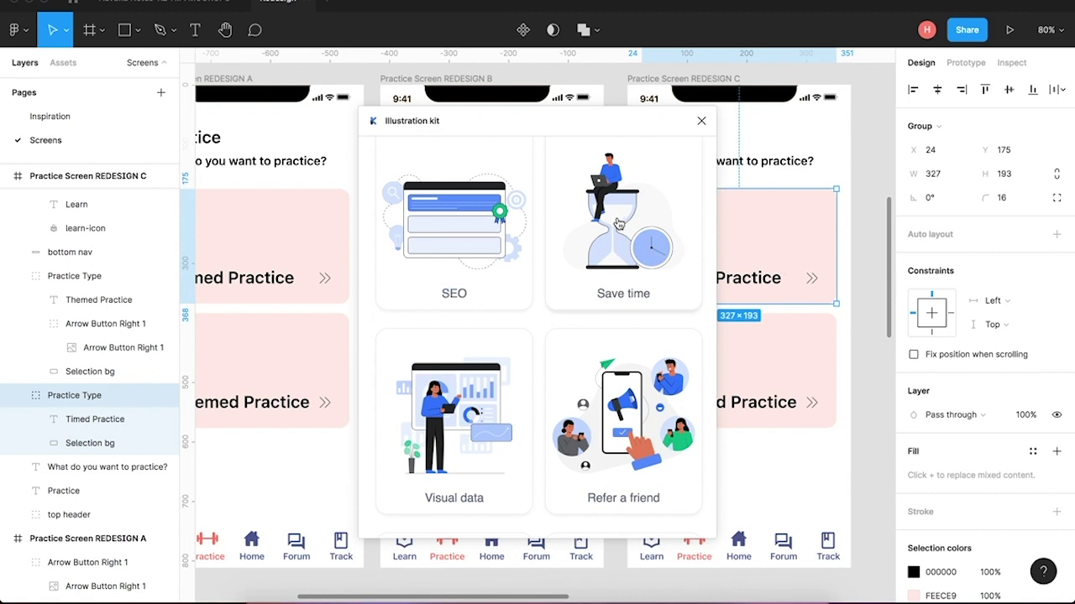
left_click_drag(628, 132, 419, 159)
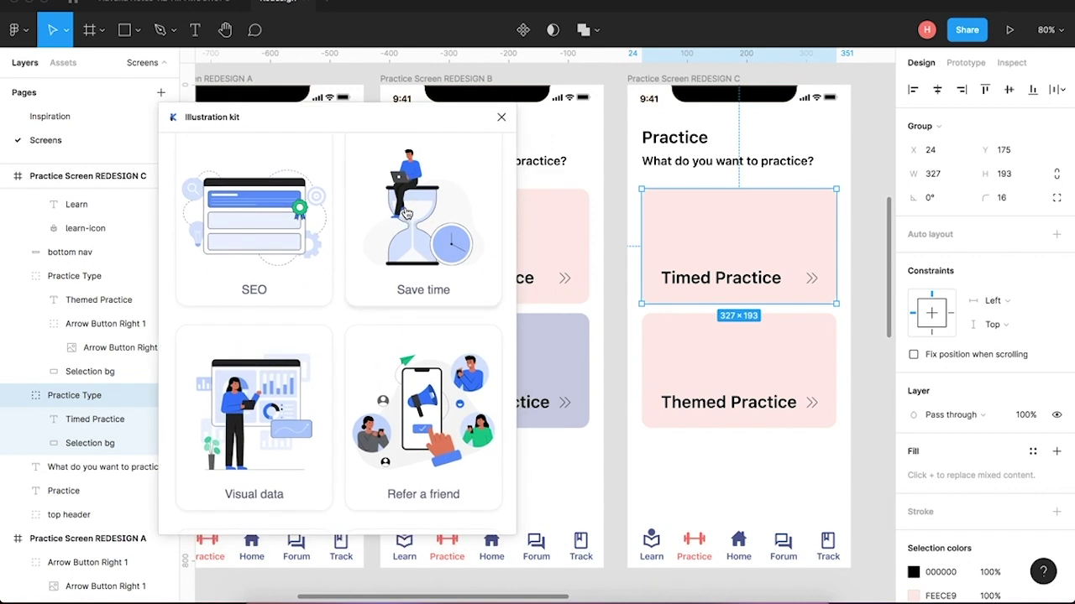
triple_click(406, 215)
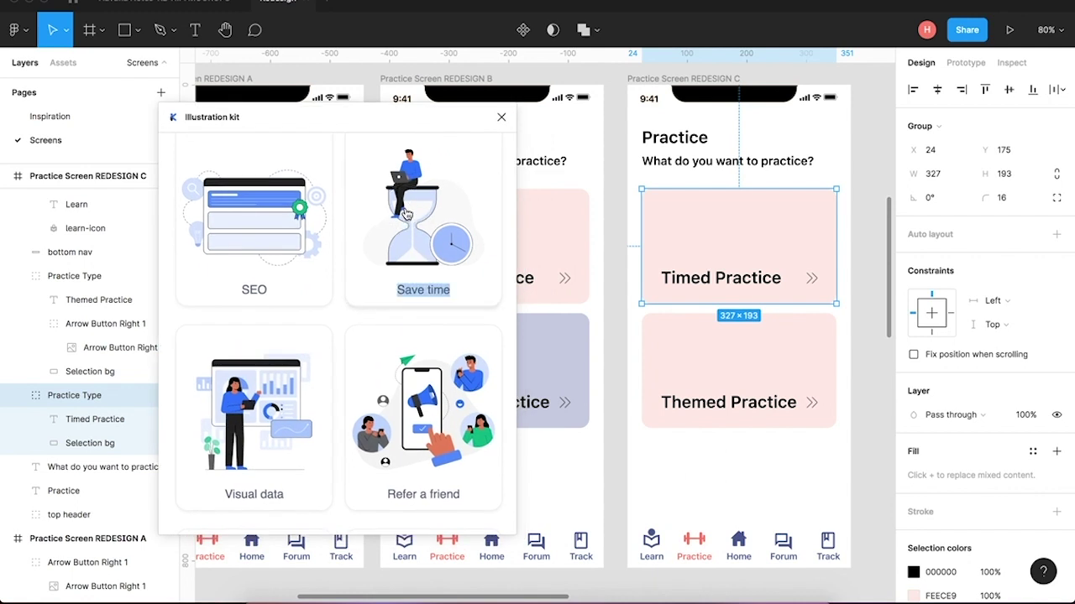
left_click(680, 298)
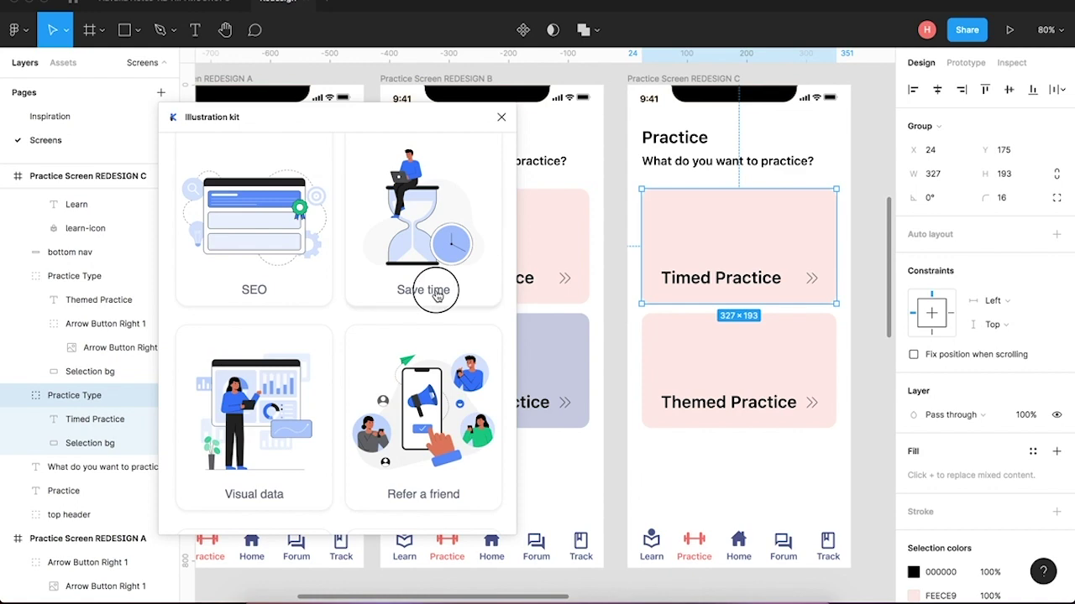
scroll(429, 242, "up", 3)
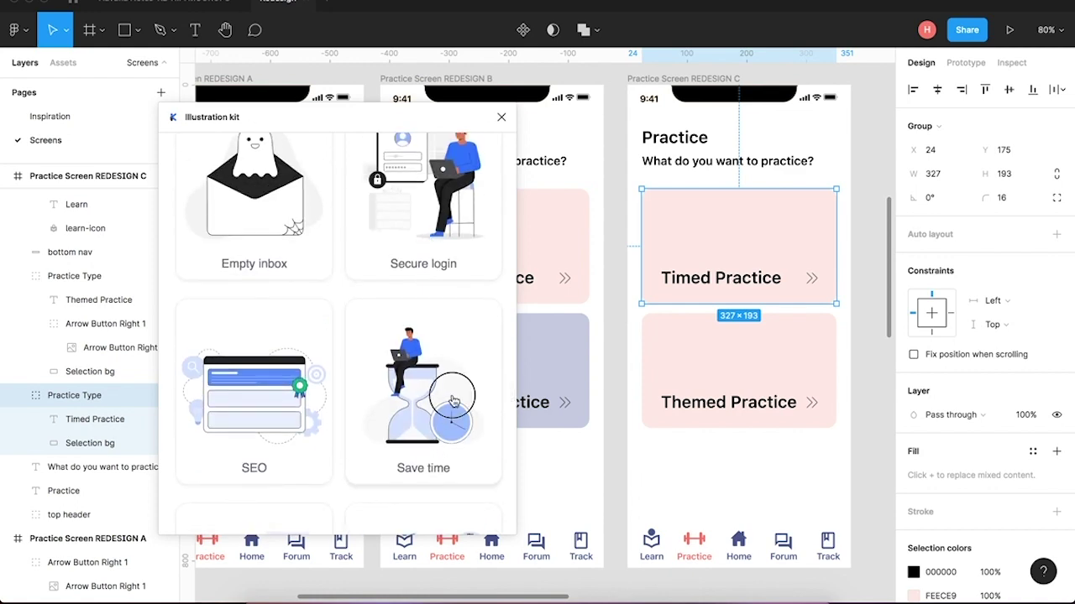
left_click(618, 350)
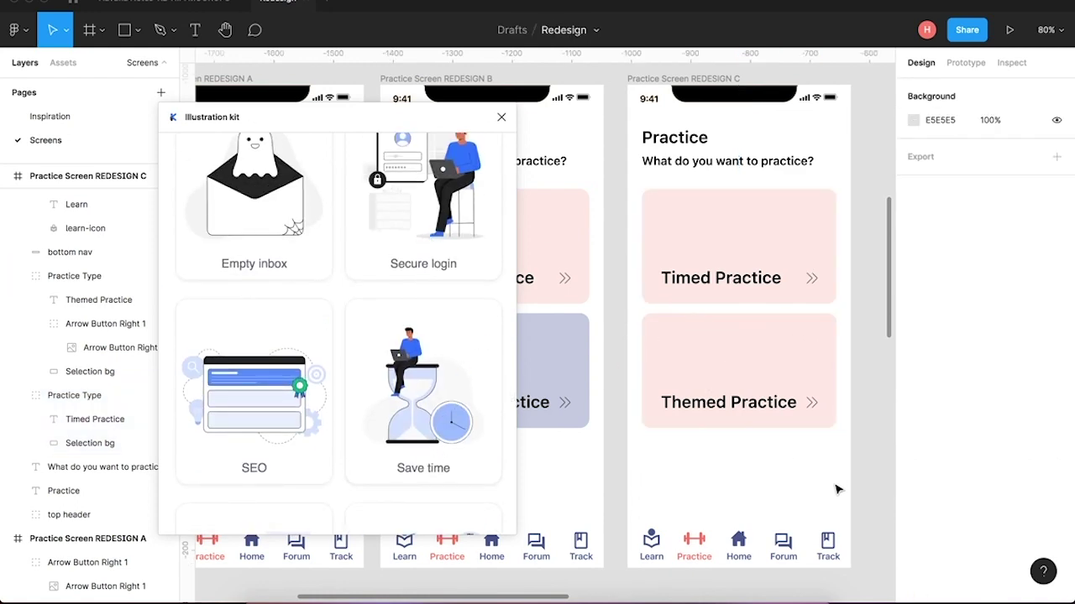
Locate the inserted Save time frames, close the plugin, and move one copy of the illustration out of its frame onto the empty canvas.
scroll(865, 478, "down", 10)
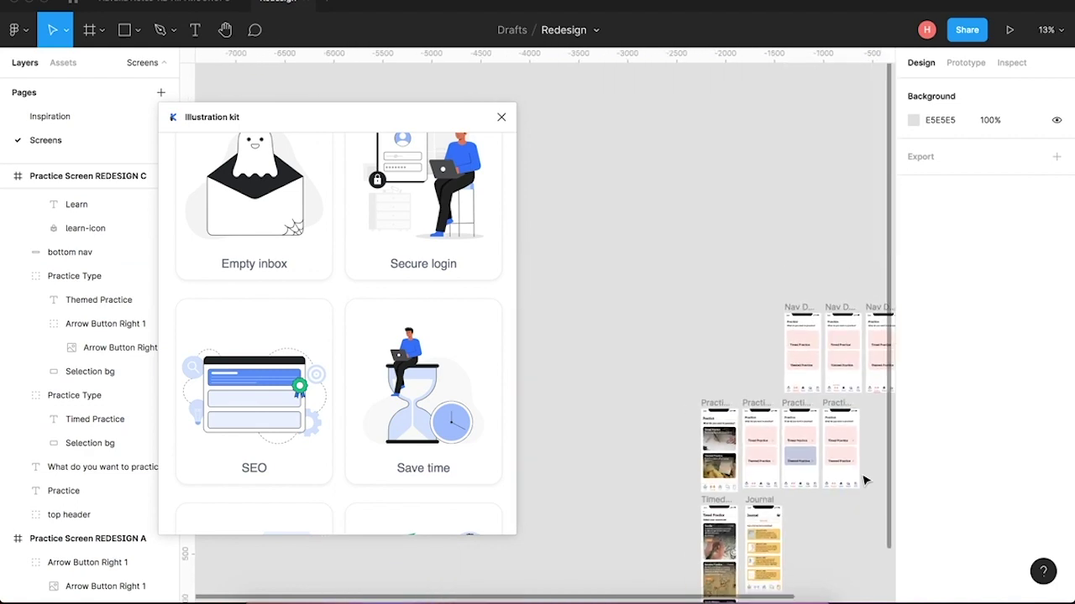
scroll(865, 480, "down", 3)
scroll(864, 480, "right", 1)
left_click(662, 290)
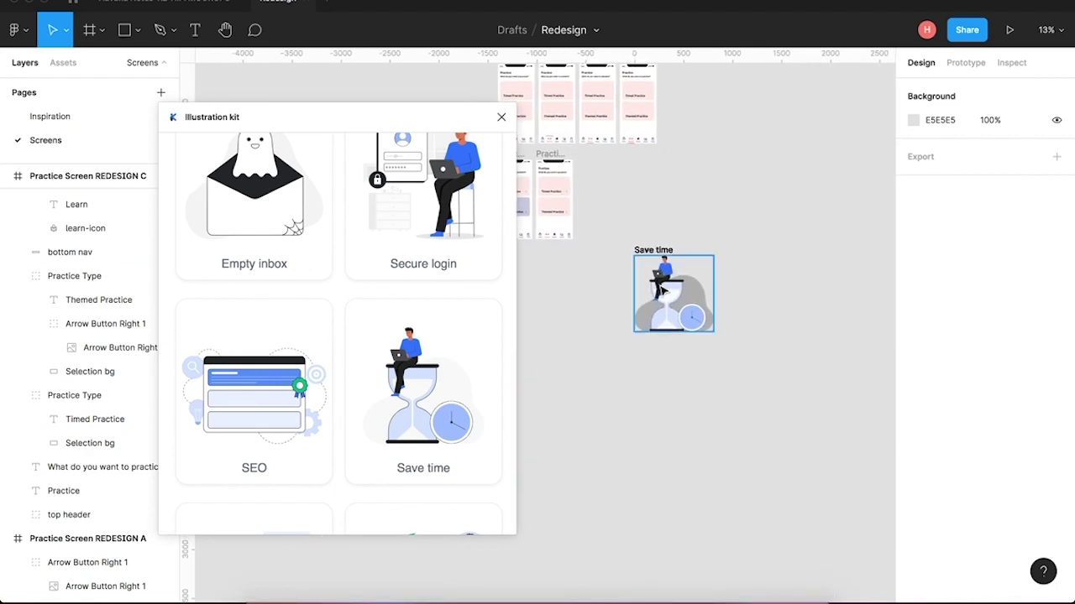
left_click(661, 290)
left_click(502, 117)
left_click_drag(663, 290, 592, 336)
Delete all the stacked Save time frames and their contents, keeping only the illustration group that was moved out.
left_click_drag(648, 238, 708, 310)
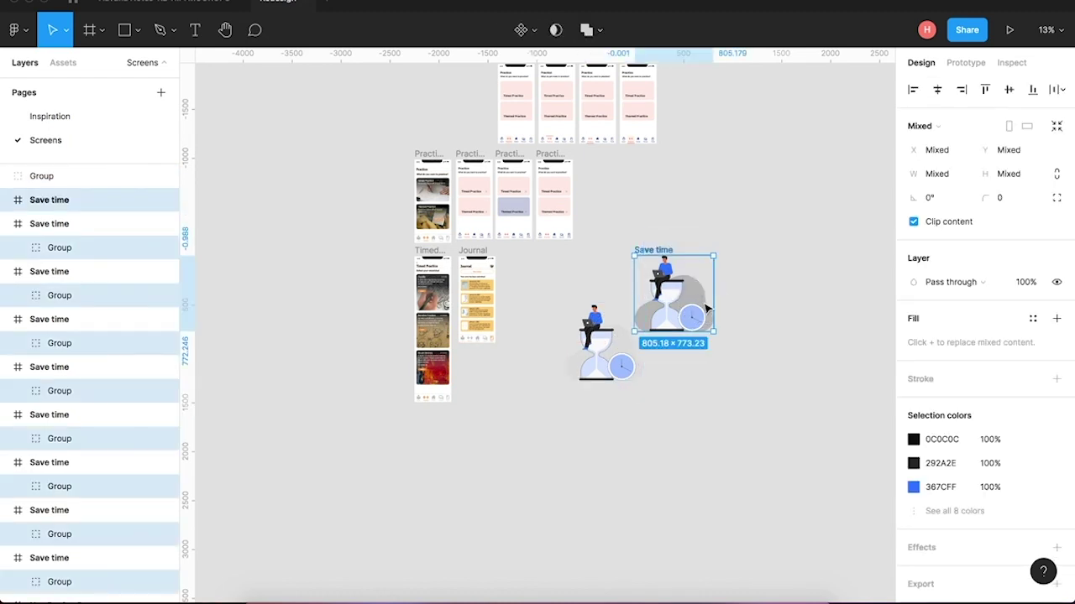
key("Delete")
left_click(648, 252)
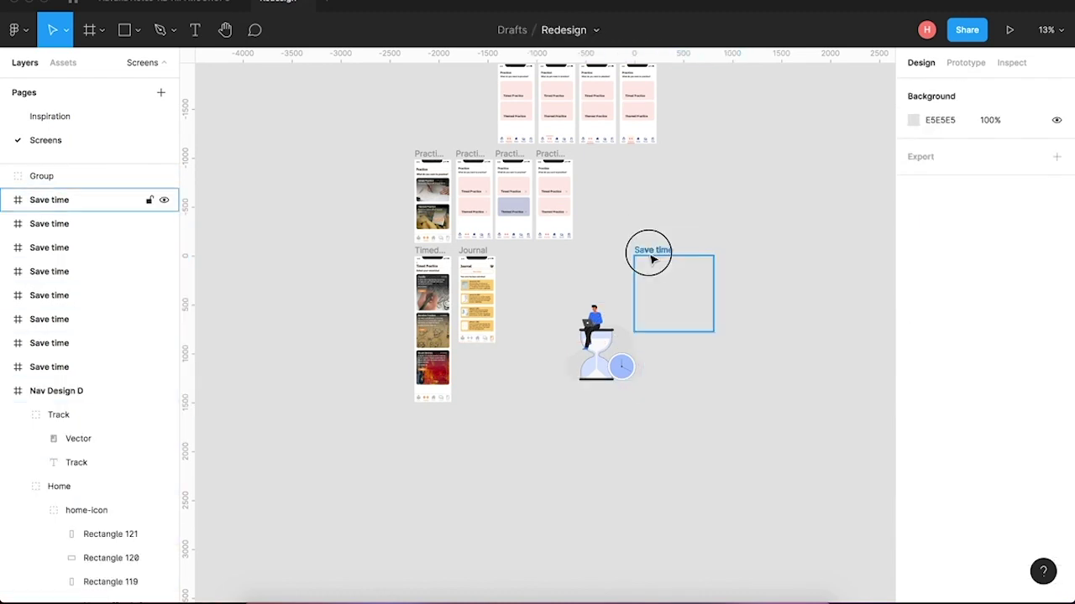
key("Delete")
left_click(652, 252)
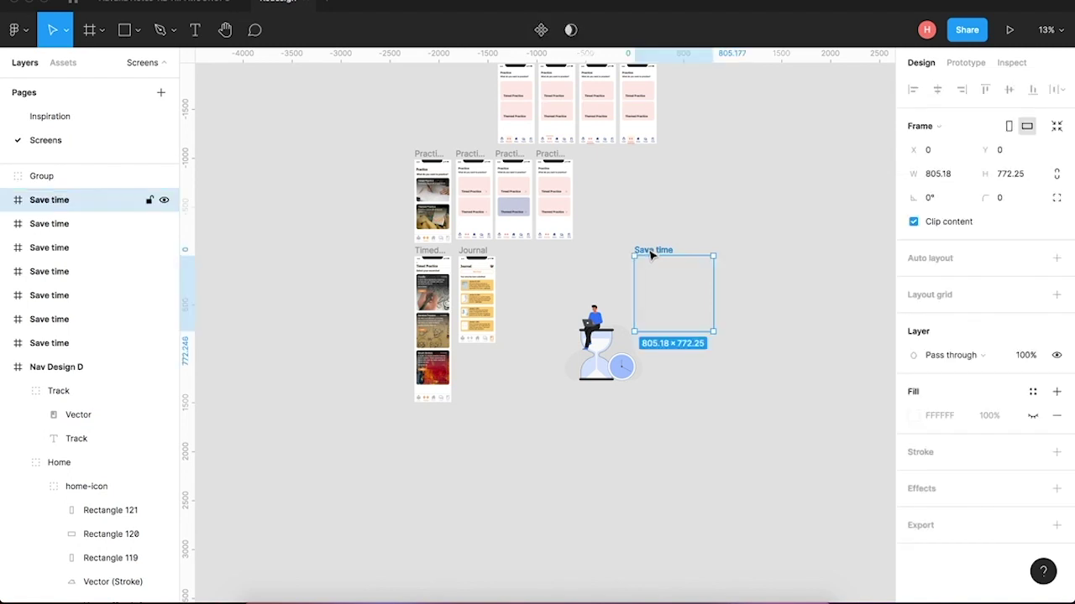
key("Delete")
left_click(647, 257)
key("Delete")
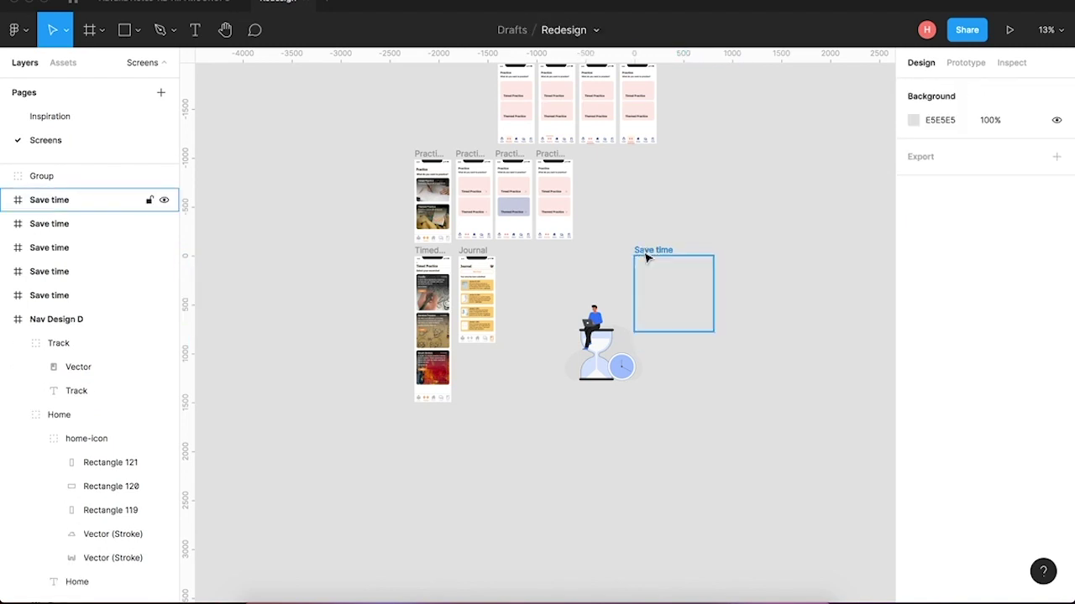
left_click(645, 257)
key("Delete")
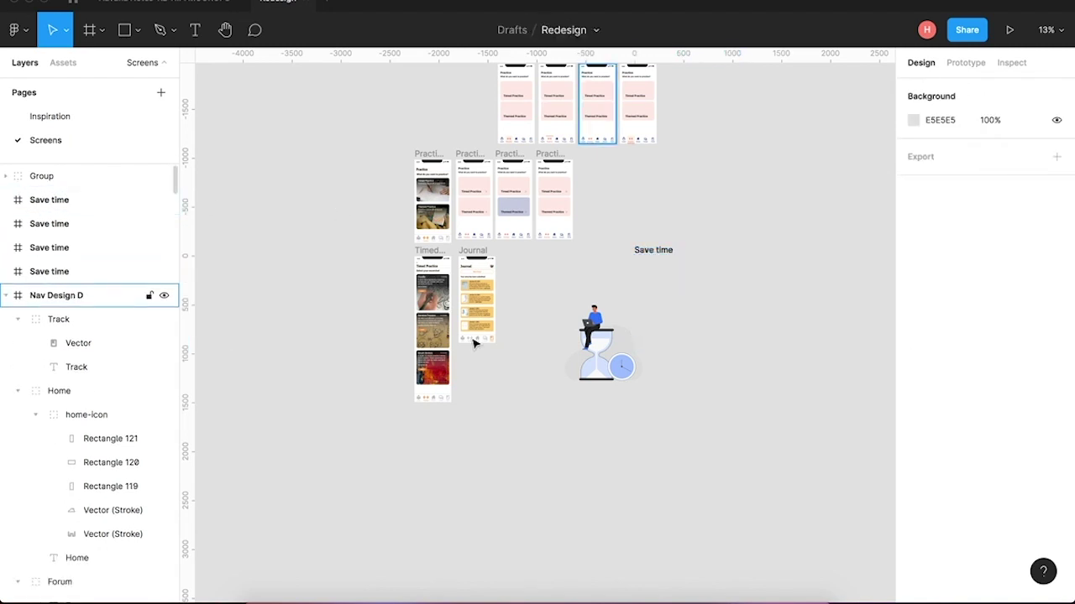
left_click(63, 255)
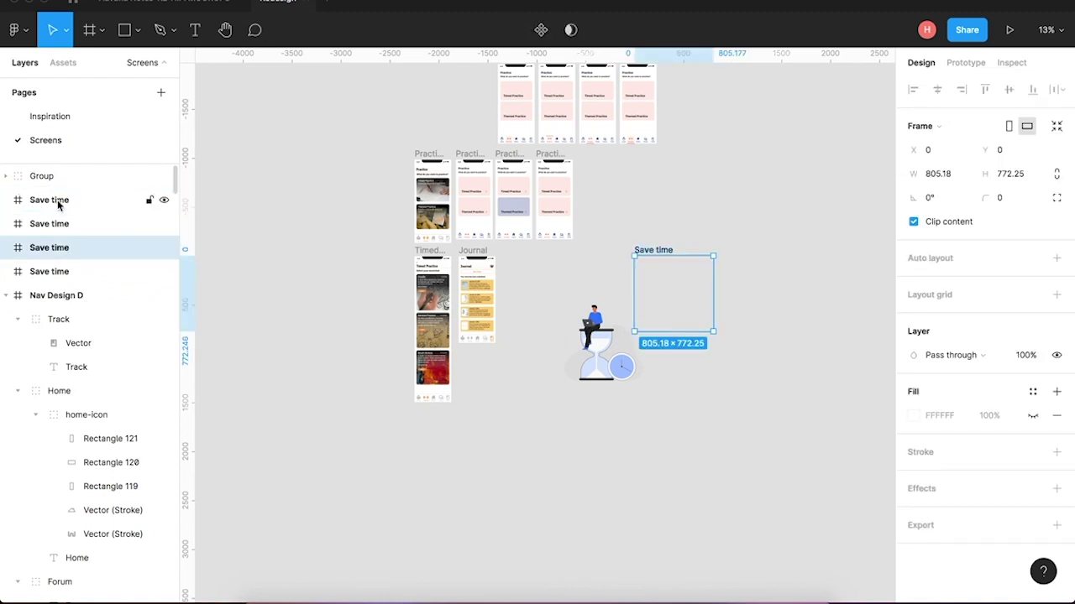
left_click(58, 202, "shift")
key("Delete")
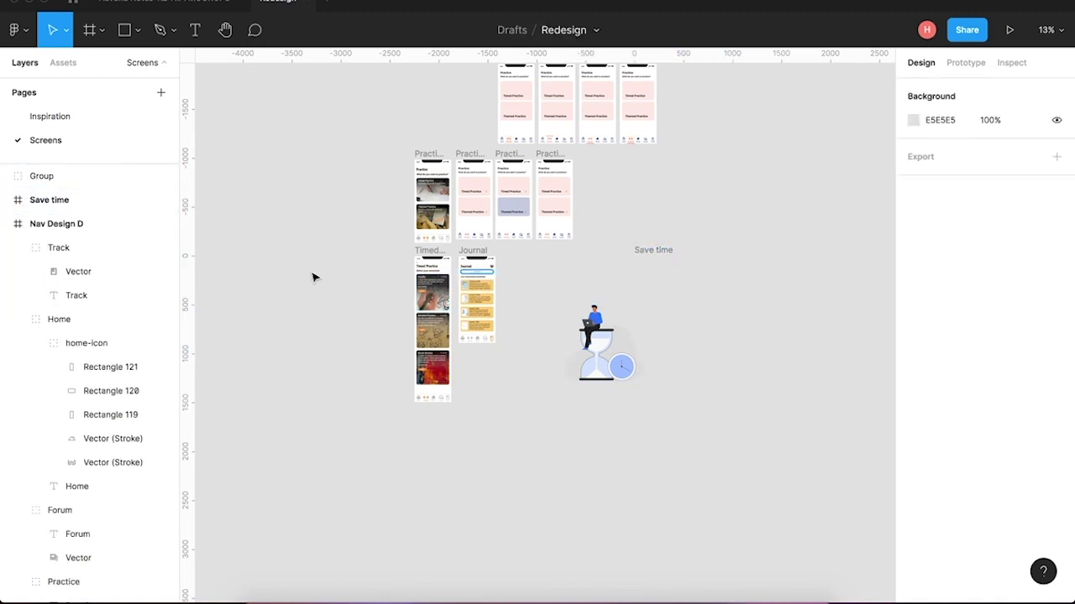
left_click(64, 207)
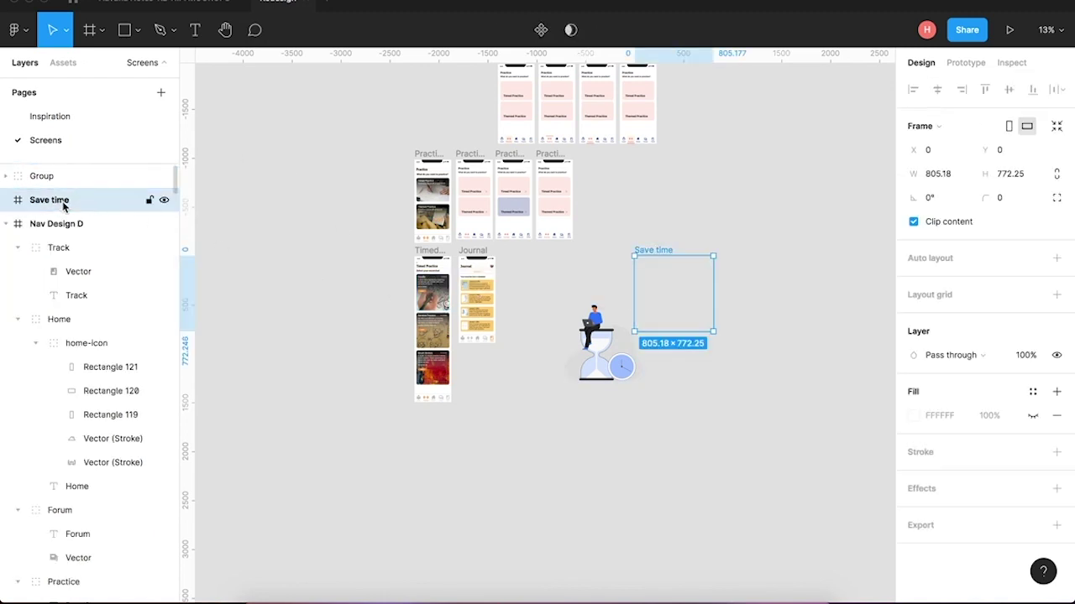
key("Delete")
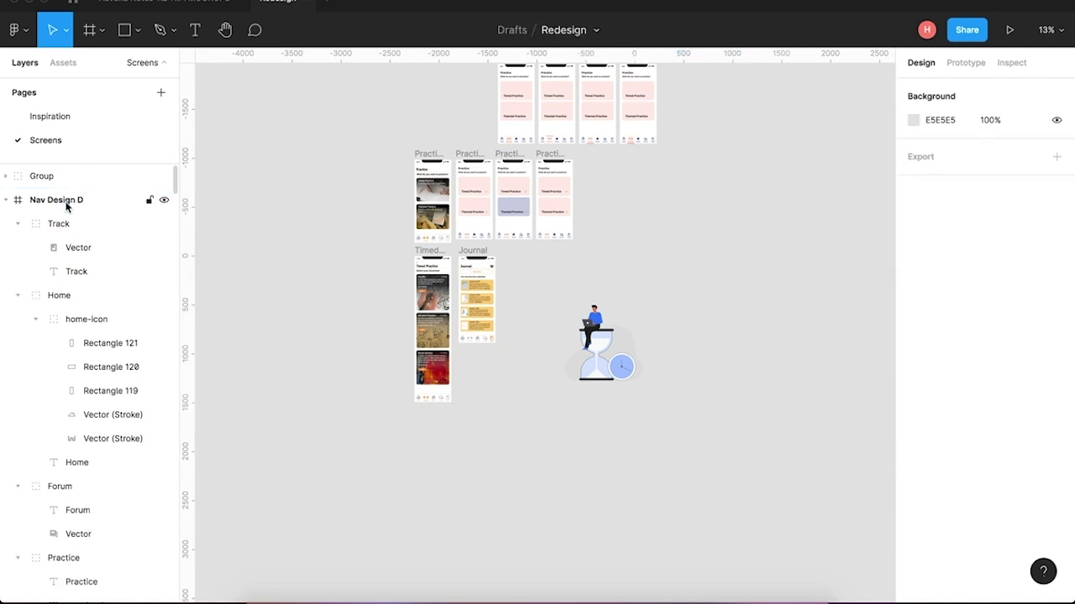
Scale the Save time illustration down to about 192 × 184 and place it over the Timed Practice card in REDESIGN C.
left_click(610, 357)
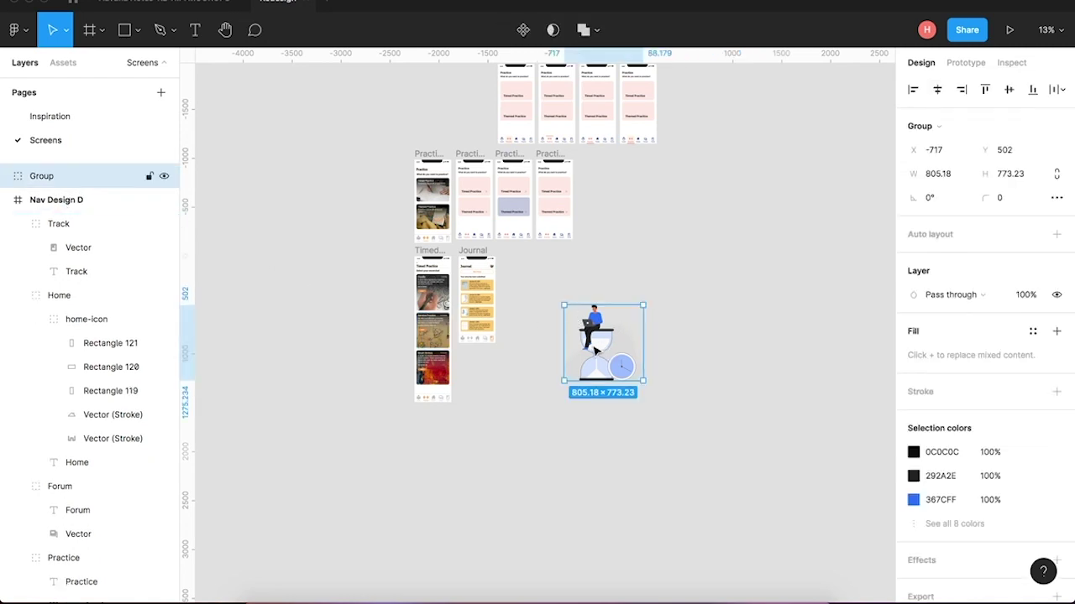
scroll(595, 350, "up", 8)
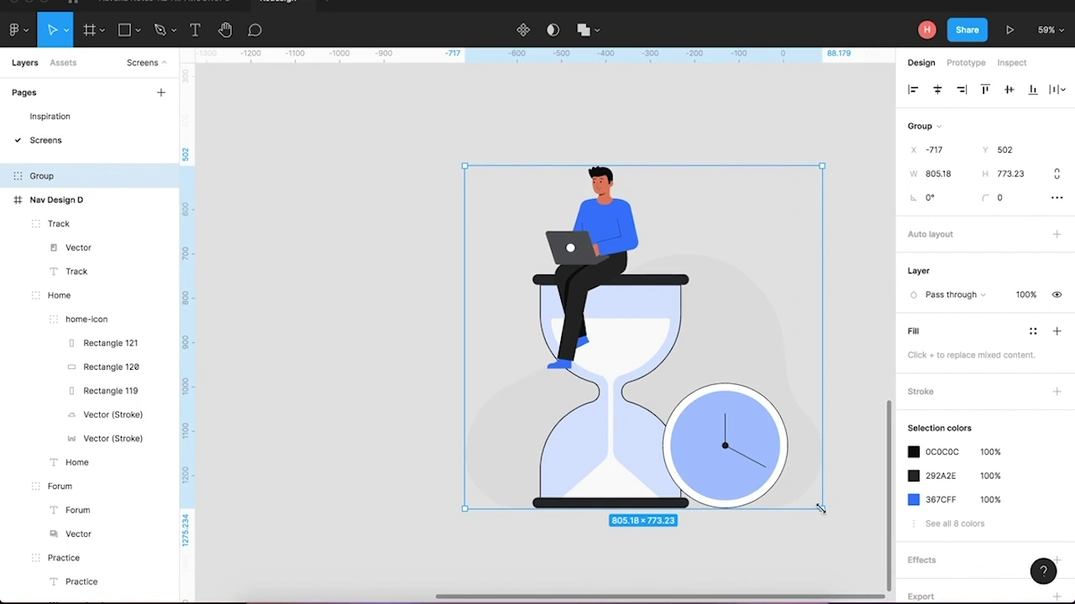
left_click_drag(820, 508, 538, 231)
scroll(602, 346, "up", 3)
scroll(601, 346, "down", 5)
scroll(541, 222, "up", 10)
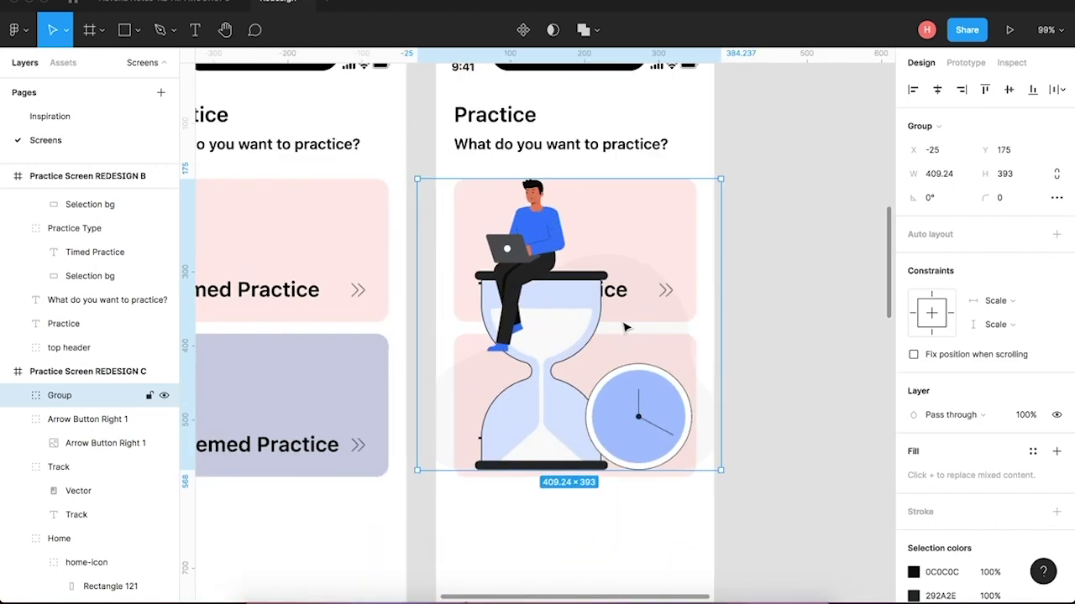
left_click_drag(719, 470, 514, 305)
left_click_drag(468, 246, 564, 253)
Delete the Themed Practice card together with its arrow icon from REDESIGN C.
scroll(840, 466, "down", 3)
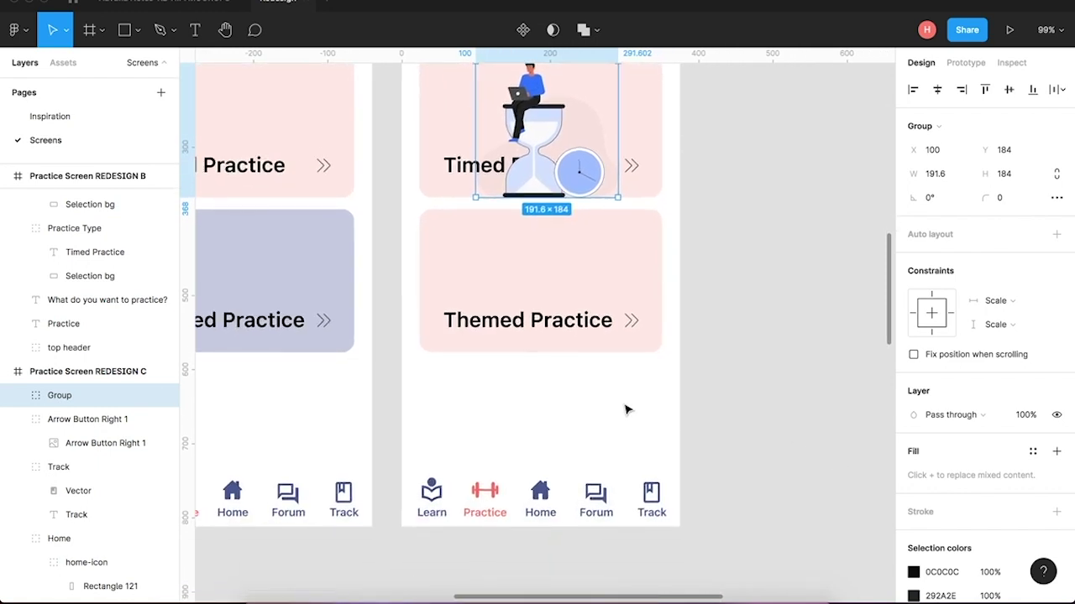
left_click_drag(624, 395, 516, 375)
key("Delete")
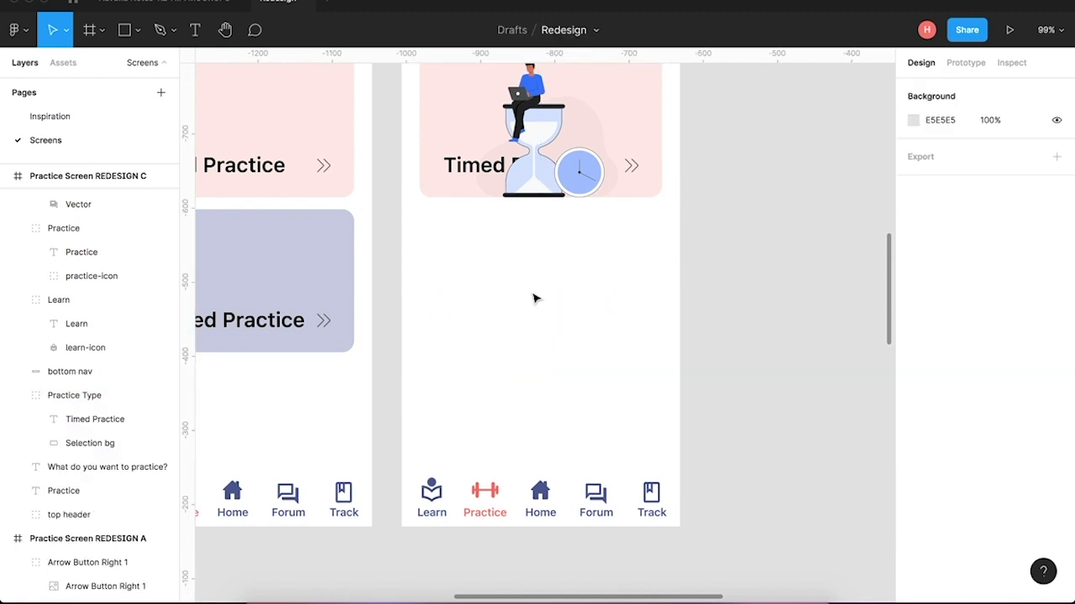
Extend the Timed Practice card's background rectangle in REDESIGN C downwards to a height of about 251.
left_click(620, 195, "super")
left_click_drag(620, 195, 623, 241)
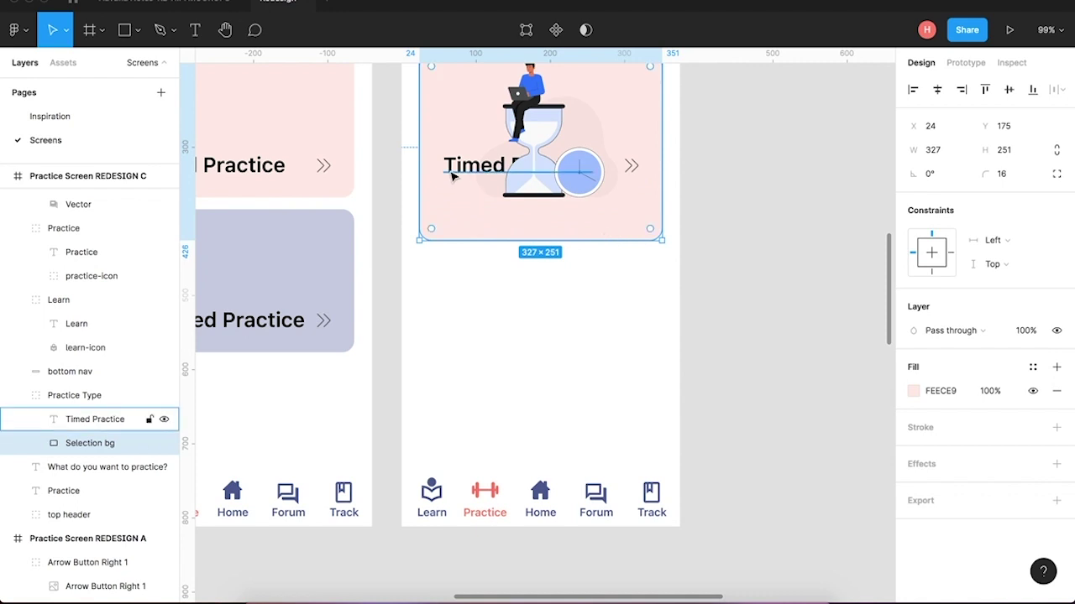
Move the Timed Practice label down to Y 385 and the Save time illustration down to Y 201 in REDESIGN C.
left_click_drag(452, 175, 450, 231)
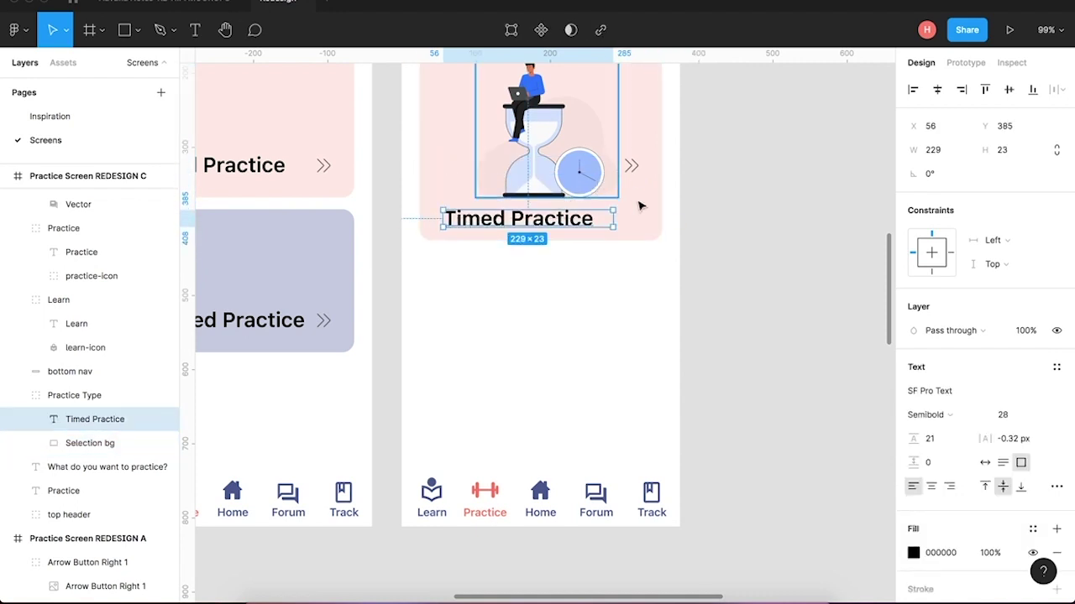
scroll(629, 227, "up", 3)
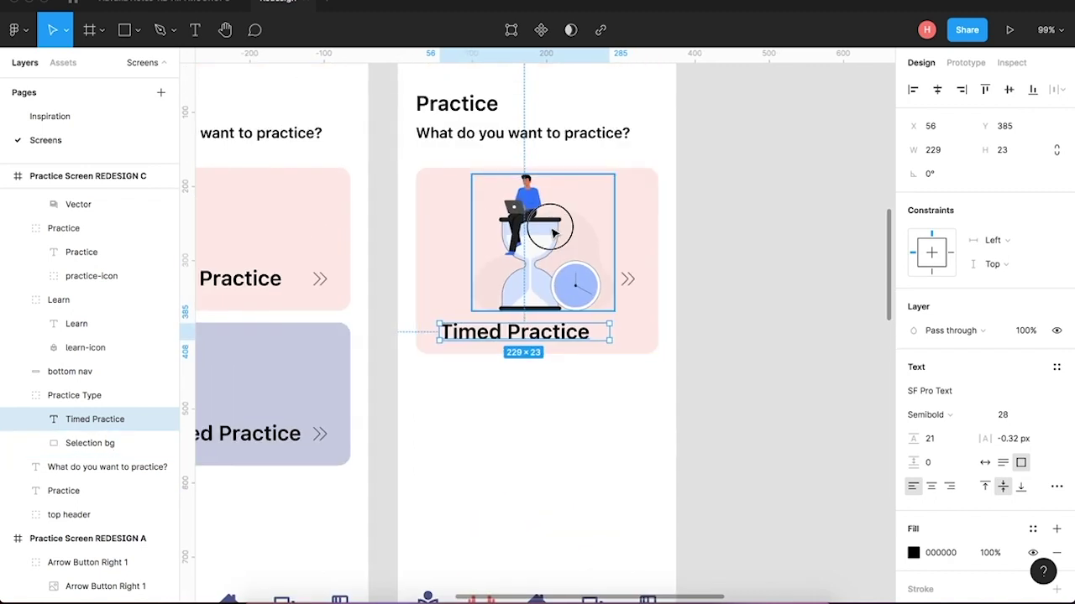
left_click_drag(553, 234, 553, 243)
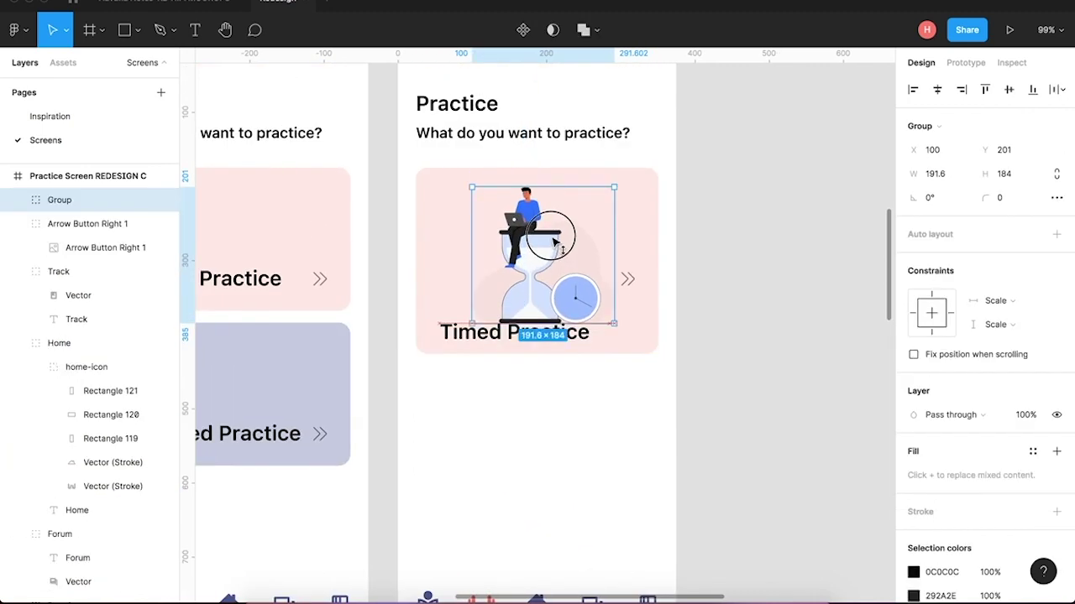
Stretch the Timed Practice card group in REDESIGN C downwards to a height of about 277.
left_click(452, 333)
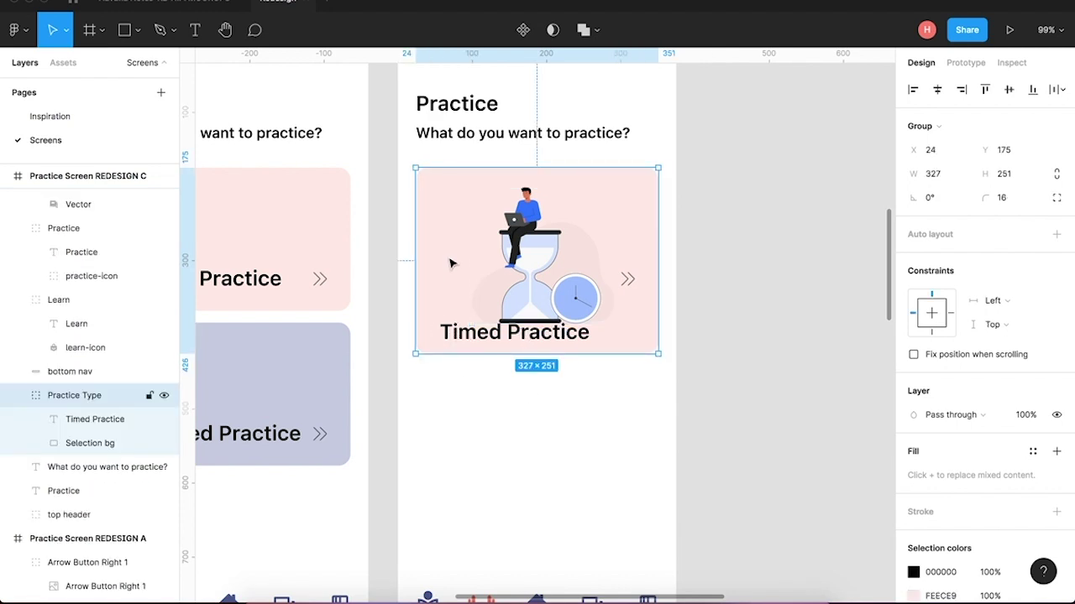
left_click_drag(625, 369, 625, 373)
left_click(758, 413)
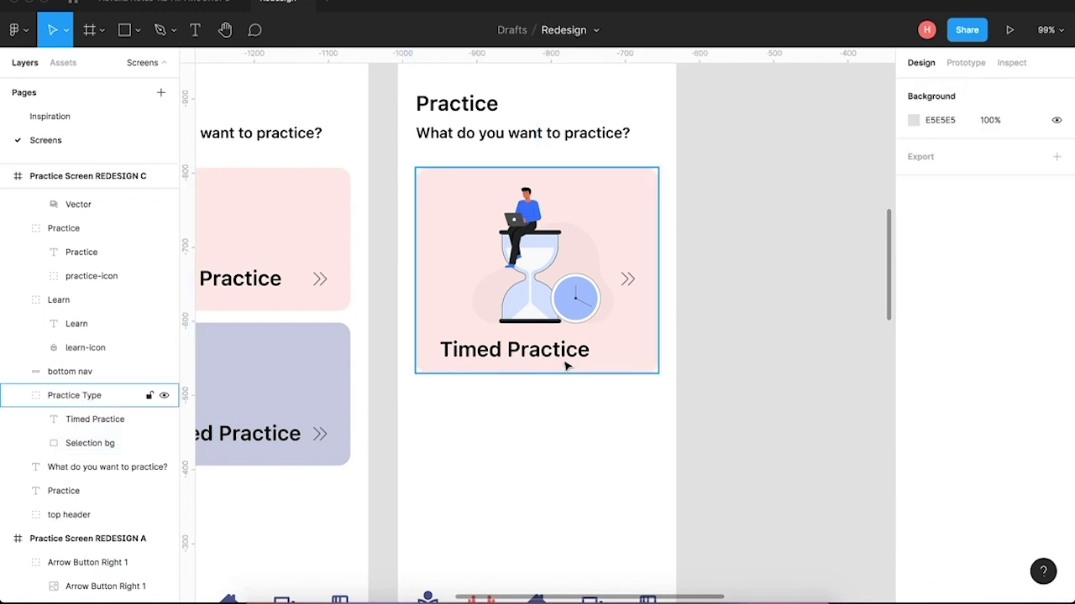
Shift the Timed Practice label on the REDESIGN C card to X 48 and Y 399.
left_click(535, 355)
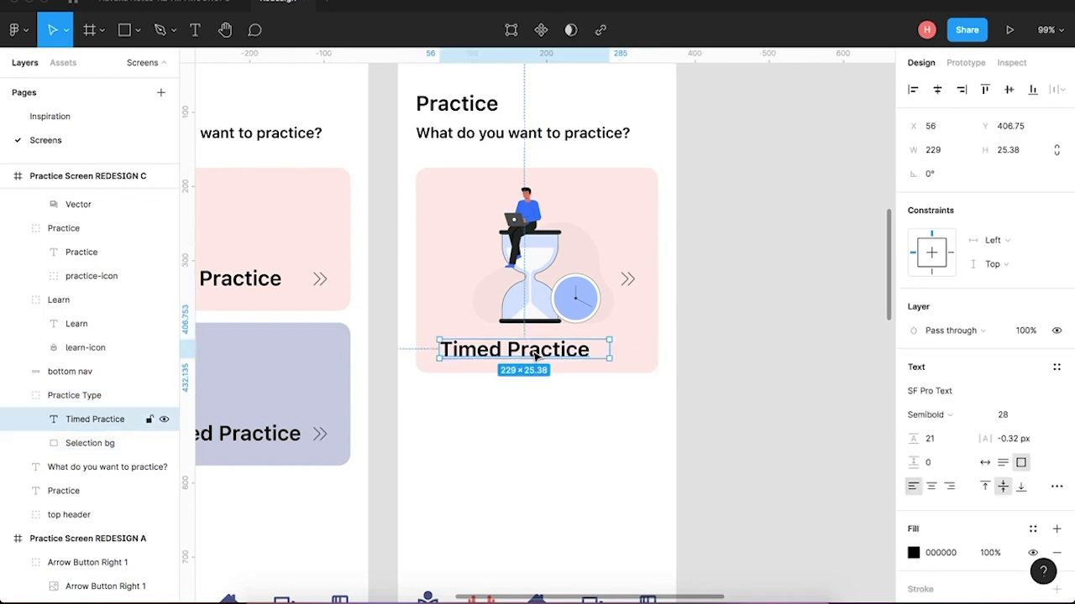
left_click_drag(535, 355, 534, 349)
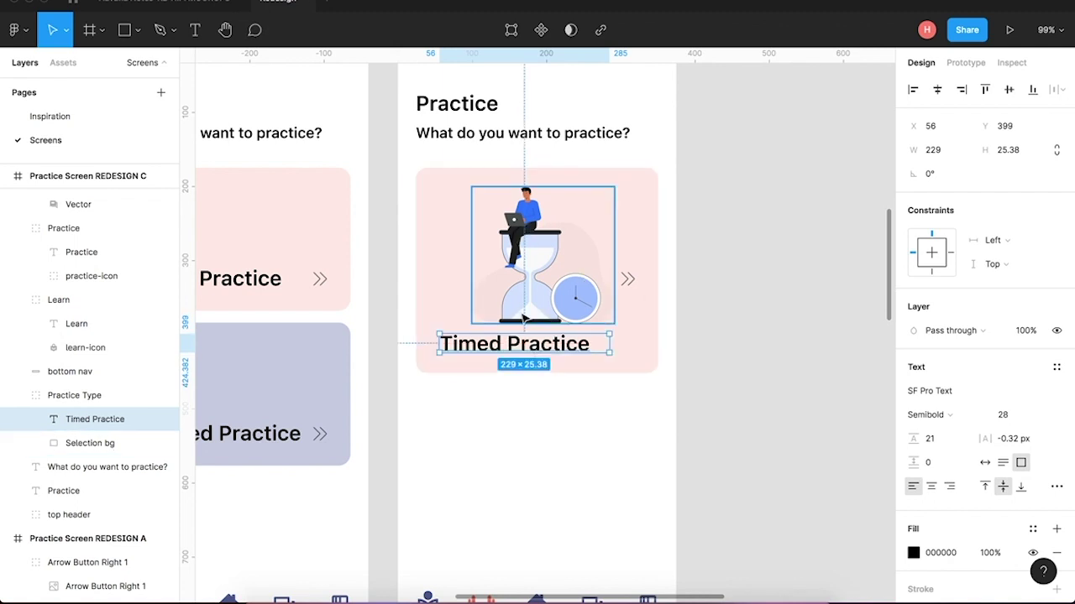
scroll(525, 317, "up", 5)
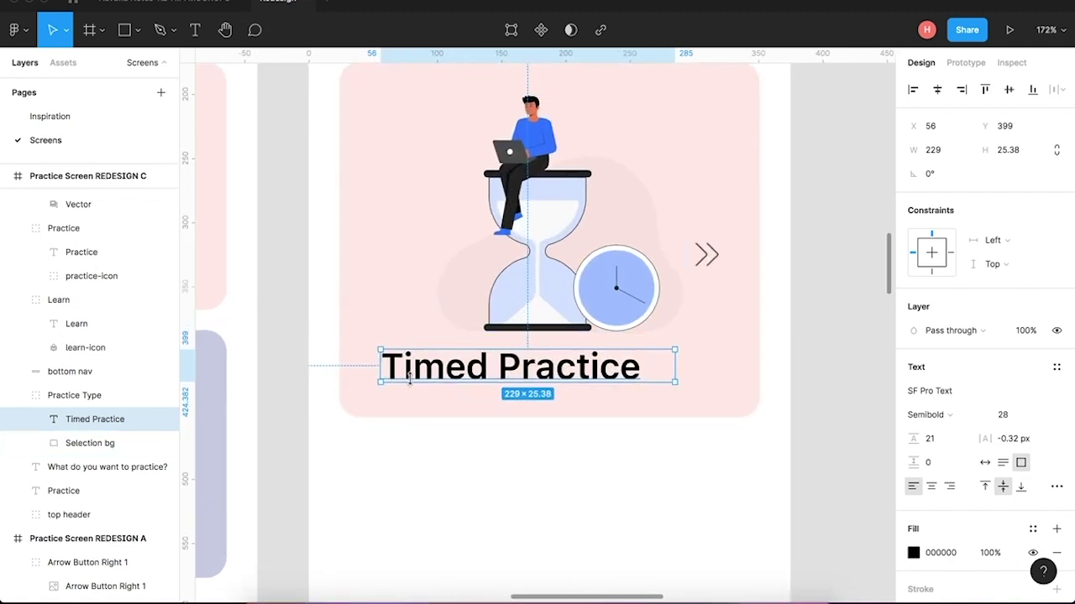
left_click_drag(412, 367, 404, 366)
left_click_drag(406, 367, 395, 367)
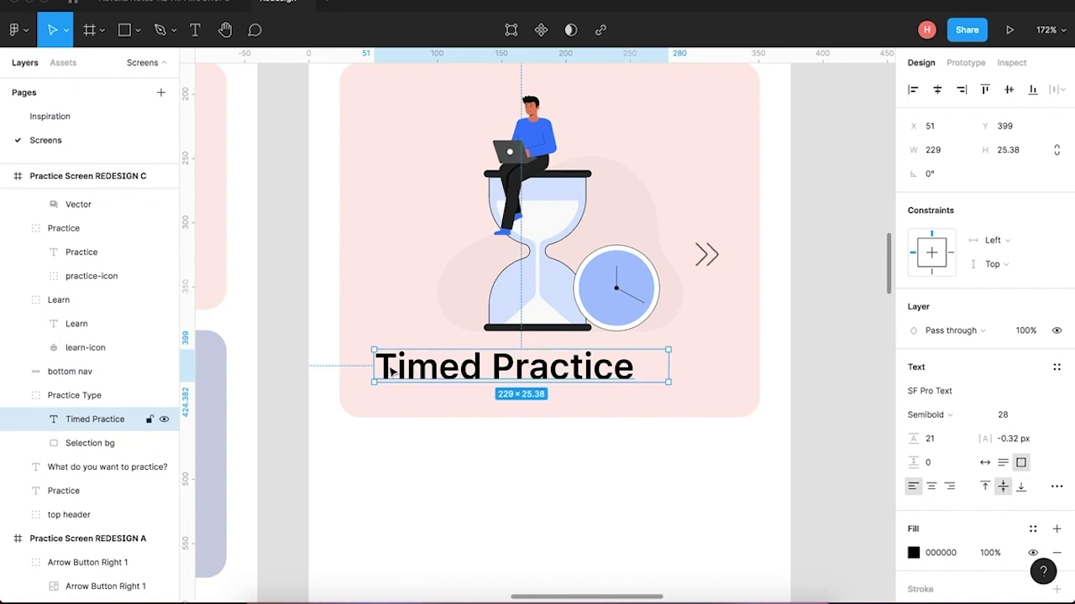
key("alt")
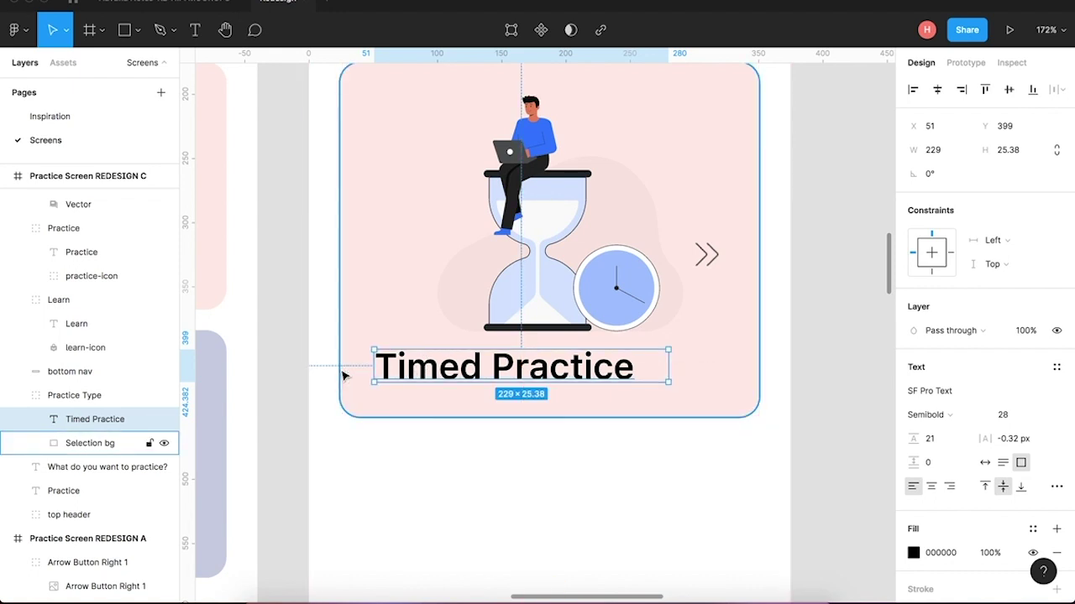
key("Left")
key("Left")
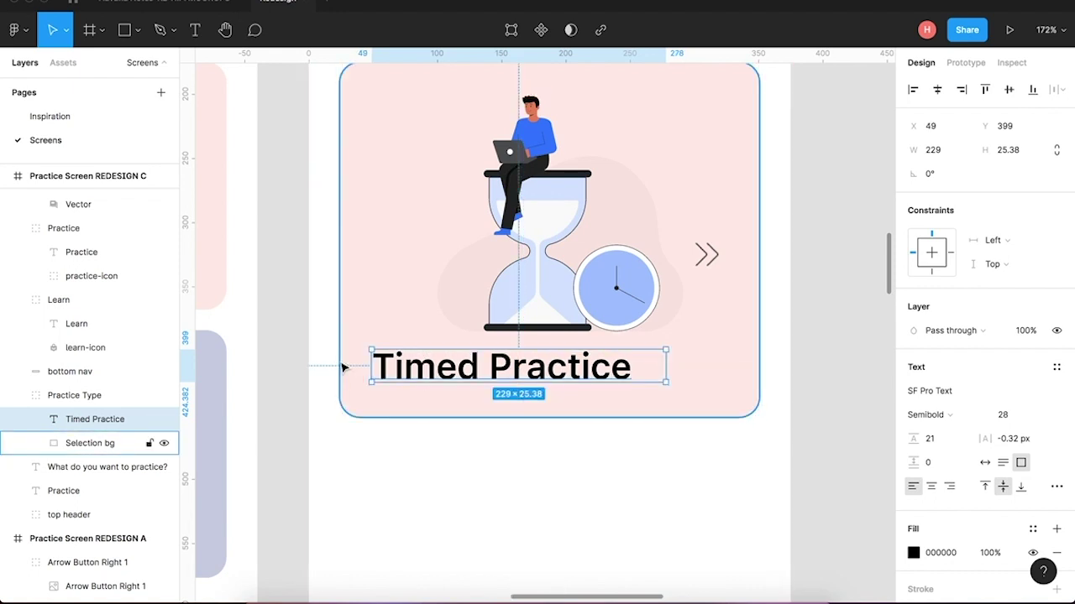
scroll(343, 367, "up", 10)
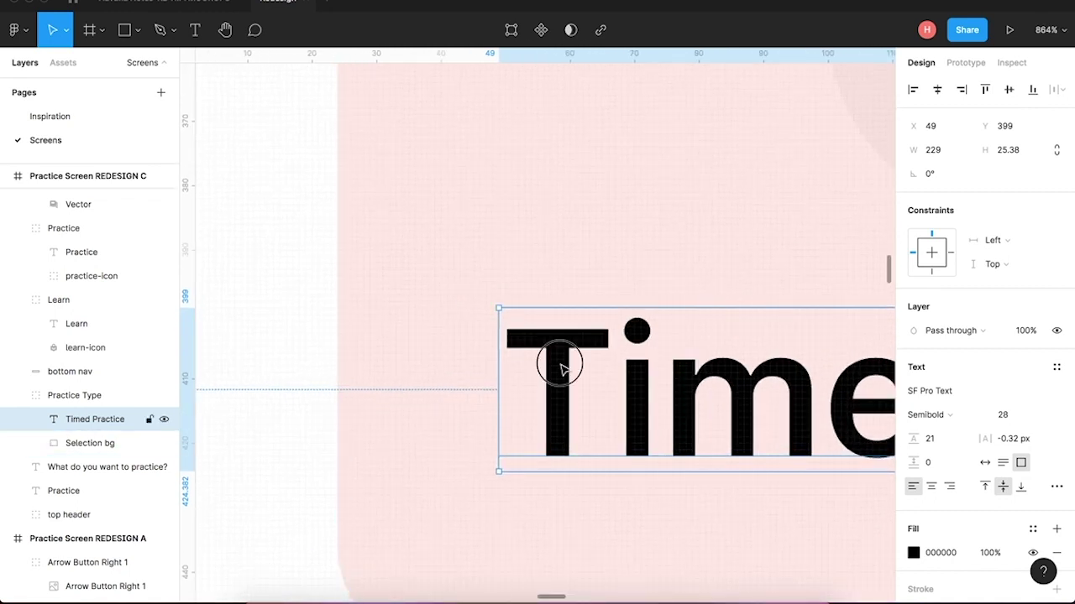
left_click_drag(561, 367, 554, 367)
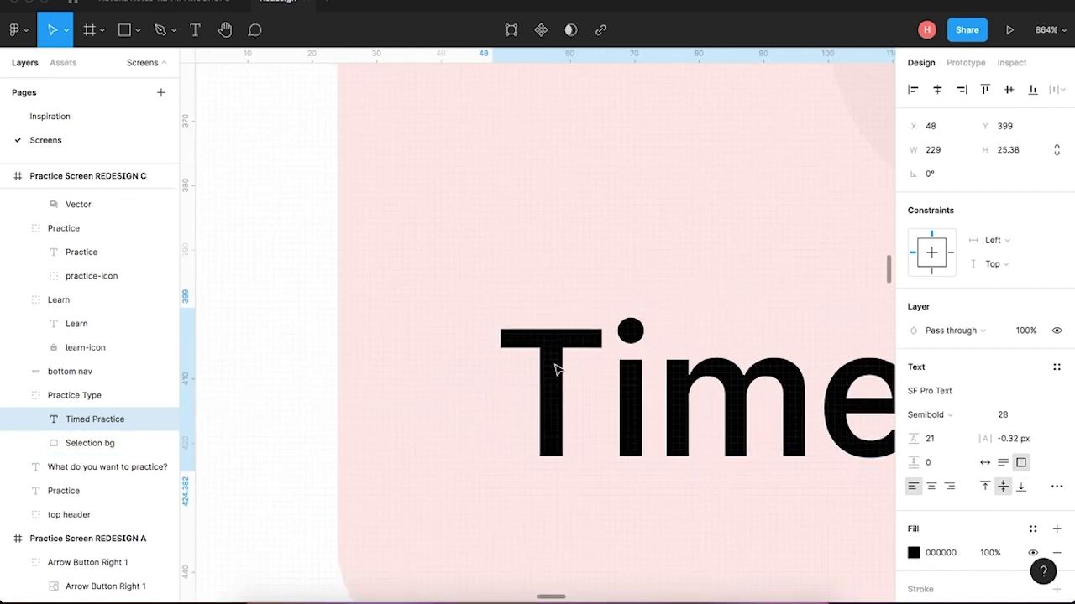
scroll(341, 391, "right", 5)
scroll(340, 392, "down", 3)
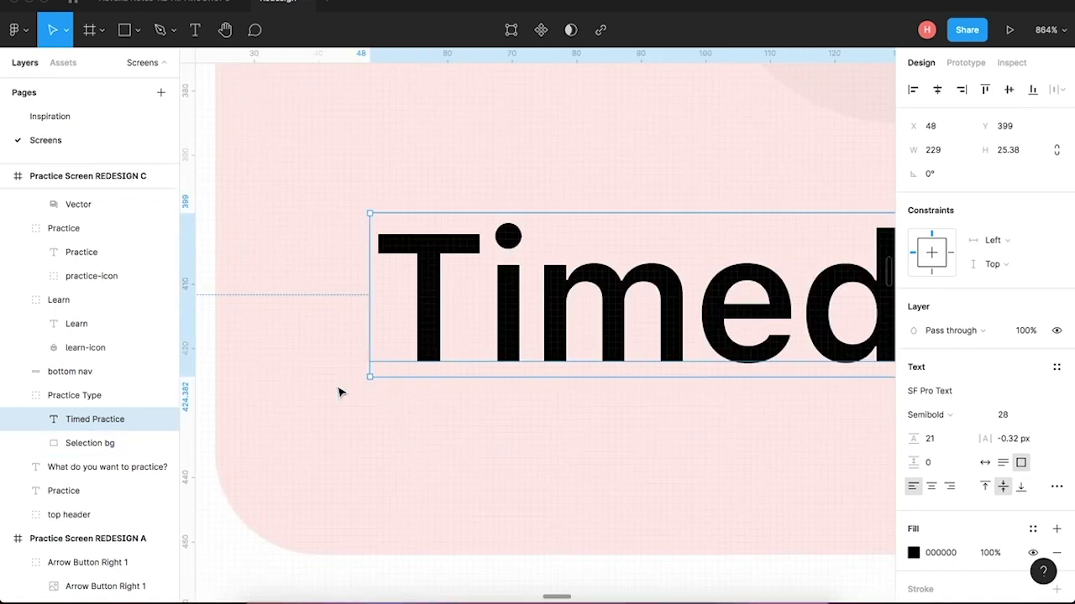
Set the Timed Practice label's height to 25 and move the label down to Y 403.
left_click_drag(531, 246, 543, 267)
key("alt")
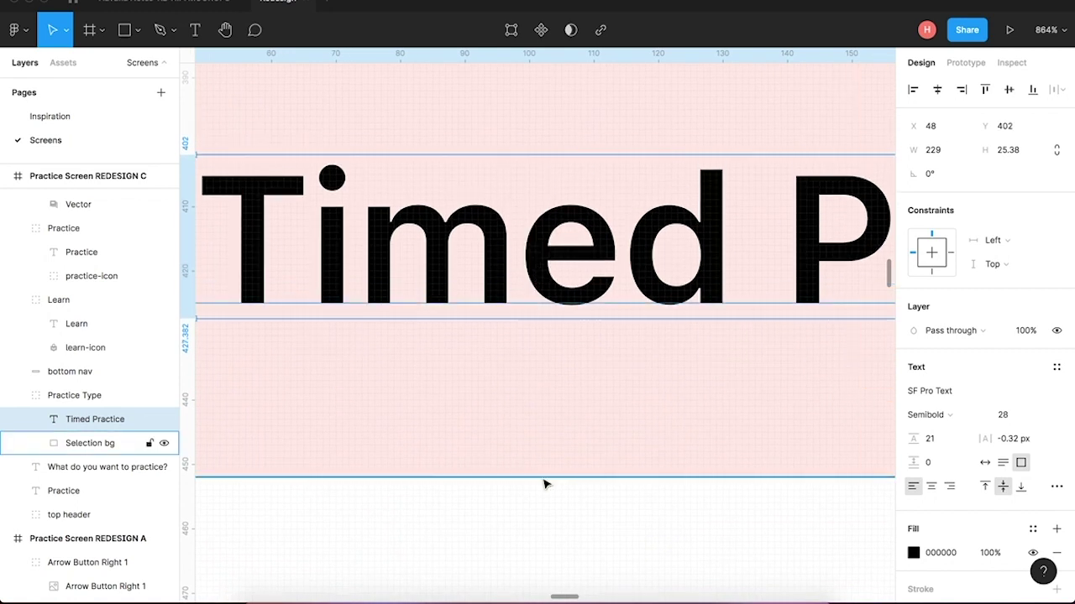
left_click(1019, 151)
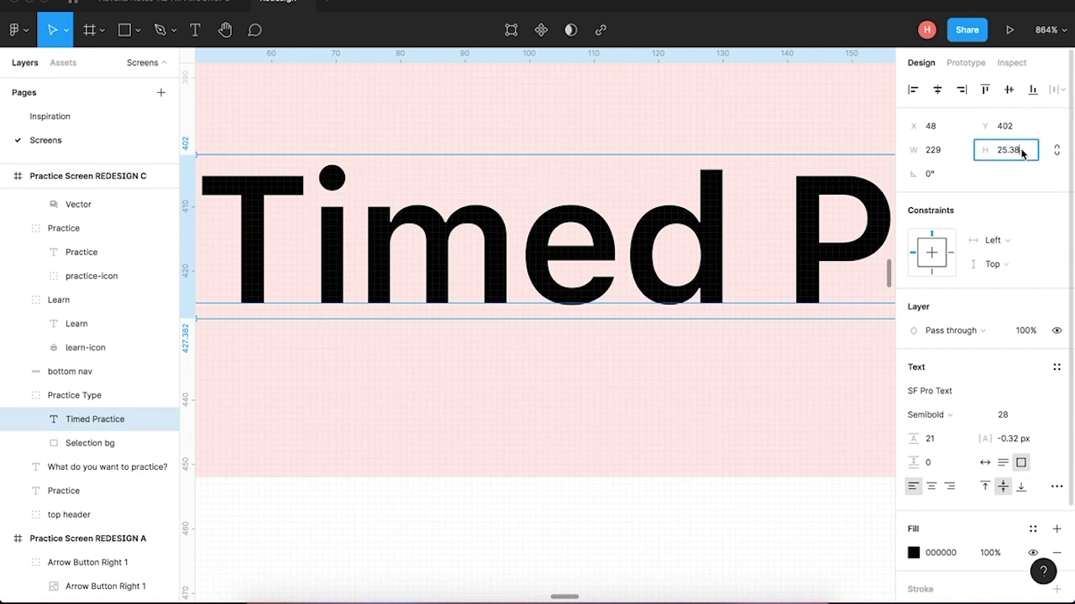
left_click_drag(1021, 155, 1009, 155)
key("Return")
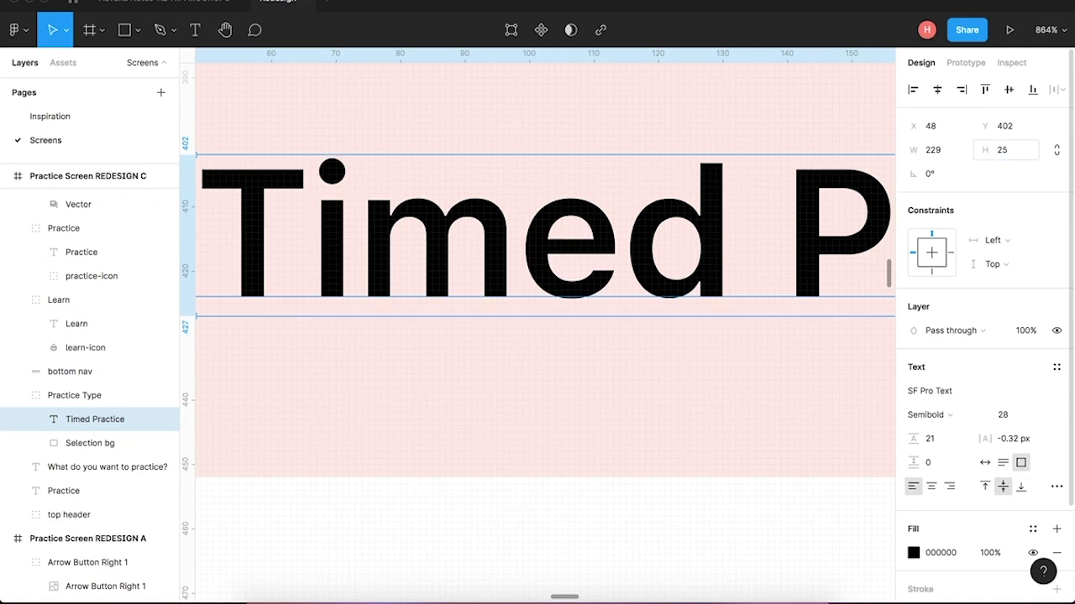
left_click(712, 294)
left_click_drag(712, 294, 712, 299)
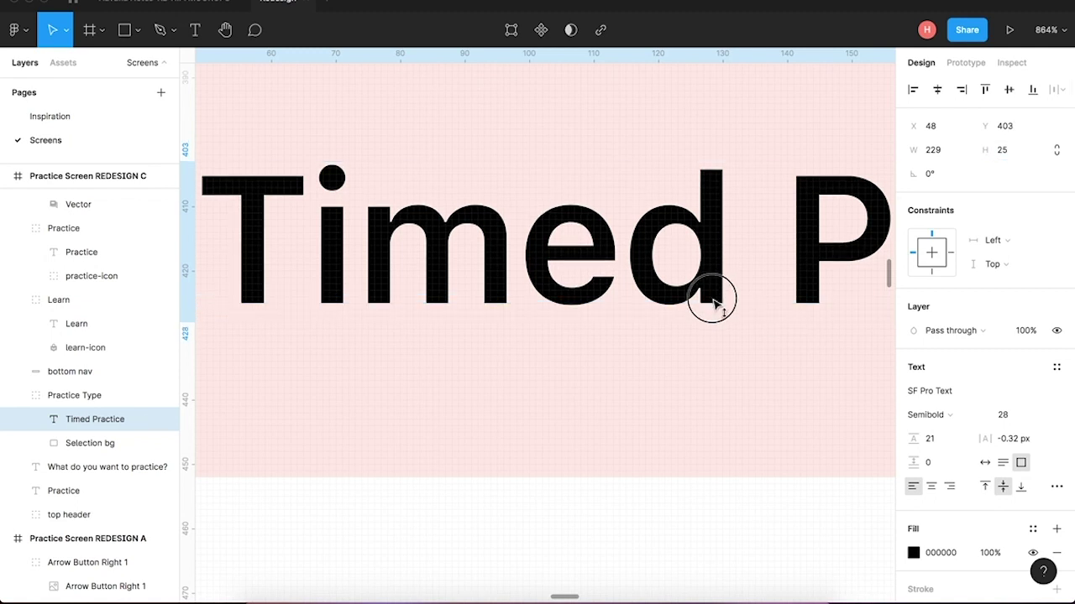
scroll(717, 480, "left", 5)
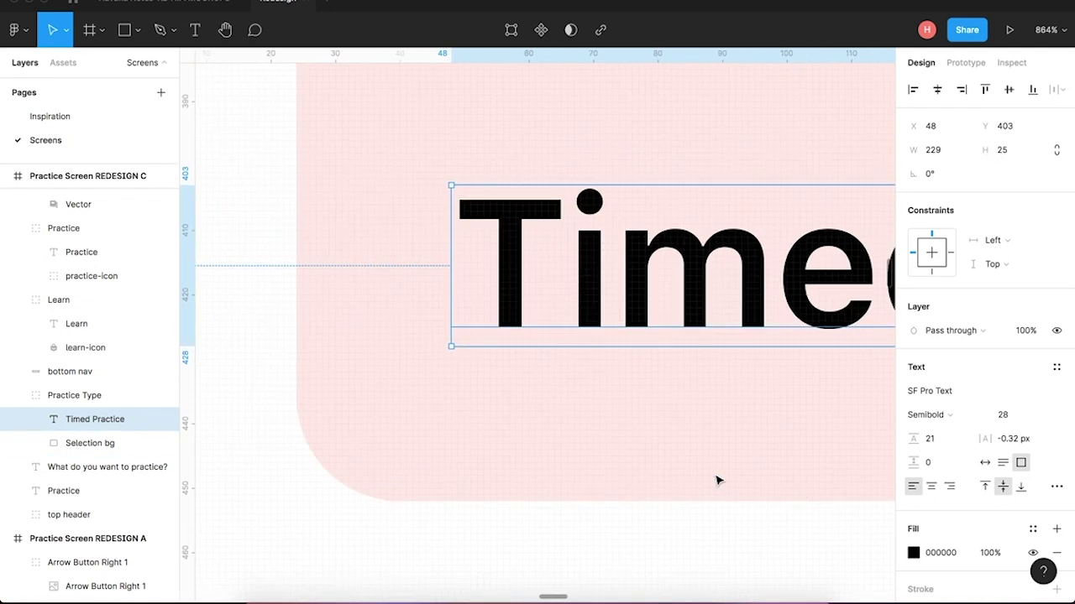
key("alt")
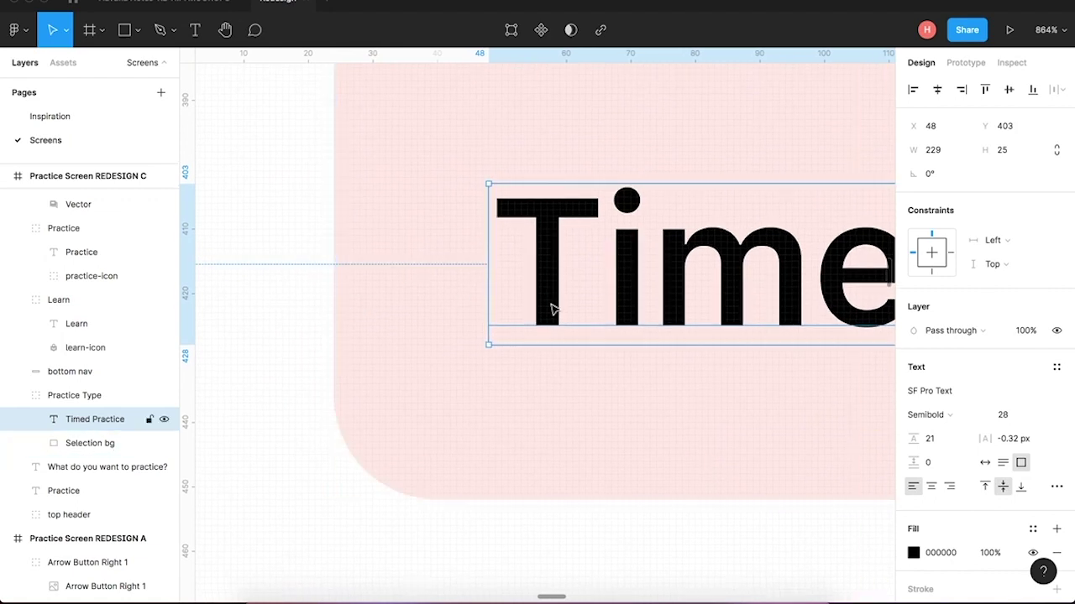
Nudge the Save time illustration up to Y 199, leaving 24 between it and the card's upper edge.
scroll(552, 305, "down", 10)
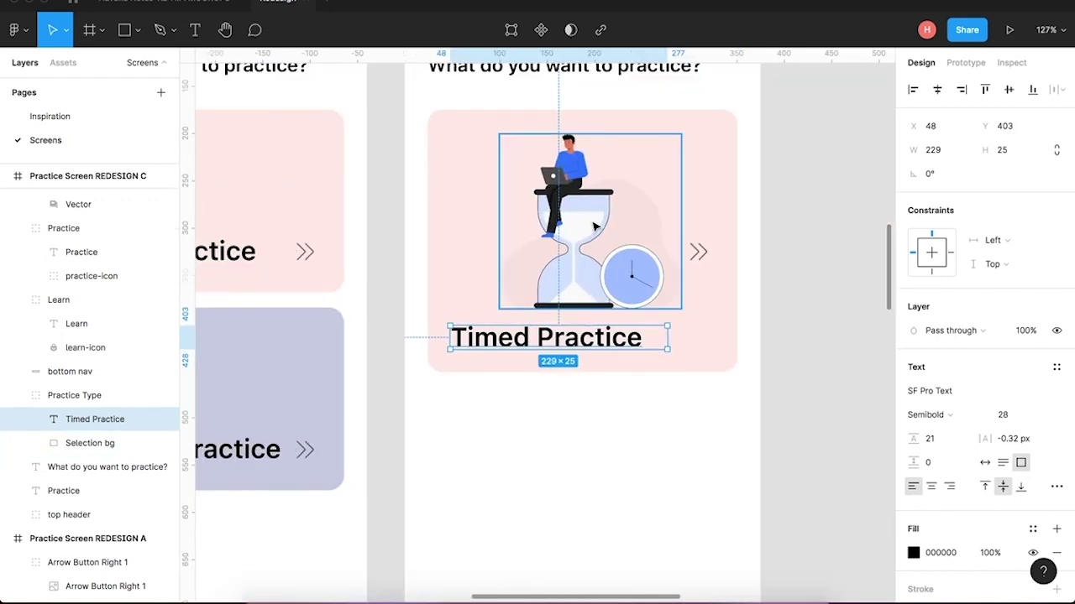
left_click(590, 221)
key("alt")
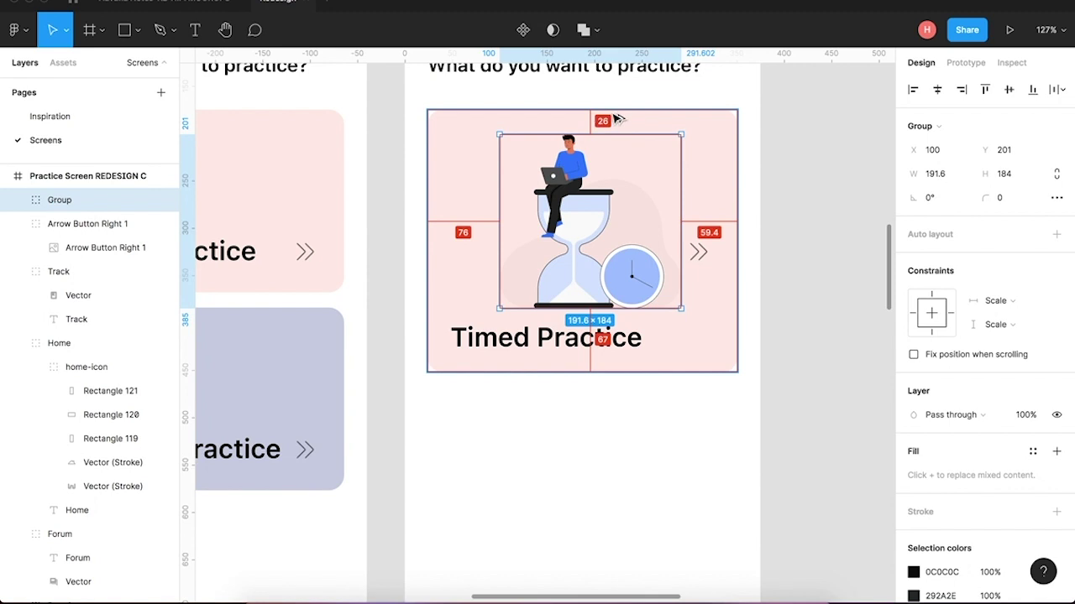
key("Up")
key("Up")
key("alt")
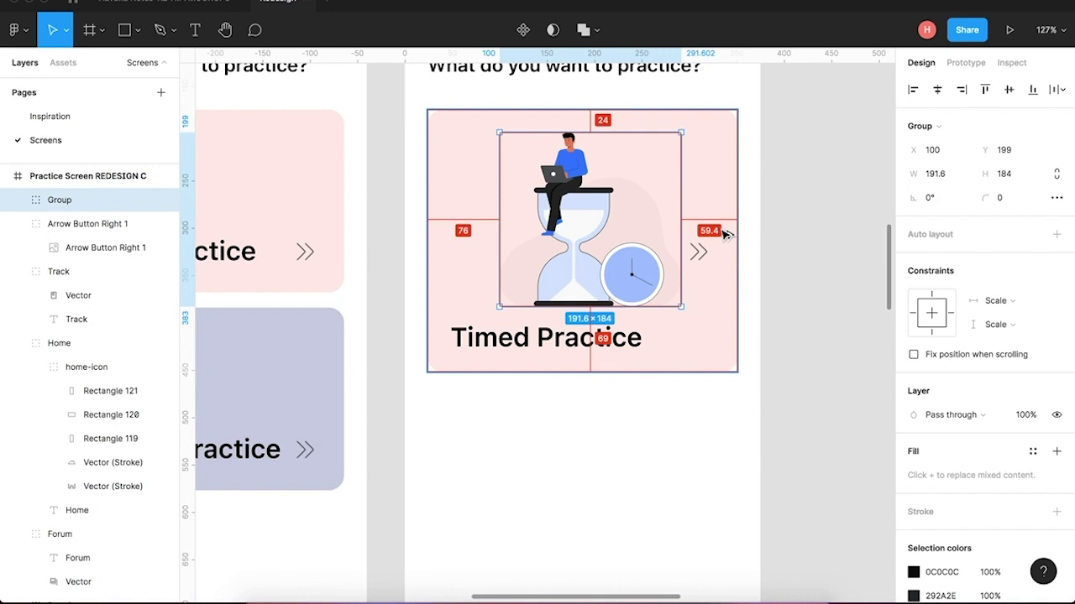
Align the Save time illustration and the Timed Practice card on their horizontal centres.
left_click(720, 155, "shift")
left_click(937, 89)
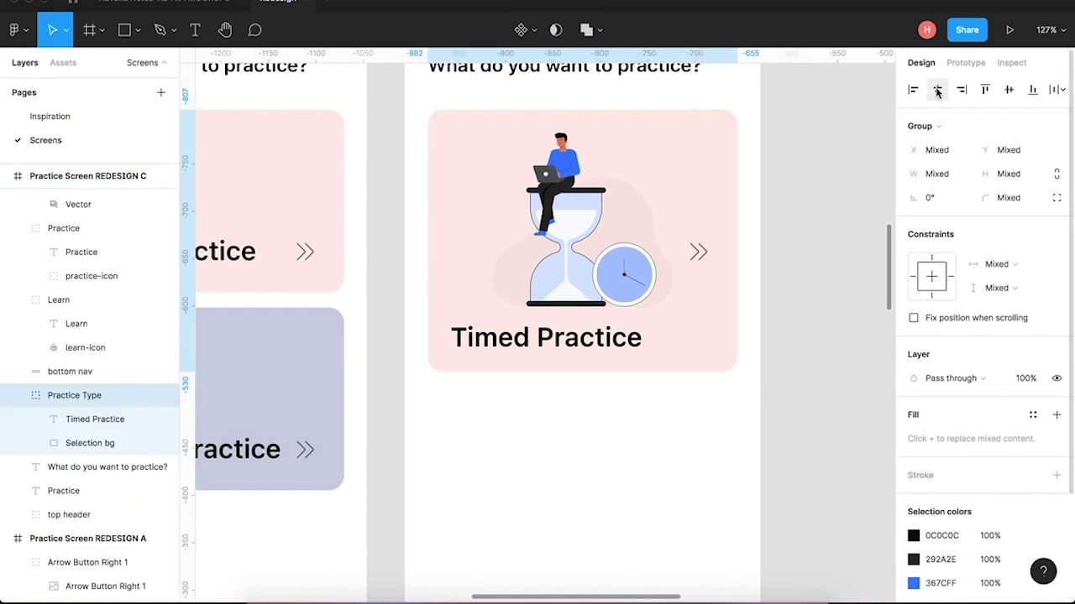
left_click(828, 350)
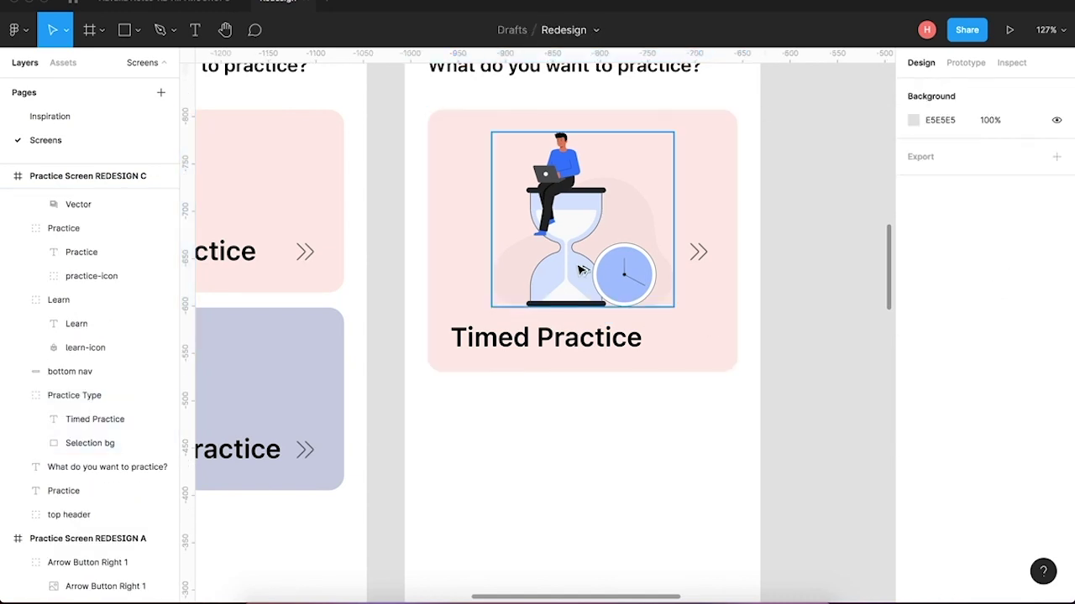
Set the Save time illustration's width to 191 and check its spacing to the card's edges.
left_click(580, 270)
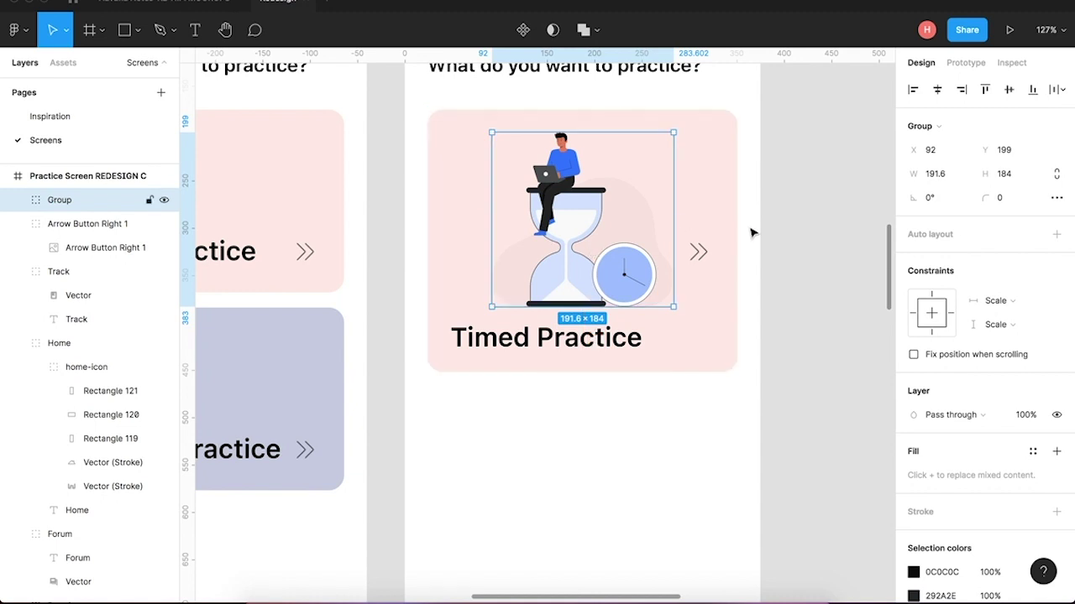
left_click(939, 177)
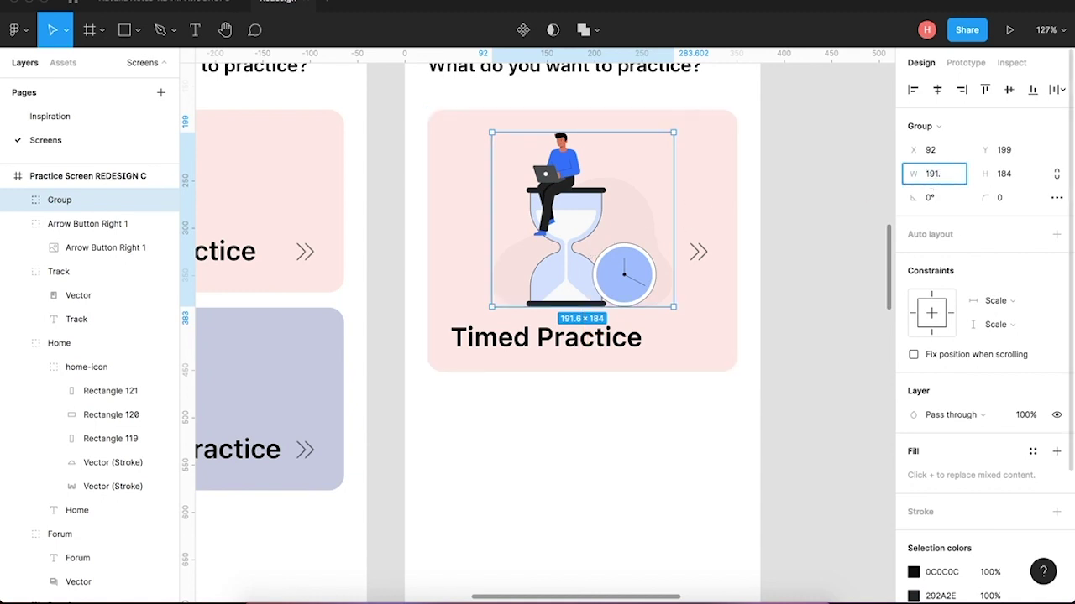
key("Return")
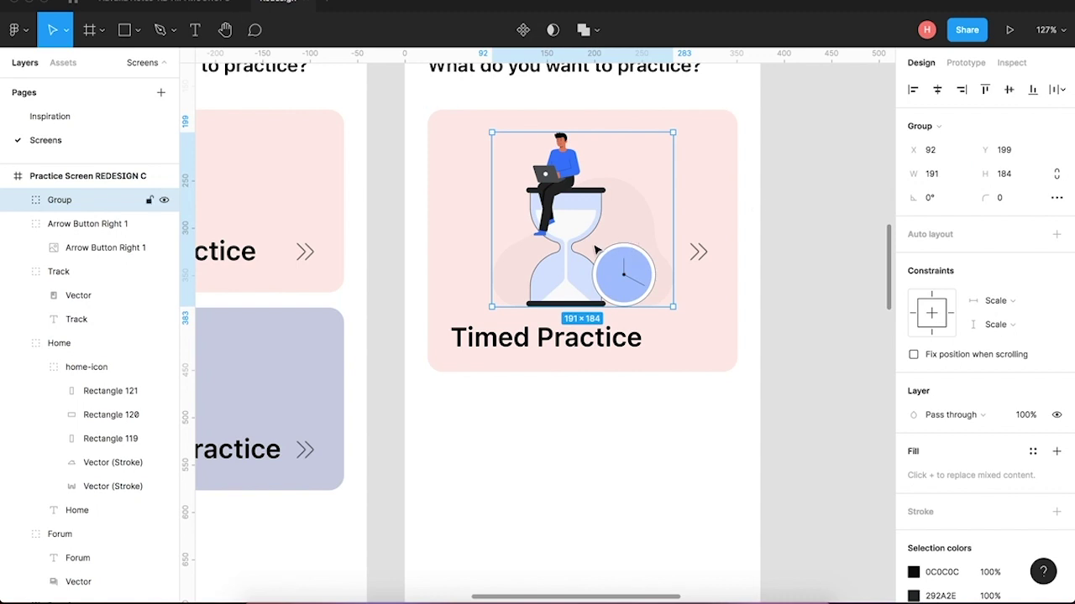
key("alt")
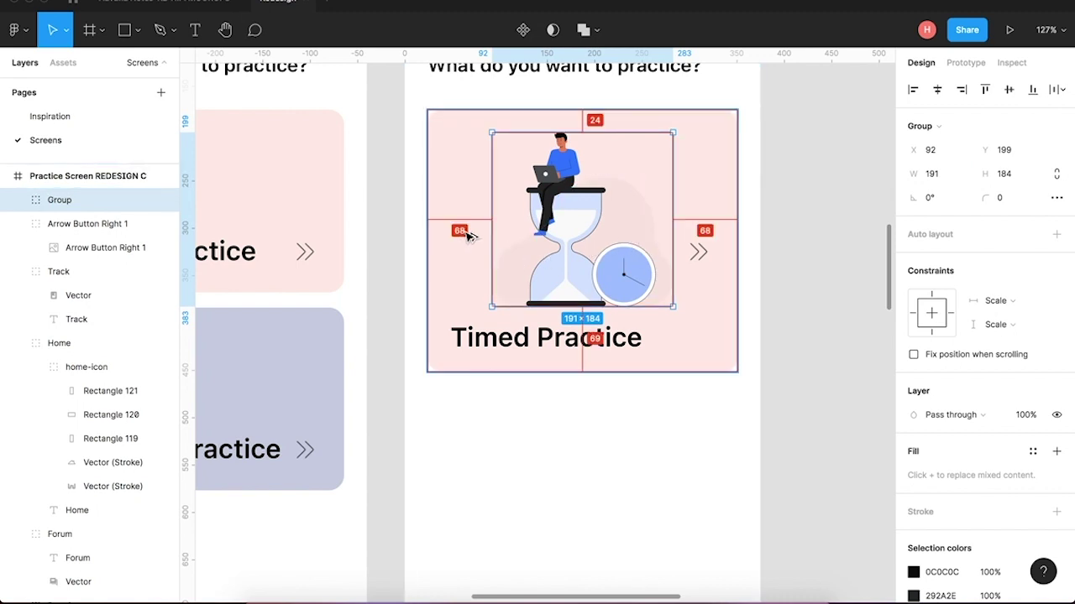
left_click(839, 312)
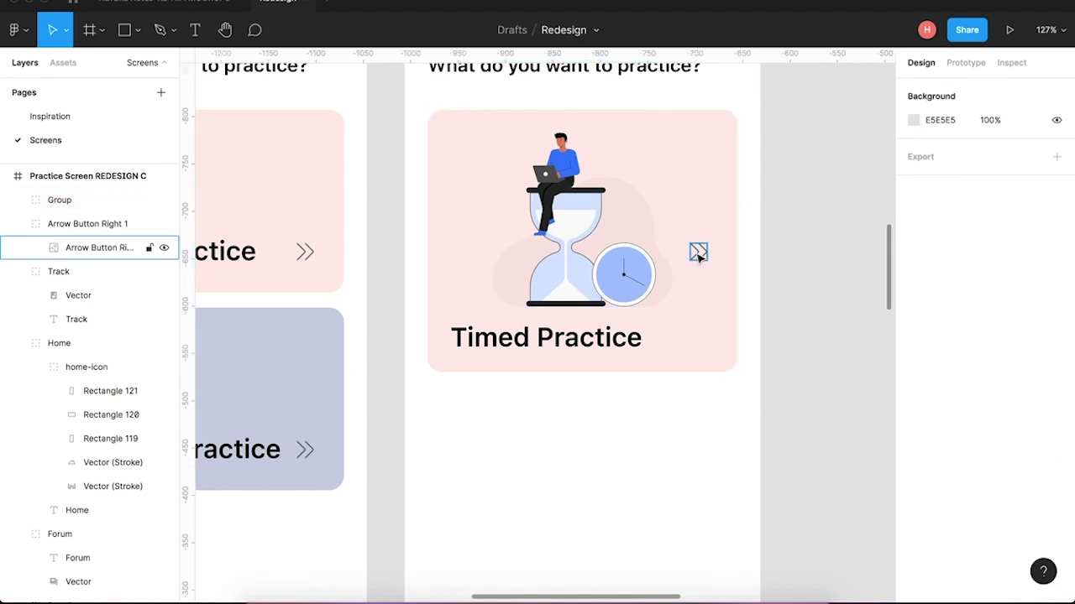
Move the double-arrow icon down in the REDESIGN C card, level with the Timed Practice label.
left_click(699, 254)
left_click_drag(698, 254, 695, 346)
left_click(835, 340)
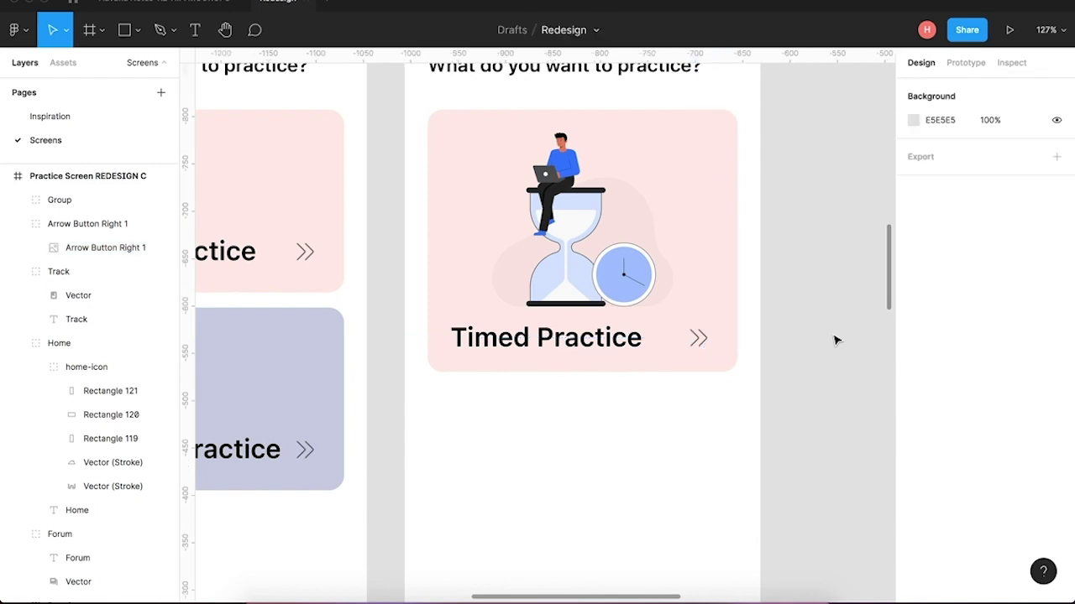
Scale the illustration in the REDESIGN C card down proportionally to about 180 × 173, freeing space above the Timed Practice label.
scroll(869, 332, "down", 10, "ctrl")
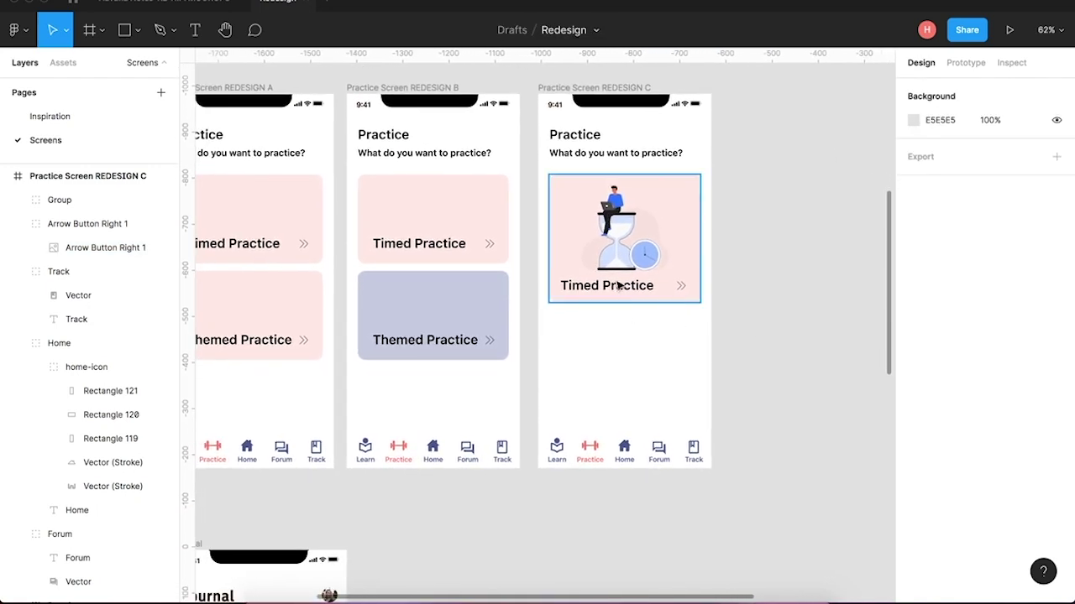
scroll(635, 268, "up", 10, "ctrl")
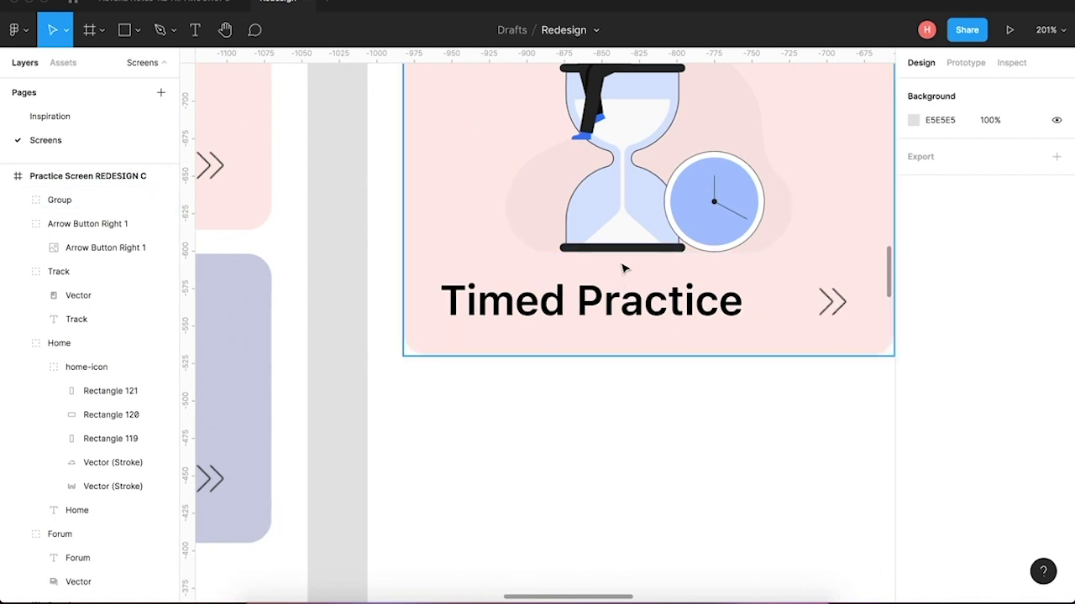
scroll(635, 269, "down", 5, "ctrl")
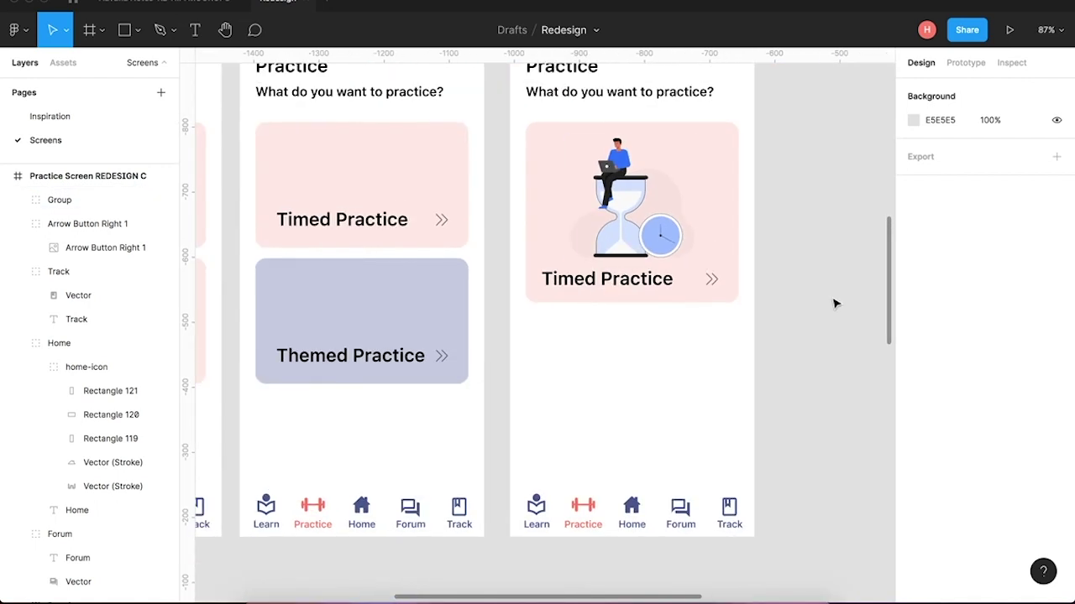
left_click(667, 248)
left_click(781, 232)
left_click(635, 241)
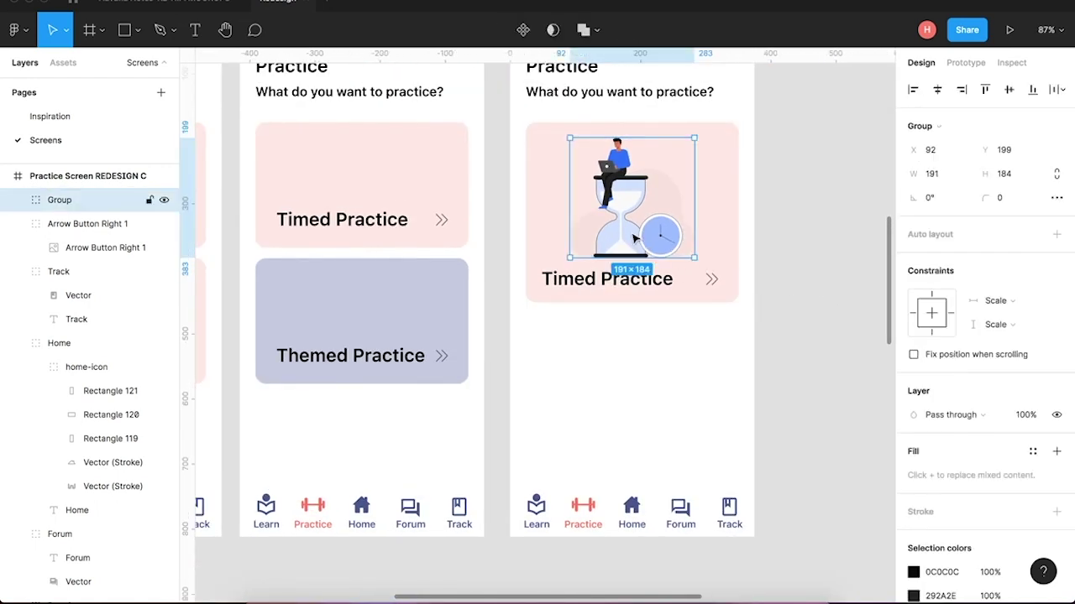
scroll(654, 254, "up", 5, "ctrl")
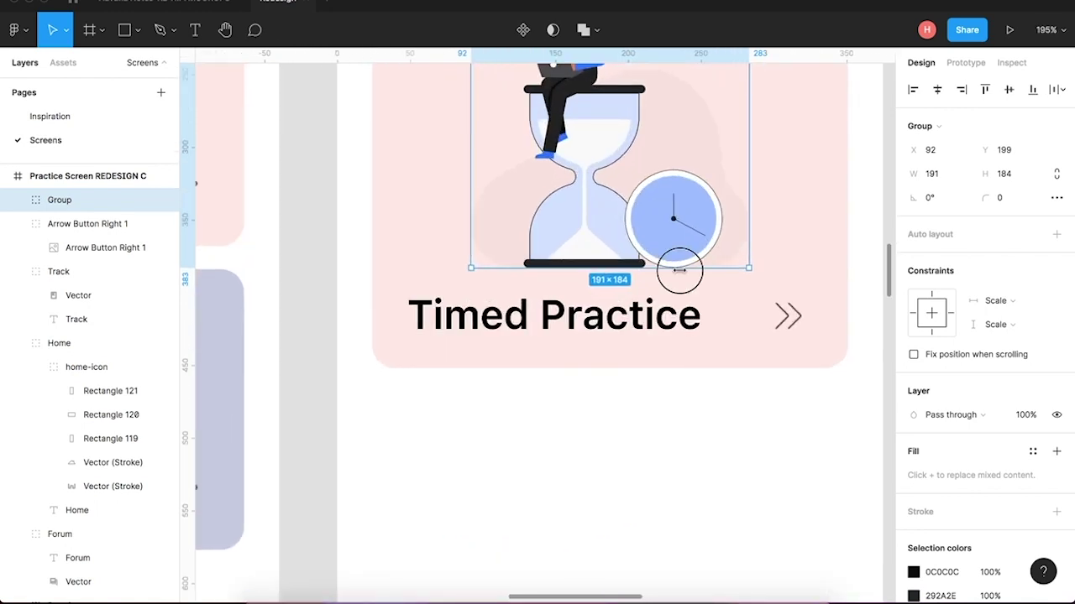
left_click_drag(680, 267, 671, 252)
scroll(825, 278, "down", 6, "ctrl")
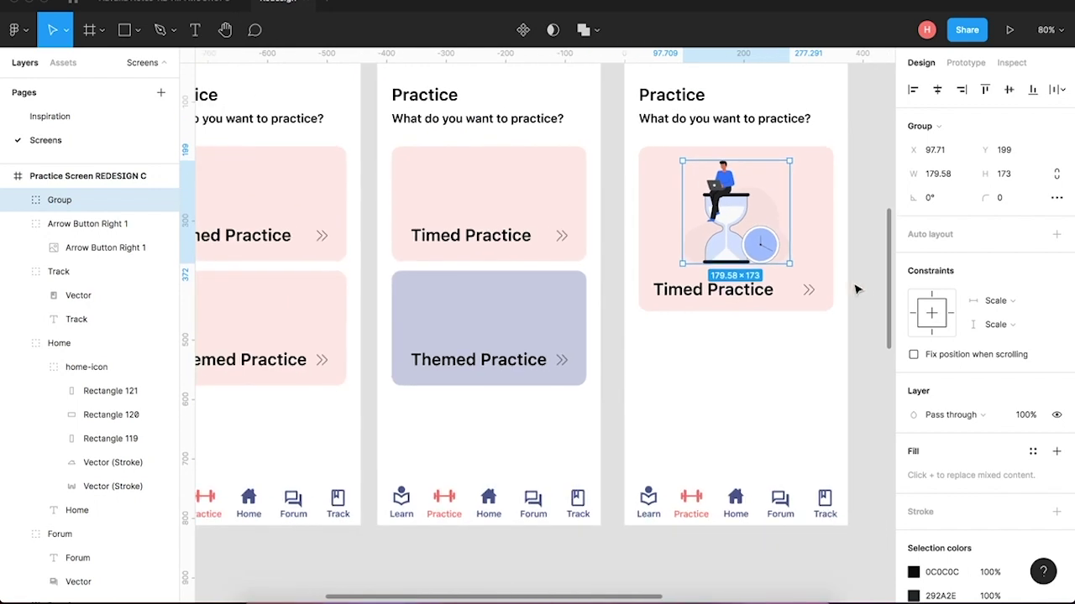
Set the hourglass illustration's width to 179 and check its spacing to the card's edges.
left_click(839, 300)
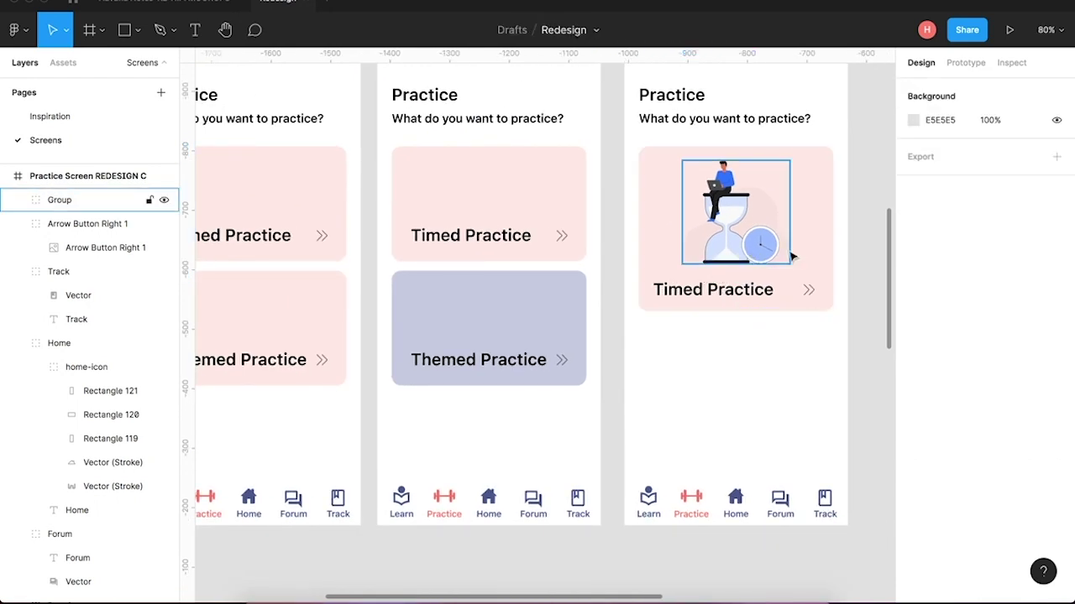
left_click(718, 214)
key("alt")
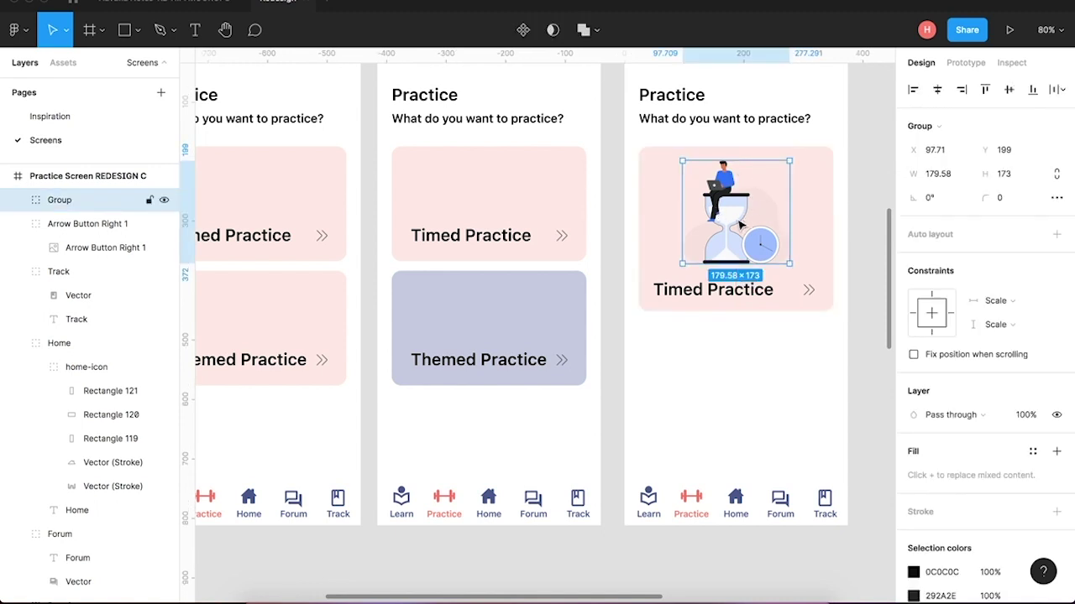
key("alt")
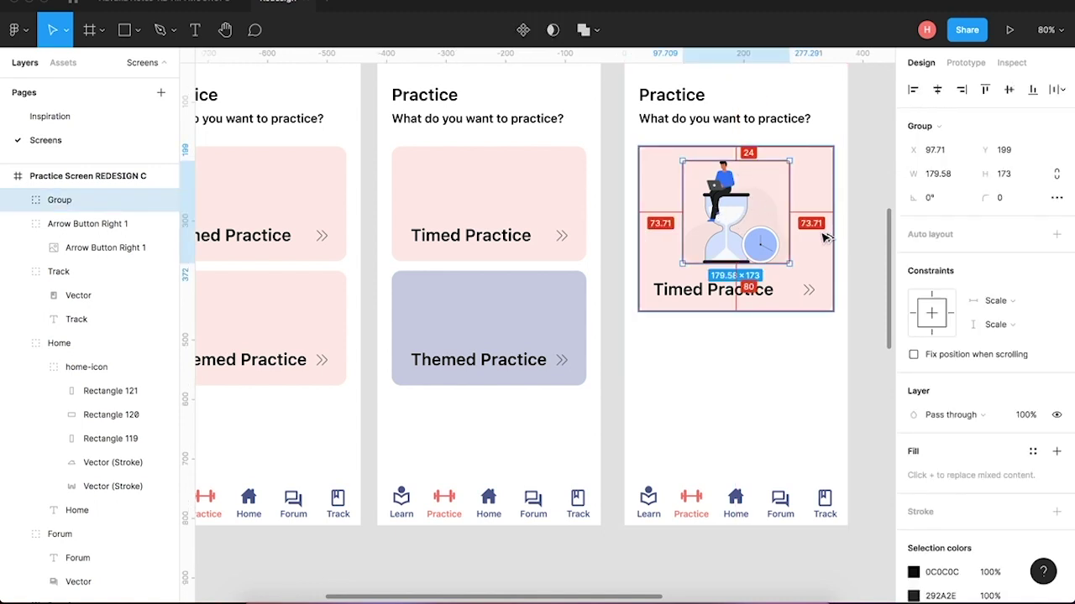
scroll(823, 235, "up", 5)
scroll(823, 235, "up", 2)
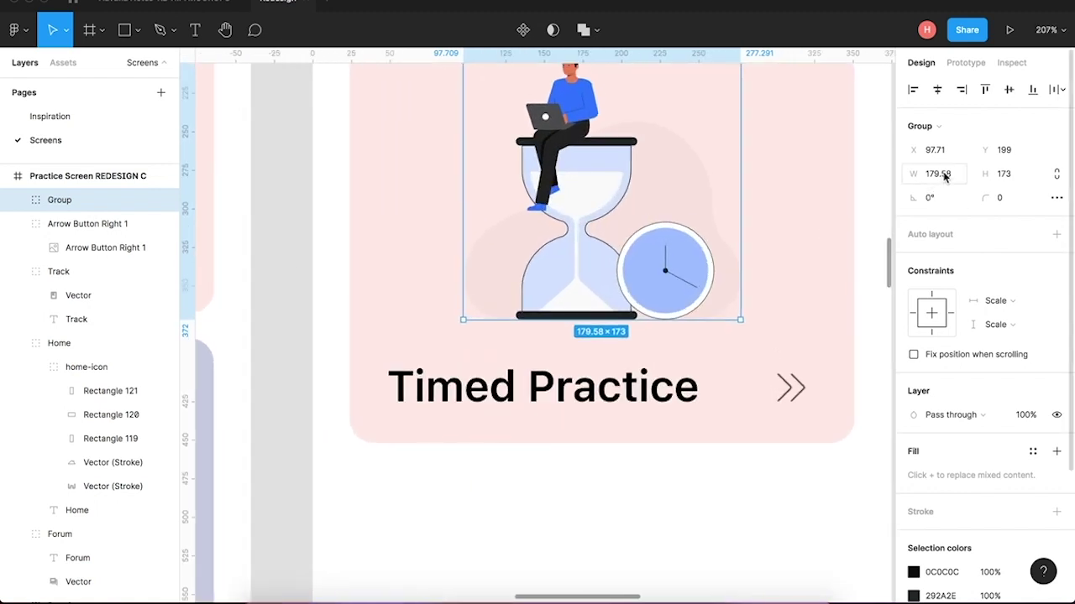
left_click(944, 175)
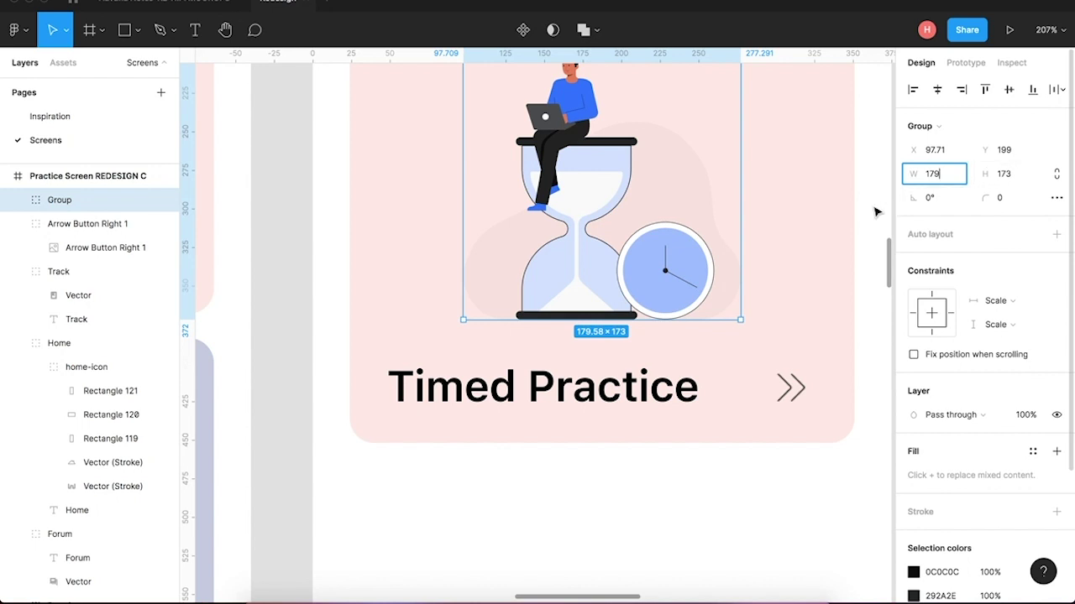
left_click(606, 255)
double_click(600, 257)
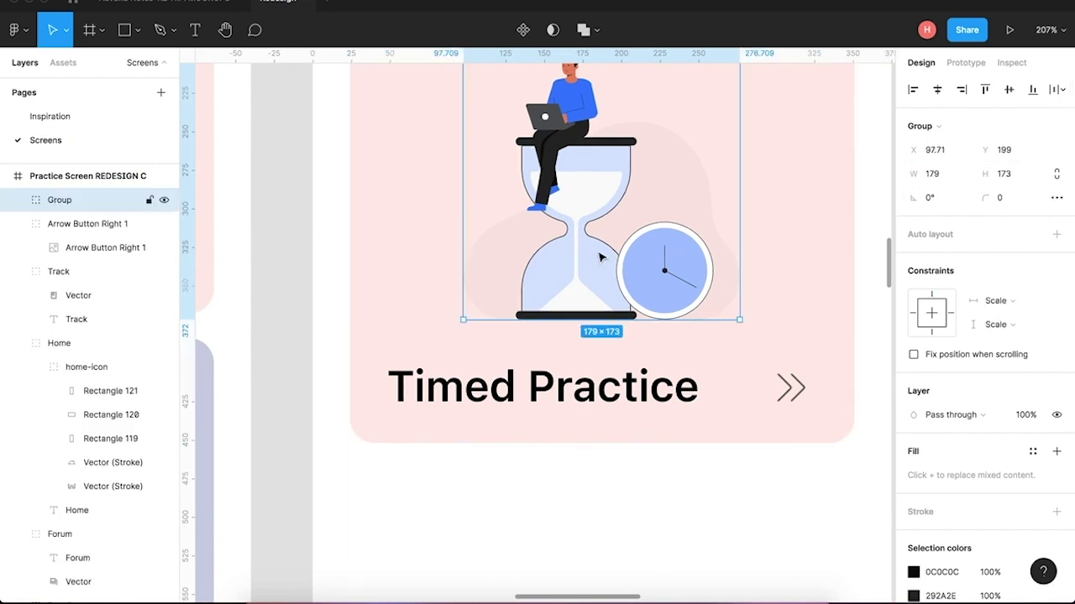
key("alt")
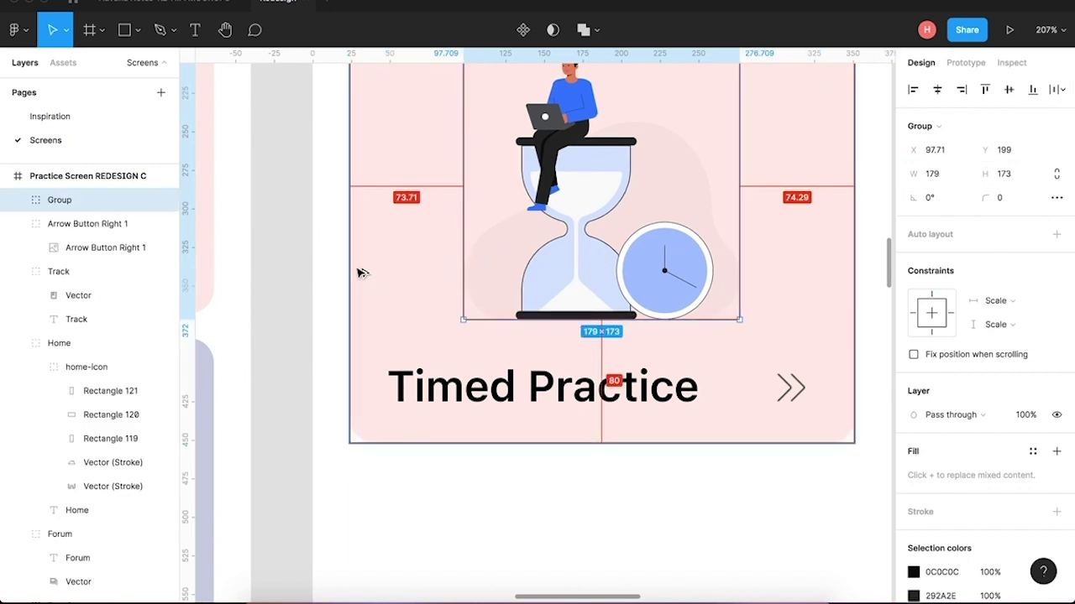
Align the hourglass illustration and the Timed Practice card on their horizontal centres and recheck the side spacing.
left_click(841, 273, "shift")
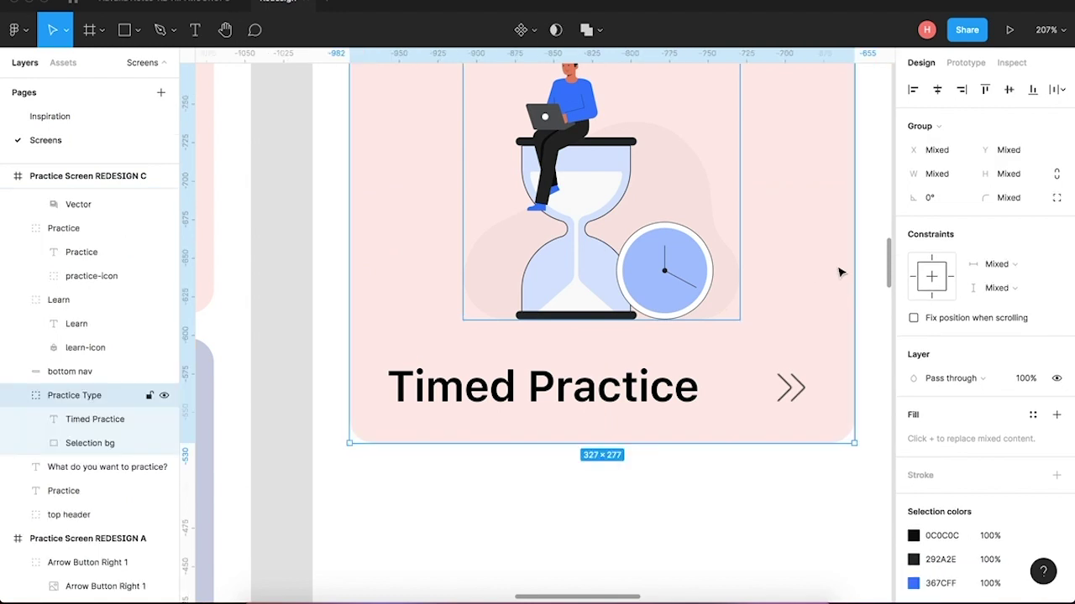
left_click(937, 89)
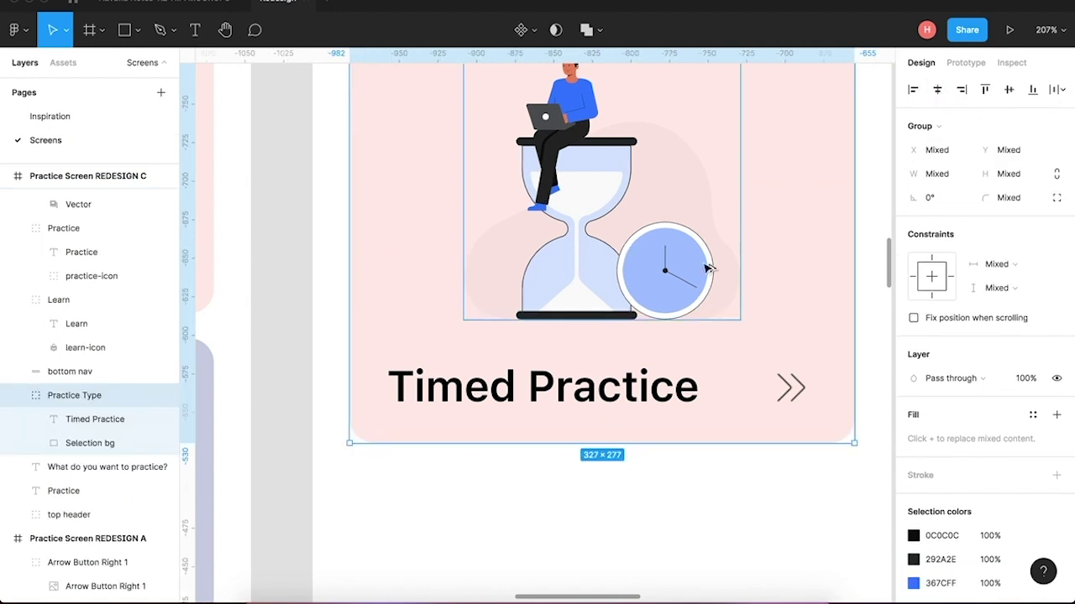
left_click(869, 197)
left_click(573, 277)
key("alt")
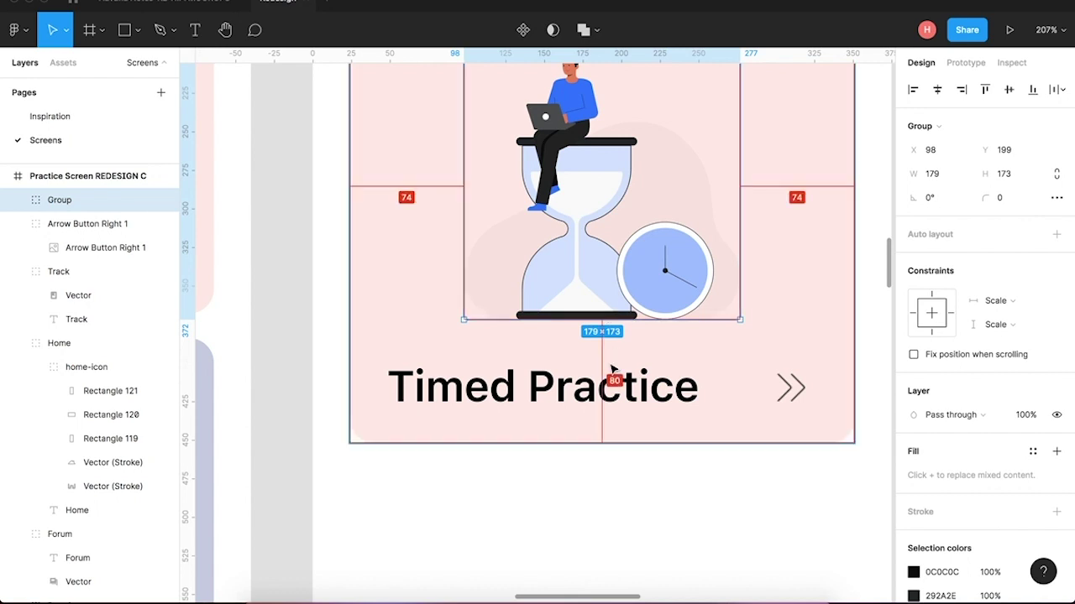
left_click(659, 401)
scroll(691, 523, "down", 5)
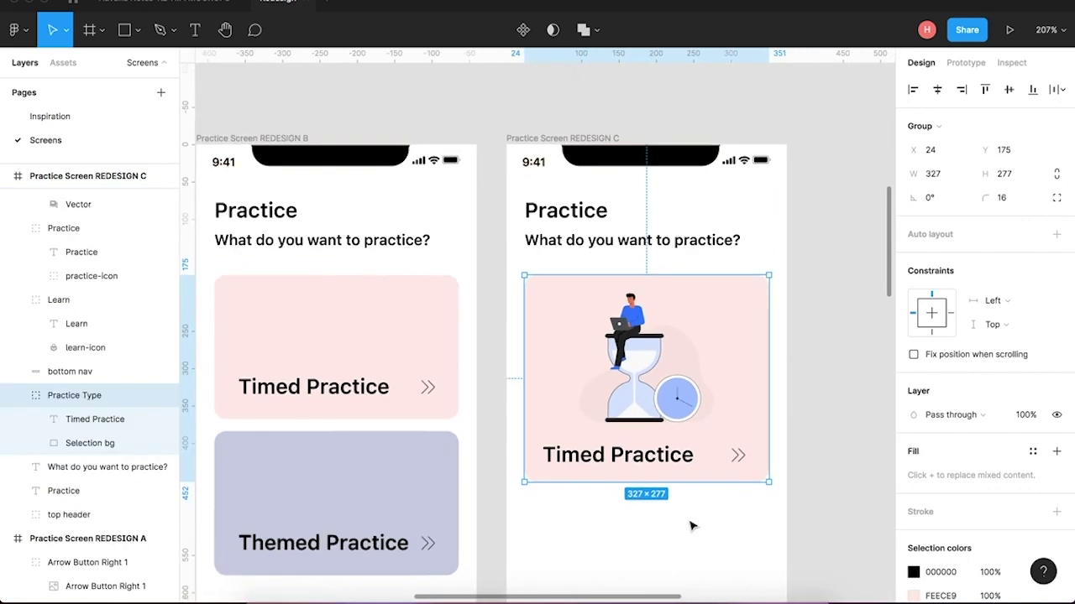
left_click(840, 426)
scroll(842, 427, "down", 3)
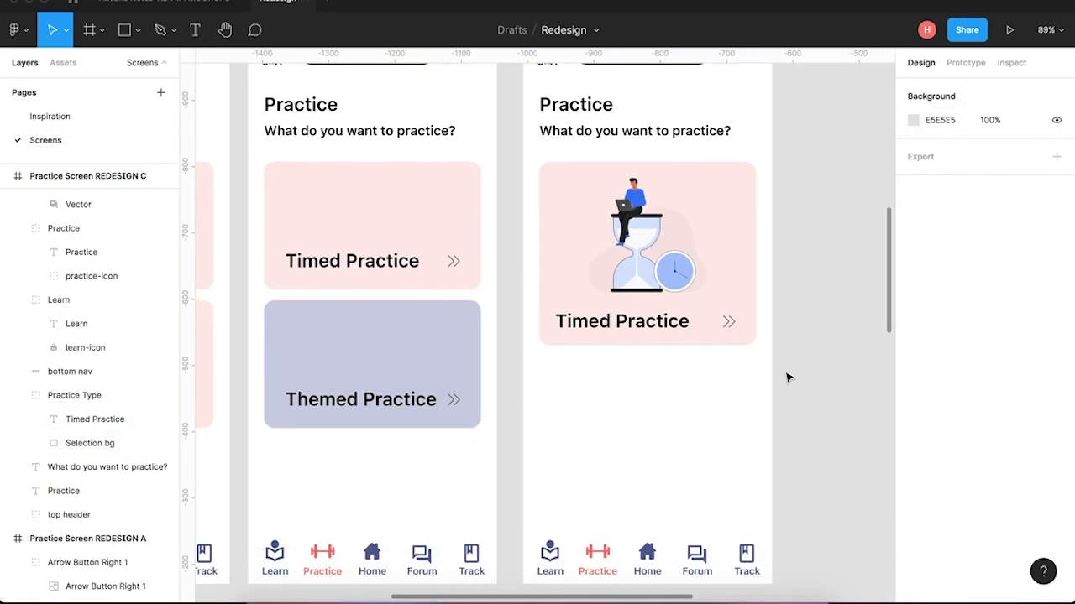
Rename the hourglass illustration group in REDESIGN C as Timed-illo.
left_click(655, 267)
key("ctrl+r")
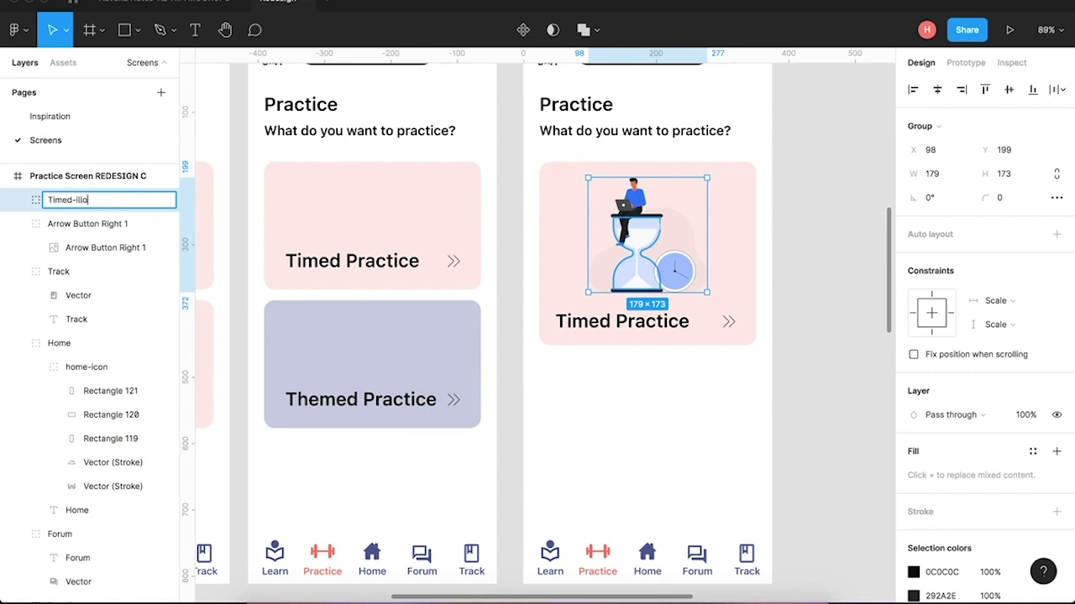
type("Timed-illo")
key("Return")
left_click(787, 377)
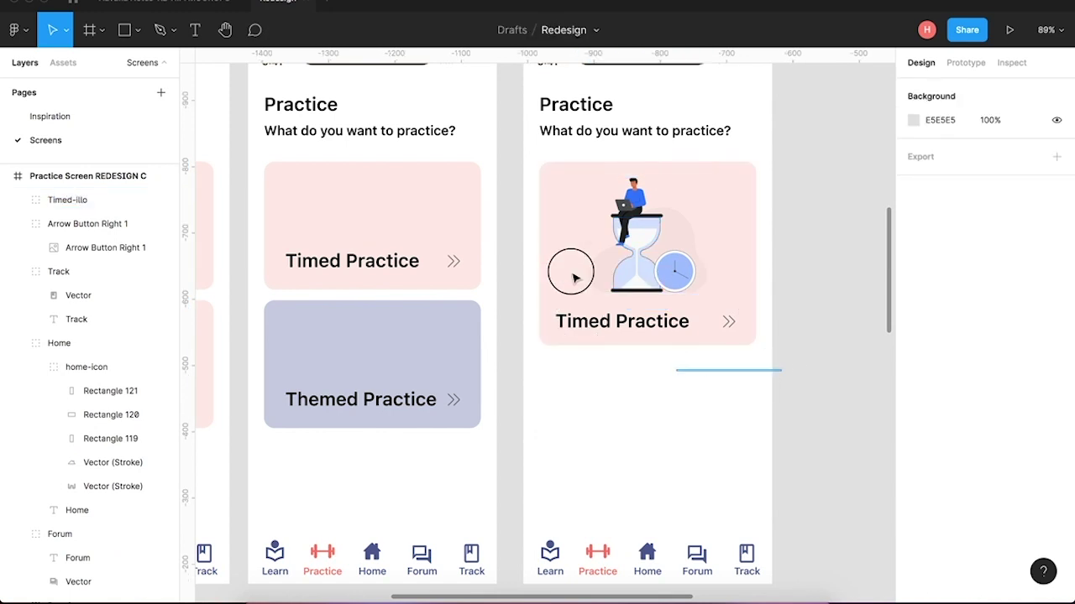
Duplicate the whole REDESIGN C card with its illustration and double-arrow icon directly below the original, leaving a gap of about 5.
left_click_drag(574, 277, 566, 192)
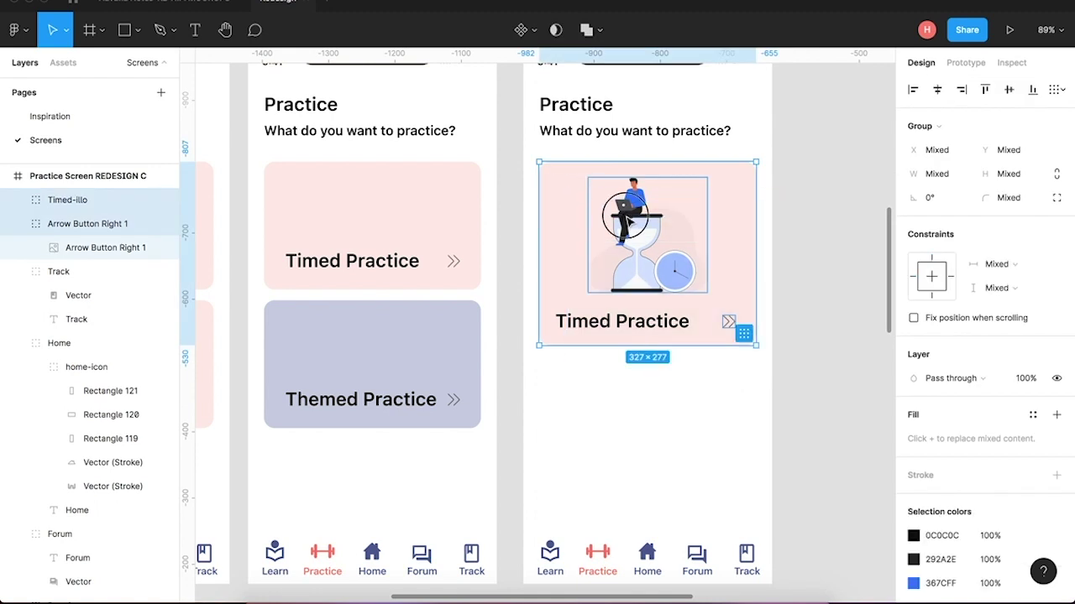
left_click_drag(632, 221, 638, 410, "alt")
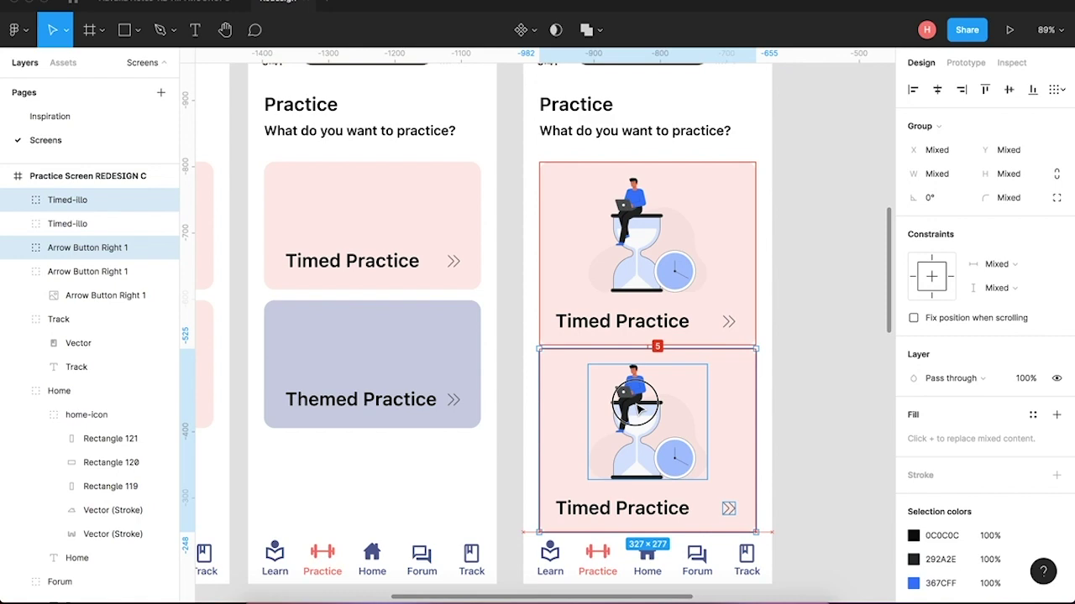
left_click(864, 467)
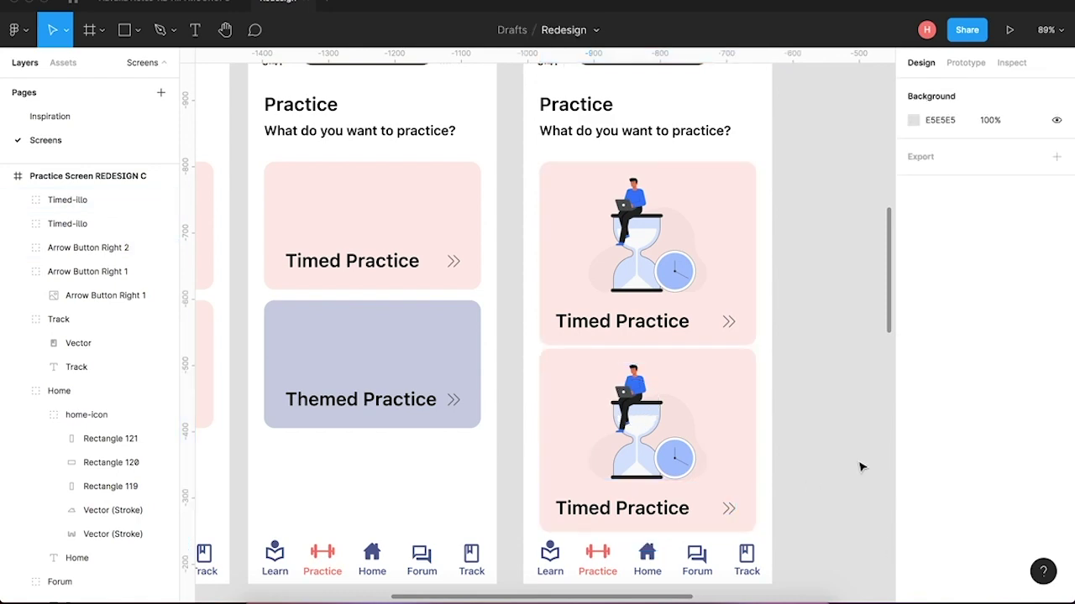
Examine the two stacked REDESIGN C cards and how the upper card's illustration, icon and background are grouped.
scroll(861, 468, "up", 3)
scroll(861, 467, "down", 3)
scroll(860, 468, "down", 4, "ctrl")
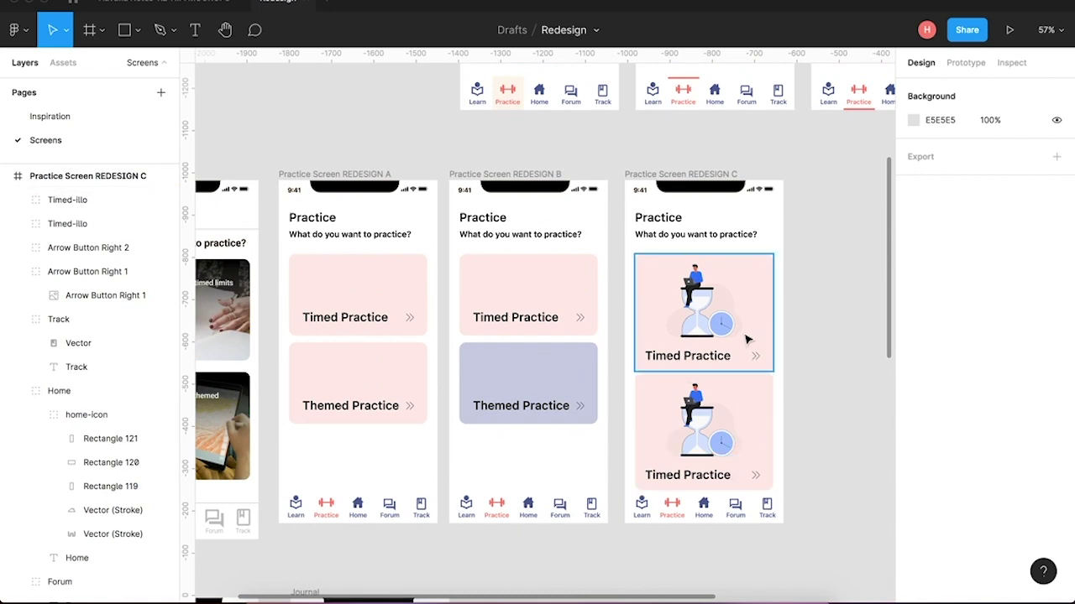
scroll(695, 266, "up", 5, "ctrl")
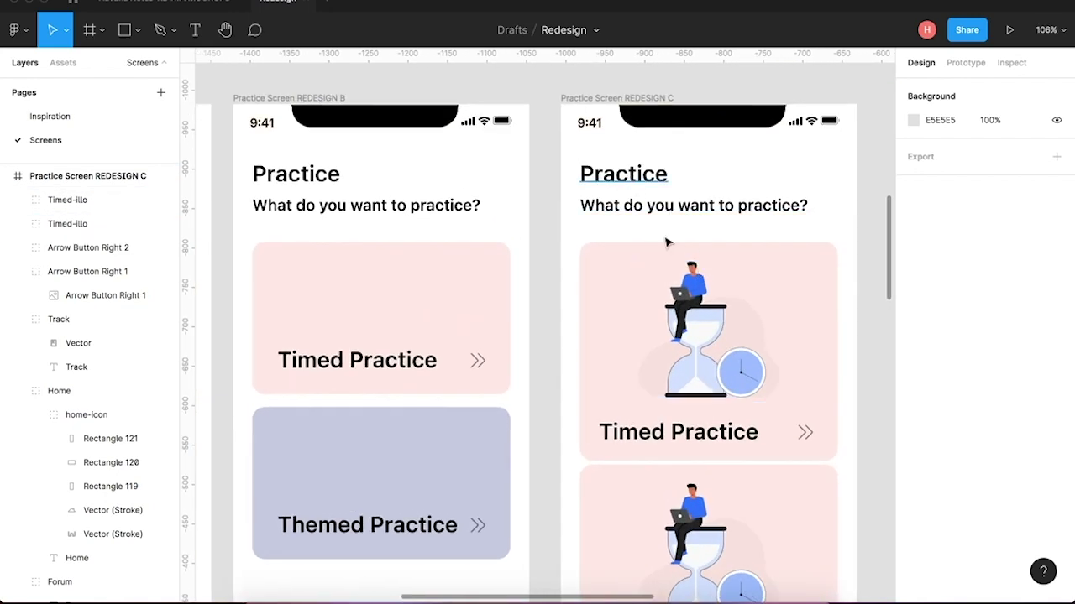
left_click(716, 355)
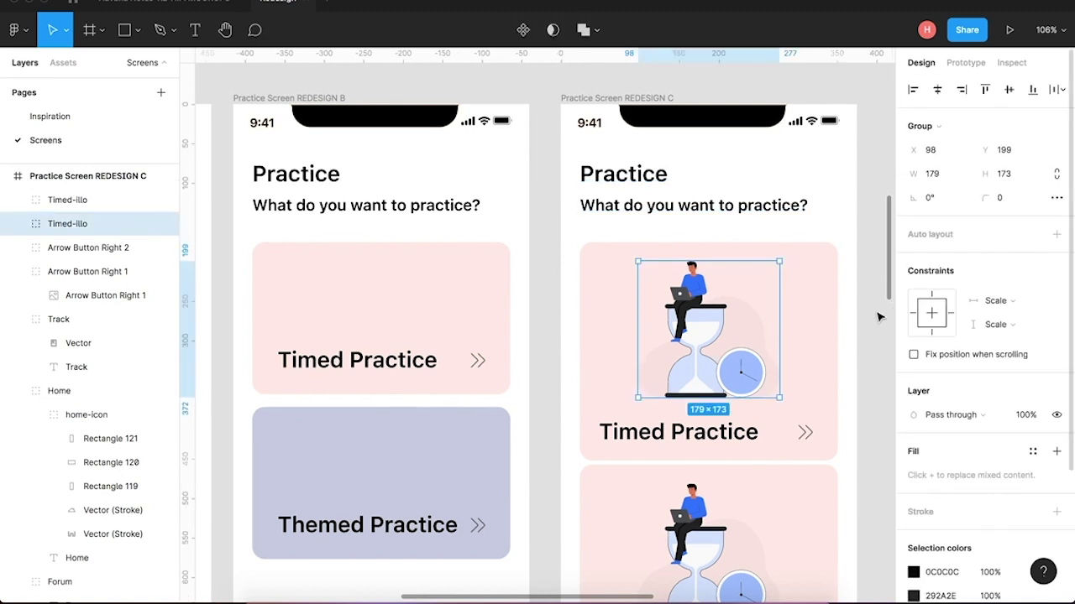
left_click(873, 319)
left_click_drag(867, 282, 638, 433)
left_click(878, 394)
left_click(712, 365)
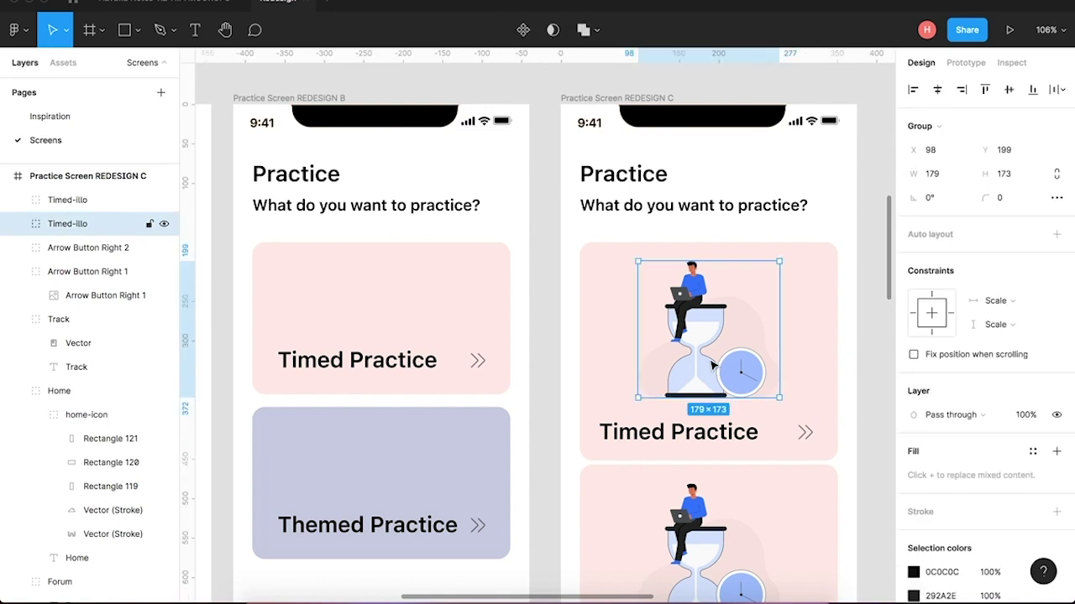
left_click(594, 393)
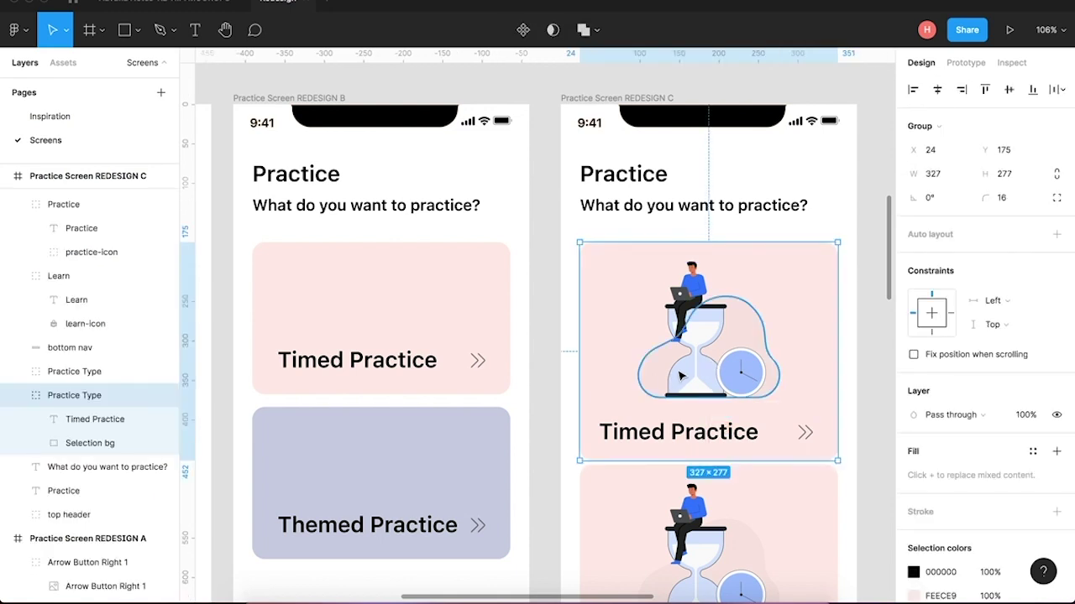
left_click(702, 314)
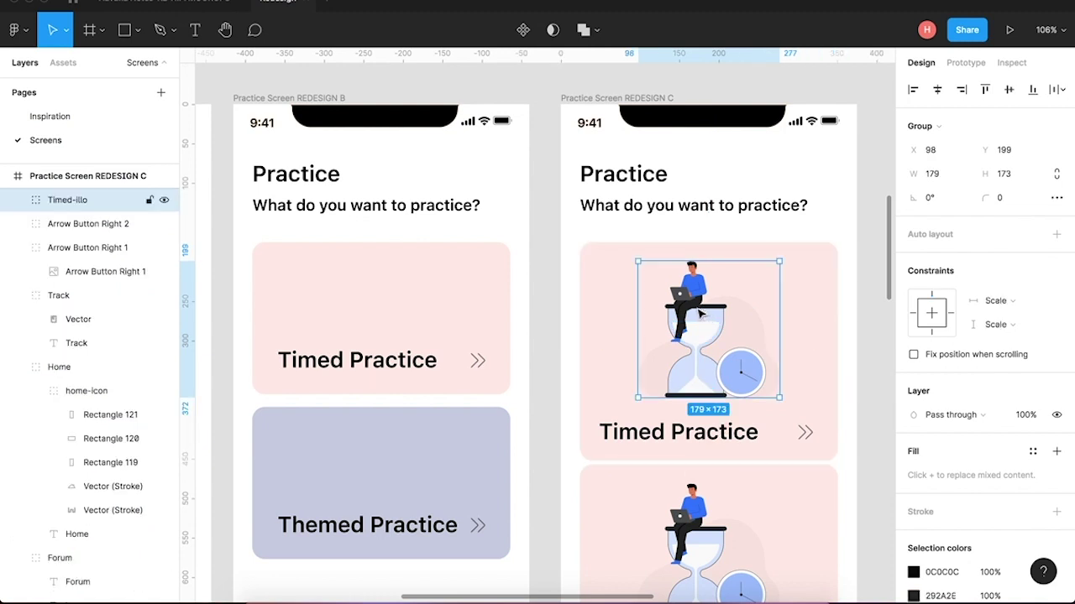
left_click(564, 312)
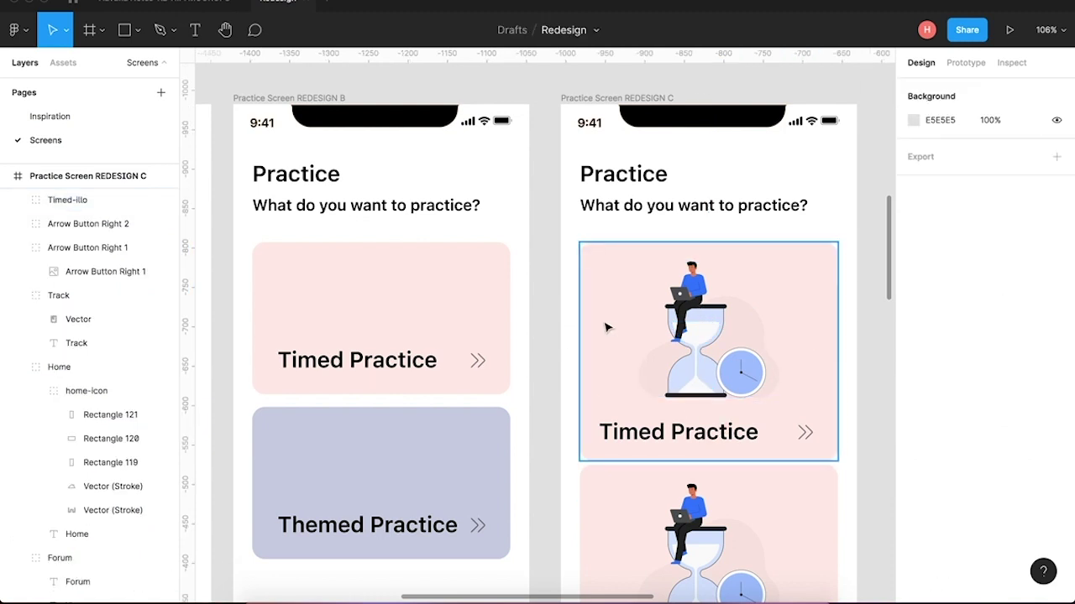
Rename the upper card's group in REDESIGN C as Practice Type - TIME.
left_click(602, 328)
key("ctrl+r")
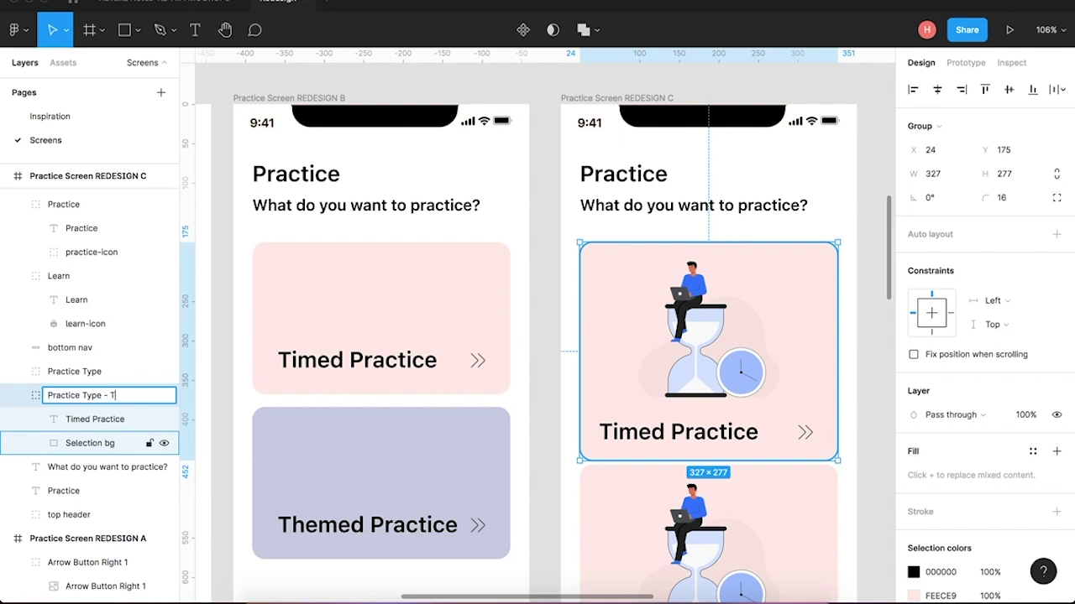
key("Return")
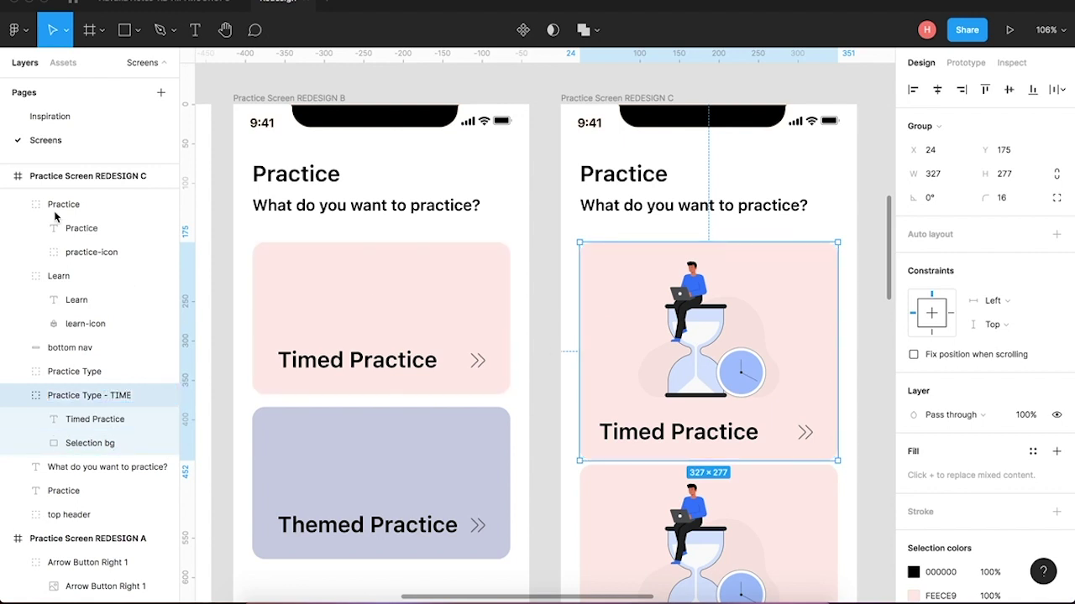
Move the upper card's Timed-illo layer into the Practice Type - TIME group, above the Timed Practice text.
scroll(56, 217, "up", 3)
scroll(56, 217, "up", 5)
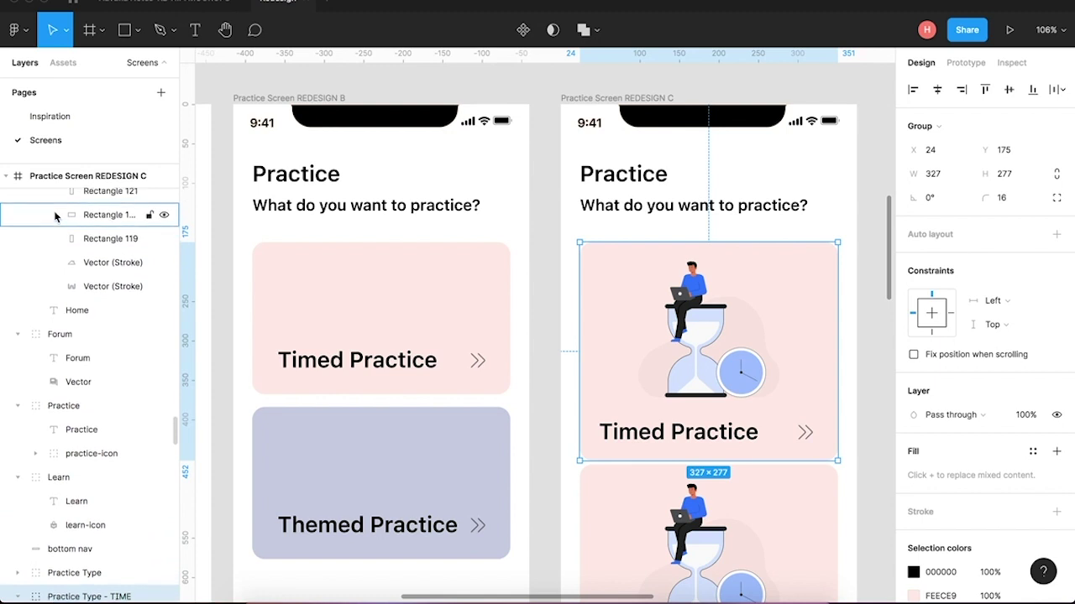
scroll(56, 217, "up", 5)
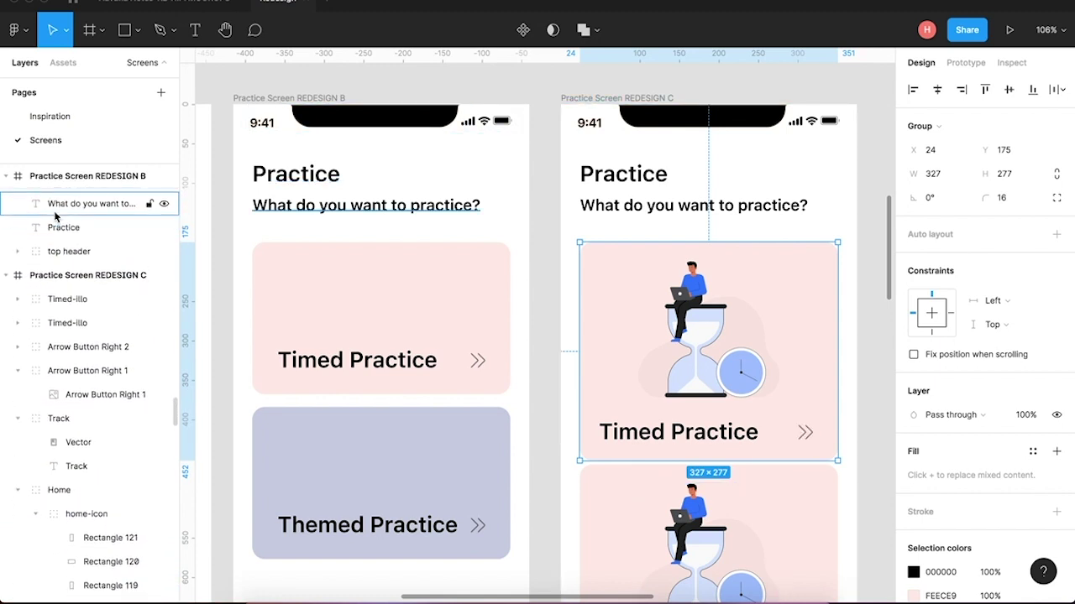
left_click_drag(61, 295, 93, 474)
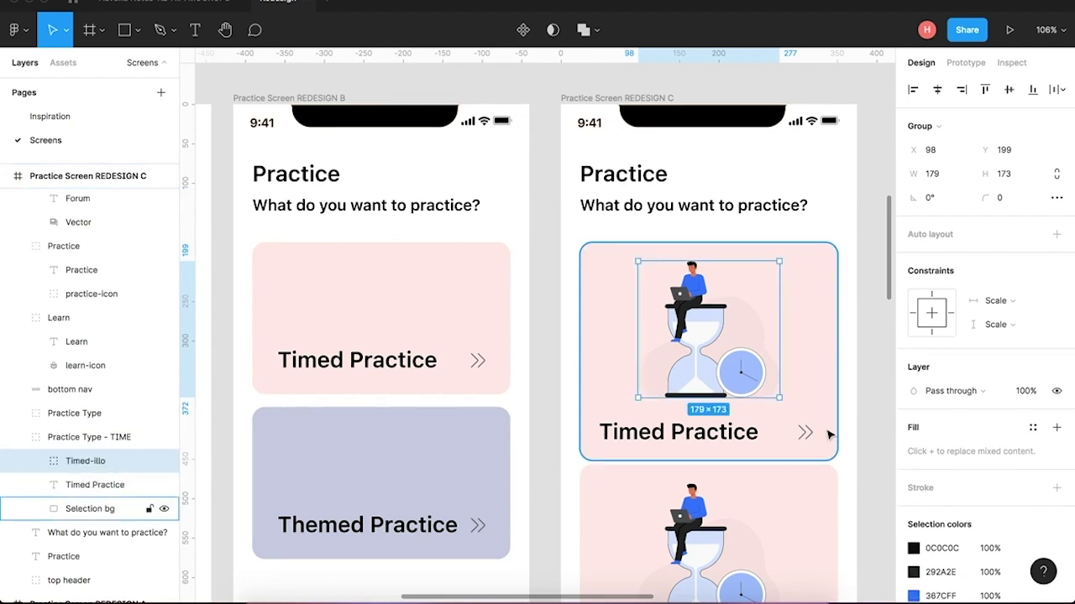
Move both stacked REDESIGN C cards up together by about 20, closer to the "What do you want to practice?" text.
left_click(864, 466)
scroll(865, 466, "down", 5)
scroll(864, 467, "right", 3)
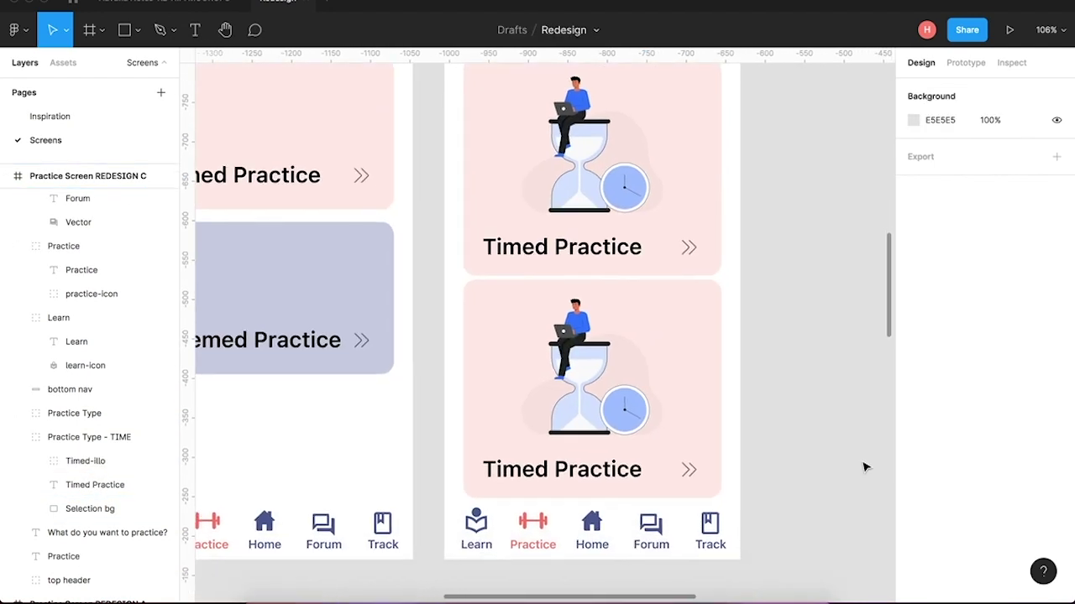
left_click(590, 396)
scroll(780, 293, "up", 5)
scroll(780, 293, "left", 1)
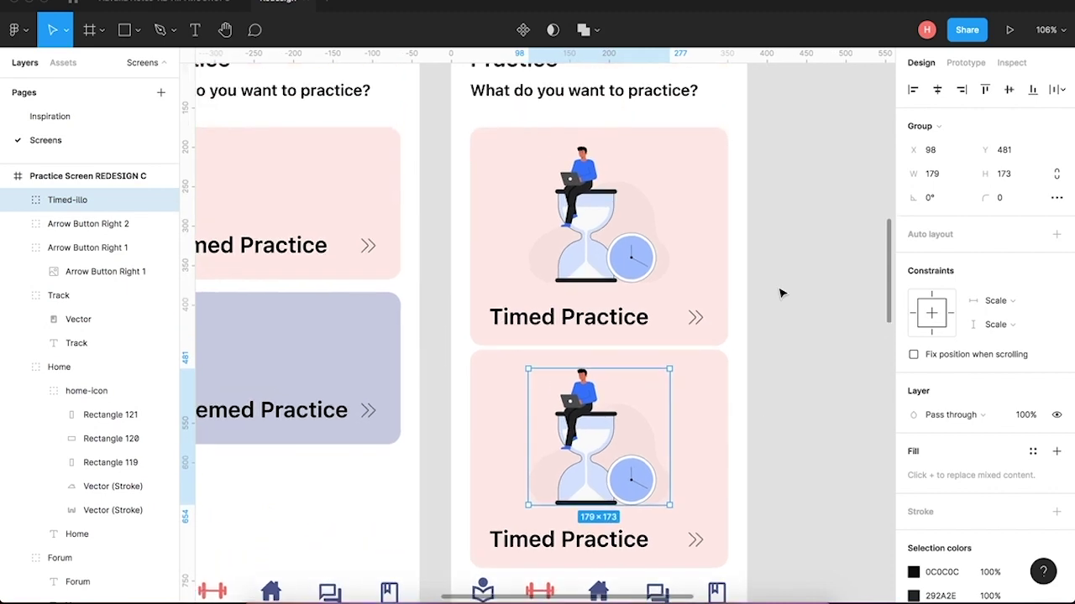
left_click_drag(777, 290, 626, 484)
left_click(823, 444)
scroll(821, 443, "down", 5)
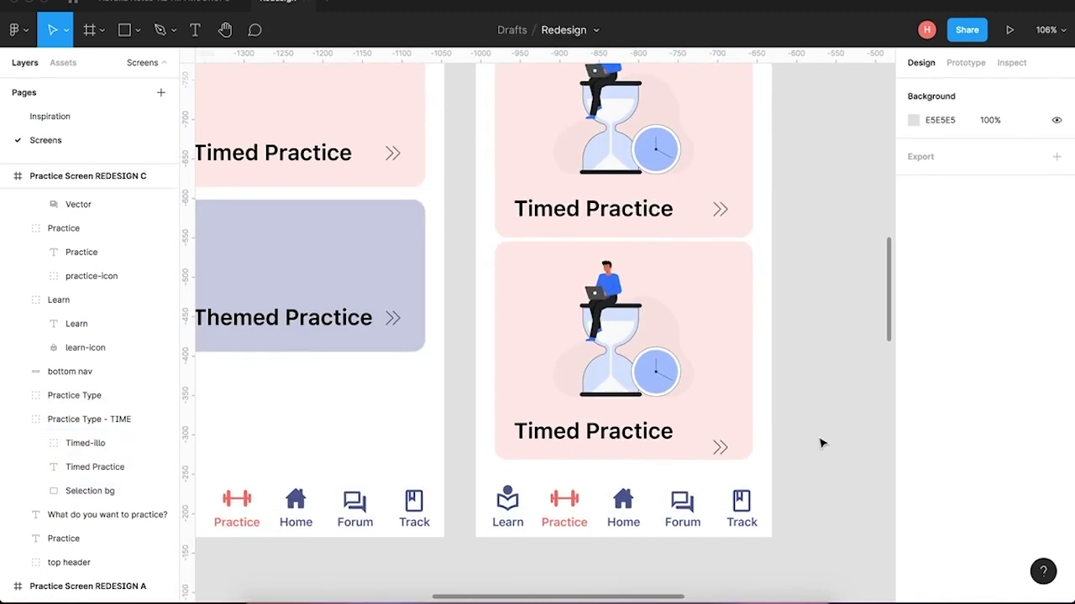
Nudge the lower card's Practice Type group down to Y 439.
left_click(674, 413)
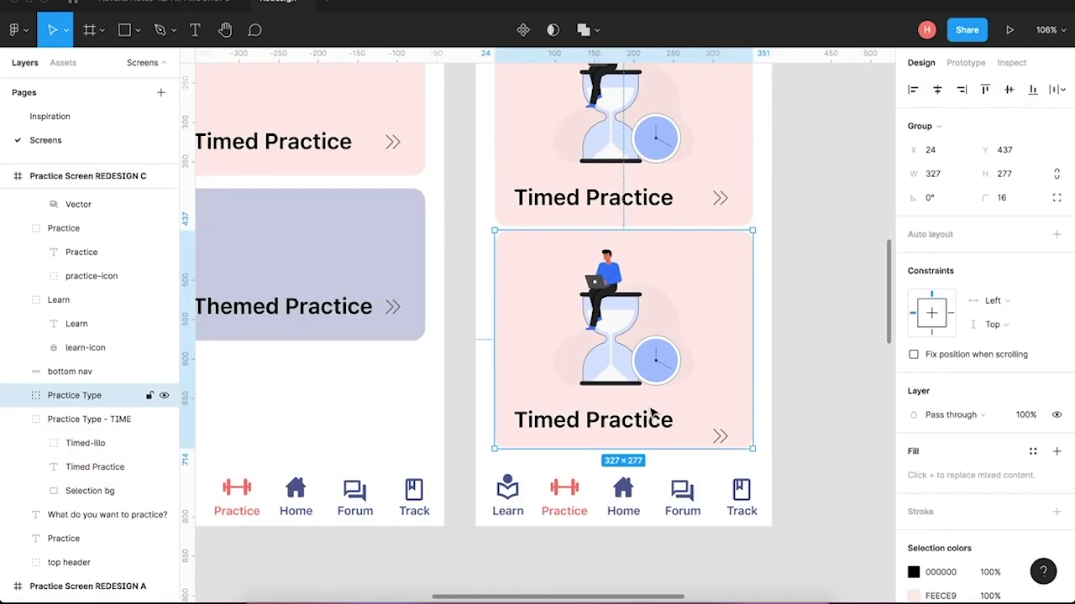
key("Down")
key("Down")
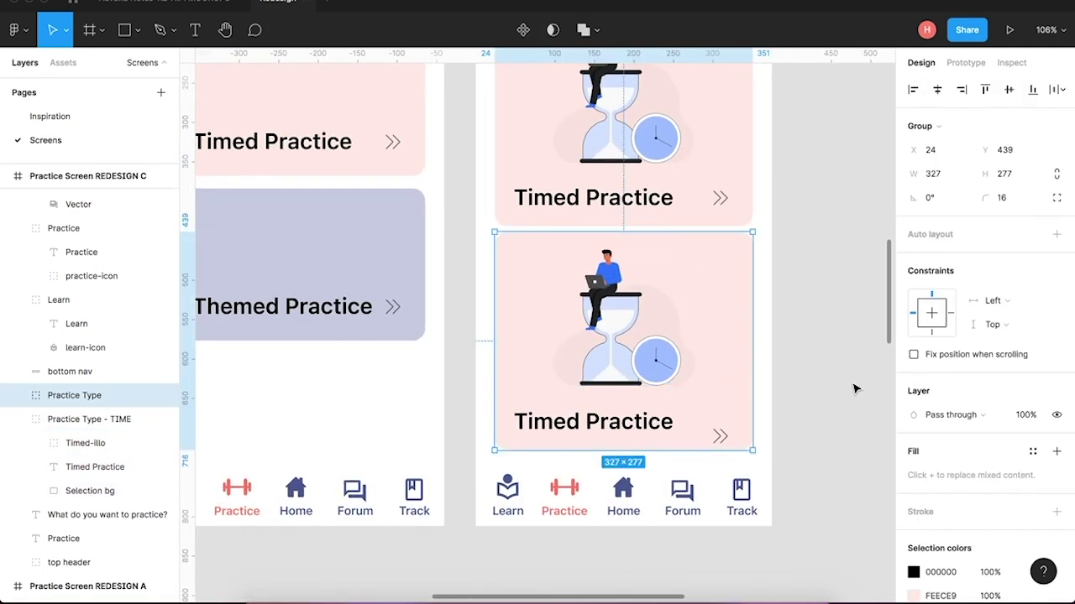
left_click(781, 231)
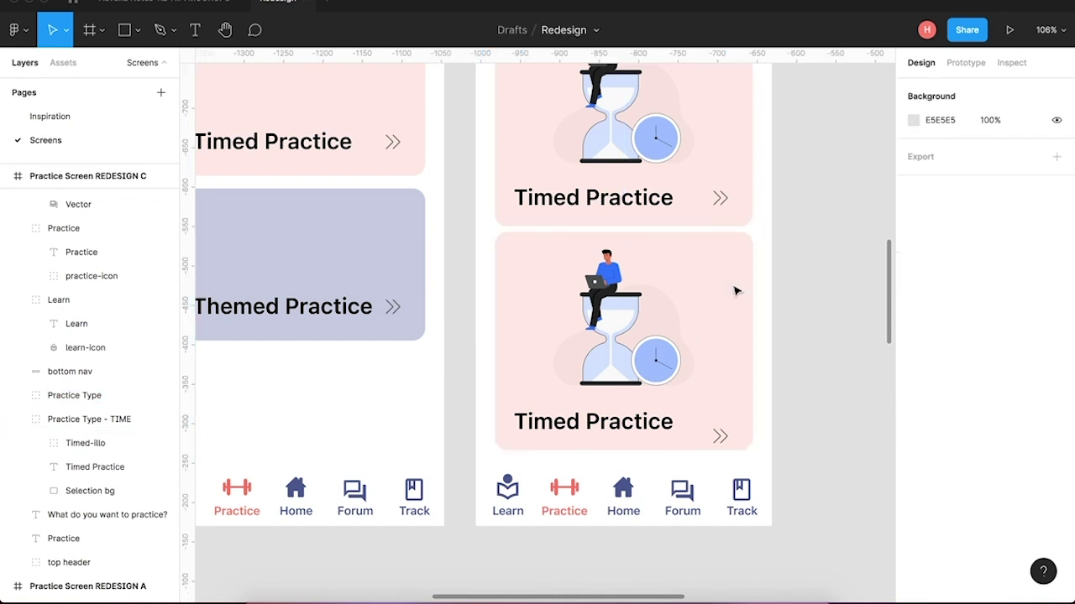
Delete the lower REDESIGN C card together with its illustration and double-arrow icon.
left_click(616, 335)
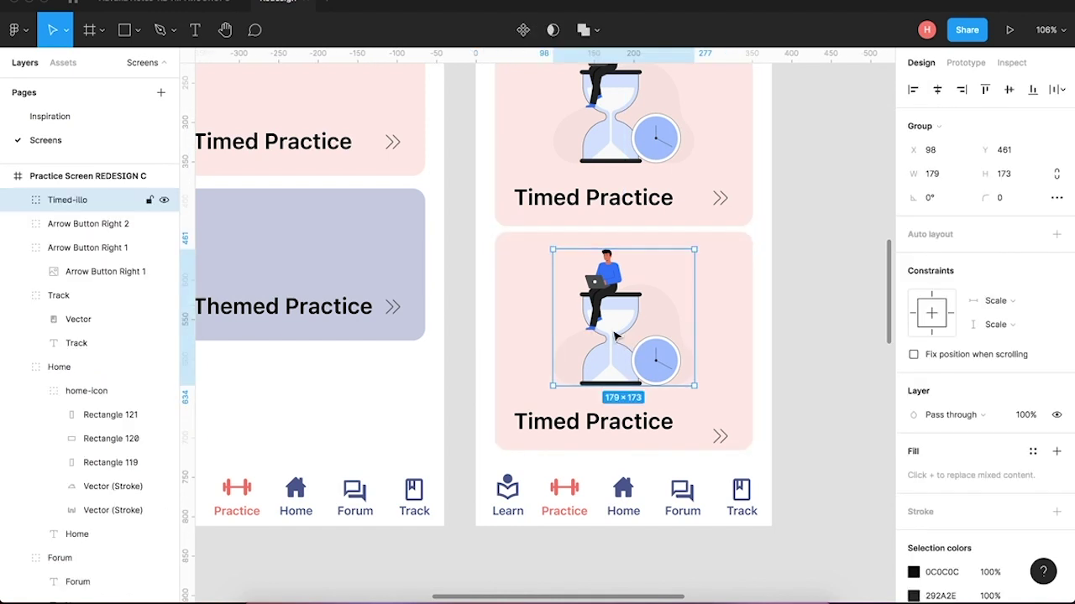
key("Delete")
left_click_drag(786, 265, 593, 445)
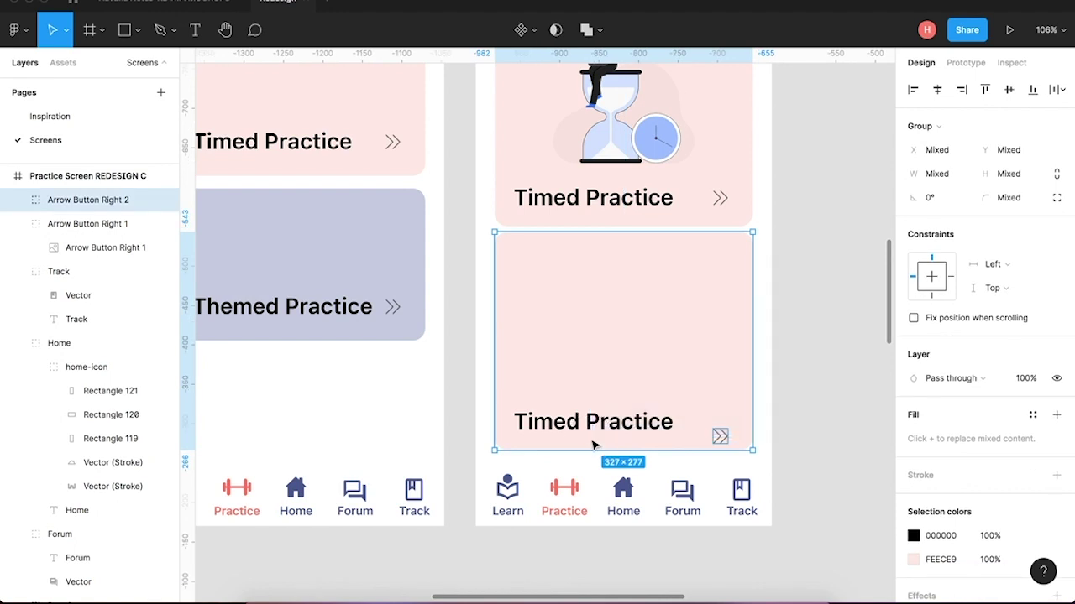
key("Delete")
Duplicate the Practice Type - TIME group directly below the original card, at X 24, Y 445.
scroll(773, 258, "up", 3)
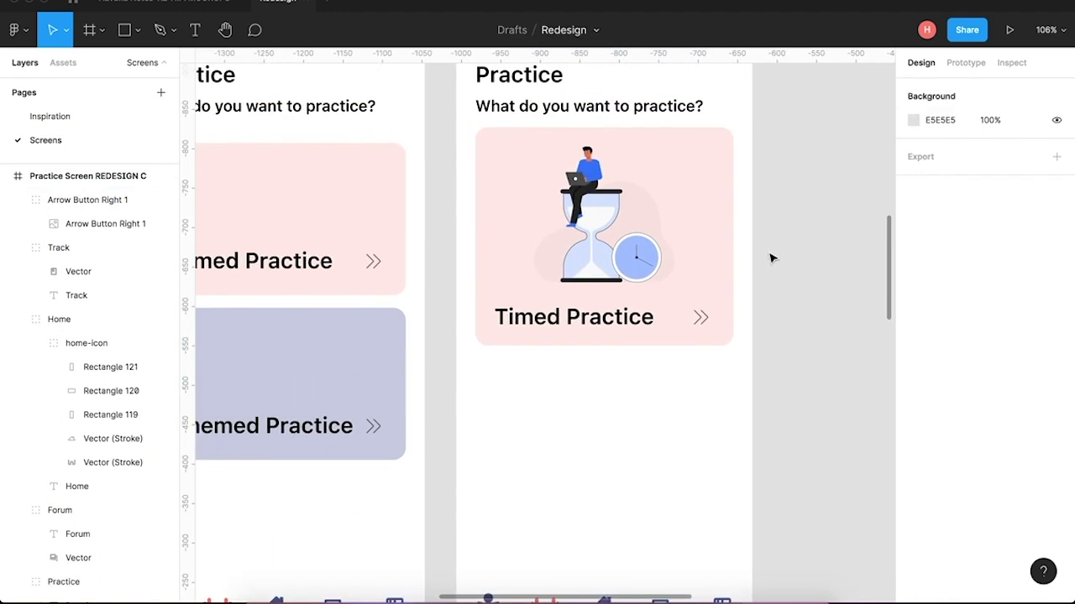
left_click(665, 257)
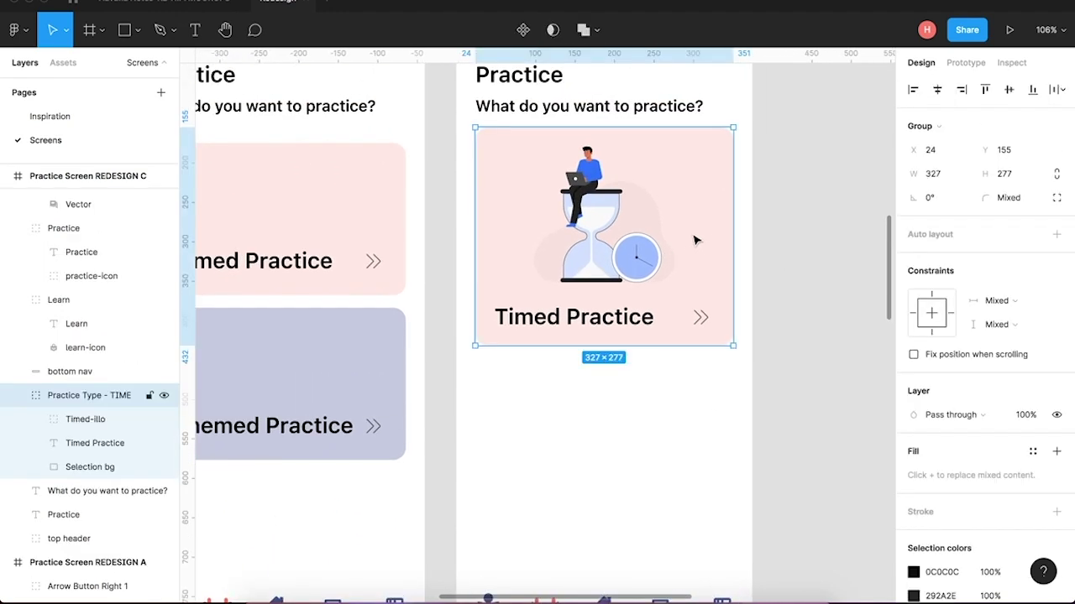
left_click_drag(694, 338, 692, 465)
scroll(695, 467, "down", 4)
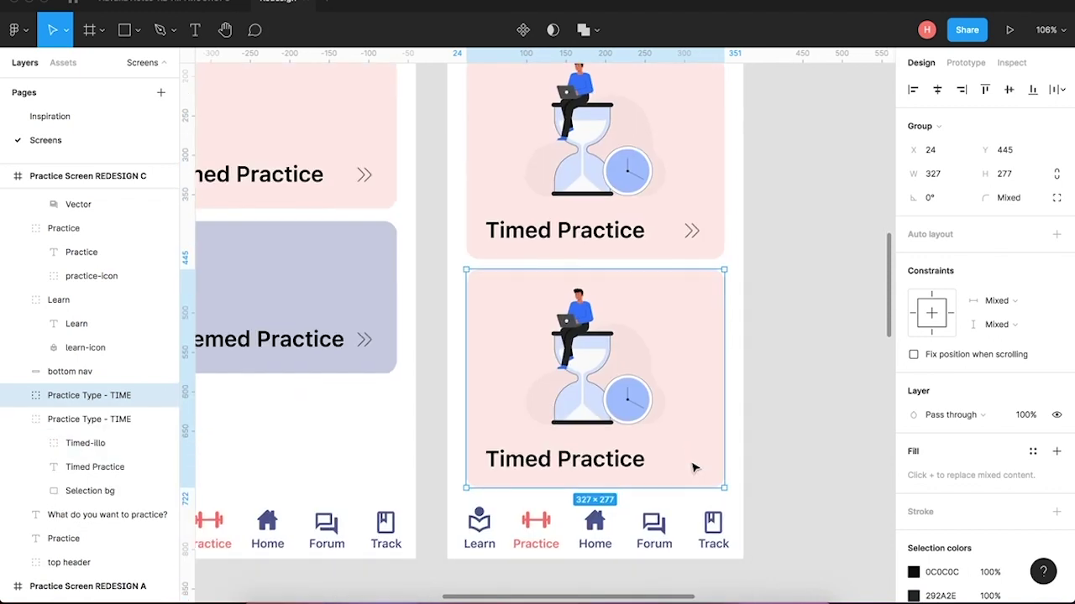
Move the REDESIGN C text "What do you want to practice?" up to Y 112 and check its spacing to the upper card.
scroll(789, 411, "up", 4)
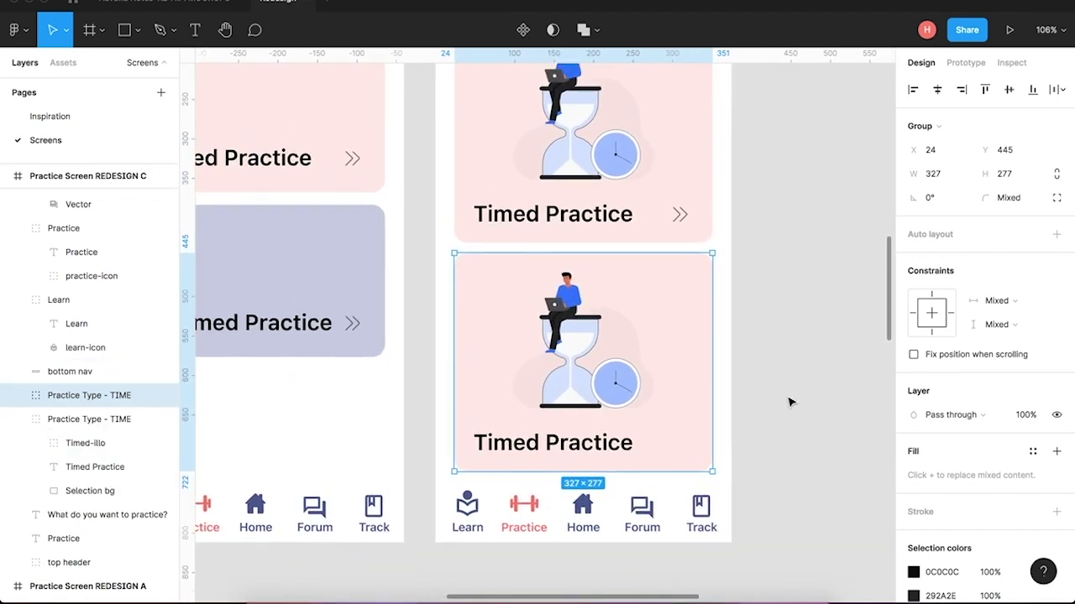
scroll(790, 403, "up", 2)
scroll(789, 403, "left", 2)
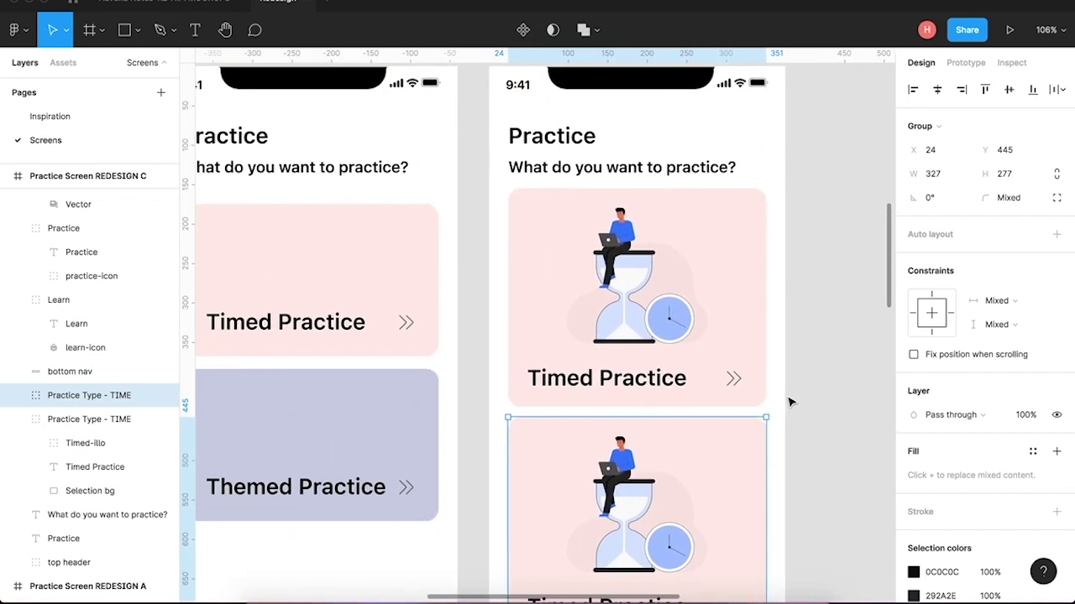
left_click(664, 219)
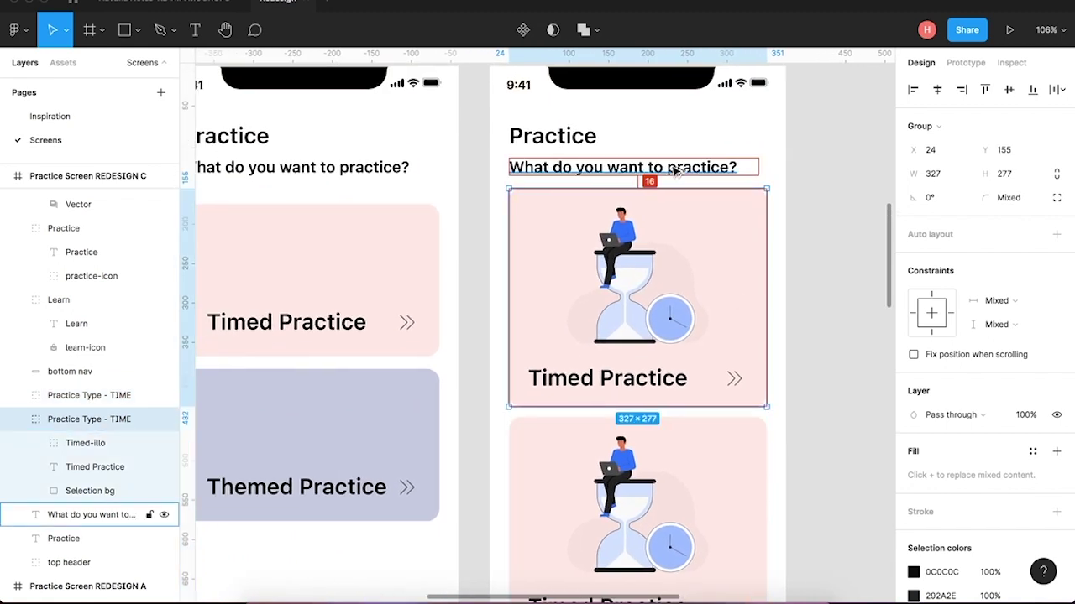
left_click(568, 171)
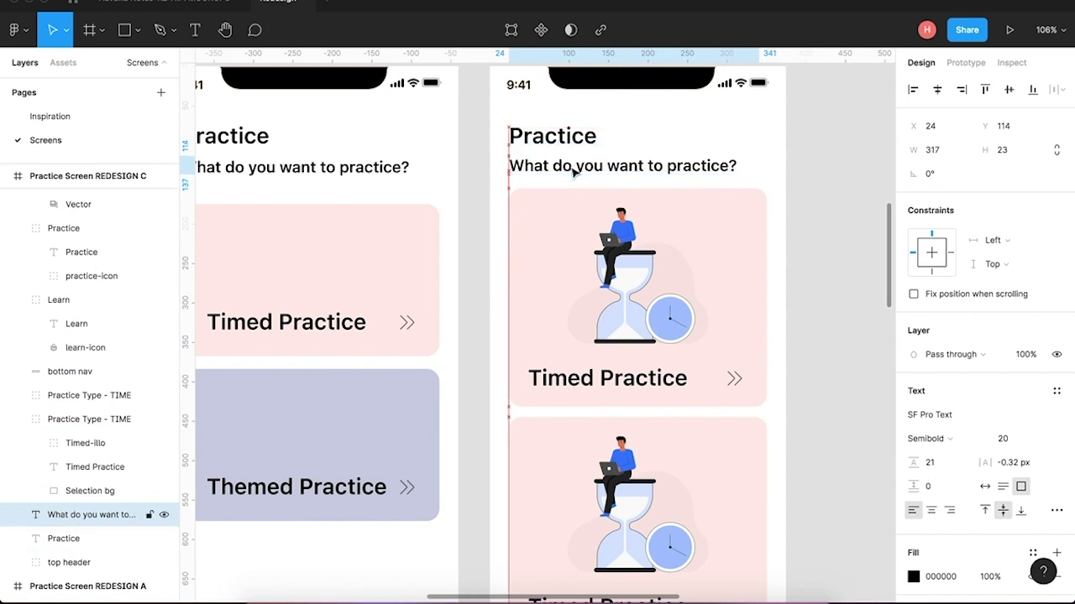
key("Up")
key("Up")
key("Up")
key("Up")
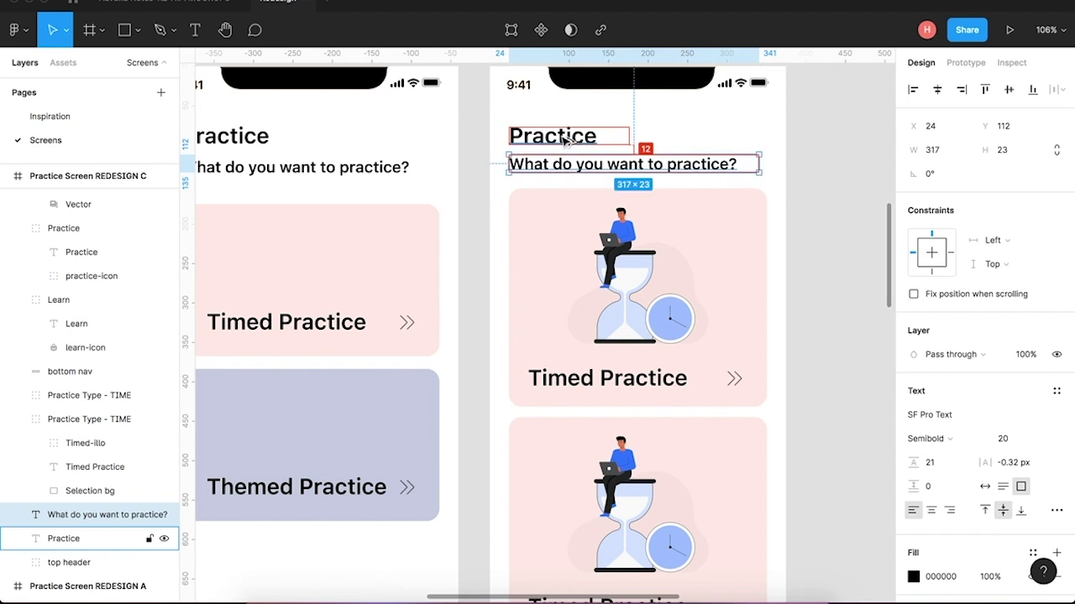
left_click(851, 310)
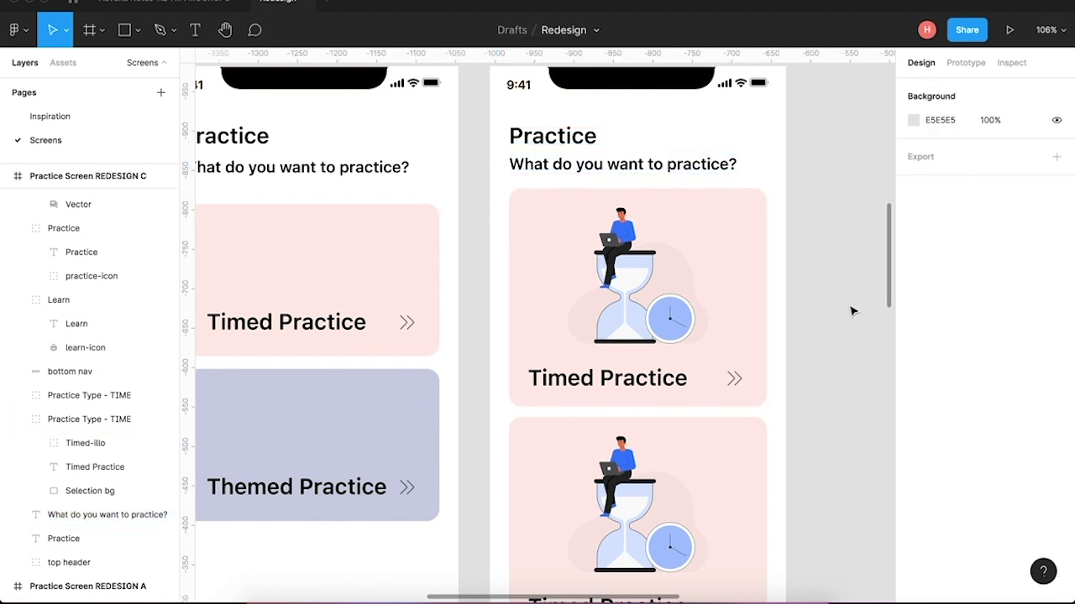
scroll(851, 311, "down", 2)
scroll(852, 311, "down", 4)
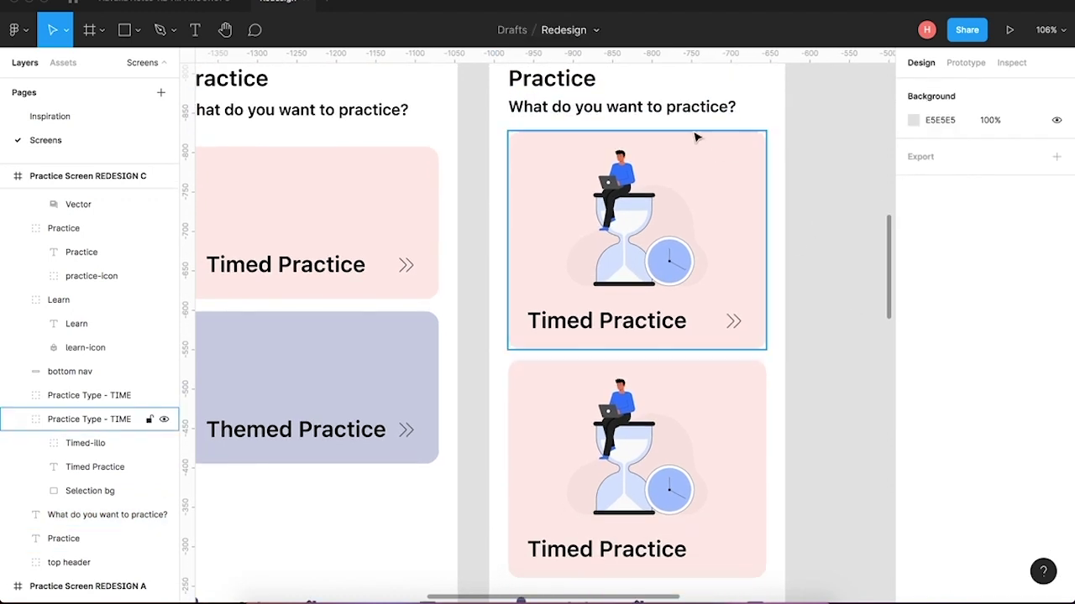
left_click(676, 112)
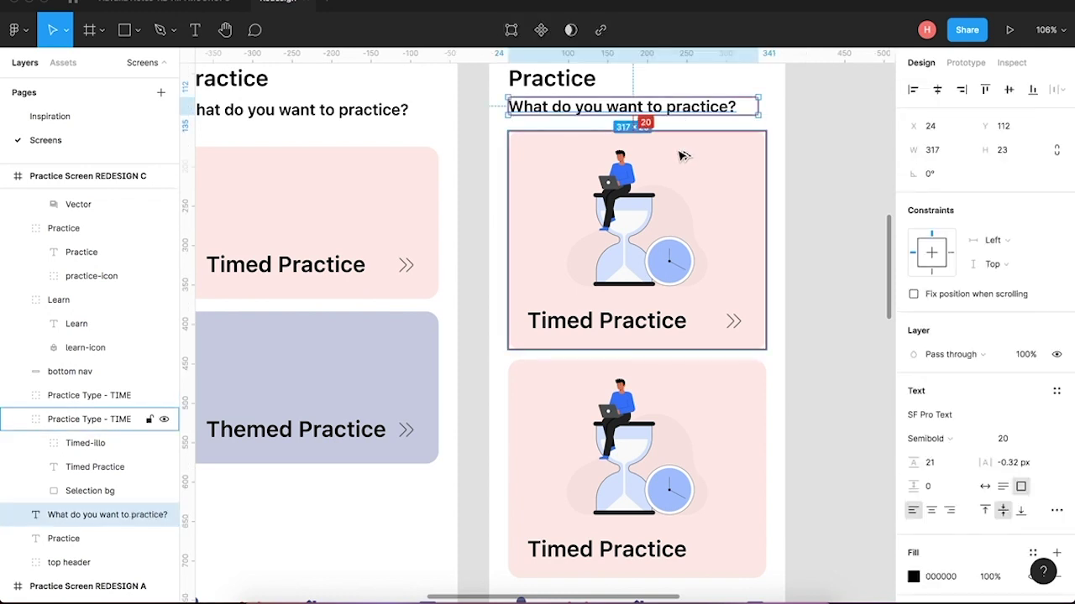
Move the duplicated lower card up to Y 440, leaving a gap of 8 below the upper card.
left_click(727, 411)
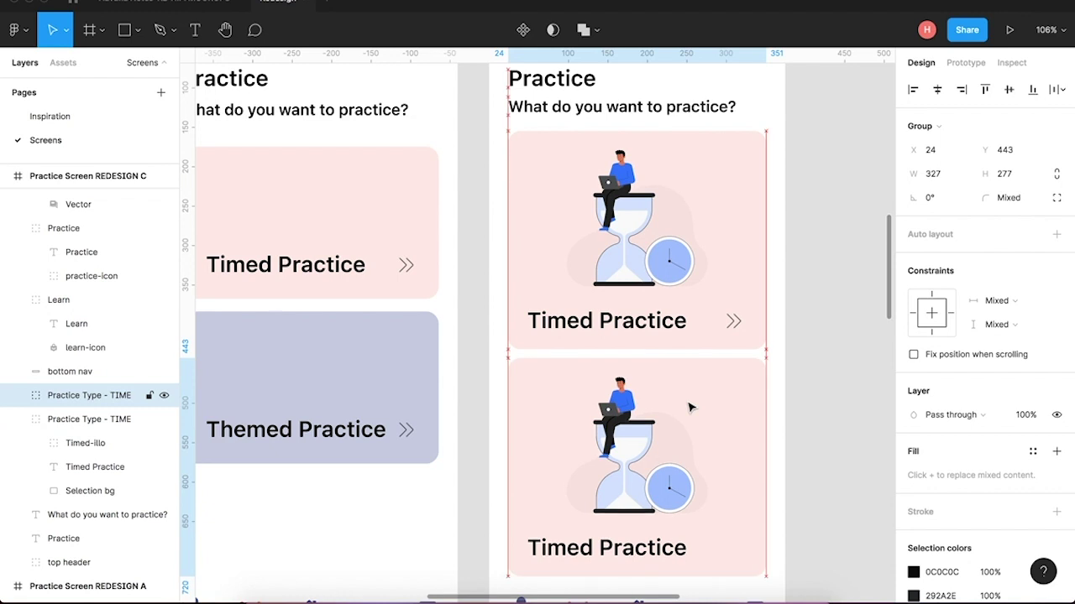
key("Up")
key("Up")
key("Up")
key("Up")
key("Up")
key("Up")
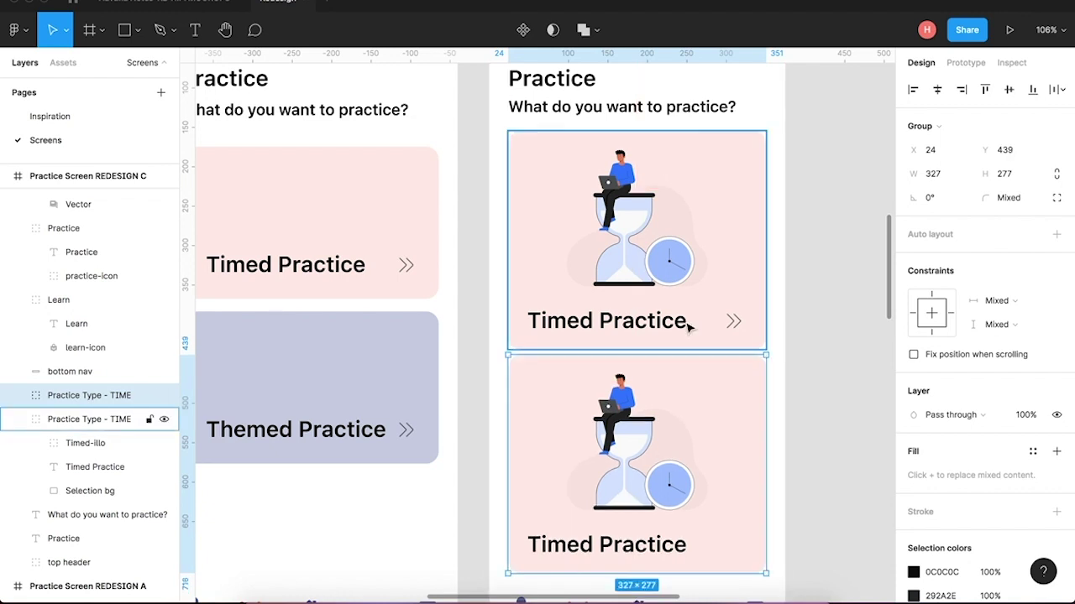
scroll(615, 380, "up", 10)
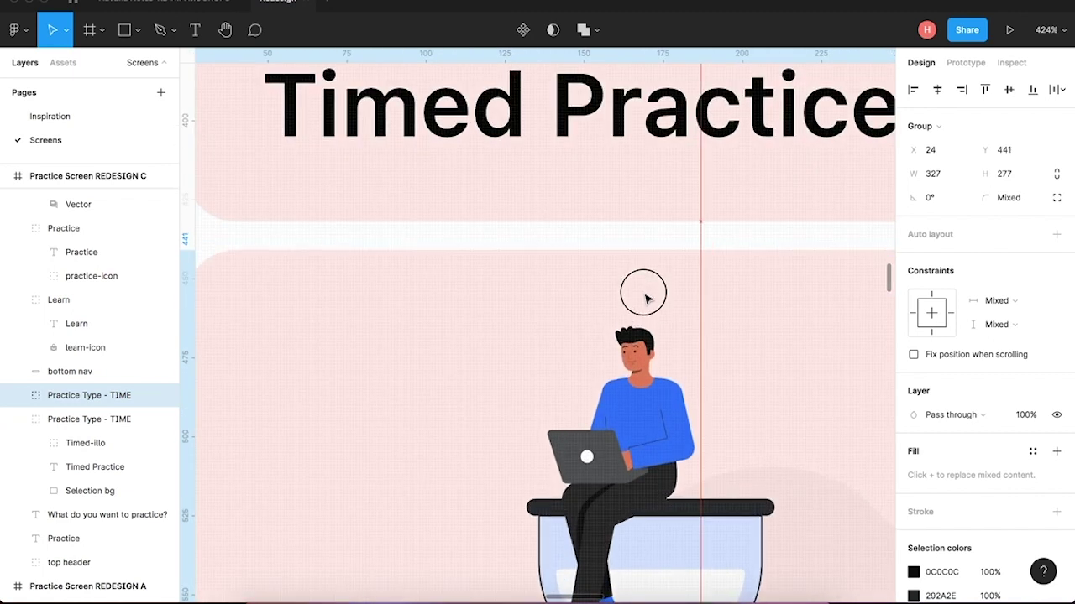
key("alt")
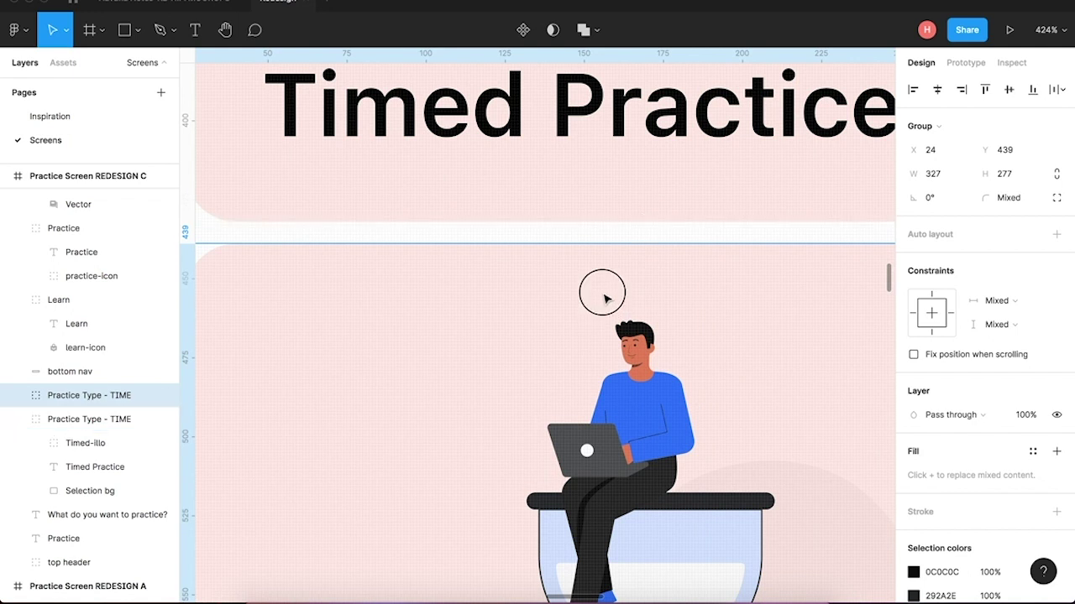
left_click_drag(606, 298, 607, 283)
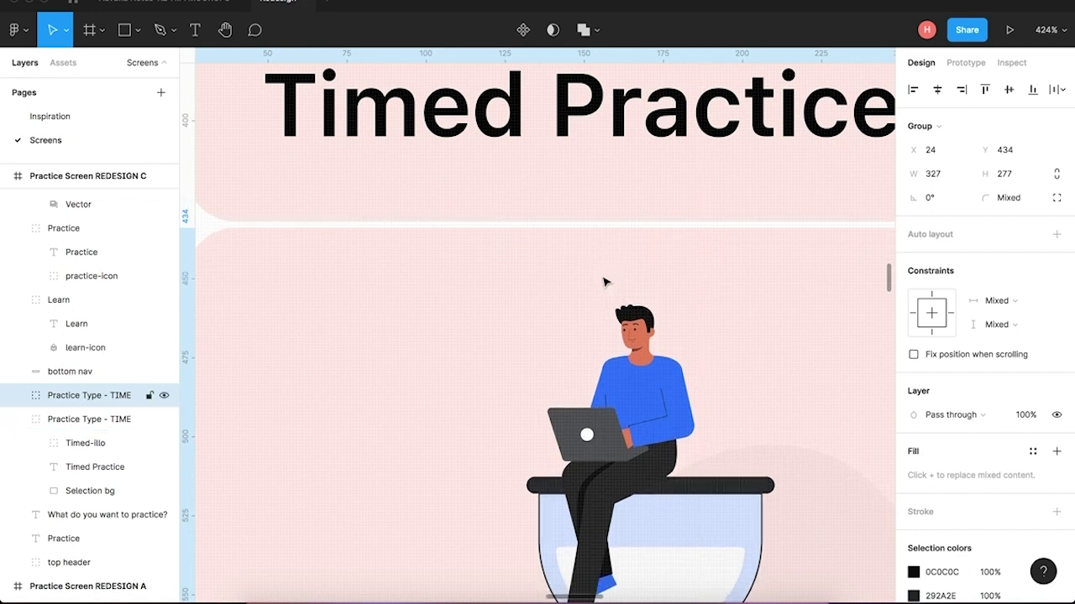
key("Down")
key("Down")
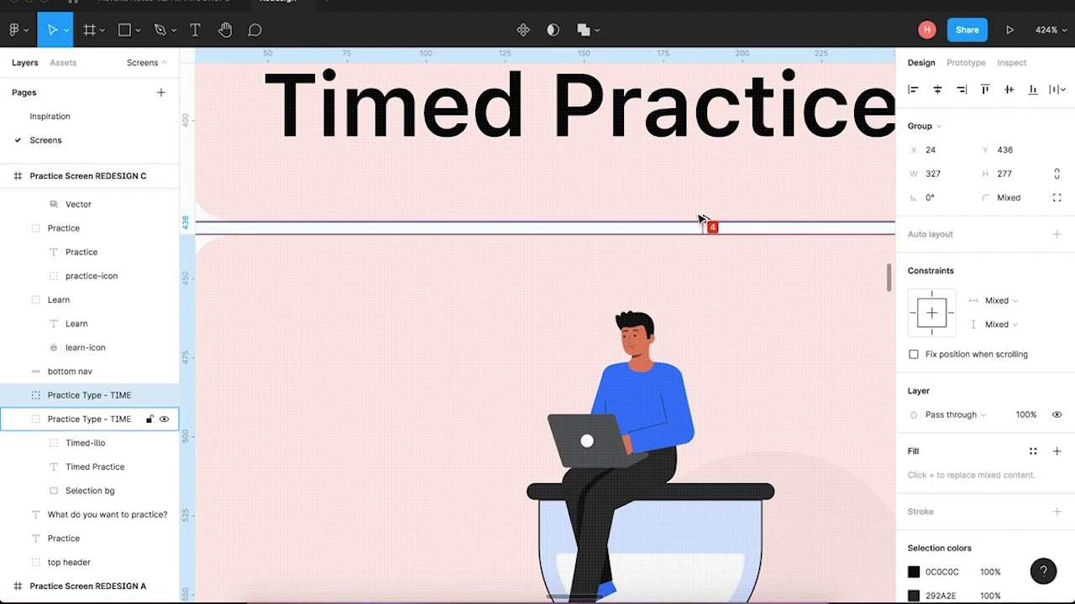
key("Down")
key("Down")
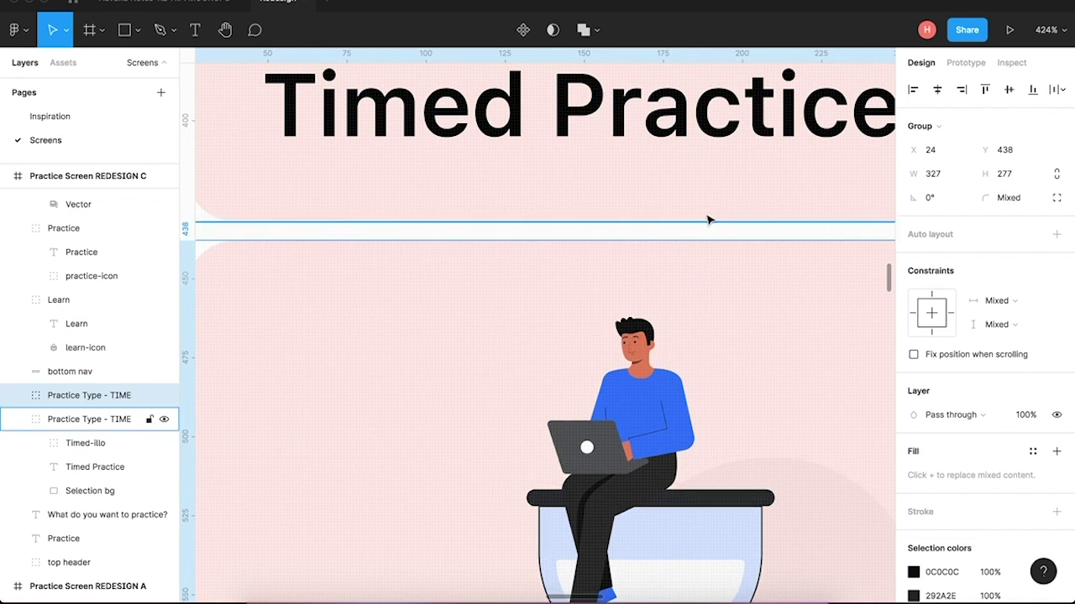
key("Down")
key("Down")
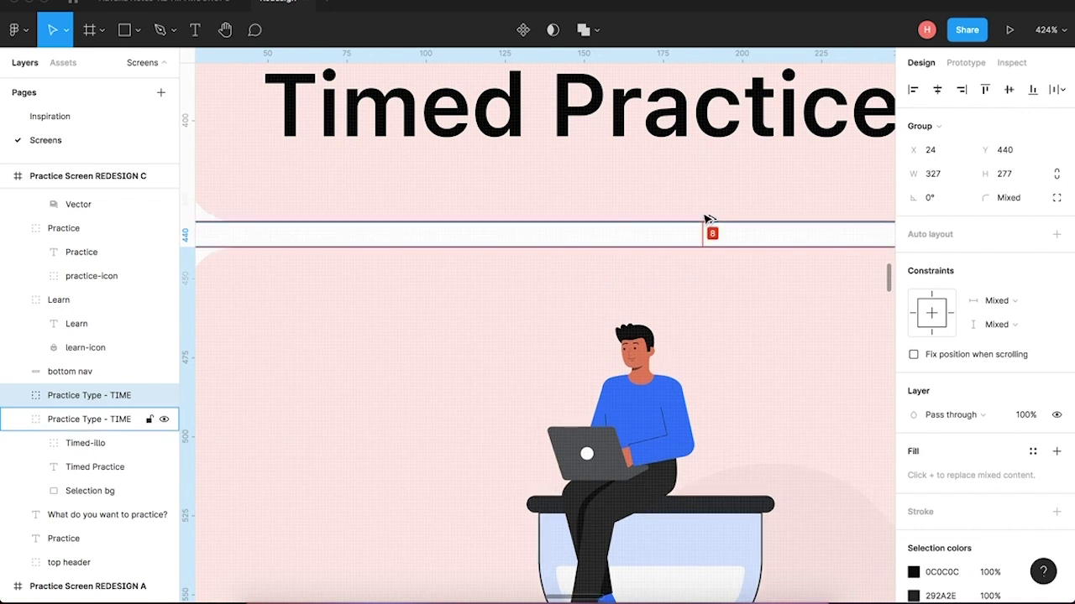
scroll(705, 225, "down", 10)
scroll(706, 220, "right", 2)
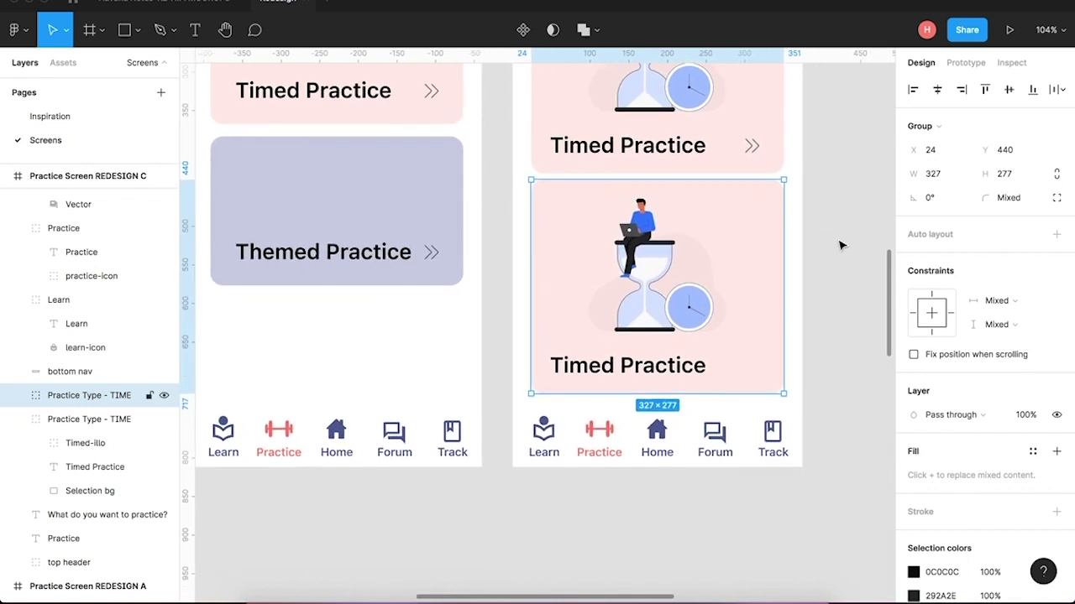
left_click(840, 246)
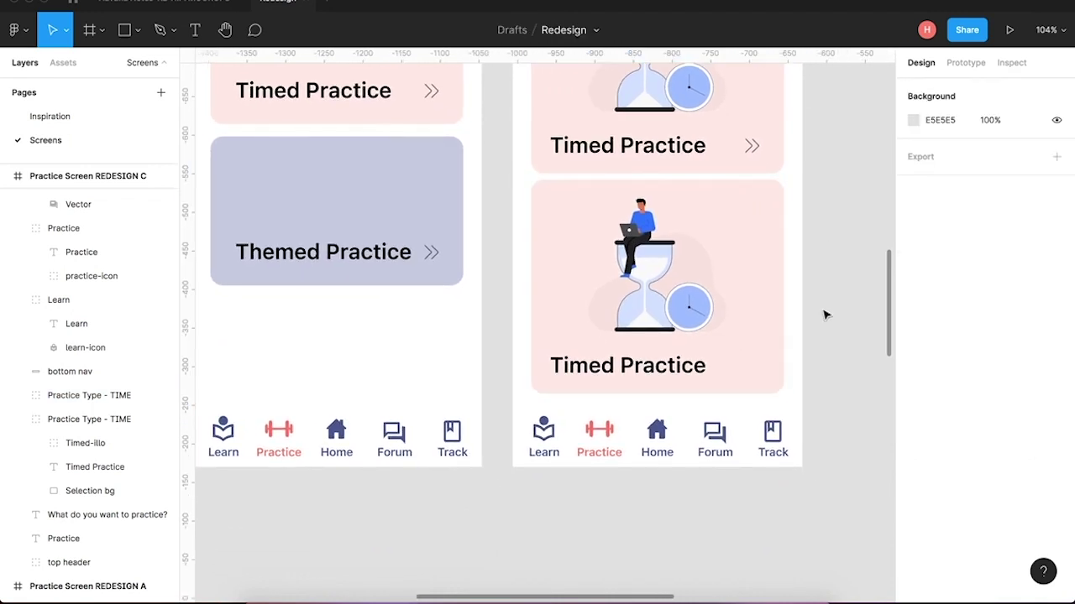
scroll(867, 335, "down", 3)
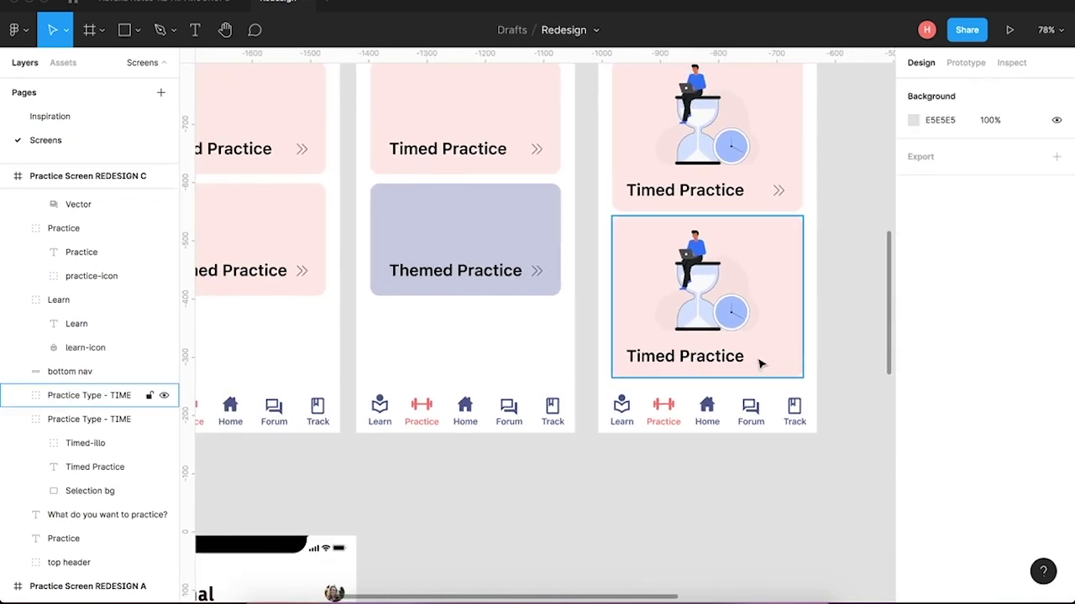
left_click(758, 366)
scroll(822, 492, "up", 3)
scroll(823, 492, "right", 3)
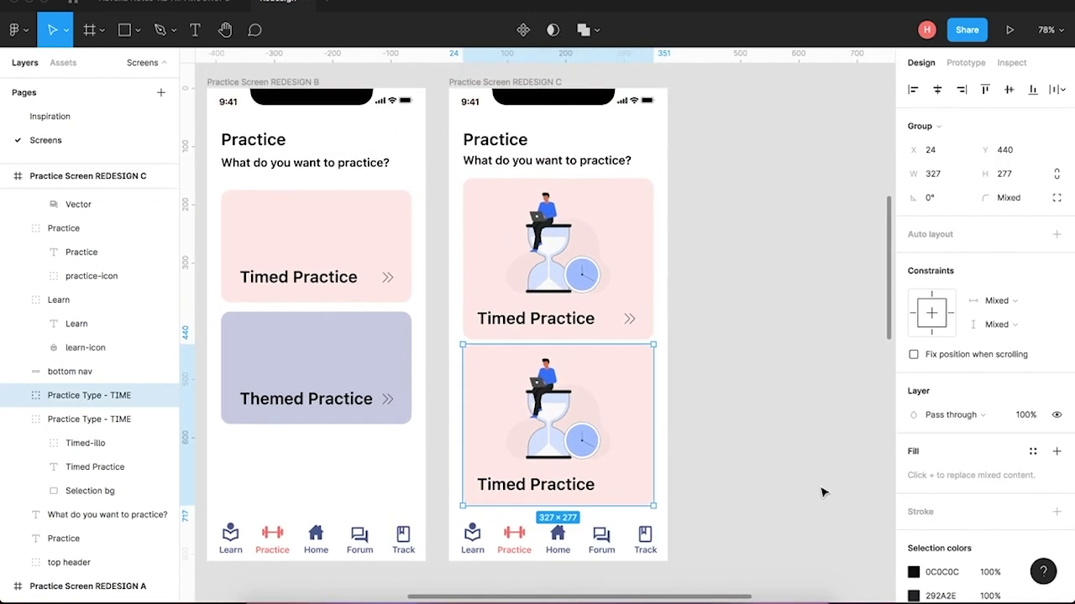
scroll(823, 493, "left", 1)
left_click(768, 384)
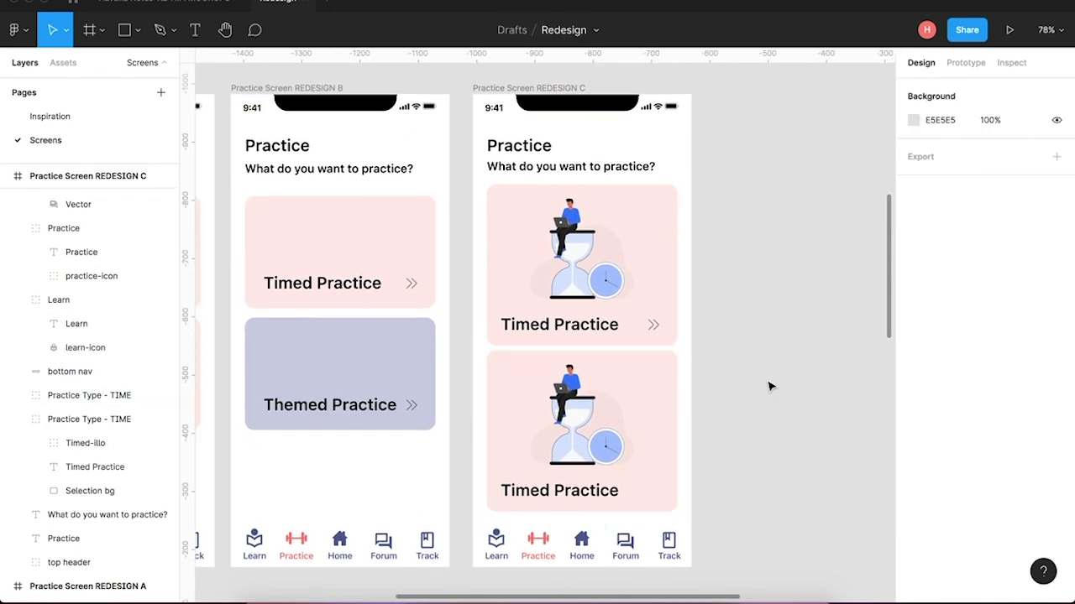
Select the Timed-illo illustration group in the lower REDESIGN C card and open the Illustration kit plugin.
left_click(580, 445, "ctrl")
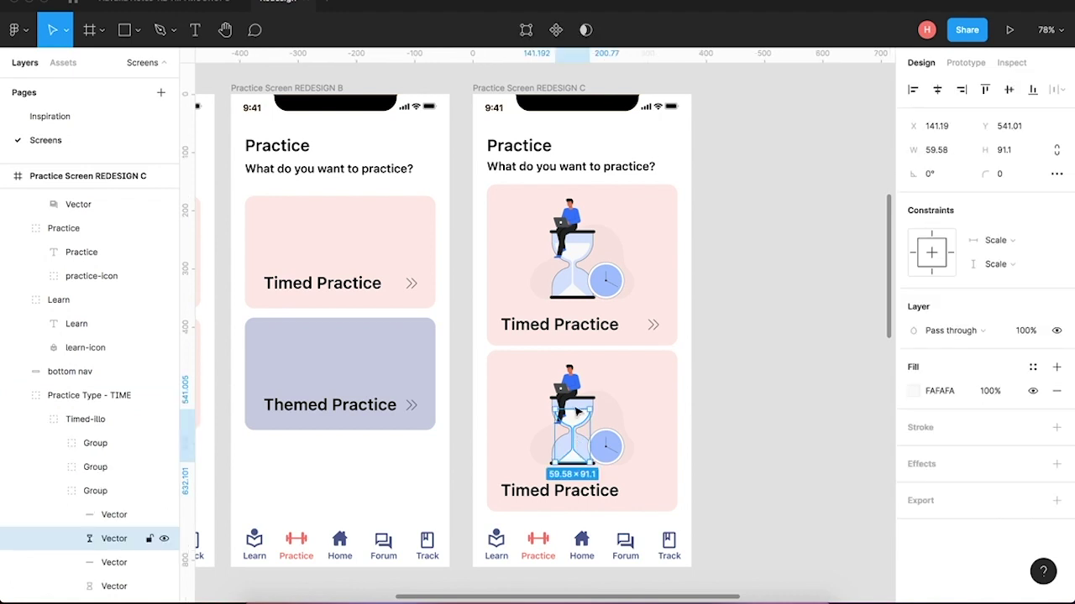
left_click(579, 391)
left_click(752, 420)
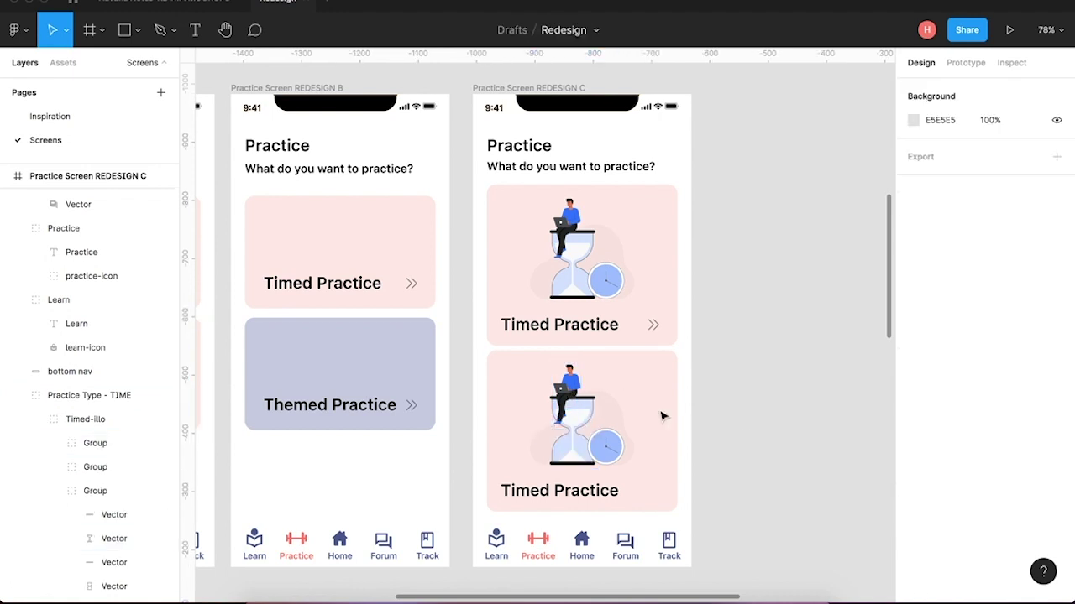
double_click(576, 415)
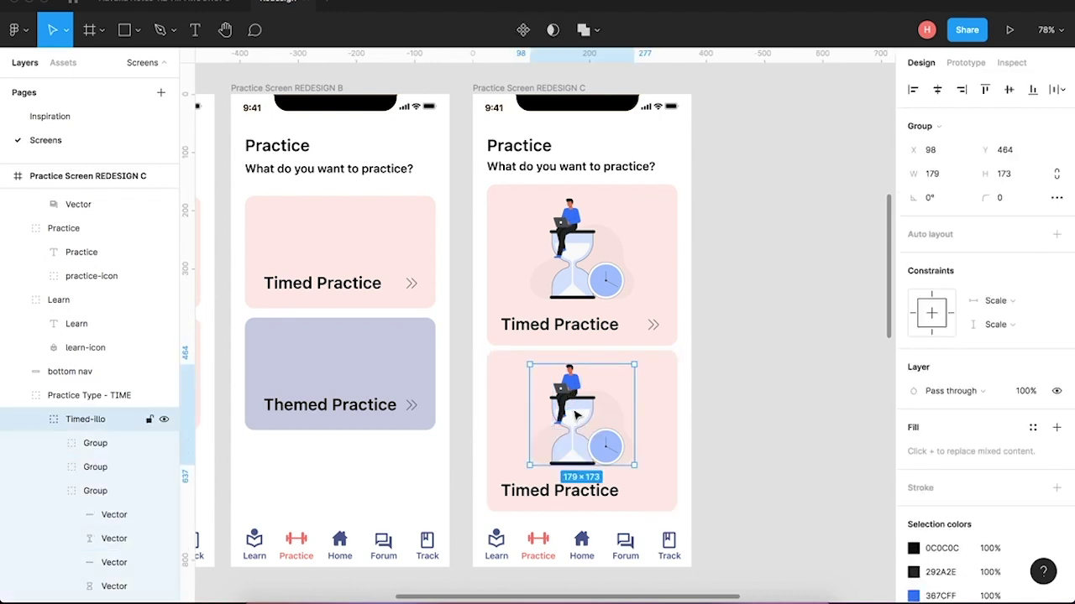
left_click(17, 30)
mouse_move(89, 238)
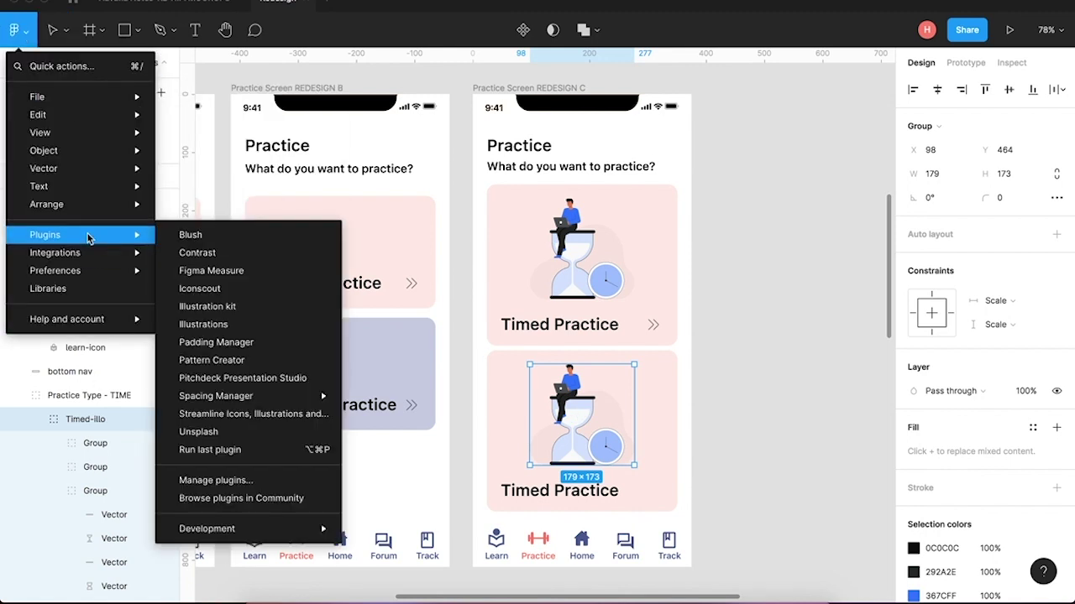
left_click(236, 315)
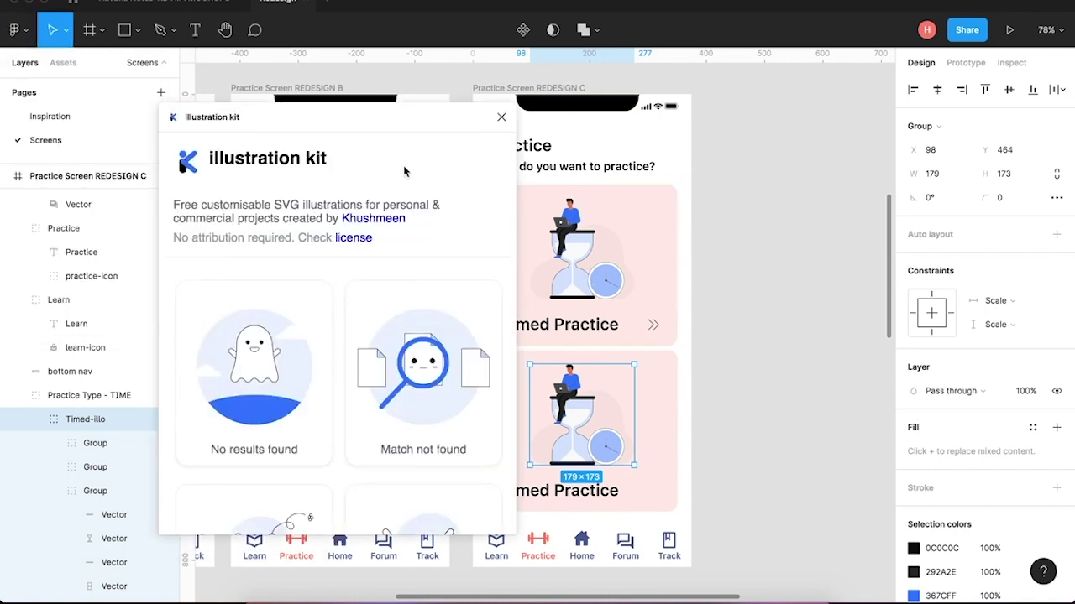
Browse the Illustration kit library for an illustration that suits the lower REDESIGN C practice card, comparing candidates with the current hourglass artwork.
scroll(336, 401, "down", 1)
scroll(335, 402, "down", 6)
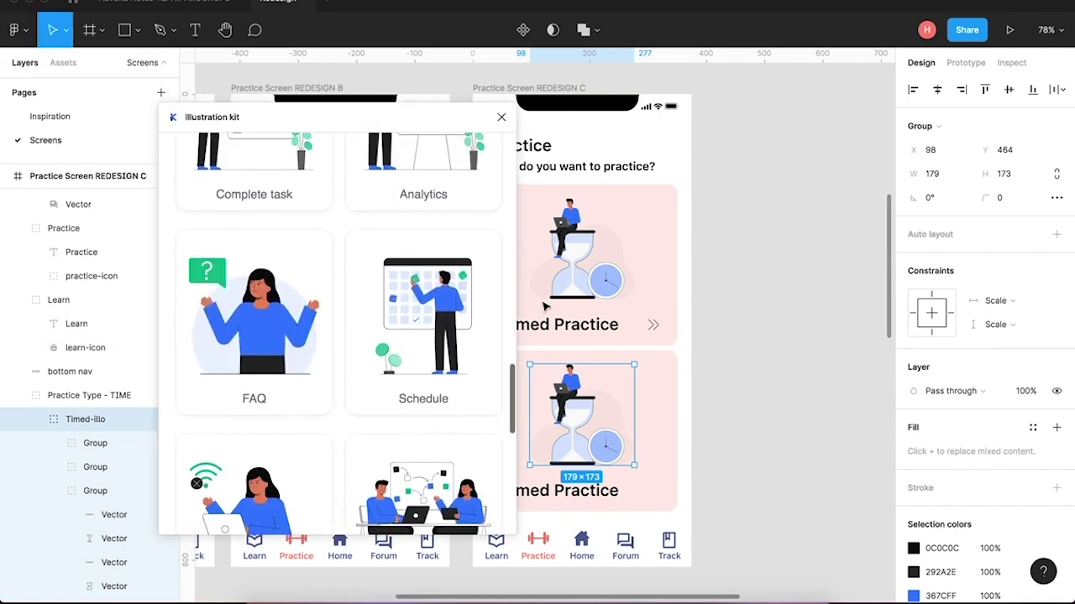
scroll(367, 466, "down", 5)
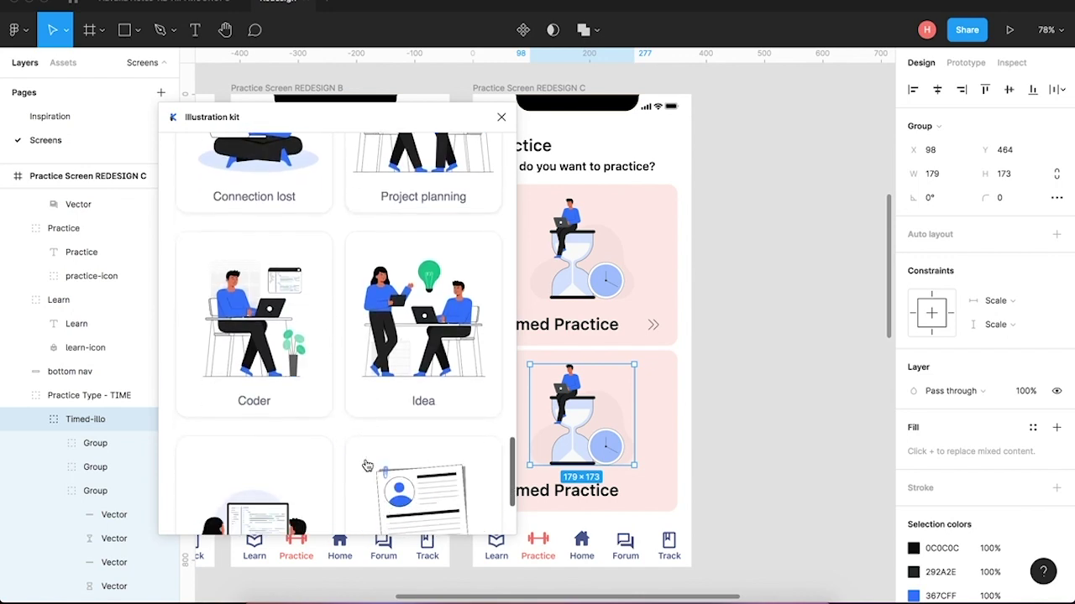
scroll(367, 466, "up", 3)
scroll(367, 466, "down", 2)
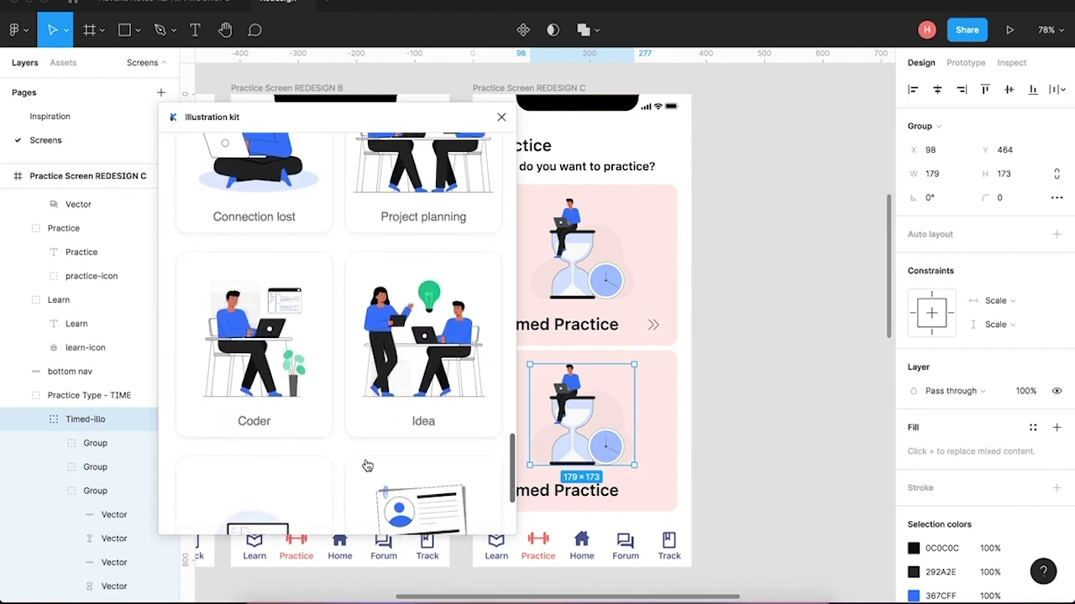
scroll(367, 466, "down", 2)
scroll(367, 466, "down", 3)
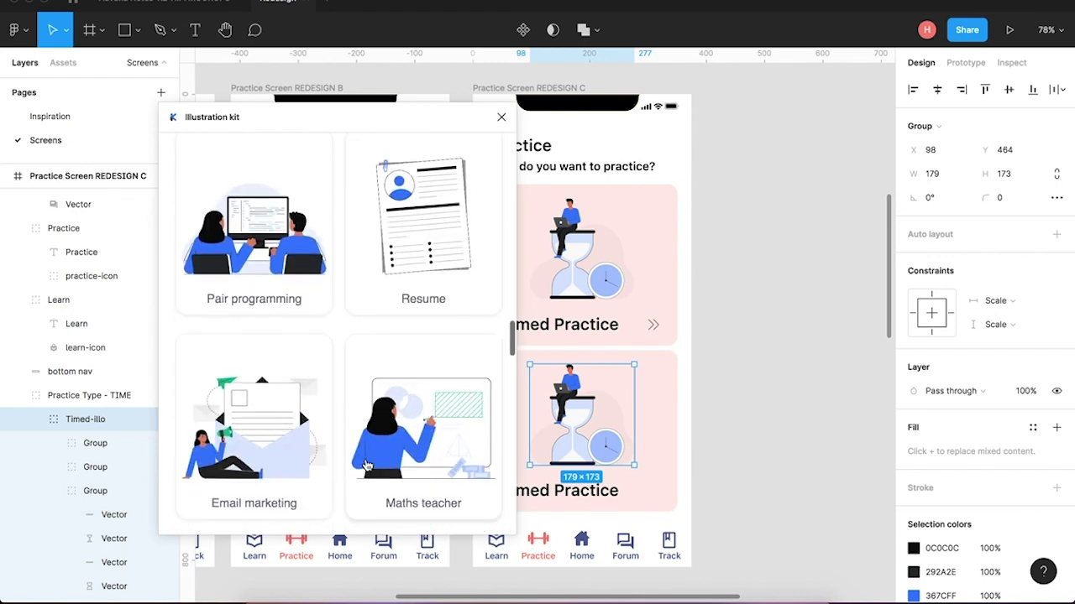
scroll(367, 466, "down", 3)
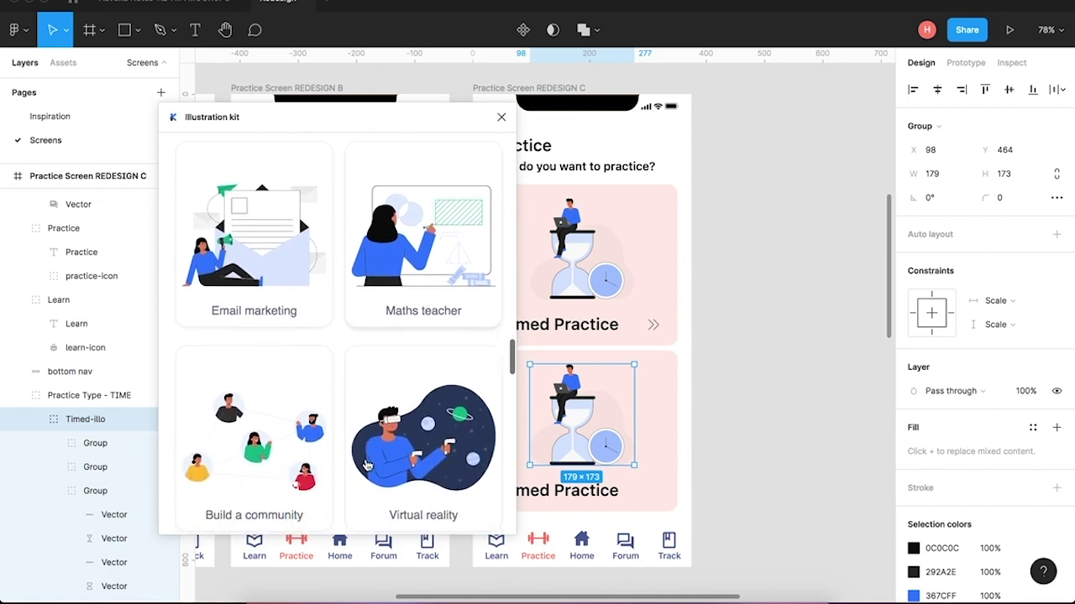
scroll(367, 466, "down", 4)
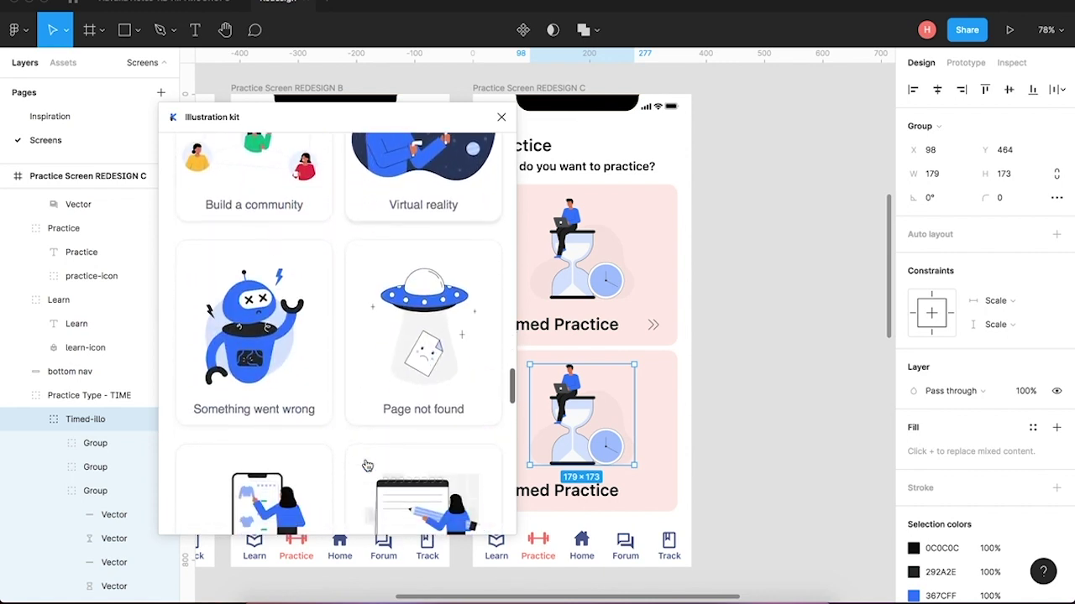
scroll(366, 466, "down", 2)
scroll(367, 466, "down", 2)
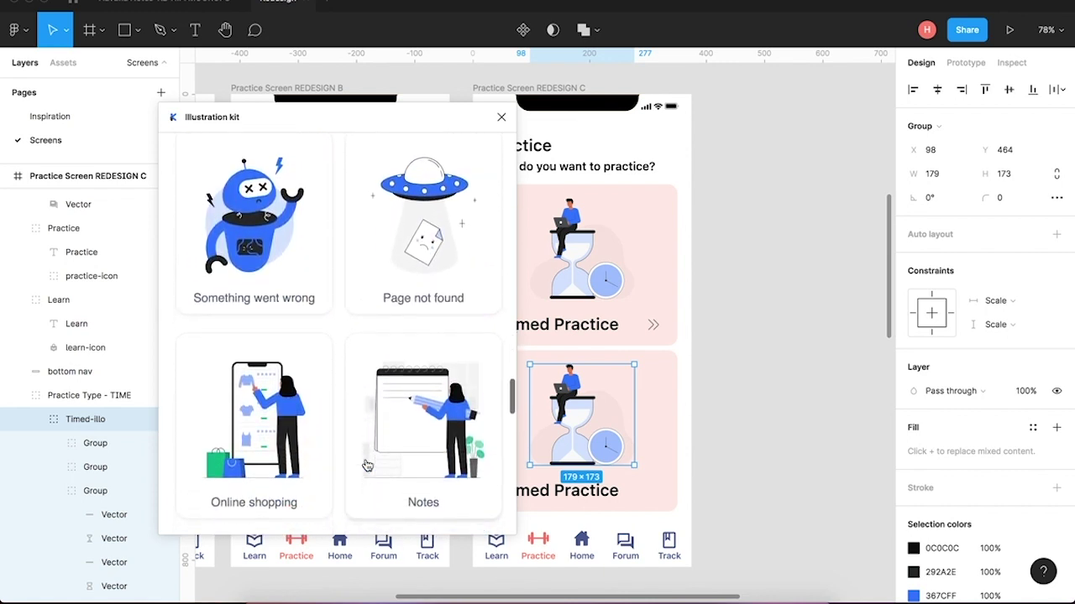
scroll(367, 466, "down", 2)
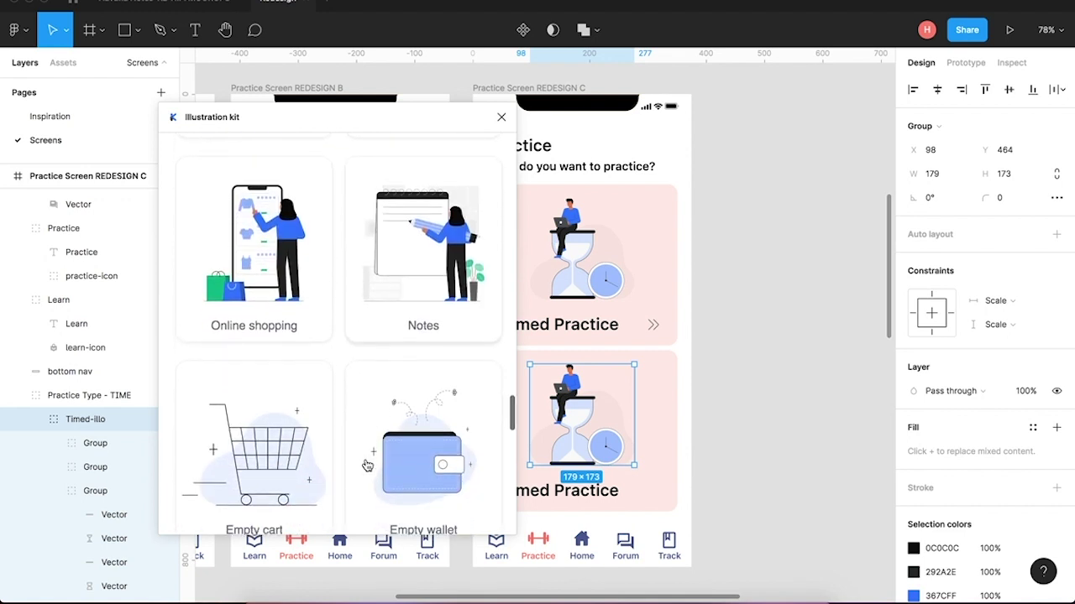
scroll(367, 465, "up", 1)
scroll(367, 466, "down", 3)
scroll(367, 466, "down", 2)
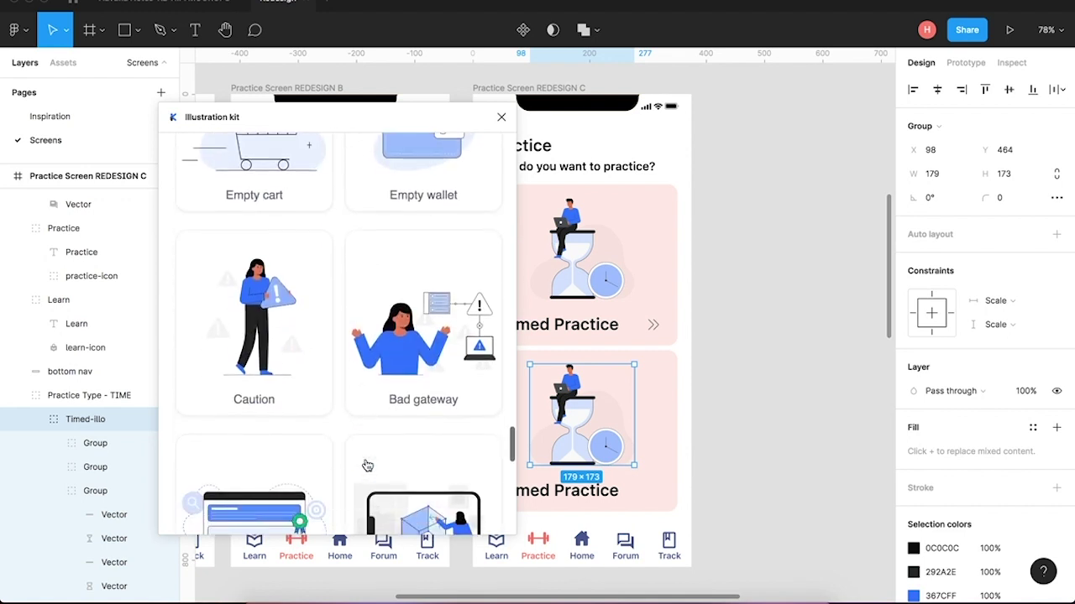
scroll(367, 466, "down", 3)
scroll(367, 466, "down", 5)
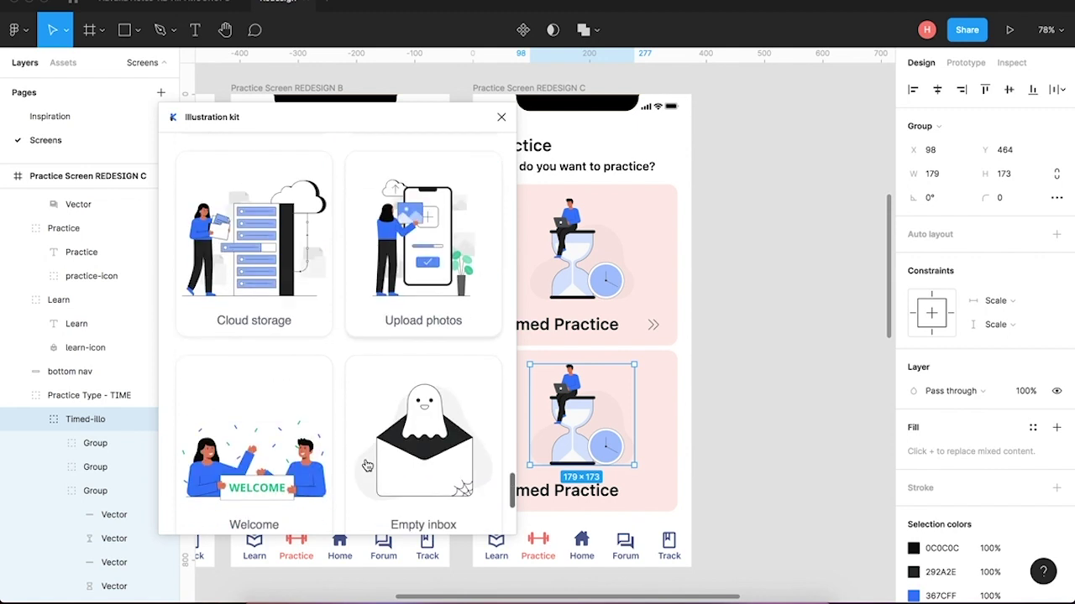
scroll(367, 466, "down", 5)
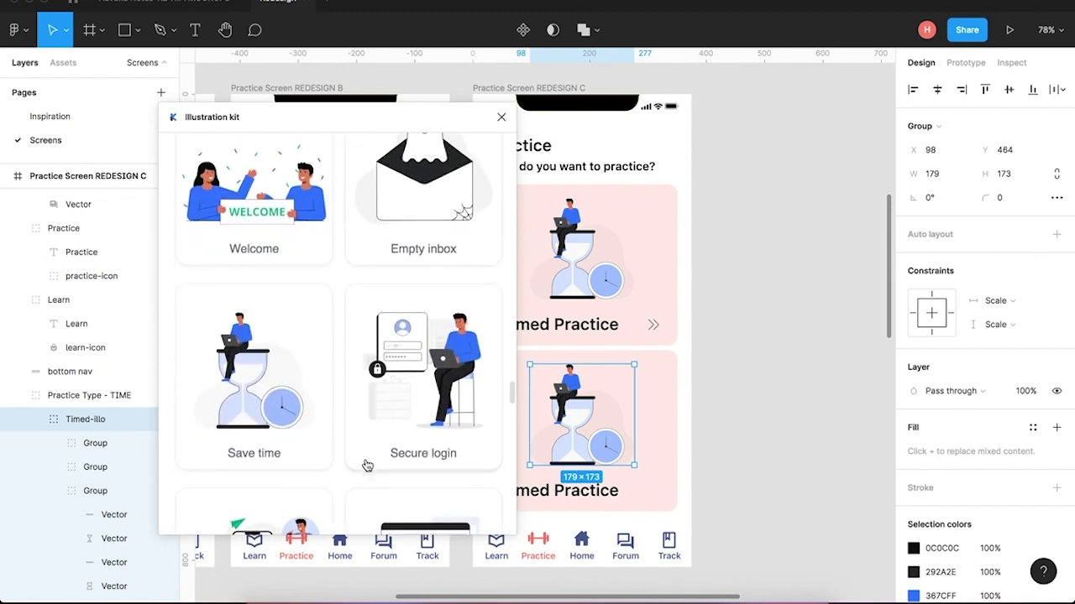
scroll(367, 465, "down", 1)
scroll(367, 466, "down", 2)
scroll(367, 466, "down", 5)
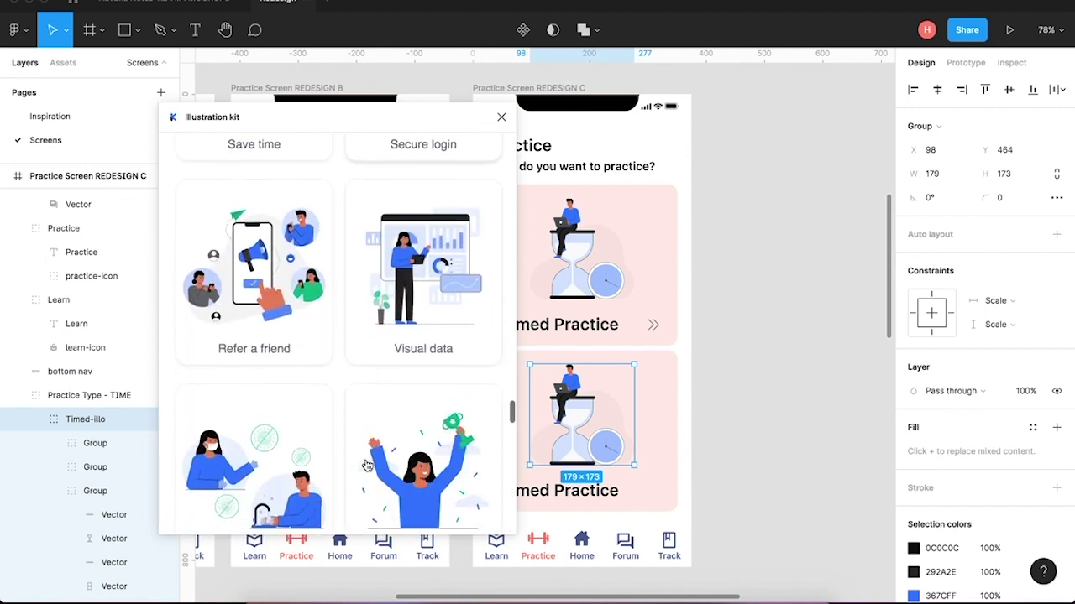
scroll(367, 466, "down", 5)
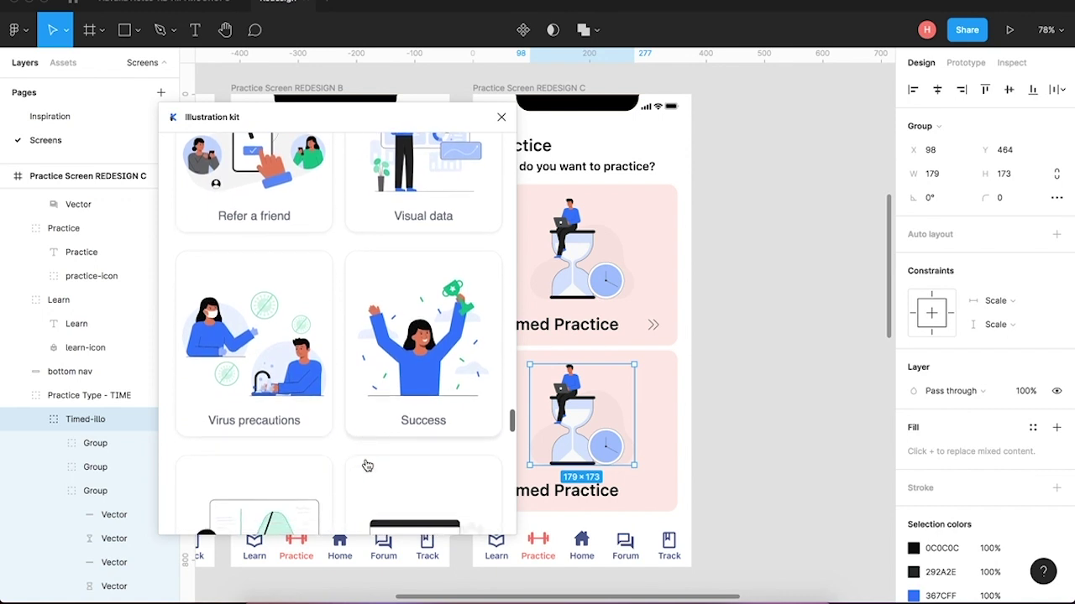
scroll(367, 466, "down", 10)
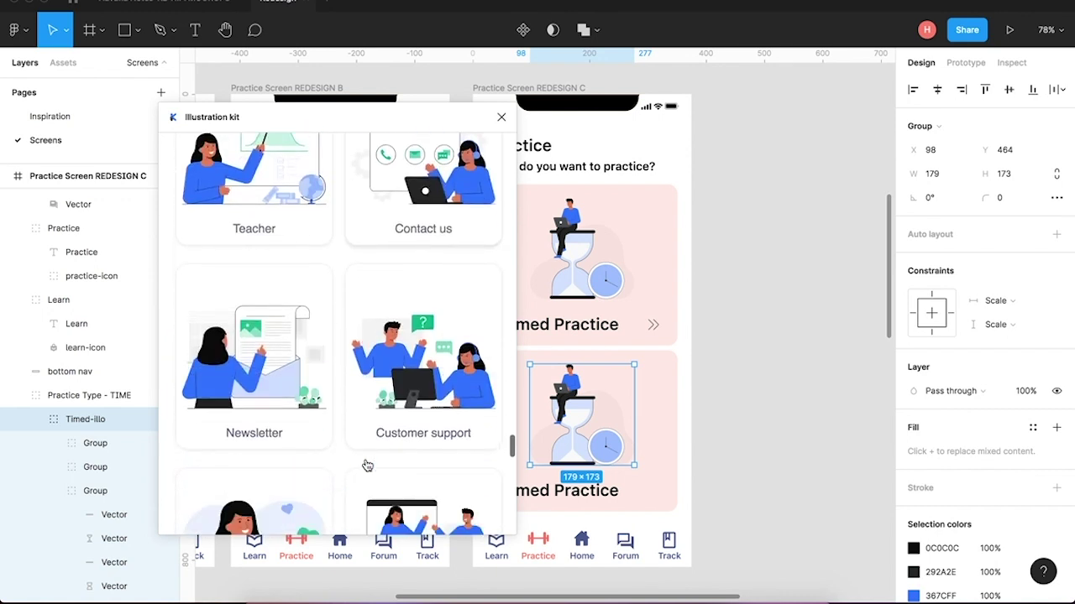
scroll(367, 466, "down", 10)
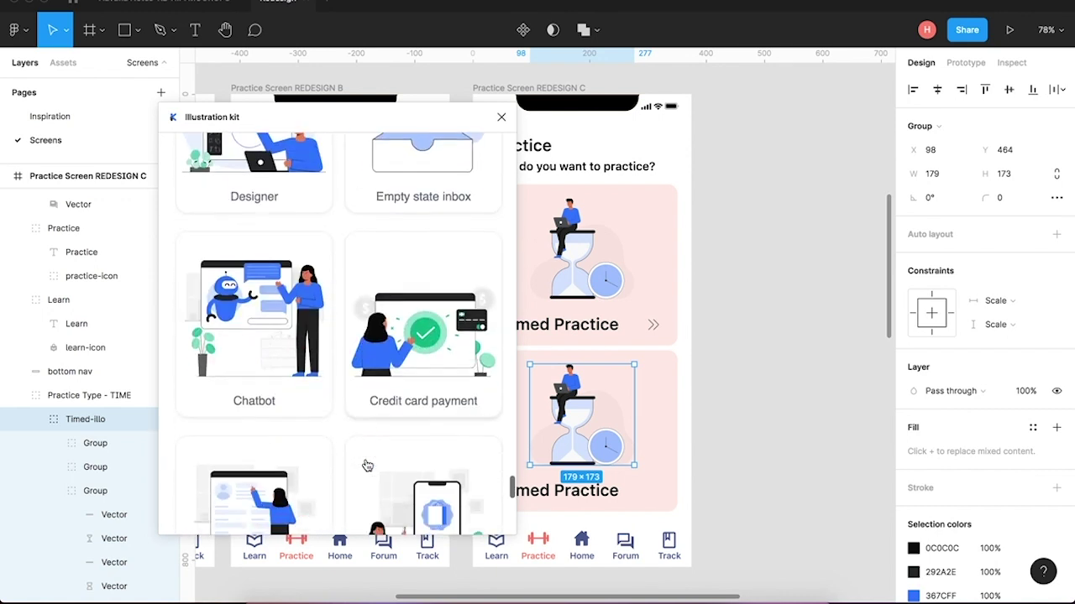
scroll(366, 461, "down", 8)
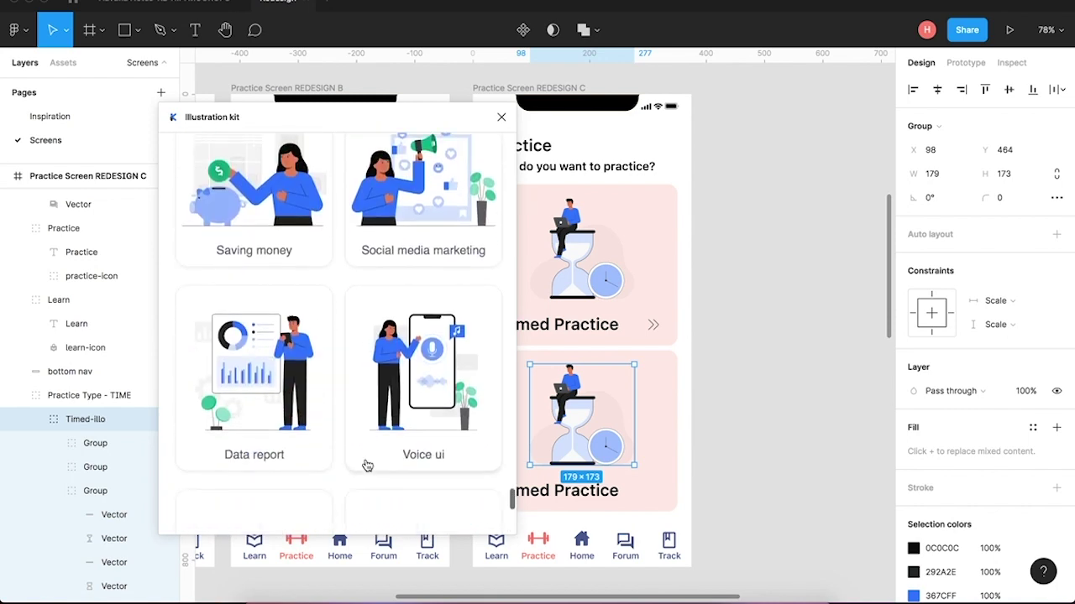
scroll(367, 466, "down", 8)
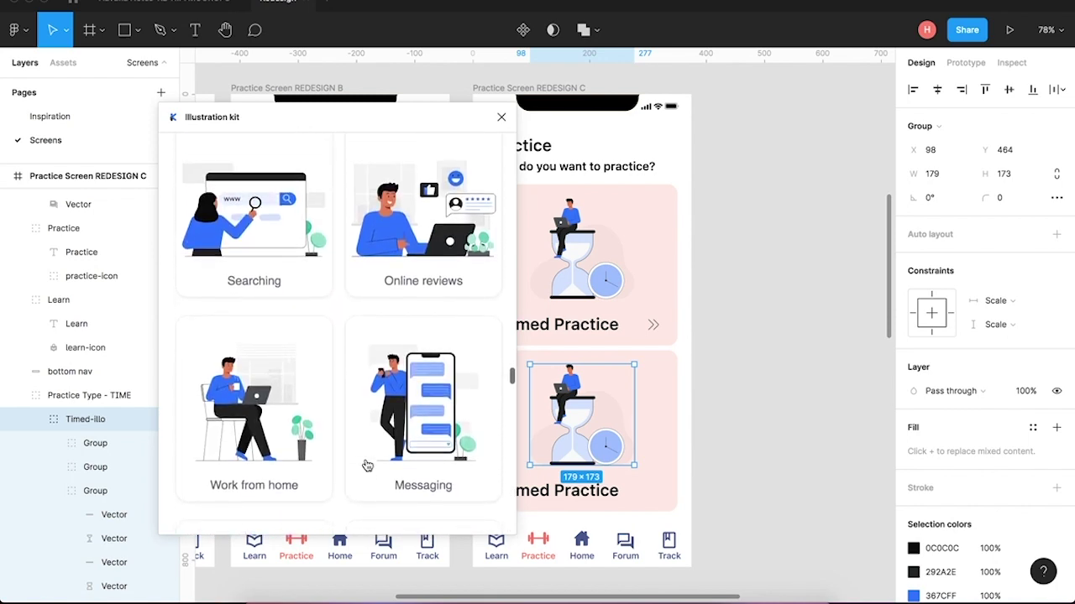
scroll(367, 466, "down", 6)
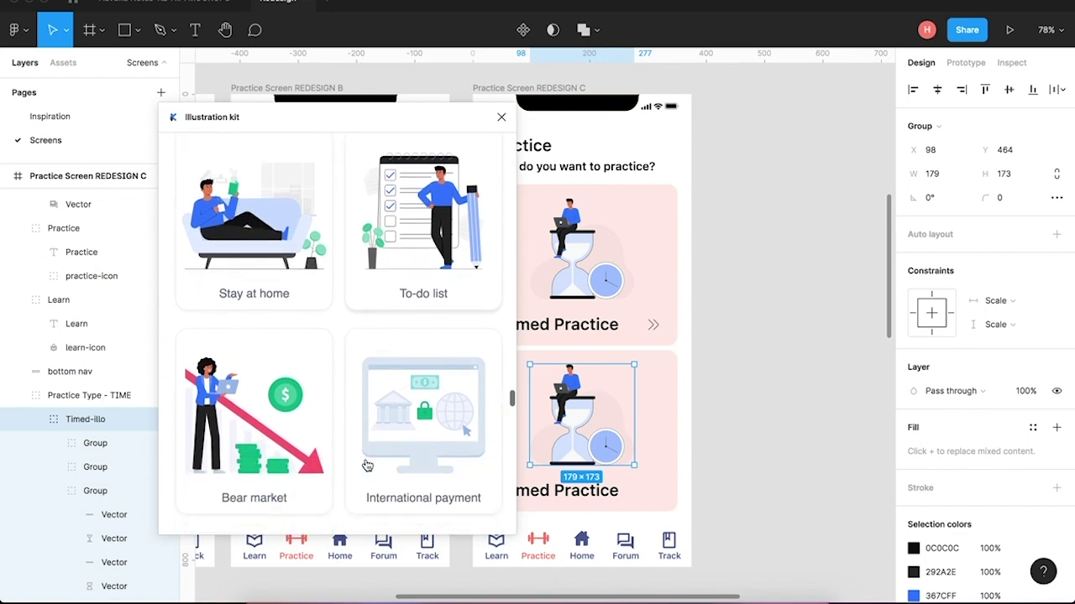
scroll(367, 466, "down", 8)
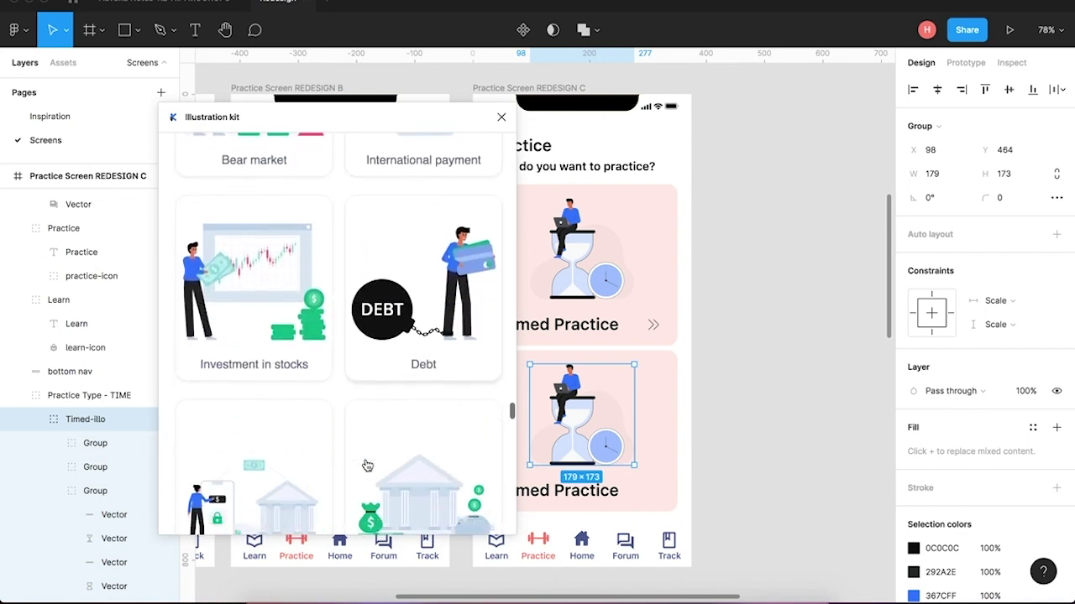
scroll(367, 466, "down", 8)
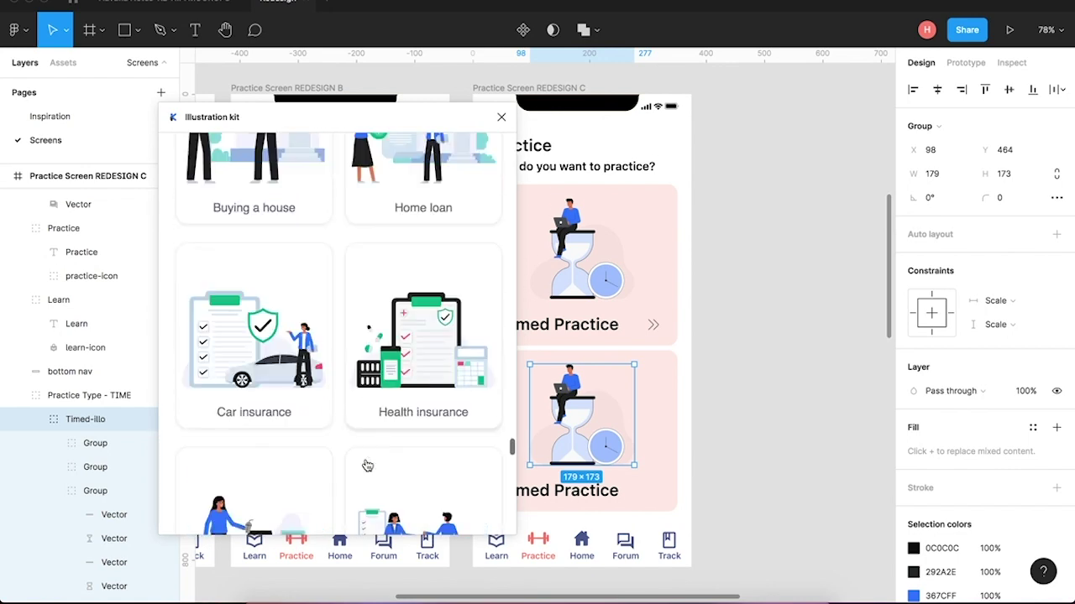
scroll(367, 466, "down", 10)
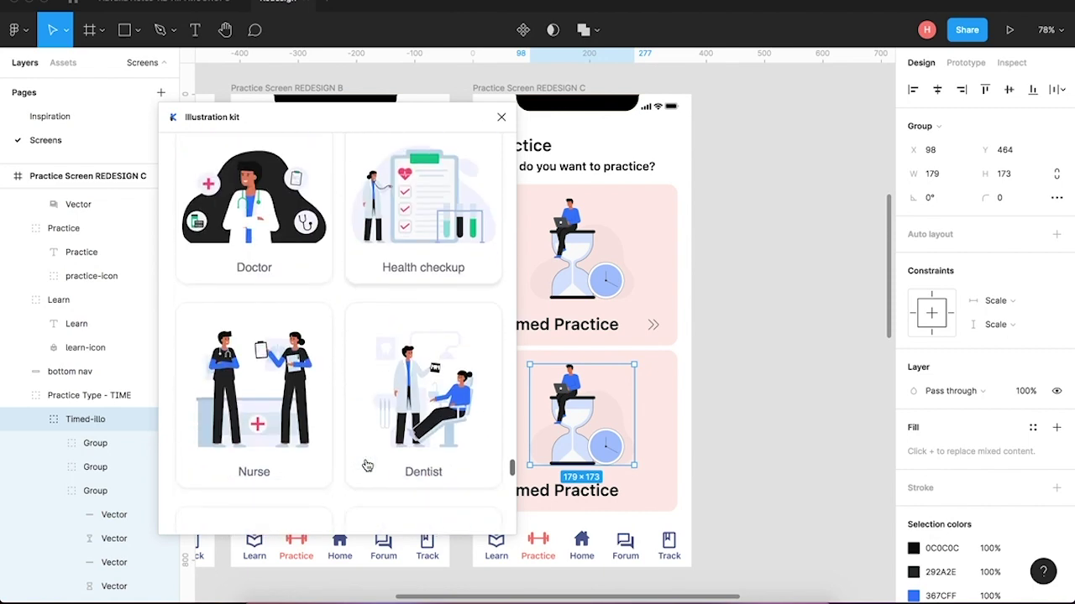
scroll(367, 466, "down", 1)
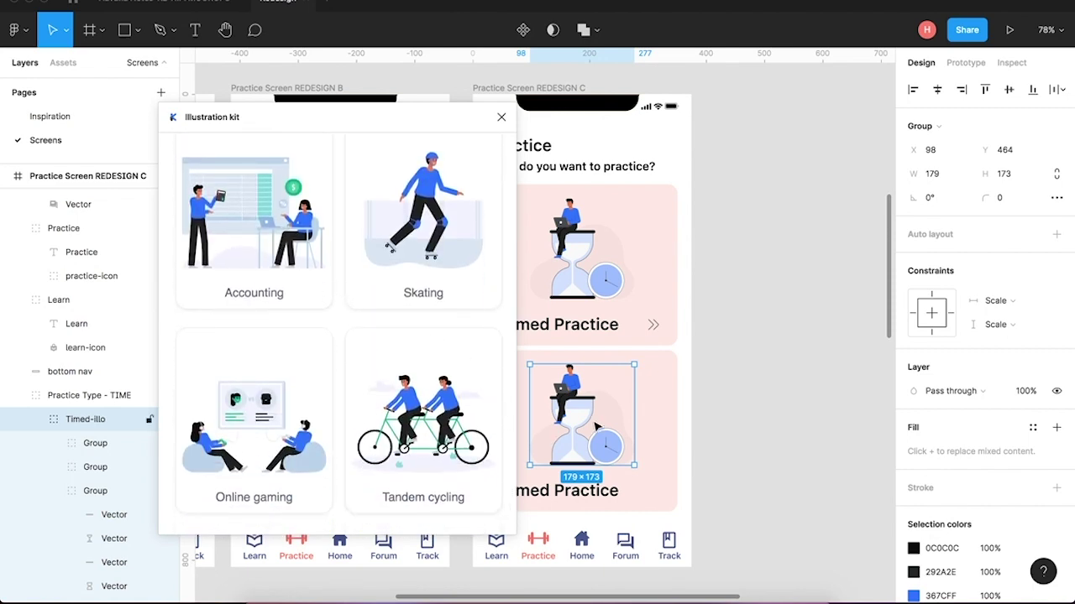
scroll(597, 411, "up", 5)
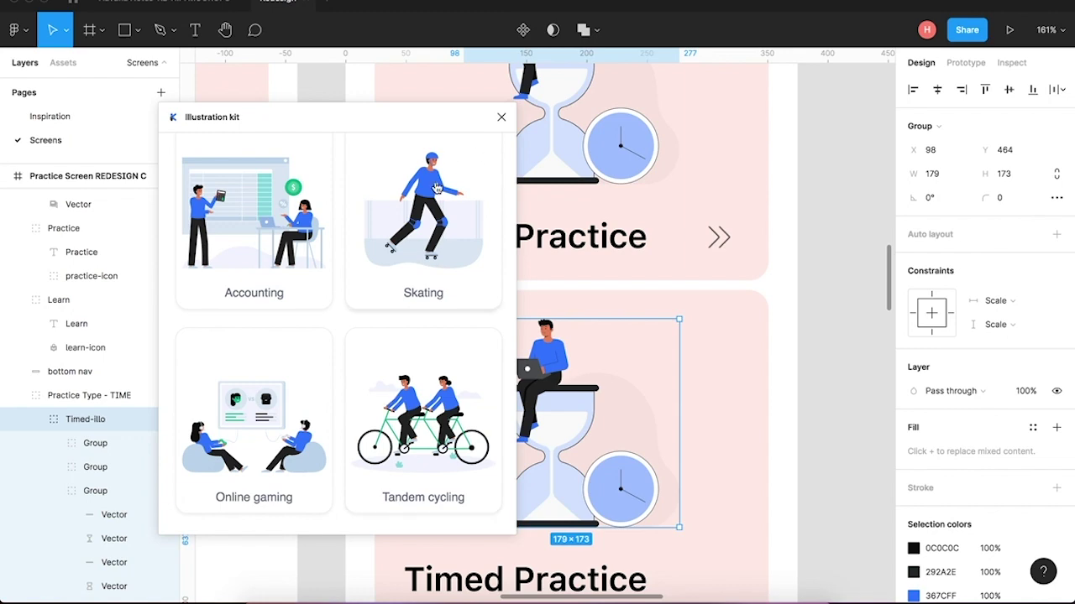
scroll(322, 245, "down", 10)
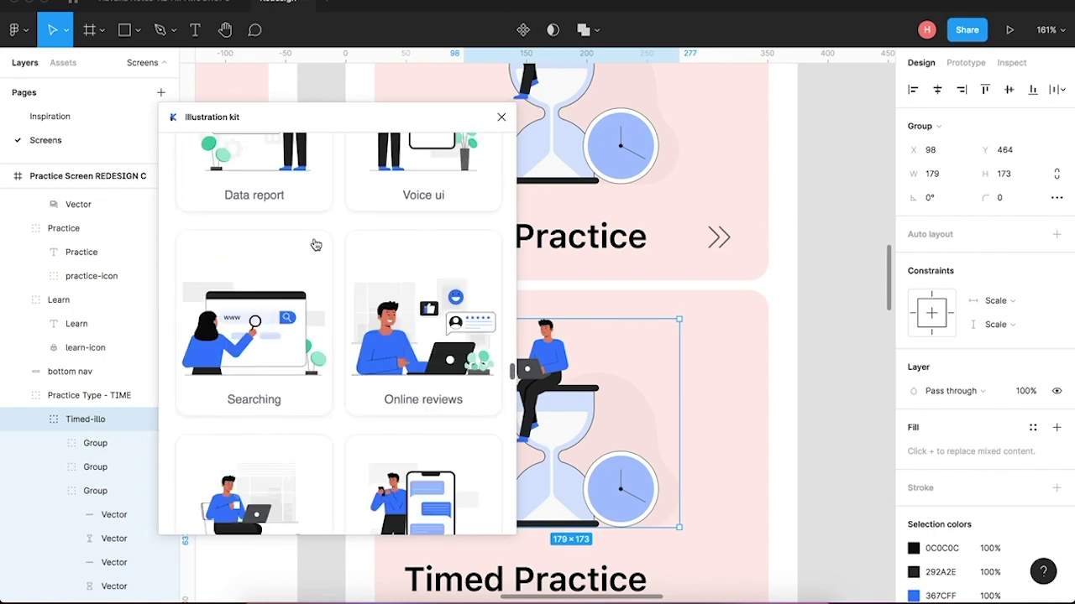
scroll(315, 245, "up", 2)
scroll(316, 244, "up", 3)
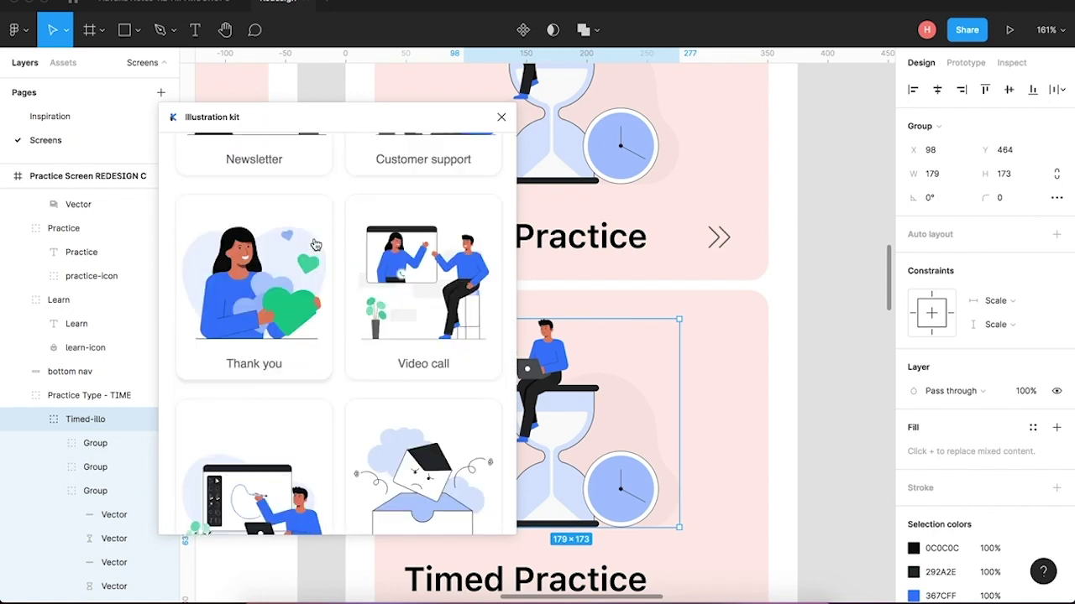
scroll(315, 245, "up", 5)
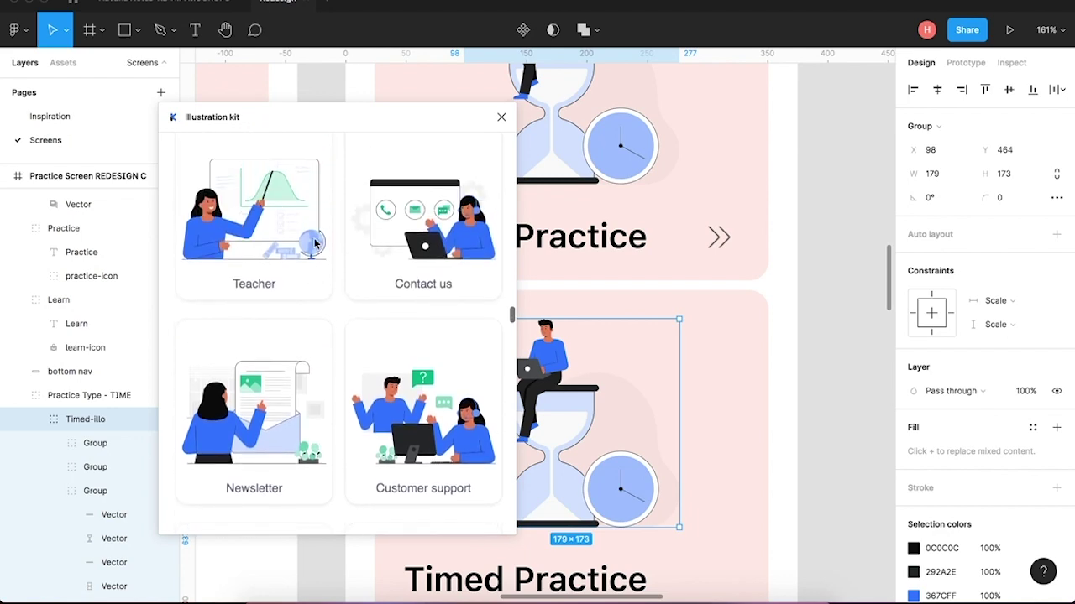
scroll(315, 245, "up", 3)
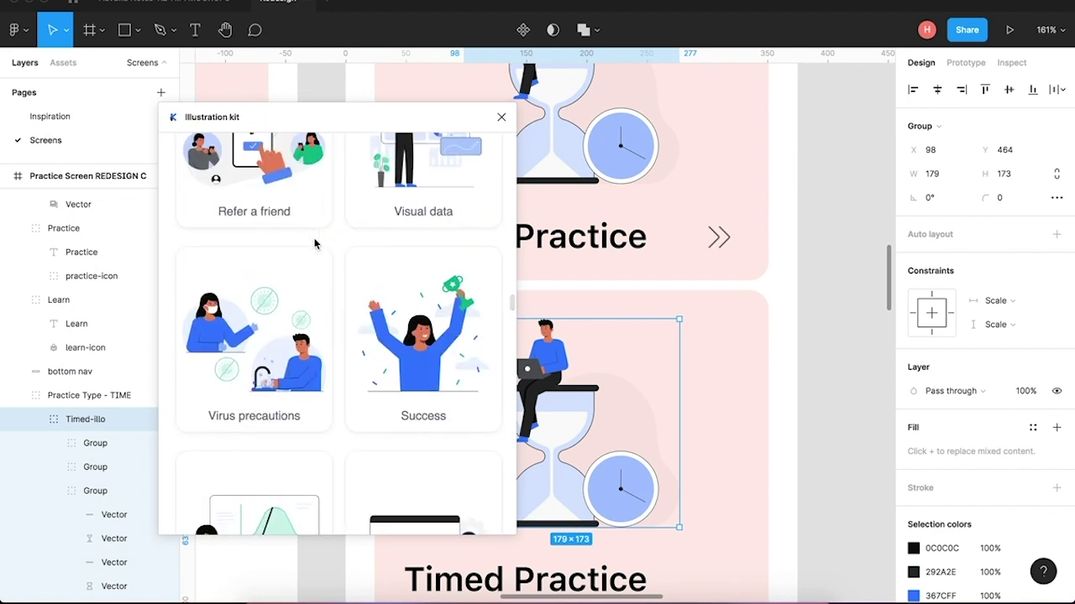
Insert the Upload photos illustration from the kit onto the canvas and delete the empty Upload photos frame that comes with it.
scroll(316, 244, "up", 5)
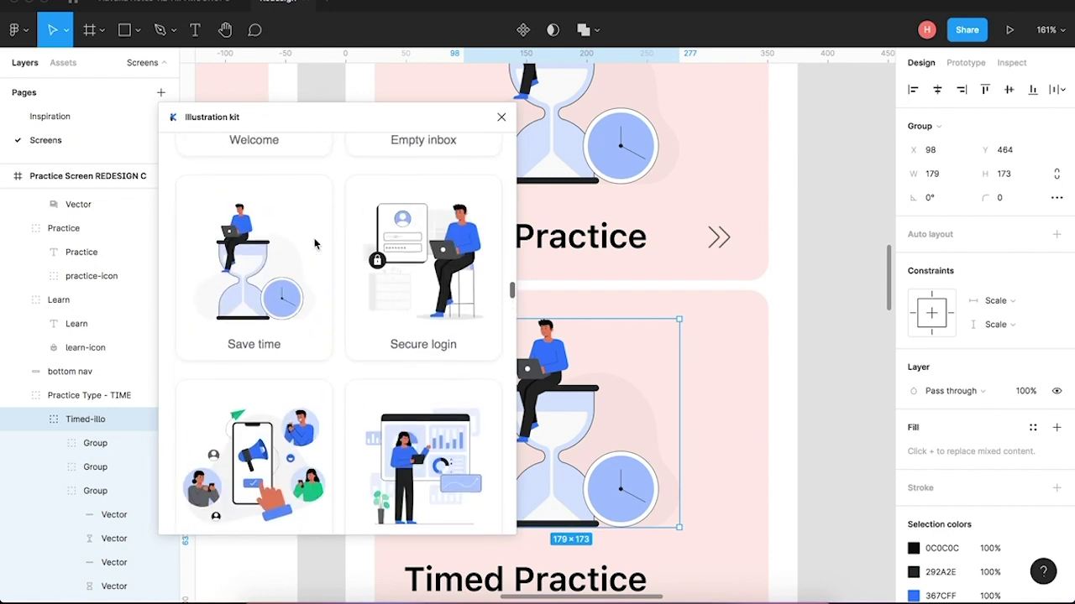
scroll(316, 245, "up", 5)
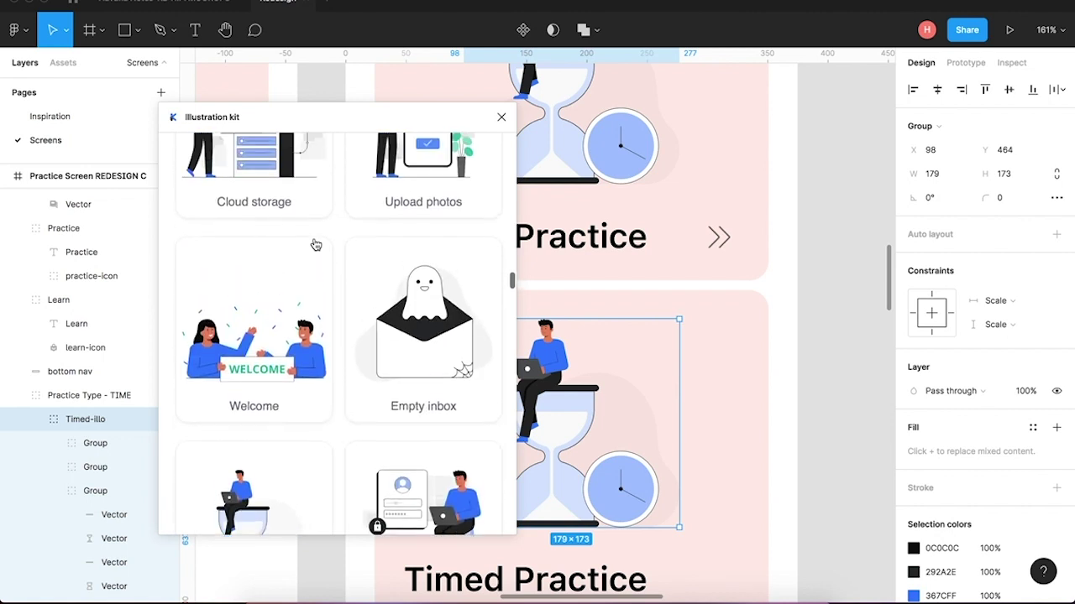
scroll(316, 244, "up", 2)
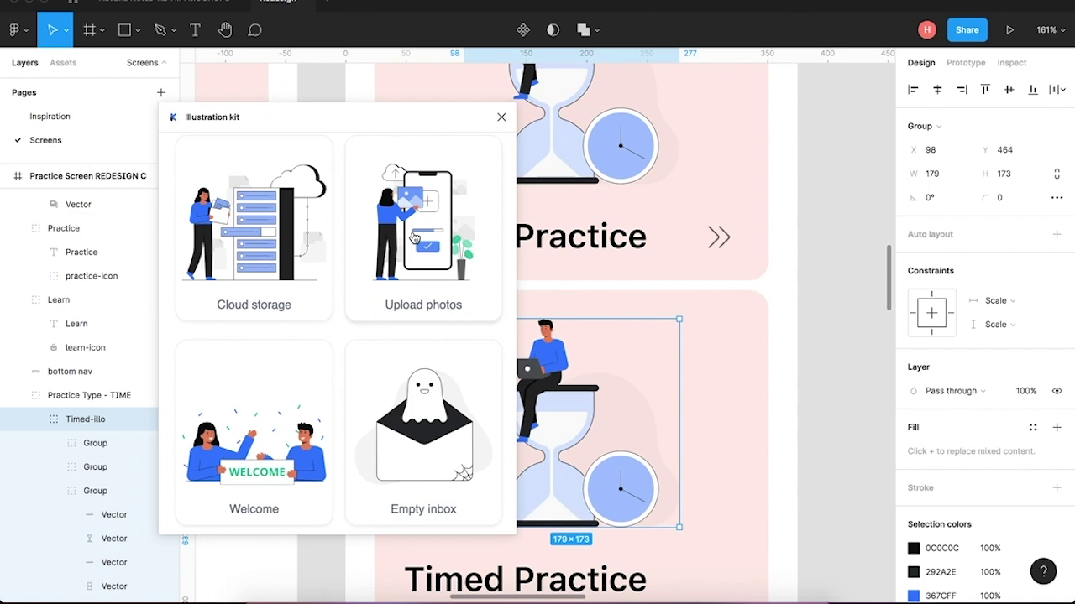
left_click_drag(428, 248, 605, 464)
scroll(729, 451, "down", 10)
scroll(781, 452, "down", 1)
left_click(758, 346)
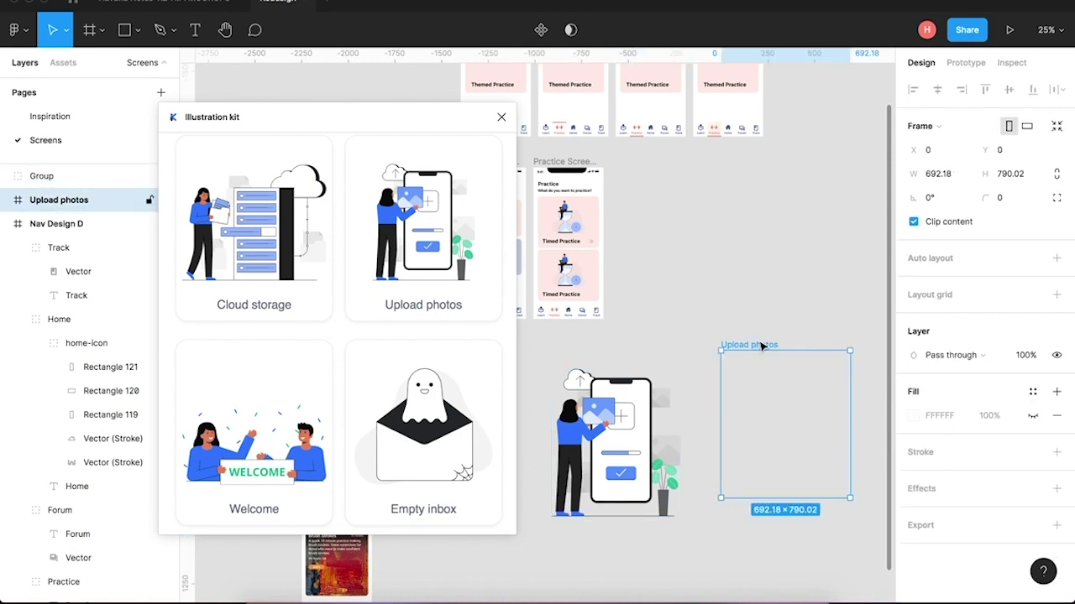
key("Delete")
Copy the Upload photos illustration, close the Illustration kit, and paste it in place of the hourglass group in the lower REDESIGN C card.
left_click(575, 407)
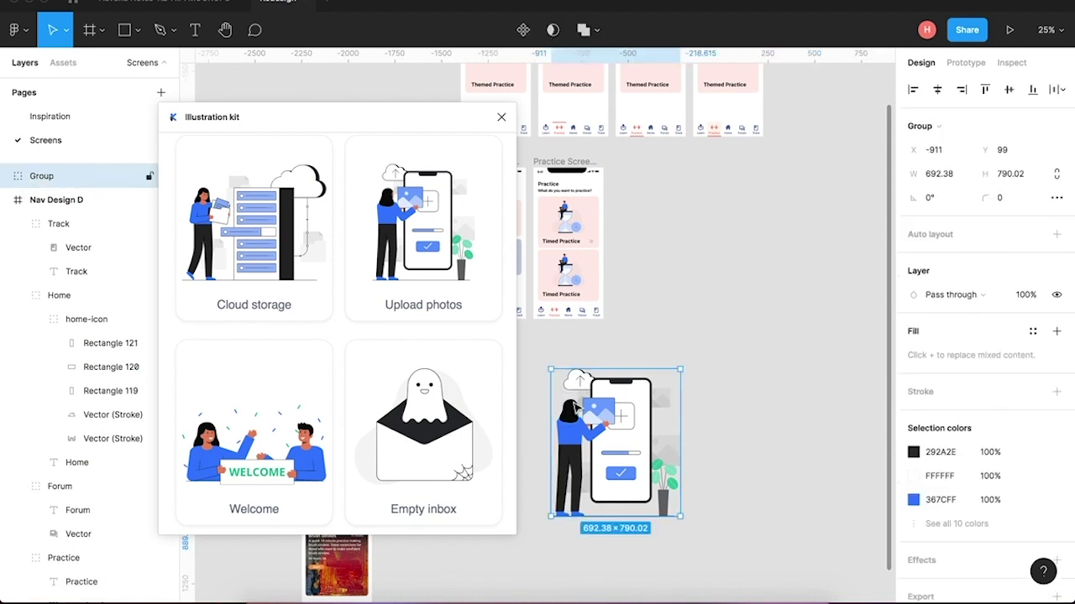
left_click(569, 281)
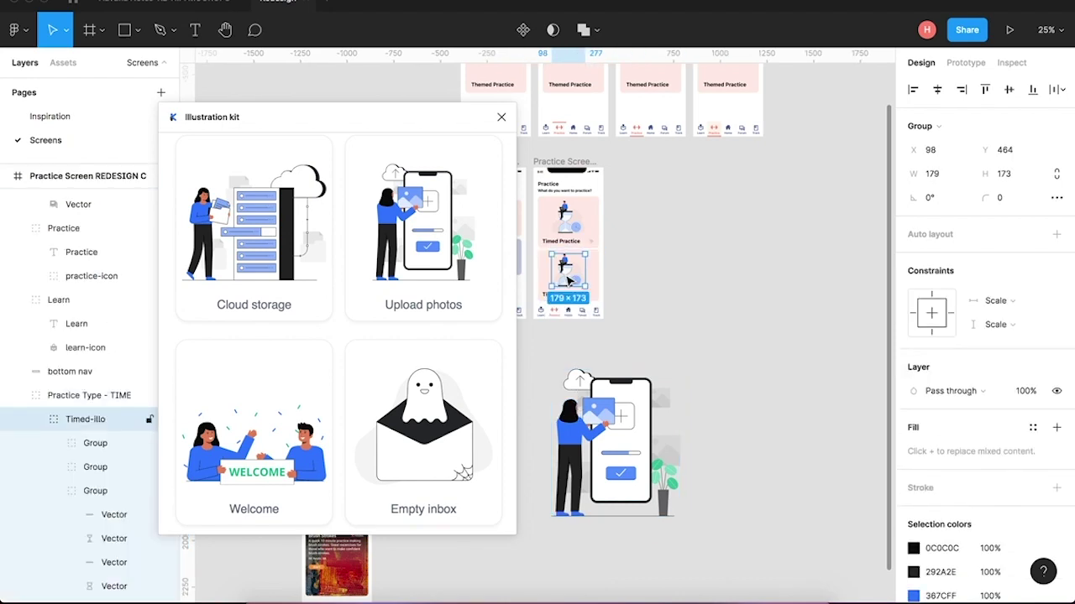
left_click(502, 118)
scroll(568, 285, "up", 5)
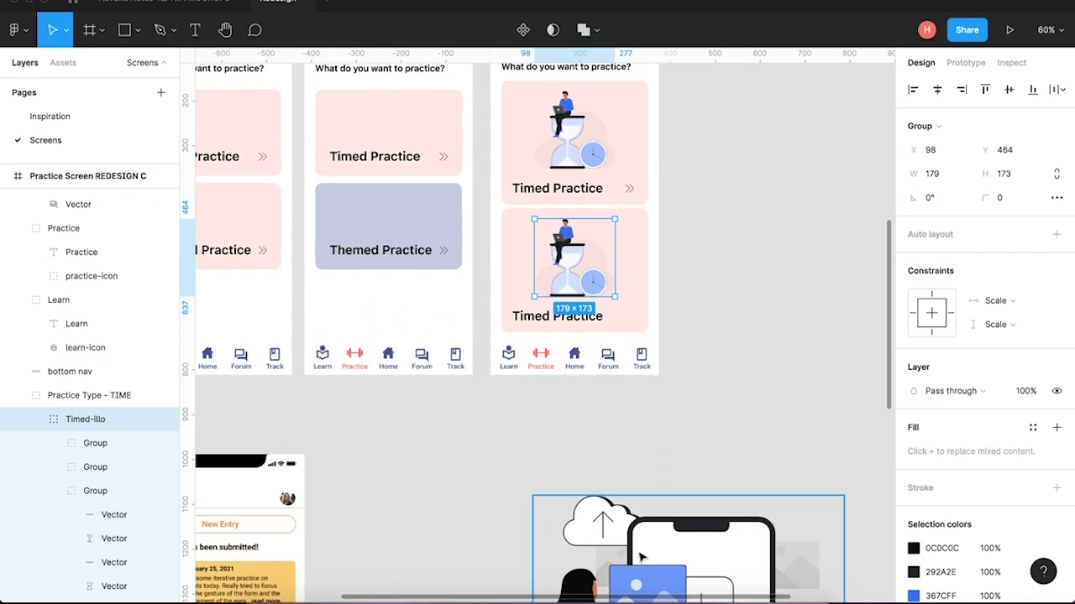
scroll(594, 267, "up", 5)
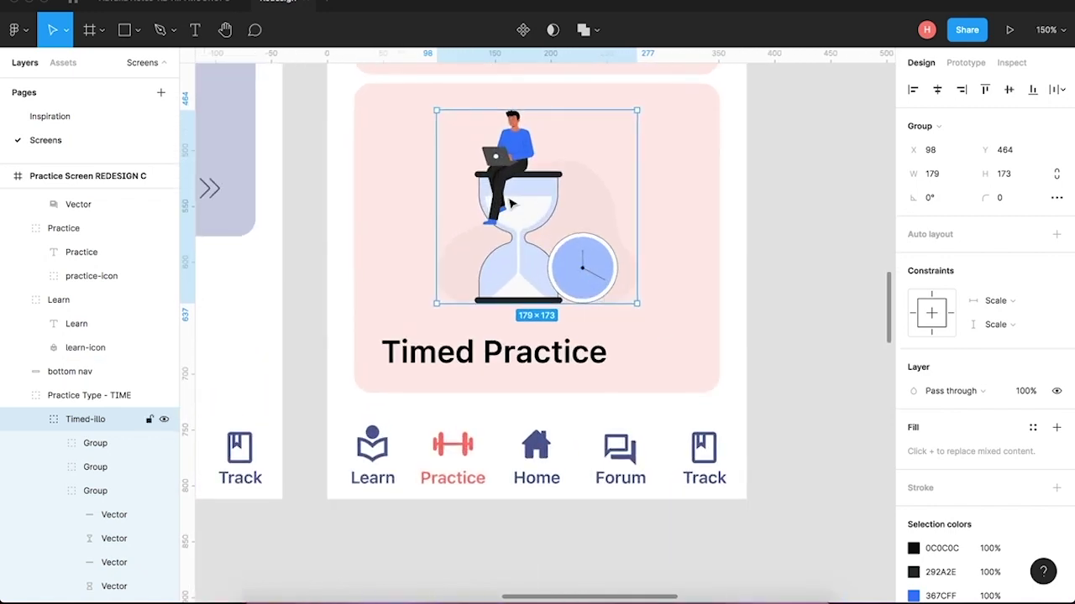
scroll(509, 202, "up", 1)
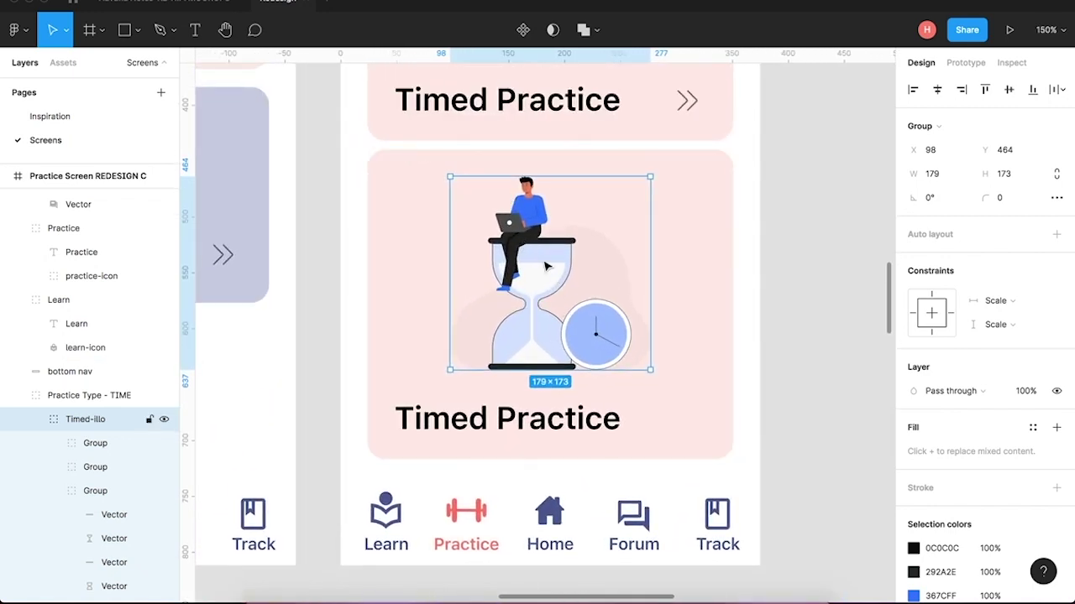
right_click(545, 266)
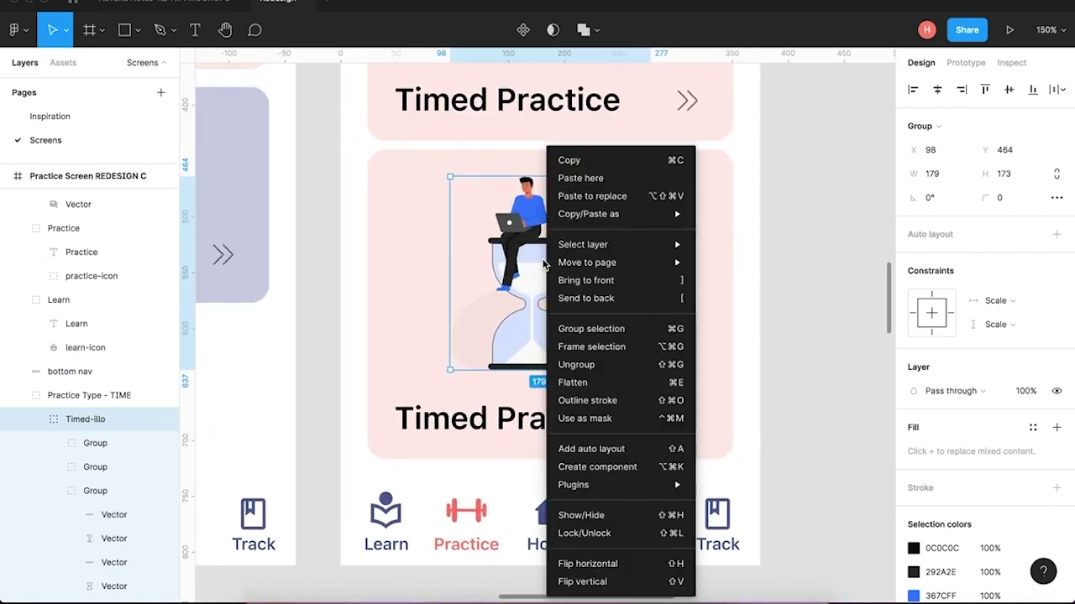
left_click(598, 195)
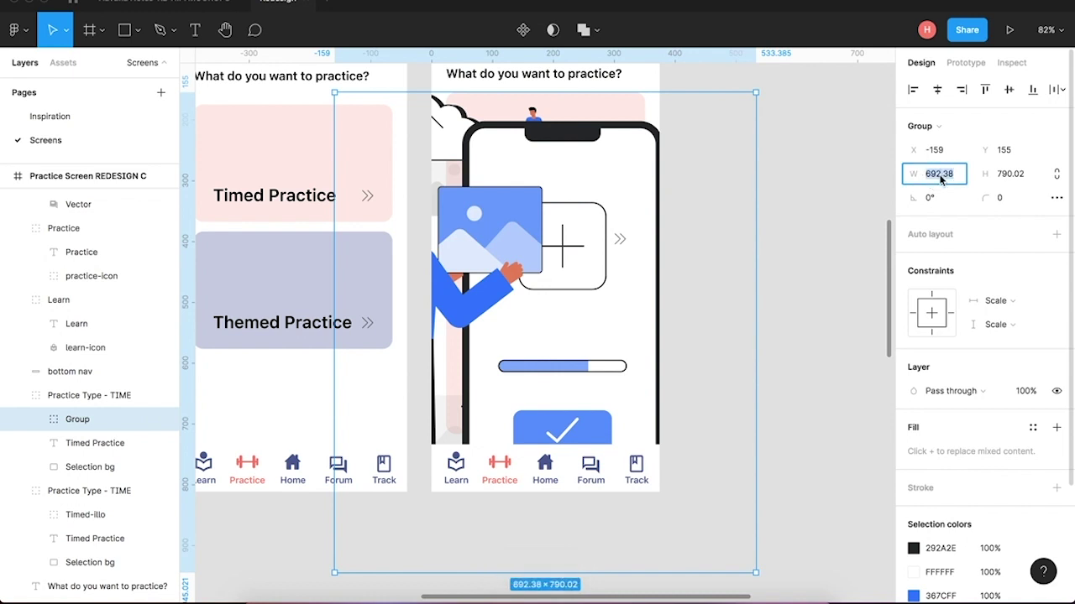
type("100")
key("Return")
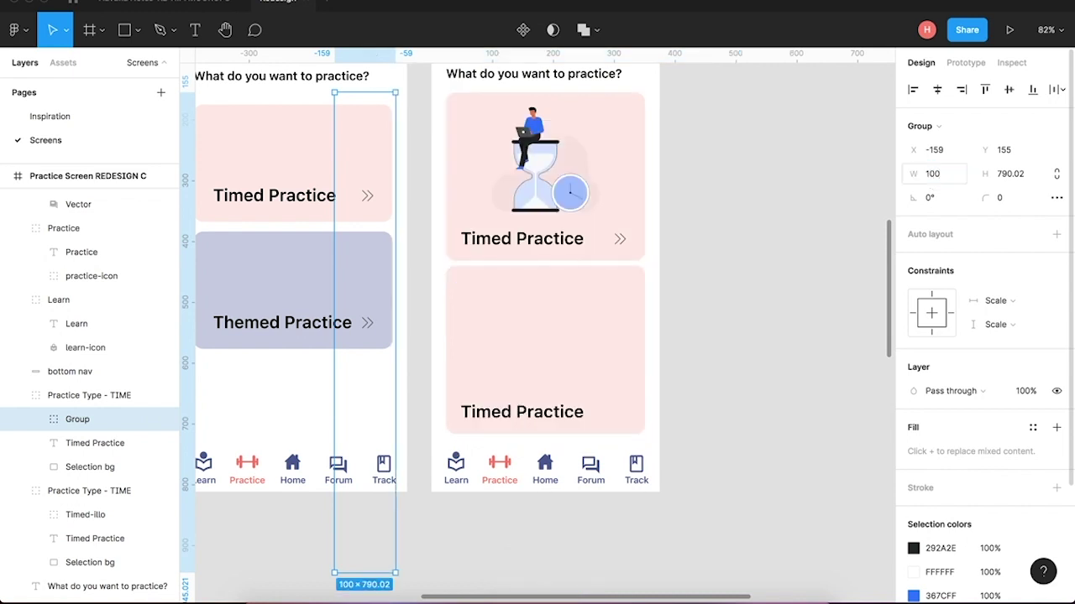
left_click(792, 372)
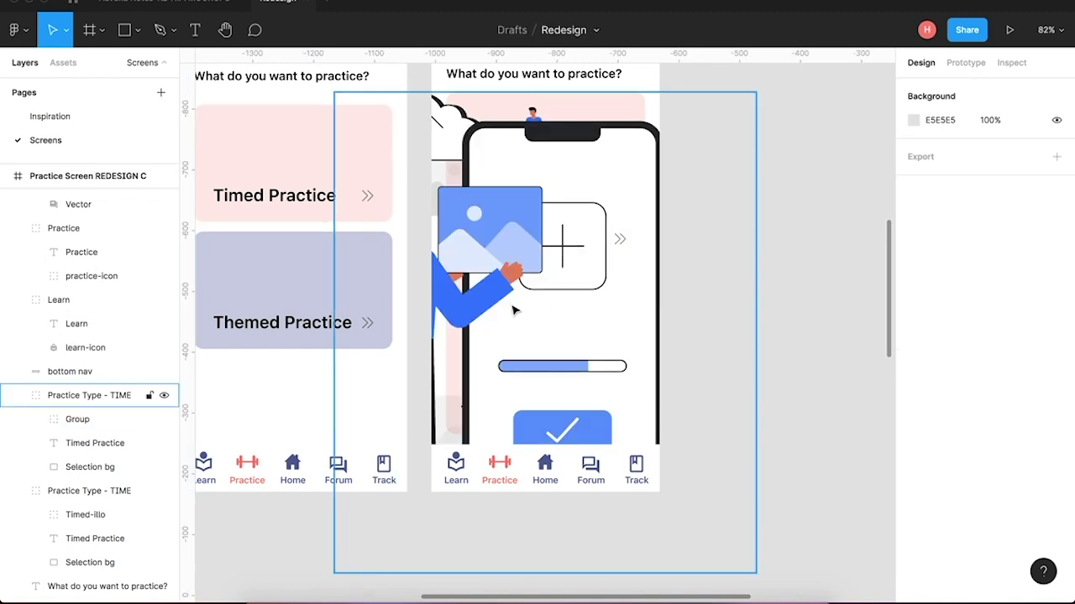
left_click(413, 171)
left_click_drag(335, 95, 514, 351)
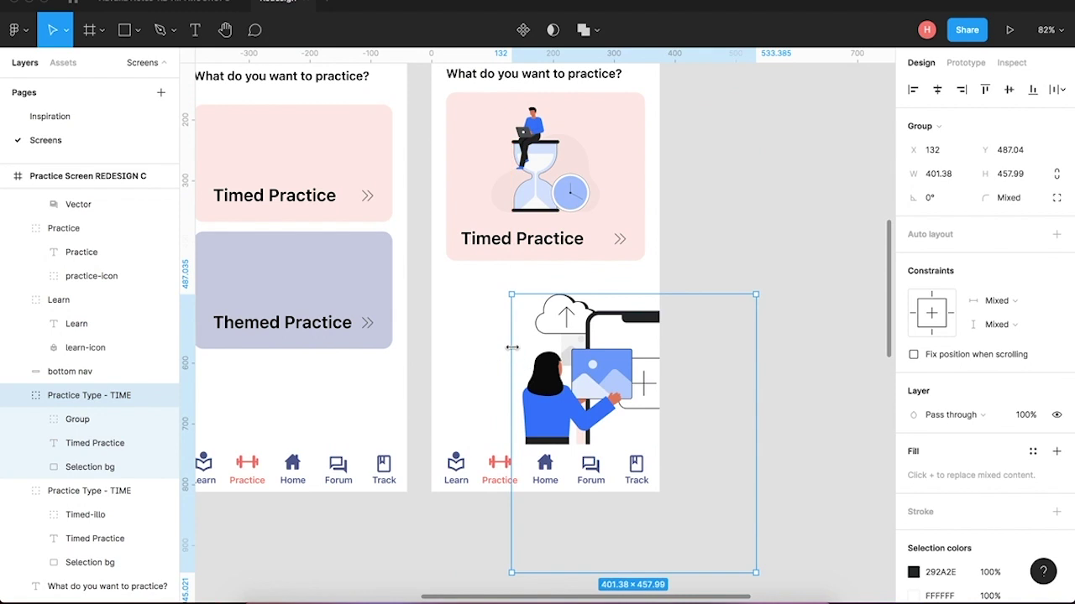
key("ctrl+z")
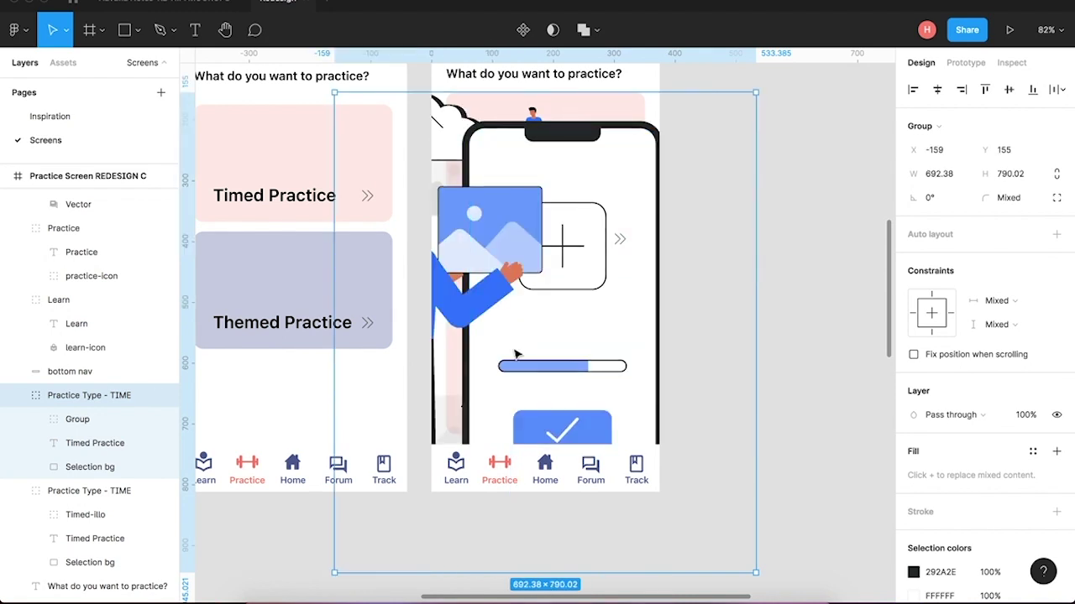
Scale the pasted illustration group proportionally to about 151 × 173 and place it in the lower card at X 109, Y 470.
left_click(79, 420)
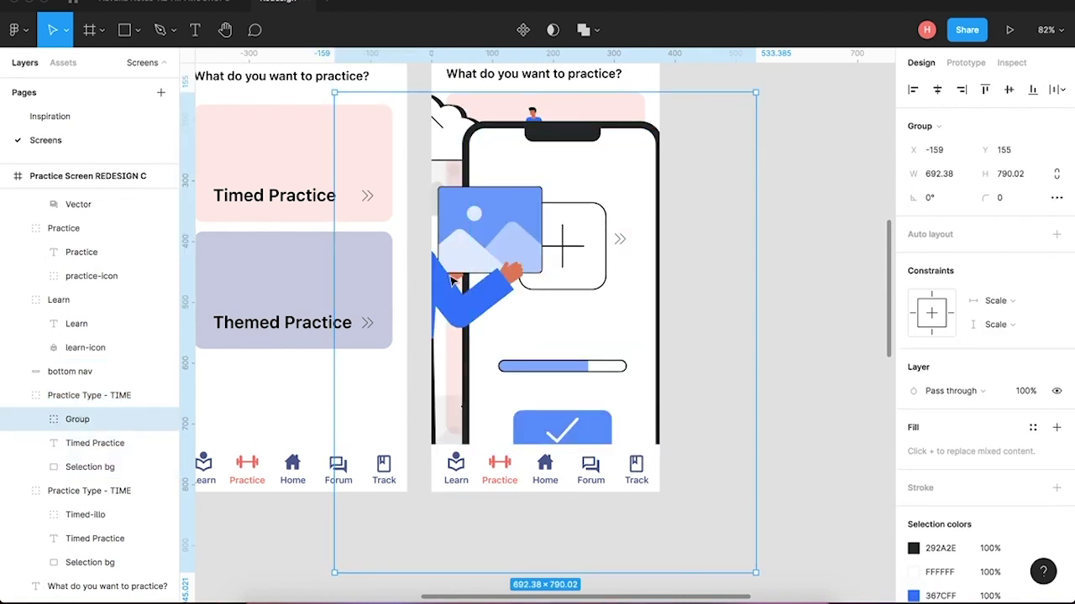
left_click_drag(355, 141, 524, 335)
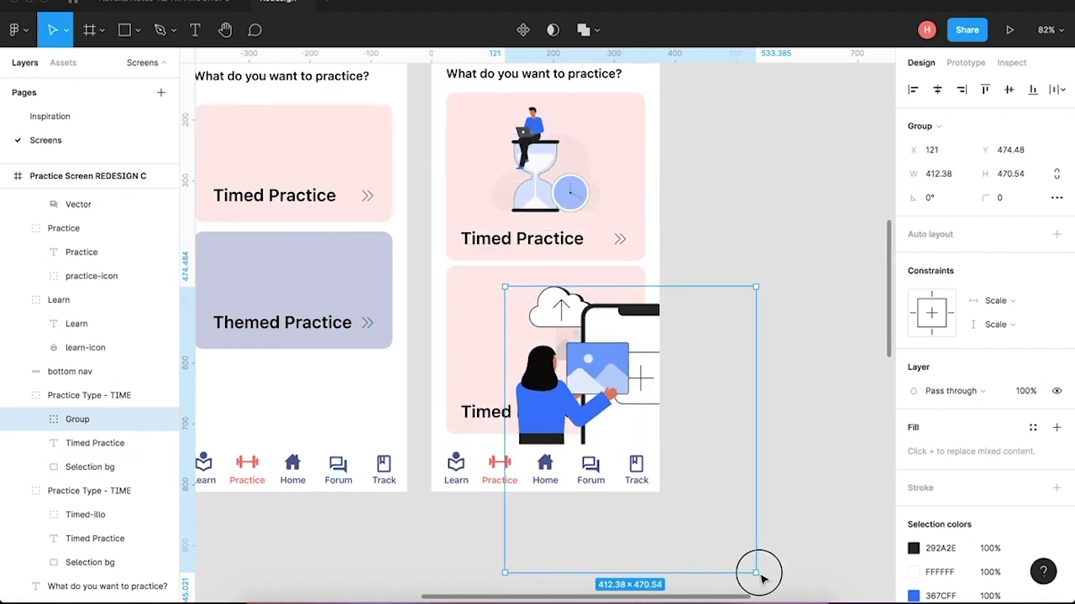
left_click_drag(758, 576, 547, 400)
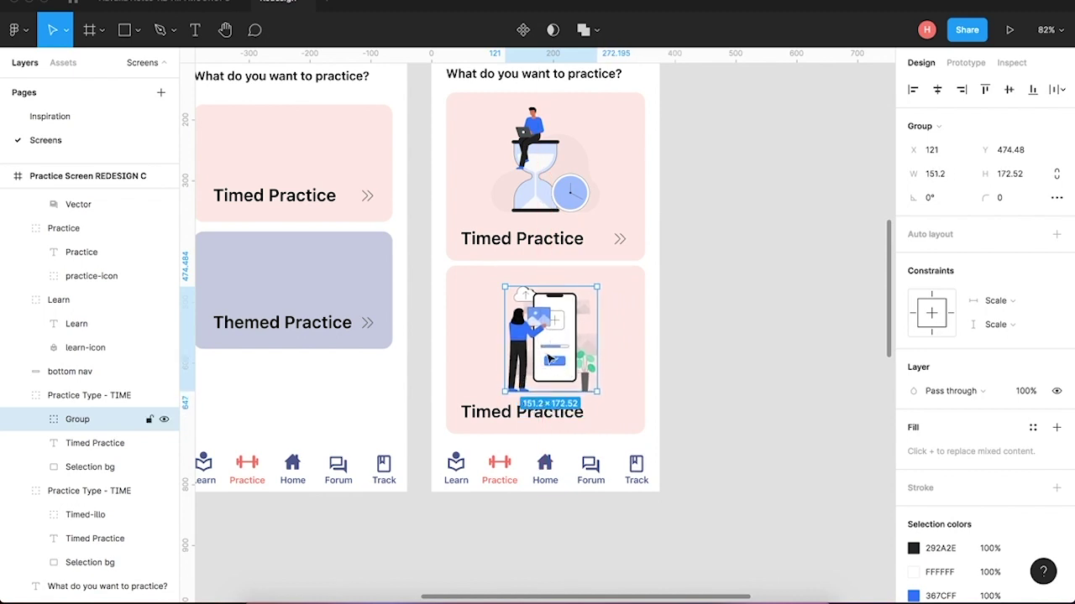
left_click_drag(546, 345, 544, 342)
Check the illustration's spacing within the lower card and rename its group Themed-illo.
left_click(621, 356)
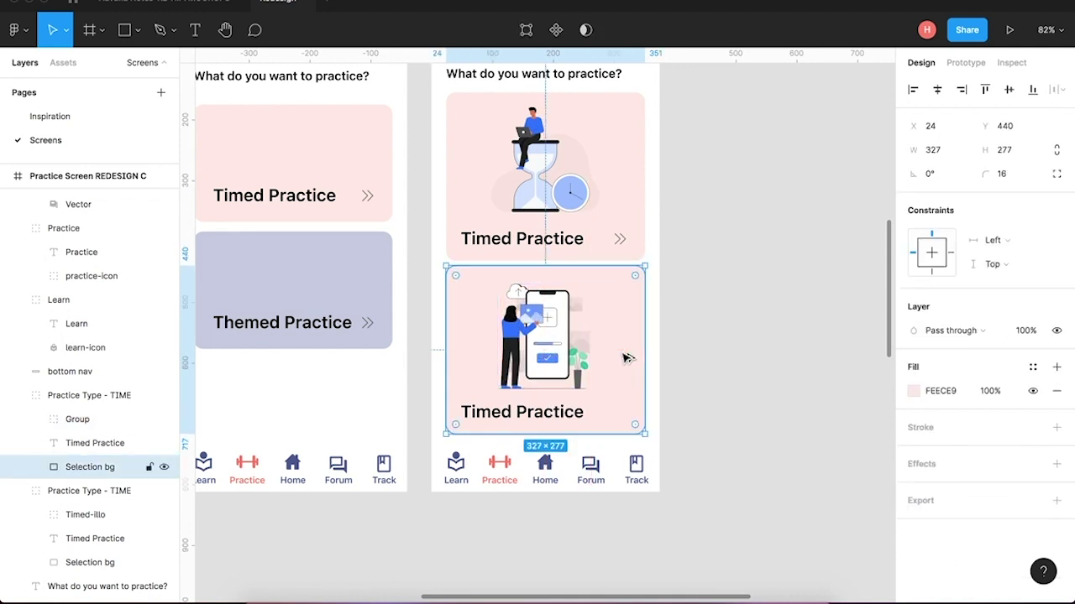
left_click(744, 405)
left_click(554, 350)
left_click(546, 345)
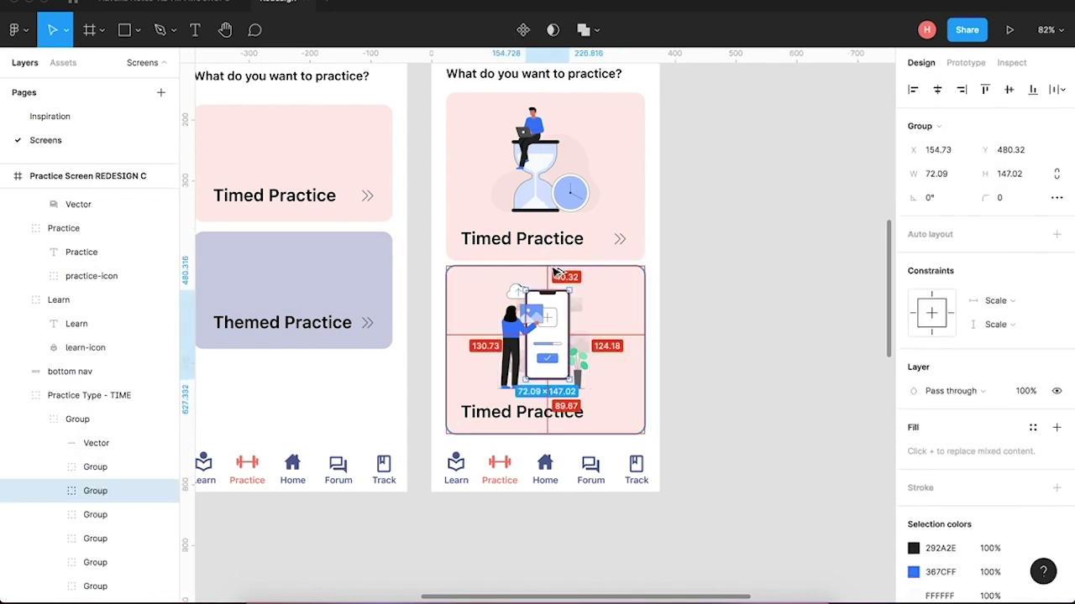
double_click(556, 359)
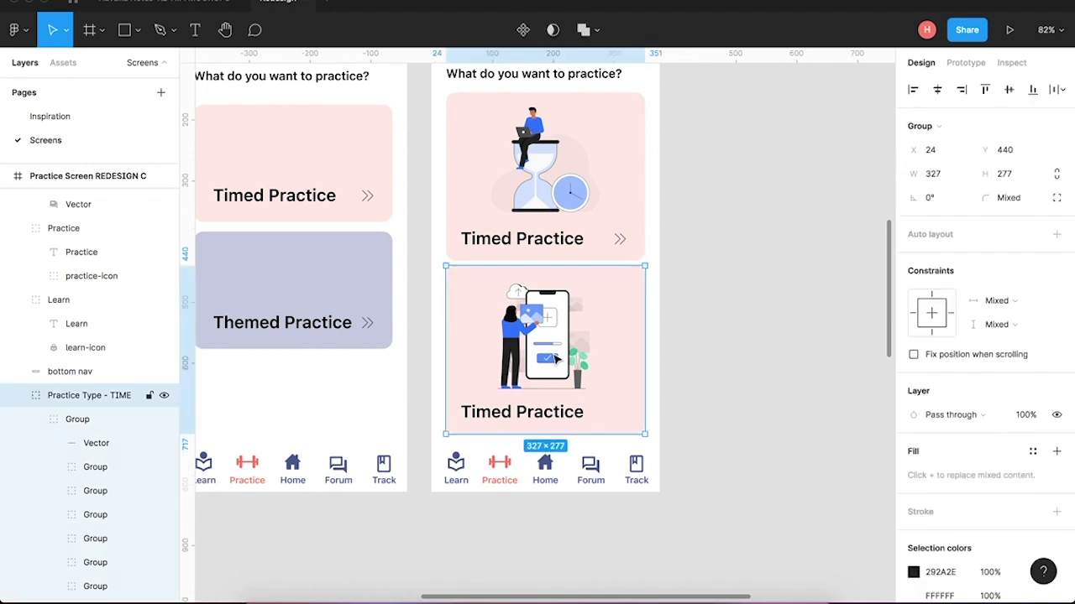
key("ctrl+r")
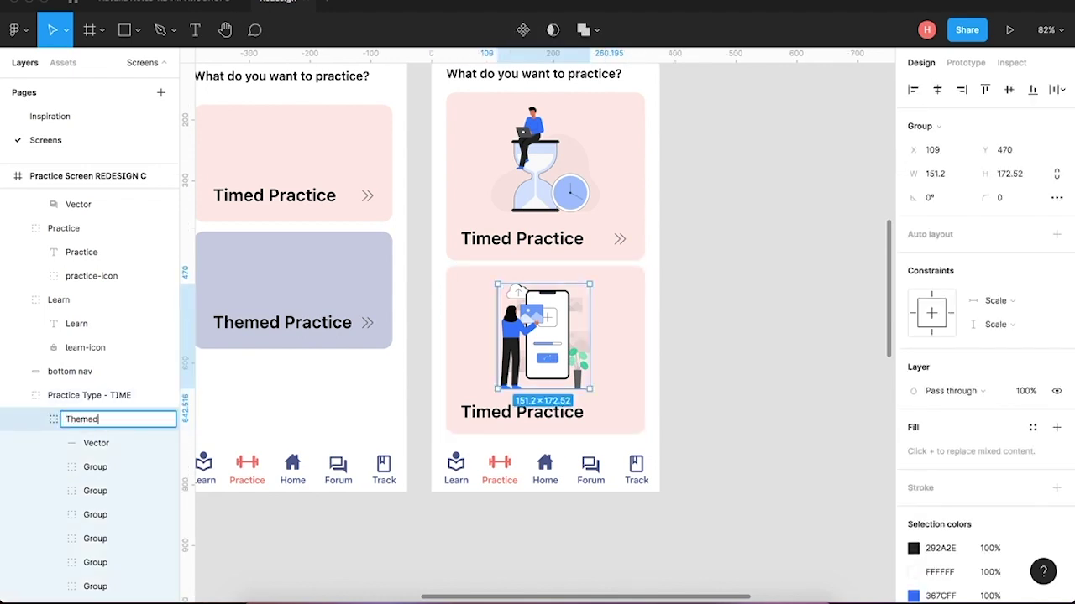
key("Return")
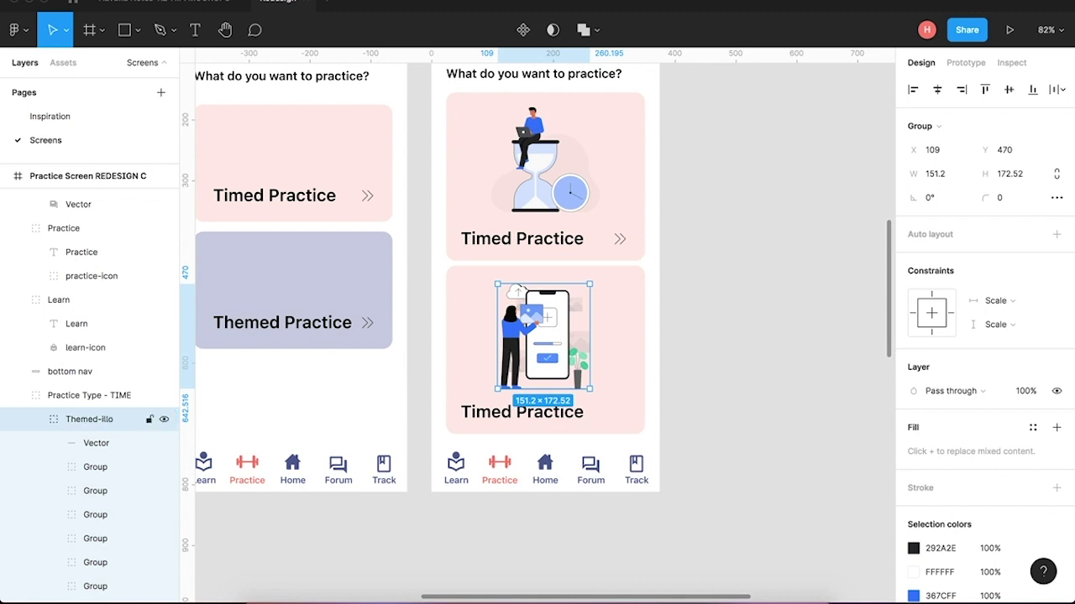
Nudge the Themed-illo group up to Y 464, leaving 24 between it and the card's upper edge.
key("alt")
key("shift+2")
key("Up")
key("Up")
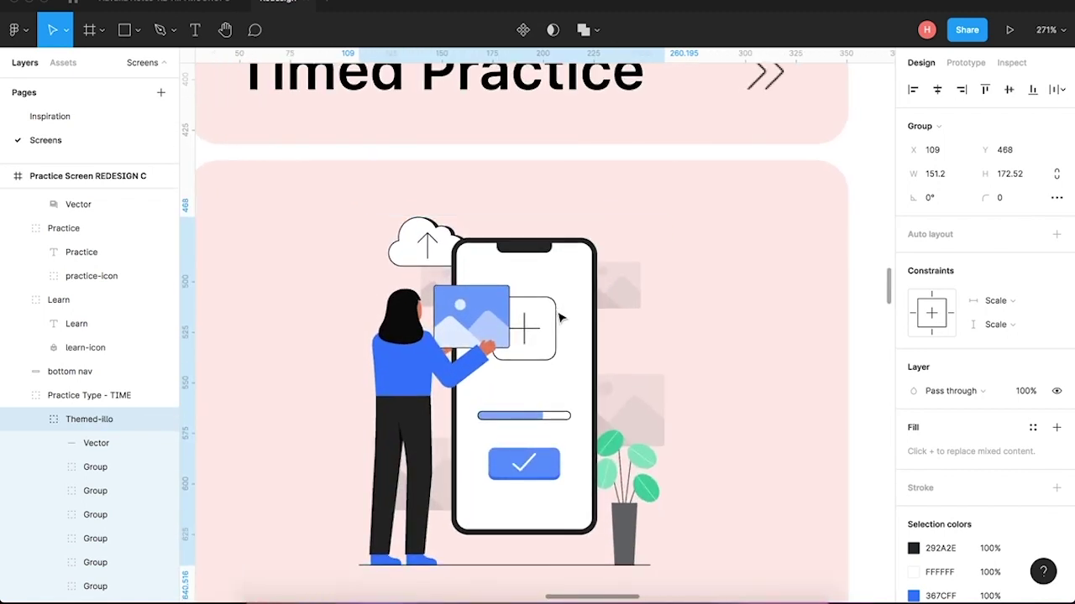
key("Up")
key("Up")
key("Up")
key("Up")
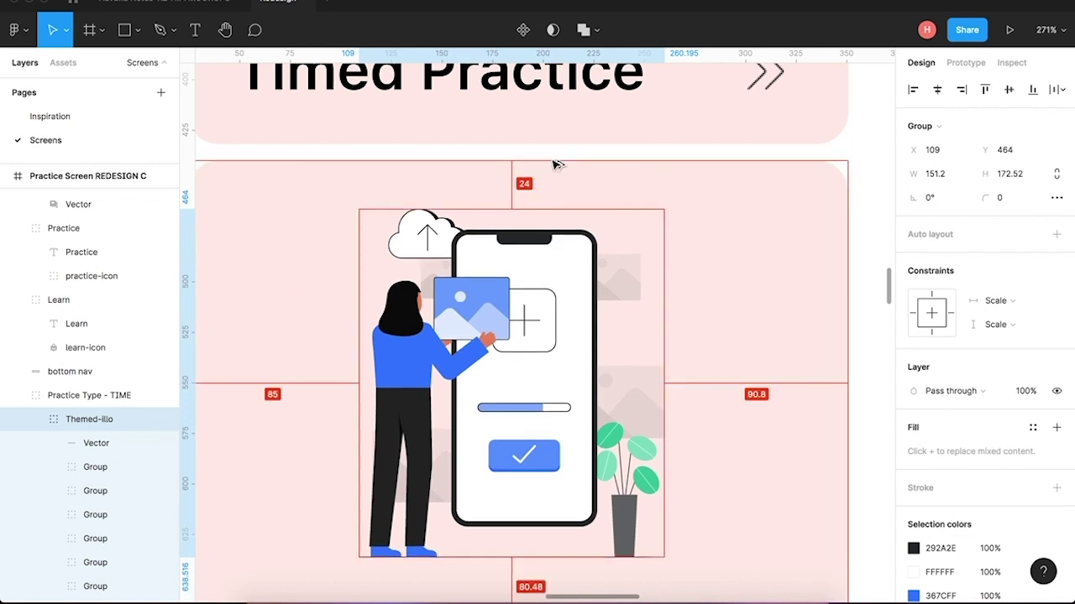
scroll(554, 164, "down", 5)
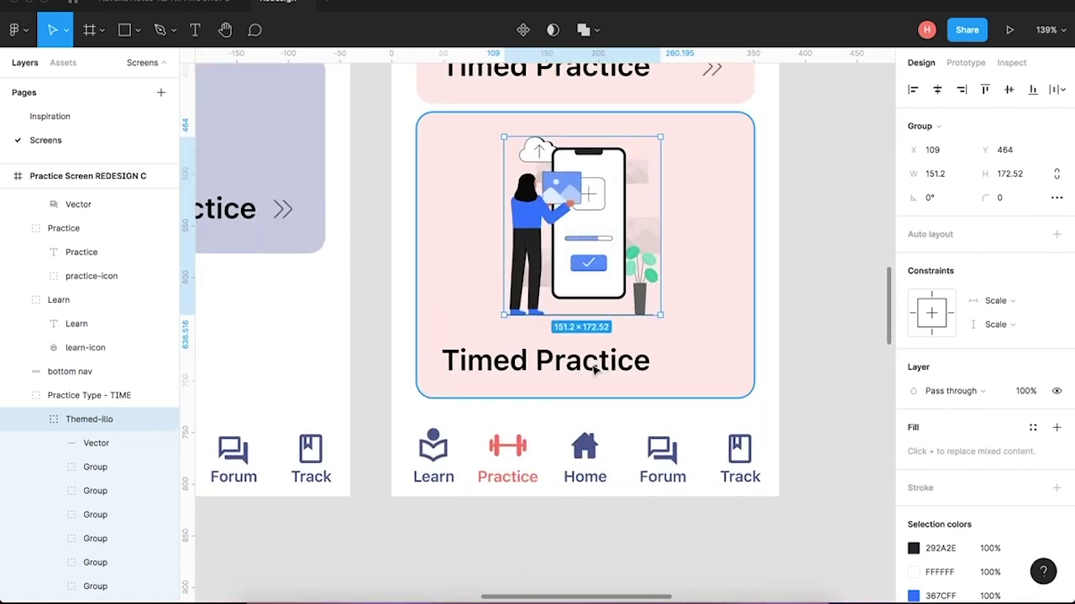
Change the lower REDESIGN C card's title text to "Themed Practice".
left_click(579, 371)
double_click(491, 363)
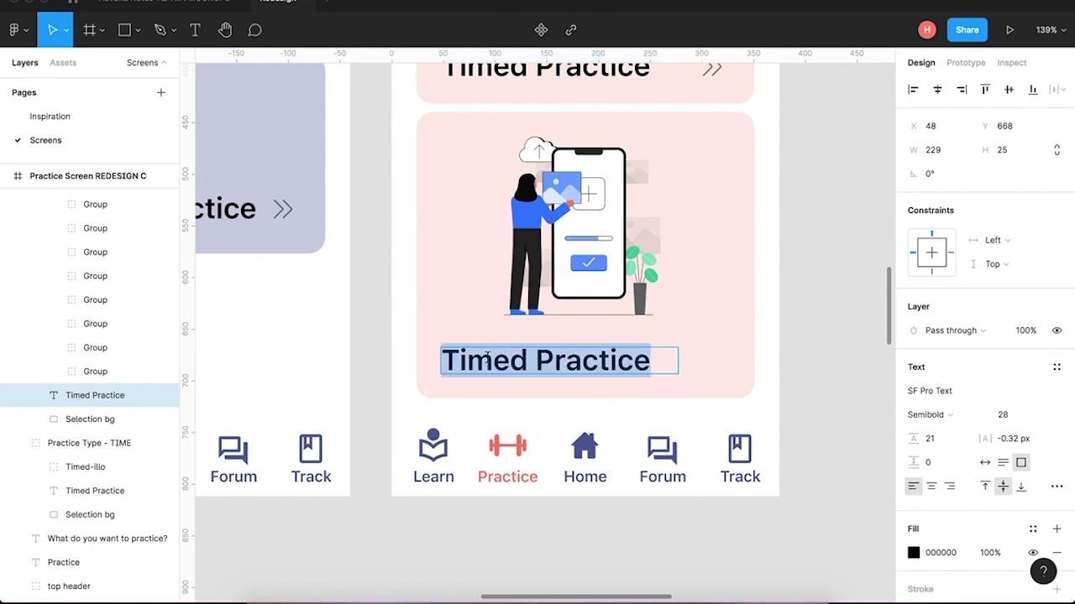
double_click(488, 360)
type("Theme")
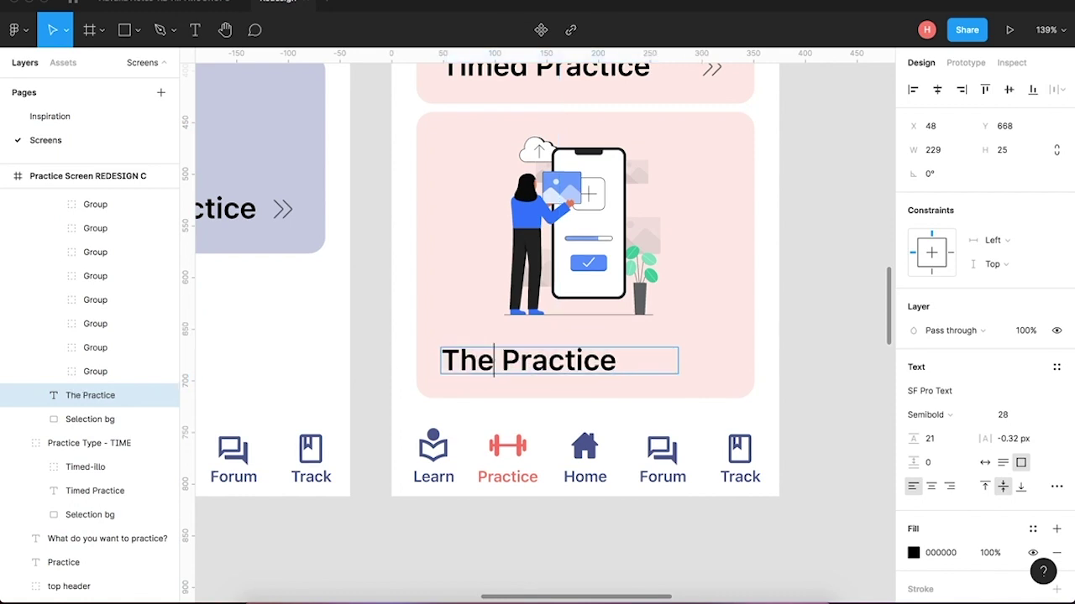
type("d")
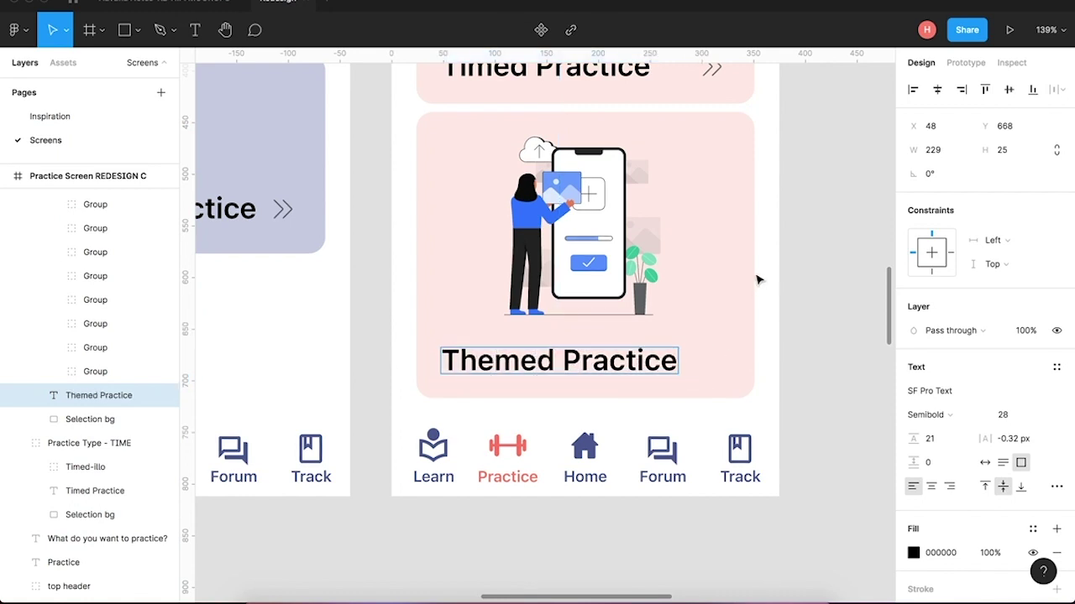
key("Escape")
Copy the upper card's double-arrow icon into the lower card and align it beside the Themed Practice title at X 301, Y 671.
left_click(709, 71)
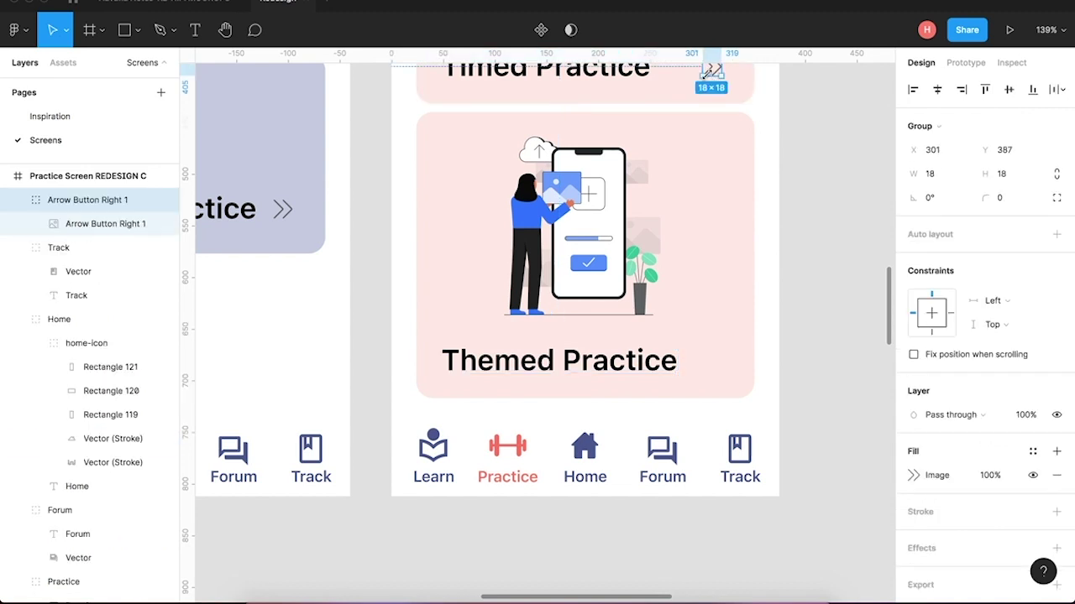
left_click(784, 135)
left_click(712, 70)
left_click(689, 367)
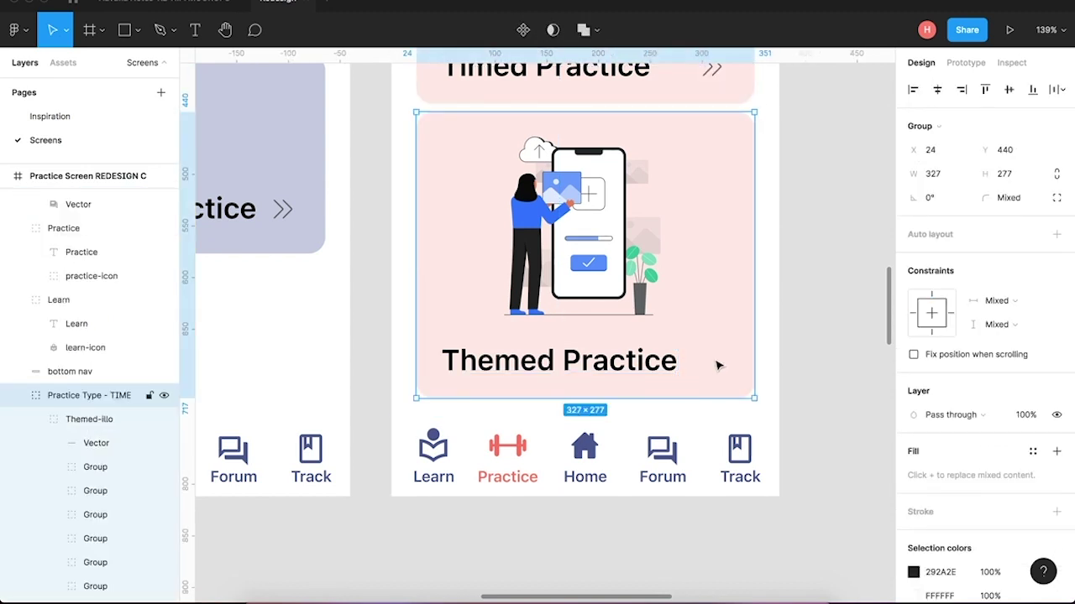
double_click(718, 365)
key("ctrl+v")
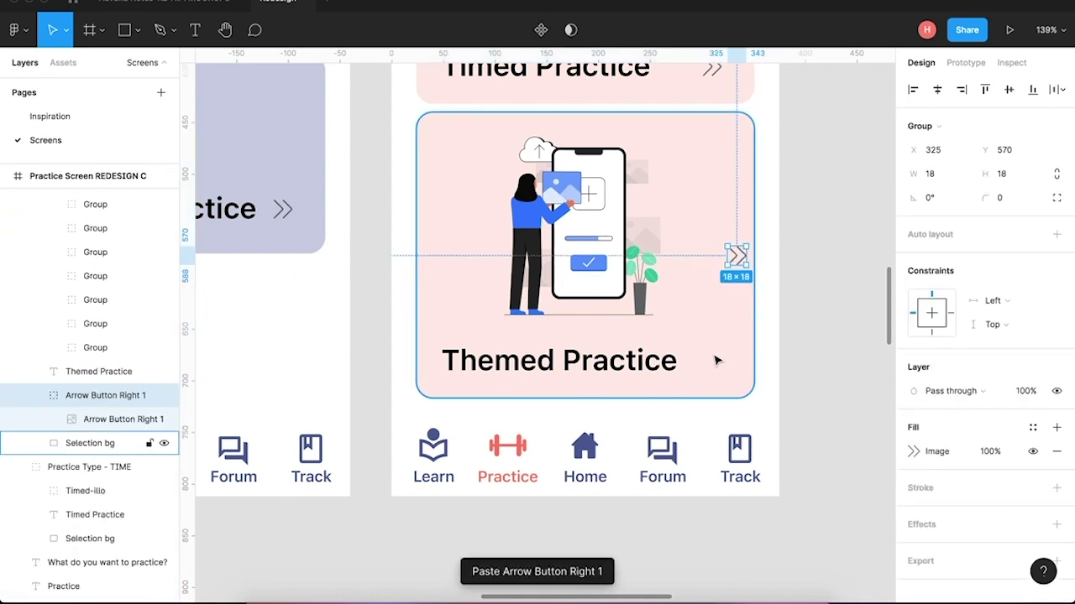
left_click_drag(738, 260, 714, 362)
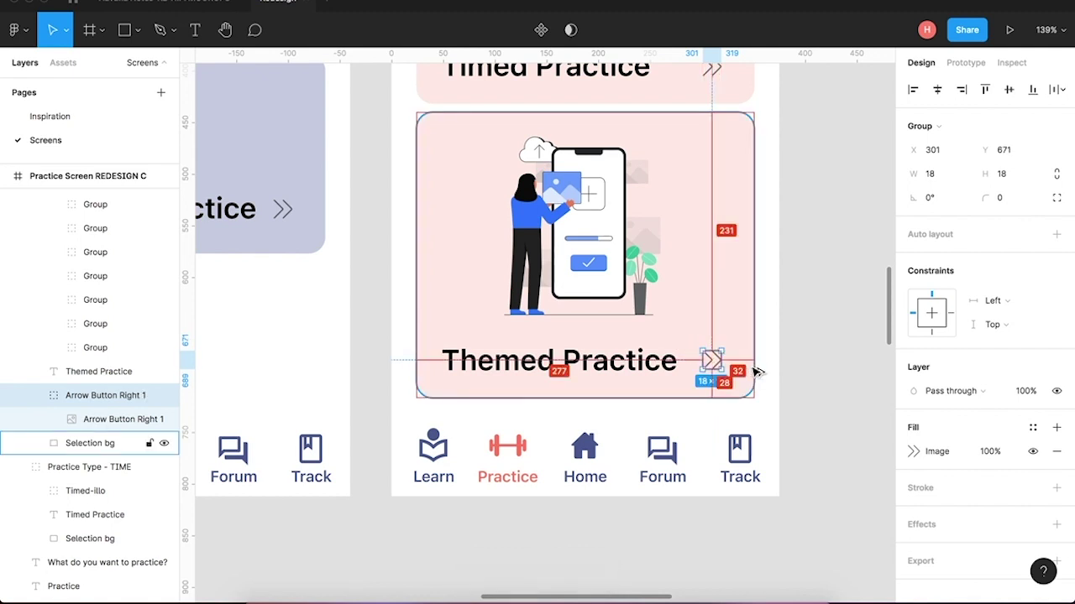
left_click(642, 365)
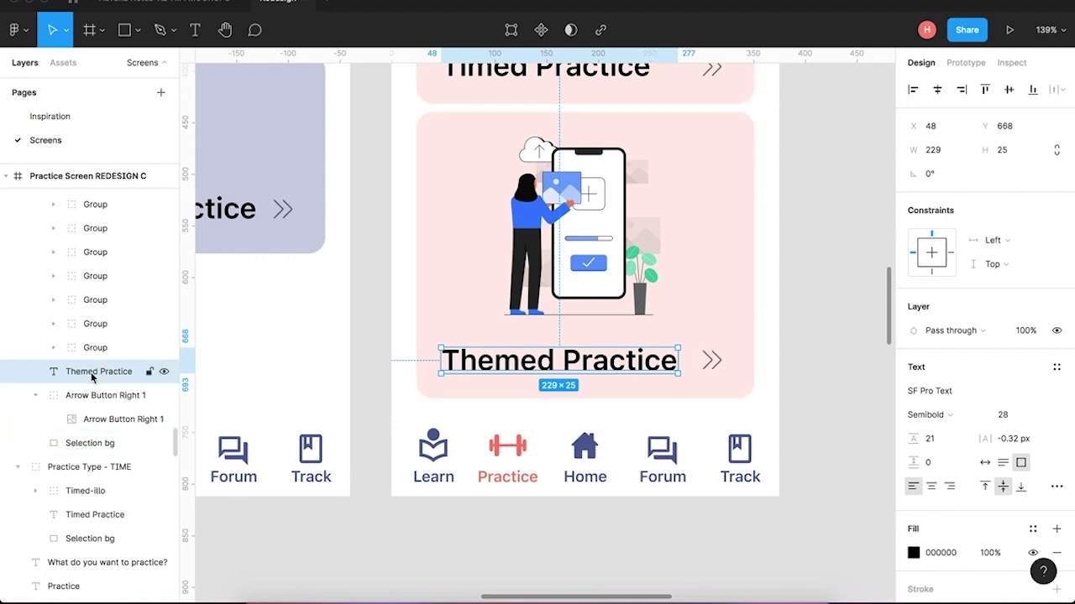
scroll(564, 405, "down", 5)
scroll(564, 405, "down", 5)
left_click(710, 367)
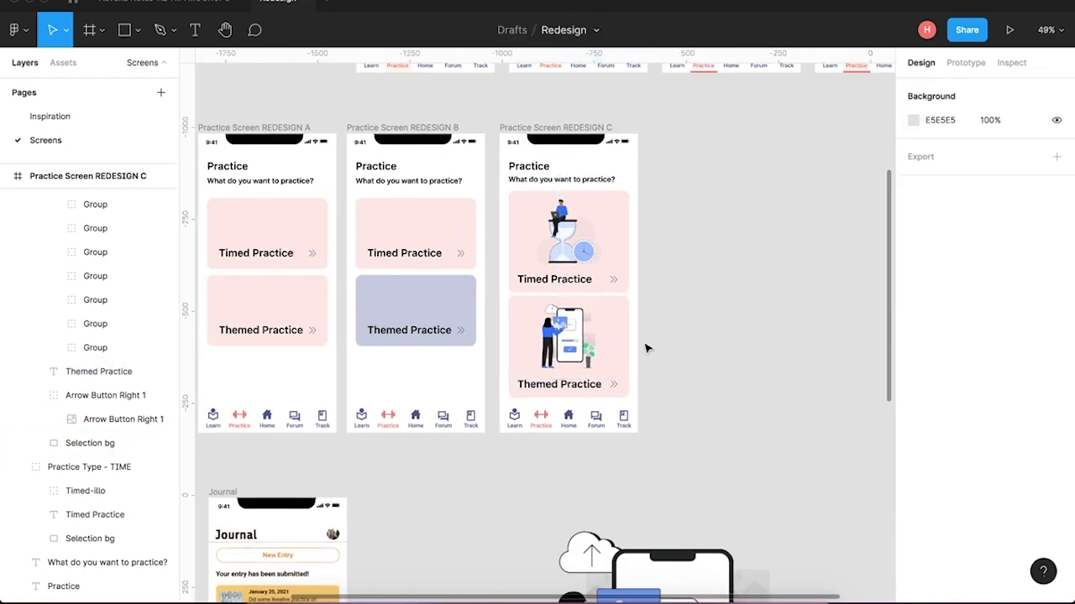
Rename the lower REDESIGN C card's group as "Practice Type - THEME".
left_click(615, 344)
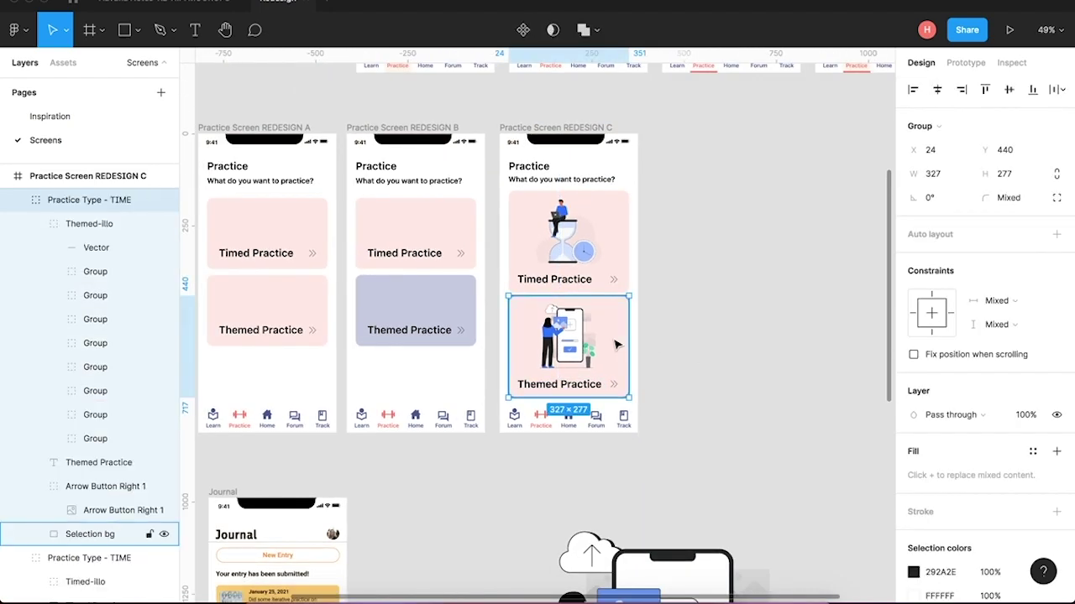
key("ctrl+r")
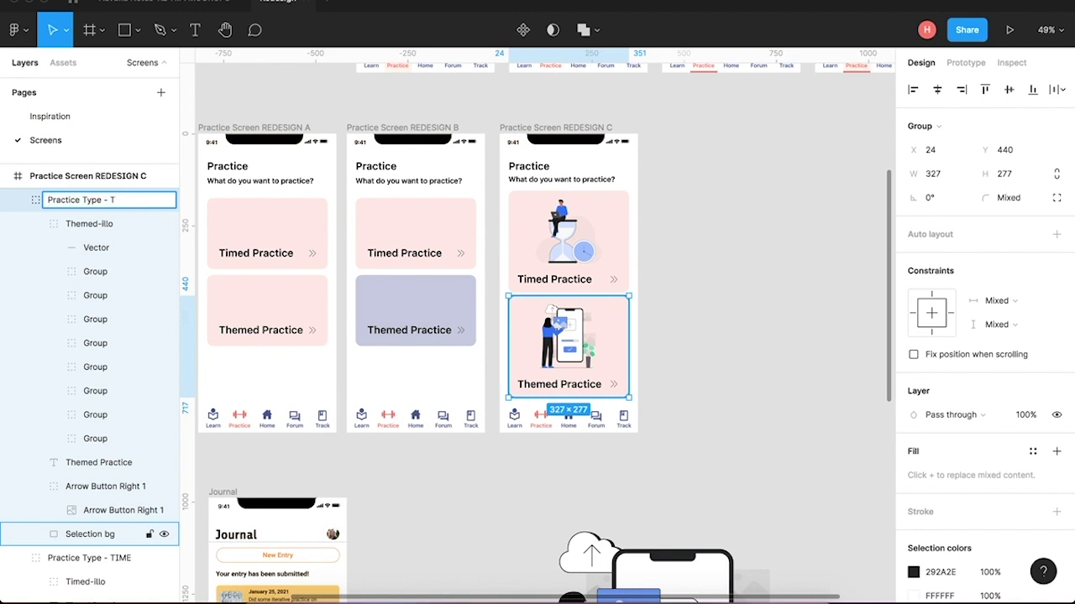
left_click(412, 379)
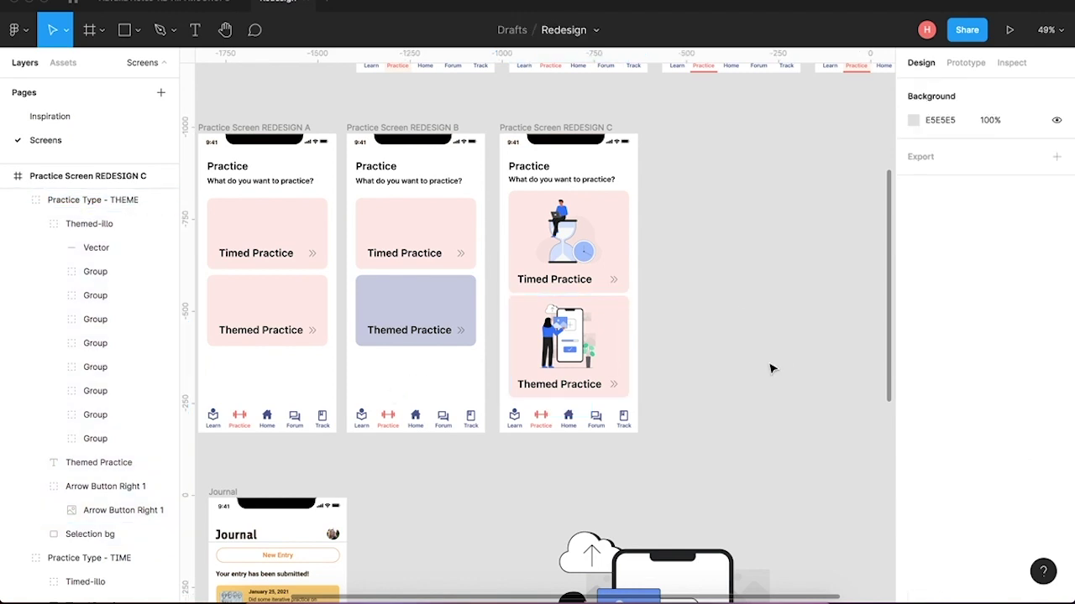
Compare the two illustrated REDESIGN C cards with the photo cards of the original Practice Screen and the other variants.
scroll(722, 330, "up", 5)
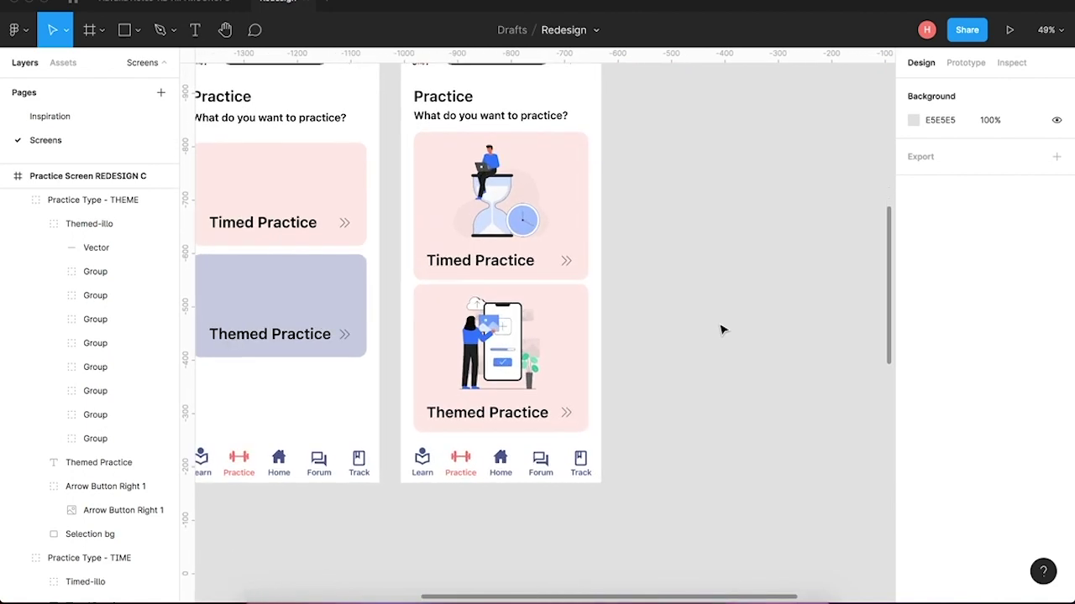
scroll(605, 384, "up", 5)
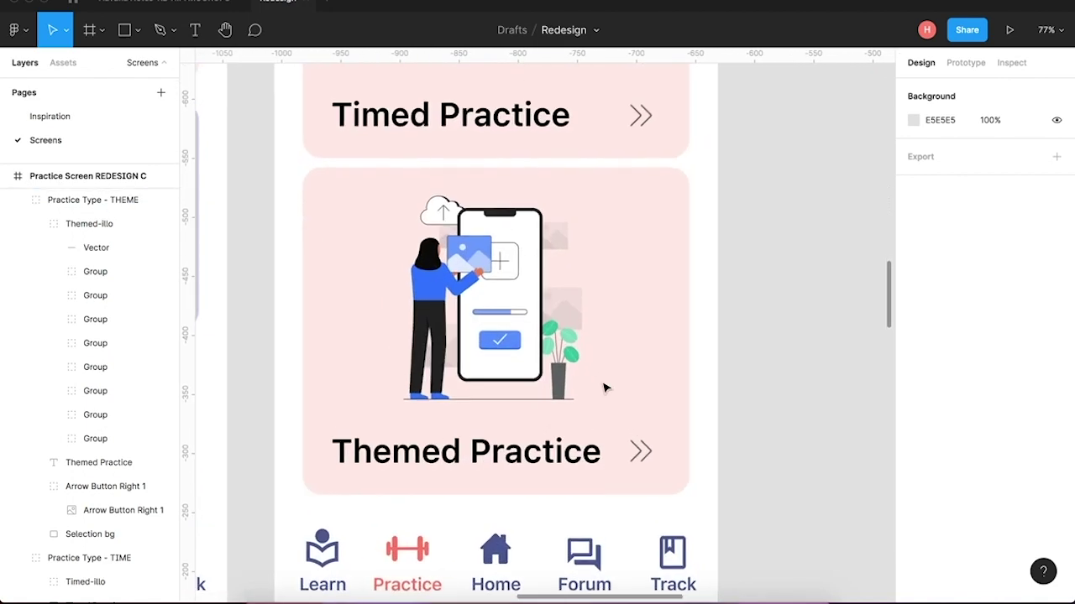
scroll(605, 384, "down", 2)
scroll(604, 387, "down", 3)
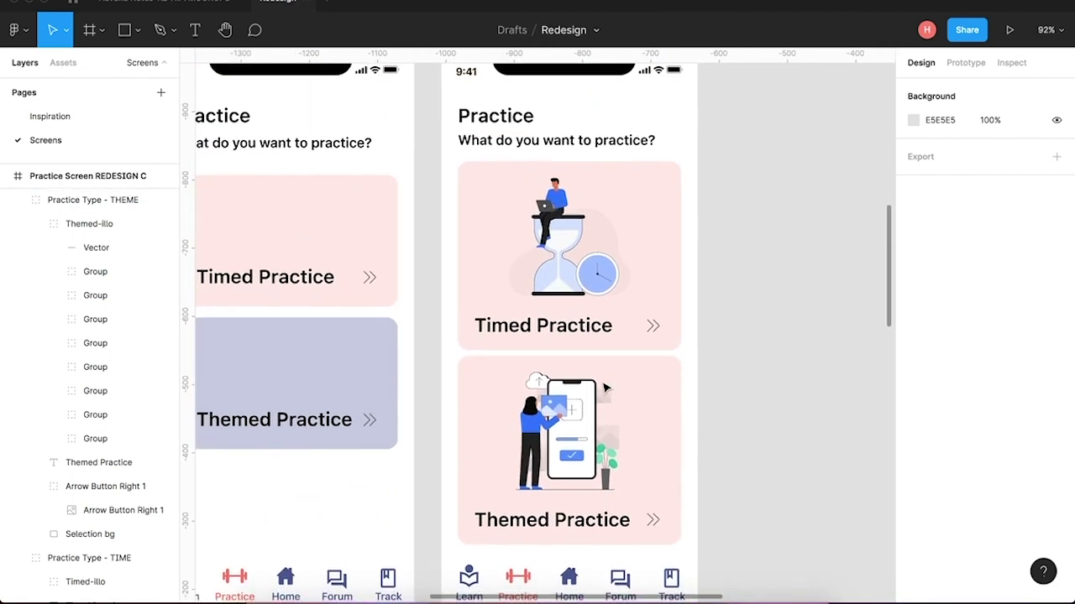
scroll(605, 389, "down", 6)
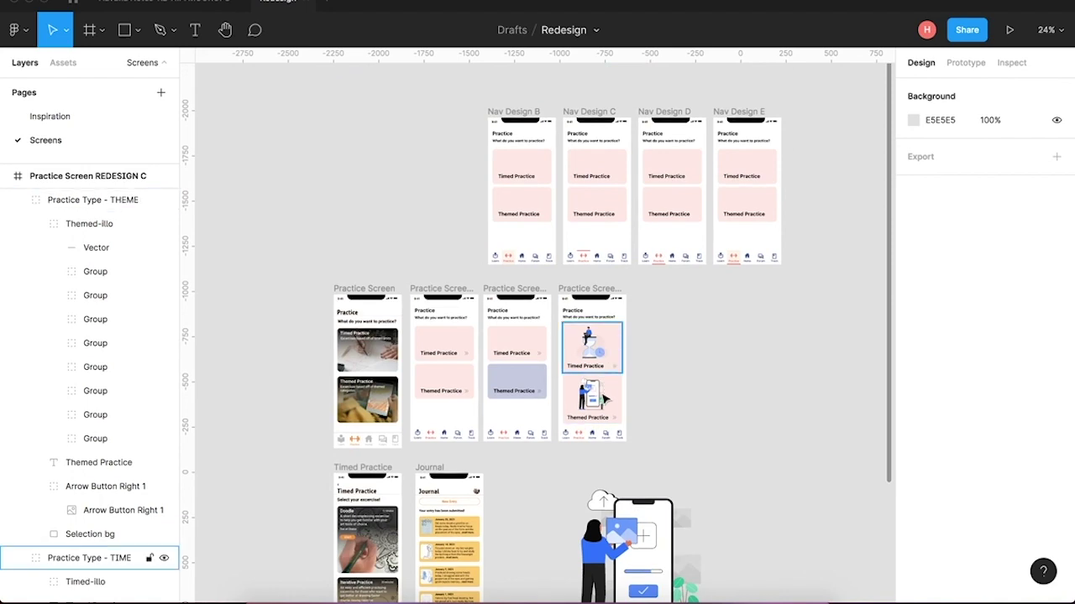
scroll(354, 379, "up", 8)
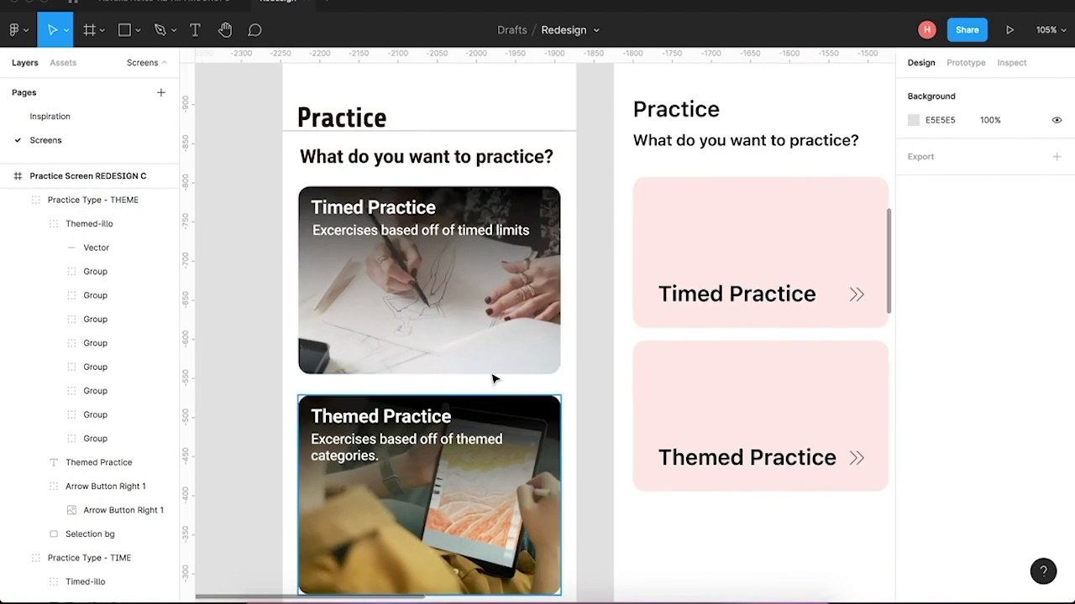
scroll(497, 383, "down", 1)
scroll(496, 383, "down", 5)
scroll(780, 367, "up", 2)
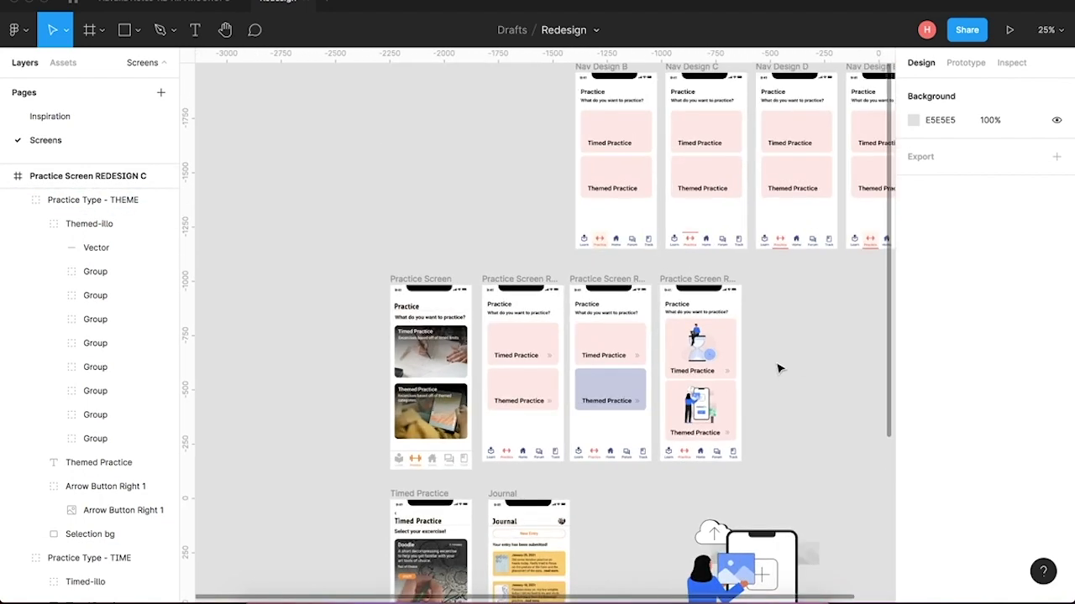
Duplicate the Practice Screen REDESIGN B frame, with the copy beside REDESIGN C at X -591, Y -982.
left_click(579, 267)
key("ctrl+d")
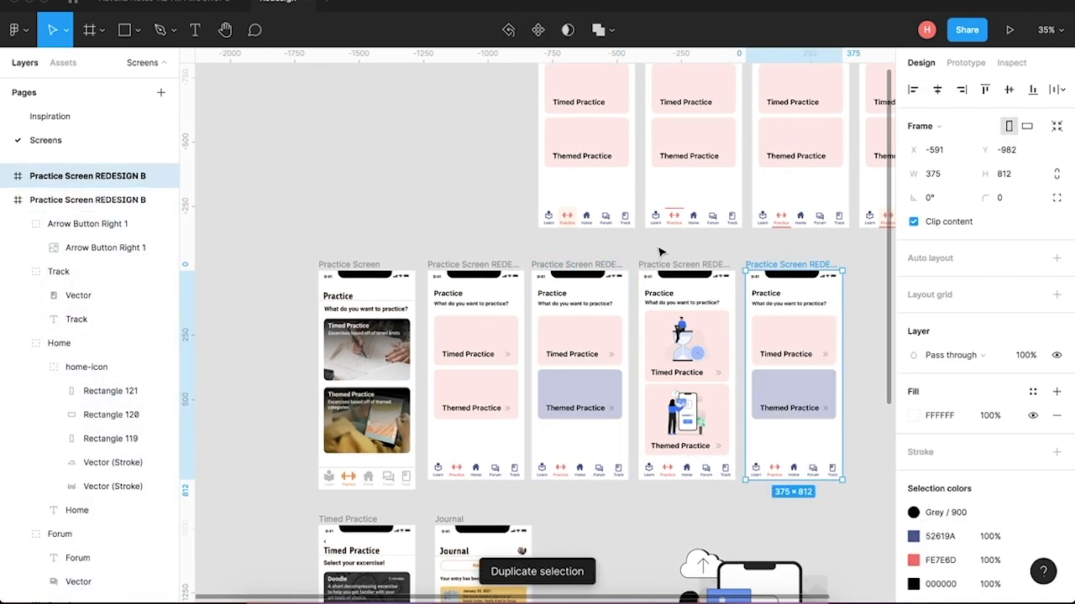
scroll(776, 391, "up", 6)
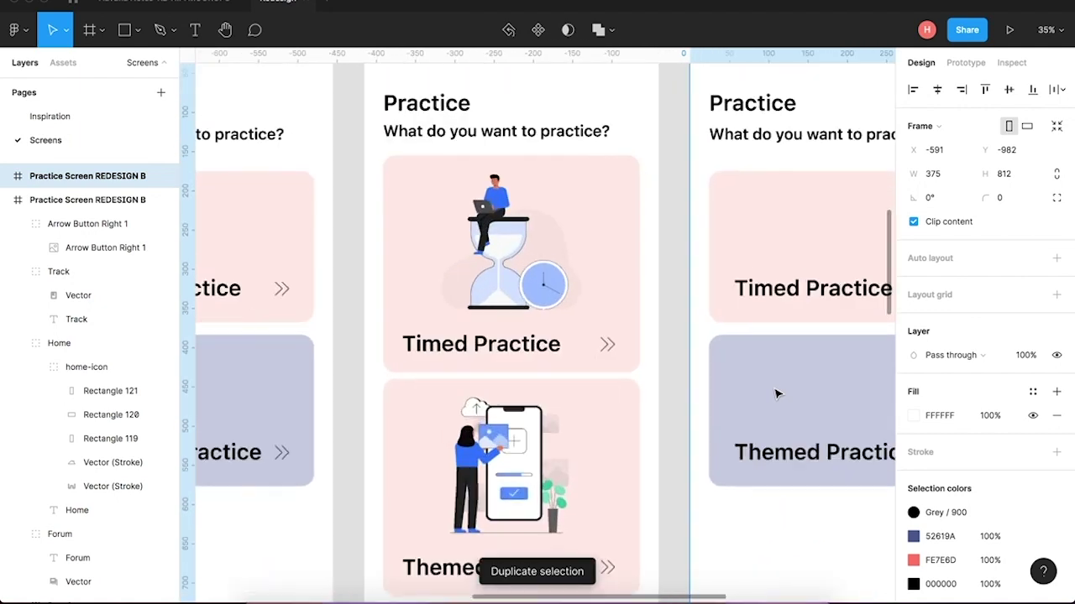
scroll(756, 336, "up", 2)
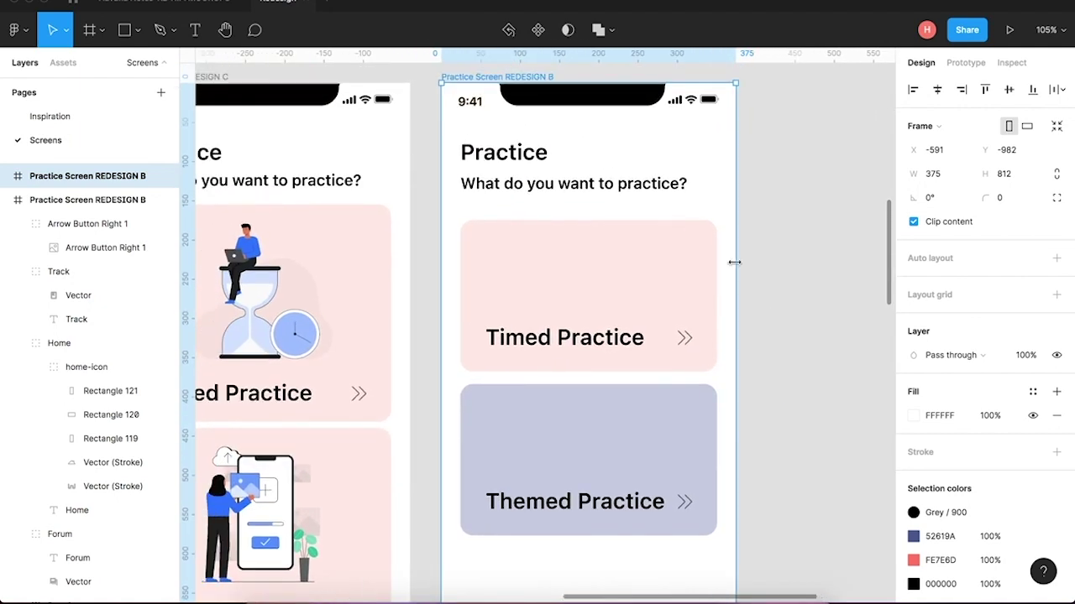
left_click(638, 275)
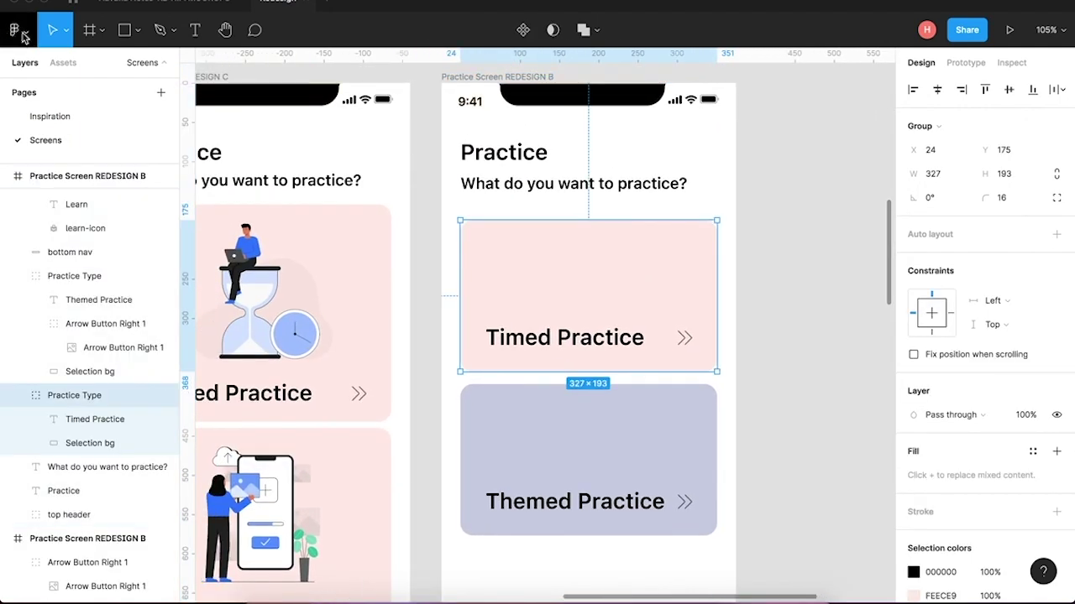
left_click(22, 34)
mouse_move(56, 241)
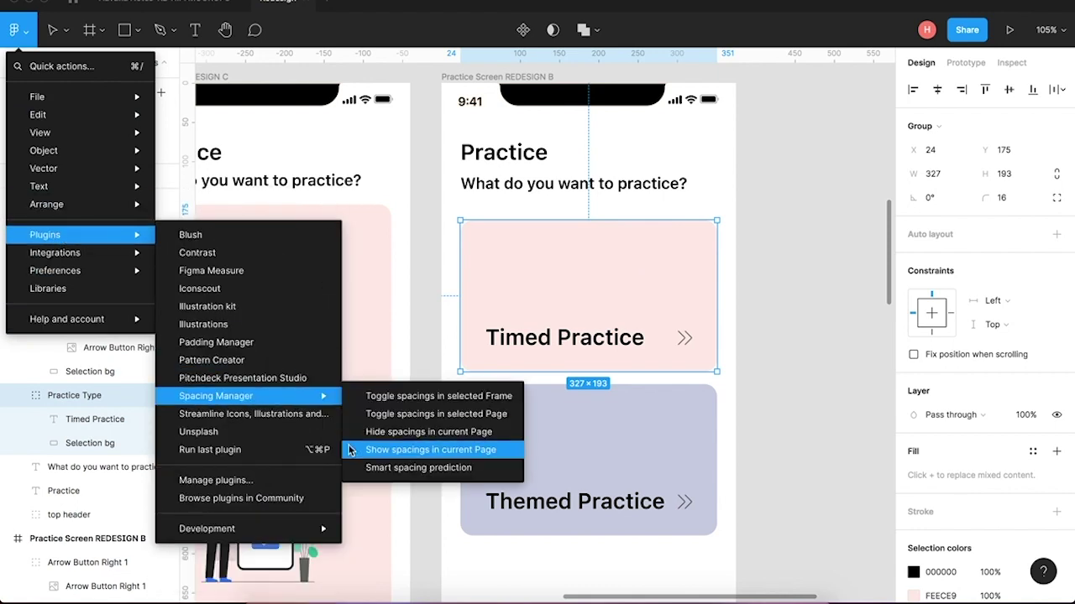
left_click(800, 379)
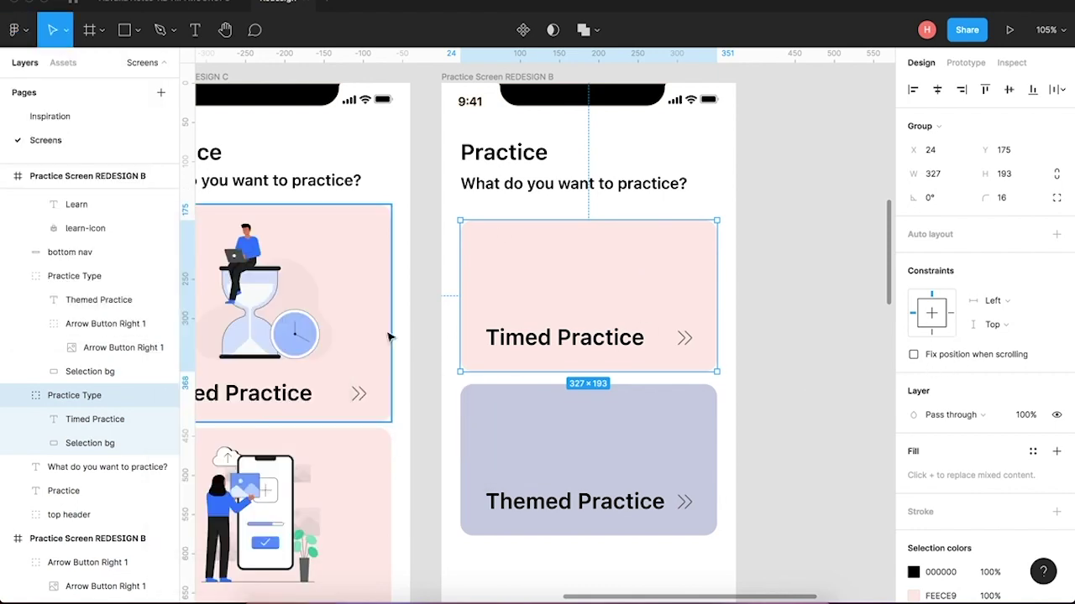
Set the font weight of the Practice heading in the original REDESIGN B frame to Bold.
scroll(504, 344, "left", 15)
scroll(388, 339, "left", 3)
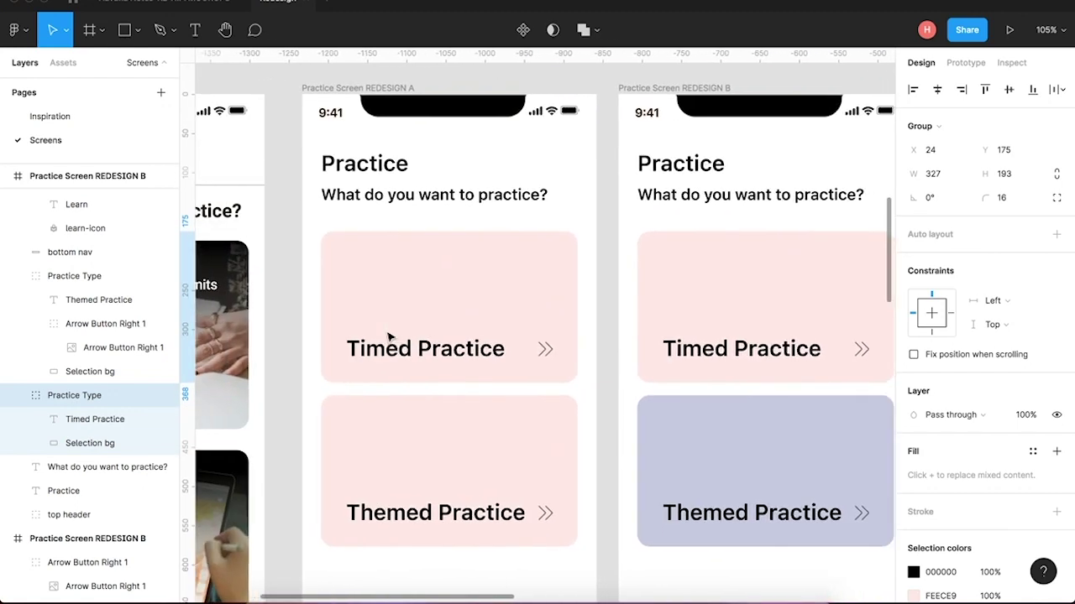
scroll(391, 328, "right", 8)
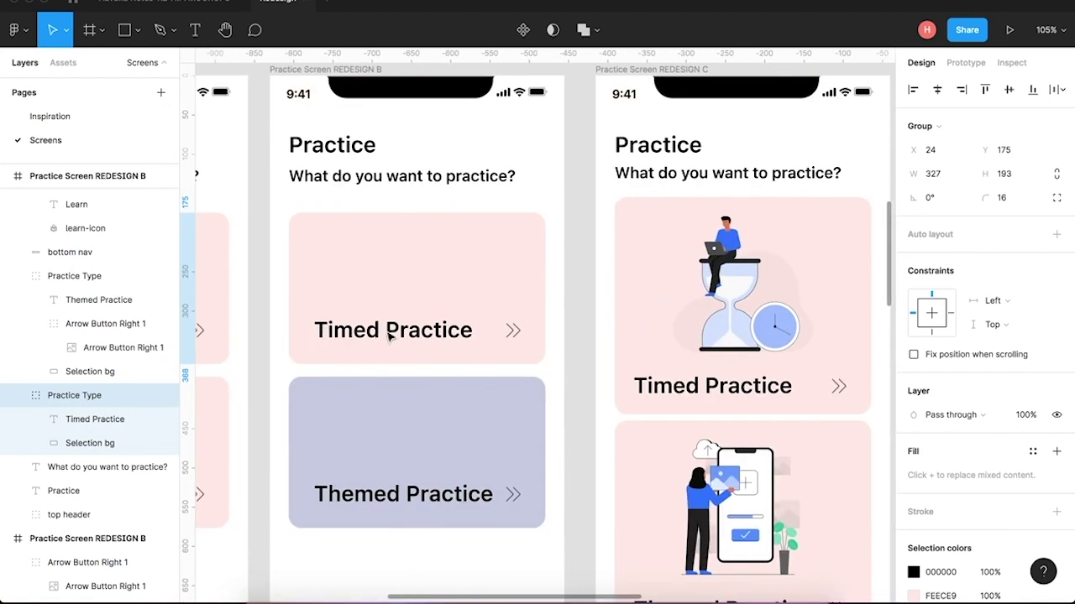
left_click(331, 147)
left_click(934, 439)
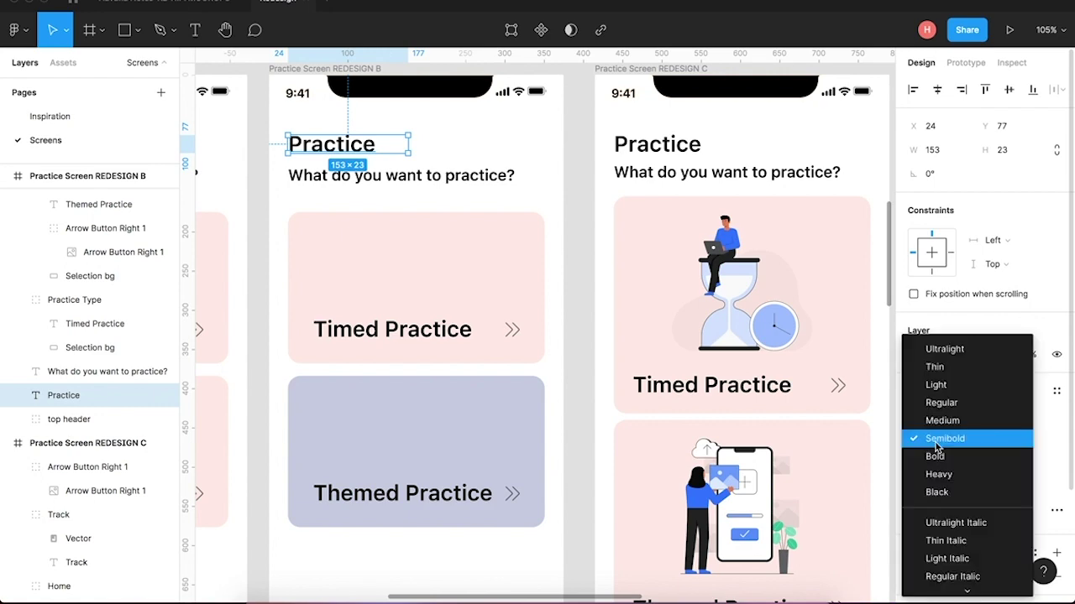
left_click(935, 457)
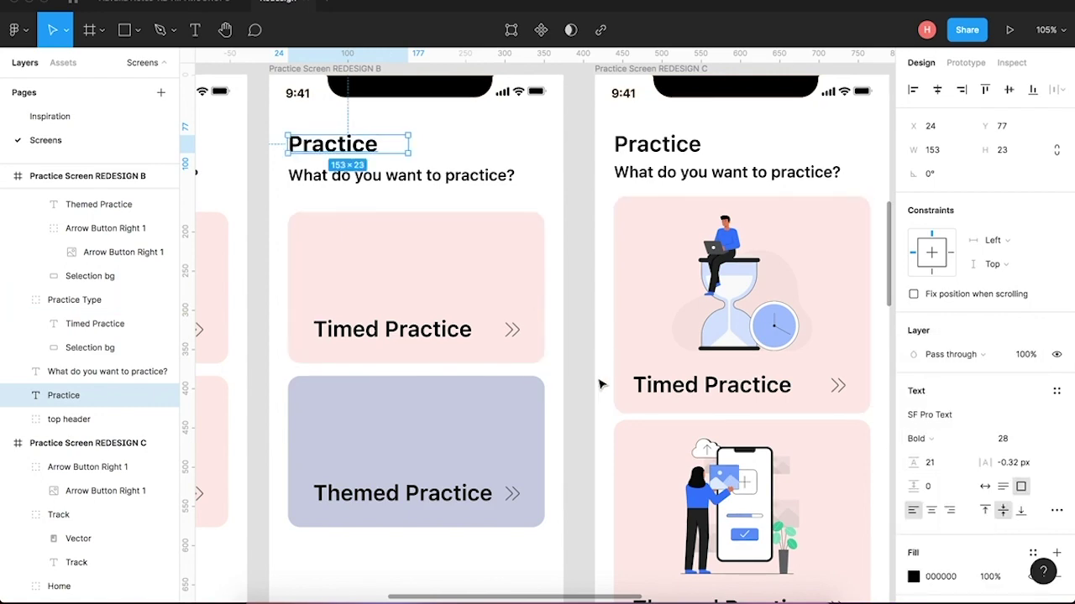
Set the Practice headings in REDESIGN A, REDESIGN C and the duplicated REDESIGN B frame to Bold together.
scroll(593, 363, "down", 5)
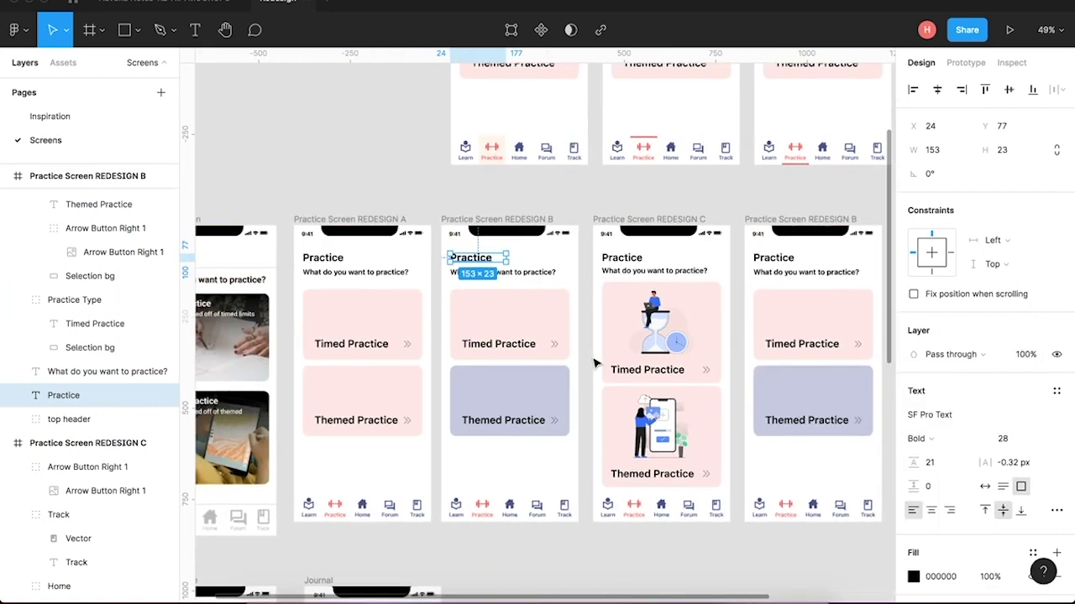
left_click(593, 363)
scroll(558, 383, "up", 3)
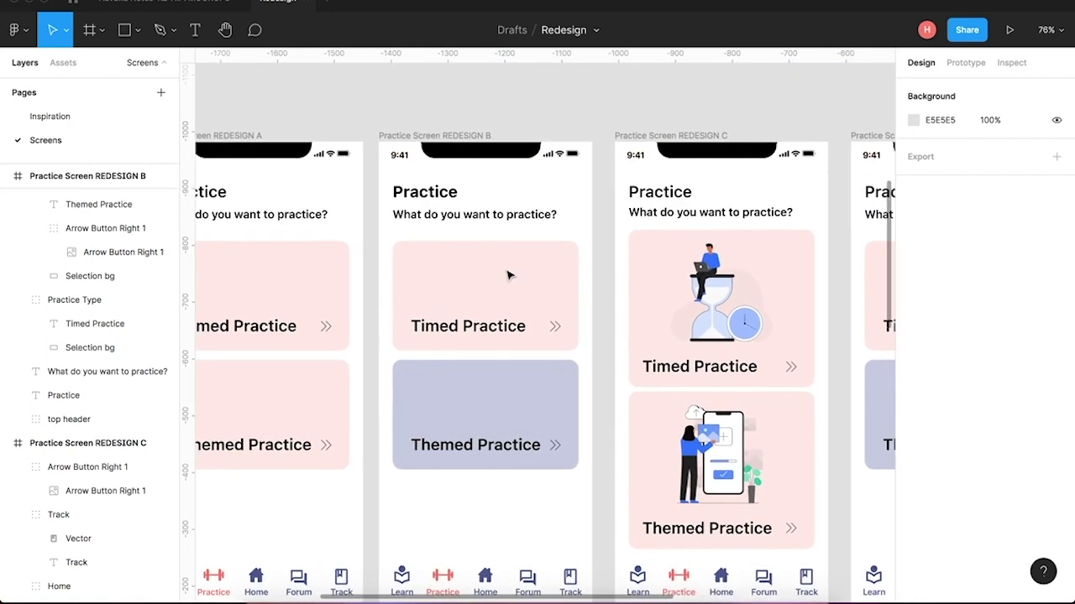
left_click(216, 195)
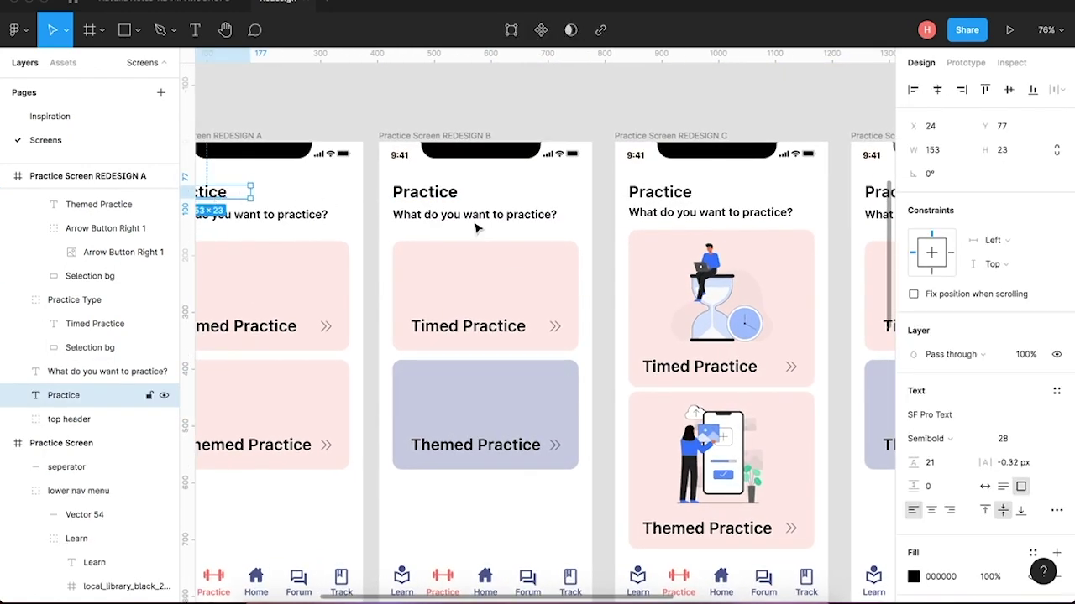
left_click(659, 195)
scroll(672, 194, "right", 3)
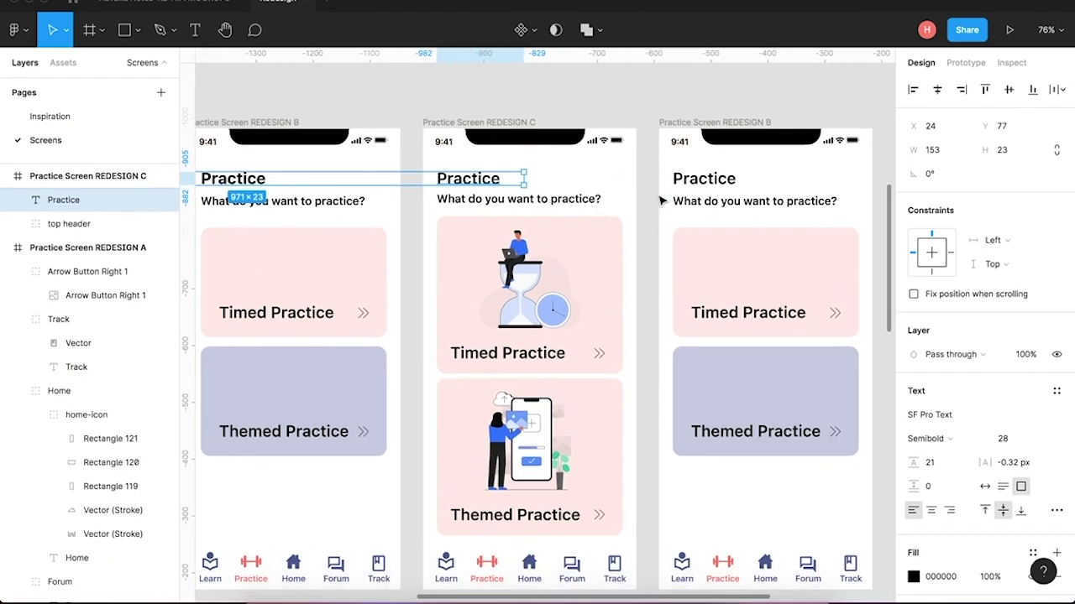
left_click(711, 183)
scroll(711, 186, "right", 3)
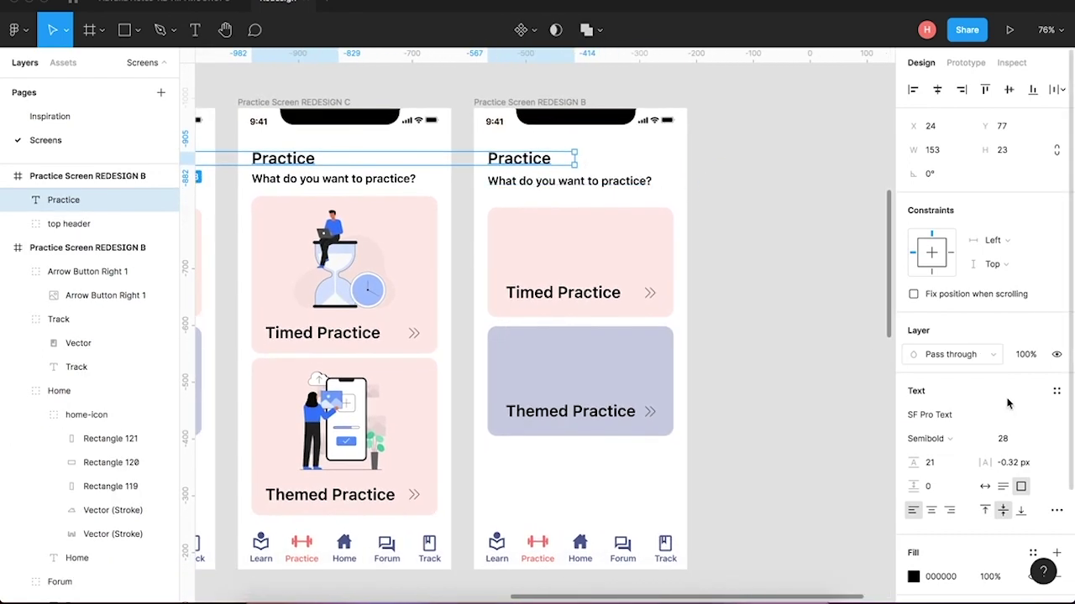
left_click(929, 441)
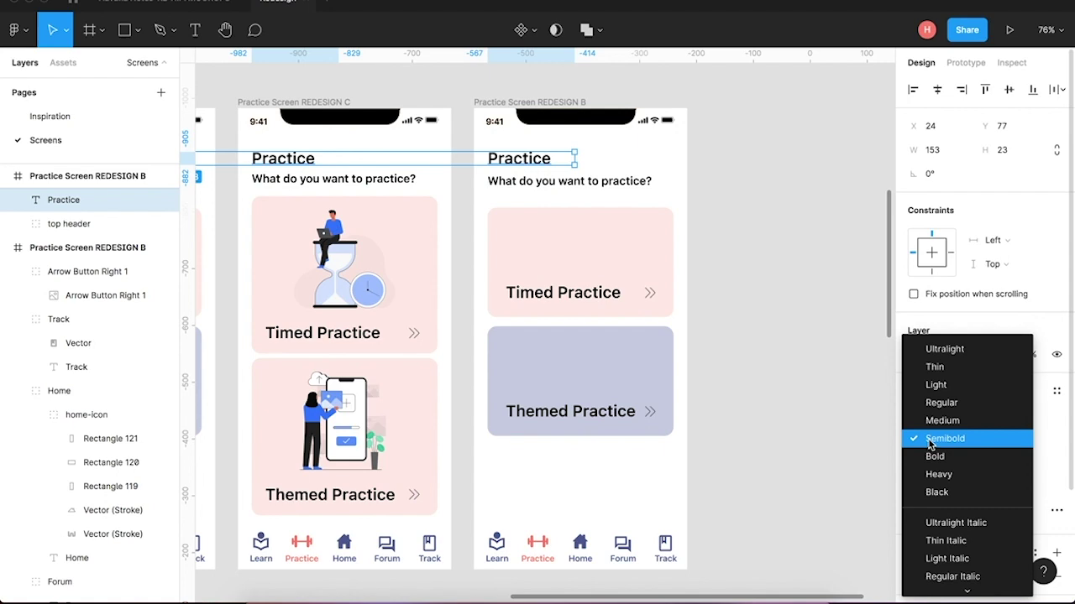
left_click(933, 458)
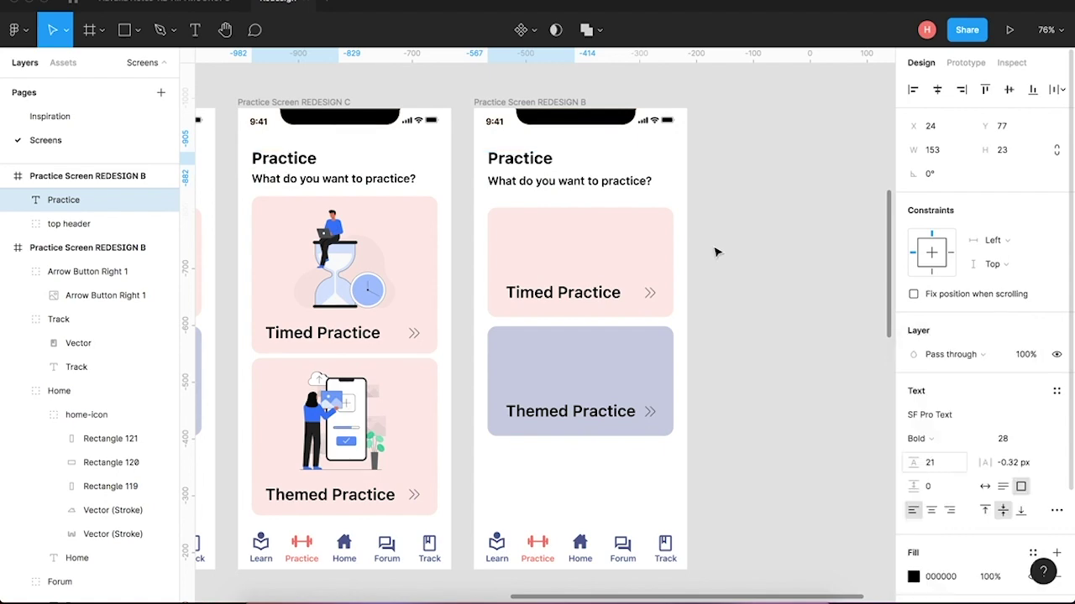
left_click(810, 269)
Select the Timed Practice card's background in the duplicated REDESIGN B frame and open the Unsplash plugin for it.
scroll(776, 356, "up", 5)
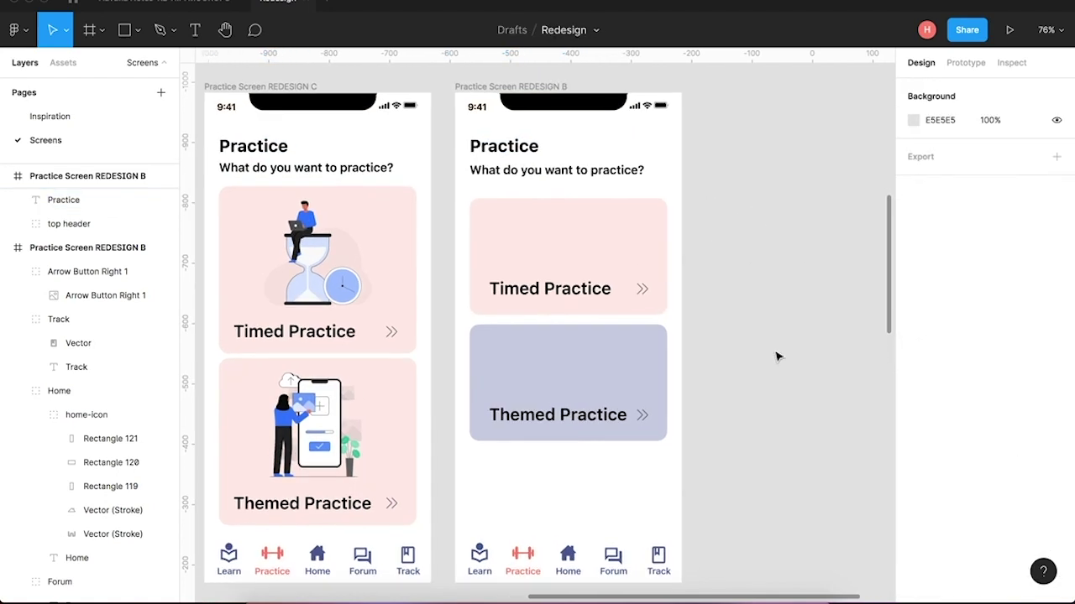
scroll(485, 220, "up", 2)
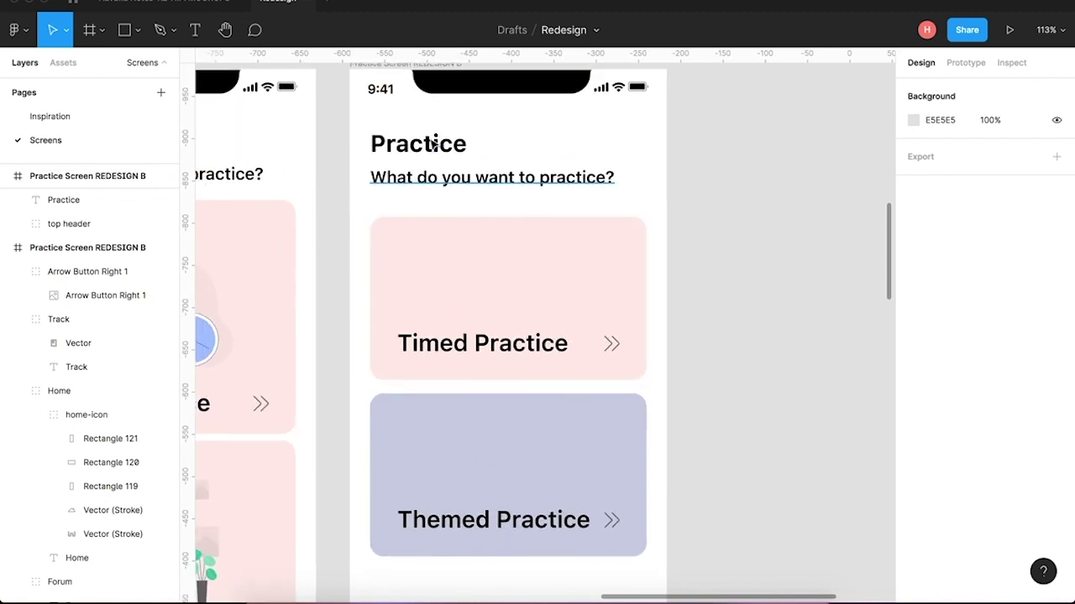
left_click(453, 351)
left_click(731, 377)
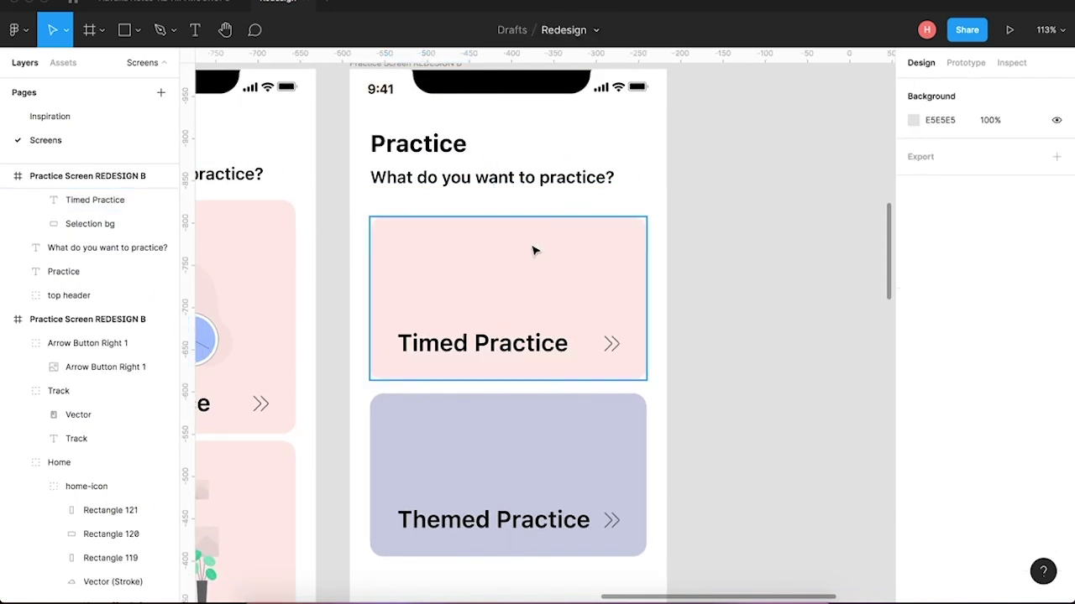
scroll(606, 310, "down", 5)
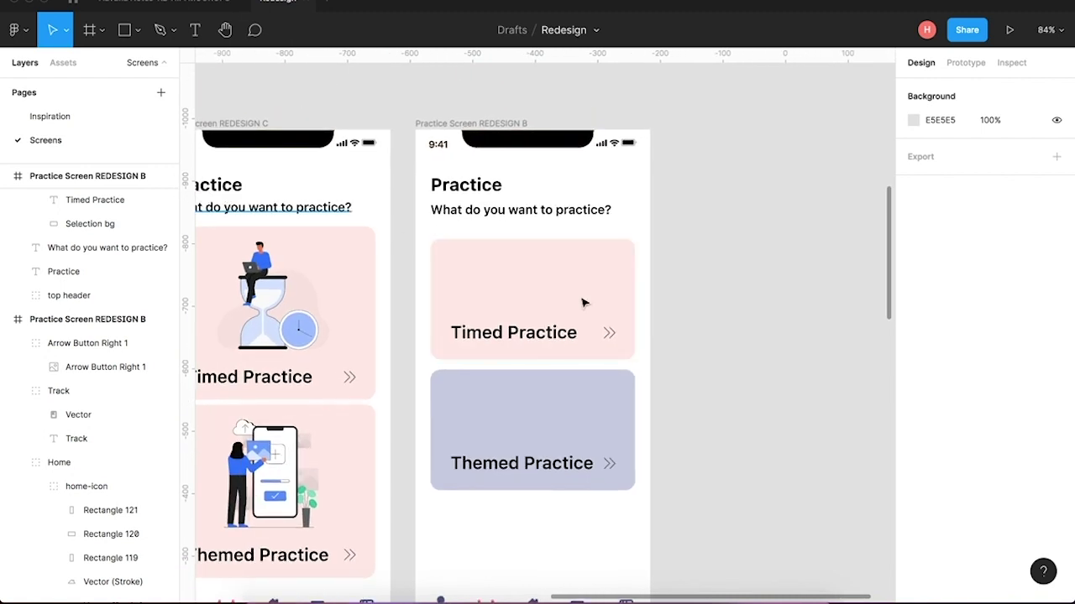
left_click(561, 279)
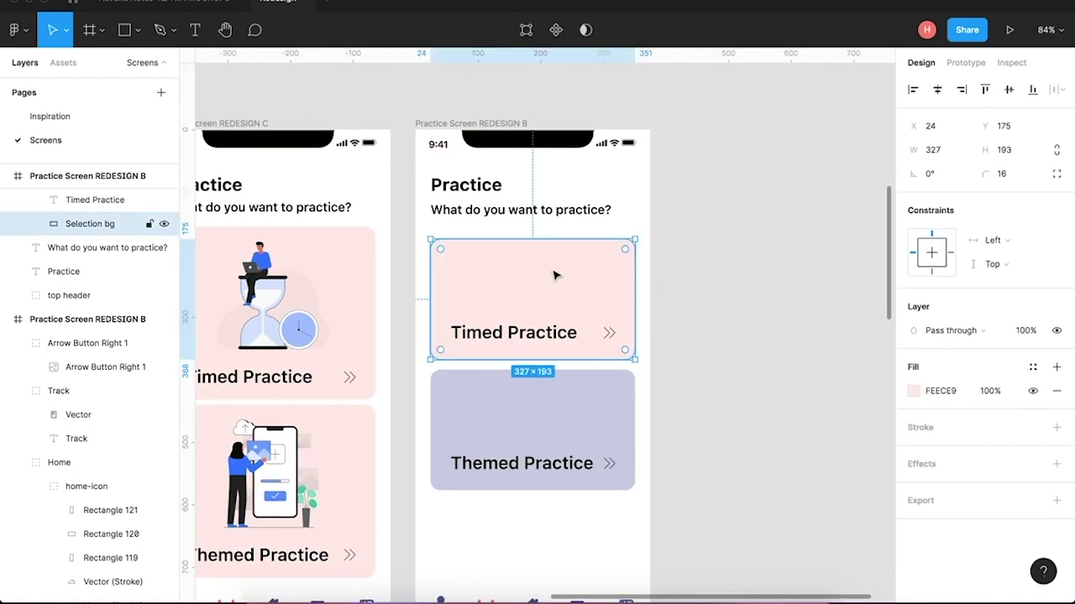
left_click(26, 35)
mouse_move(67, 235)
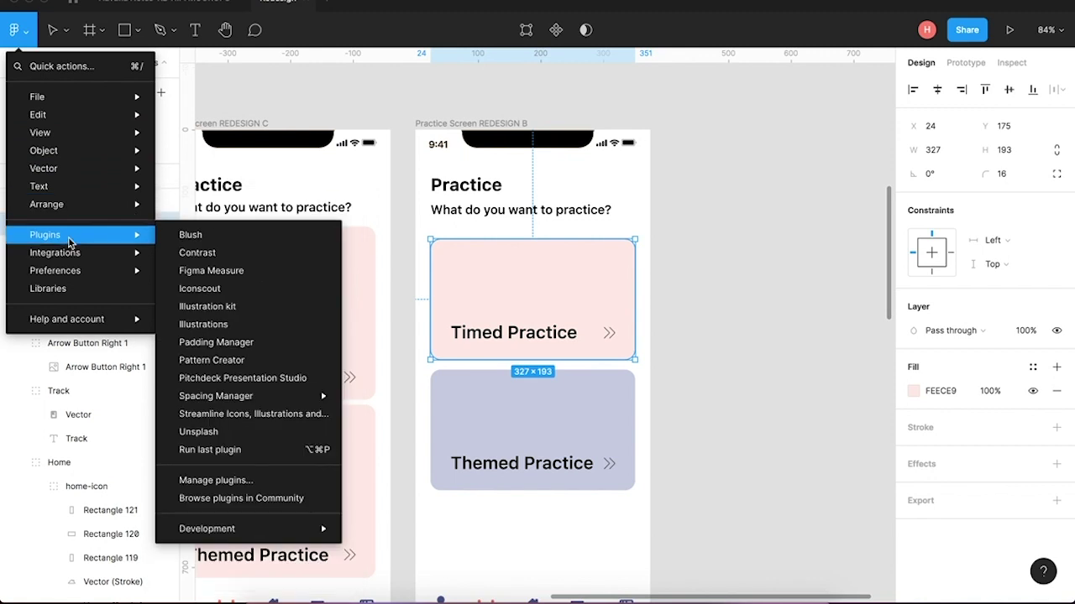
left_click(239, 431)
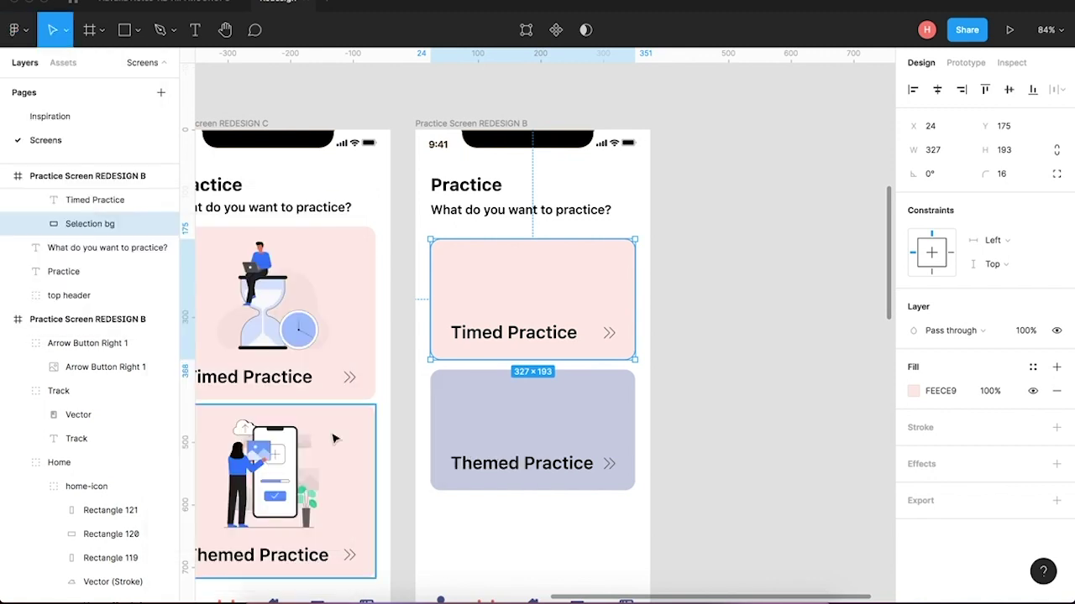
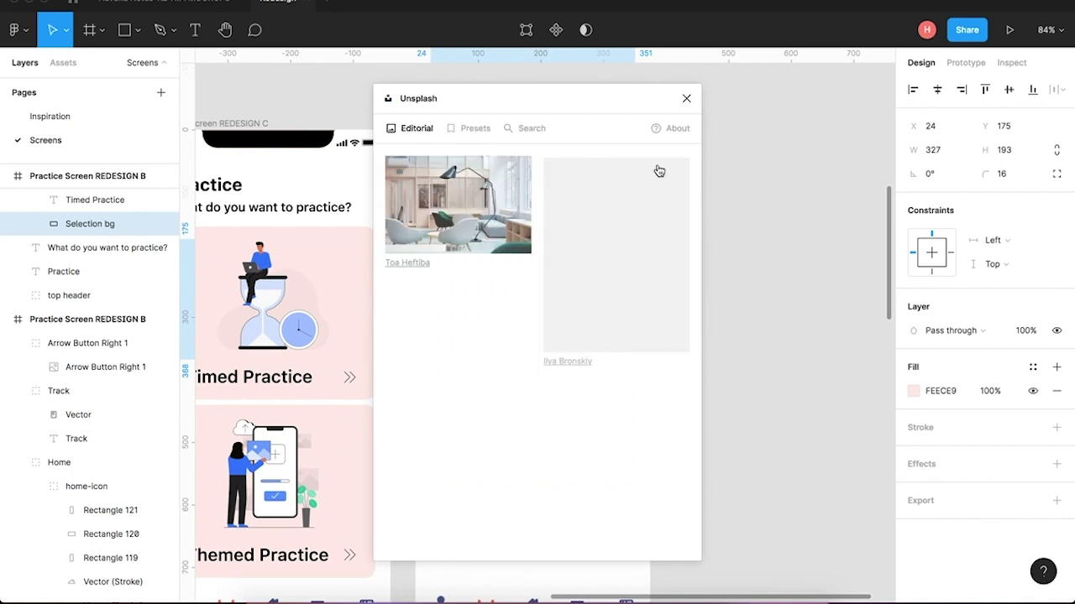
Search Unsplash for clock and fill the Timed Practice card with the photo of hands holding a red alarm clock on turquoise.
left_click(520, 134)
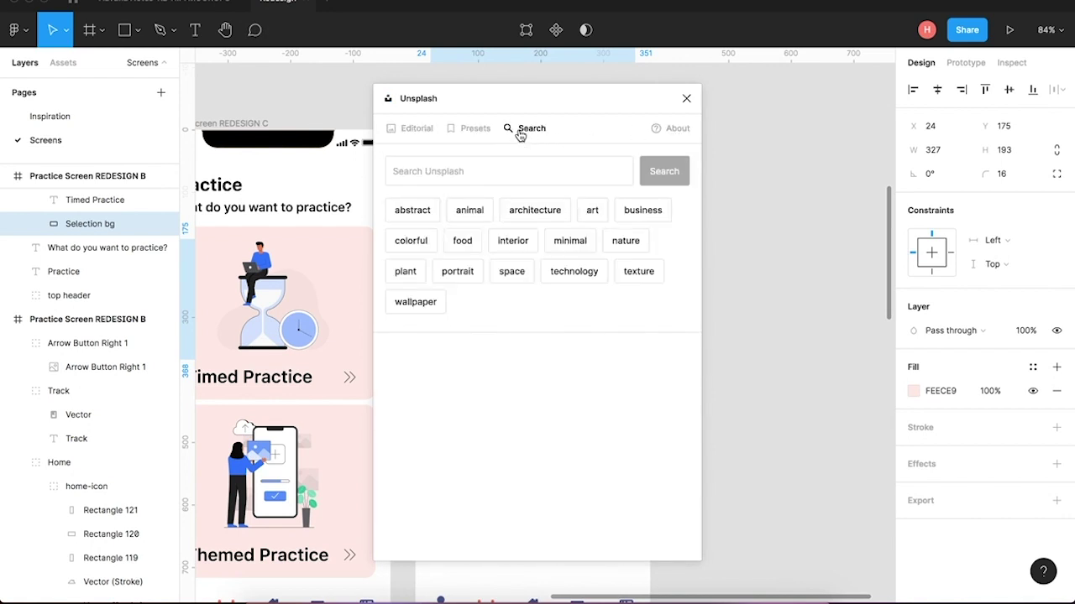
left_click(500, 172)
type("clock")
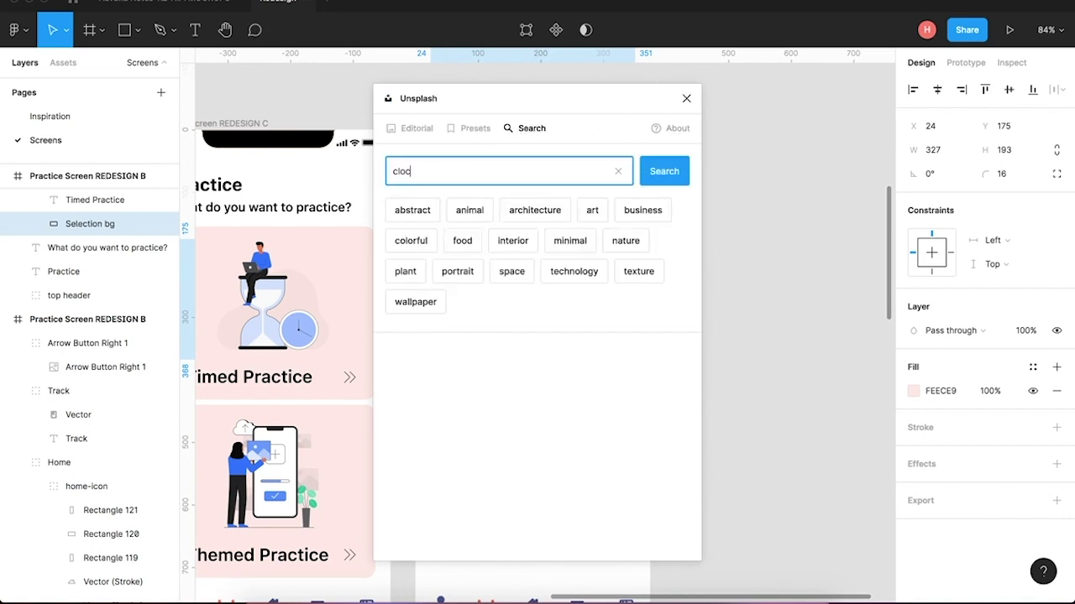
key("Return")
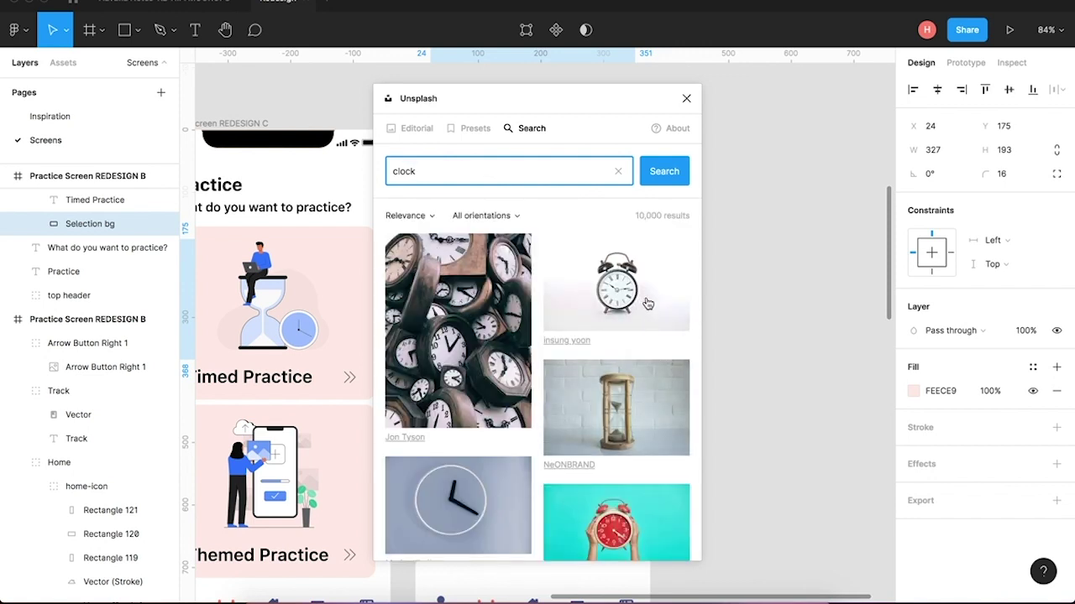
scroll(647, 304, "down", 2)
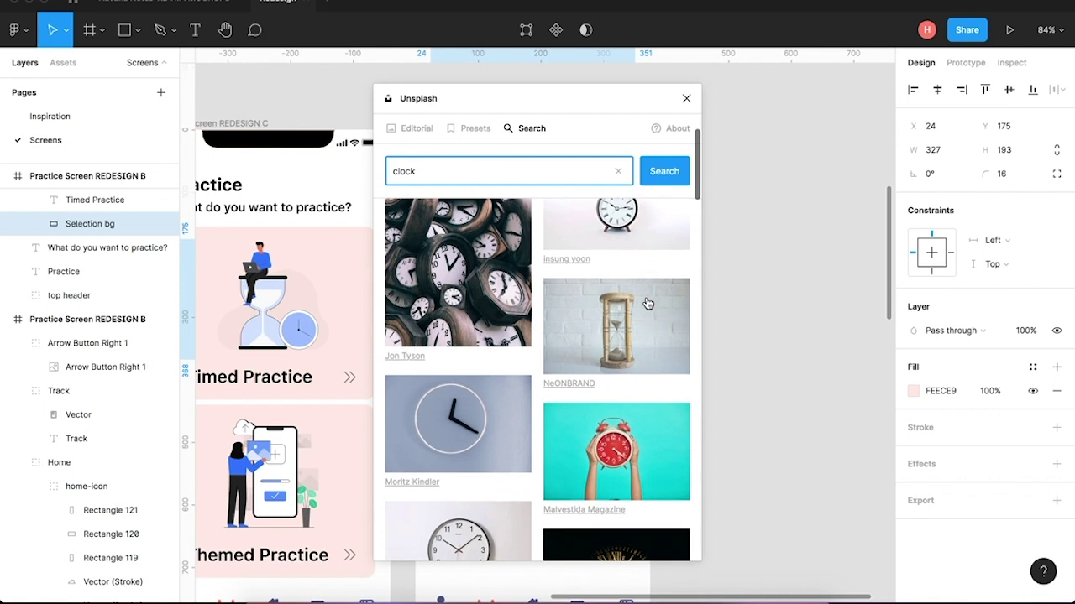
left_click(641, 470)
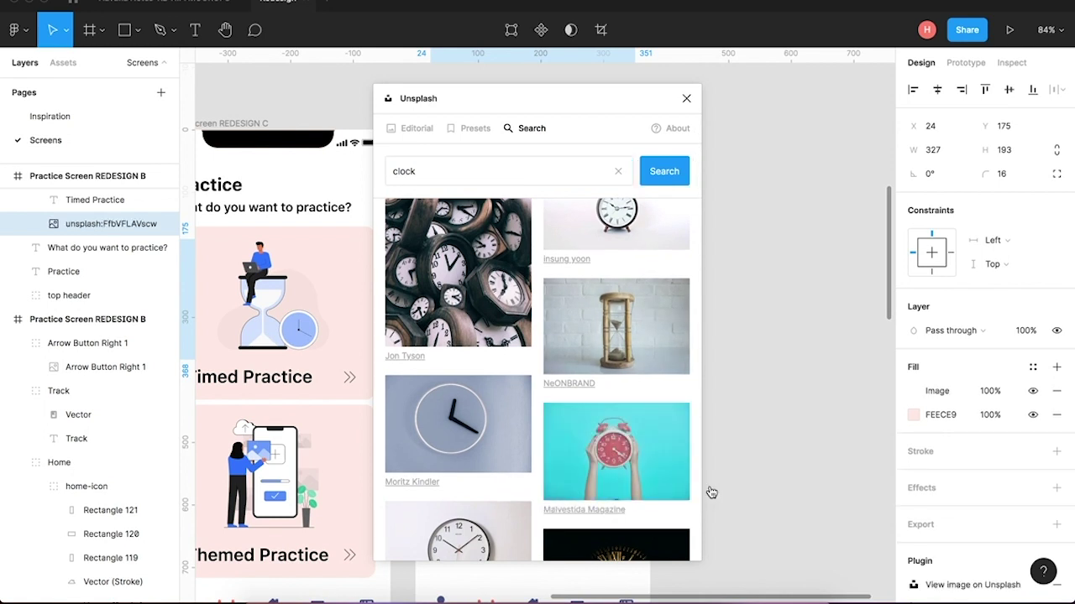
left_click(686, 98)
left_click(729, 295)
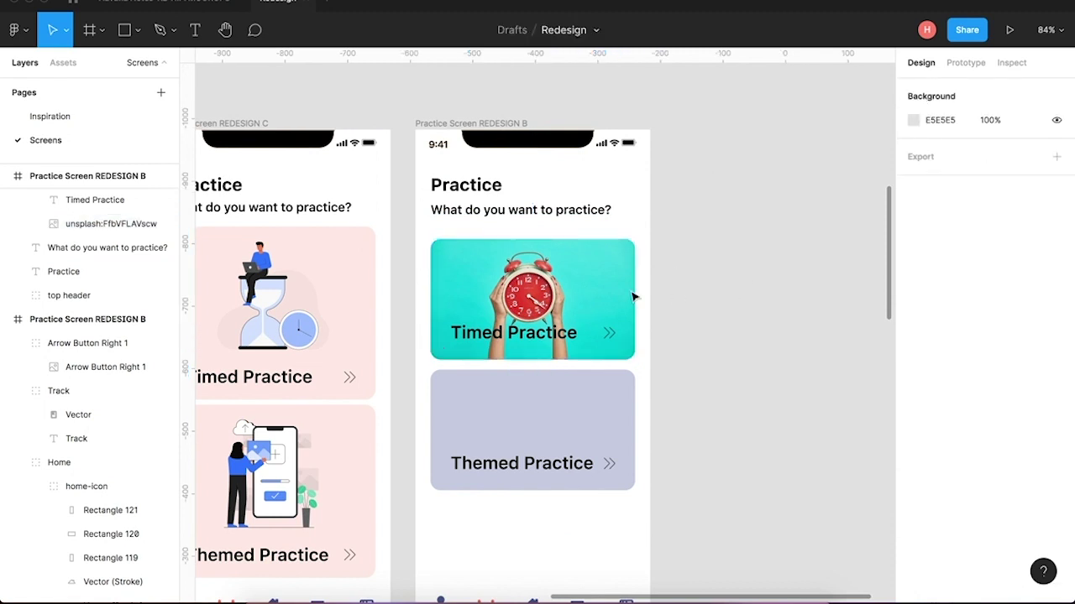
Select the Themed Practice card in the duplicated REDESIGN B frame and open Unsplash, moving its window off the cards.
left_click(569, 419)
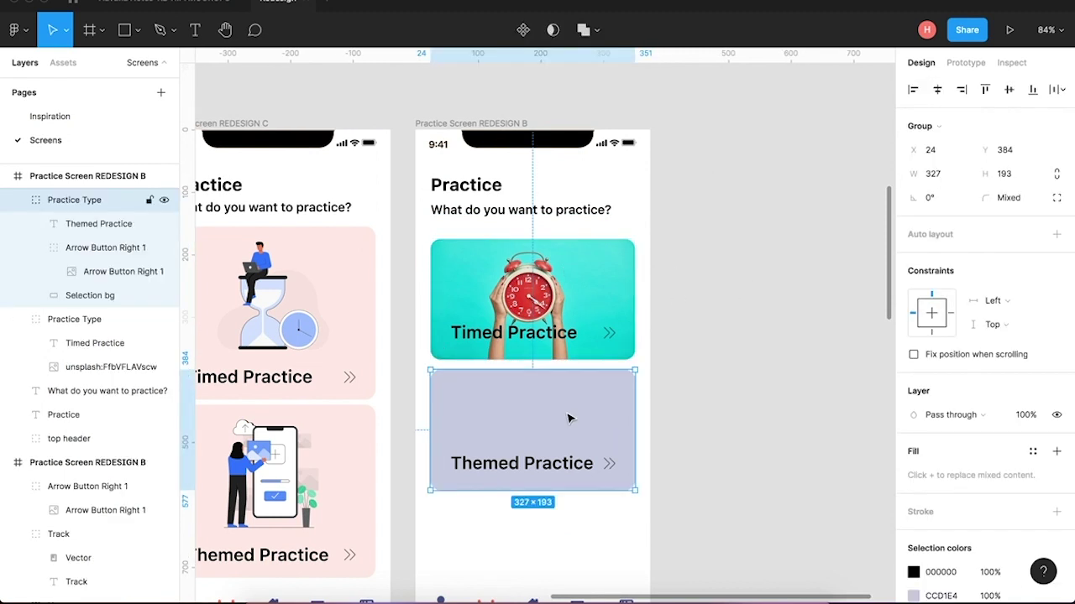
left_click(28, 30)
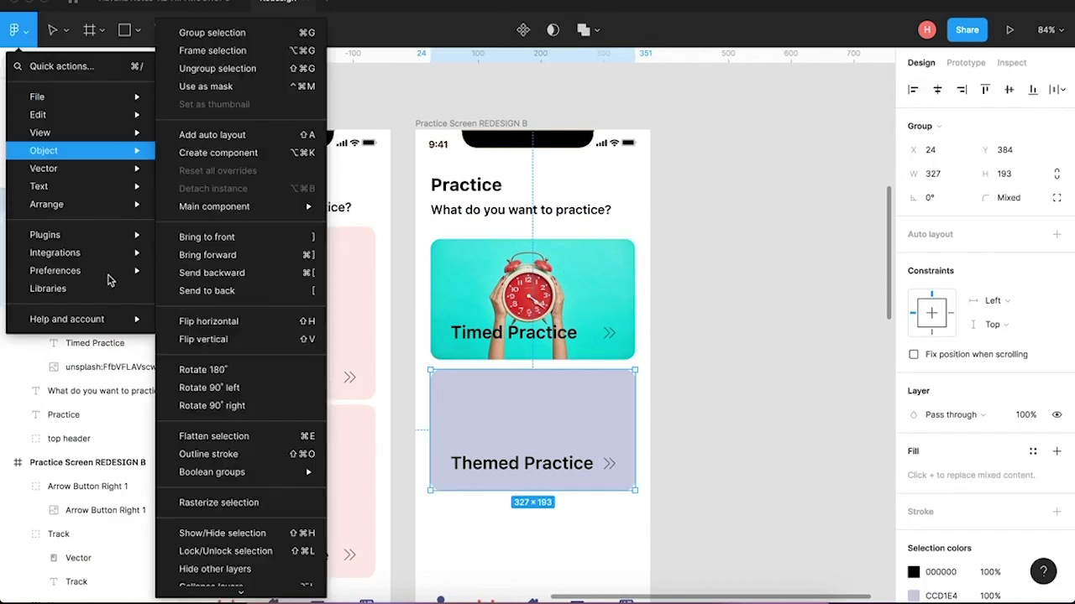
mouse_move(108, 238)
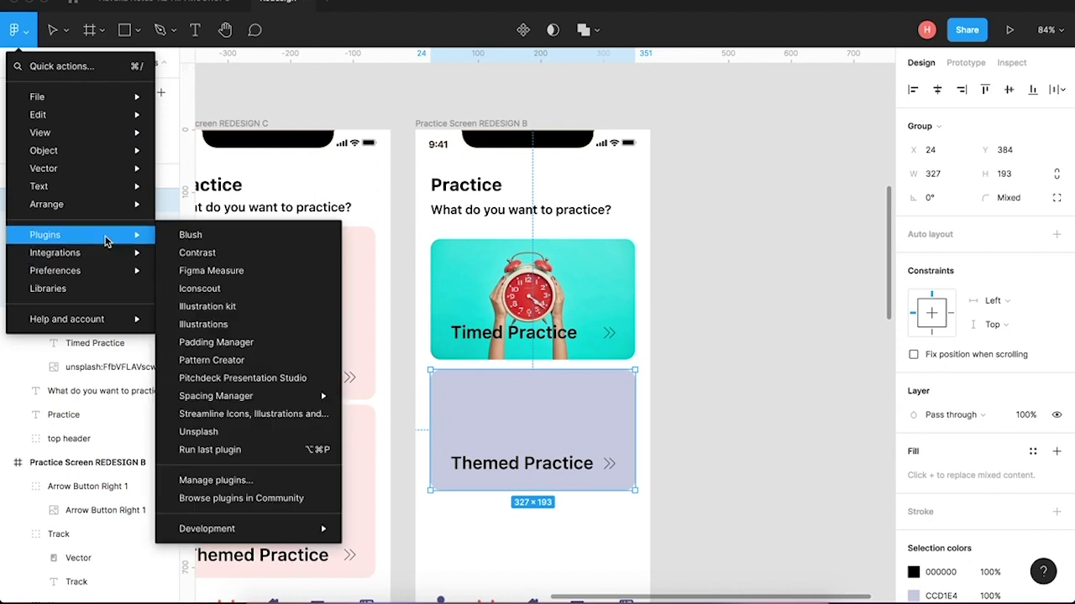
left_click(206, 431)
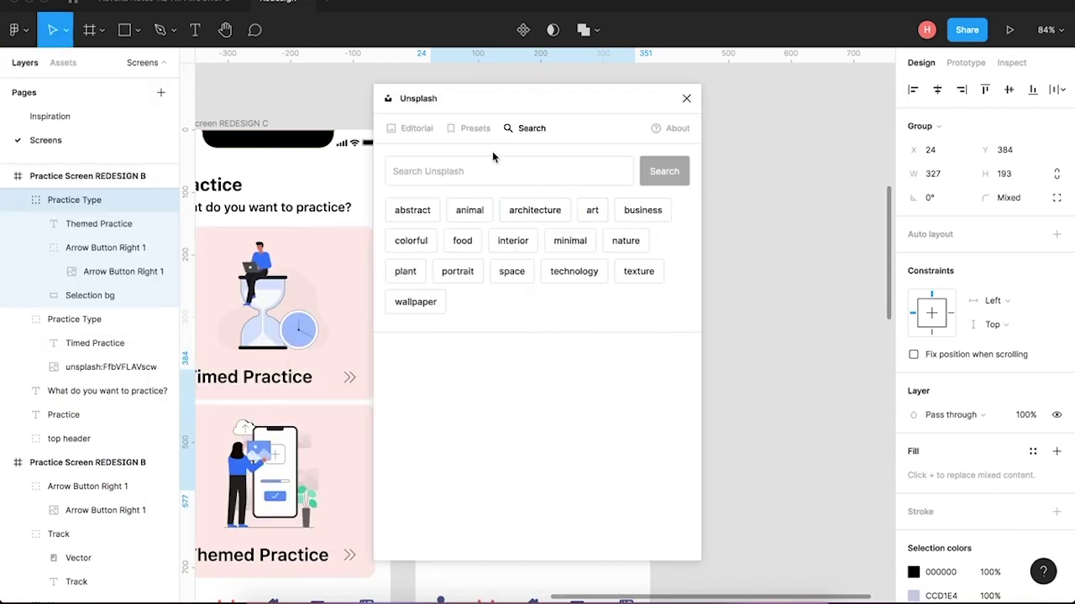
left_click(478, 177)
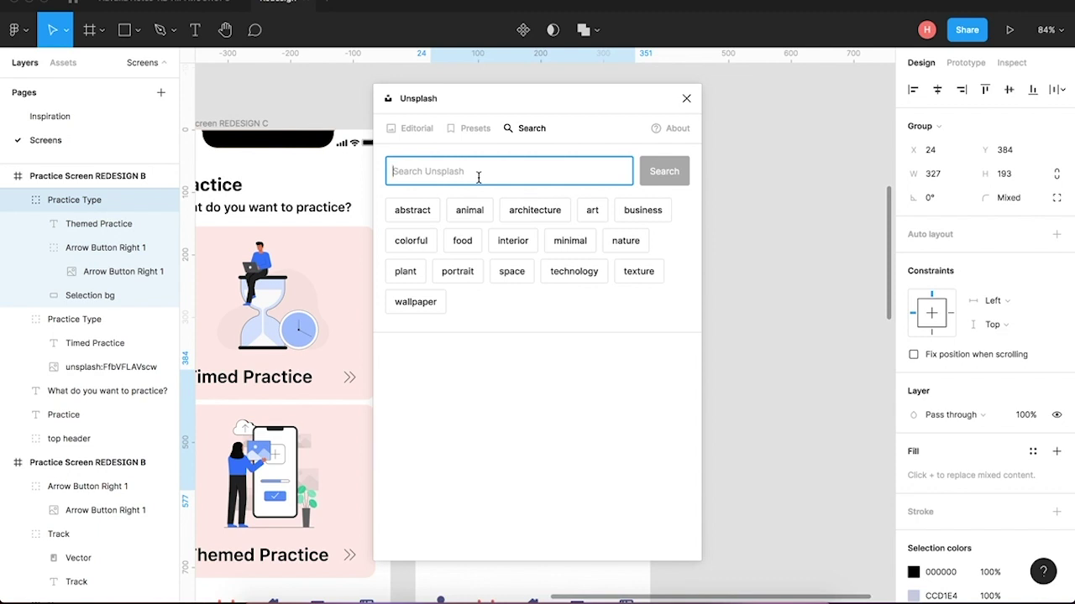
left_click_drag(558, 111, 346, 105)
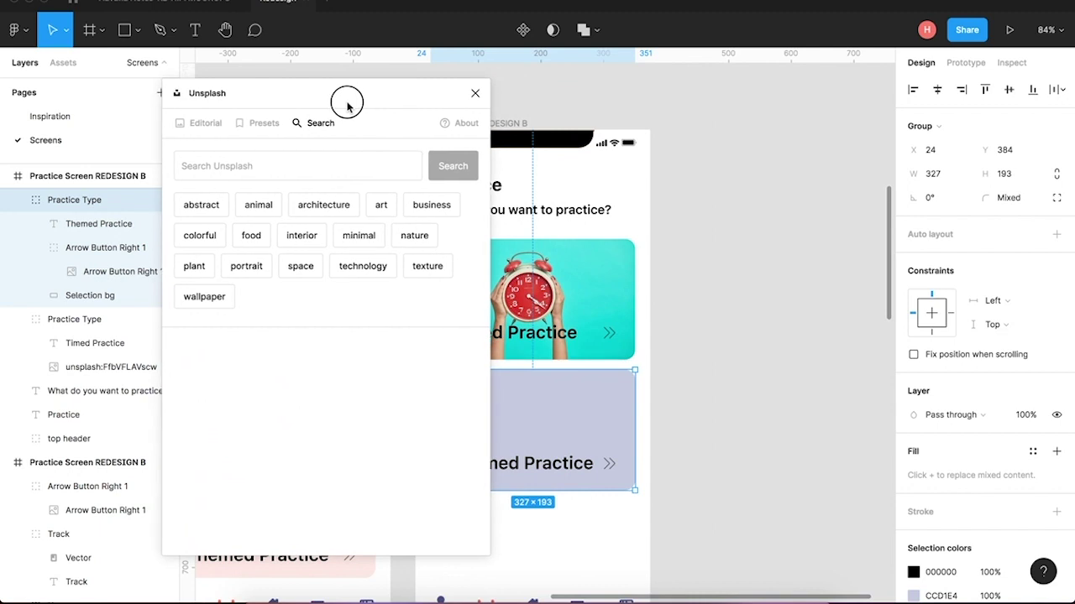
Search Unsplash for painting photos for the Themed Practice card.
left_click(285, 169)
type("s")
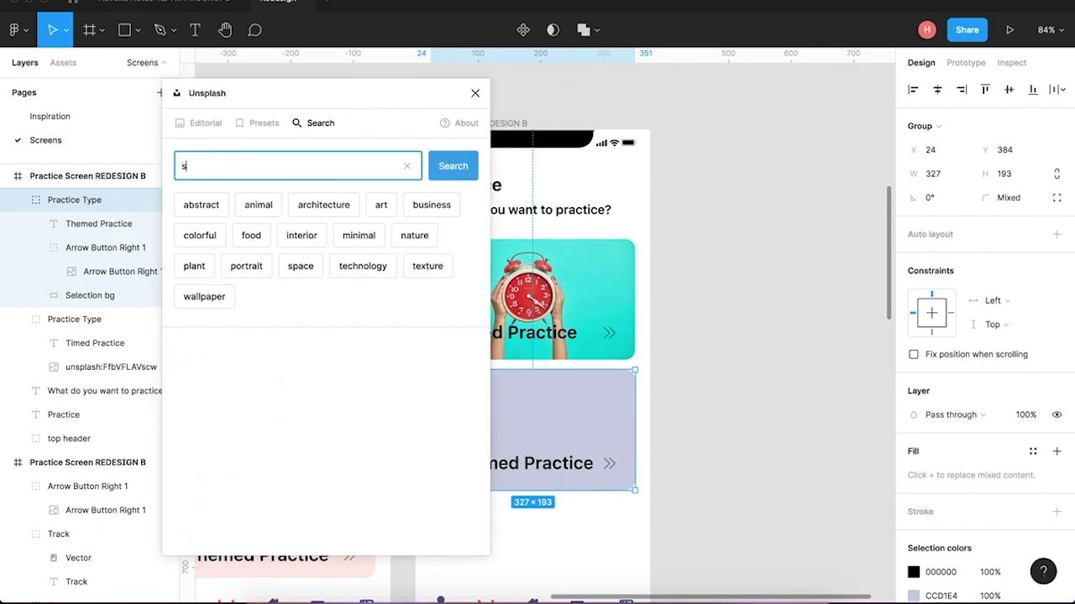
type("ainting")
key("Return")
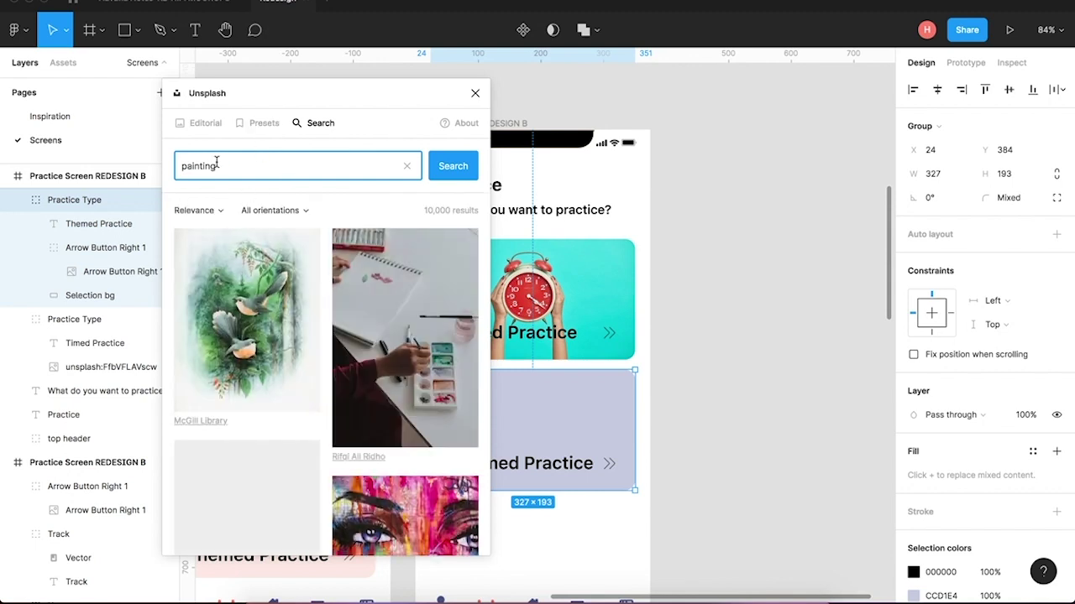
Search Unsplash for sketching instead and look through the photos for one that suits the Themed Practice card.
double_click(216, 164)
type("sketch")
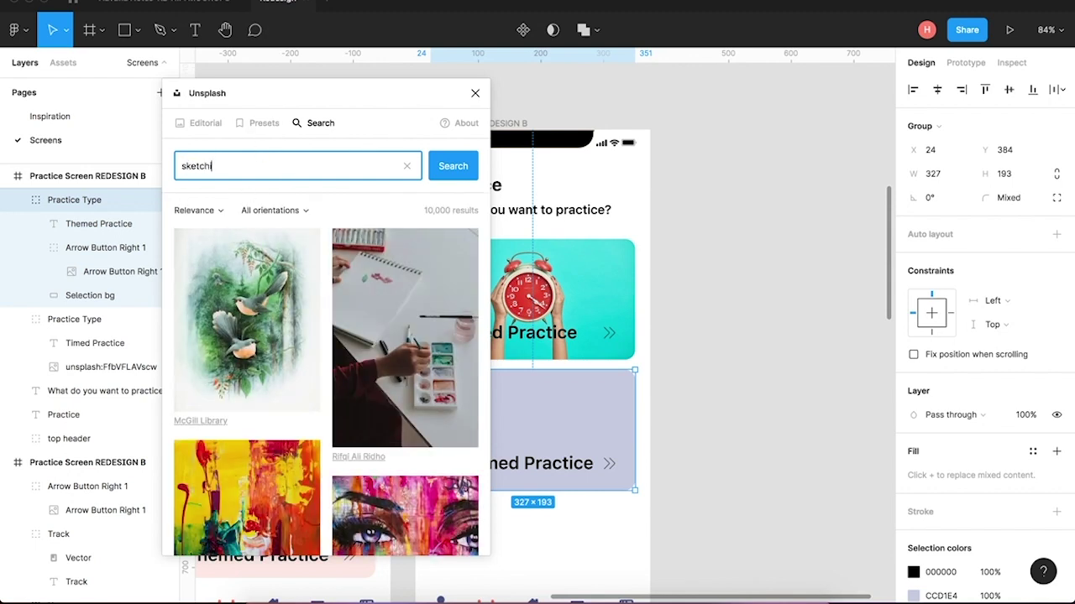
type("ing")
key("Return")
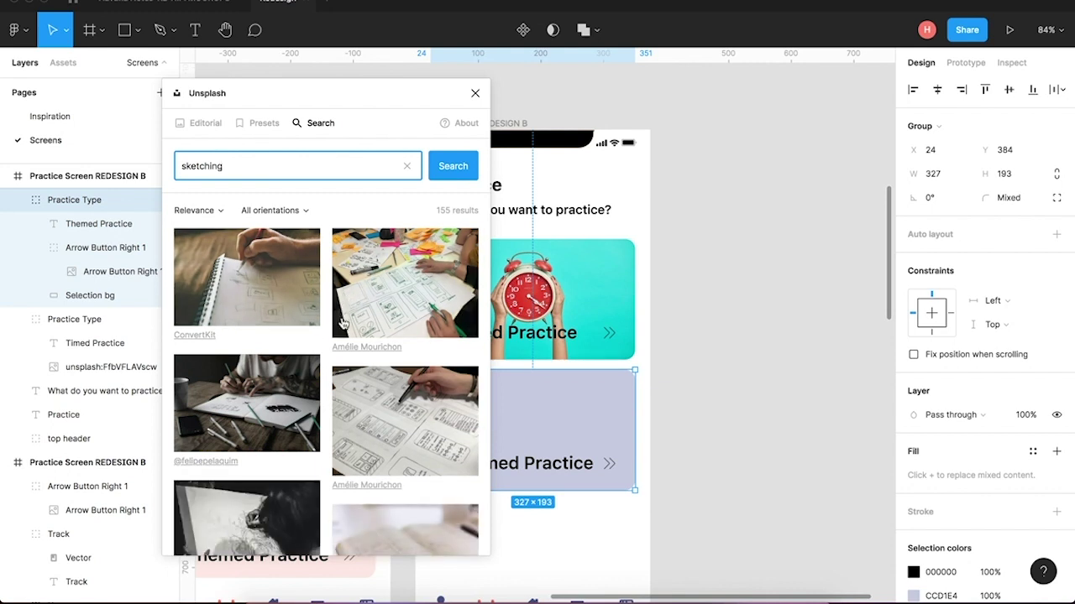
scroll(443, 441, "down", 5)
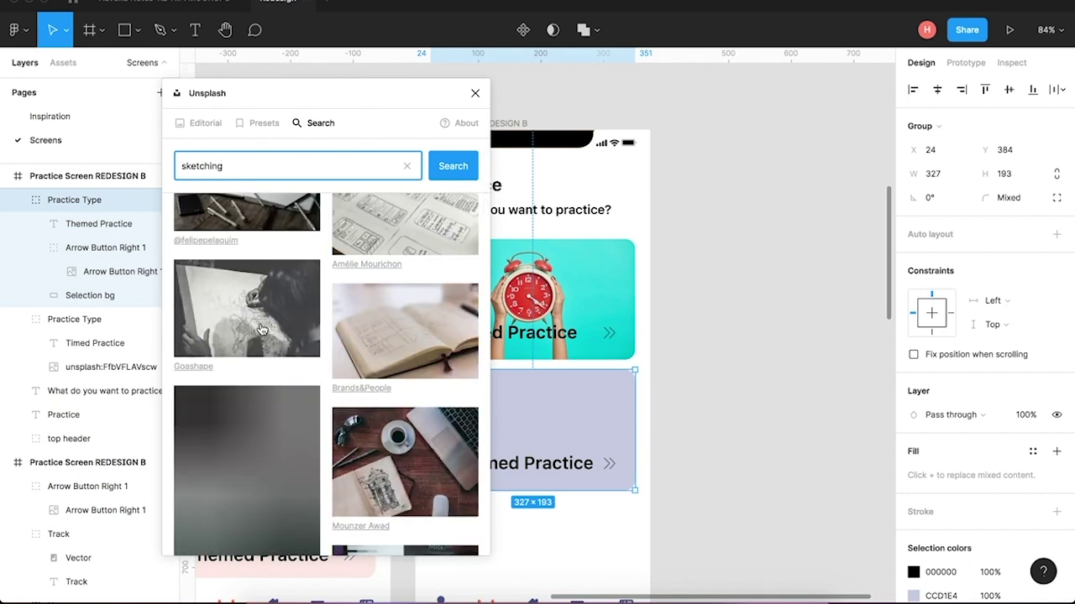
scroll(261, 330, "down", 1)
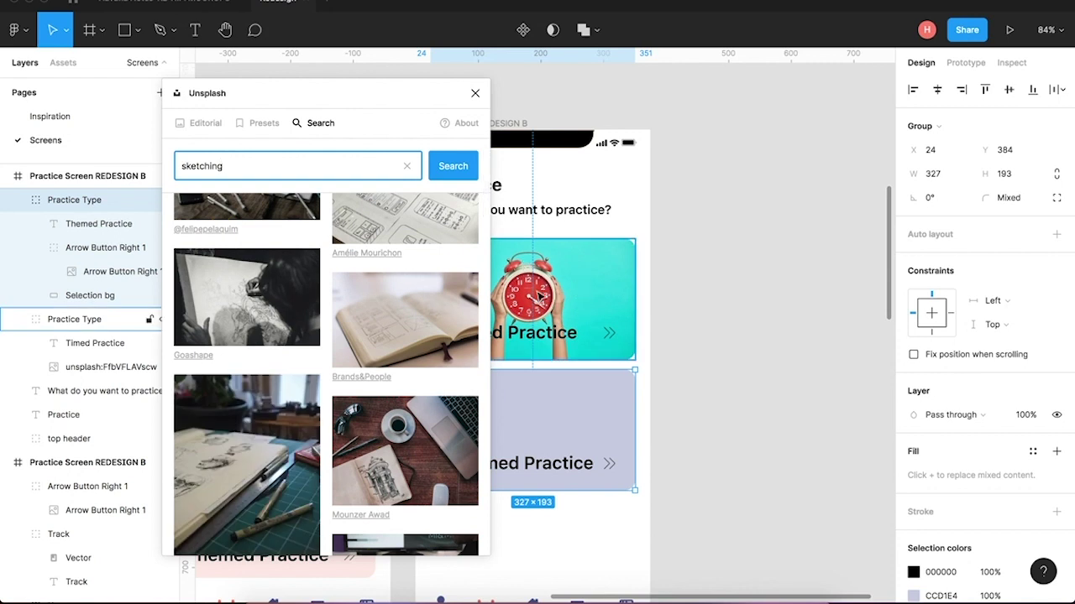
scroll(405, 467, "down", 5)
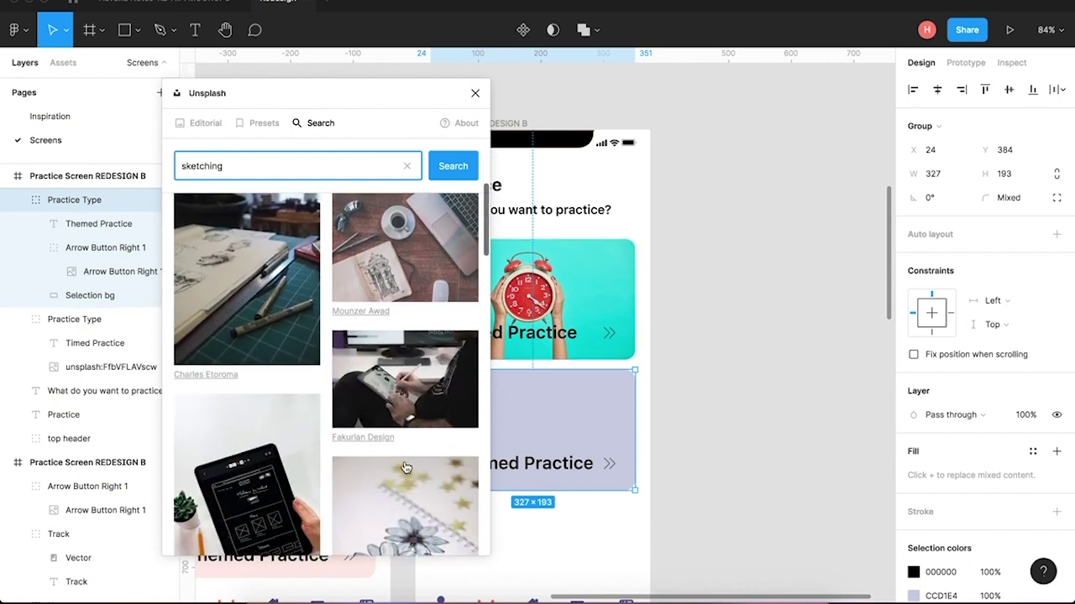
scroll(405, 467, "down", 6)
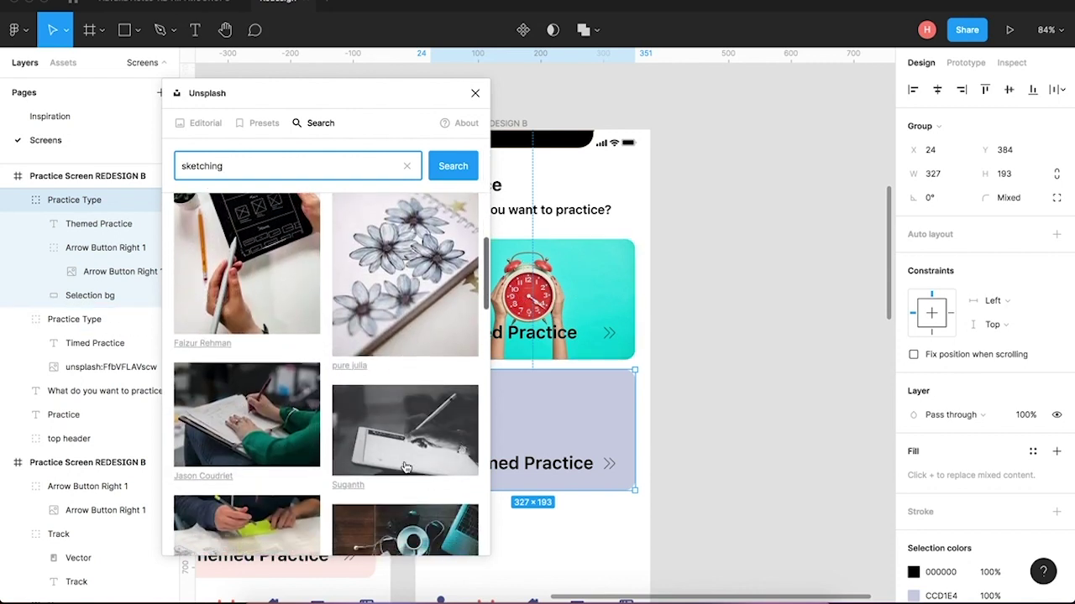
scroll(404, 467, "down", 2)
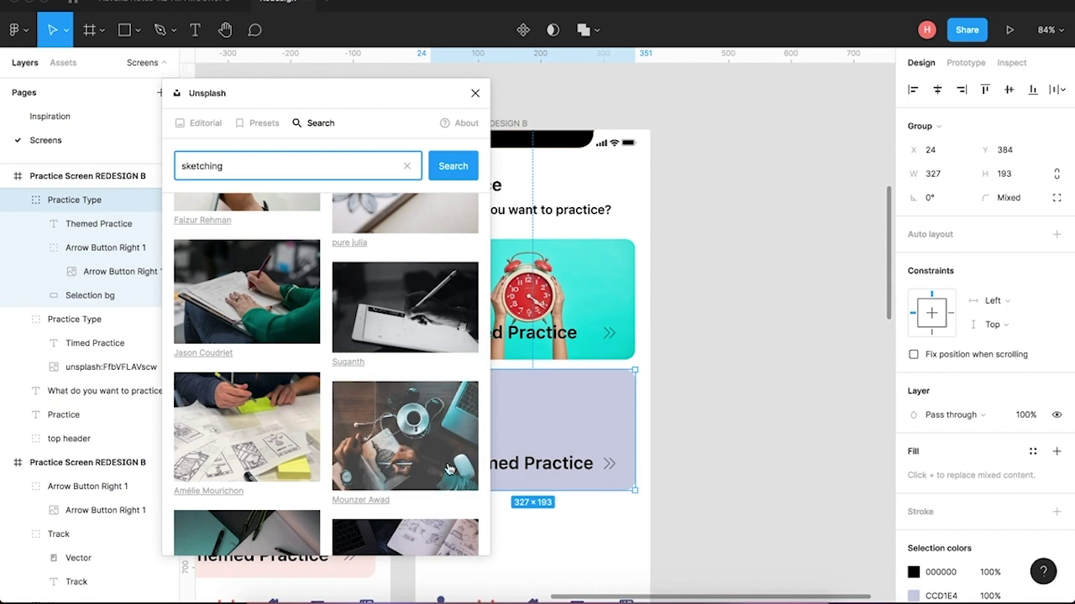
scroll(406, 486, "down", 5)
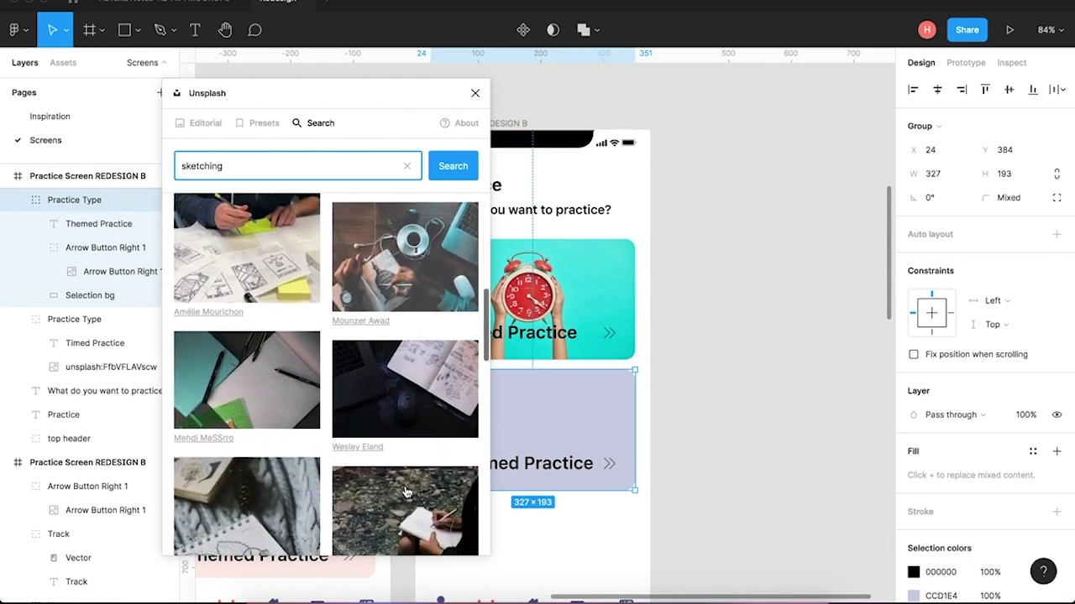
Try to insert the photo of a person painting outdoors from the sketching results with the Themed Practice card group selected, and undo it.
scroll(407, 492, "down", 6)
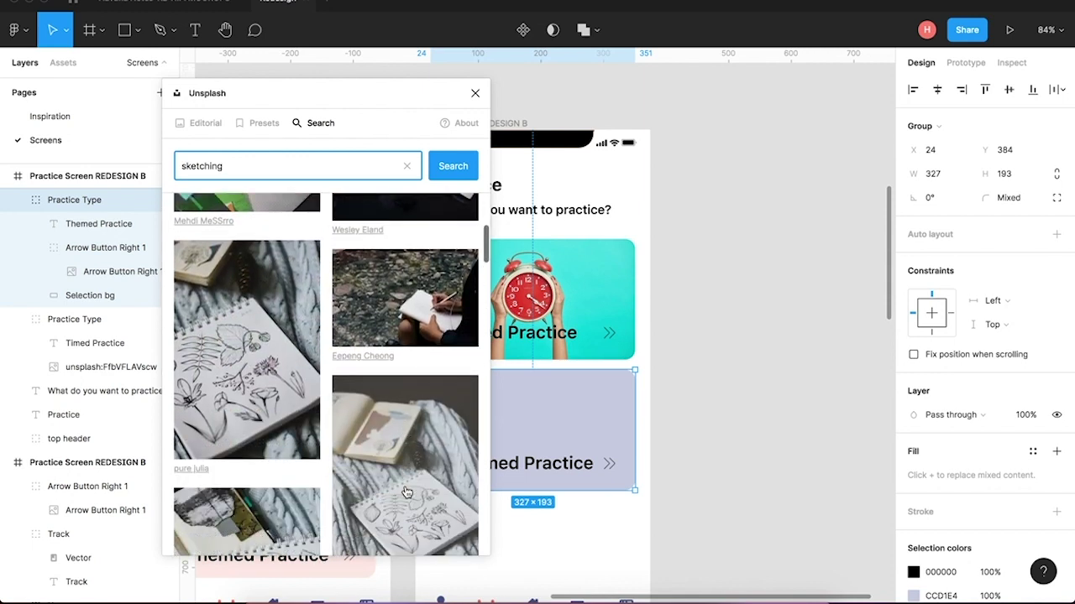
scroll(407, 492, "down", 2)
scroll(406, 492, "down", 5)
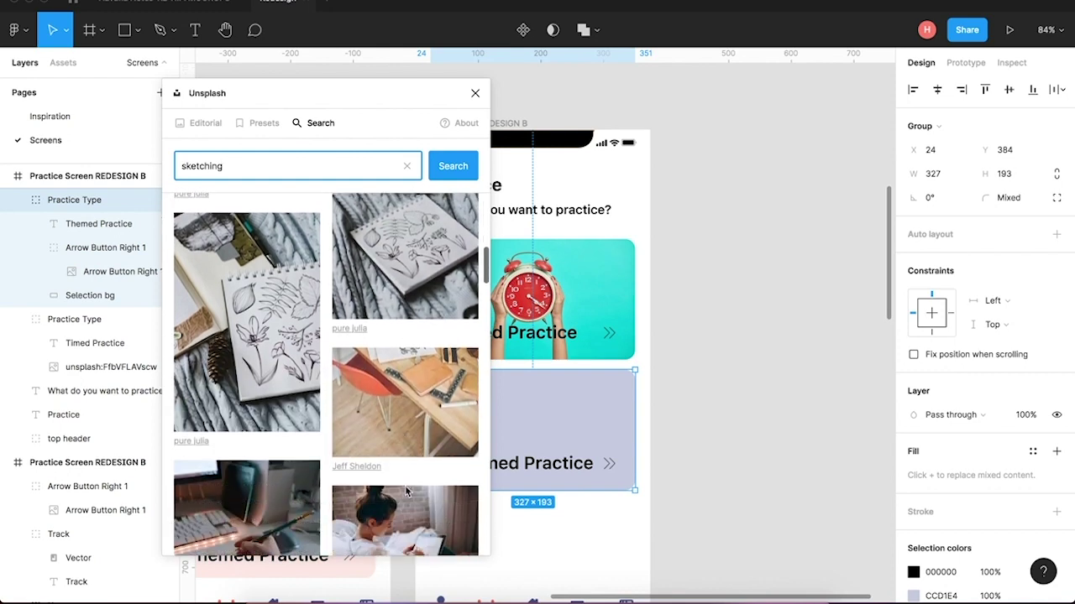
scroll(407, 492, "down", 3)
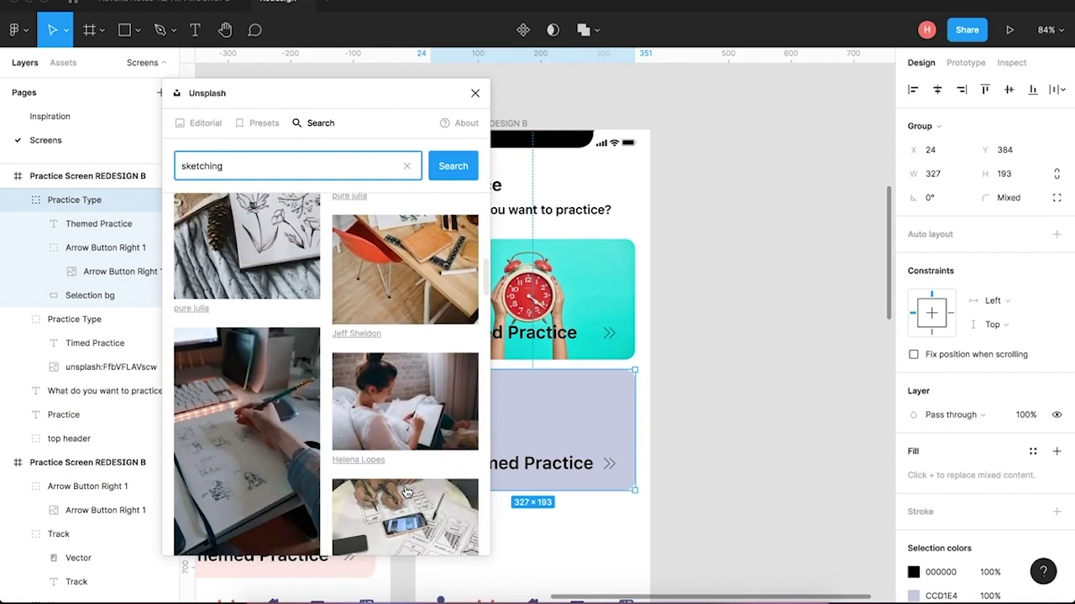
scroll(406, 492, "down", 4)
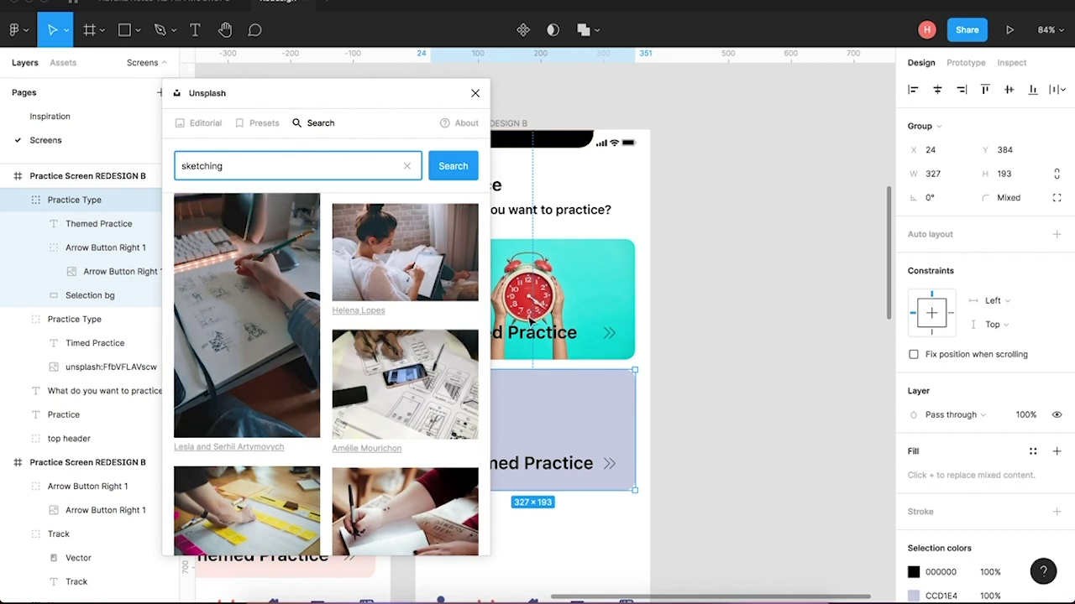
scroll(425, 461, "down", 6)
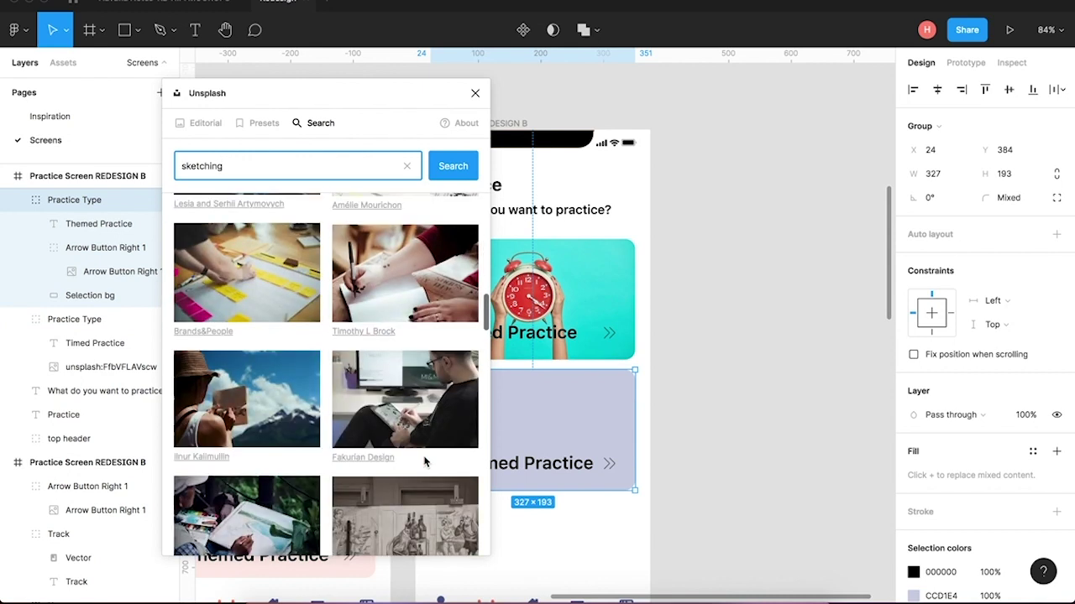
scroll(424, 461, "down", 3)
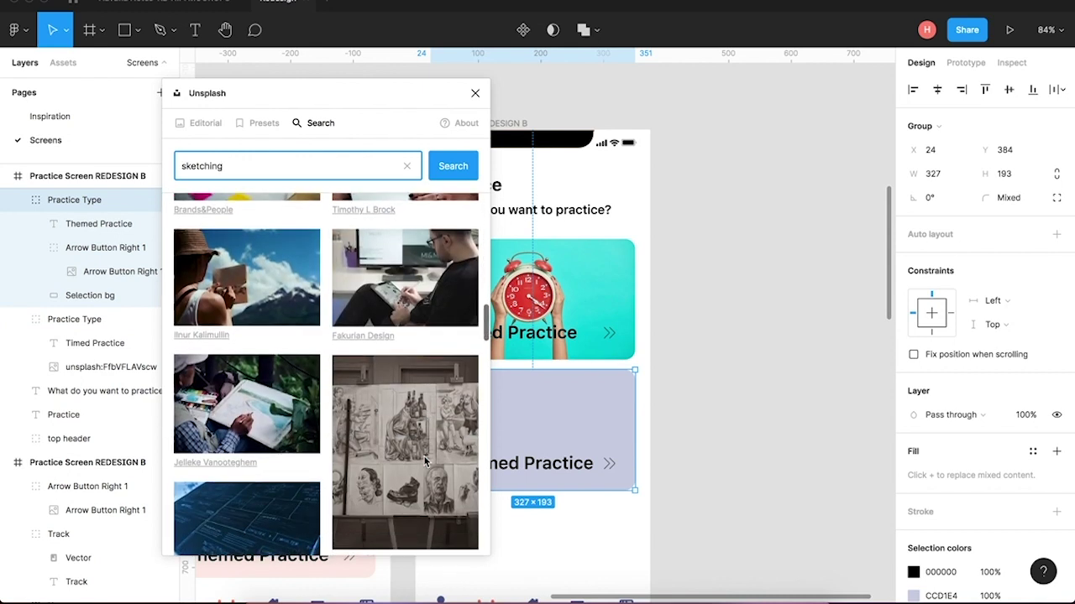
left_click(261, 396)
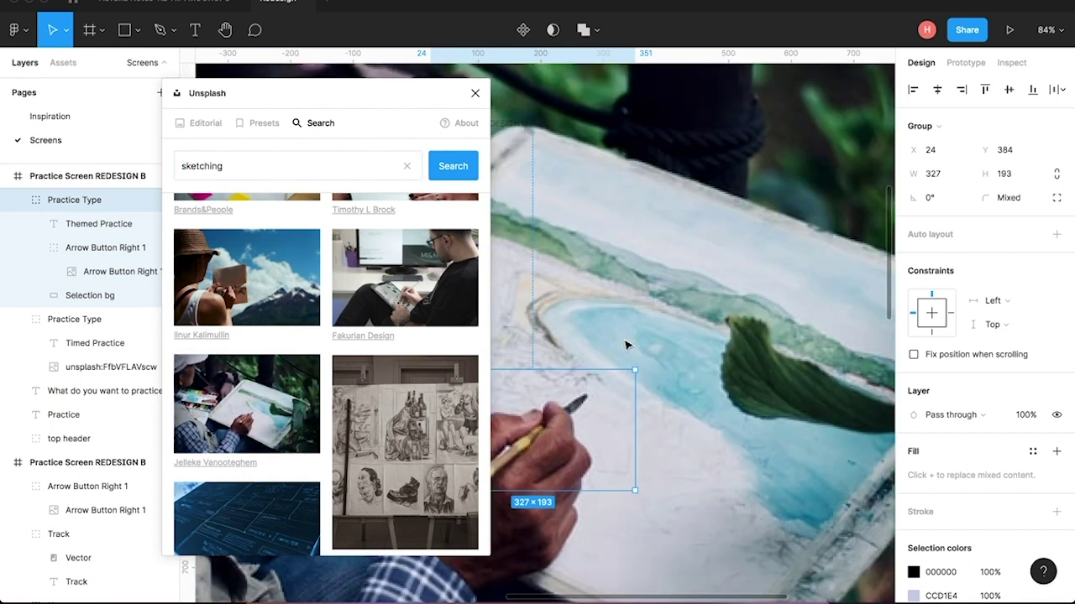
key("ctrl+z")
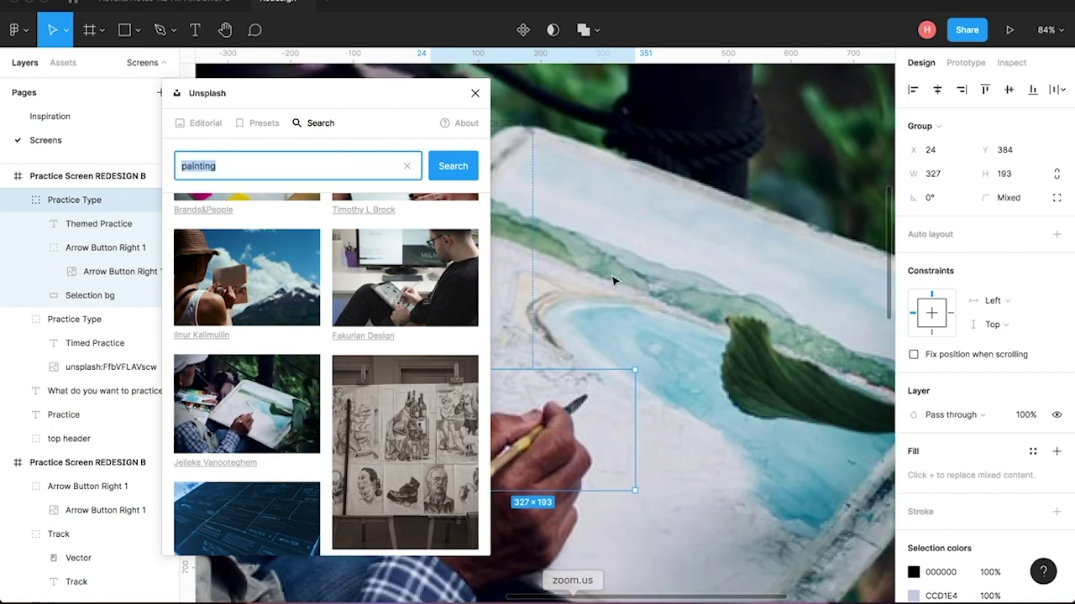
left_click(473, 93)
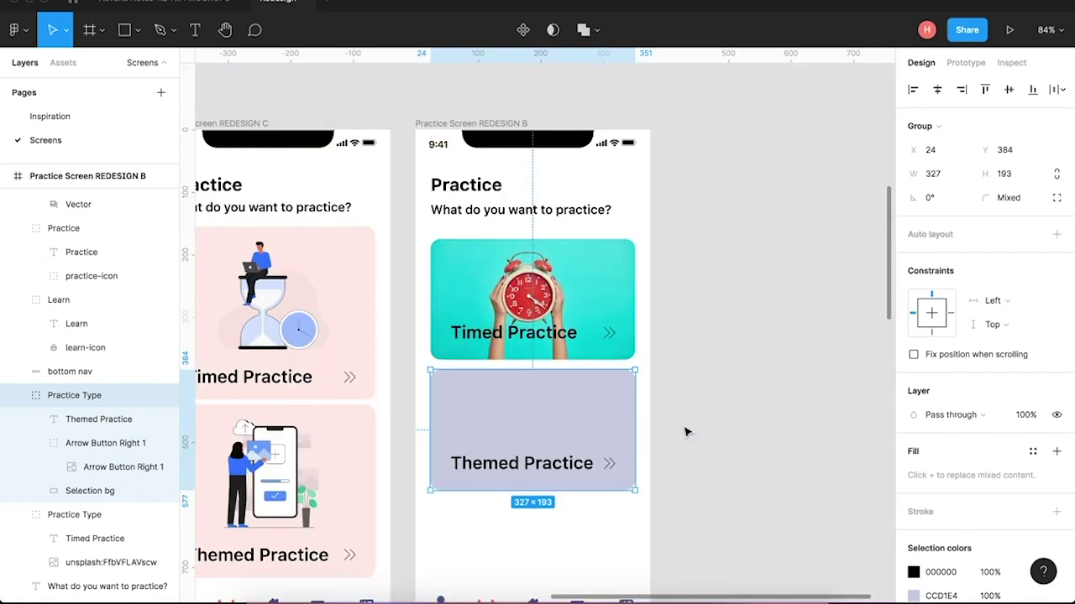
Select only the background rectangle of the Themed Practice card and search the Unsplash plugin for "sketching".
left_click(691, 420)
left_click(614, 410)
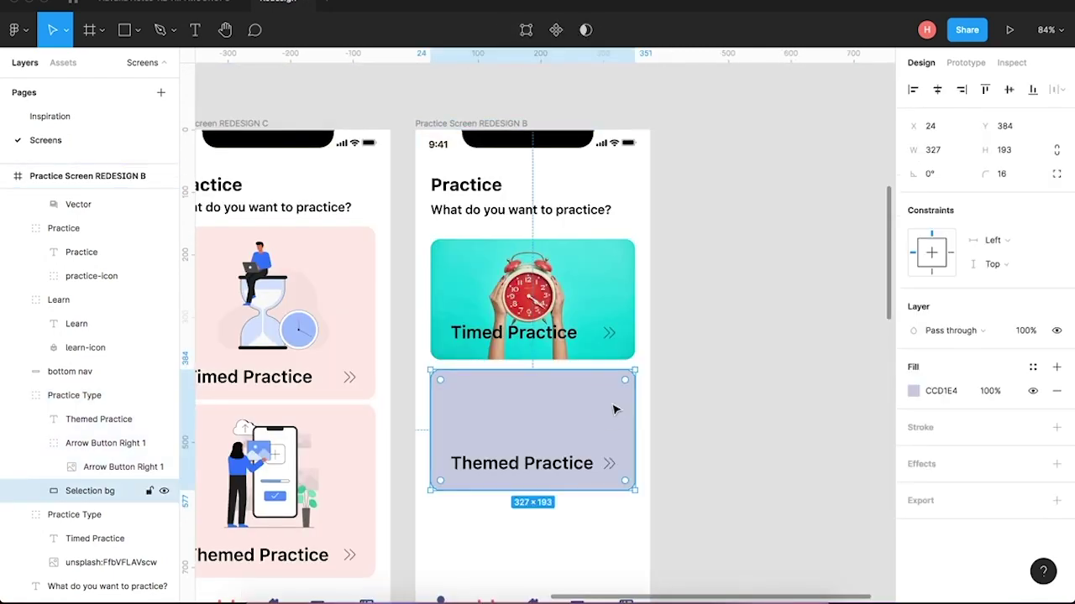
left_click(26, 35)
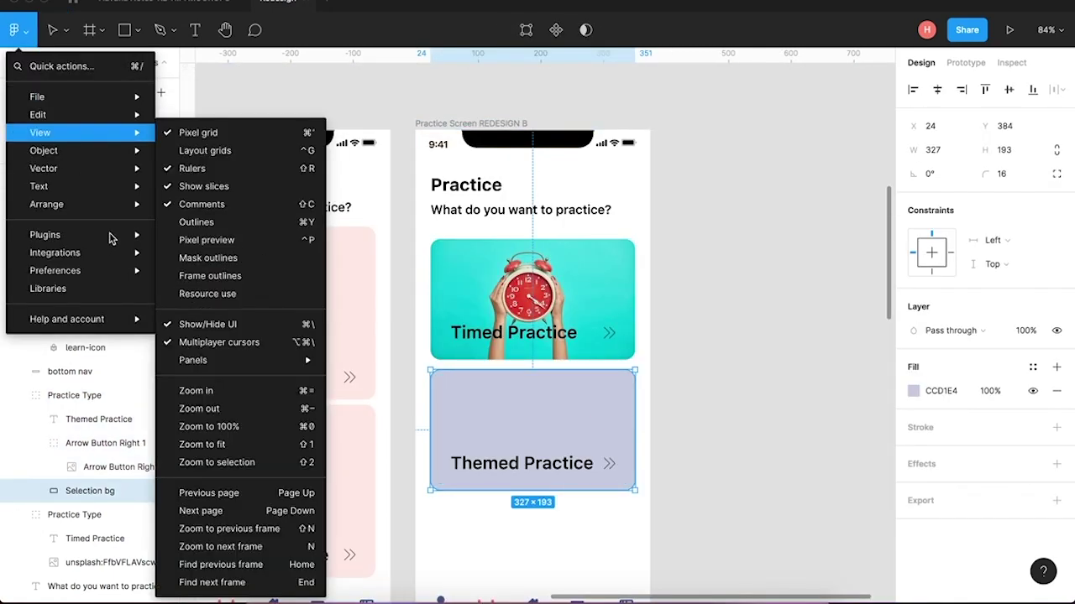
mouse_move(51, 236)
left_click(225, 437)
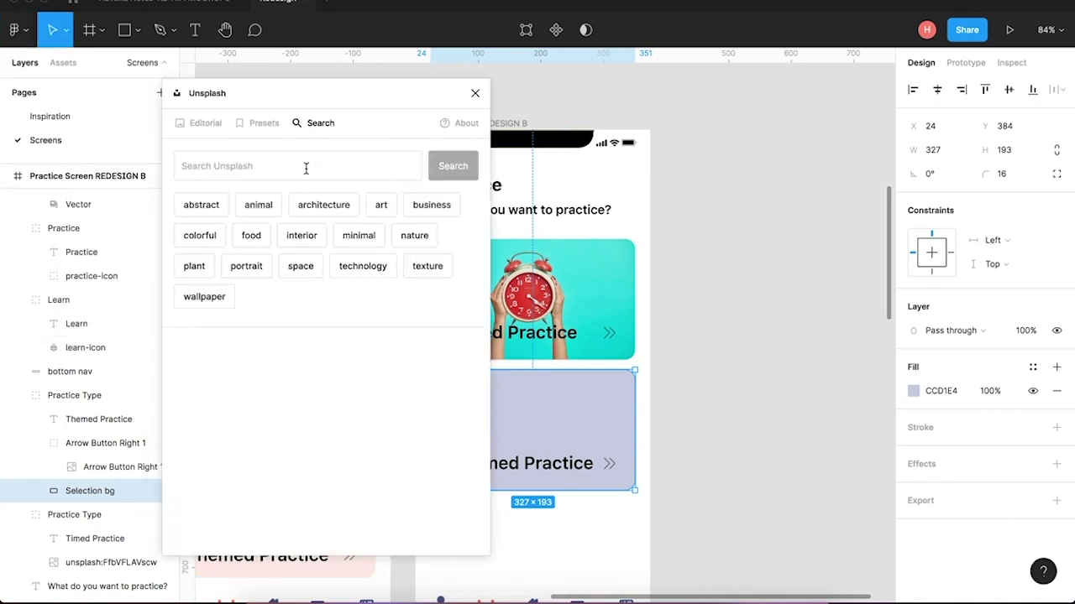
left_click(306, 169)
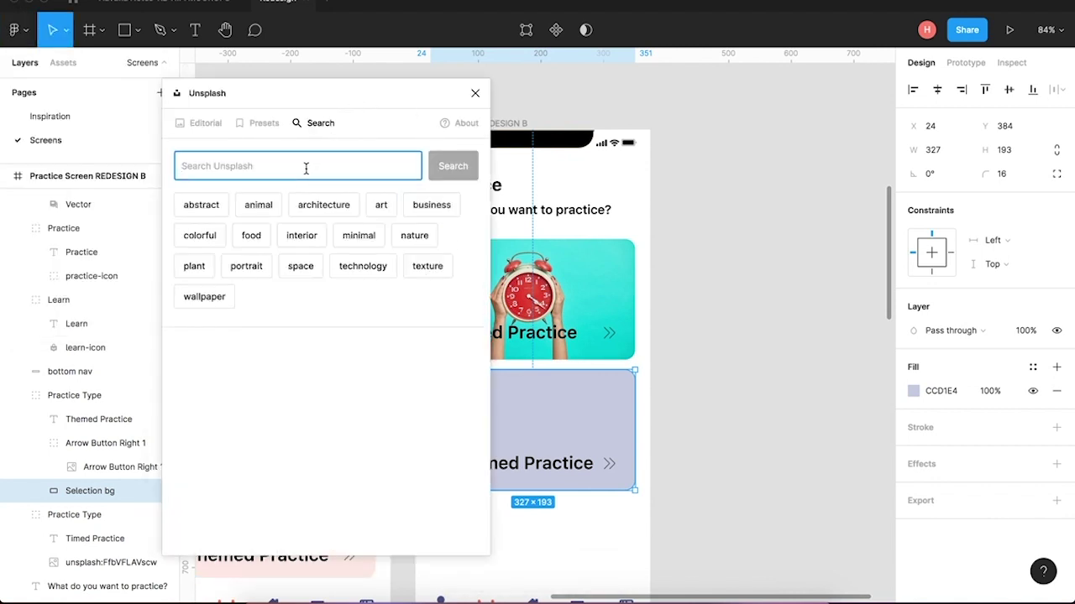
type("sketch")
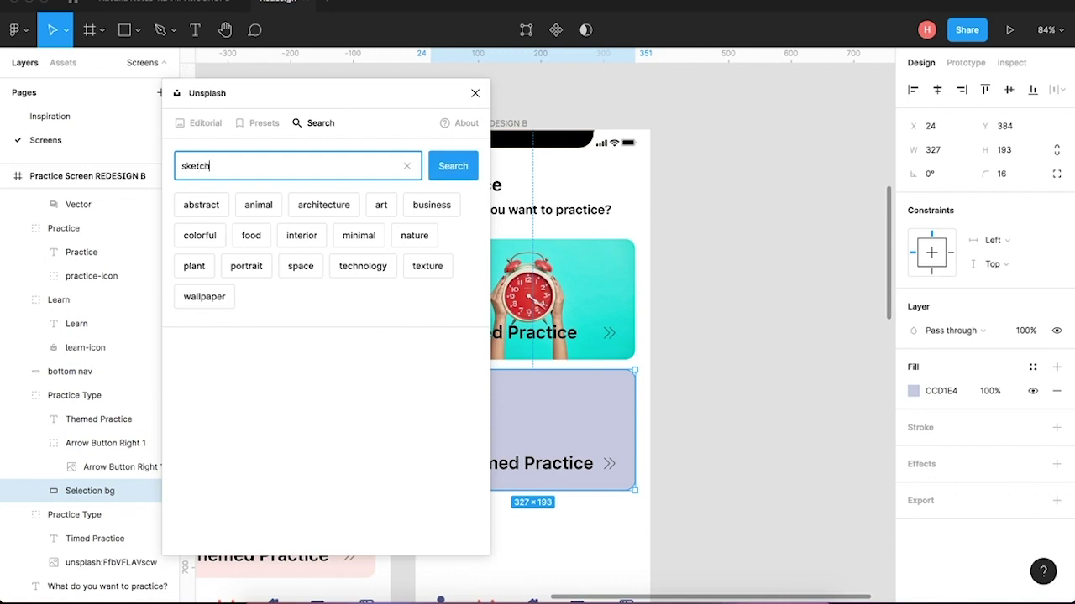
type("ing")
key("Return")
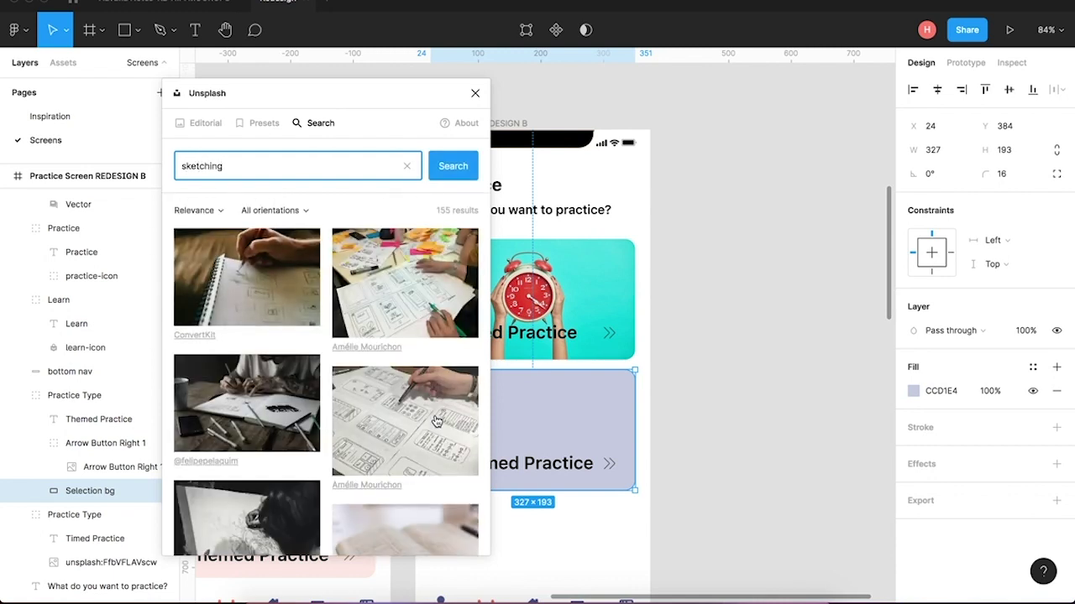
Fill the Themed Practice card background with the photo of a person in a hat sketching before mountains, and close Unsplash.
scroll(436, 421, "down", 10)
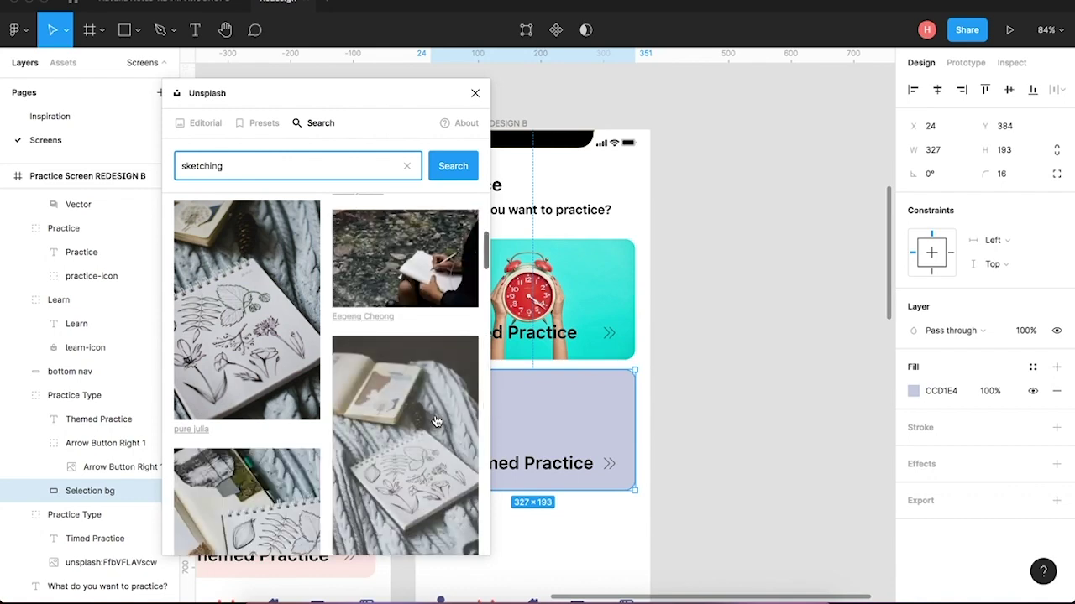
scroll(436, 421, "down", 5)
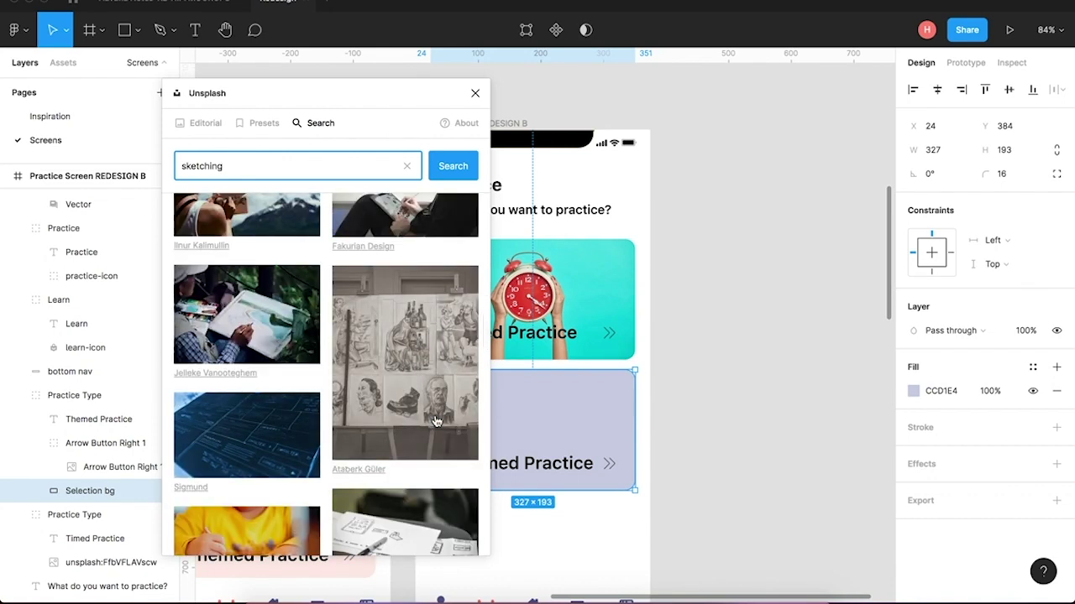
scroll(436, 421, "up", 1)
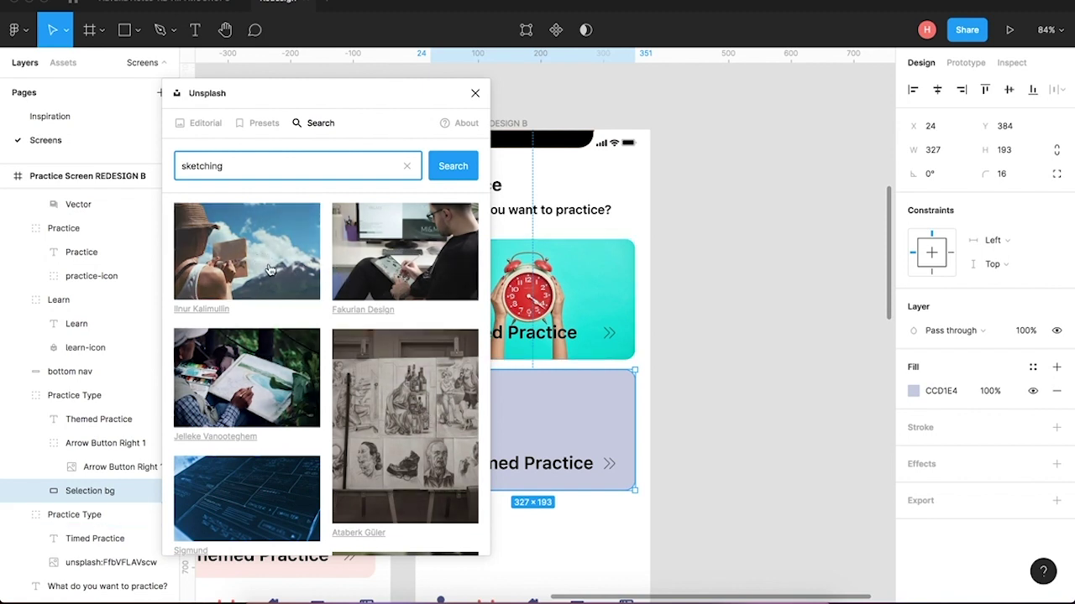
left_click(242, 249)
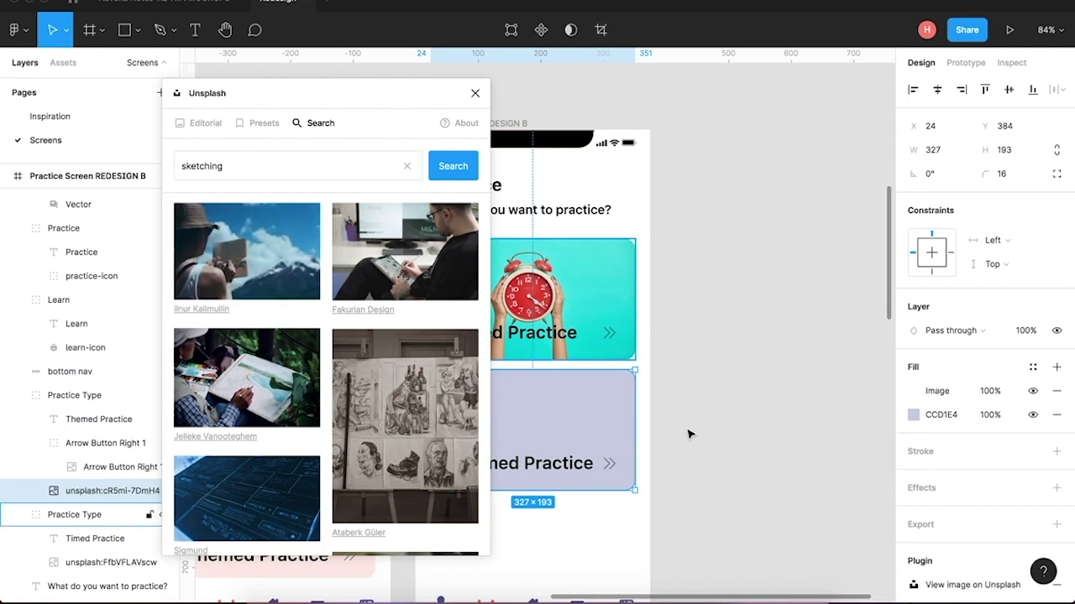
left_click(735, 437)
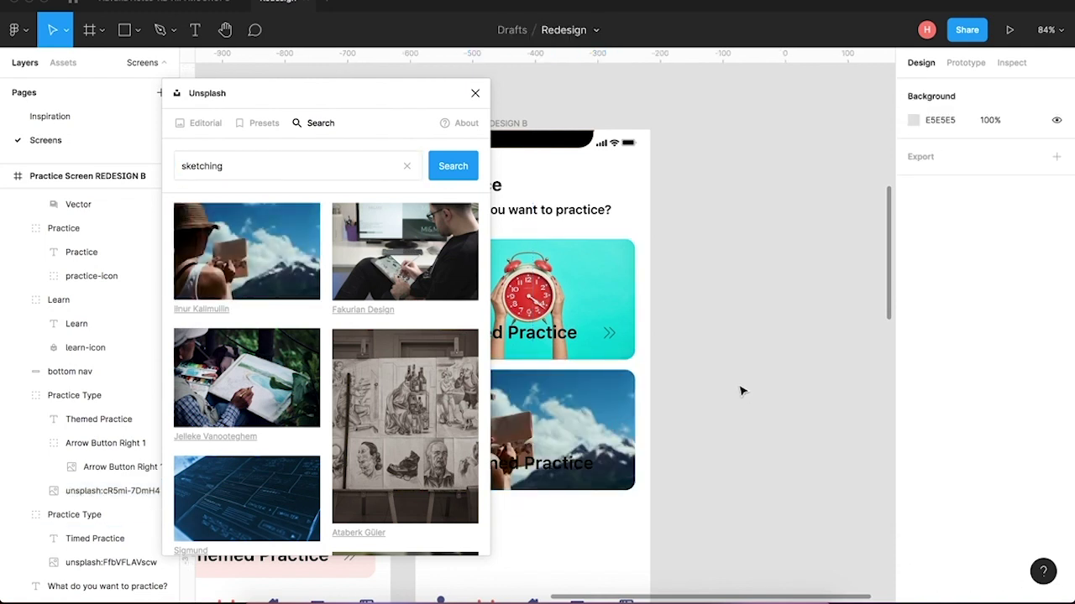
left_click(476, 95)
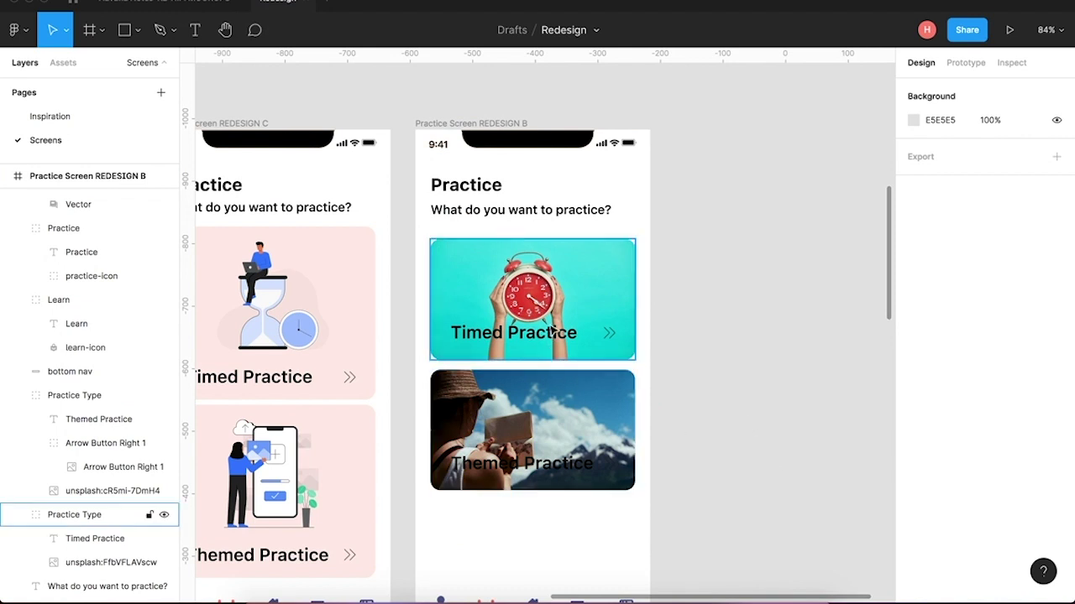
Delete the double-arrow icons from both the Timed Practice and Themed Practice photo cards.
scroll(710, 386, "down", 2)
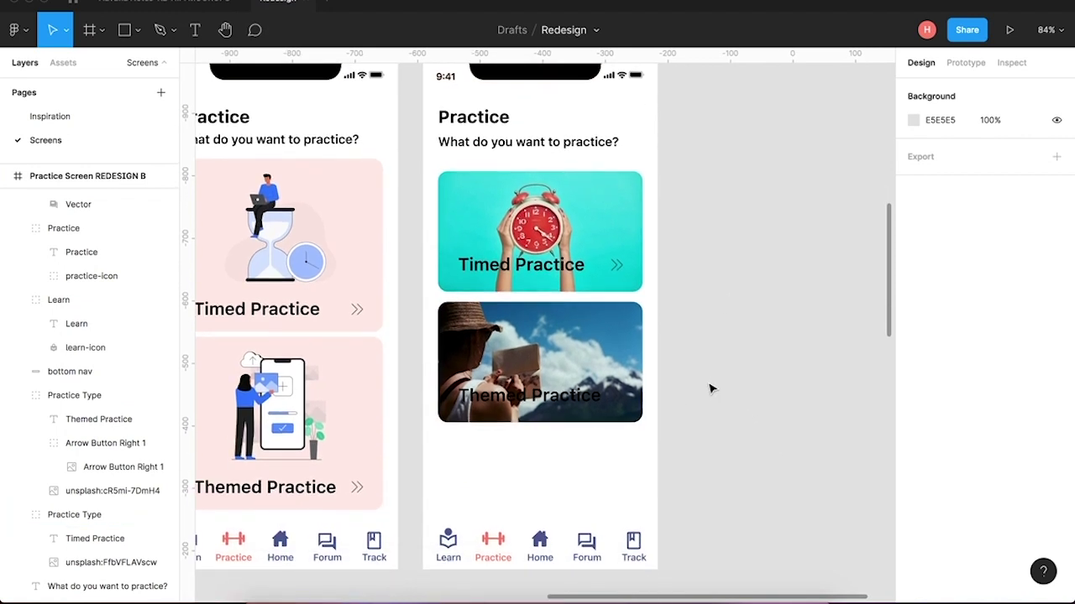
scroll(564, 262, "up", 5)
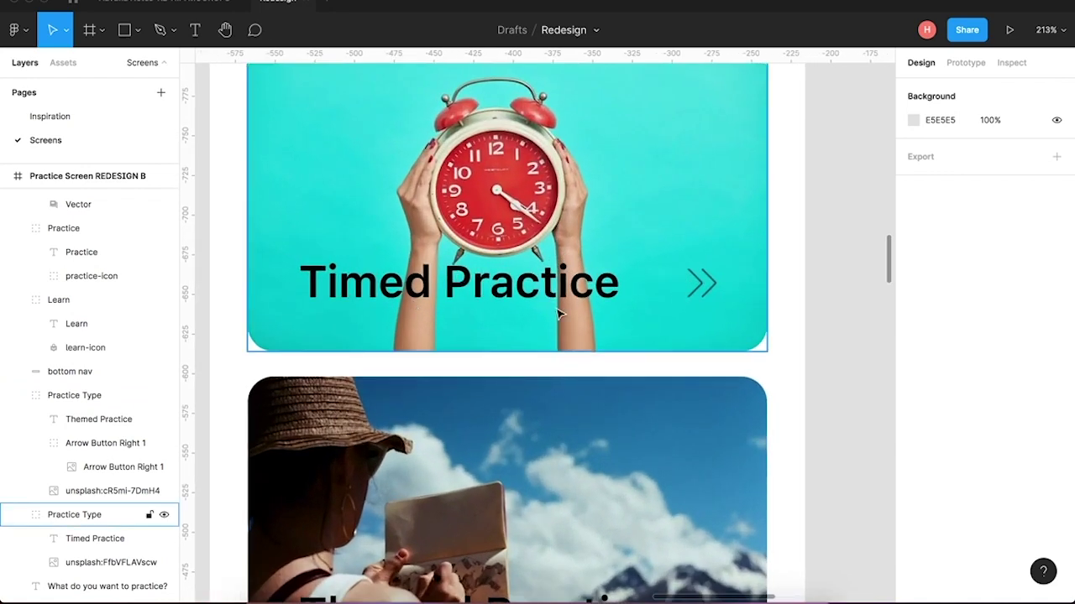
scroll(558, 314, "down", 3)
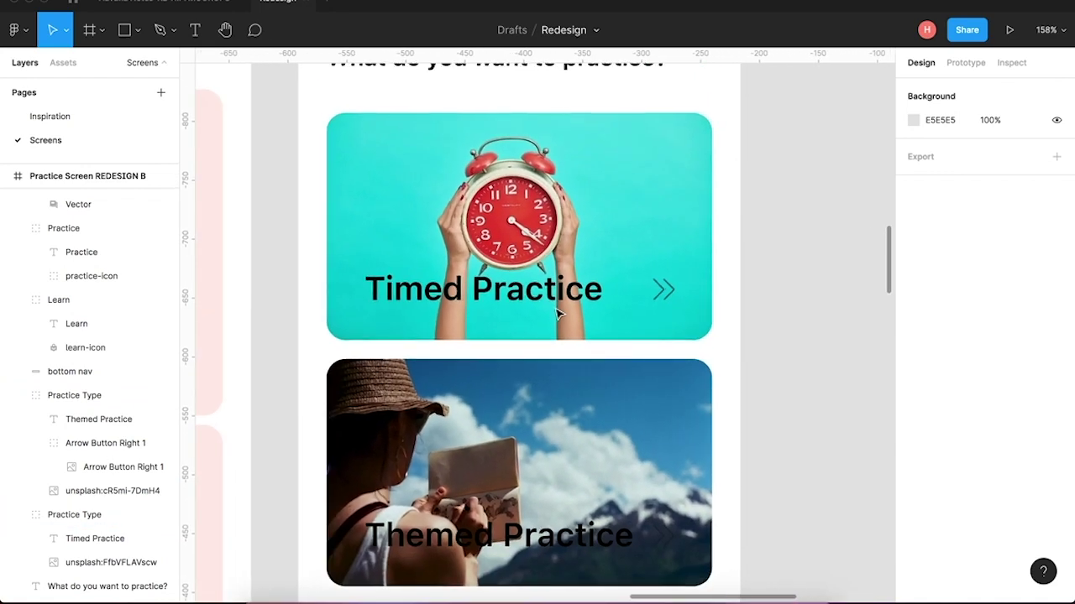
left_click(664, 537)
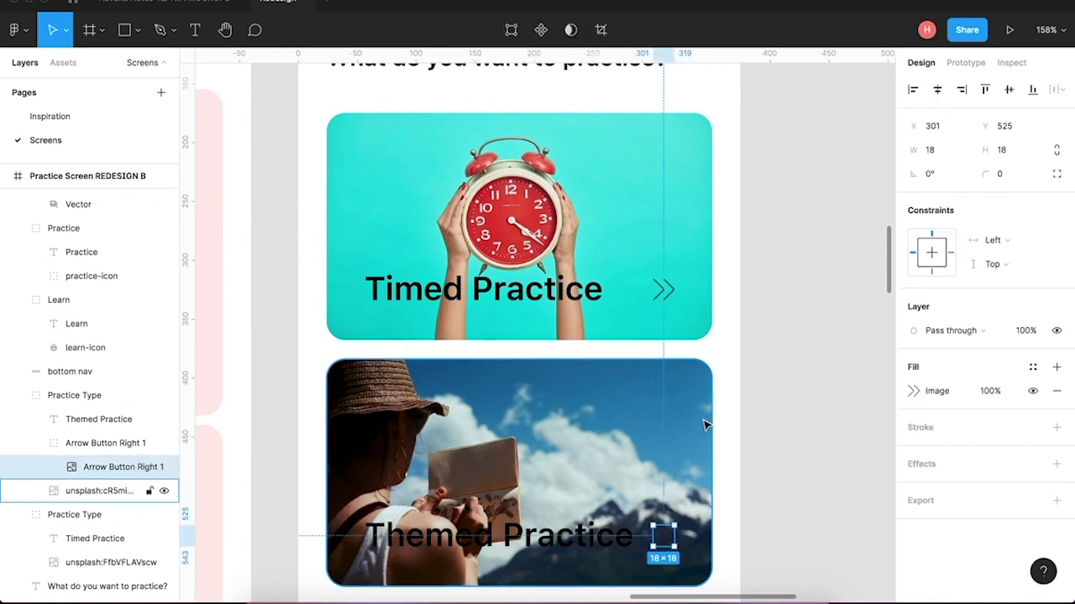
left_click(662, 292)
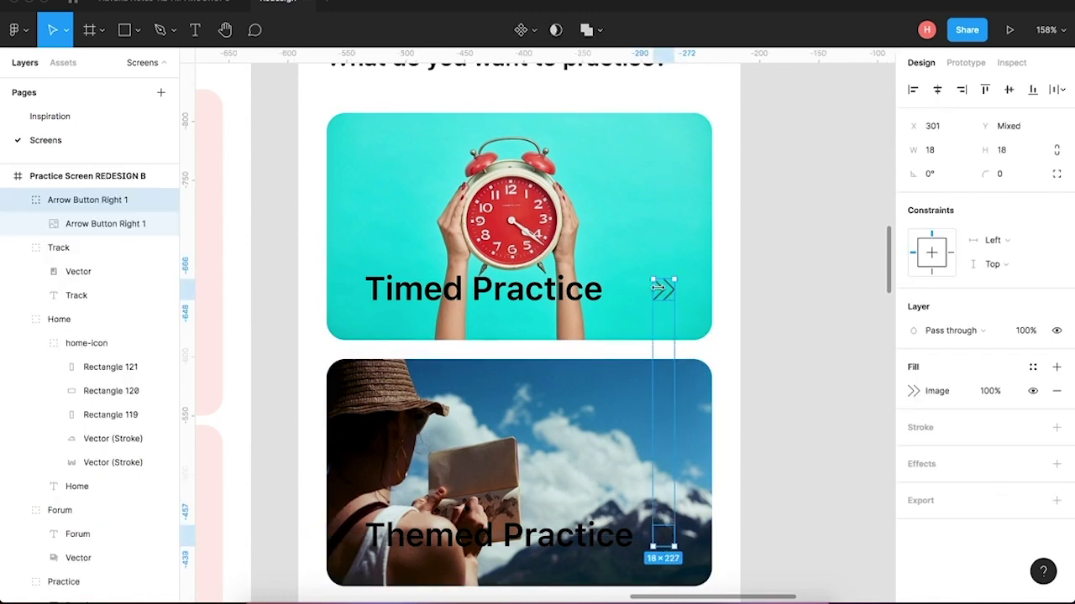
key("Delete")
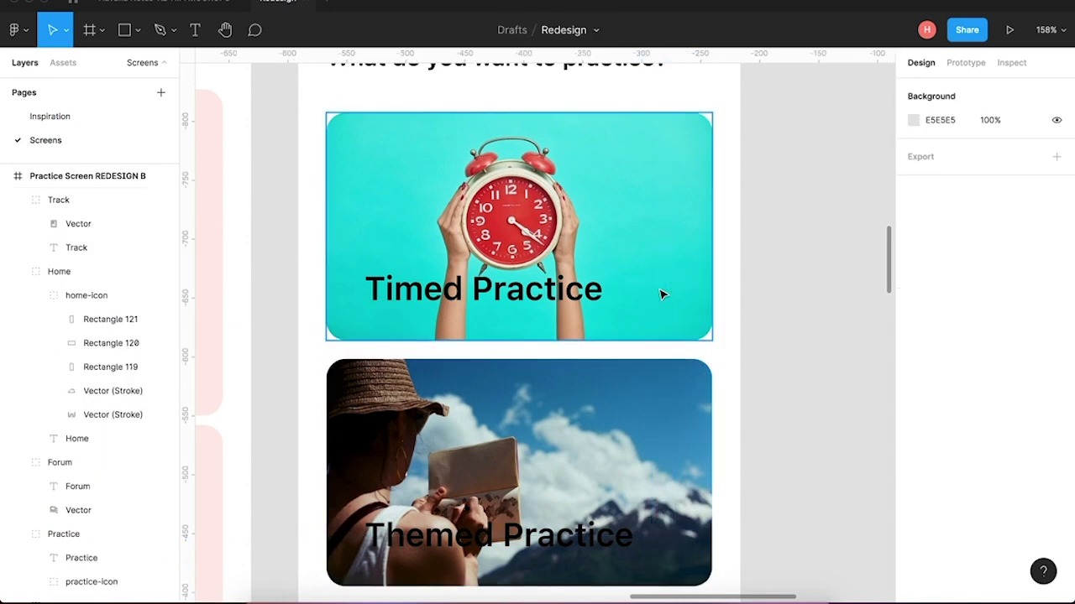
left_click(578, 296)
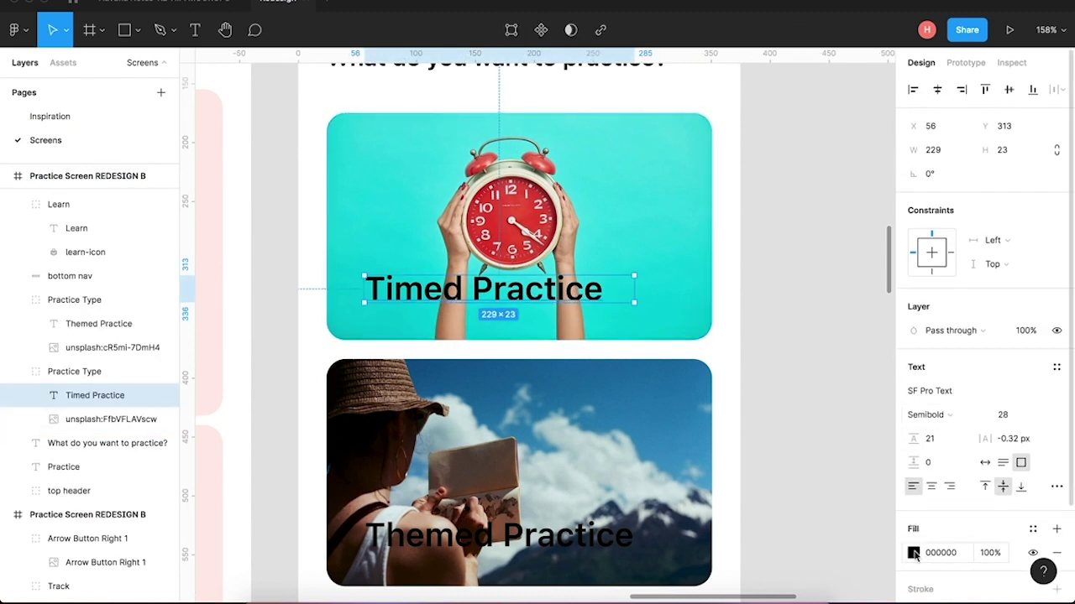
left_click(881, 466)
Rename the frame with the photo cards as "Practice Screen REDESIGN D".
scroll(881, 465, "down", 5)
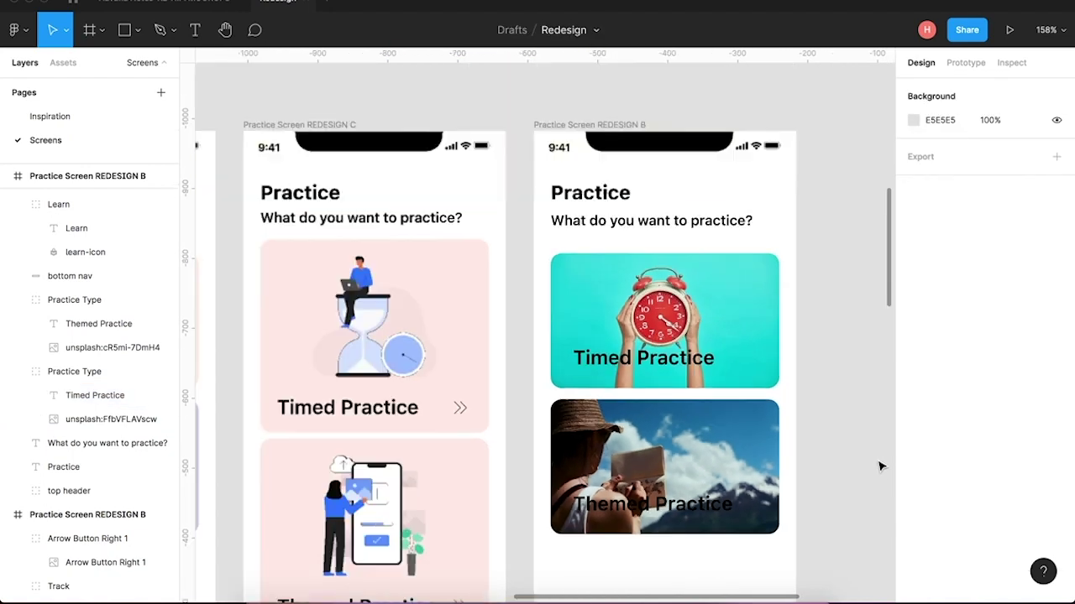
left_click(684, 220)
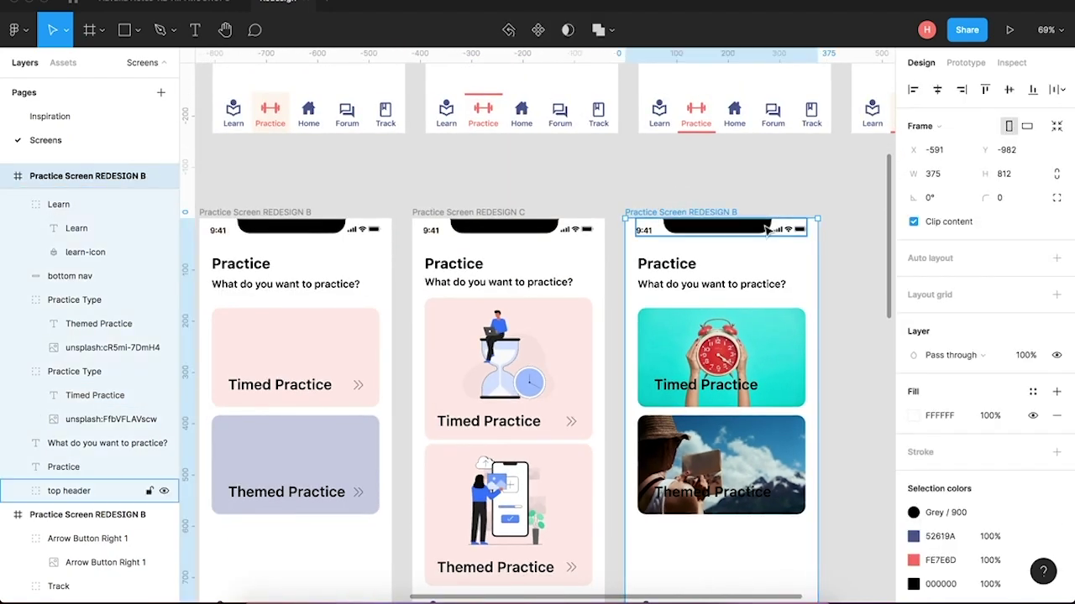
key("ctrl+r")
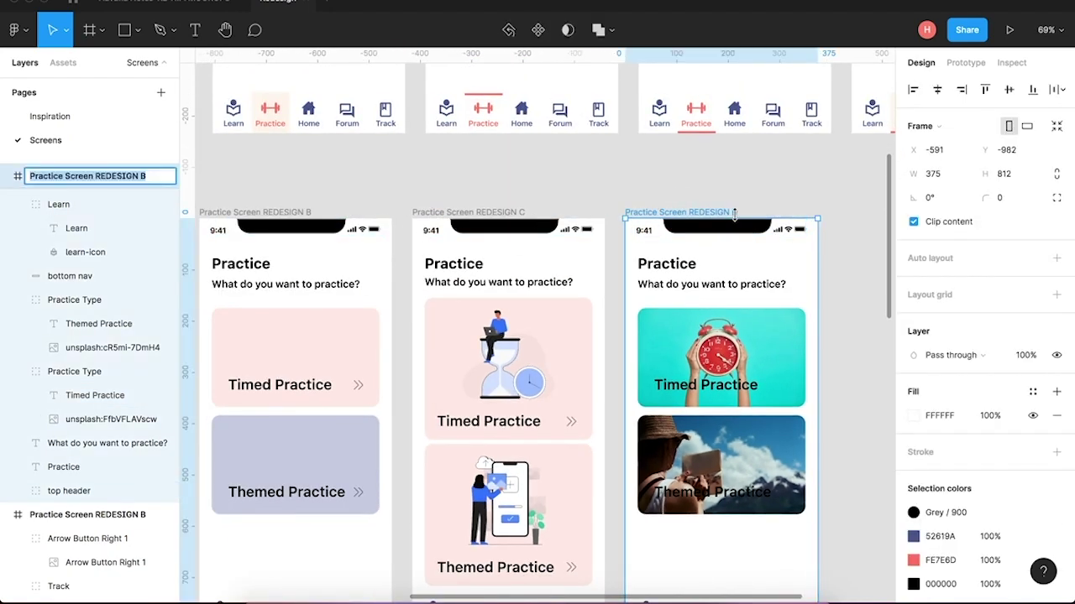
key("Right")
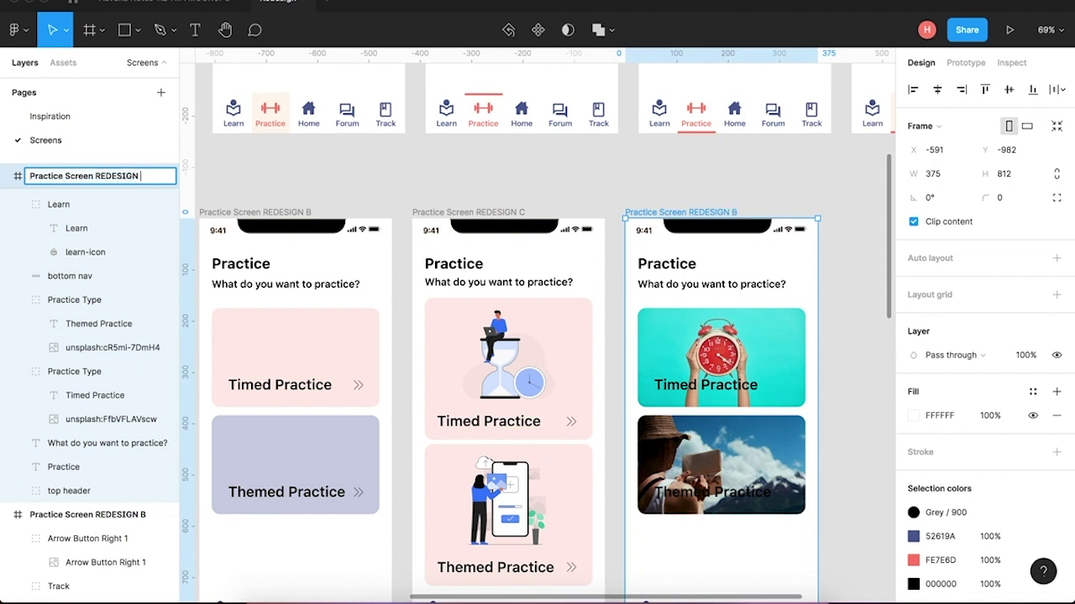
left_click(848, 270)
Change the fill of the Timed Practice label on the clock photo card to white, FFFFFF.
scroll(828, 376, "down", 3)
scroll(828, 376, "right", 2)
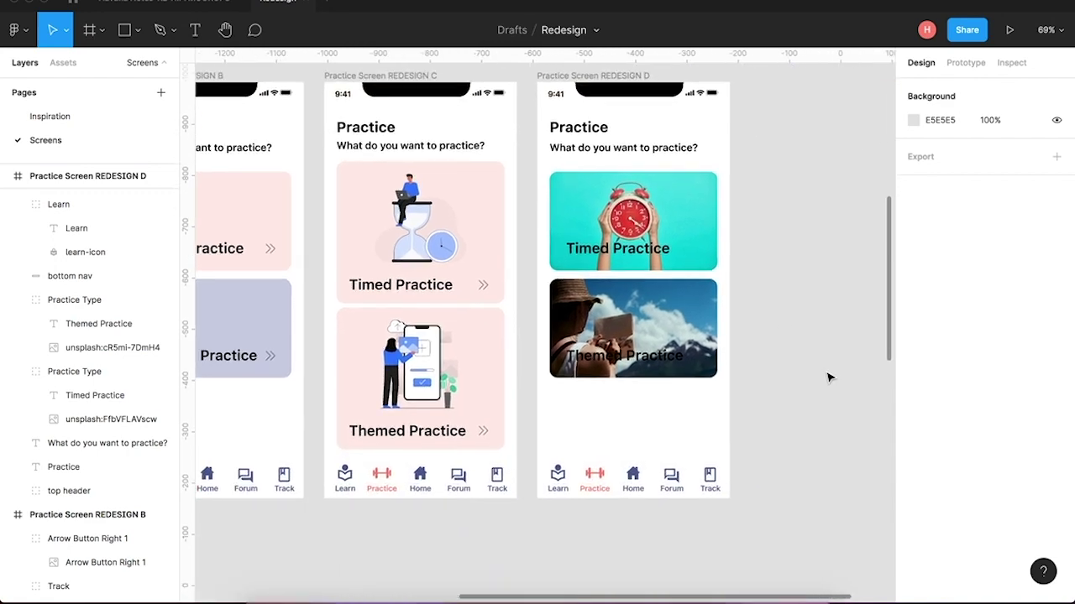
scroll(828, 377, "down", 1)
scroll(828, 376, "right", 1)
scroll(622, 243, "up", 5)
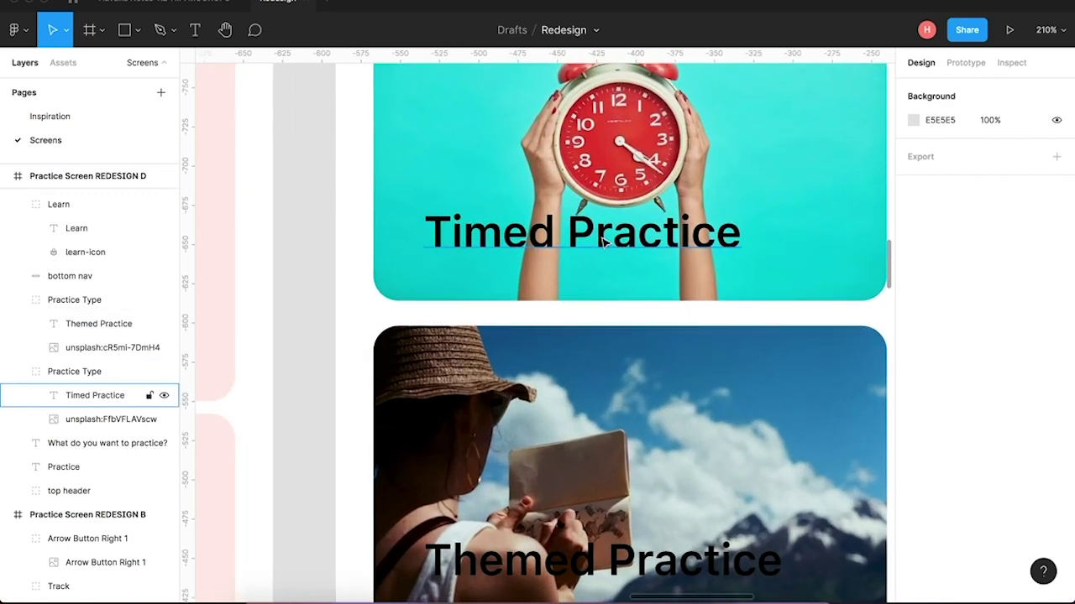
left_click(603, 241)
left_click(914, 554)
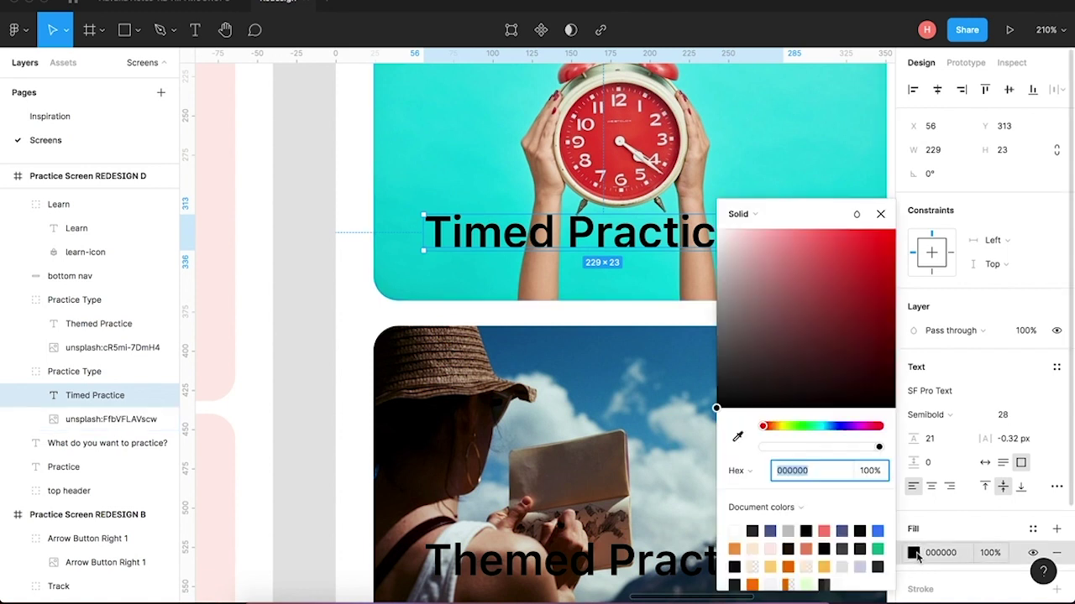
left_click_drag(751, 379, 693, 201)
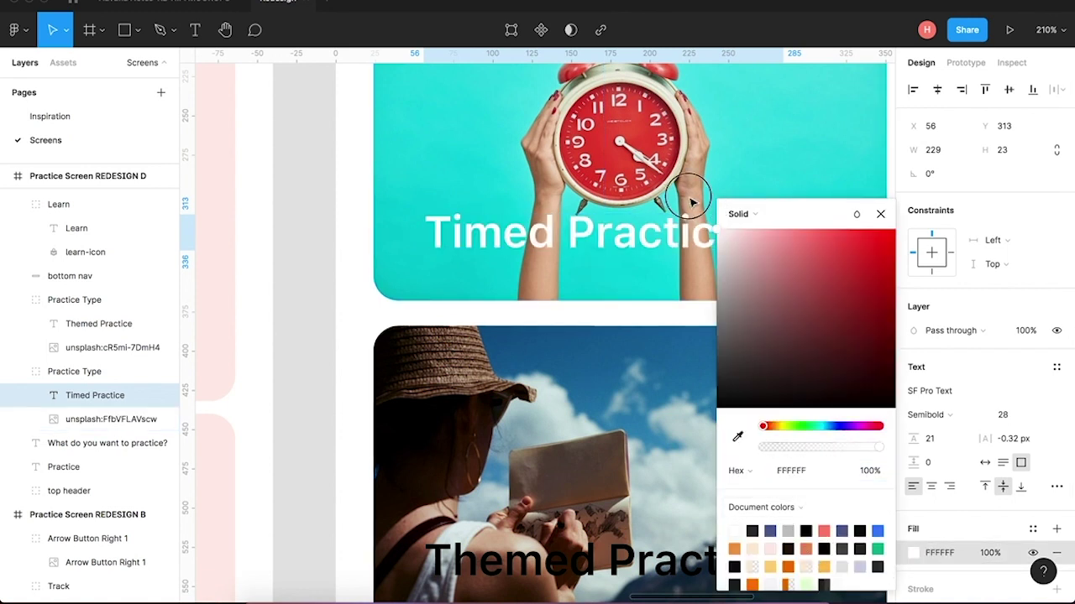
left_click(330, 297)
Add a drop shadow effect to the Timed Practice label on the clock photo card.
scroll(445, 394, "right", 2)
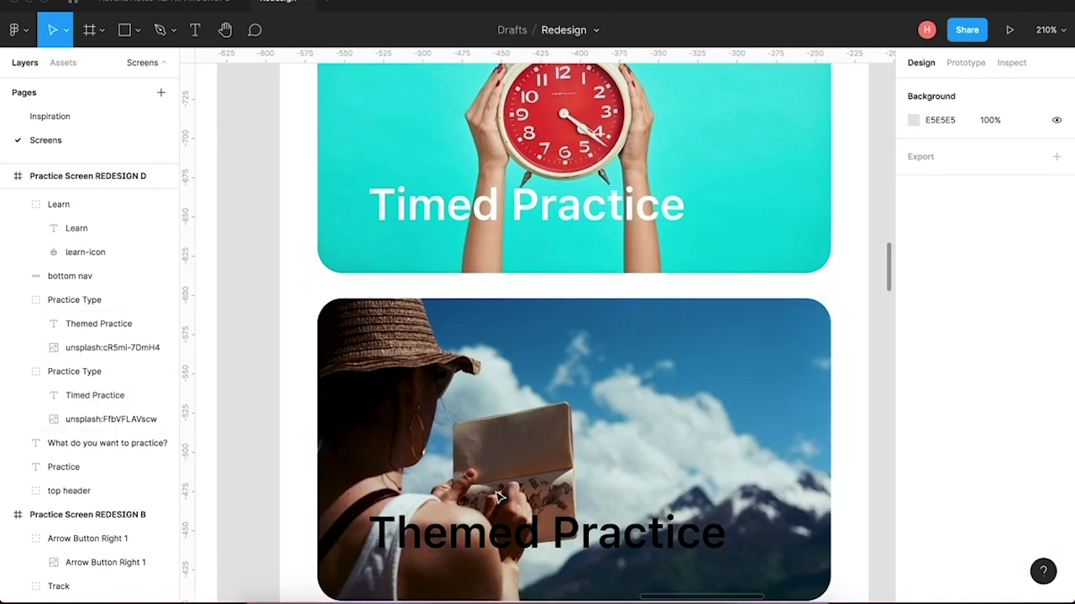
scroll(498, 496, "right", 4)
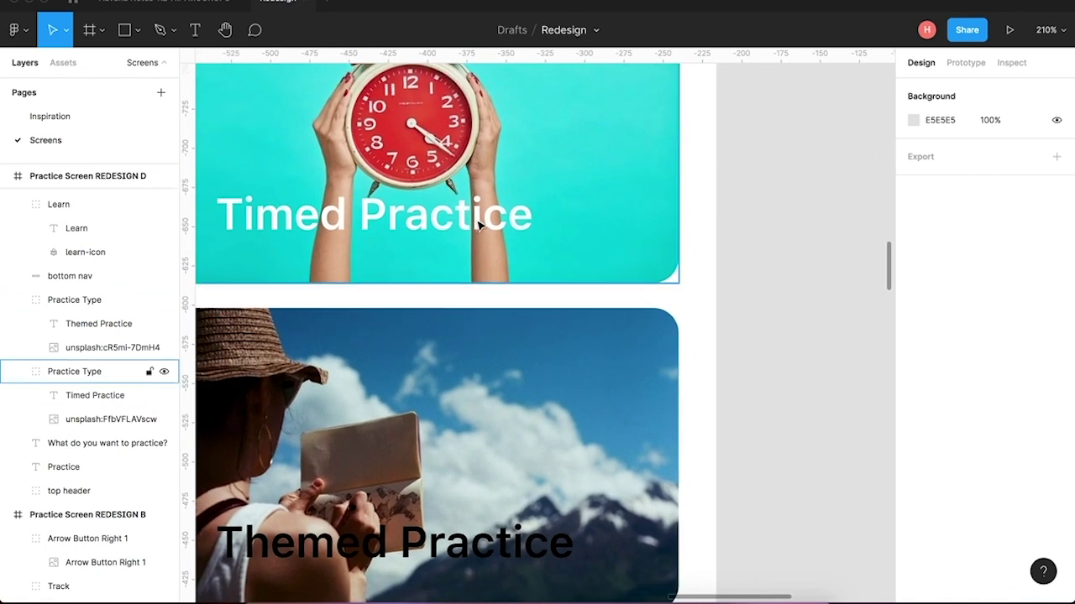
left_click(479, 225)
left_click(479, 225)
scroll(480, 225, "up", 3)
scroll(481, 225, "left", 2)
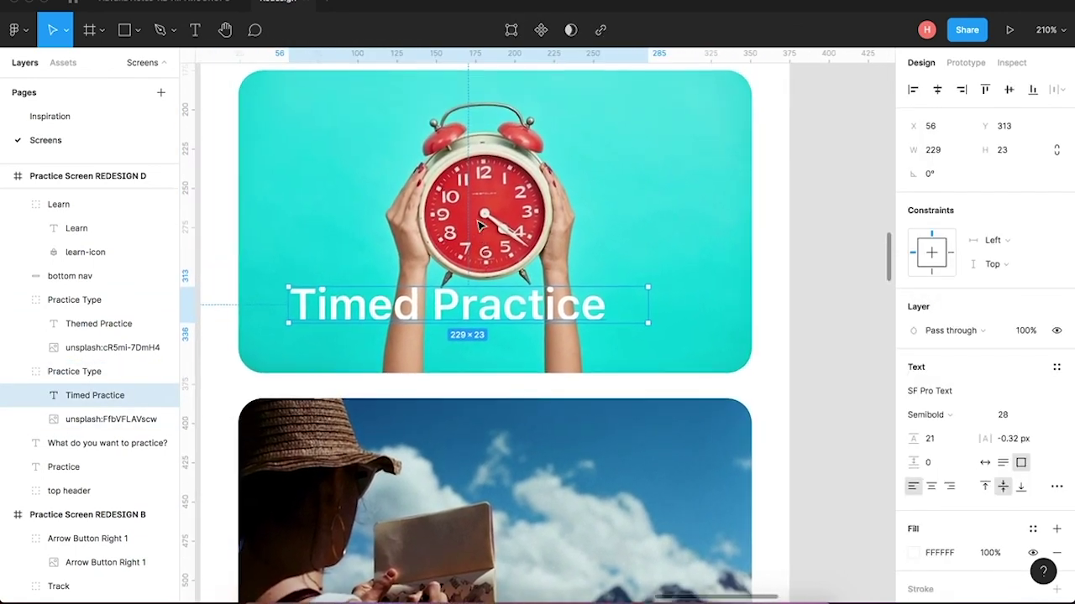
scroll(480, 225, "up", 1)
scroll(480, 225, "up", 3)
scroll(479, 225, "left", 1)
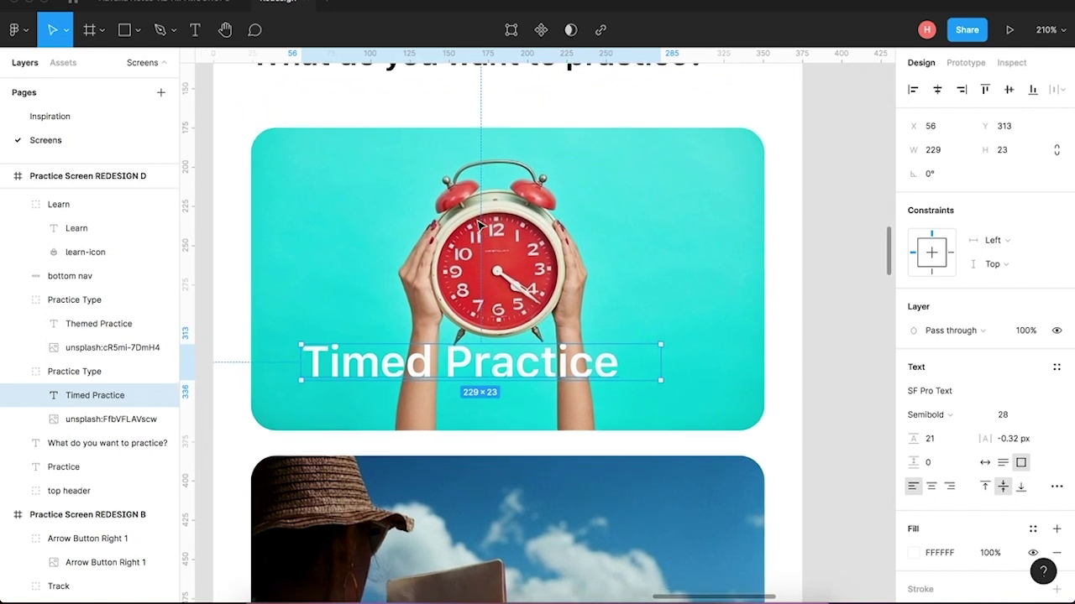
scroll(479, 225, "down", 1)
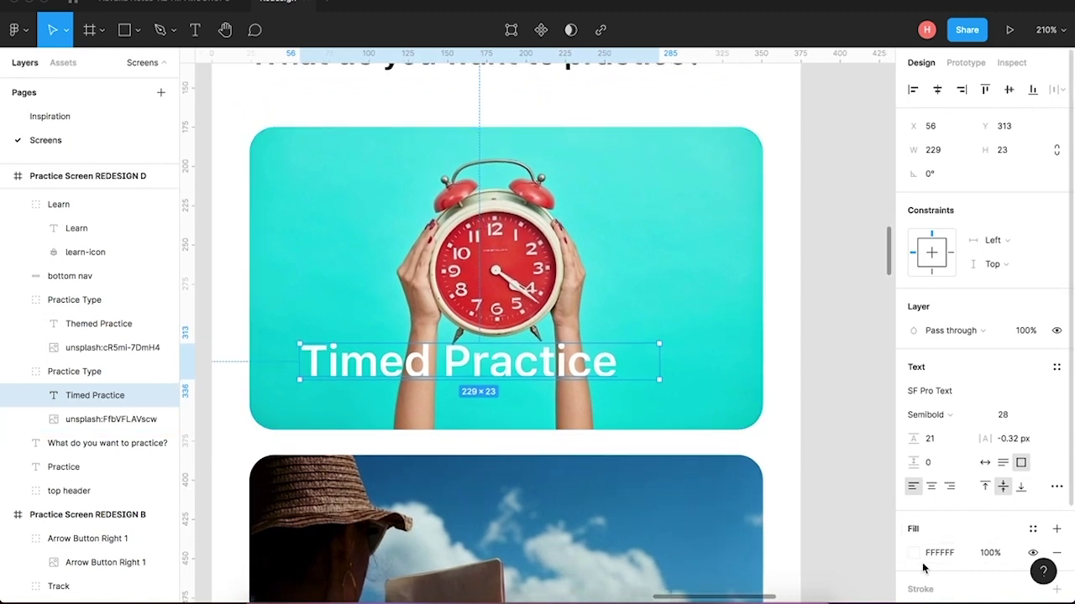
scroll(928, 558, "down", 3)
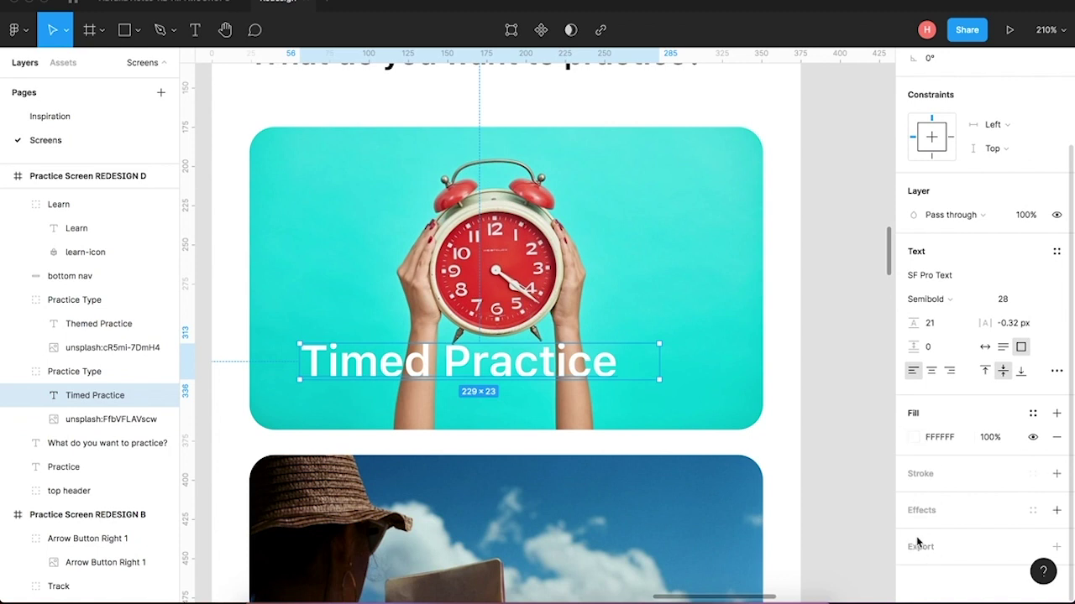
left_click(921, 510)
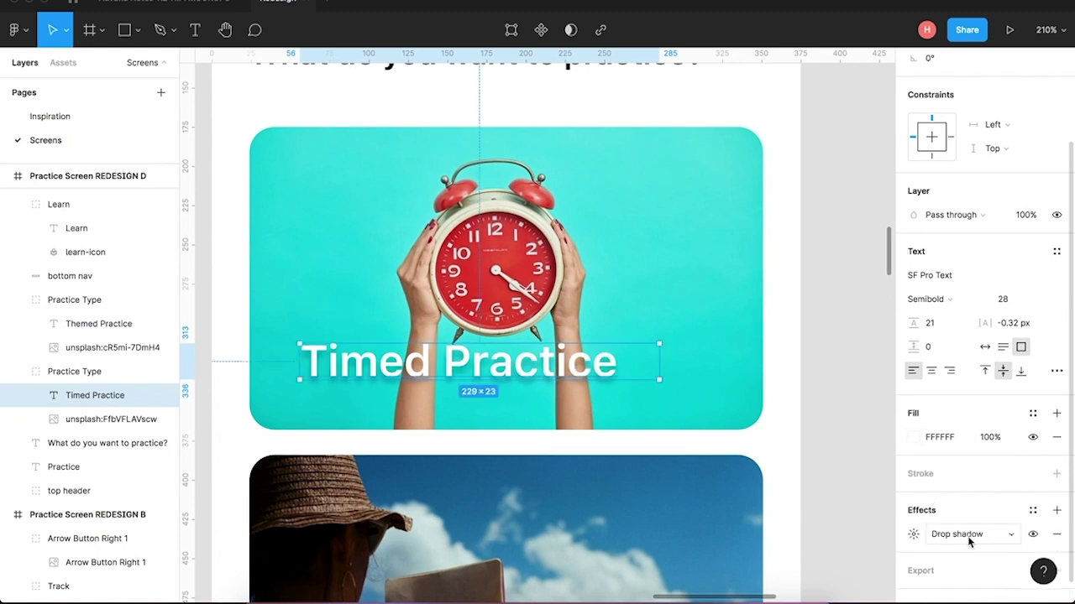
Set the Timed Practice label's shadow color to dark blue 172A4D at 100% opacity.
left_click(915, 535)
left_click(733, 573)
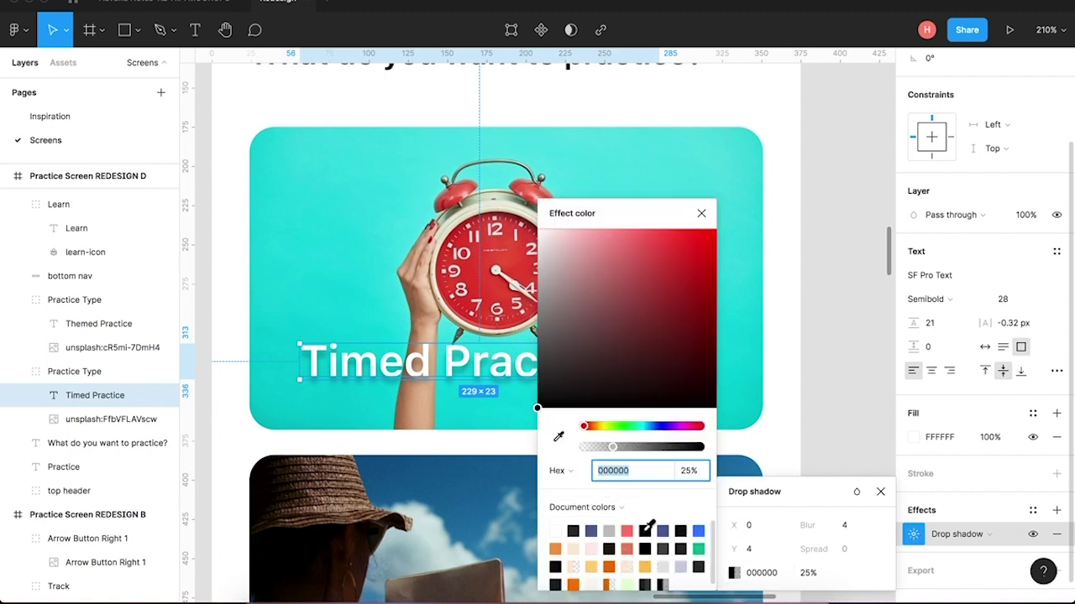
left_click(698, 531)
left_click_drag(657, 324, 661, 354)
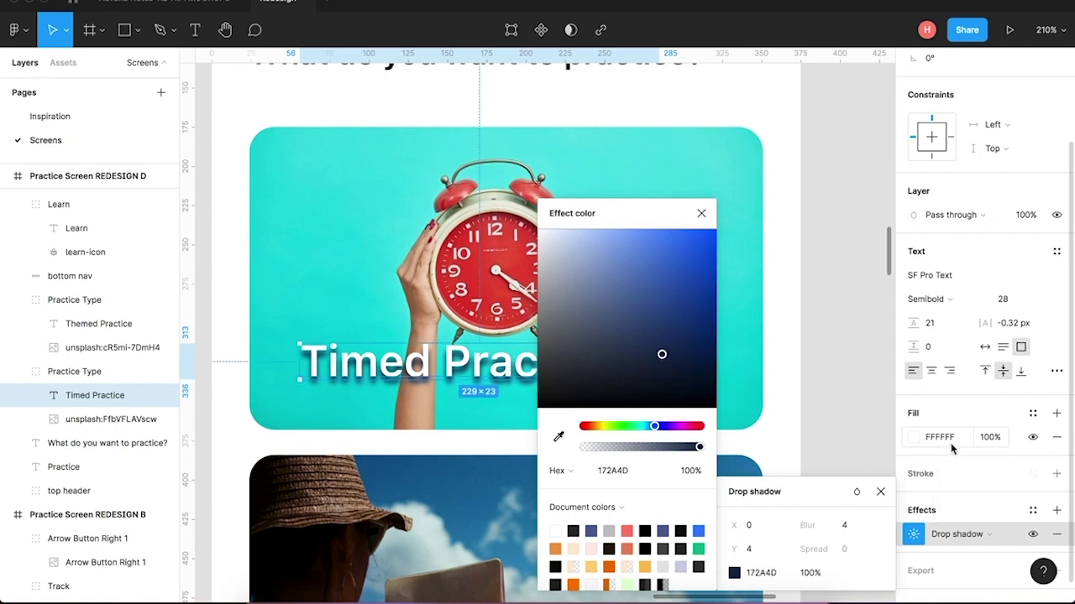
left_click(874, 509)
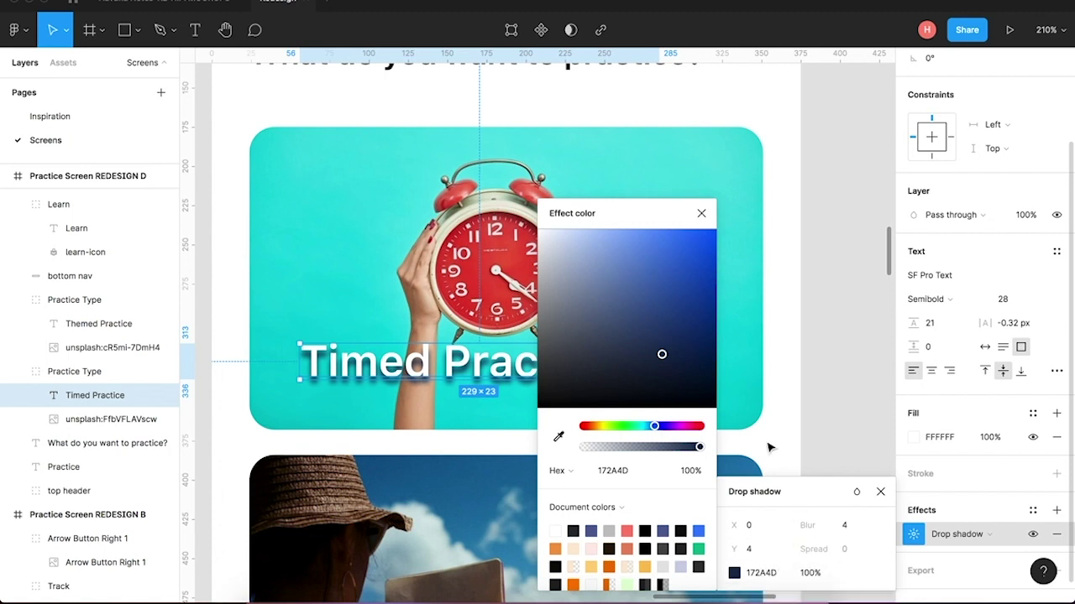
left_click(702, 214)
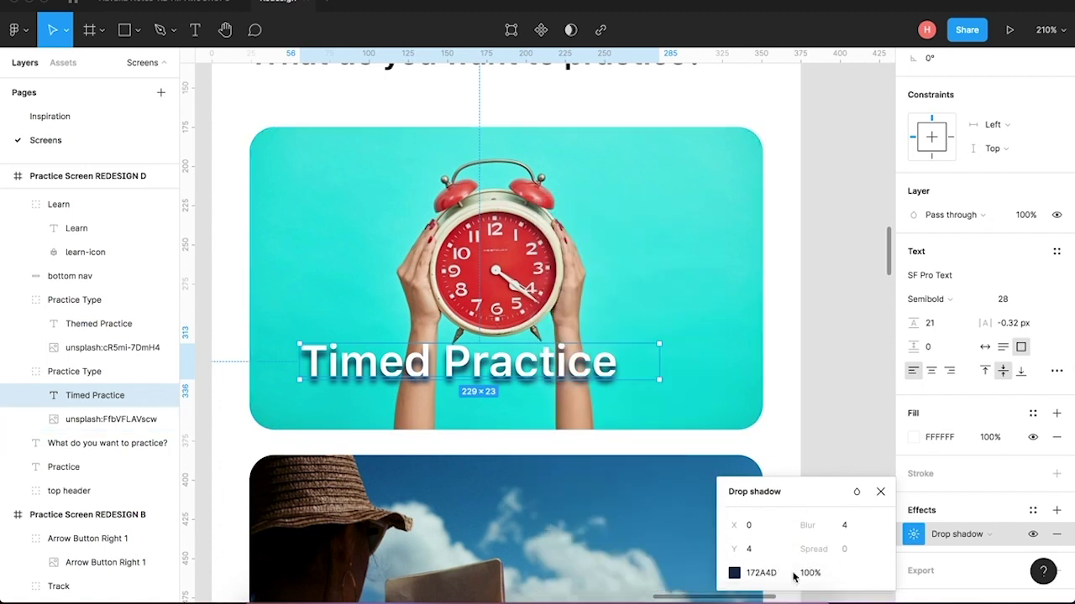
Set the Timed Practice label's drop shadow blur to 10 and its opacity to 50%.
left_click(848, 526)
type("1")
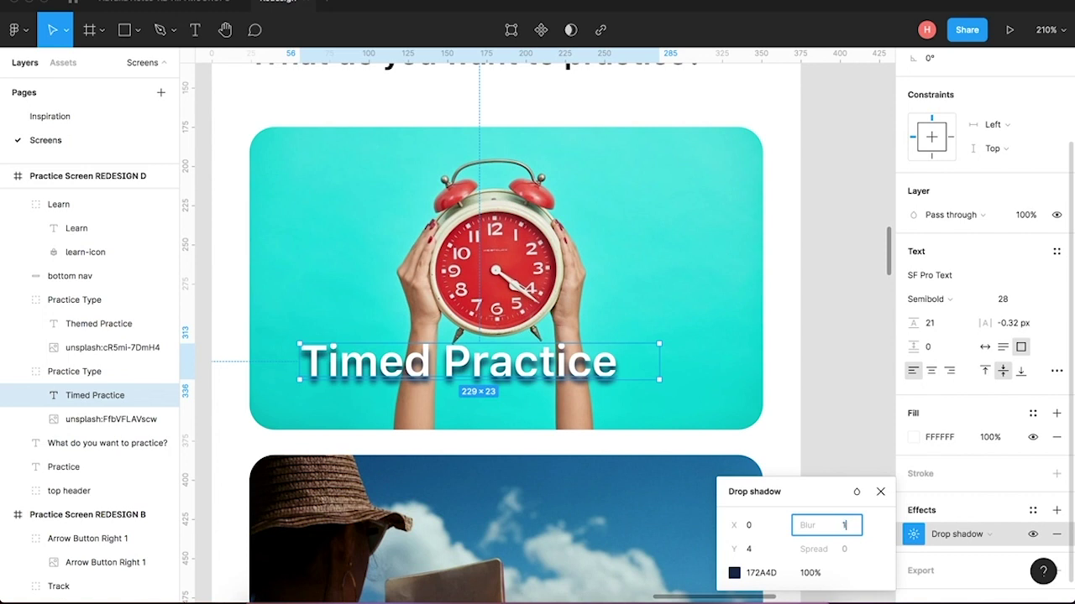
type("0")
key("Return")
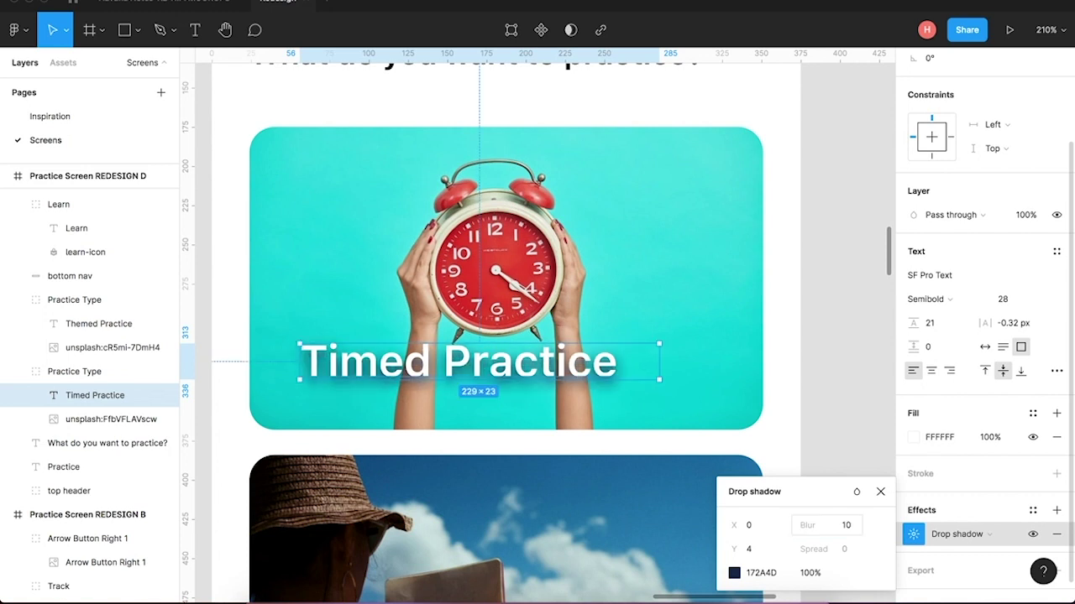
left_click(810, 575)
type("50")
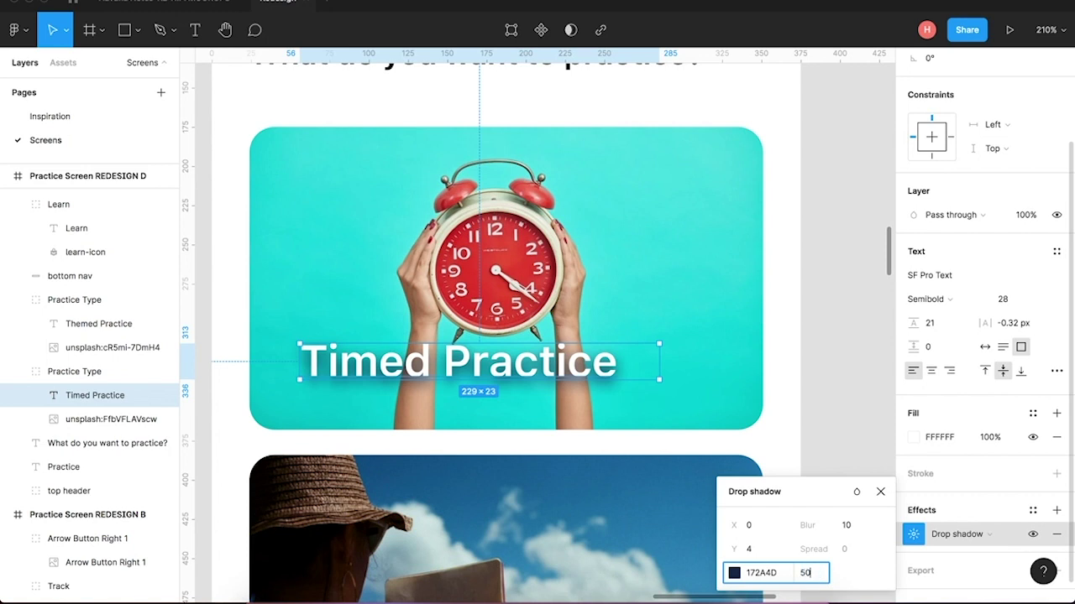
key("Return")
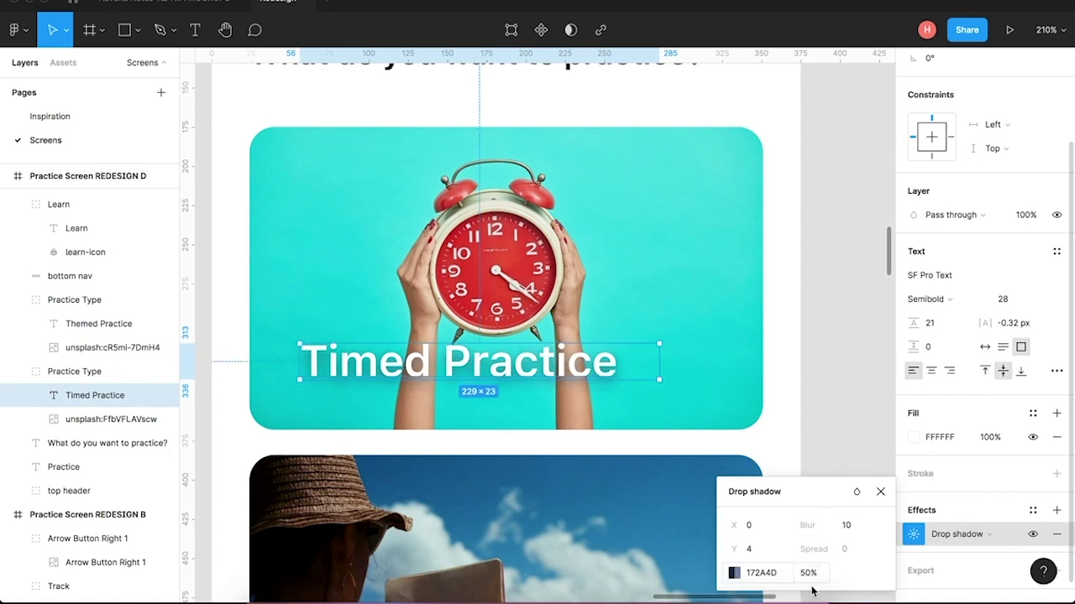
Try several shadow colors for the Timed Practice label and settle on muted blue 243A64 at 53% opacity.
left_click(733, 572)
left_click(673, 332)
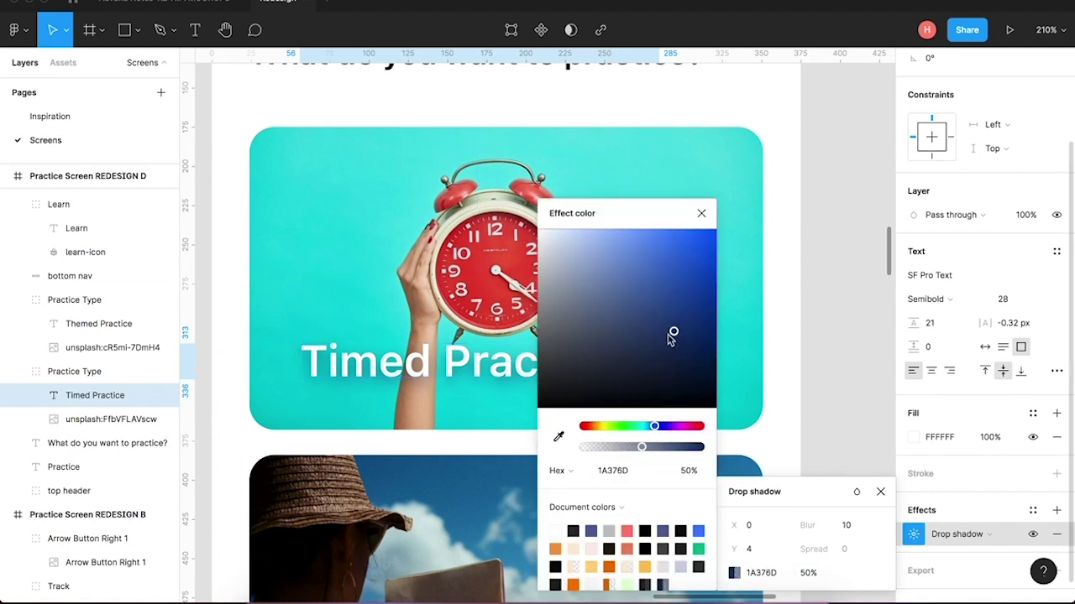
left_click(690, 332)
left_click(672, 334)
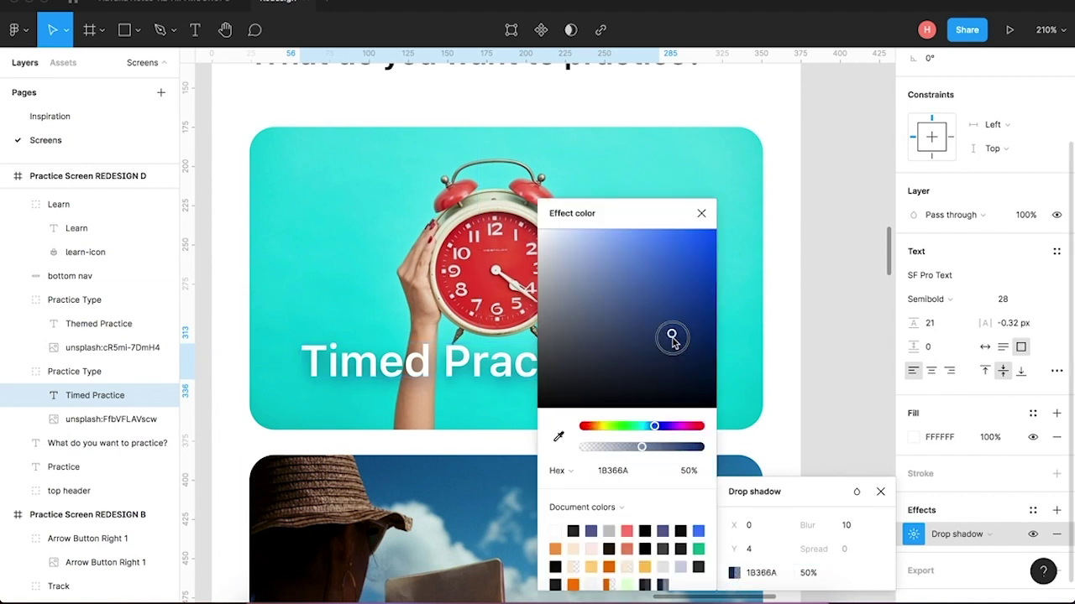
left_click(681, 530)
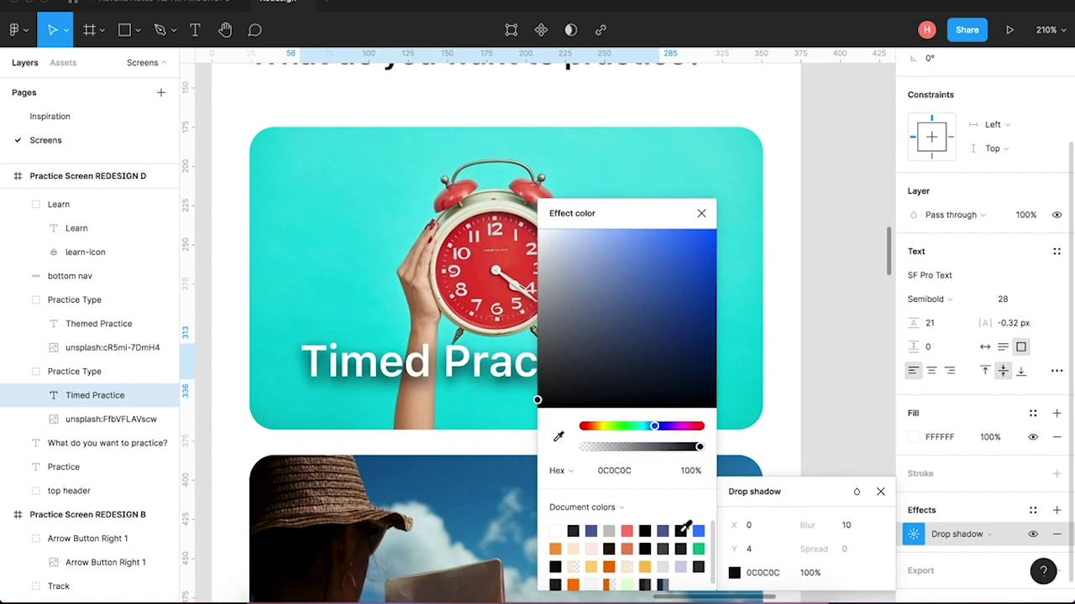
left_click(686, 332)
left_click_drag(690, 341, 651, 338)
left_click_drag(649, 454, 646, 452)
left_click(702, 214)
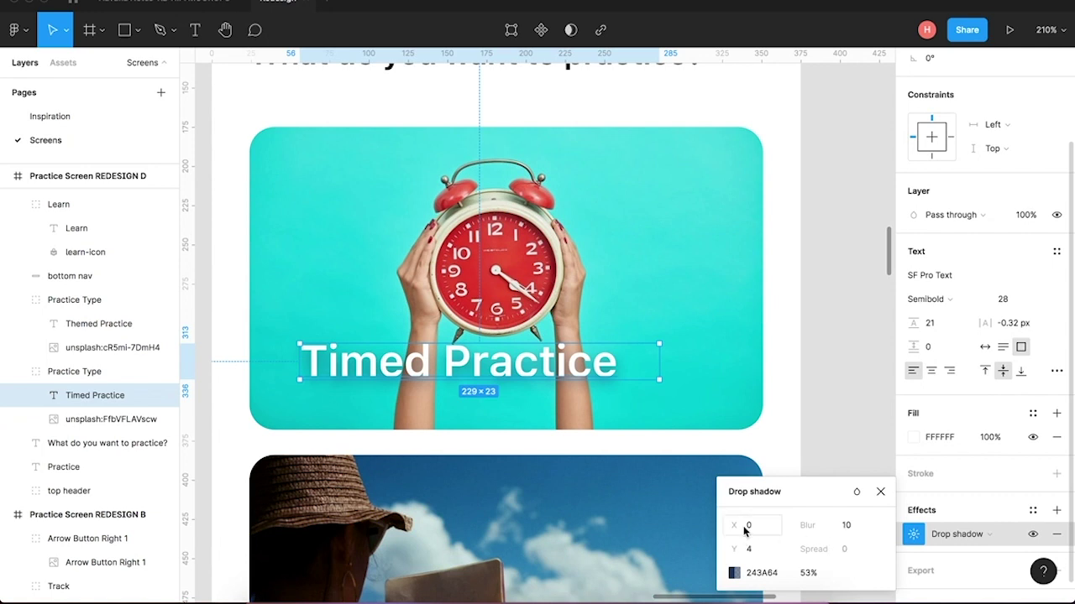
Set the vertical offset of the Timed Practice label's drop shadow to 2.
left_click(751, 552)
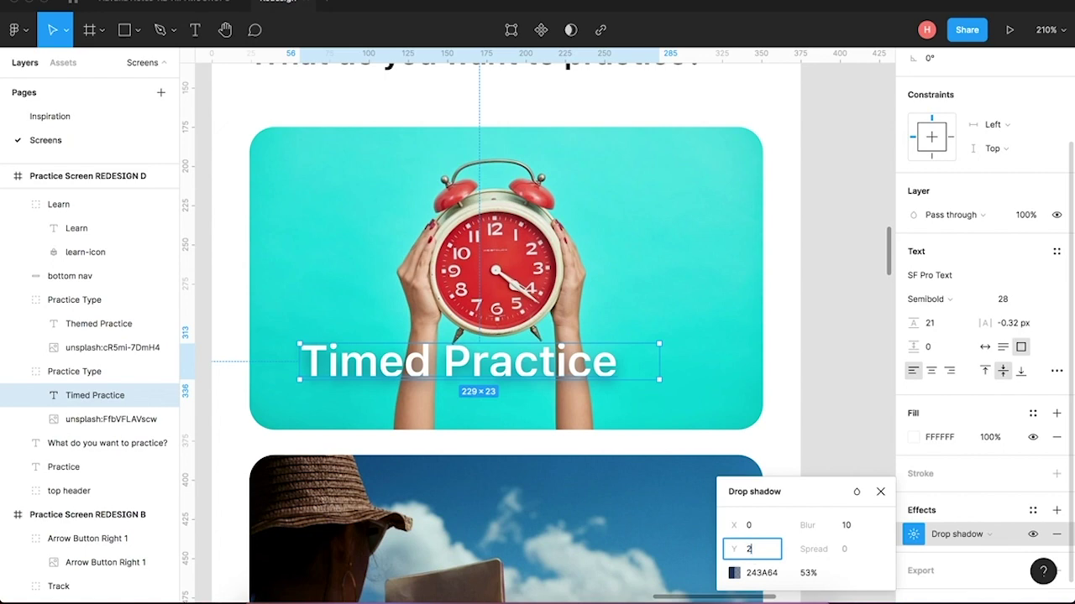
type("2")
key("Return")
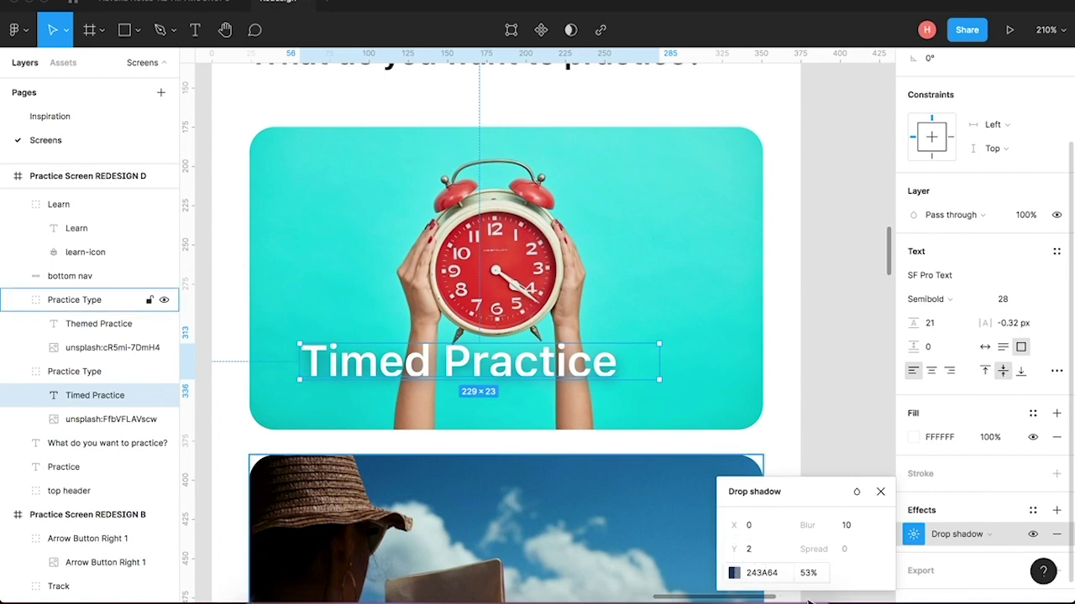
left_click(857, 411)
Copy the properties of the Timed Practice label on the clock photo card.
scroll(663, 412, "down", 5)
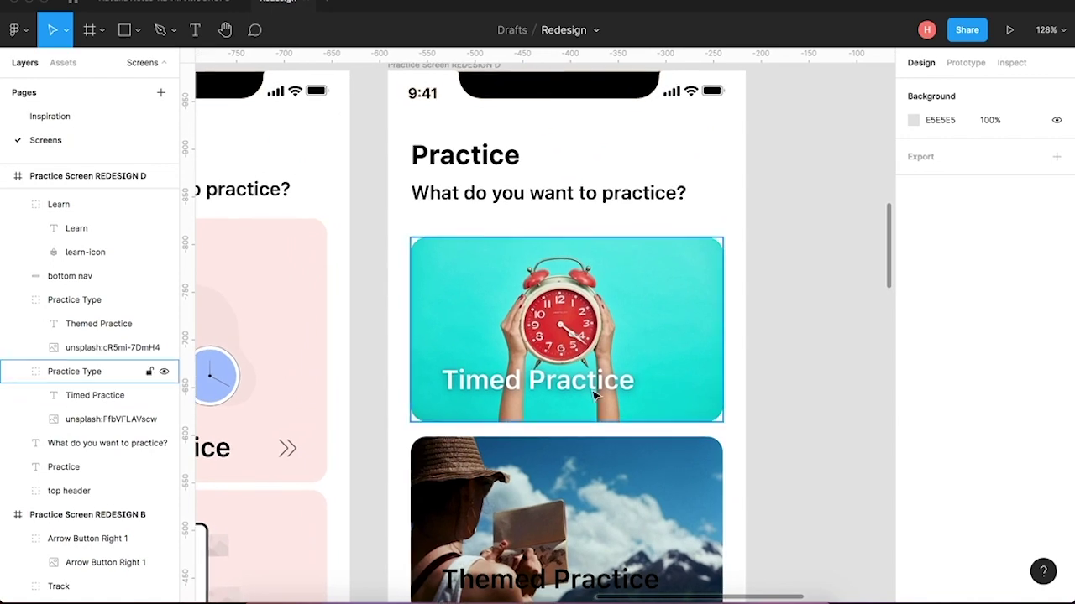
scroll(576, 389, "down", 3)
scroll(577, 389, "down", 1)
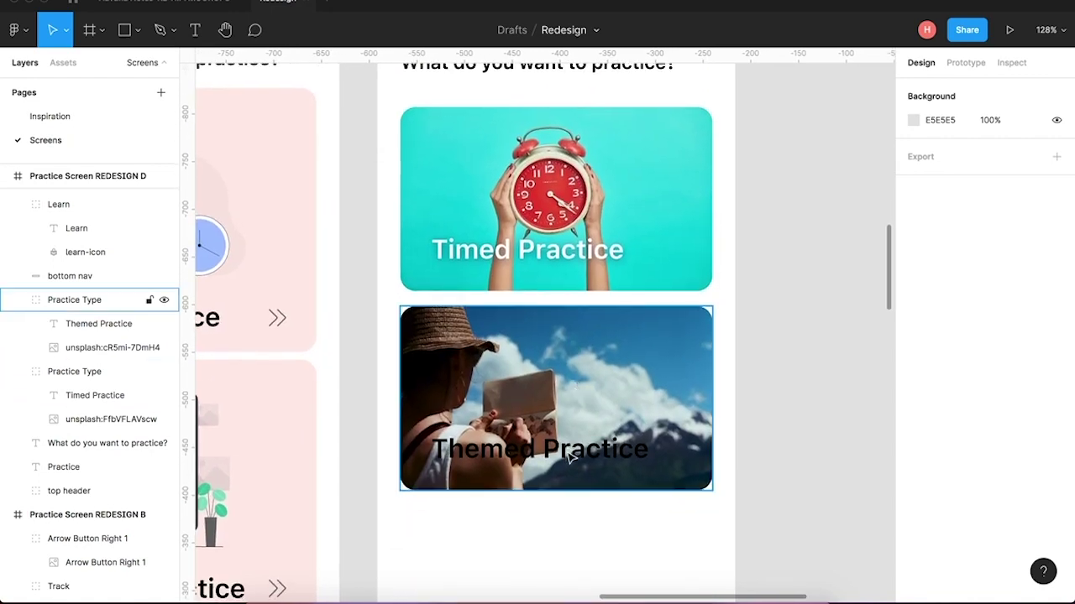
double_click(579, 254)
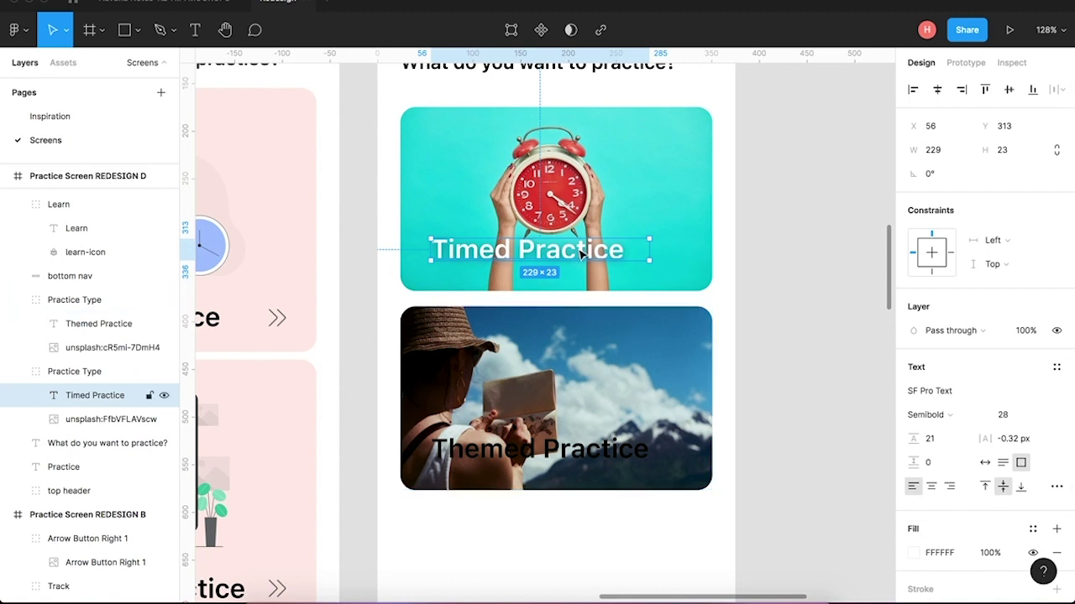
right_click(579, 253)
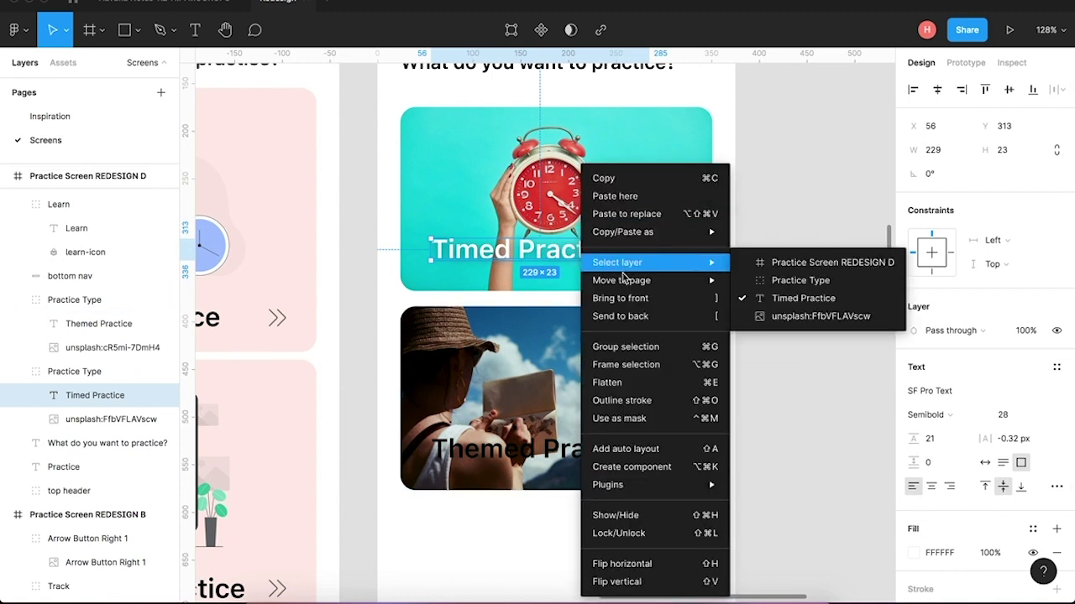
mouse_move(645, 241)
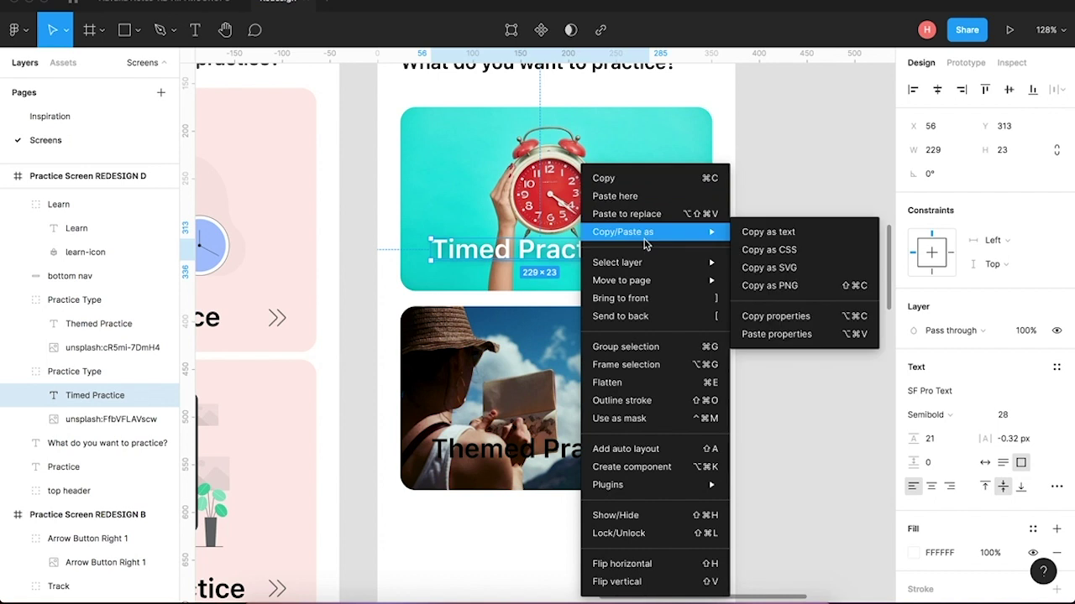
left_click(791, 318)
Paste the copied label properties onto the Themed Practice label on the sketching photo card.
left_click(564, 454)
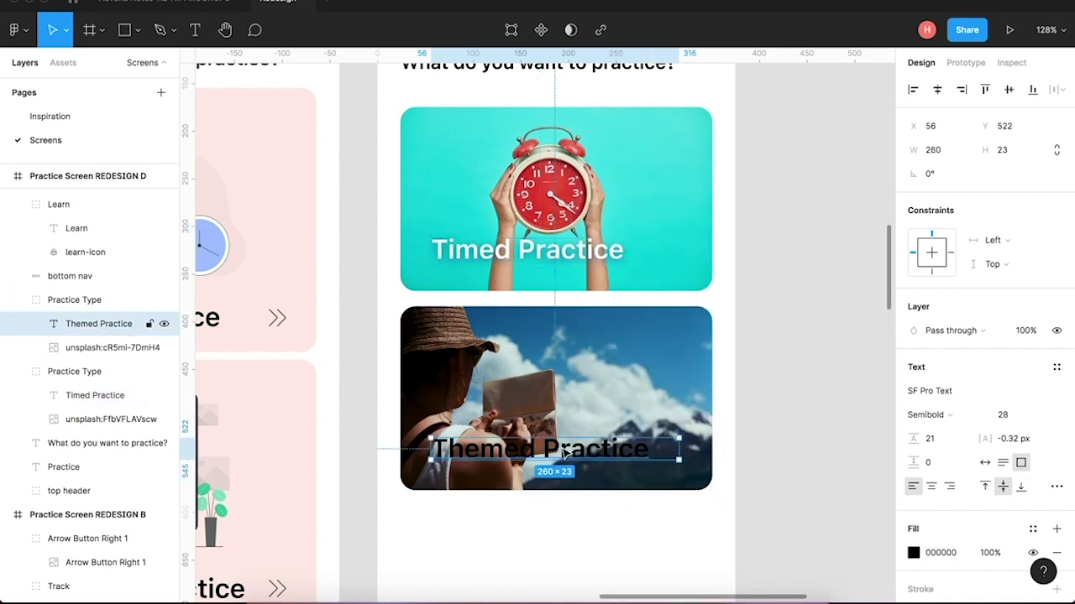
right_click(564, 453)
mouse_move(671, 232)
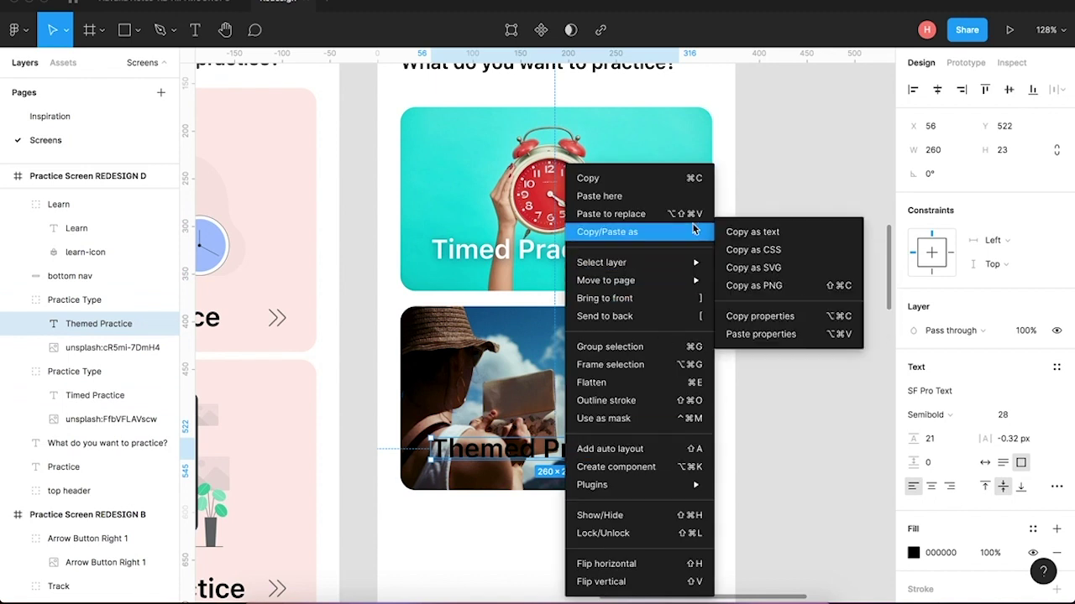
left_click(756, 335)
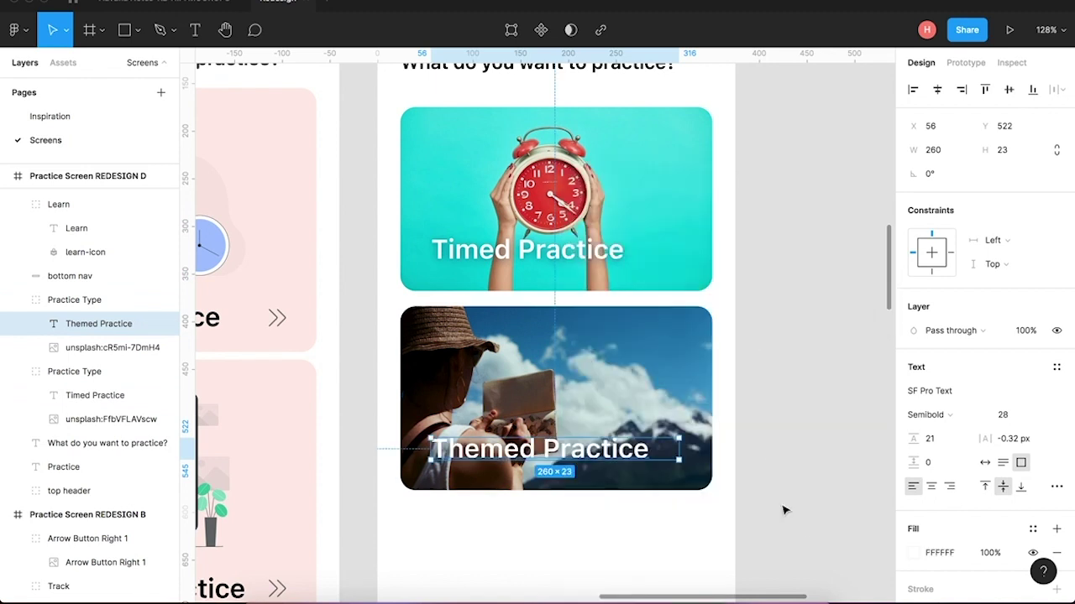
left_click(802, 489)
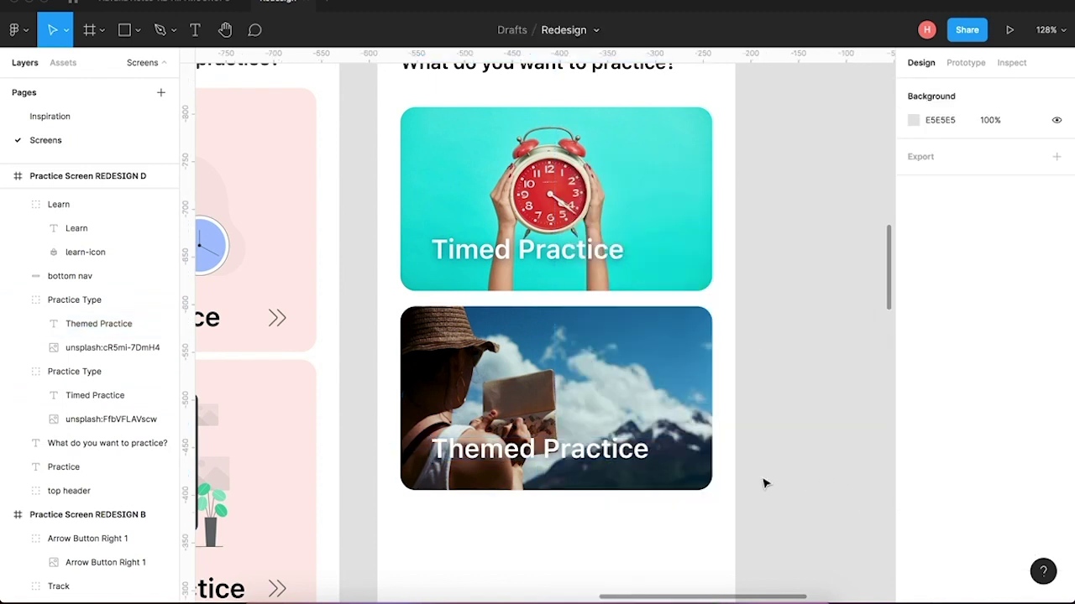
left_click(635, 455)
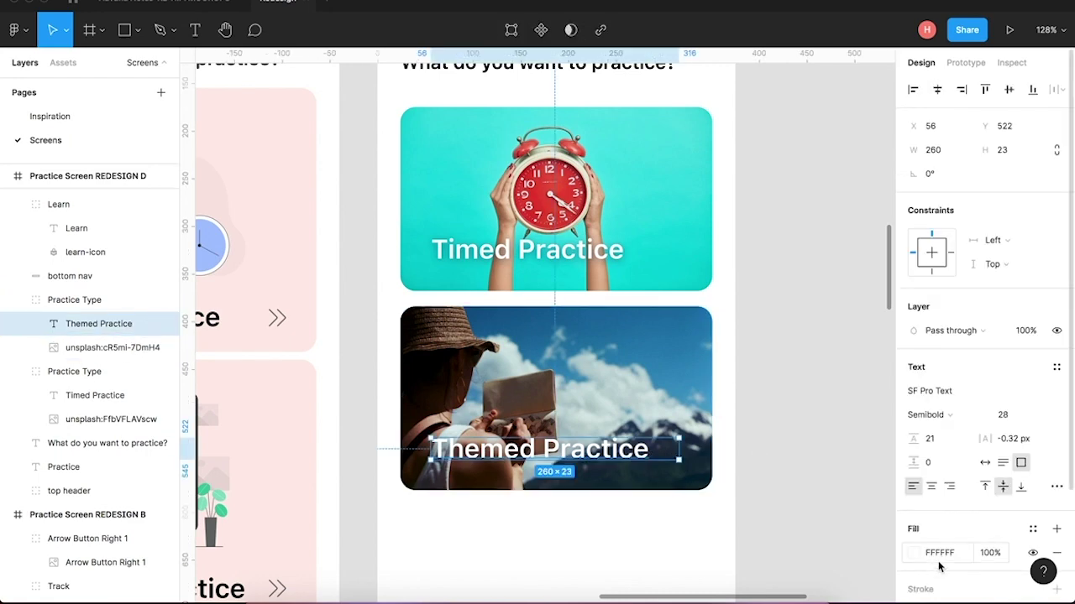
scroll(938, 567, "down", 2)
left_click(770, 461)
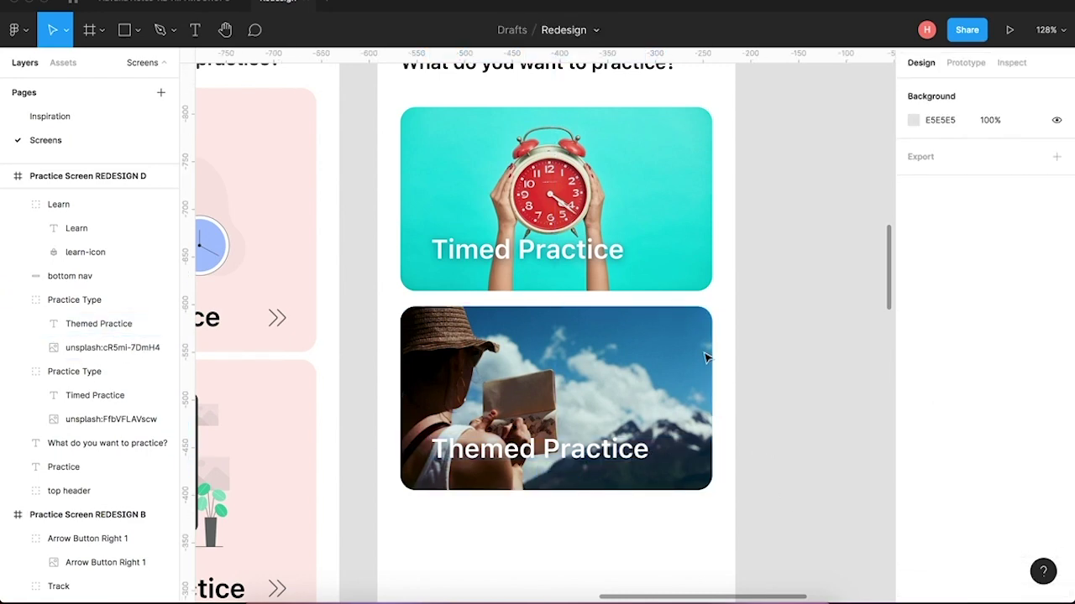
Duplicate the Practice Screen REDESIGN D frame and rename the copy Practice Screen REDESIGN E.
scroll(695, 470, "down", 5)
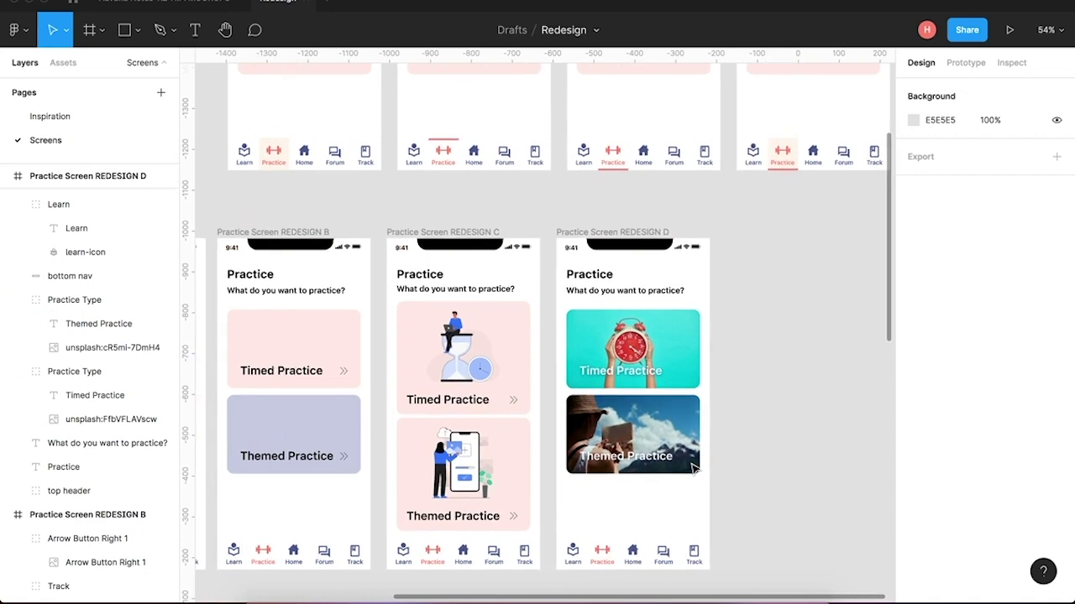
scroll(695, 470, "up", 3)
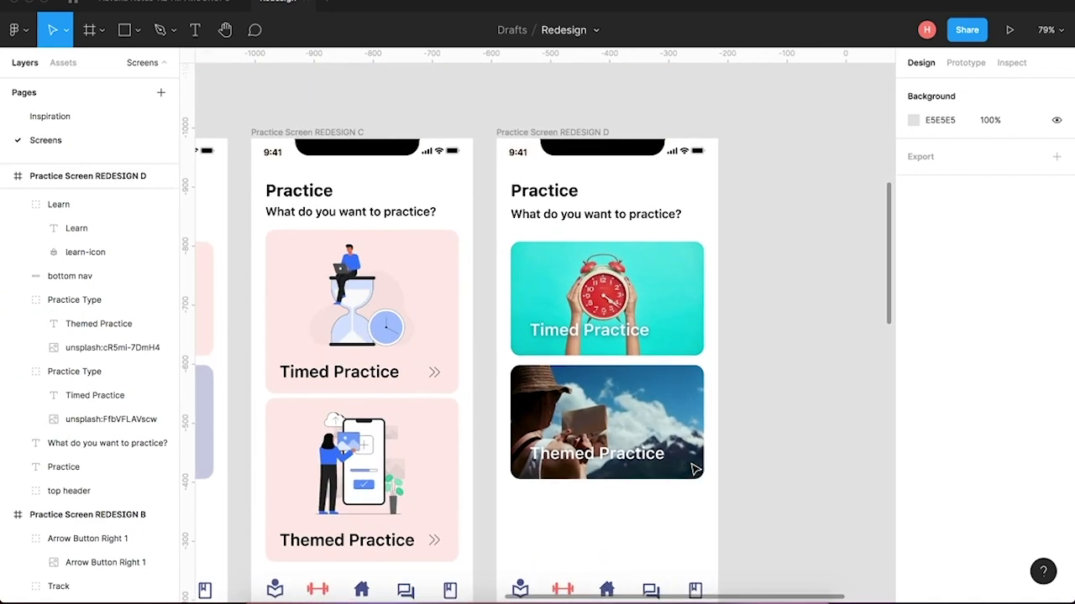
left_click(554, 135)
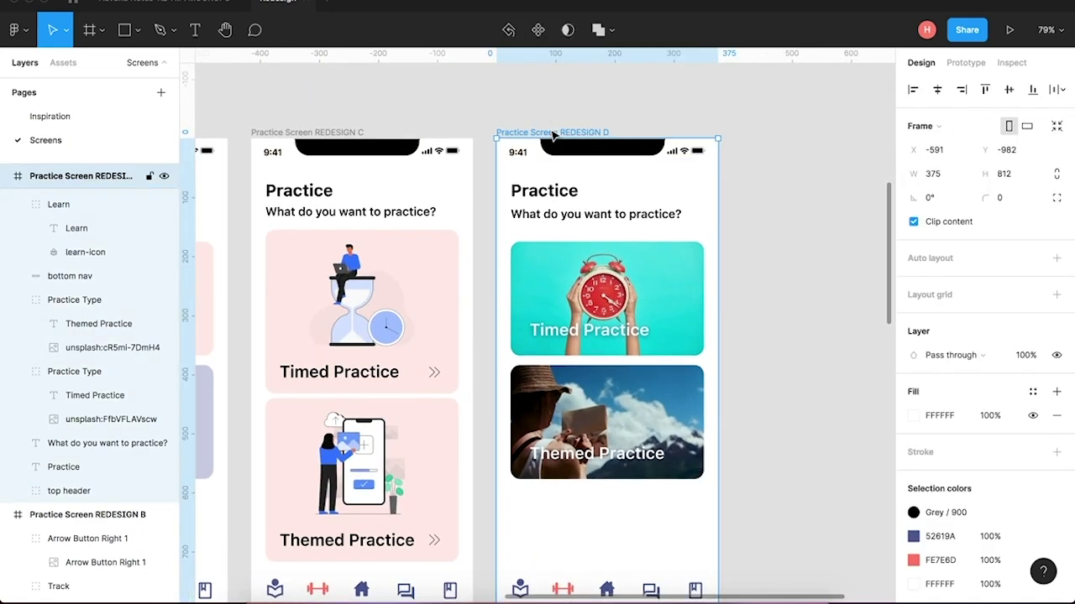
key("ctrl+d")
key("ctrl+r")
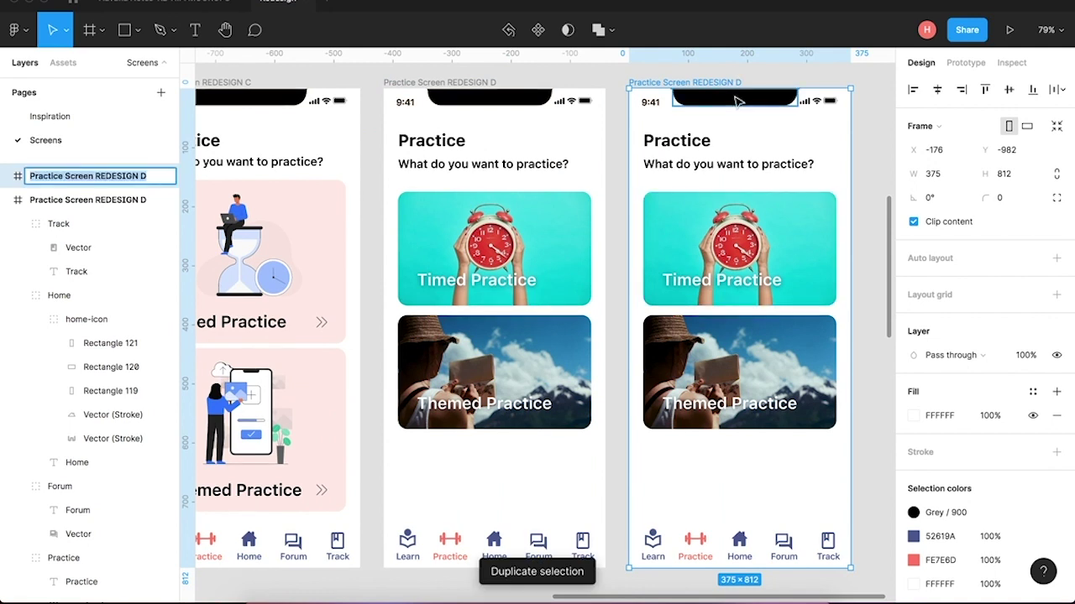
type("E")
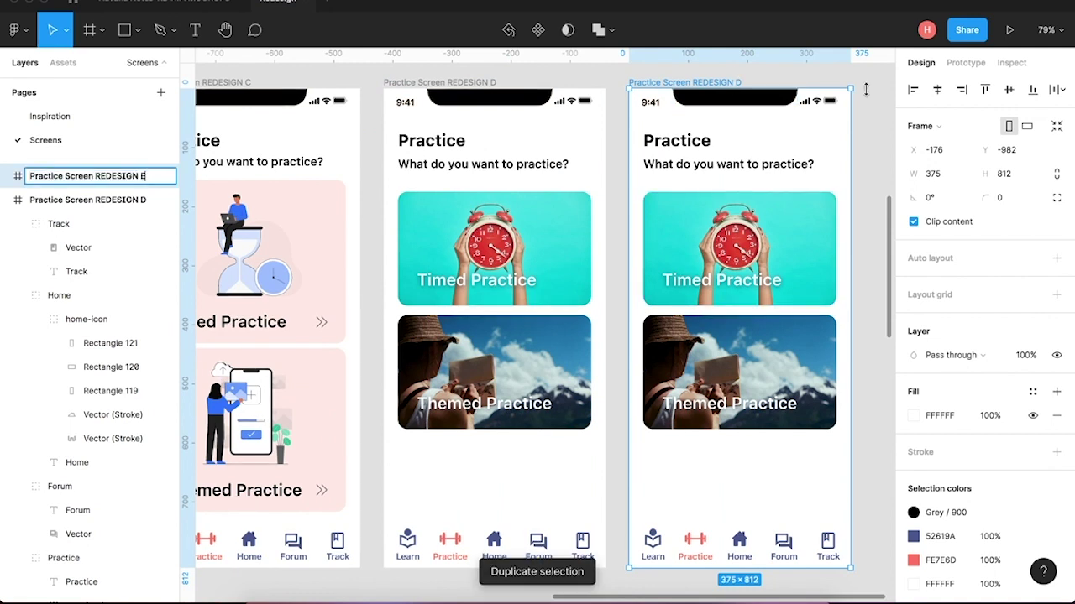
left_click(873, 159)
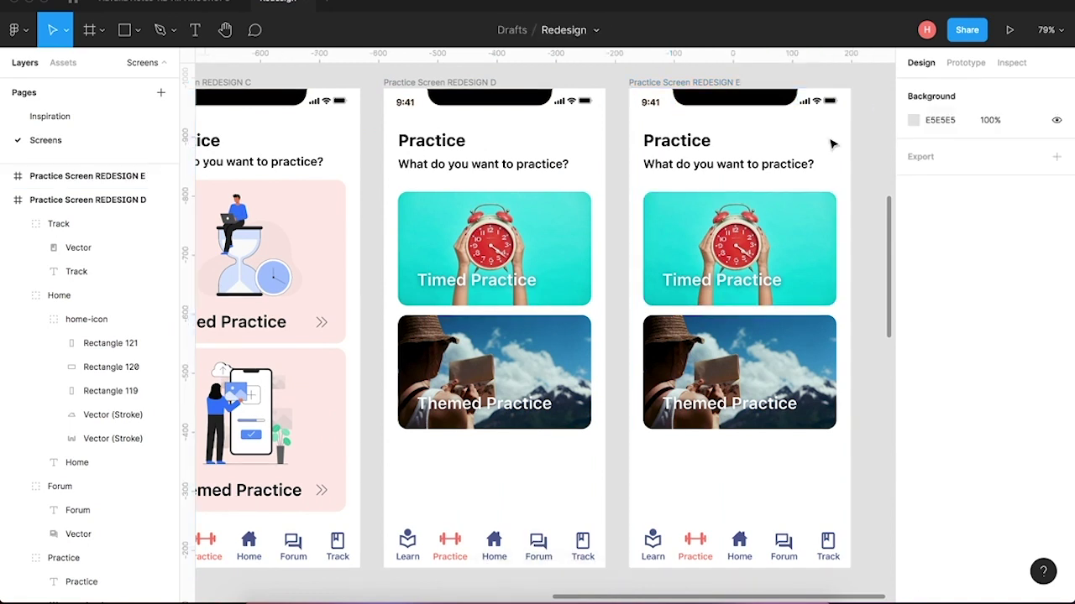
Move the Themed Practice card in the REDESIGN E frame straight down to leave a larger gap below the Timed Practice card.
left_click(753, 241)
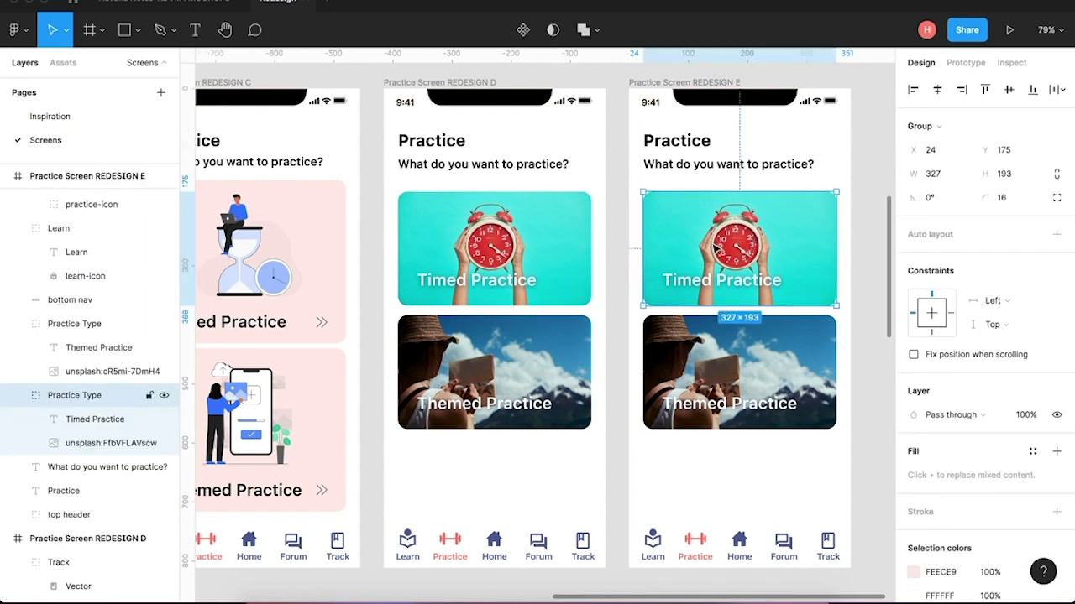
left_click_drag(727, 361, 728, 409)
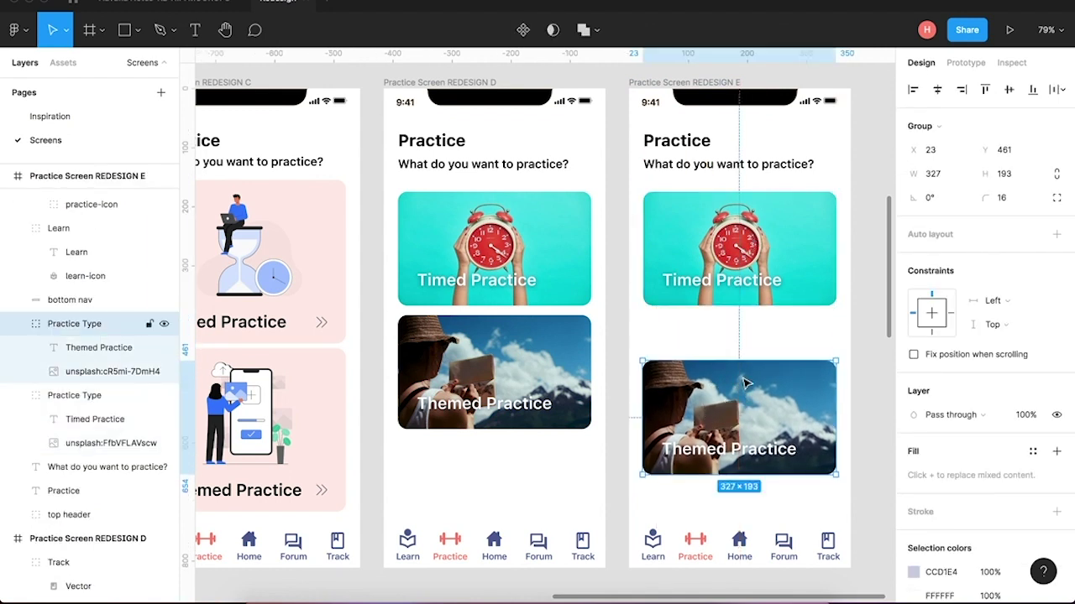
key("ctrl+z")
left_click_drag(772, 372, 769, 423)
Extend the clock photo in REDESIGN E downward to a height of 231 and reduce its corner radius to 10.
double_click(815, 301)
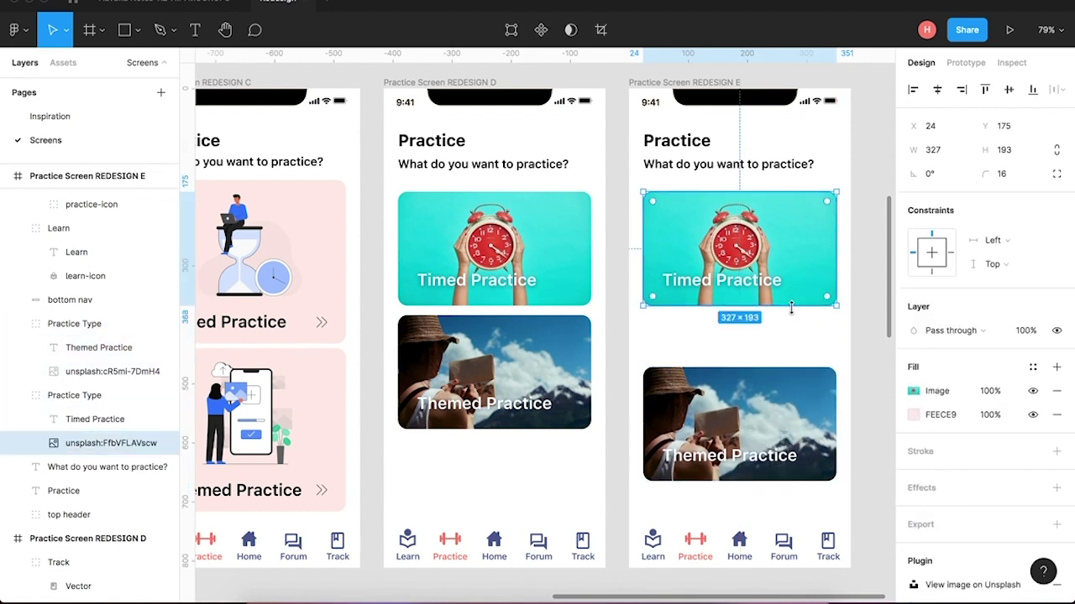
left_click_drag(794, 308, 796, 335)
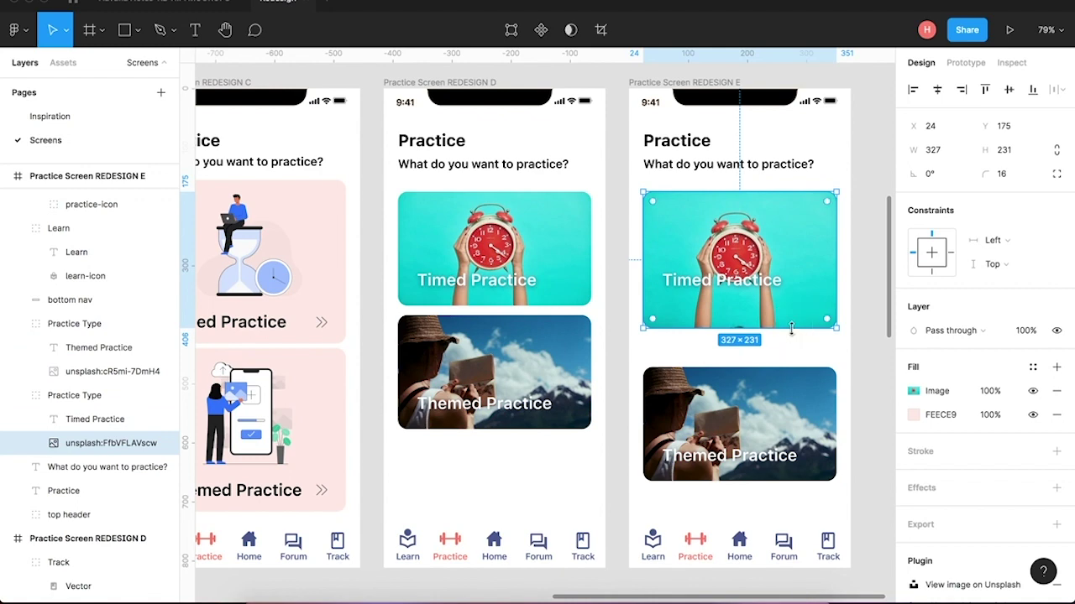
scroll(790, 329, "up", 5)
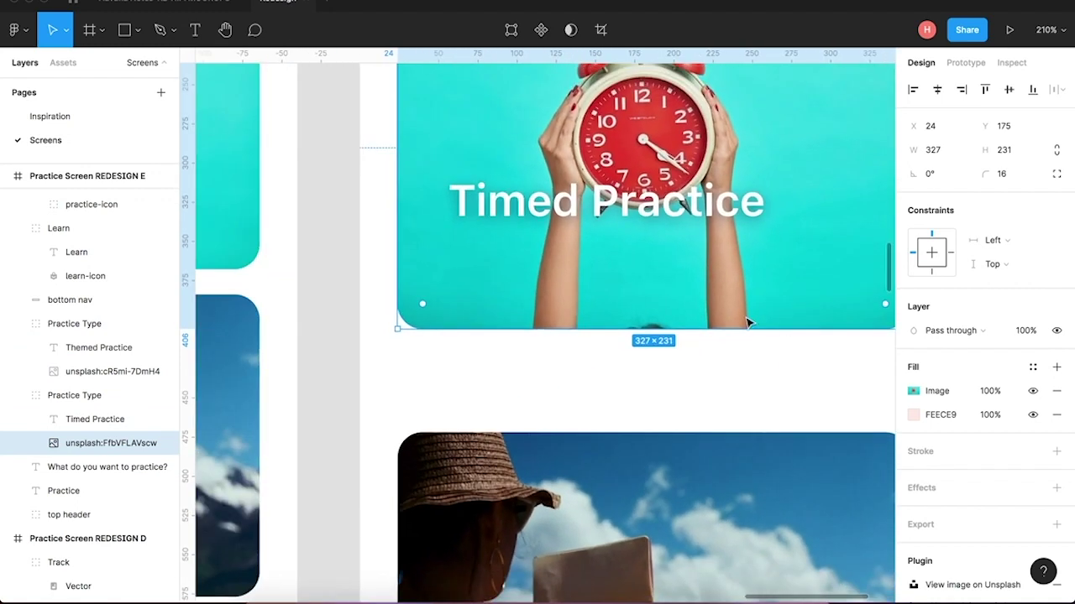
scroll(749, 322, "up", 5)
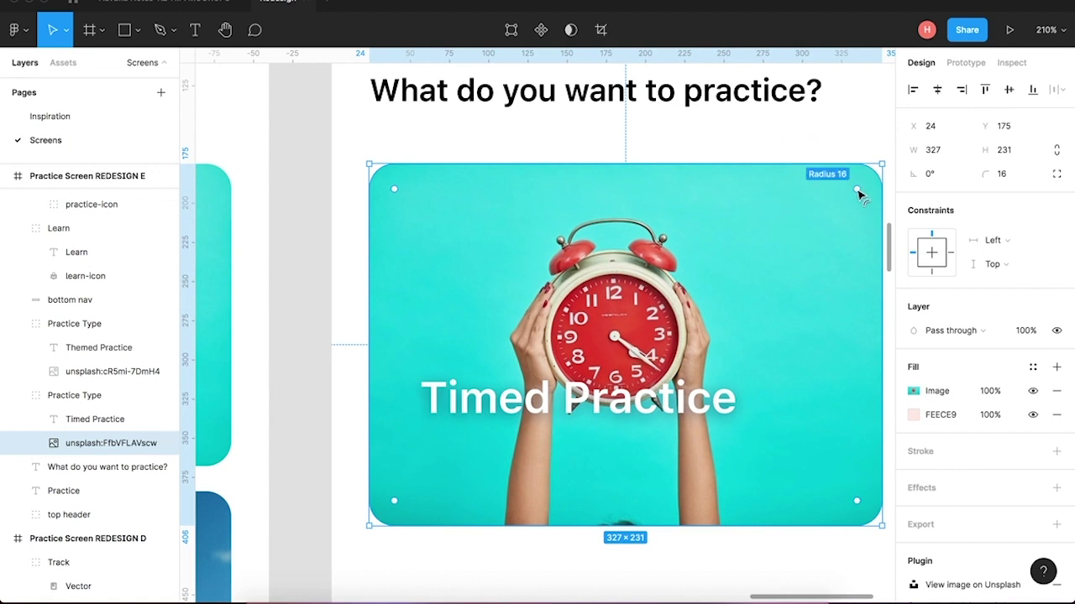
left_click_drag(858, 190, 870, 183)
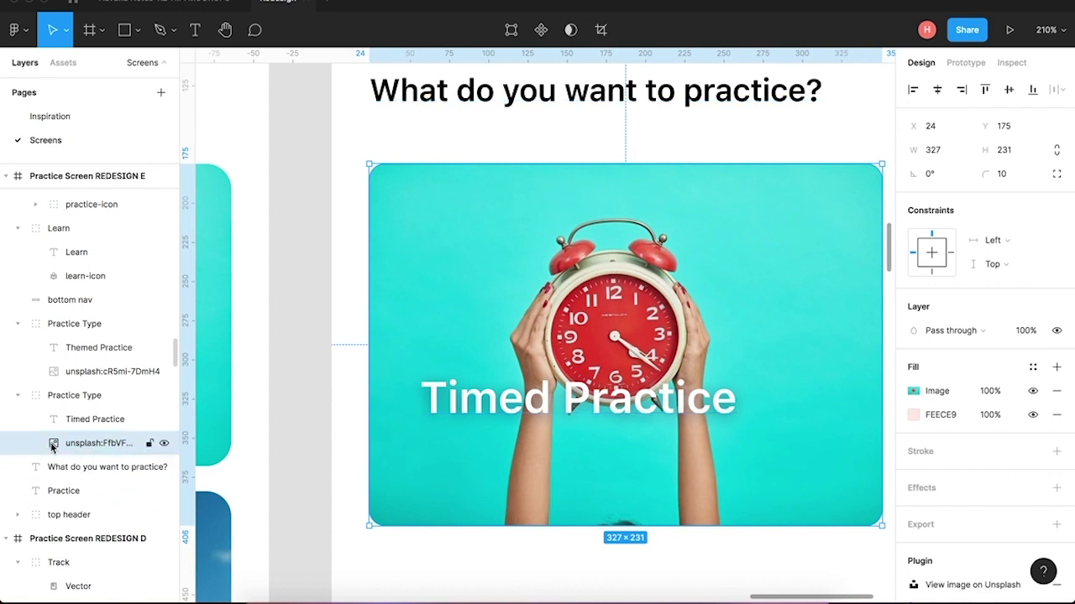
Draw a 327 × 49 rectangle across the lower edge of the clock photo, spanning its full width.
left_click(63, 397)
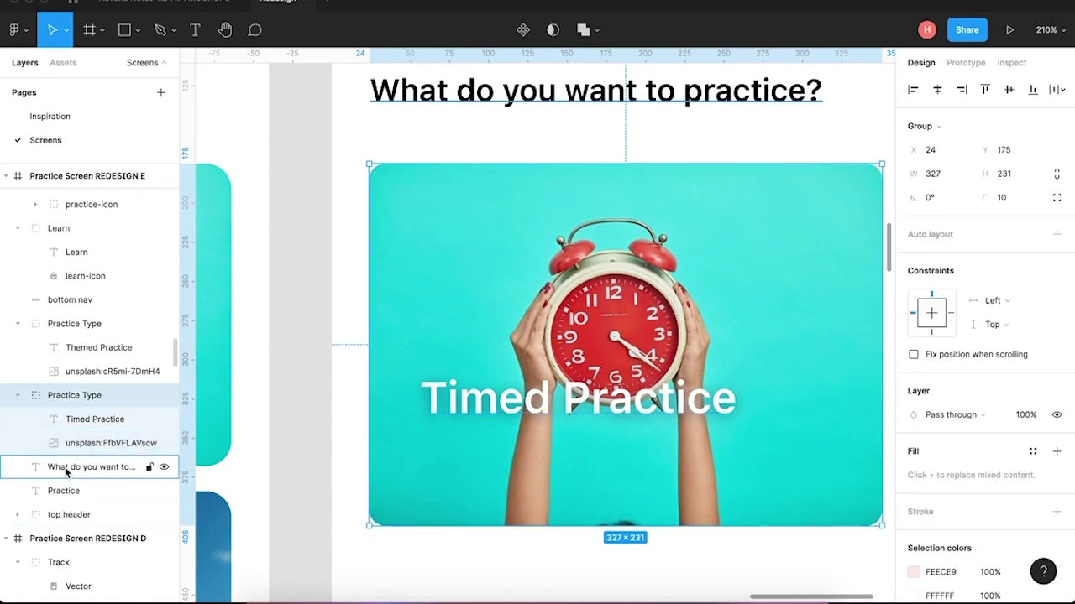
left_click(341, 478)
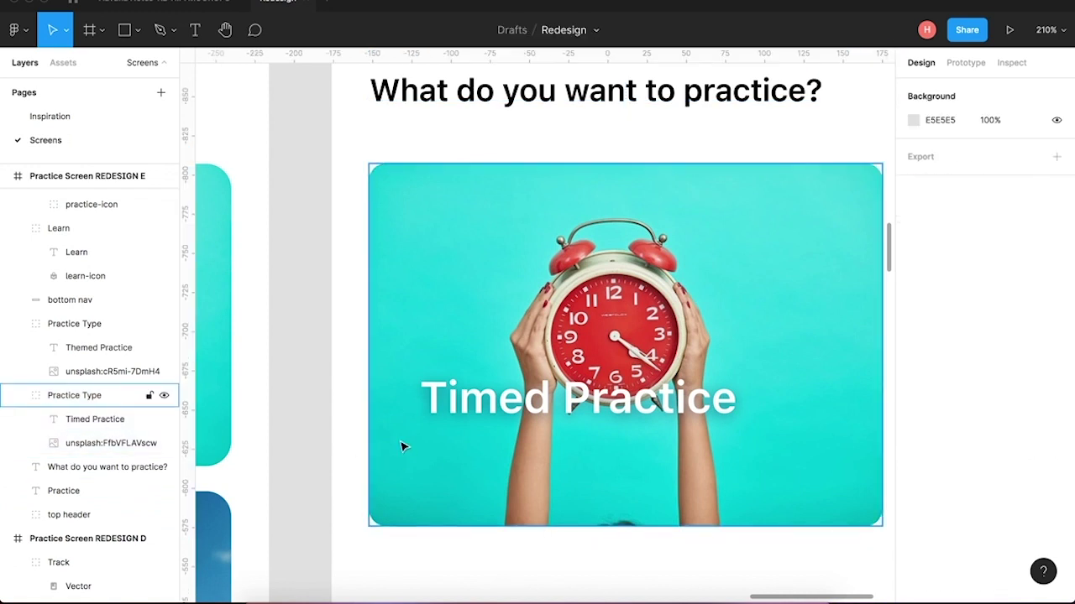
key("r")
left_click_drag(369, 449, 849, 526)
Set the fill of the rectangle at the bottom of the Timed Practice card to white FFFFFF.
left_click(942, 414)
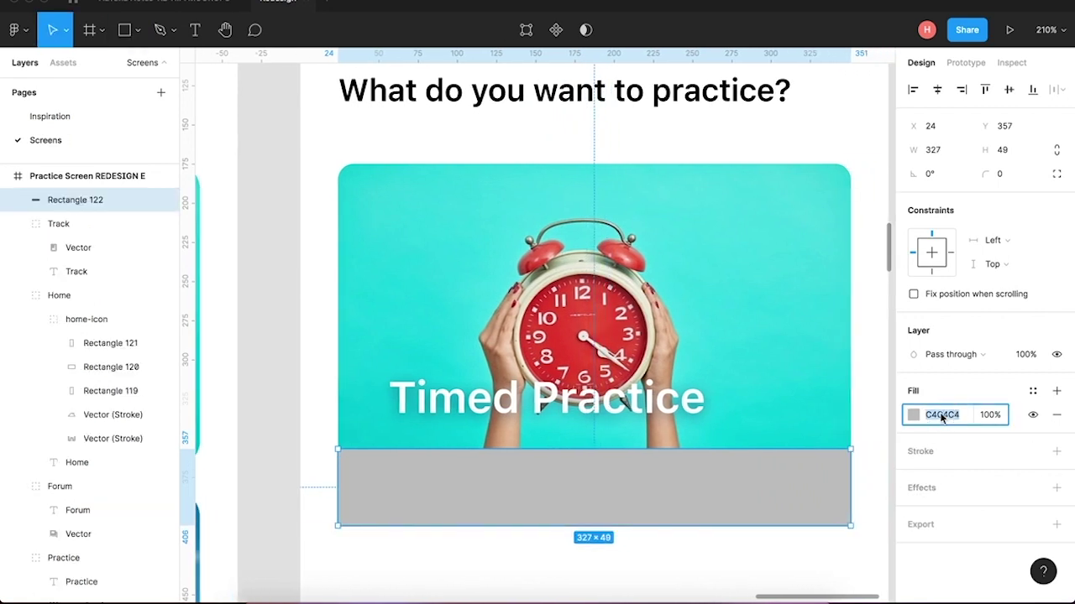
left_click(914, 416)
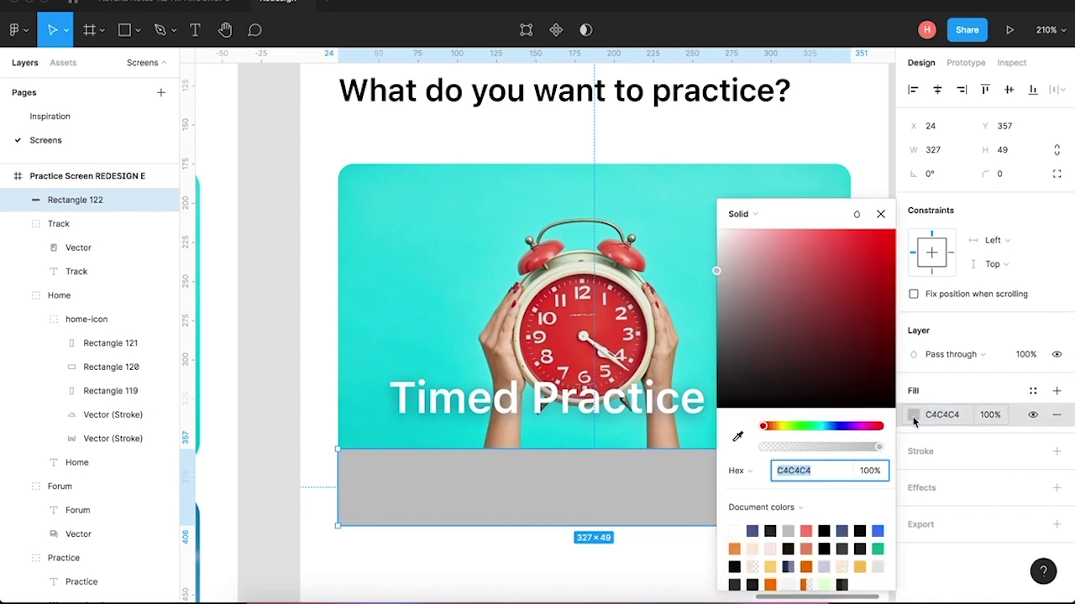
left_click(622, 575)
scroll(622, 575, "down", 3)
scroll(622, 575, "down", 8)
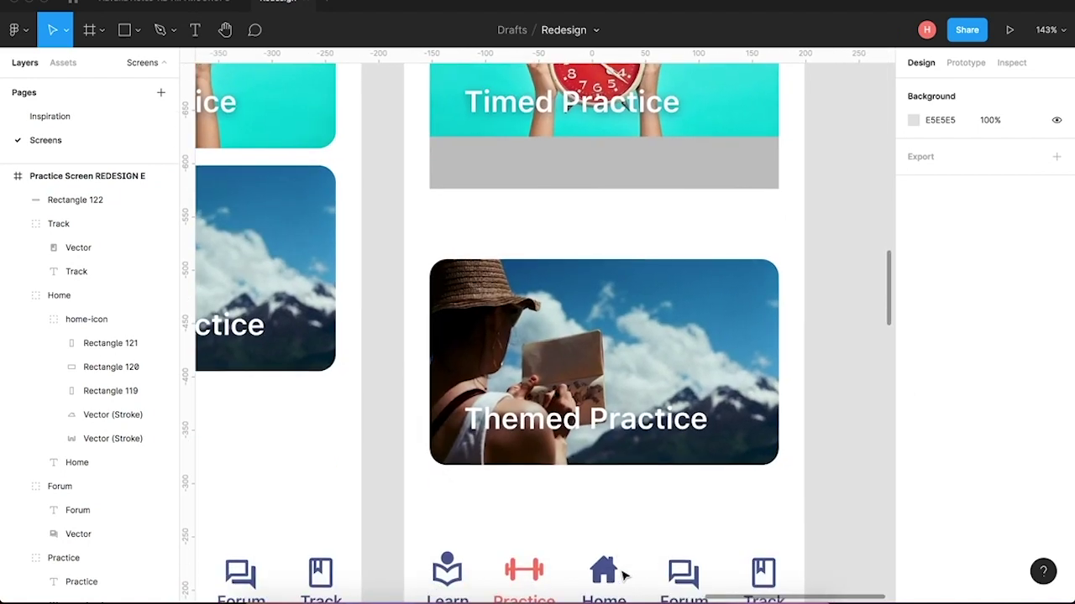
left_click(743, 170)
left_click(913, 415)
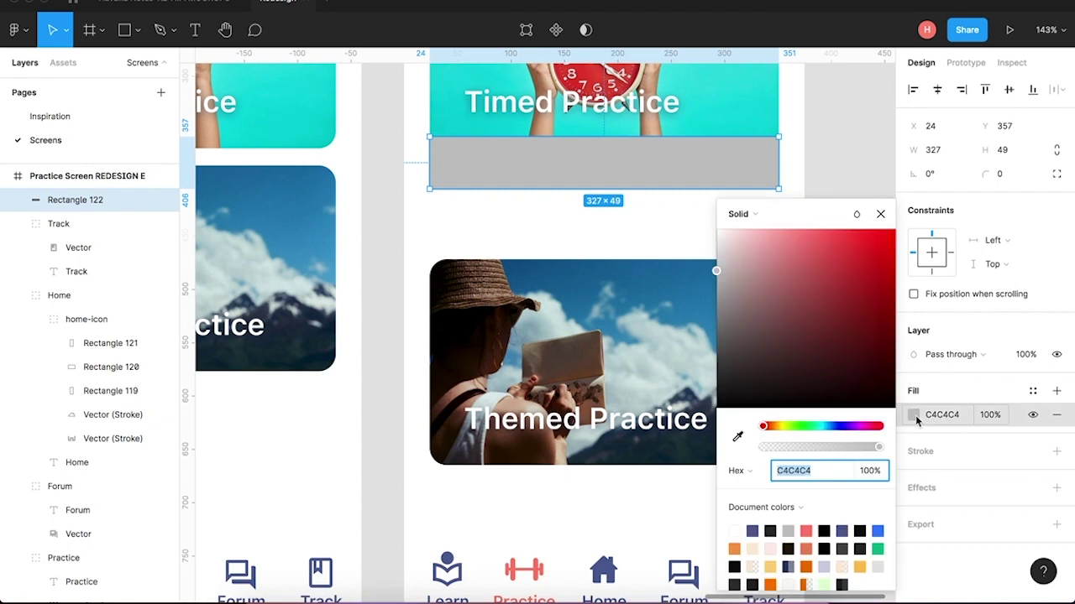
type("ffffff")
key("Return")
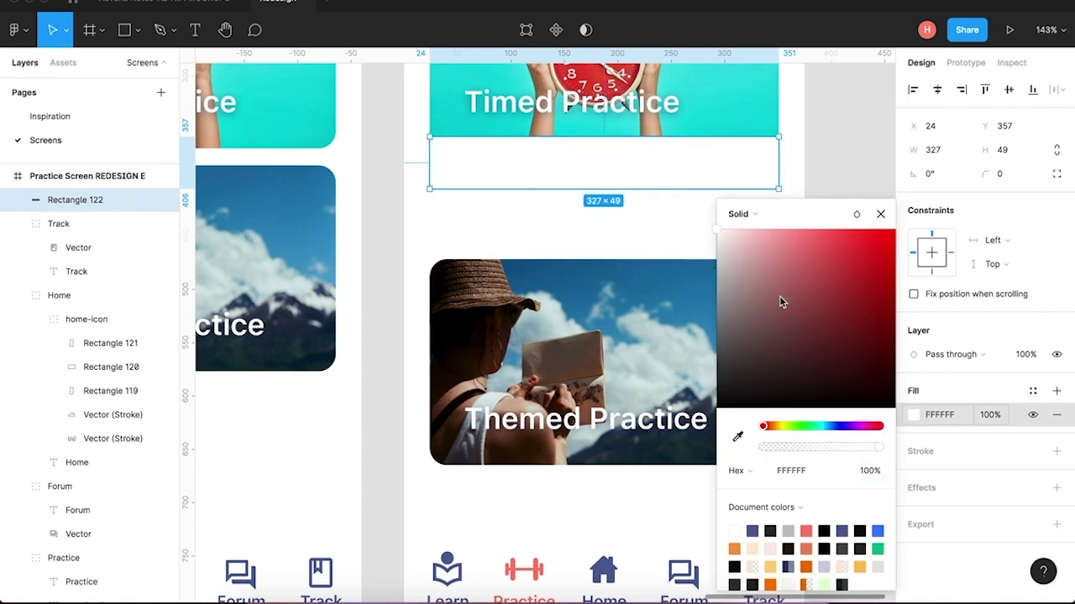
left_click(840, 172)
Set individual corner radii on the white rectangle, rounding only its two bottom corners to 10.
left_click(768, 168)
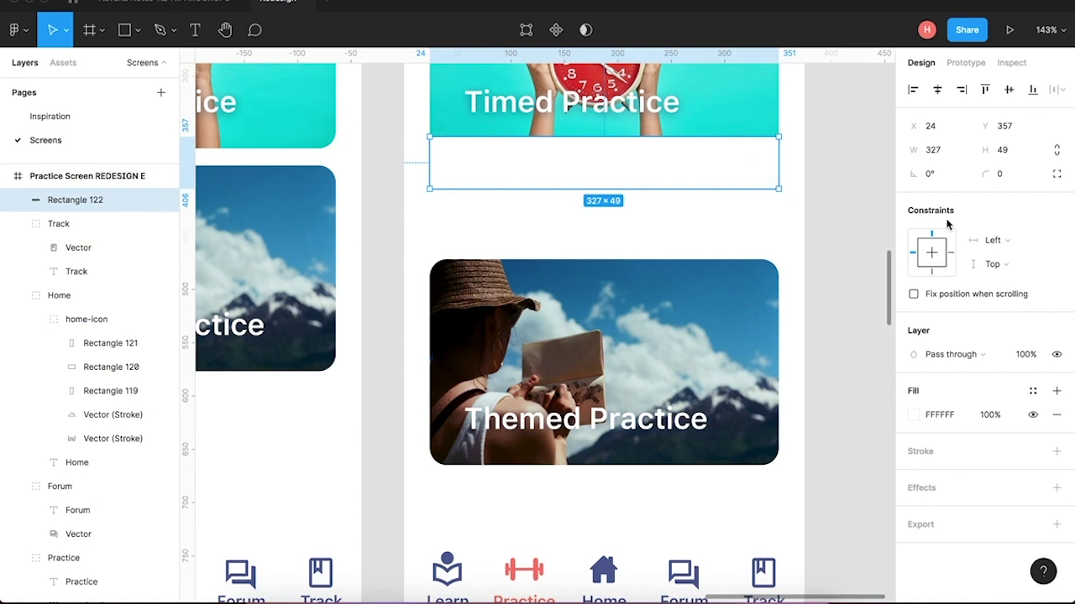
left_click(1003, 176)
left_click(1054, 177)
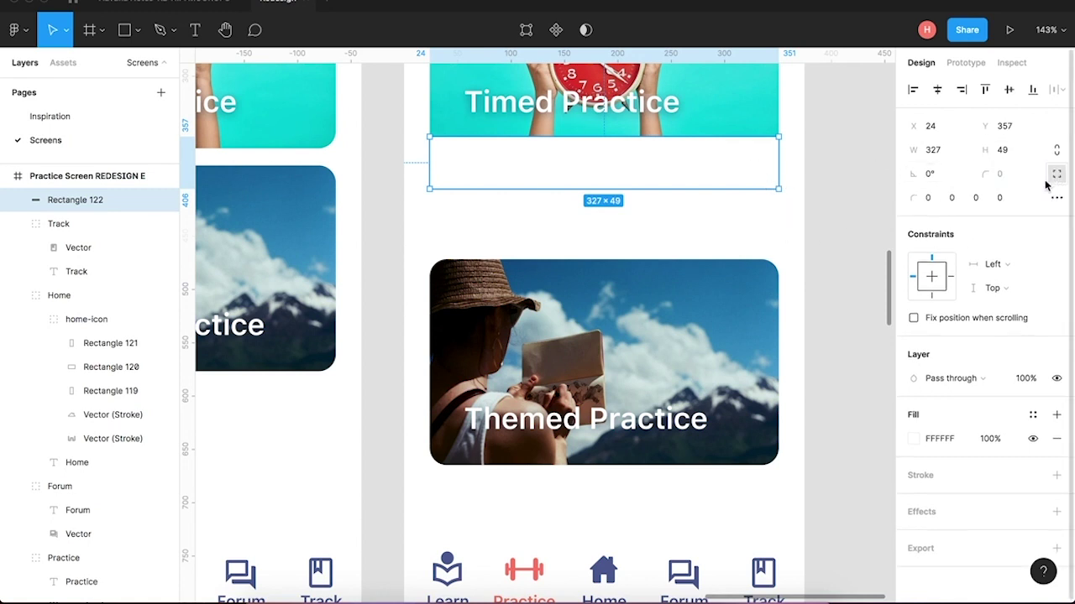
left_click(935, 200)
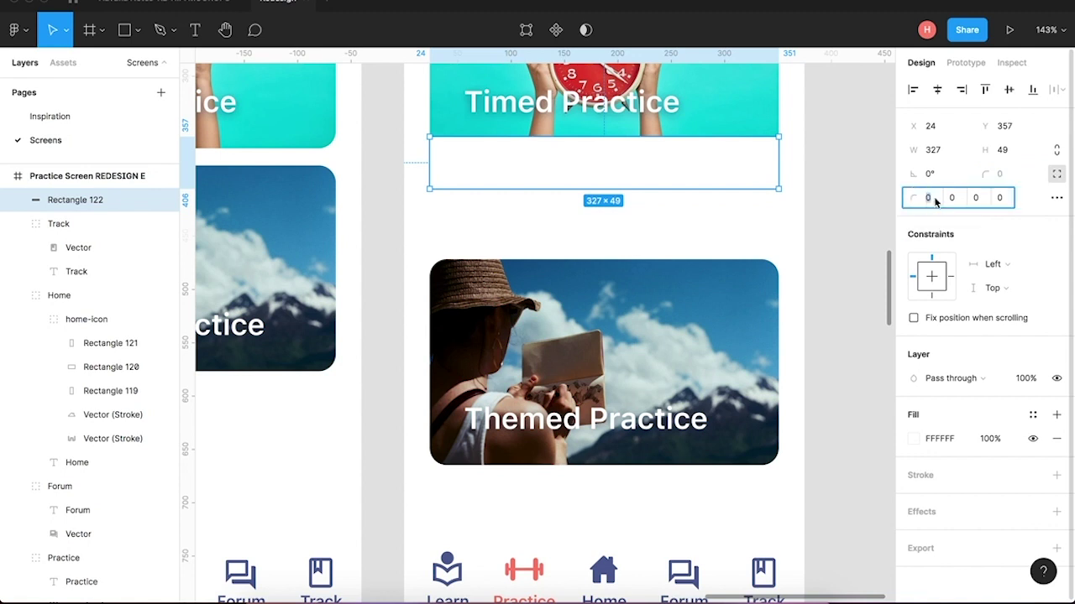
left_click(976, 198)
left_click(745, 112)
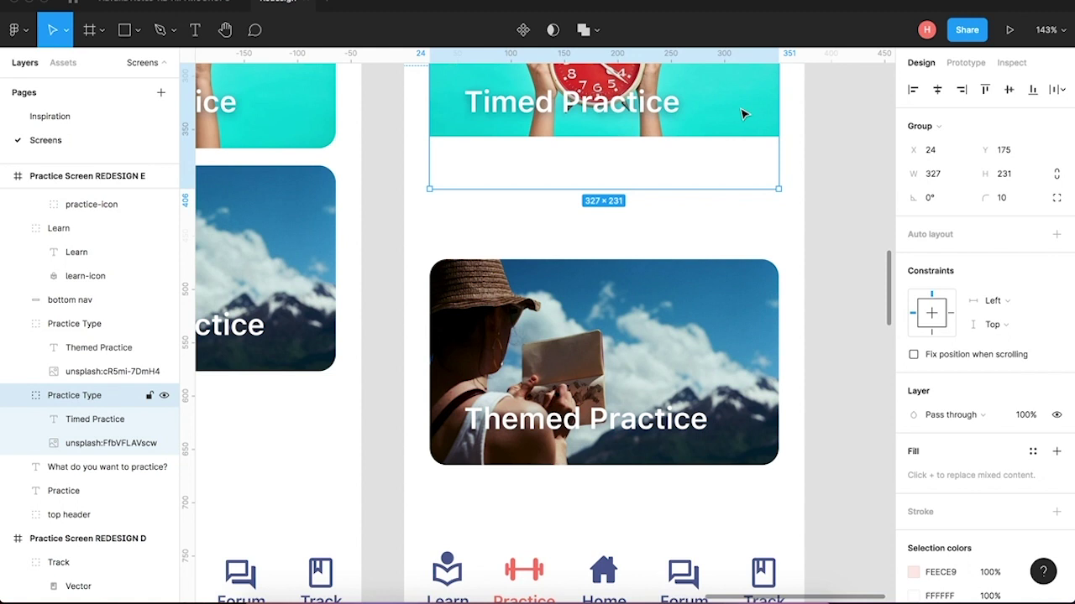
left_click(736, 166)
left_click(976, 198)
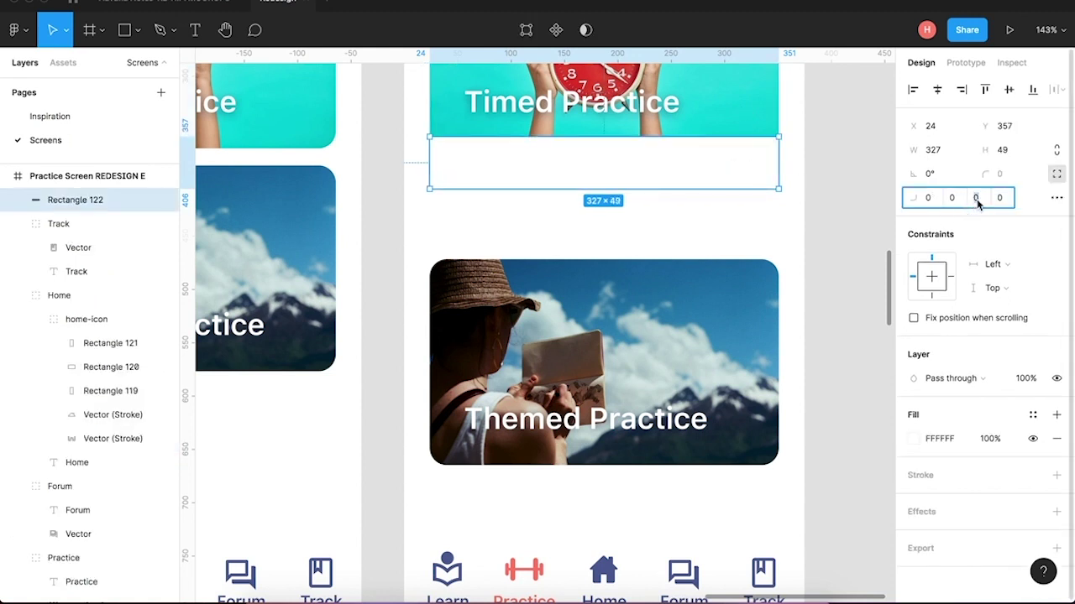
left_click(1000, 198)
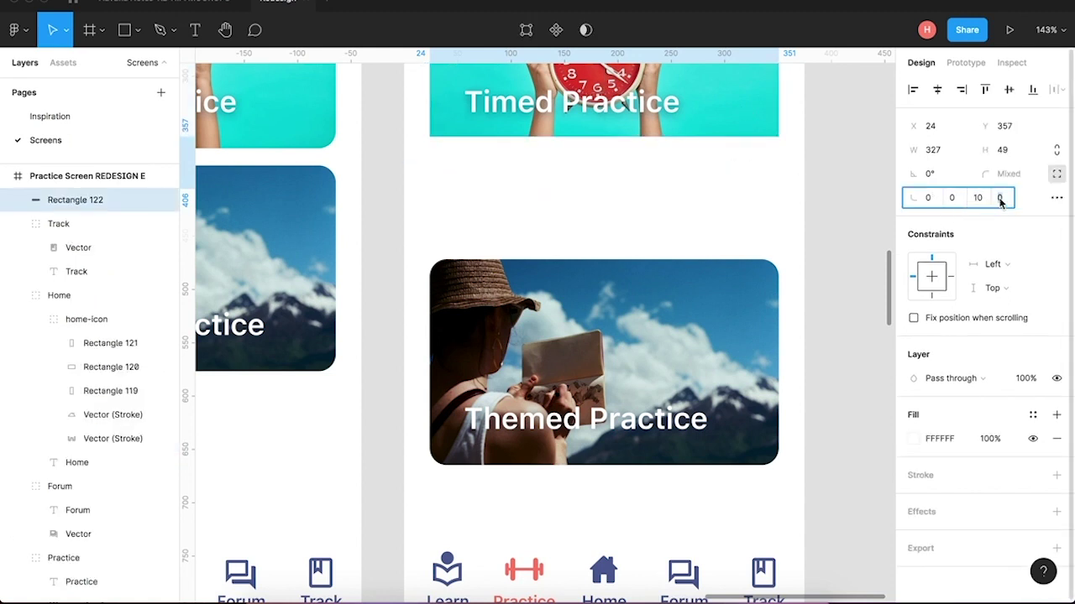
type("10")
key("Return")
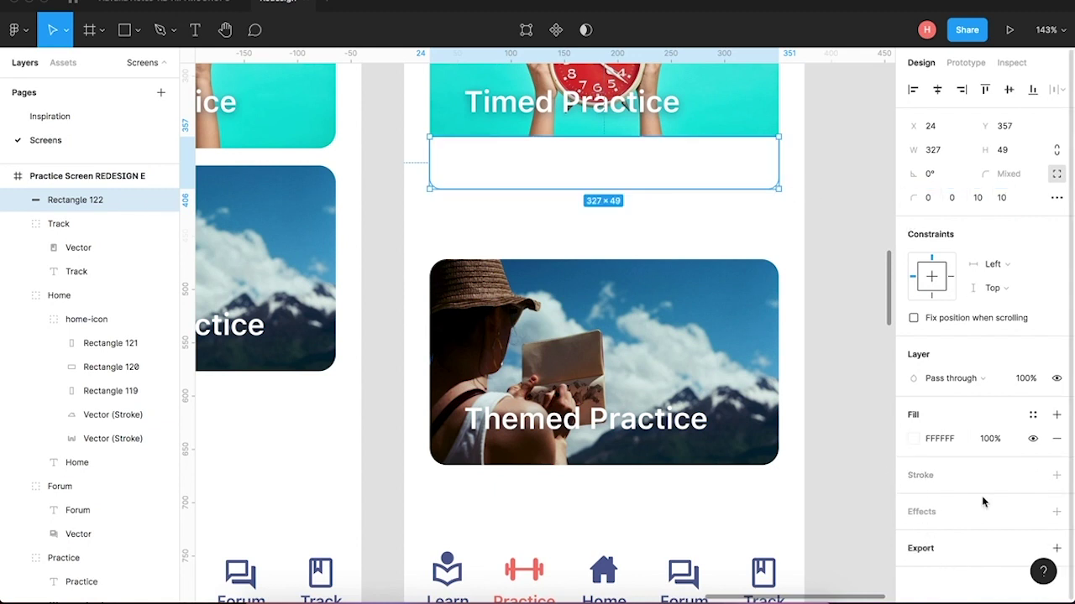
Add a 1-pixel inside stroke to the white rectangle and color it light grey E5E5E5.
left_click(930, 480)
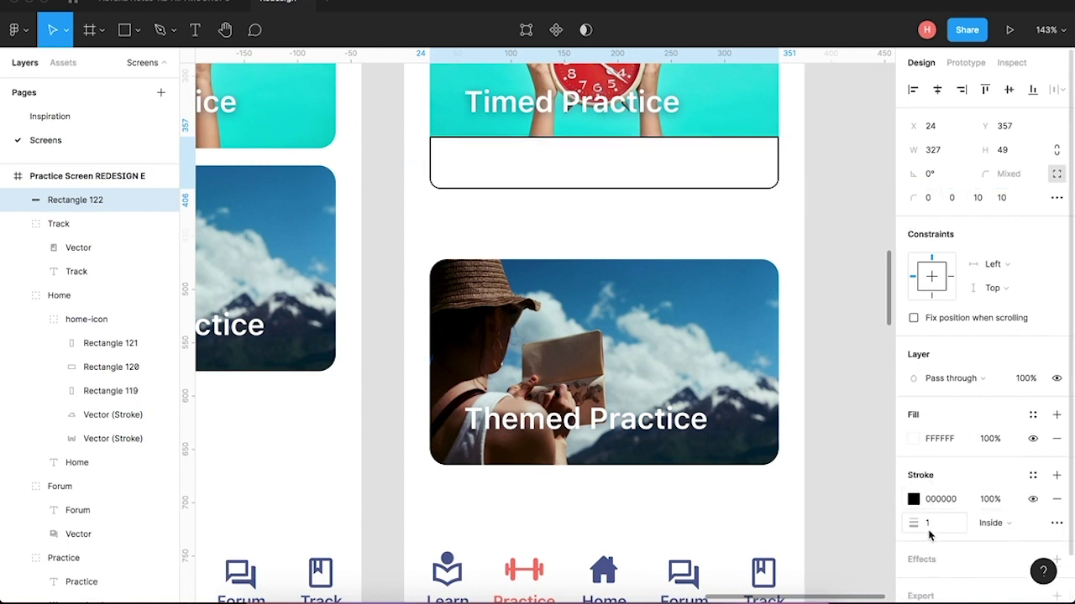
left_click(913, 499)
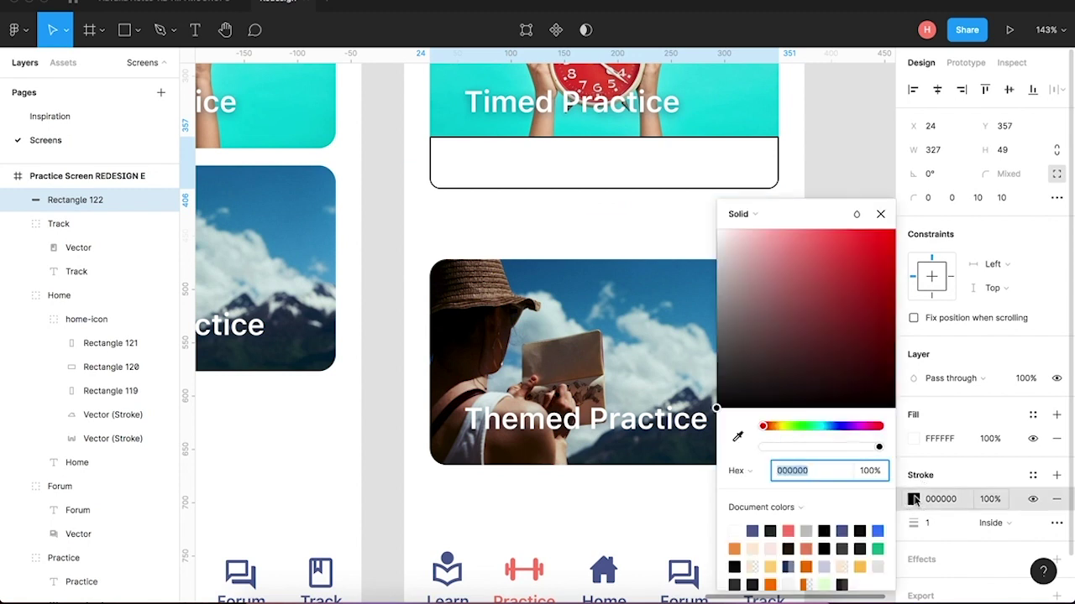
left_click(881, 565)
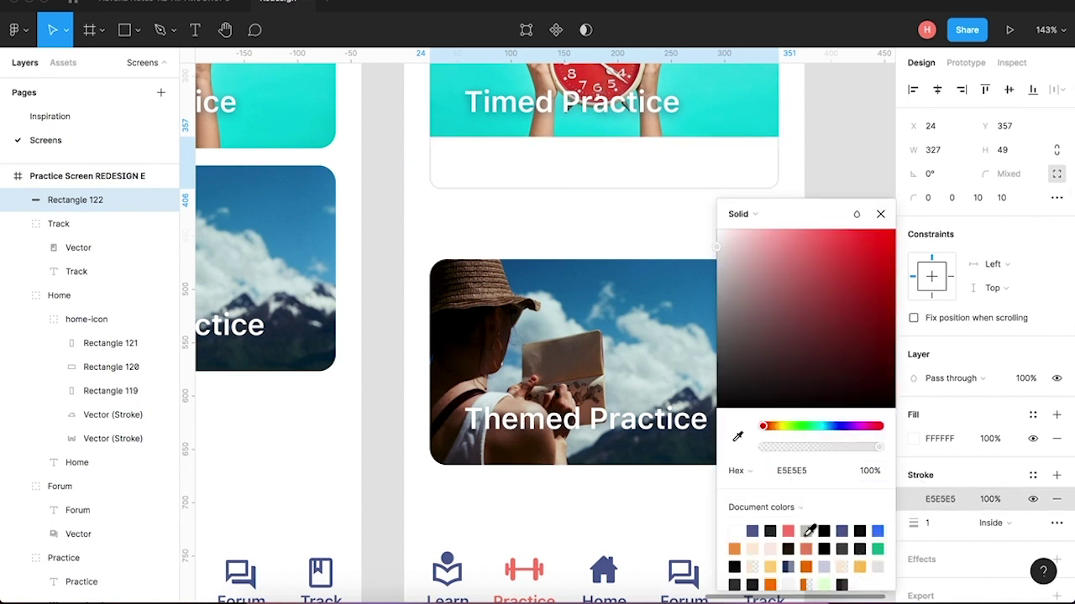
left_click(822, 148)
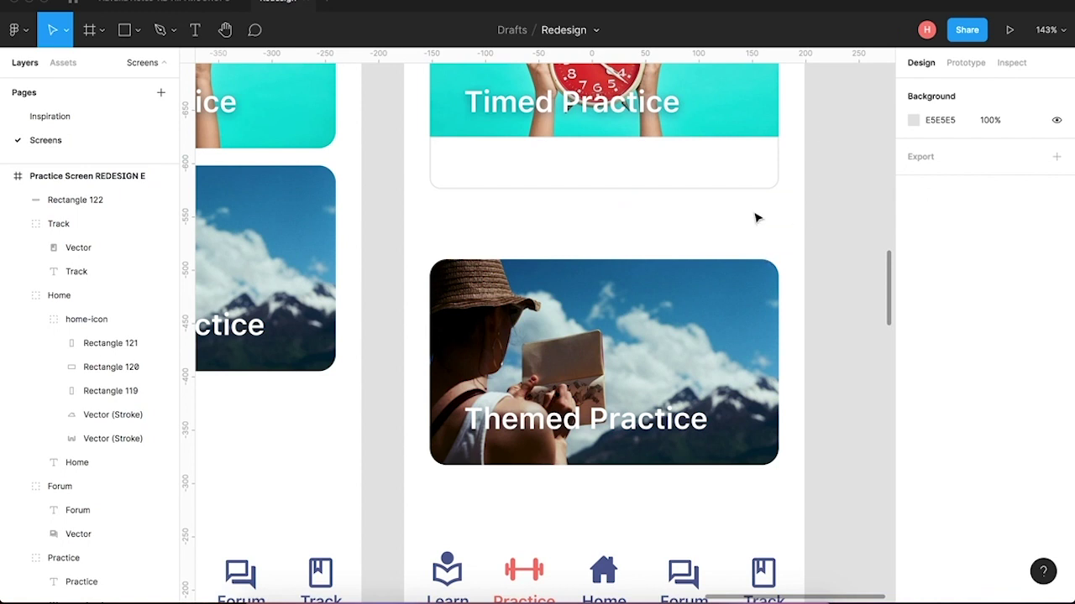
Extend the white strip below the clock photo downward to a height of 62.
scroll(756, 218, "up", 4)
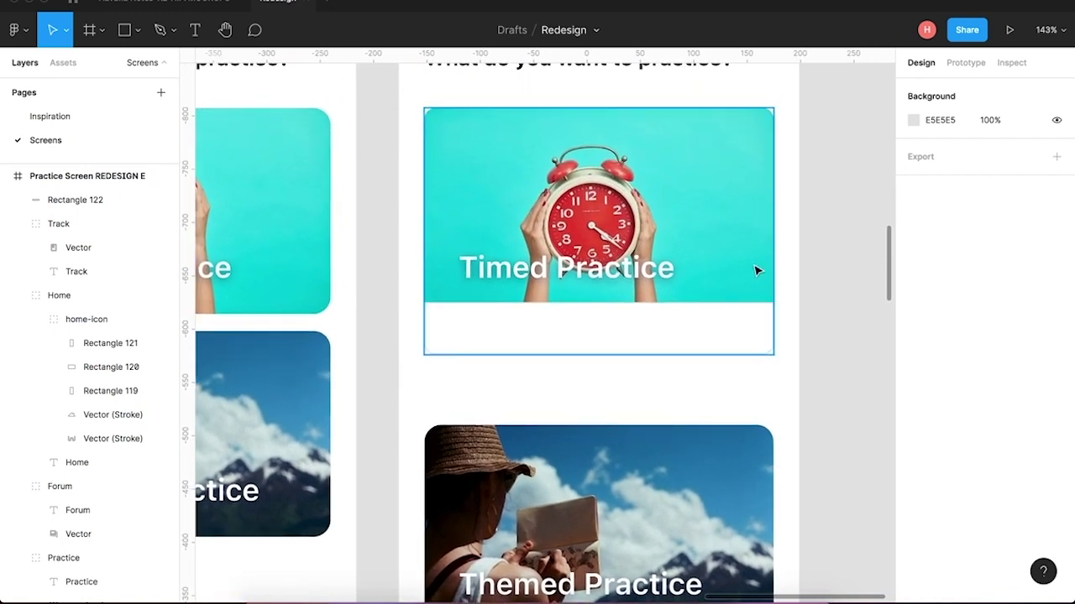
left_click(660, 341)
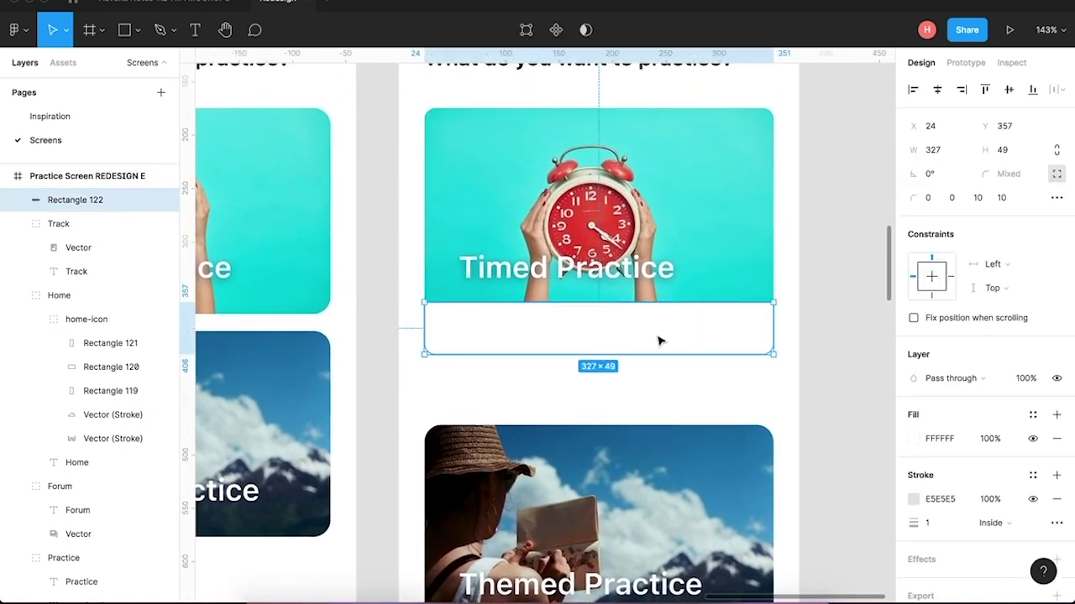
left_click_drag(620, 352, 620, 367)
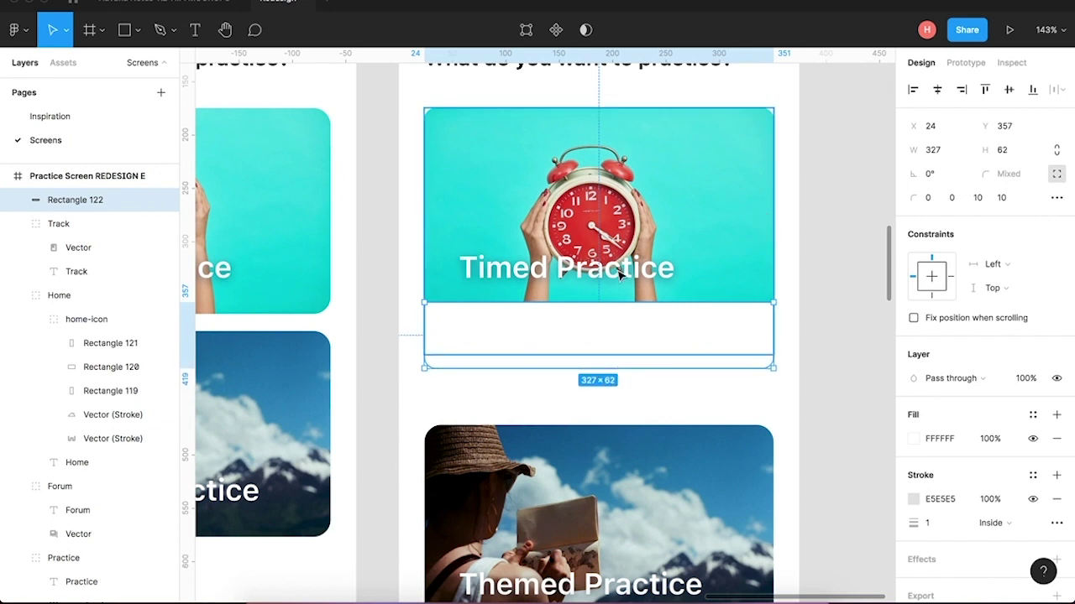
left_click_drag(663, 360, 660, 368)
left_click(660, 367)
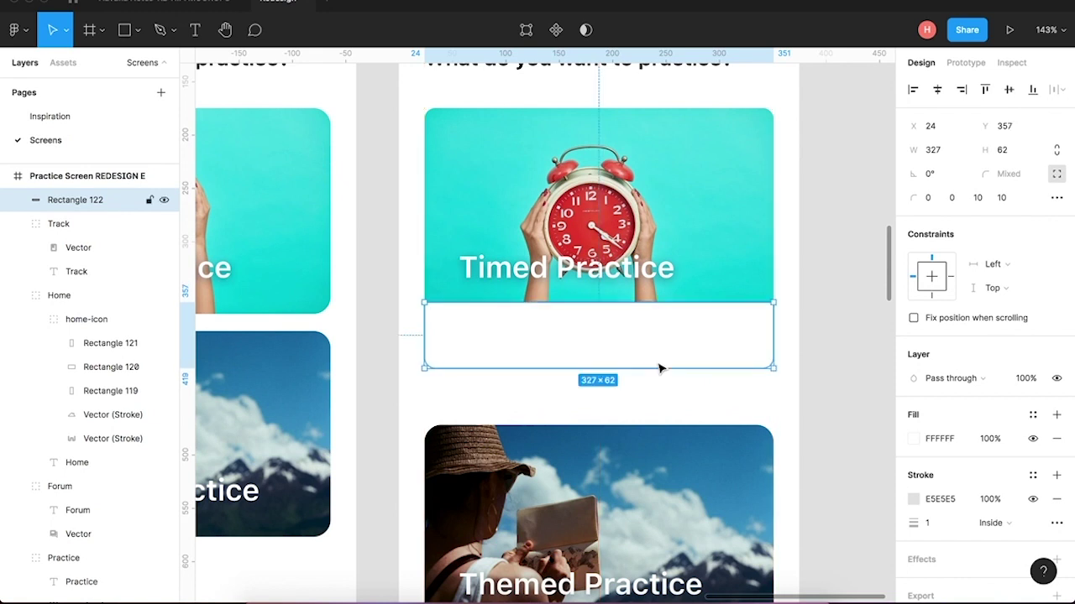
Resize the clock photo to a height of 182 so its lower edge meets the top of the white strip.
left_click(711, 339)
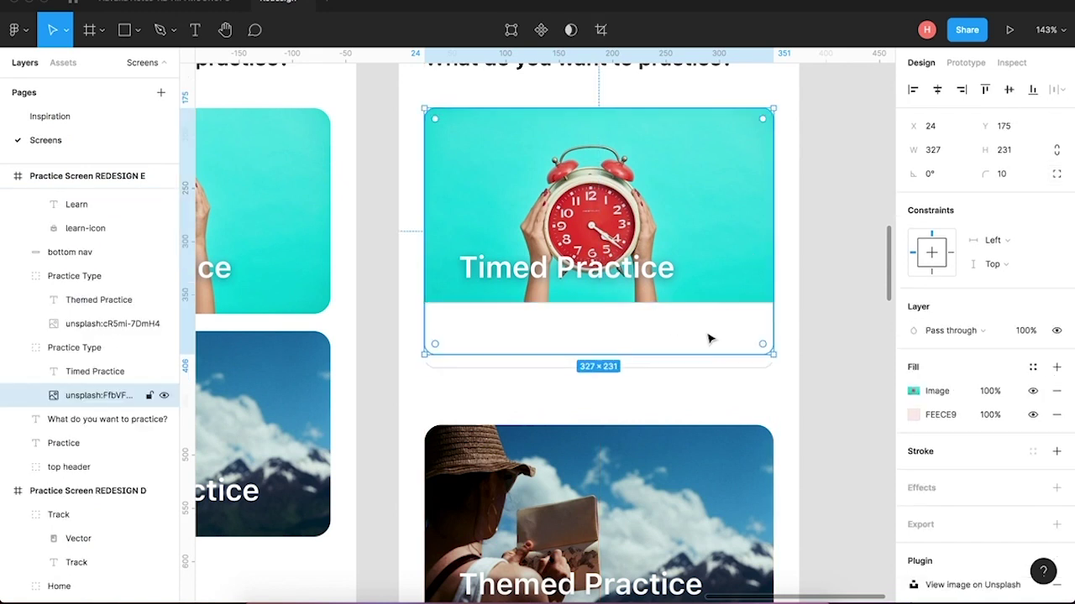
left_click_drag(694, 352, 695, 375)
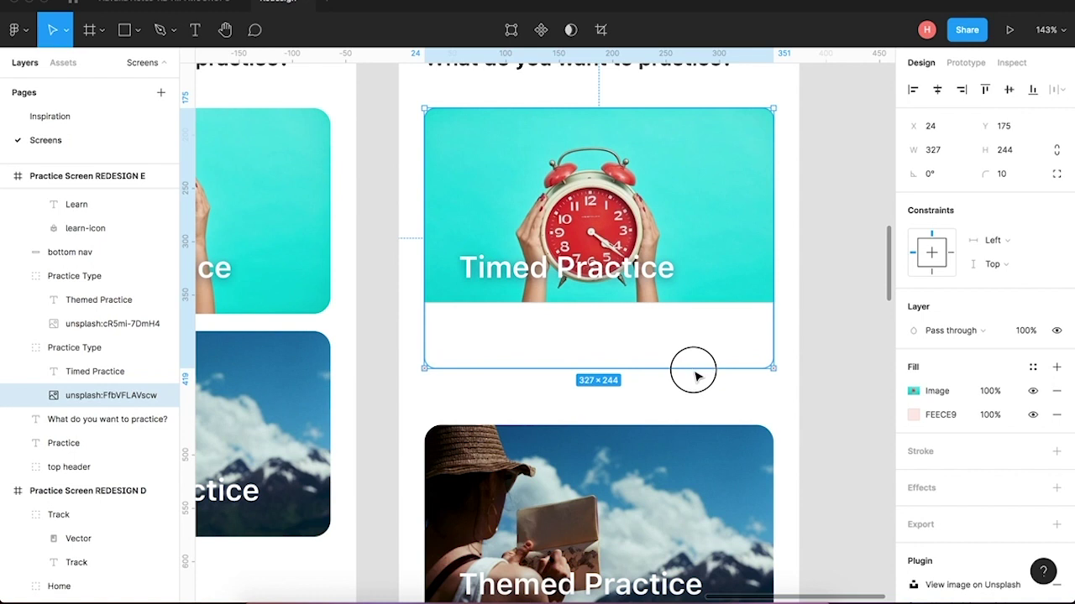
double_click(741, 246)
left_click(879, 246)
left_click_drag(663, 368, 660, 304)
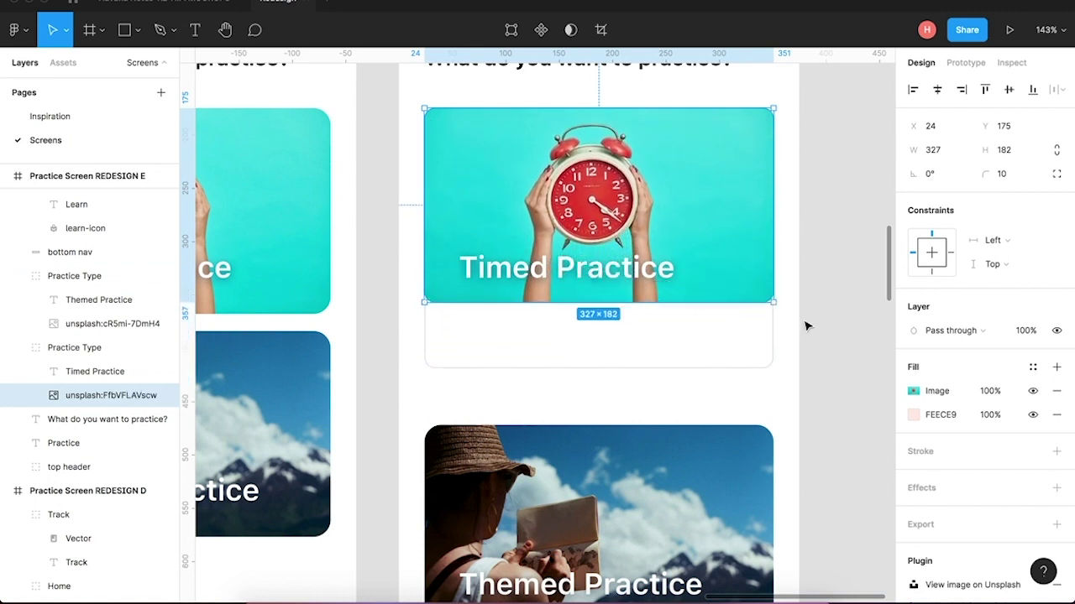
Set the clock photo's two bottom corner radii to 0, keeping the top corners at 10.
left_click(1057, 174)
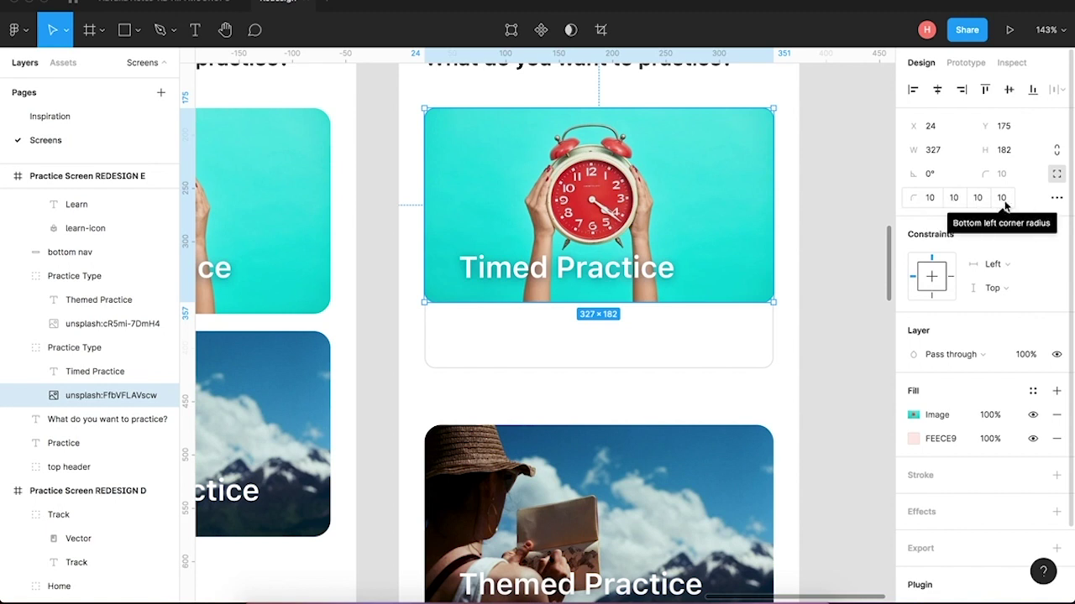
left_click(979, 199)
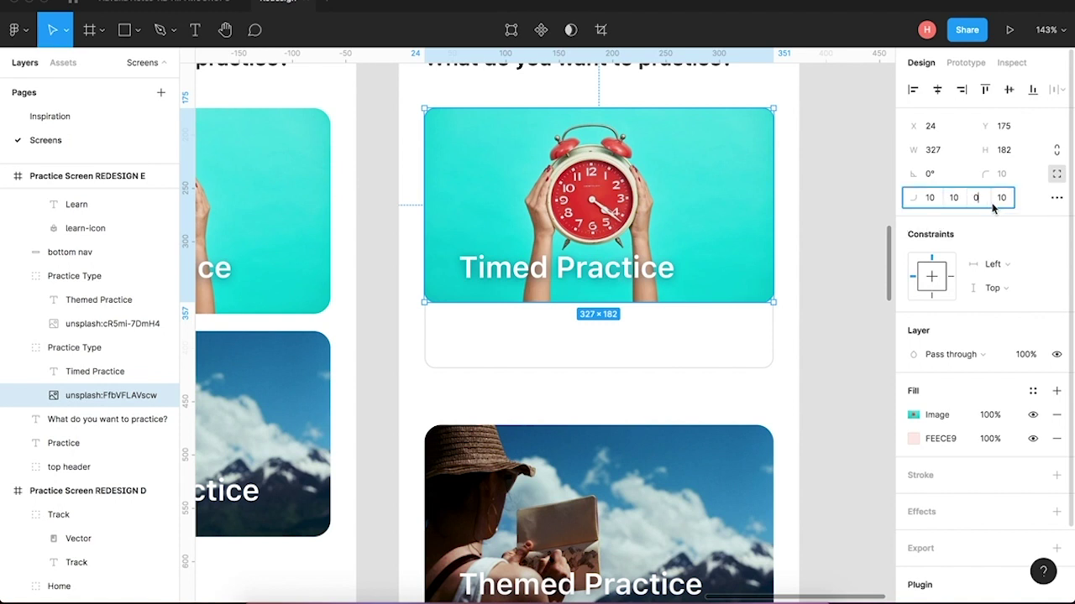
type("0")
left_click(785, 334)
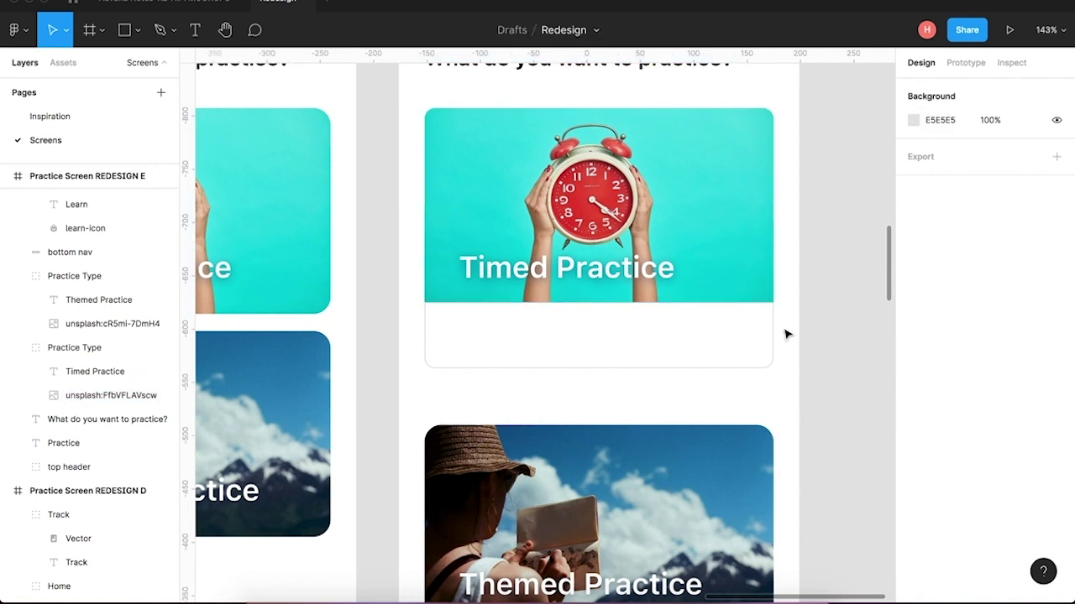
Move the Timed Practice title down into the white strip at X 36, Y 377 and color it near-black 0C0C0C.
left_click(613, 275)
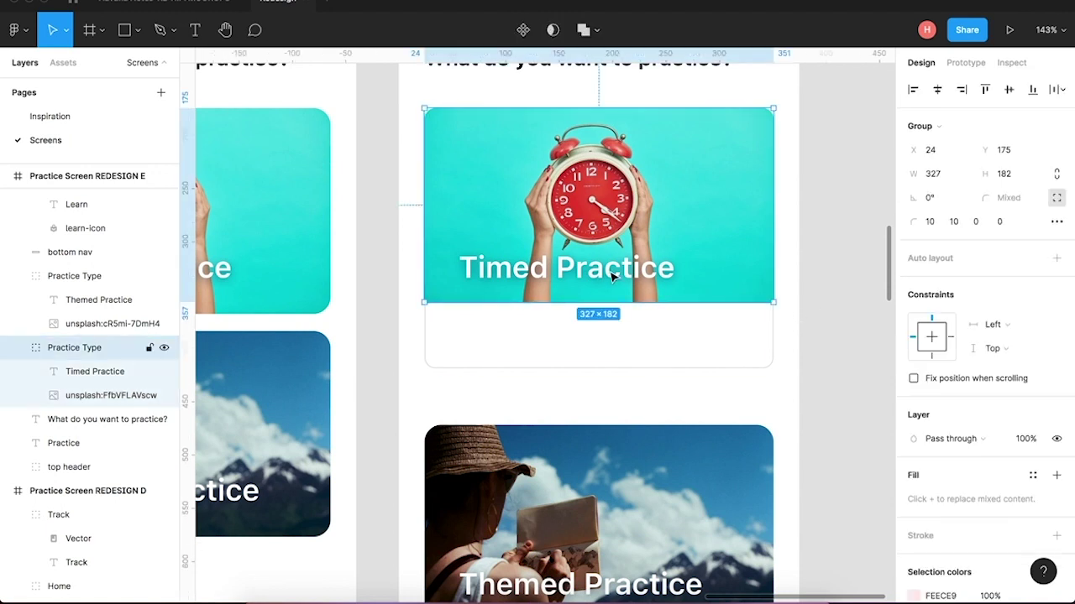
left_click(613, 275)
left_click_drag(613, 278, 591, 344)
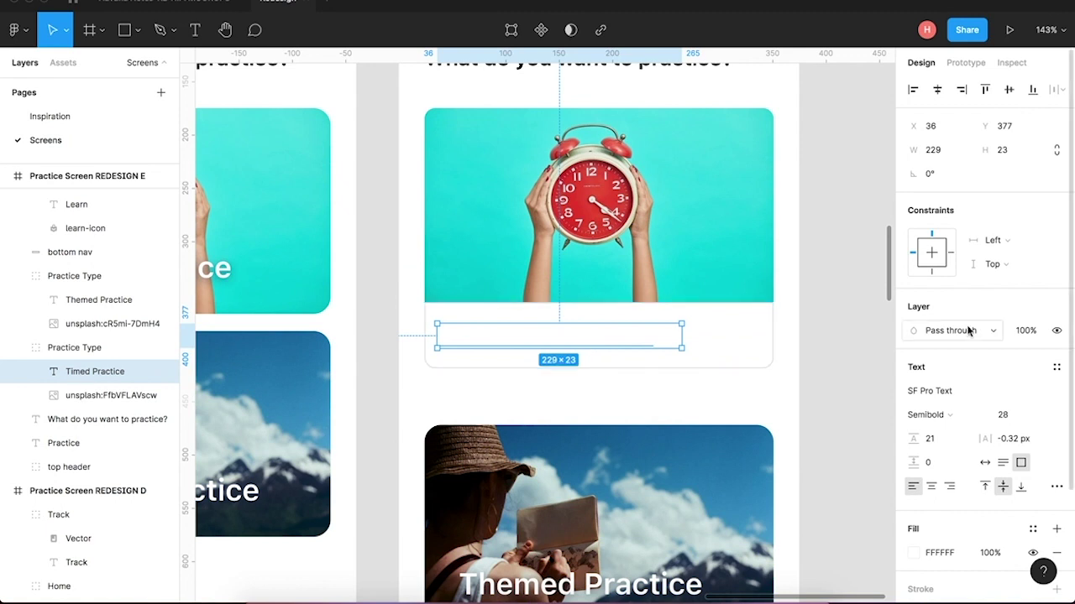
left_click(916, 555)
left_click(861, 529)
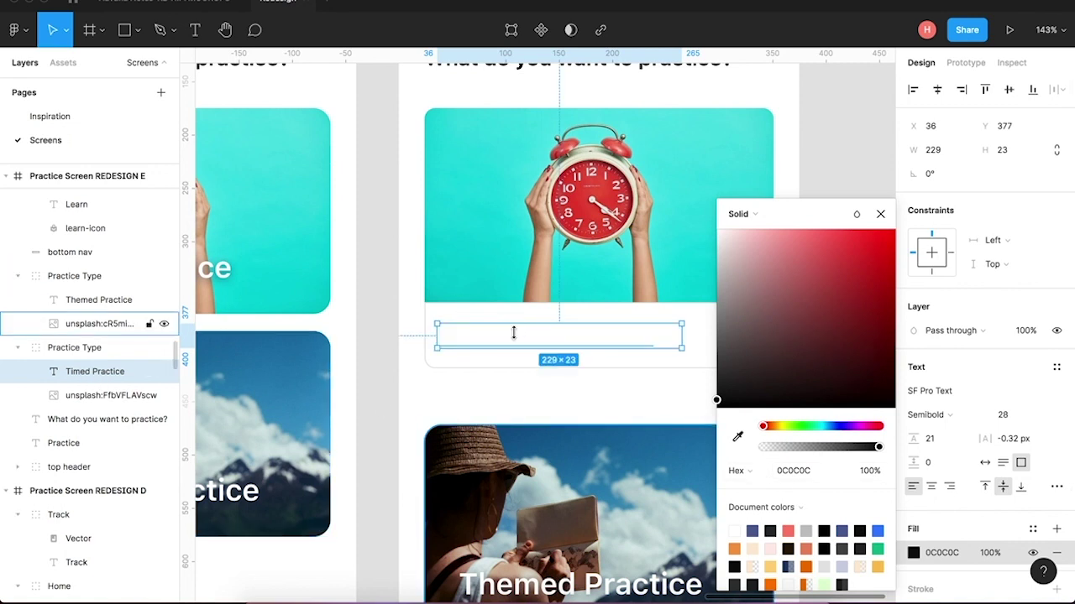
Rename the white strip's rectangle layer to "Card Title bg".
left_click(484, 368)
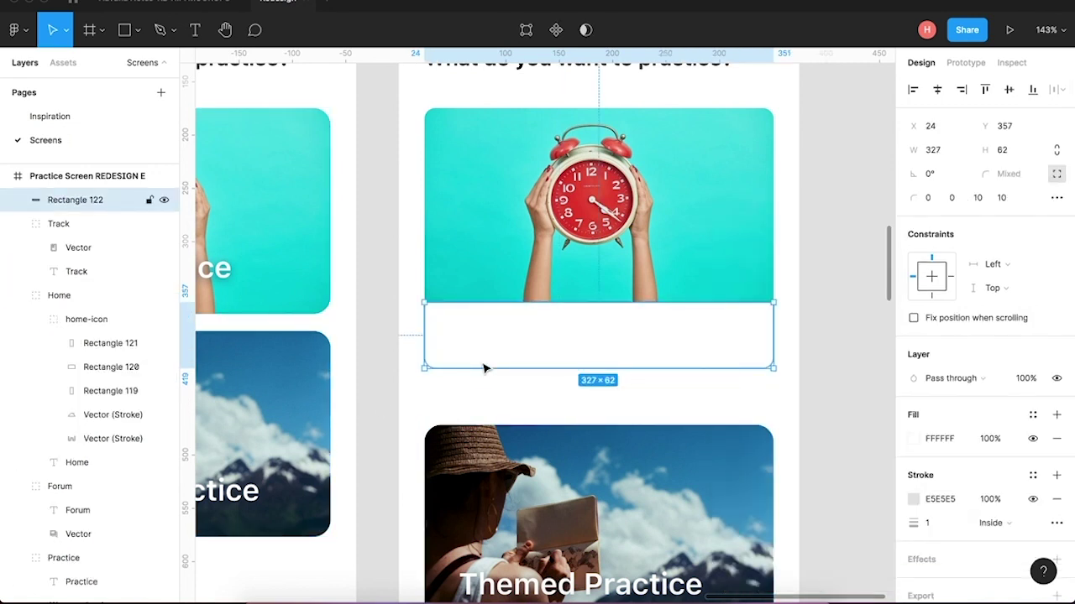
key("super+r")
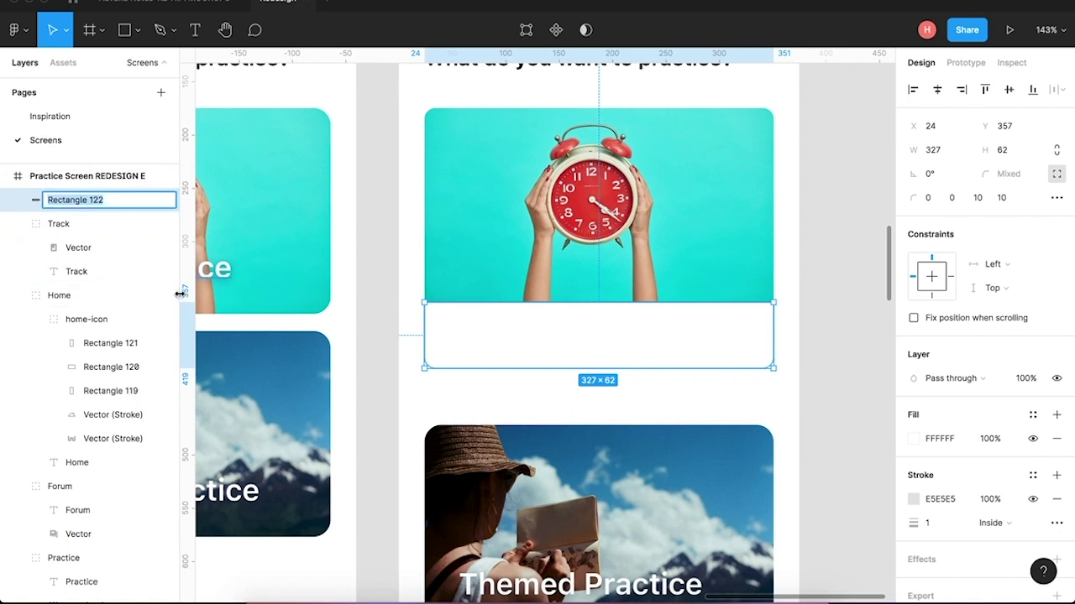
type("Card")
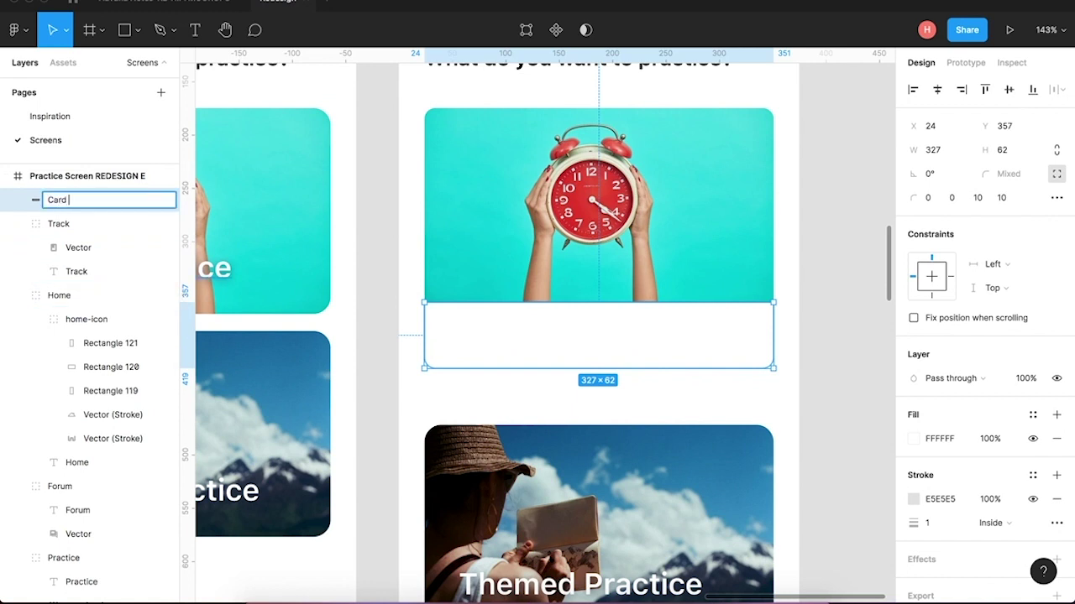
type(" Title bg")
key("Return")
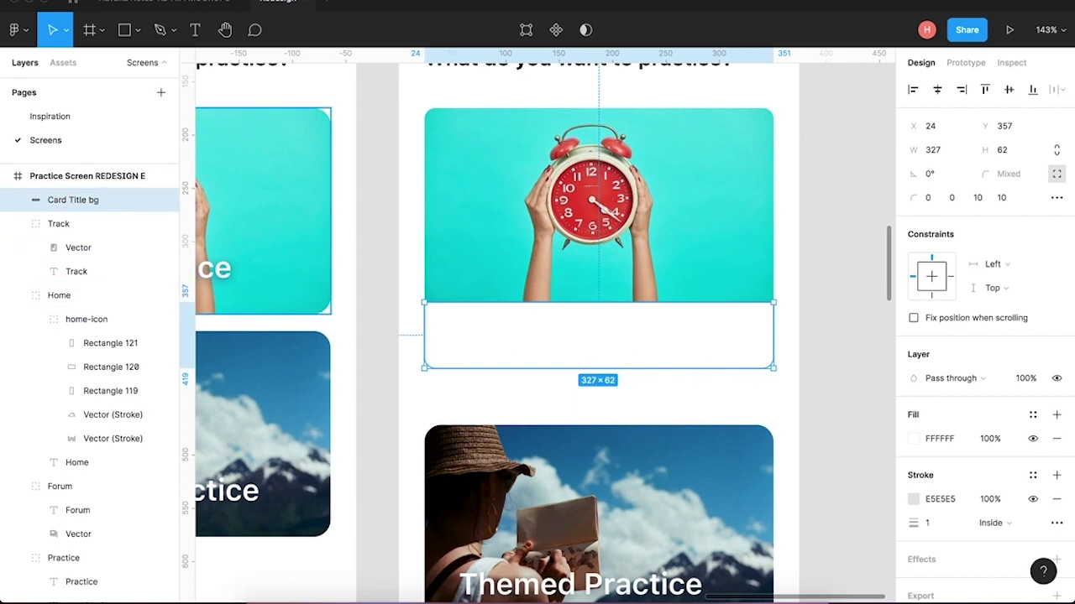
Move the Card Title bg layer in the stacking order to directly beneath the Timed Practice card's group.
left_click_drag(96, 202, 98, 494)
scroll(100, 495, "down", 1)
scroll(102, 499, "down", 1)
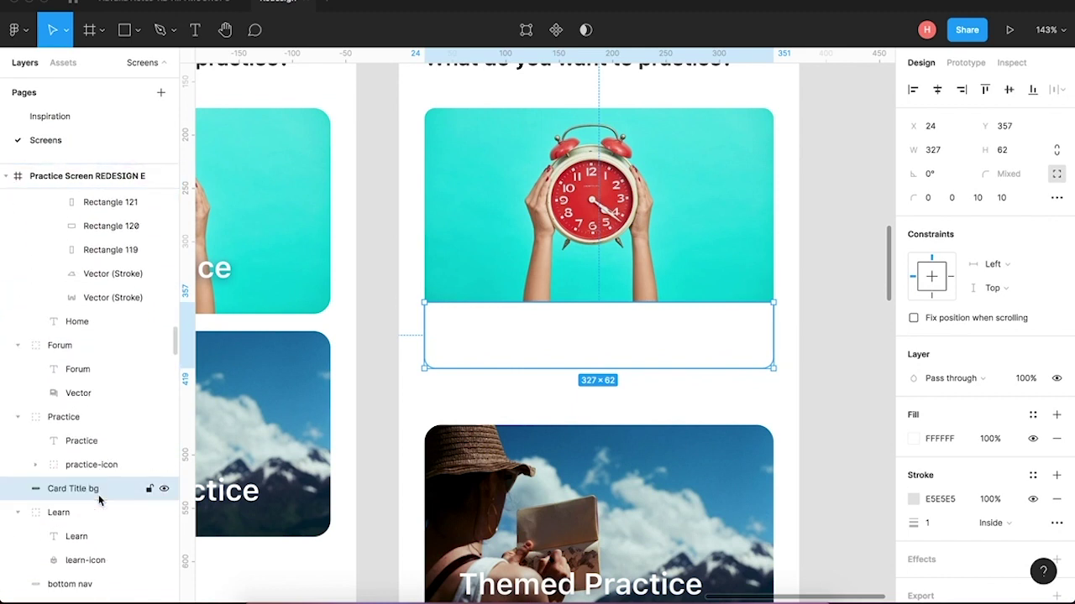
right_click(98, 495)
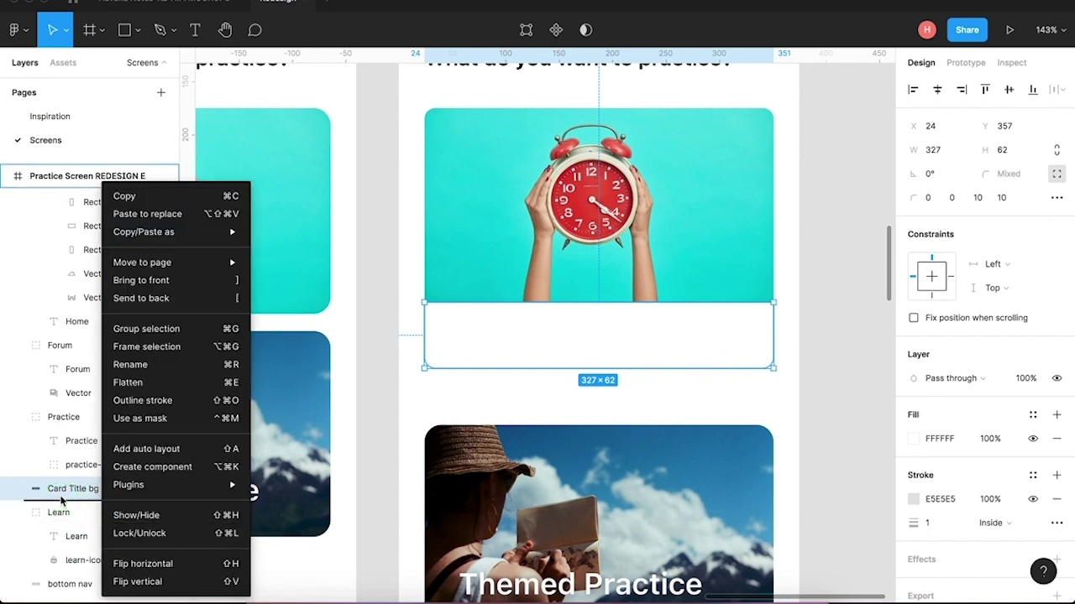
key("Escape")
scroll(84, 487, "up", 2)
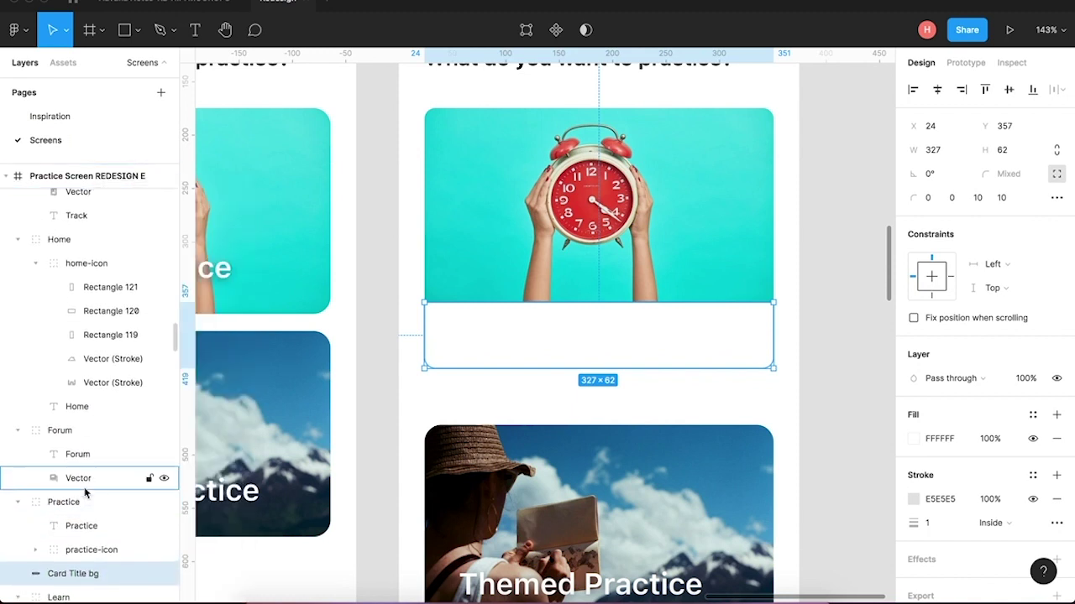
scroll(84, 493, "down", 5)
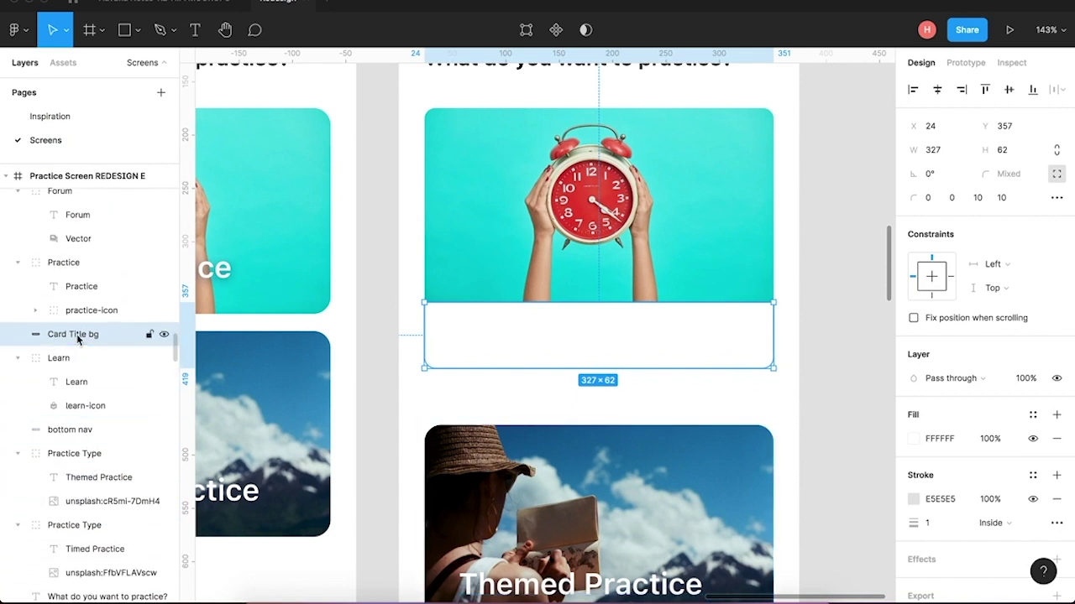
left_click_drag(88, 334, 88, 582)
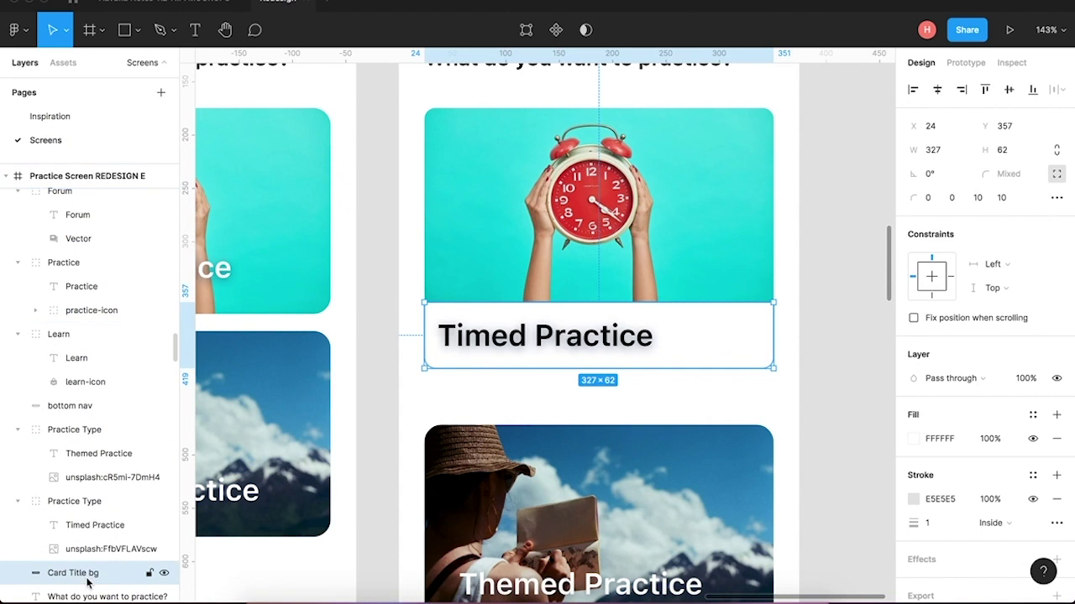
Check the Practice heading's text style and remove the drop shadow from the Timed Practice title.
left_click(566, 344)
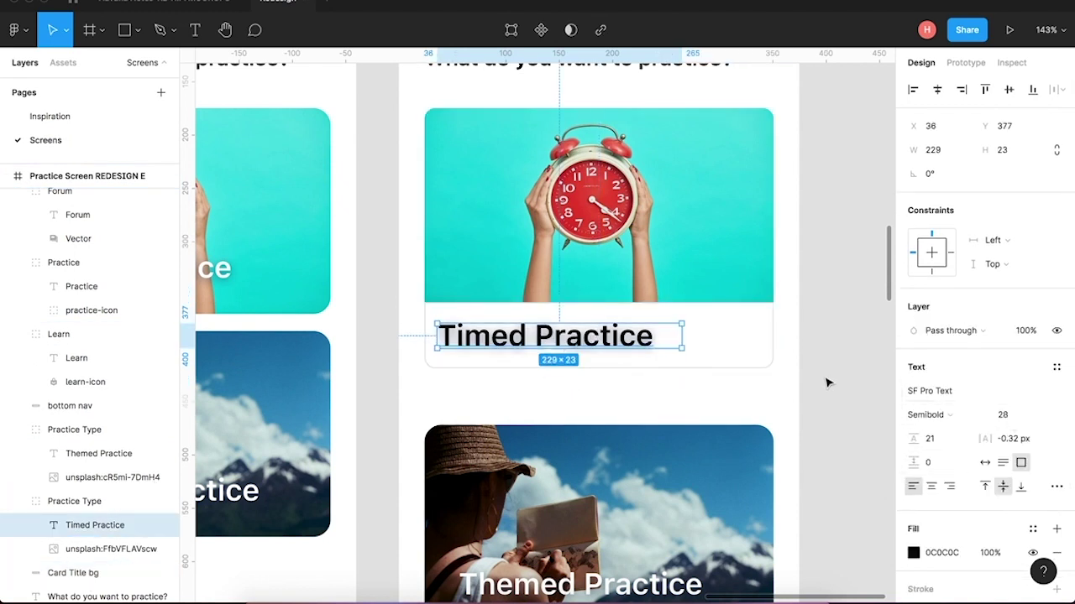
scroll(827, 383, "up", 2)
scroll(827, 383, "right", 1)
scroll(827, 383, "up", 1)
scroll(827, 383, "right", 1)
left_click(435, 122)
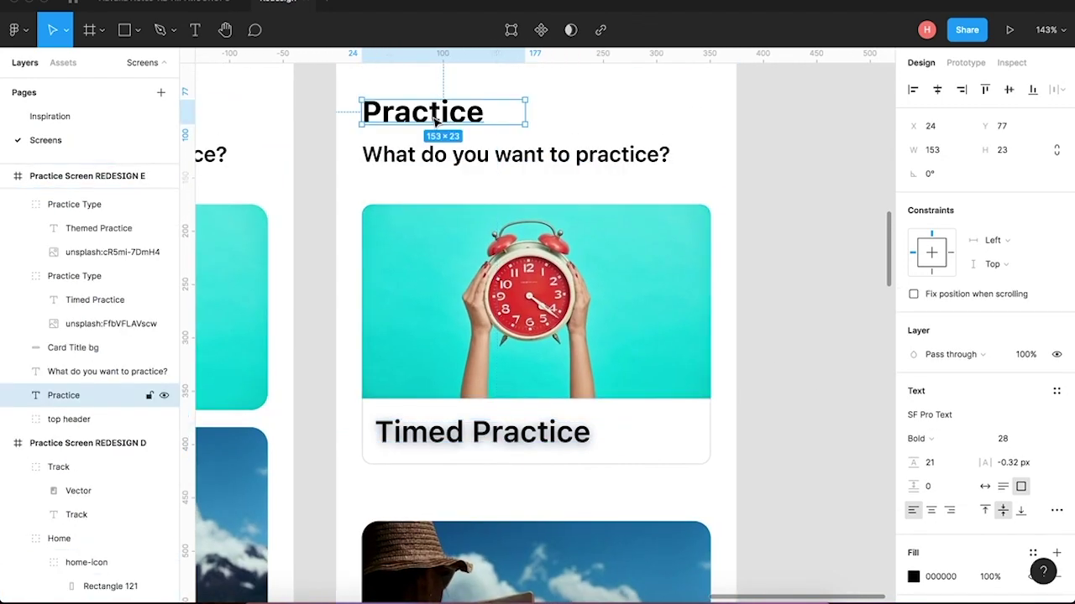
left_click(550, 433)
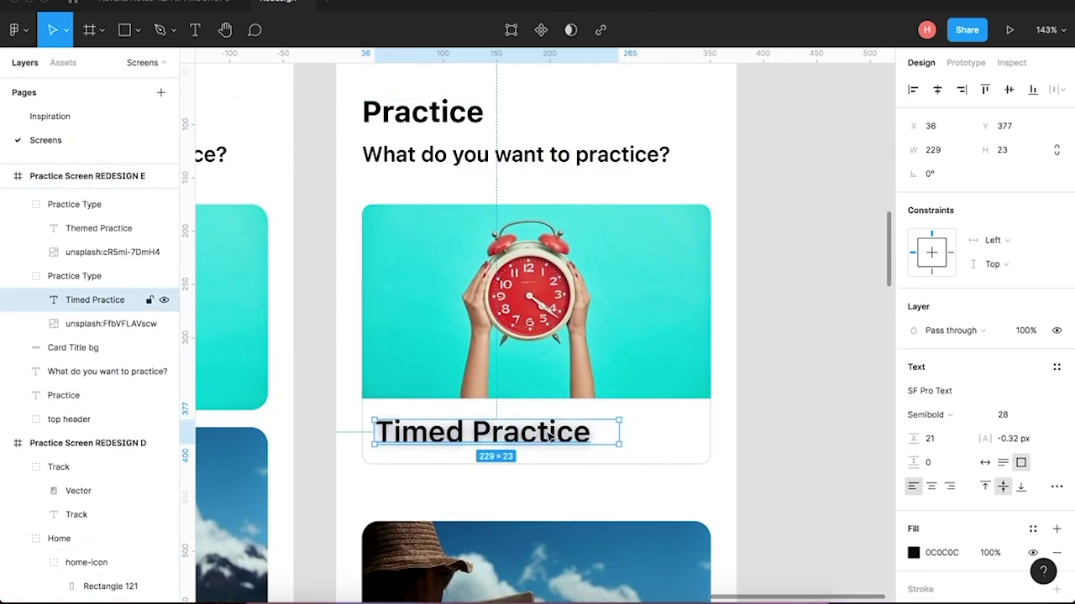
scroll(974, 554, "down", 3)
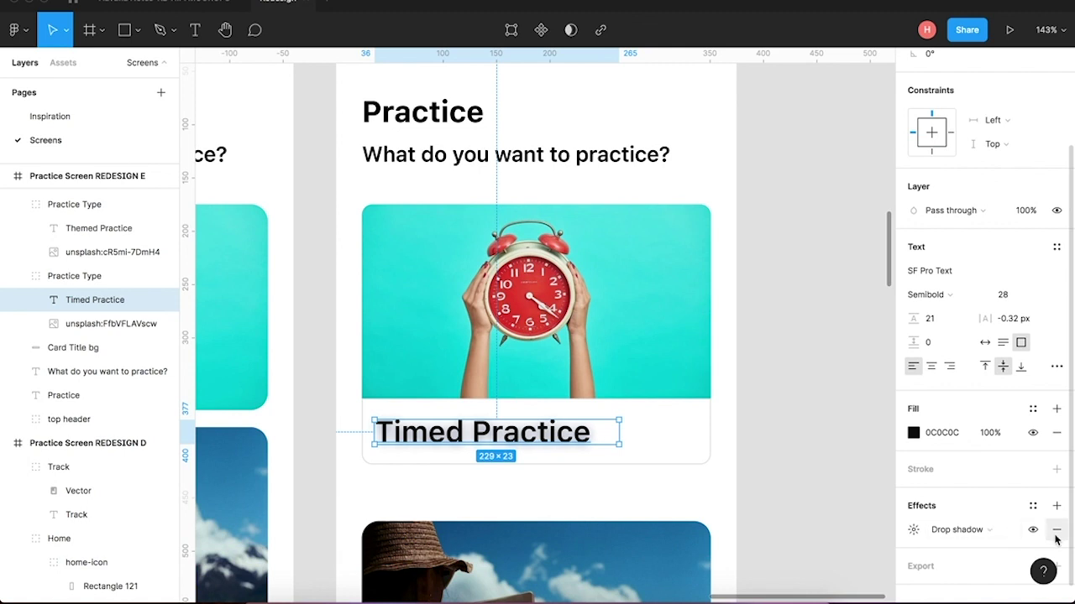
left_click(1057, 530)
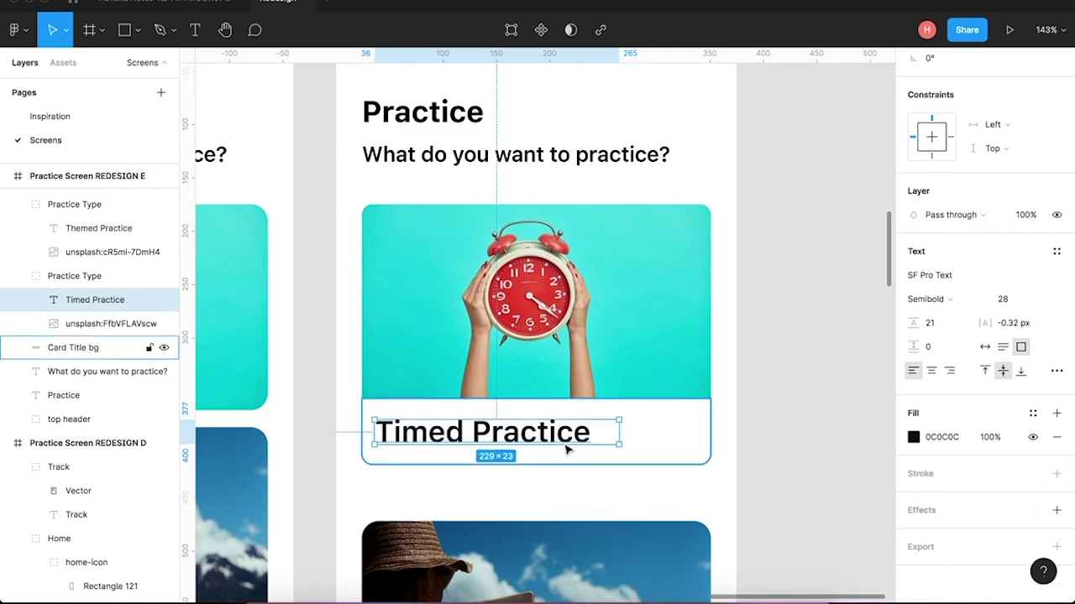
Set the Timed Practice title's font size to 20, matching the "What do you want to practice?" subheading.
left_click(554, 159)
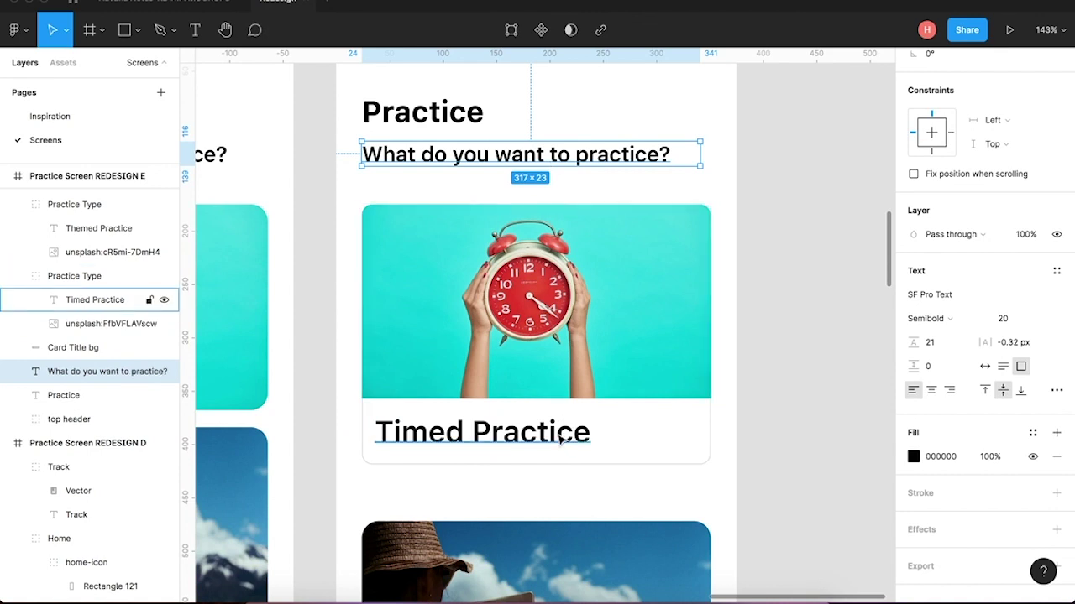
left_click(101, 300)
left_click(1004, 300)
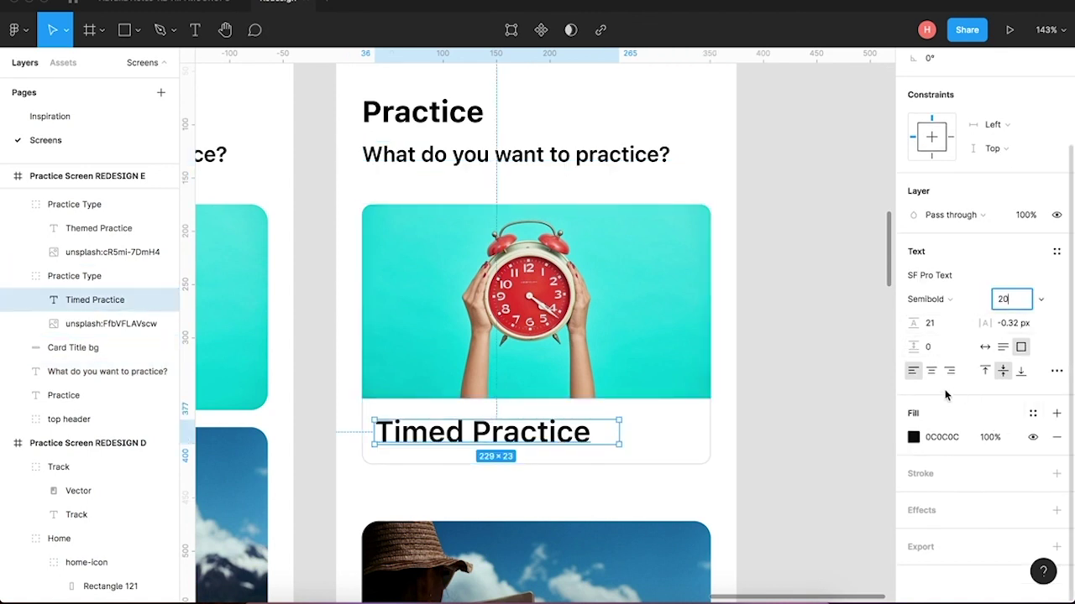
key("Return")
left_click(789, 456)
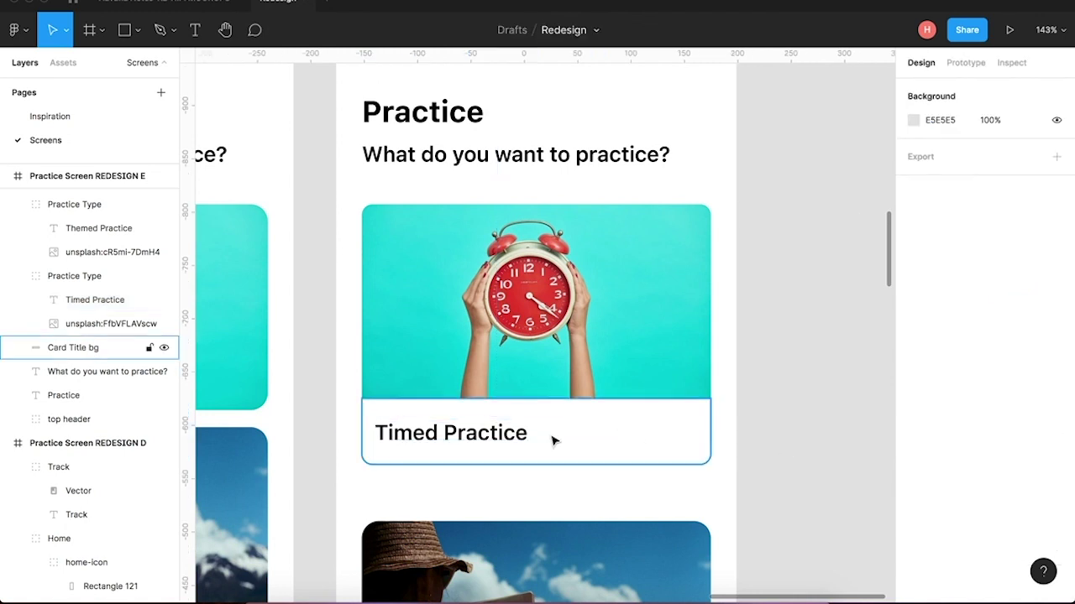
Move the Card Title bg layer into the Practice Type group of the Timed Practice card, below the photo layer.
right_click(497, 441)
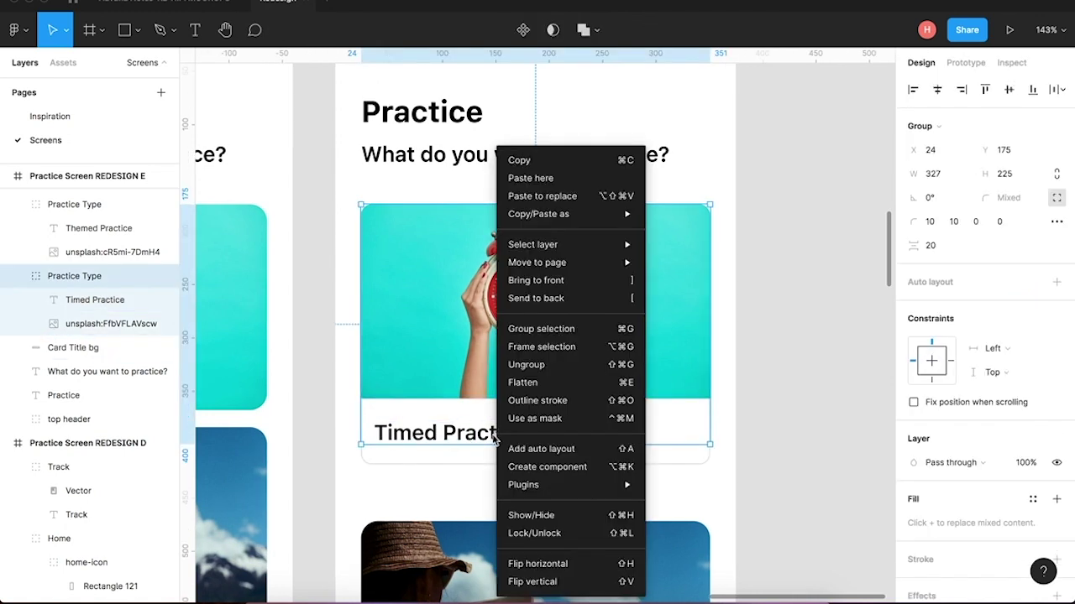
left_click(422, 467)
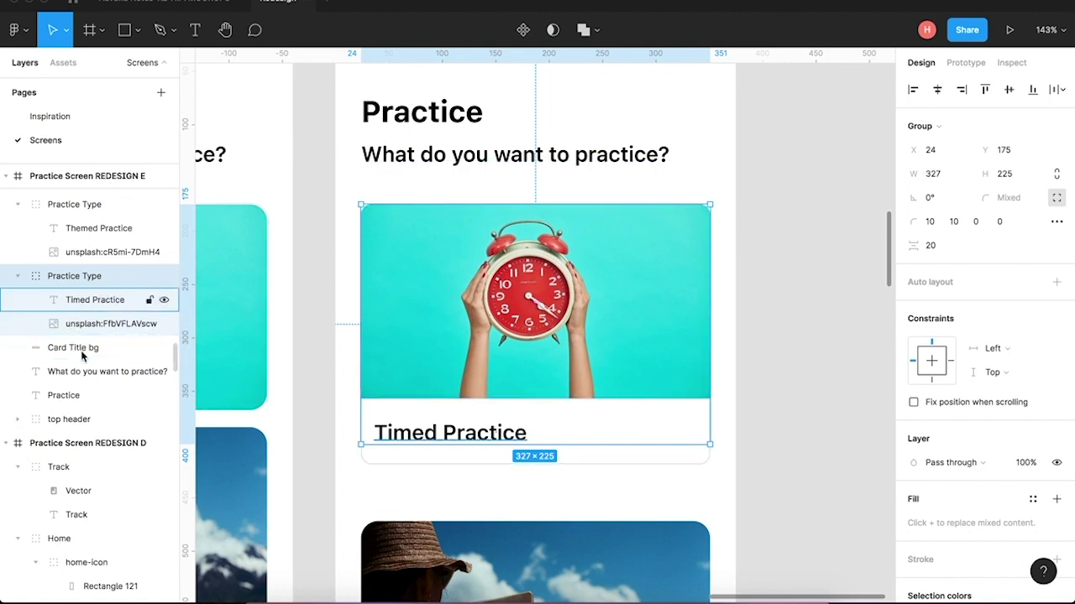
mouse_move(76, 351)
left_mouse_down()
mouse_move(94, 335)
mouse_move(76, 355)
left_mouse_up()
left_click(420, 480)
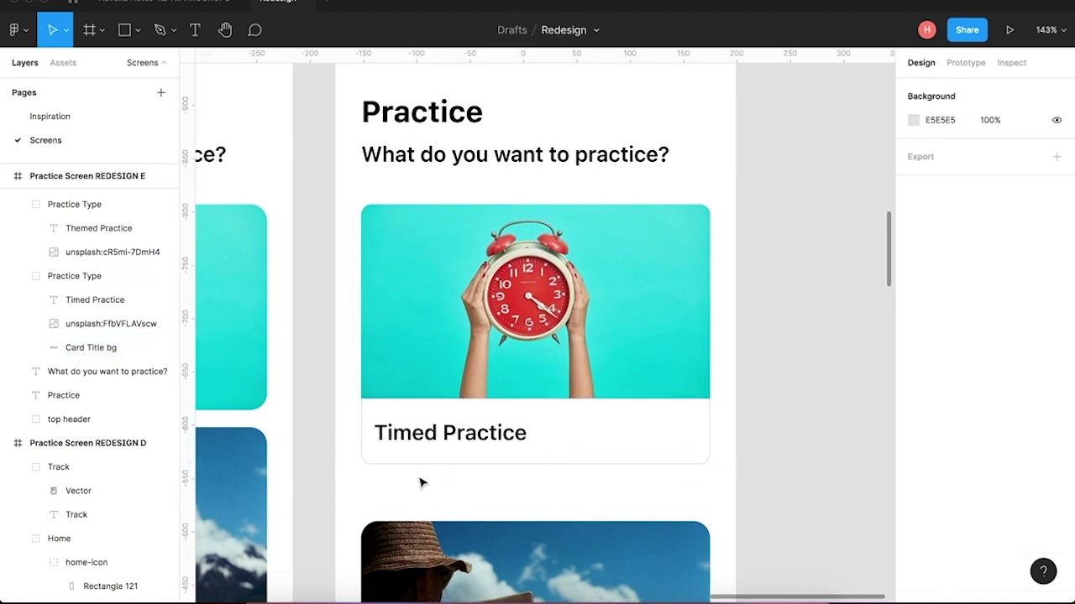
Shift the Timed Practice title right within the white strip to X 45, keeping Y at 377.
left_click(464, 441)
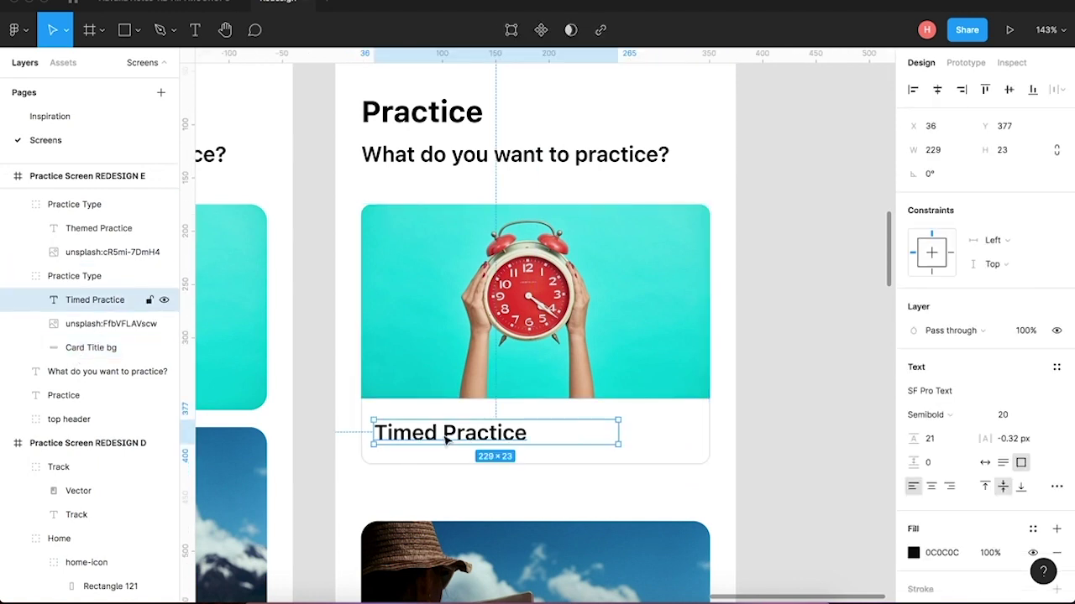
left_click_drag(430, 440, 441, 431)
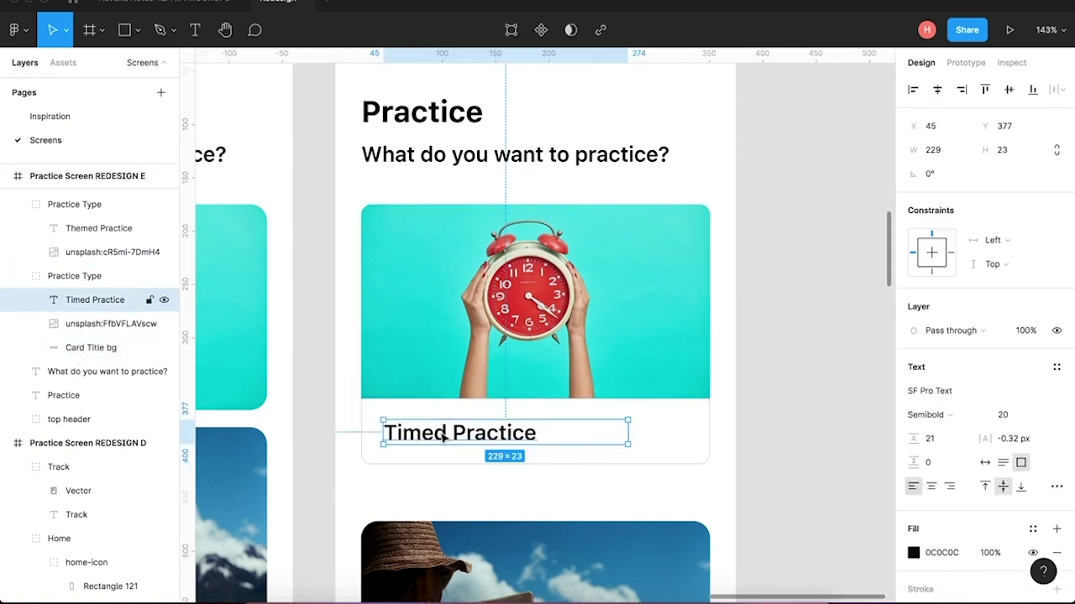
key("alt")
key("Right")
key("Right")
key("Right")
key("Right")
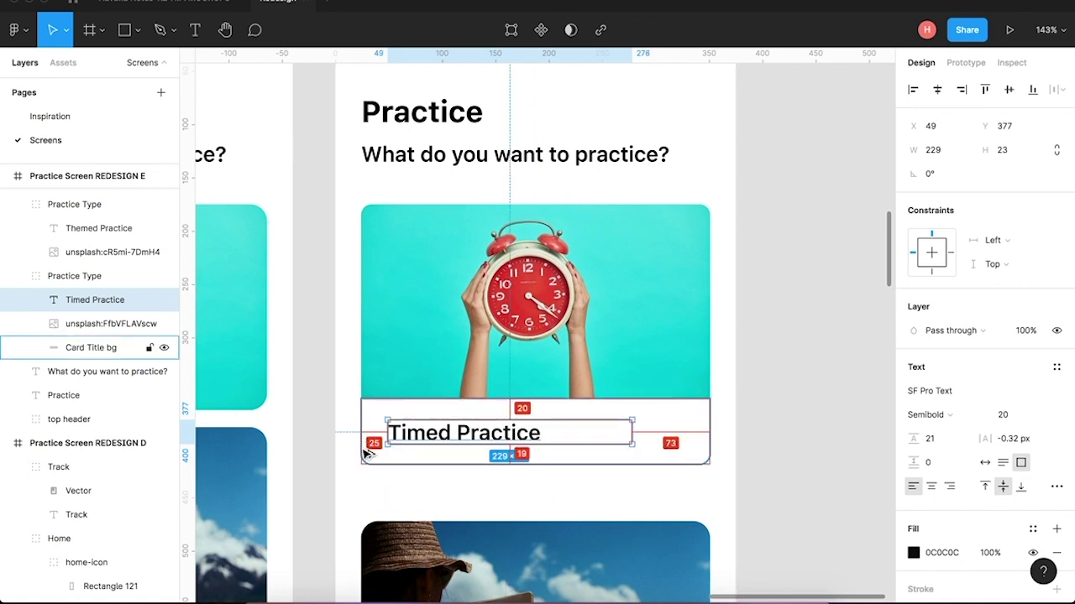
key("Left")
key("Left")
key("Left")
key("Left")
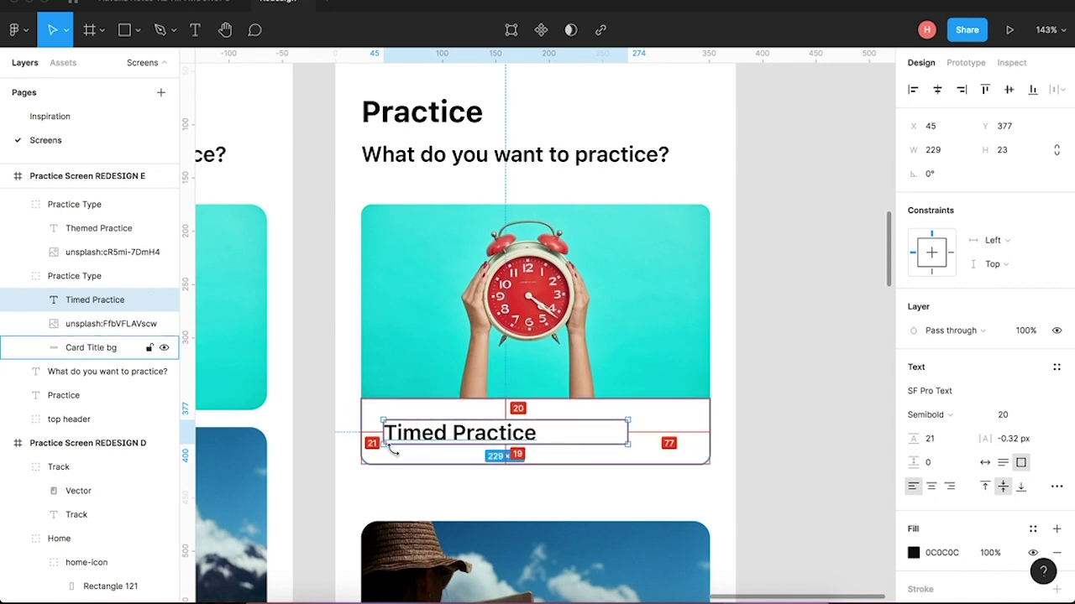
Align the Timed Practice title vertically with the centre of the Card Title bg strip and check the spacing around it.
left_click(404, 462, "shift")
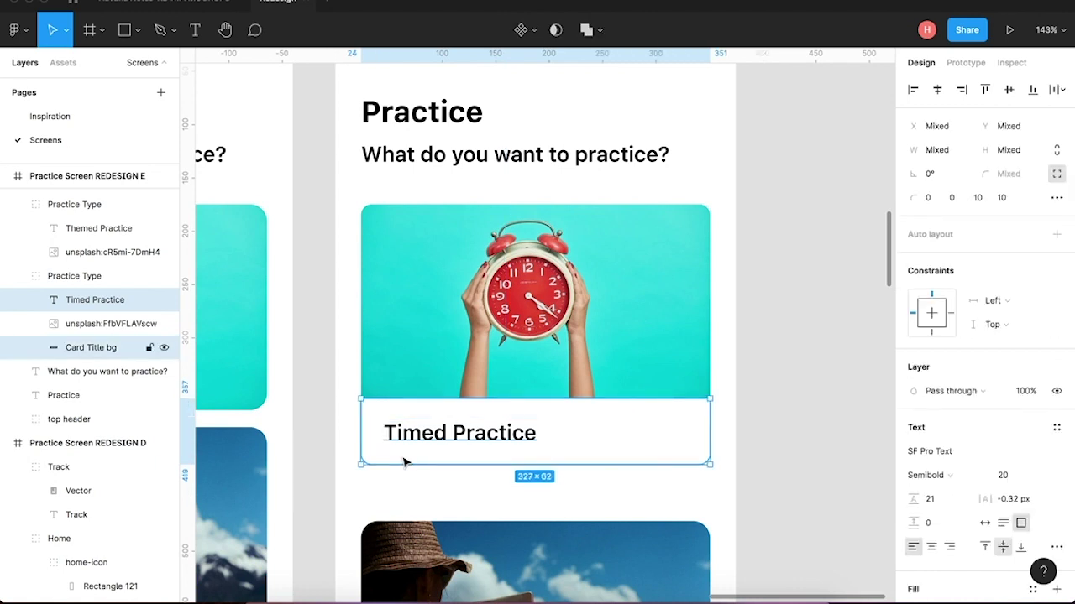
left_click(1010, 90)
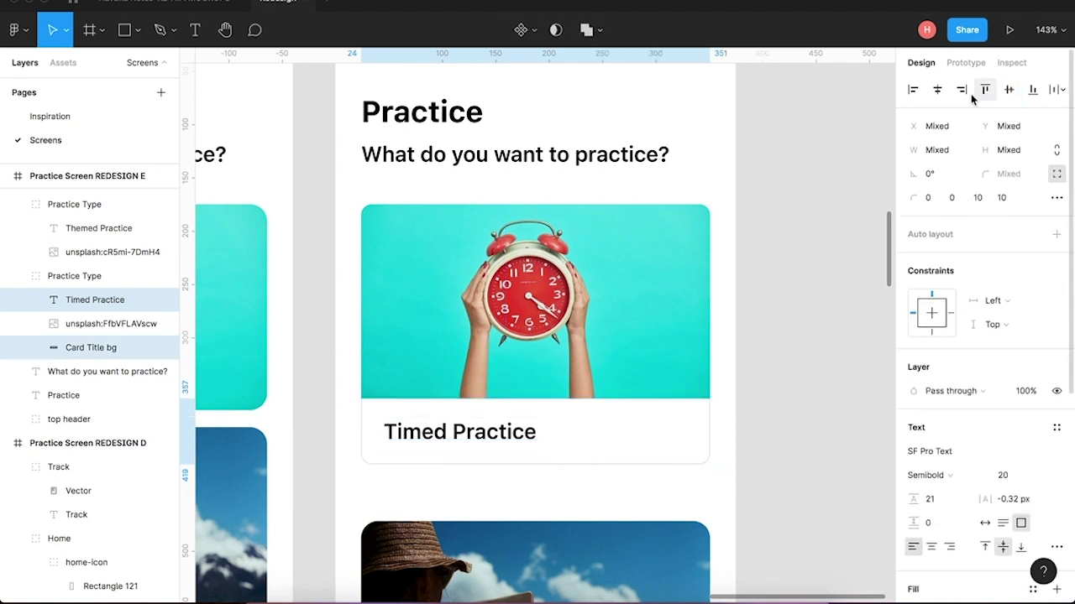
left_click(808, 496)
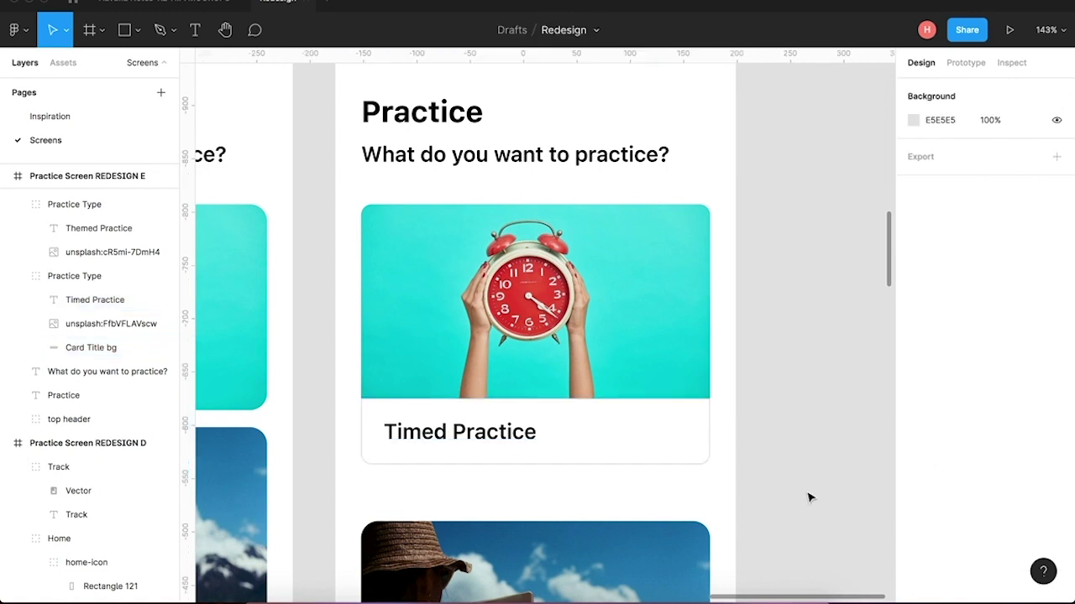
left_click(496, 435, "super")
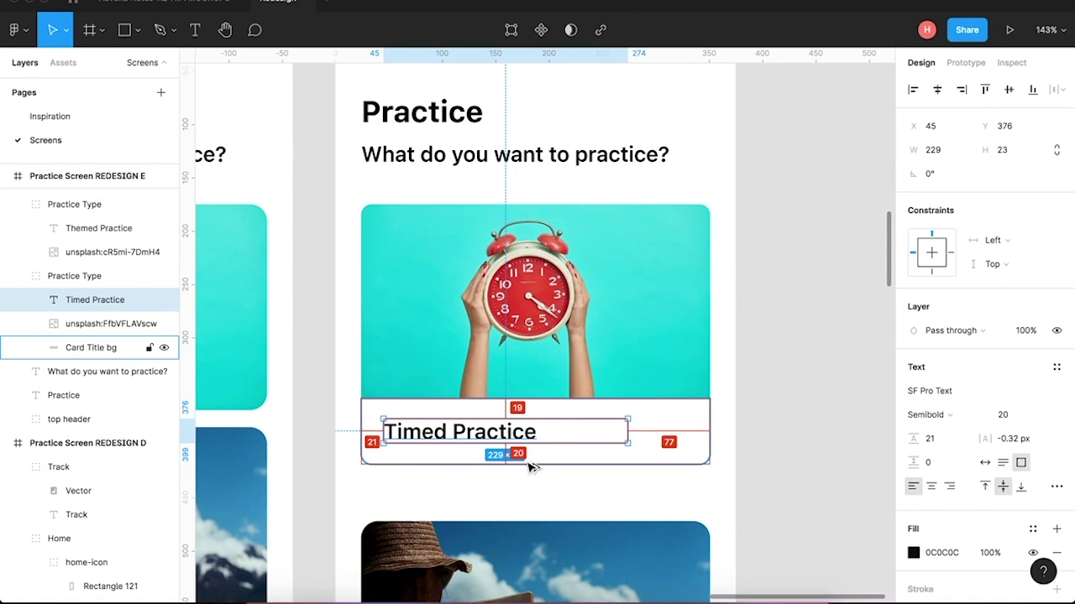
scroll(538, 457, "up", 5)
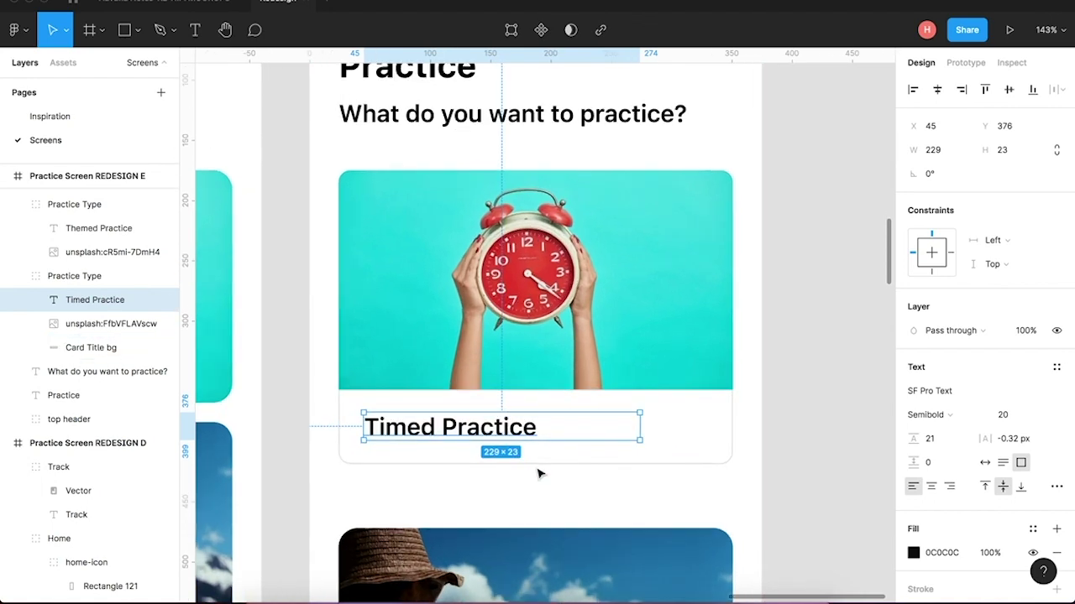
Set the height of the Card Title bg strip to 63.
left_click(535, 451, "super")
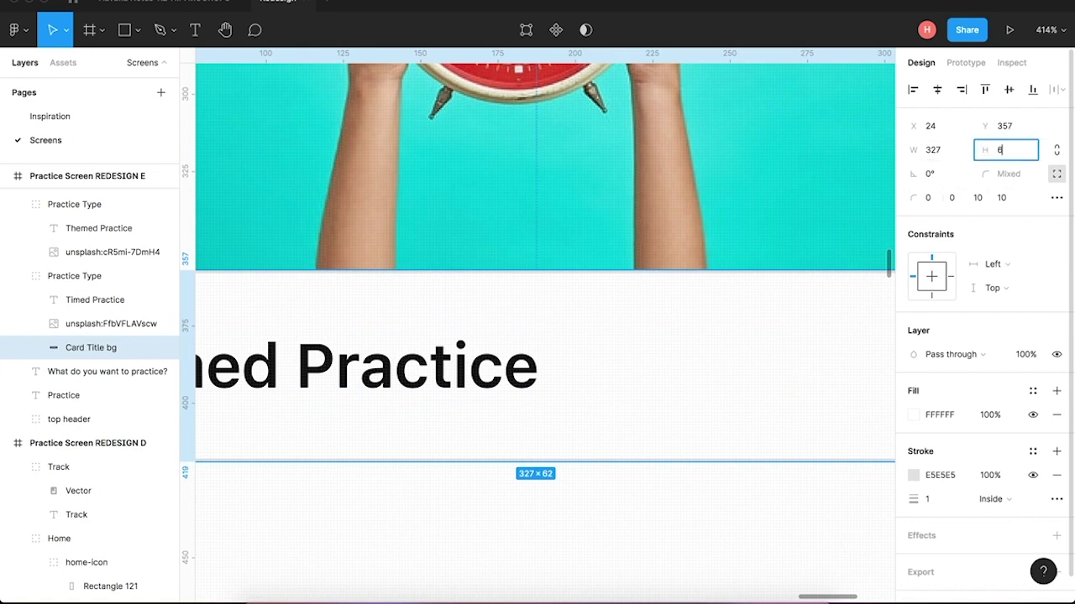
type("2")
key("Return")
key("Escape")
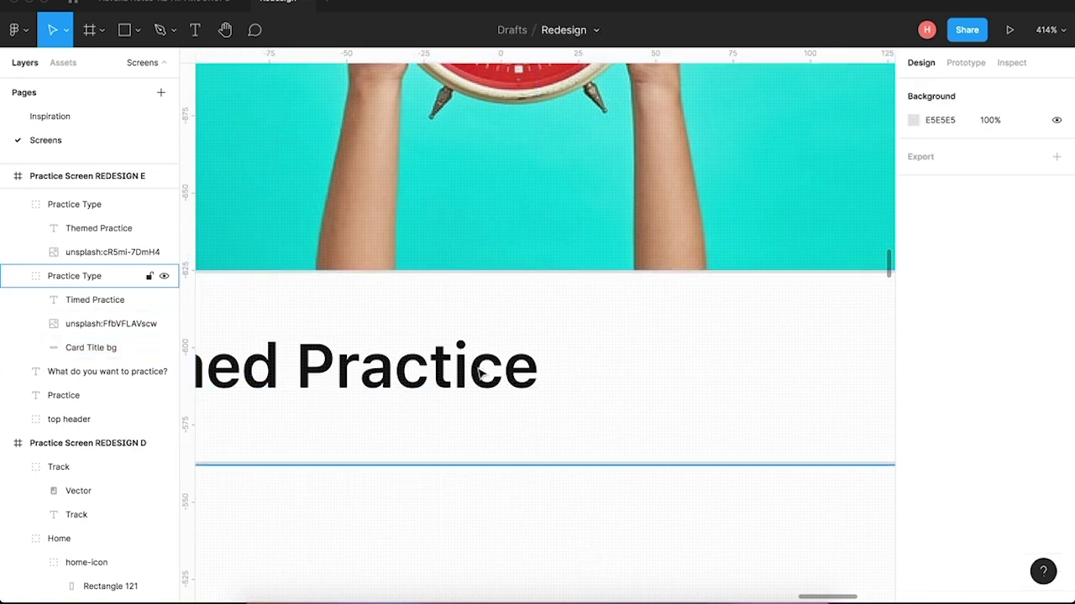
Realign the Timed Practice title to the vertical centre of the resized Card Title bg strip.
left_click(473, 386)
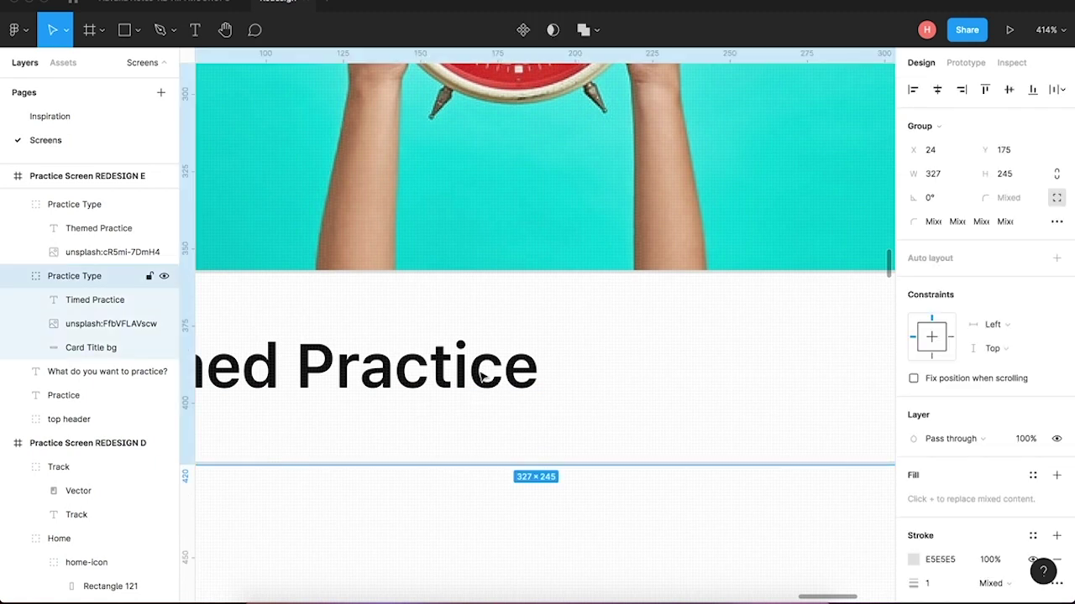
scroll(453, 385, "left", 5)
double_click(412, 386)
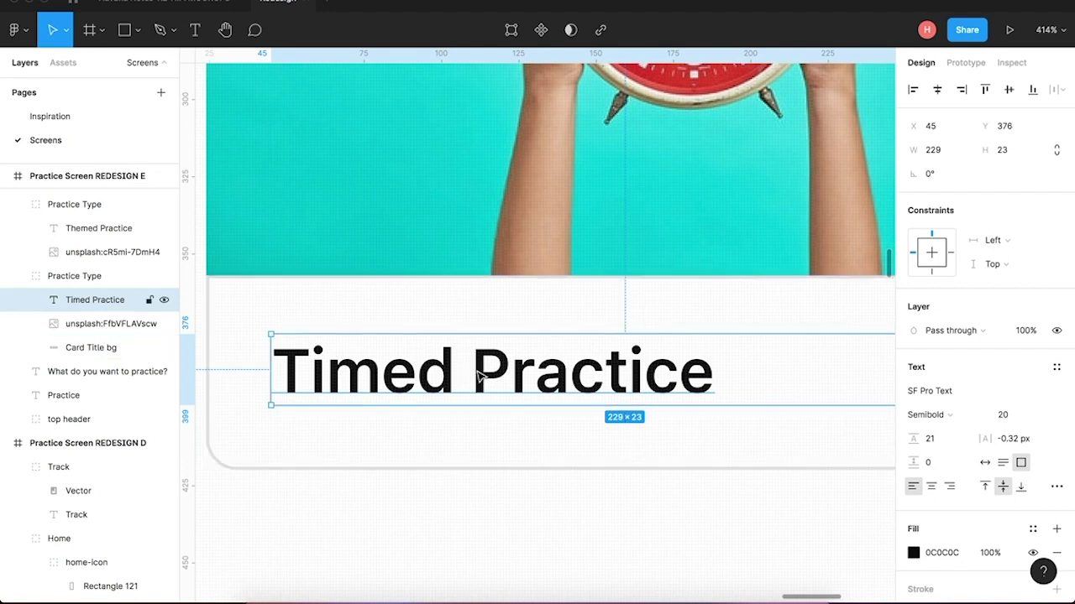
left_click(483, 458, "shift")
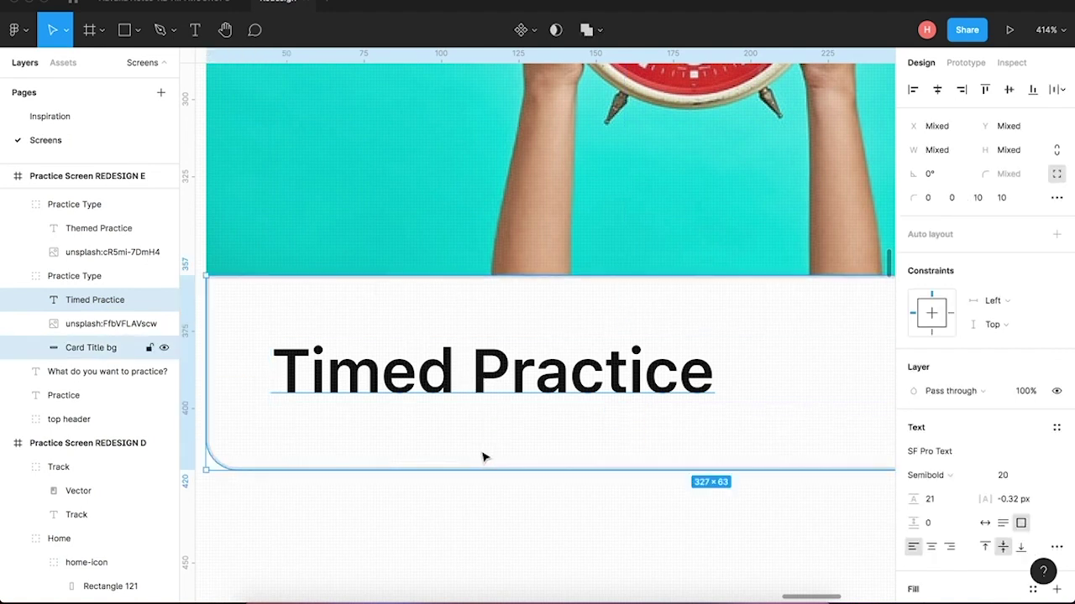
left_click(1009, 89)
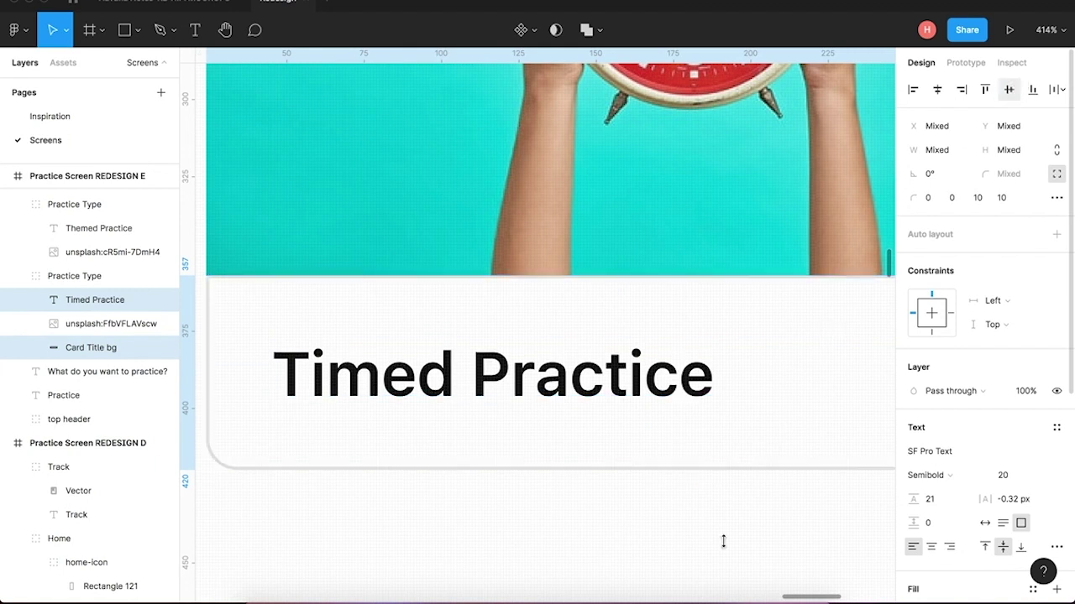
left_click(718, 502)
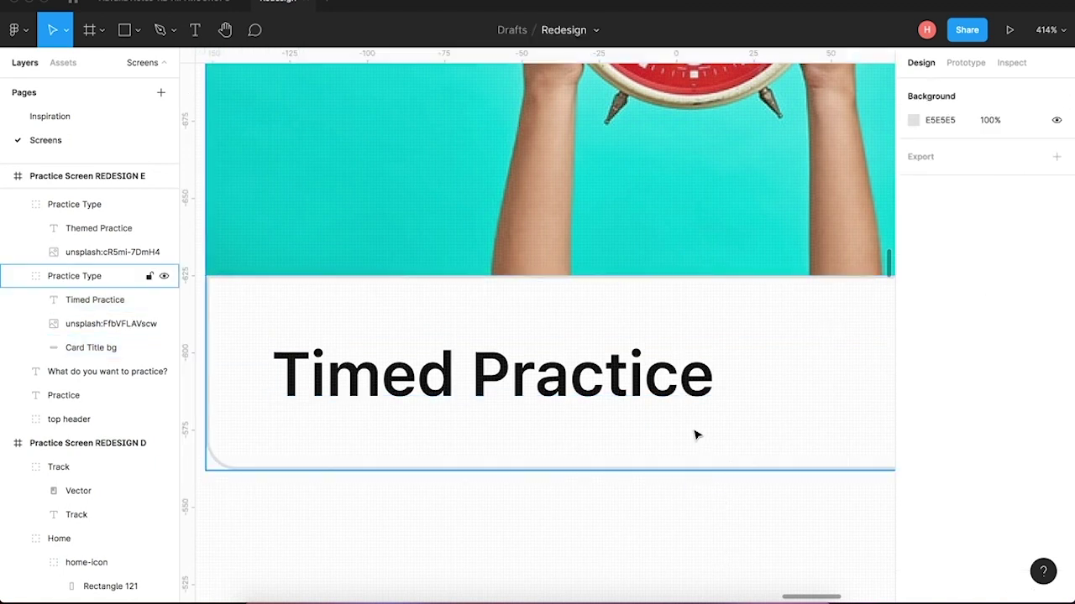
Nudge the Timed Practice title left to X 44 and check its spacing to the edges of the strip.
left_click(615, 382)
double_click(618, 382)
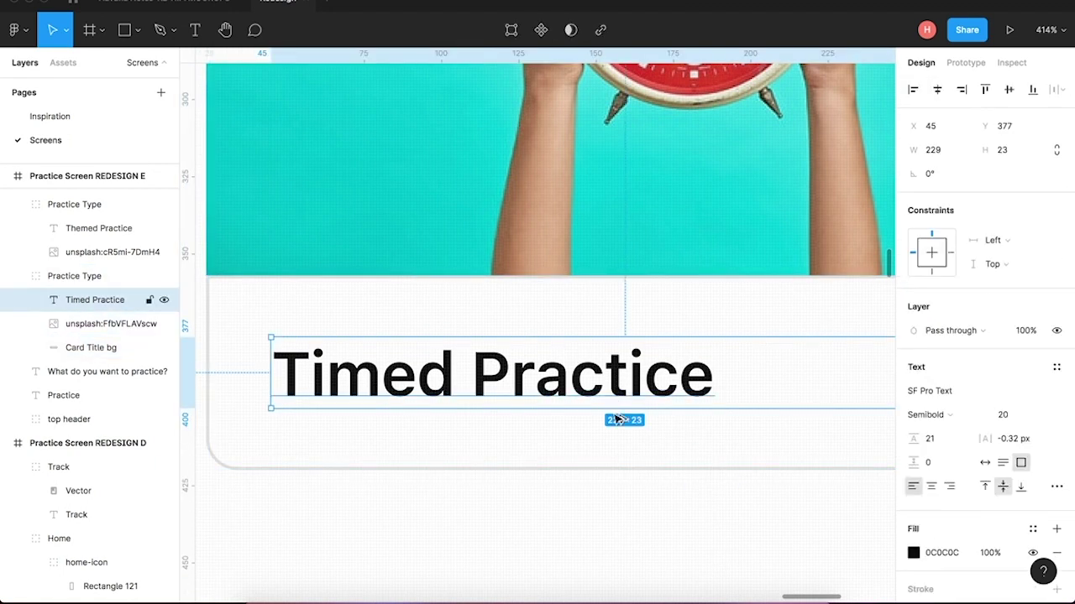
key("alt")
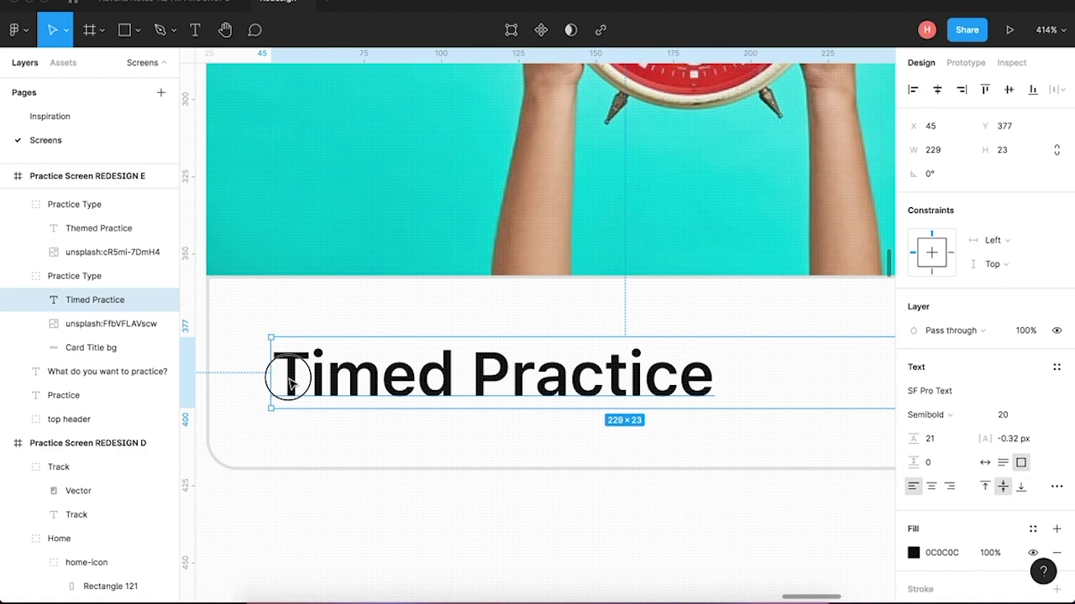
scroll(288, 382, "up", 5)
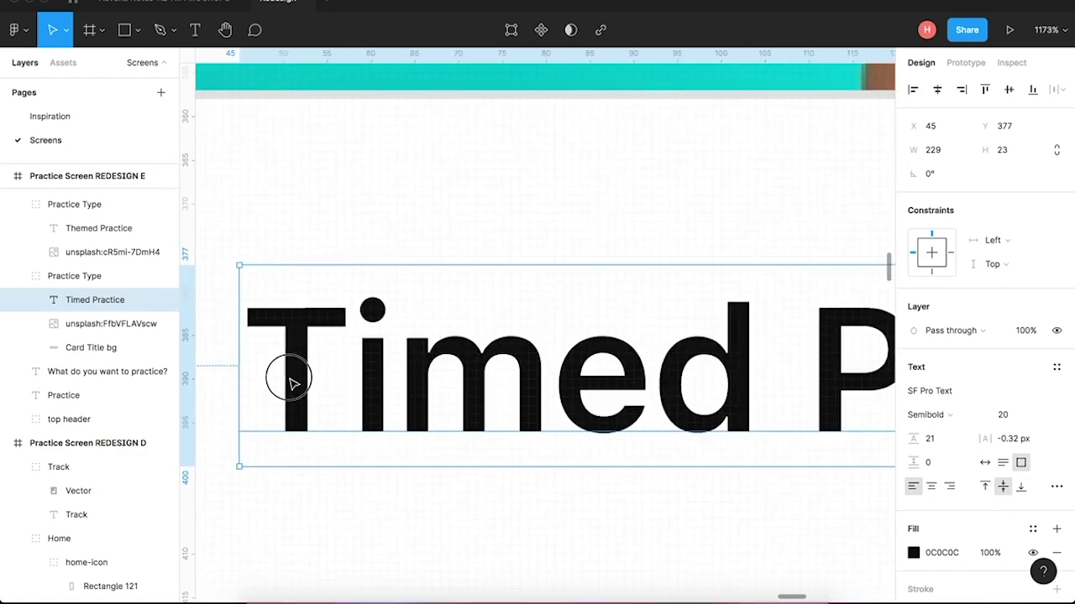
key("Left")
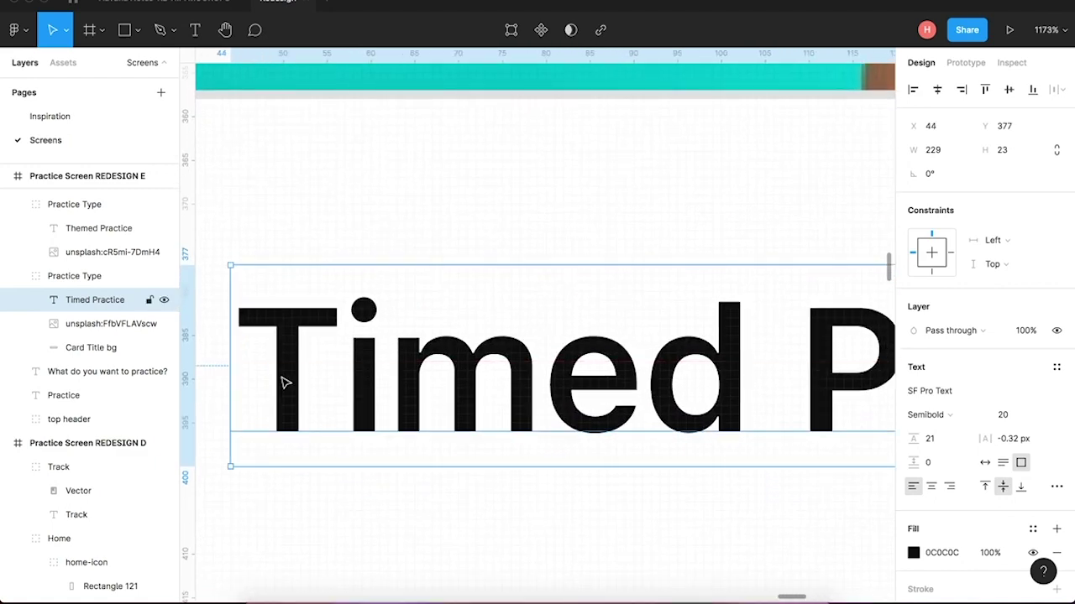
scroll(285, 382, "down", 5)
key("alt")
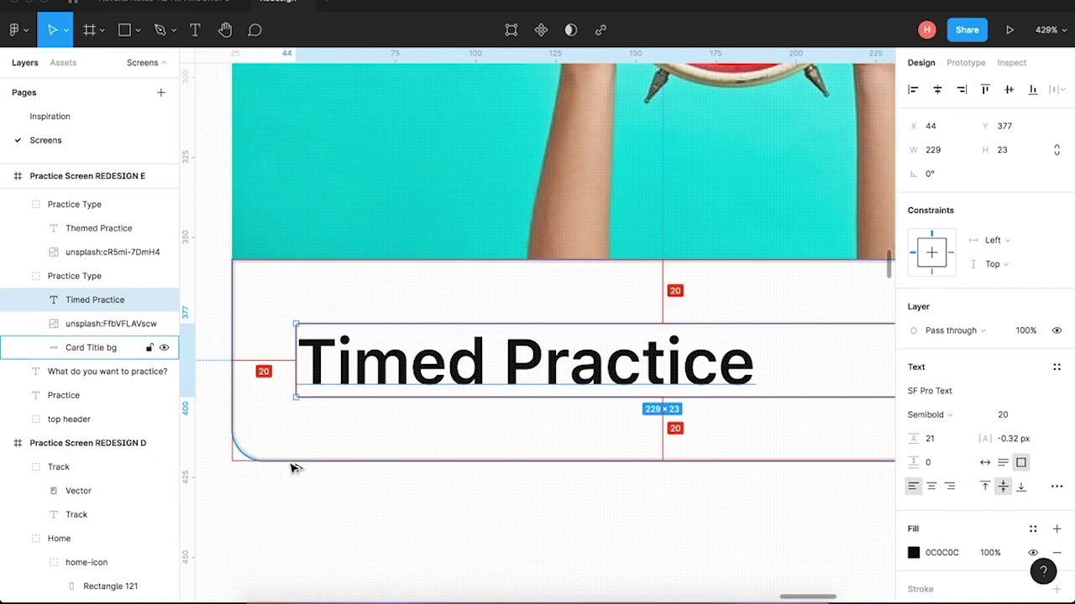
left_click(434, 494)
Move the old Themed Practice card out onto the empty canvas and place a duplicate of the Timed Practice card below the original at Y 426.
scroll(434, 495, "down", 5)
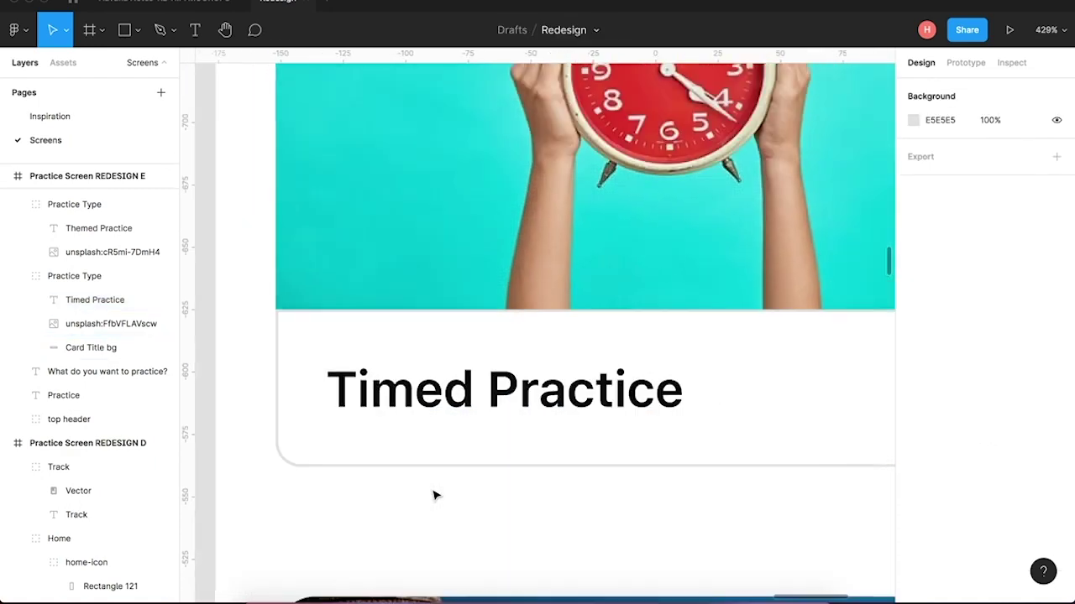
scroll(434, 494, "down", 4)
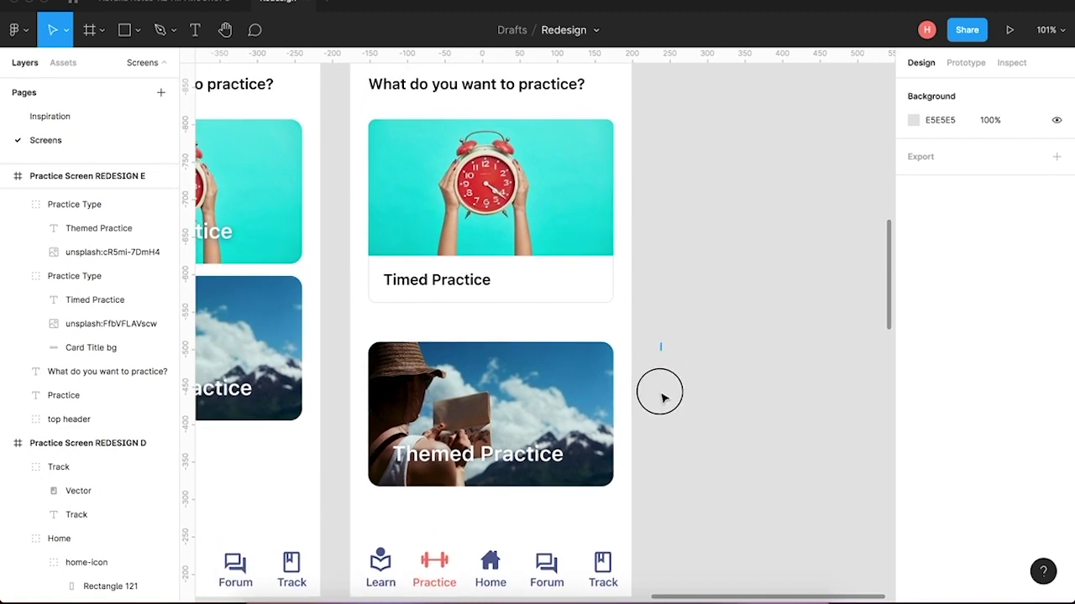
left_click_drag(660, 391, 384, 506)
left_click_drag(386, 433, 735, 331)
left_click_drag(361, 124, 548, 400)
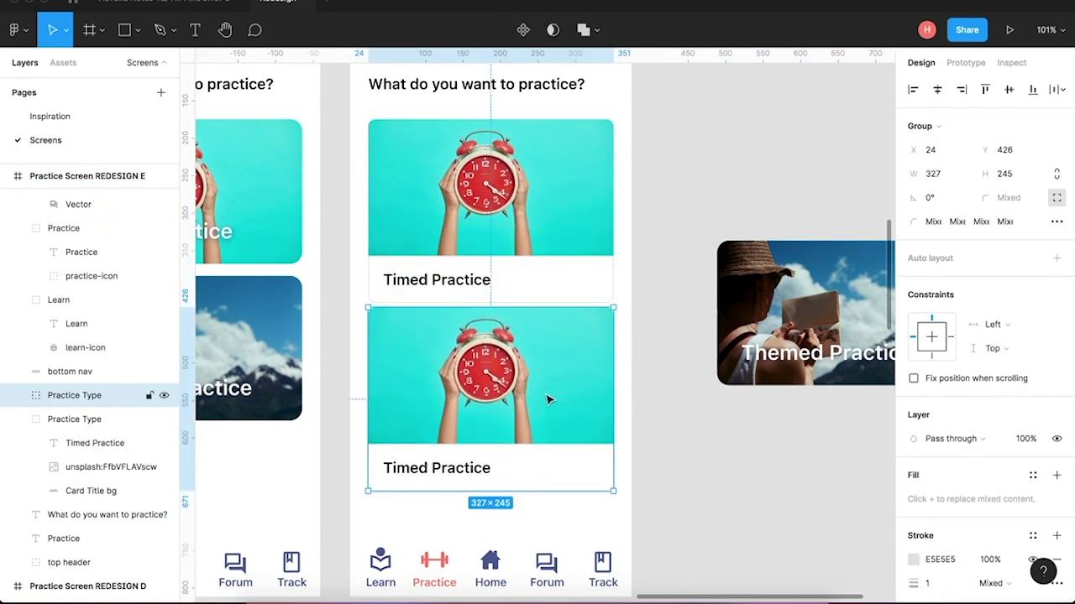
left_click(736, 525)
Change the duplicated card's title to "Themed Practice".
double_click(436, 472)
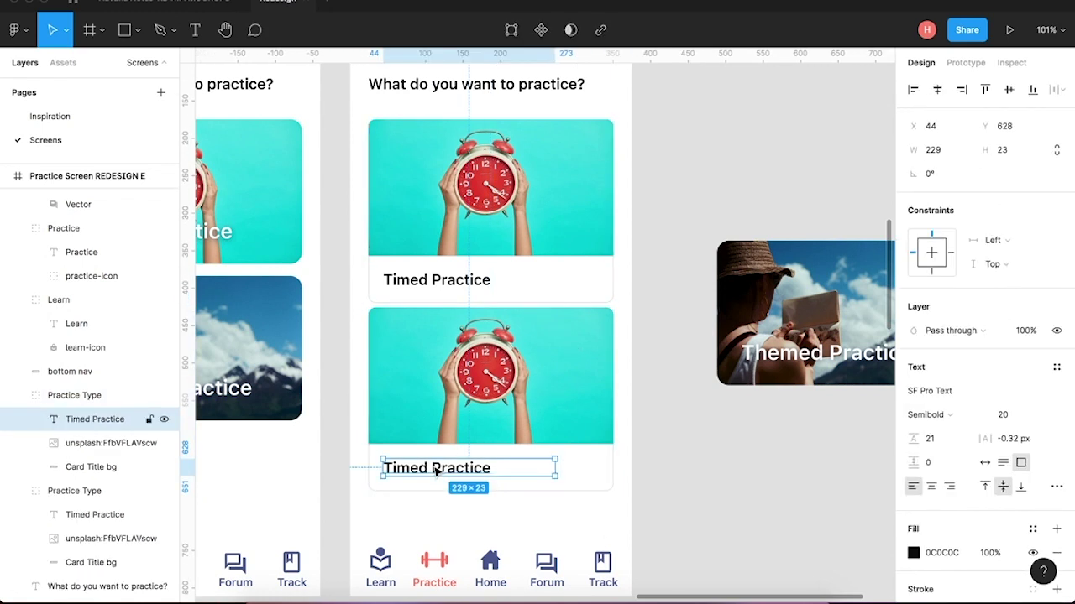
double_click(405, 472)
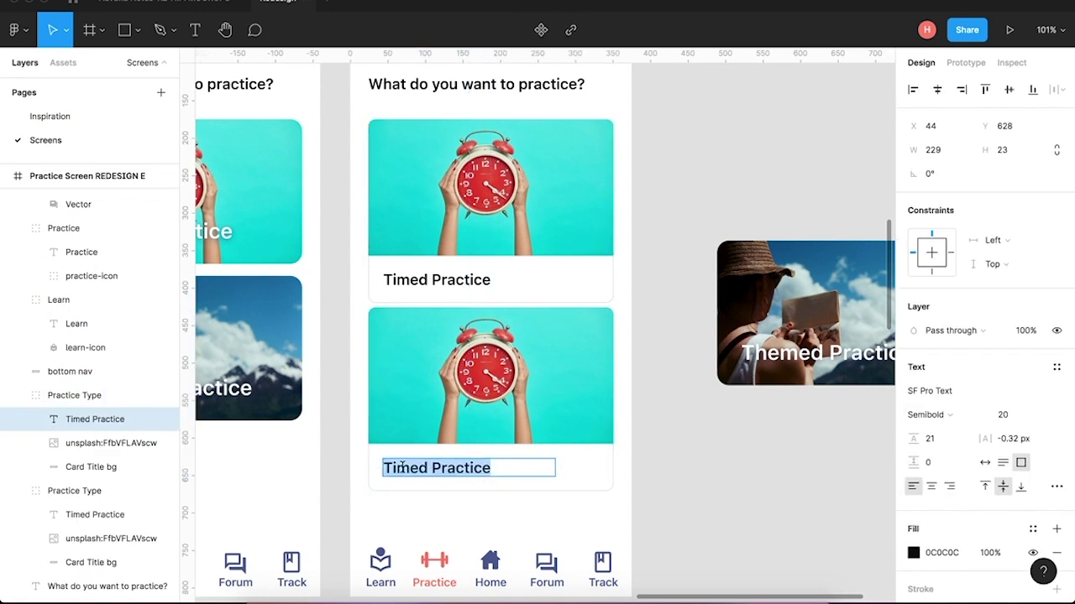
double_click(402, 468)
type("Themed")
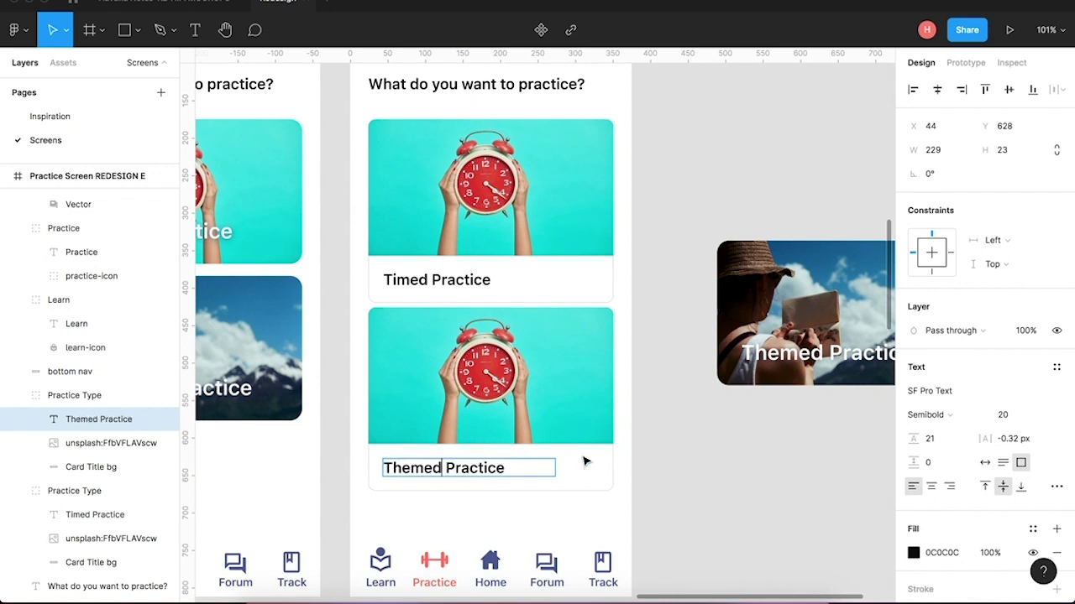
key("Escape")
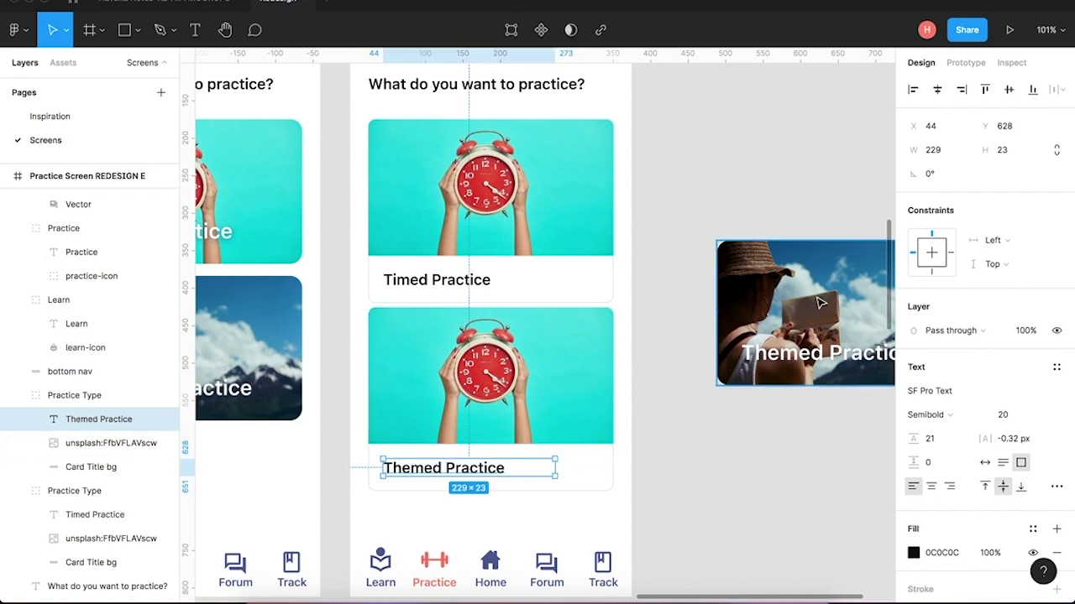
Copy the photo from the old Themed Practice card and paste it over the clock photo in the duplicated card.
left_click_drag(820, 302, 734, 333)
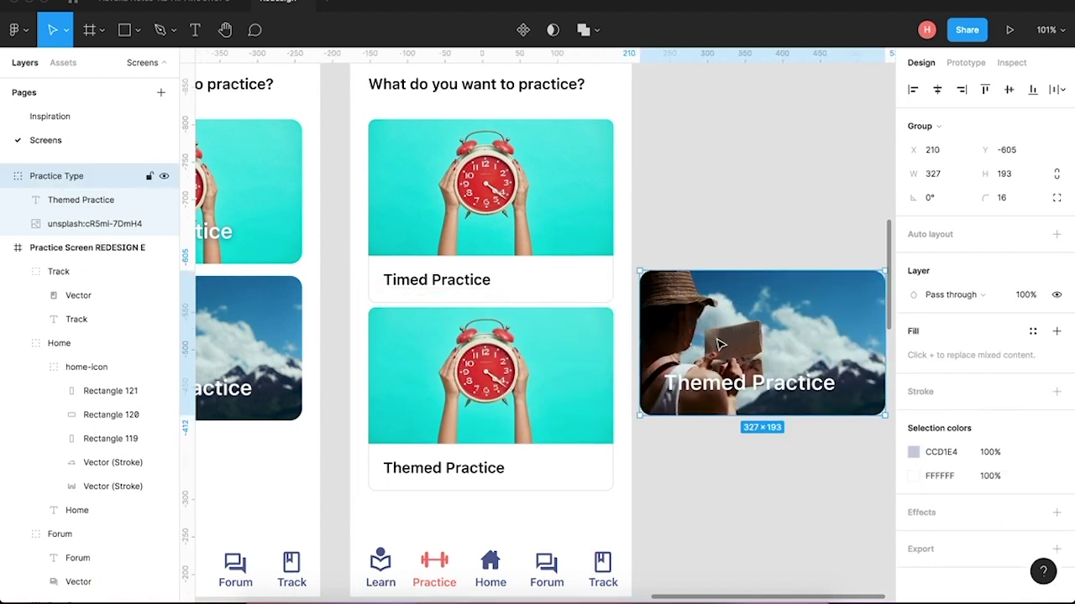
double_click(719, 344)
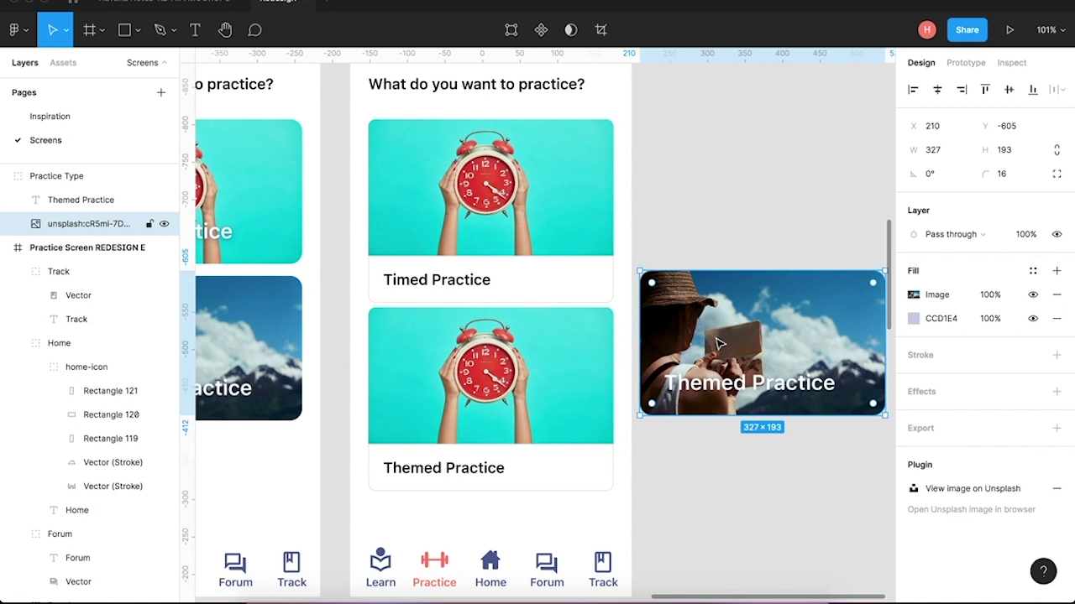
left_click(547, 377)
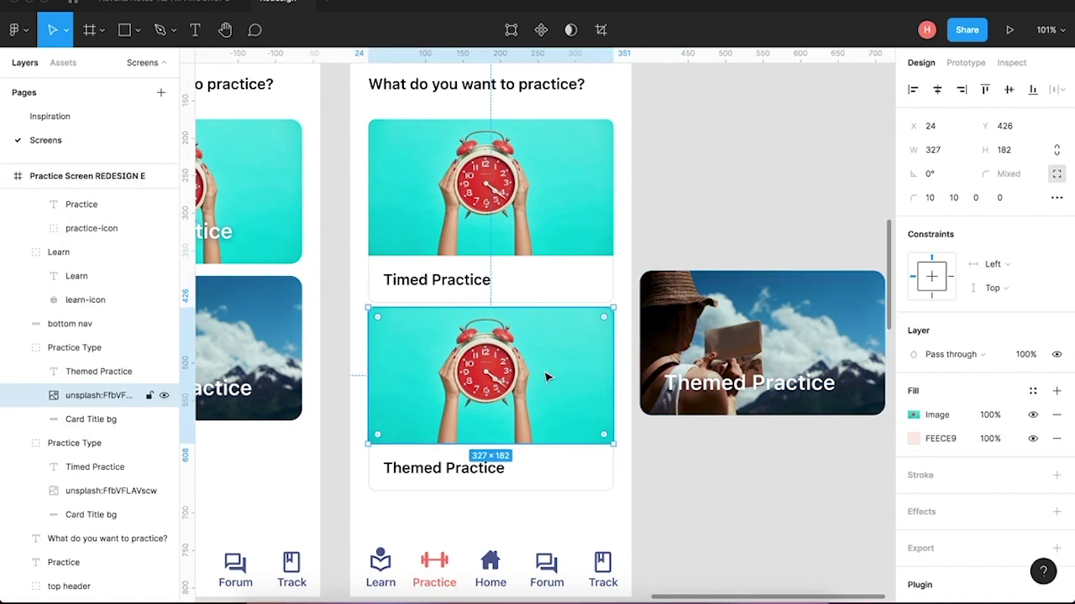
key("ctrl+v")
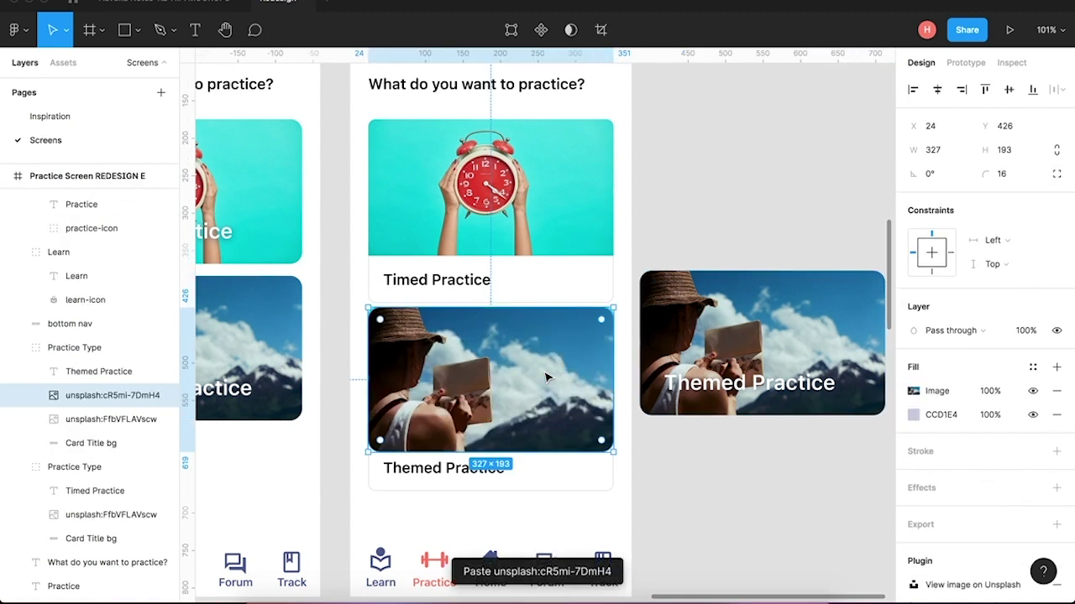
Set the pasted photo's corner radius to 10, with 0 for its lower corners.
left_click(1005, 175)
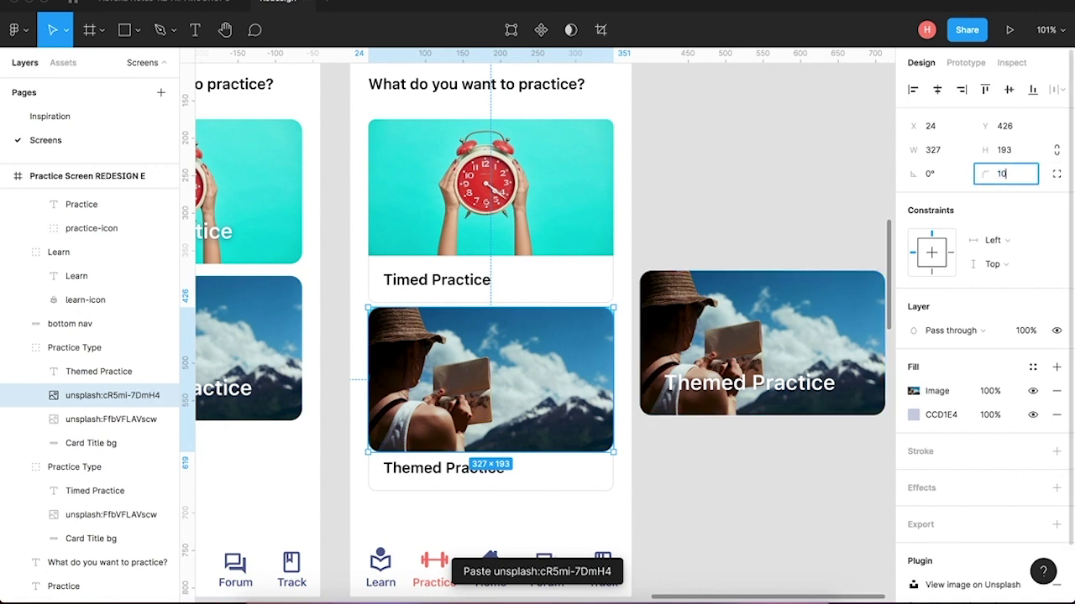
type("10")
key("Return")
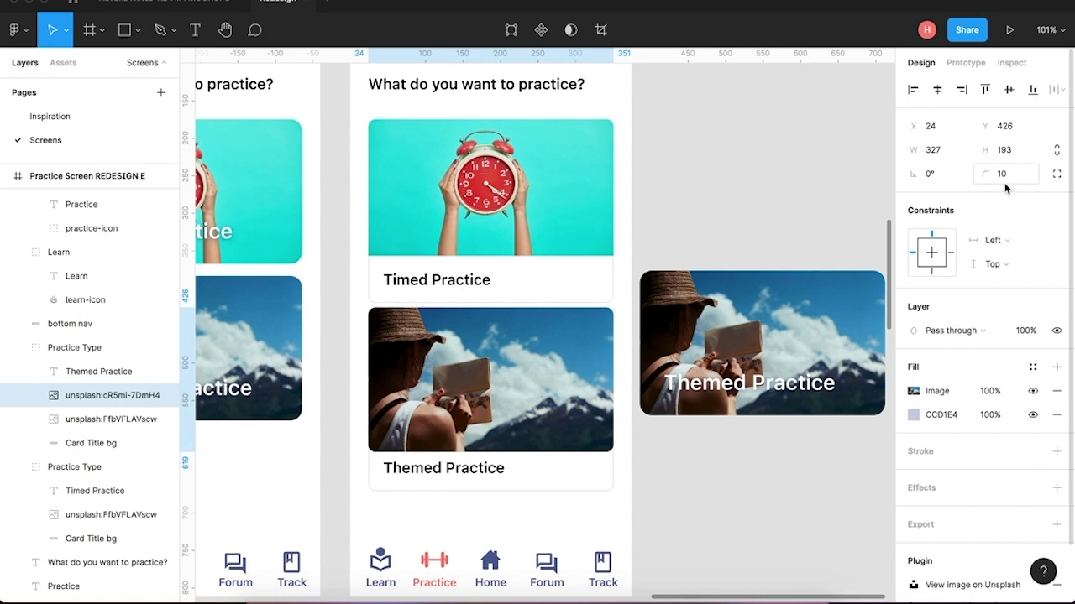
left_click(1056, 175)
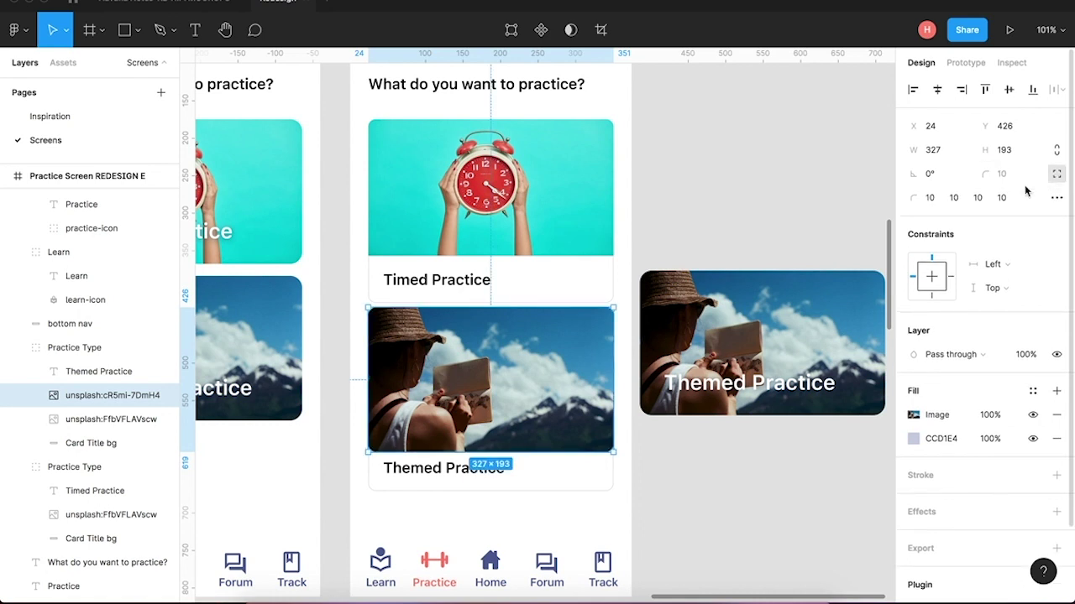
left_click(981, 200)
type("0")
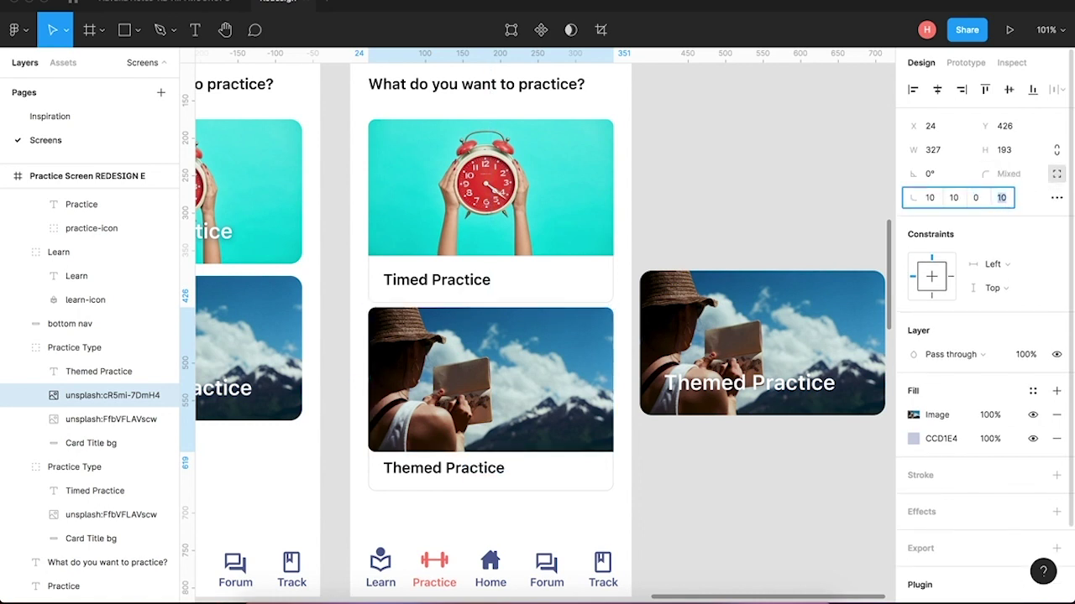
left_click(636, 443)
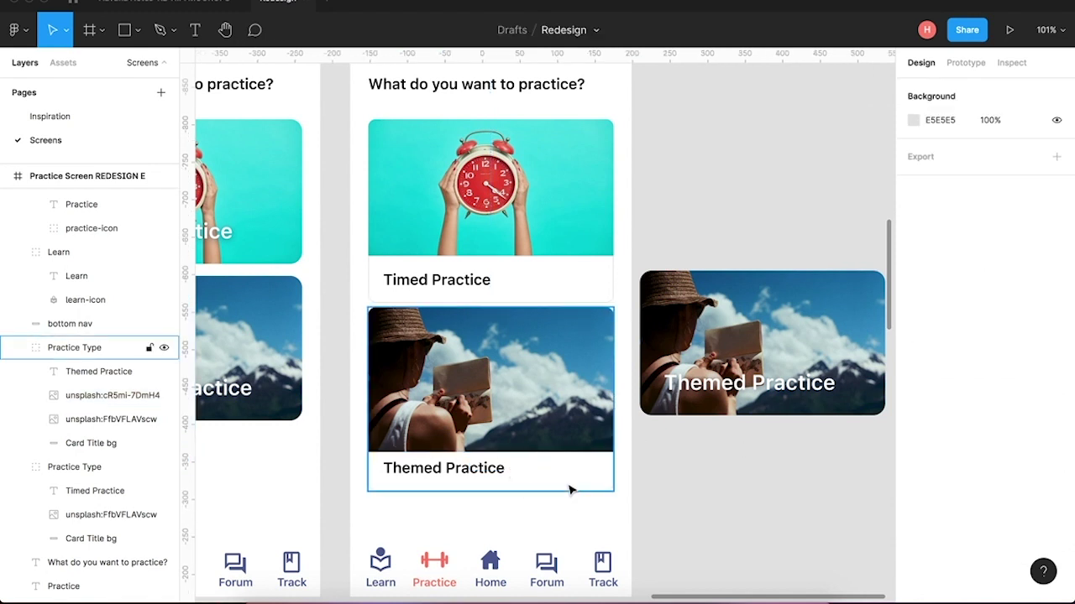
Move the Themed Practice photo up within its card to Y 415 so its lower edge meets the title strip.
left_click_drag(569, 490, 571, 504)
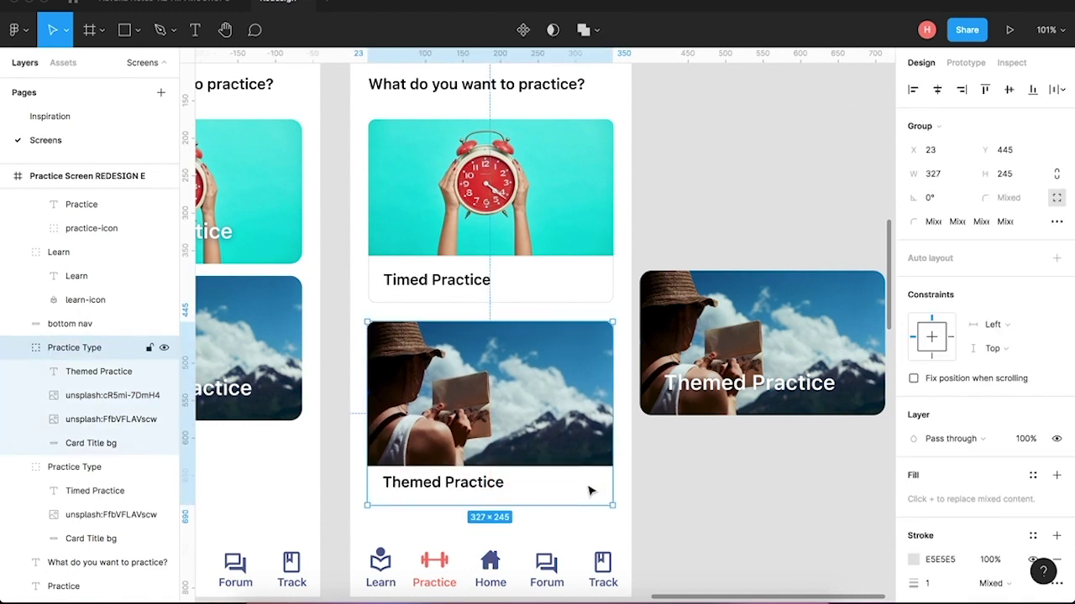
key("super+z")
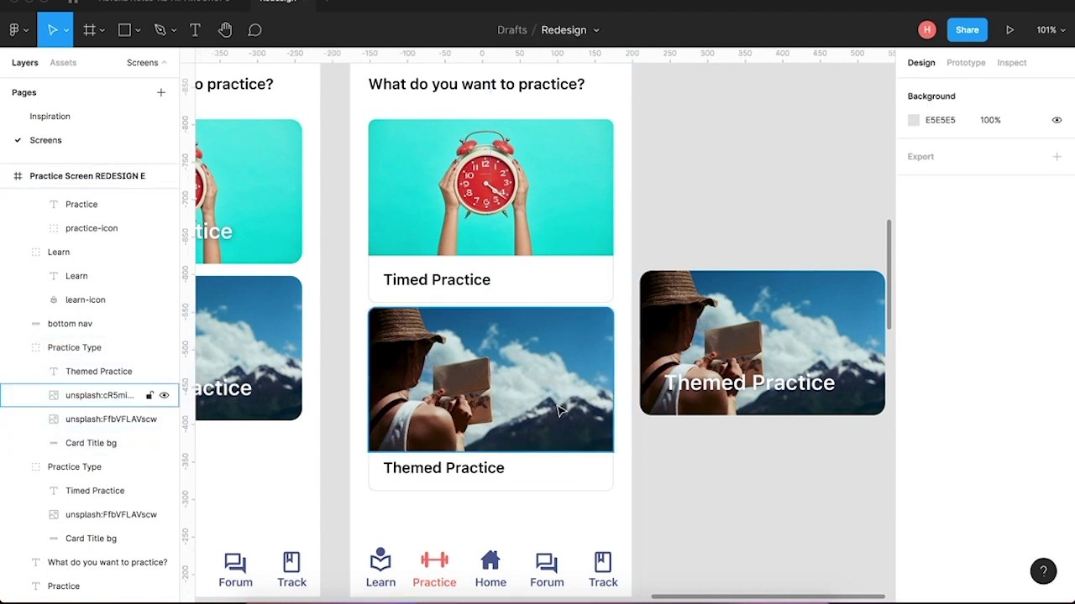
left_click(555, 407, "super")
mouse_move(550, 402)
left_mouse_down()
mouse_move(544, 377)
mouse_move(548, 389)
left_mouse_up()
key("Escape")
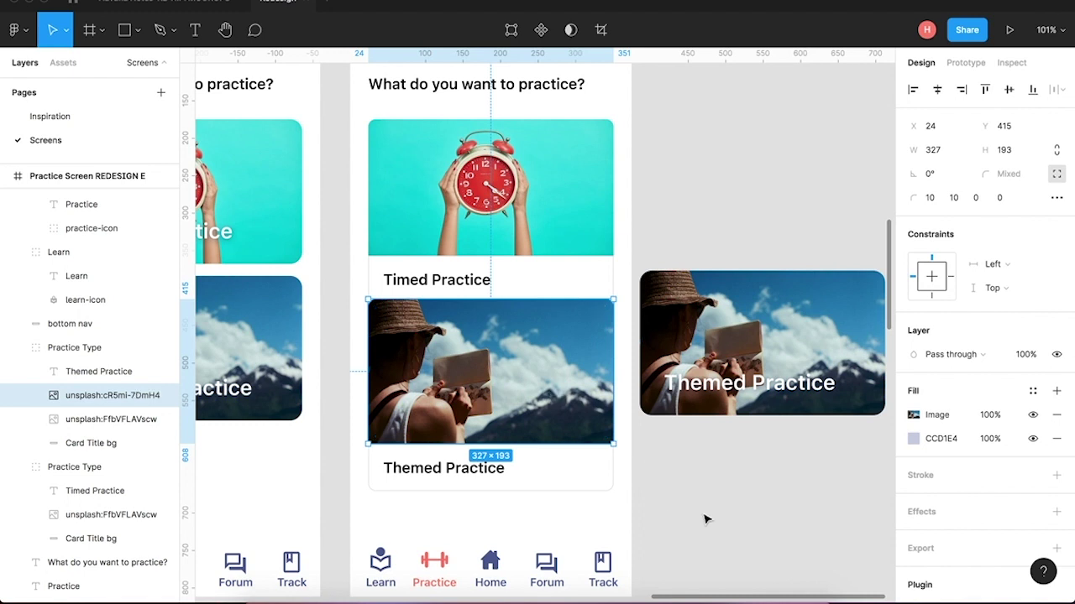
Move the whole Themed Practice card down to Y 436, 16 px below the Timed Practice card.
left_click(634, 504)
left_click(550, 467)
left_click_drag(544, 438, 546, 450)
left_click(668, 559)
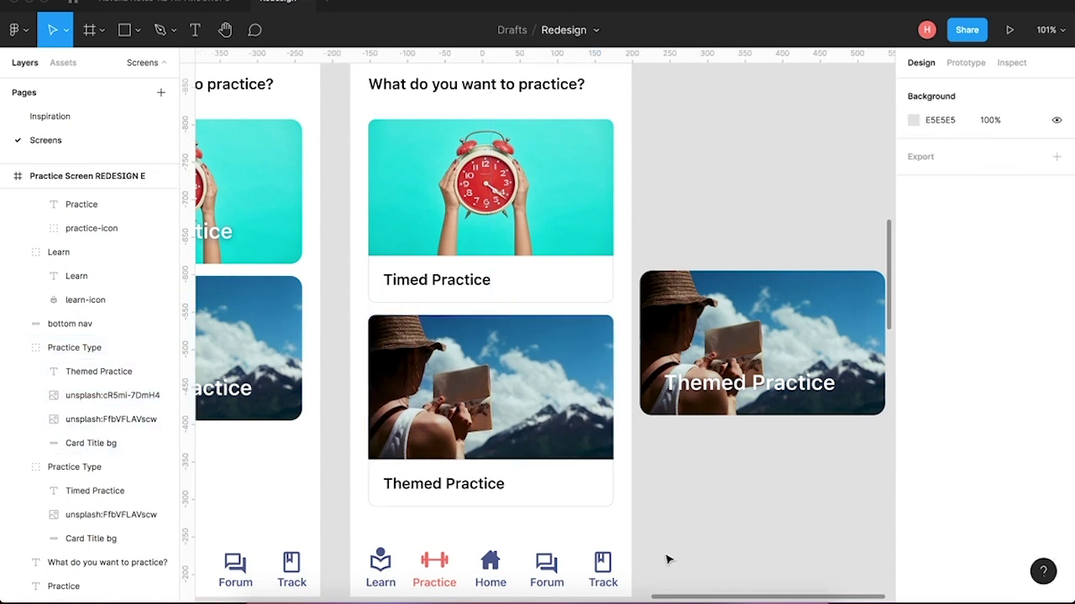
Delete the leftover clock photo hidden in the Themed Practice card and the old Themed Practice card on the empty canvas.
left_click(134, 419)
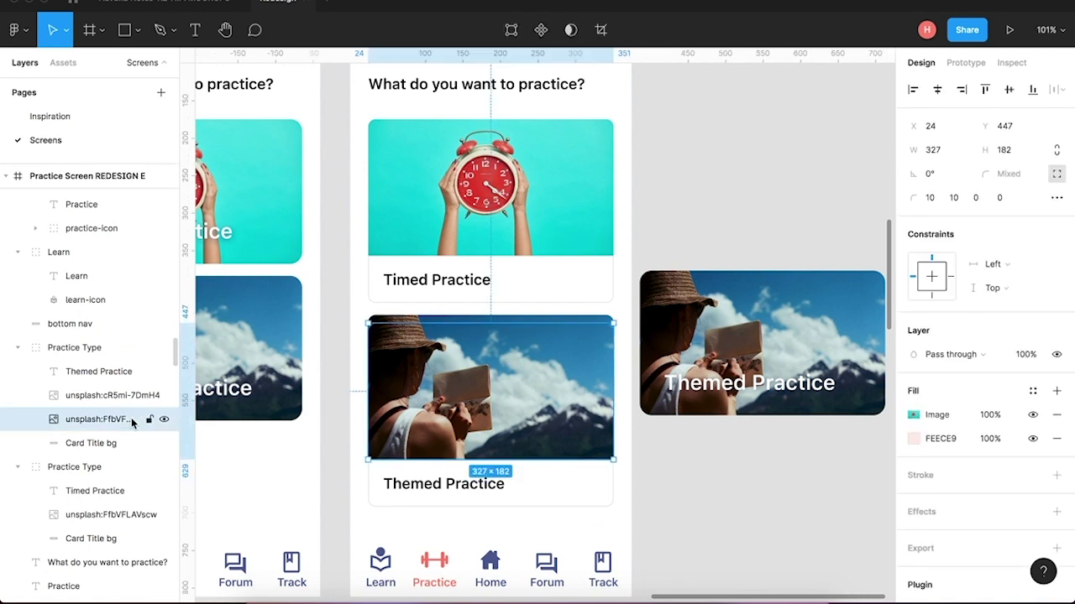
left_click(164, 419)
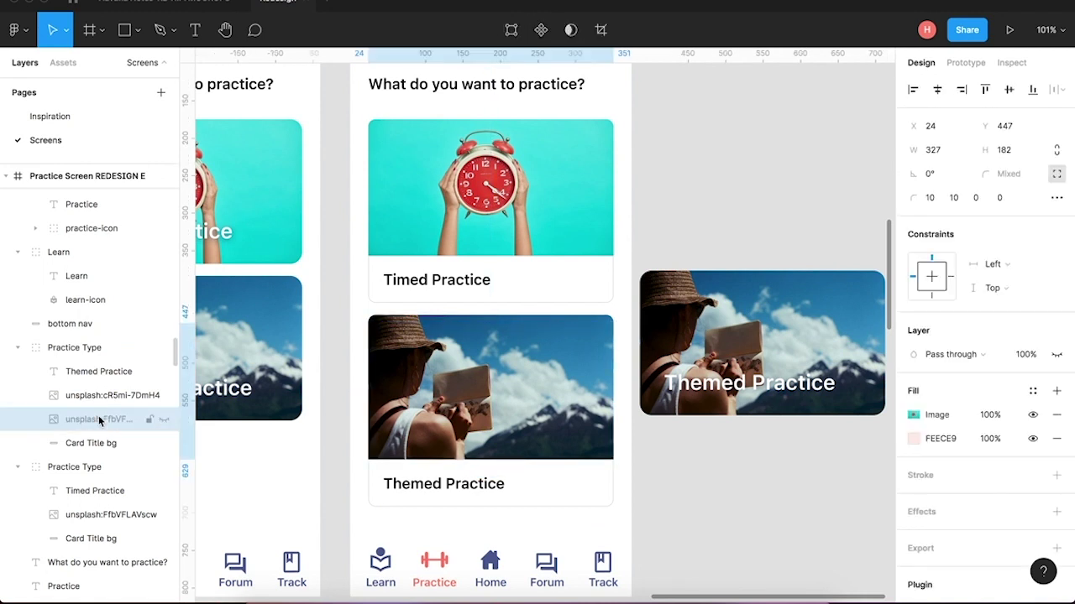
key("Delete")
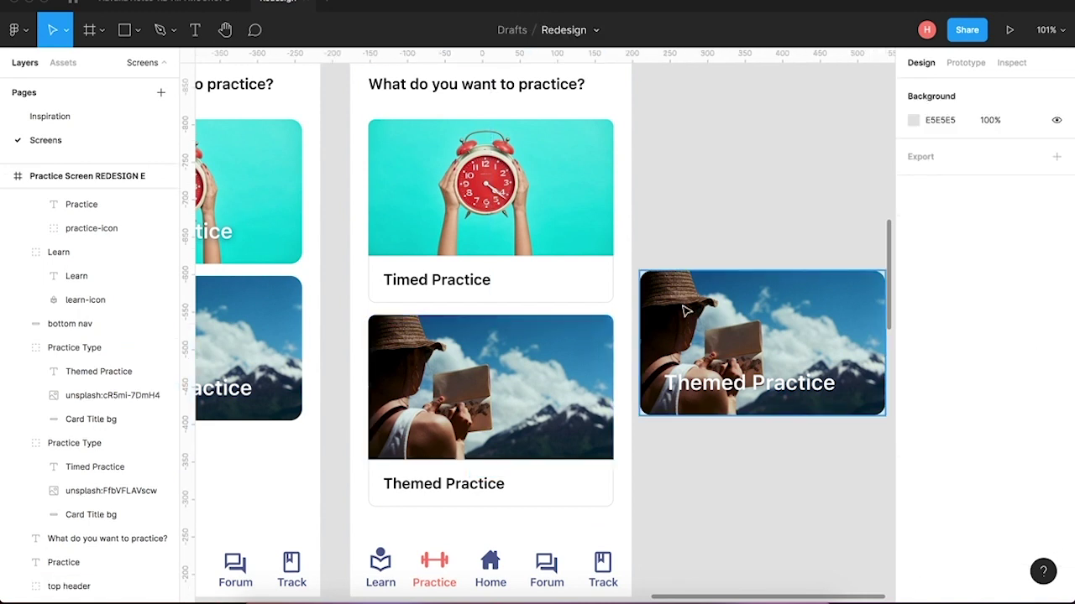
key("ctrl+z")
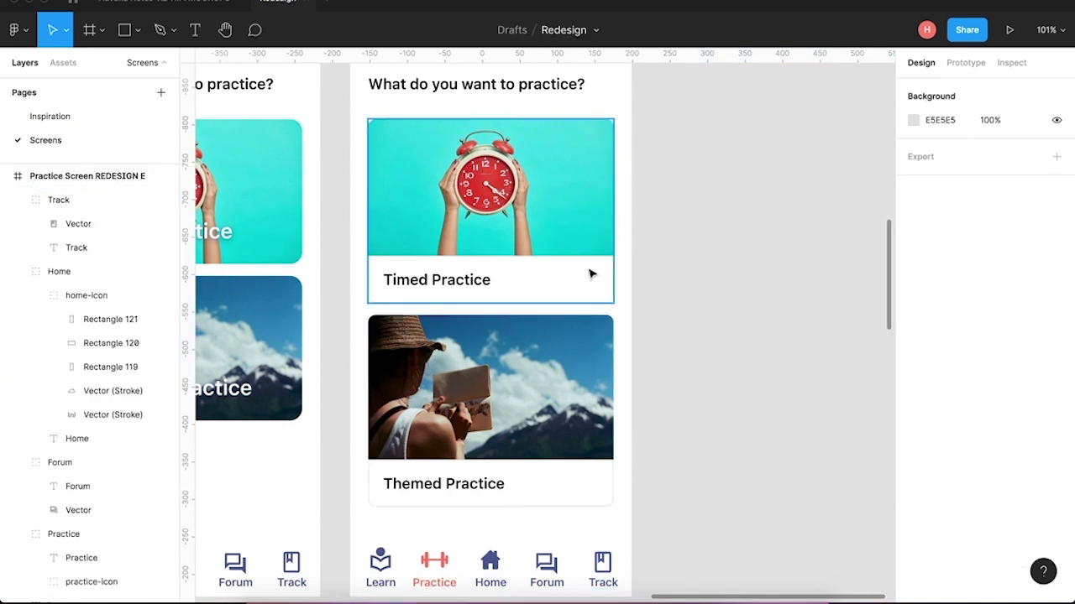
Change the outline of the Timed Practice title strip to CFD3E0, a pale tint of the blue document color 52619A.
double_click(576, 294)
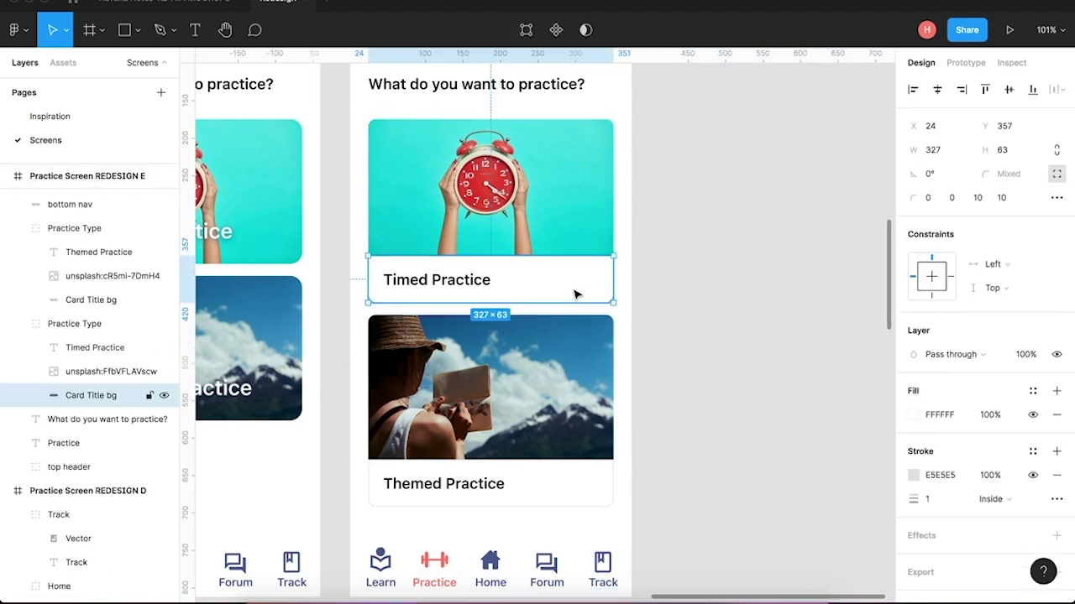
left_click(915, 475)
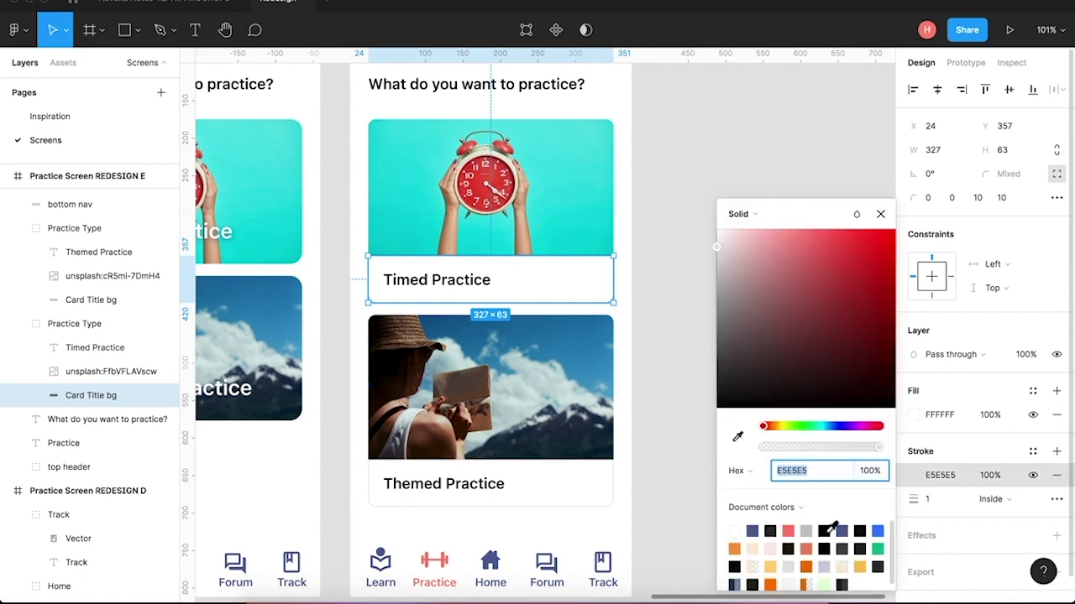
left_click(756, 530)
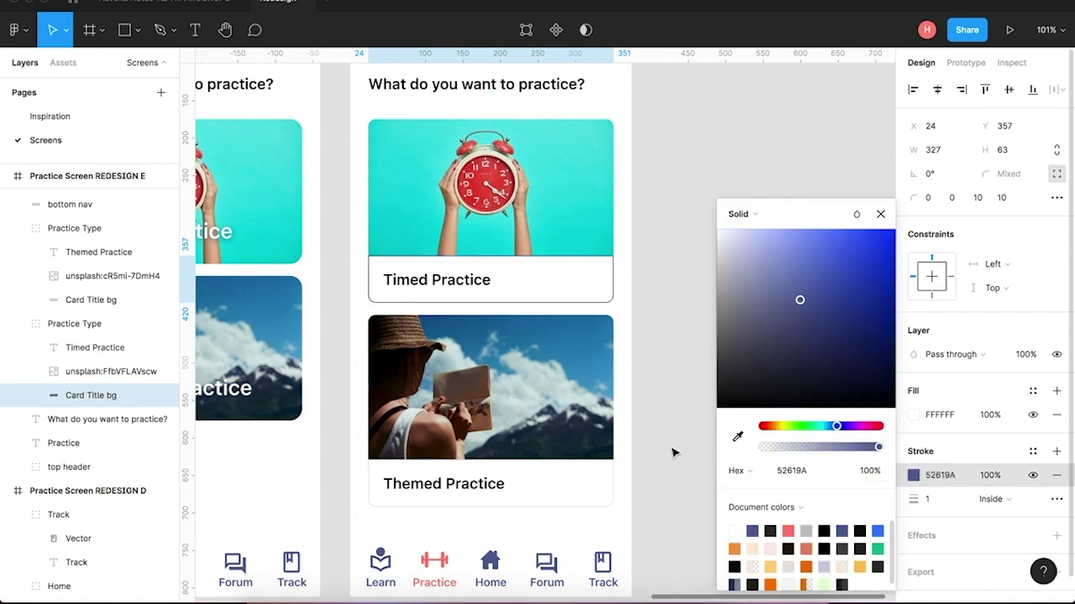
mouse_move(774, 257)
left_mouse_down()
mouse_move(752, 257)
mouse_move(754, 277)
mouse_move(742, 279)
mouse_move(730, 252)
mouse_move(688, 259)
left_mouse_up()
left_click(671, 283)
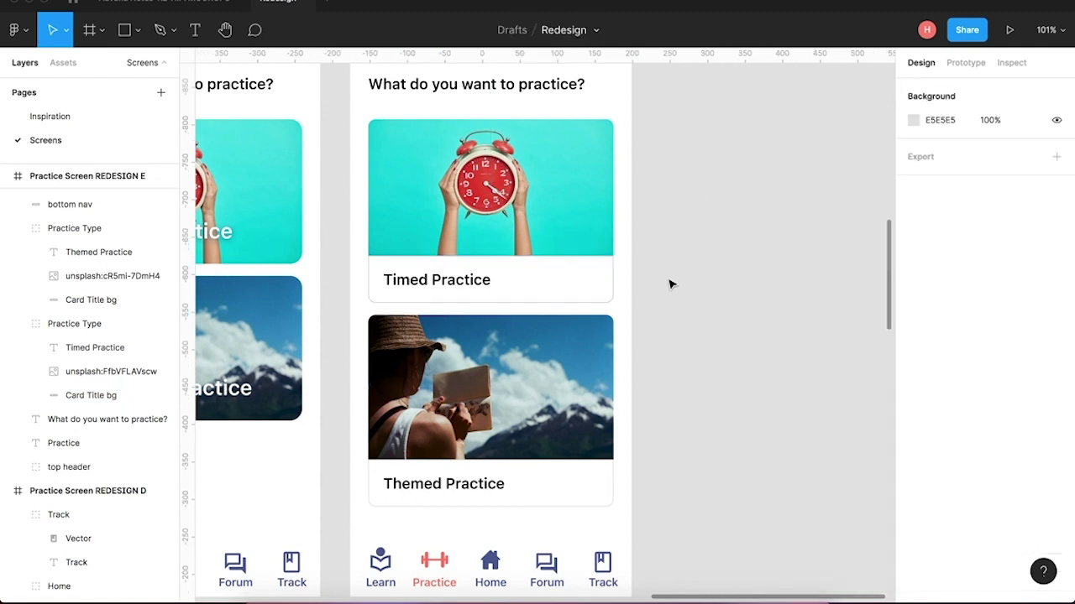
Copy the Timed Practice strip's outline color CFD3E0 onto the Themed Practice title strip.
left_click(584, 495)
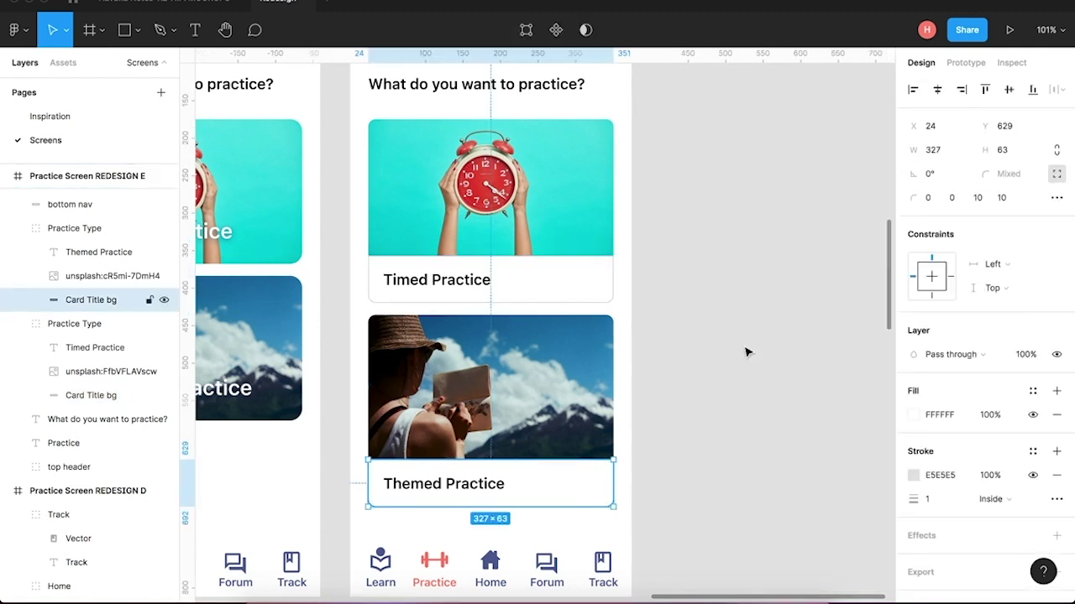
left_click(600, 297)
left_click(951, 480)
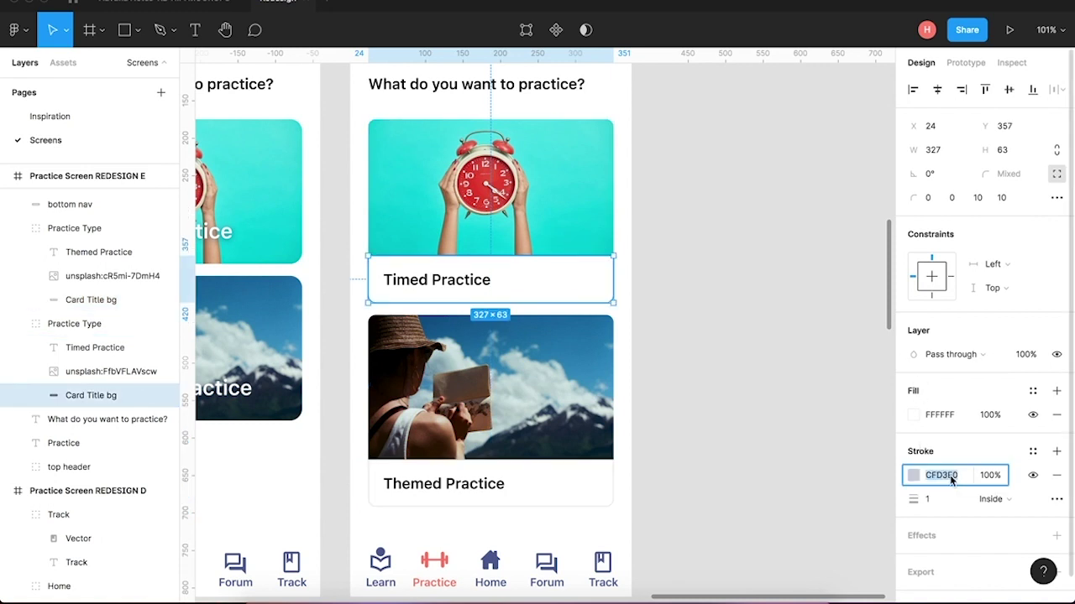
left_click(586, 504)
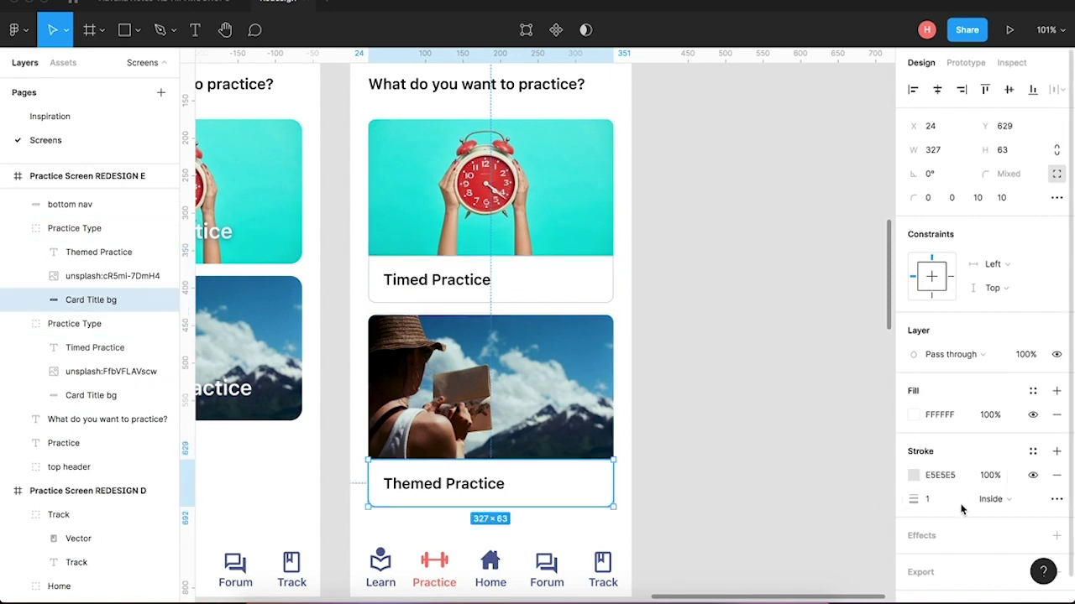
left_click(770, 370)
Measure the gap between the two practice cards and the gap between the Timed Practice card and the question text.
scroll(769, 371, "down", 5)
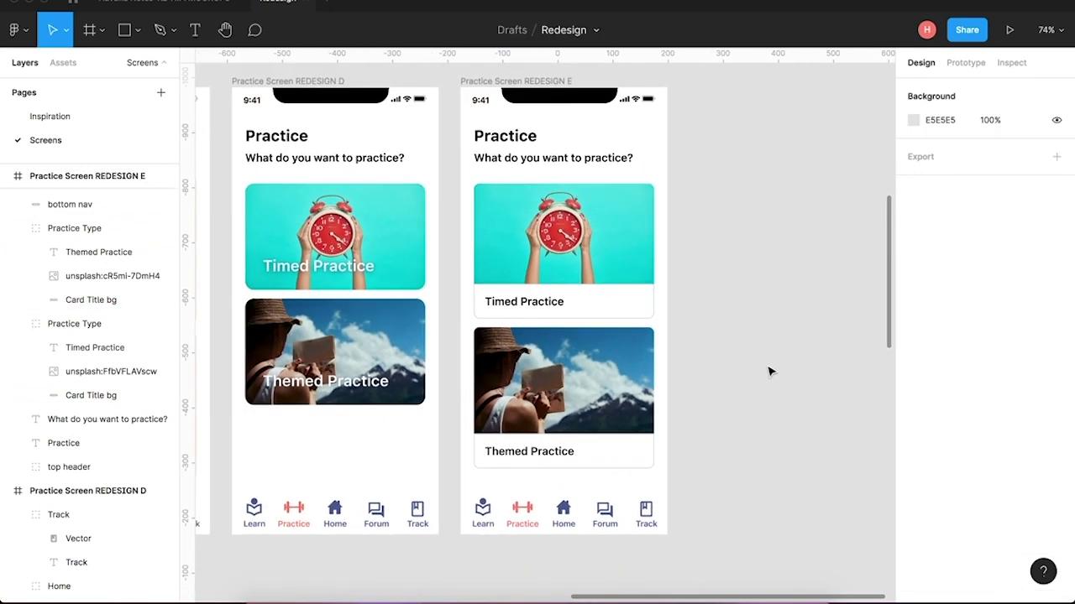
left_click(624, 378)
left_click(606, 316, "shift")
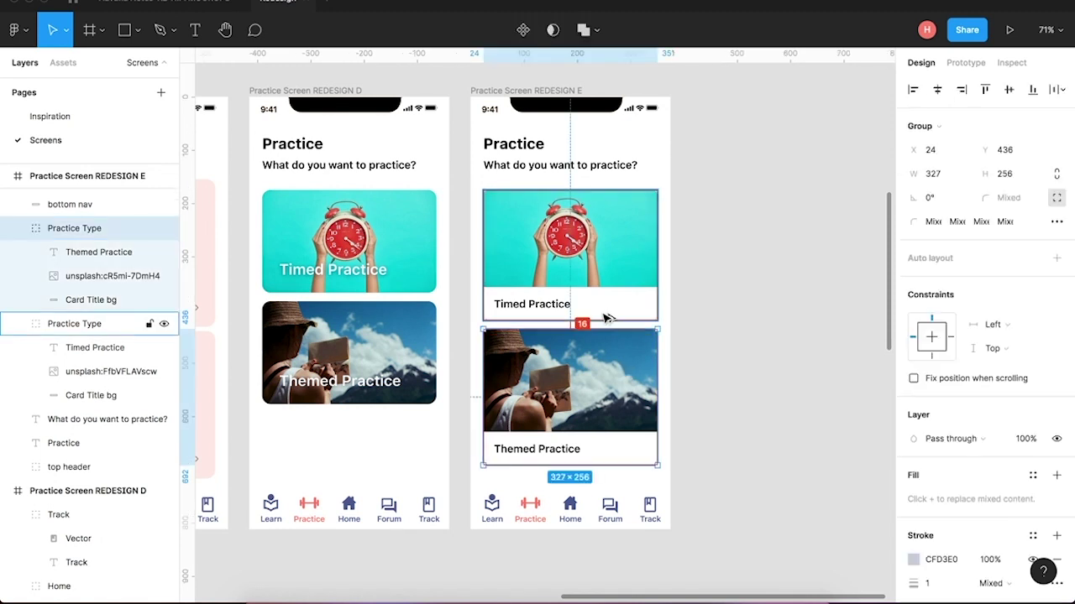
left_click(592, 225)
key("alt")
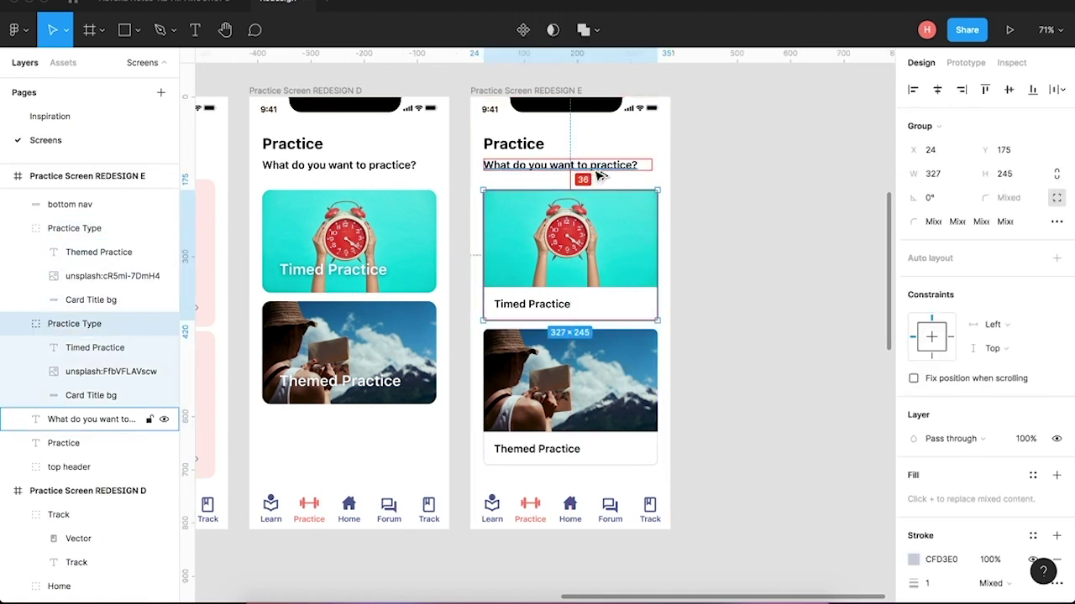
left_click(780, 273)
Review the whole row of Practice screens, comparing the original with redesign variants A to E.
scroll(781, 273, "down", 2)
scroll(781, 274, "left", 1)
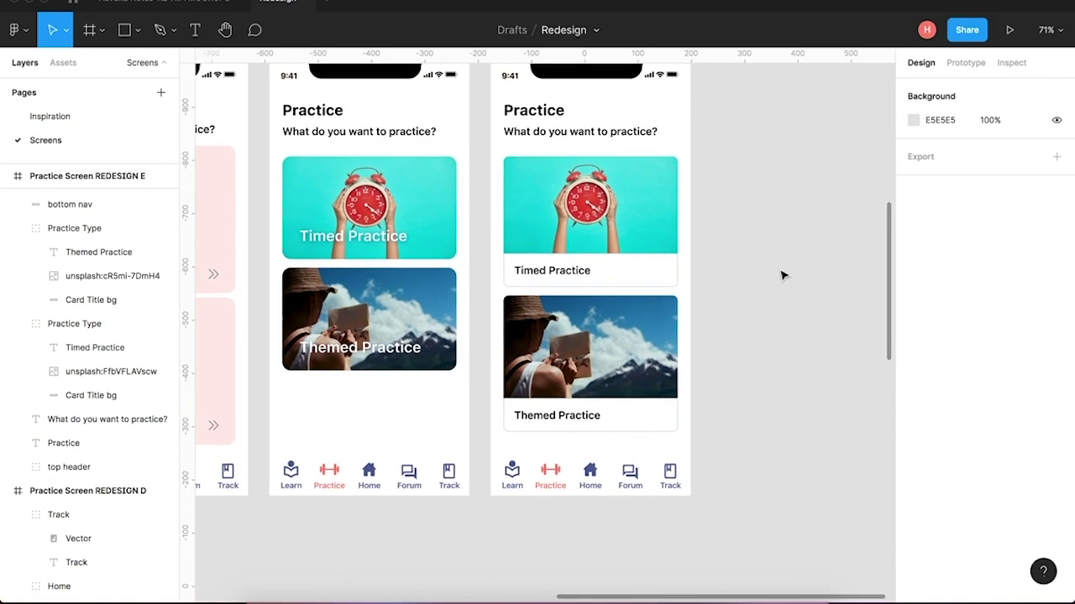
scroll(781, 275, "down", 5)
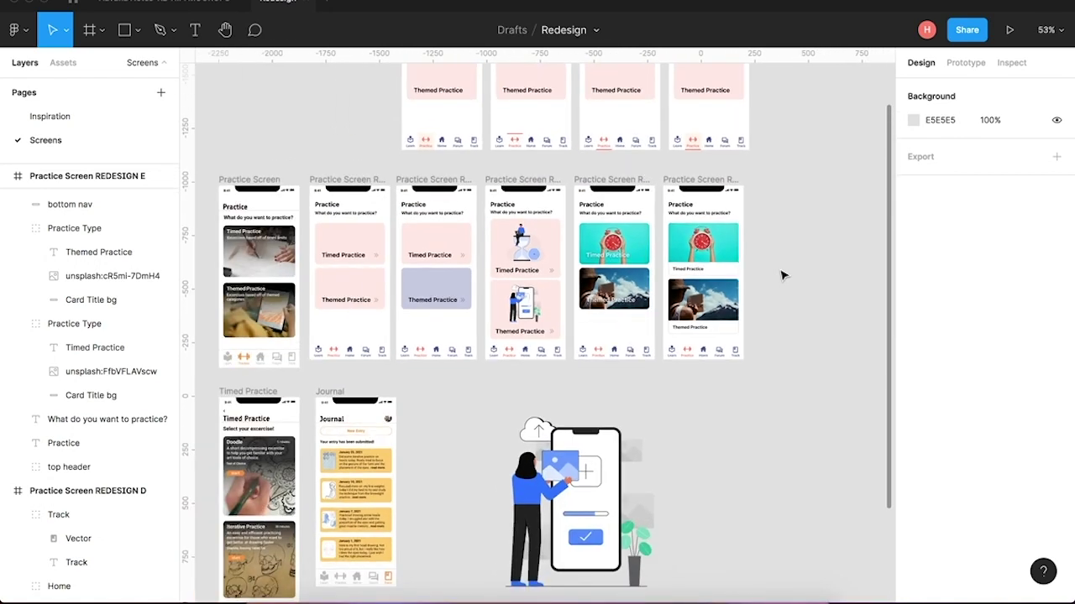
scroll(780, 275, "up", 1)
scroll(780, 275, "left", 1)
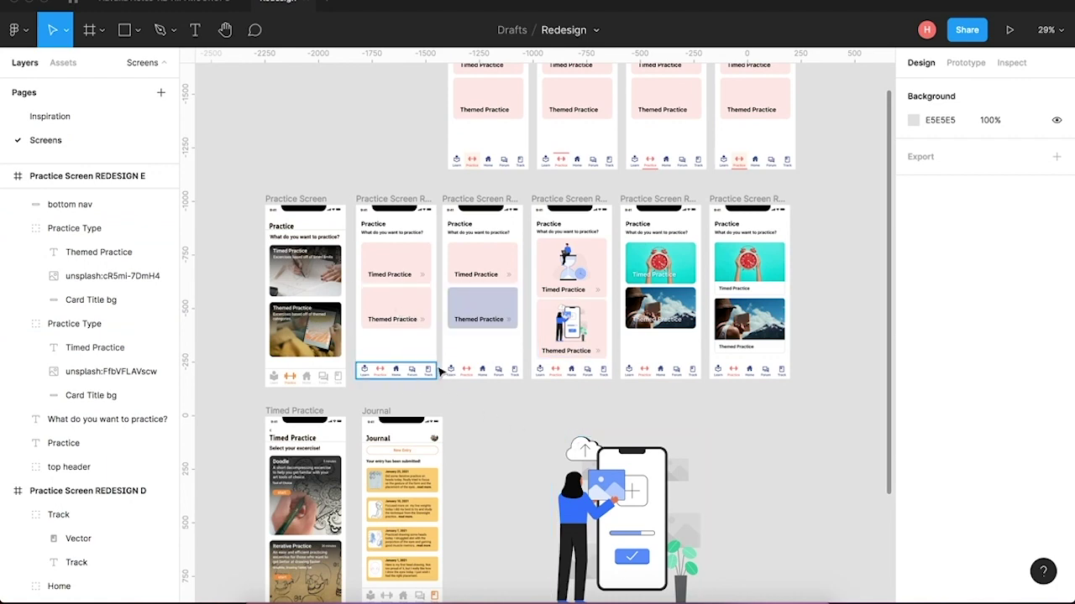
scroll(438, 372, "up", 5)
scroll(438, 372, "down", 6)
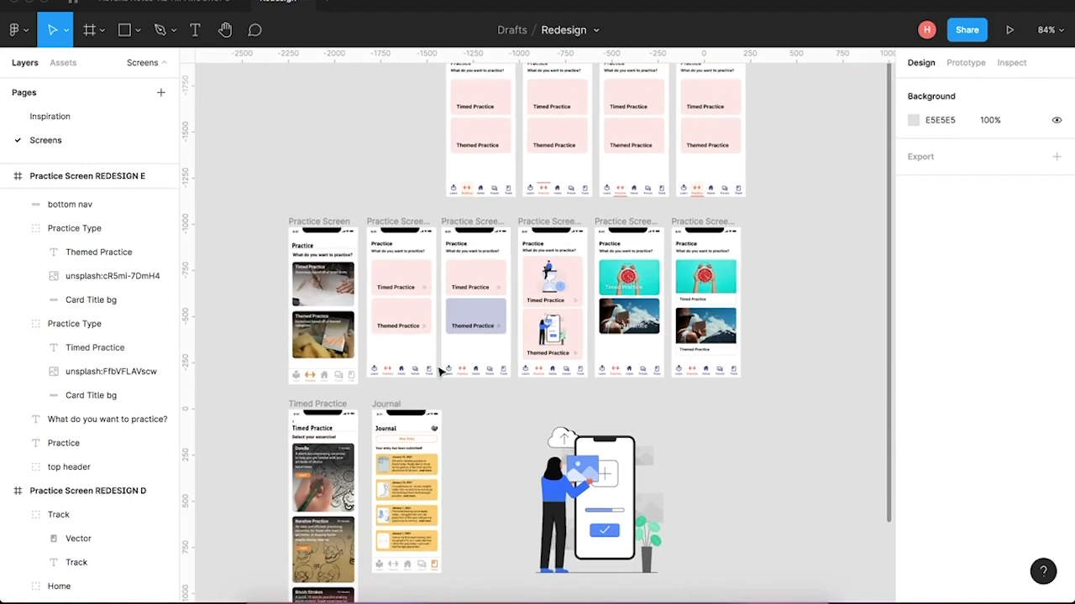
left_click(397, 323)
scroll(418, 403, "up", 5)
scroll(418, 403, "down", 4)
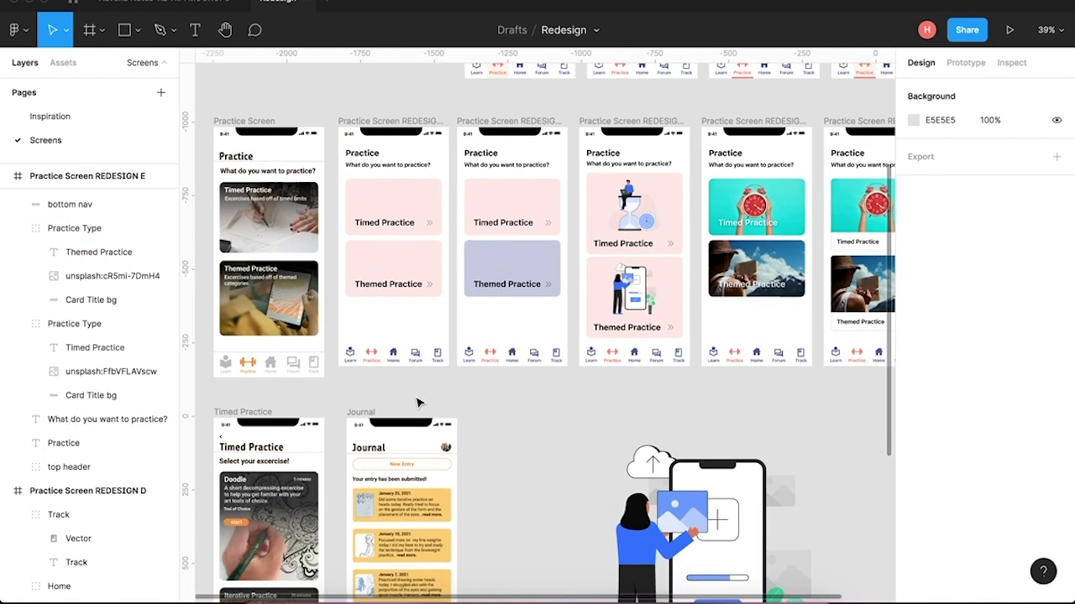
Move the original Practice Screen frame to the end of the row beside REDESIGN E, at X 225, Y -982.
left_click(290, 135)
left_click_drag(293, 125, 834, 402)
scroll(832, 396, "right", 5)
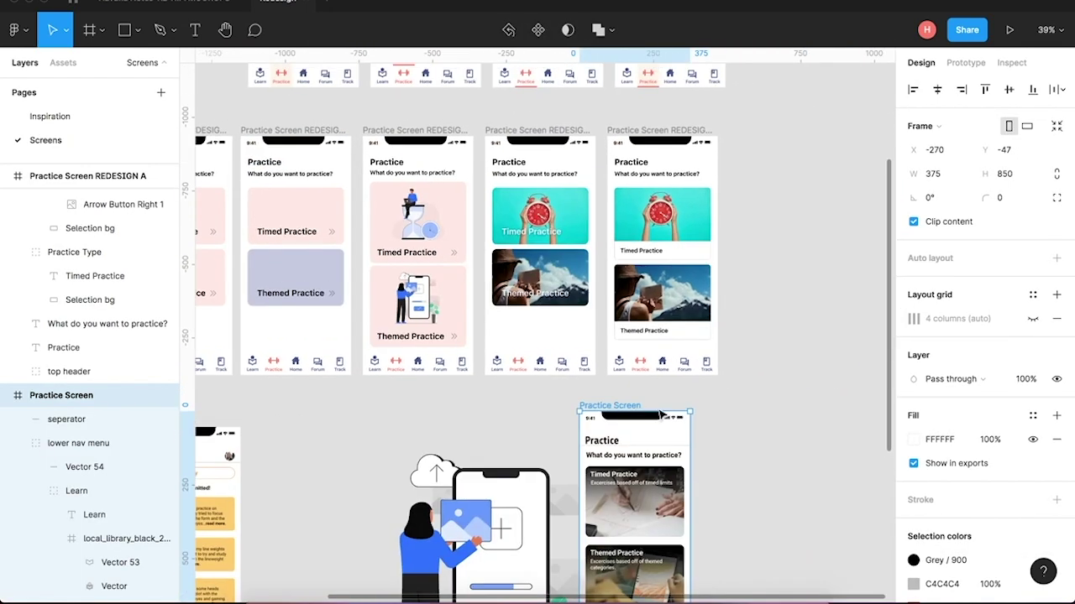
right_click(634, 411)
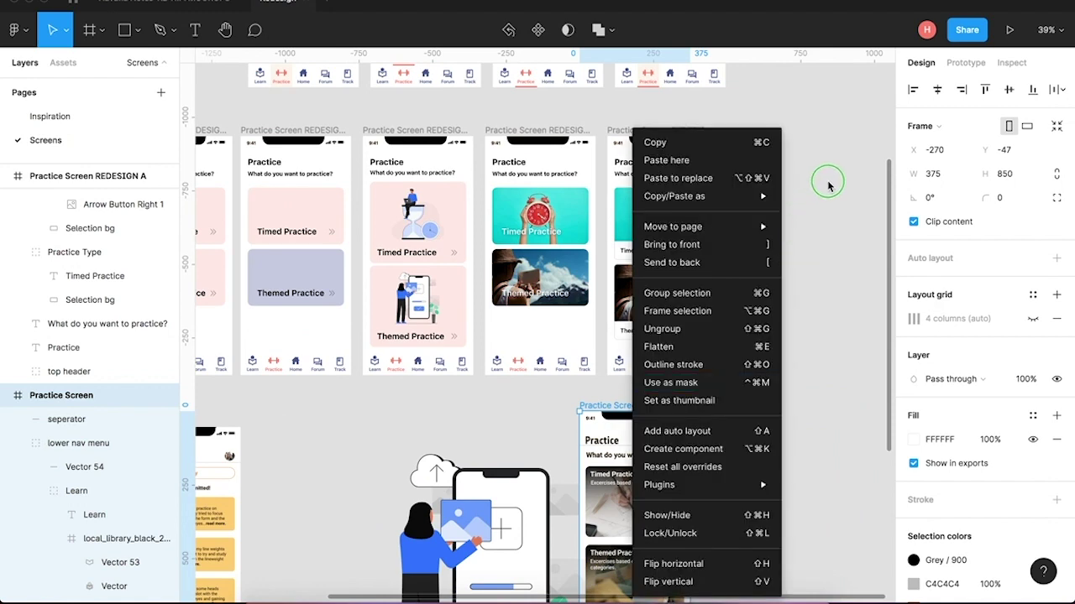
left_click(843, 273)
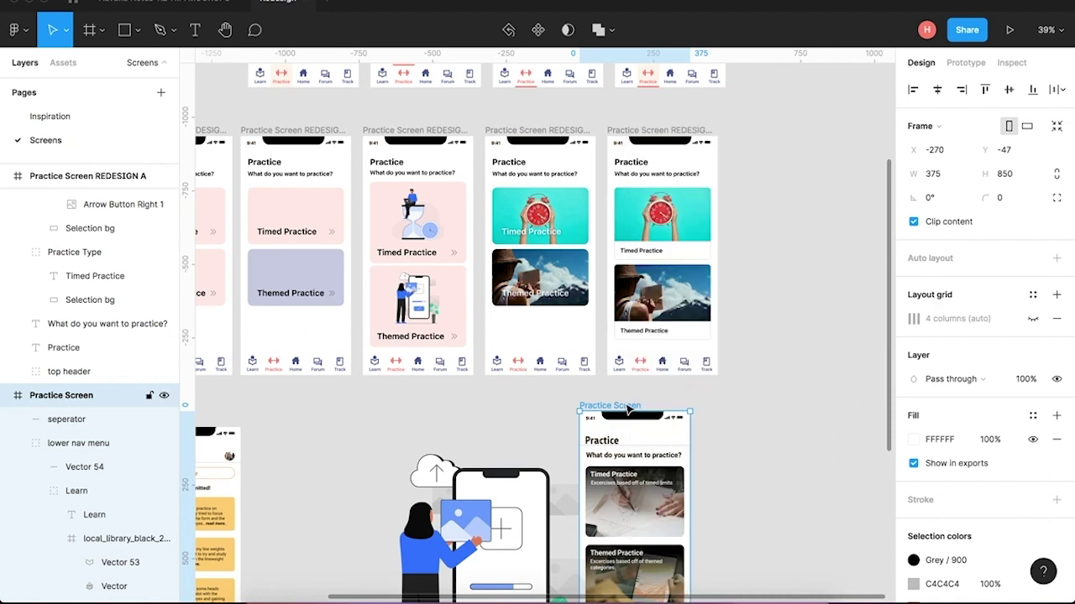
left_click_drag(628, 410, 774, 137)
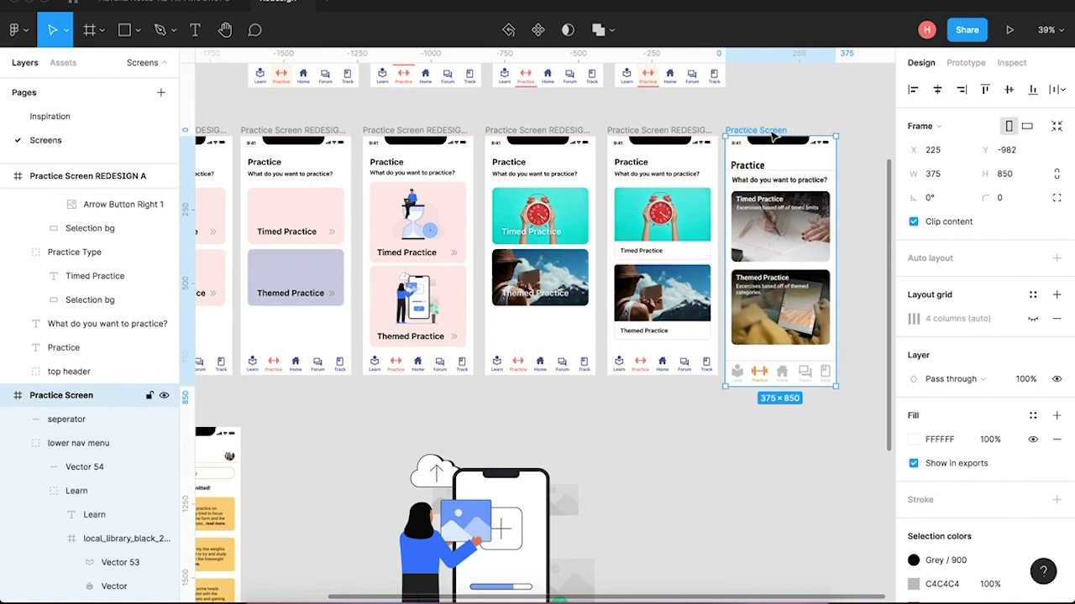
Compare the original Practice Screen with REDESIGN E, and move the original frame farther away to X 554.
scroll(676, 234, "up", 5)
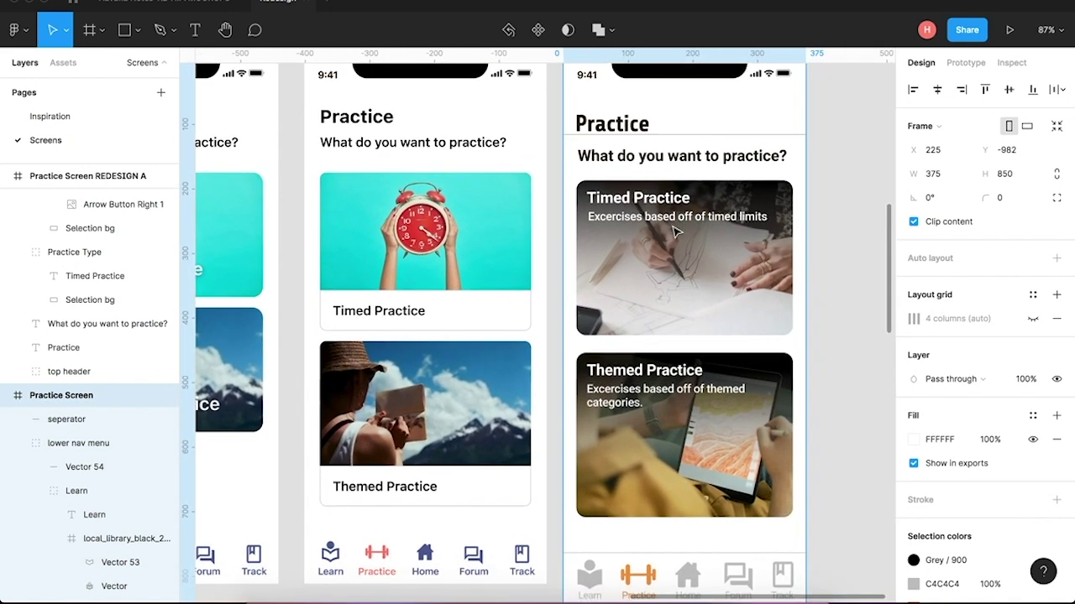
scroll(676, 234, "left", 1)
scroll(638, 243, "up", 1)
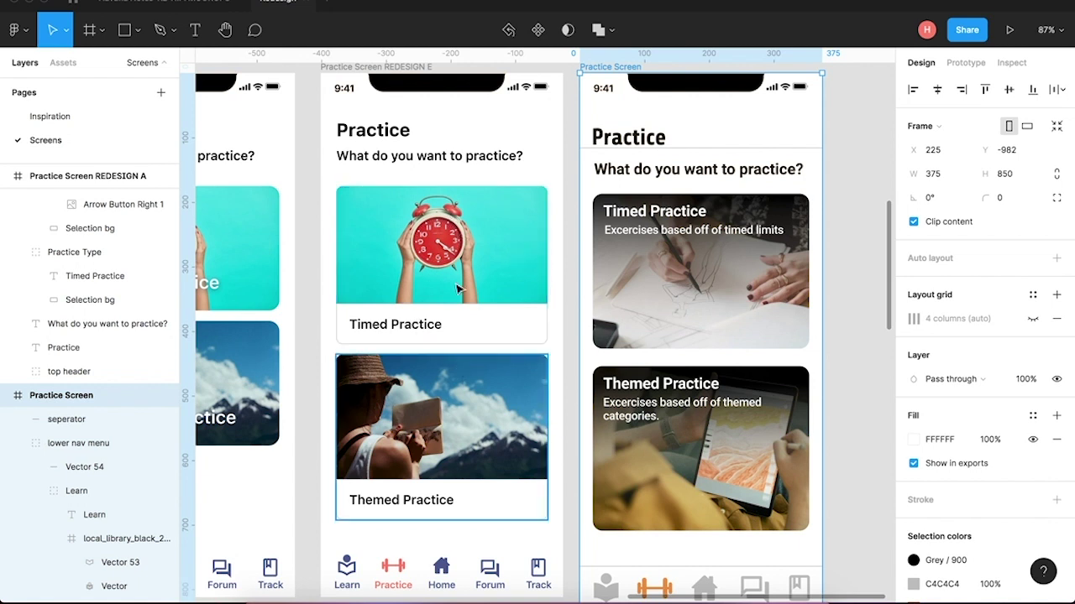
left_click(858, 319)
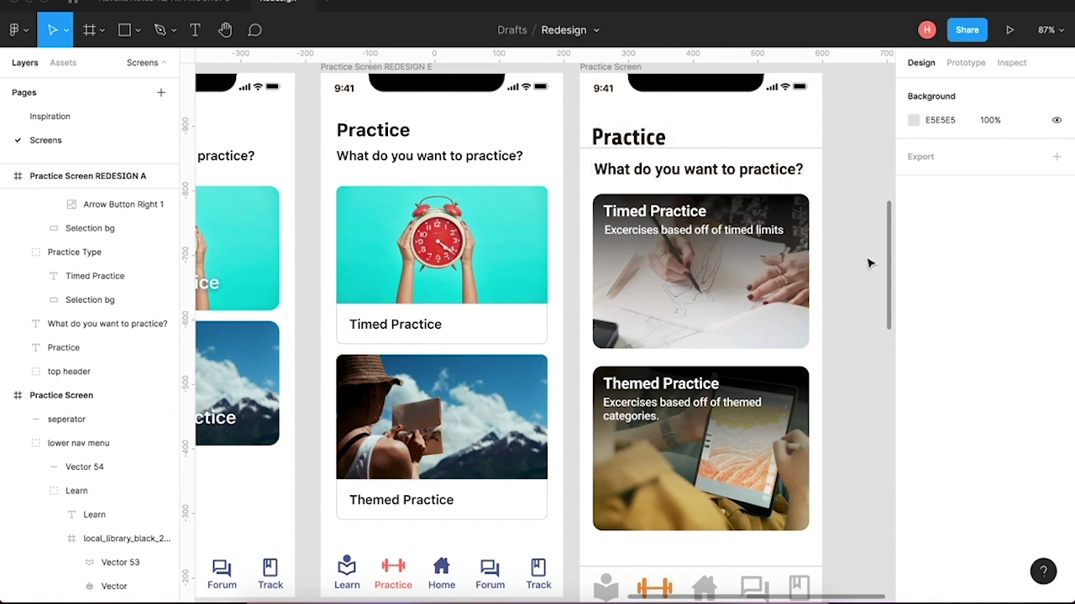
scroll(869, 263, "down", 3)
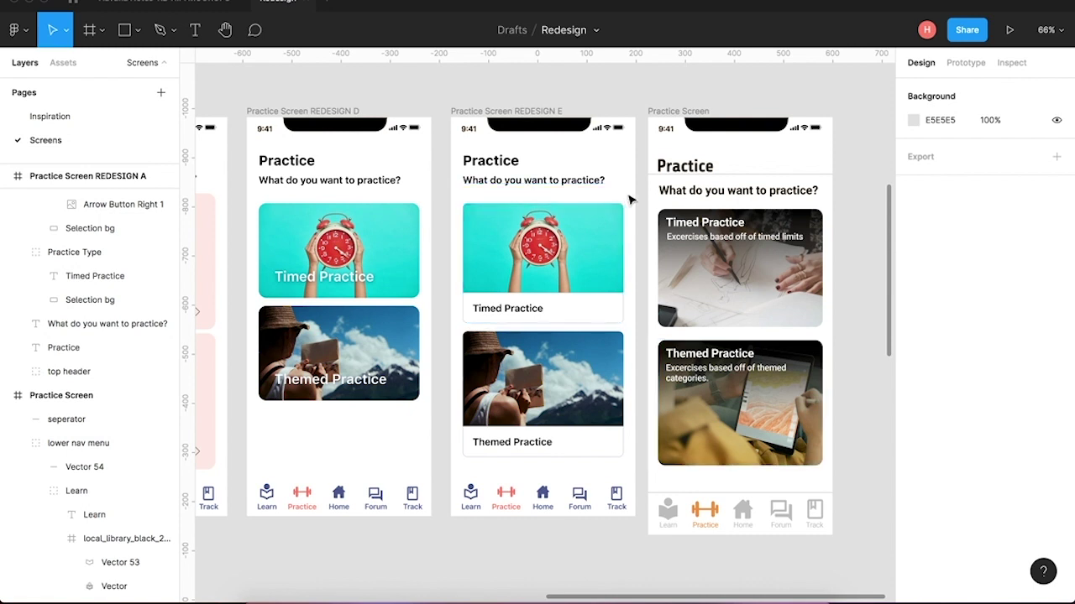
left_click_drag(672, 111, 835, 112)
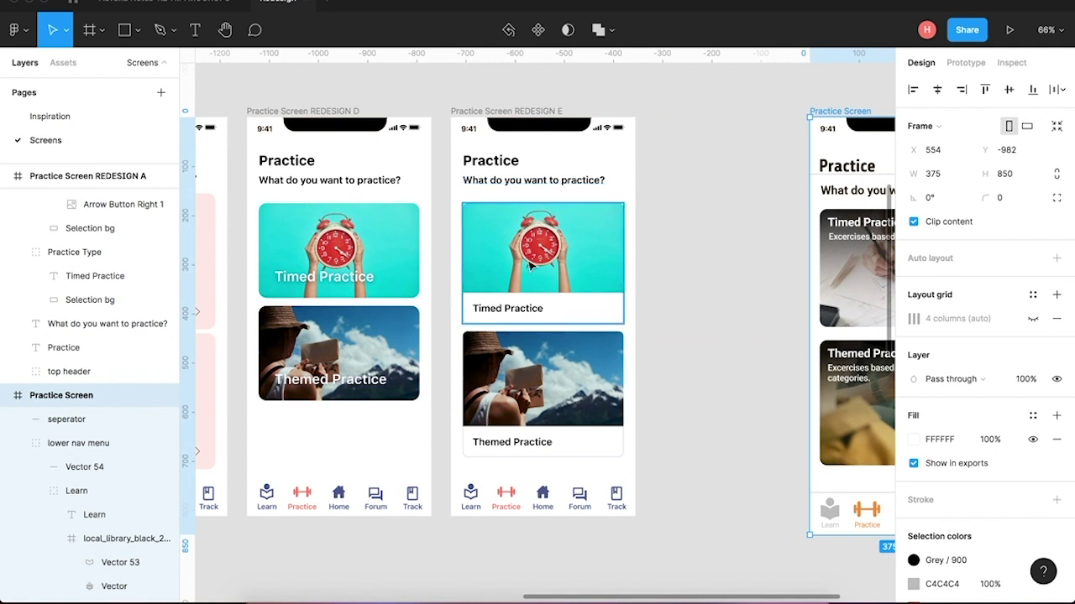
Draw a 375 × 294 rectangle over the upper part of Practice Screen REDESIGN E and rename it "bg color".
left_click(550, 112)
key("r")
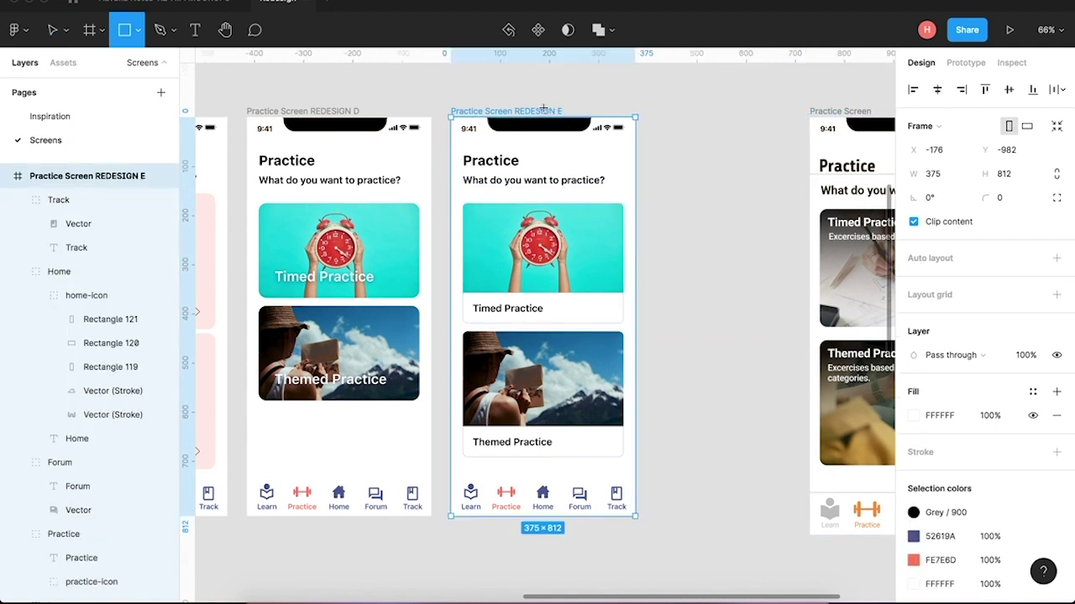
left_click_drag(449, 111, 634, 258)
key("ctrl+r")
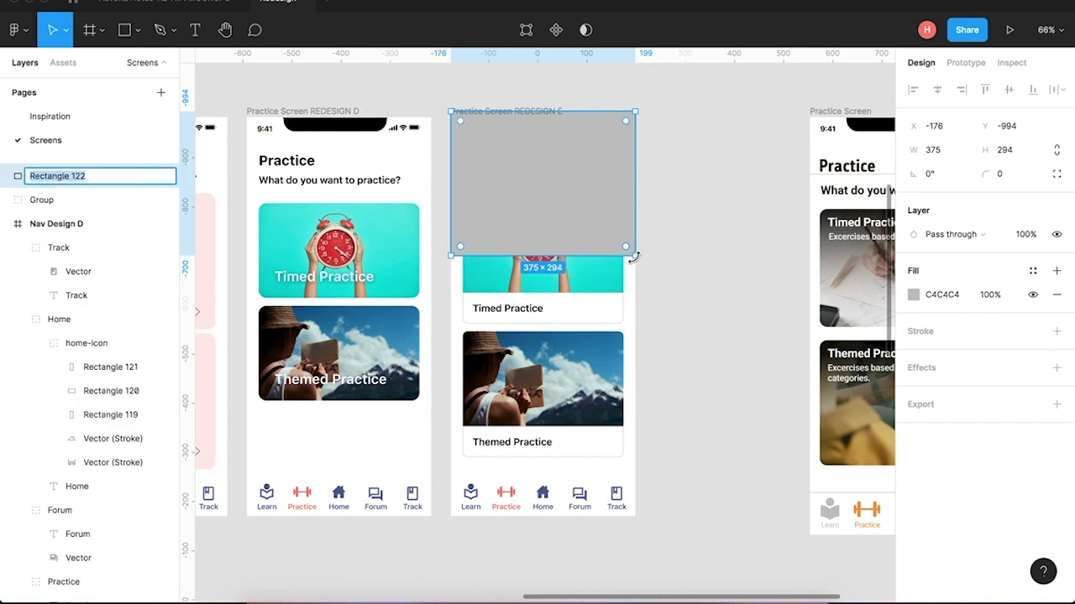
type("bg co")
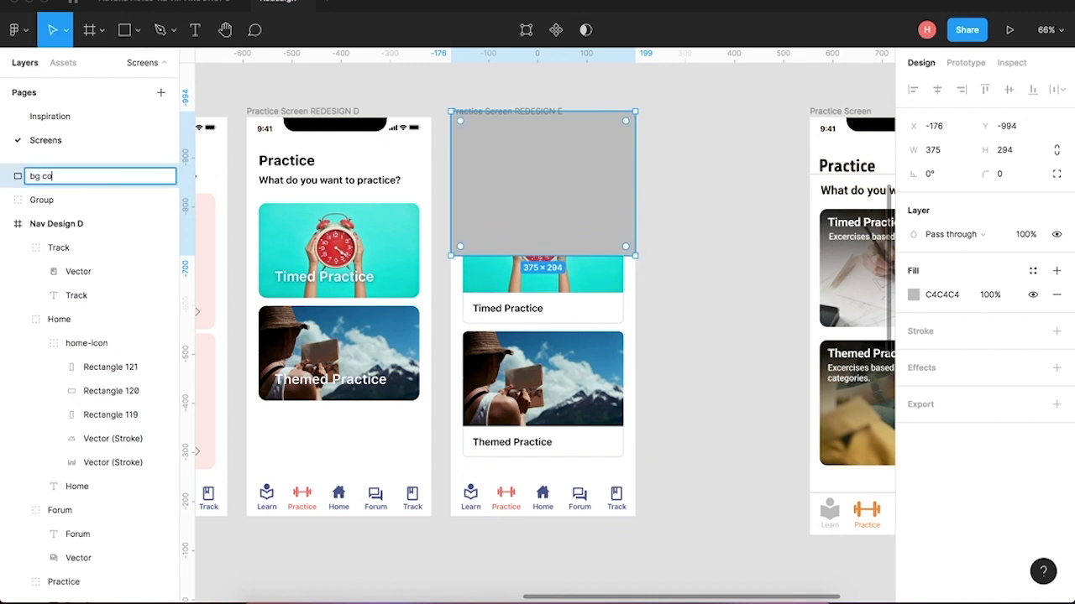
type("lor")
key("Return")
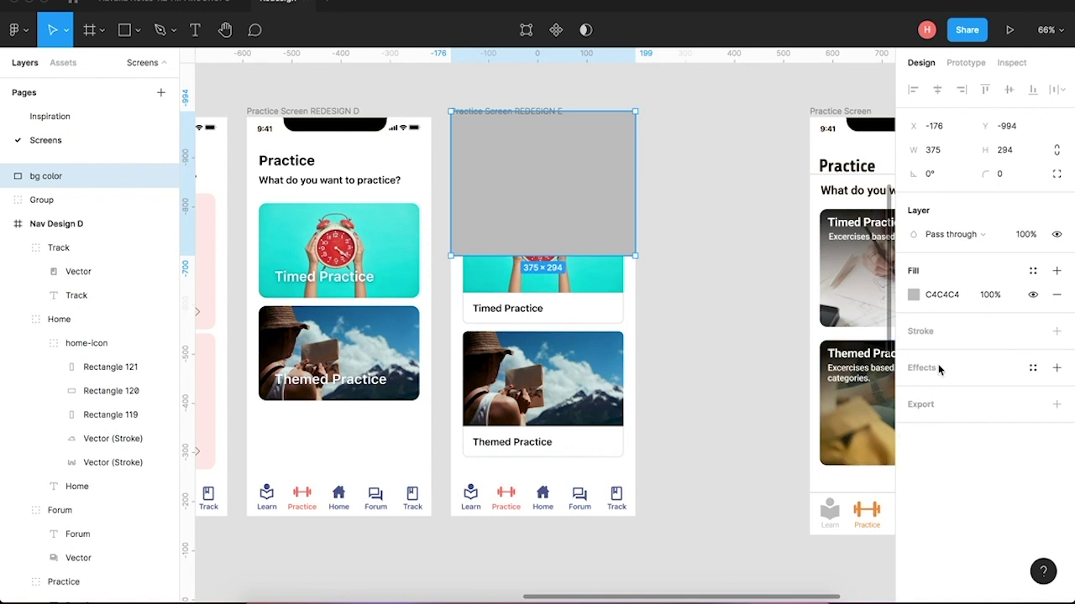
Copy the coral color FE7E6D from the palette in Color Hunt and apply it in Figma as the bg color rectangle's fill.
left_click(289, 598)
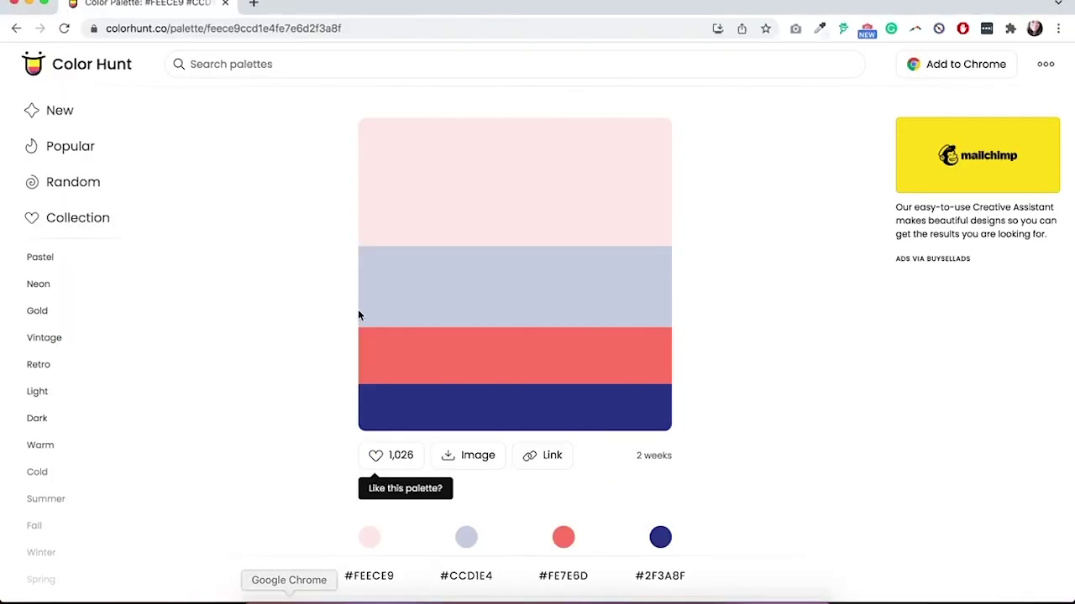
left_click(388, 379)
left_click(601, 598)
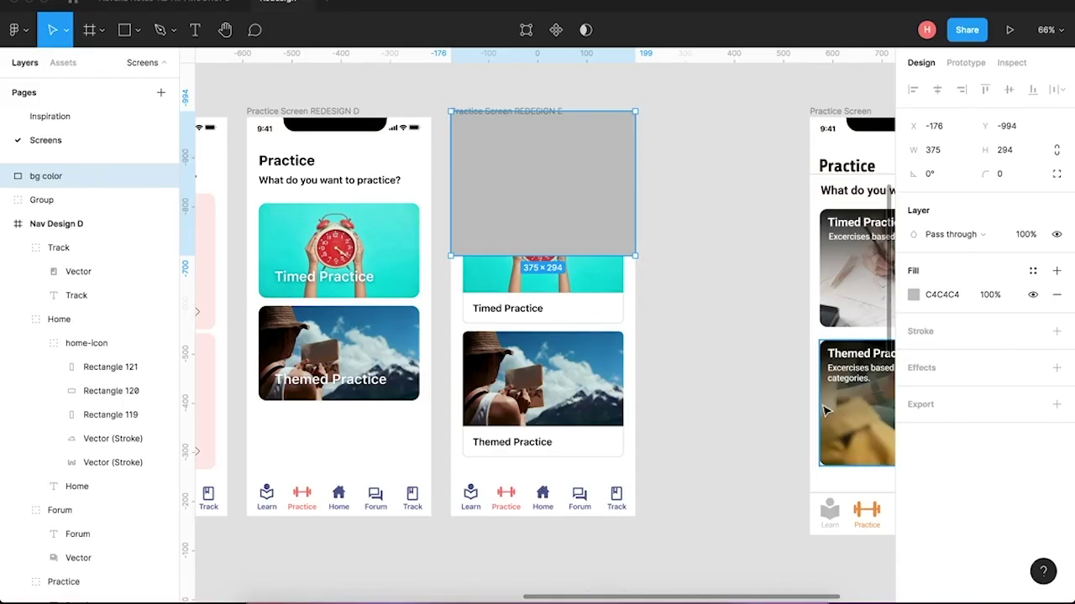
left_click(940, 297)
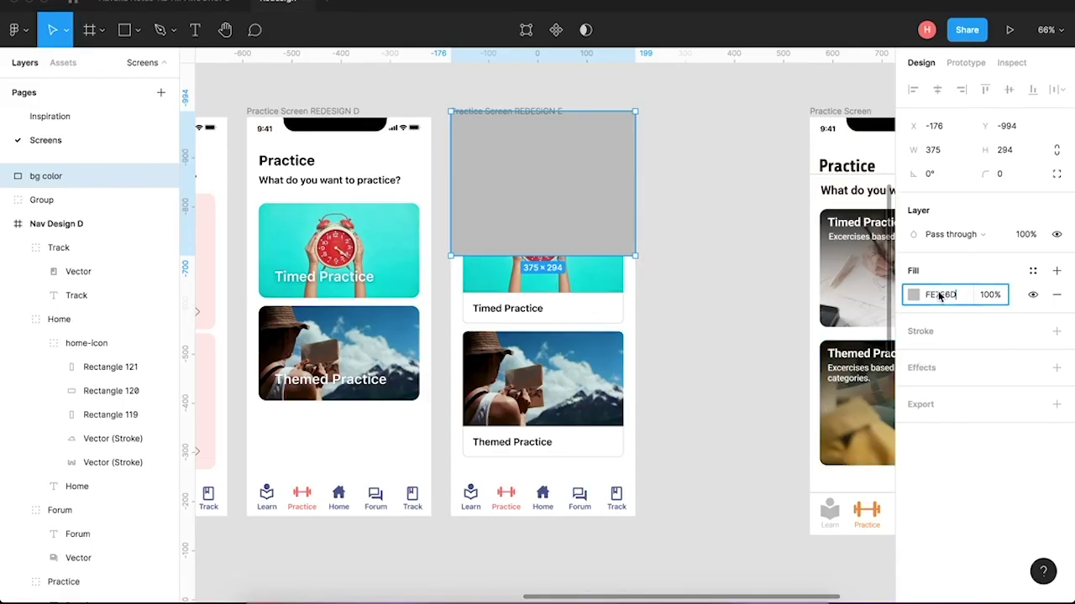
key("Return")
Try to reorder the bg color layer and undo it, and shift the rectangle down to Y -838 over the Timed Practice card.
left_click_drag(90, 181, 79, 545)
key("ctrl+z")
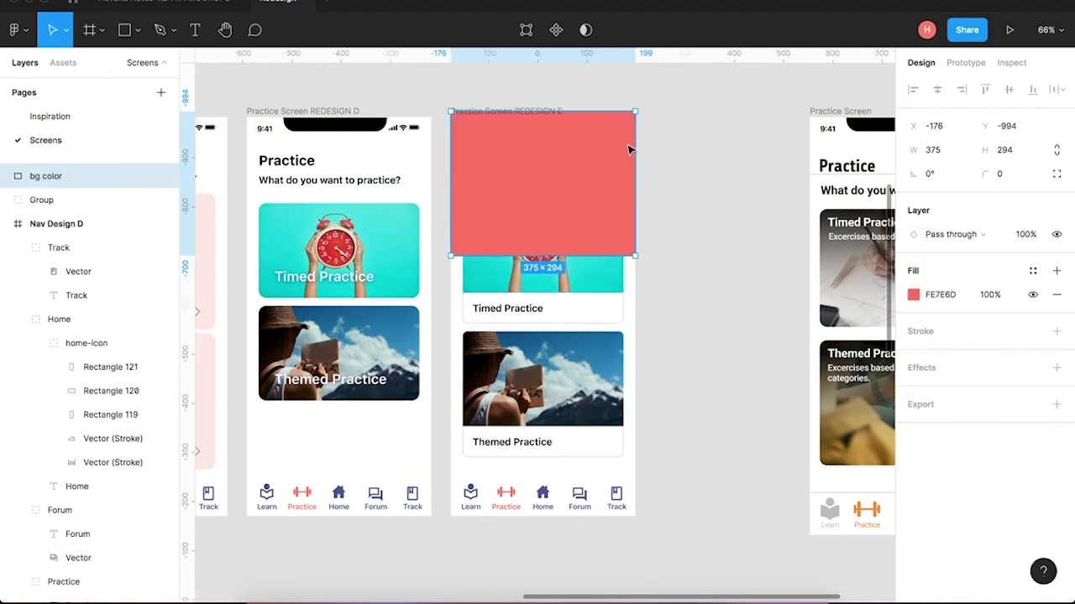
left_click_drag(607, 161, 605, 239)
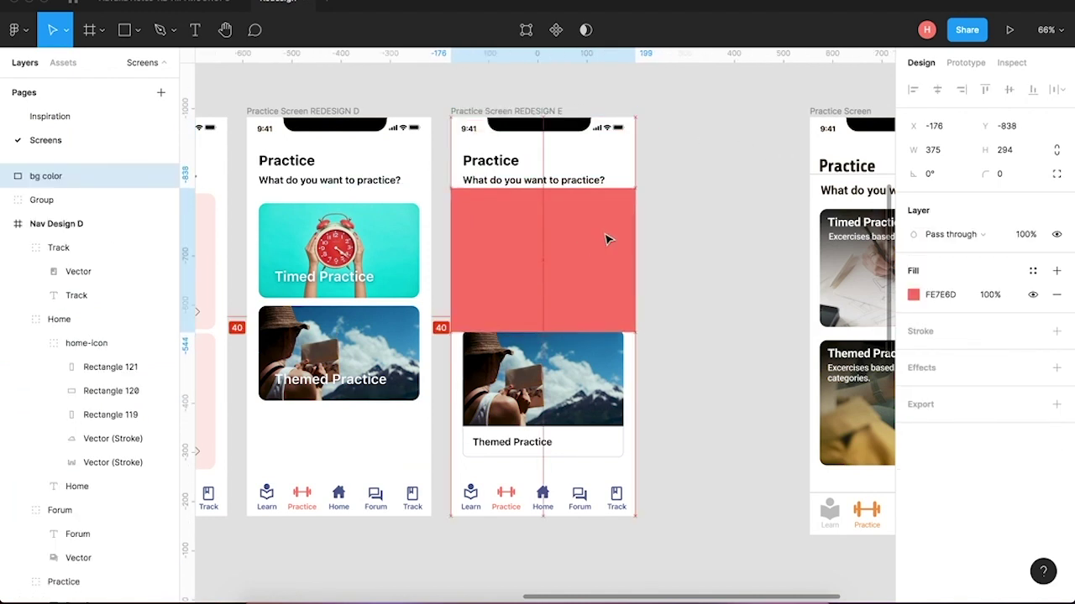
left_click(544, 113)
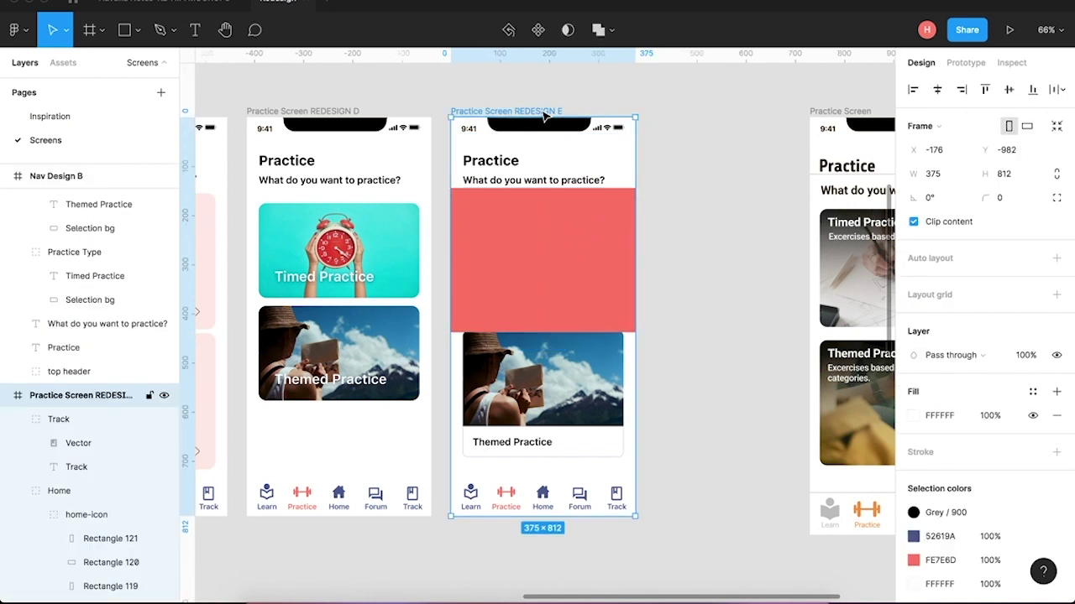
left_click(577, 259)
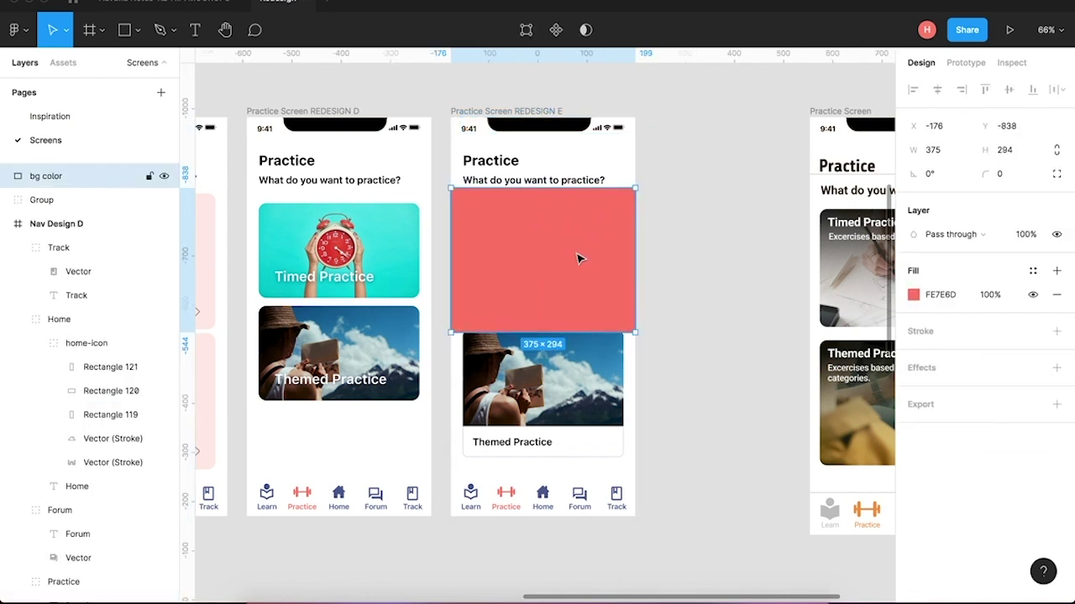
Cut the bg color rectangle and paste it into REDESIGN E's top header group, placing it beneath the time layer.
key("Delete")
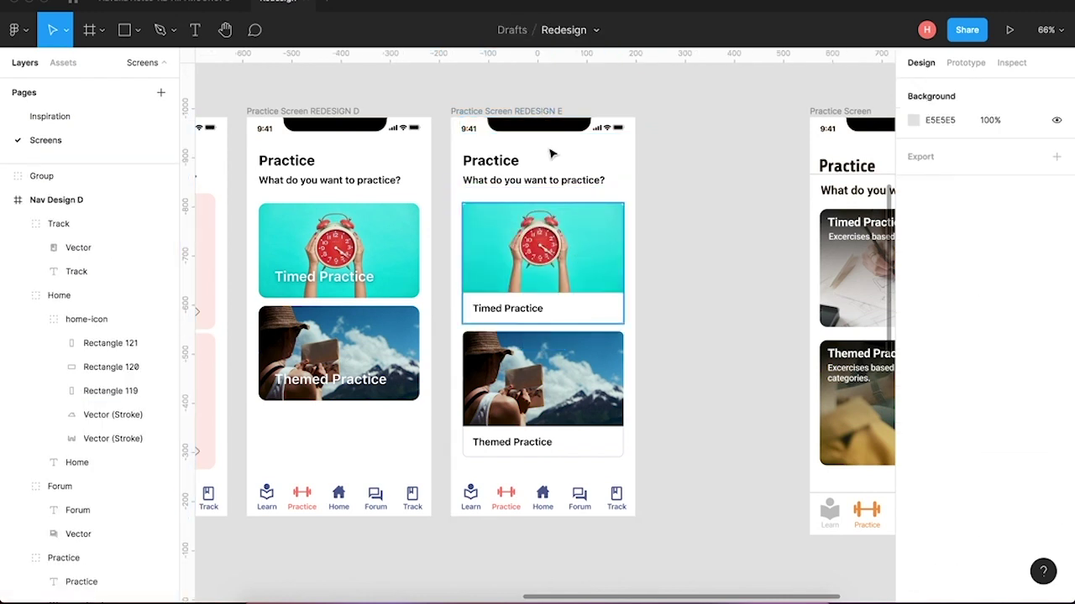
left_click(516, 118)
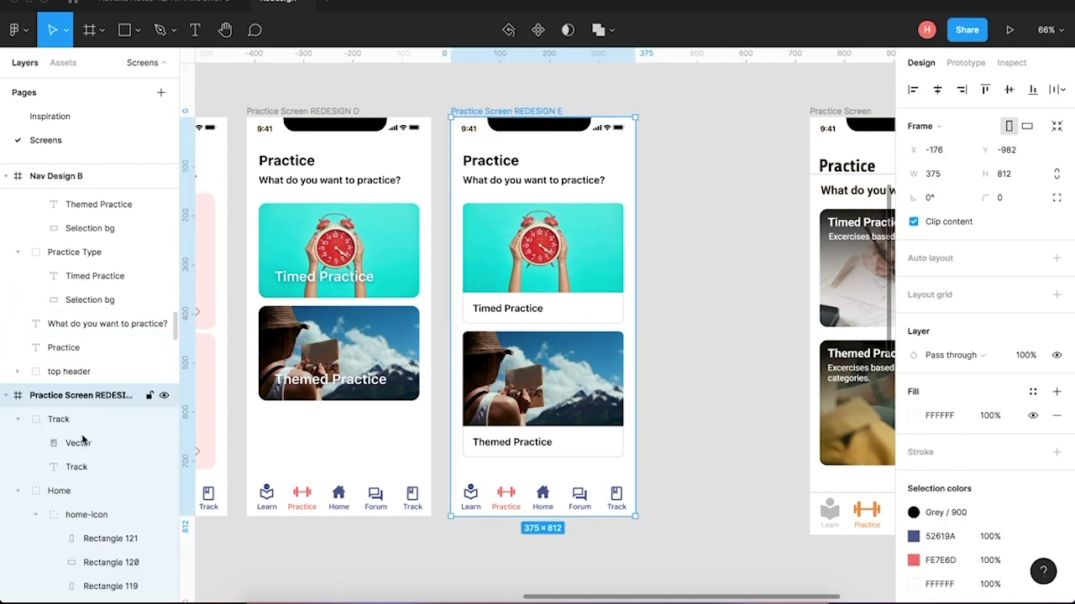
scroll(112, 458, "down", 4)
scroll(112, 457, "down", 10)
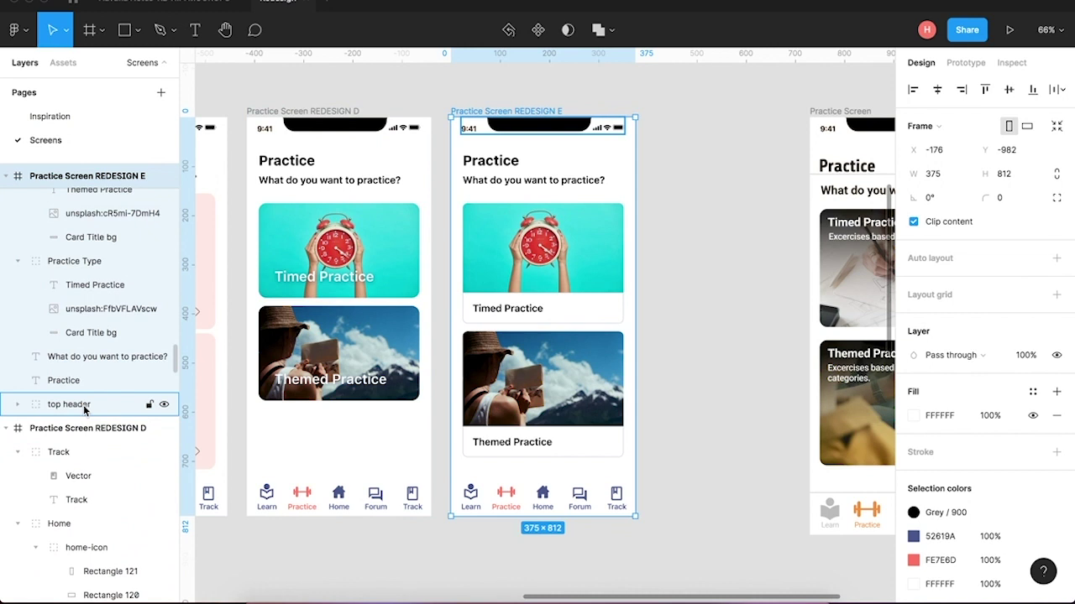
left_click(84, 405)
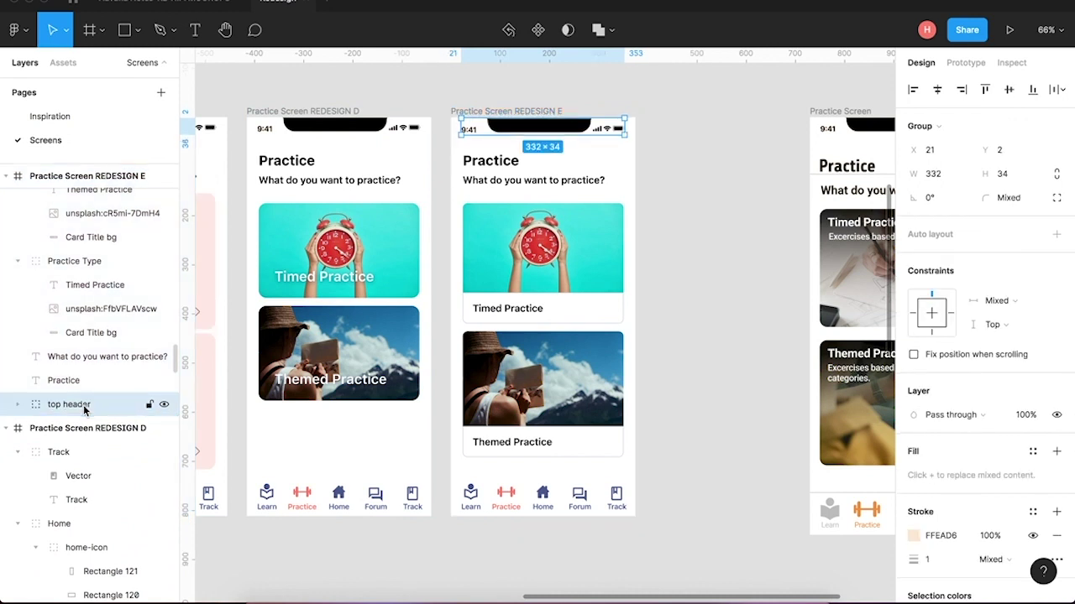
key("ctrl+alt+p")
left_click_drag(74, 433, 77, 510)
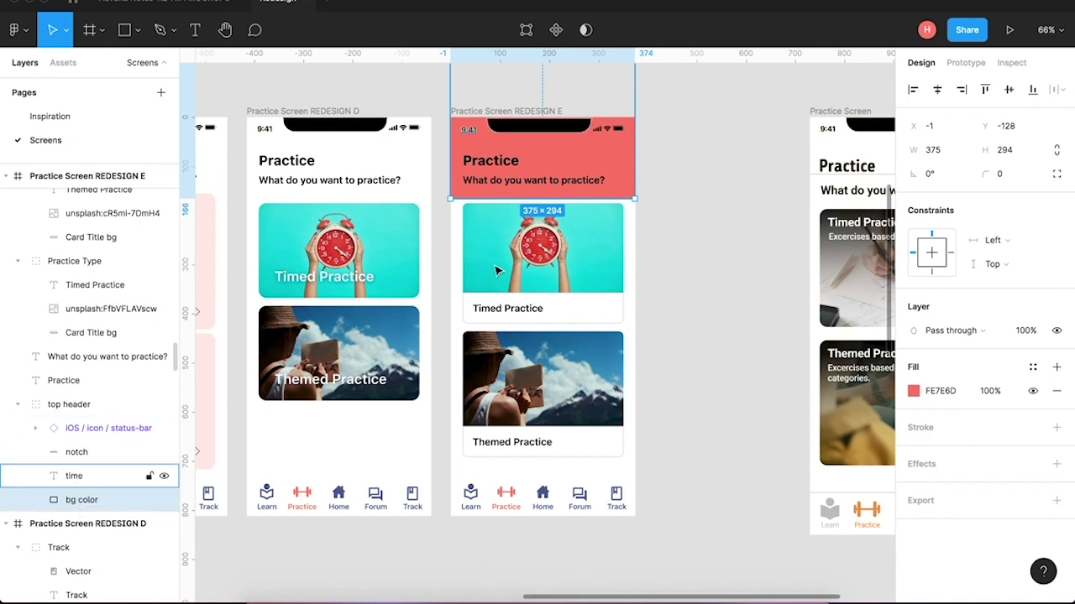
left_click(714, 220)
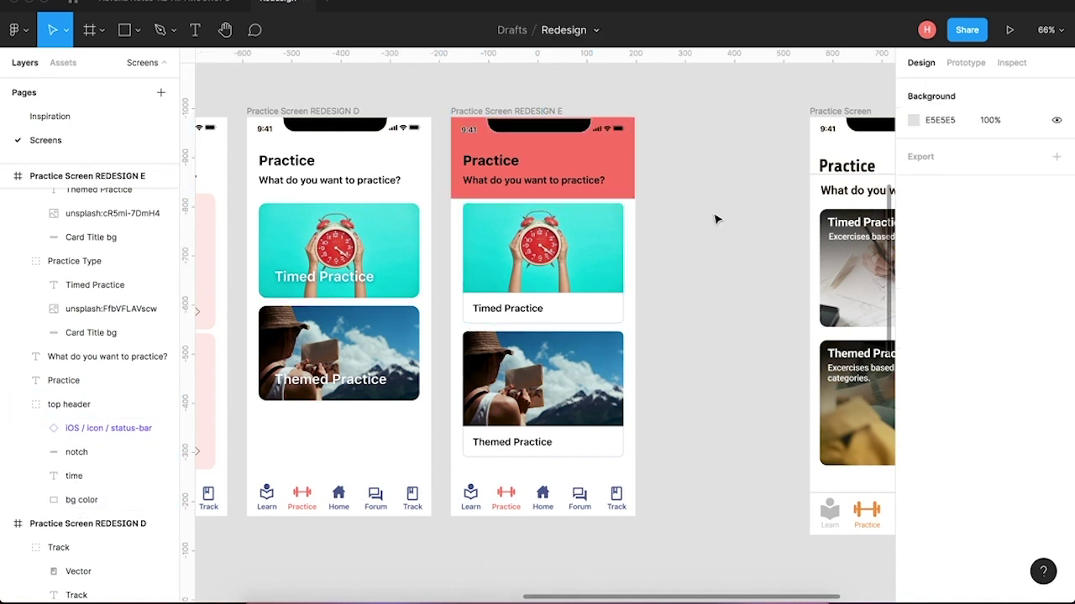
Try to shorten the coral background by resizing the whole top header group in REDESIGN E.
left_click(624, 170)
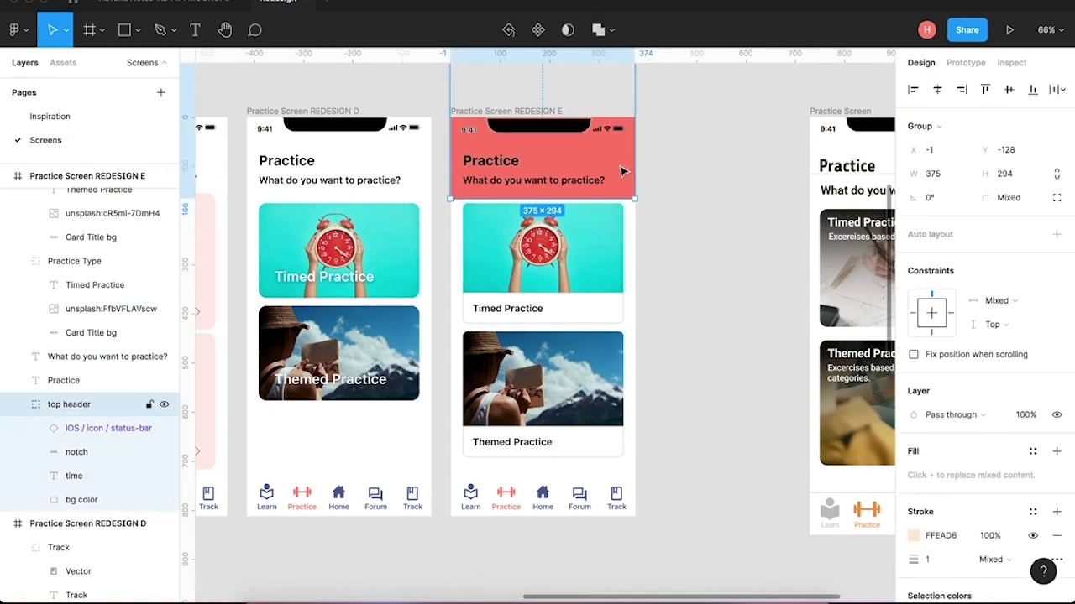
left_click_drag(585, 200, 585, 193)
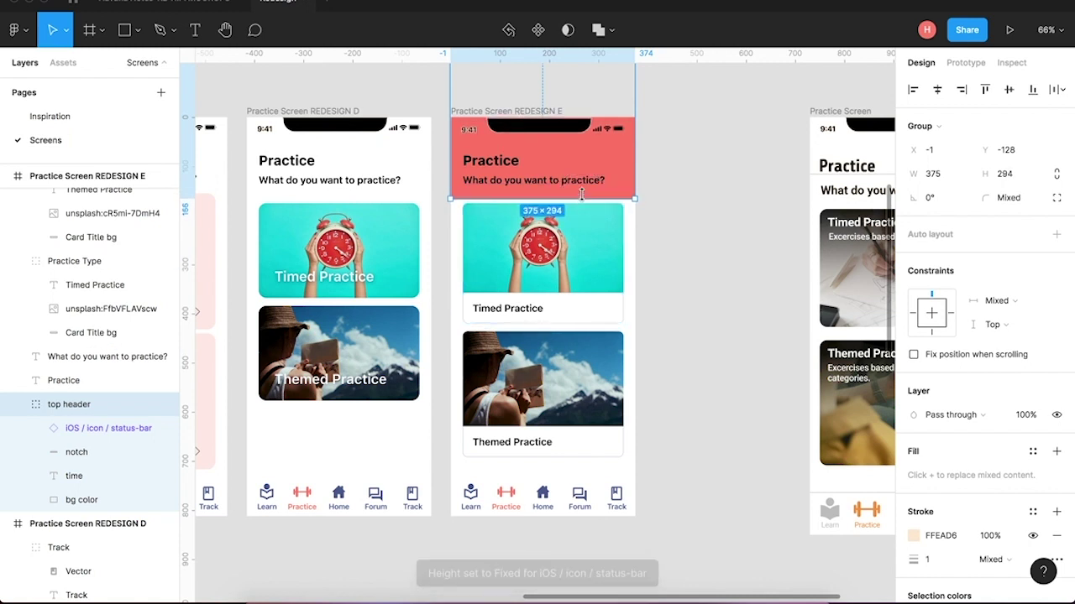
left_click(716, 253)
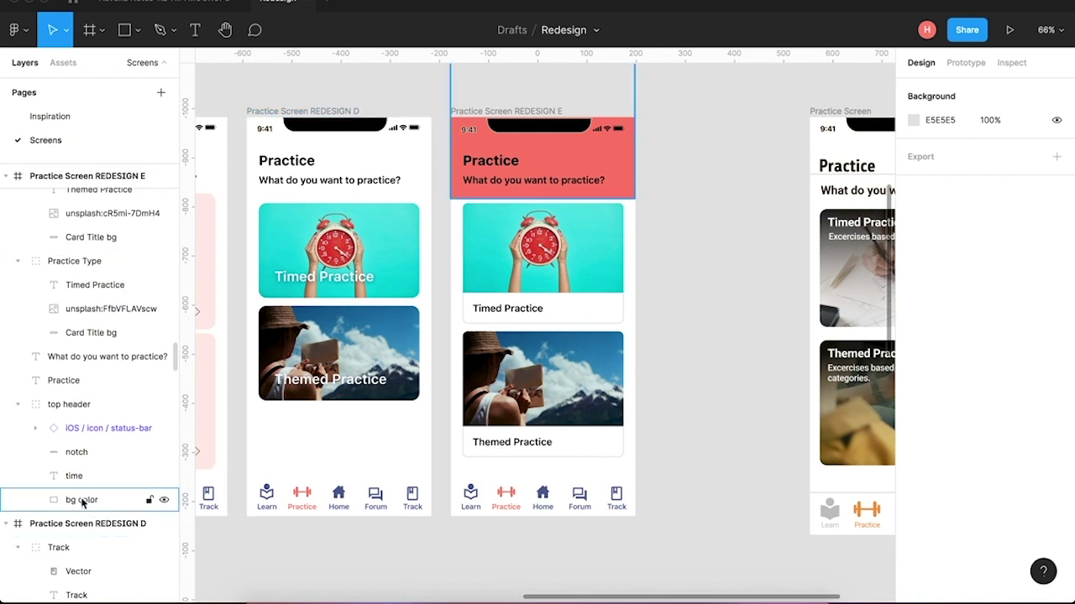
Take the bg color layer out of the top header group and place it directly in the REDESIGN E frame as its lowest layer.
left_click_drag(67, 504, 48, 508)
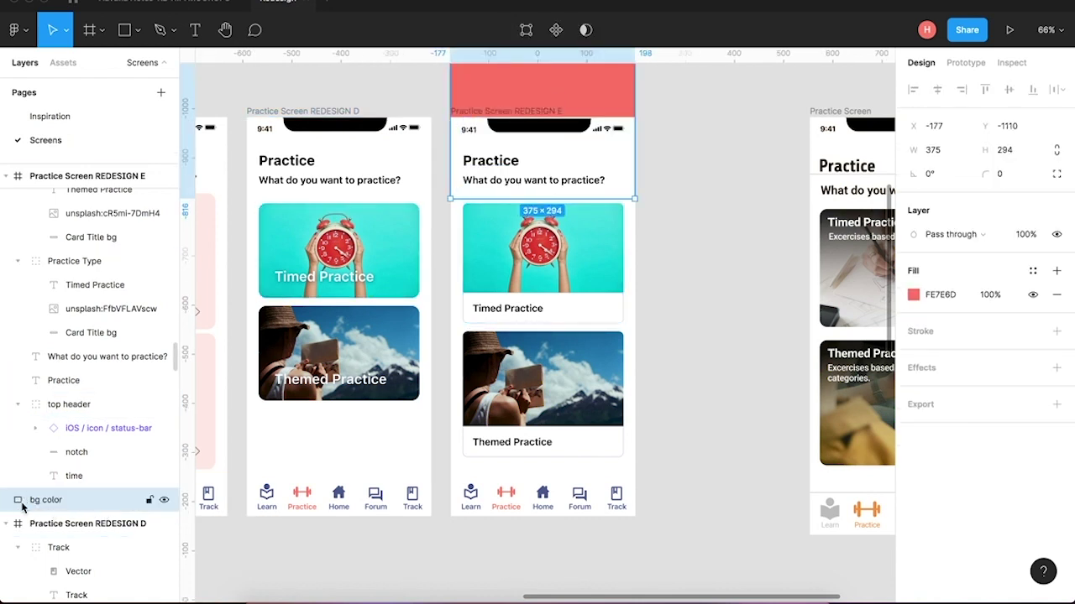
mouse_move(60, 504)
left_mouse_down()
mouse_move(33, 415)
mouse_move(72, 403)
mouse_move(75, 499)
left_mouse_up()
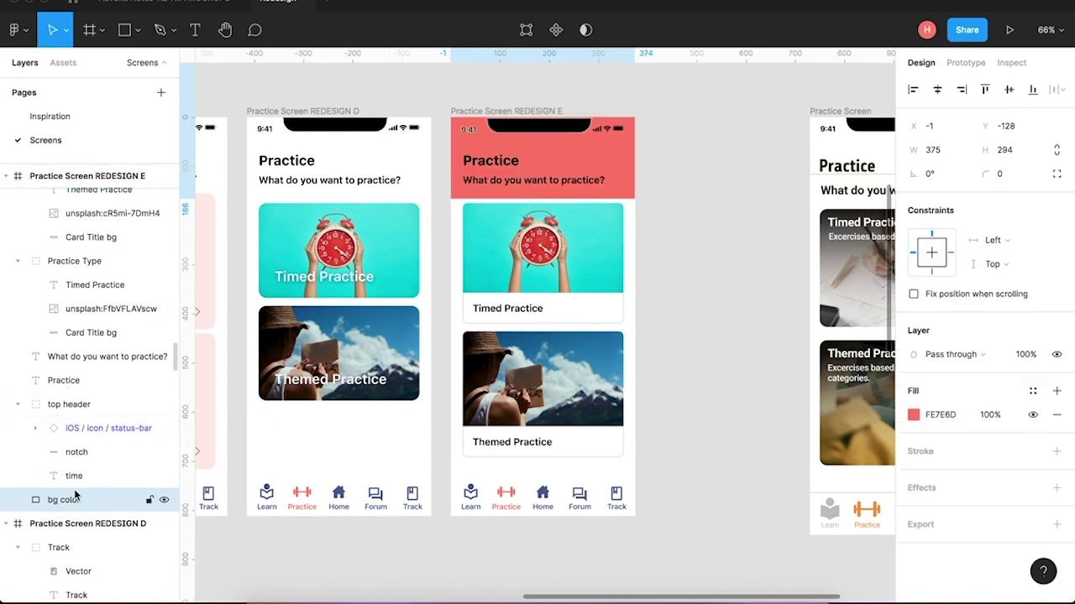
left_click(719, 278)
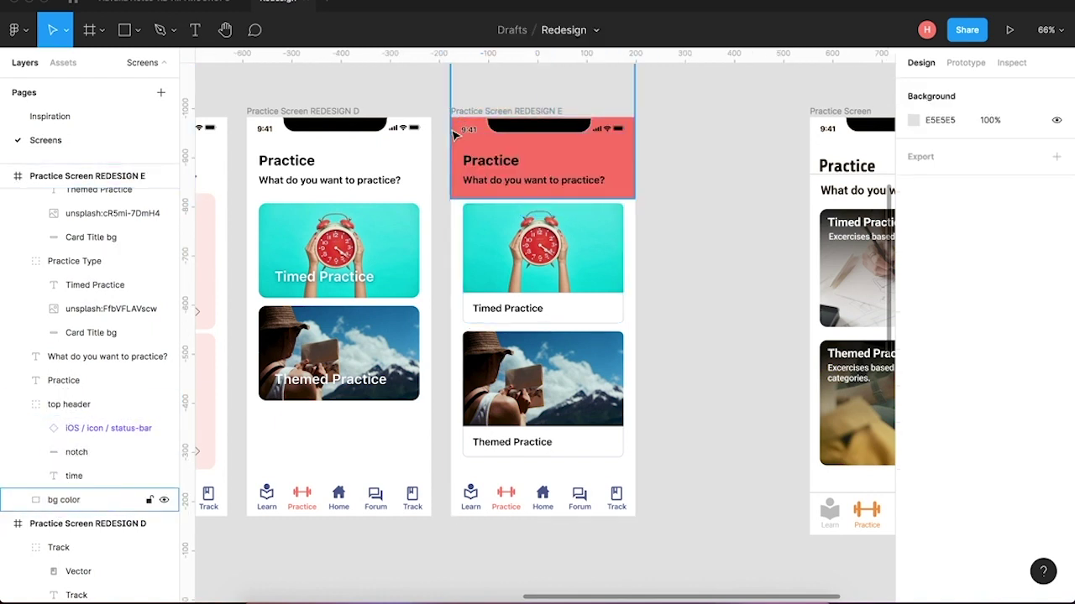
Remove the FFEAD6 stroke from REDESIGN E's top header group.
scroll(579, 185, "up", 10)
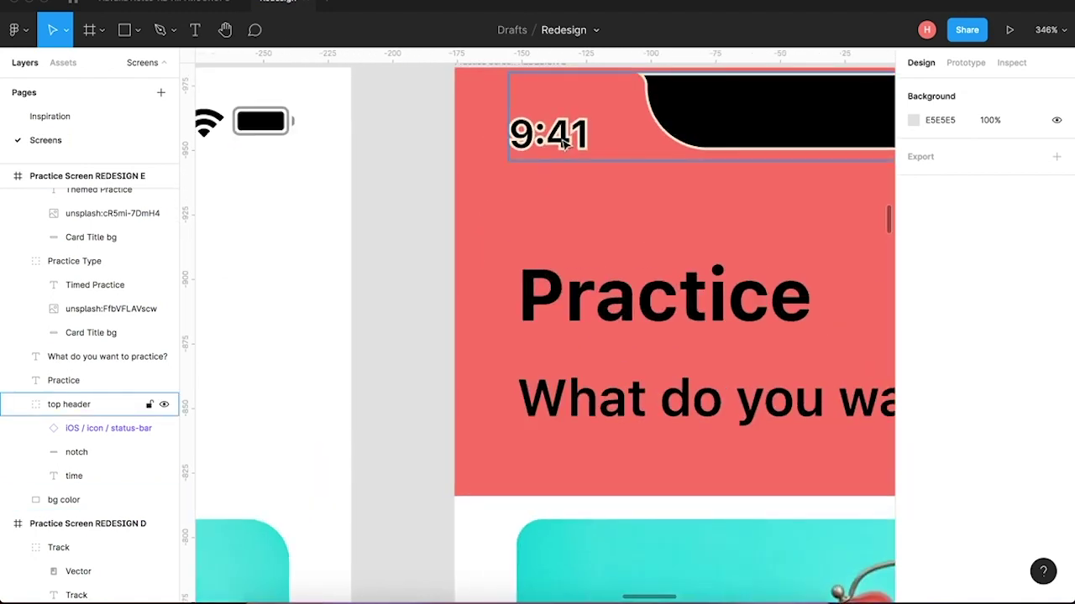
left_click(564, 144)
scroll(979, 541, "down", 4)
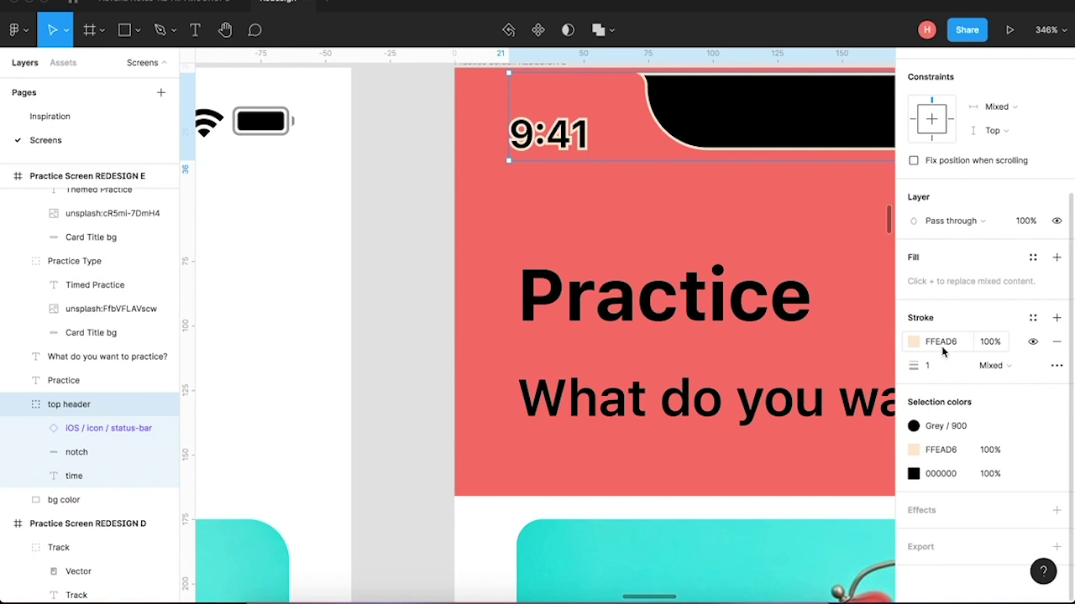
left_click(1056, 342)
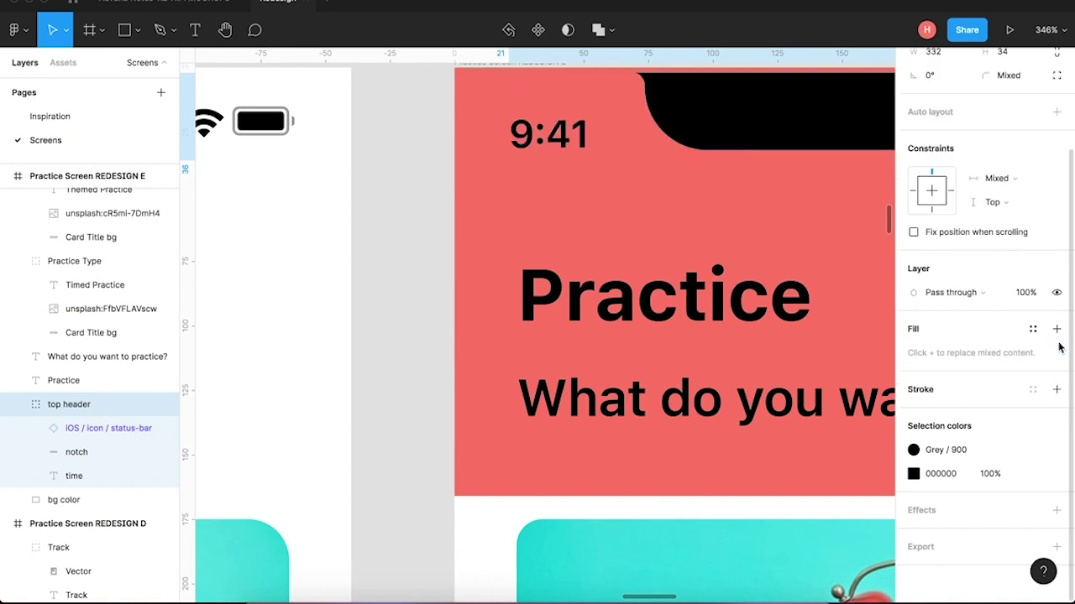
left_click(387, 415)
Resize the bg color rectangle to 376 wide and 285 high, and measure its spacing around the question text.
scroll(386, 415, "down", 5)
scroll(387, 417, "down", 2)
scroll(386, 418, "right", 2)
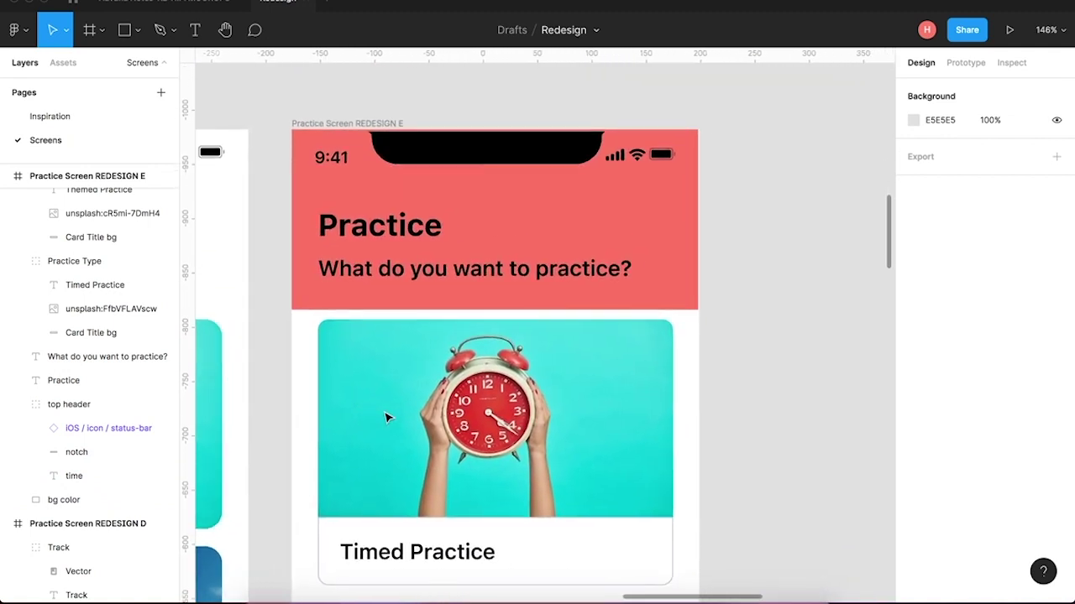
scroll(710, 228, "down", 1)
scroll(710, 229, "left", 1)
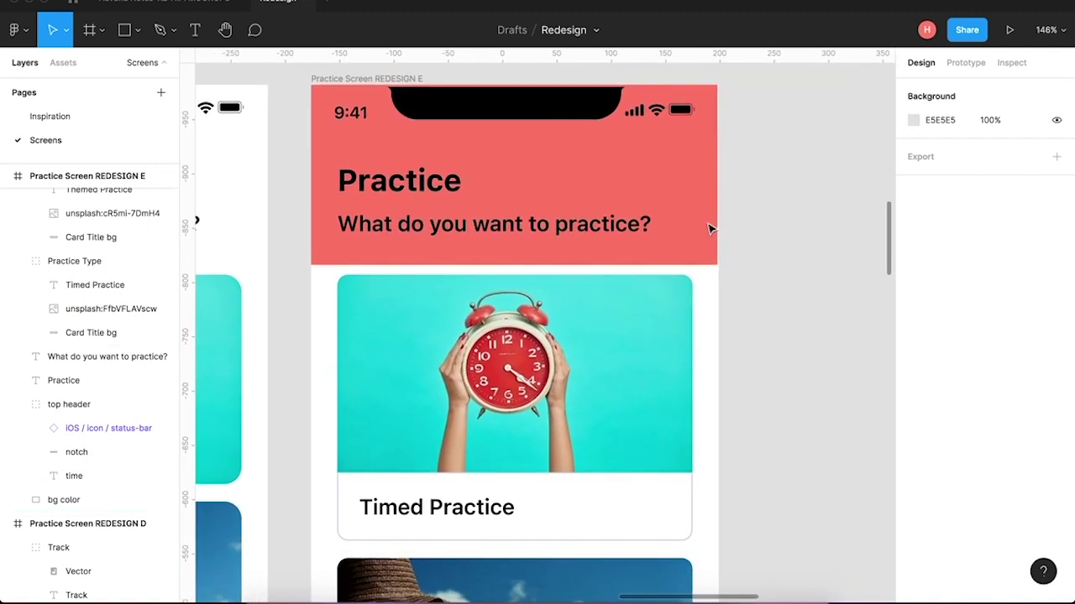
left_click(711, 223)
left_click_drag(721, 198, 723, 198)
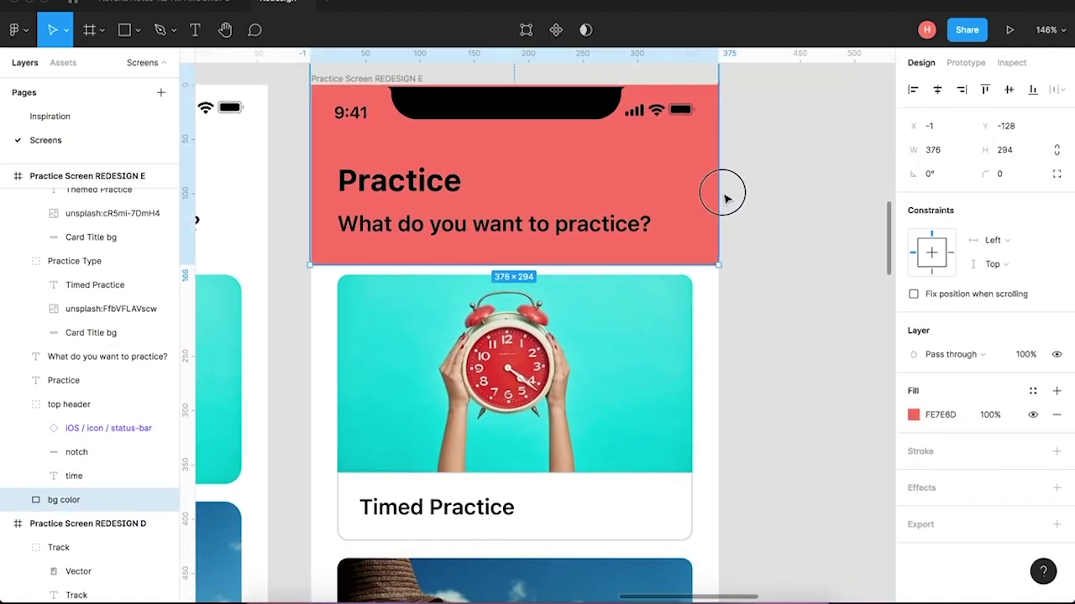
left_click_drag(451, 261, 457, 262)
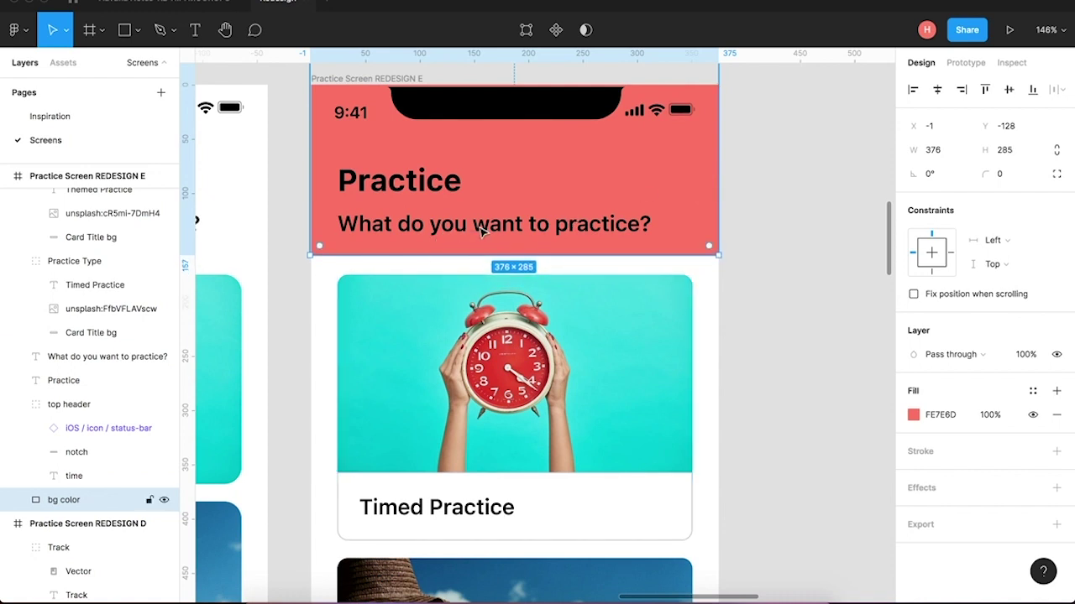
key("alt")
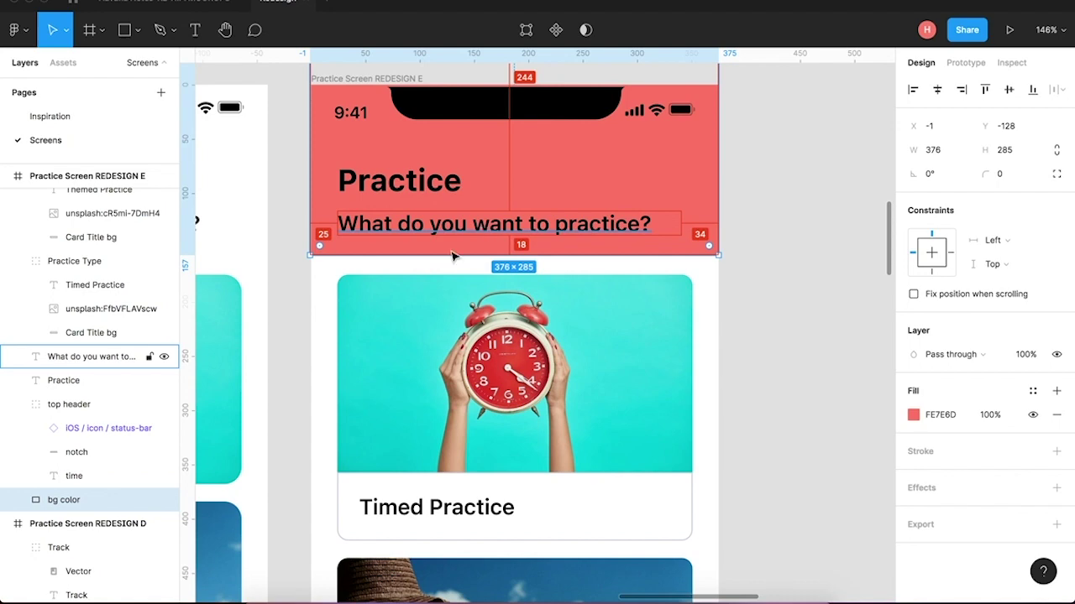
Move both practice cards in REDESIGN E down together, leaving spacing of 45 above and below them.
scroll(440, 257, "down", 10)
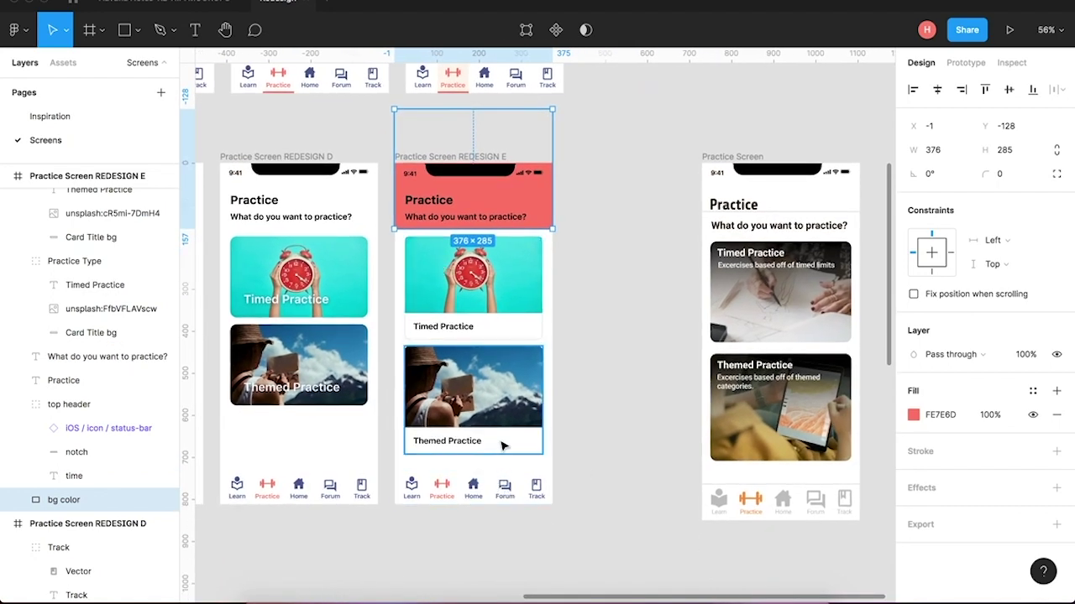
left_click_drag(561, 446, 518, 447)
left_click(416, 304, "shift")
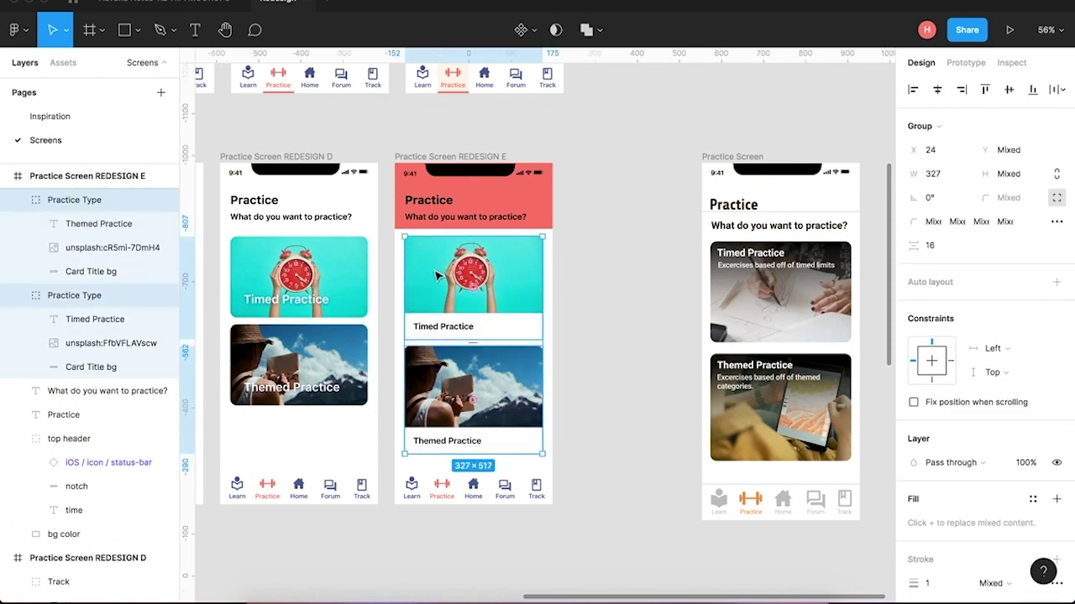
left_click_drag(432, 283, 432, 282)
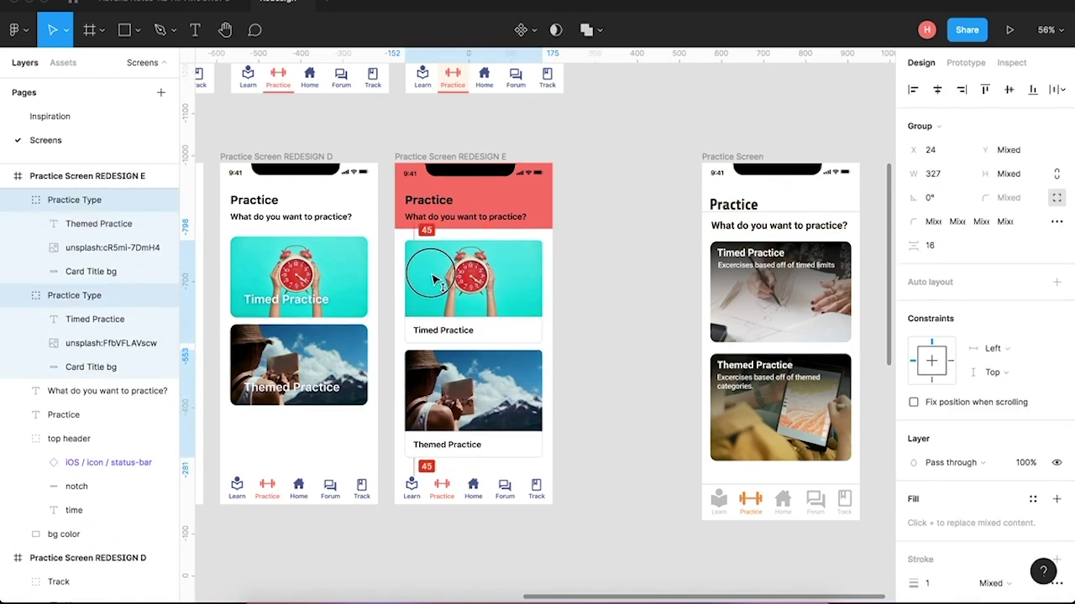
left_click(568, 240)
scroll(540, 241, "up", 5)
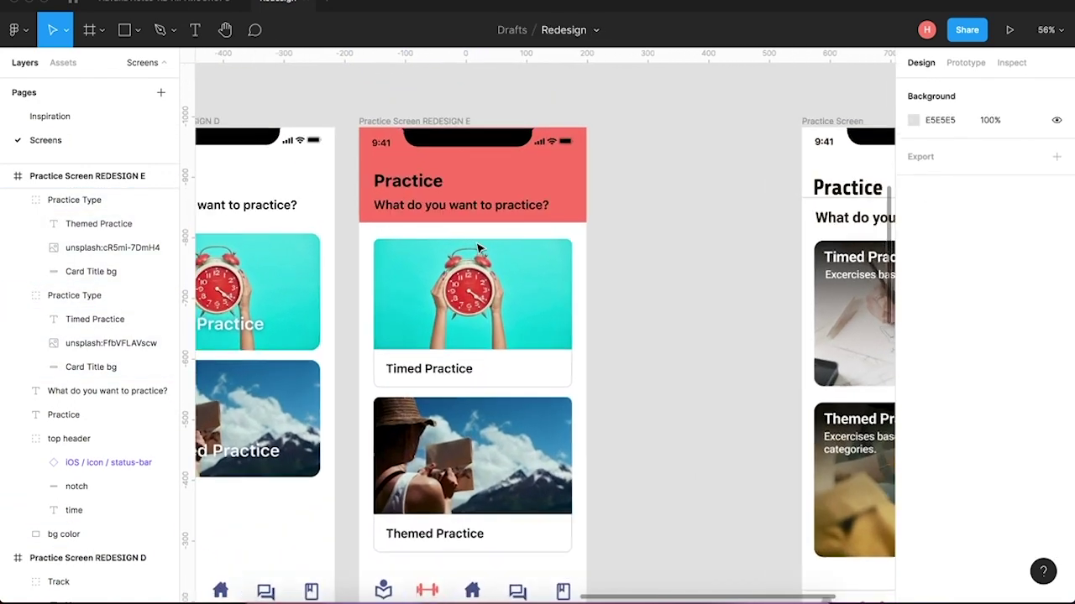
Copy CCD1E4 from the Color Hunt palette in Chrome and apply it in Figma as the fill of REDESIGN E's bg color rectangle.
left_click(574, 220)
scroll(522, 227, "up", 6)
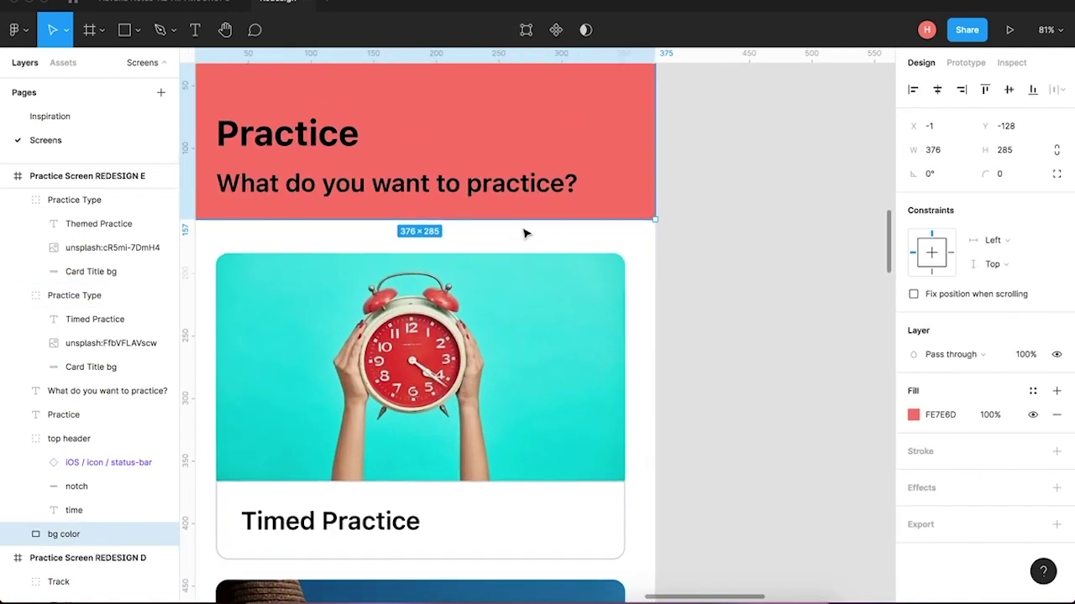
scroll(542, 243, "down", 8)
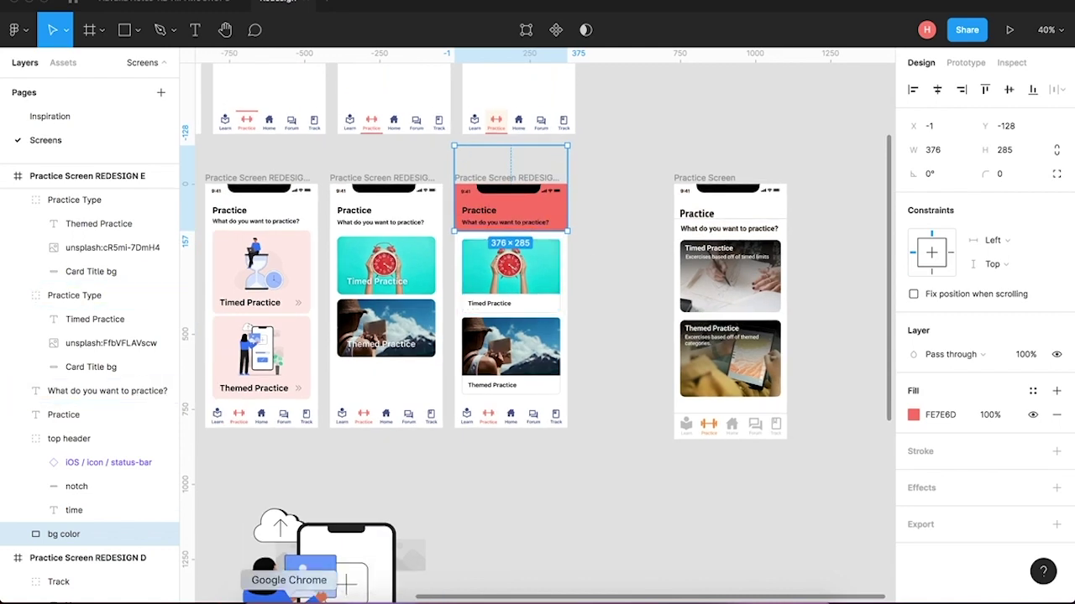
left_click(288, 591)
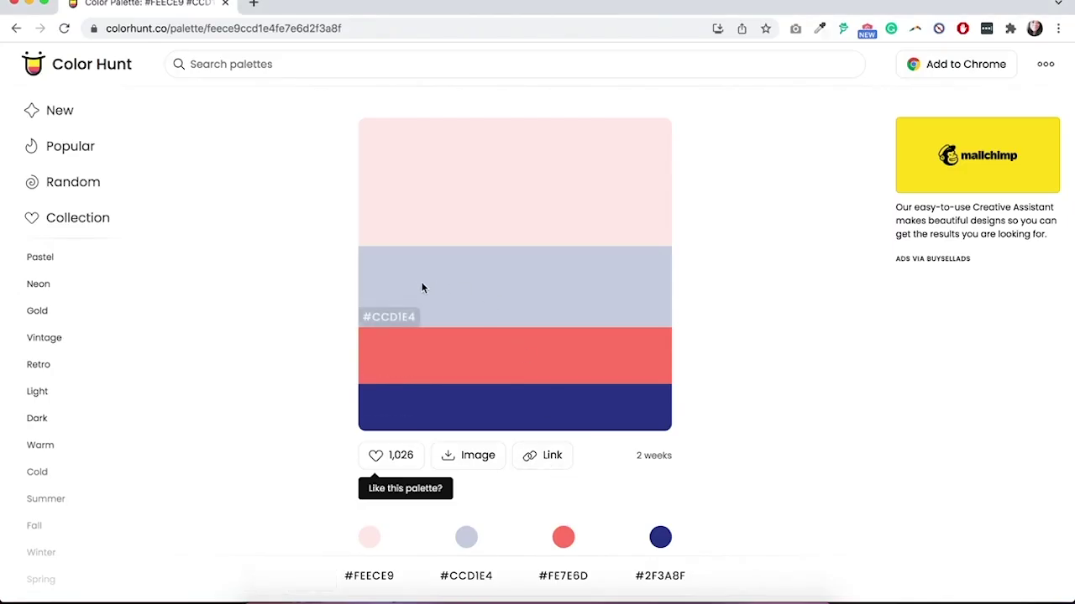
left_click(393, 323)
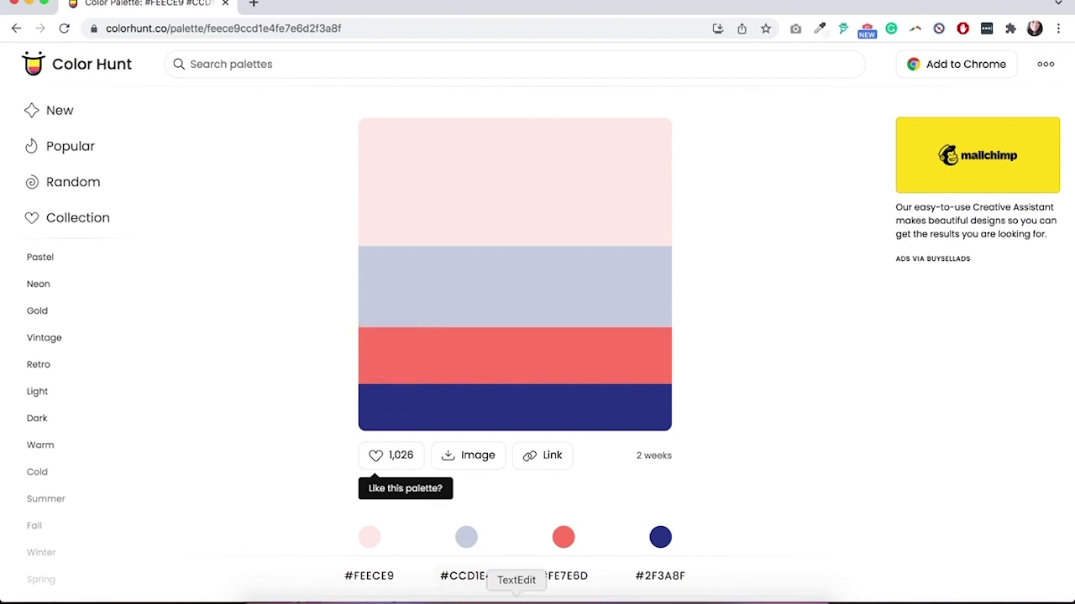
left_click(601, 592)
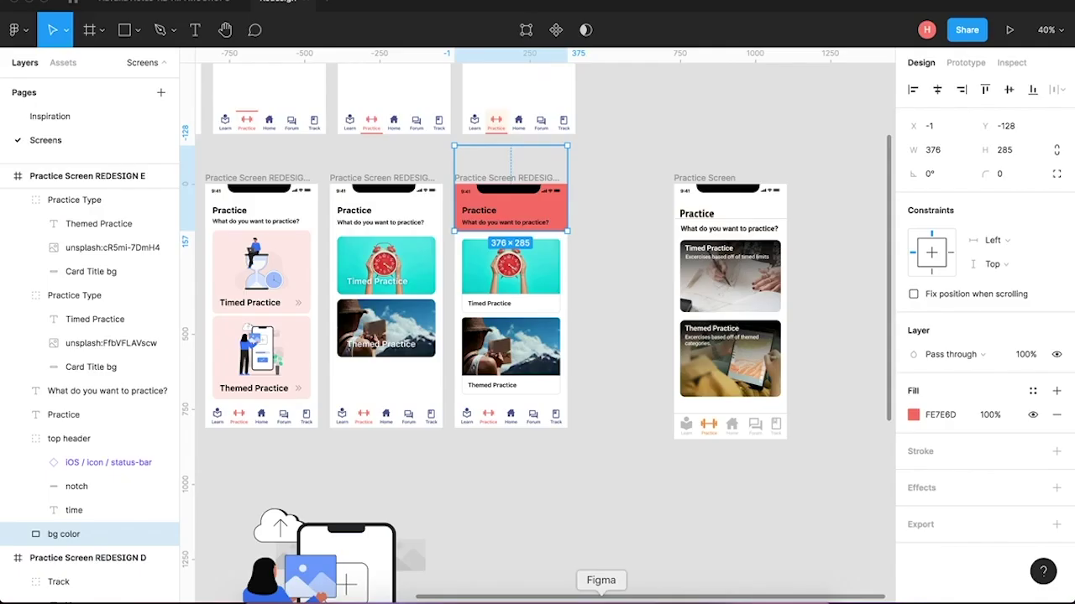
left_click(942, 418)
key("Return")
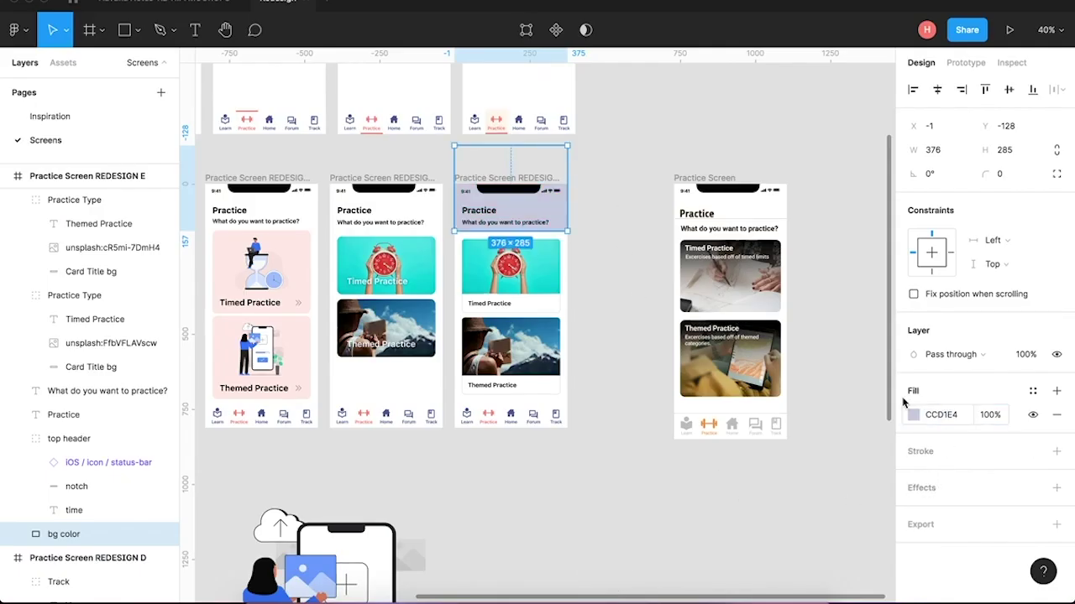
Delete the bg color rectangle behind REDESIGN E's header.
left_click(638, 314)
scroll(638, 313, "up", 1)
scroll(638, 313, "up", 5)
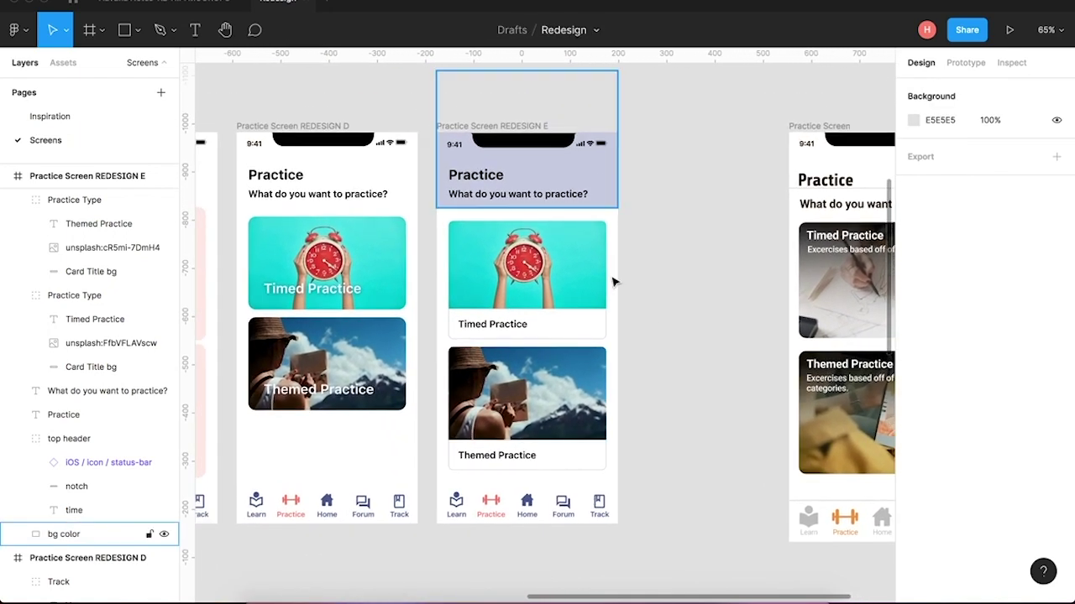
left_click(608, 210)
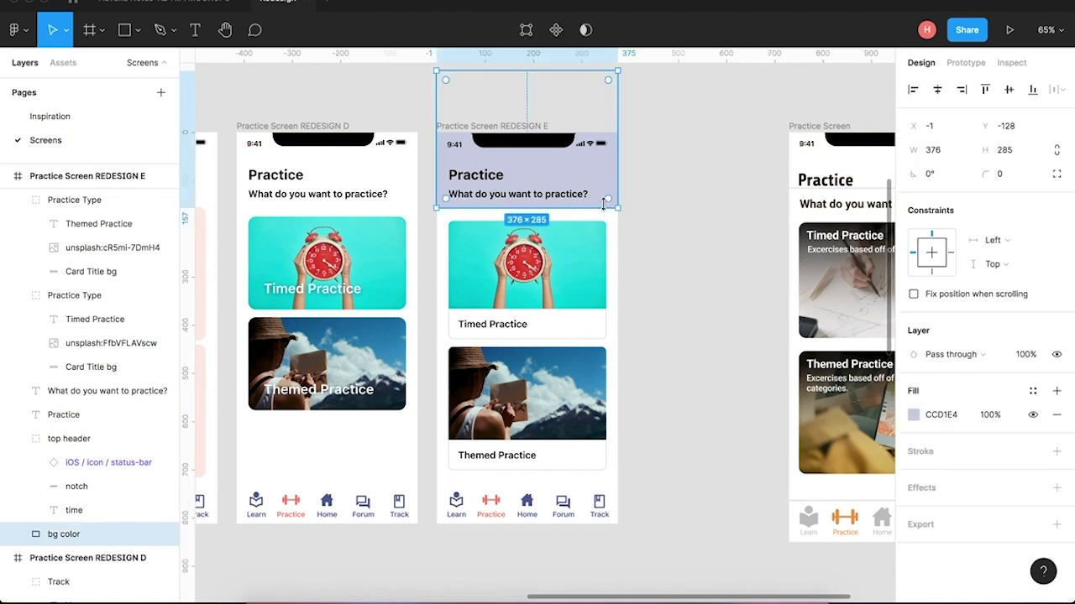
key("Delete")
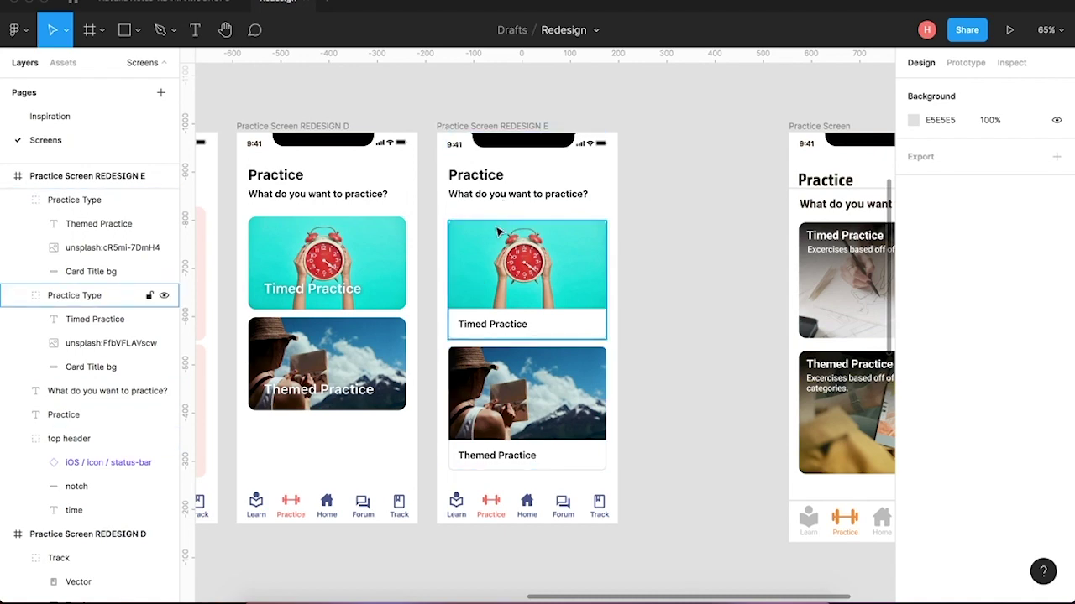
Examine the mobile app reference images on the Inspiration page for header and card styling, and return to the Screens page.
left_click(63, 118)
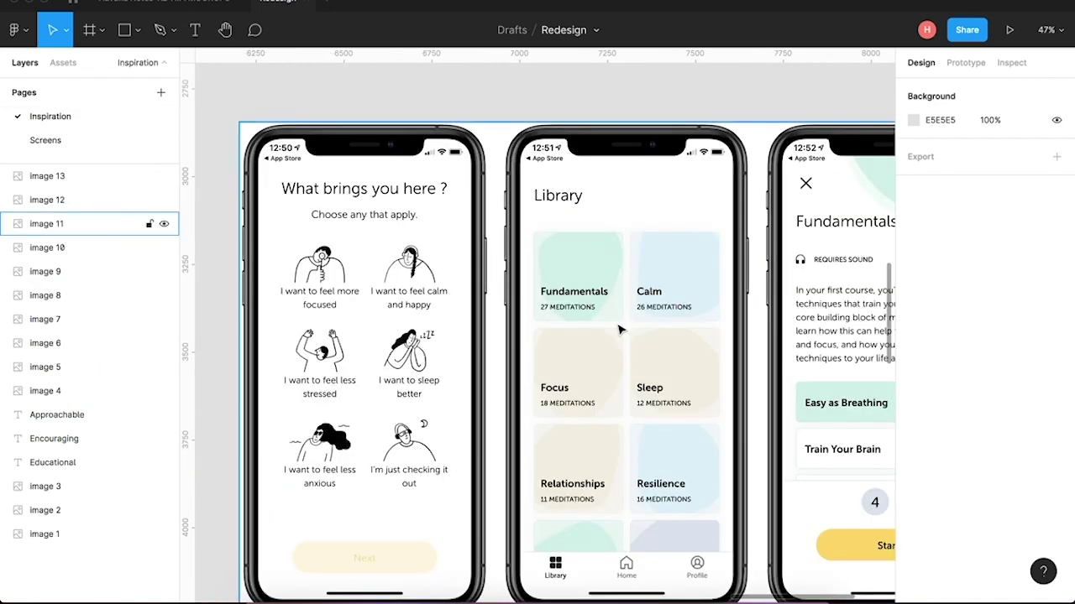
scroll(620, 328, "down", 3)
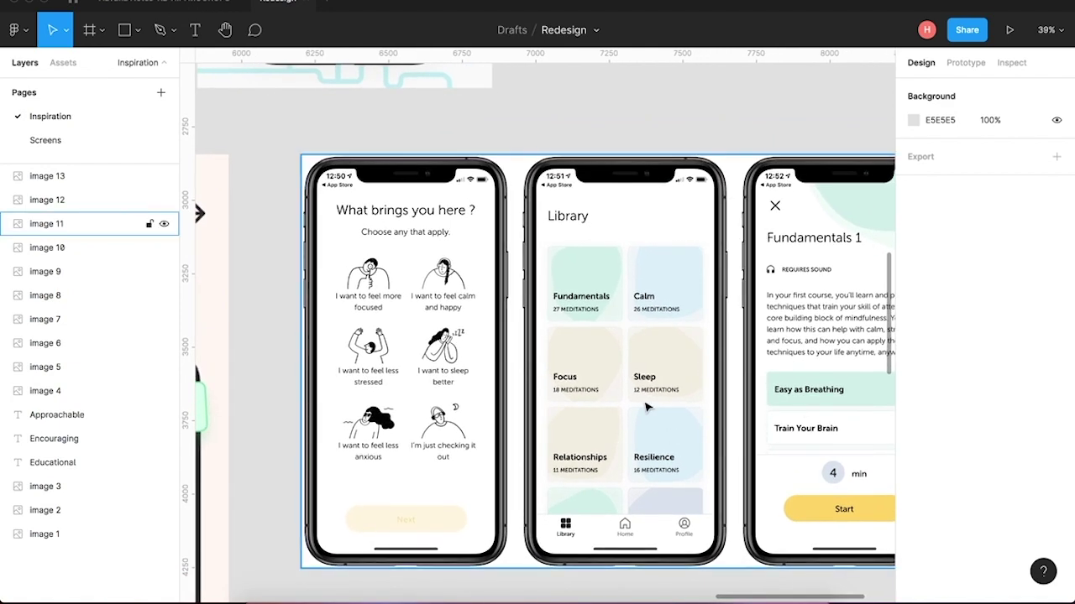
scroll(729, 439, "right", 5)
scroll(648, 409, "down", 5)
scroll(648, 409, "down", 3)
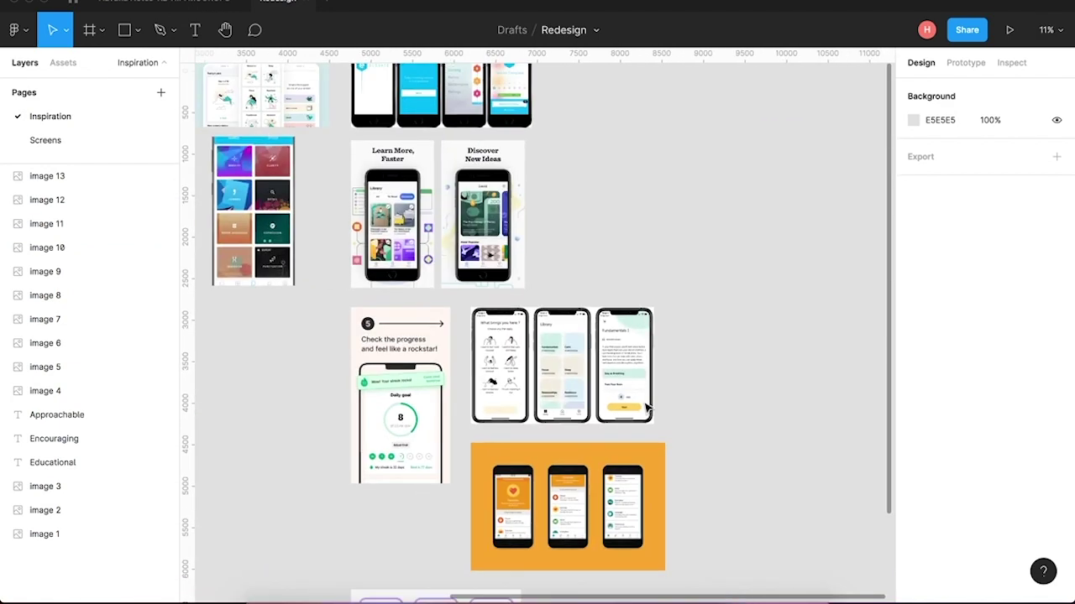
scroll(647, 409, "up", 5)
scroll(647, 408, "up", 1)
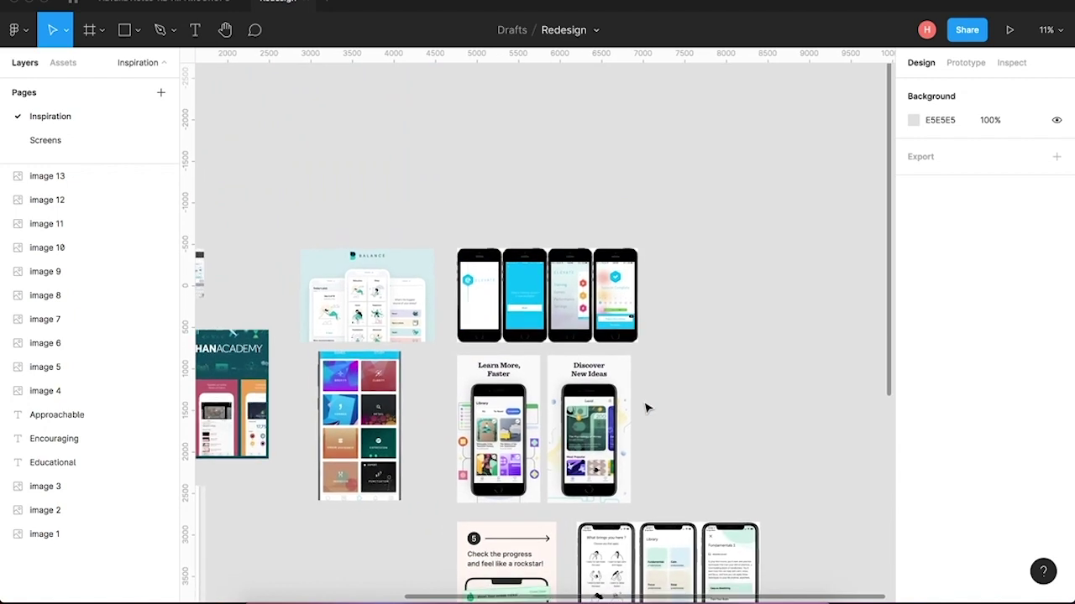
scroll(646, 409, "down", 5)
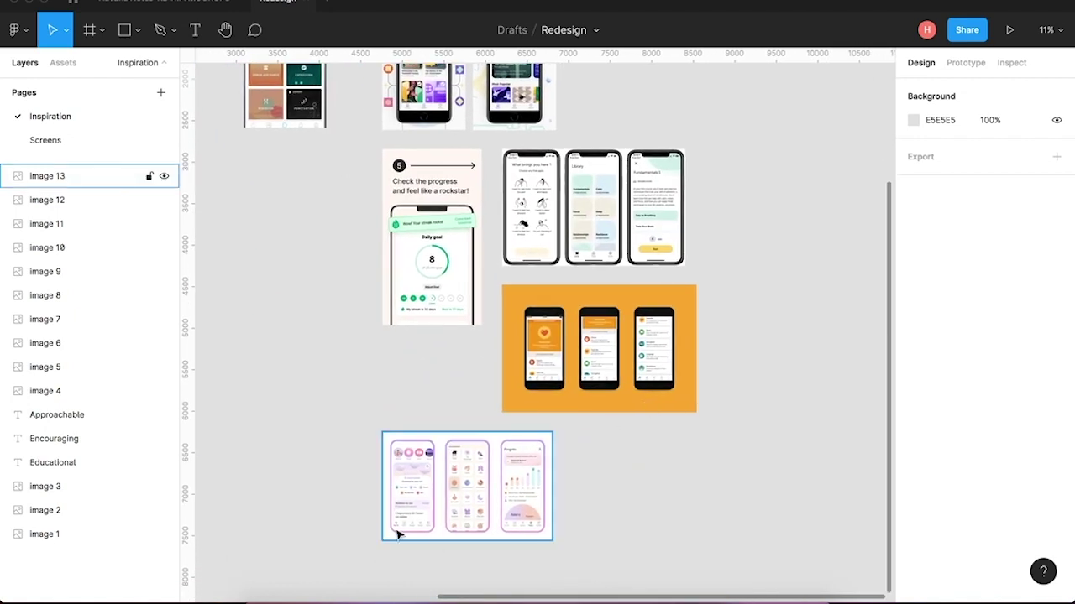
scroll(398, 530, "up", 10)
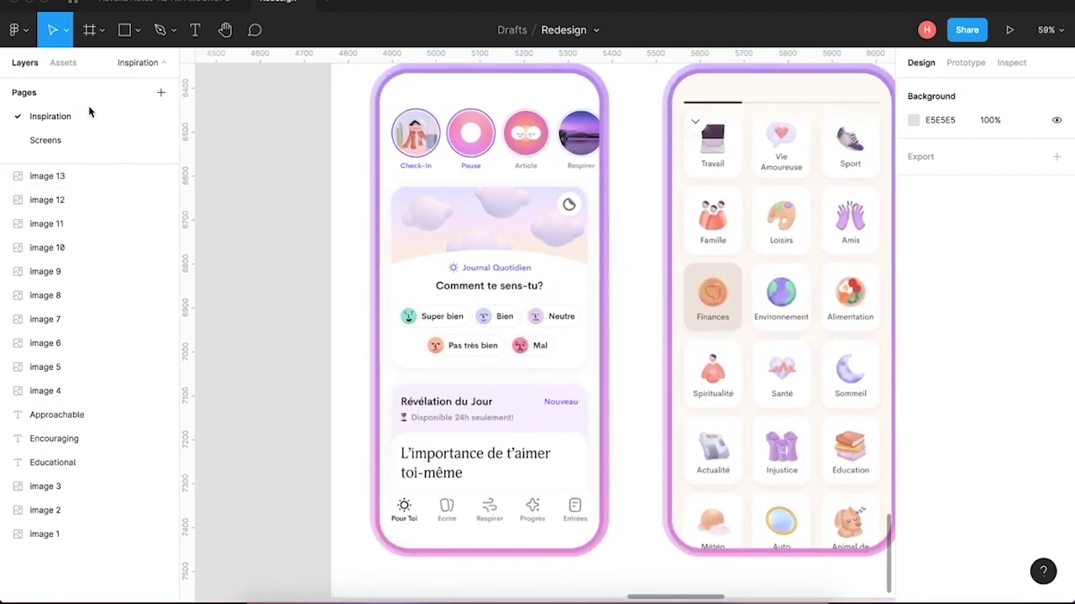
left_click(56, 140)
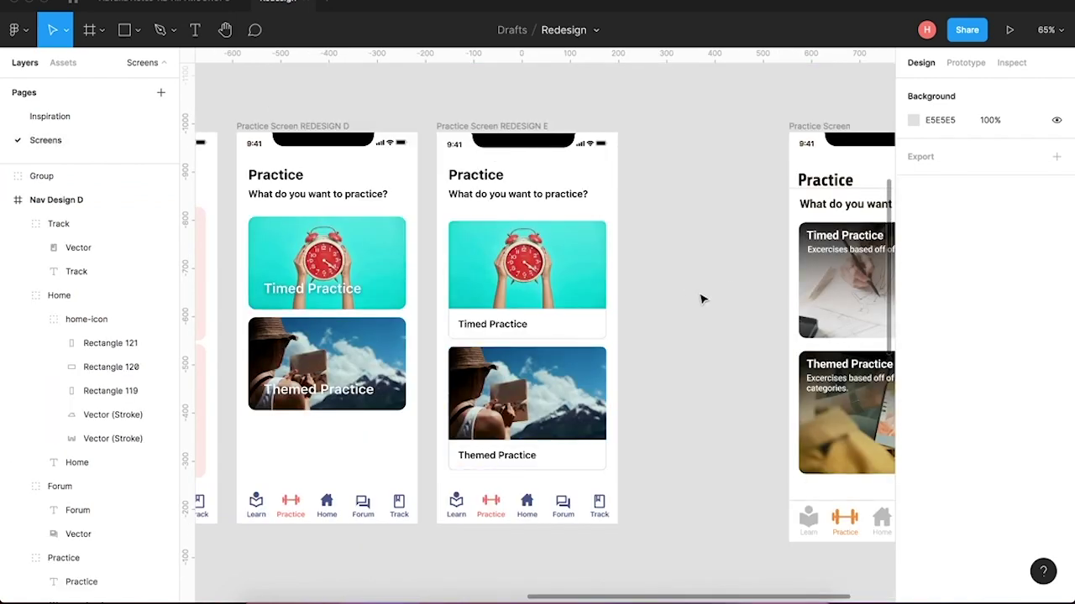
Move the REDESIGN D and REDESIGN E frames together to the right, opening a gap after REDESIGN C.
scroll(687, 295, "right", 4)
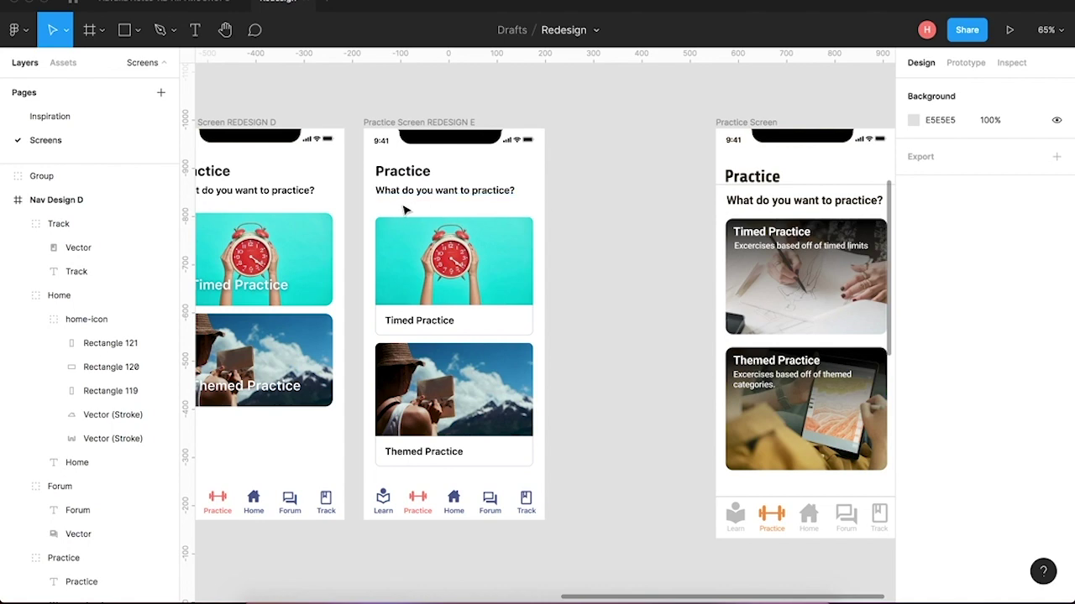
scroll(404, 210, "up", 5)
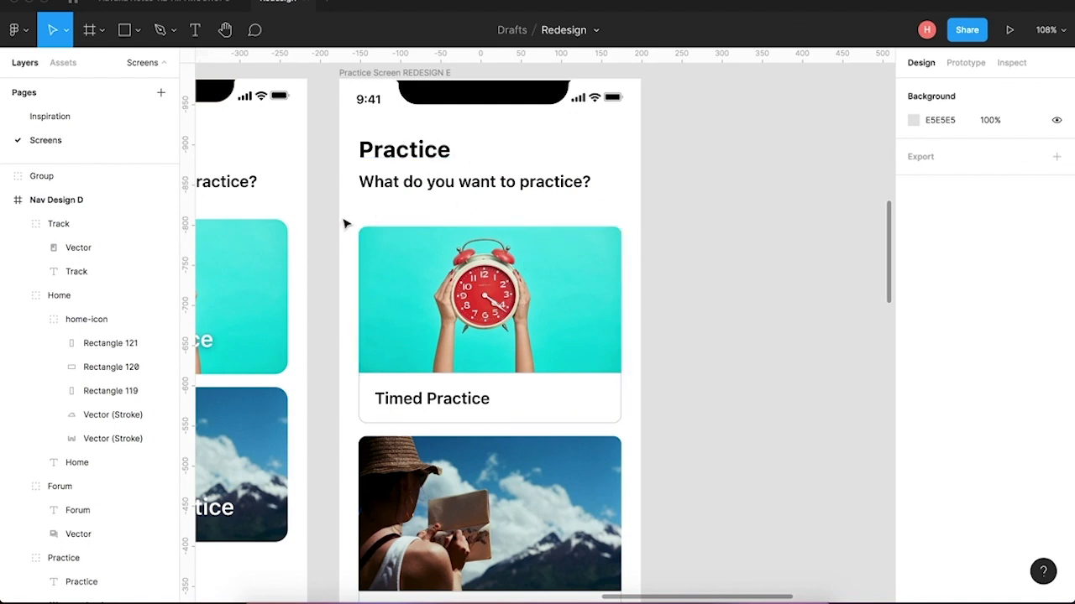
scroll(456, 221, "down", 6)
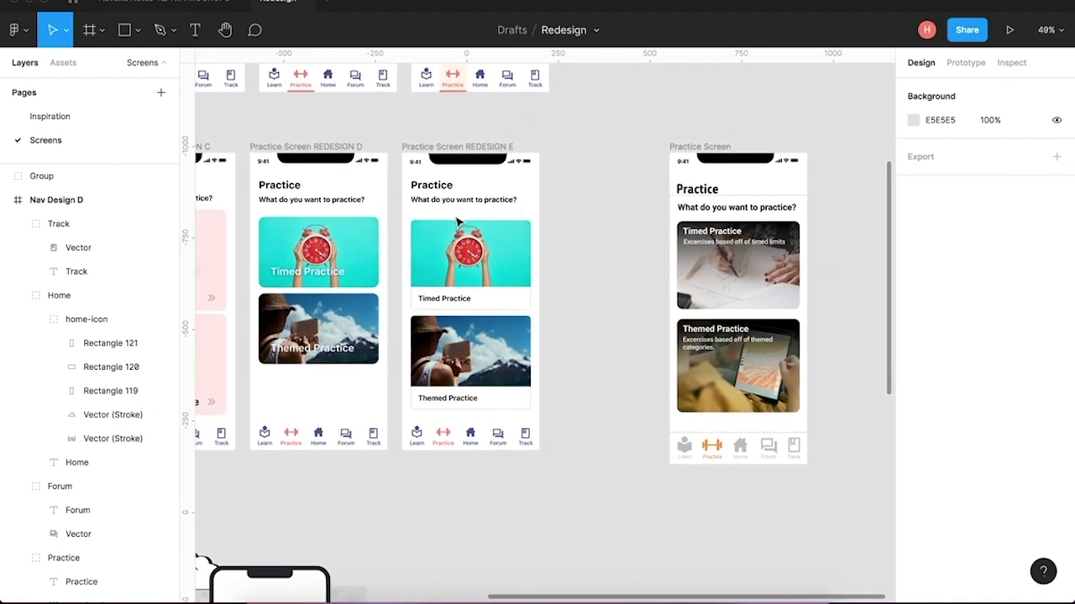
left_click(534, 124)
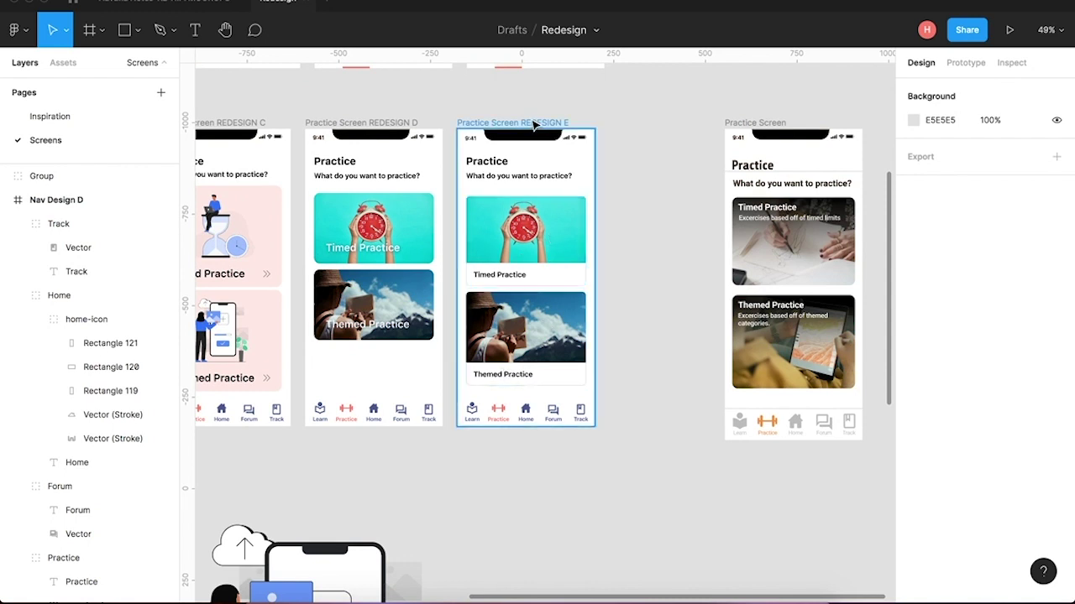
left_click(384, 128, "shift")
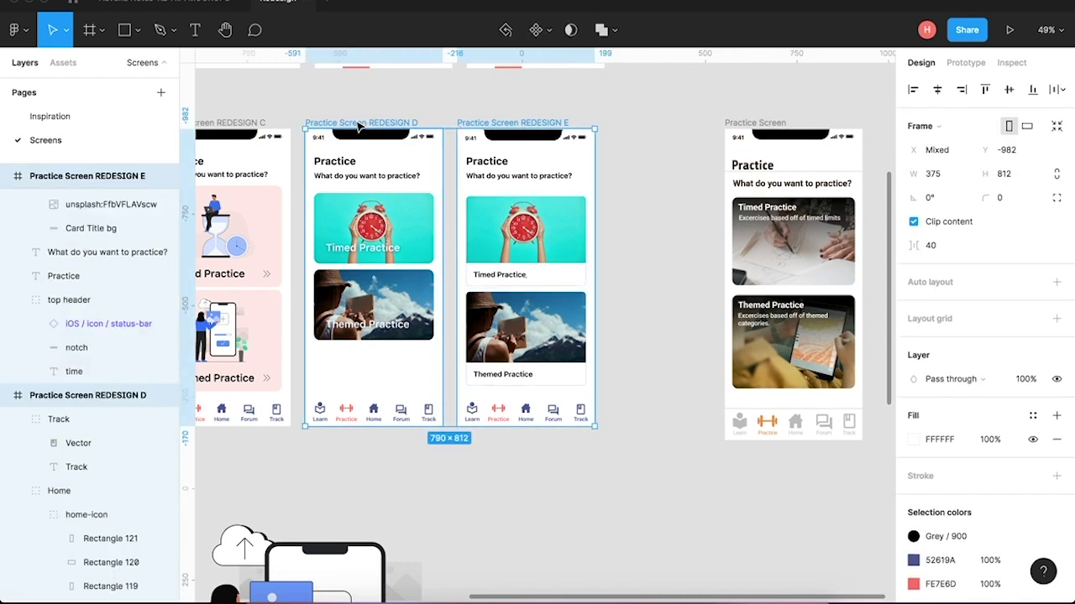
left_click_drag(371, 126, 485, 123)
left_click(352, 248)
Move the original Practice Screen frame to the start of the redesign row, to the left of REDESIGN A.
scroll(353, 248, "left", 8)
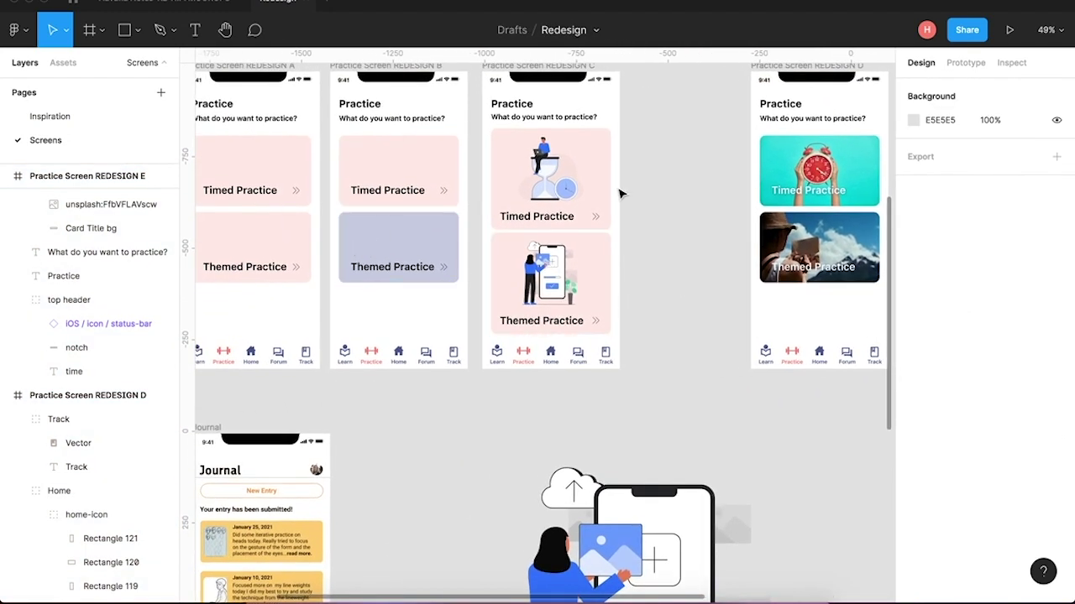
scroll(620, 194, "up", 5)
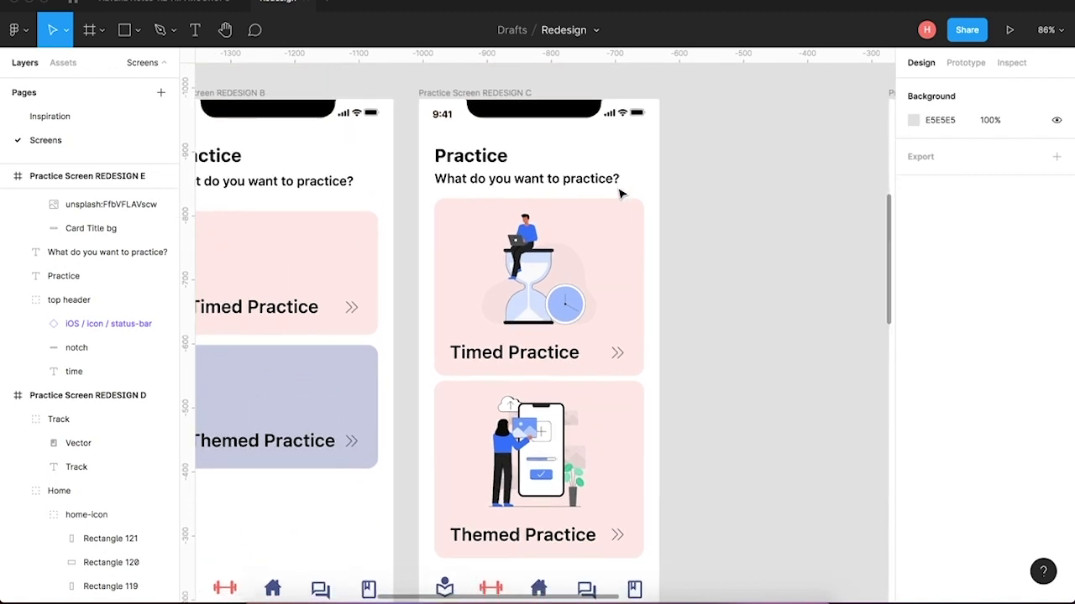
scroll(620, 194, "down", 1)
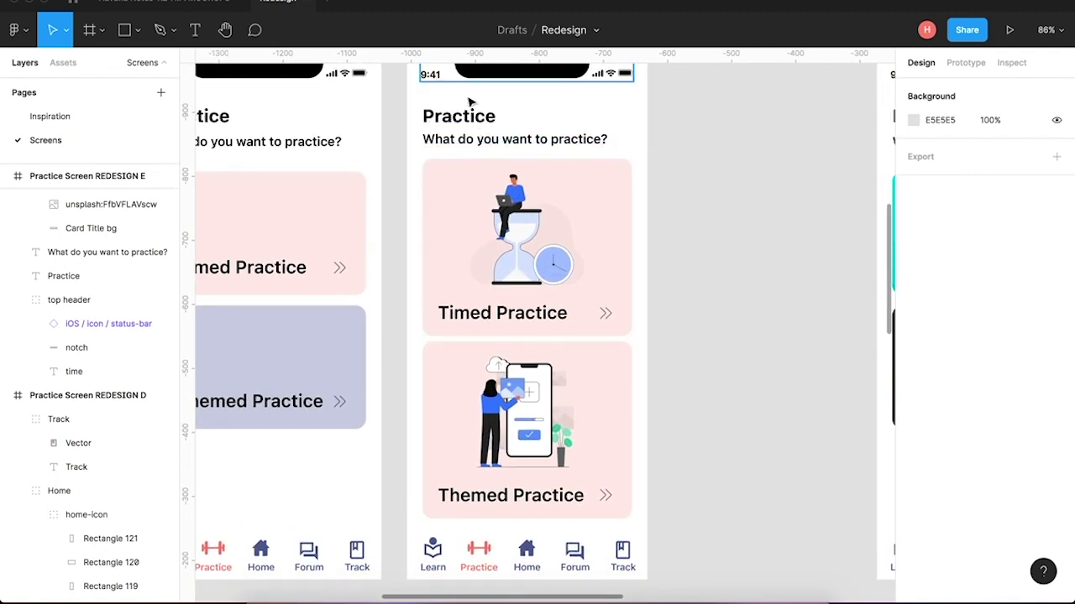
scroll(760, 233, "down", 5)
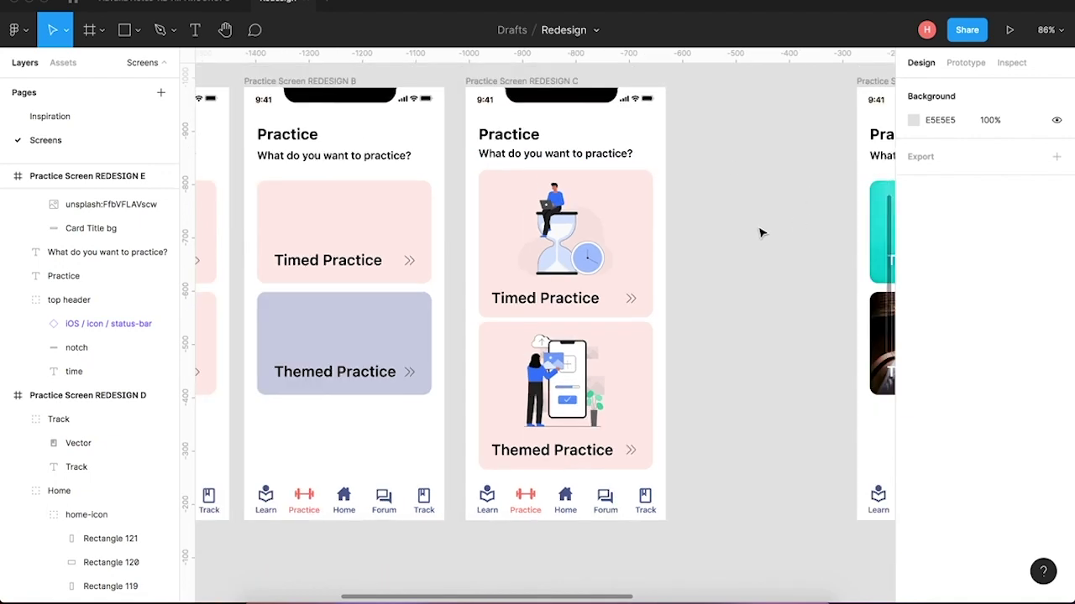
scroll(761, 234, "right", 5)
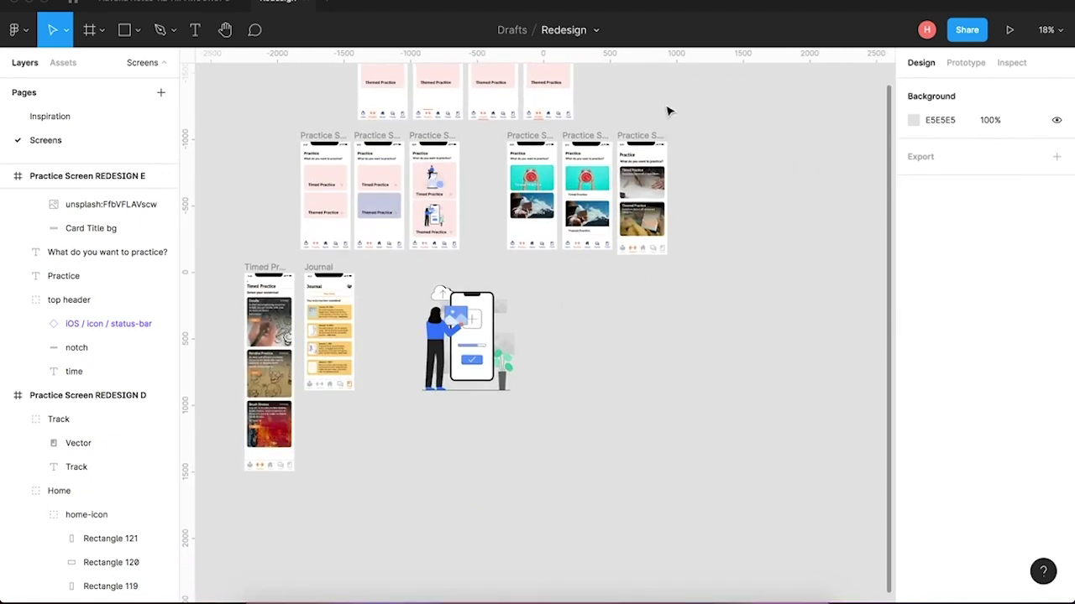
left_click(638, 135)
left_click_drag(265, 138, 264, 127)
Shift the REDESIGN D and REDESIGN E frames further right together to widen the space after REDESIGN C.
left_click(541, 135)
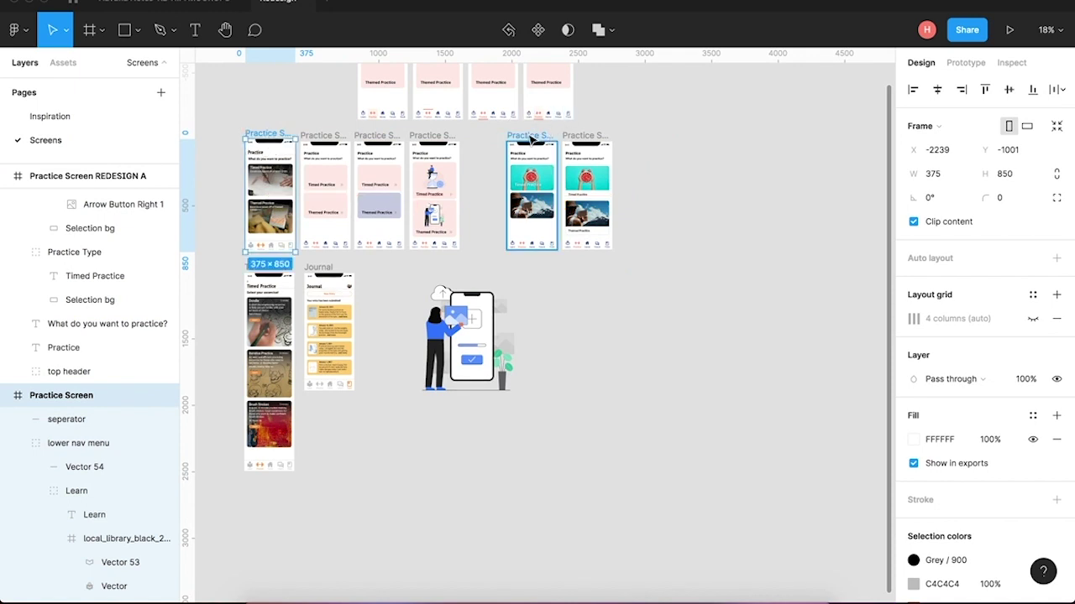
left_click(567, 137, "shift")
left_click_drag(567, 137, 629, 137)
Duplicate the REDESIGN C frame and place the copy directly to its right in the same row.
scroll(445, 139, "up", 5)
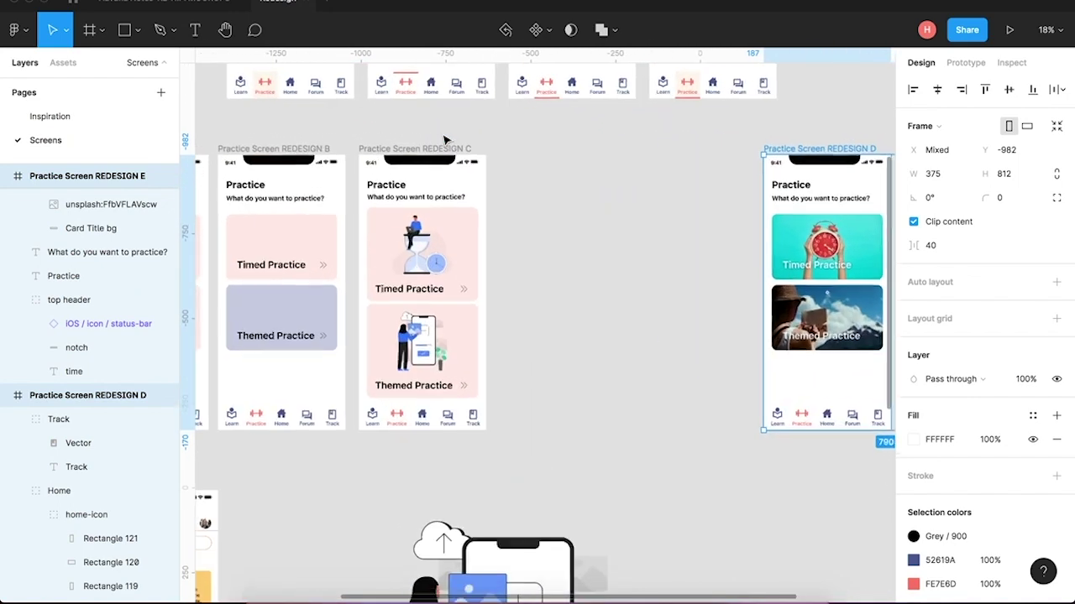
left_click(432, 152)
left_click_drag(433, 152, 574, 145)
left_click(638, 451)
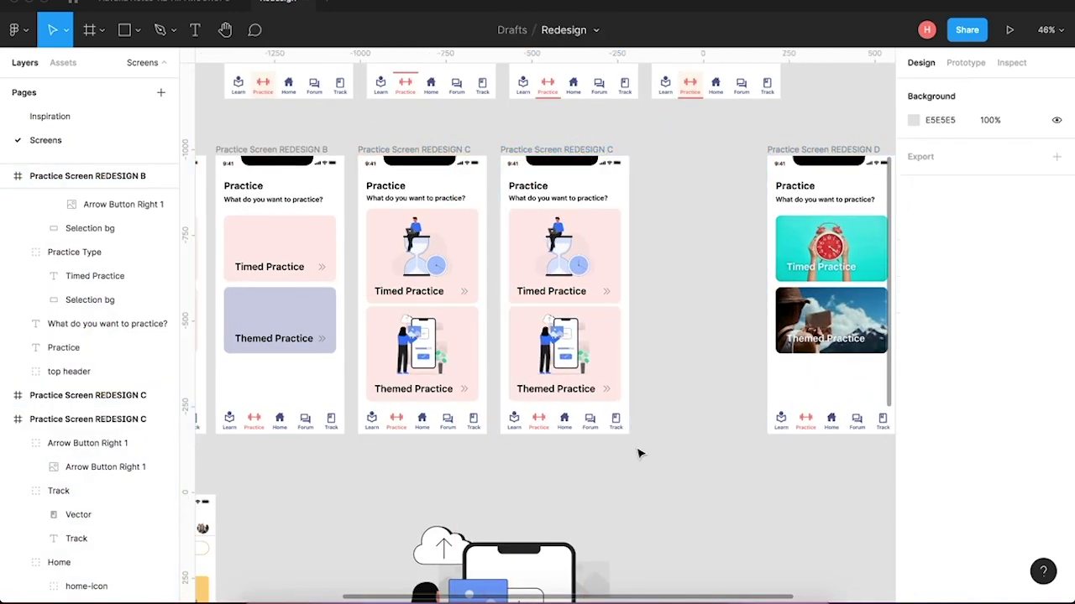
Set the fill of both Selection bg card rectangles in the REDESIGN C copy to FFFFFF.
scroll(603, 452, "up", 5)
scroll(602, 455, "up", 4)
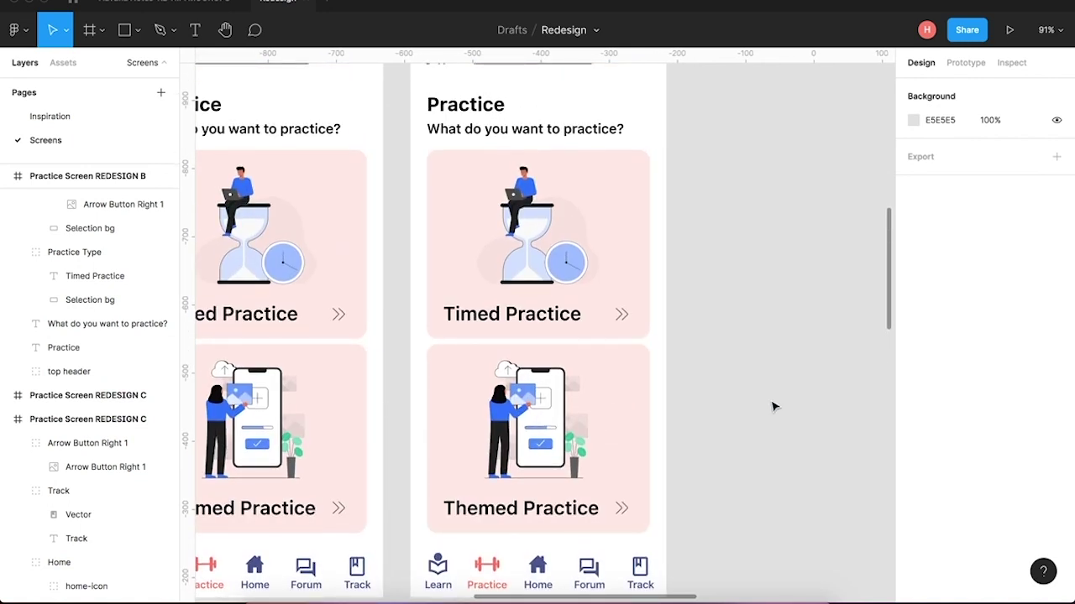
left_click(643, 389)
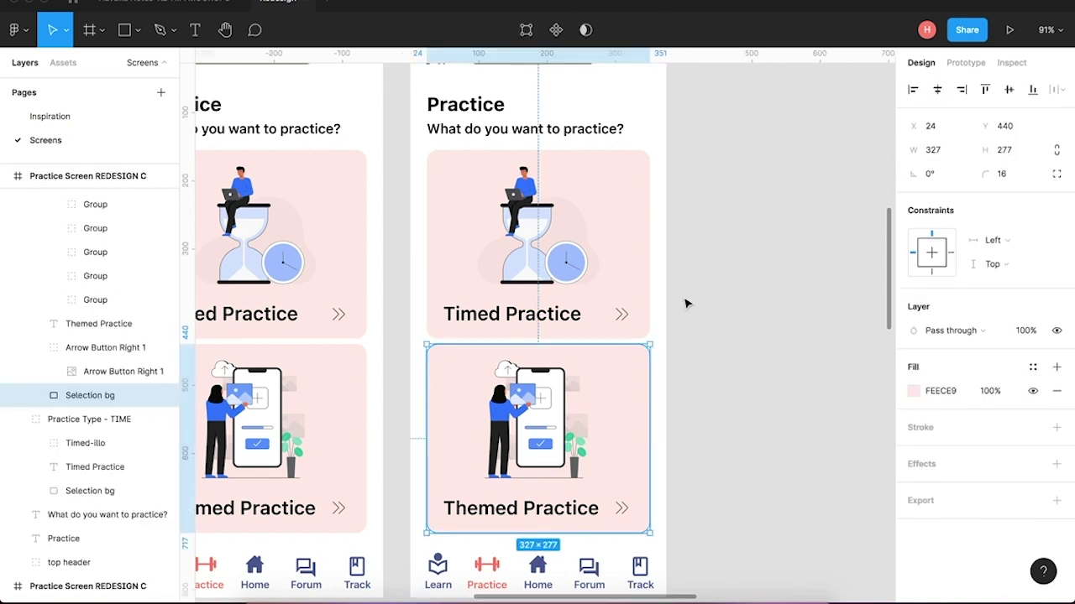
left_click(643, 267, "shift")
left_click(942, 391)
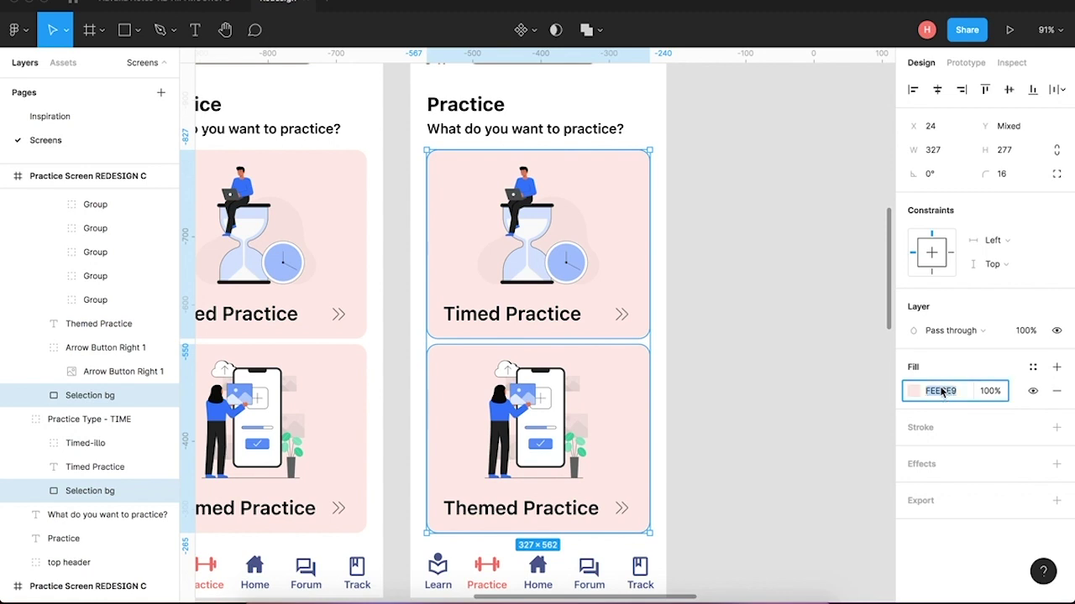
type("FFFFFF")
key("Return")
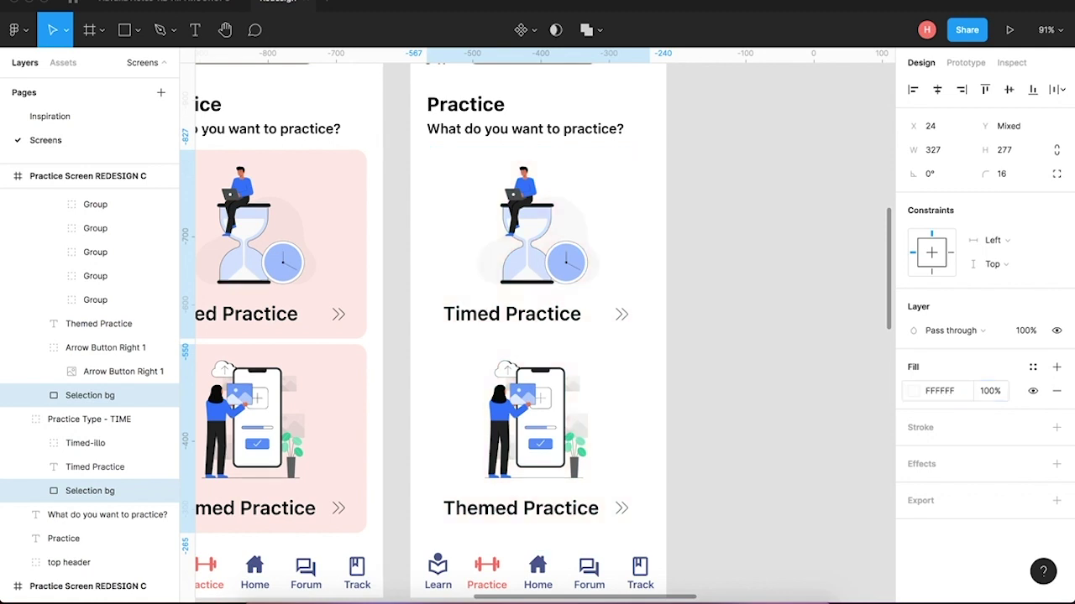
Add an inside stroke in FE7E6D with a weight of 3 to both Selection bg rectangles in the REDESIGN C copy.
left_click(924, 429)
left_click(933, 452)
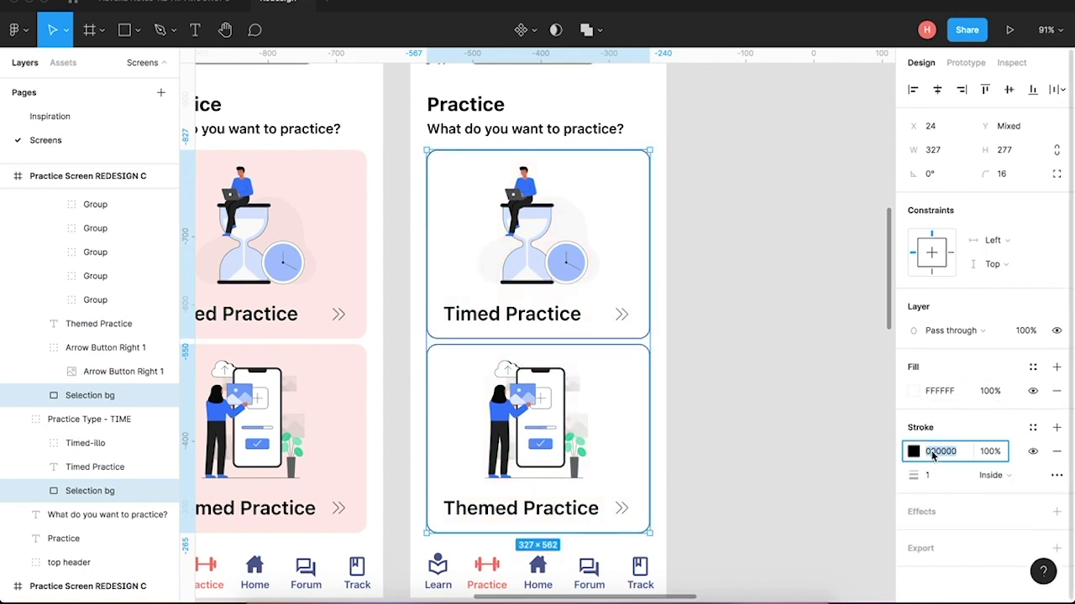
left_click(914, 453)
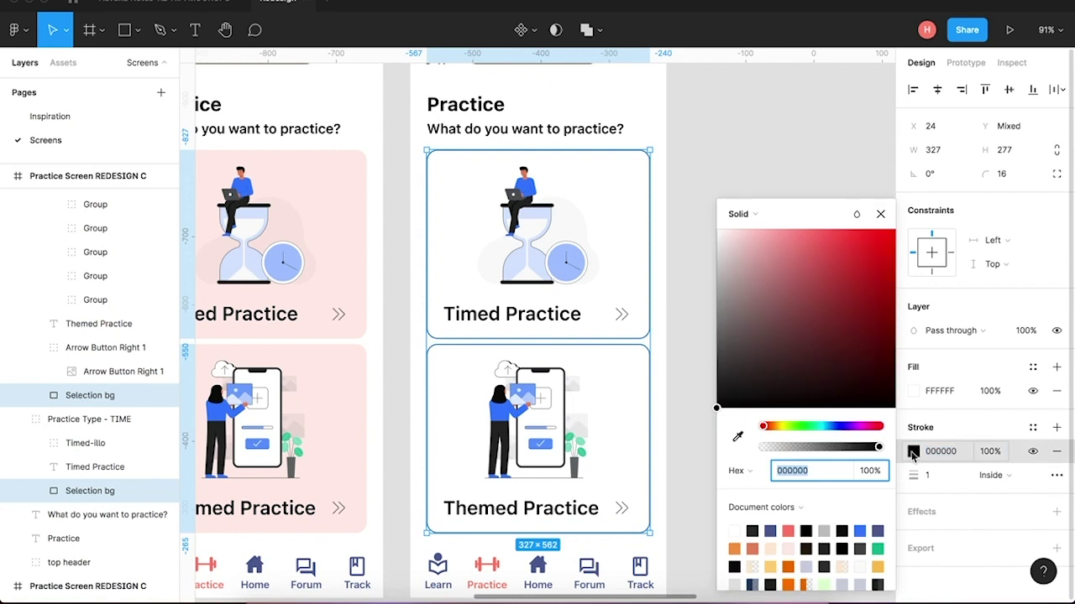
left_click(787, 530)
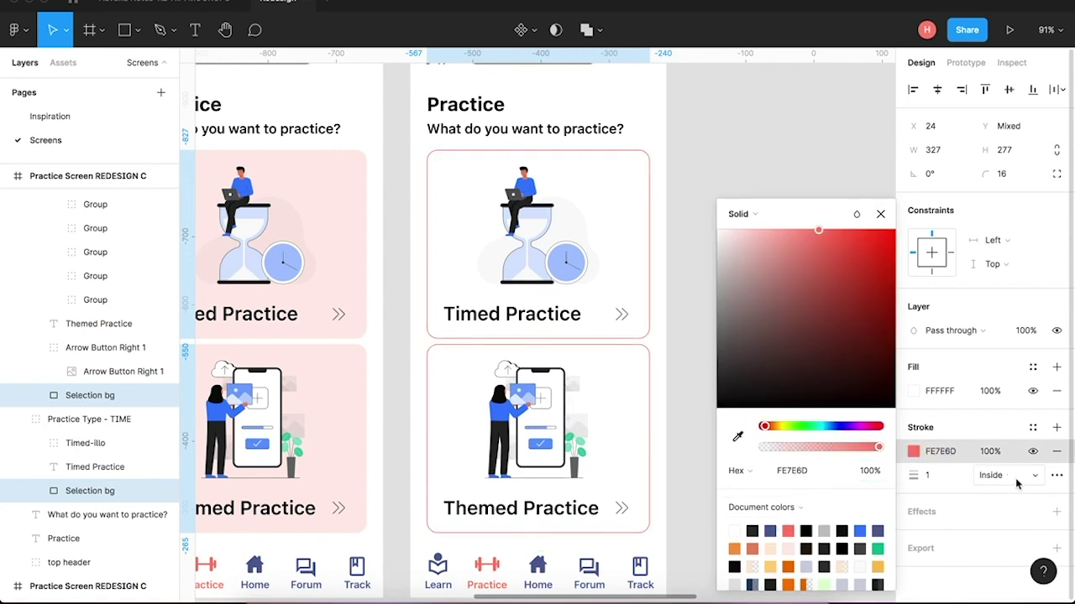
left_click(928, 476)
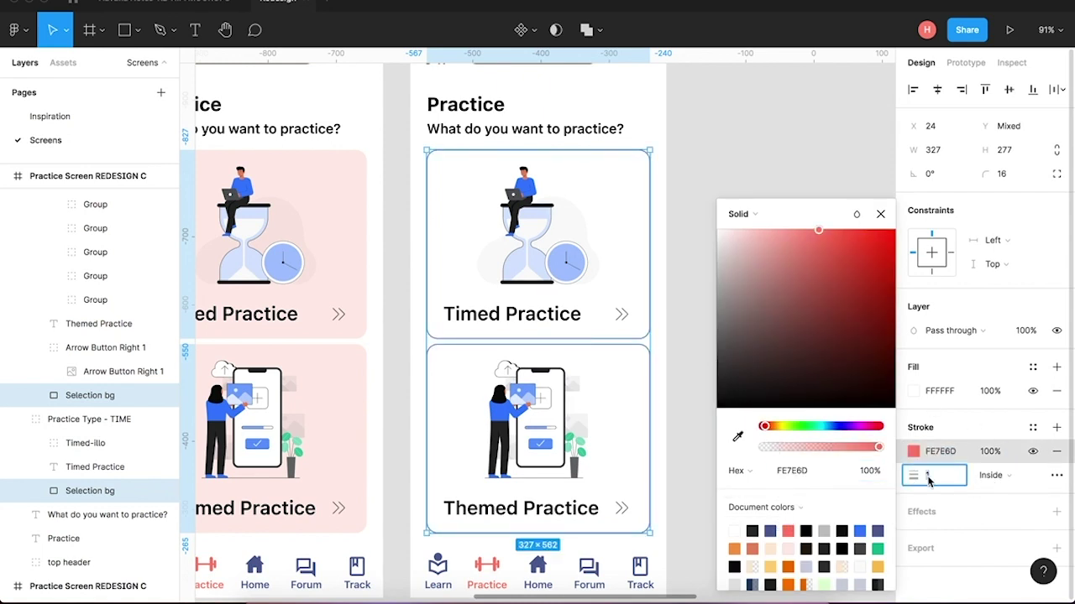
type("3")
key("Return")
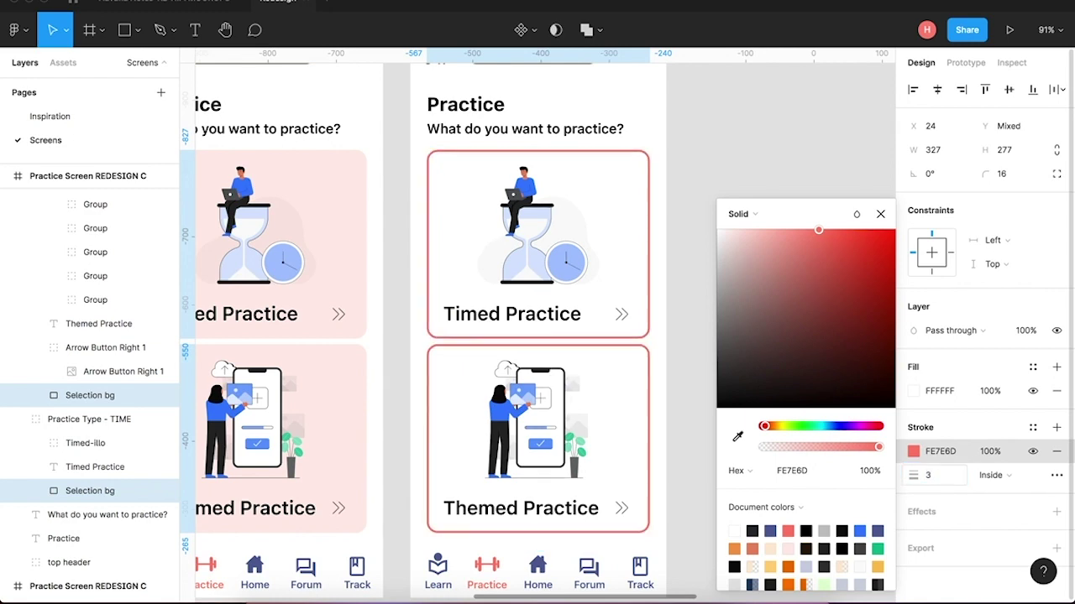
left_click(698, 415)
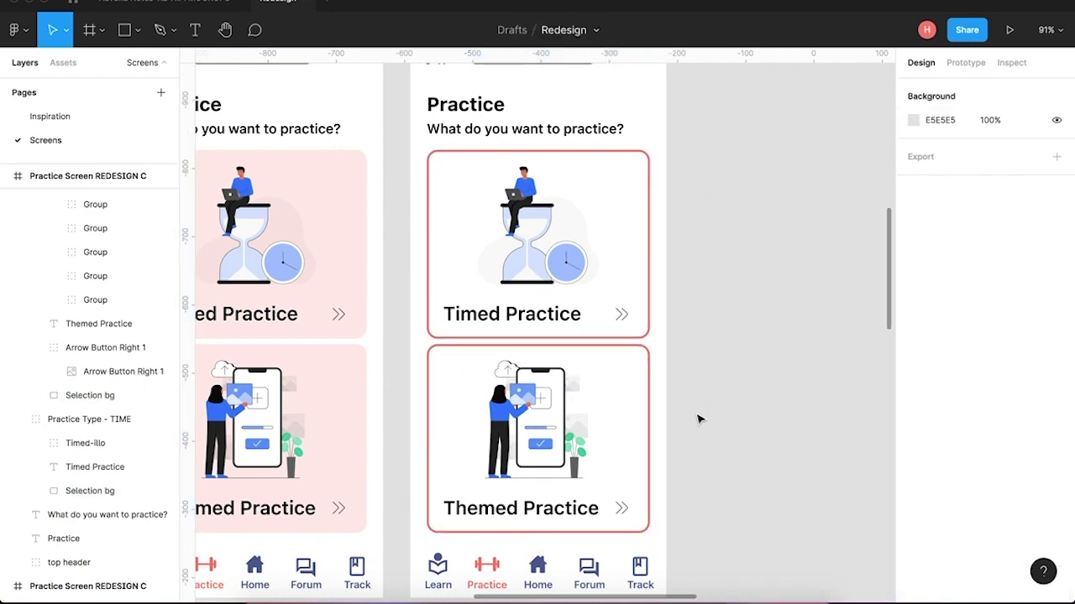
Set the stroke color of both practice type cards in the REDESIGN C copy to 52619A.
scroll(699, 418, "down", 2)
scroll(698, 418, "up", 3)
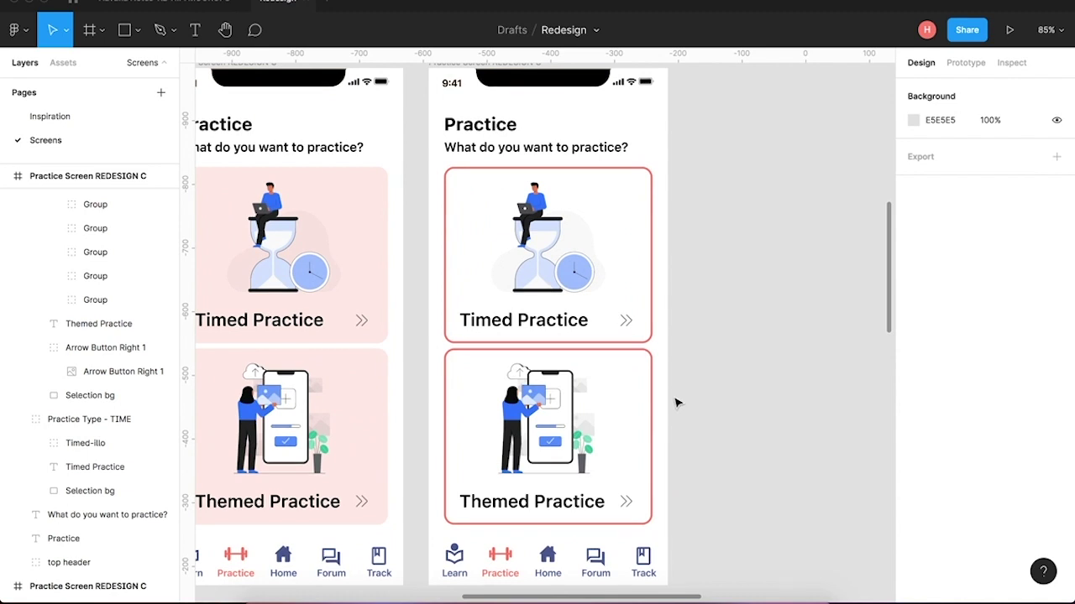
left_click(649, 397)
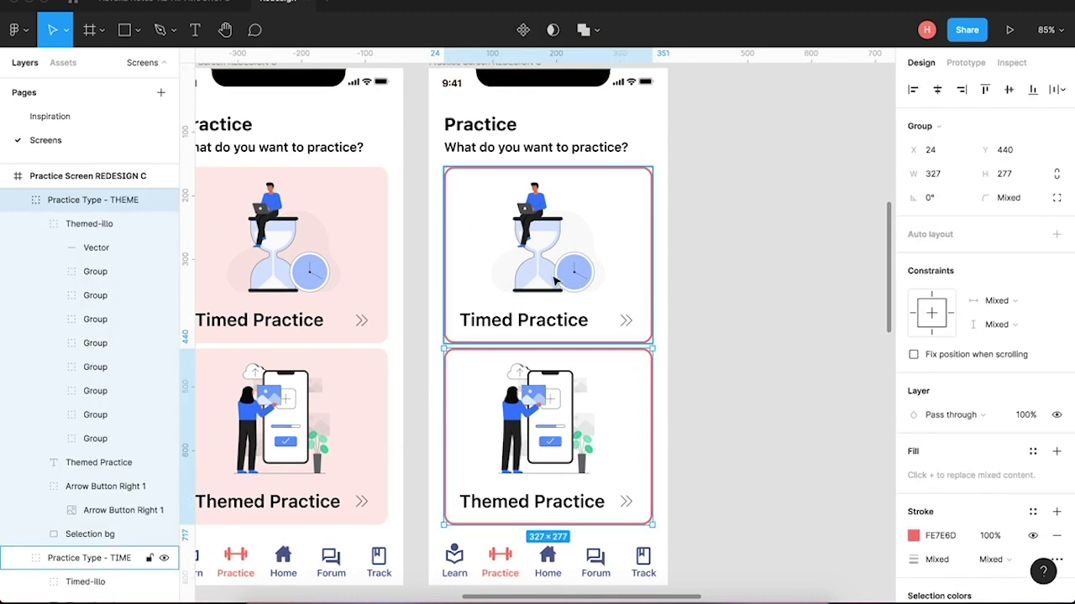
left_click(649, 280, "shift")
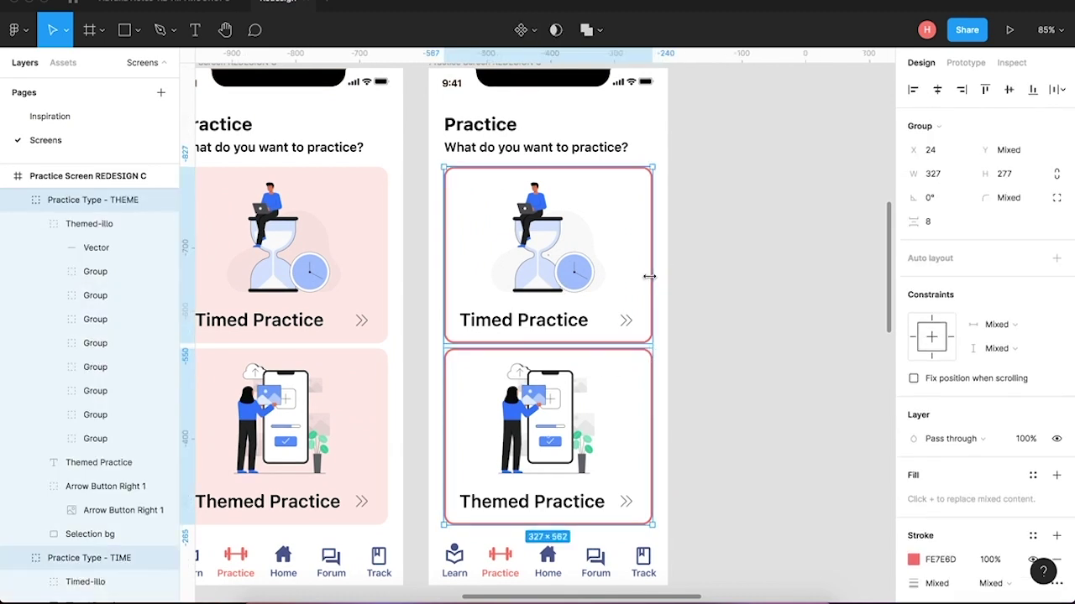
left_click(914, 559)
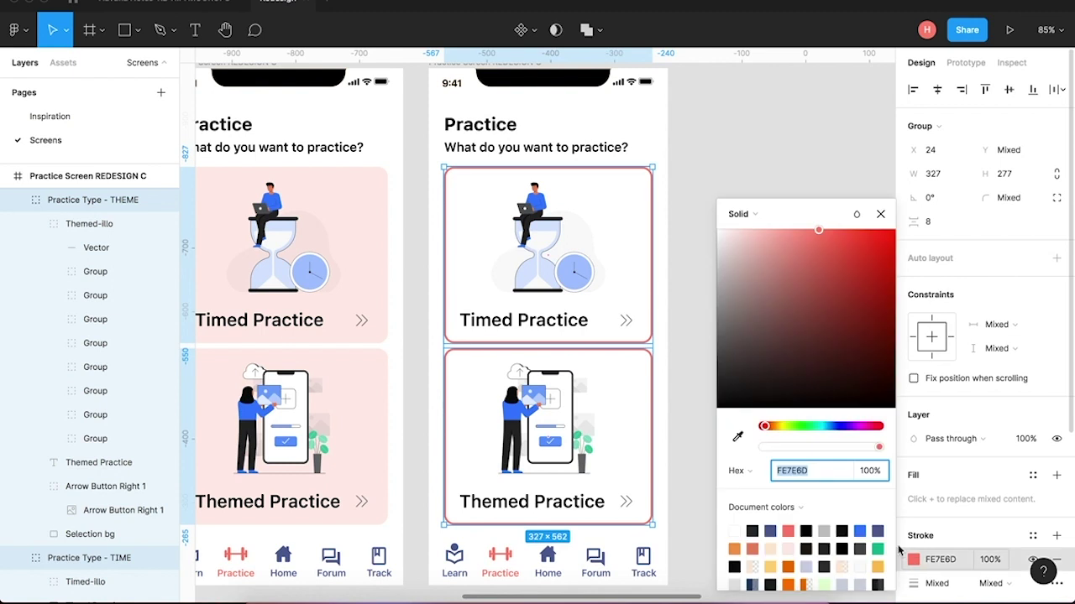
left_click(770, 531)
left_click(727, 353)
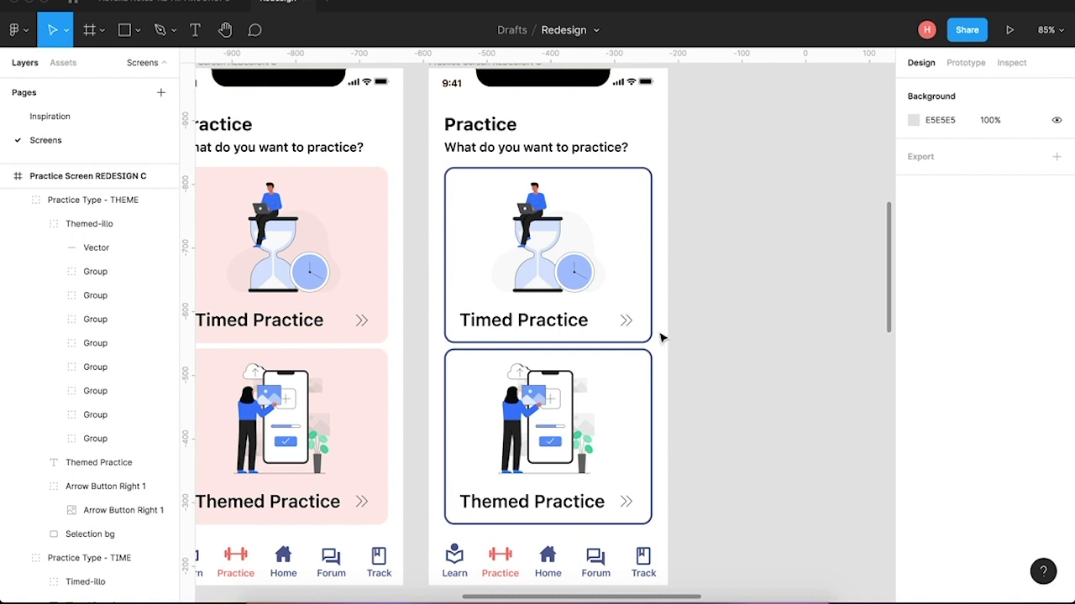
Delete the double-arrow icons from the Timed Practice and Themed Practice cards in the REDESIGN C copy.
left_click(628, 323)
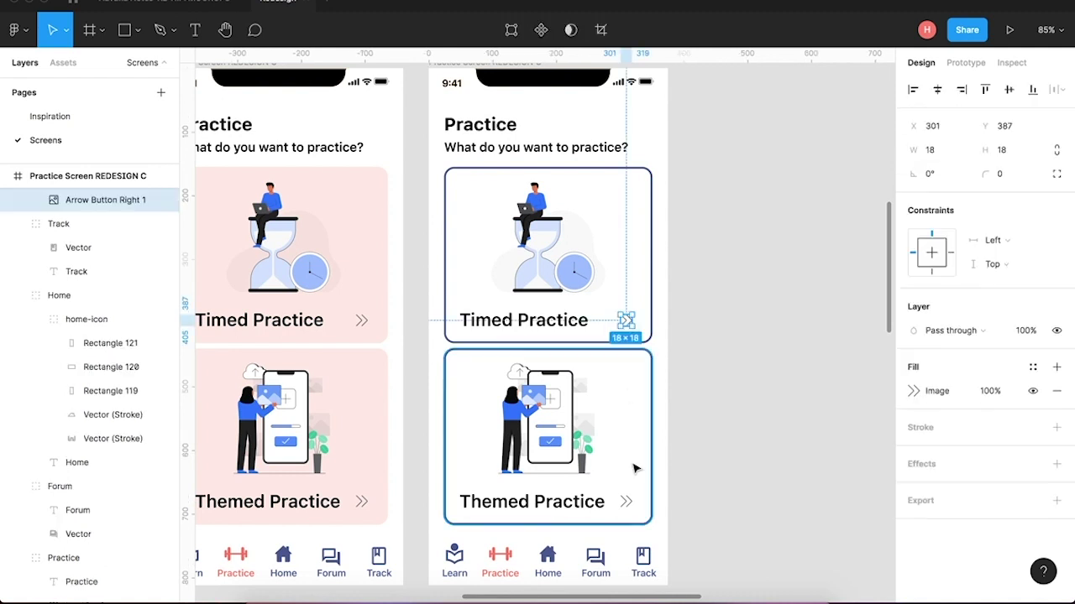
left_click(626, 502, "shift")
key("Delete")
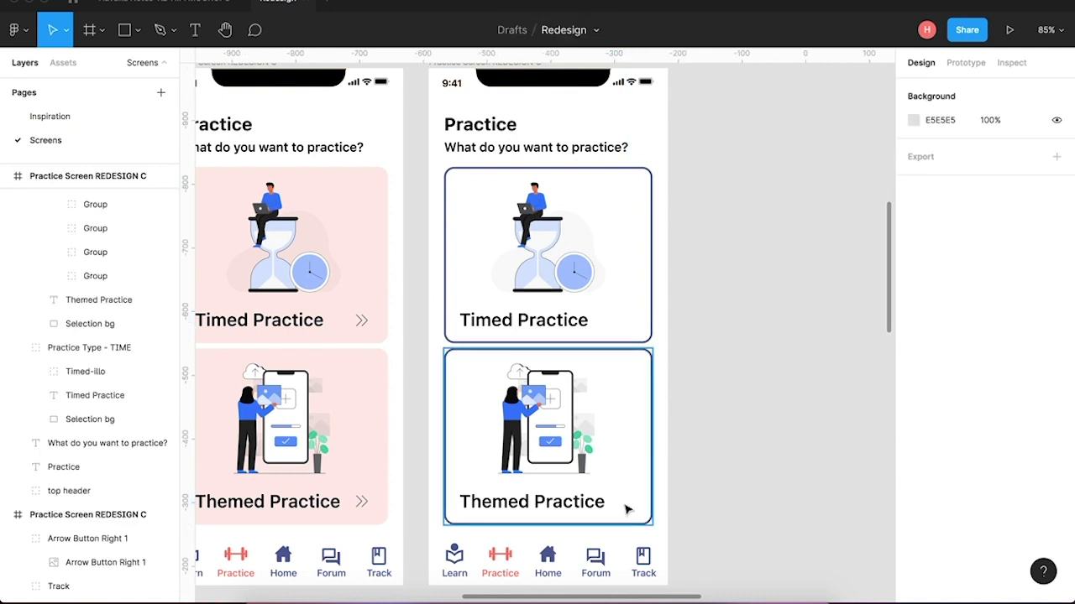
Center-align the Timed Practice and Themed Practice titles and move them together to X 71, centered within their cards.
left_click(576, 319)
double_click(554, 322)
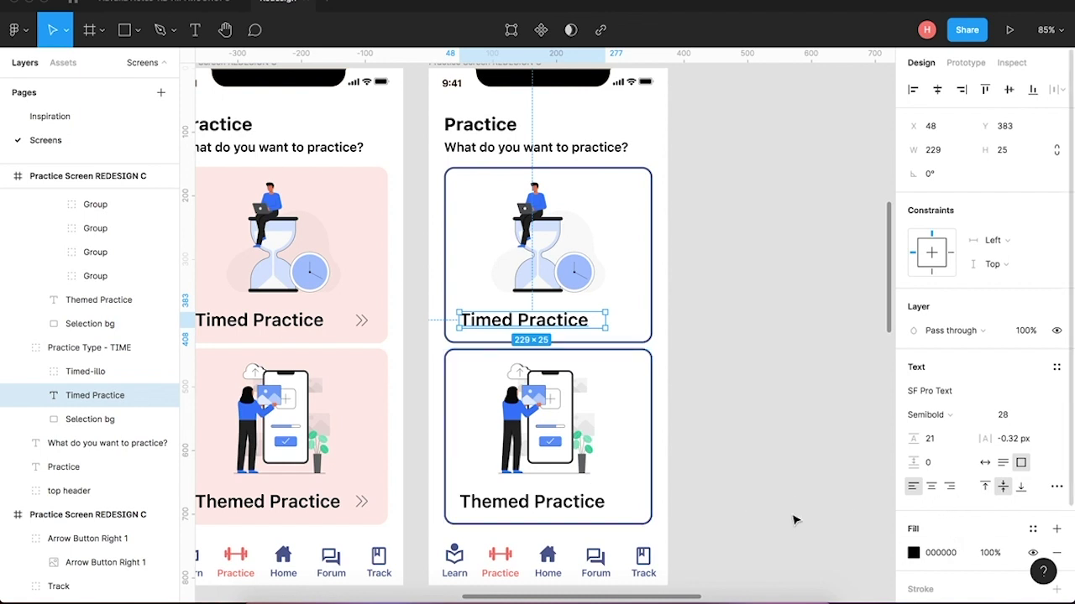
left_click(592, 504, "shift")
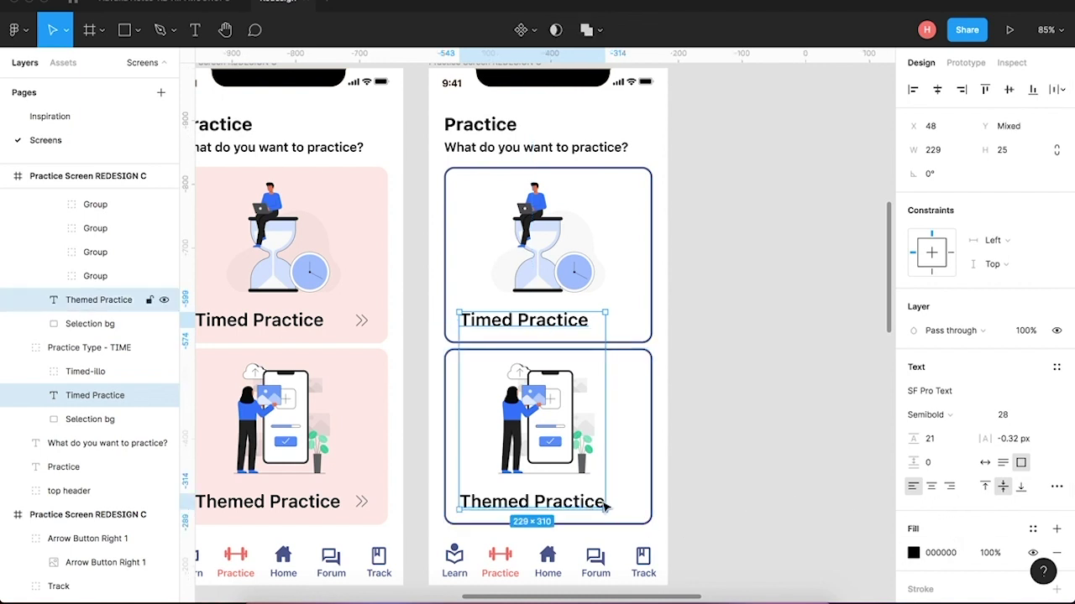
left_click(931, 485)
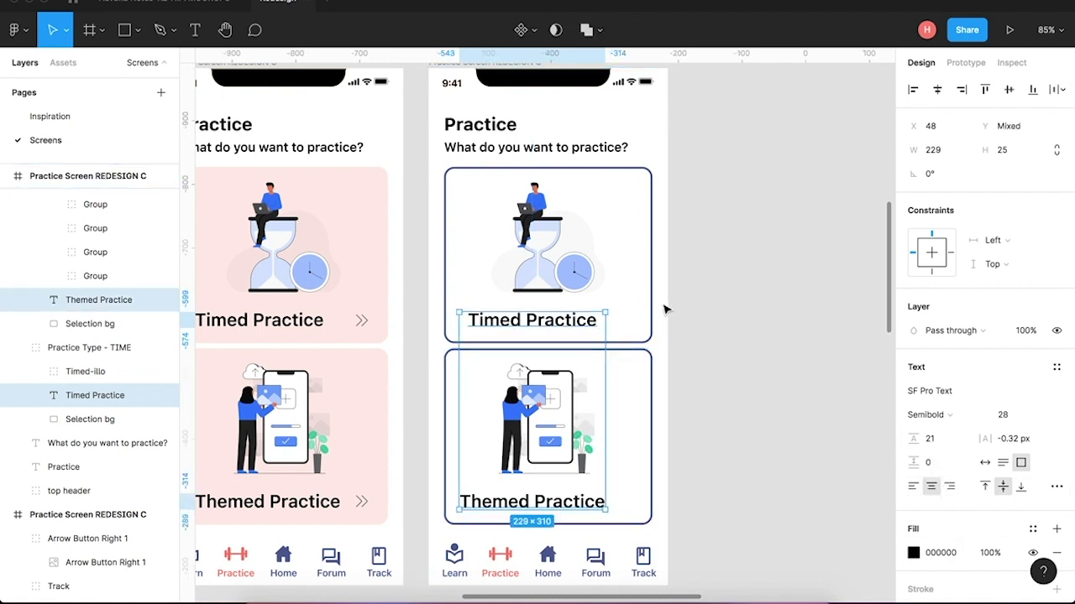
left_click_drag(547, 327, 558, 326)
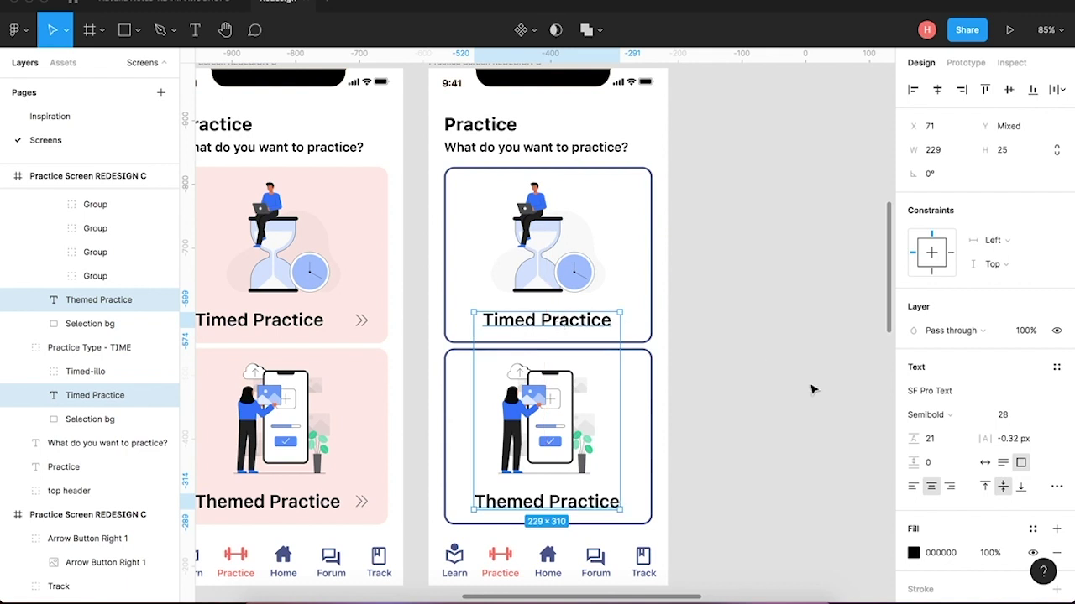
left_click(811, 389)
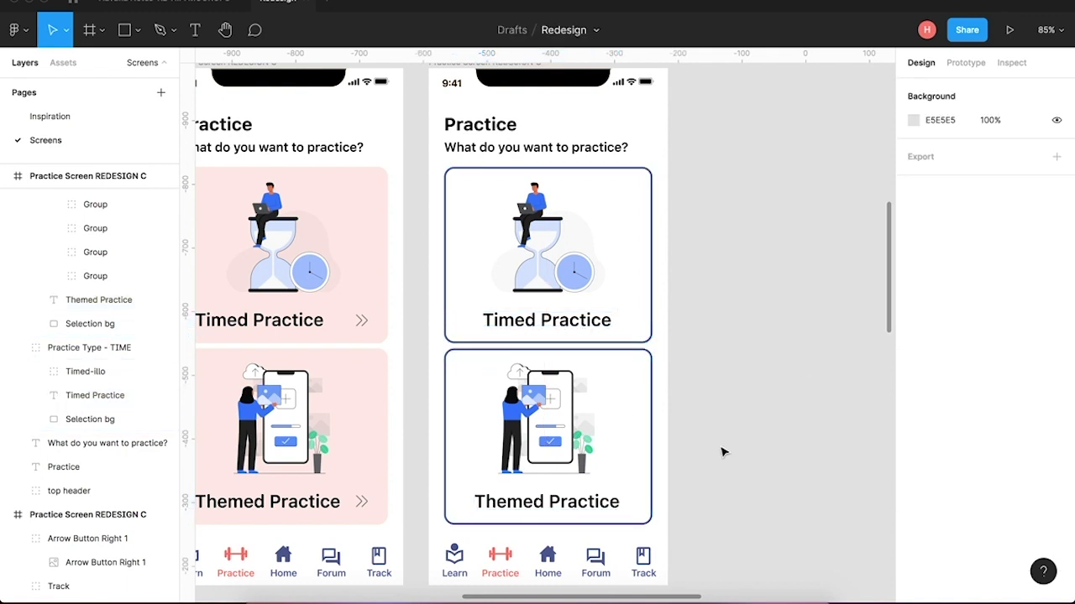
Set the font size of both outlined cards' titles to 20, matching the "What do you want to practice?" text.
left_click(585, 328)
left_click(573, 506, "shift")
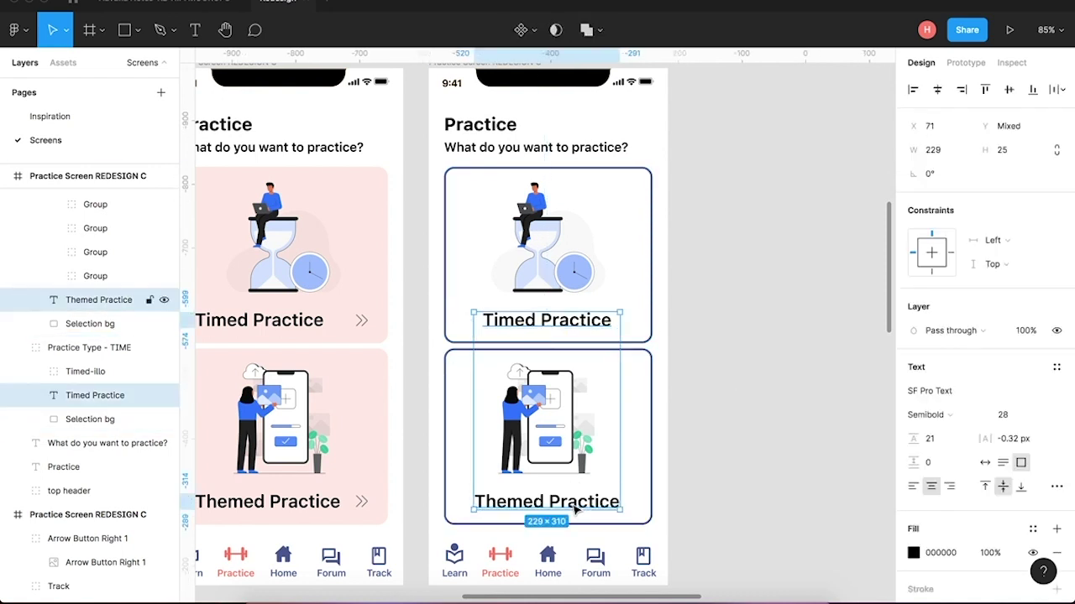
left_click(560, 151)
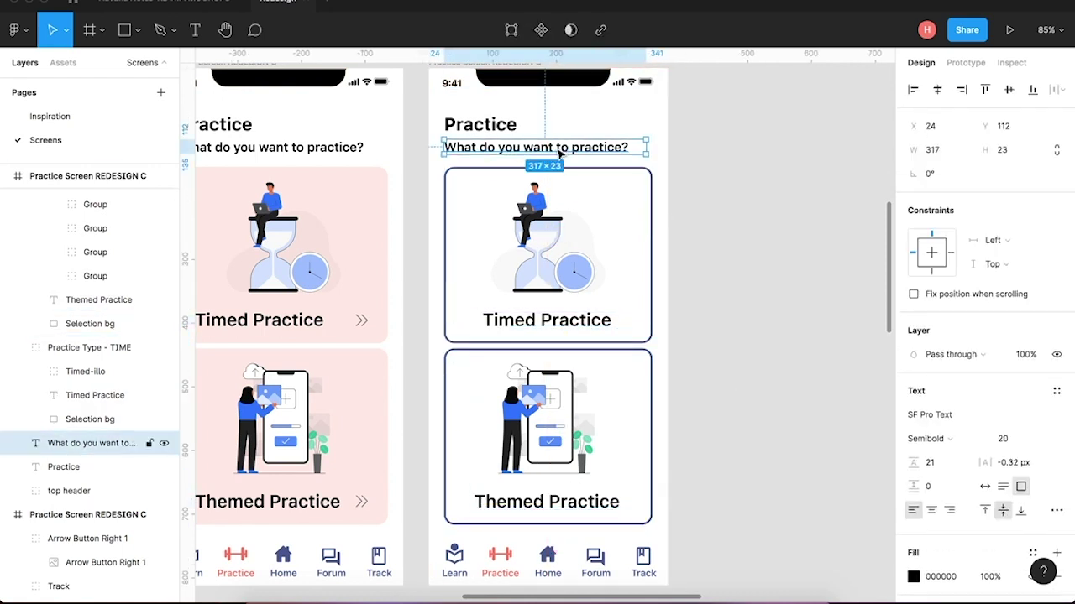
left_click(772, 355)
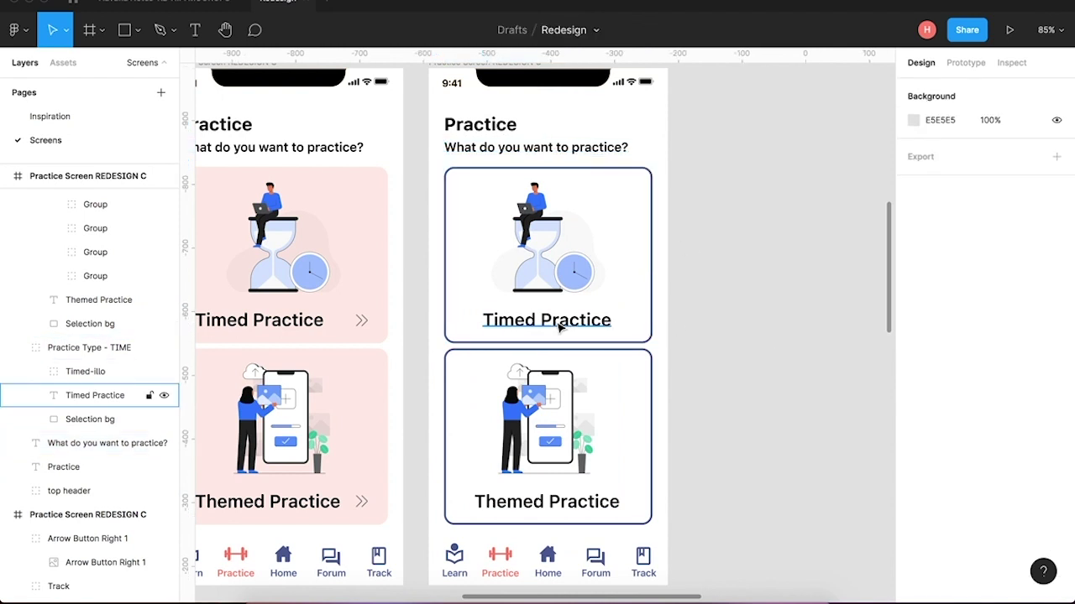
left_click(559, 322)
left_click(546, 507, "shift")
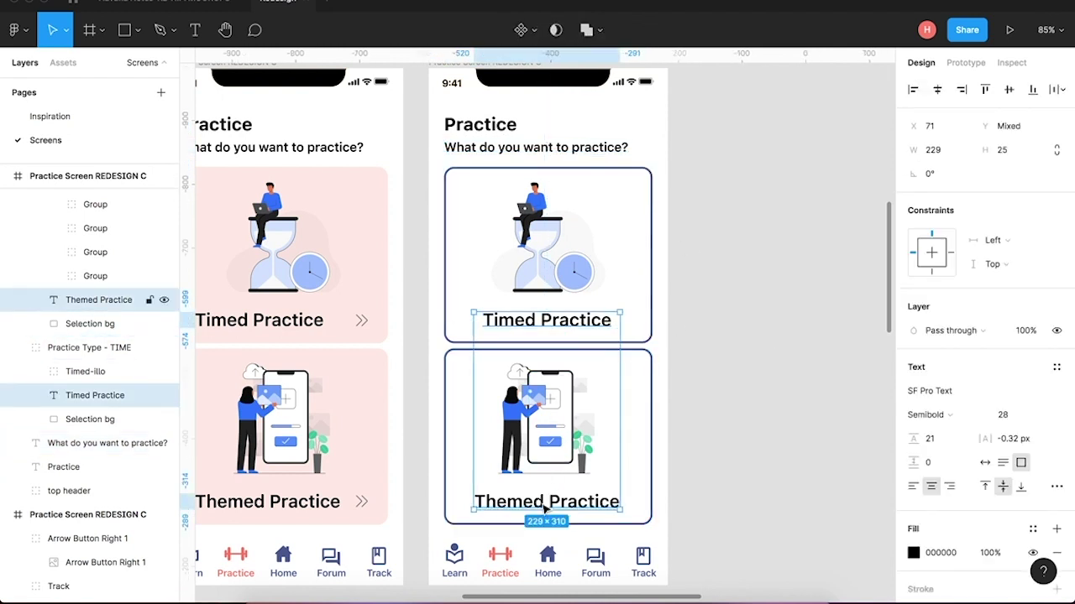
left_click(1008, 419)
type("2")
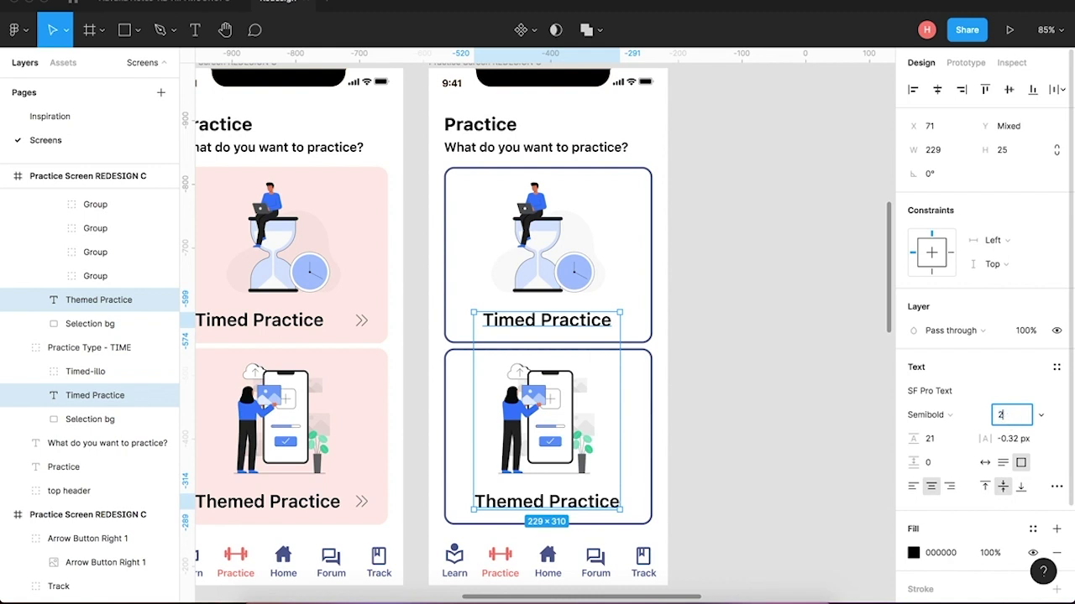
type("0")
key("Return")
left_click(810, 461)
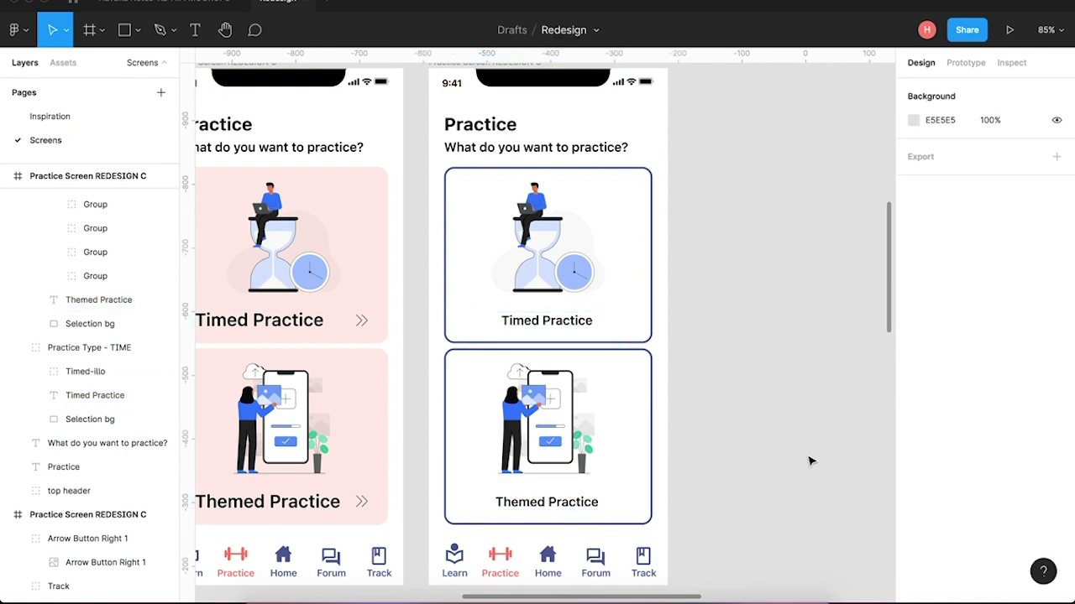
Set the text fill of the Timed Practice and Themed Practice titles in the REDESIGN C copy to 52619A.
left_click(591, 330)
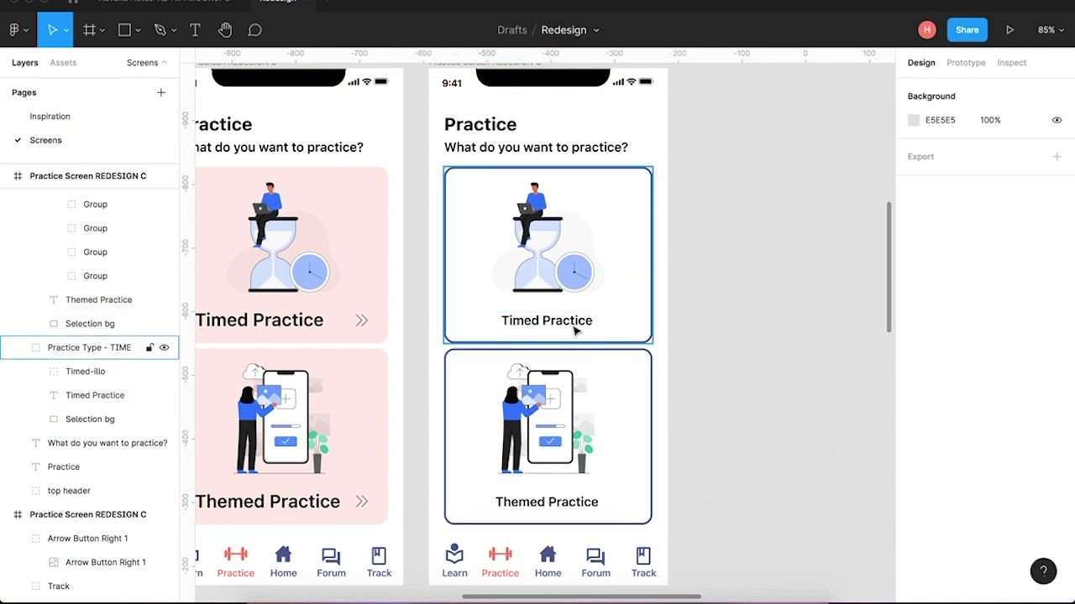
left_click(550, 328)
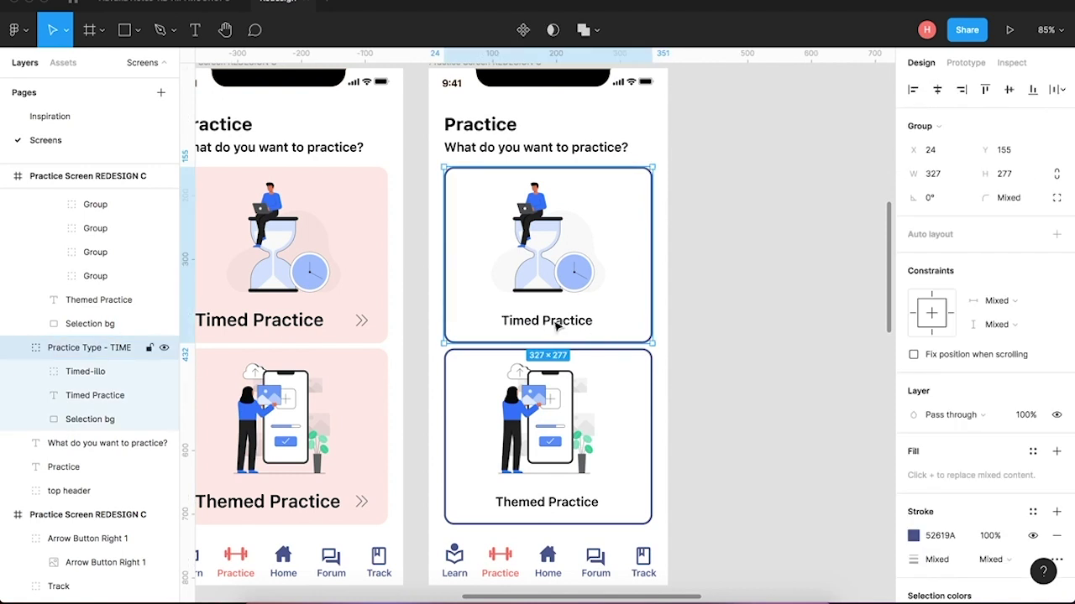
double_click(550, 323)
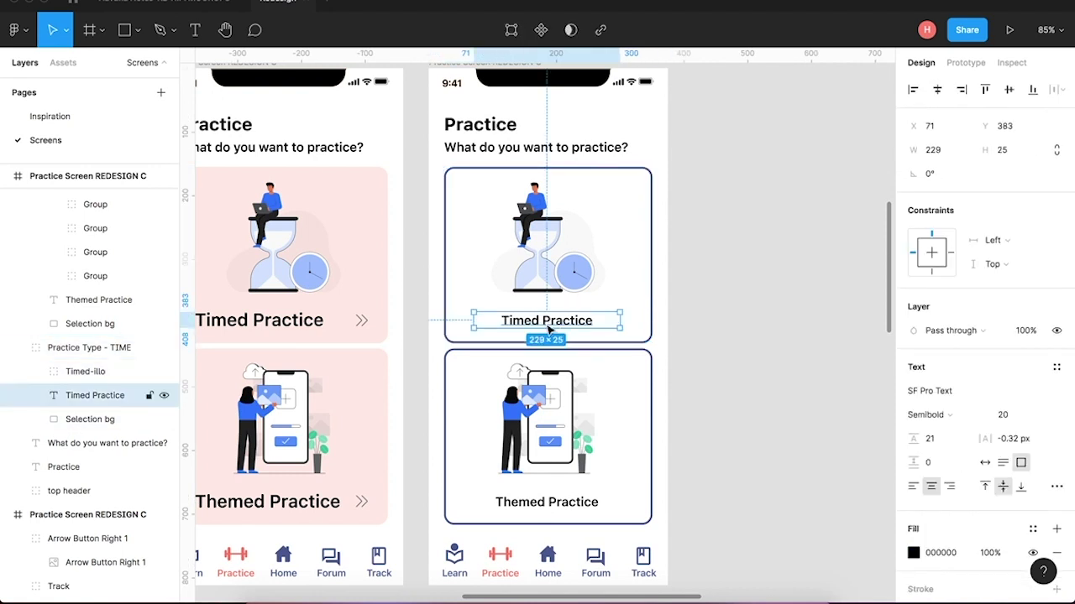
left_click(554, 507, "shift")
left_click(913, 552)
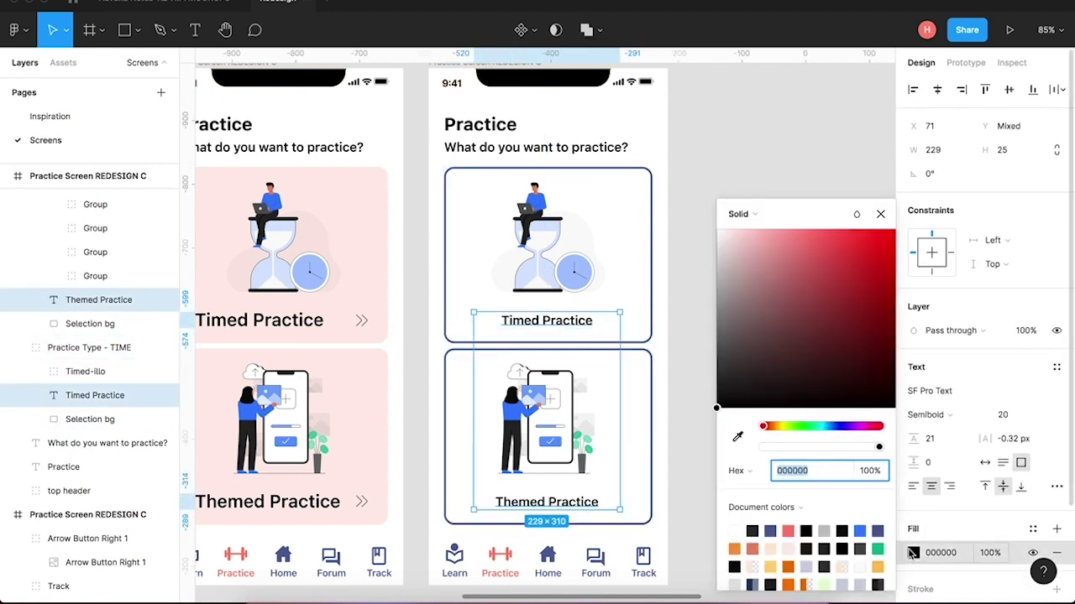
left_click(770, 530)
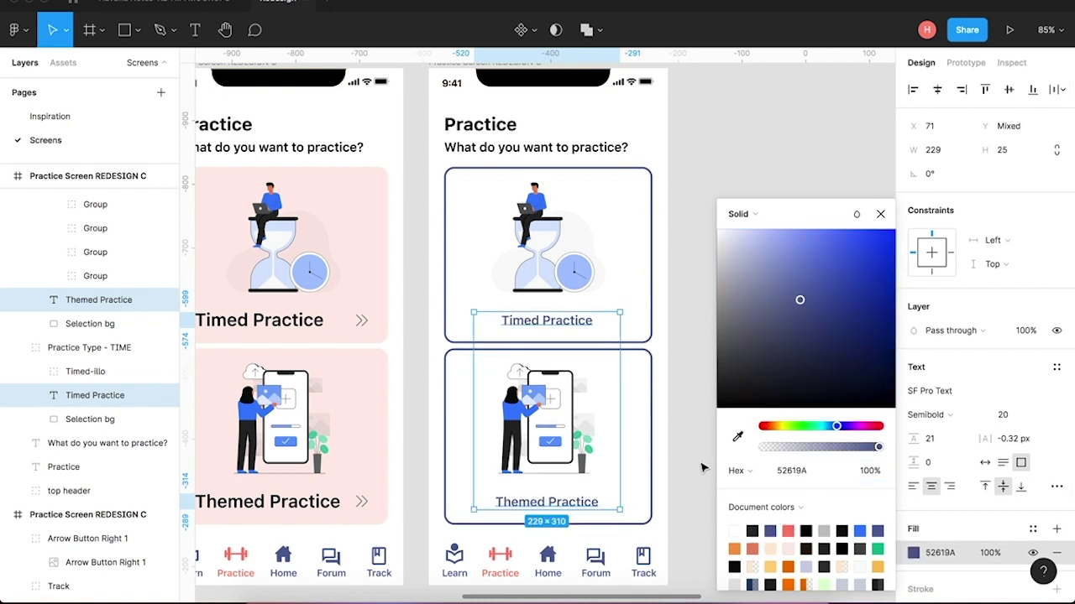
Recolor both card titles with the bright blue 367CFF sampled from the seated figure's shirt in the Timed Practice illustration.
scroll(782, 527, "down", 1)
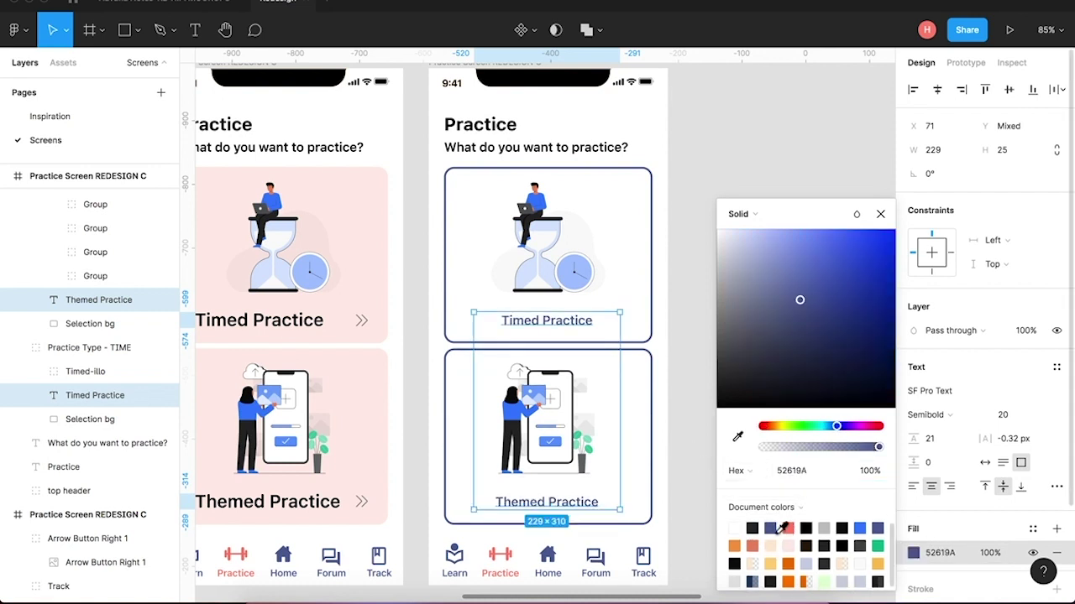
left_click(737, 436)
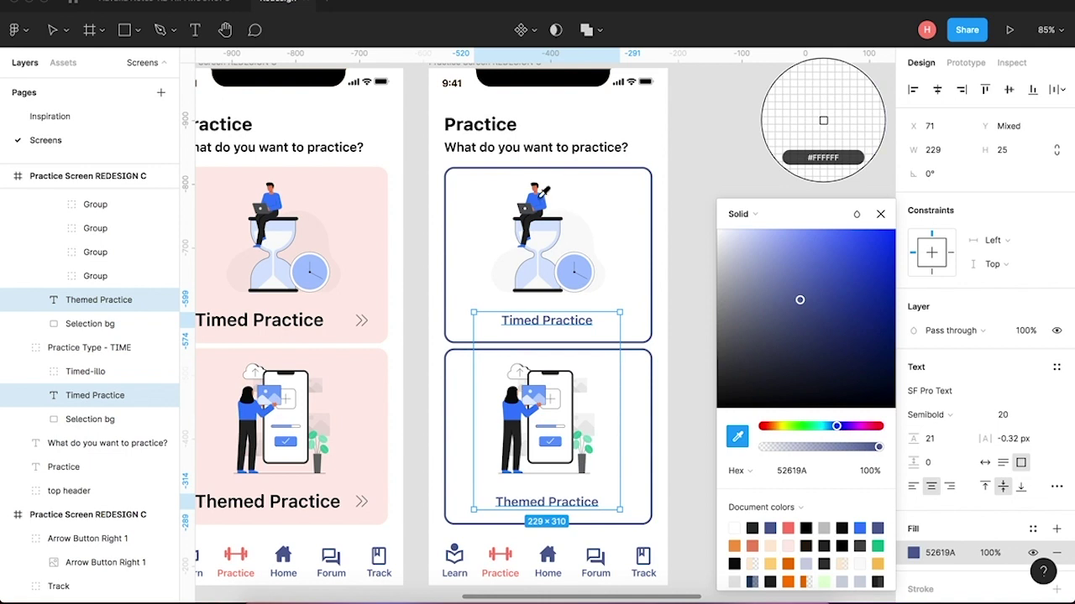
left_click(535, 201)
left_click(729, 169)
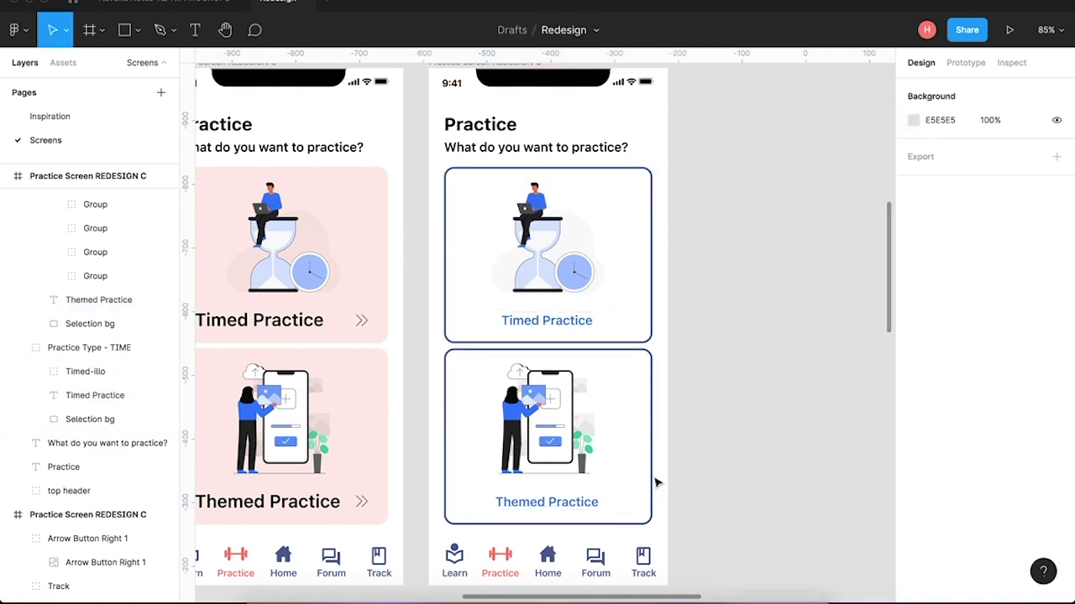
Change the fill of both card titles to 52619A by sampling the color of the card outline.
left_click(574, 509)
left_click(569, 326, "shift")
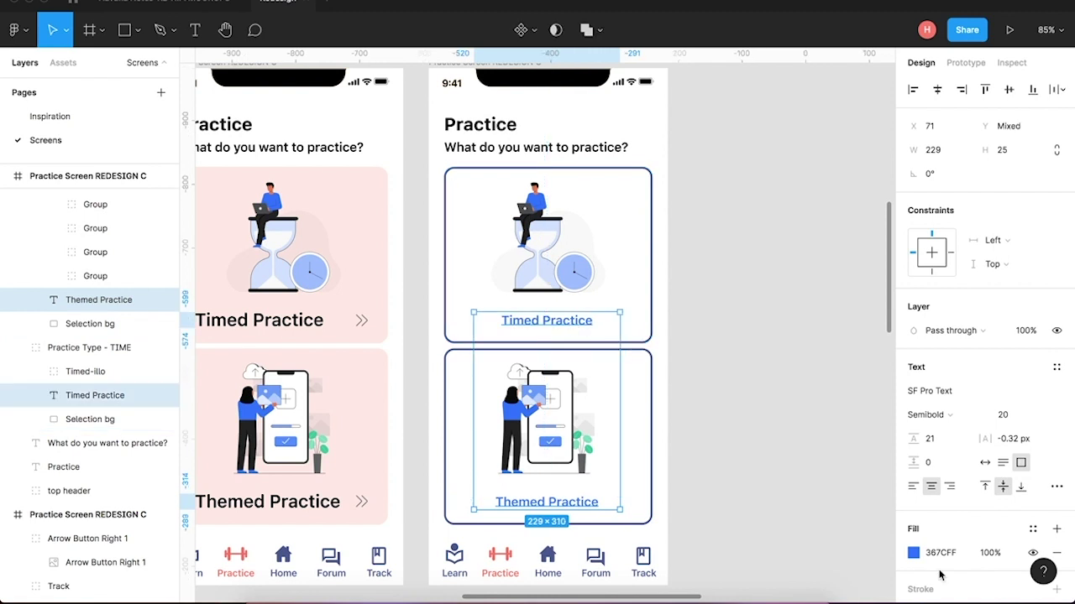
left_click(914, 553)
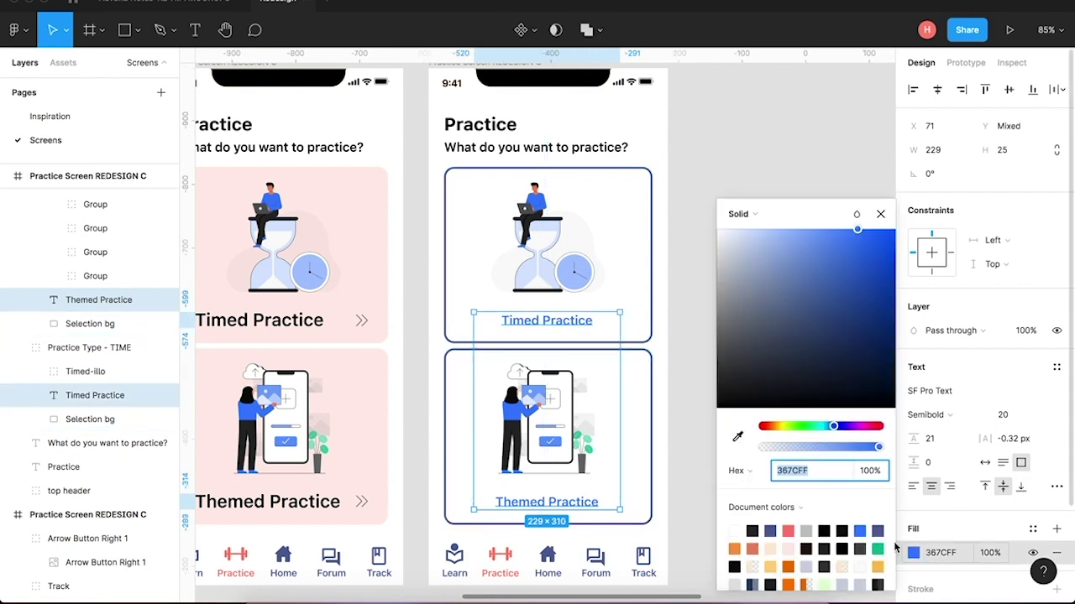
left_click(738, 437)
left_click(661, 391)
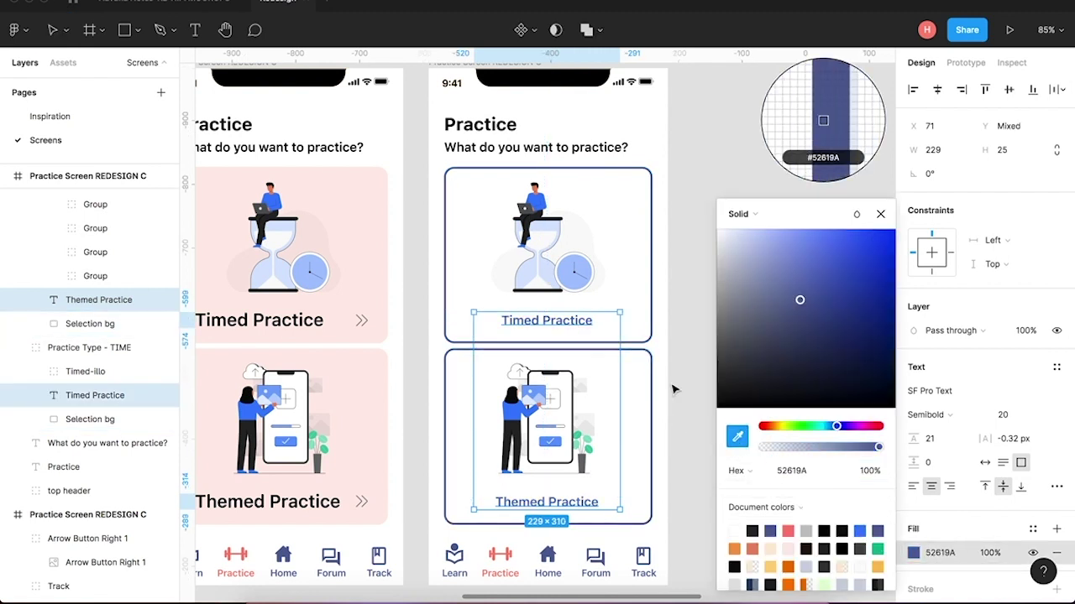
Deselect the card titles and compare the blue-outlined screen with the pink-card REDESIGN C beside it.
left_click(733, 404)
scroll(733, 405, "down", 2)
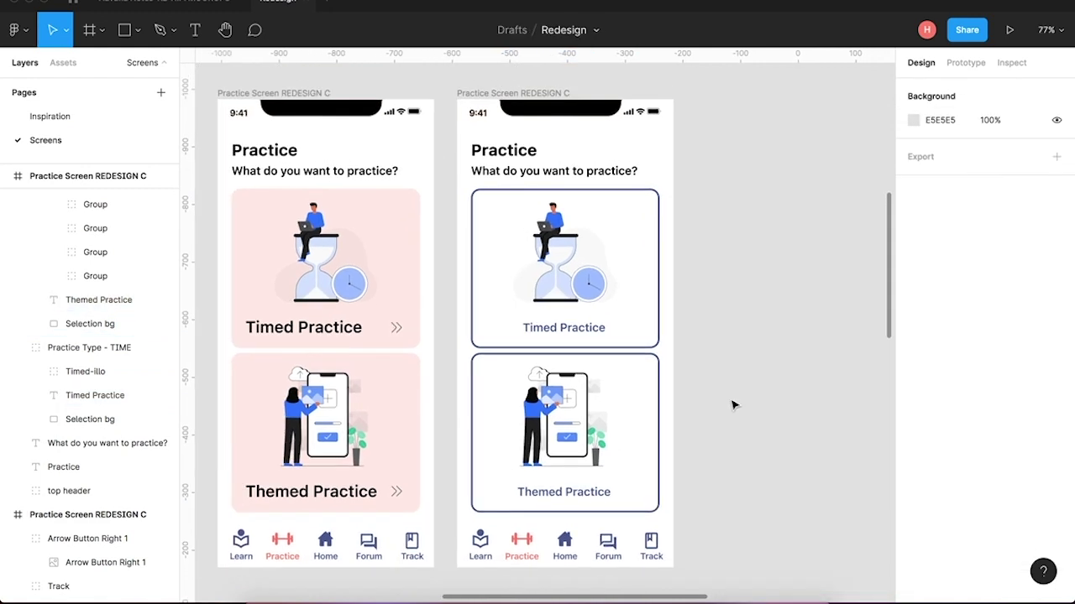
scroll(733, 405, "down", 2)
scroll(733, 405, "up", 2)
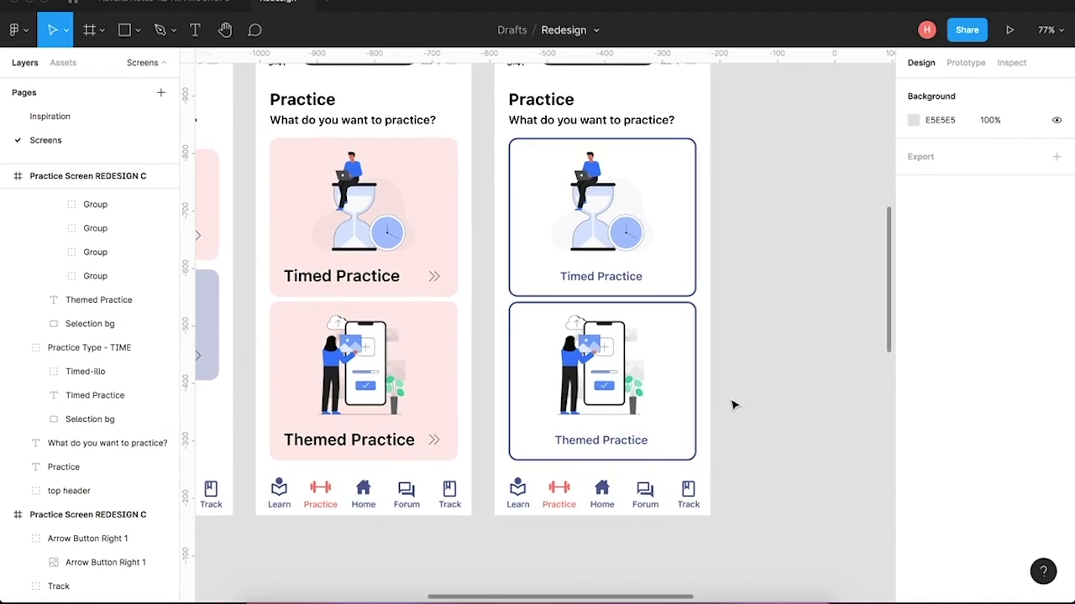
scroll(733, 404, "up", 2)
scroll(733, 405, "left", 2)
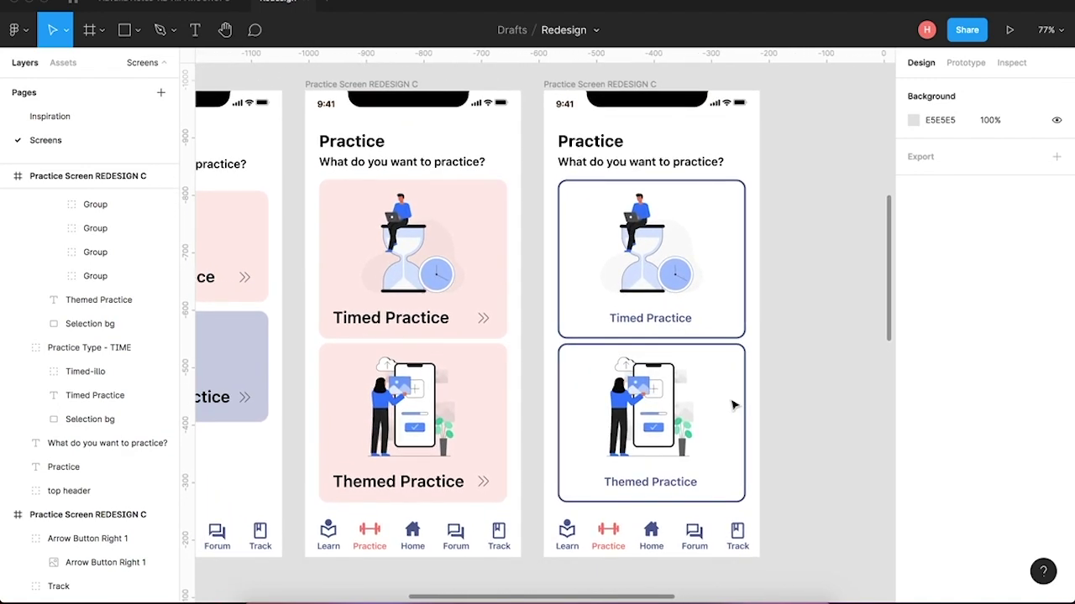
Rename the frame with the blue-outlined illustration cards as "Practice Screen REDESIGN F".
left_click(619, 83)
scroll(619, 84, "down", 6)
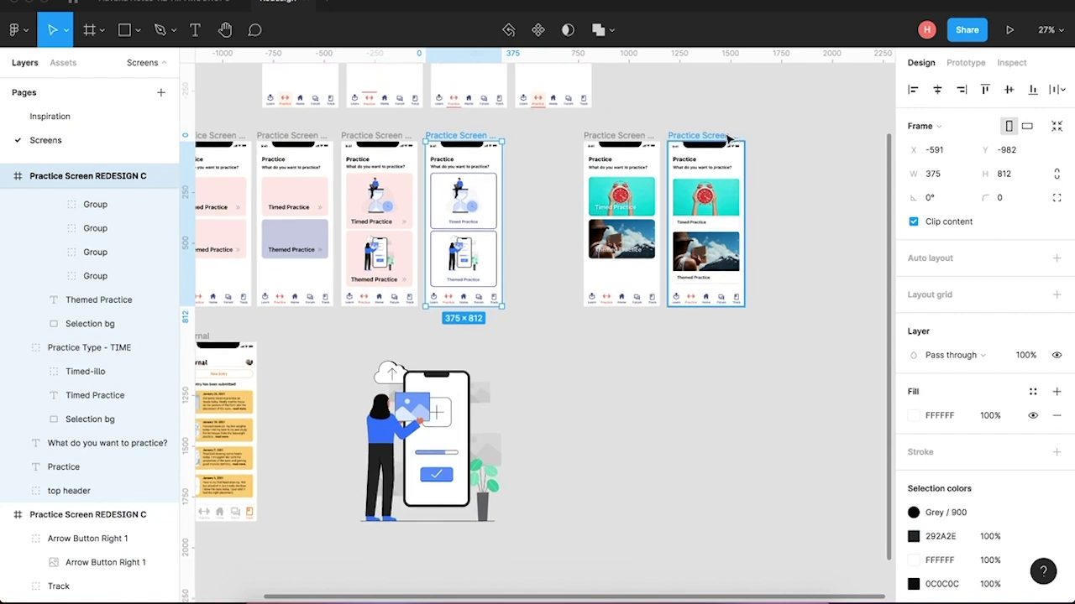
left_click(734, 140)
scroll(739, 160, "up", 5)
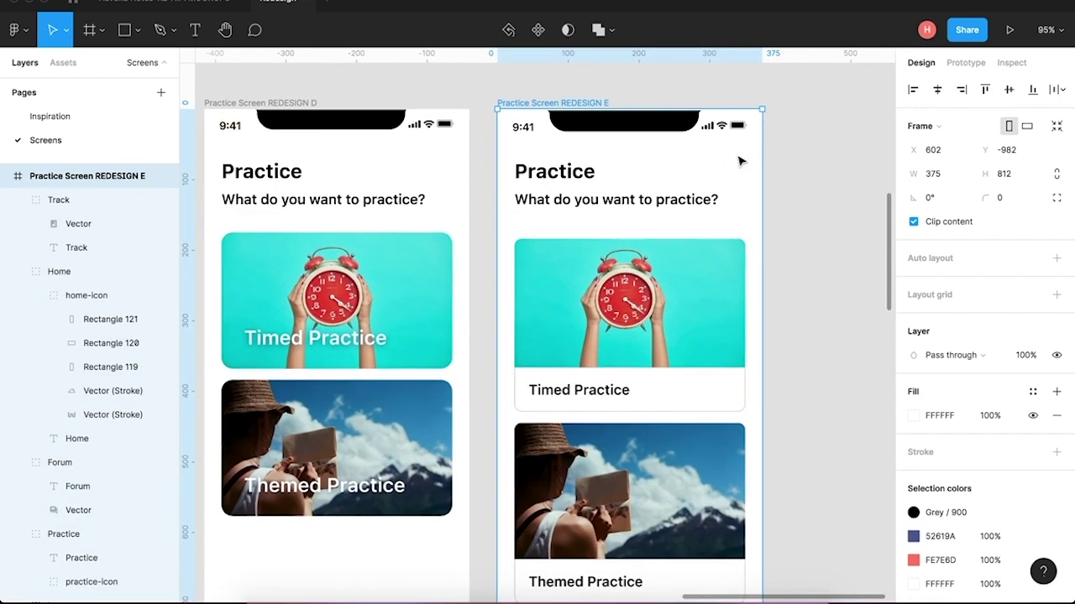
scroll(739, 159, "down", 5)
left_click(411, 133)
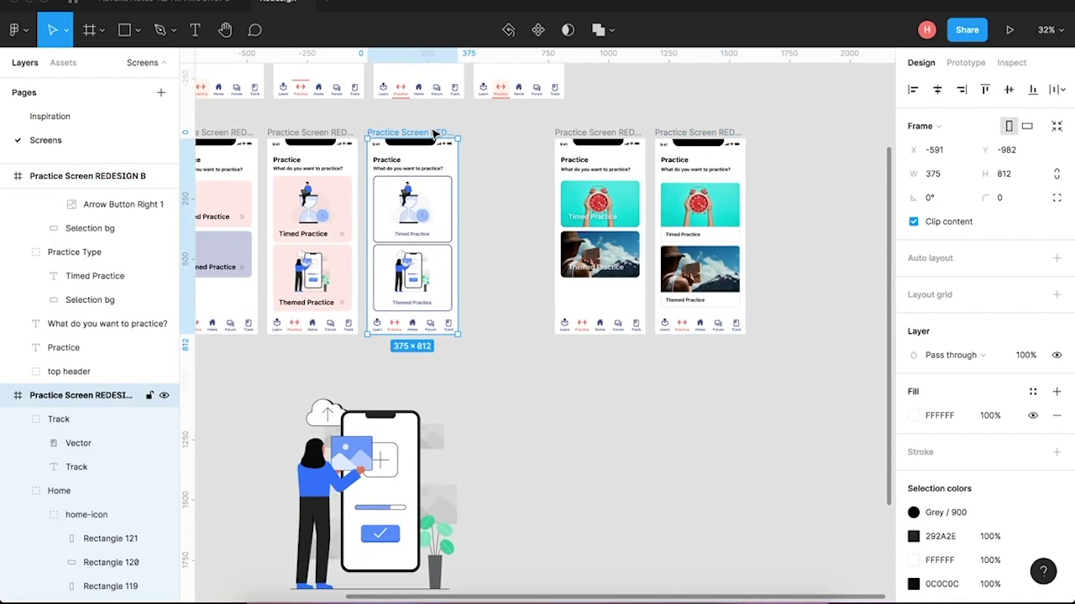
double_click(88, 394)
key("Right")
key("BackSpace")
type("C")
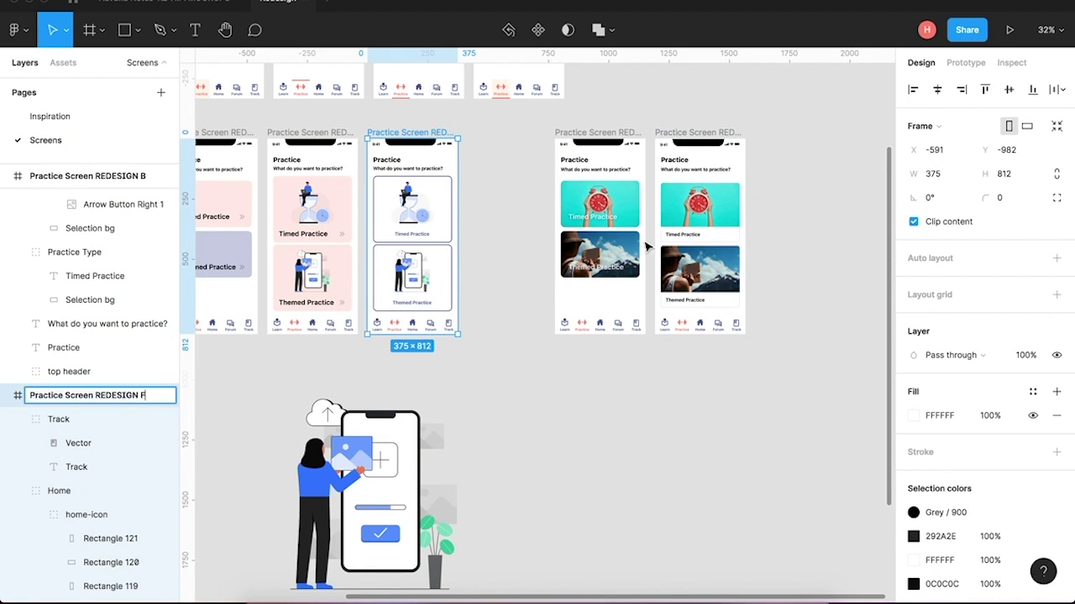
left_click(608, 438)
Move the REDESIGN D and REDESIGN E frames together next to REDESIGN F, closing the gap in the row.
left_click(596, 133)
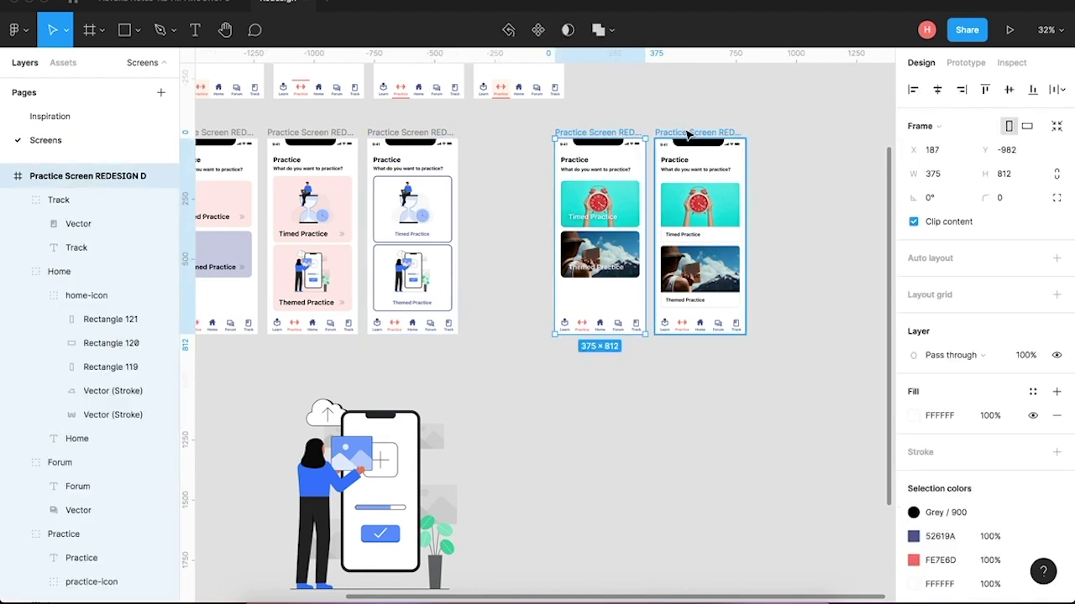
left_click(687, 137, "shift")
left_click_drag(684, 132, 600, 133)
left_click(719, 255)
Delete the loose large illustration of the woman with the phone from the canvas below the redesign row.
scroll(719, 254, "left", 5)
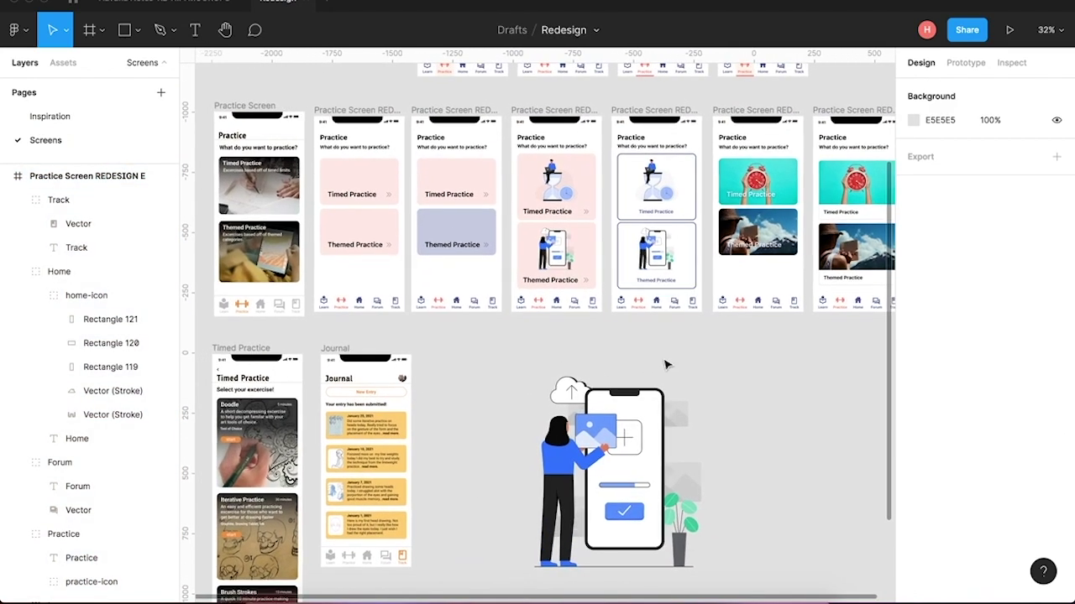
scroll(653, 262, "up", 5)
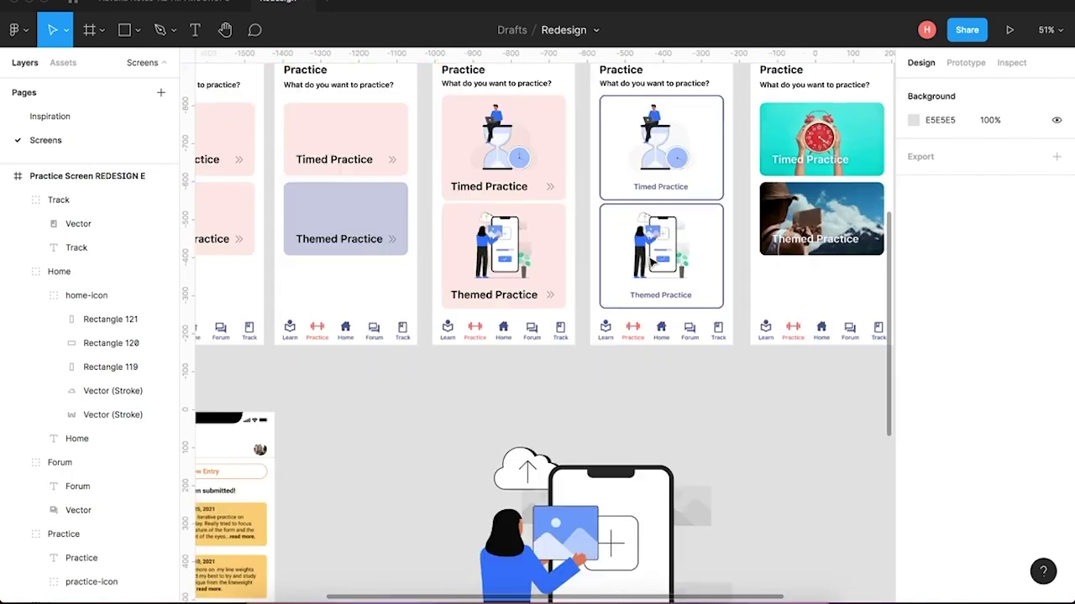
scroll(652, 262, "up", 3)
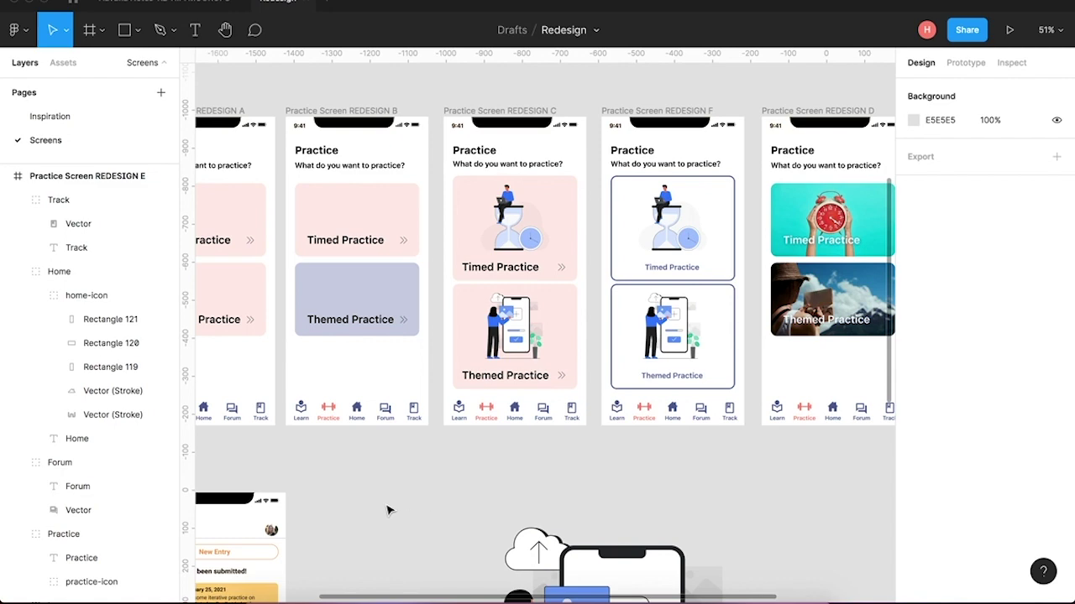
scroll(387, 510, "down", 6)
left_click(452, 573)
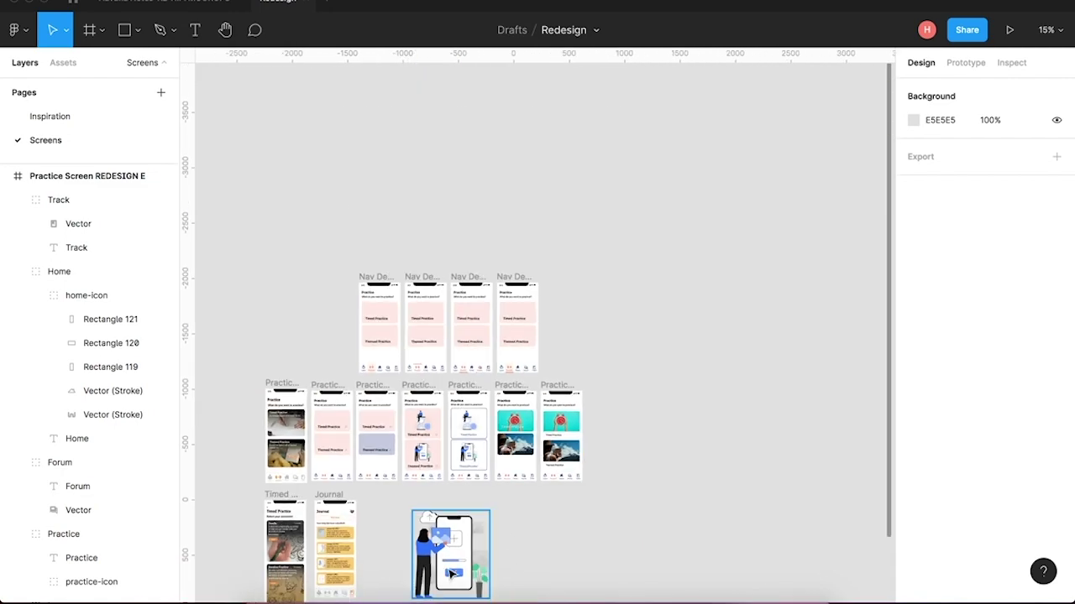
key("Delete")
Review the row of Practice screen redesigns, comparing the card styles of variants A, B, C, F and D.
scroll(405, 448, "up", 6)
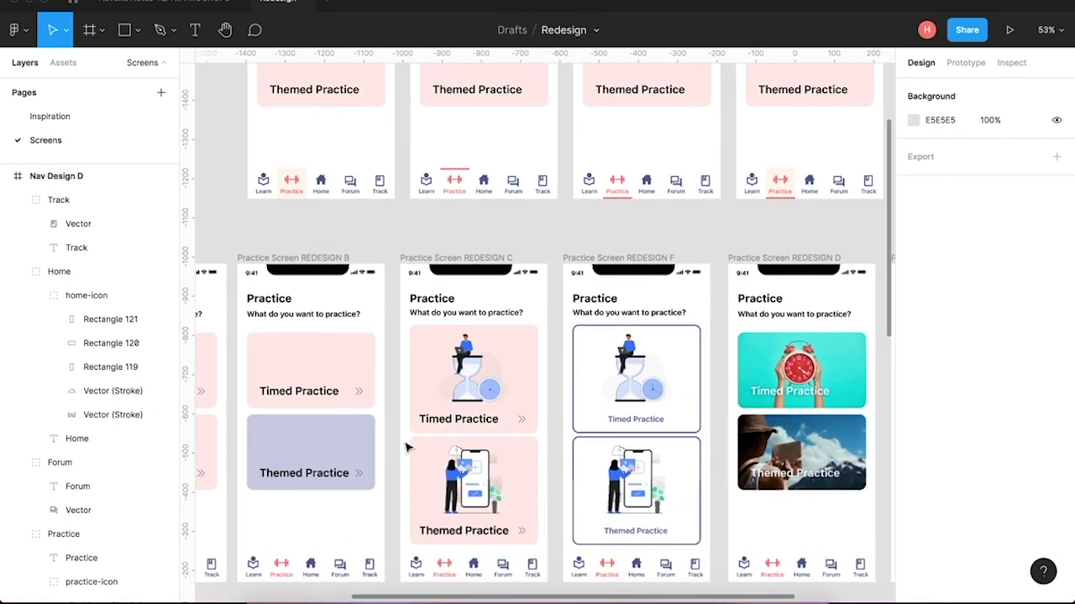
scroll(405, 448, "down", 3)
scroll(408, 443, "left", 4)
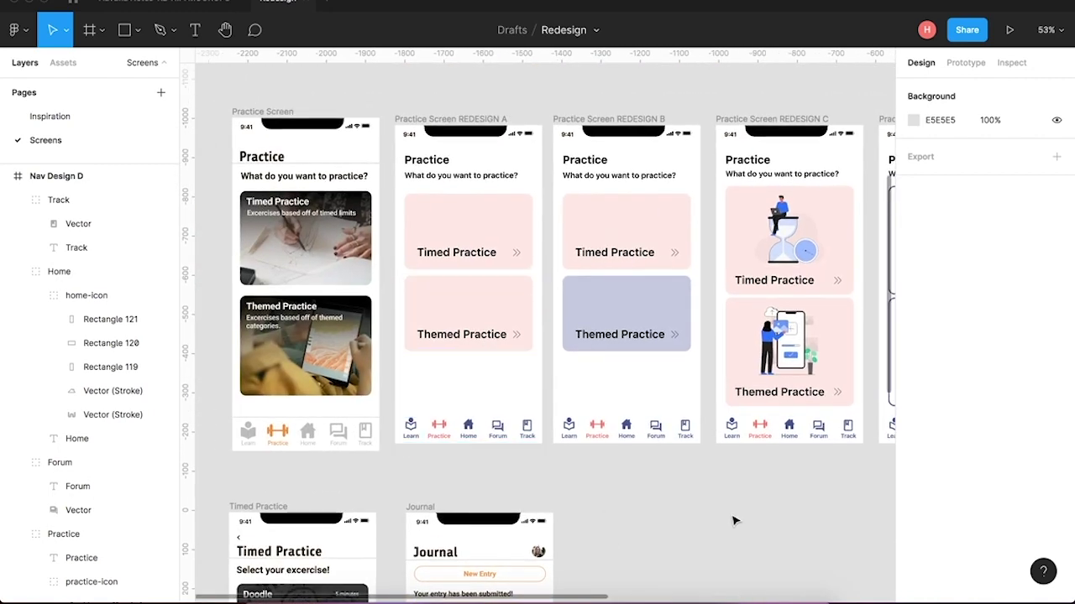
scroll(733, 521, "up", 1)
scroll(733, 521, "right", 5)
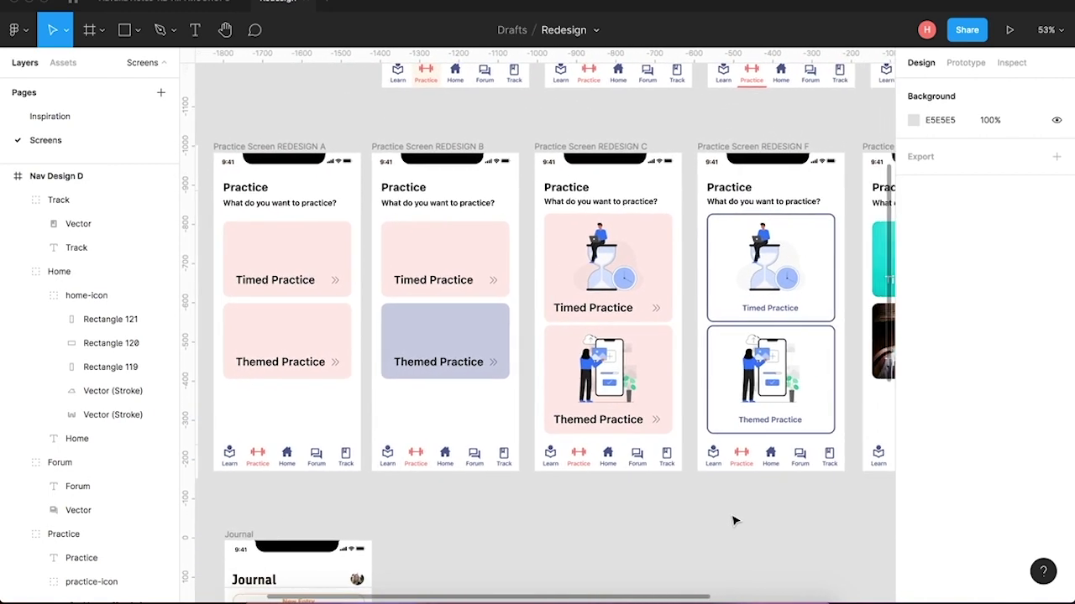
scroll(733, 521, "right", 2)
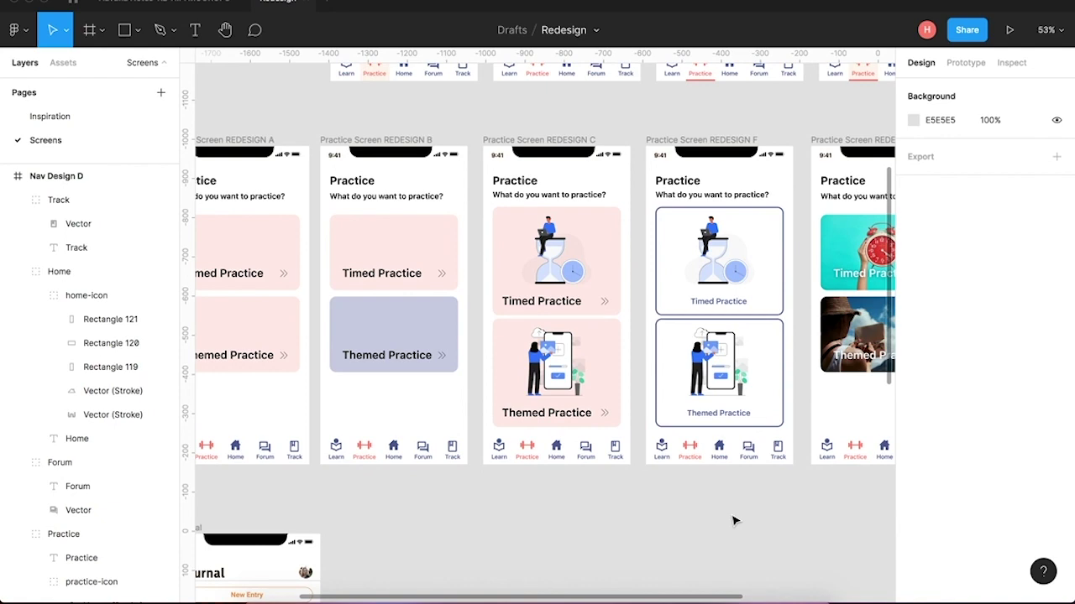
scroll(733, 520, "down", 5)
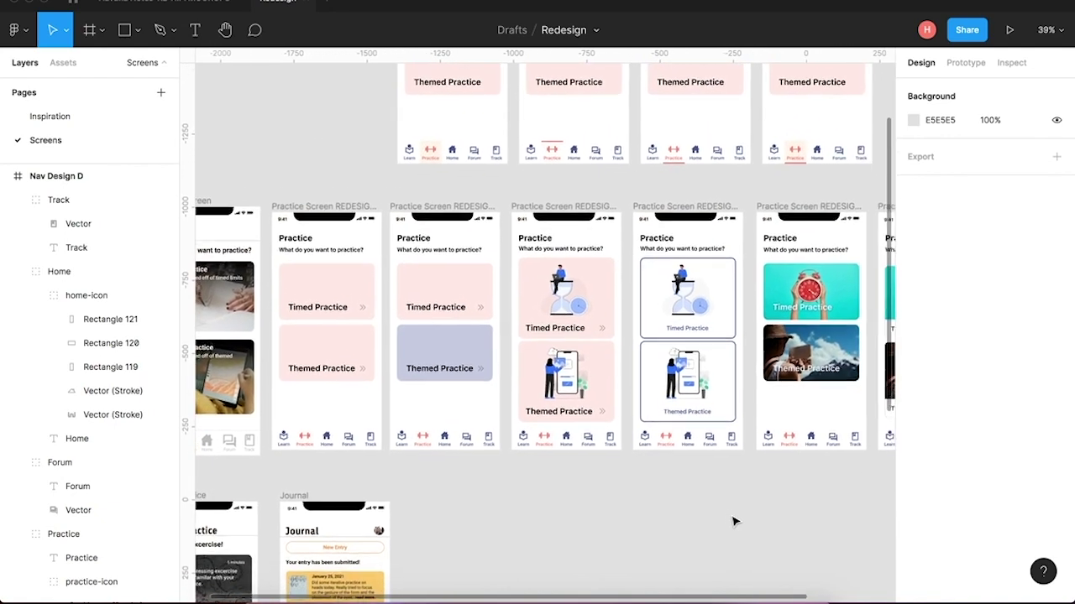
scroll(733, 521, "left", 1)
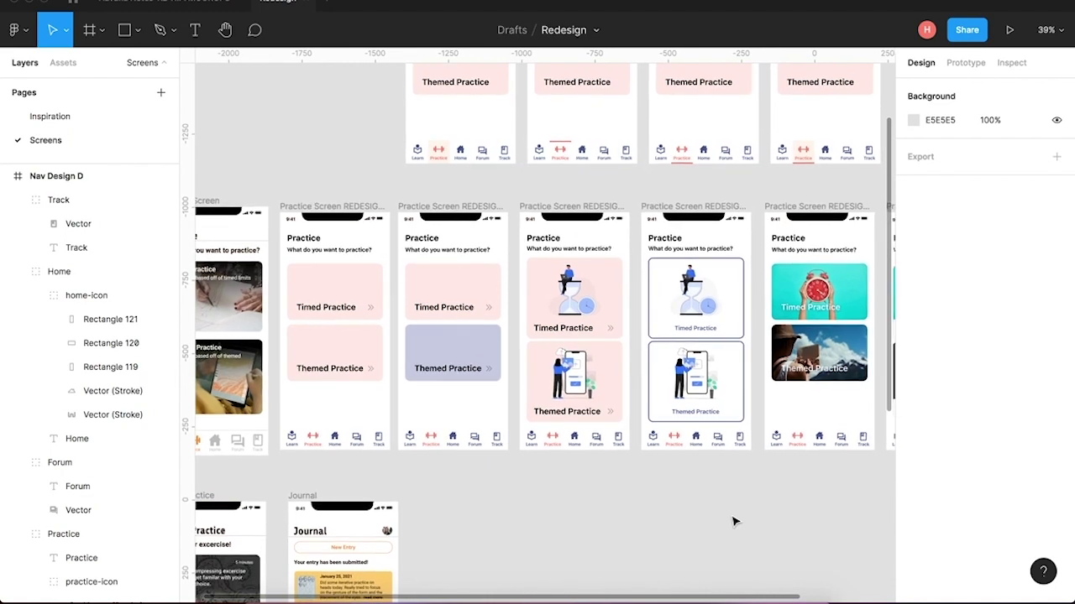
scroll(733, 521, "down", 2)
scroll(733, 521, "left", 1)
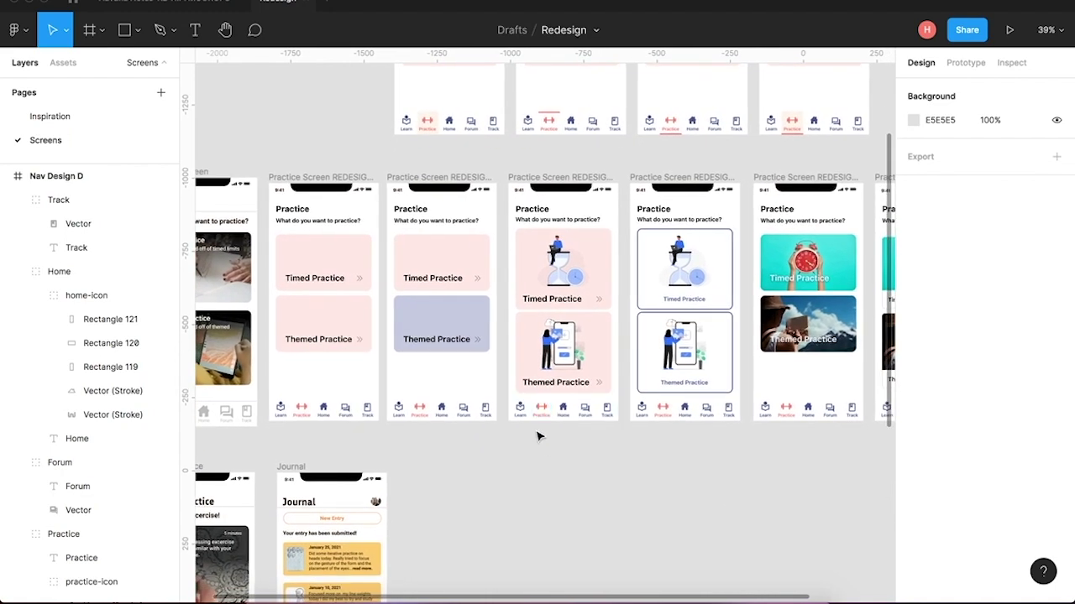
Compare the original Practice Screen with the redesign variants and the Nav Design screens above them.
scroll(540, 435, "left", 5)
scroll(539, 436, "down", 2)
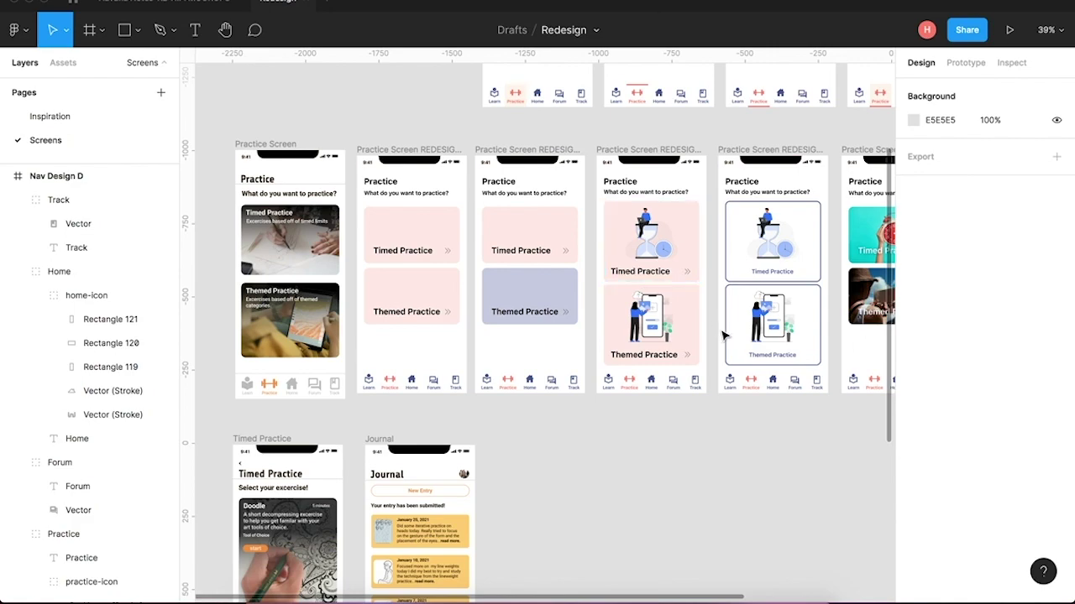
scroll(722, 333, "up", 3)
scroll(722, 333, "down", 8)
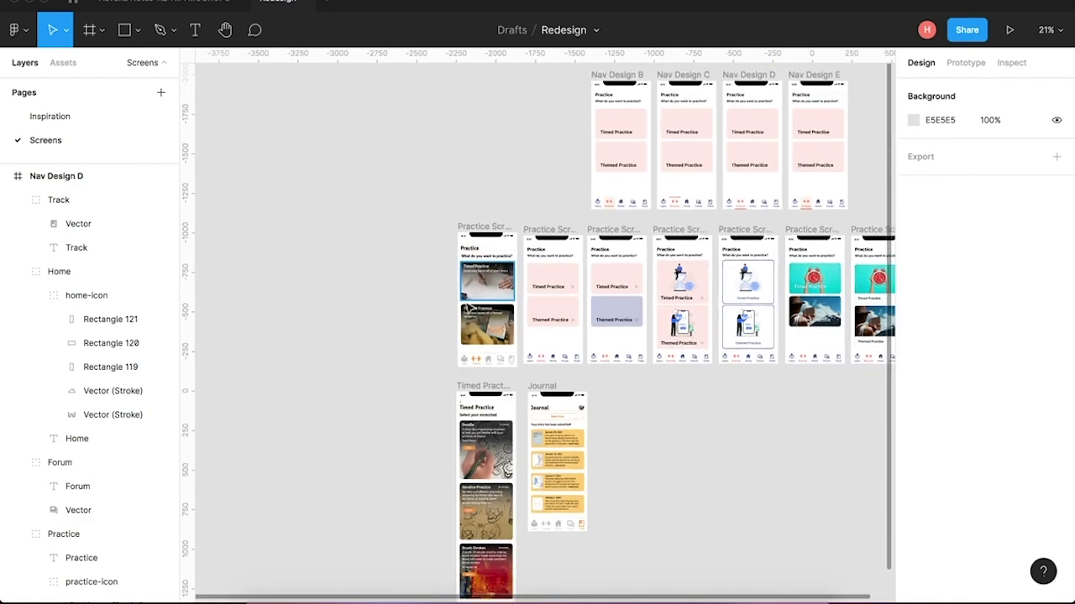
scroll(468, 307, "up", 6)
scroll(468, 307, "up", 3)
scroll(468, 307, "right", 5)
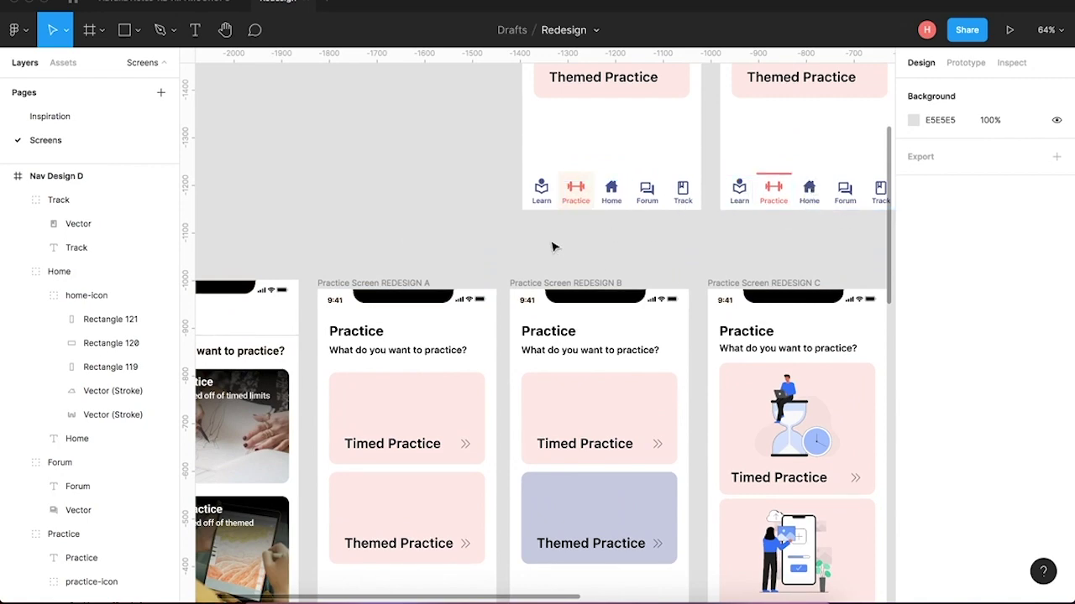
scroll(553, 247, "down", 4)
scroll(553, 247, "left", 3)
scroll(552, 244, "up", 2)
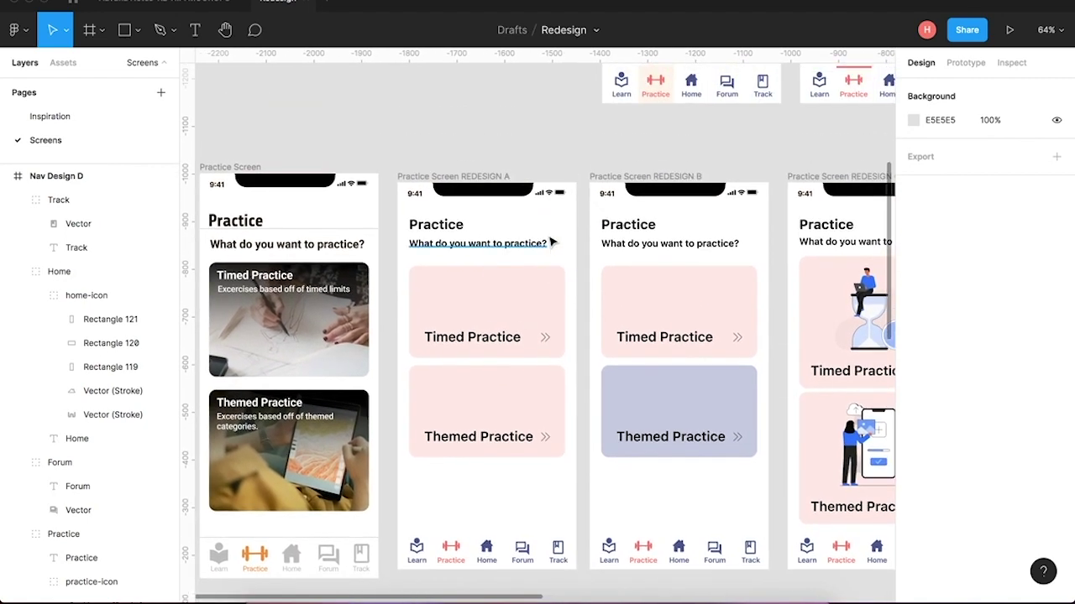